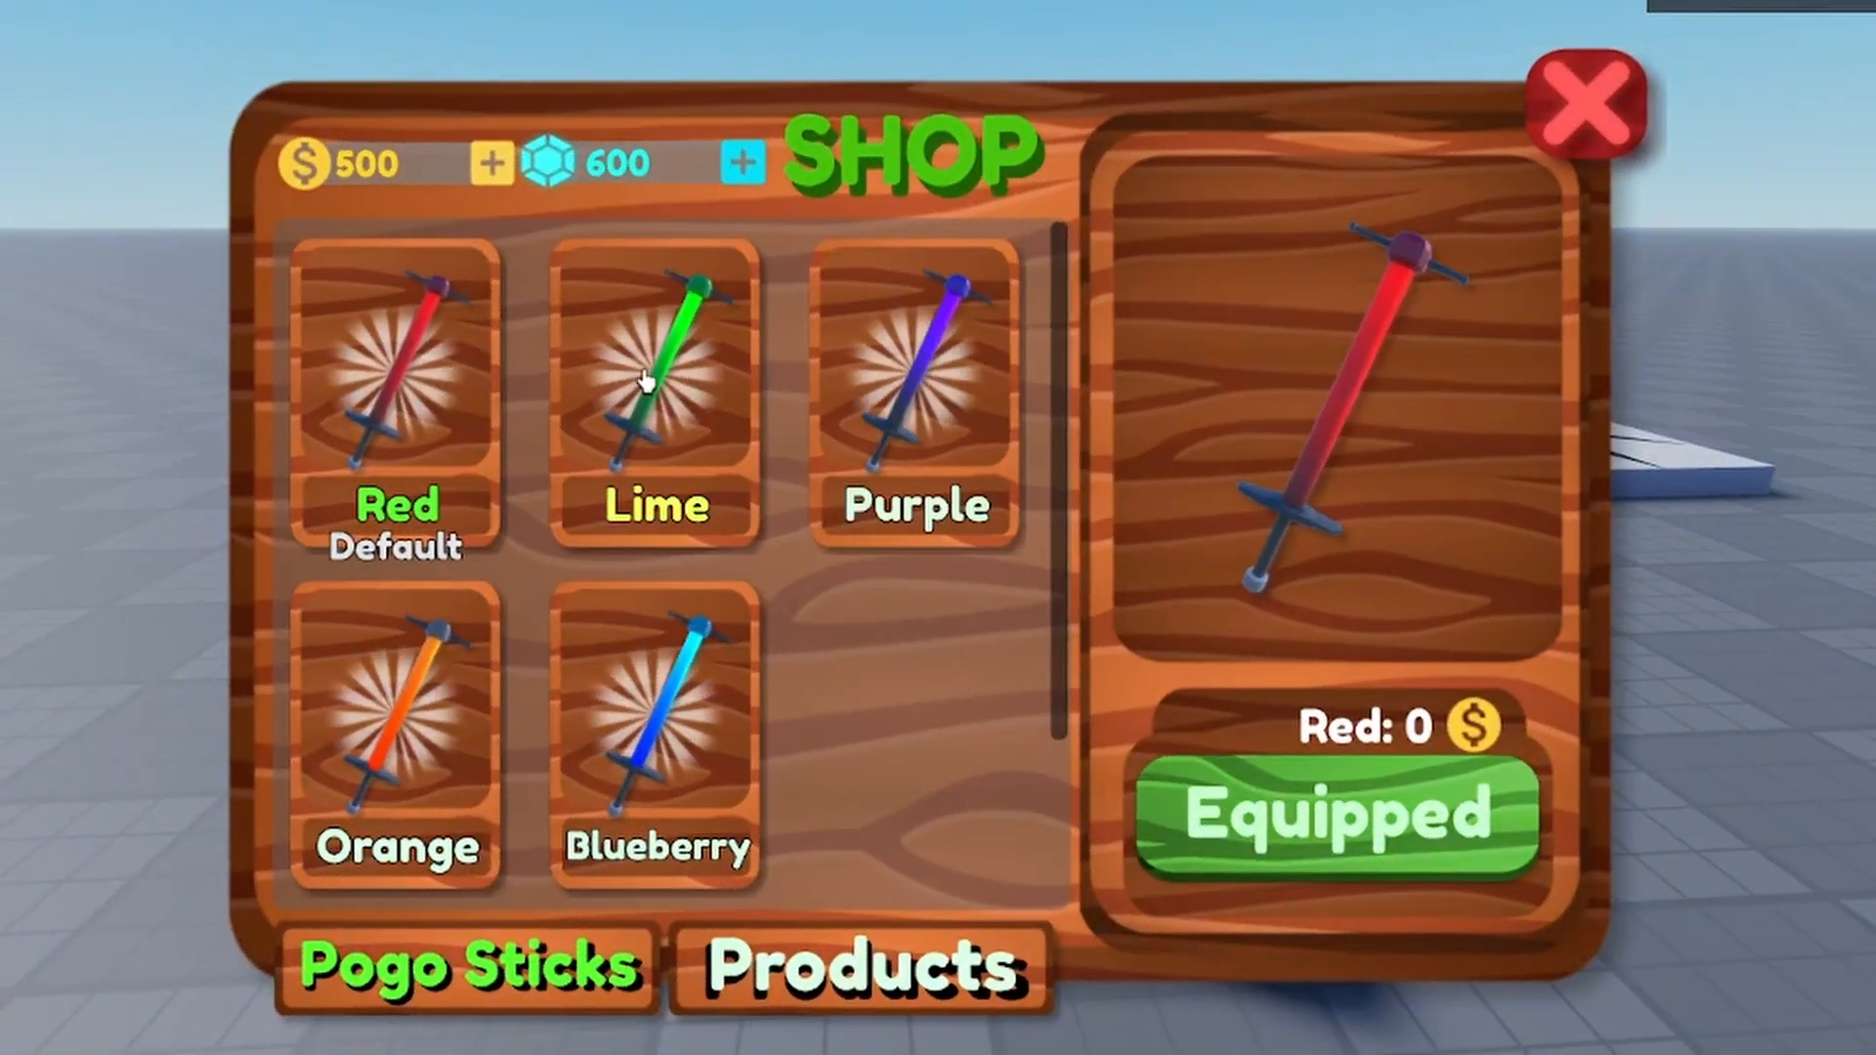
# Preview the Lime and Purple pogo sticks, the 2400 gems pack and another product in the finished shop.
pyautogui.click(645, 381)
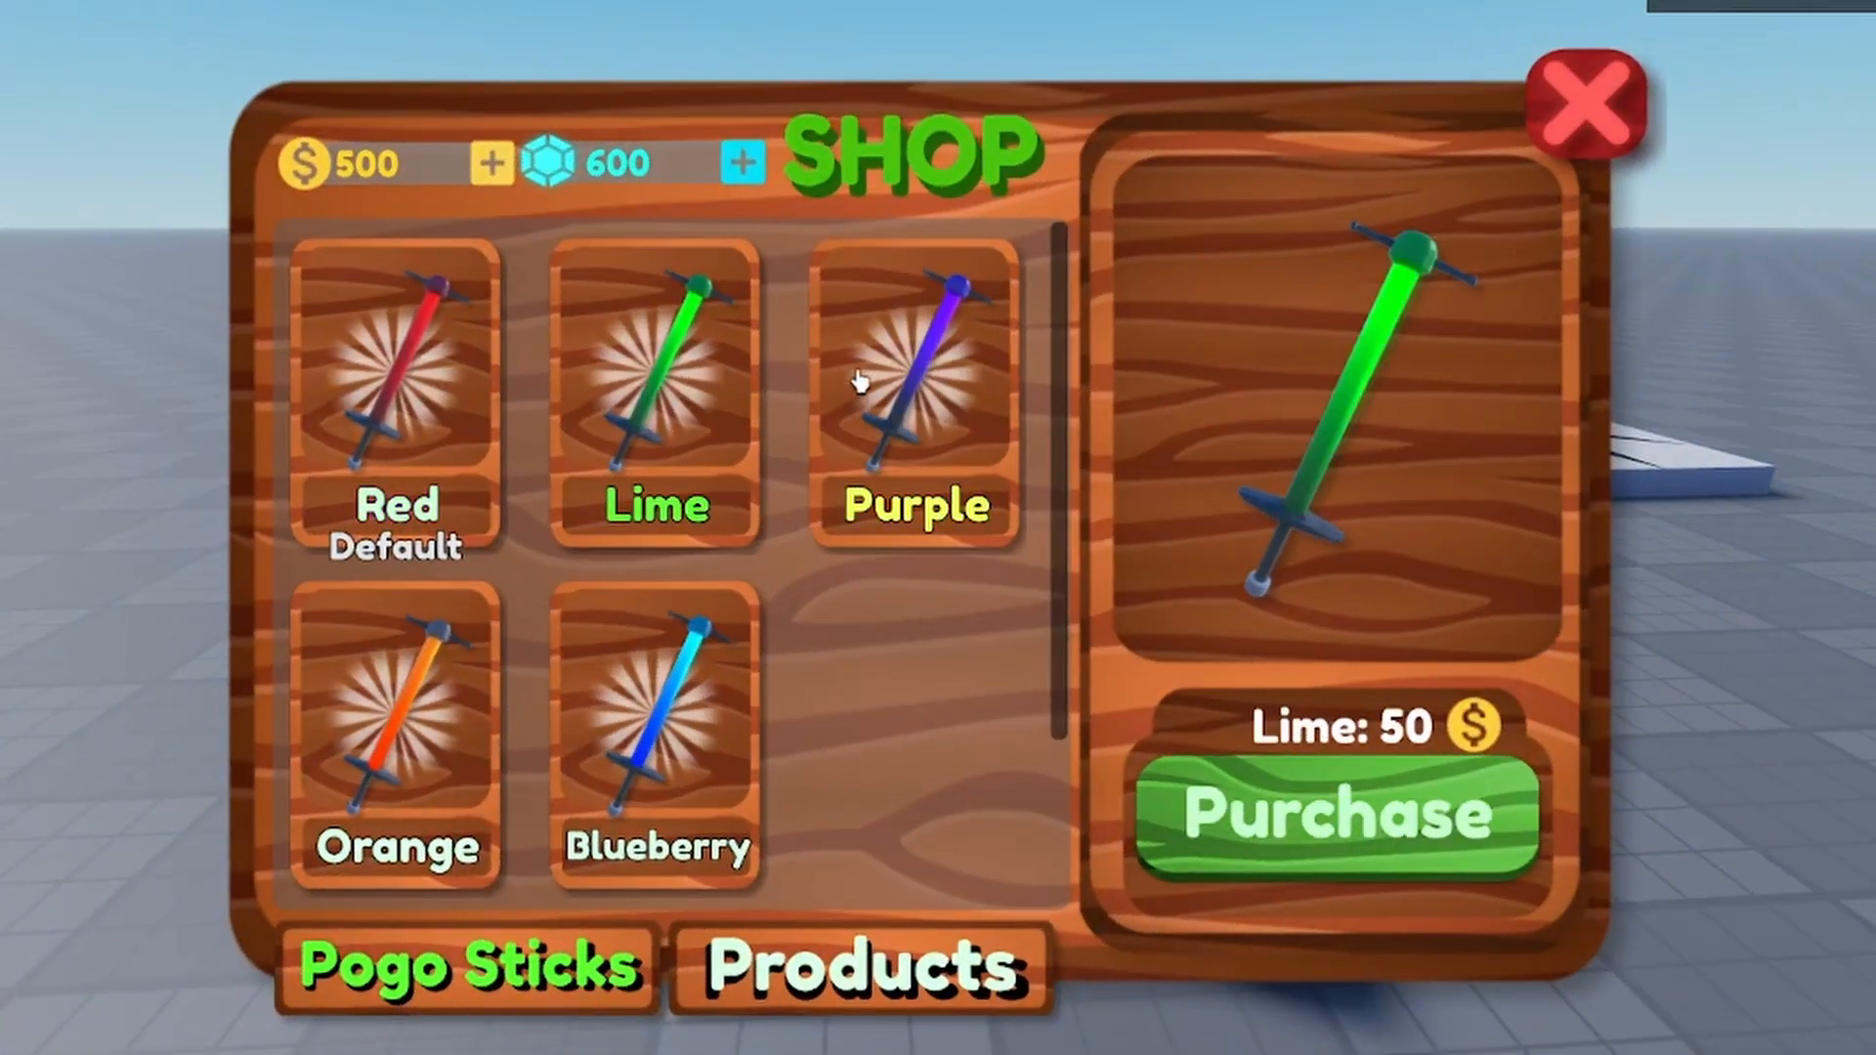
pyautogui.click(909, 420)
pyautogui.click(843, 977)
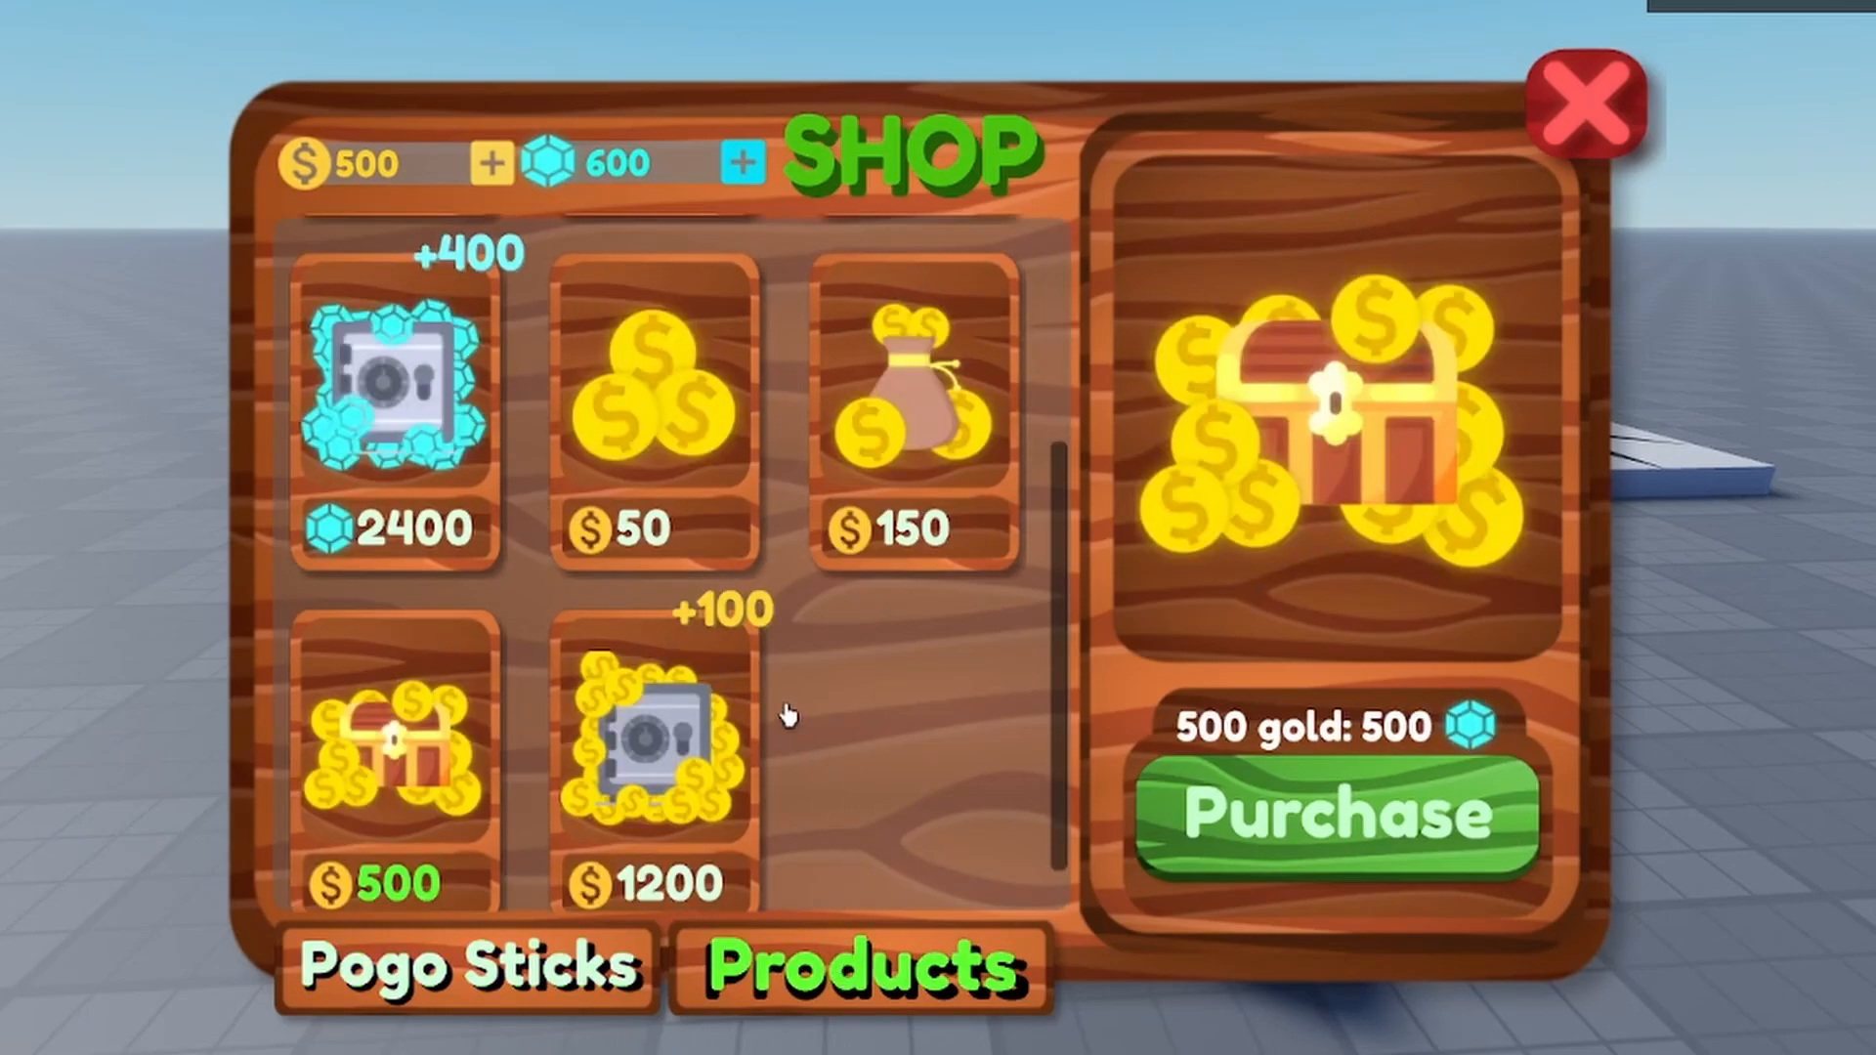
pyautogui.click(400, 410)
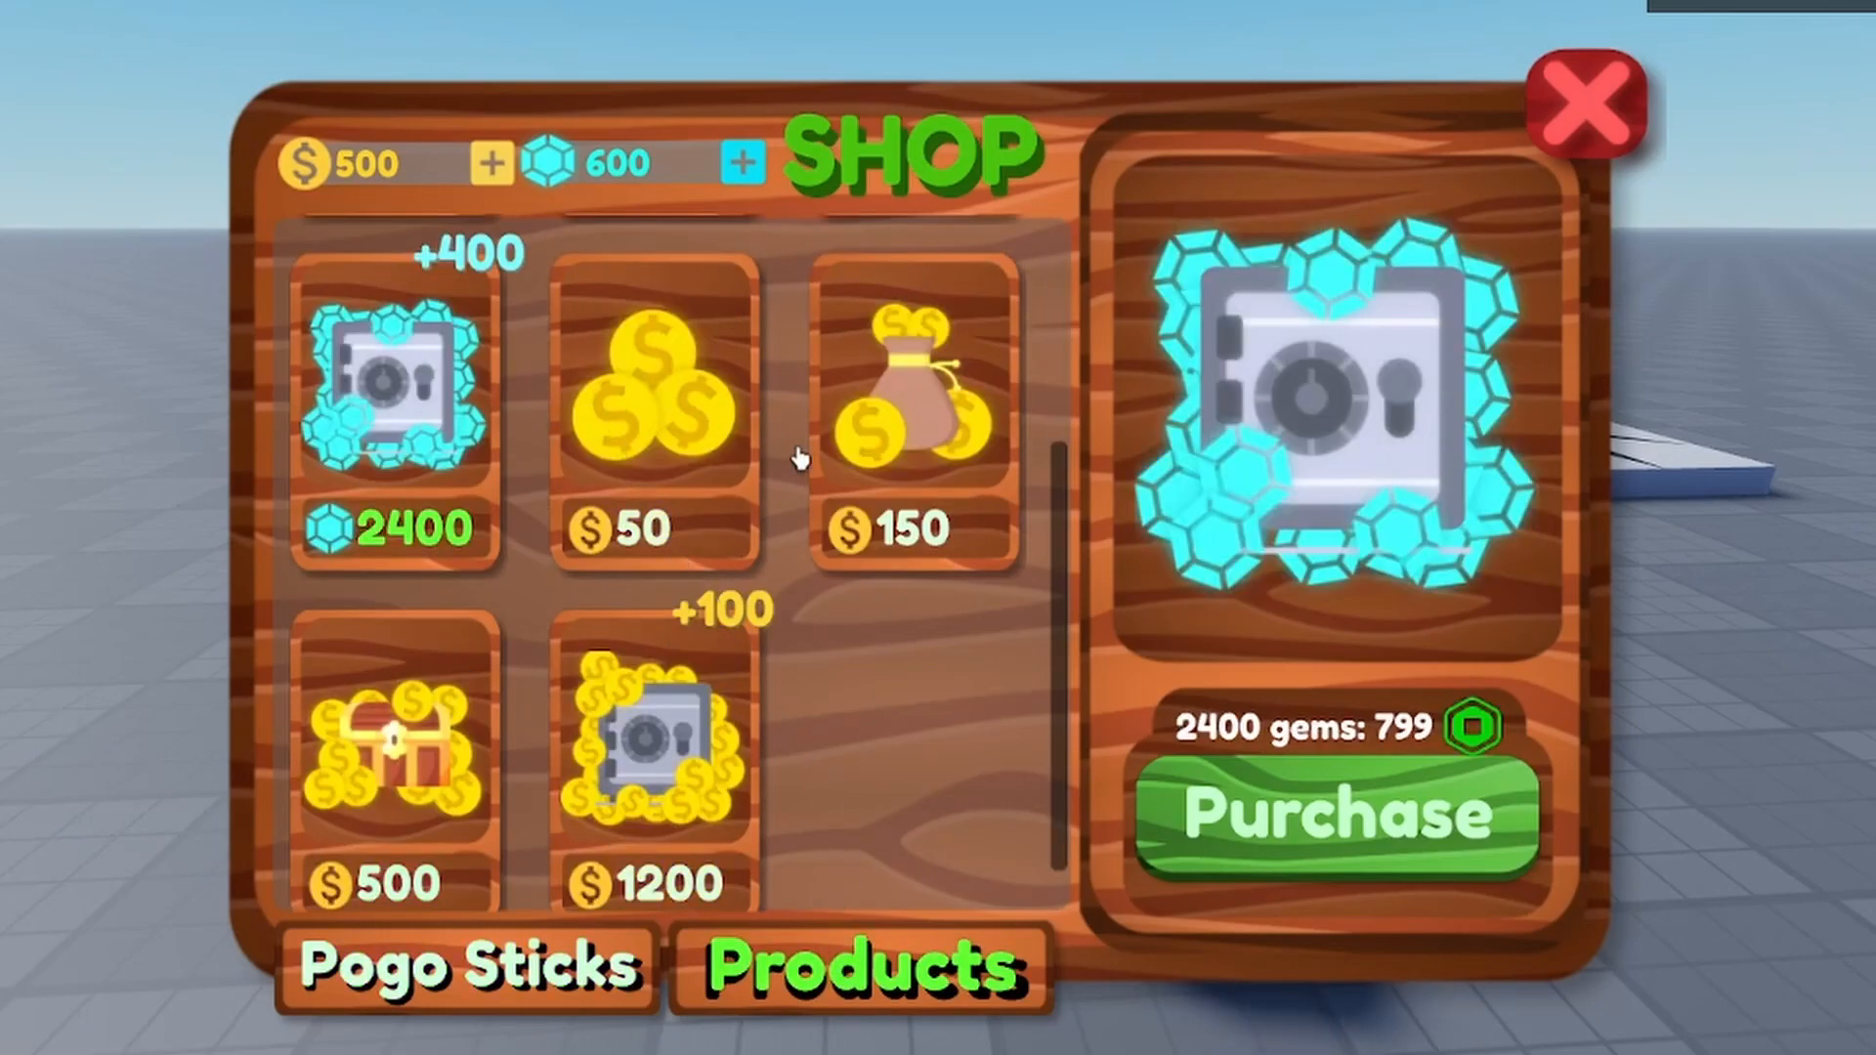
pyautogui.scroll(3, 796, 440)
pyautogui.click(687, 444)
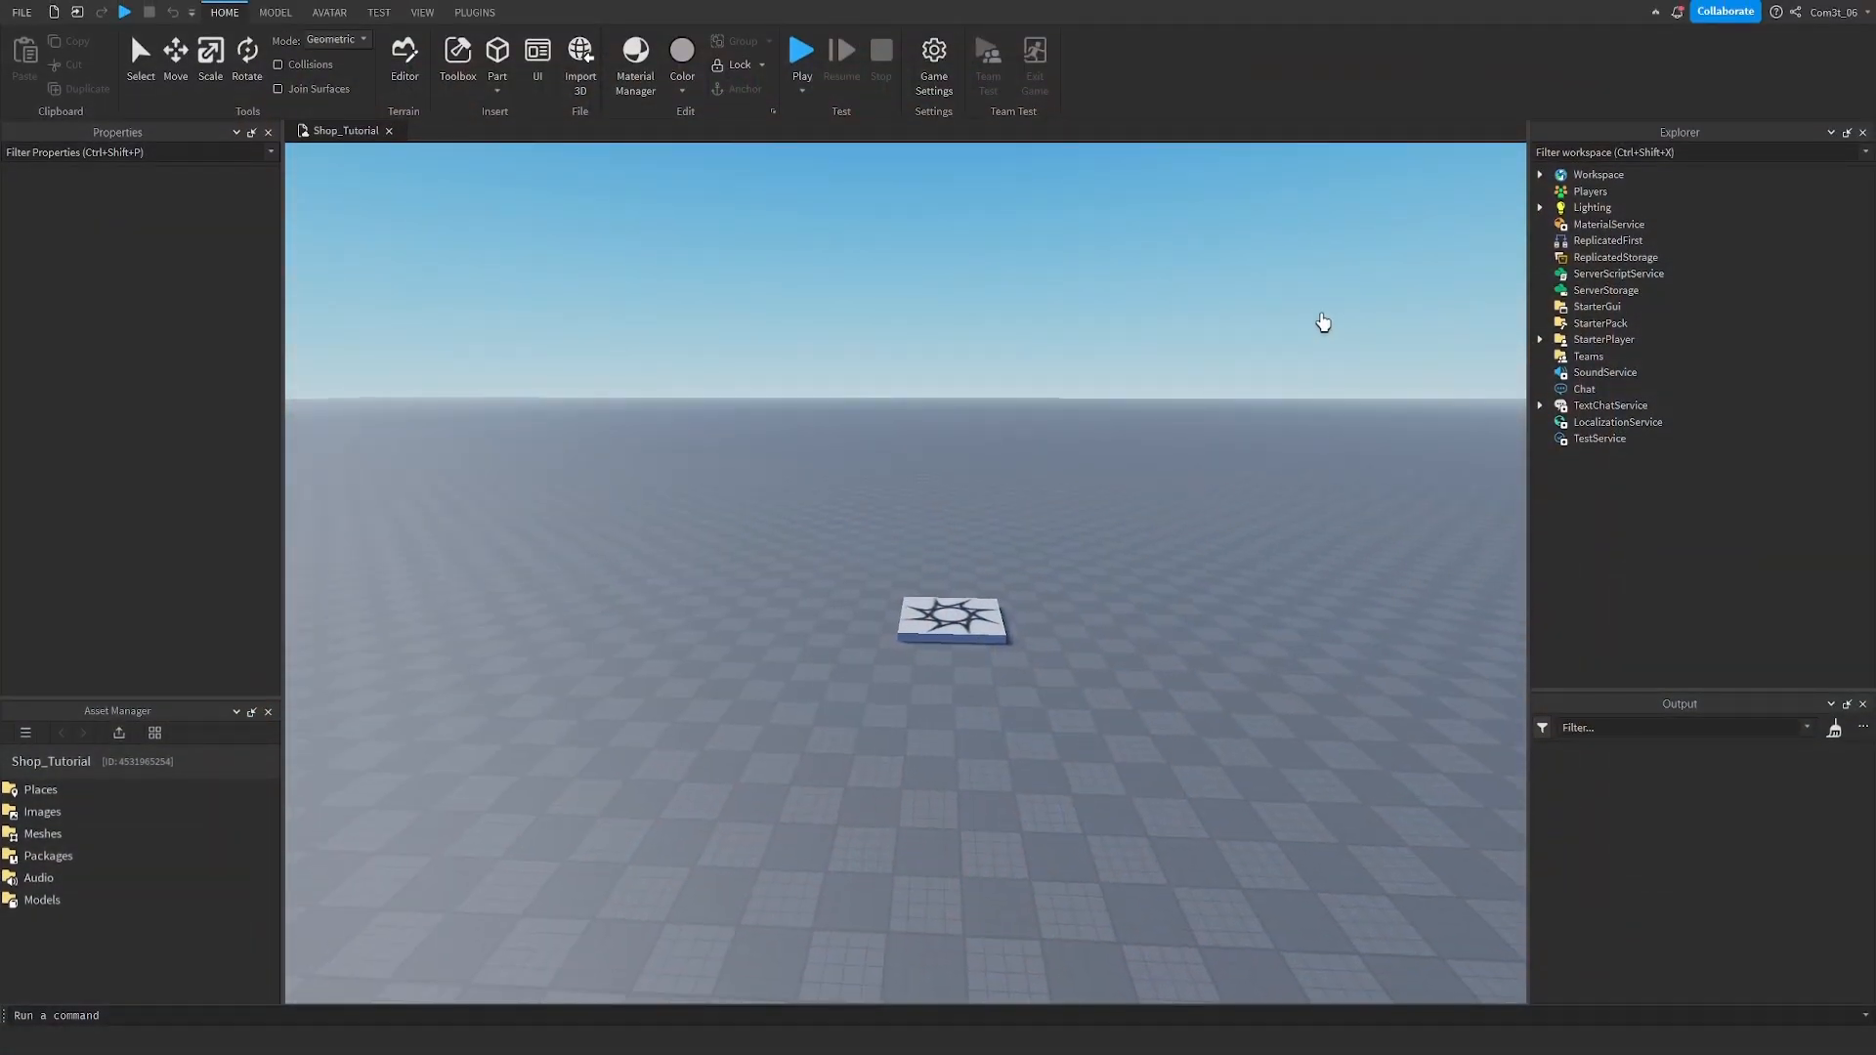
pyautogui.press('a')
pyautogui.moveTo(1246, 312); pyautogui.dragTo(1246, 312, button='right')
pyautogui.press('w')
pyautogui.press('a')
pyautogui.press('d')
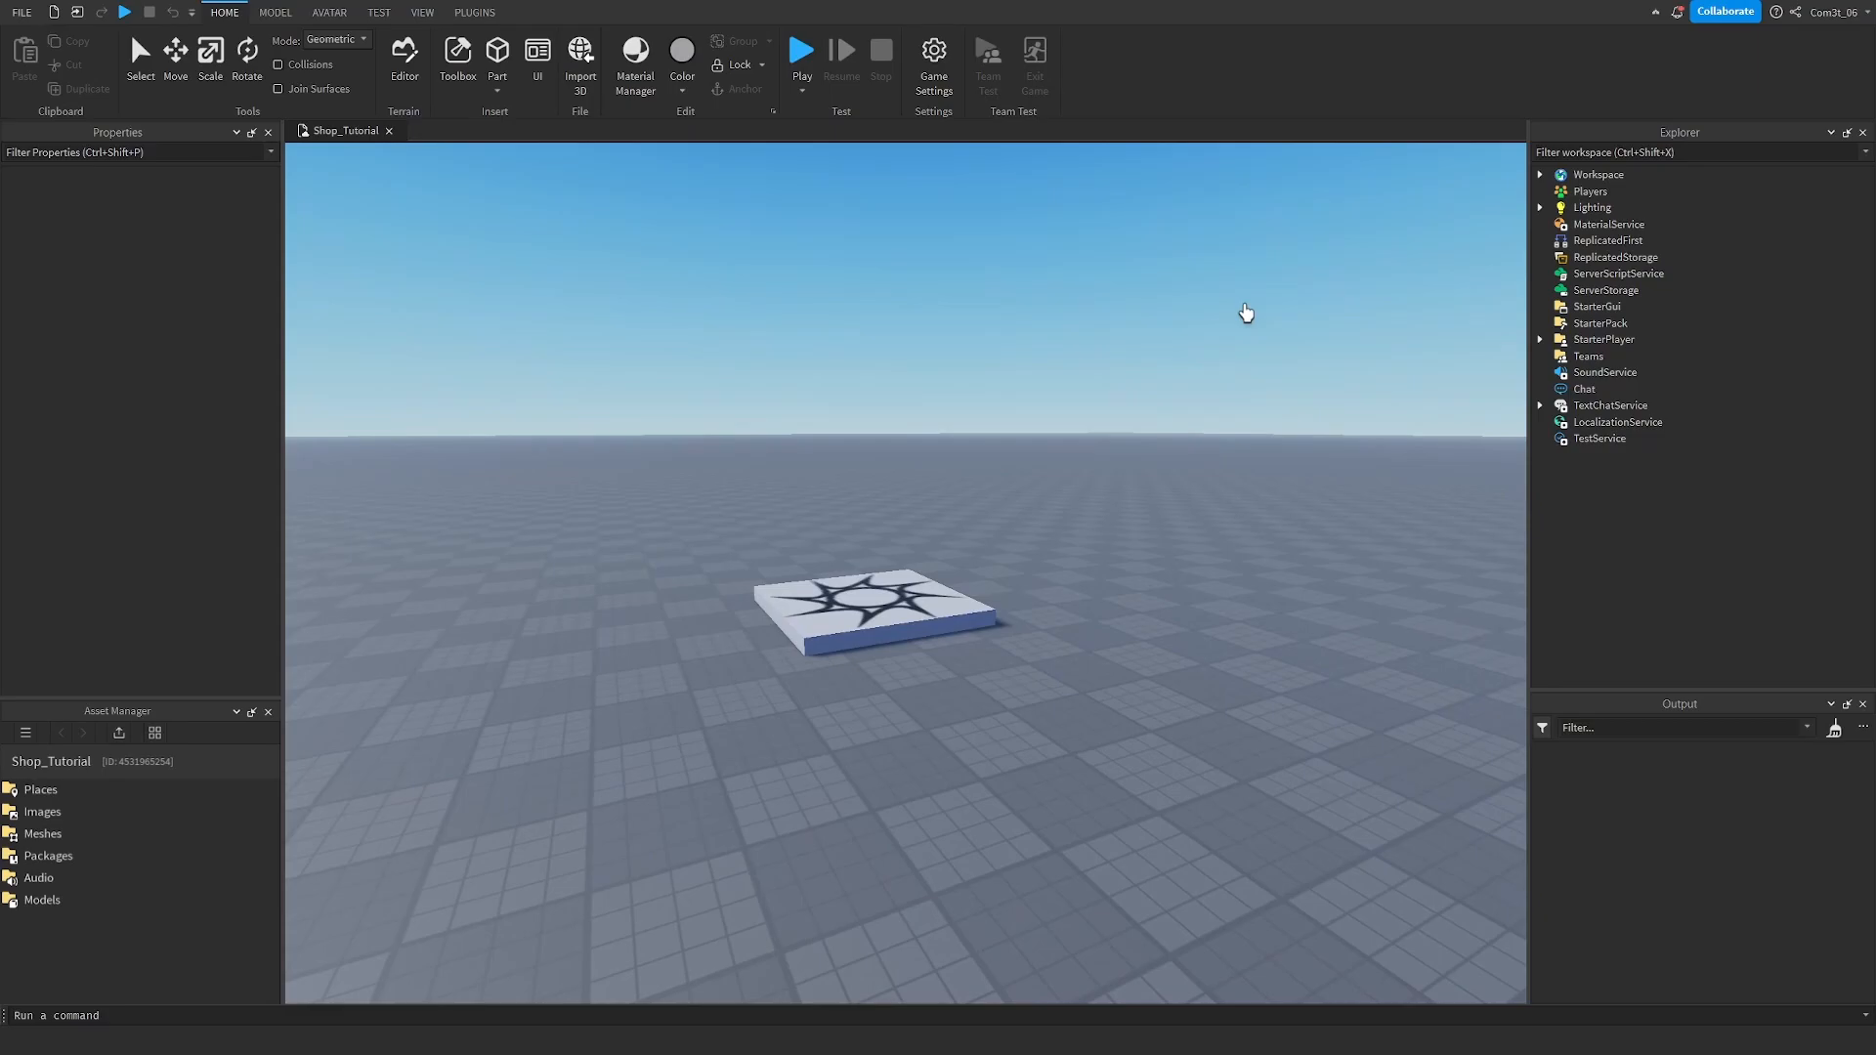
# Insert a ScreenGui into StarterGui.
pyautogui.moveTo(1598, 309)
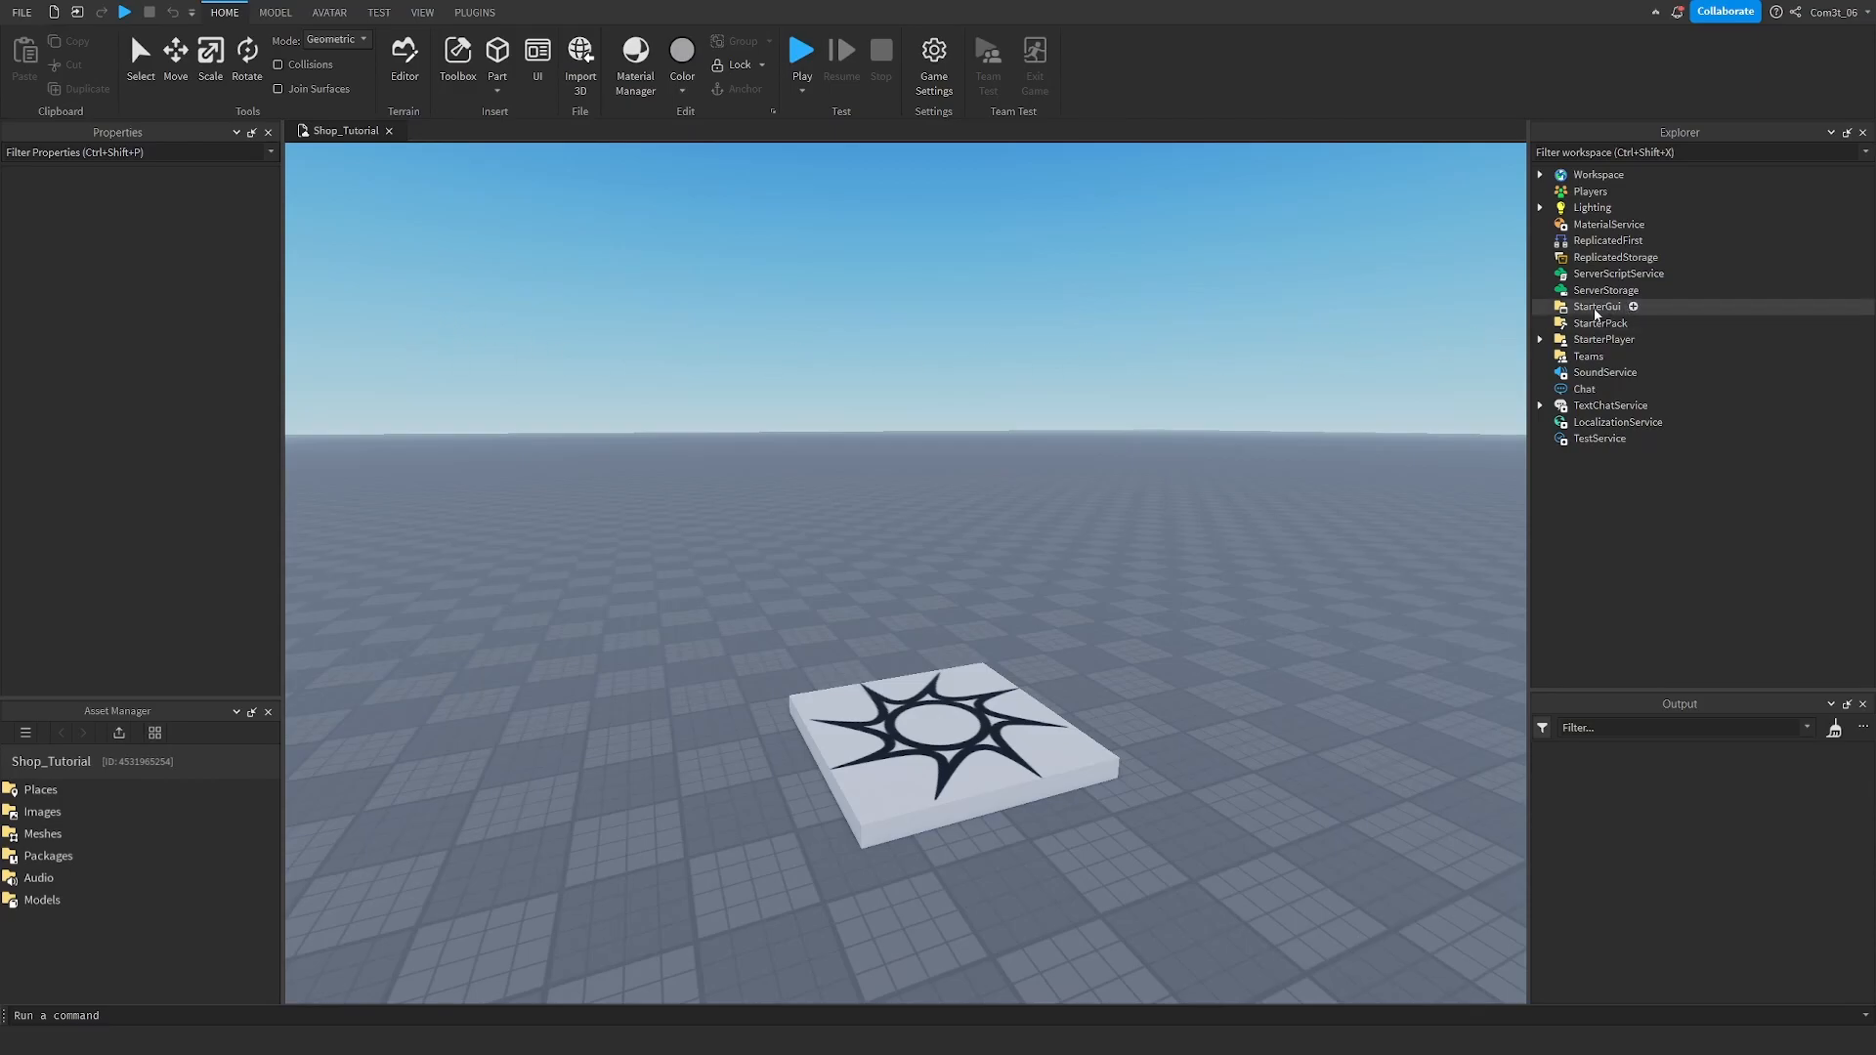
pyautogui.moveTo(1176, 375); pyautogui.dragTo(1175, 375, button='right')
pyautogui.scroll(-3, 1241, 371)
pyautogui.click(1596, 309)
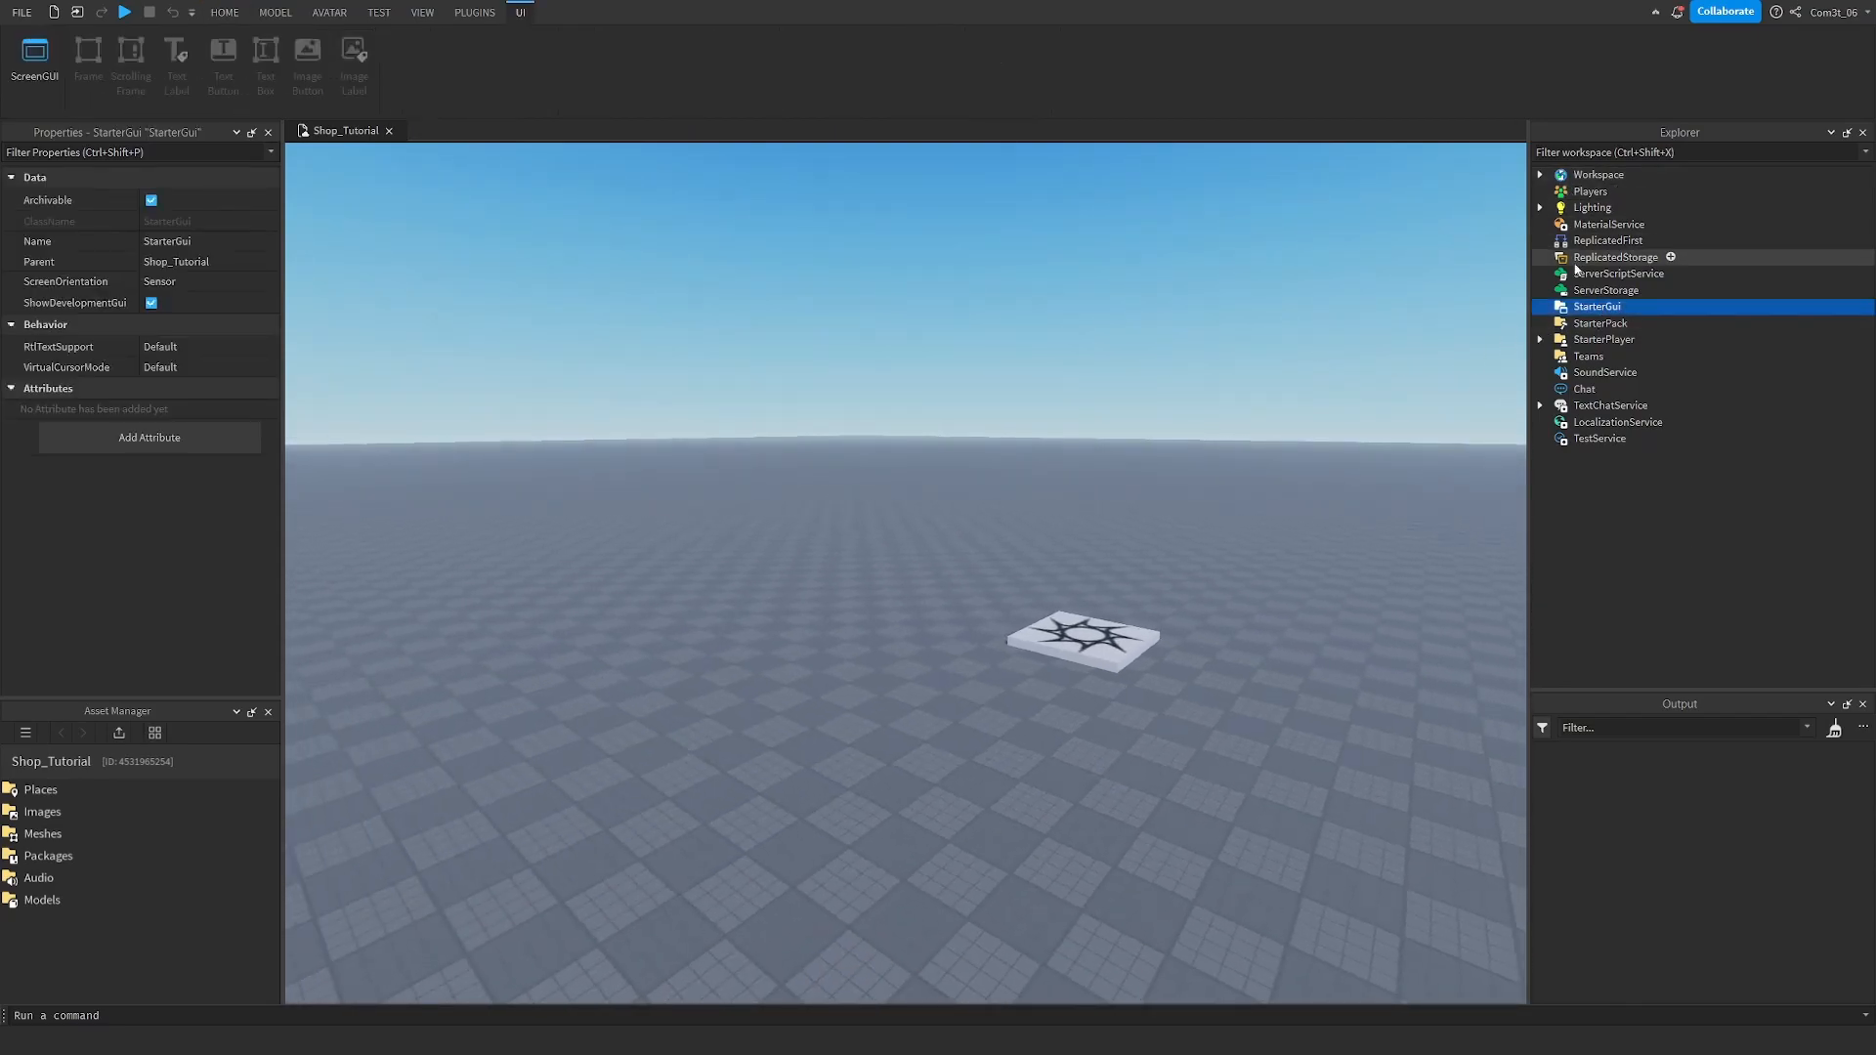
pyautogui.rightClick(1590, 311)
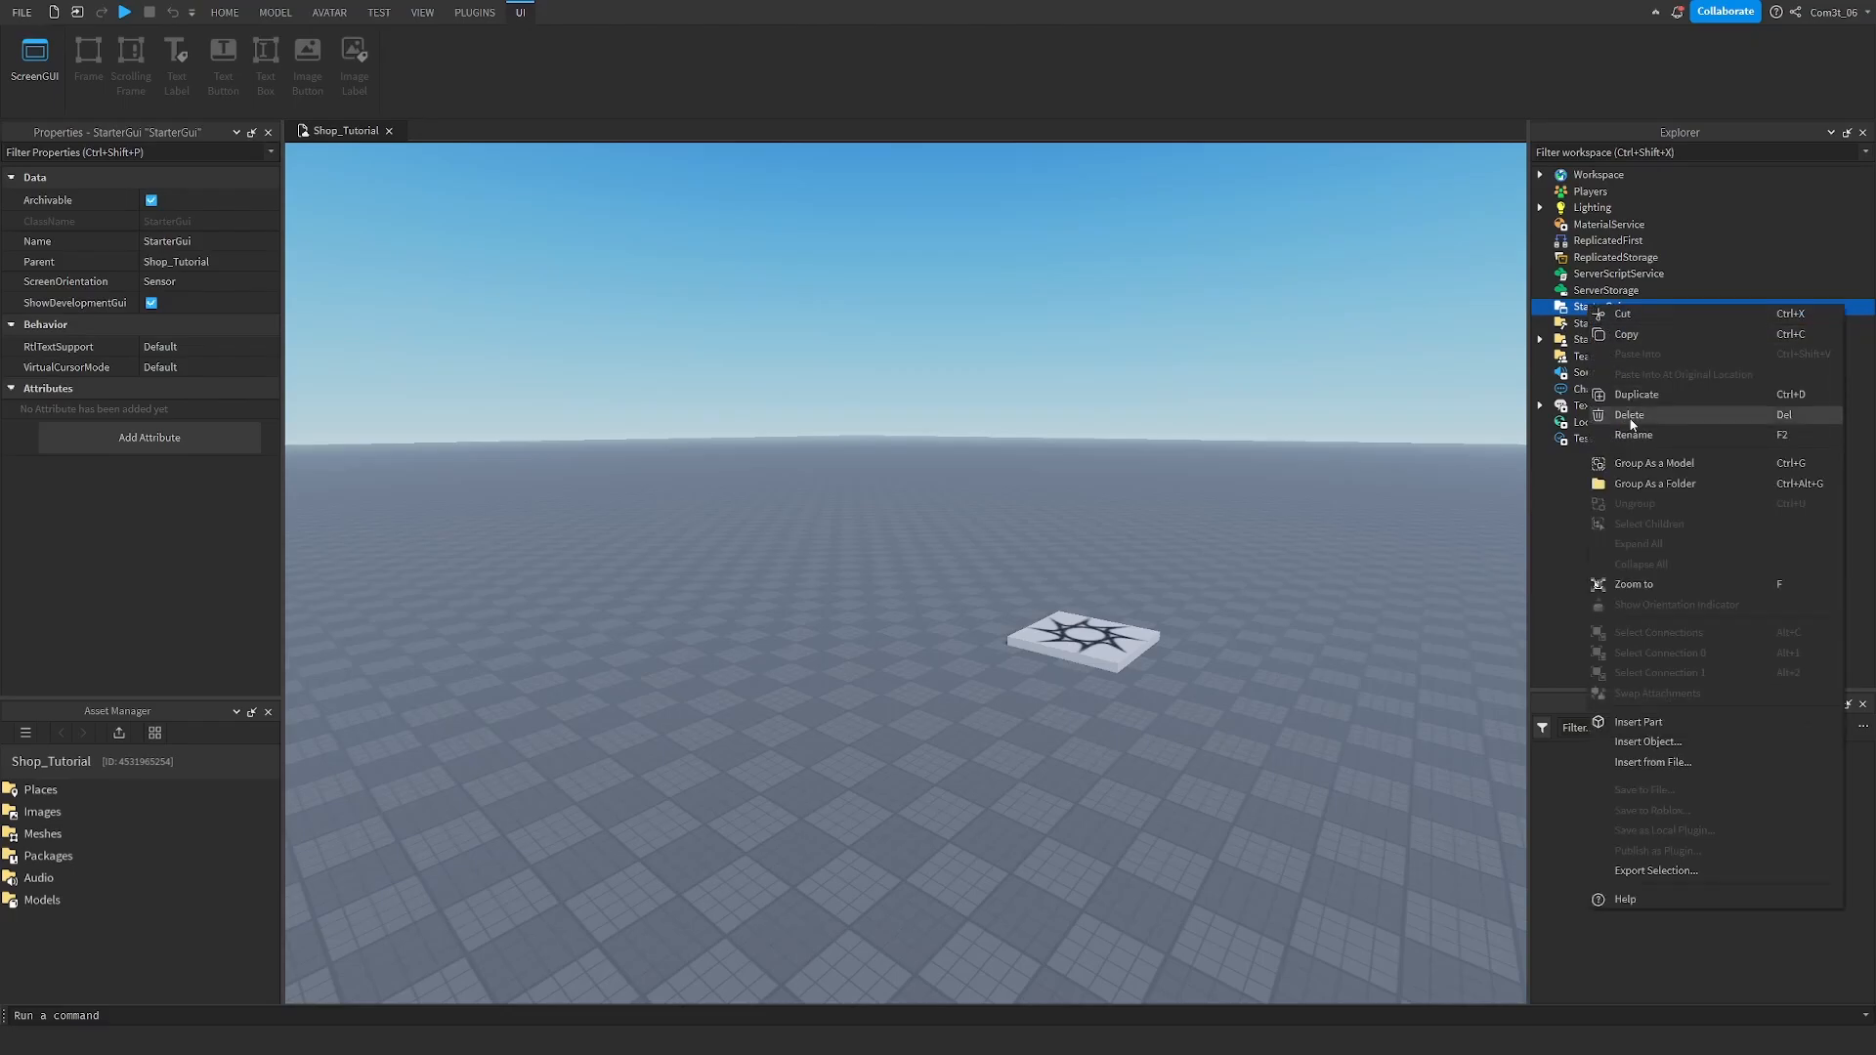
pyautogui.click(1659, 733)
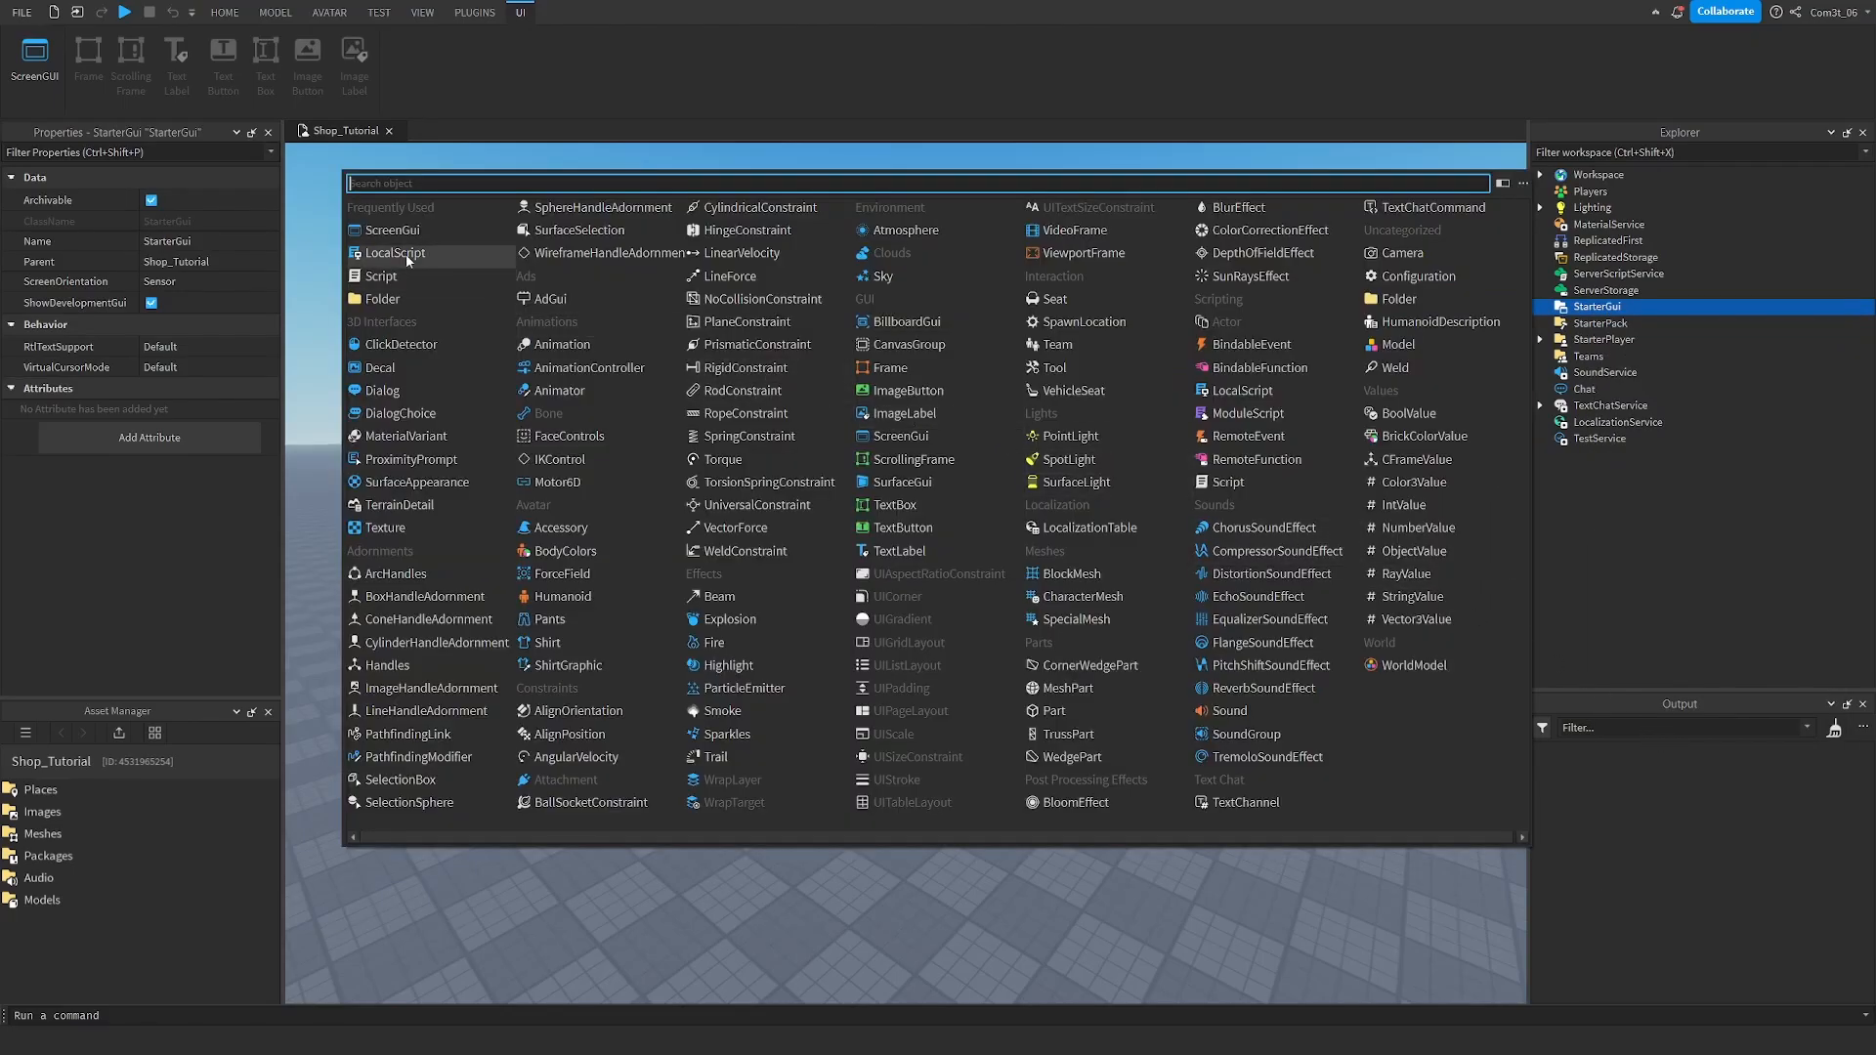
pyautogui.click(393, 230)
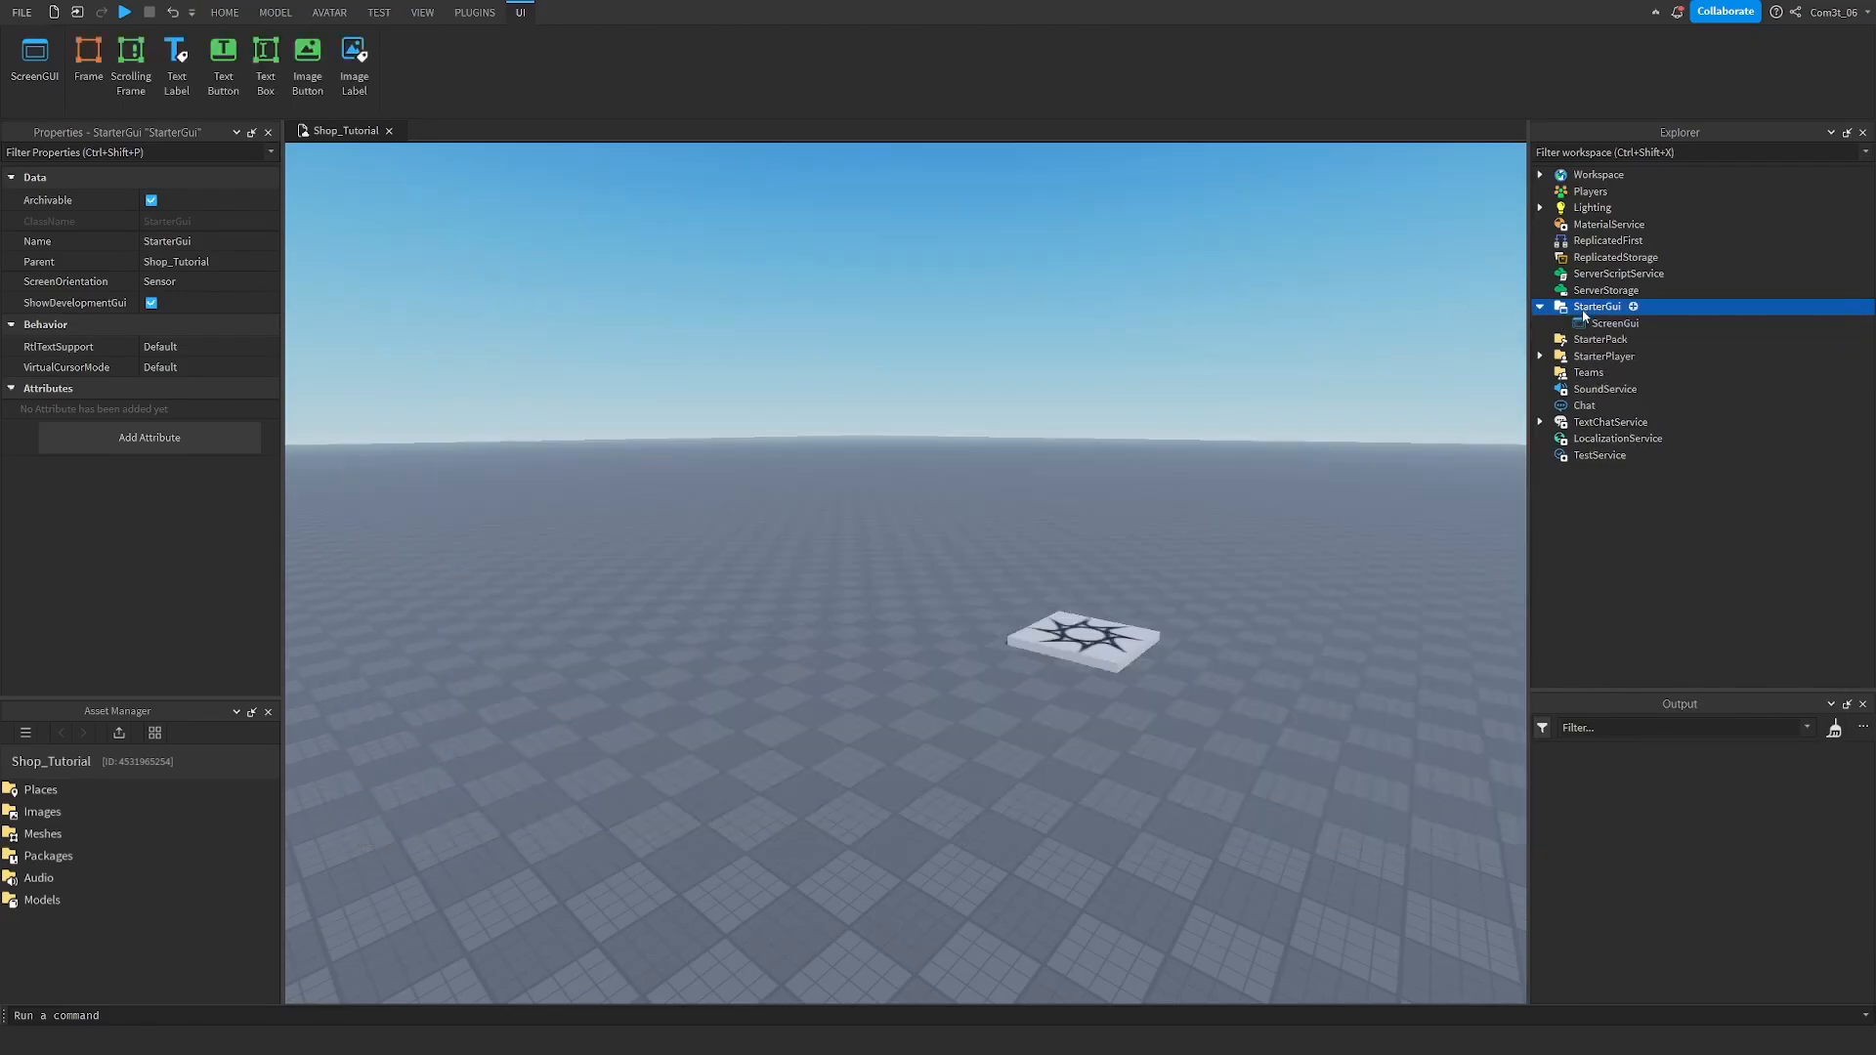
# Rename the ScreenGui in StarterGui as GameUI.
pyautogui.press('w')
pyautogui.moveTo(1016, 332); pyautogui.dragTo(1007, 328, button='right')
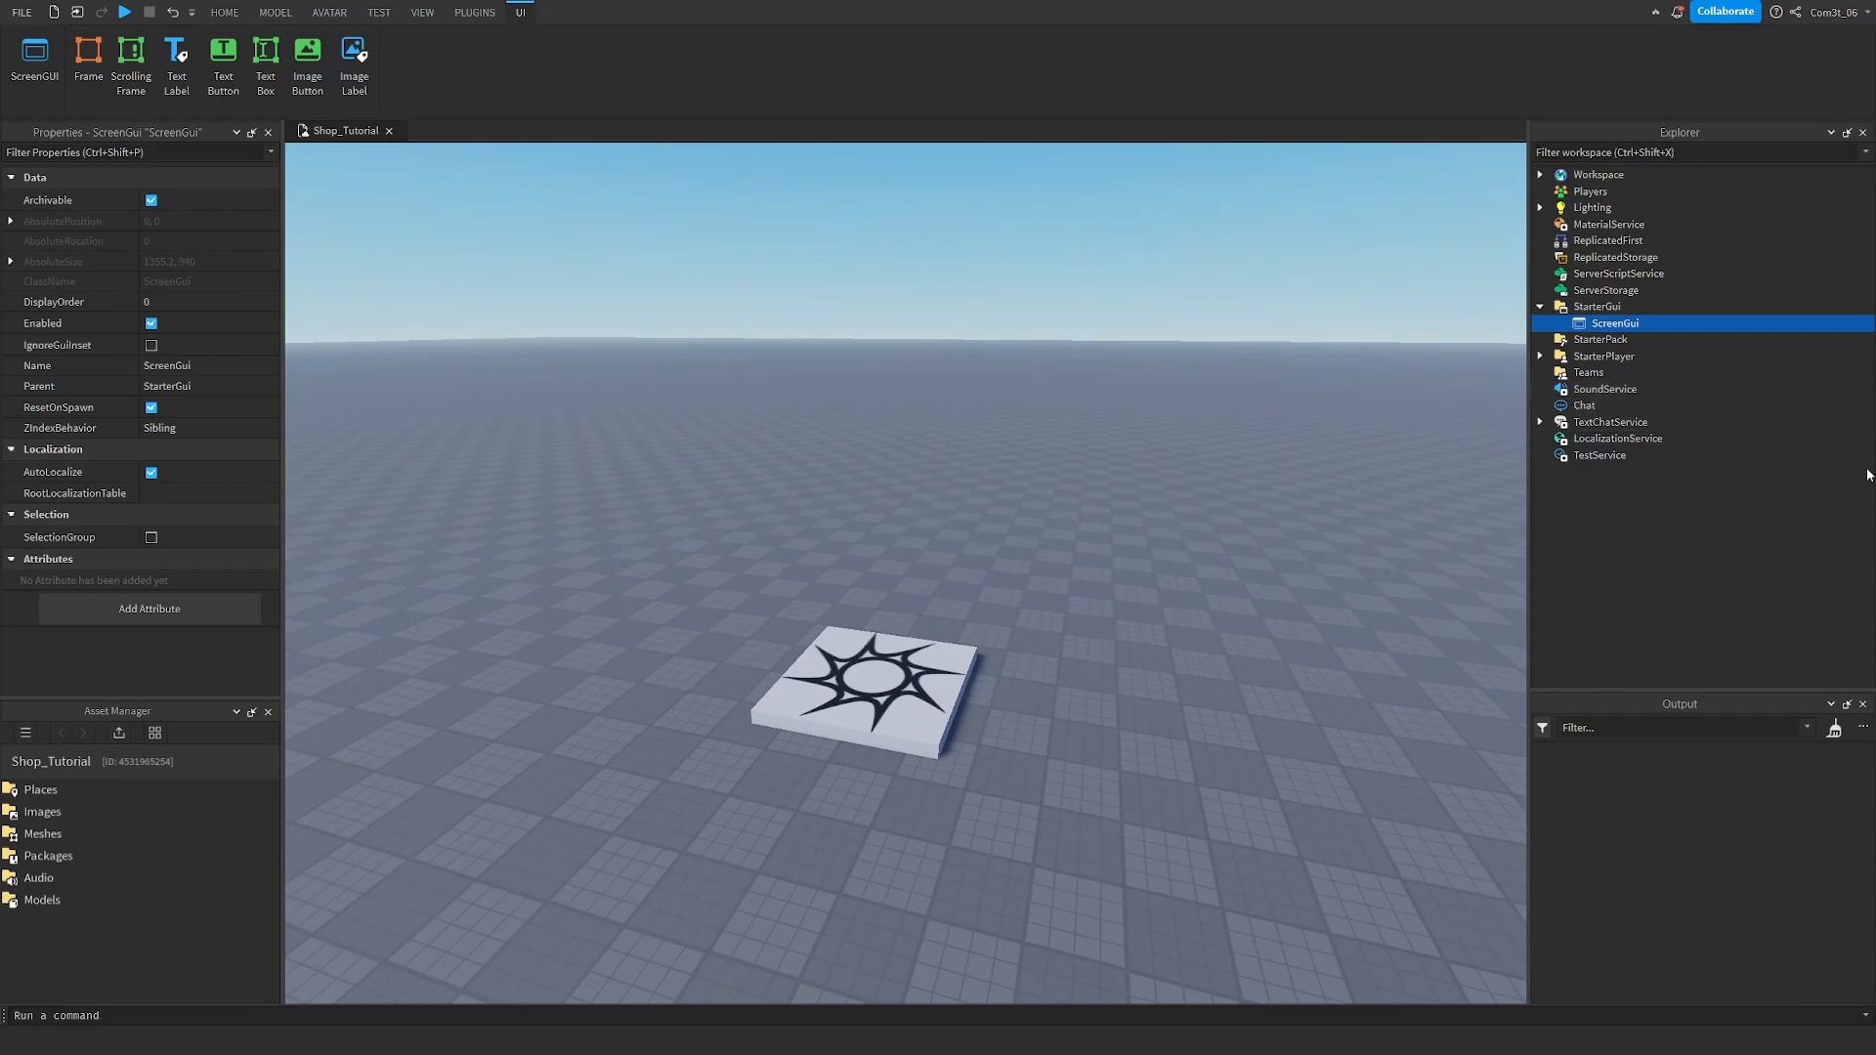
pyautogui.rightClick(1649, 322)
pyautogui.press('F2')
pyautogui.write('Gameui')
pyautogui.write('UI')
pyautogui.press('Return')
# Insert a Frame into GameUI and move it away from the viewport's corner towards the middle.
pyautogui.rightClick(1597, 330)
pyautogui.click(1667, 762)
pyautogui.click(420, 232)
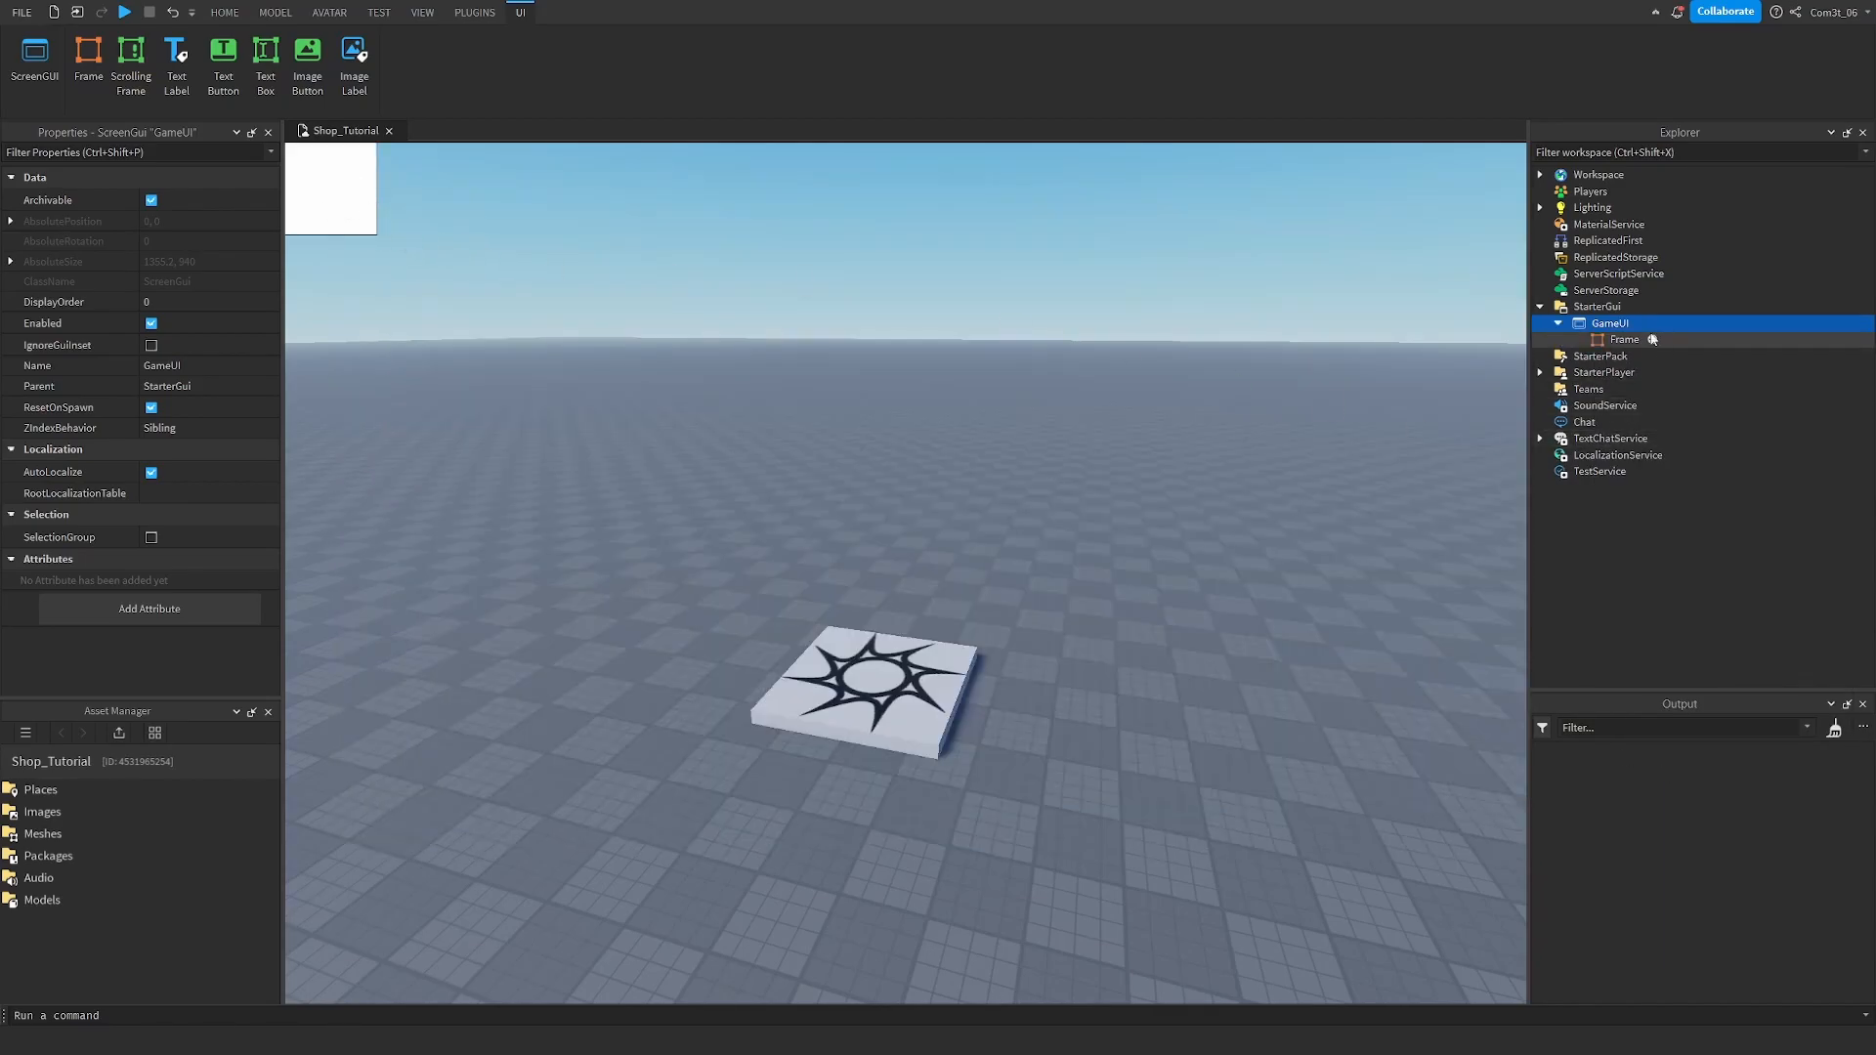
pyautogui.click(1611, 341)
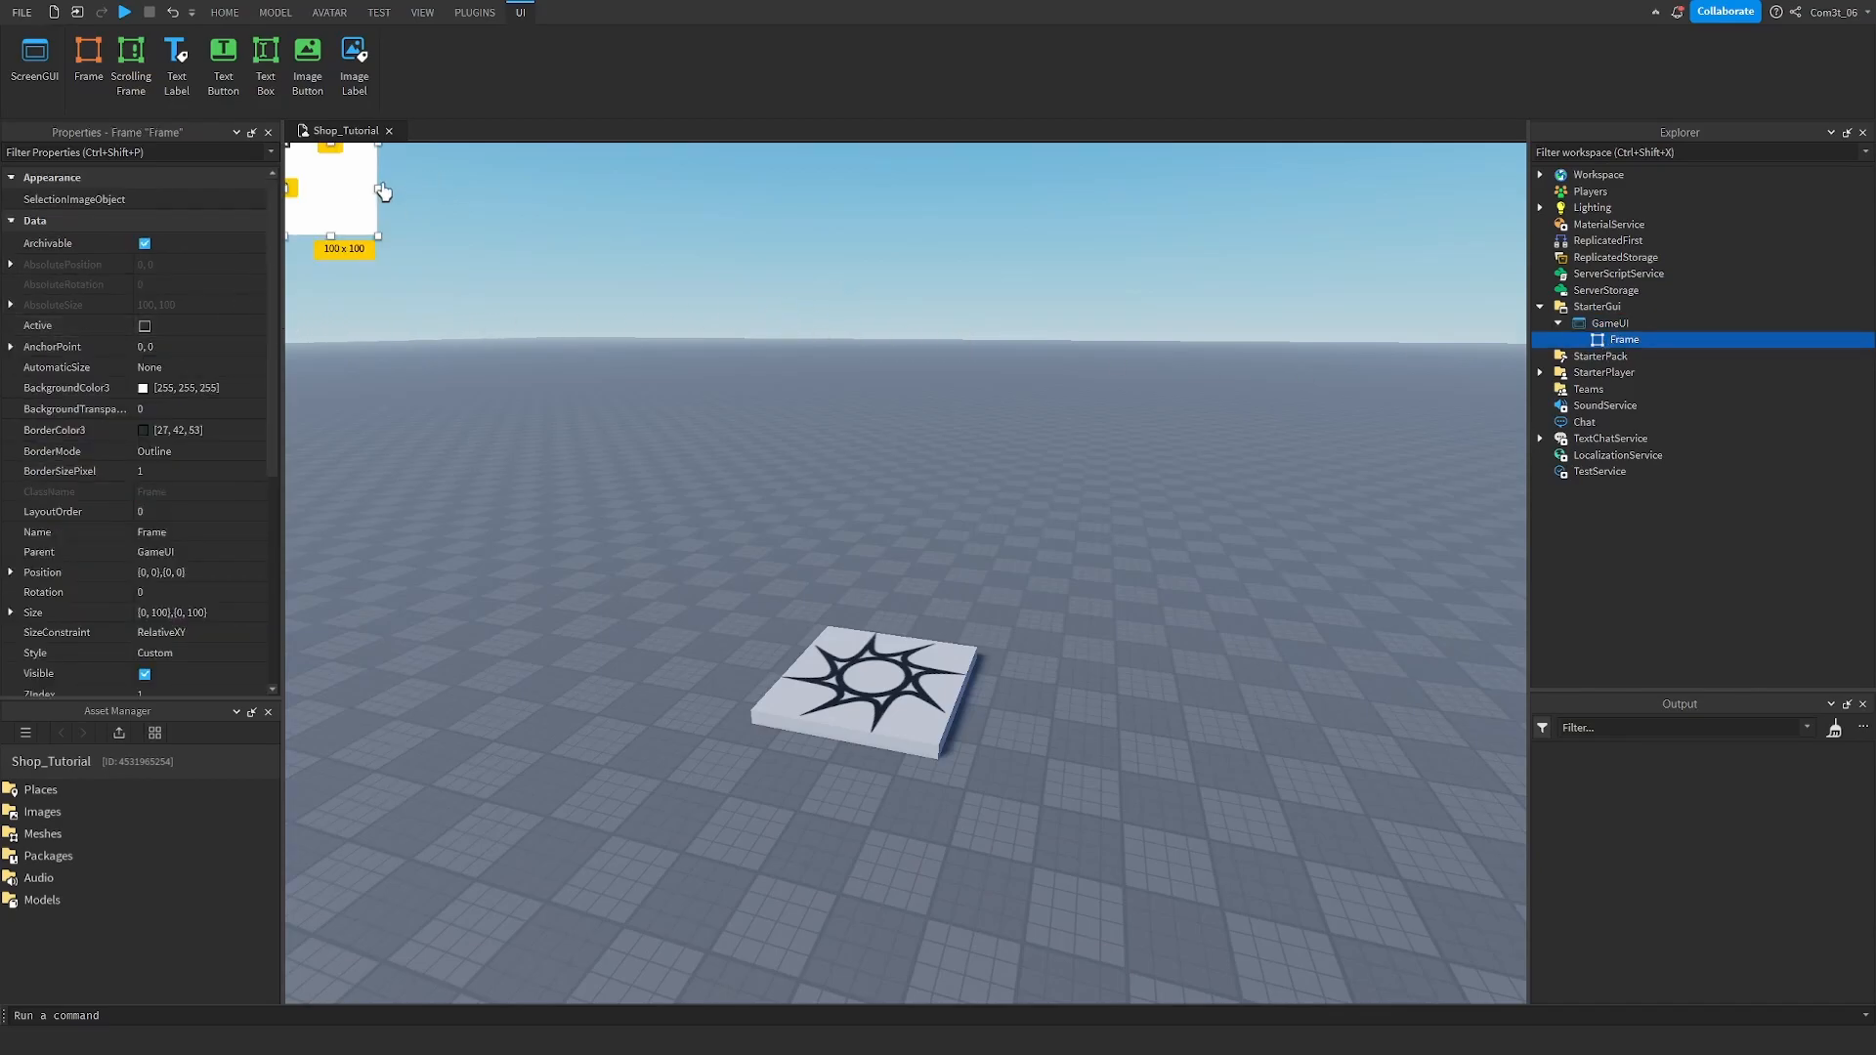
pyautogui.moveTo(350, 206); pyautogui.dragTo(780, 442)
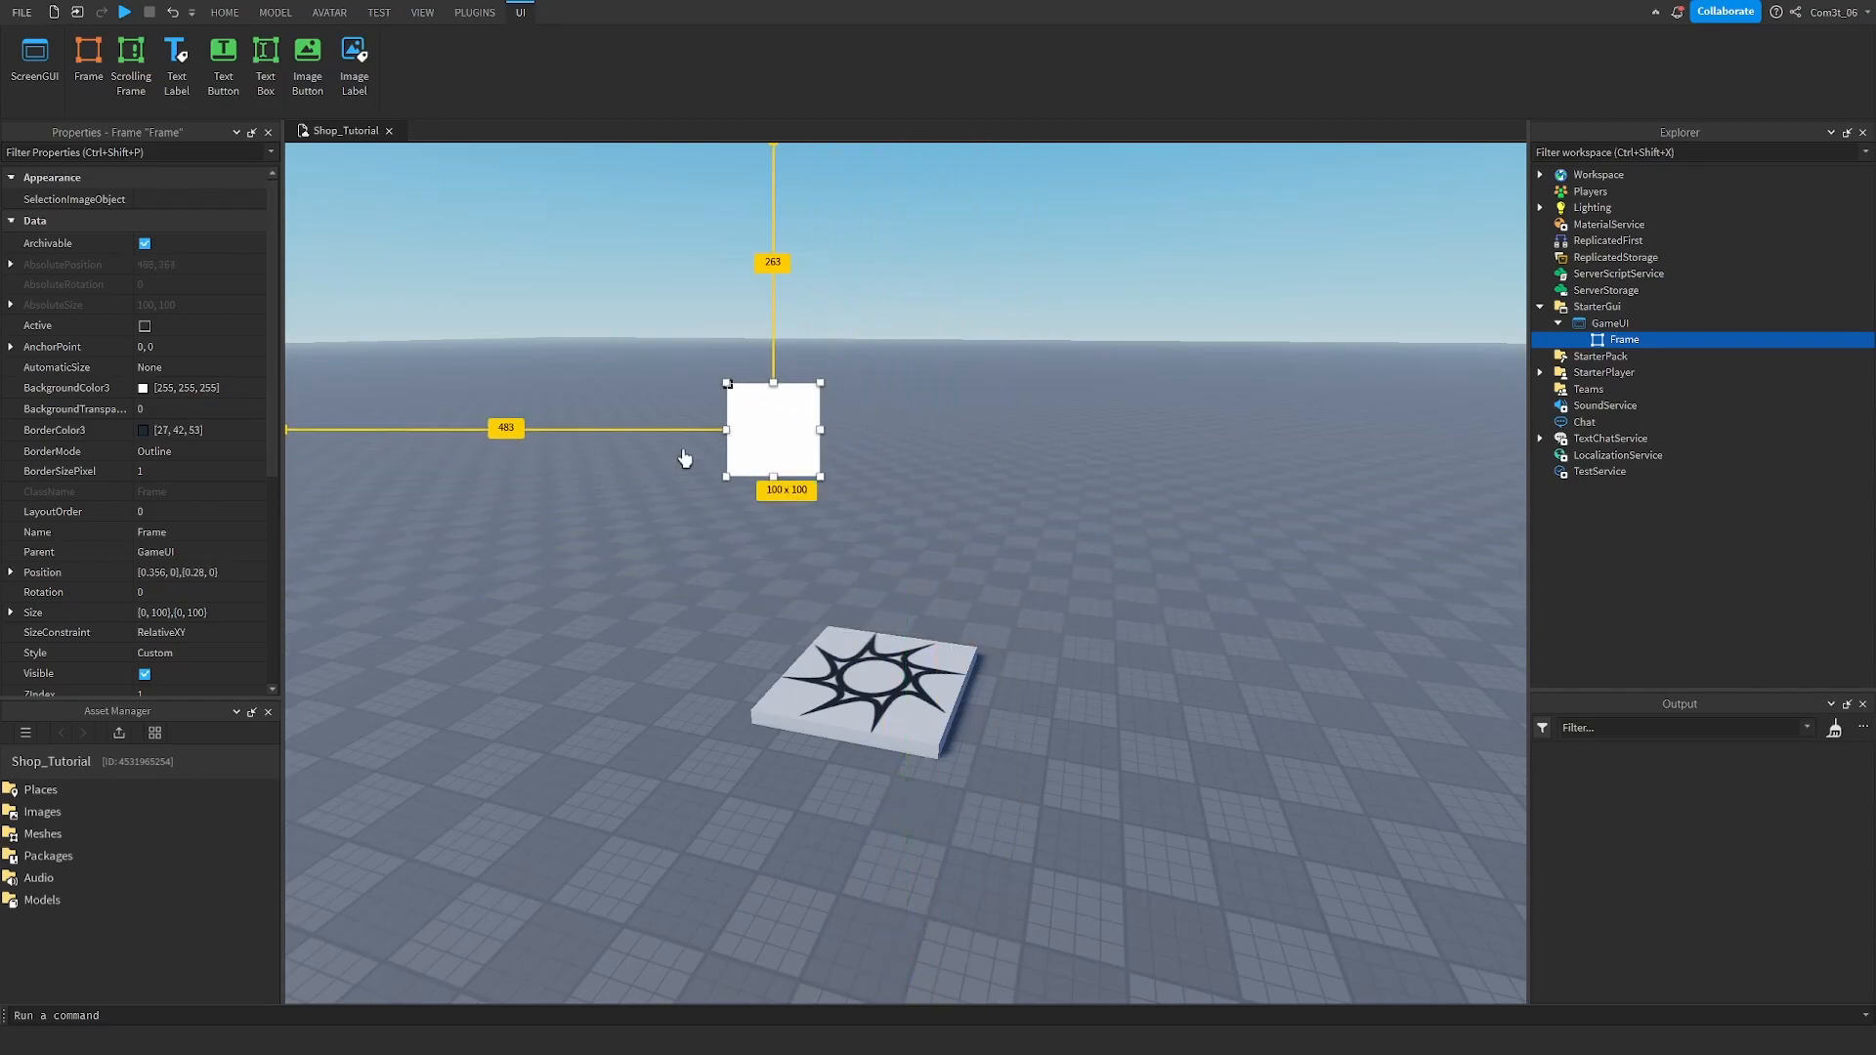
# Set the frame's AnchorPoint to 0.5, 0.5 and its BackgroundTransparency to 1.
pyautogui.click(195, 349)
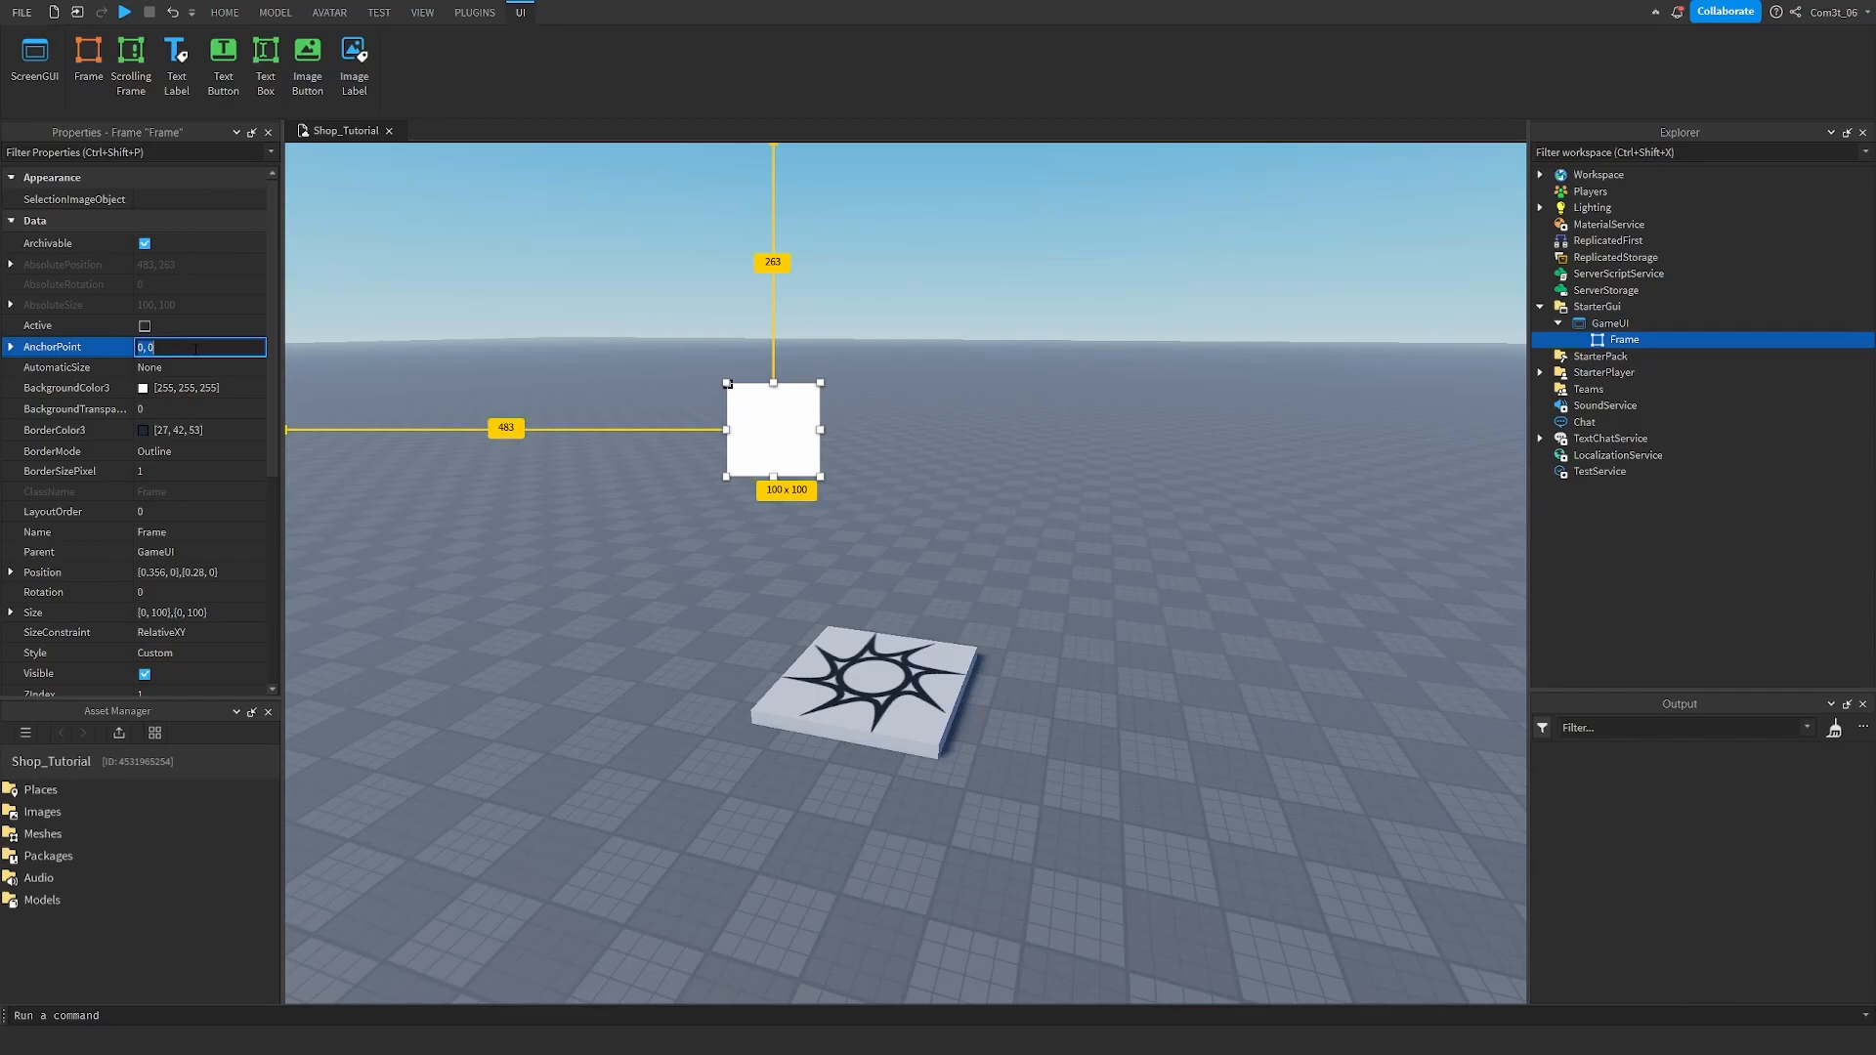
pyautogui.press('BackSpace')
pyautogui.press('BackSpace')
pyautogui.press('Return')
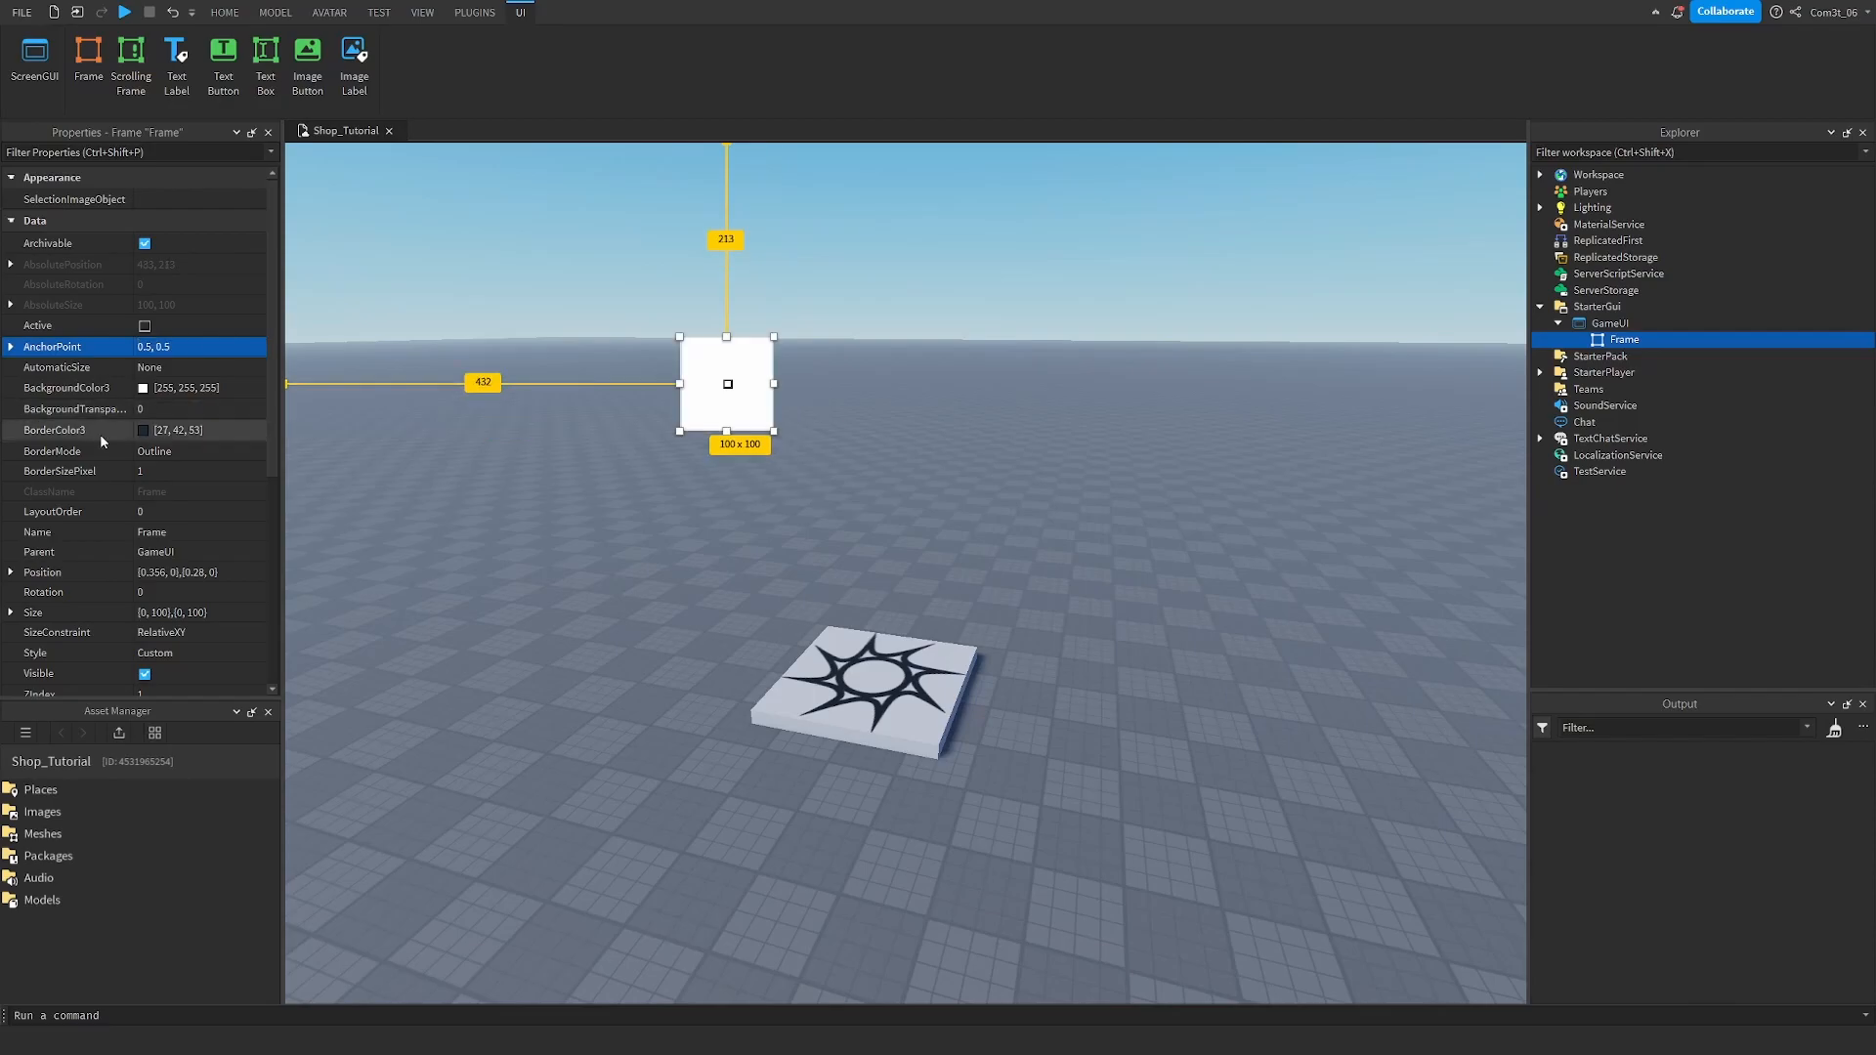
pyautogui.click(154, 471)
pyautogui.click(194, 417)
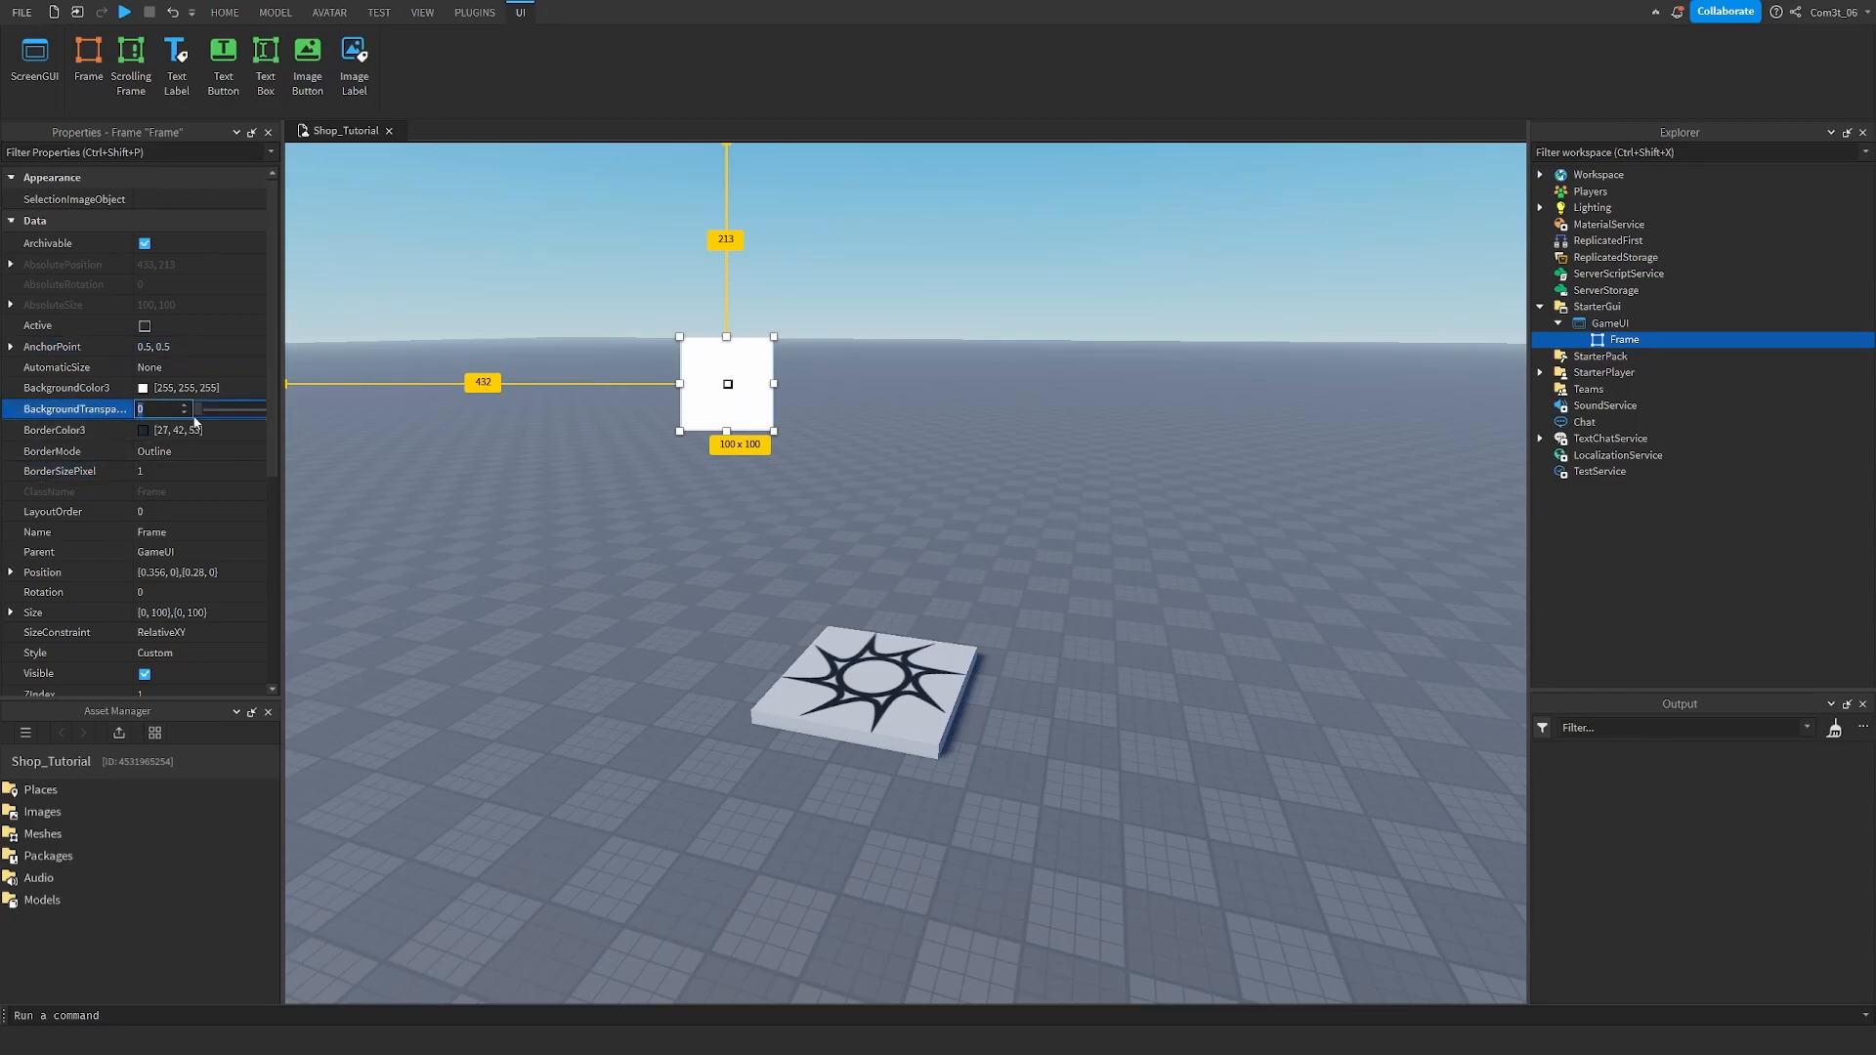
pyautogui.write('1')
pyautogui.press('Return')
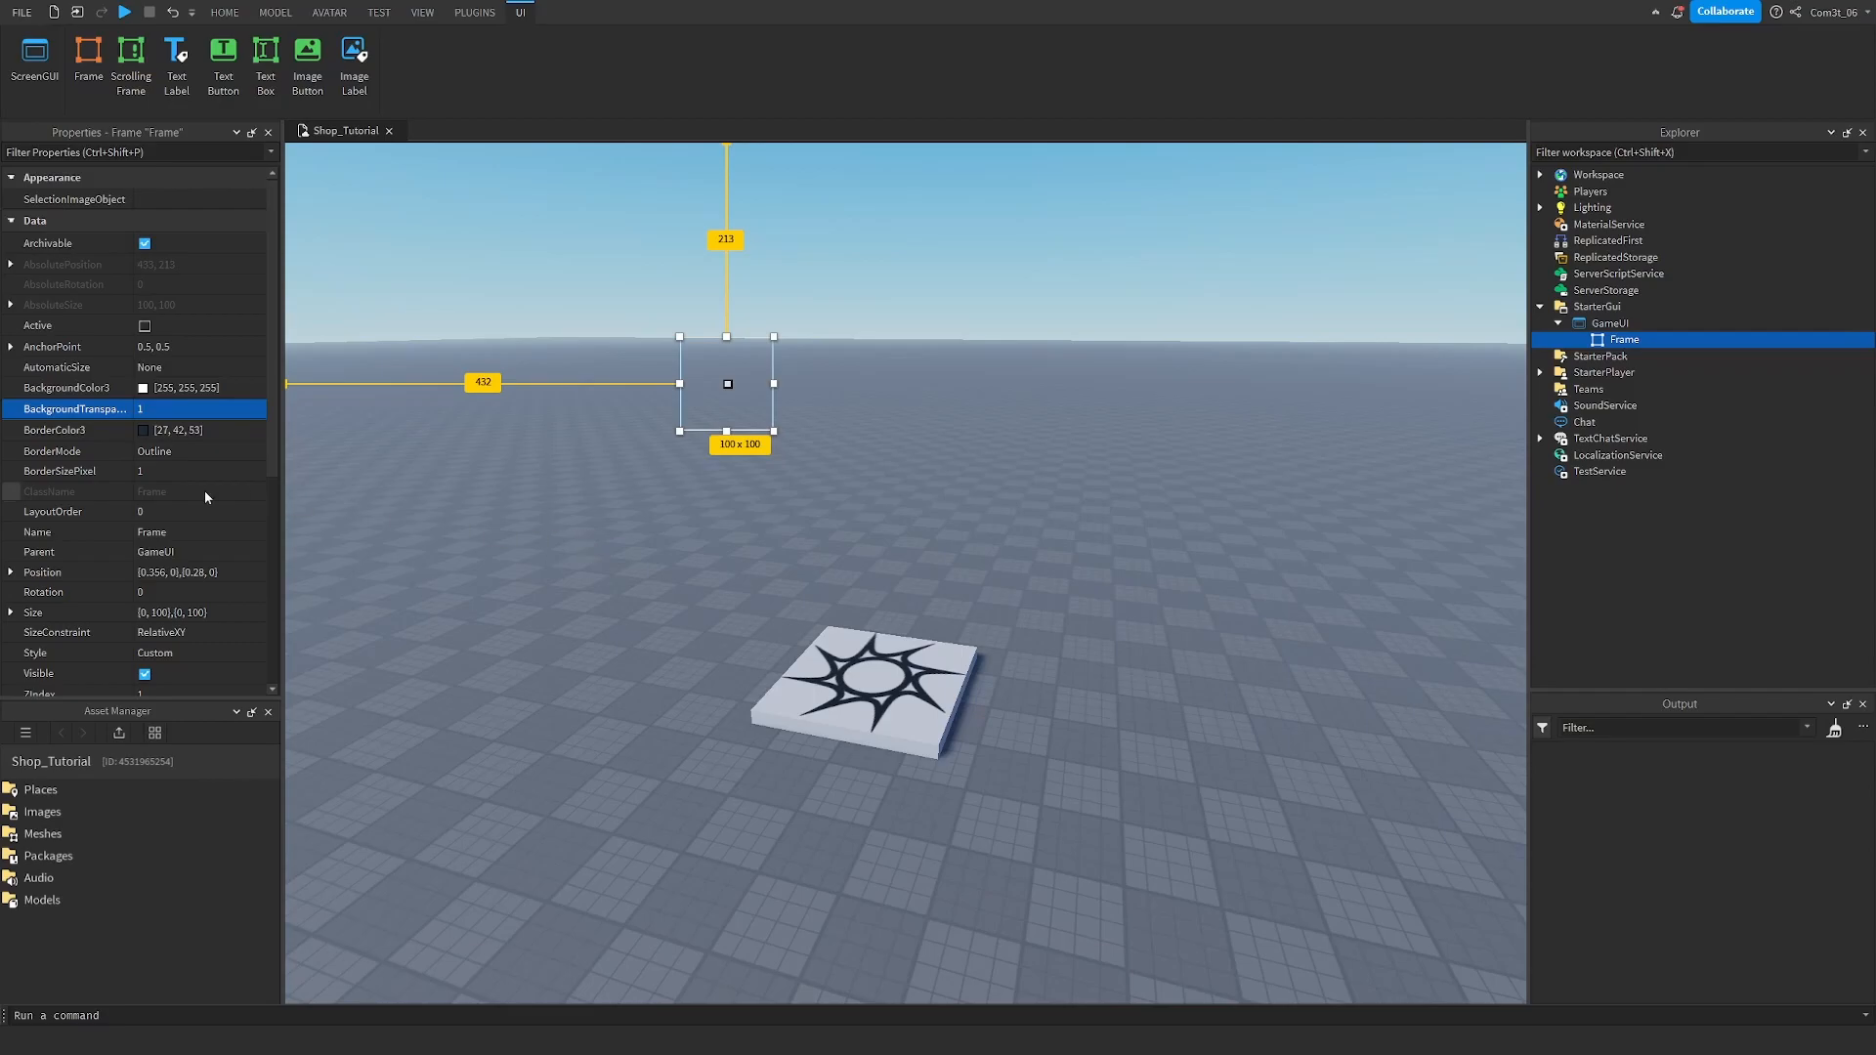
# Centre the frame on the screen by setting its Position to {0.5, 0},{0.5, 0}.
pyautogui.scroll(-2, 217, 460)
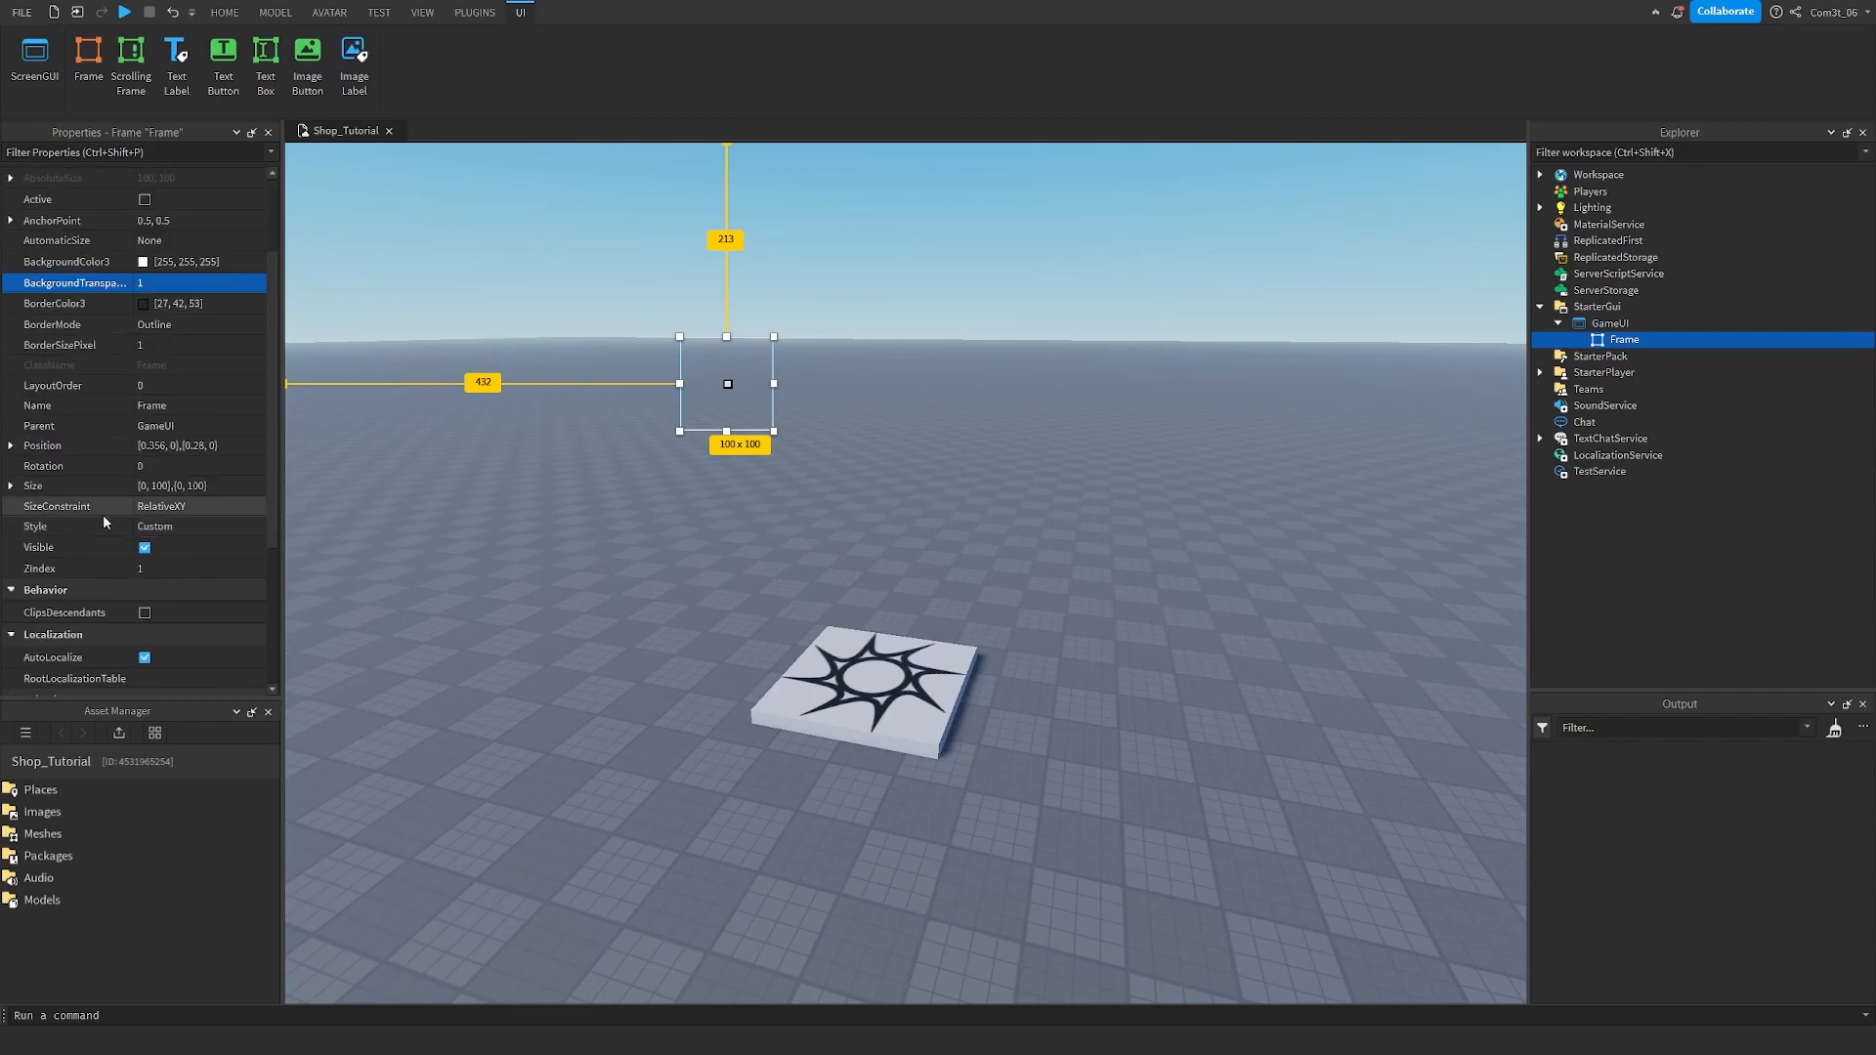
pyautogui.click(217, 446)
pyautogui.write('0.5, ')
pyautogui.write('0')
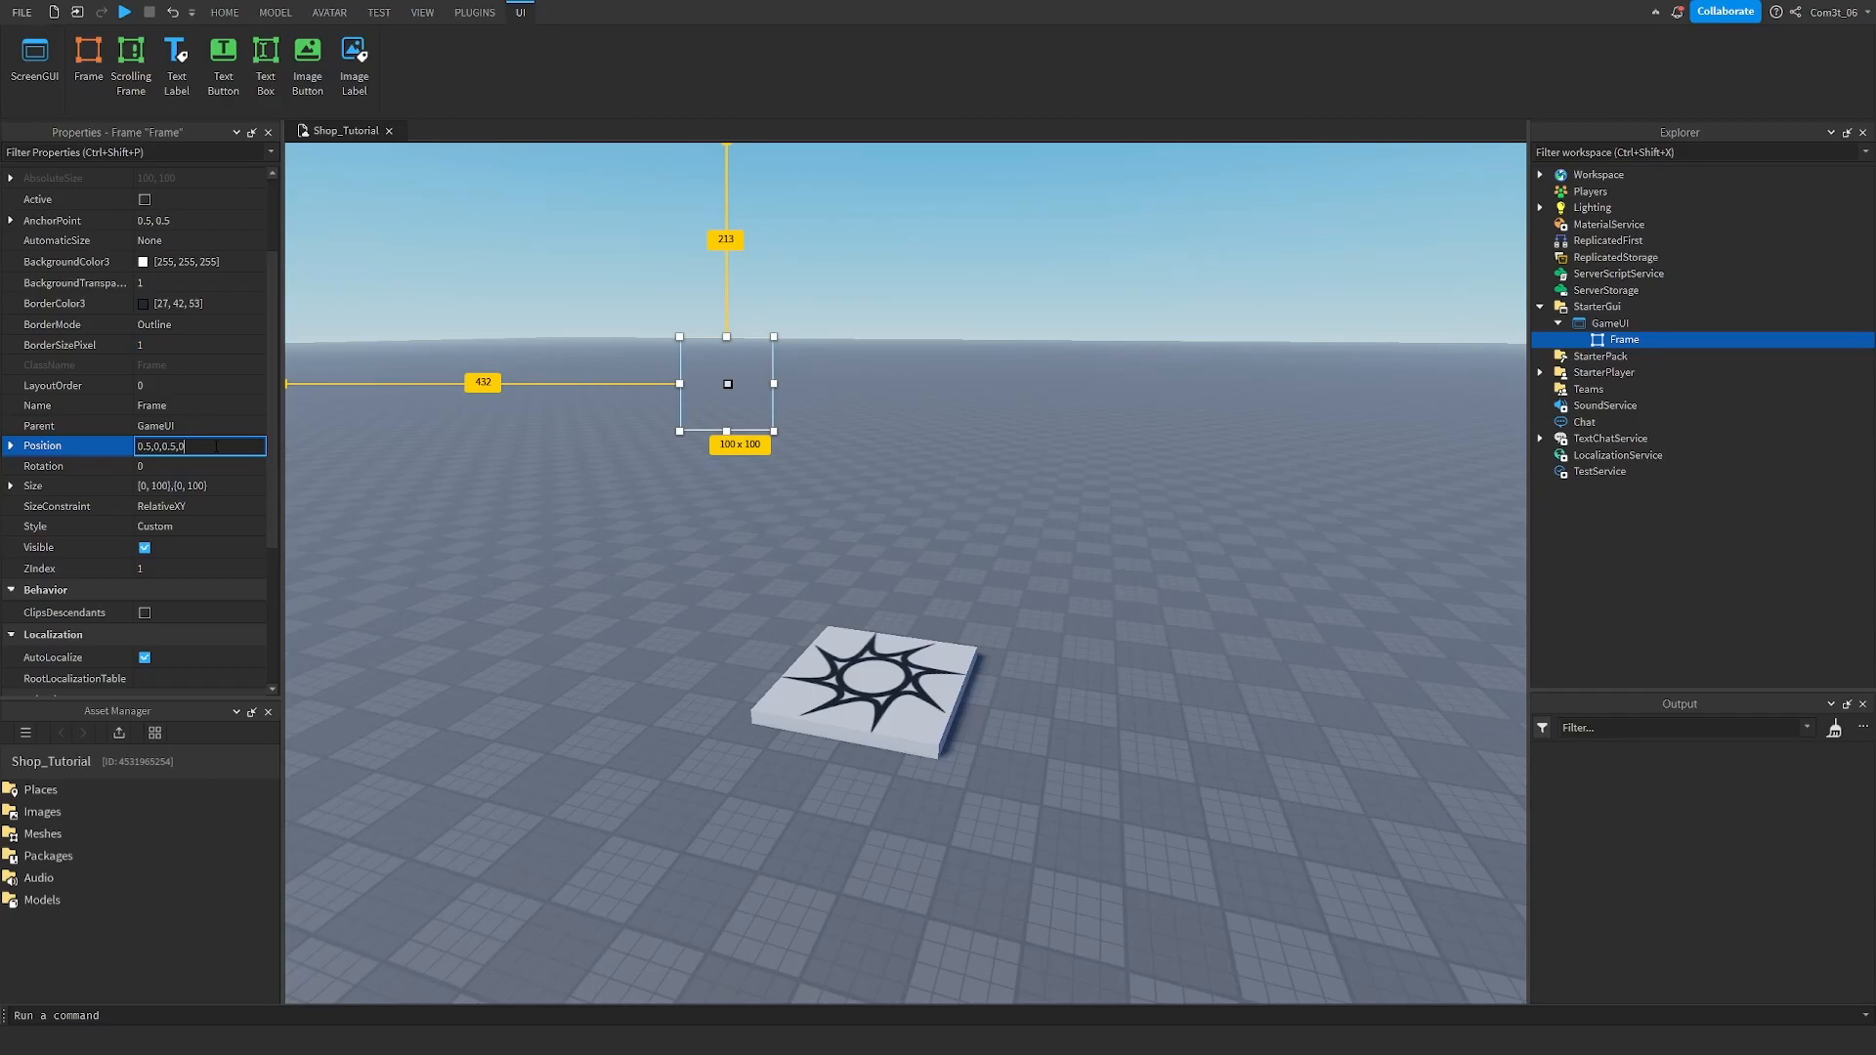
pyautogui.write('},{0.5, 0')
pyautogui.press('Return')
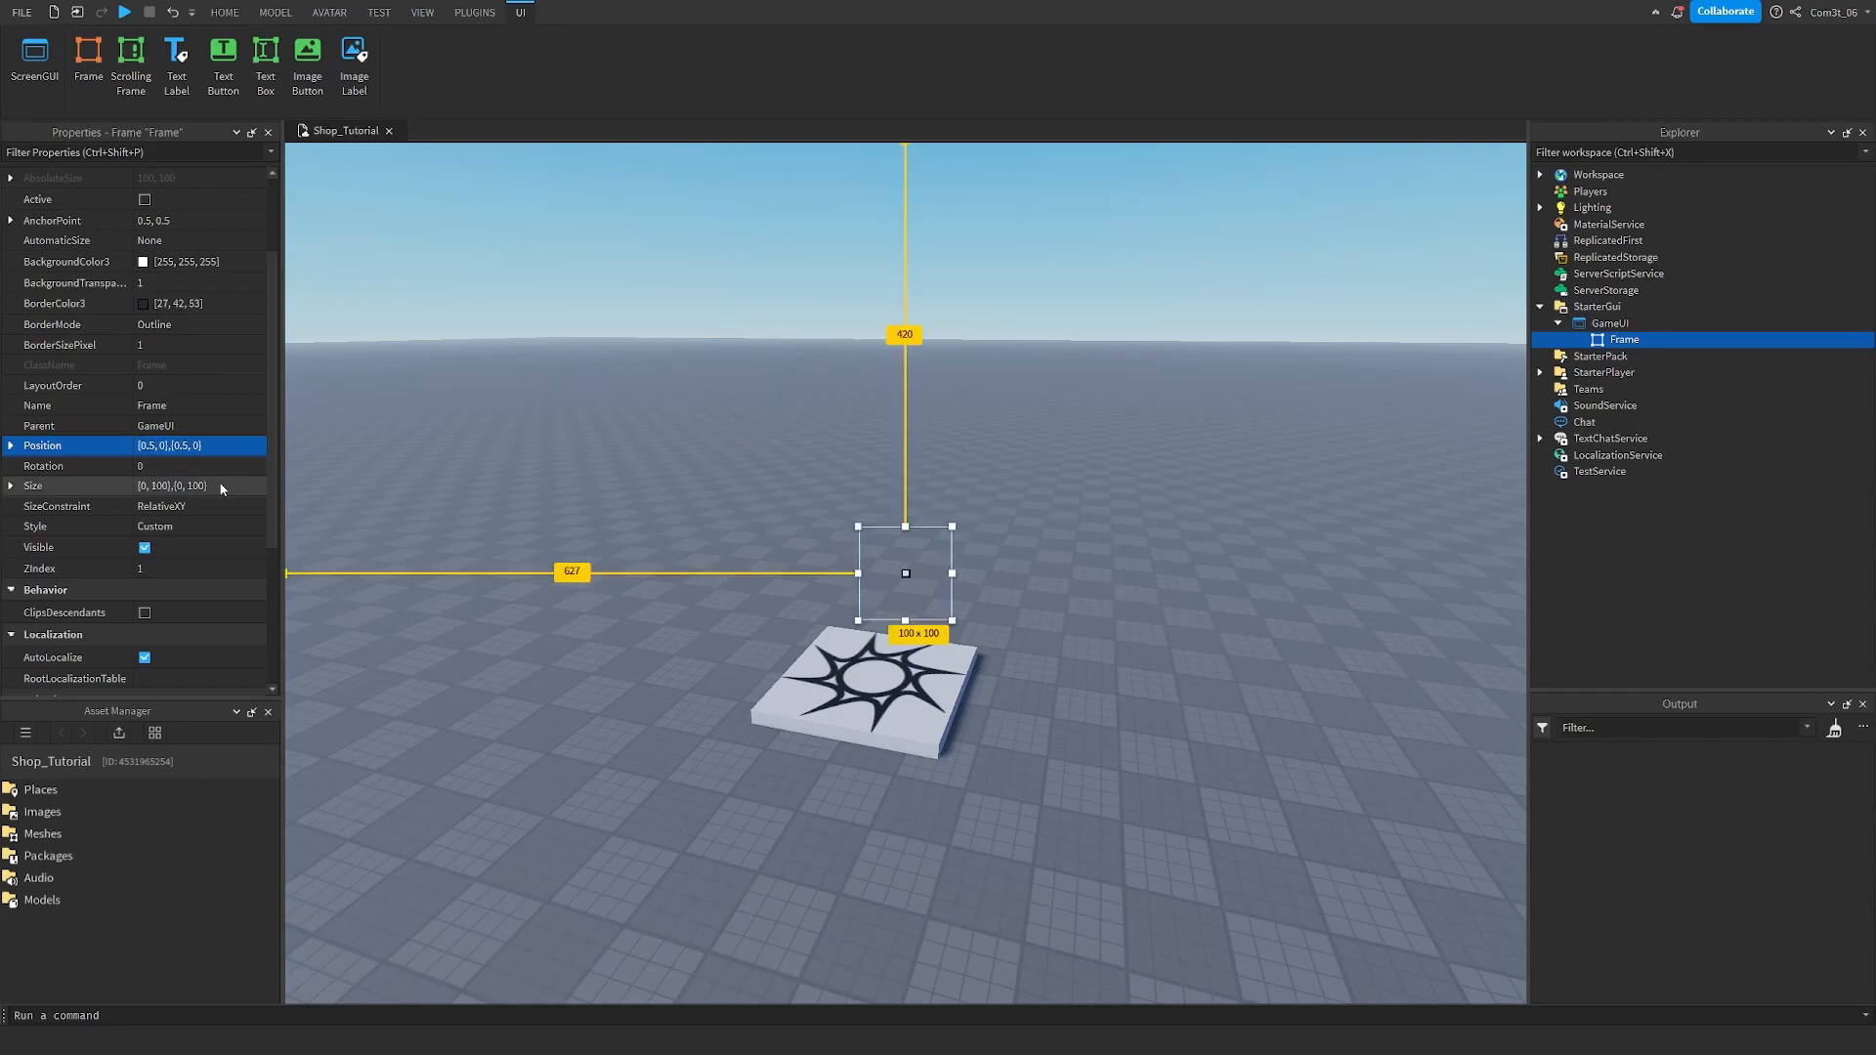
# Set the frame's Size to {0.65, 0},{0.75, 0}.
pyautogui.click(222, 487)
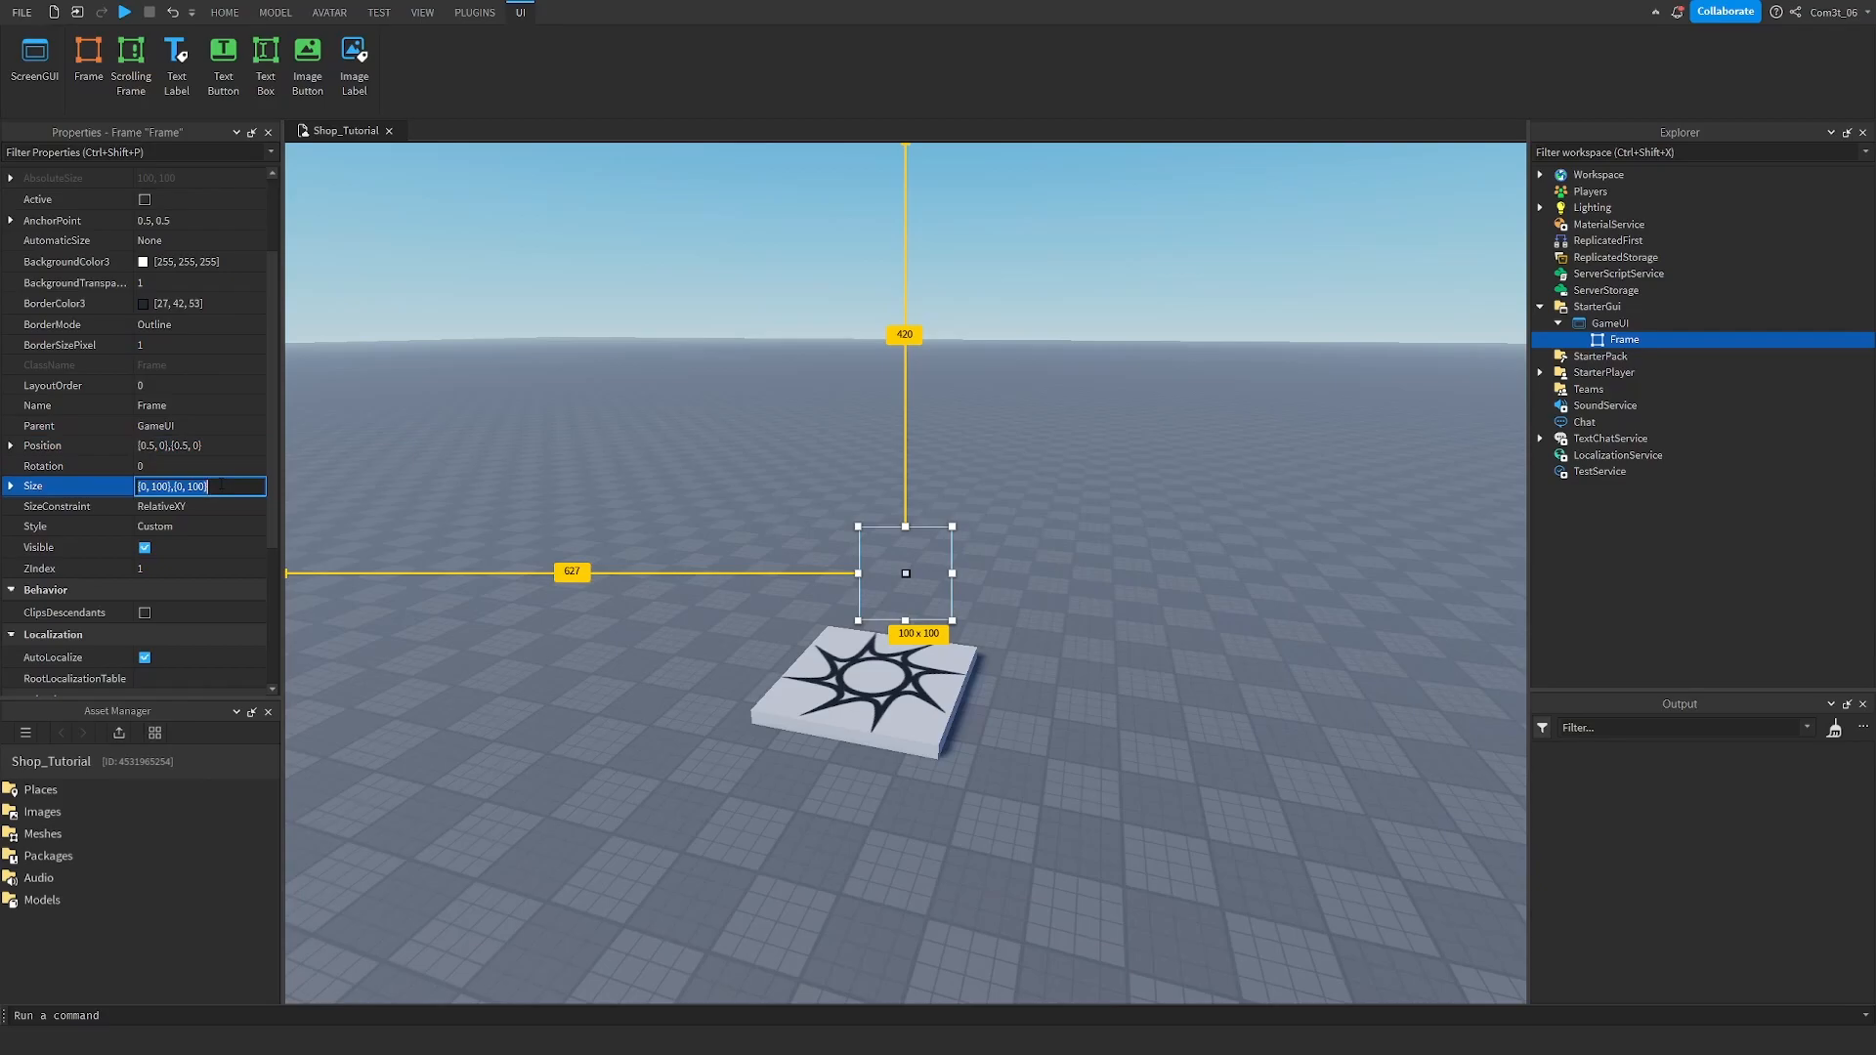
pyautogui.write('0.65,0,0.75')
pyautogui.press('Return')
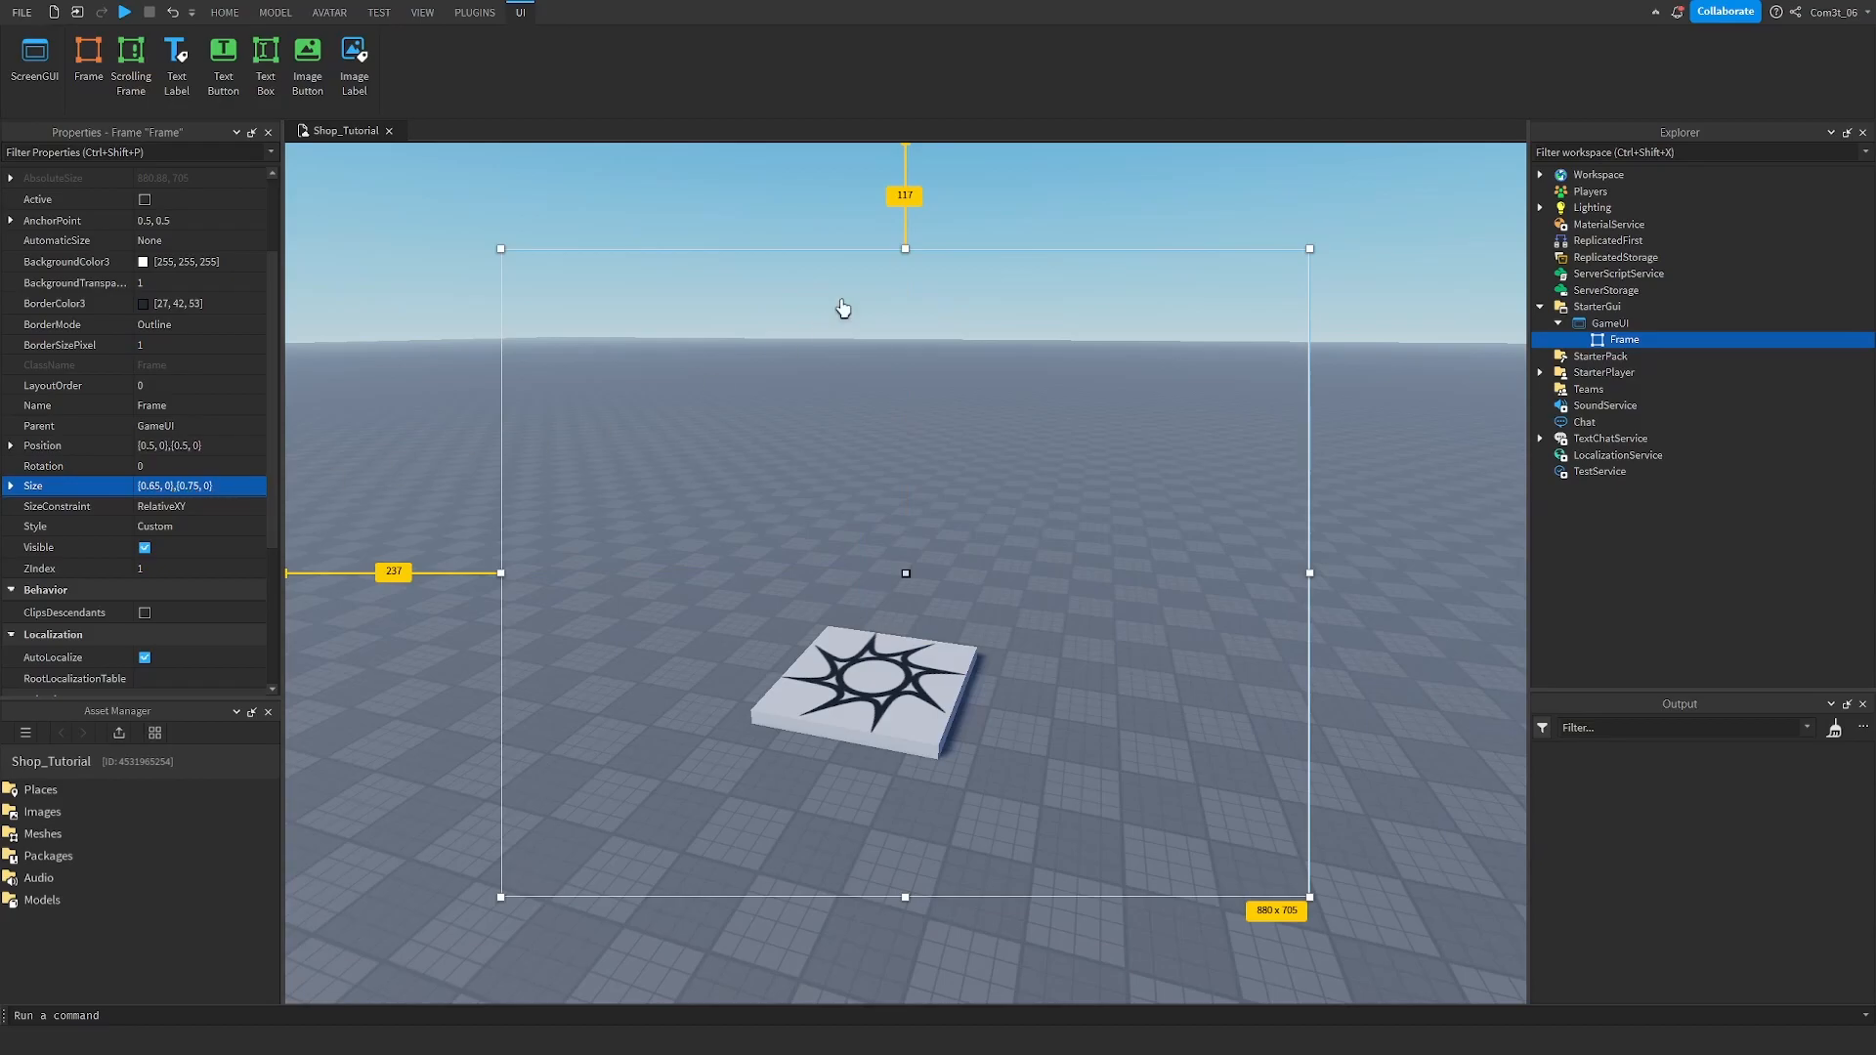
# Adjust the frame's Size to {0.625, 0},{0.76, 0}.
pyautogui.doubleClick(153, 485)
pyautogui.write('625')
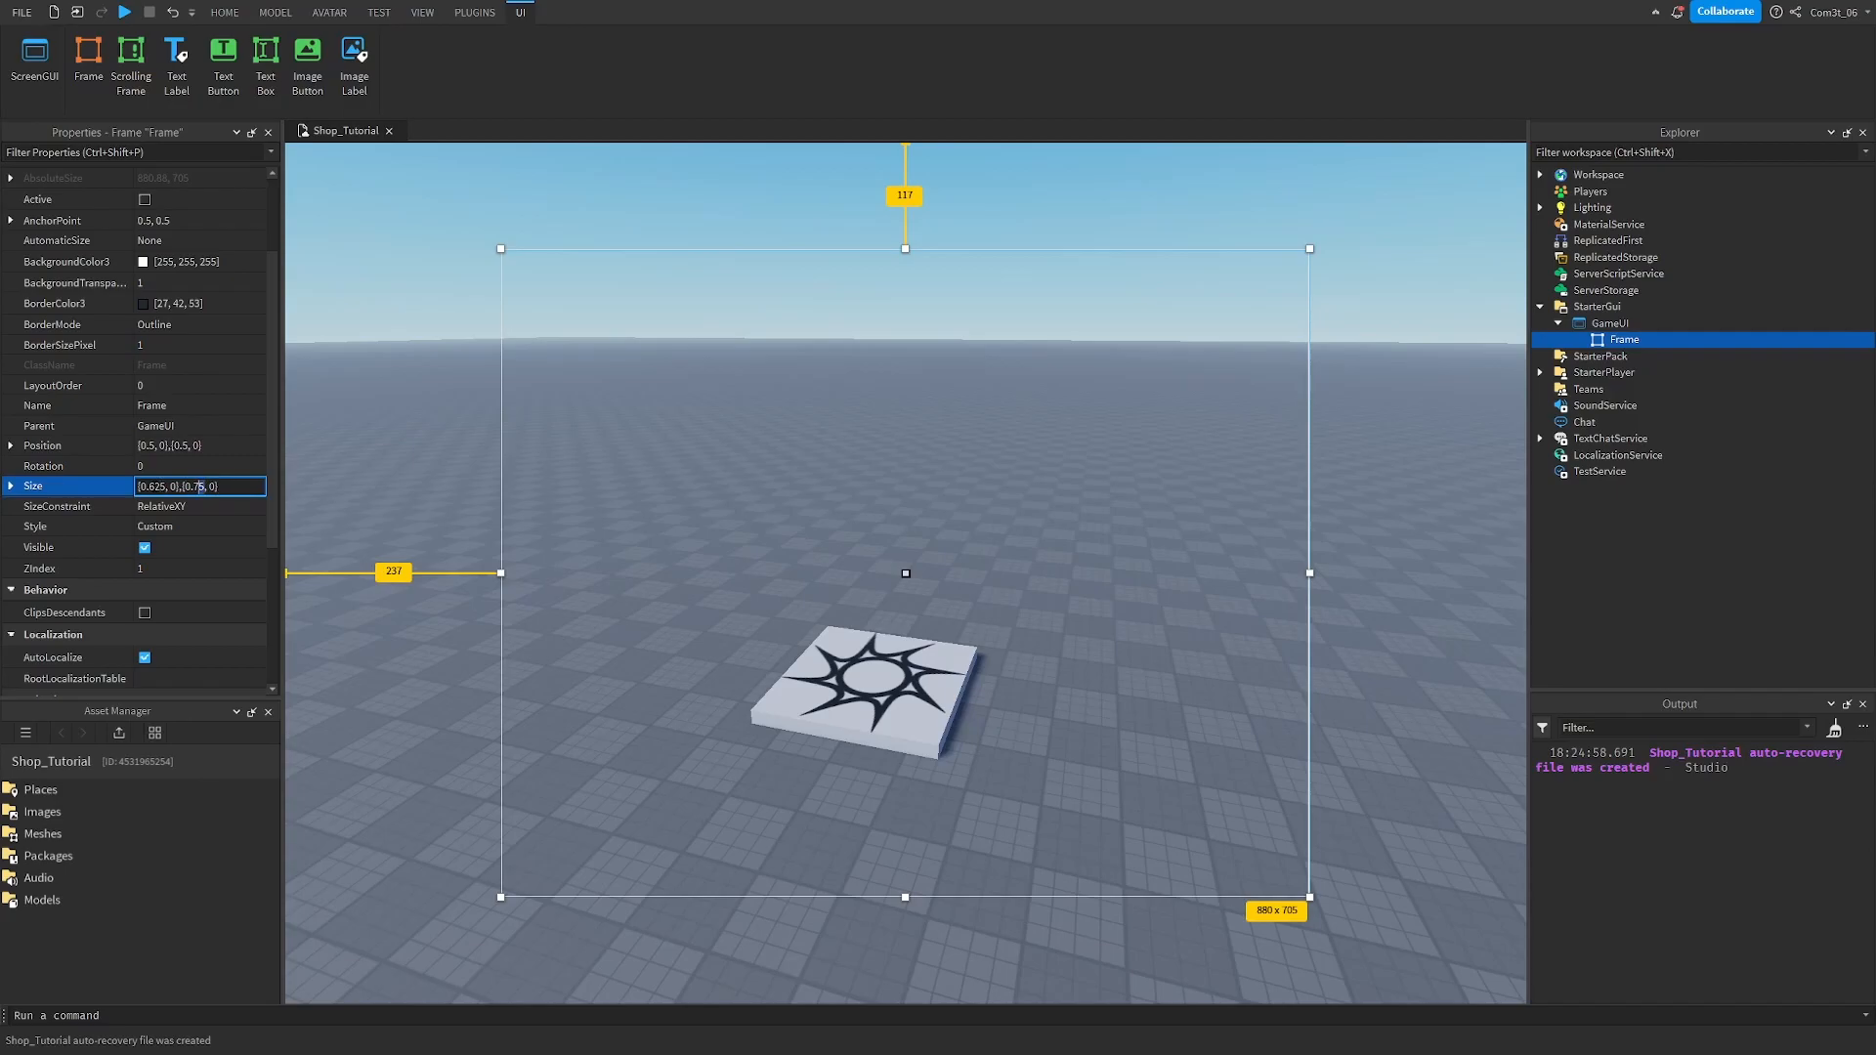
pyautogui.press('Return')
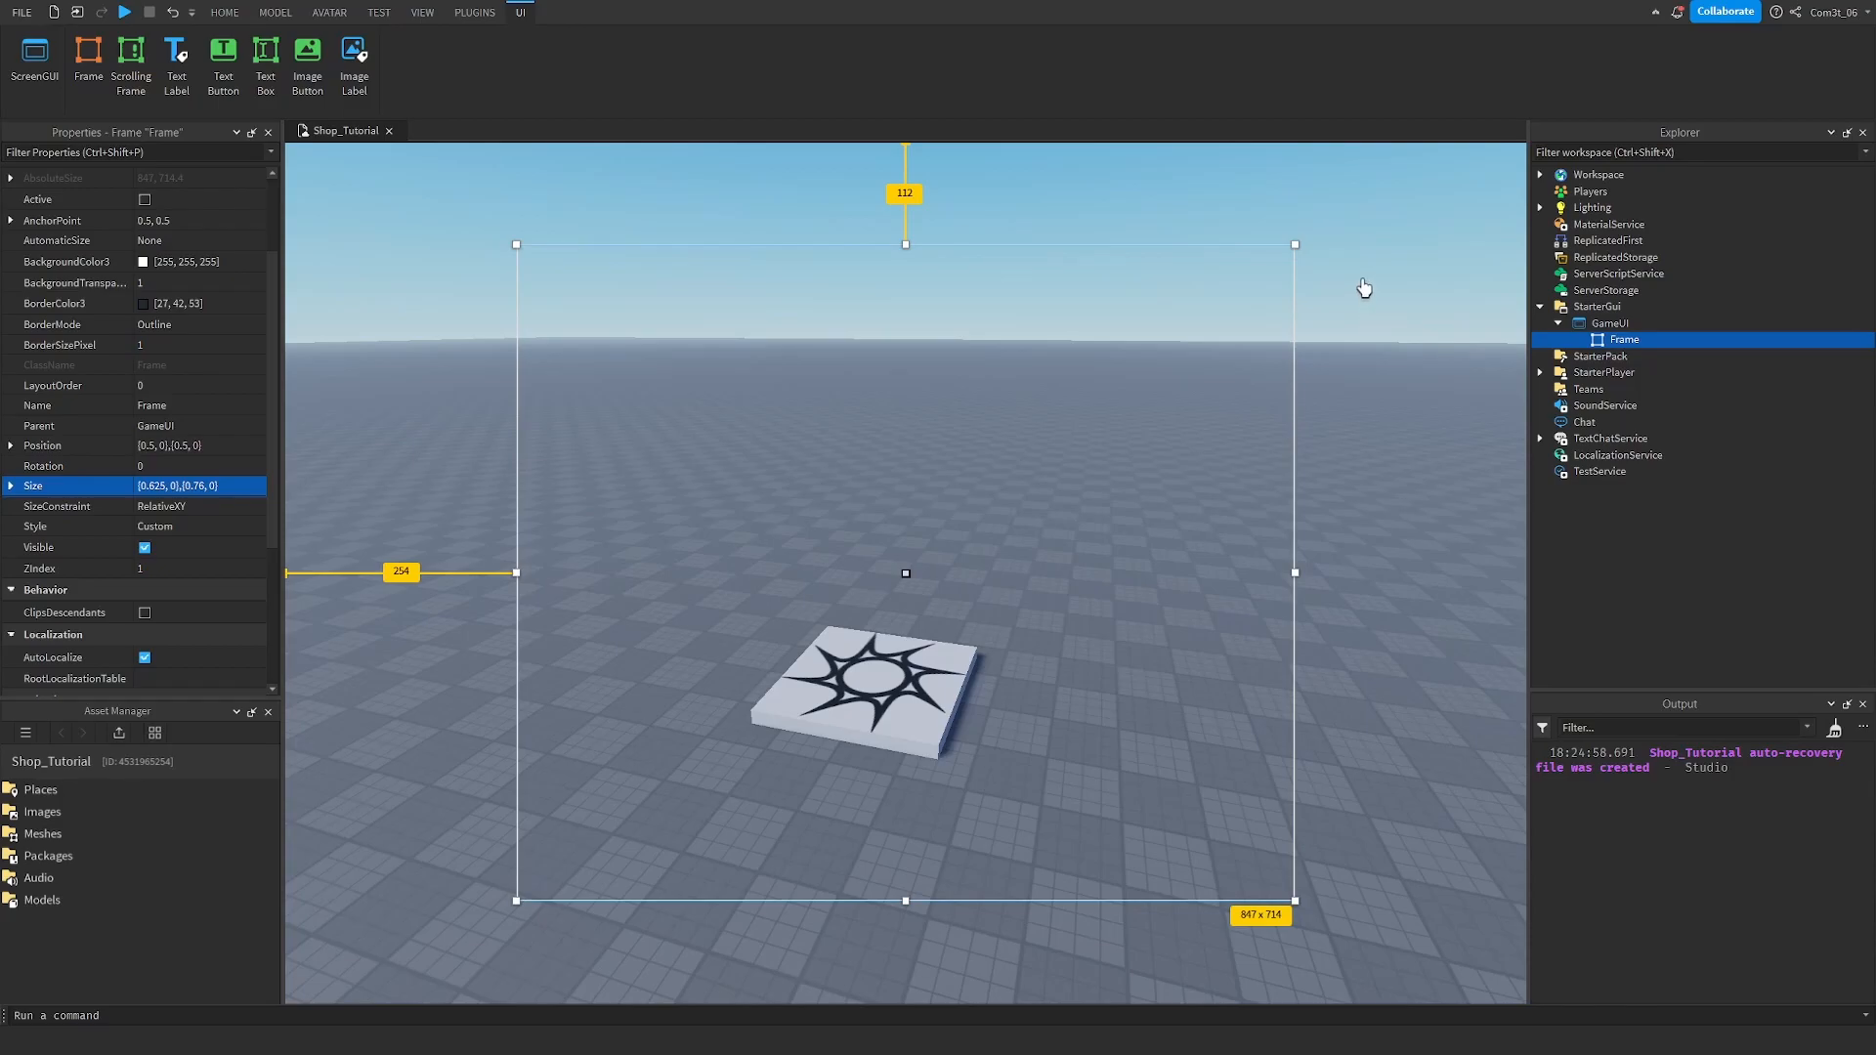
pyautogui.click(1314, 400)
pyautogui.moveTo(1314, 400); pyautogui.dragTo(1388, 376, button='right')
pyautogui.press('s')
pyautogui.press('a')
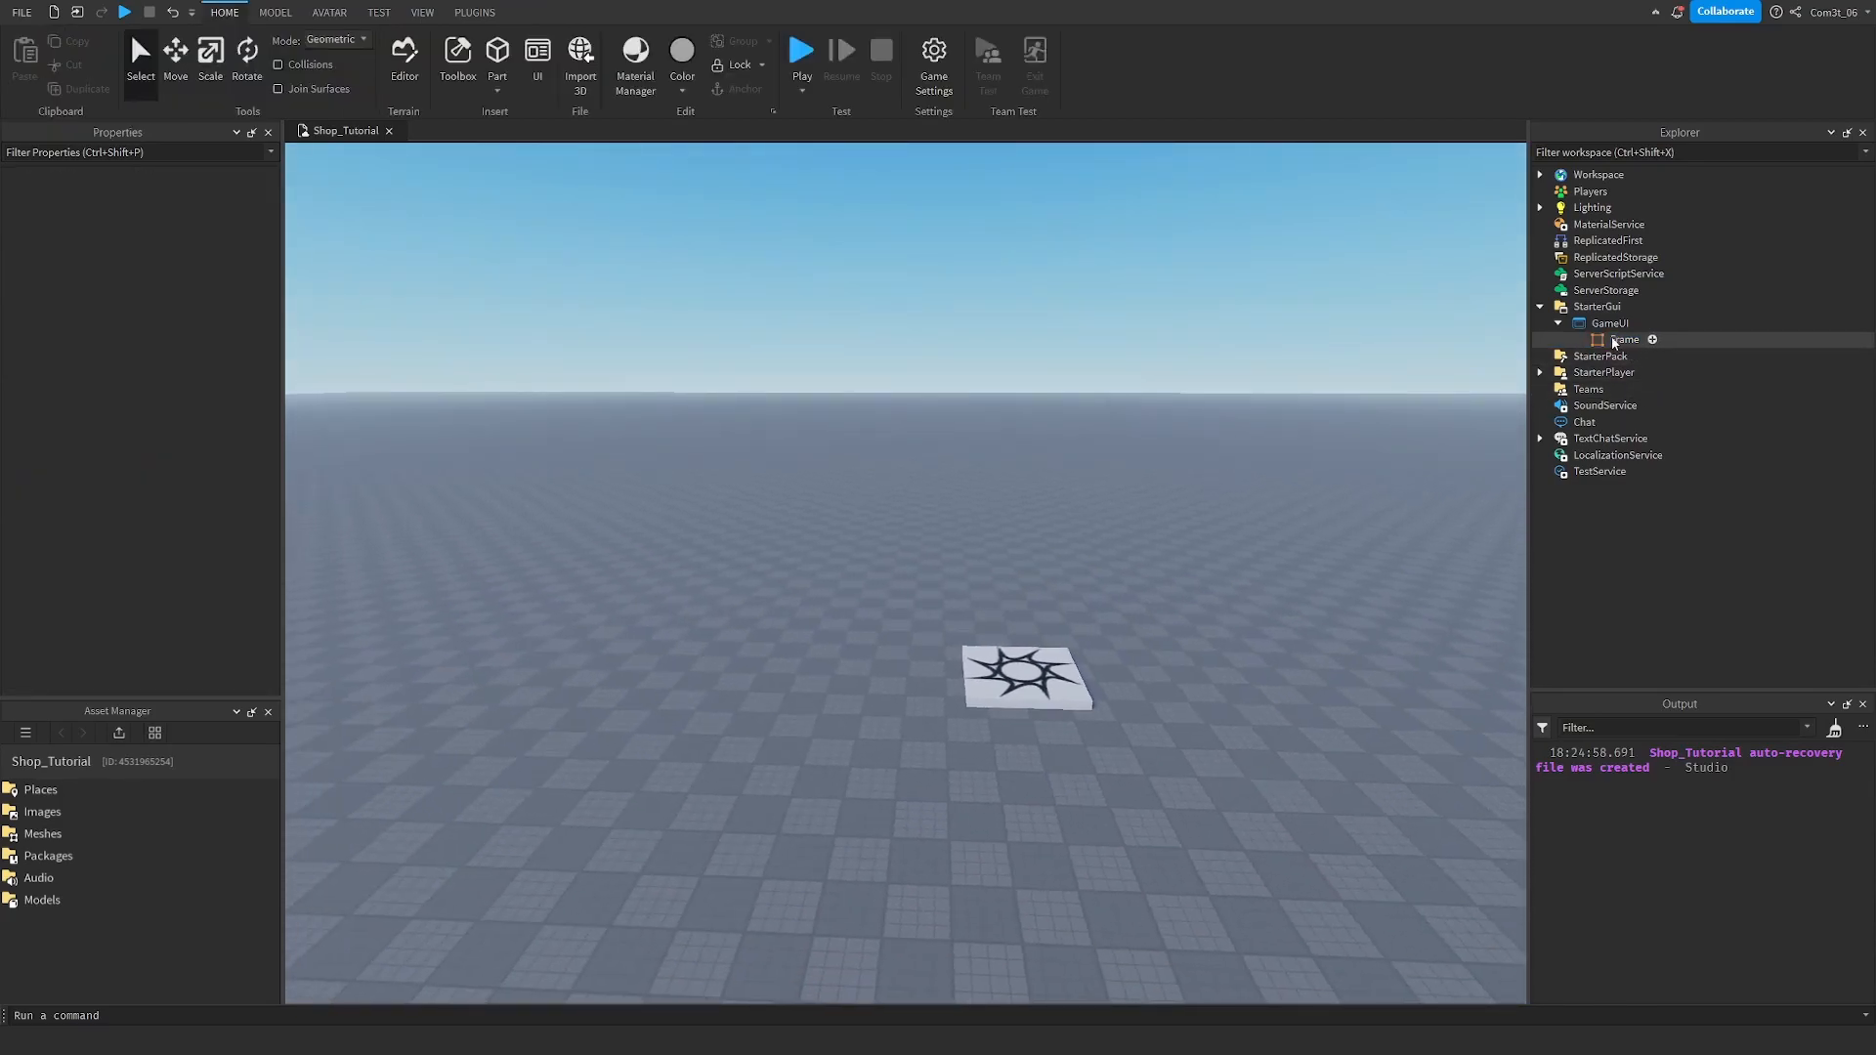
pyautogui.click(1622, 340)
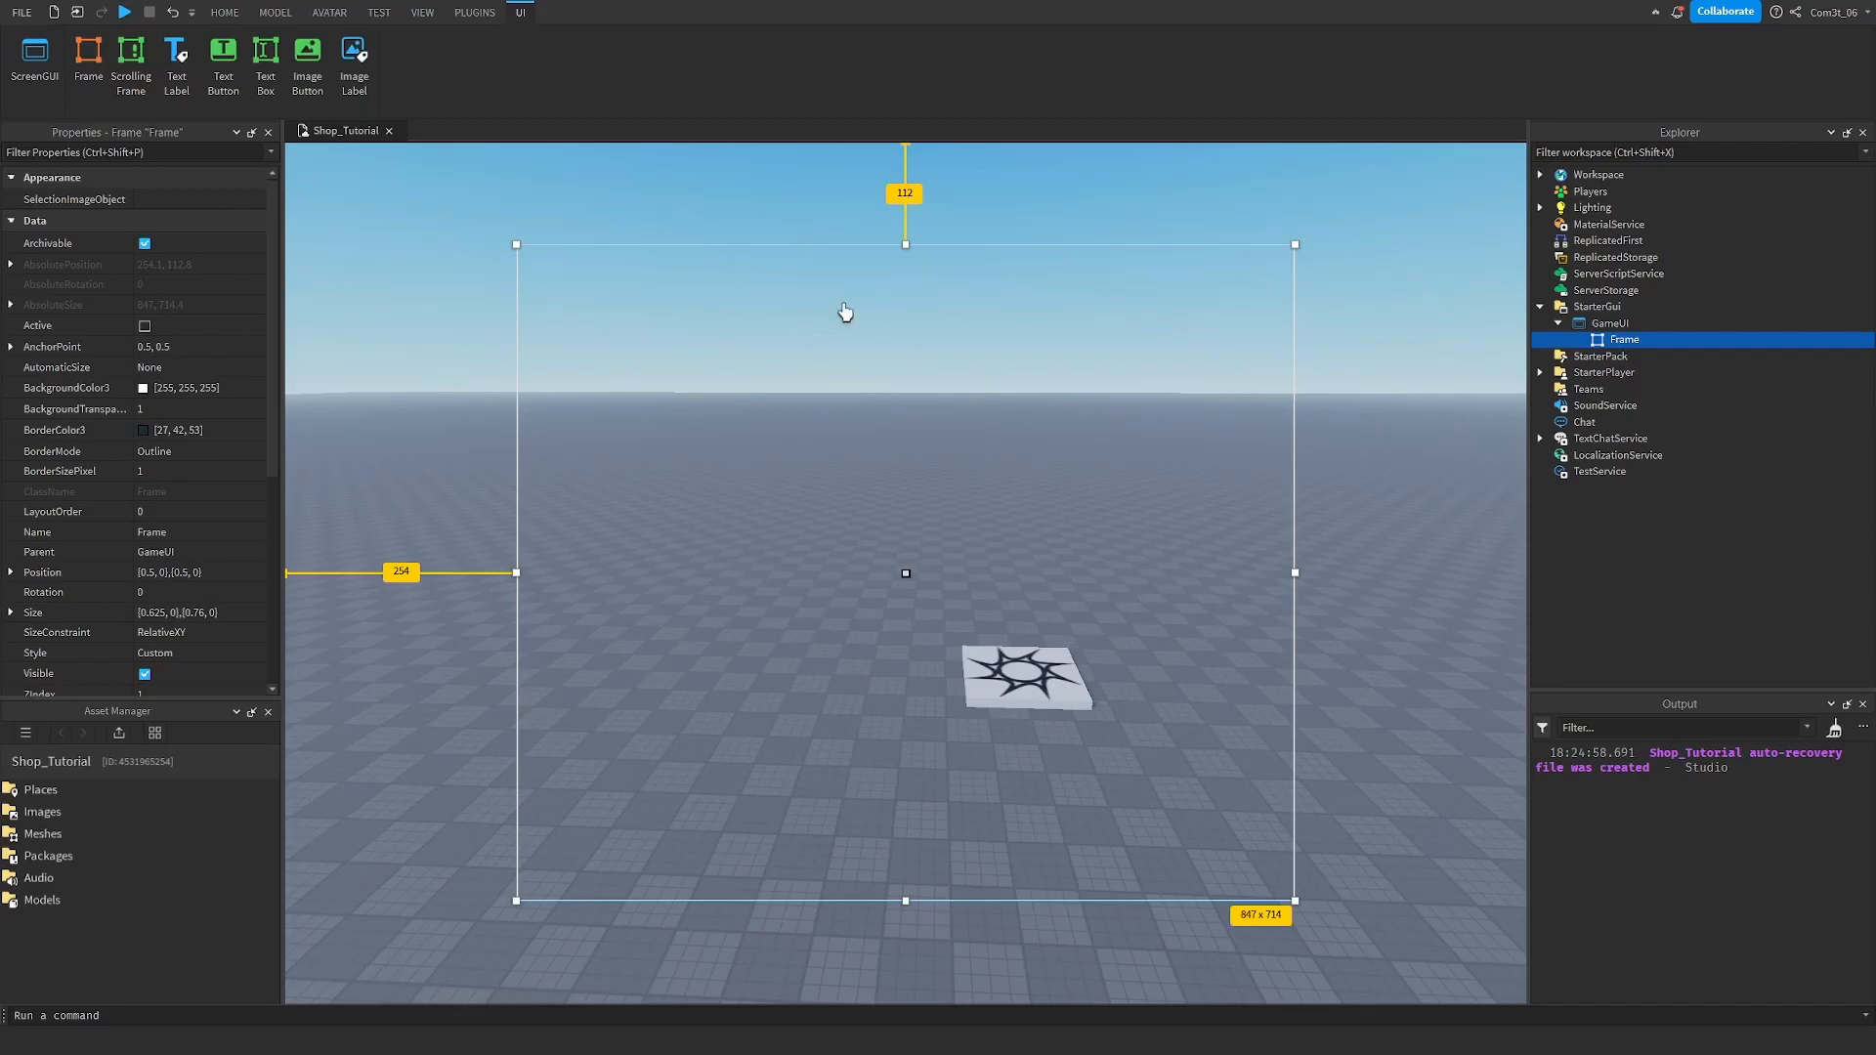
# Turn on device emulation and choose the HD 1080 desktop screen.
pyautogui.click(379, 12)
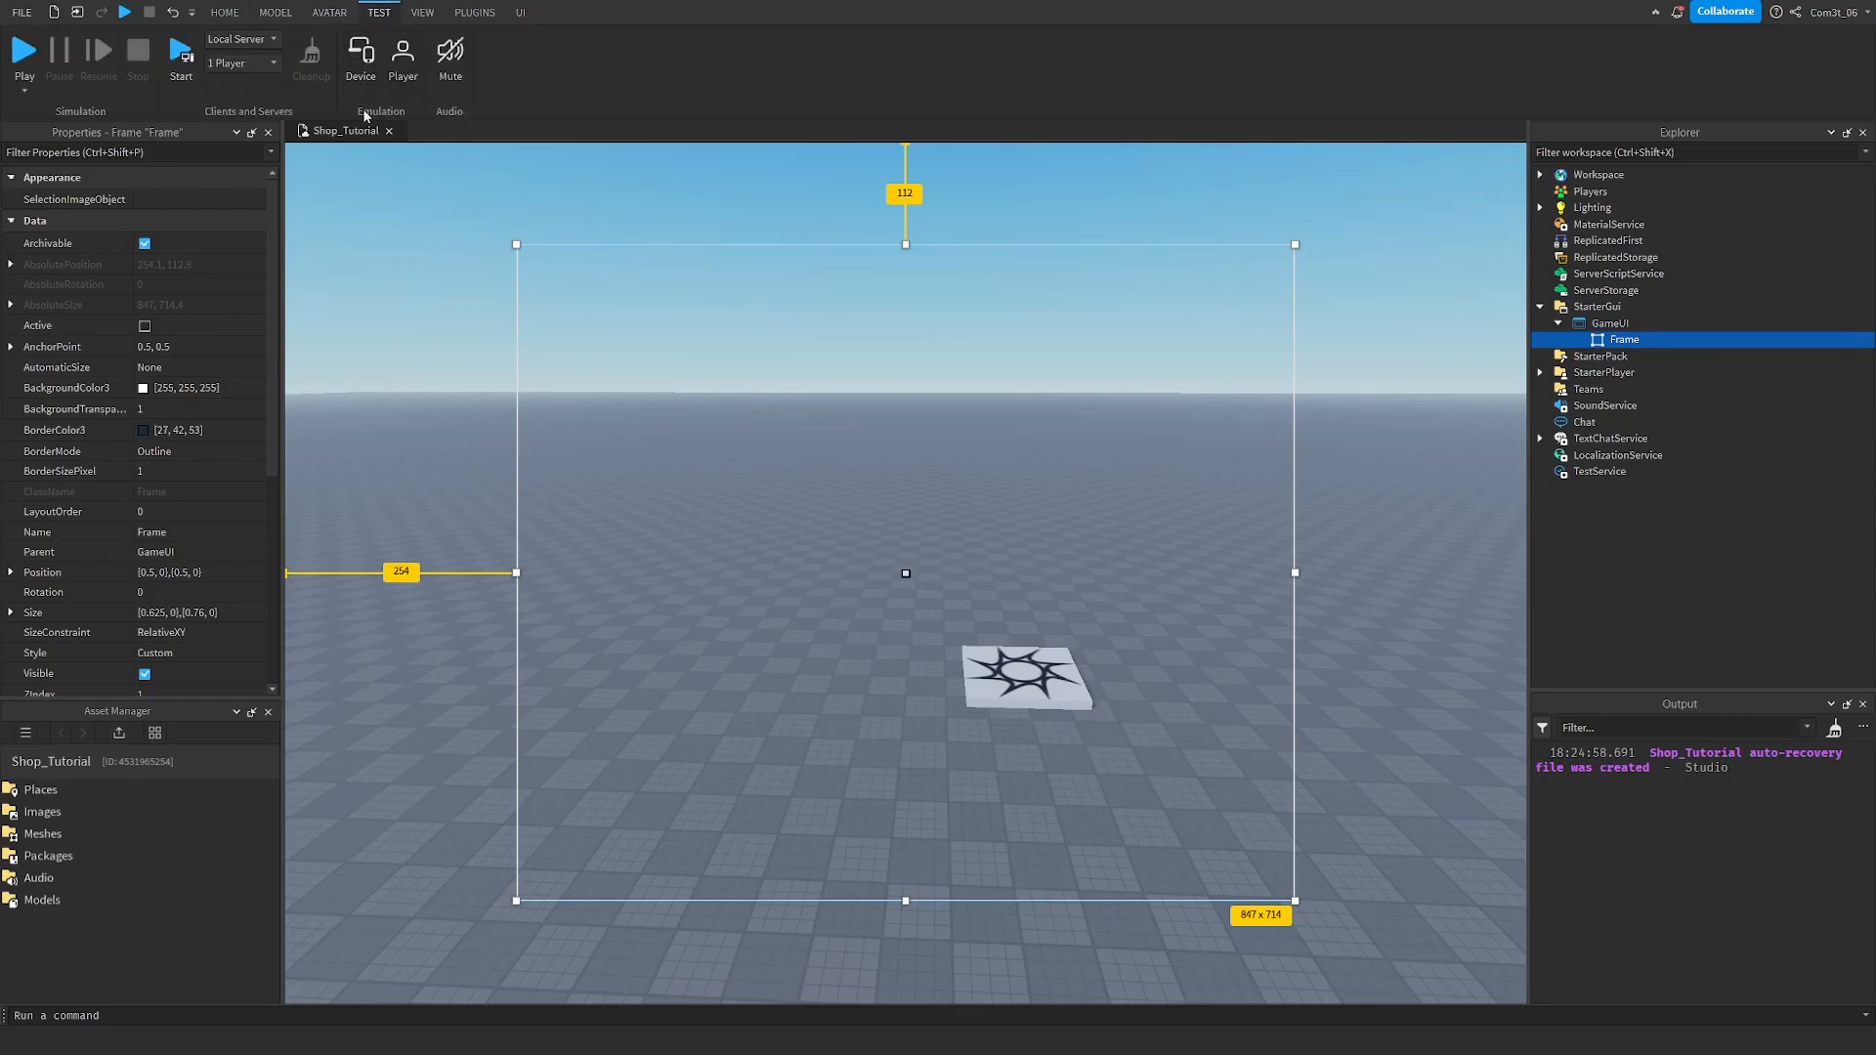
pyautogui.click(366, 68)
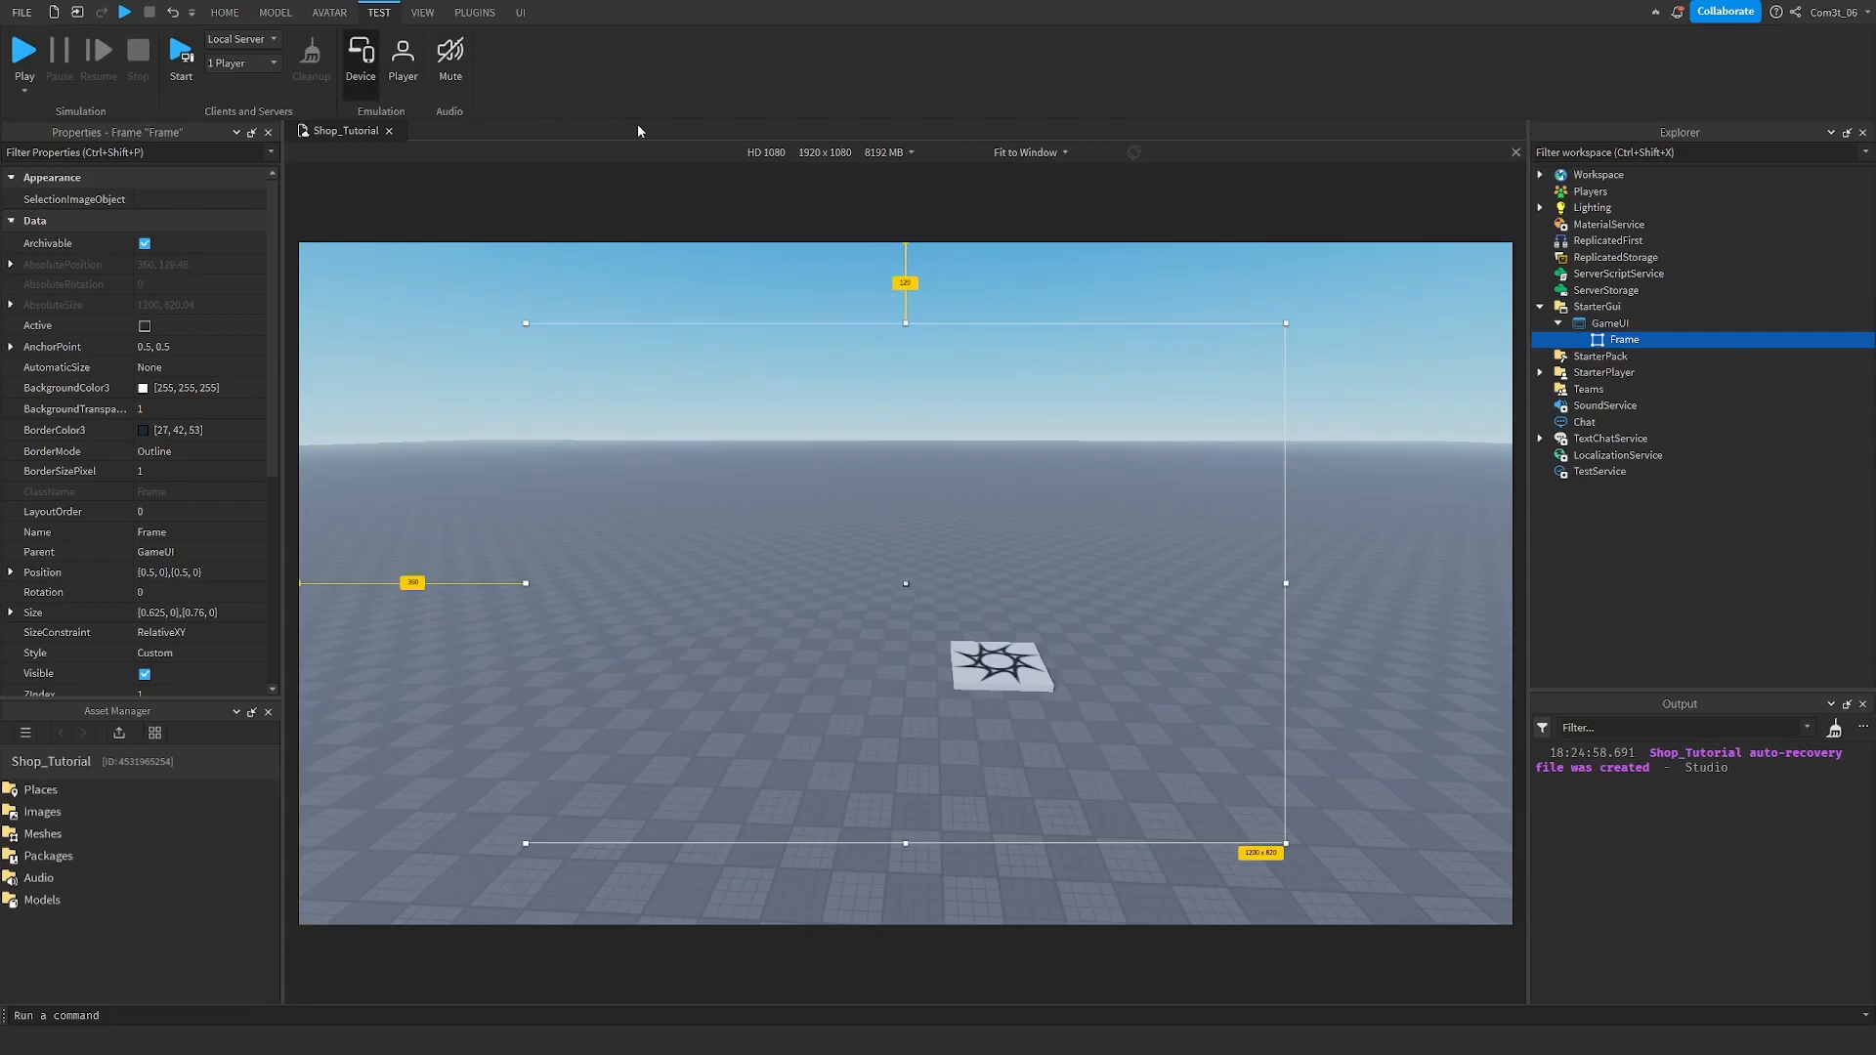
pyautogui.click(825, 155)
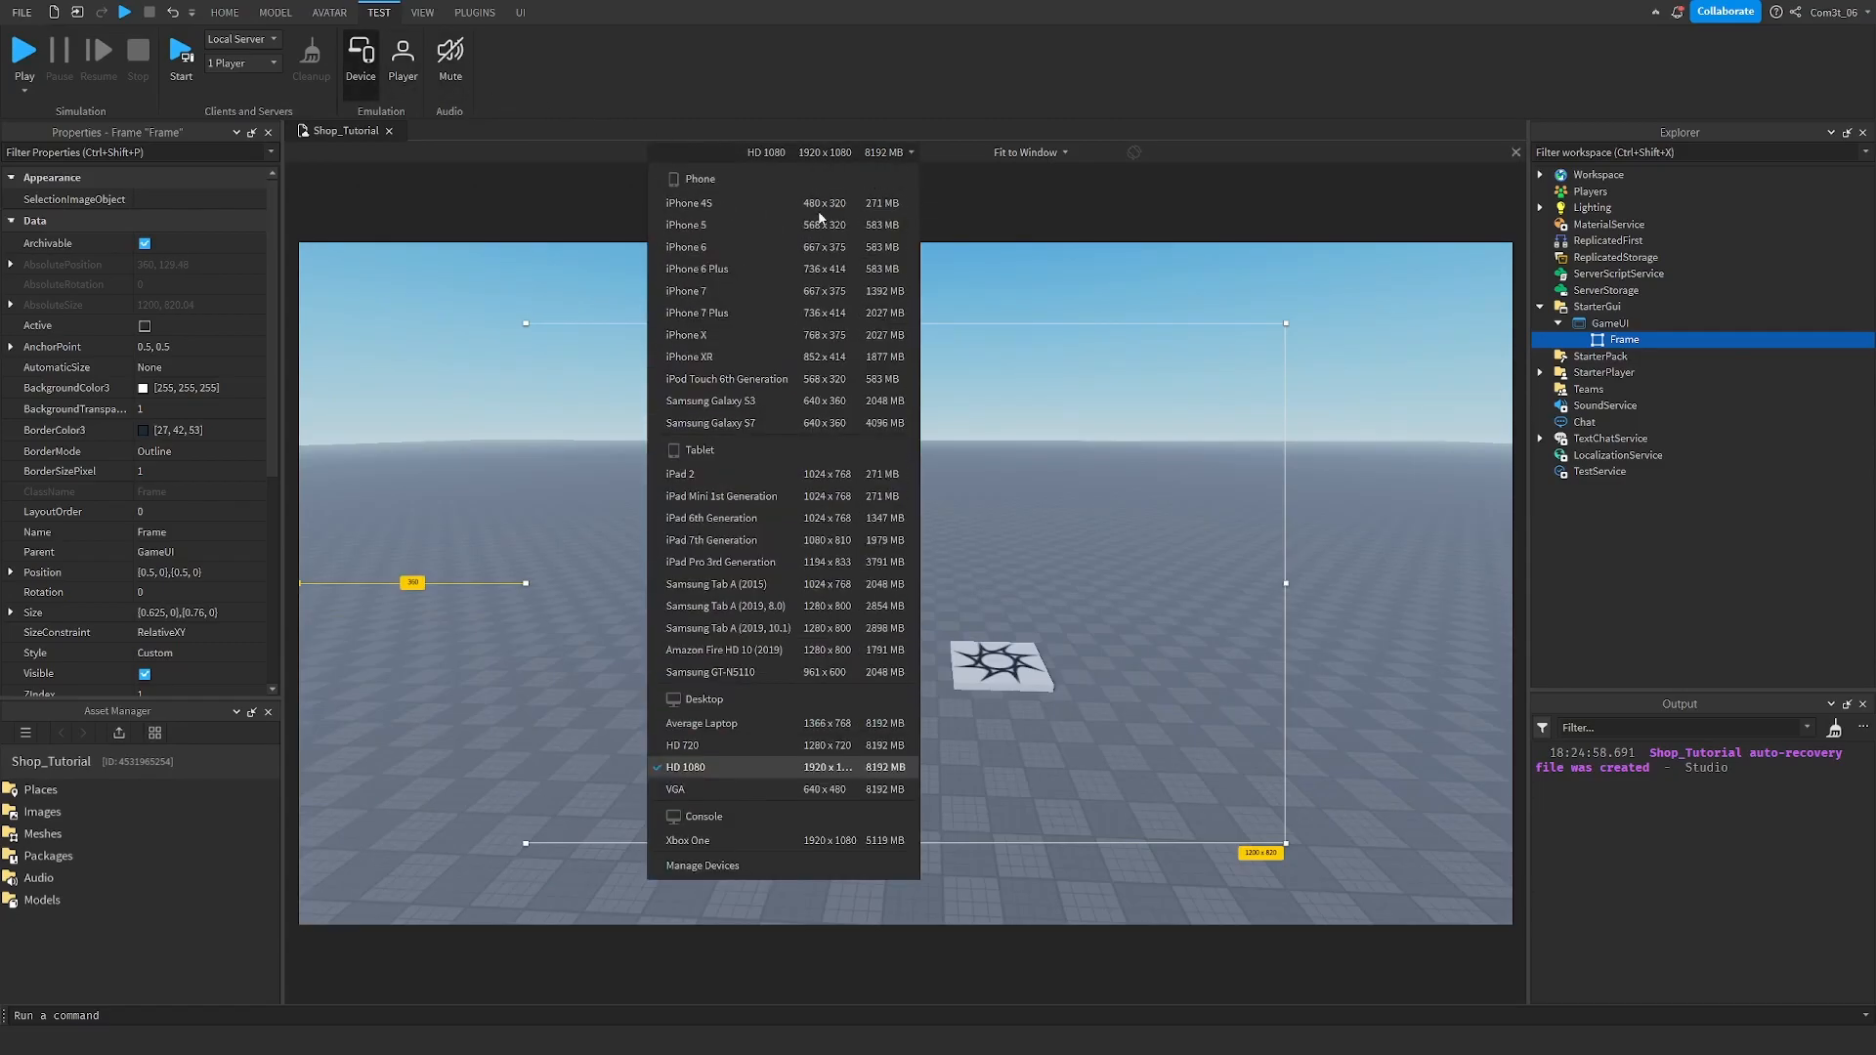
pyautogui.click(720, 769)
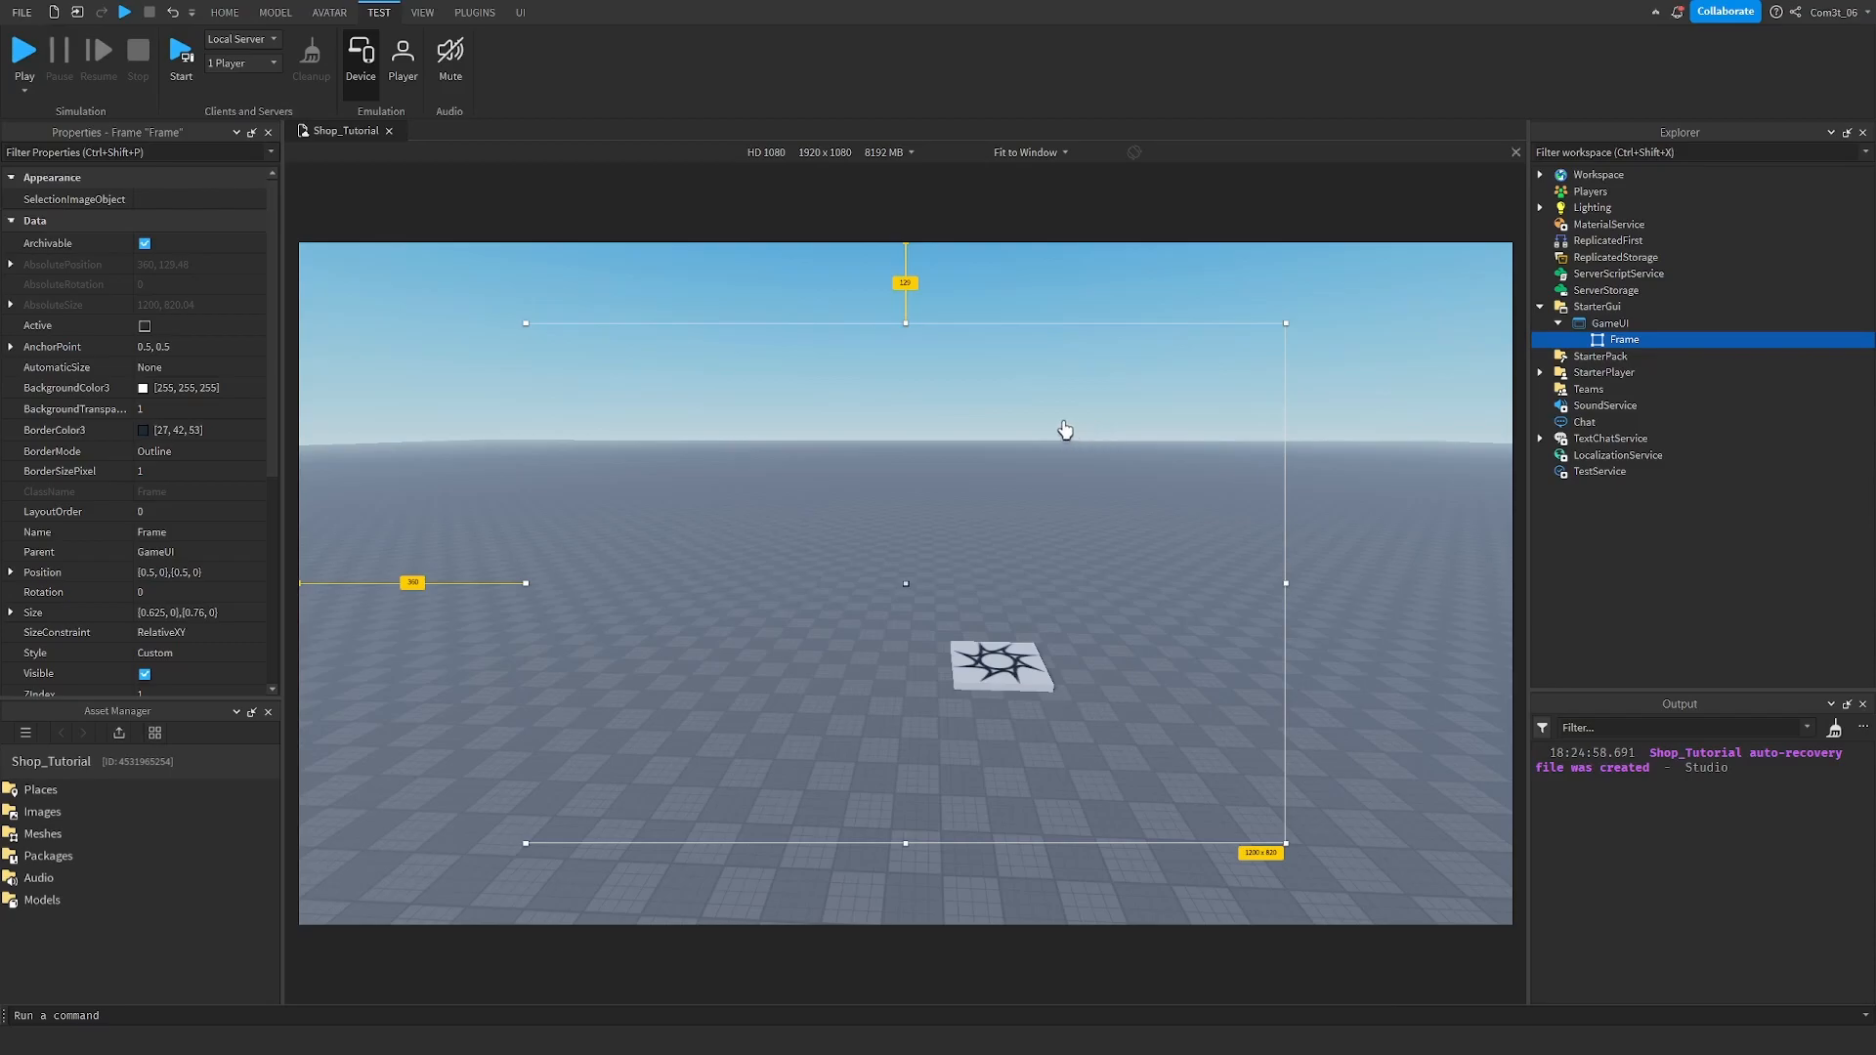
# Insert an ImageLabel into the frame inside GameUI.
pyautogui.moveTo(1075, 414); pyautogui.dragTo(1152, 406, button='right')
pyautogui.scroll(5, 1084, 401)
pyautogui.scroll(-5, 1085, 401)
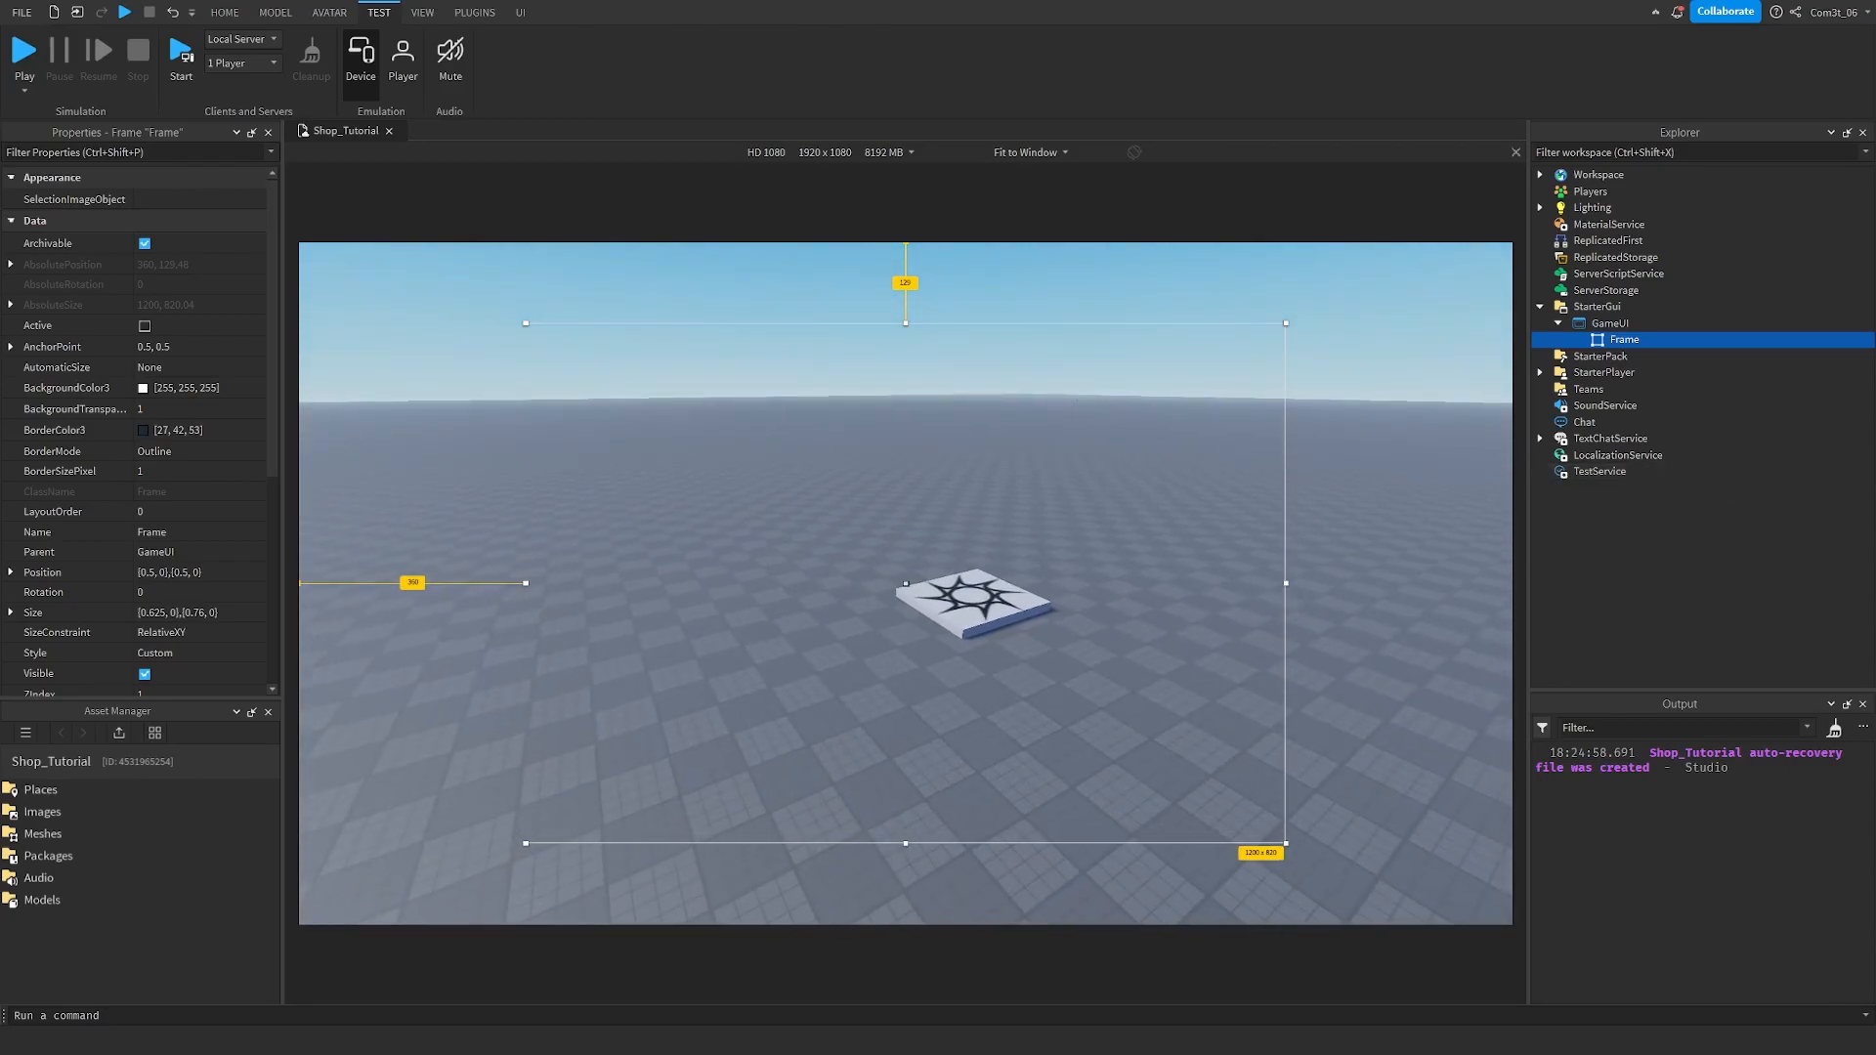
pyautogui.rightClick(1616, 342)
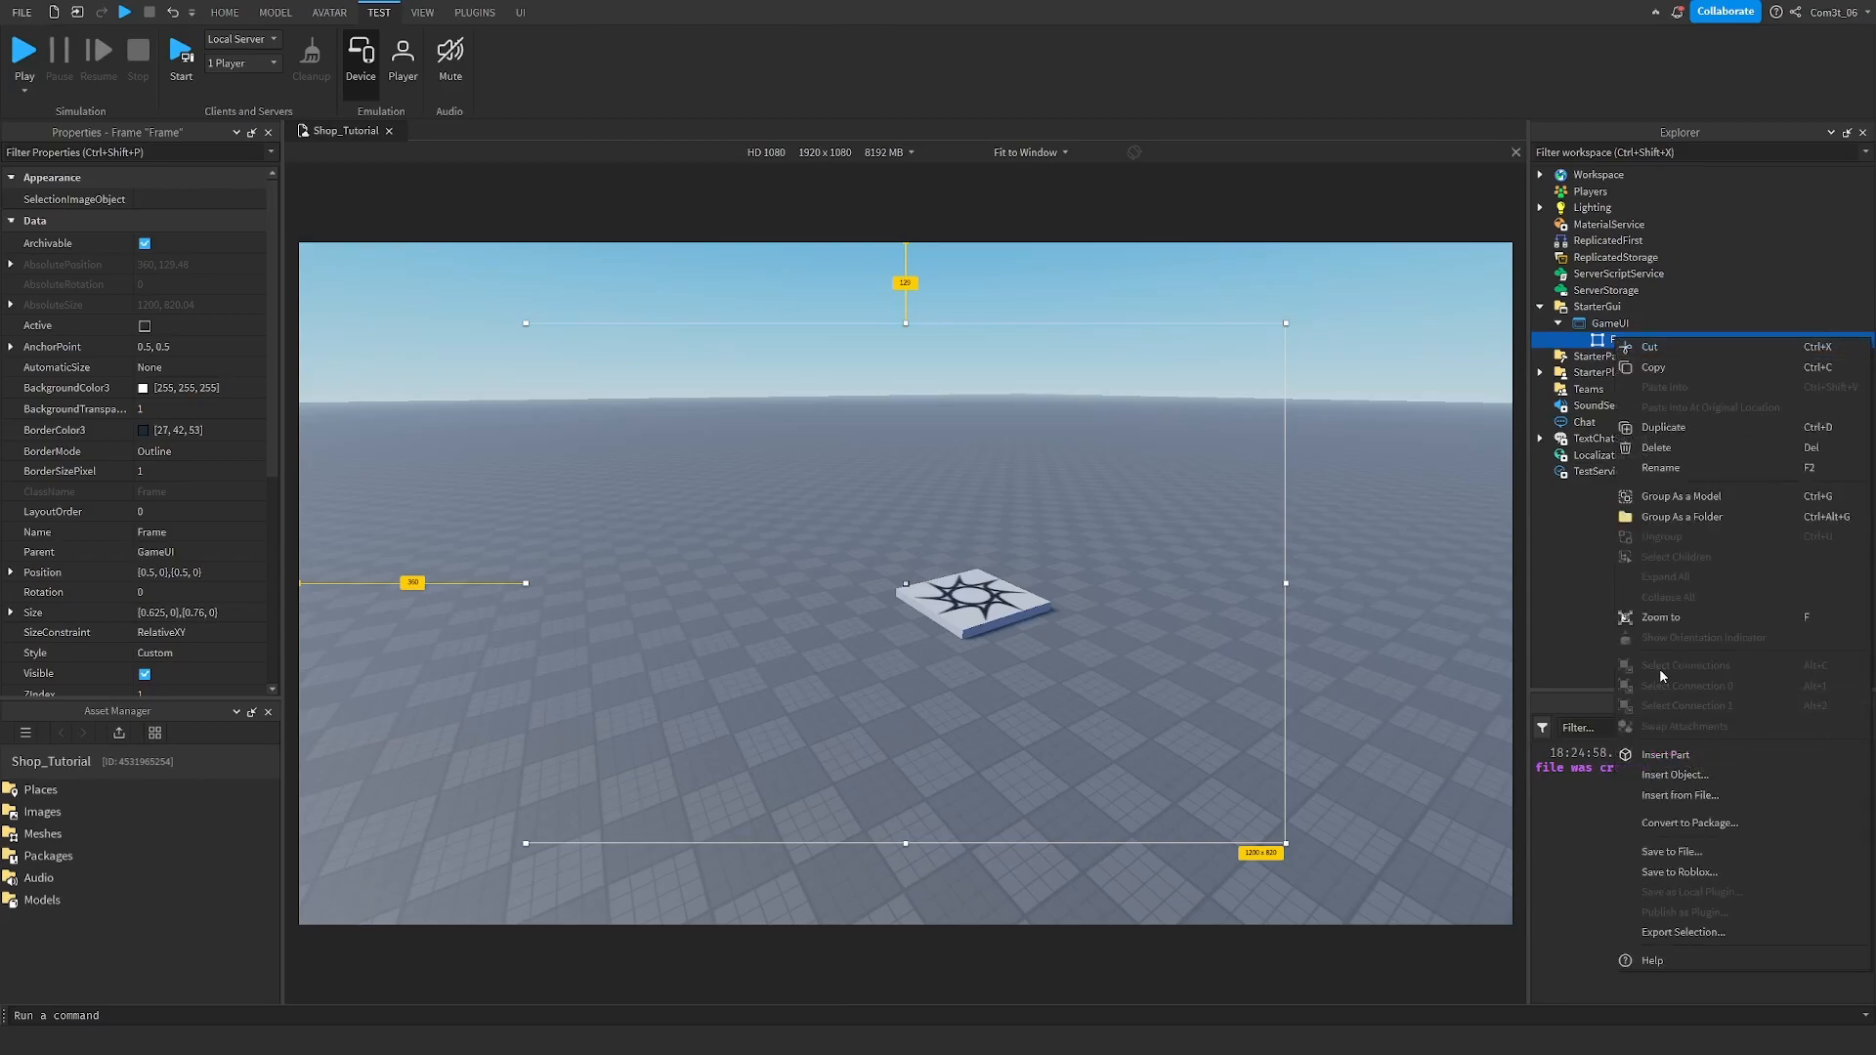
pyautogui.click(1676, 774)
pyautogui.write('image')
pyautogui.press('Down')
pyautogui.press('Return')
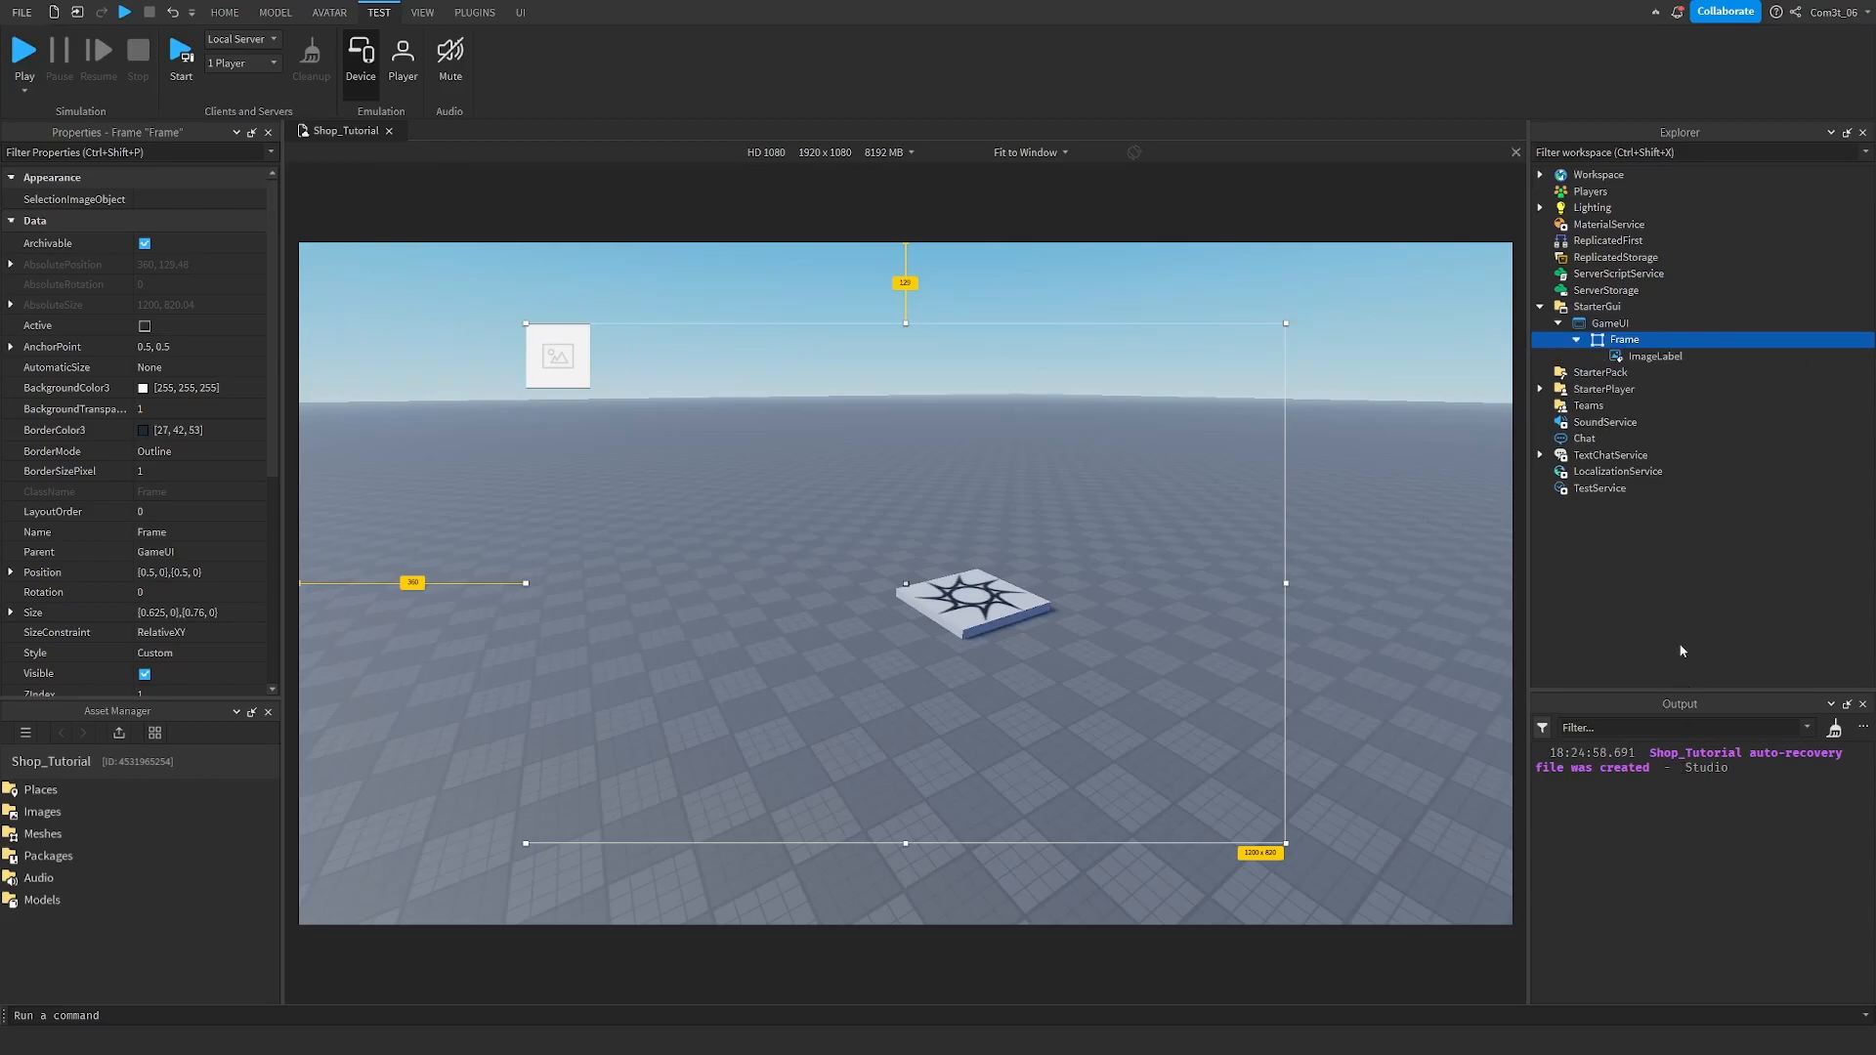
# Rename the ImageLabel inside the frame to background.
pyautogui.click(1663, 357)
pyautogui.press('F2')
pyautogui.write('background')
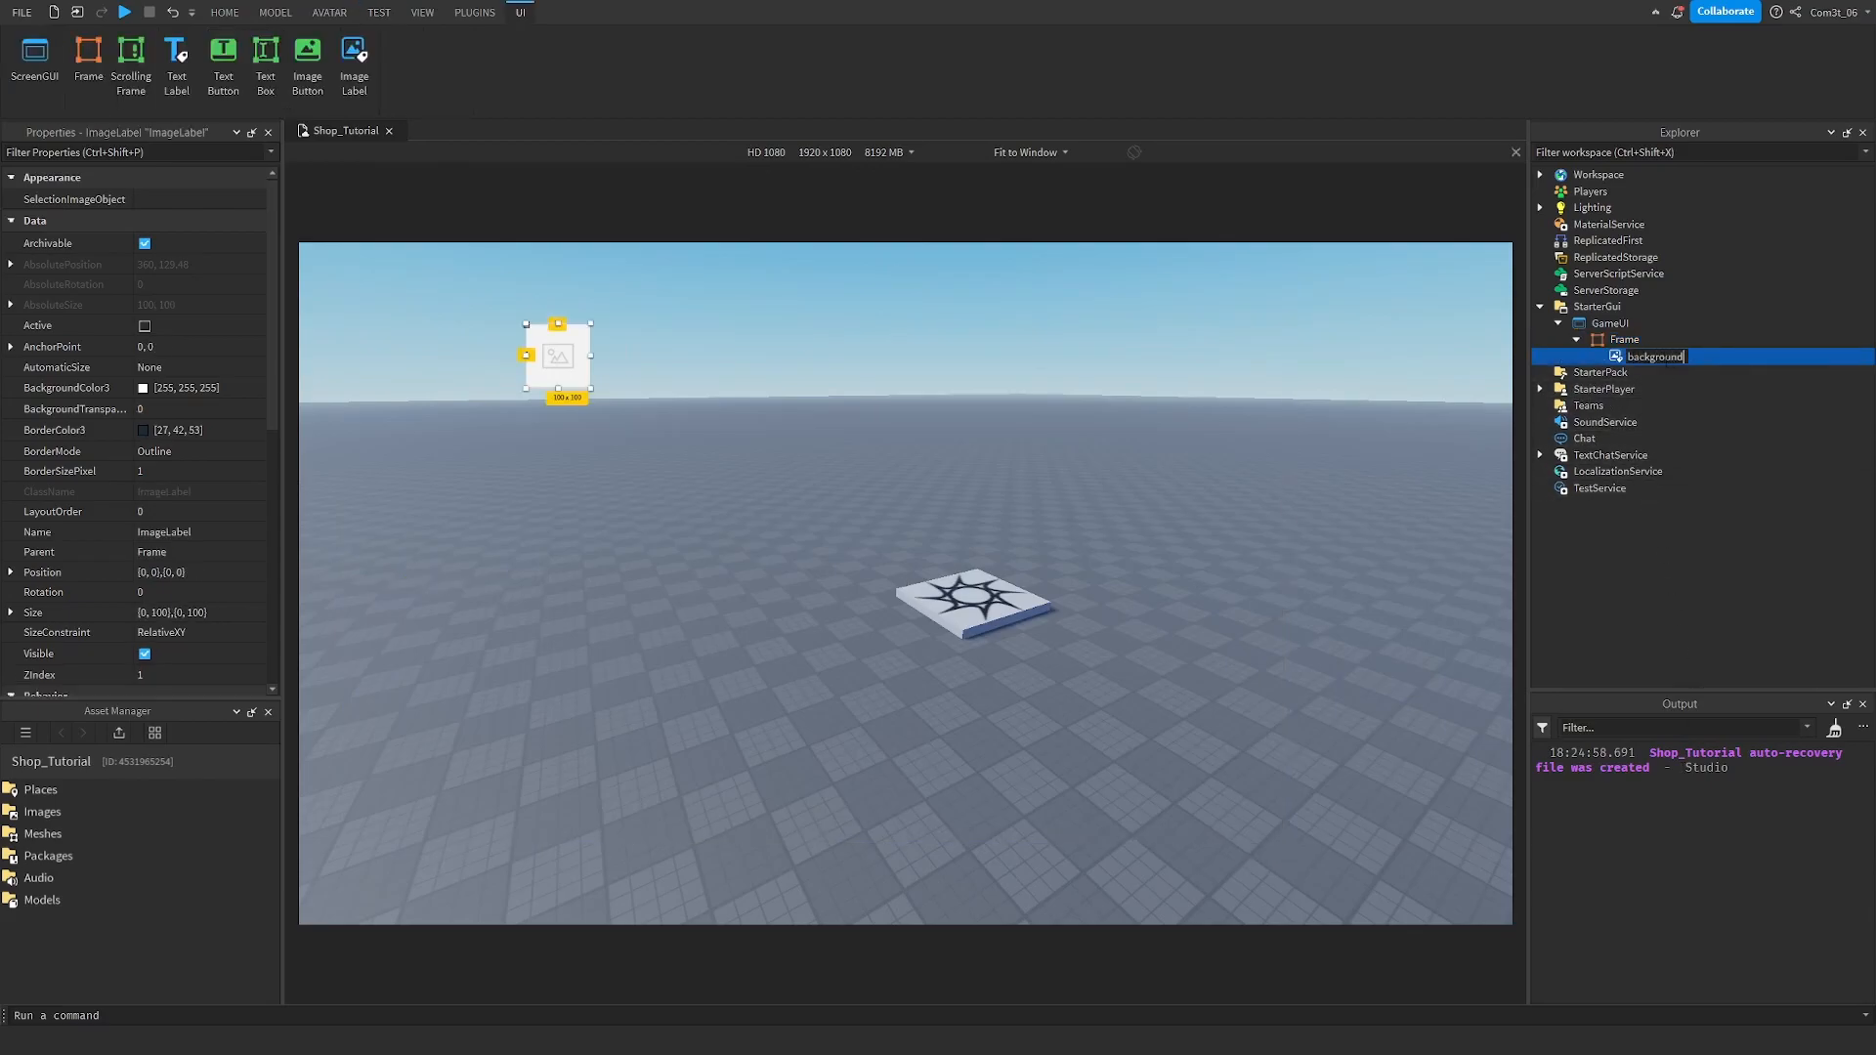
pyautogui.press('Return')
pyautogui.scroll(-5, 168, 489)
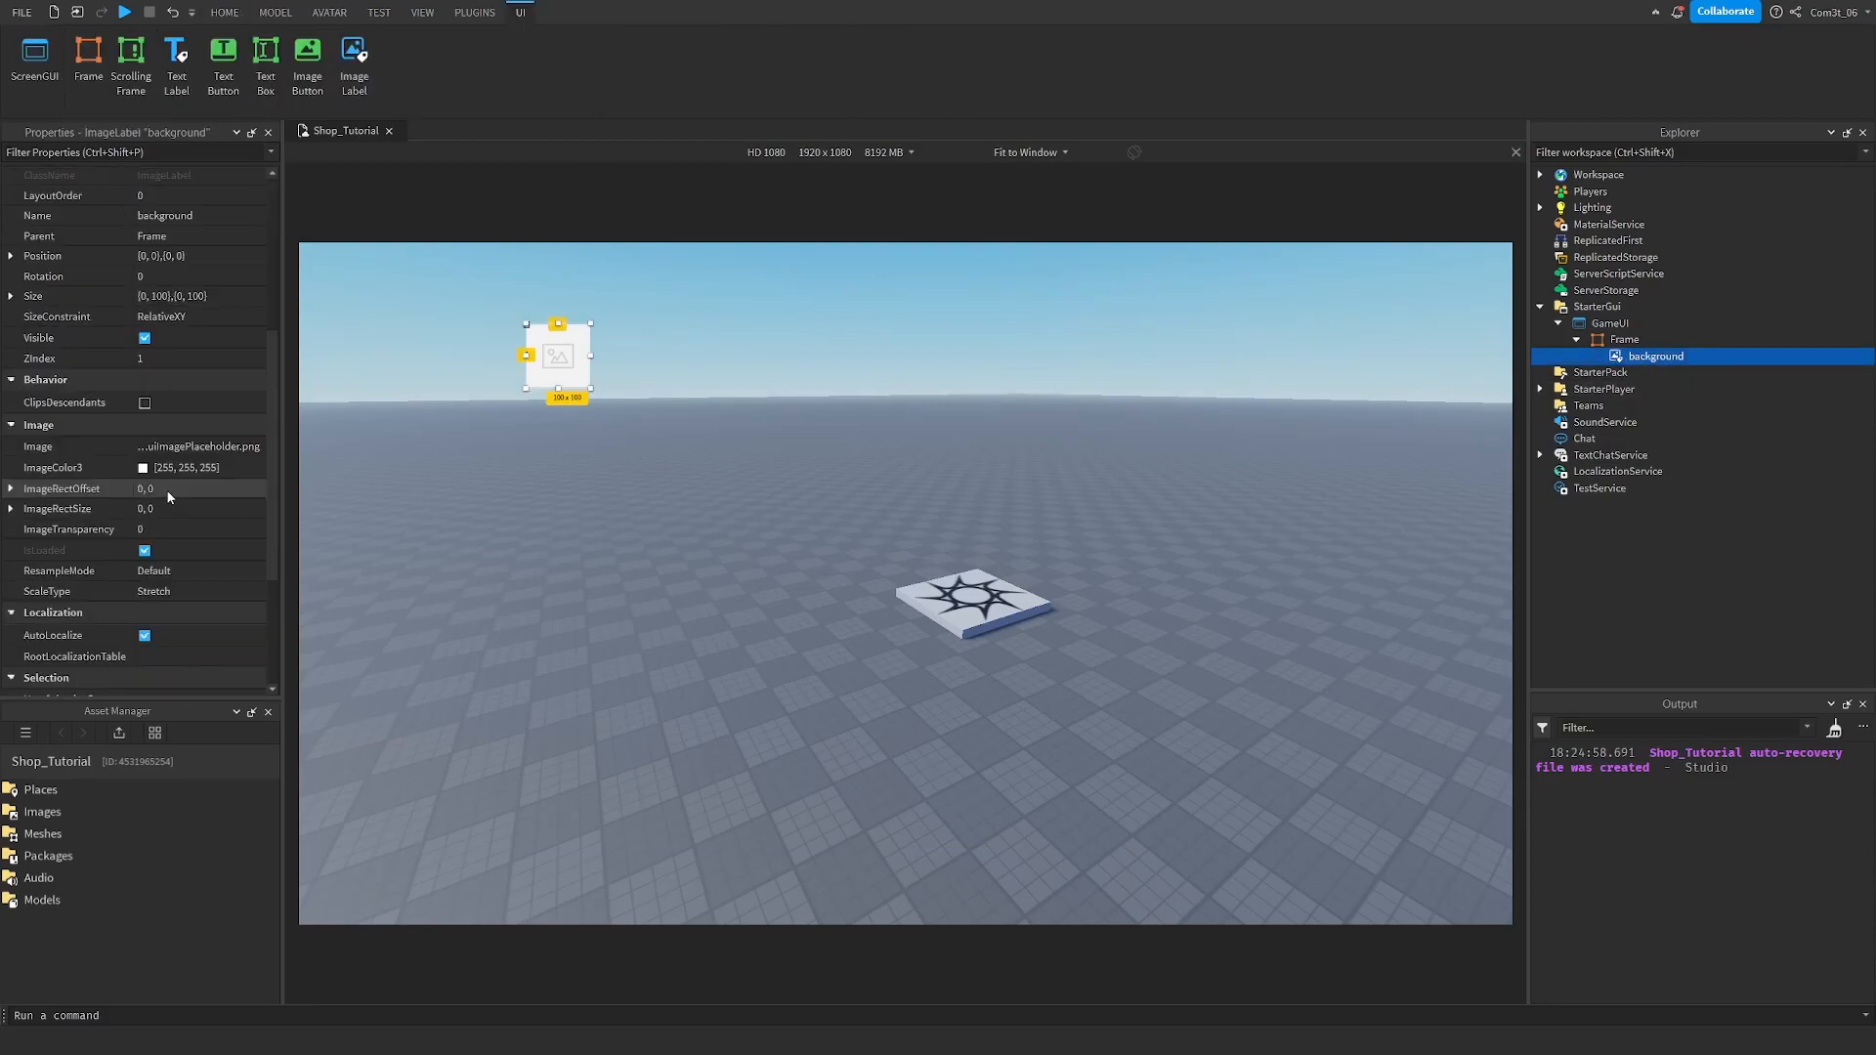
pyautogui.click(215, 448)
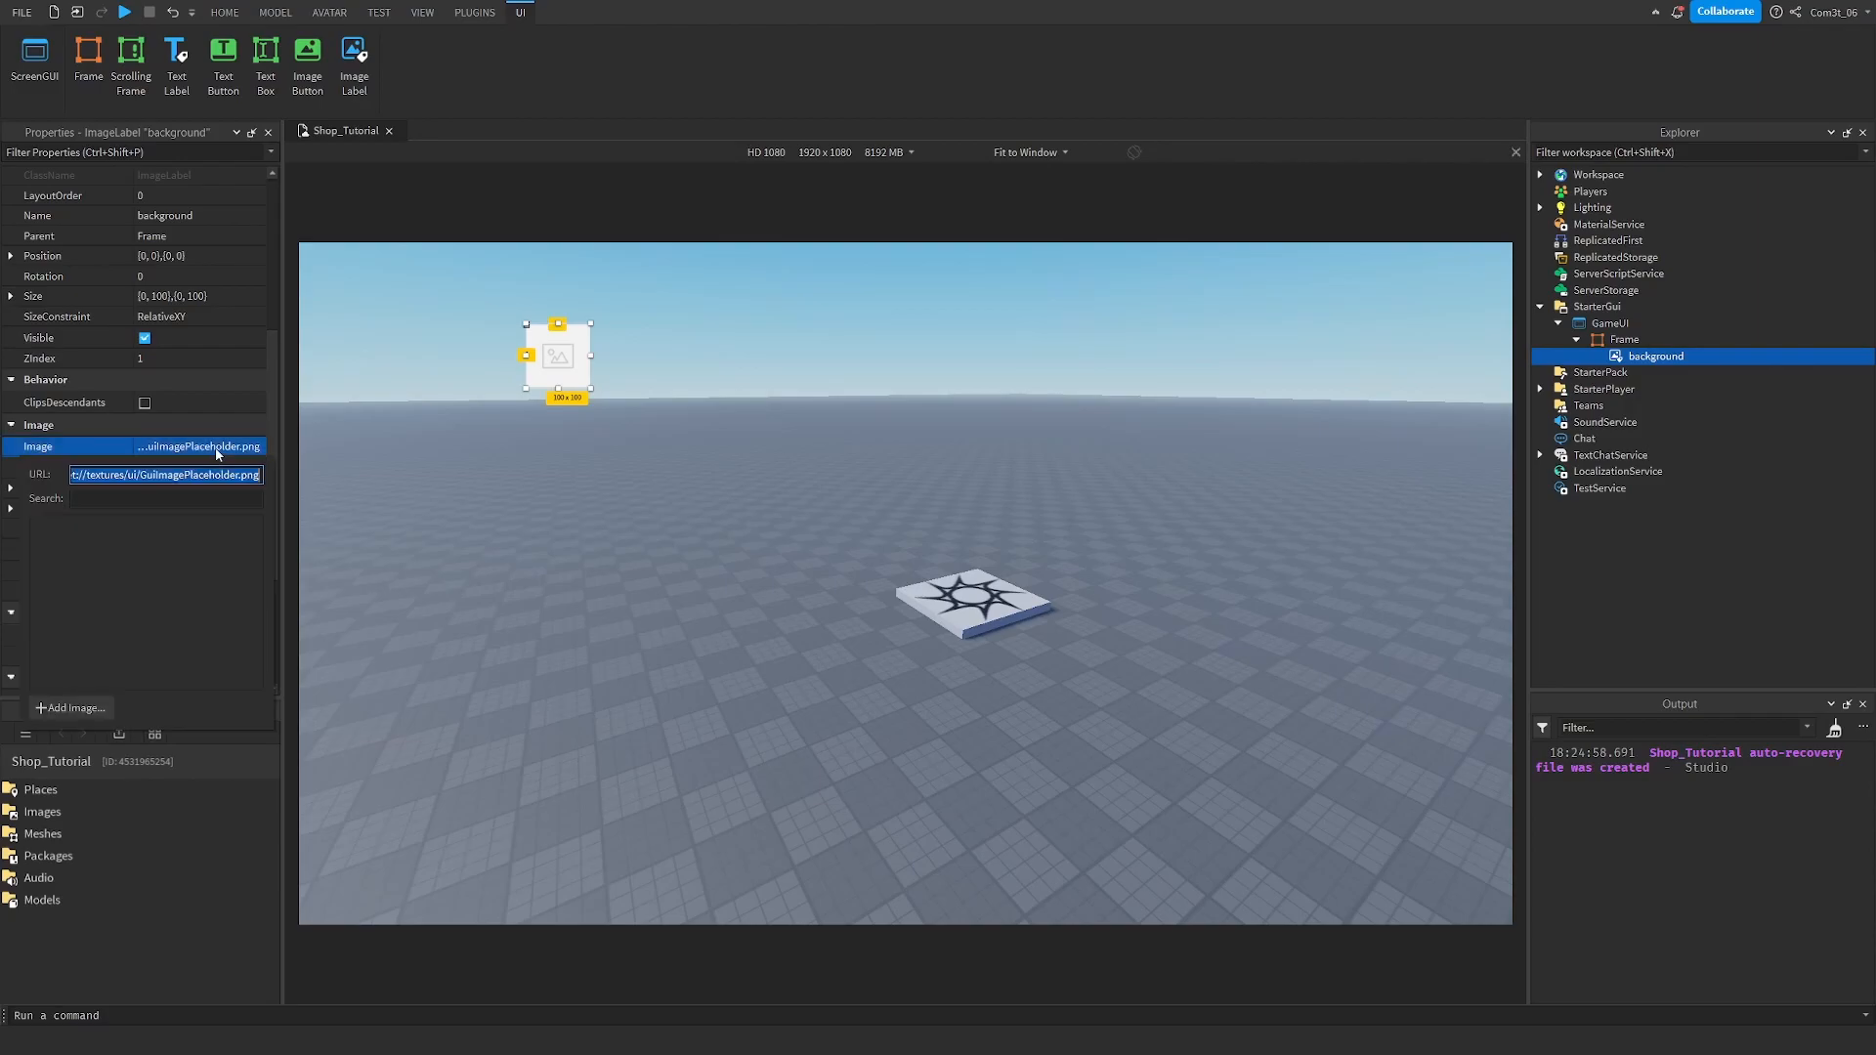
pyautogui.hotkey('ctrl', 'v')
pyautogui.press('Return')
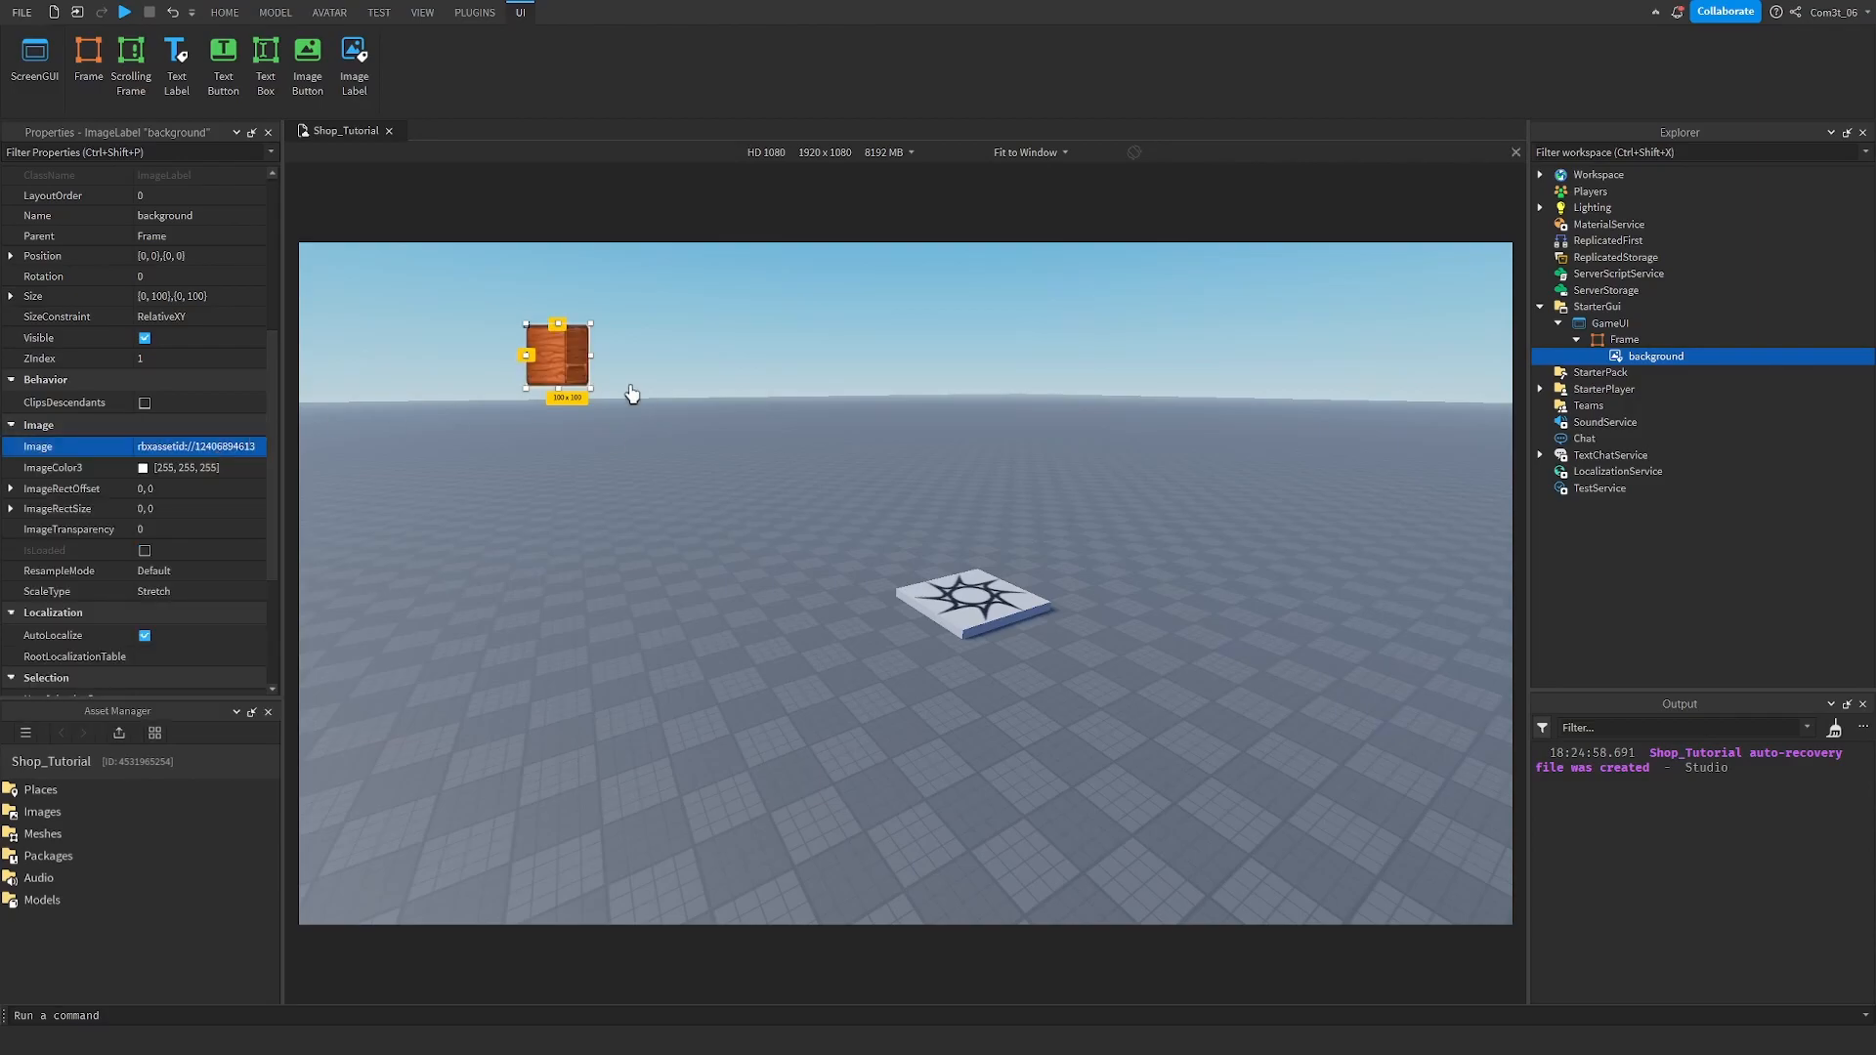
# Set the background image's Size to {1, 0},{1, 0} so it fills the frame.
pyautogui.scroll(1, 178, 383)
pyautogui.click(178, 359)
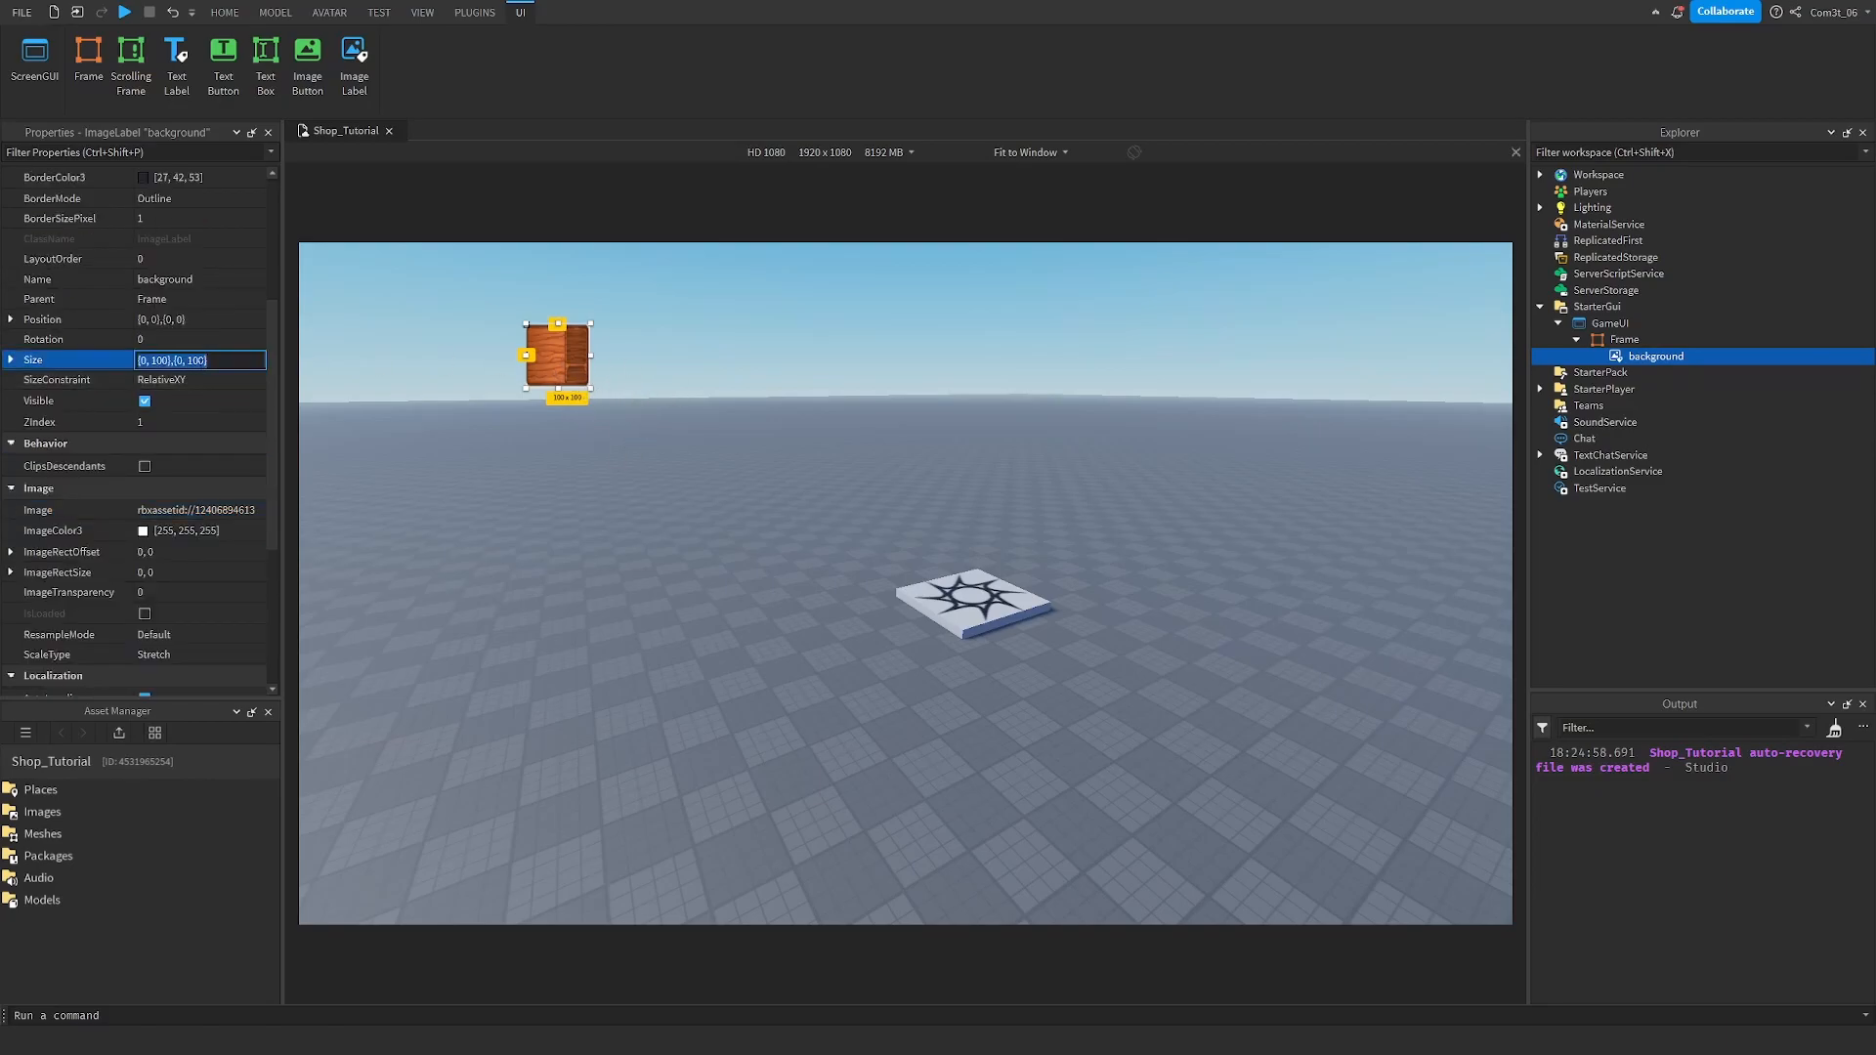
pyautogui.write('1')
pyautogui.press('Return')
# Set the background image's BackgroundTransparency to 1.
pyautogui.scroll(3, 202, 368)
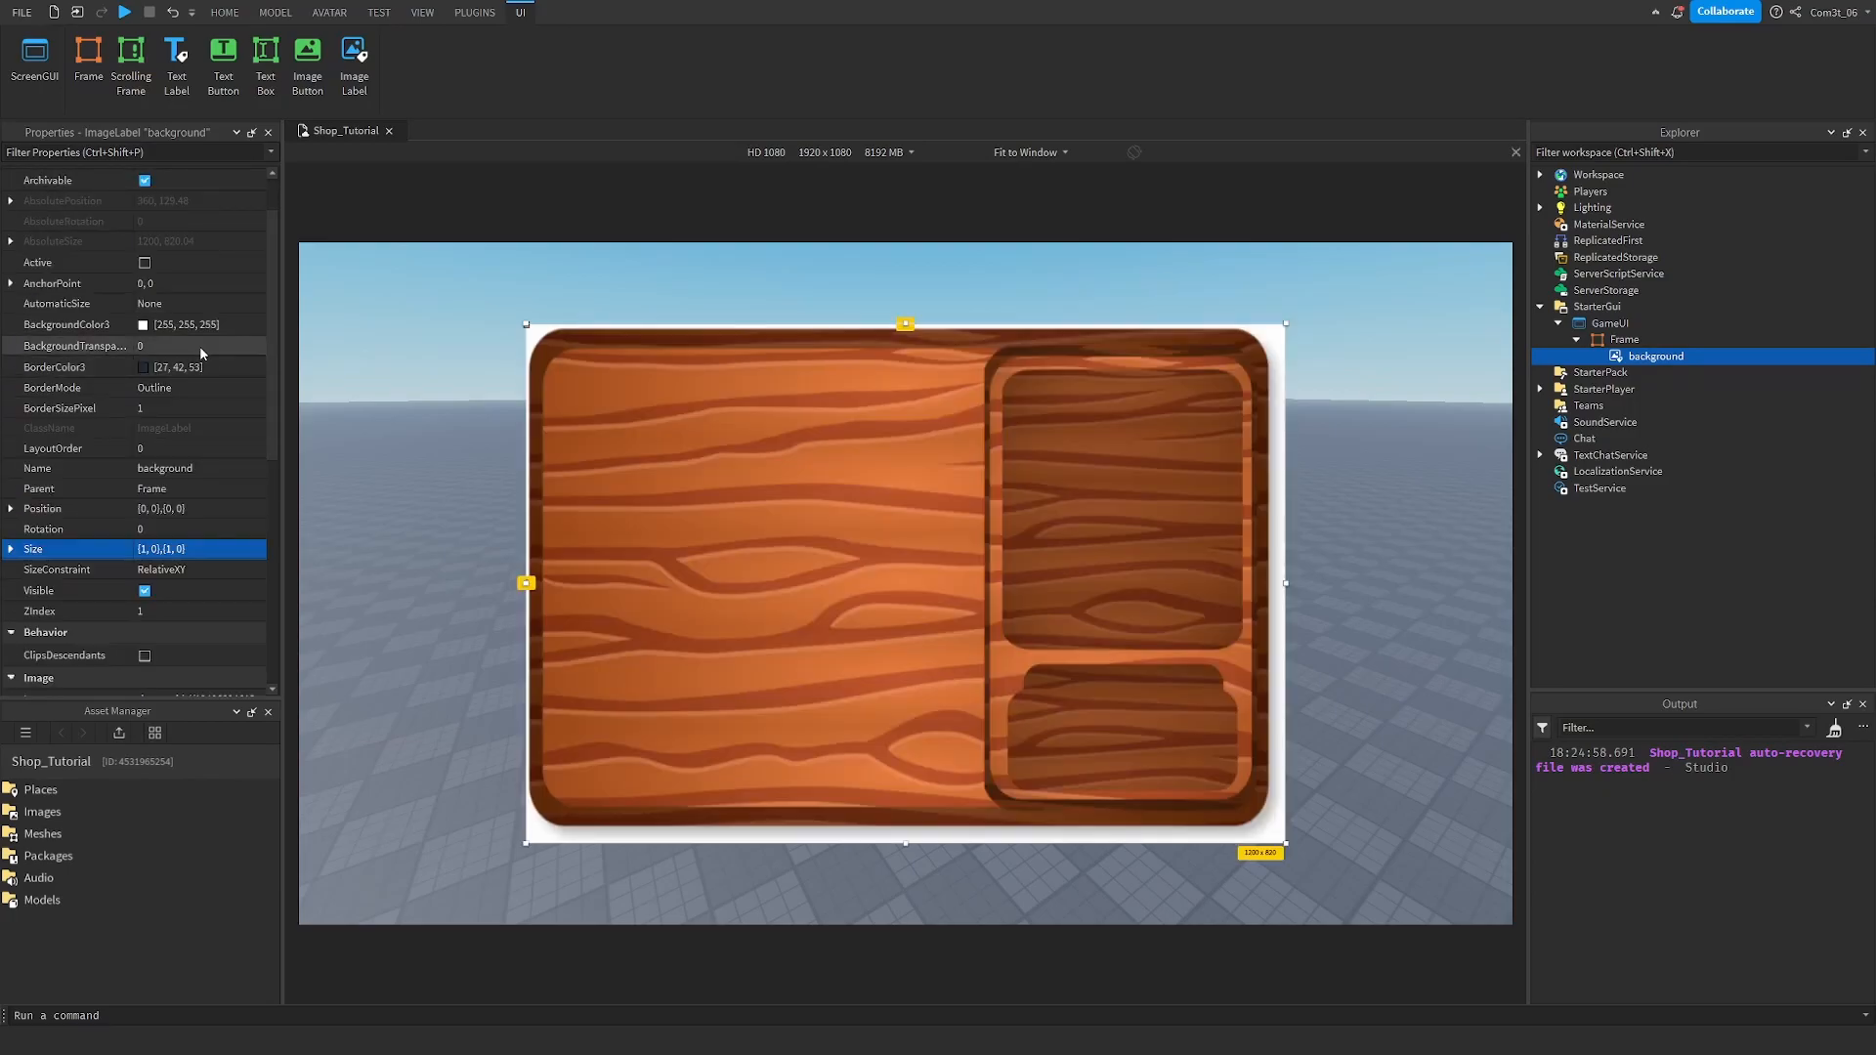
pyautogui.click(203, 350)
pyautogui.write('1')
pyautogui.press('Return')
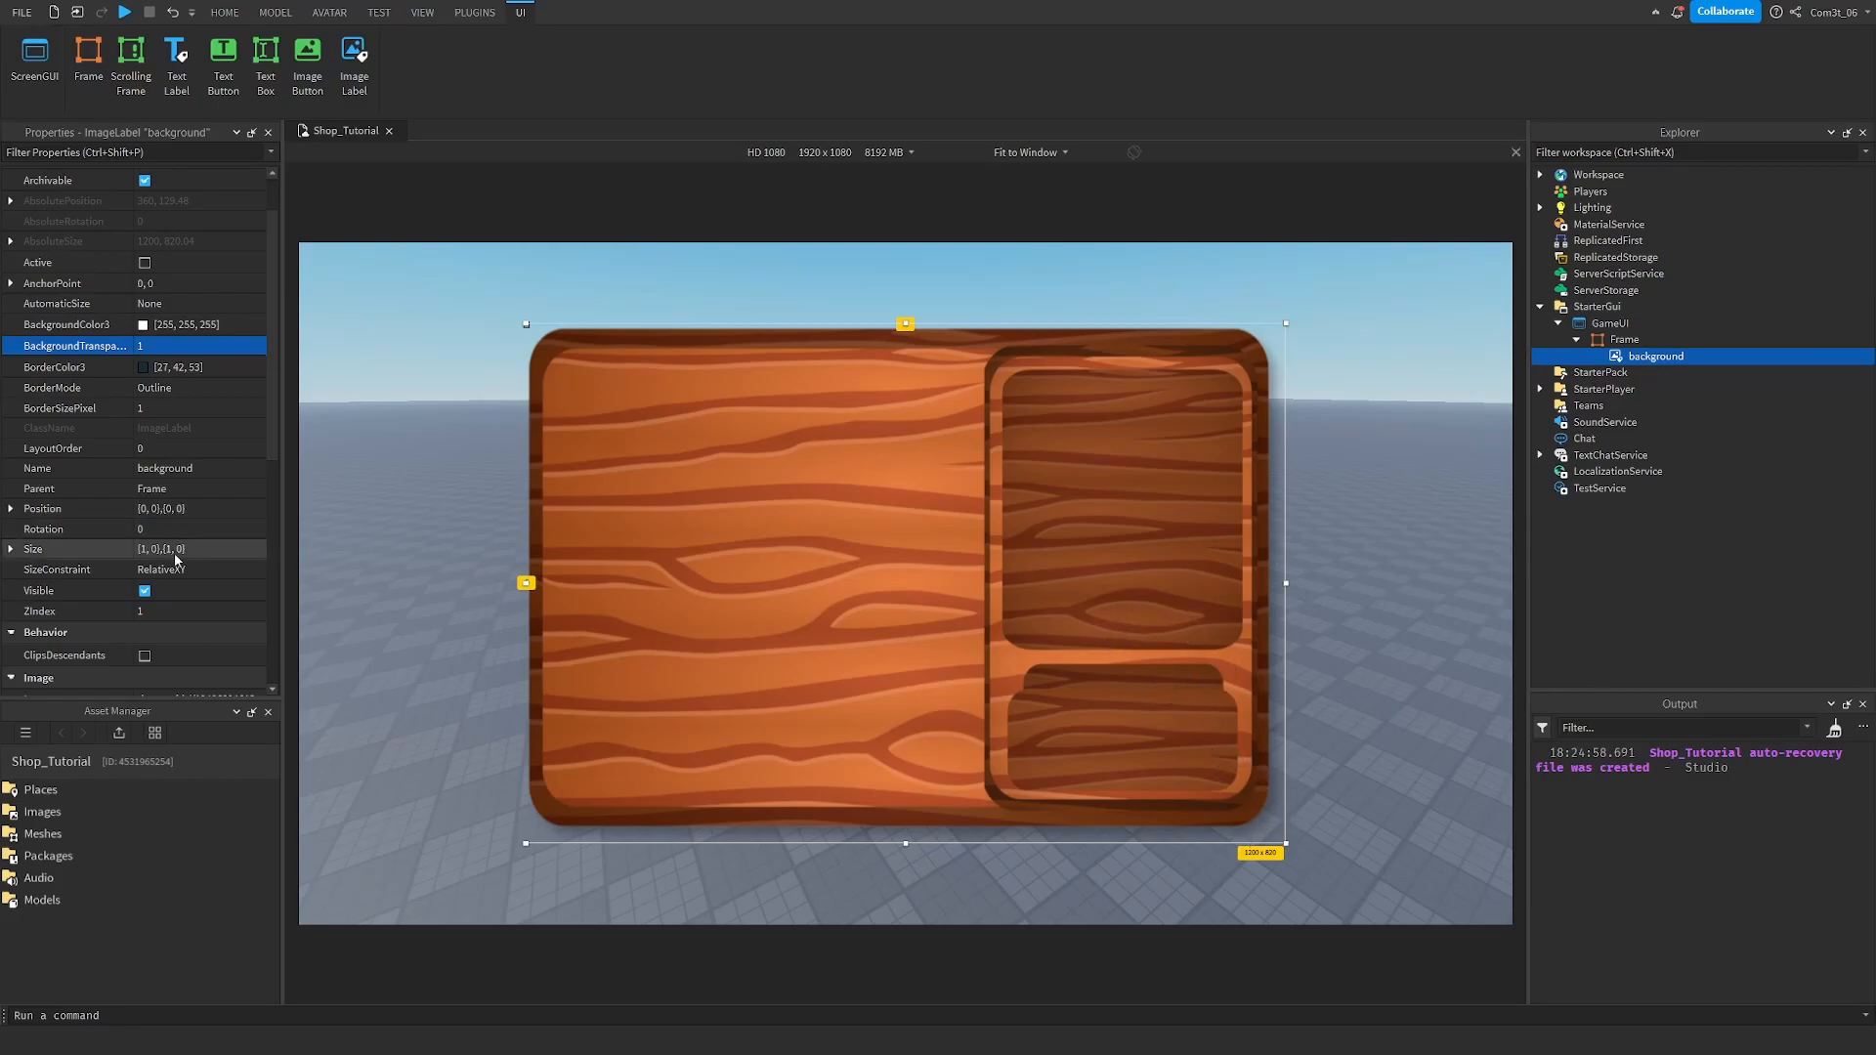
# Enlarge the background image to a Size of {1.025, 0},{1.025, 0} and compare its bounds with the frame's.
pyautogui.click(140, 551)
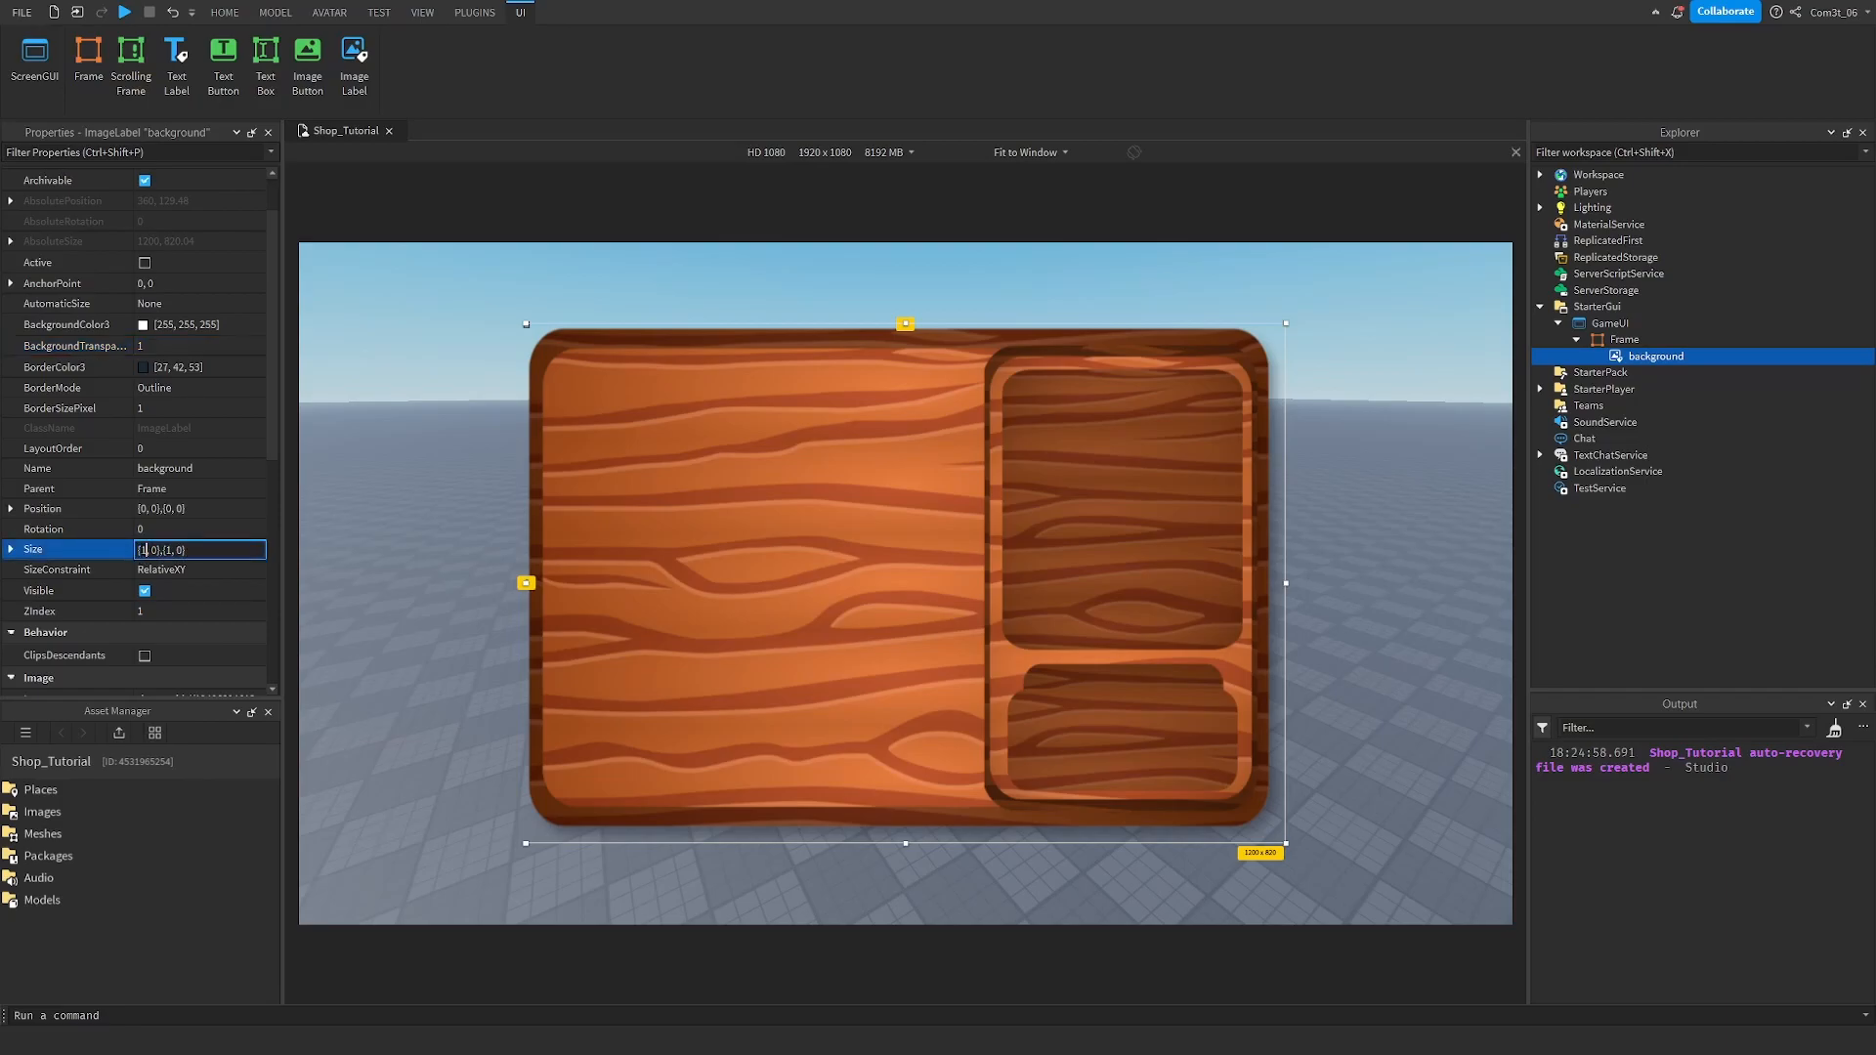
pyautogui.write('.025, 0},{1.025')
pyautogui.press('Return')
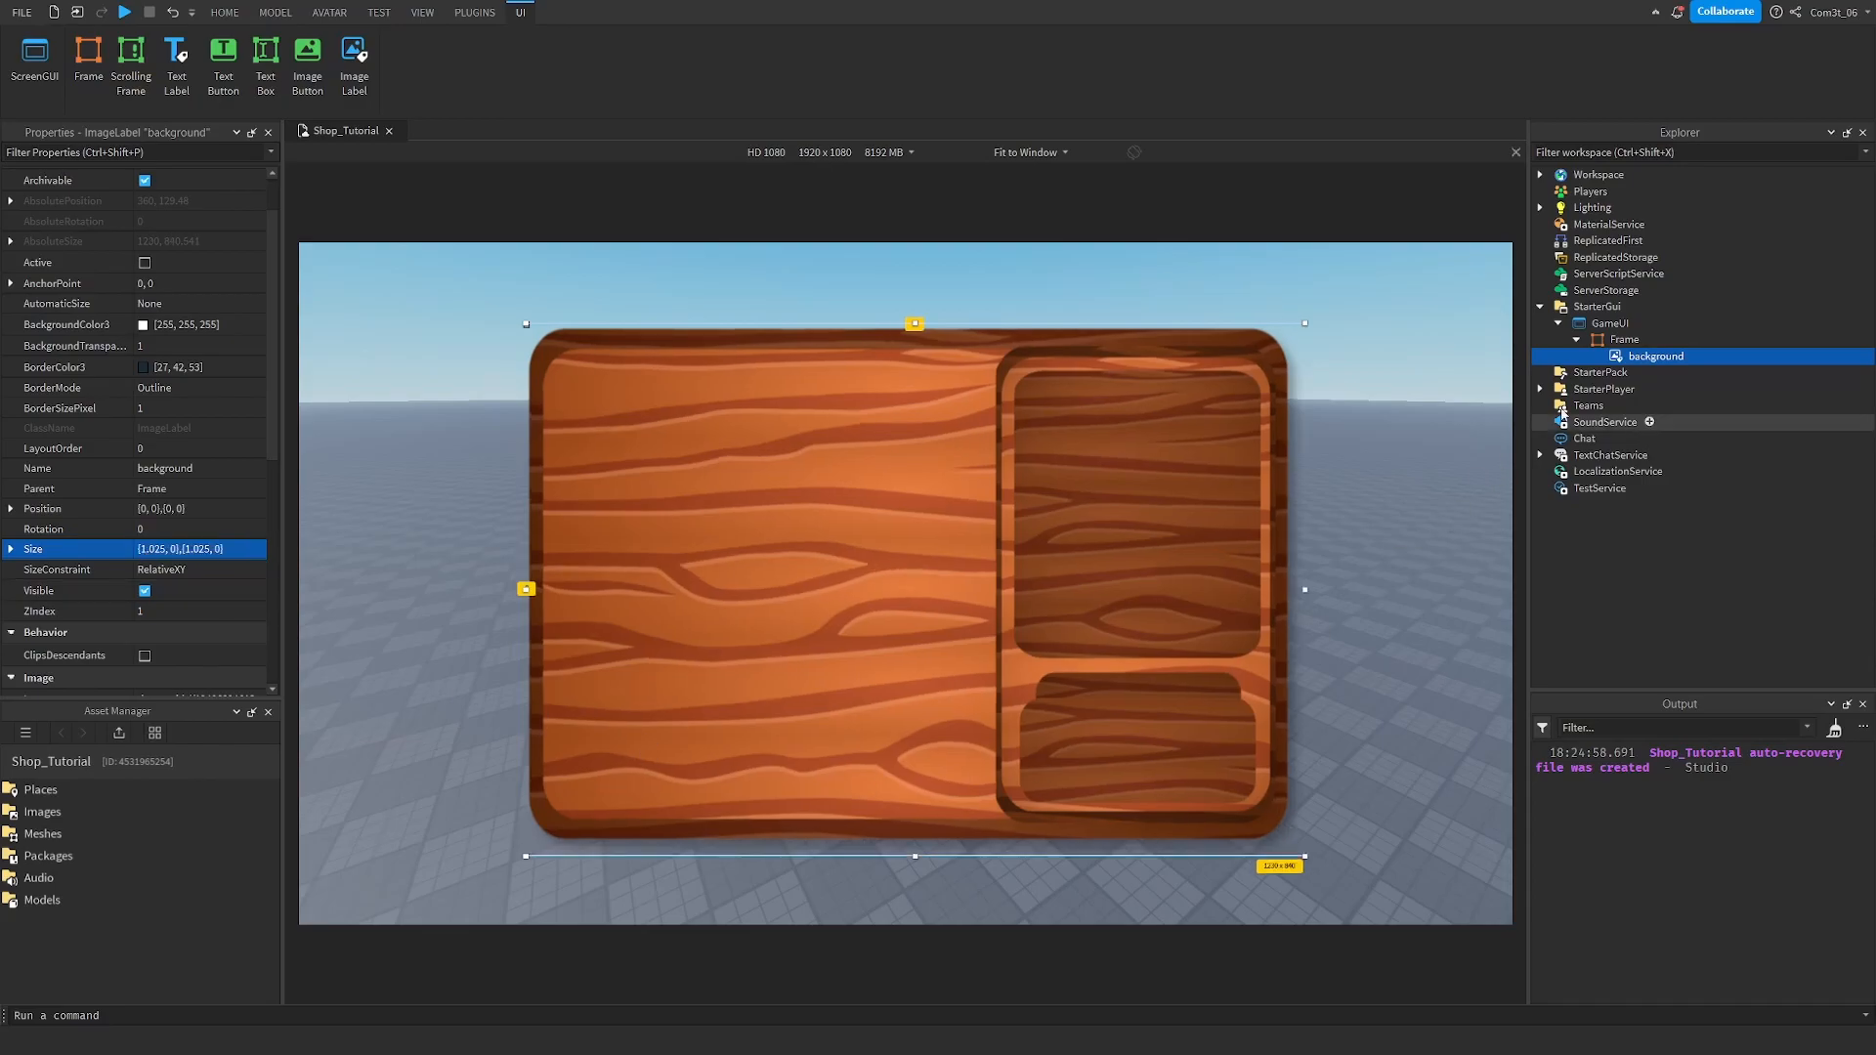
pyautogui.click(1609, 340)
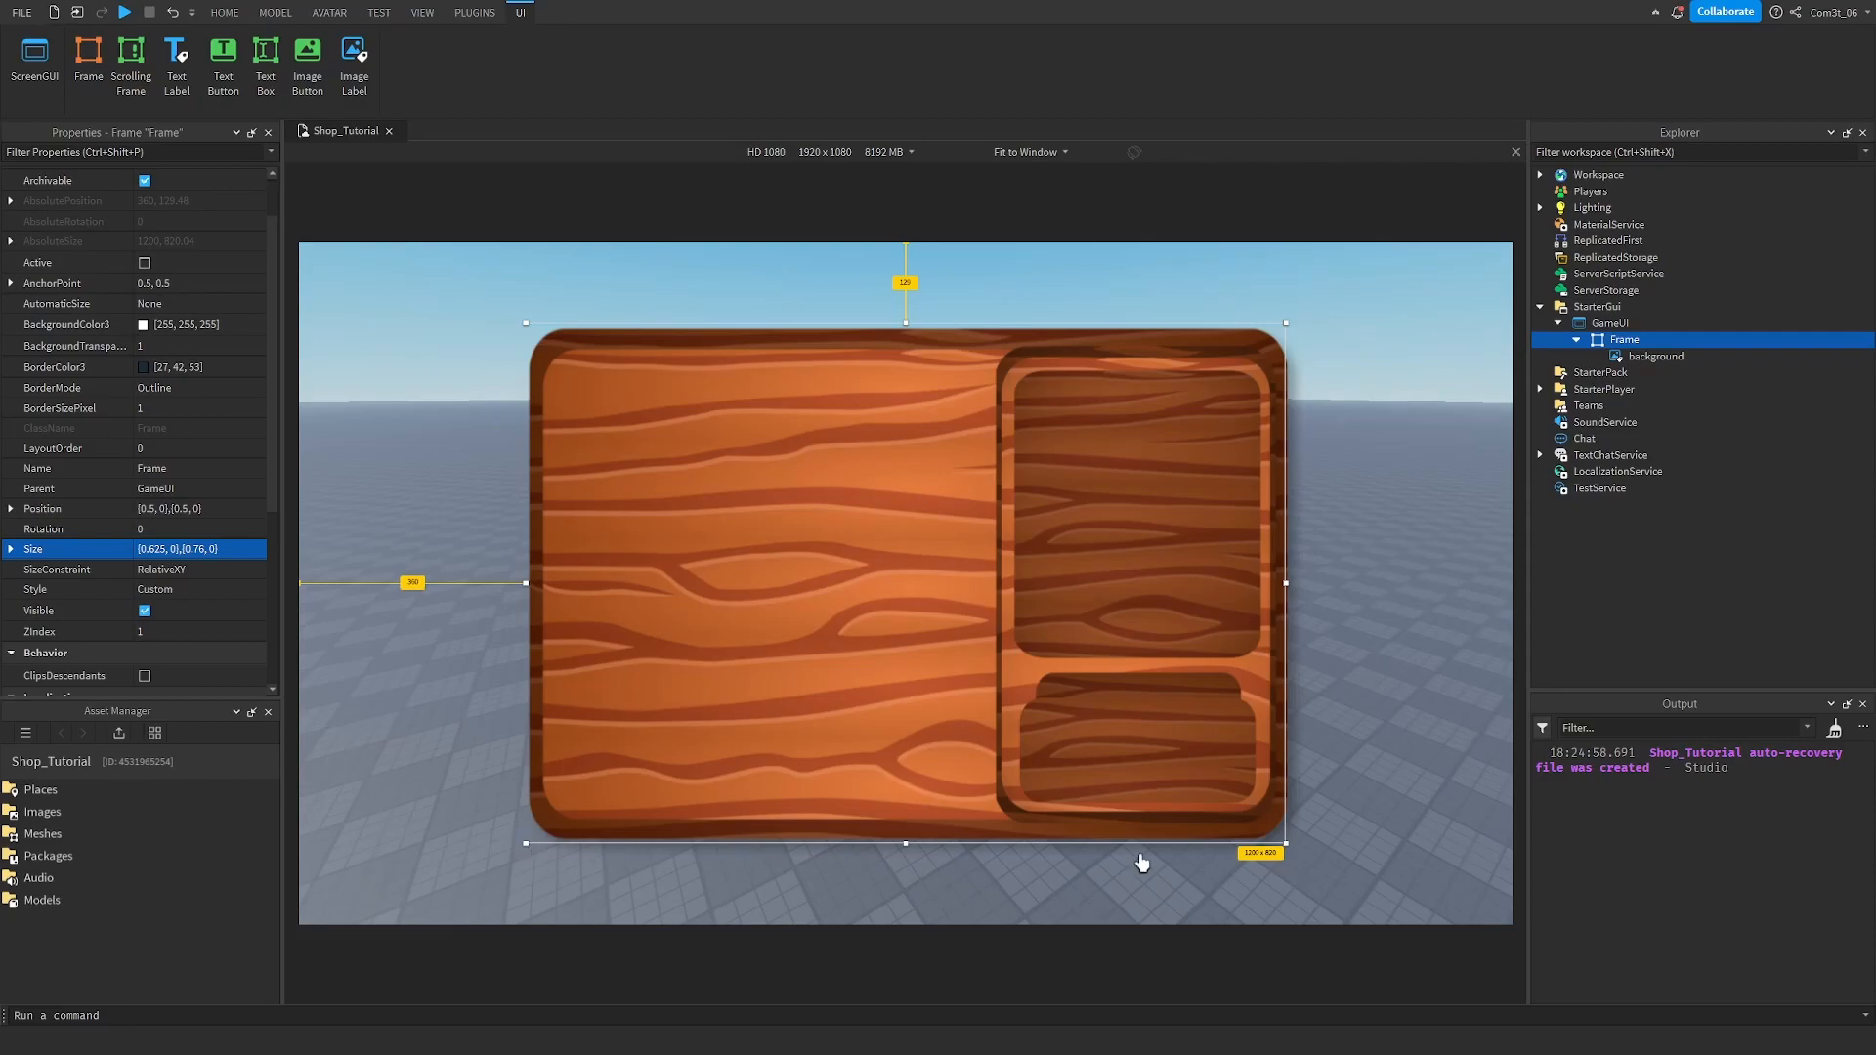
pyautogui.click(1657, 360)
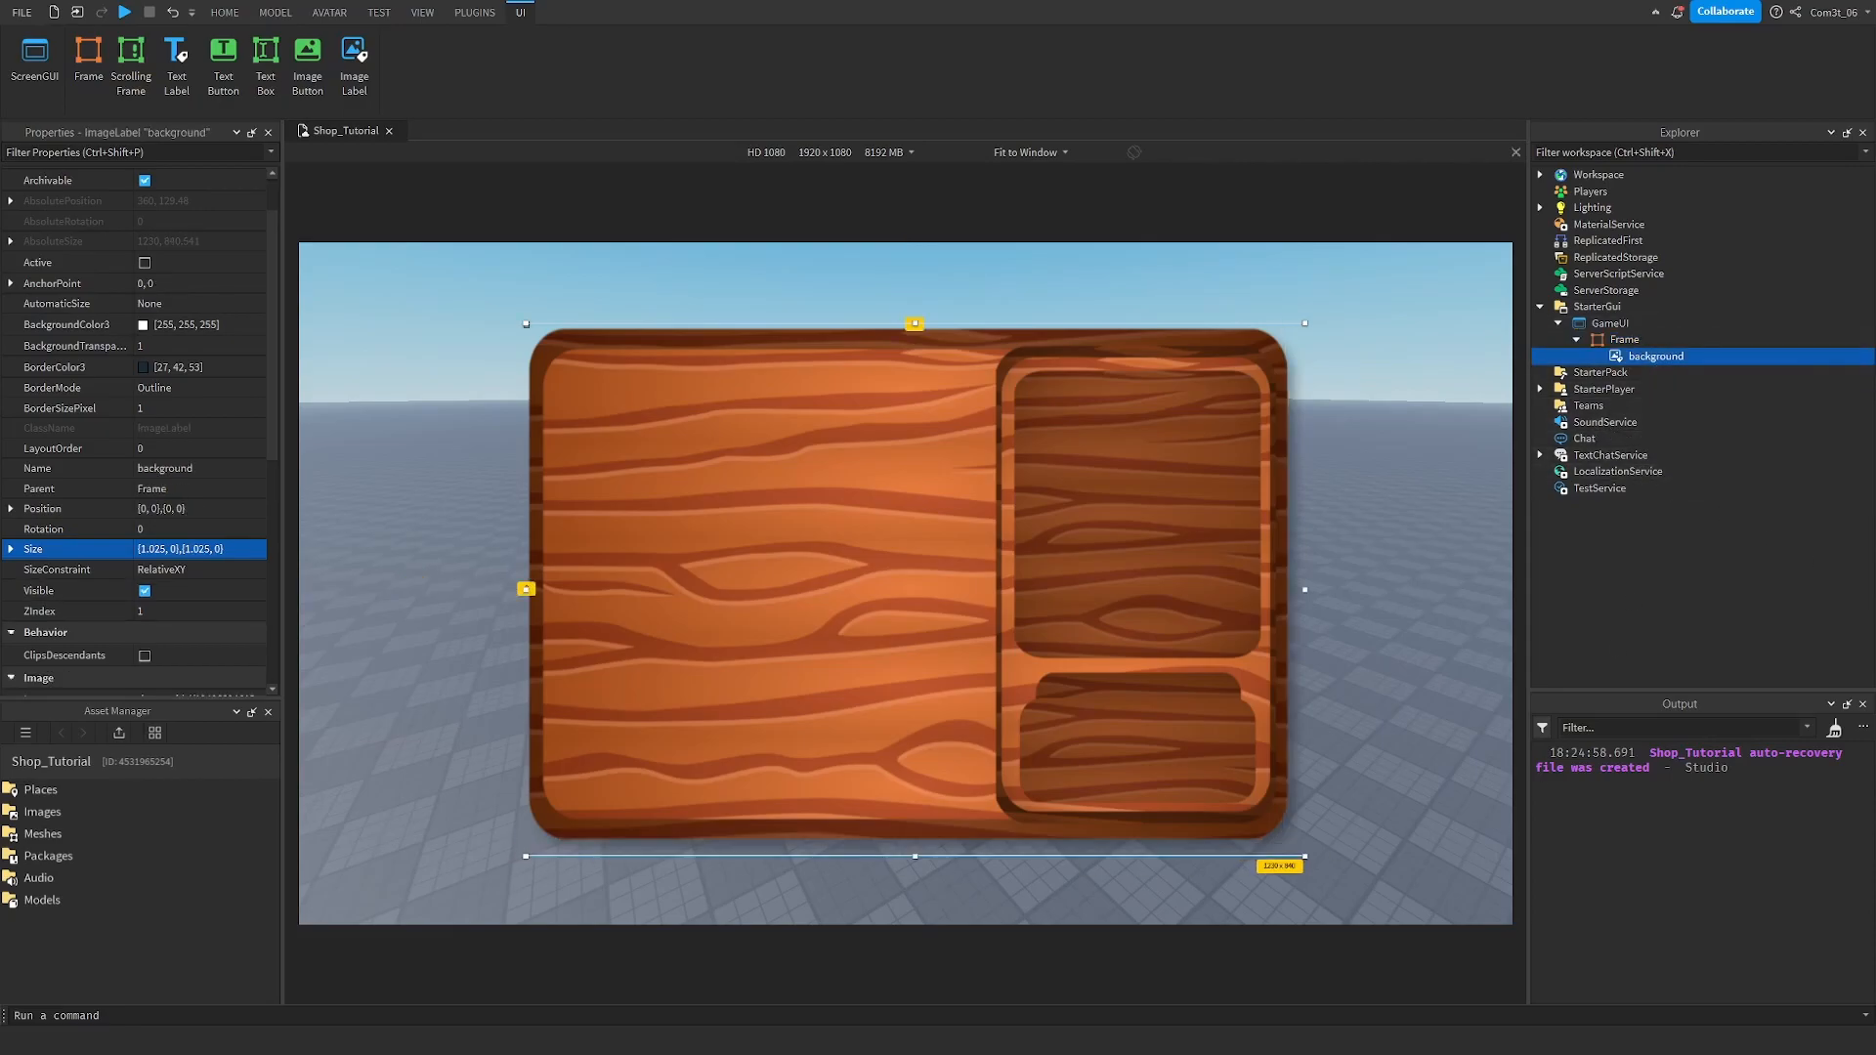
# Insert an ImageButton into the frame inside GameUI.
pyautogui.click(1617, 340)
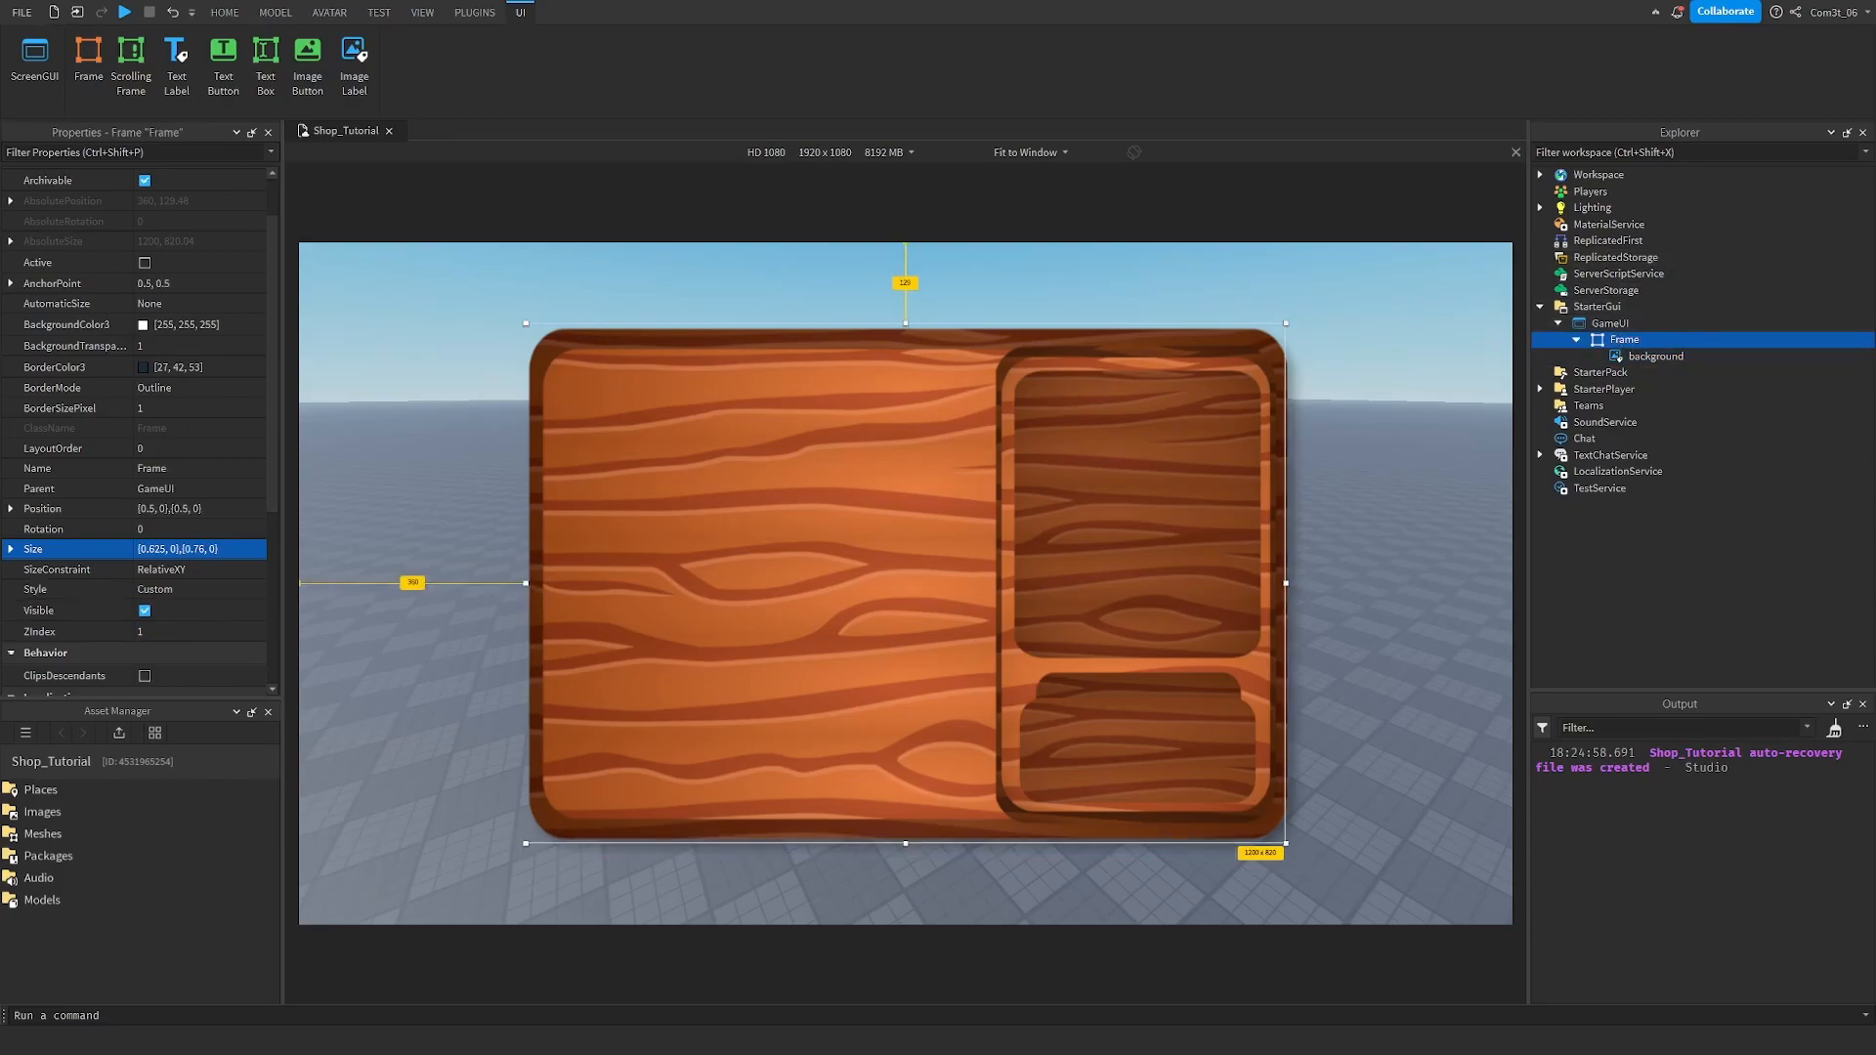
pyautogui.rightClick(1611, 340)
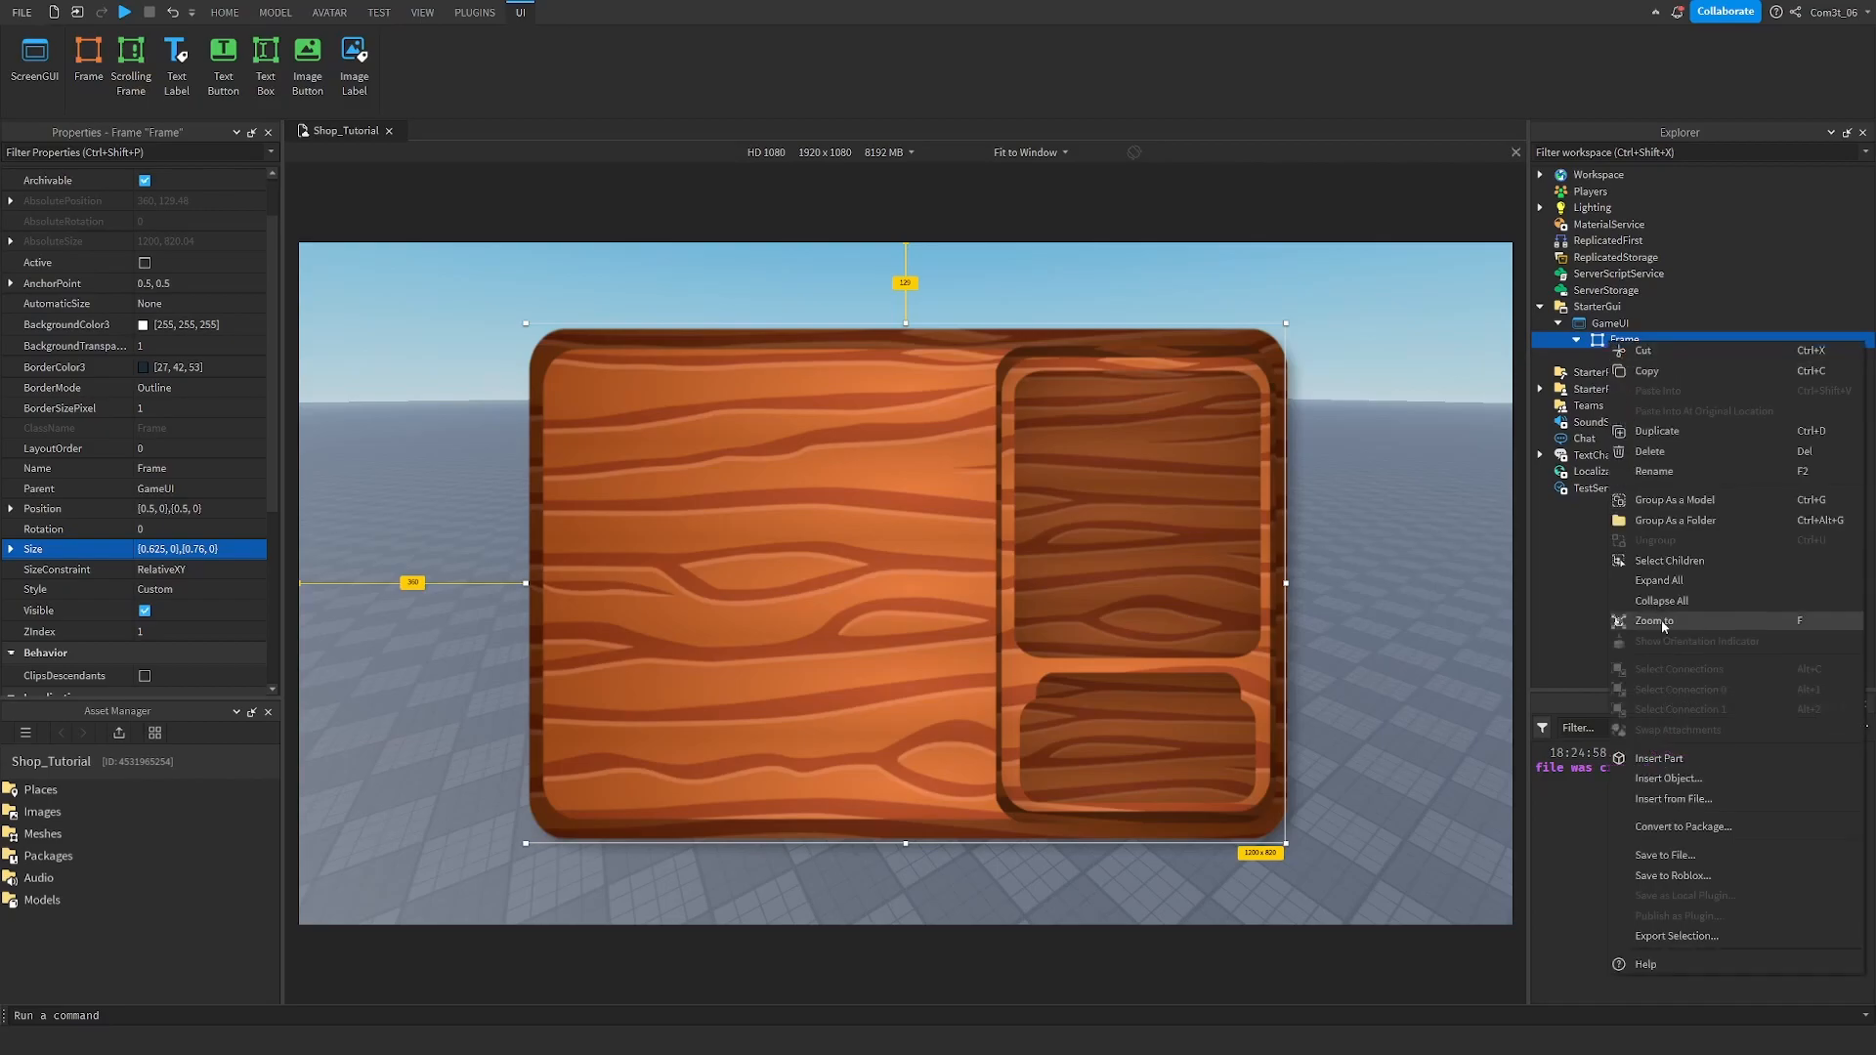
pyautogui.click(1669, 778)
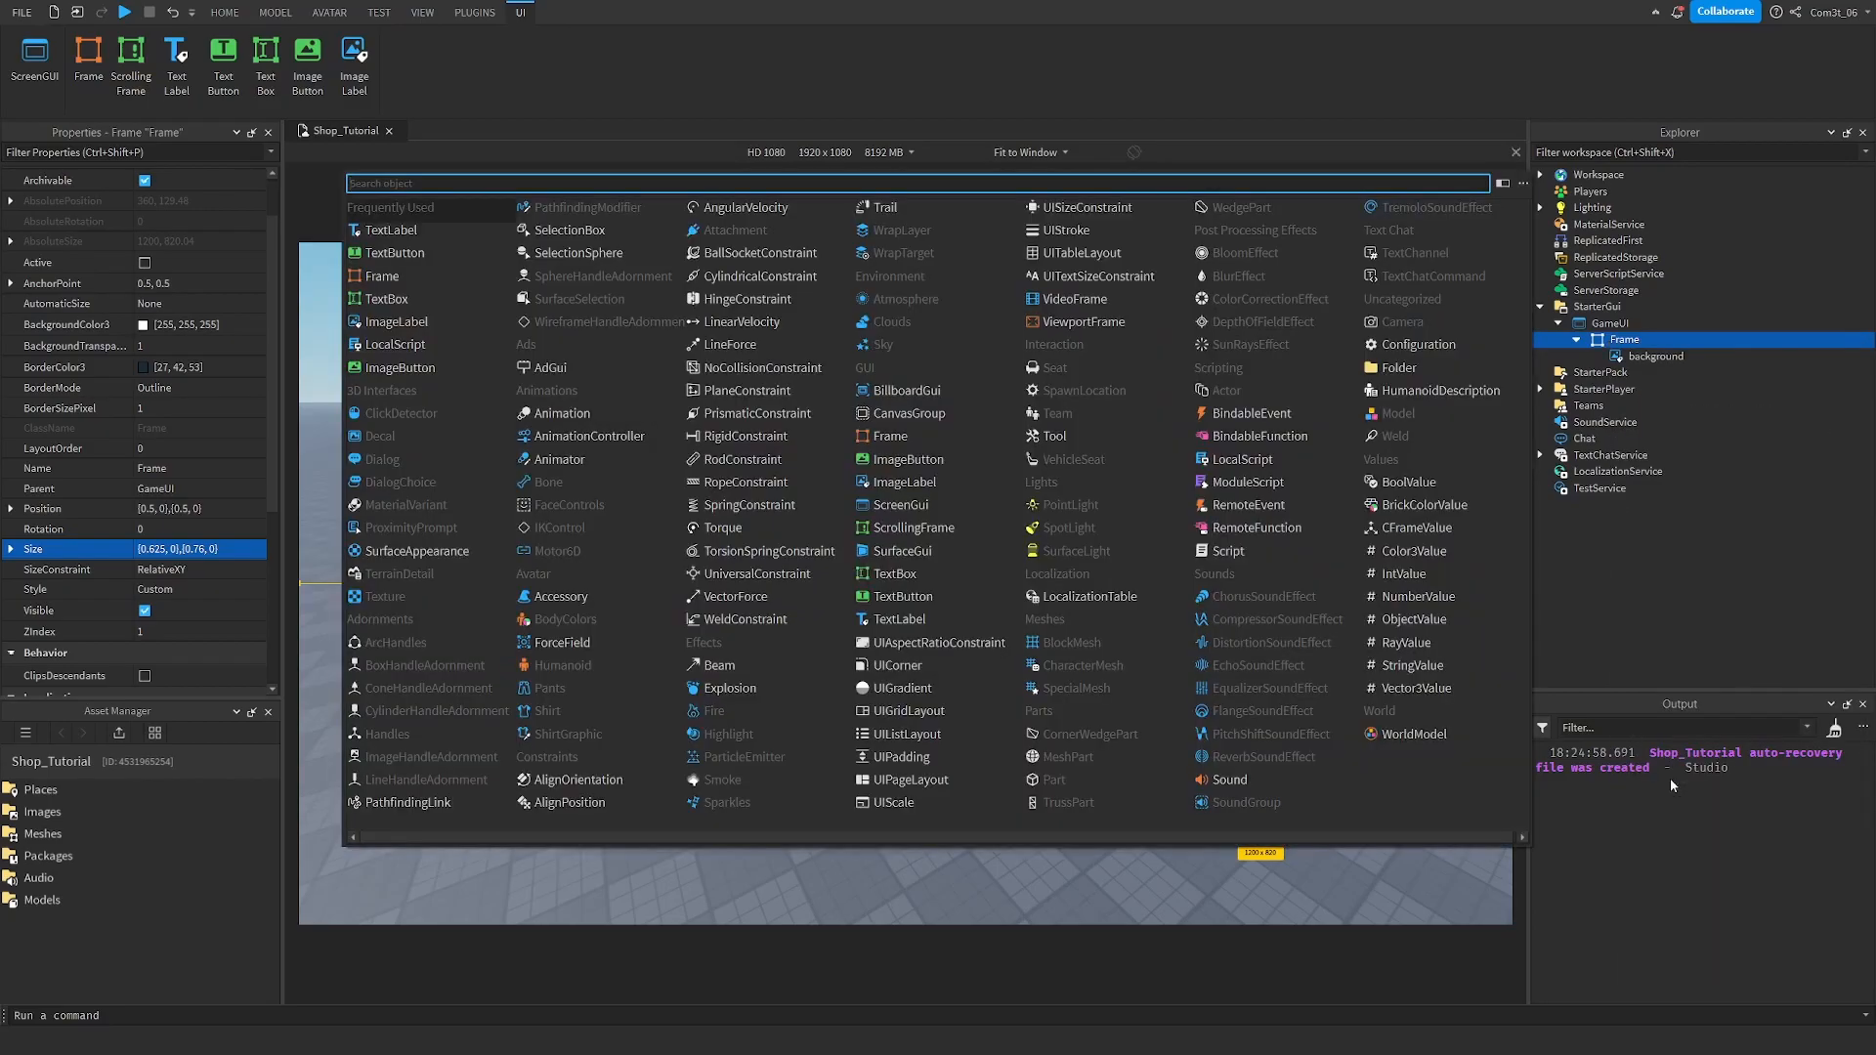
pyautogui.write('ima')
pyautogui.press('Up')
pyautogui.press('Return')
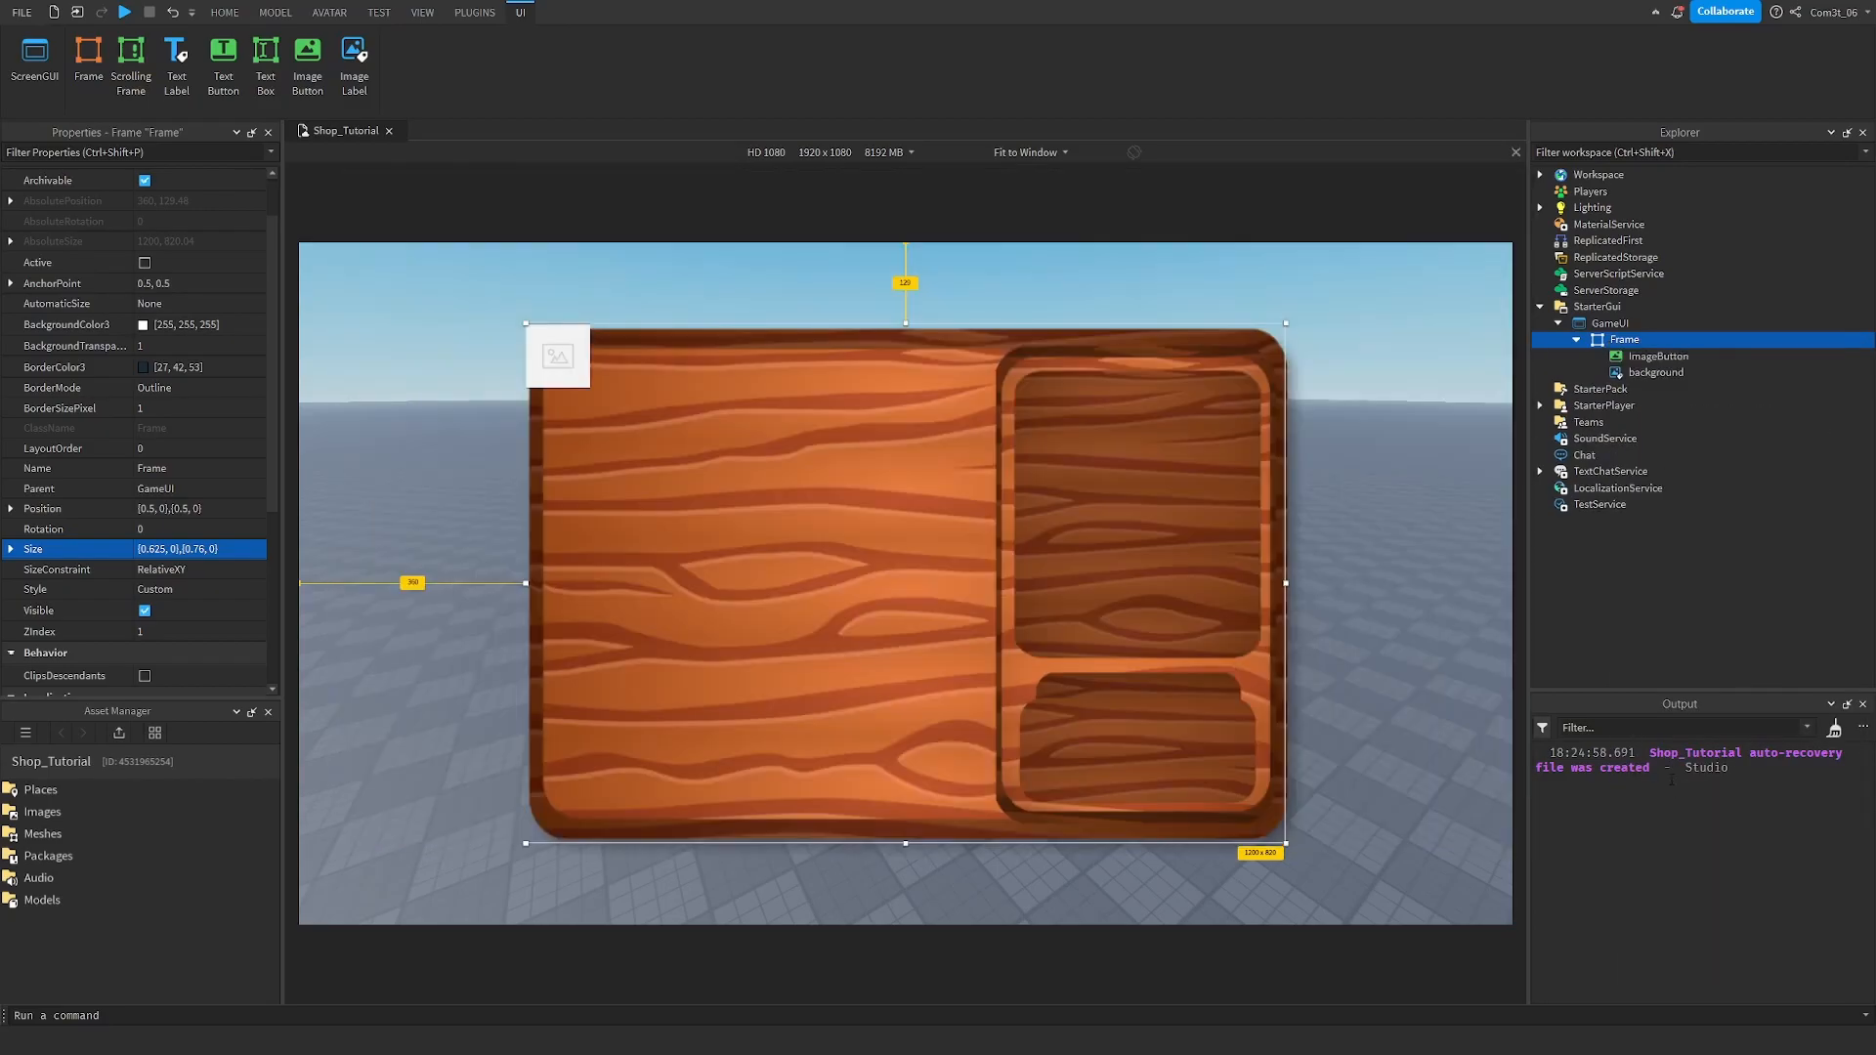
# Rename the ImageButton to exit and move it to the wooden panel's upper-right corner, at about {0.933, 0},{-0.022, 0}.
pyautogui.doubleClick(1658, 357)
pyautogui.write('exit')
pyautogui.press('Return')
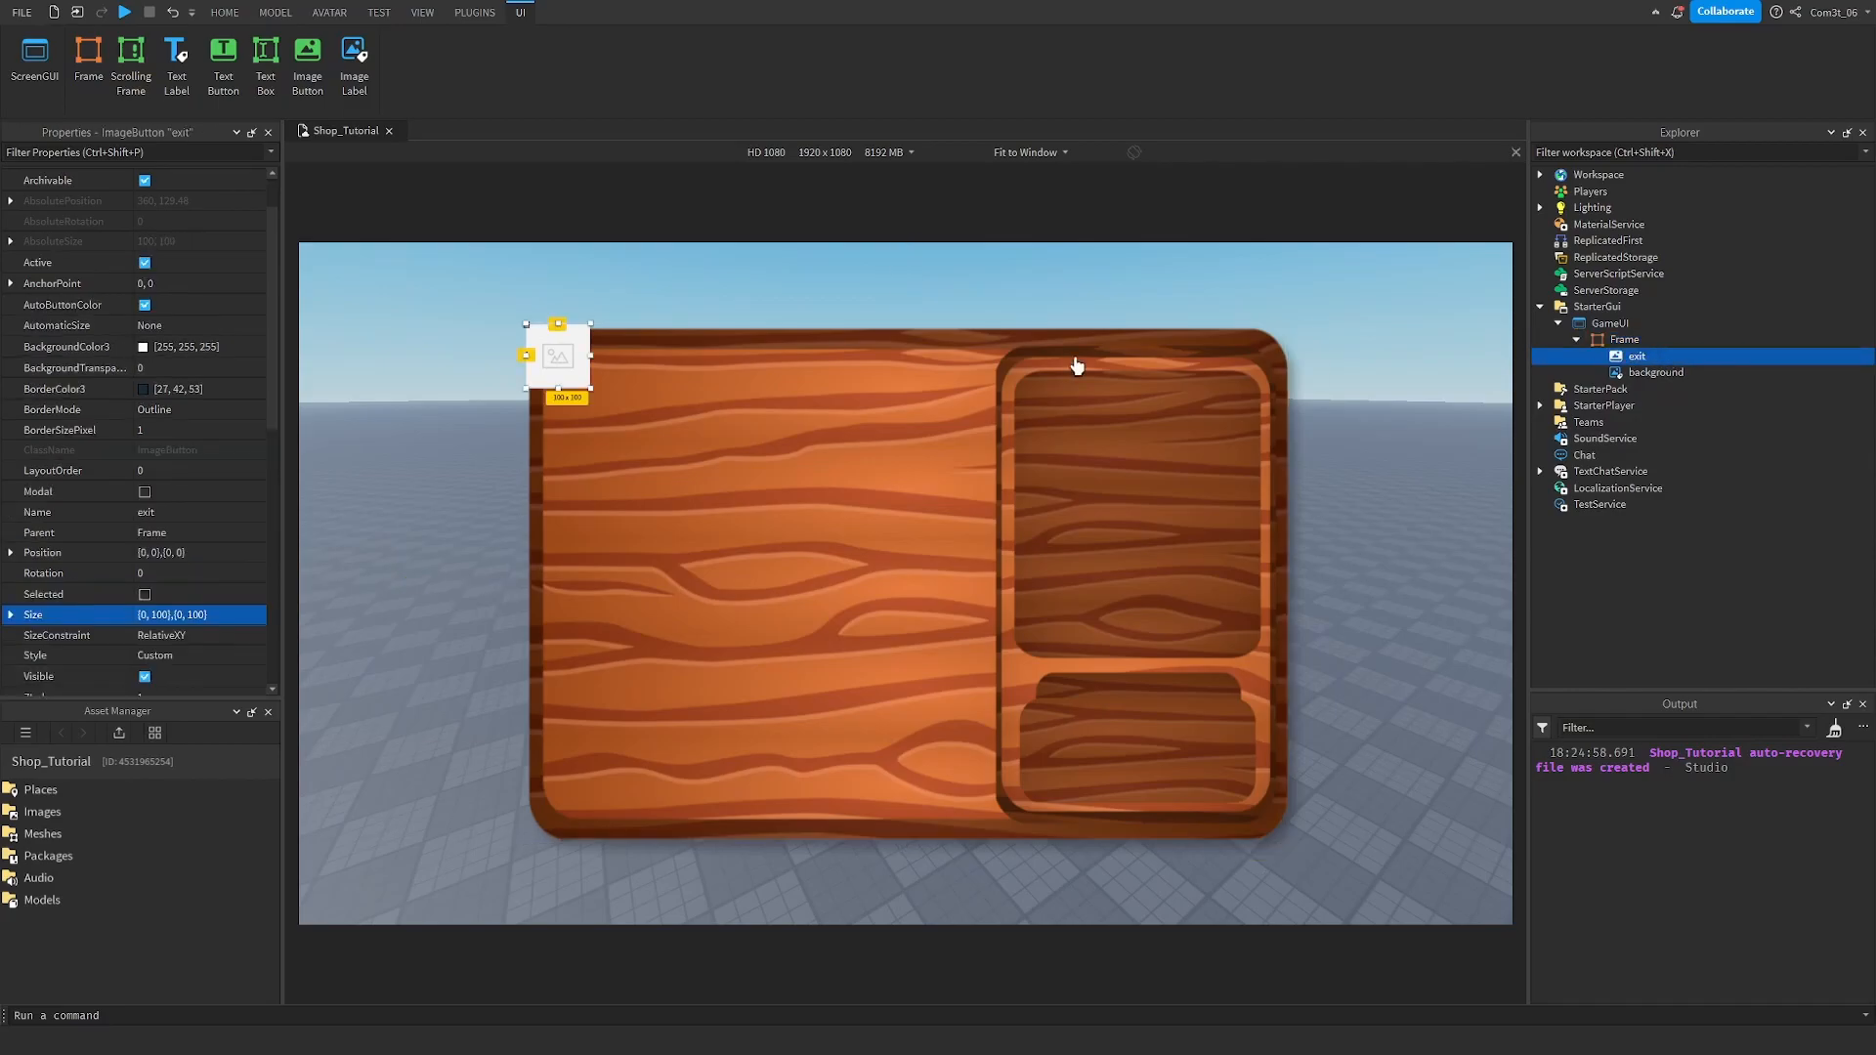
pyautogui.moveTo(557, 369); pyautogui.dragTo(1265, 354)
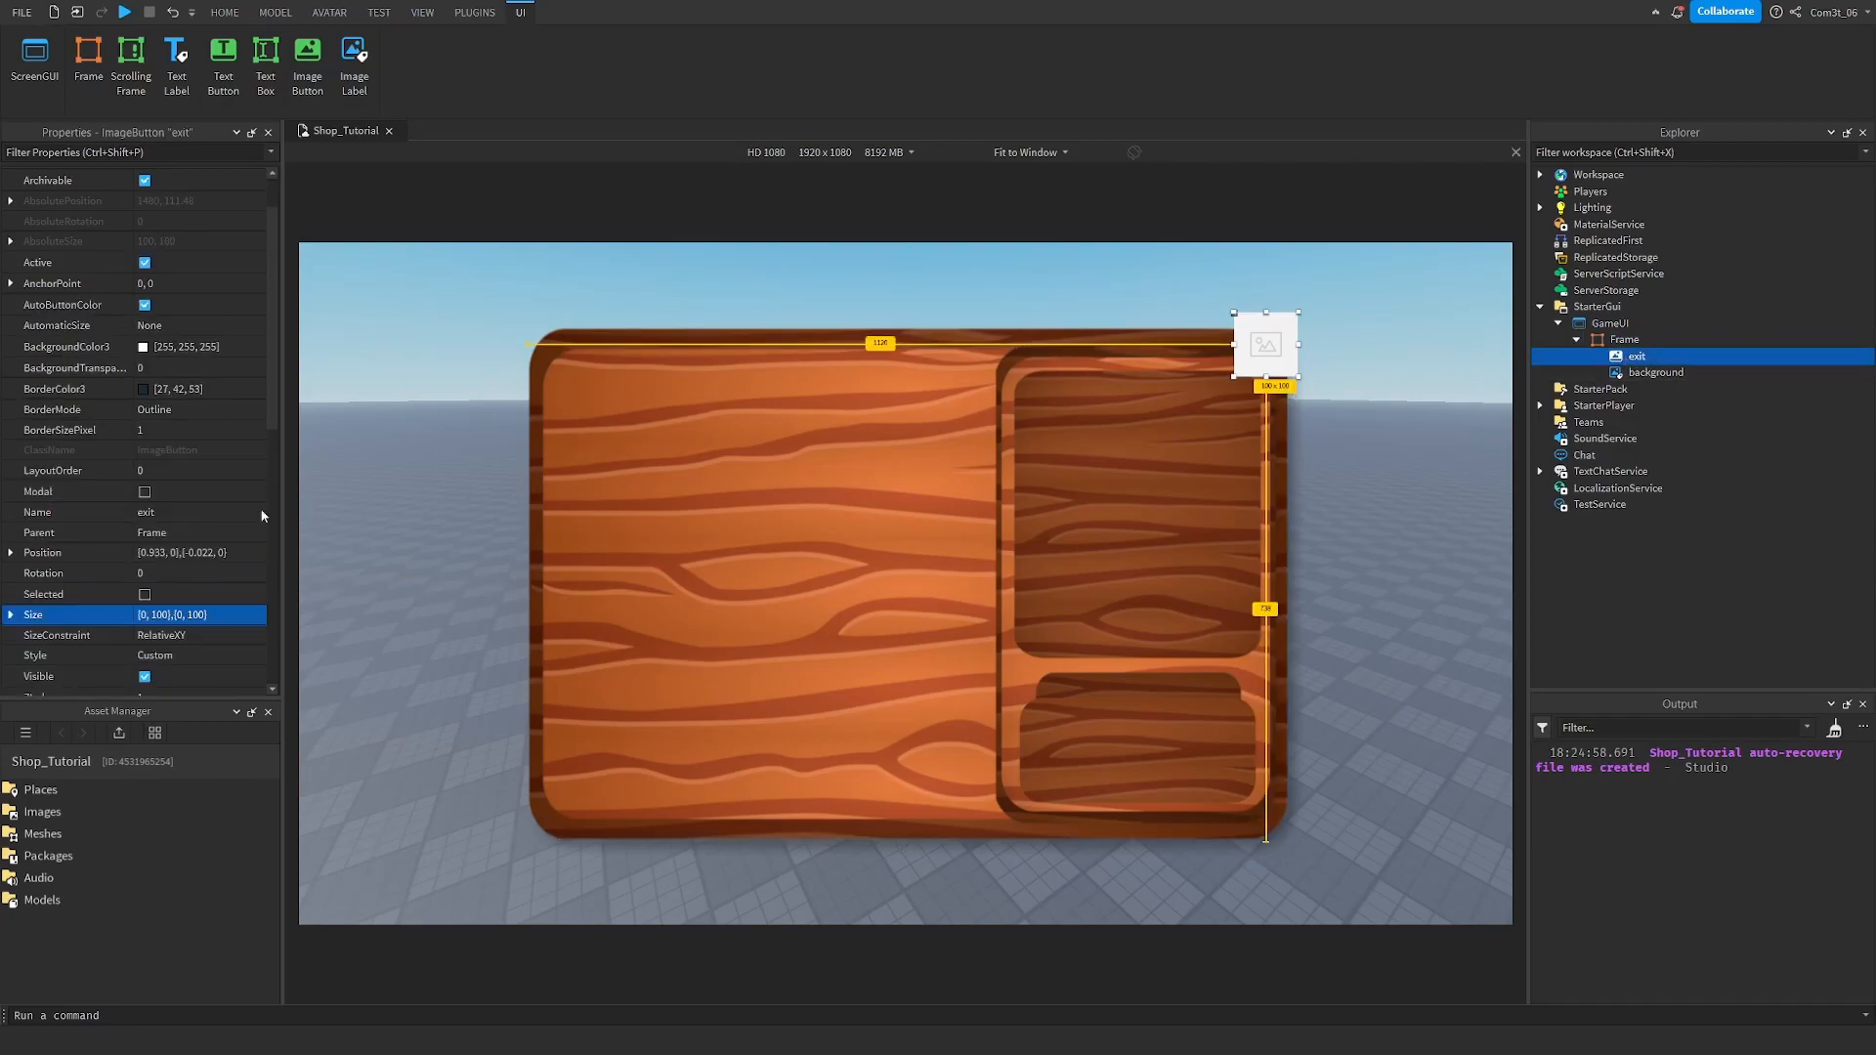
pyautogui.scroll(-4, 167, 513)
pyautogui.click(203, 618)
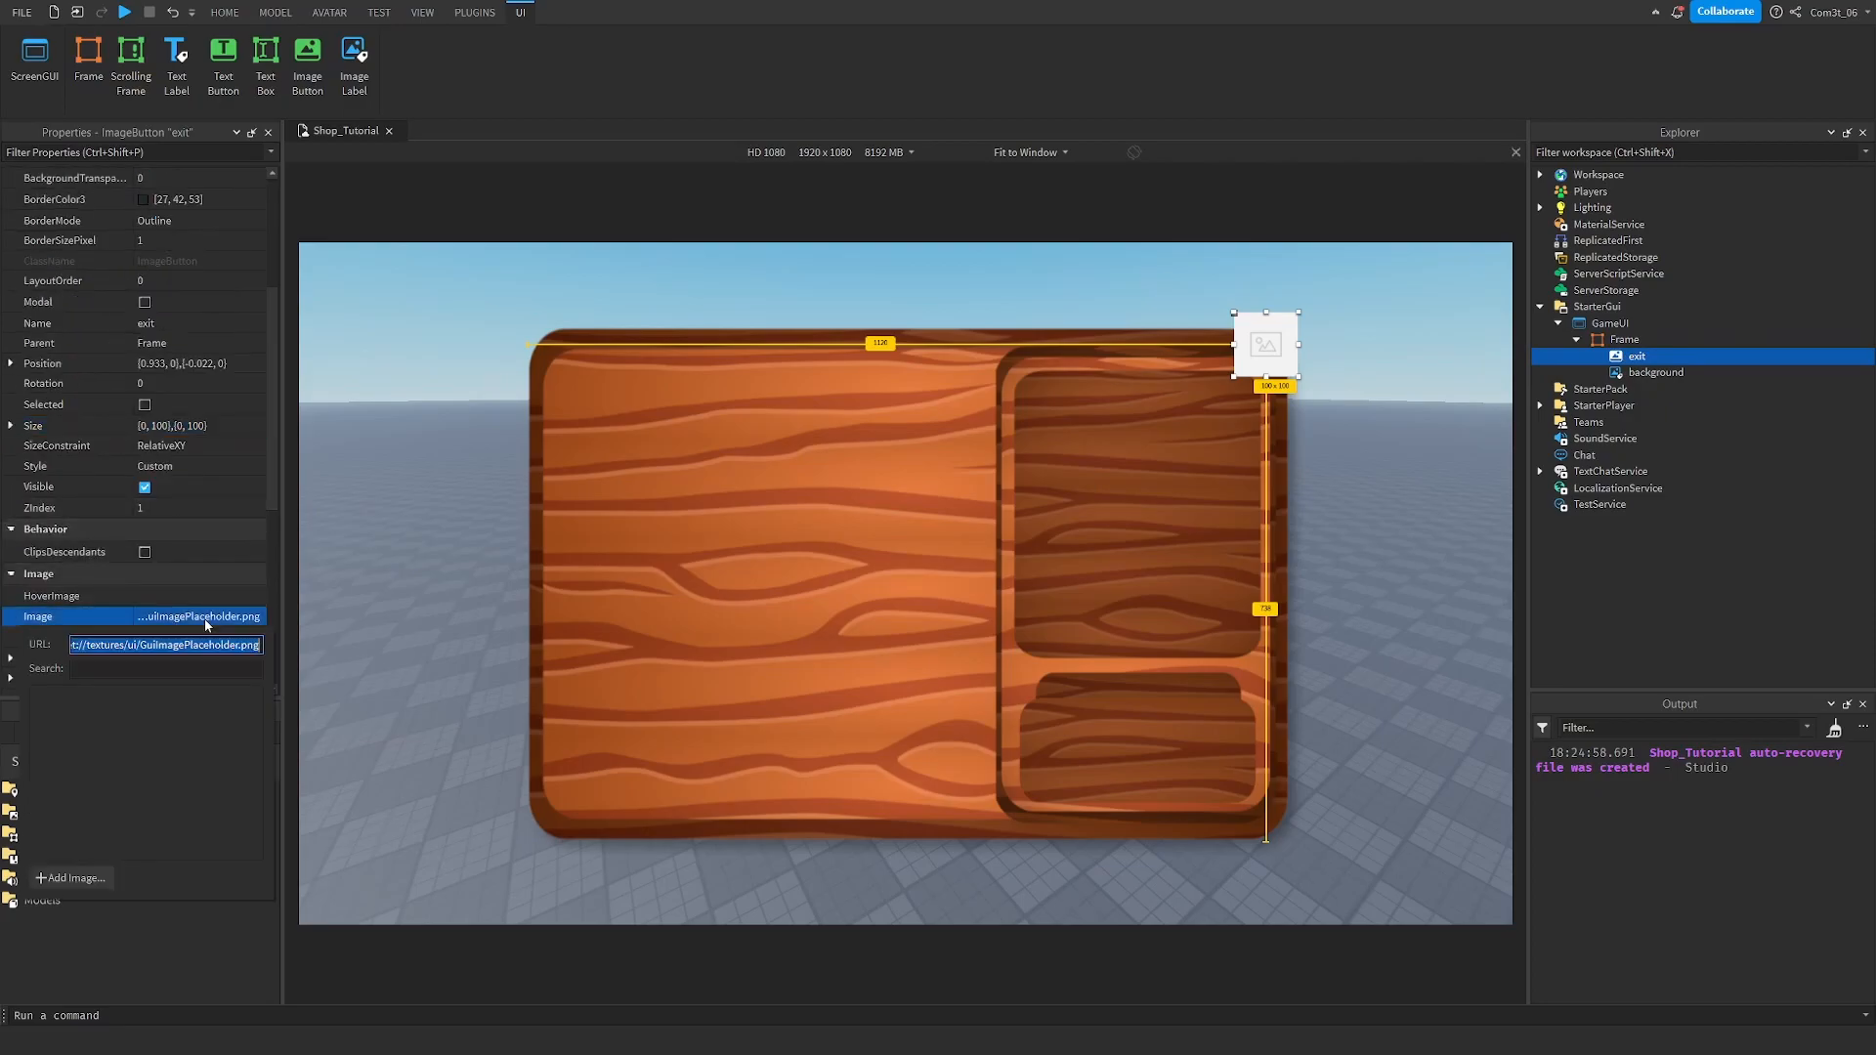
pyautogui.hotkey('ctrl', 'v')
pyautogui.press('Return')
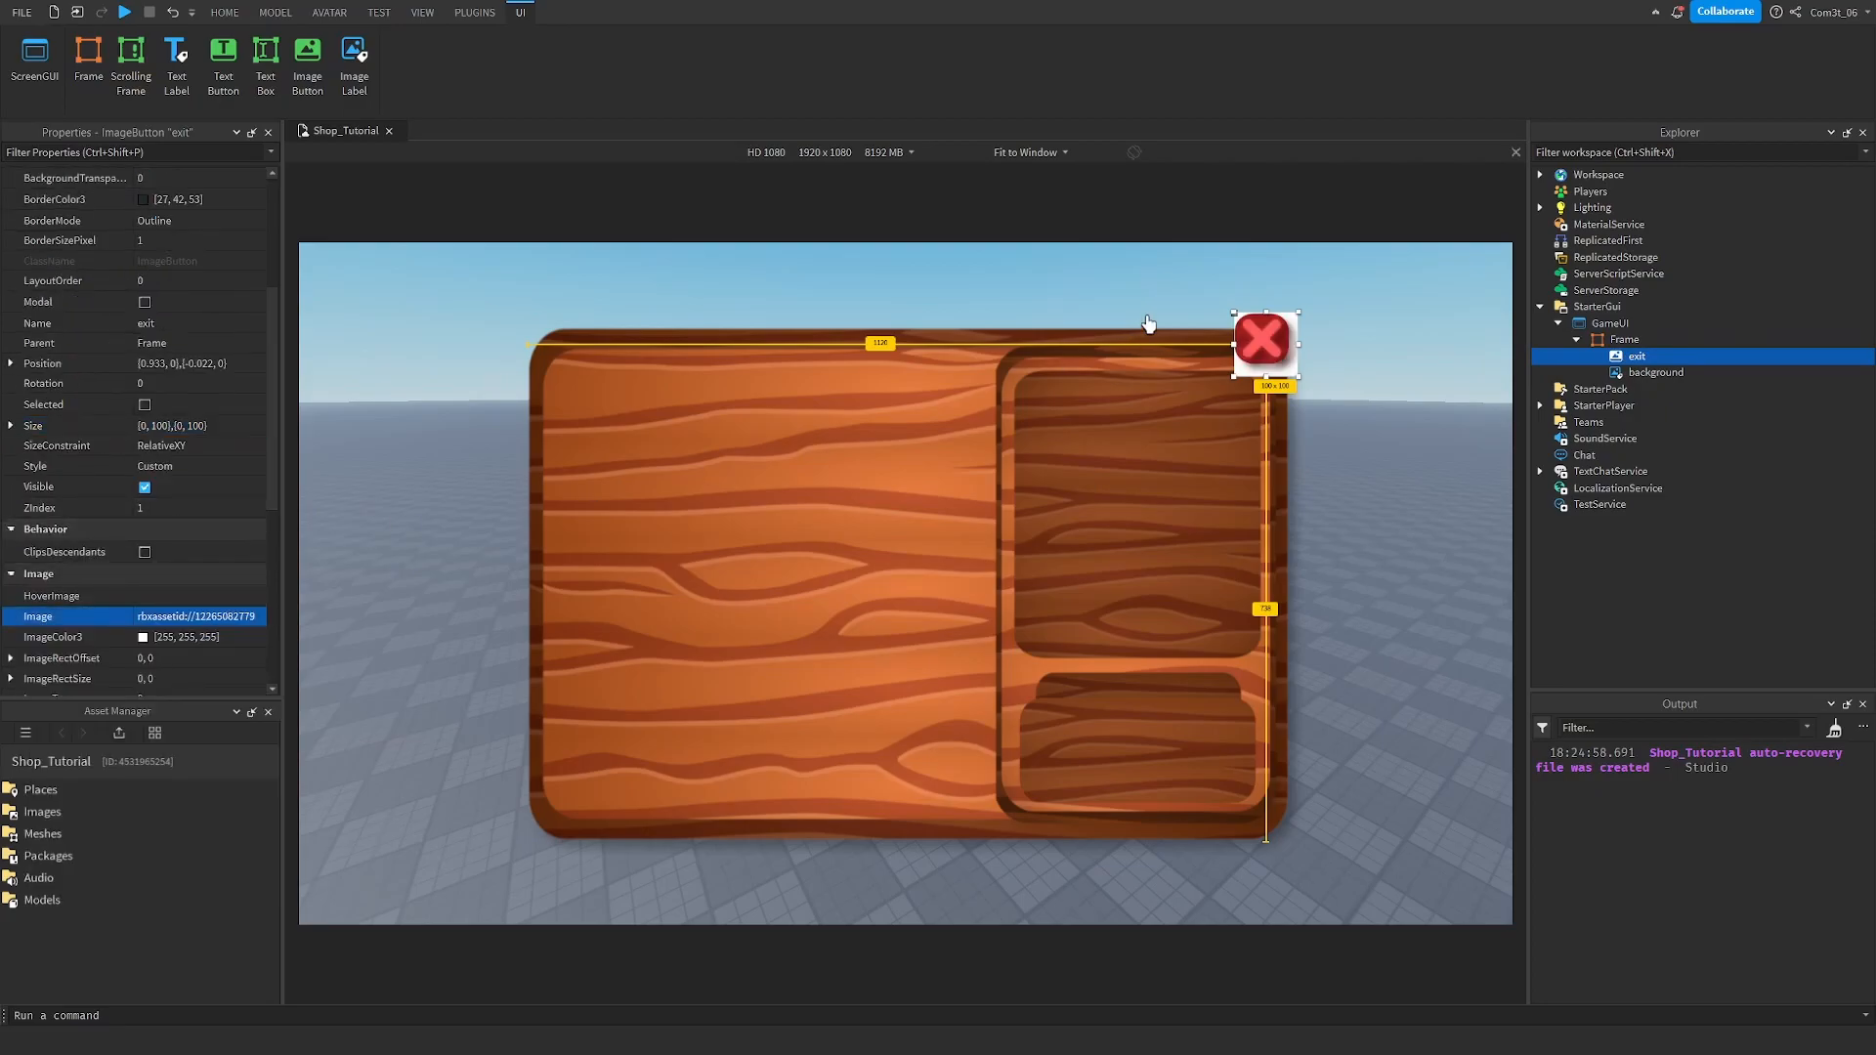
pyautogui.moveTo(1262, 353); pyautogui.dragTo(1268, 357)
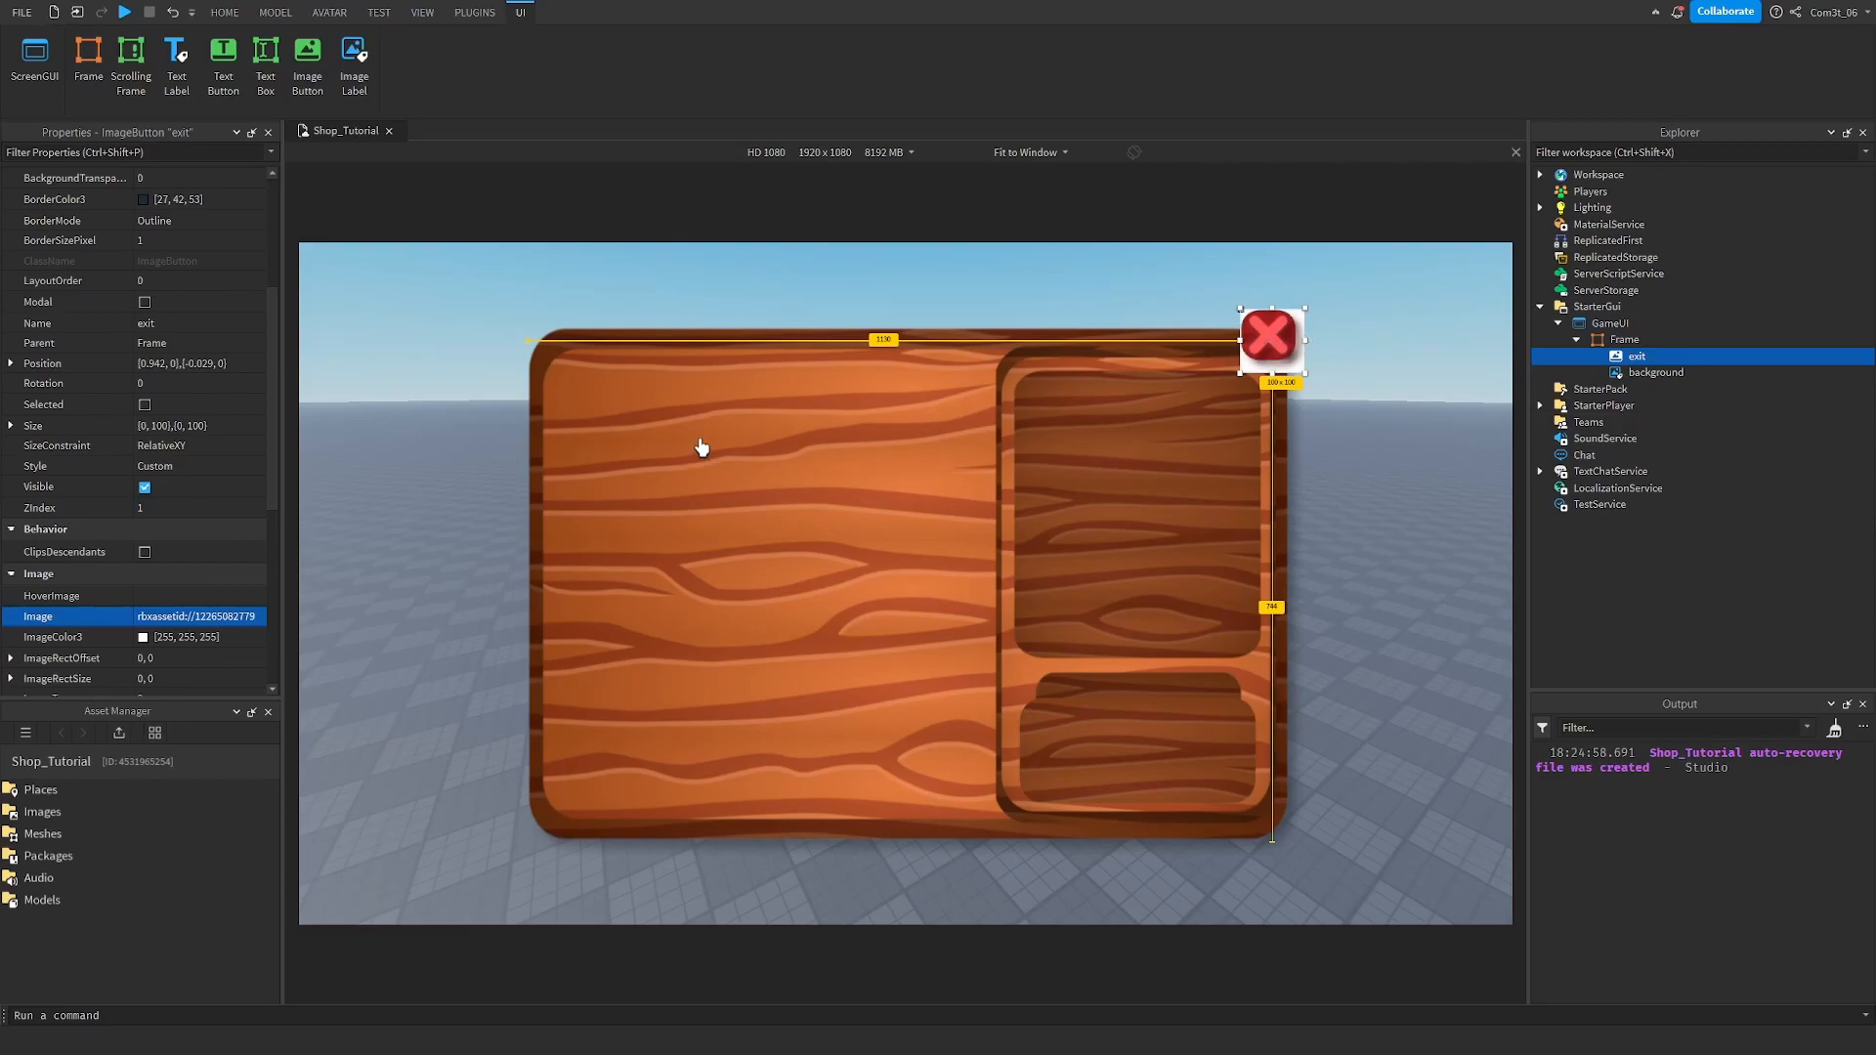
# Set the exit button's BackgroundTransparency to 1.
pyautogui.scroll(4, 176, 430)
pyautogui.click(189, 430)
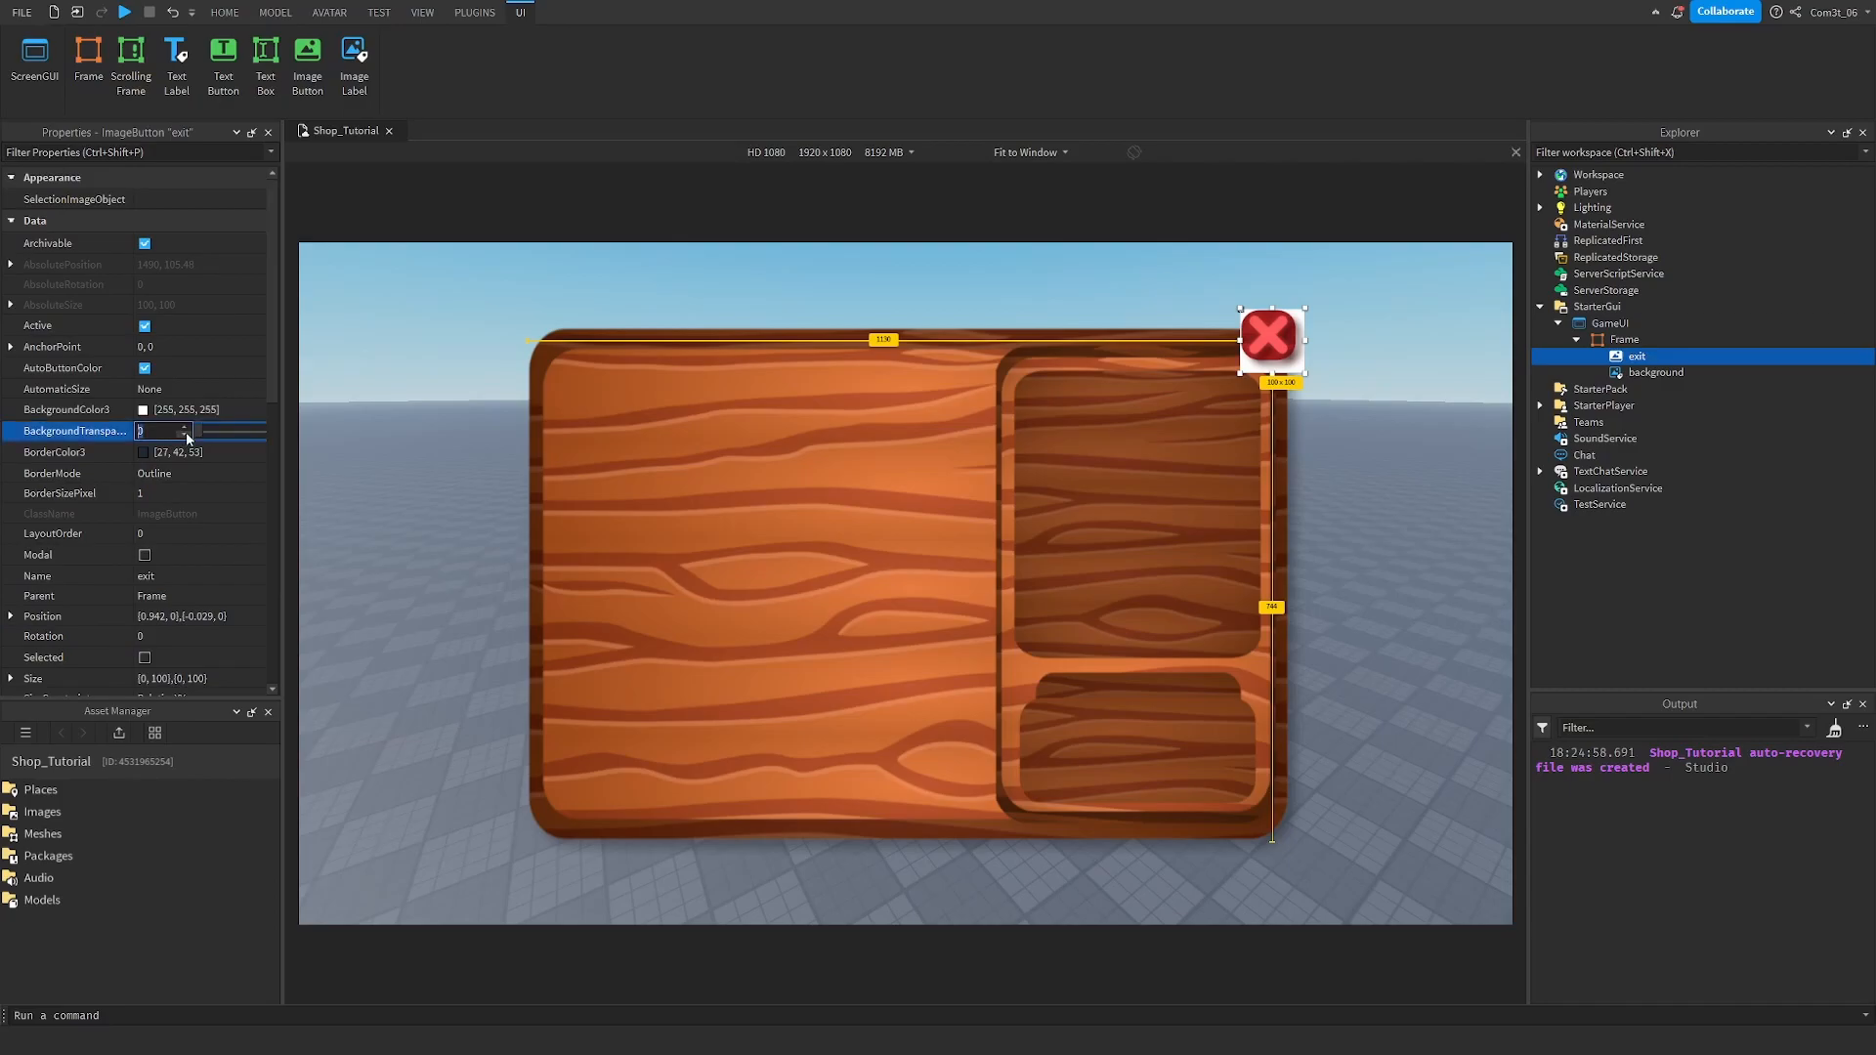
pyautogui.write('1')
pyautogui.press('Return')
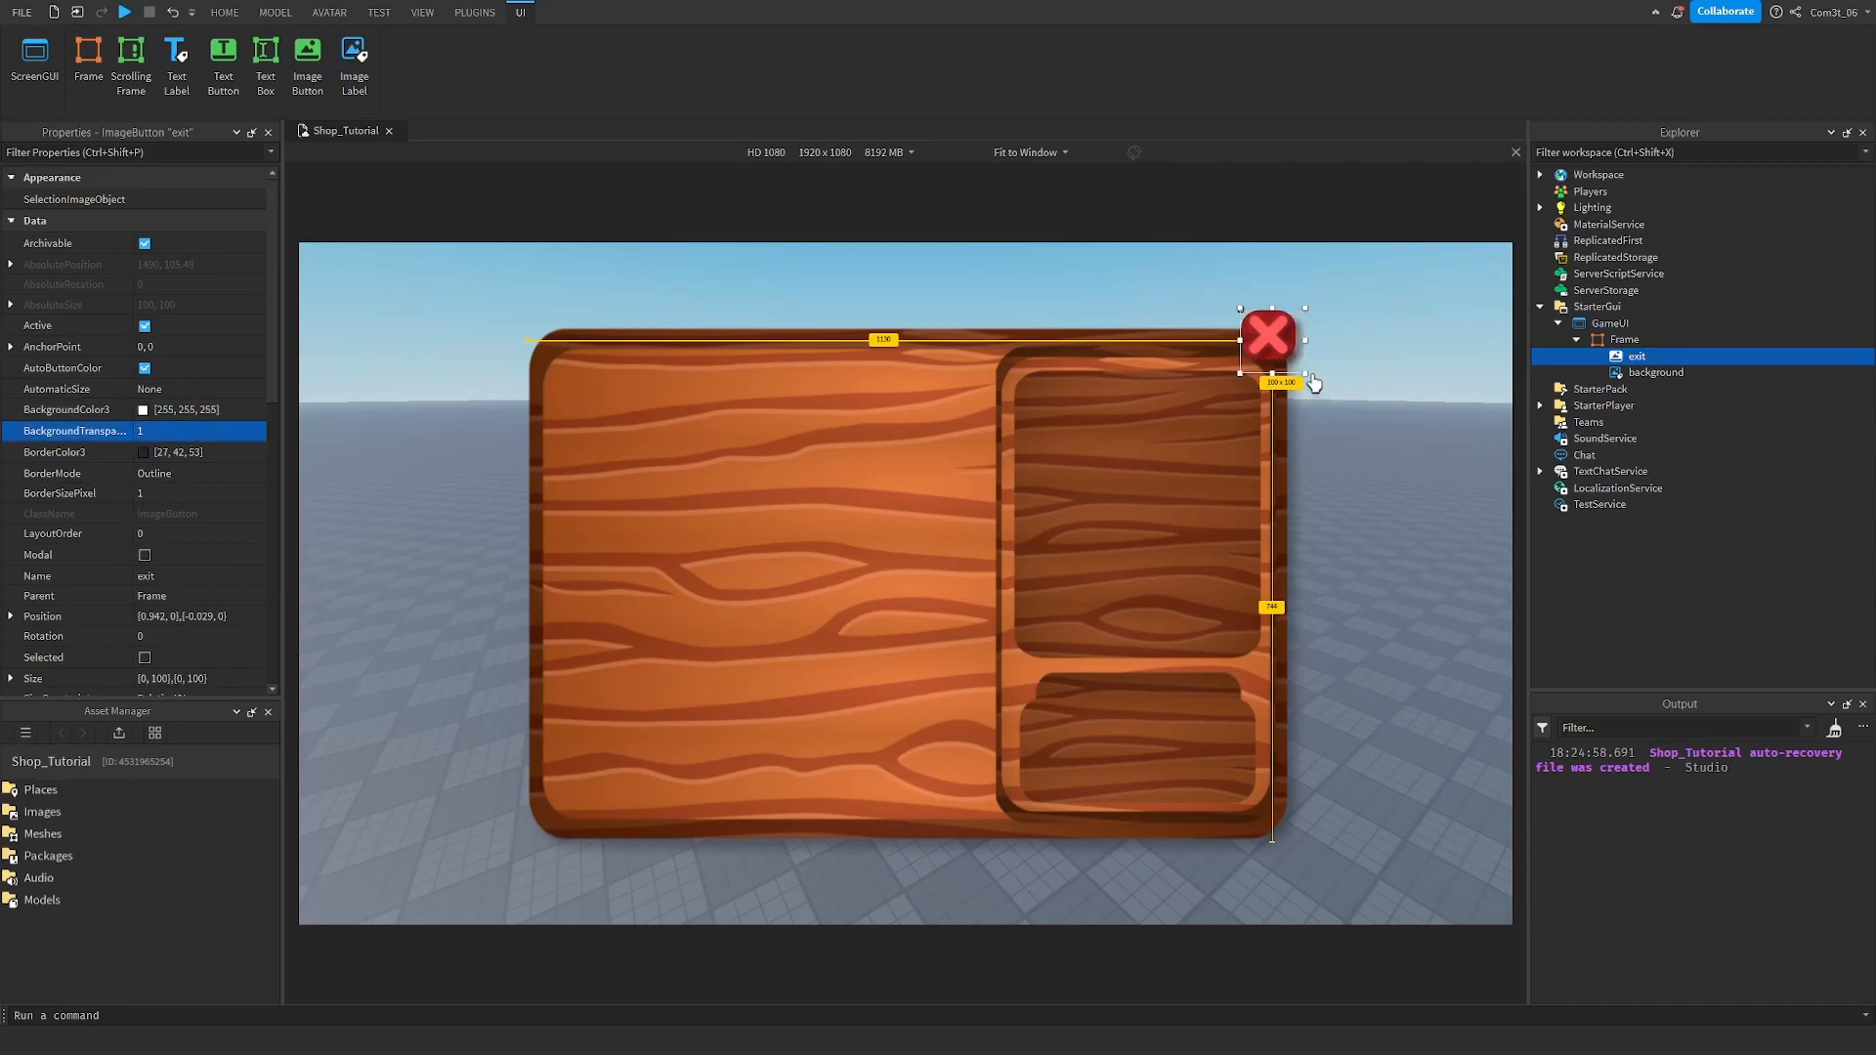
# Set the exit button's Size to {0.1, 0},{0.165, 0}.
pyautogui.scroll(-1, 195, 586)
pyautogui.click(201, 616)
pyautogui.write('0.1,0,0.165,')
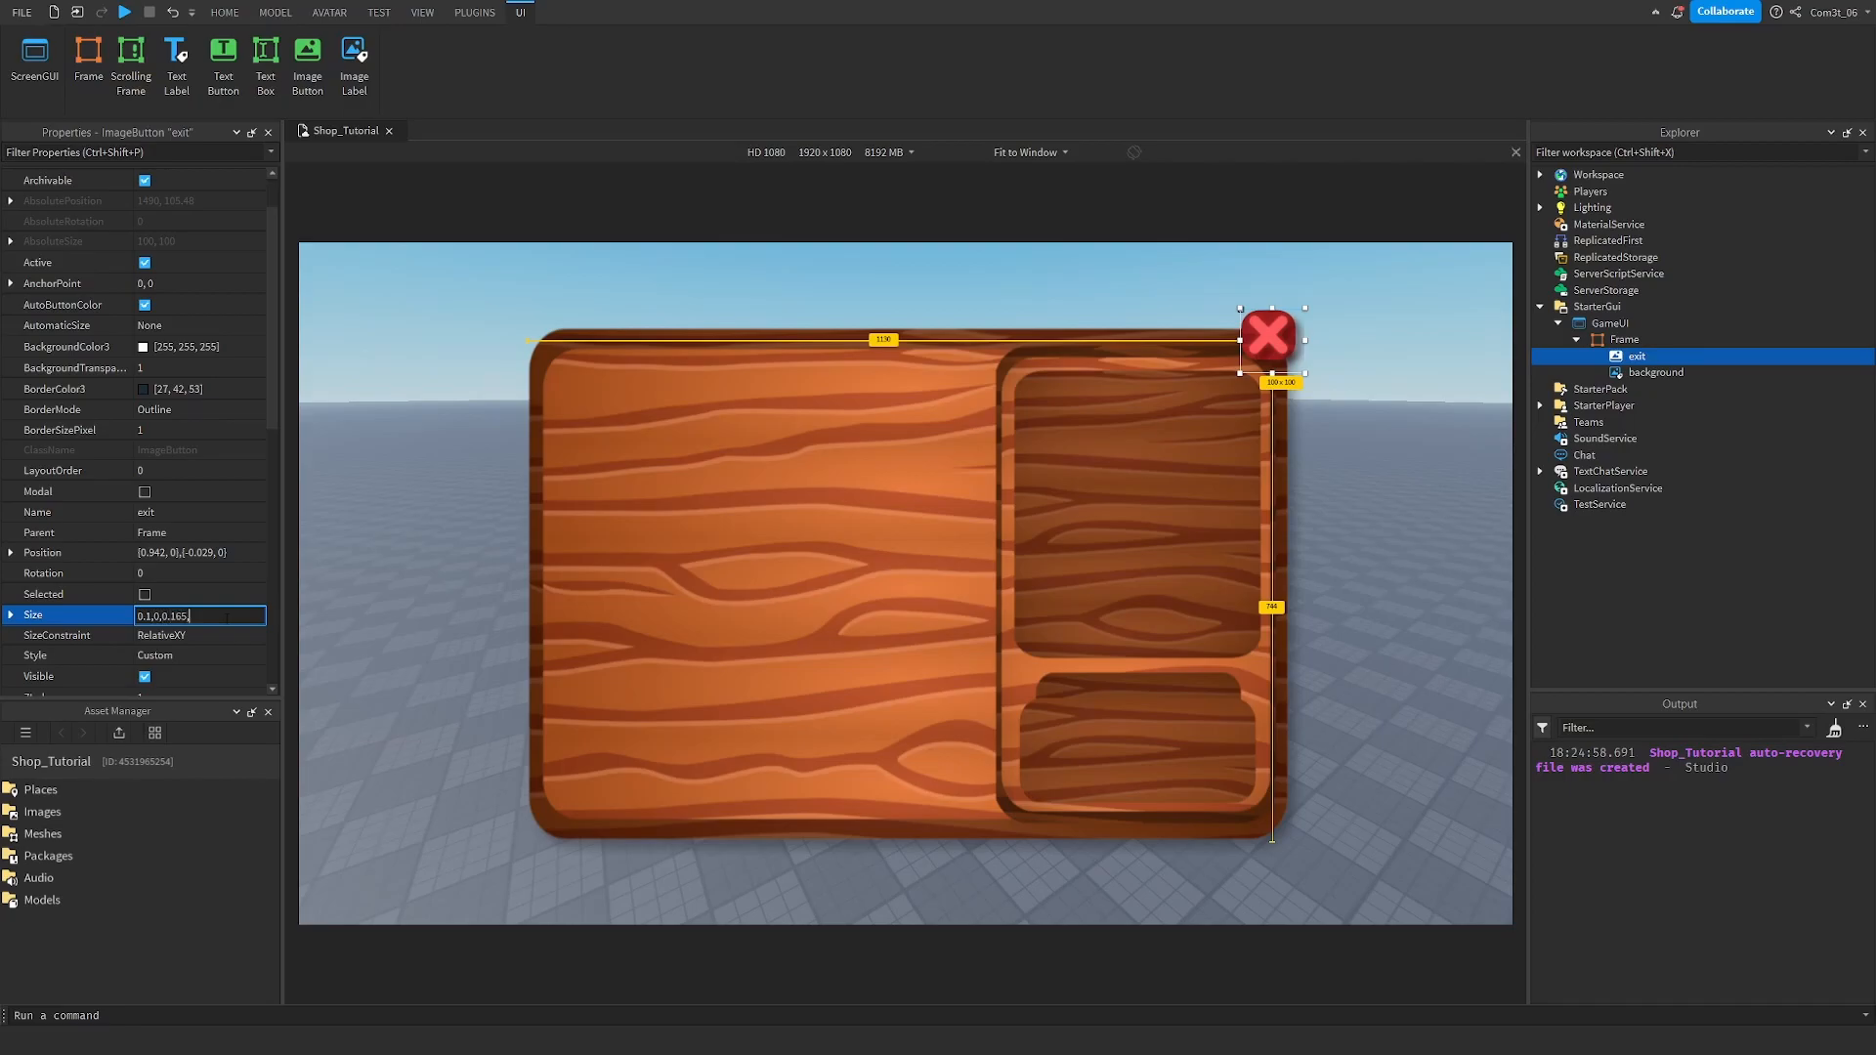
pyautogui.write('0')
pyautogui.press('Return')
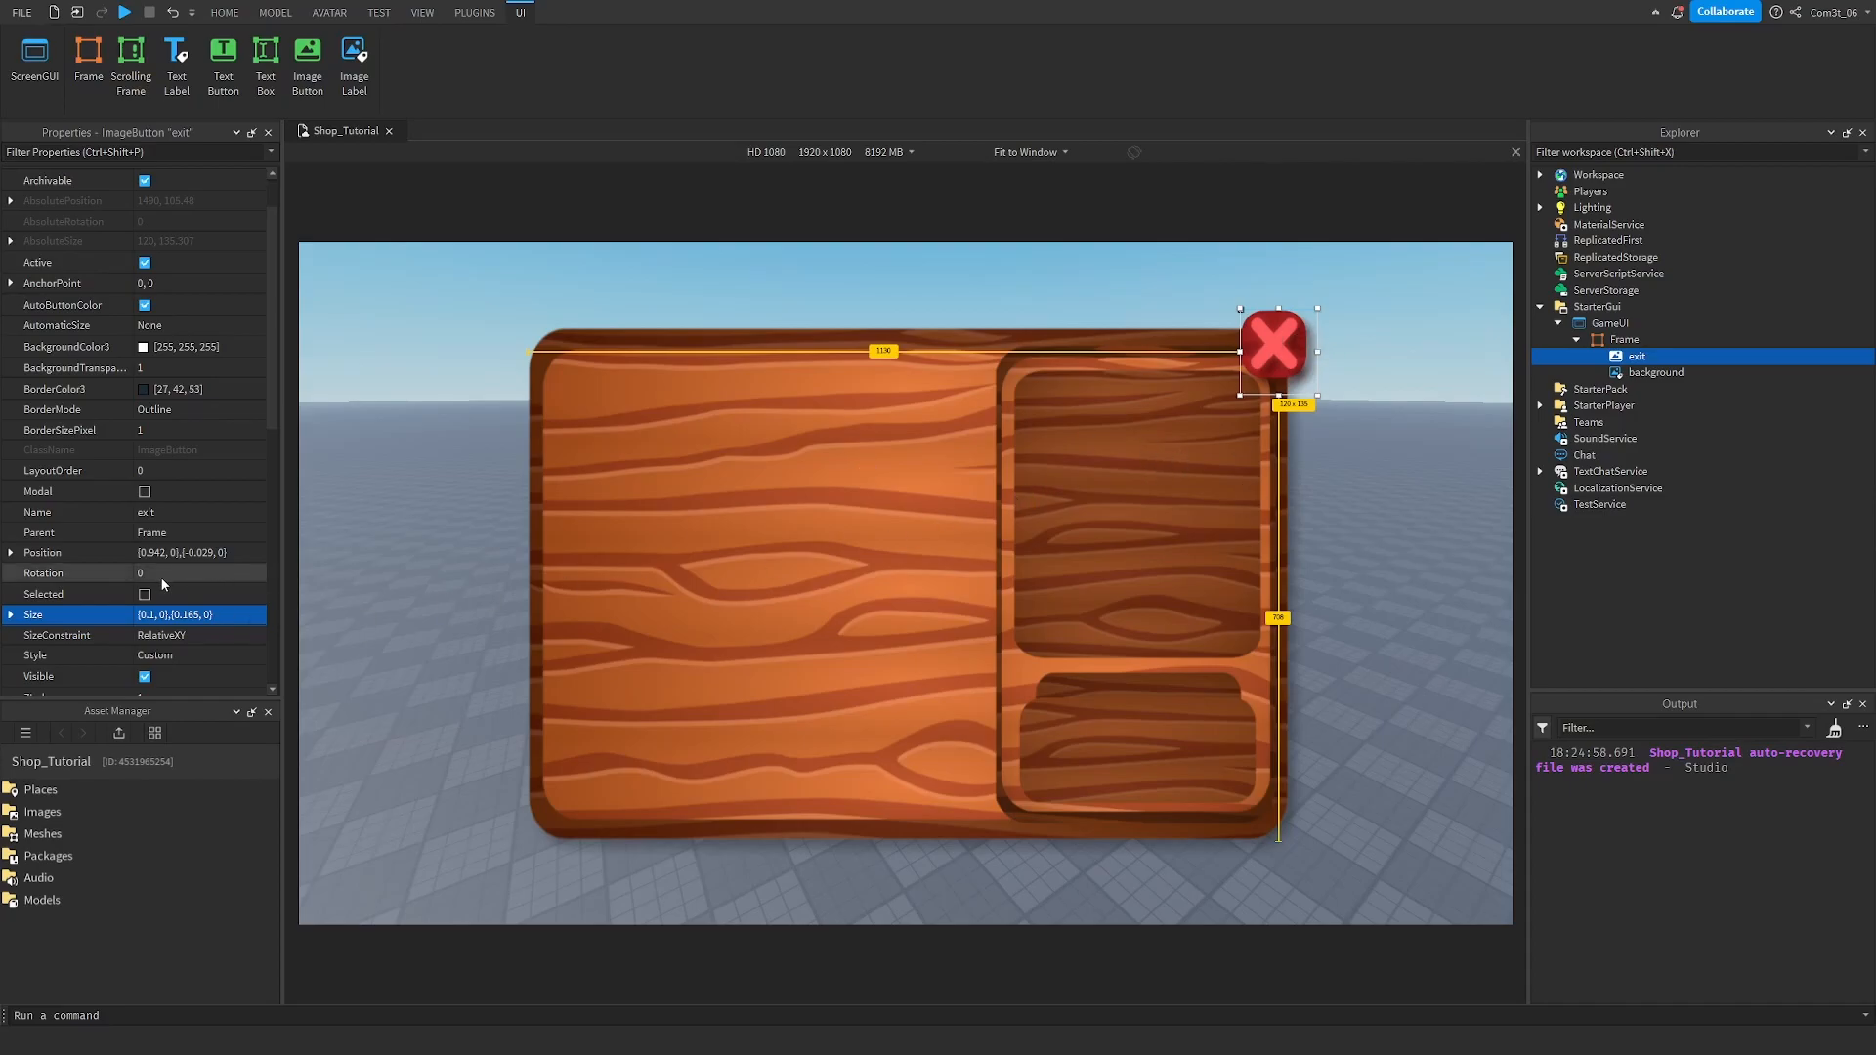
# Examine the Scale and Offset components of the exit button's X and Y Size.
pyautogui.click(149, 616)
pyautogui.click(195, 617)
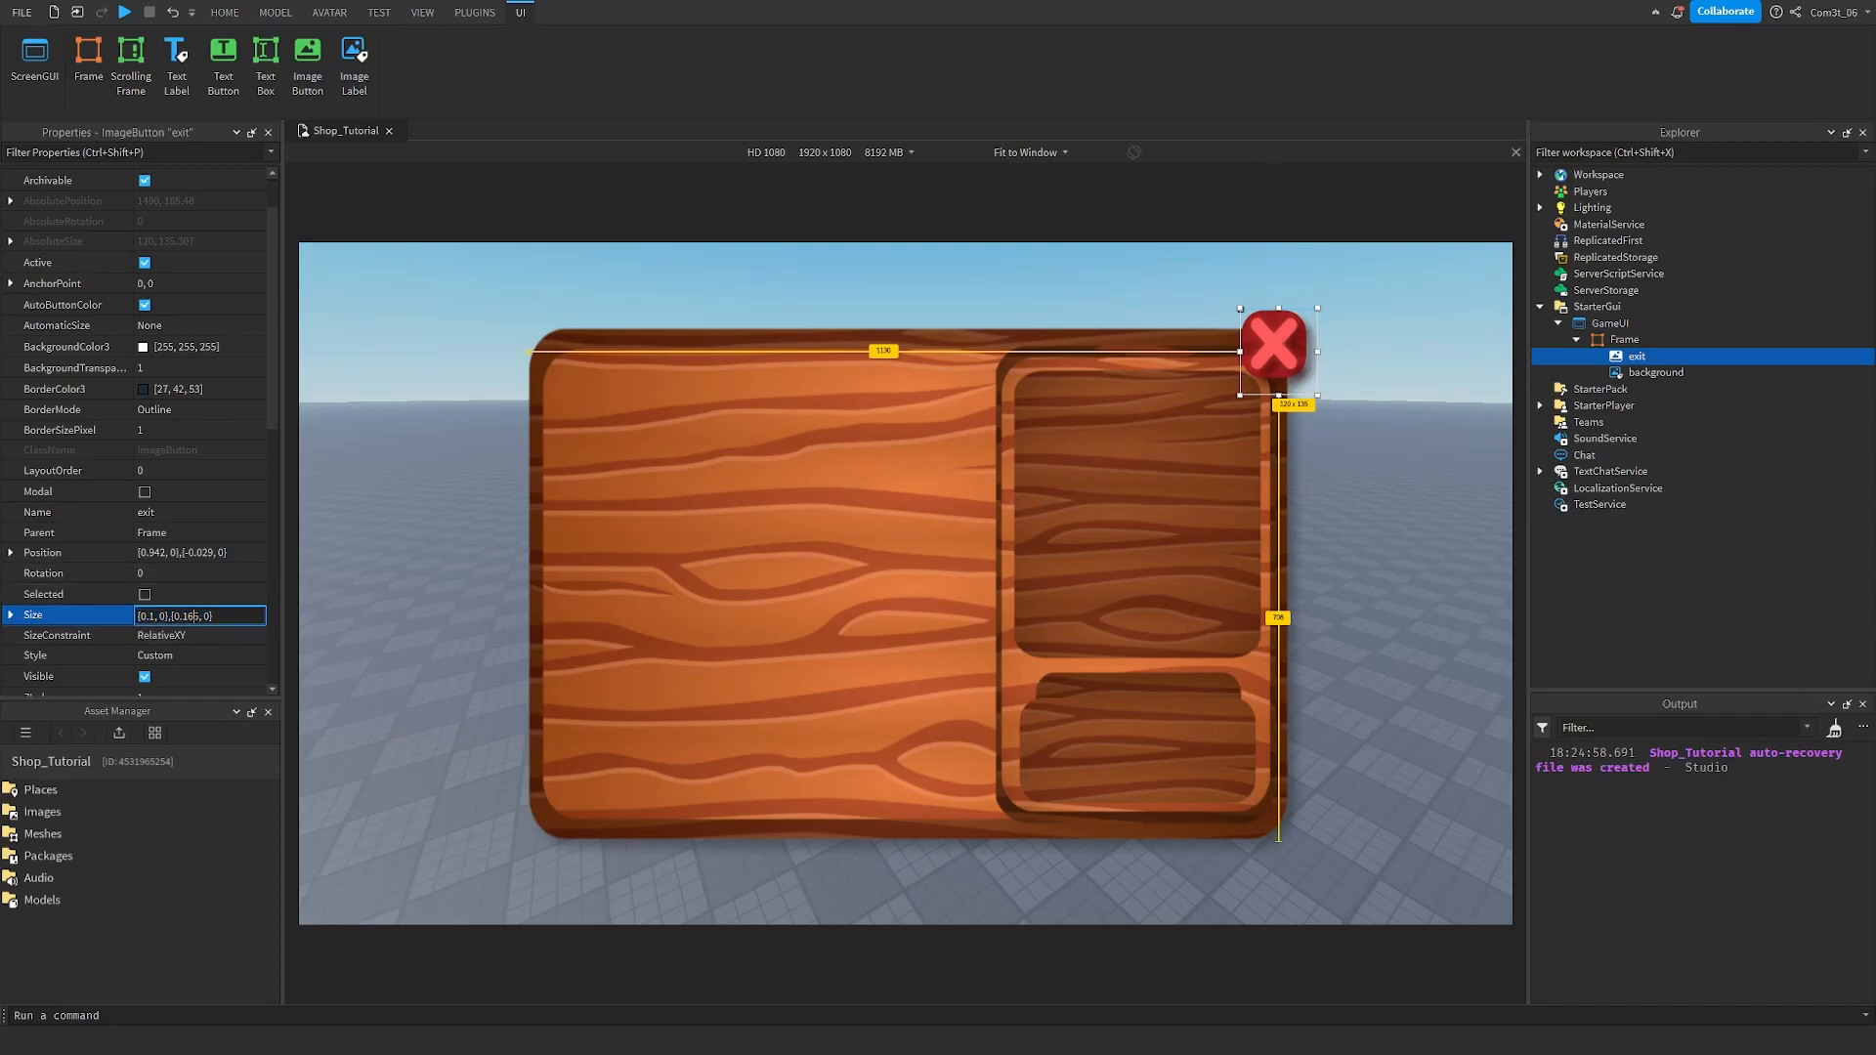
pyautogui.click(9, 615)
pyautogui.scroll(-1, 132, 613)
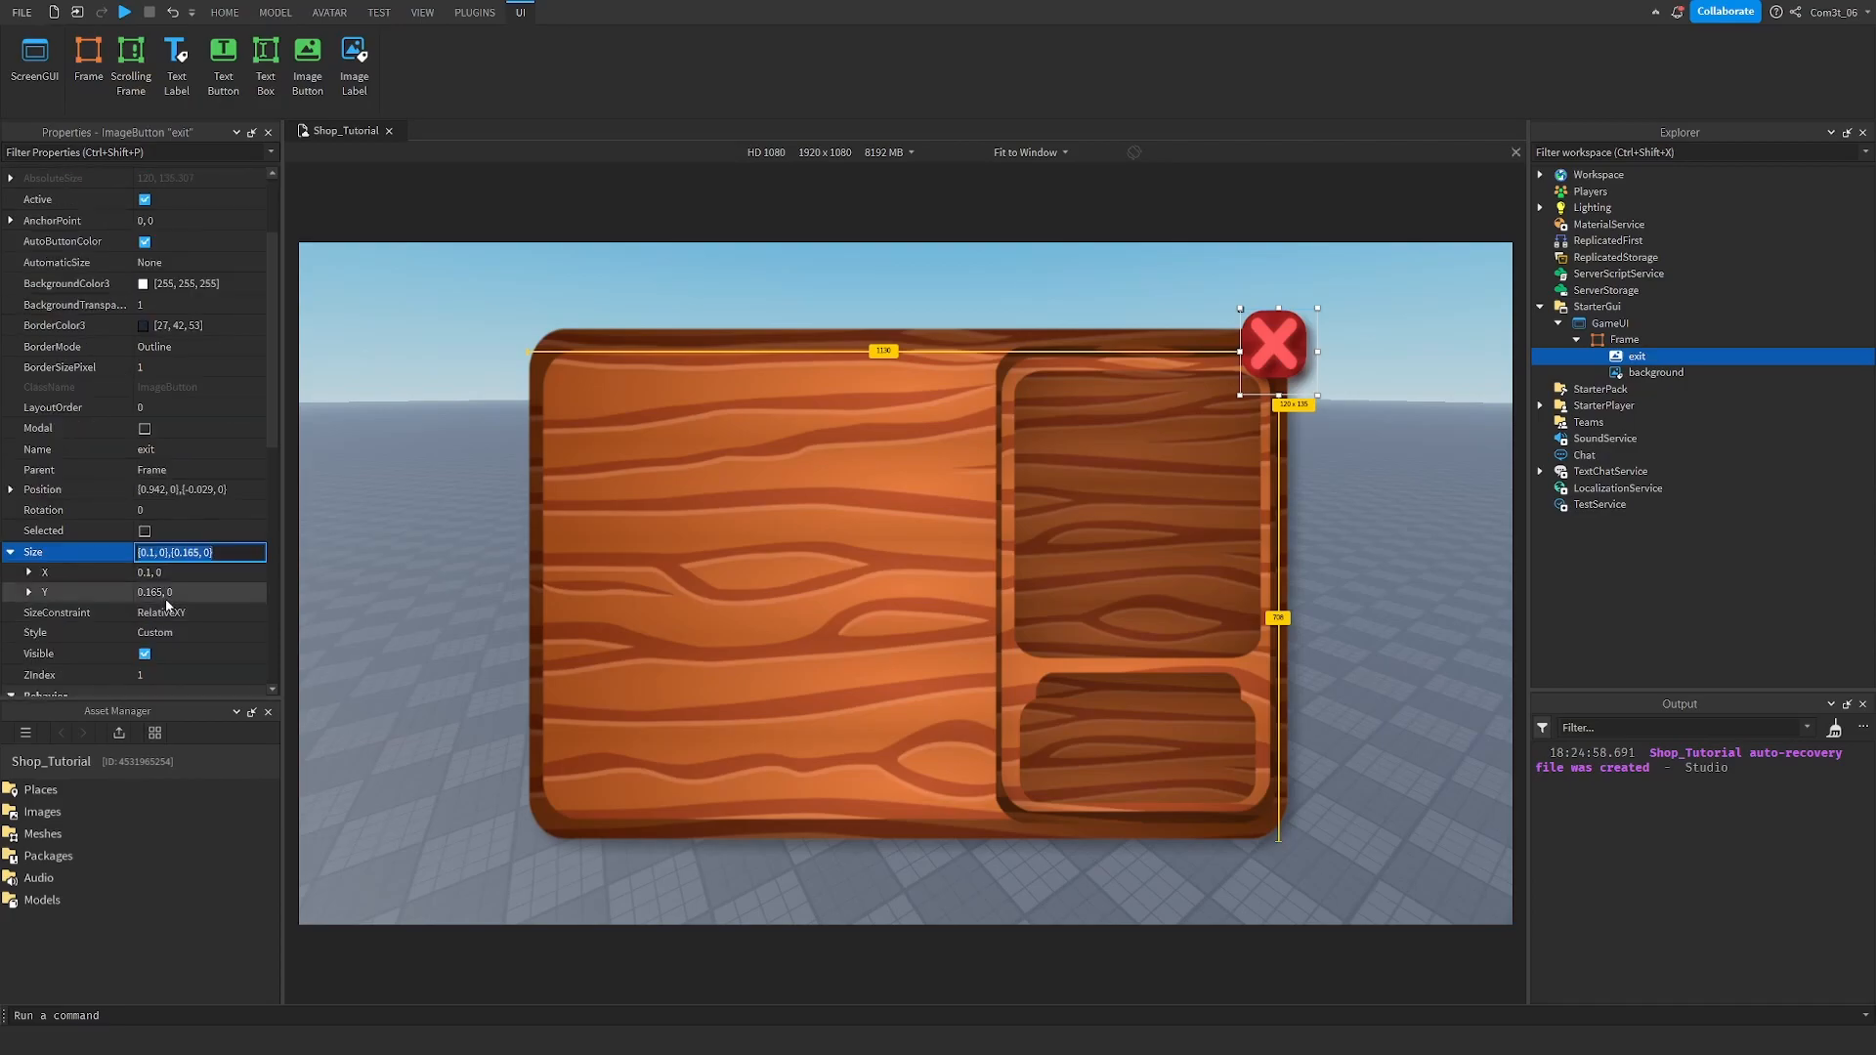
pyautogui.click(28, 593)
pyautogui.click(27, 572)
pyautogui.click(156, 593)
pyautogui.scroll(-3, 184, 505)
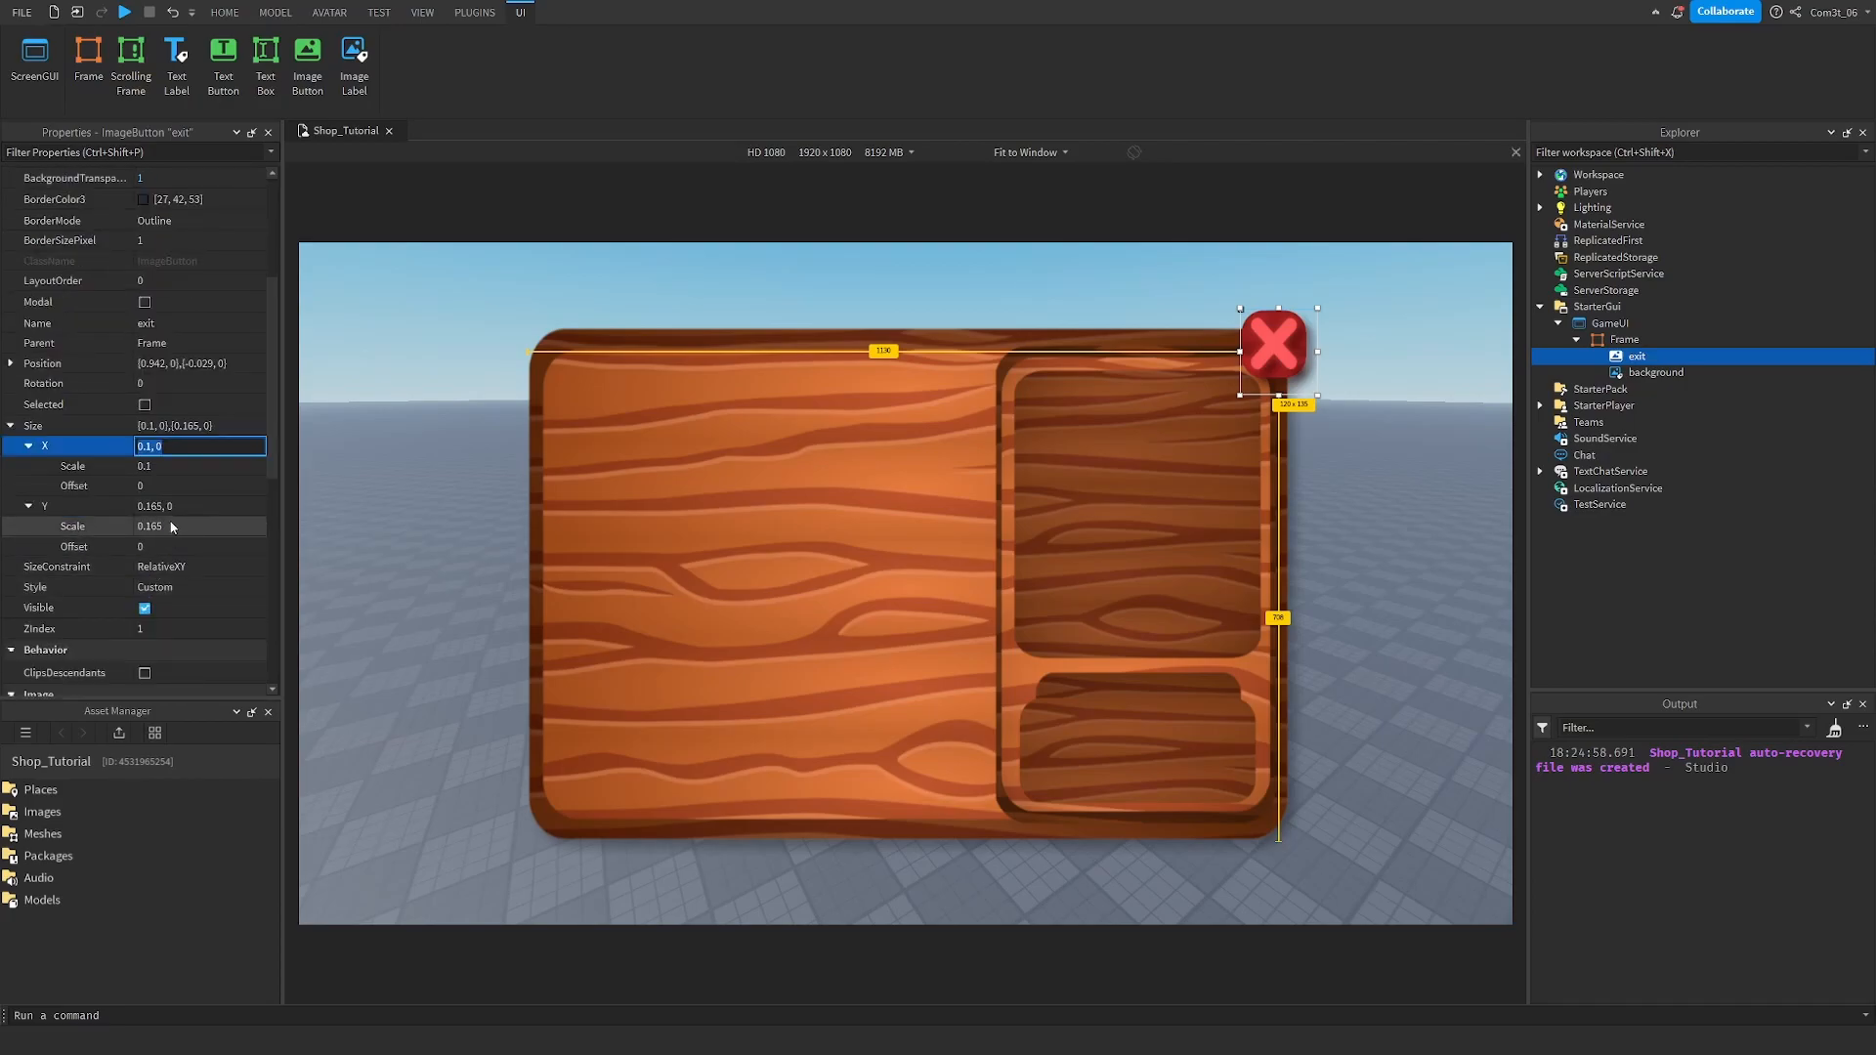
pyautogui.click(172, 526)
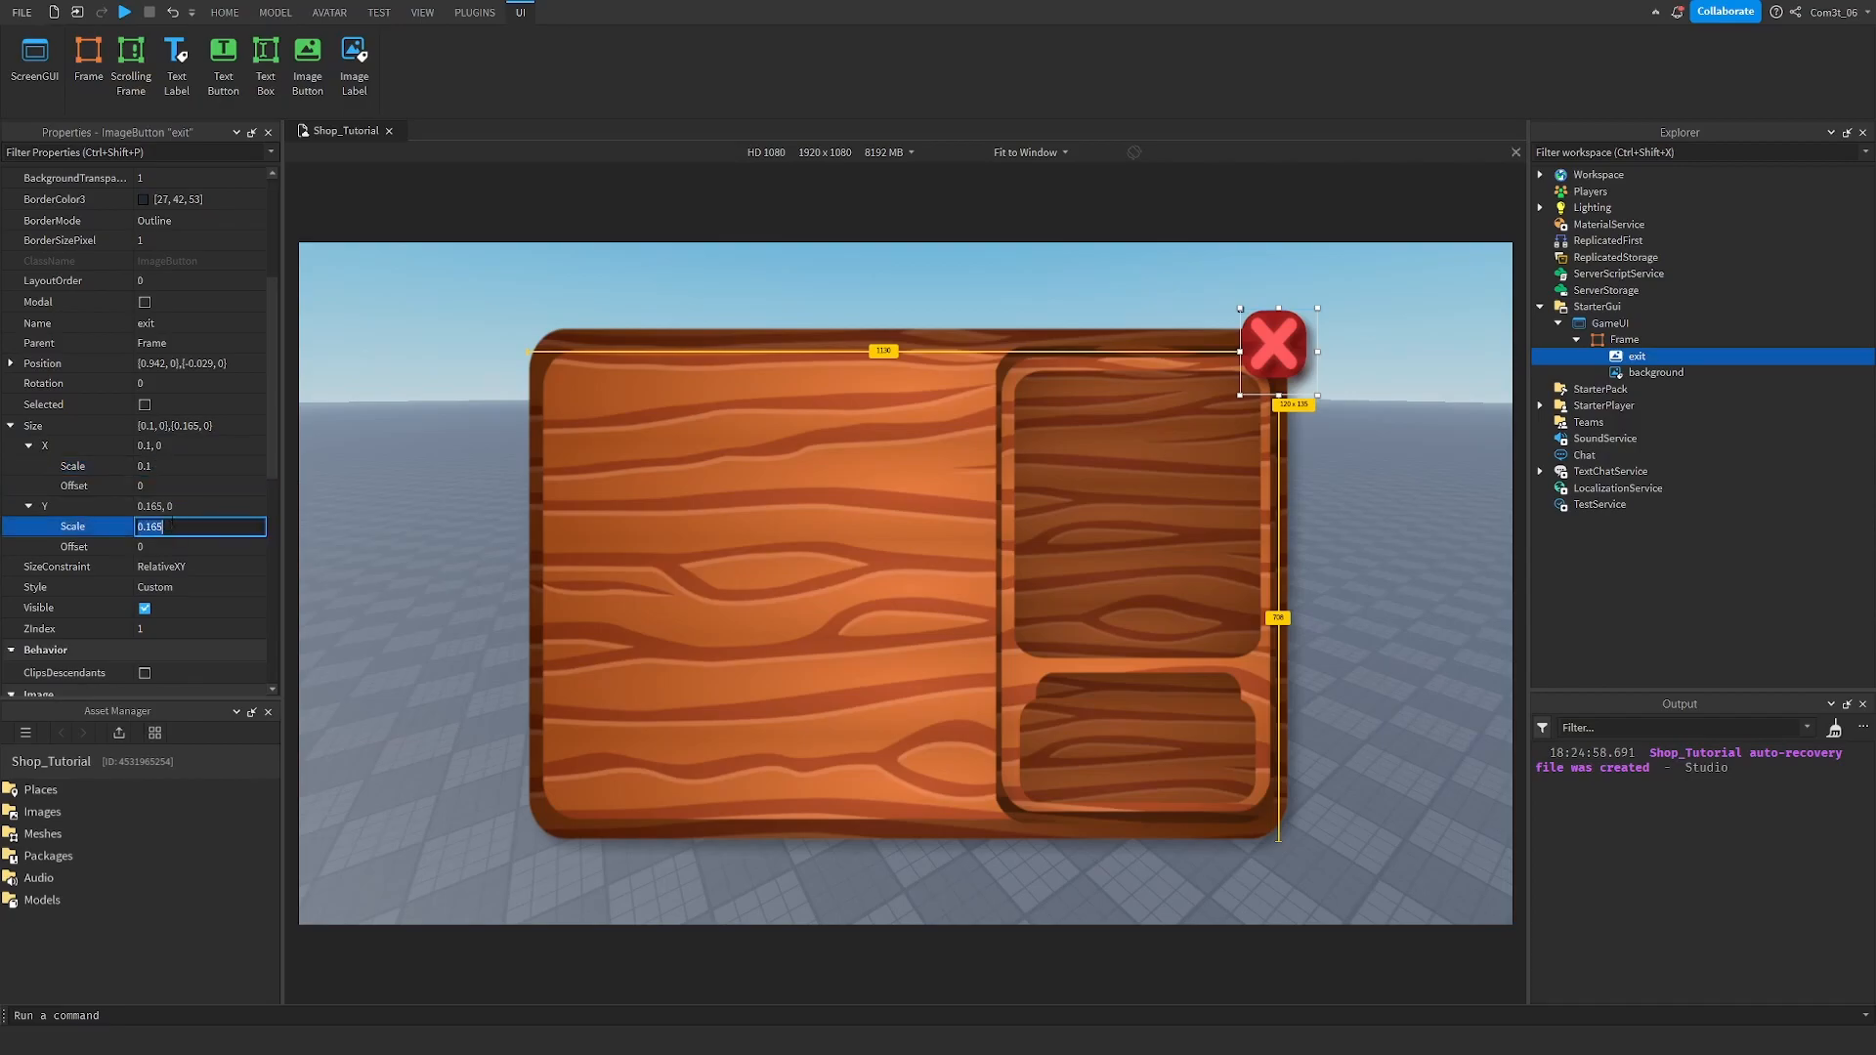
pyautogui.click(164, 468)
pyautogui.click(167, 487)
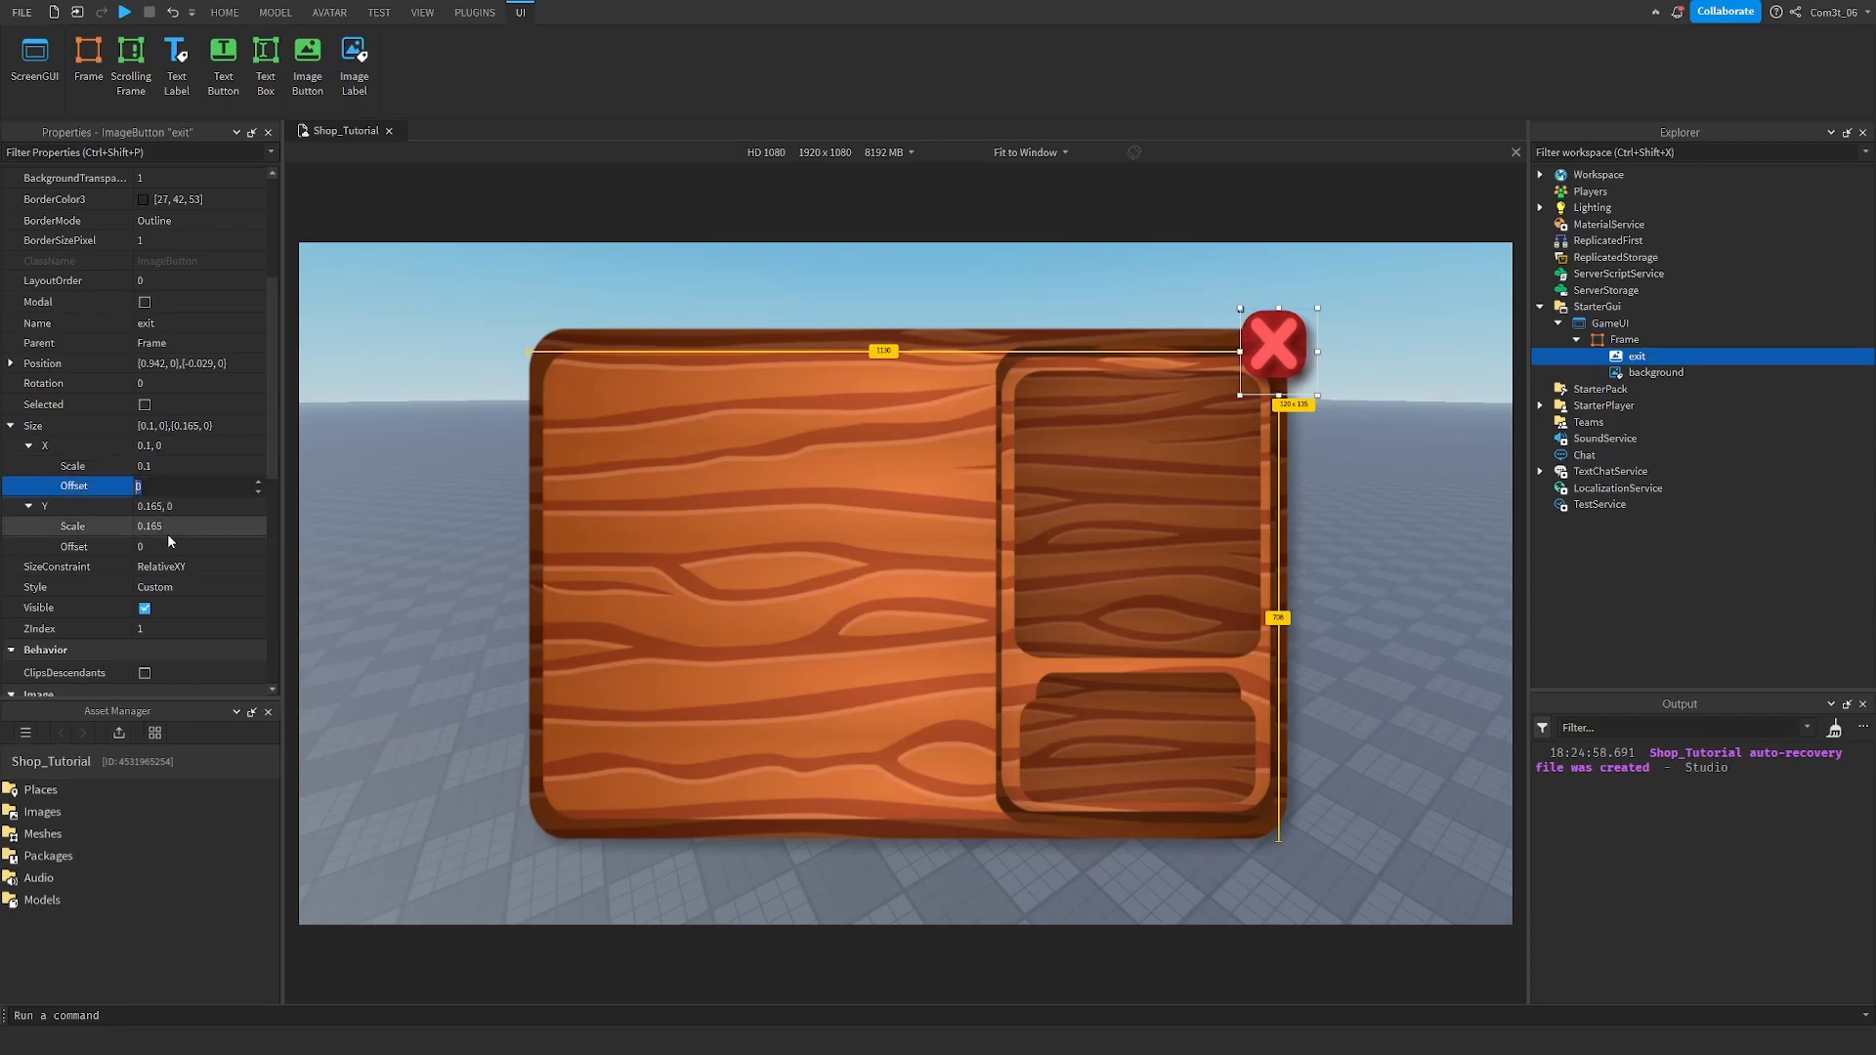
pyautogui.click(166, 546)
pyautogui.click(181, 426)
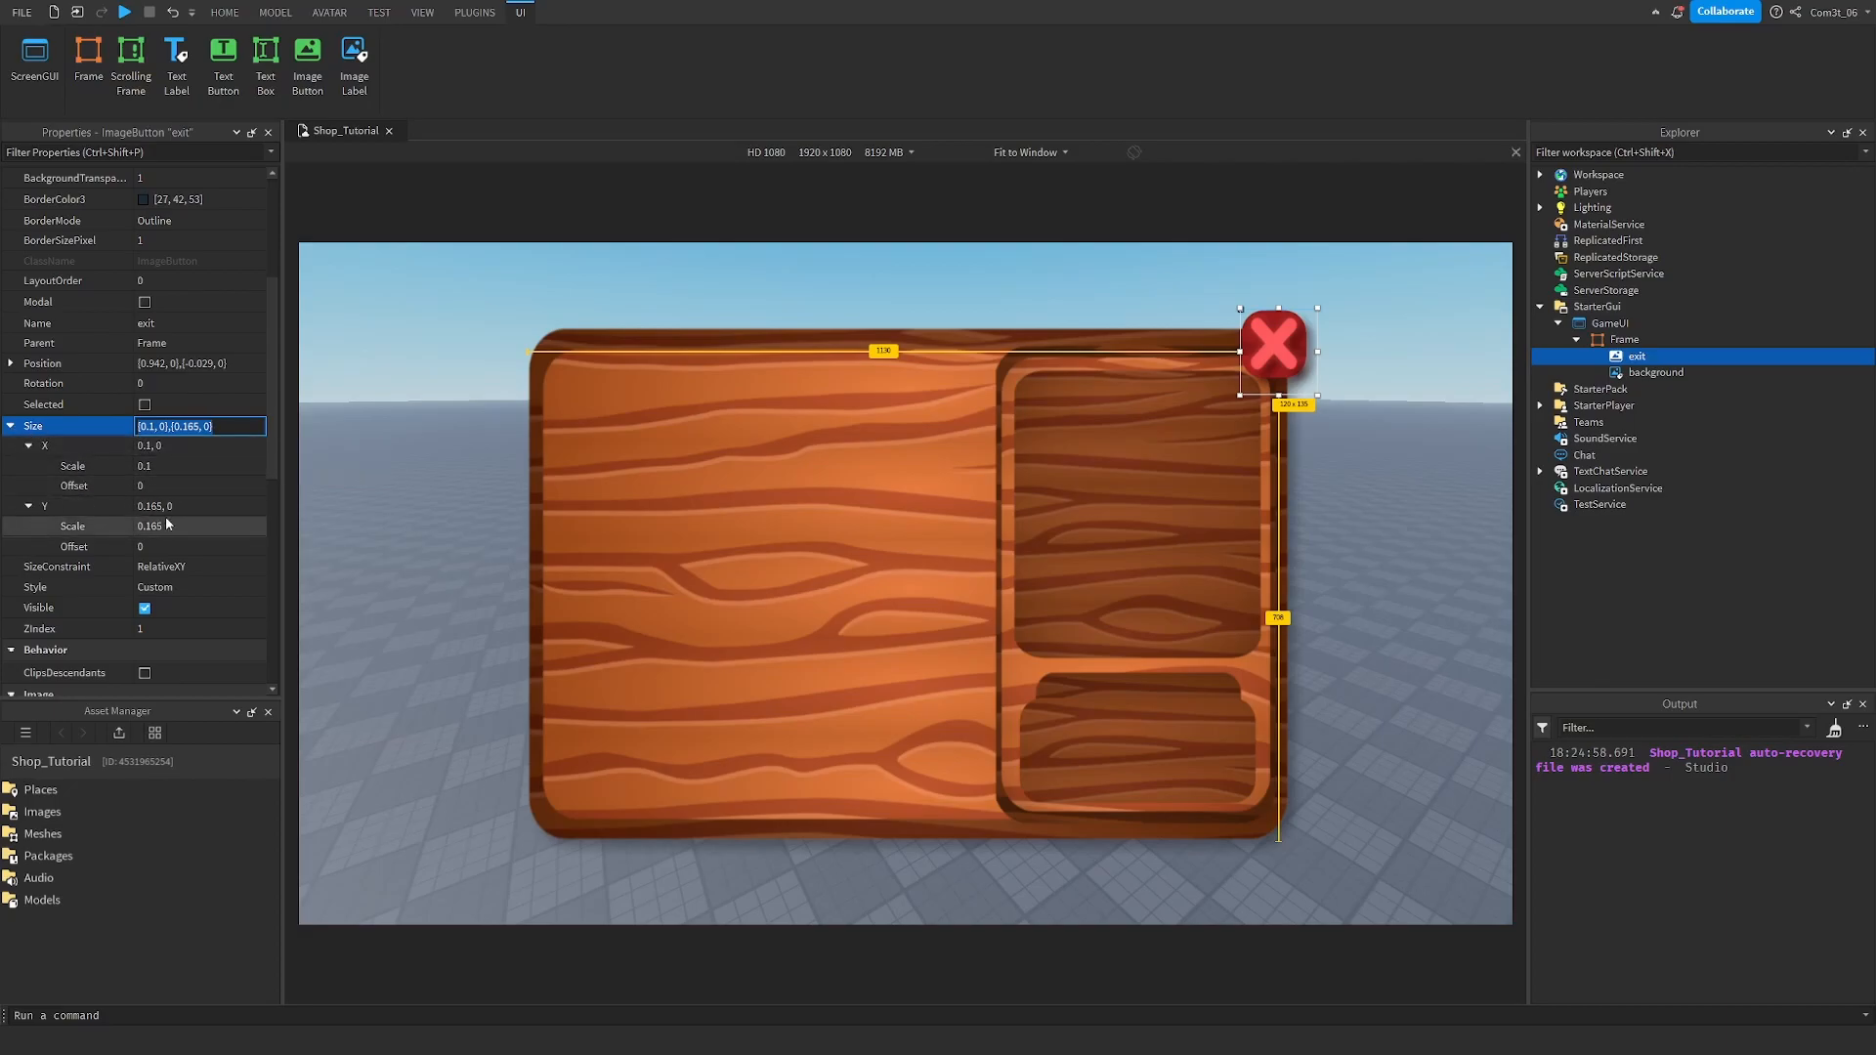
pyautogui.click(10, 426)
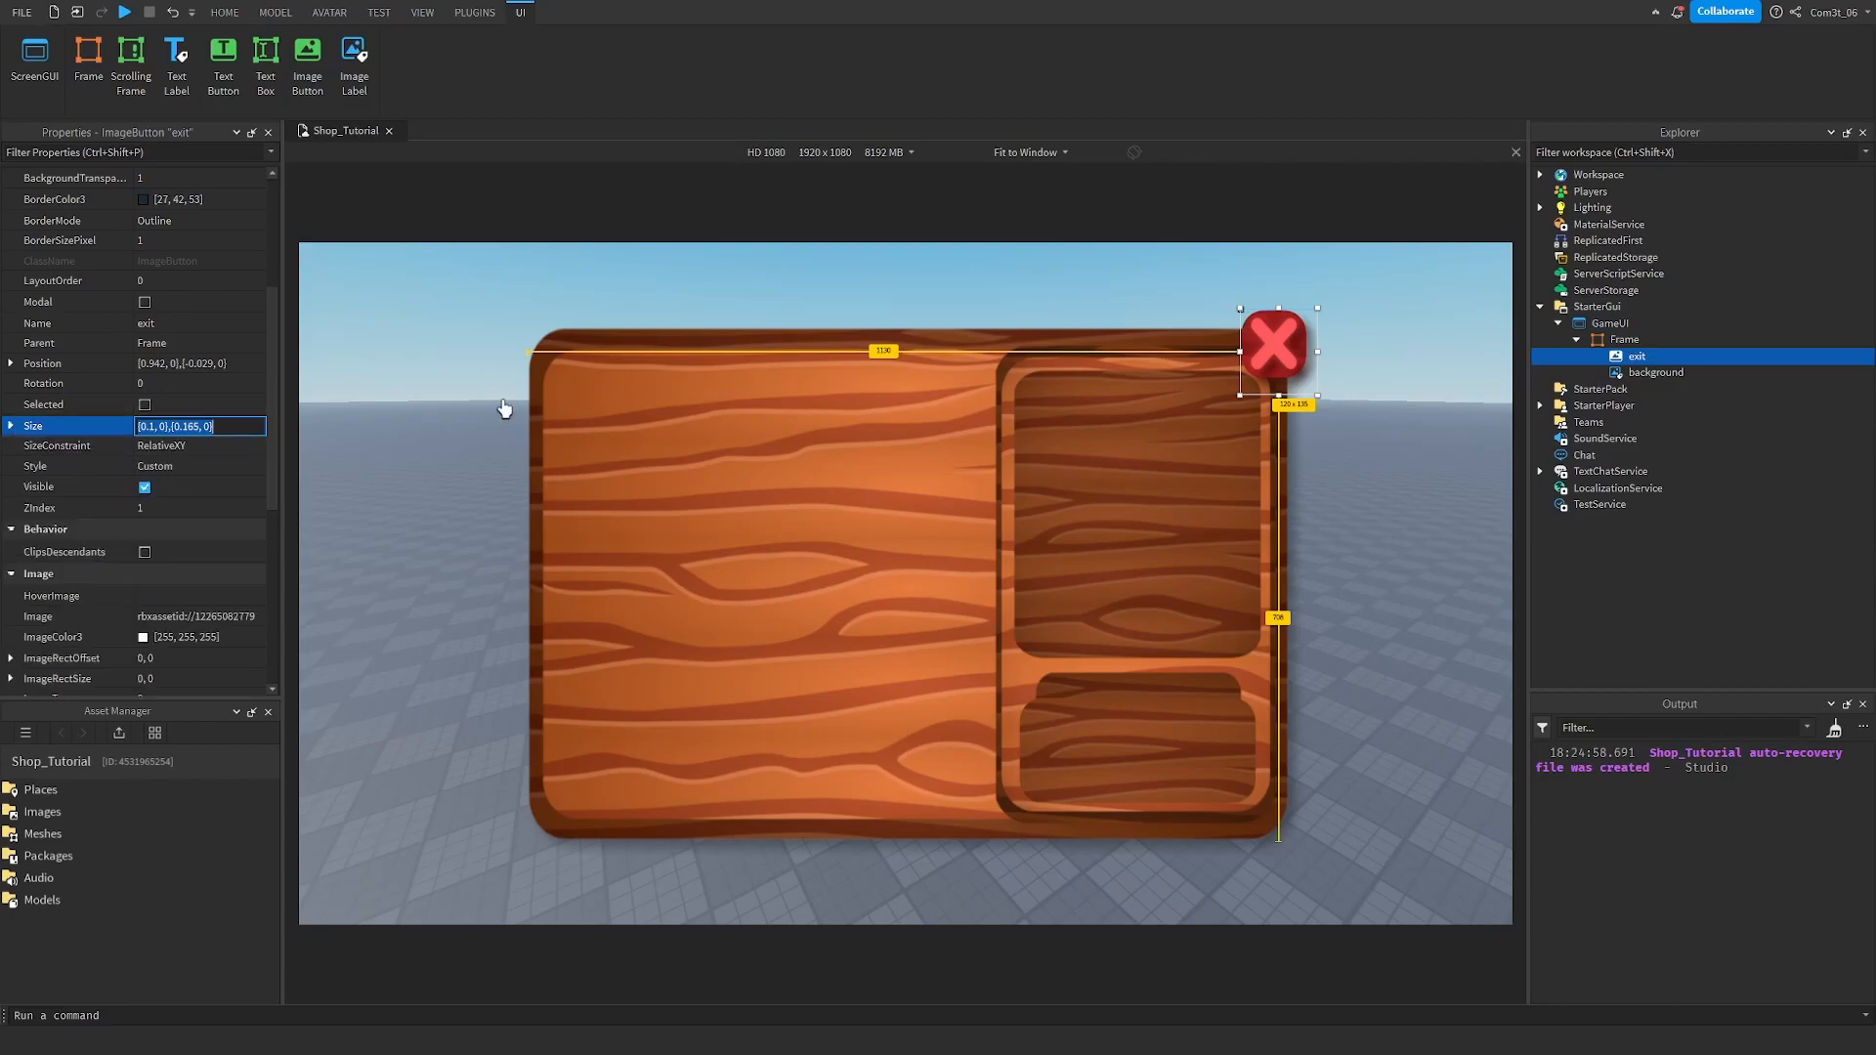
# Rename the frame inside GameUI to shop and clear the selection.
pyautogui.click(756, 305)
pyautogui.moveTo(1423, 549); pyautogui.dragTo(1400, 541, button='right')
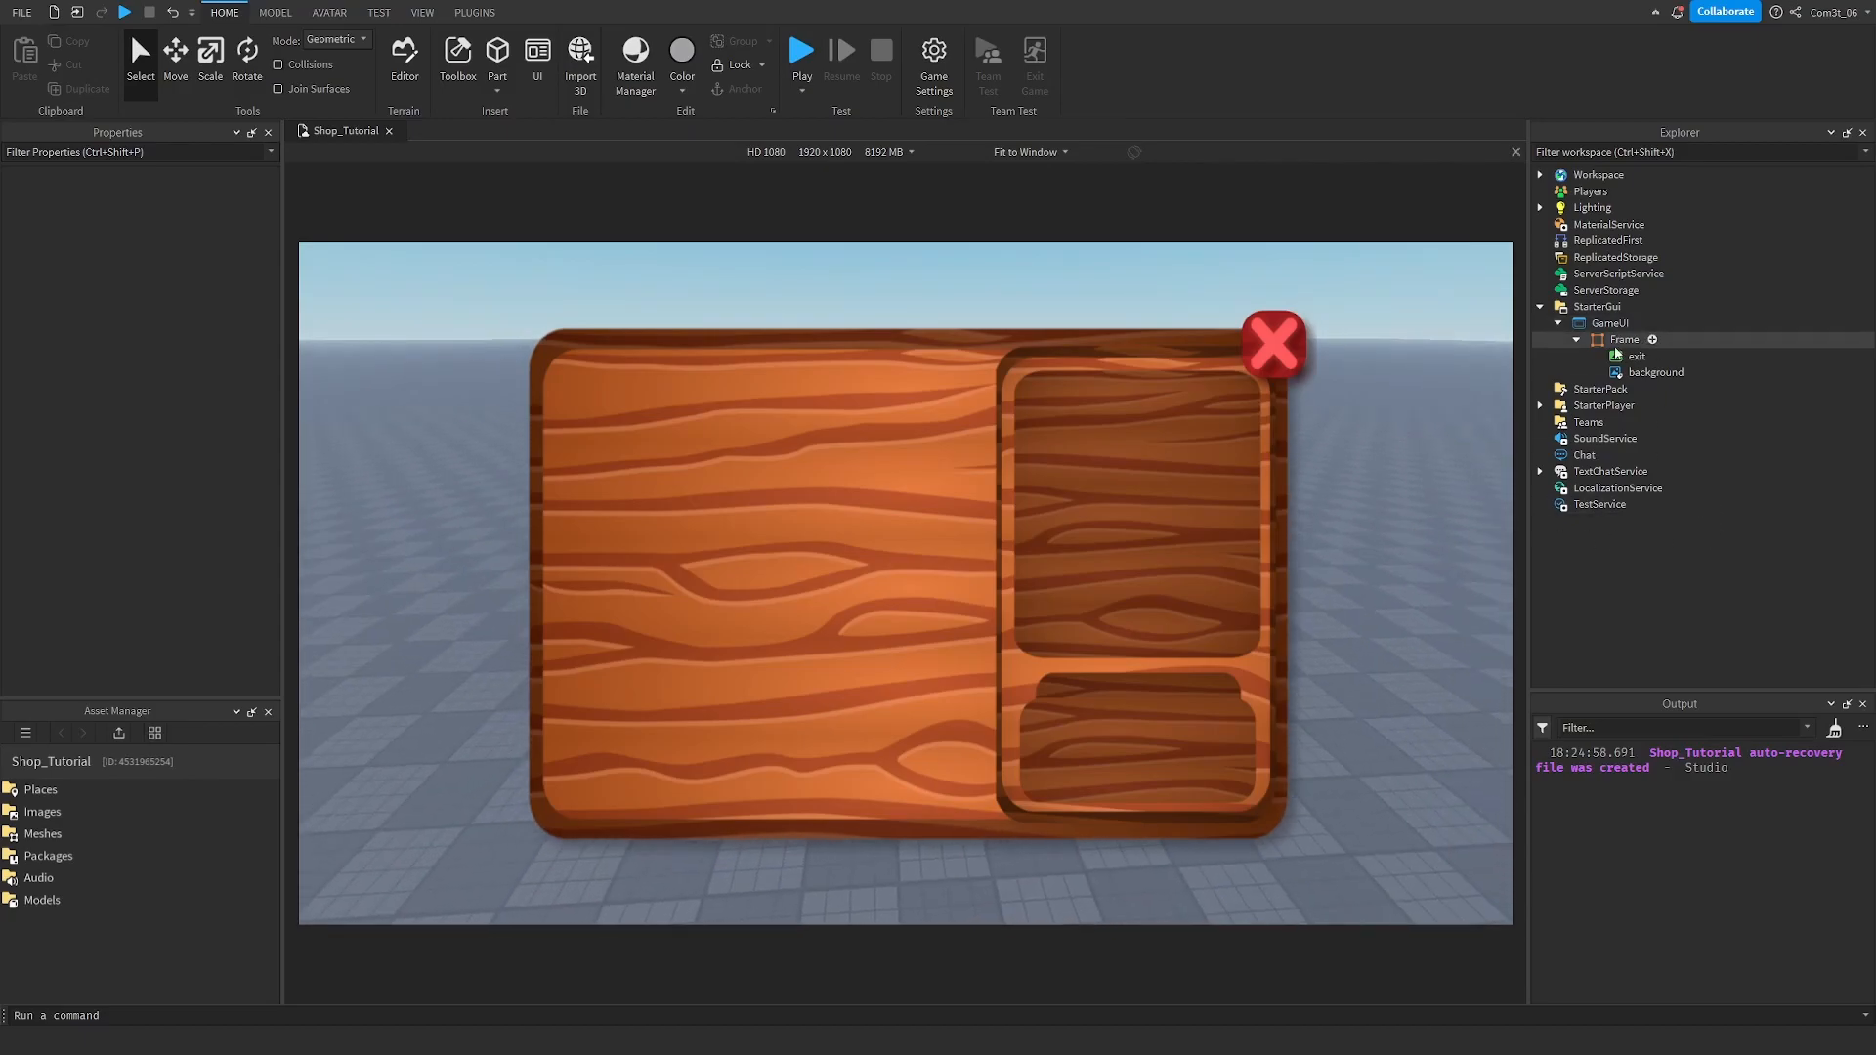
pyautogui.click(1624, 341)
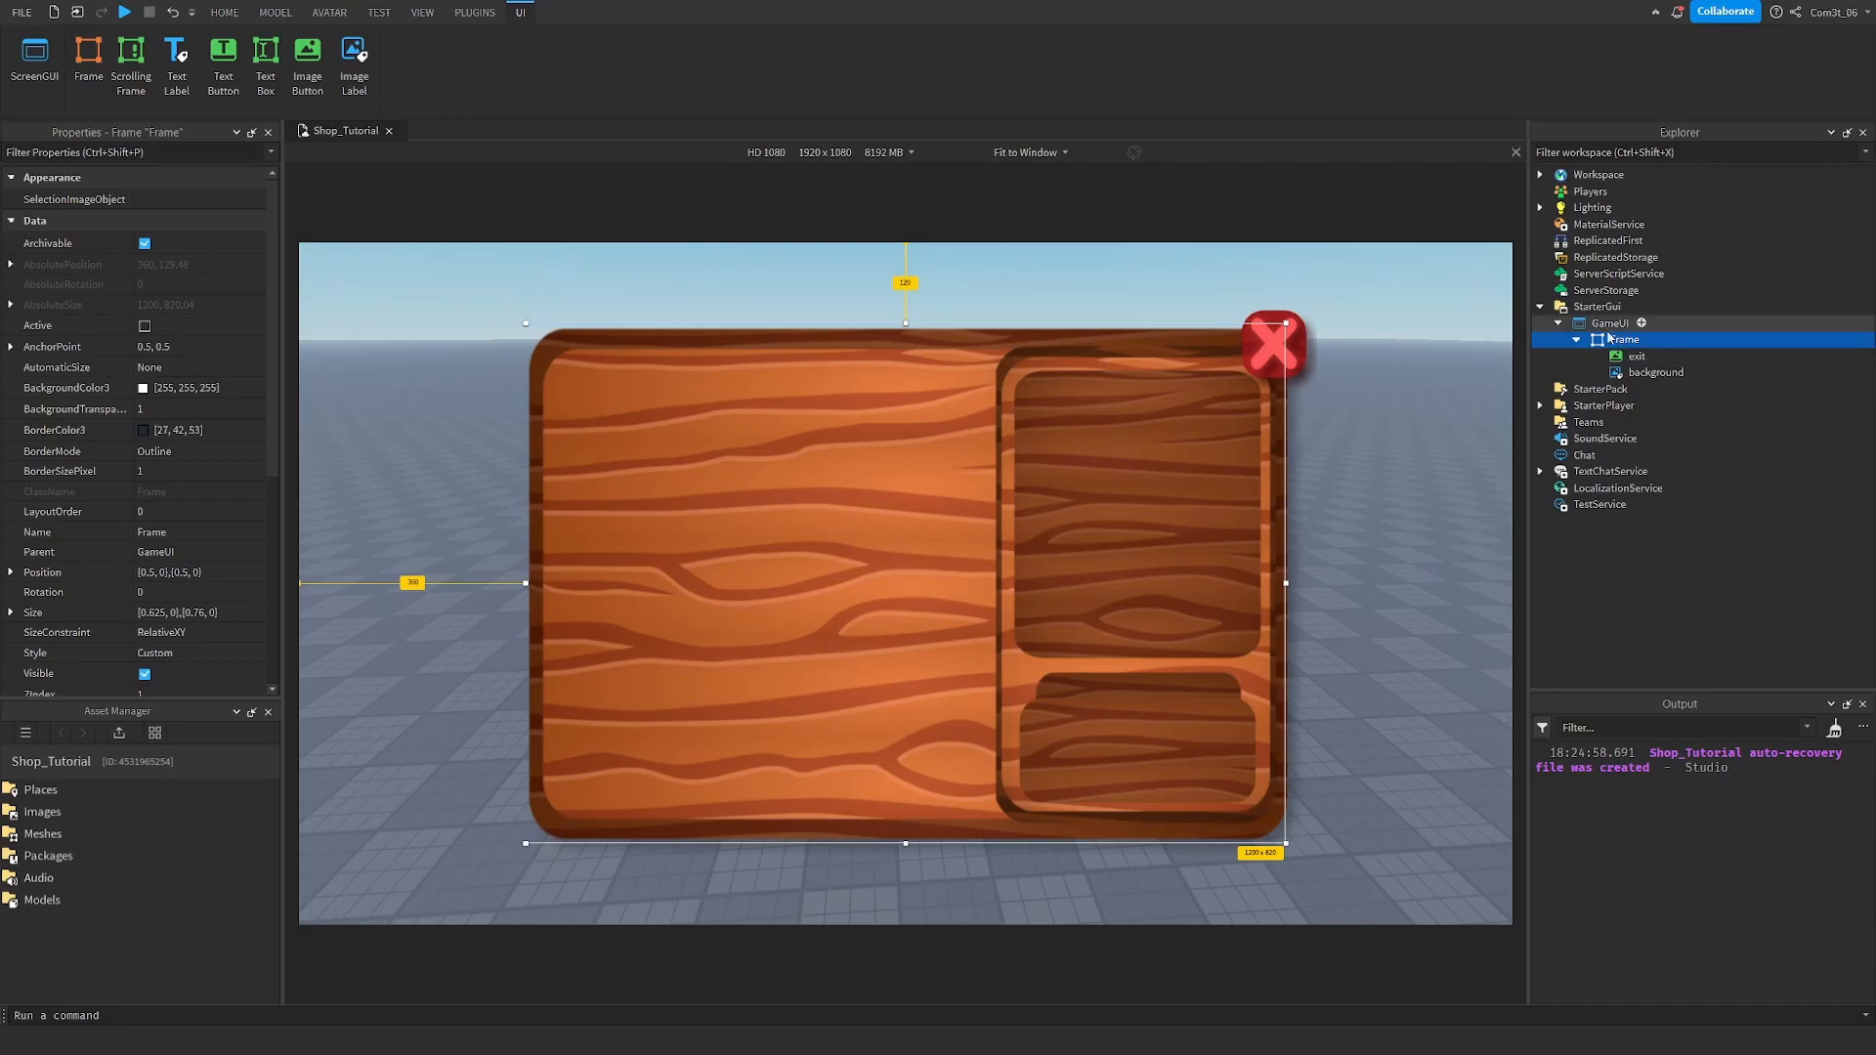
pyautogui.click(1622, 341)
pyautogui.write('shop')
pyautogui.press('Return')
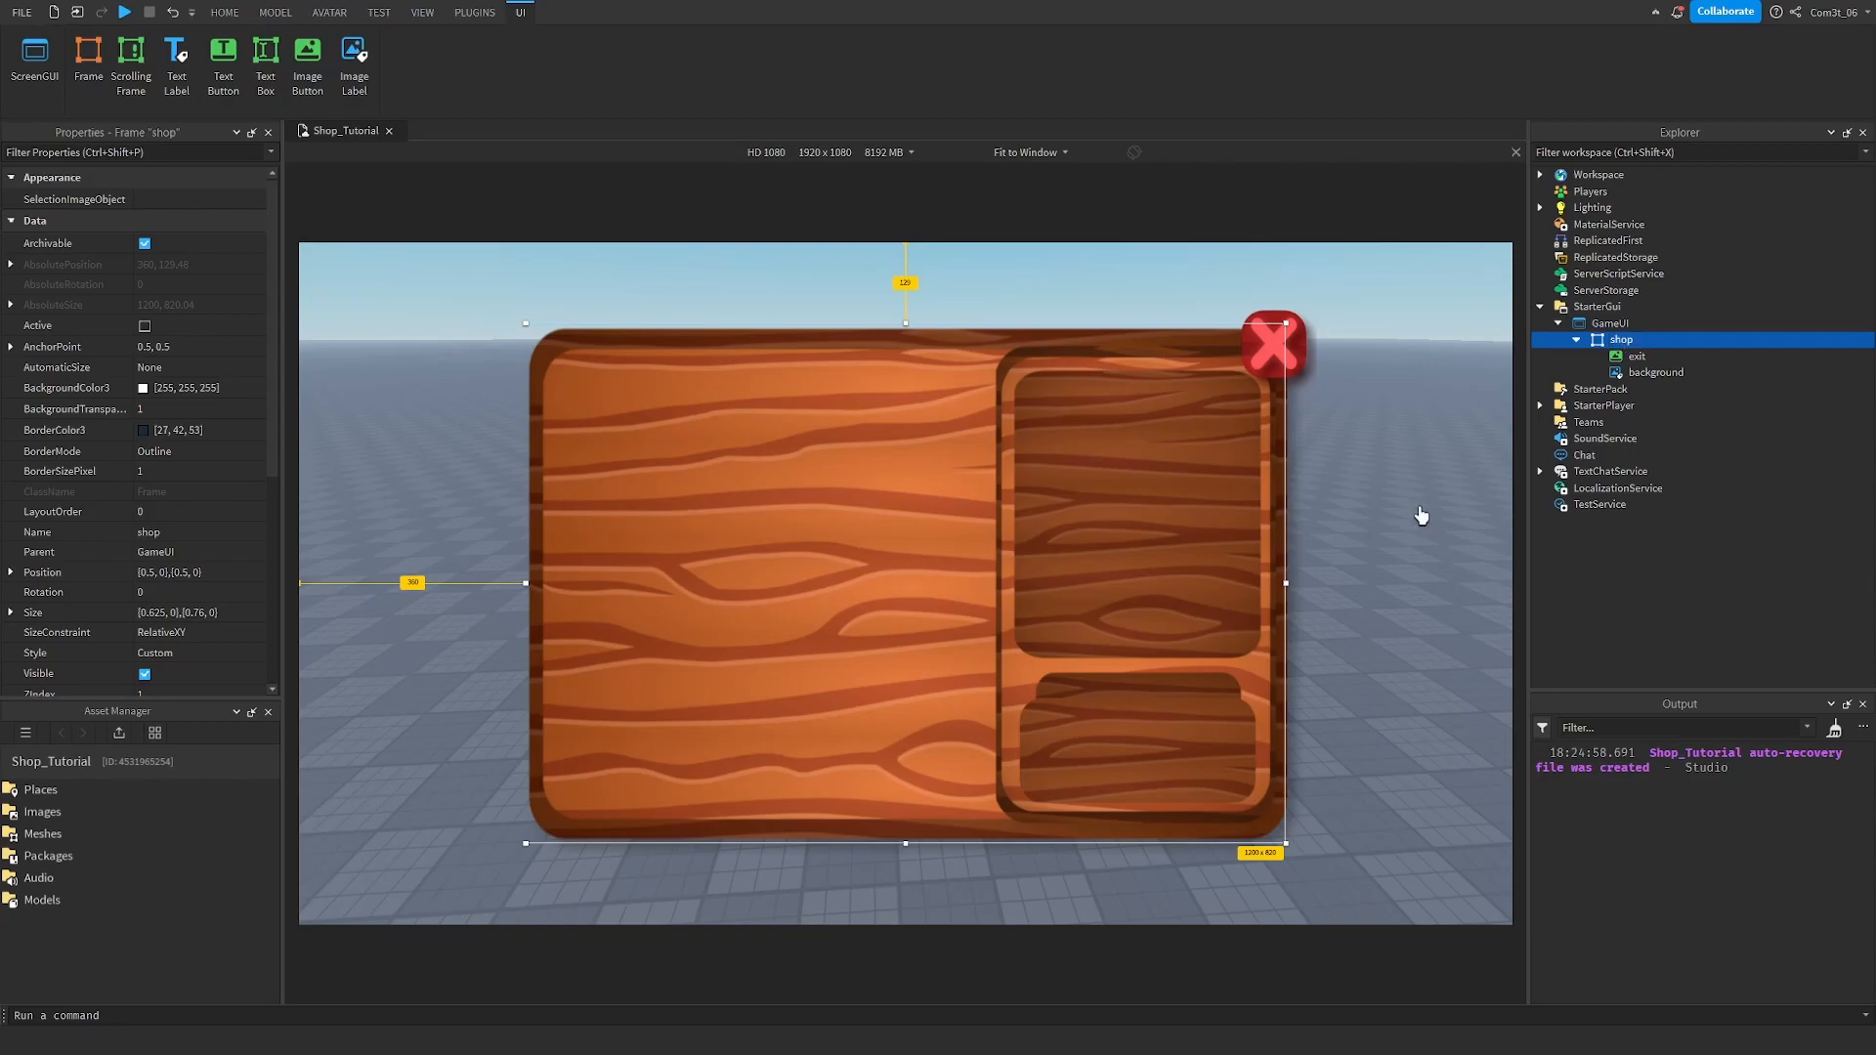
pyautogui.click(1409, 372)
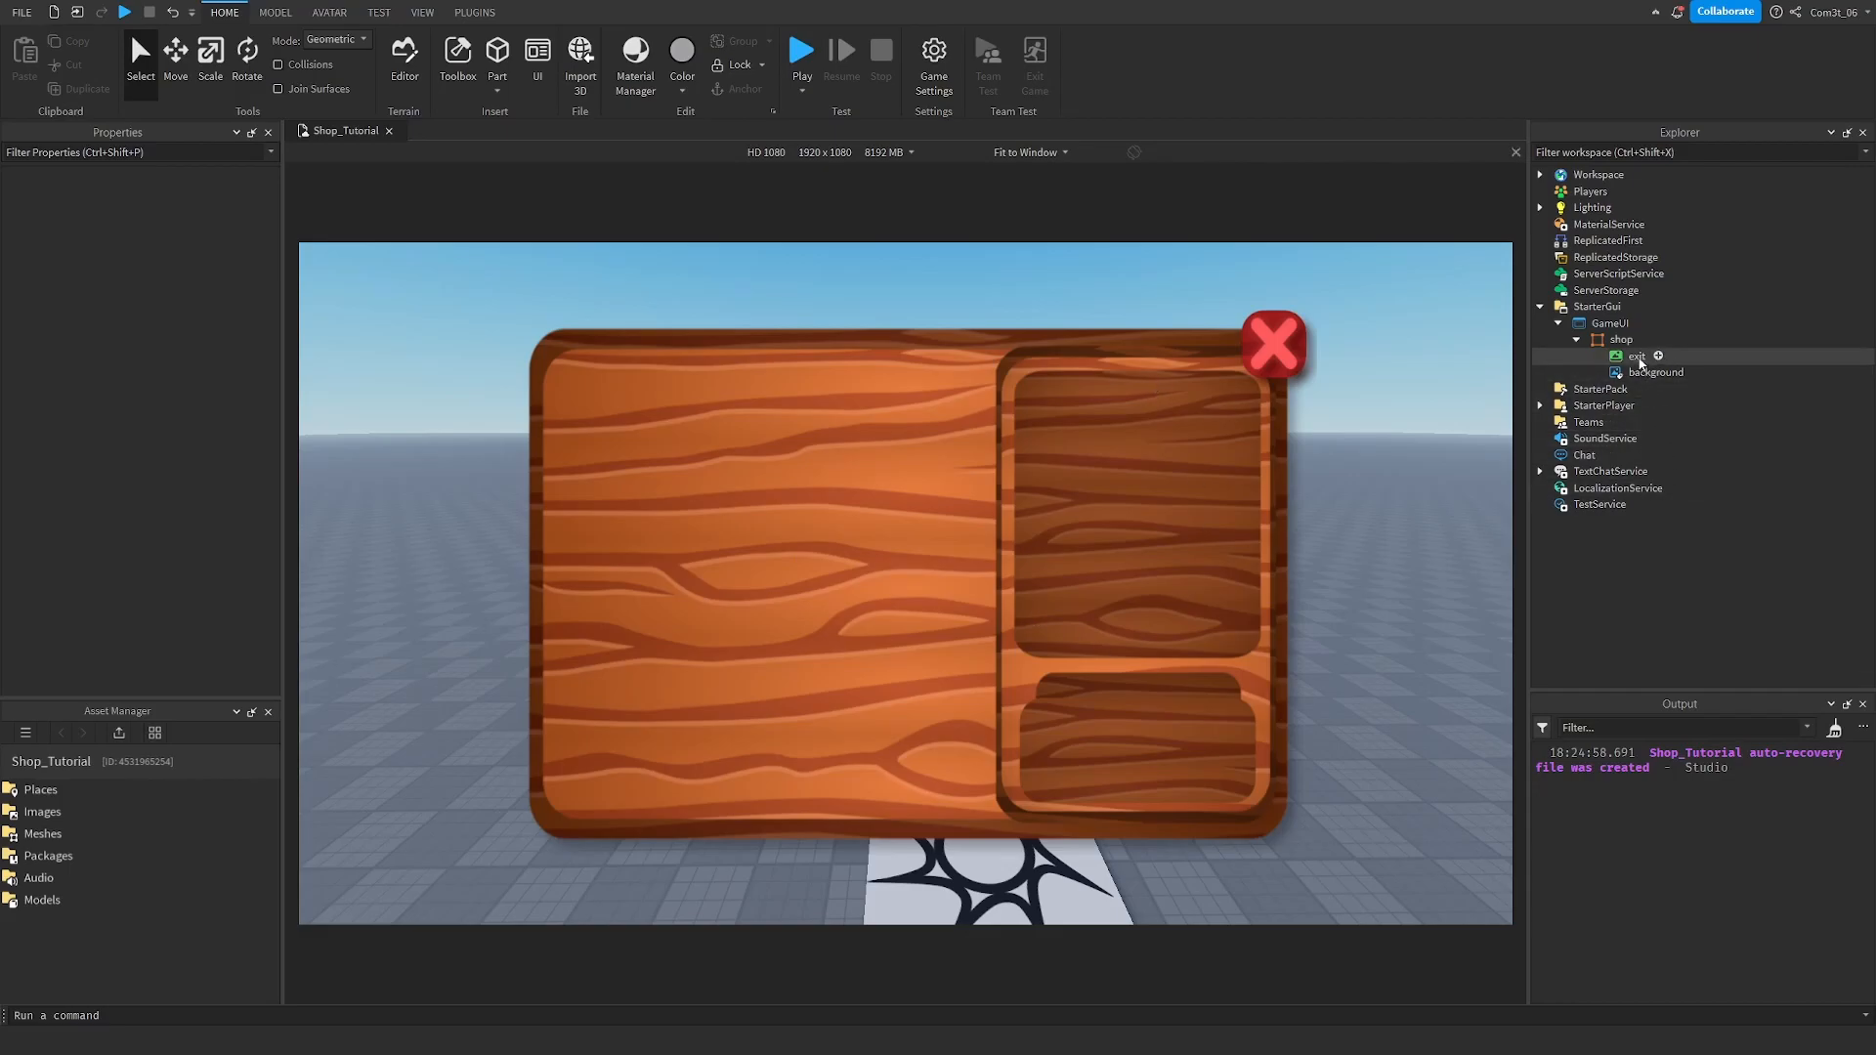
# Widen the exit button slightly to an X scale of about 0.111, keeping its height, and clear the selection.
pyautogui.click(1633, 358)
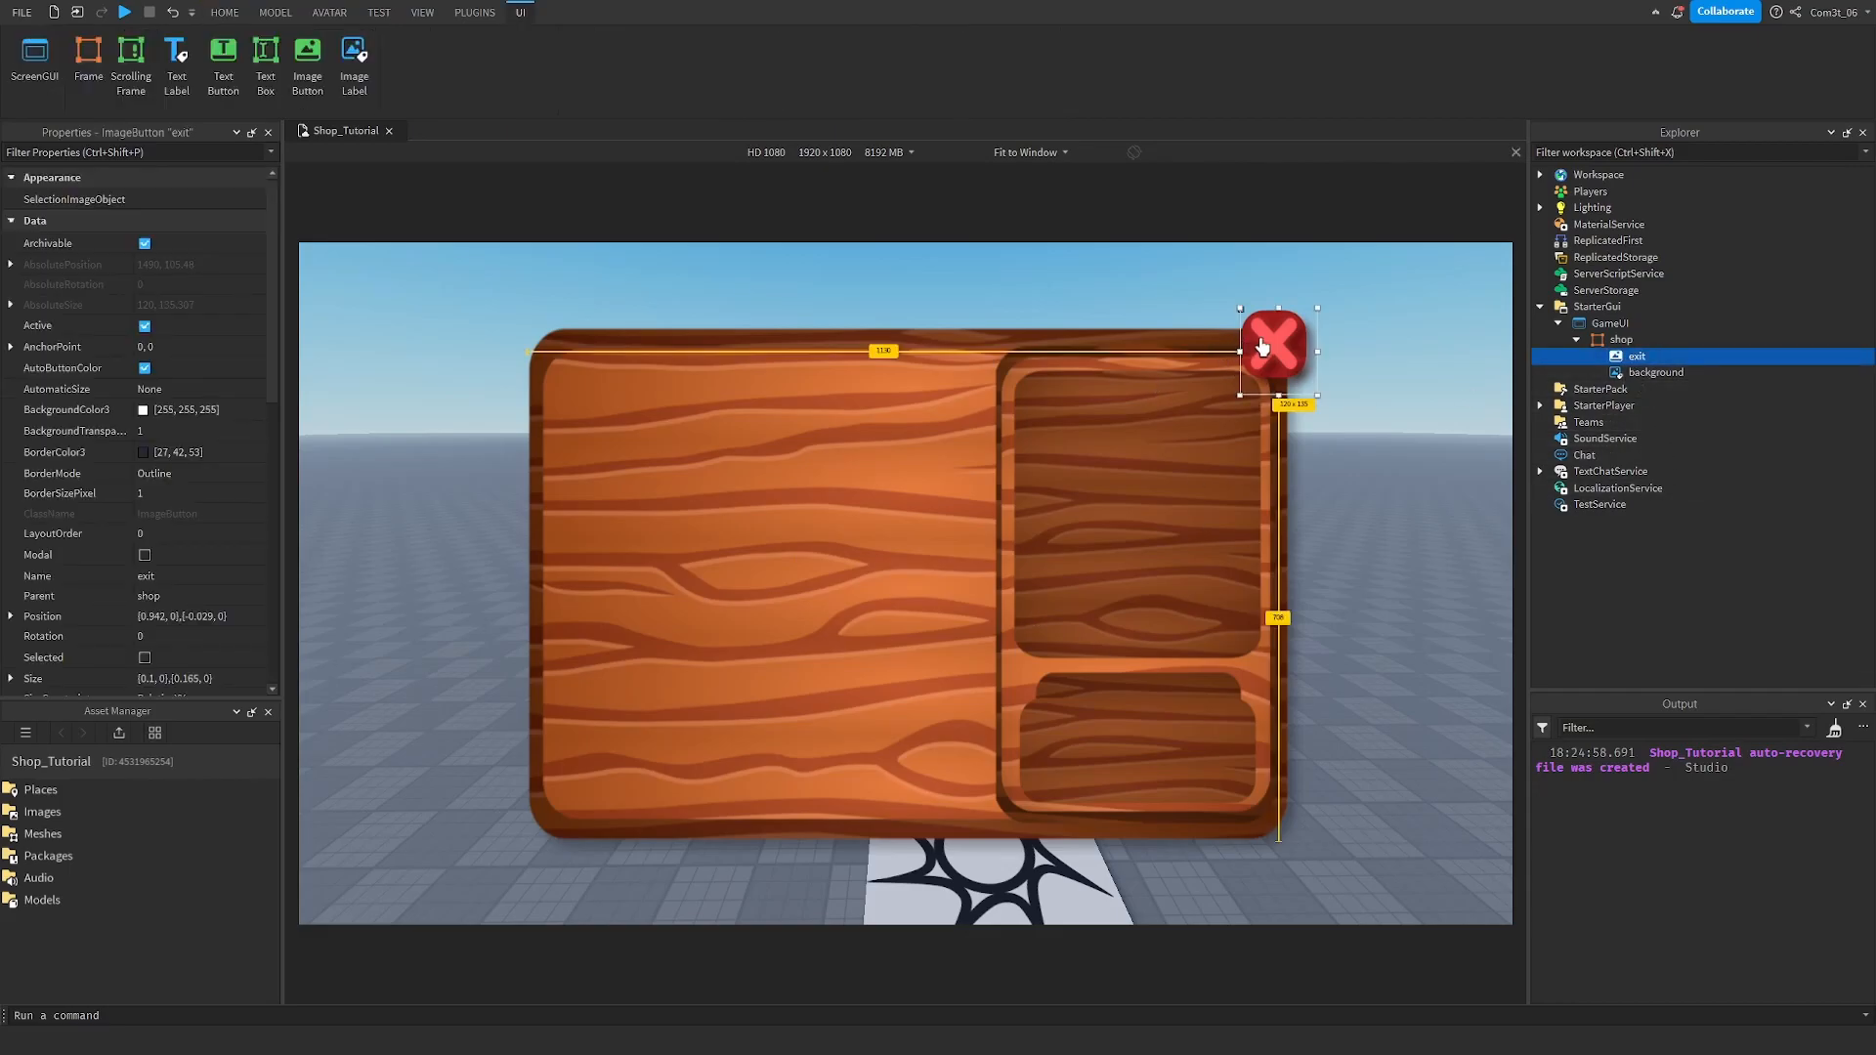
pyautogui.moveTo(1318, 350); pyautogui.dragTo(1326, 350)
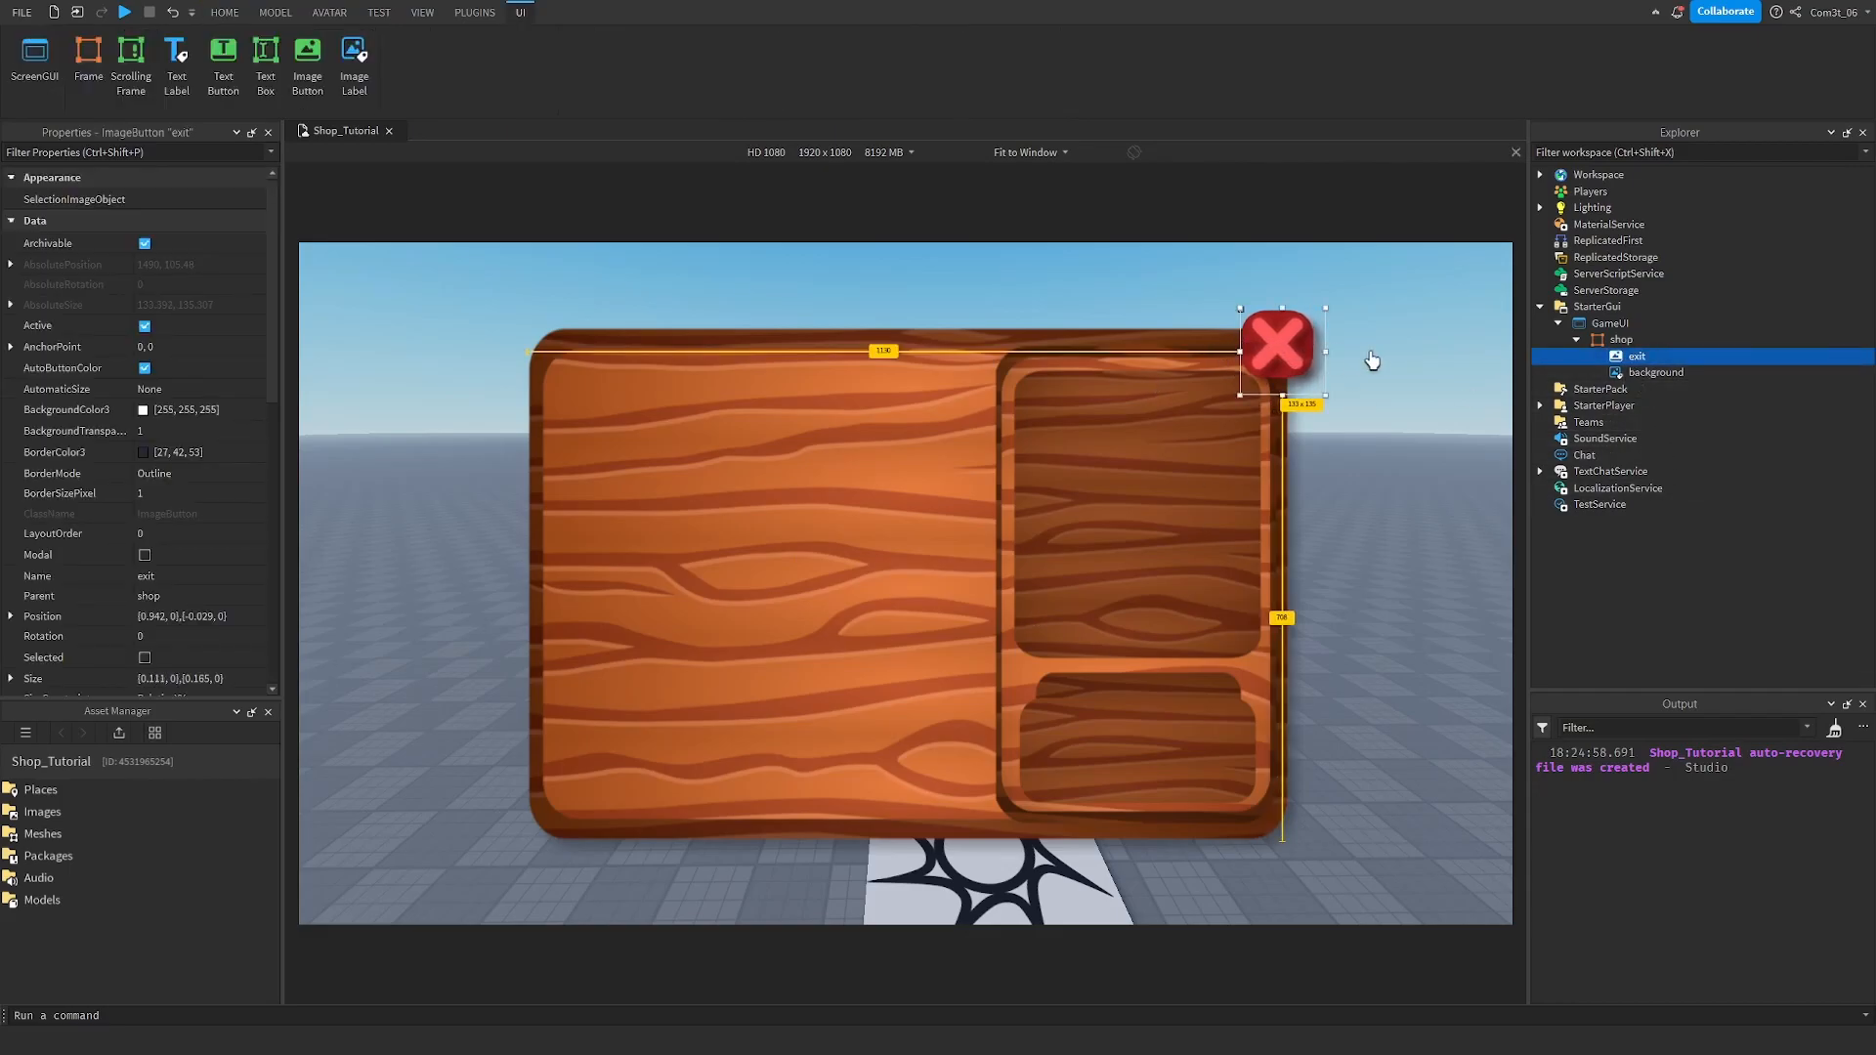
pyautogui.click(1365, 360)
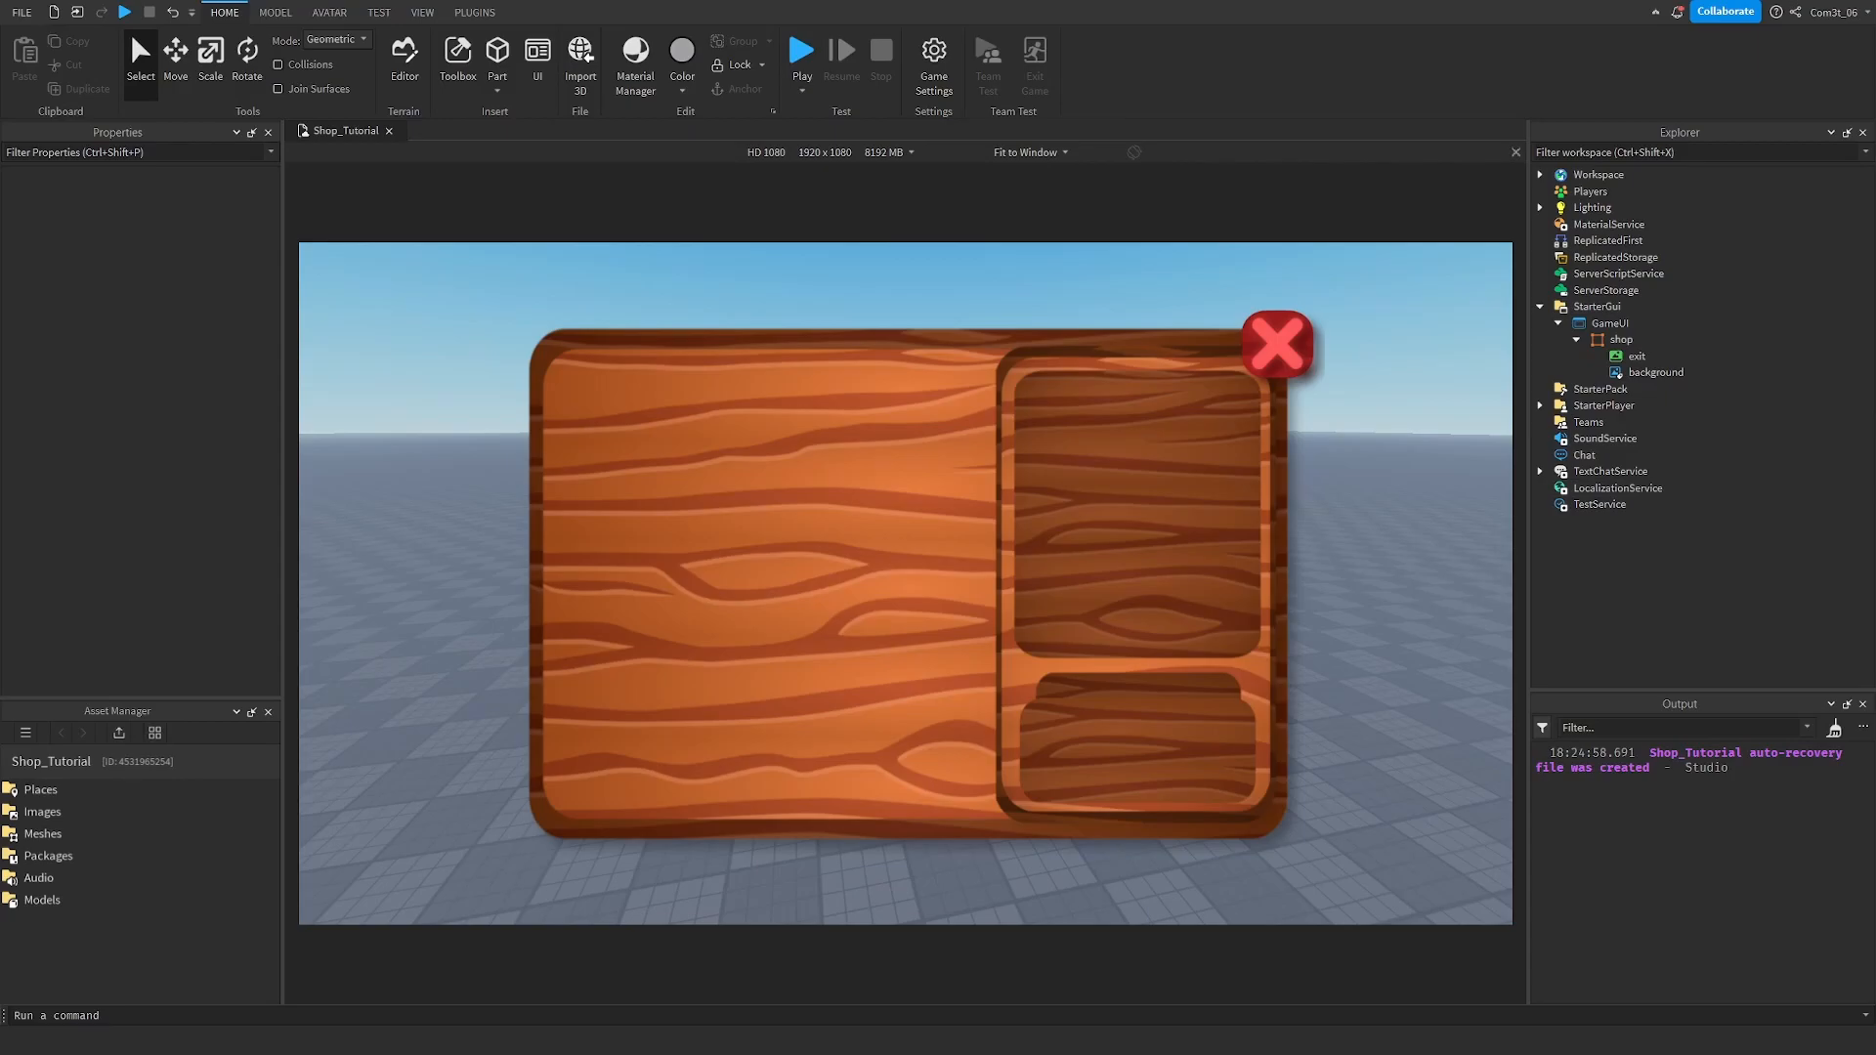
# Insert a ScrollingFrame into the shop frame.
pyautogui.click(860, 399)
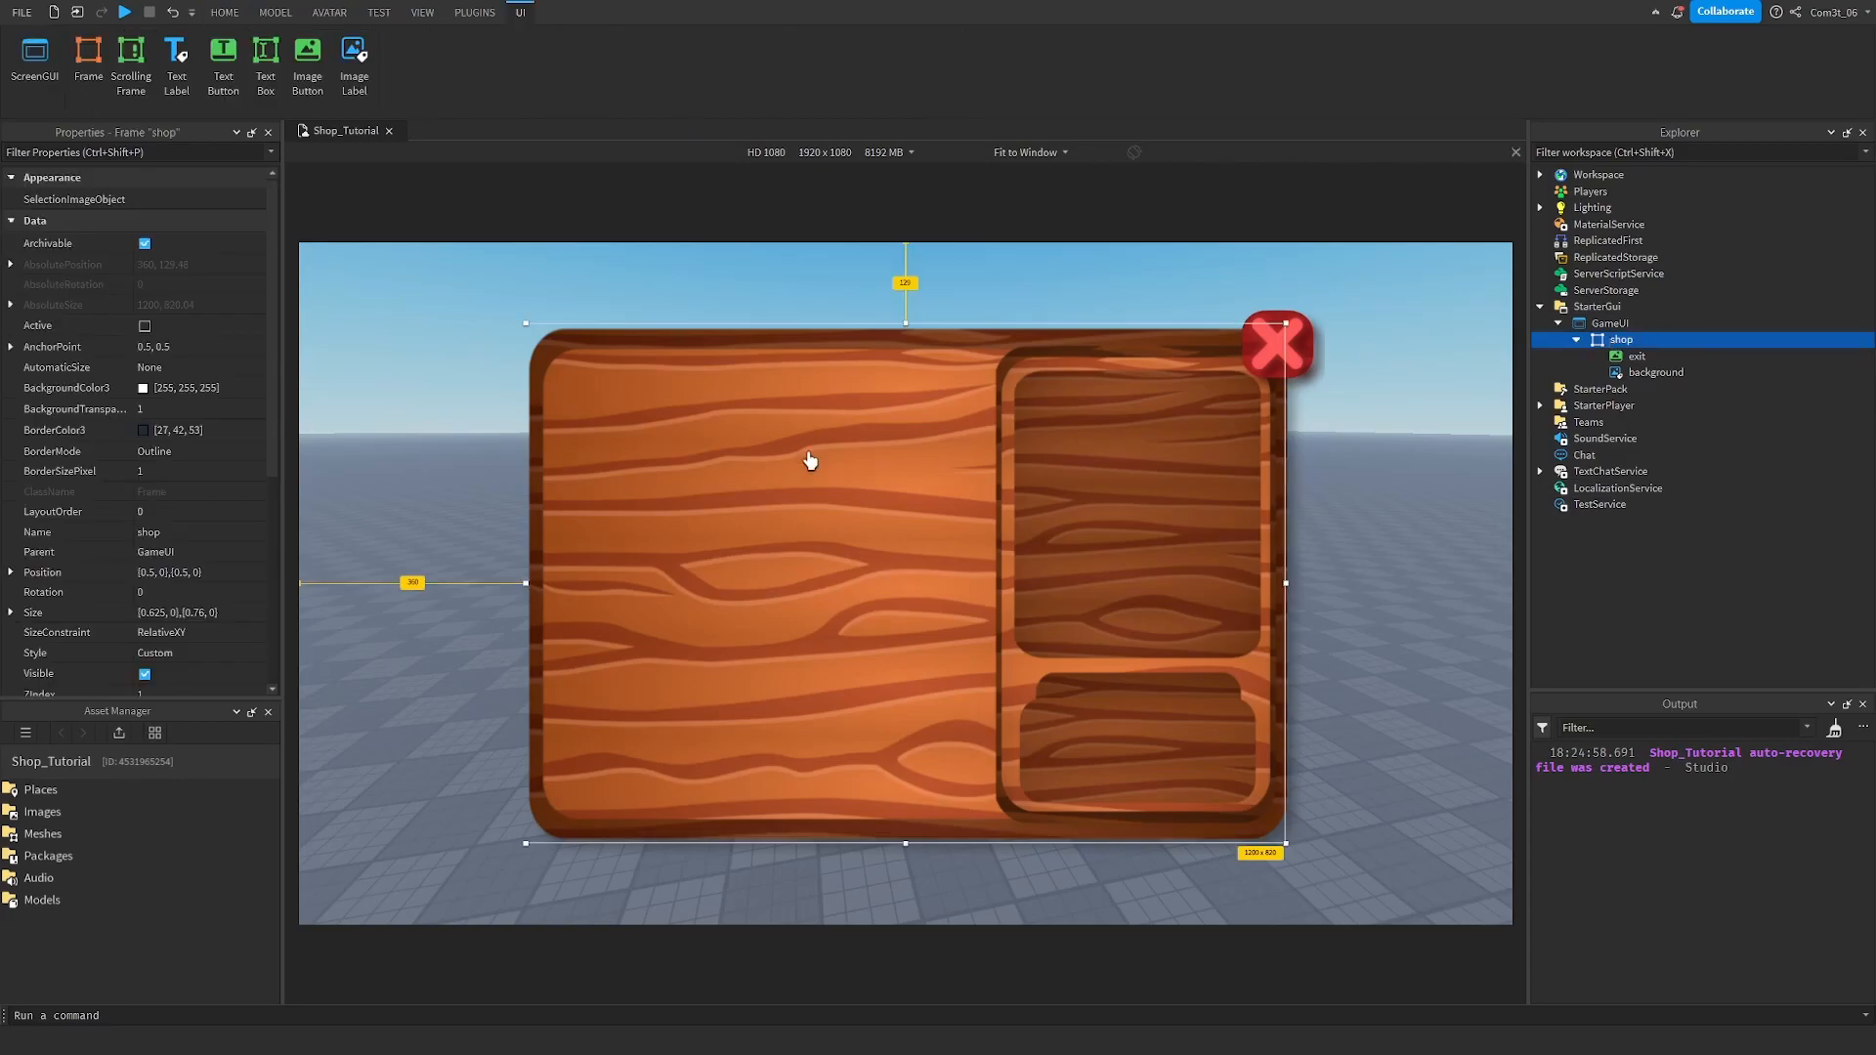
pyautogui.rightClick(1617, 344)
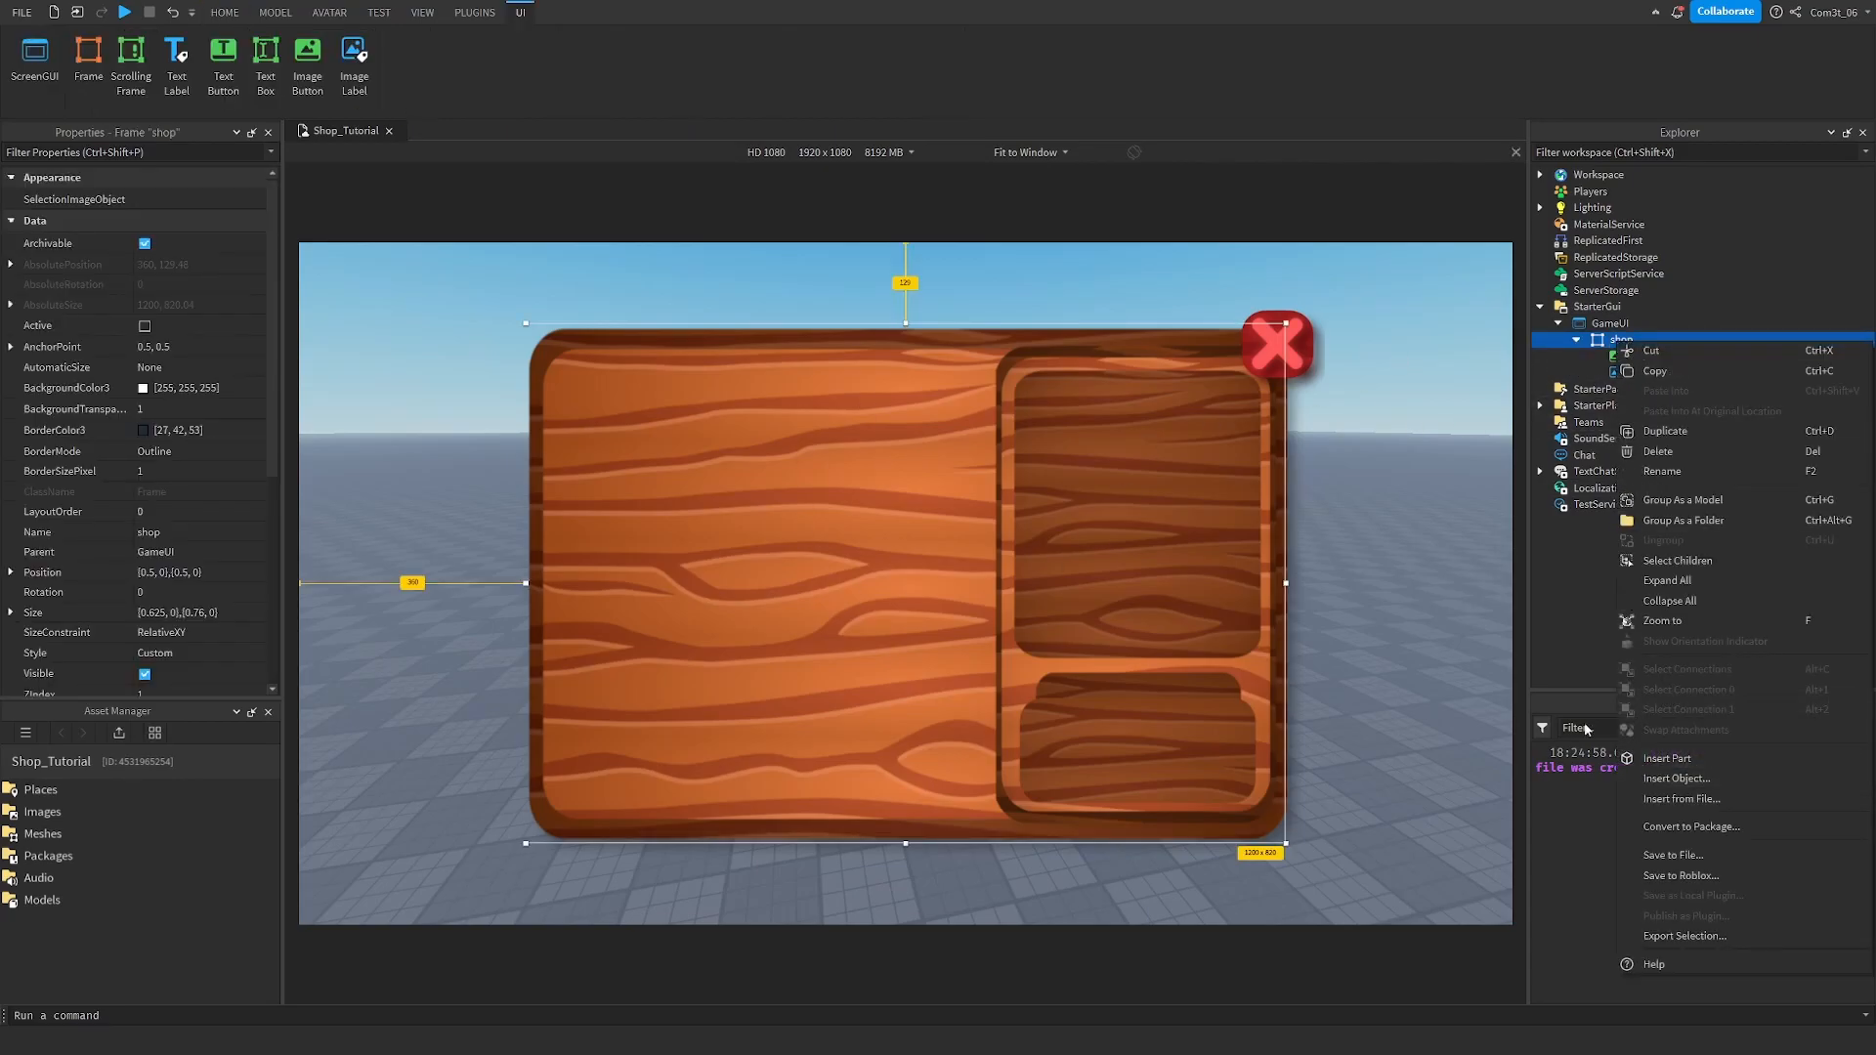
pyautogui.click(1677, 779)
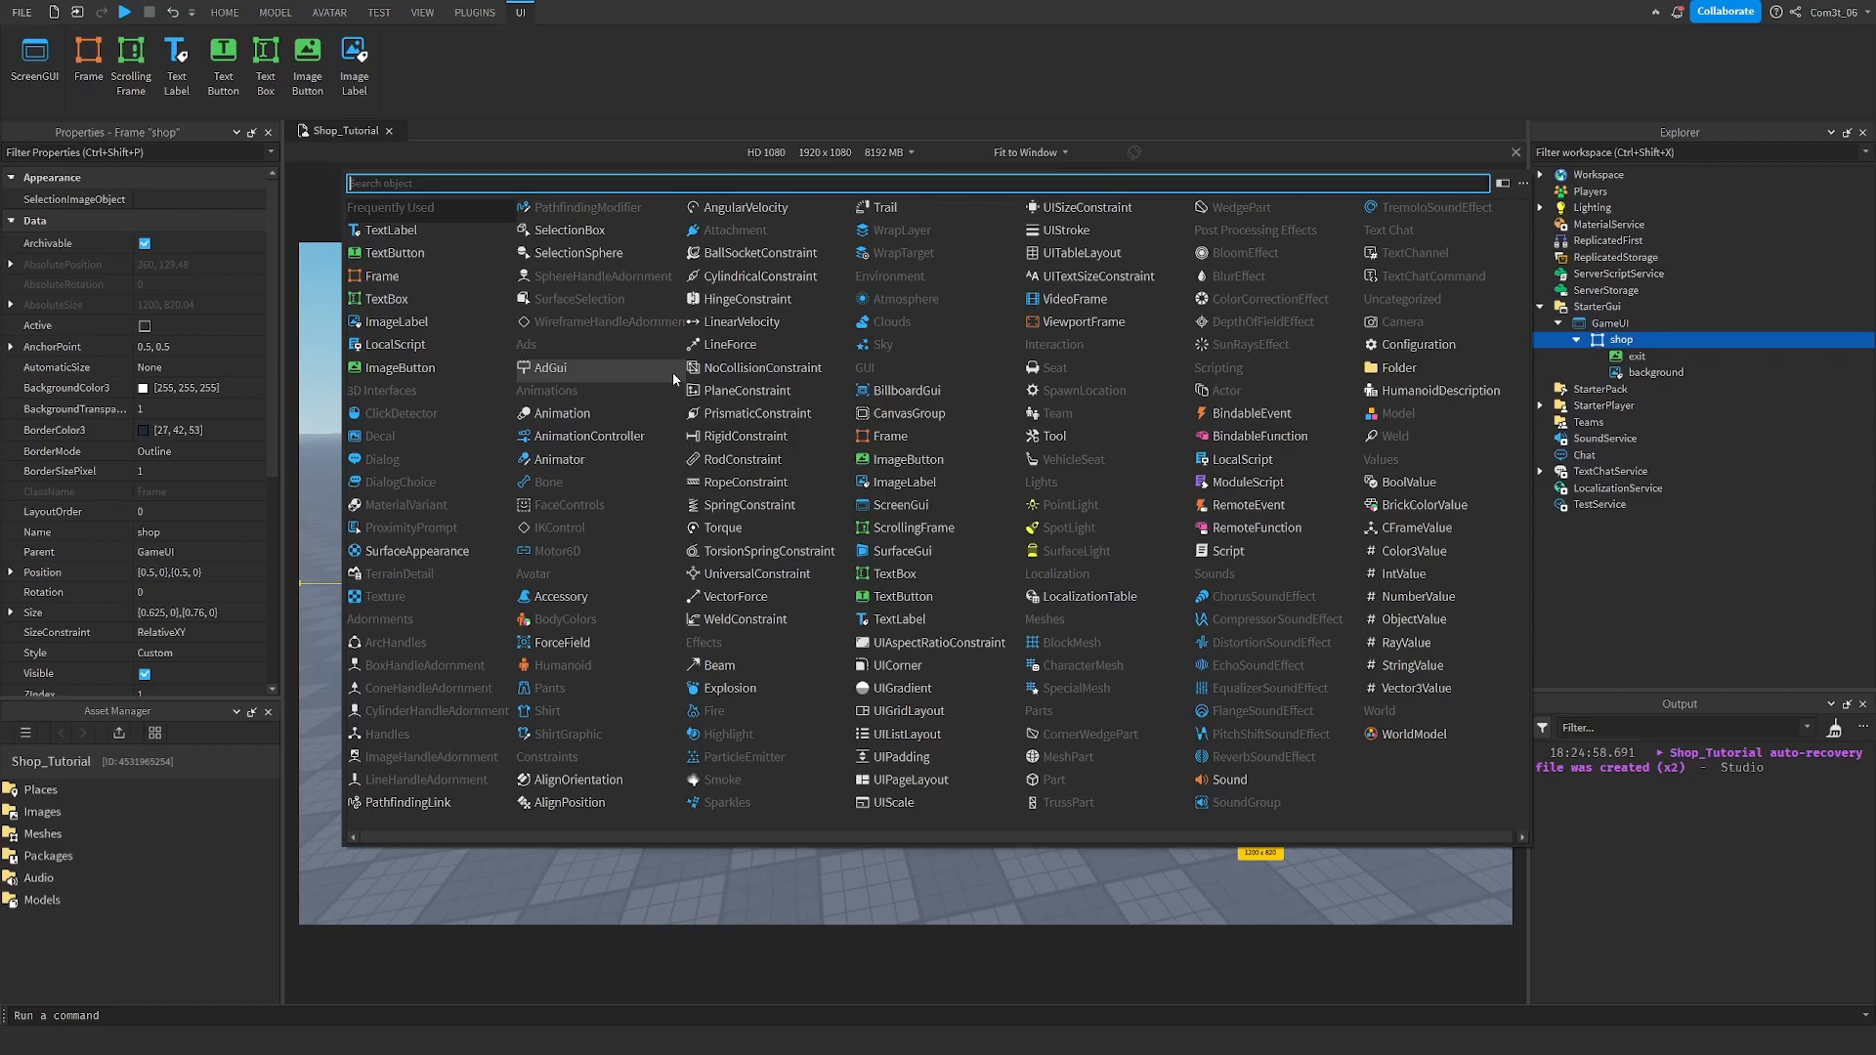
pyautogui.write('scrolling')
pyautogui.press('Return')
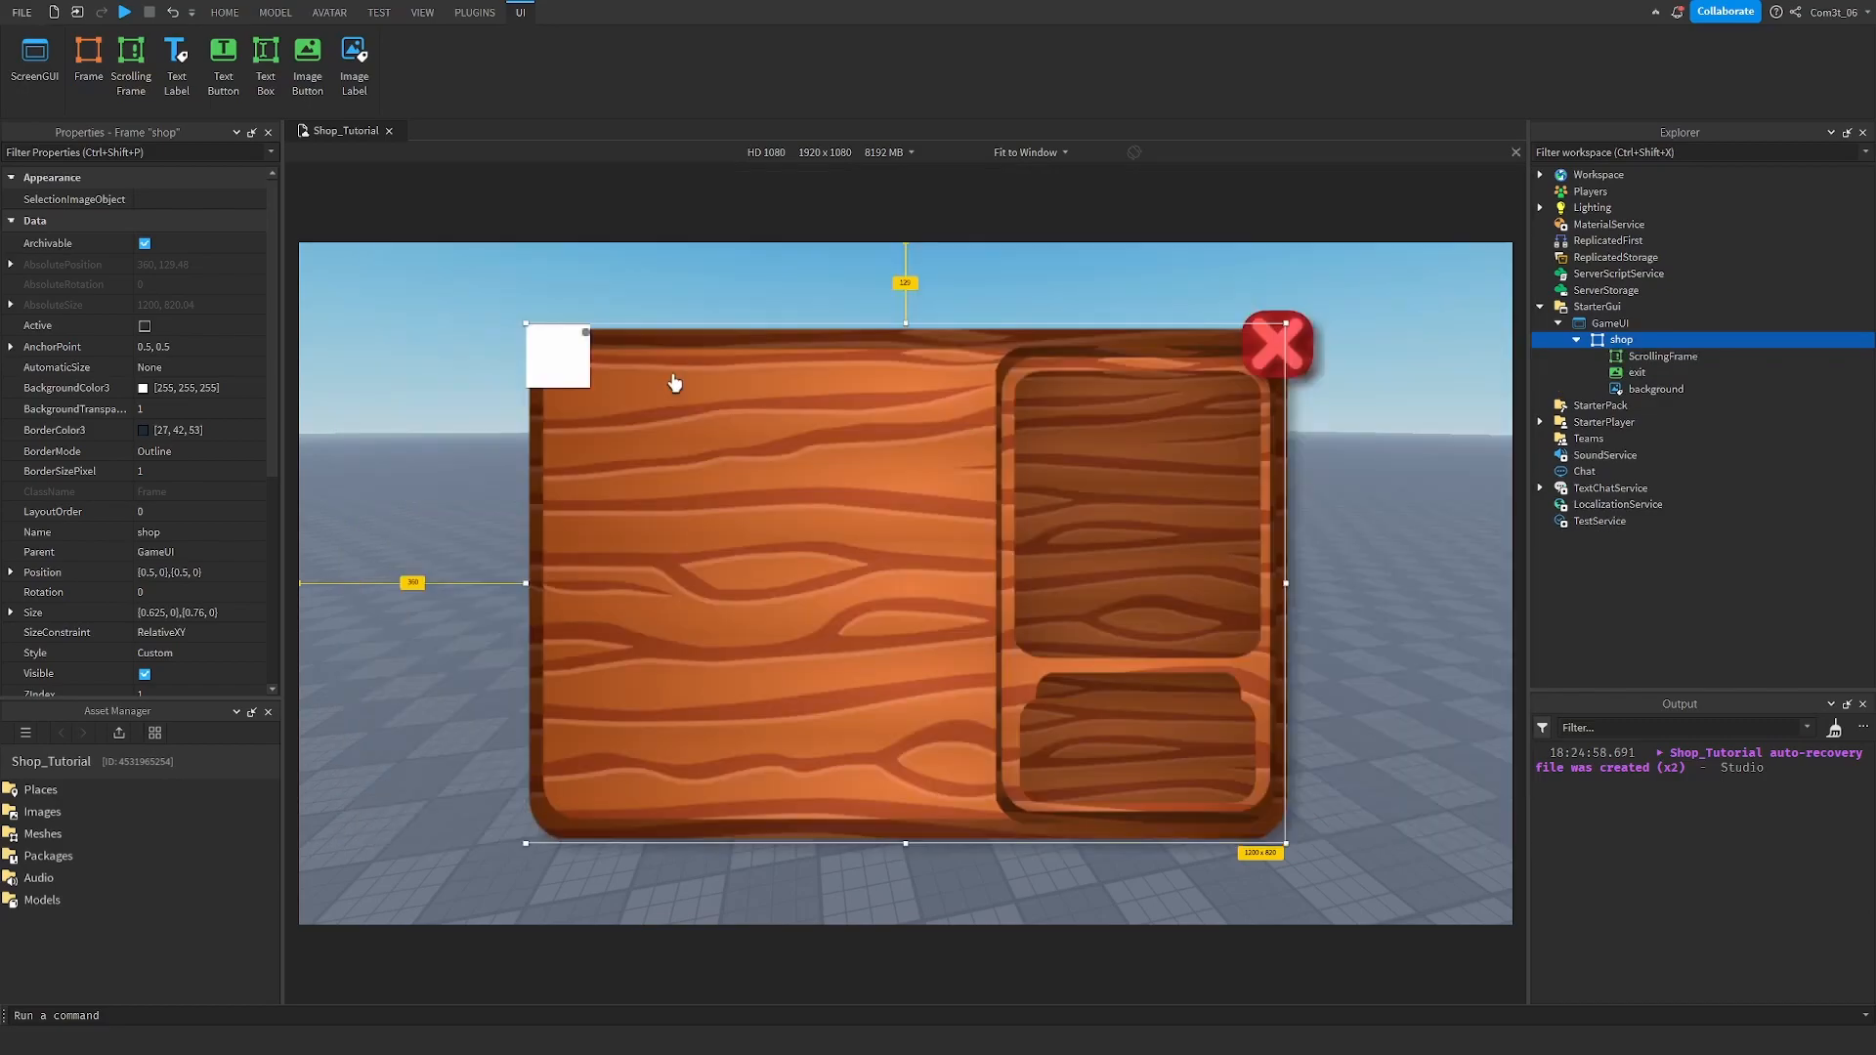
# Move and resize the ScrollingFrame to about 694 x 702 pixels so it covers the large light wooden area of the shop.
pyautogui.click(1654, 356)
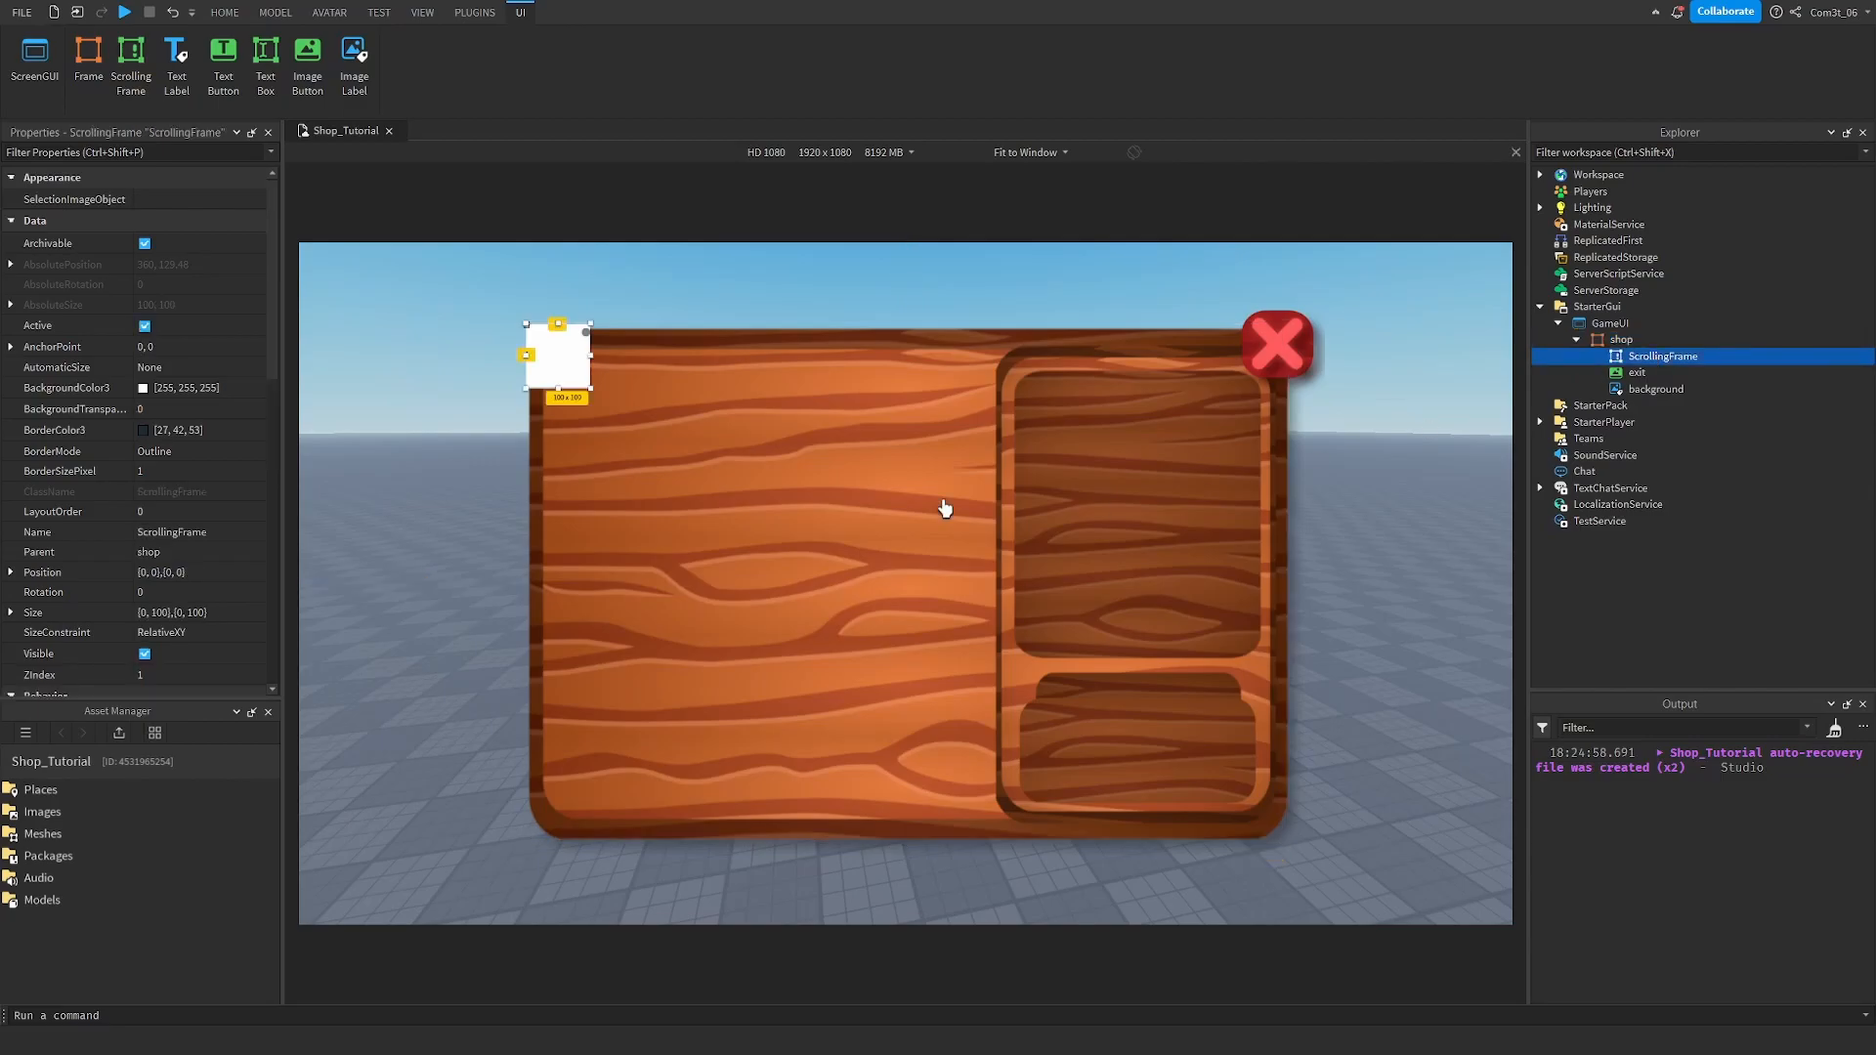
pyautogui.moveTo(568, 379); pyautogui.dragTo(993, 810)
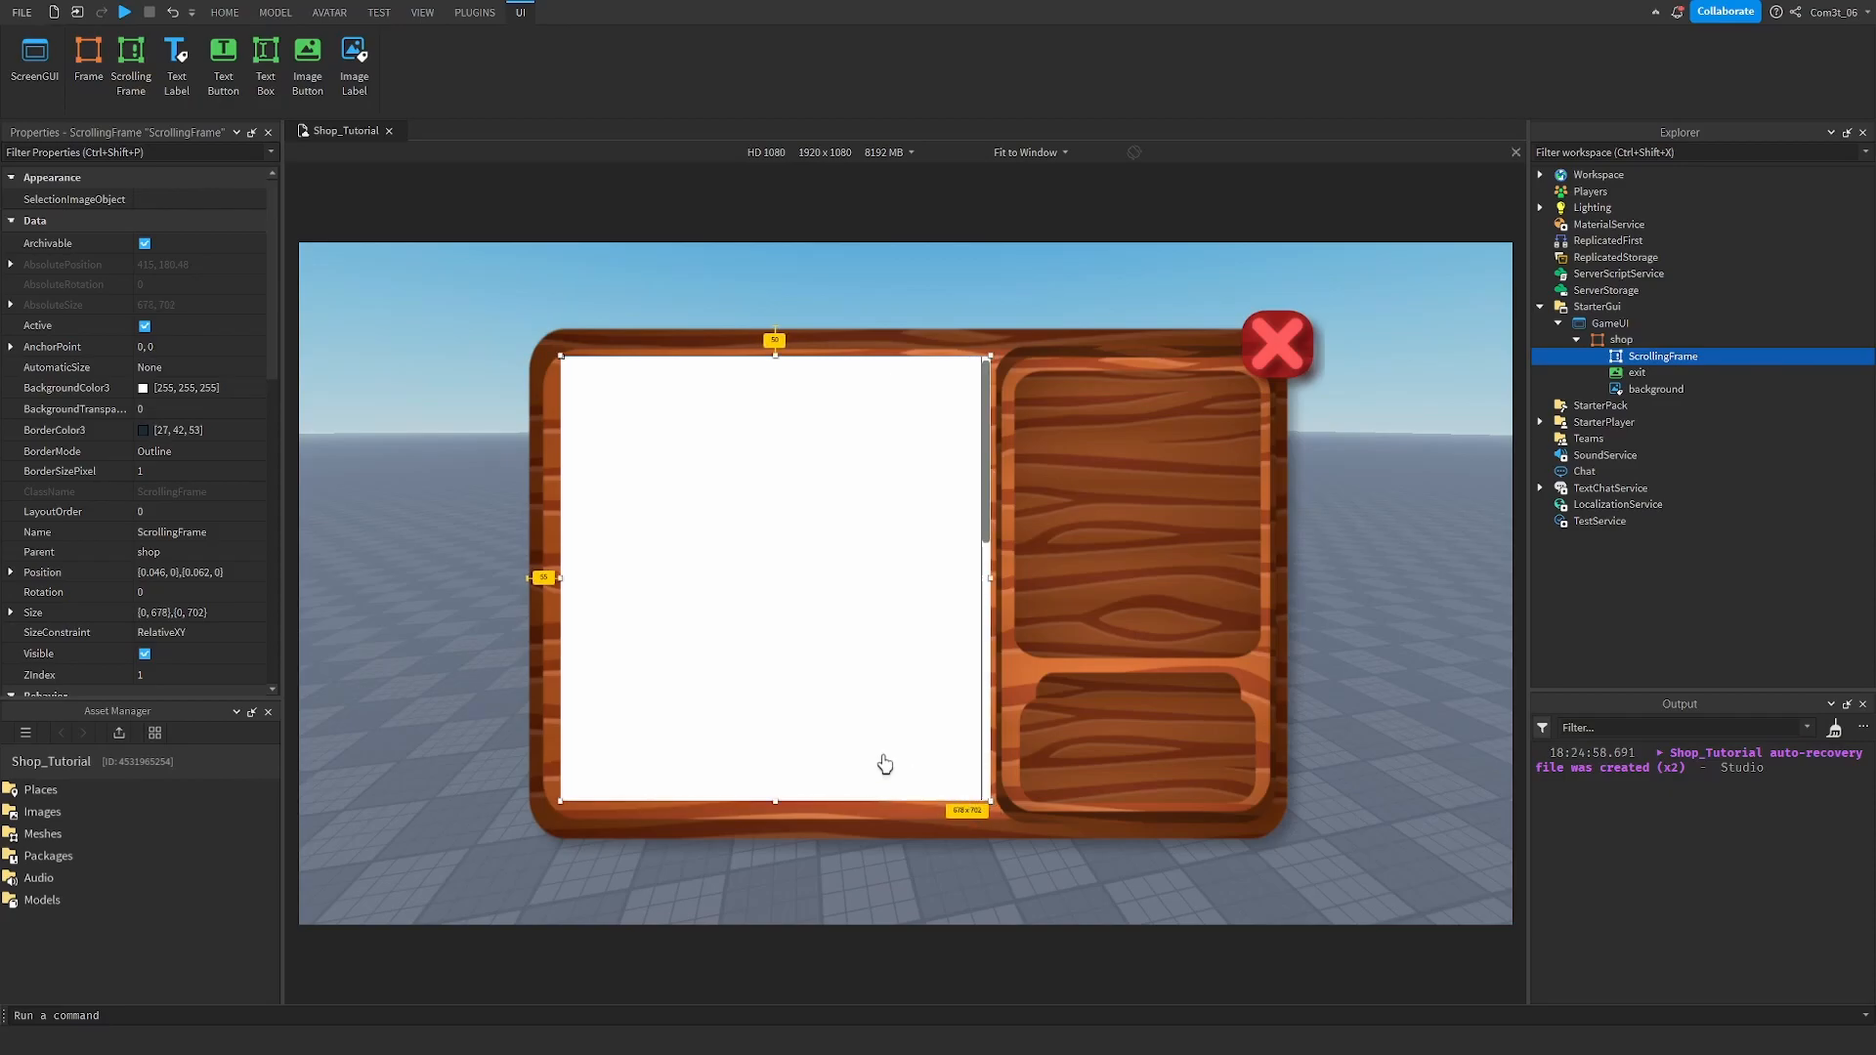
pyautogui.moveTo(559, 577); pyautogui.dragTo(549, 577)
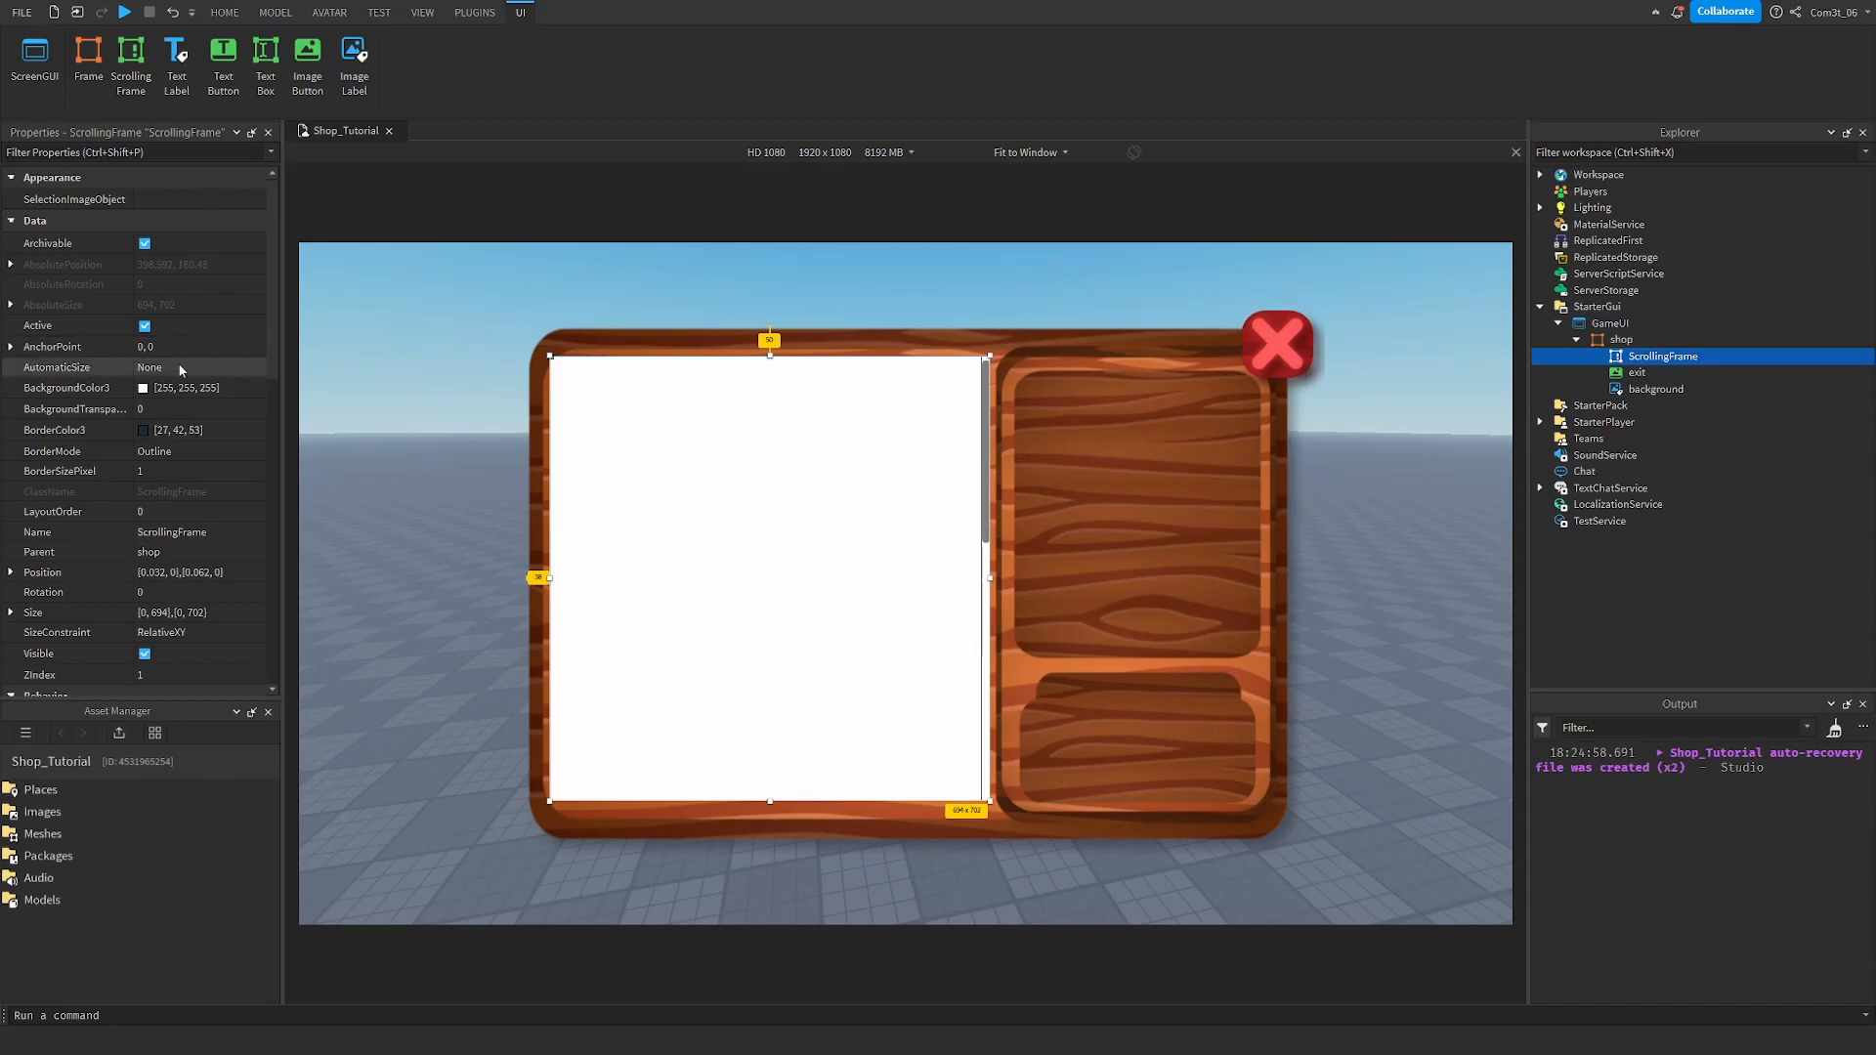
# Set the ScrollingFrame's BackgroundTransparency to 1 and its BorderSizePixel to 0.
pyautogui.click(172, 409)
pyautogui.write('1')
pyautogui.press('Return')
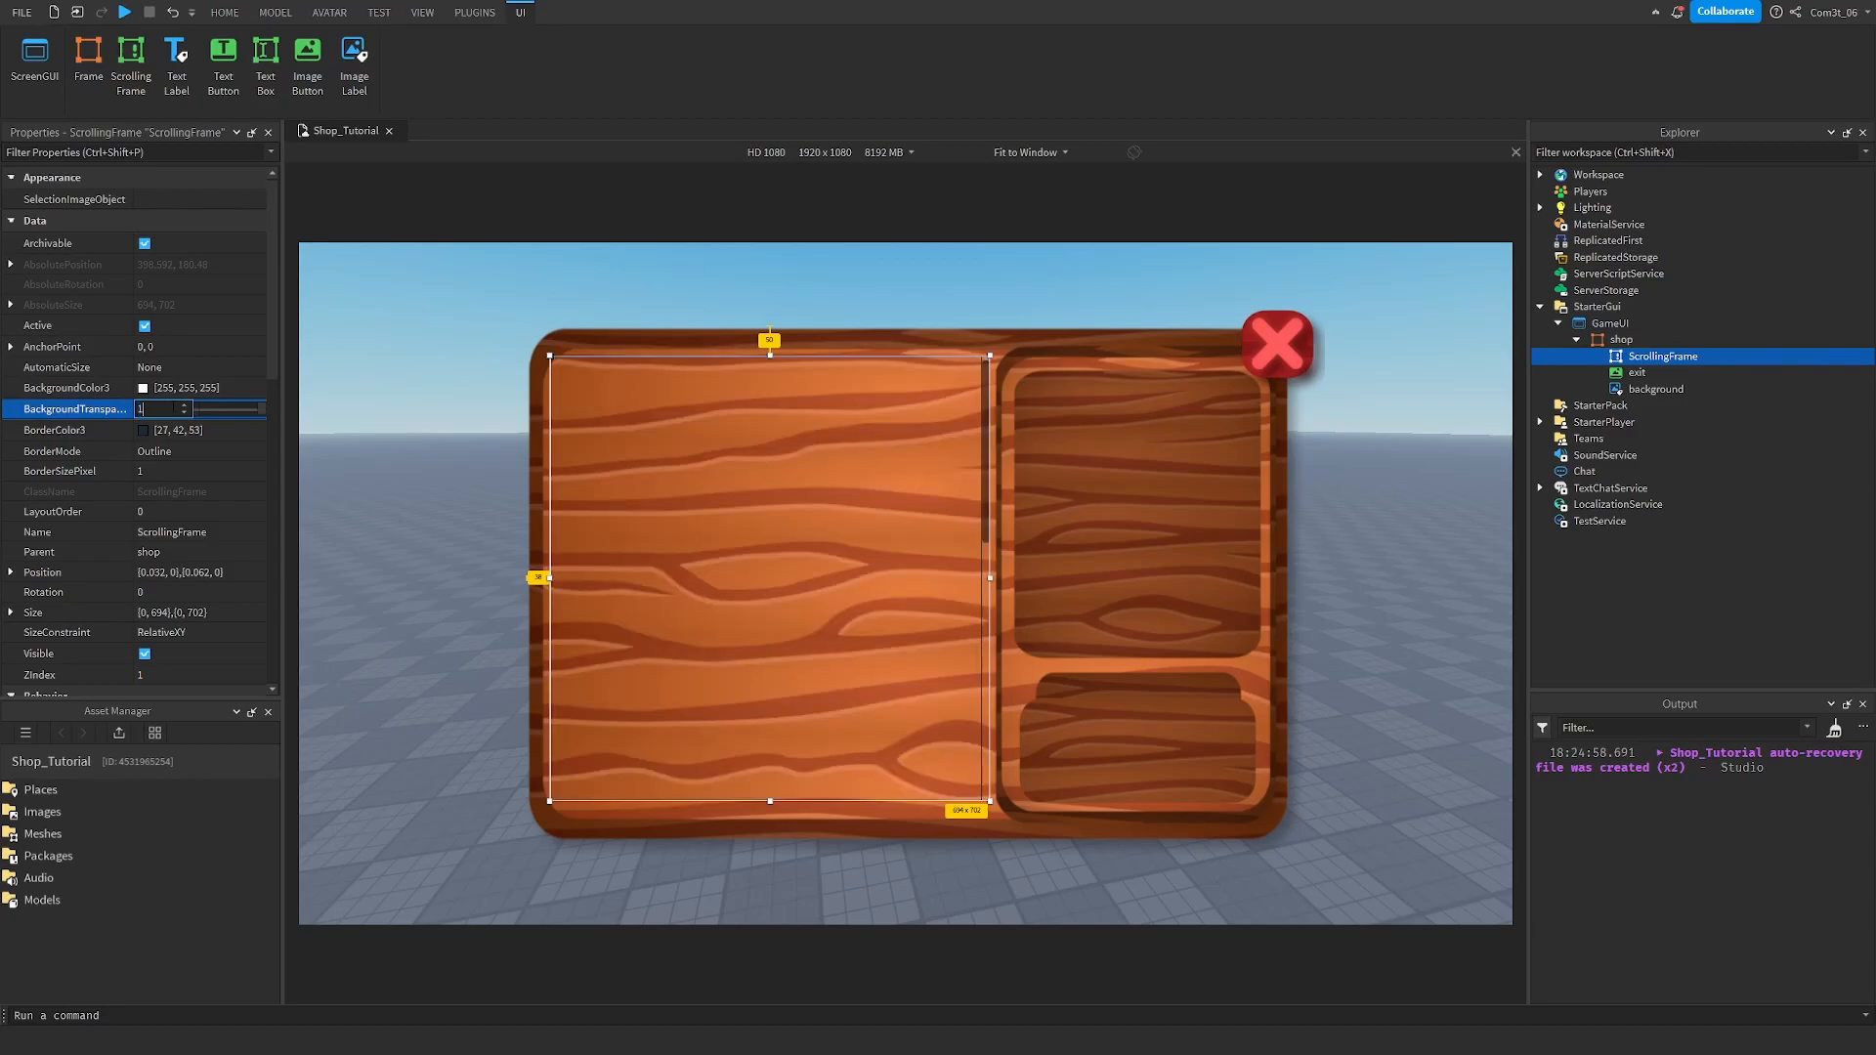
pyautogui.click(170, 471)
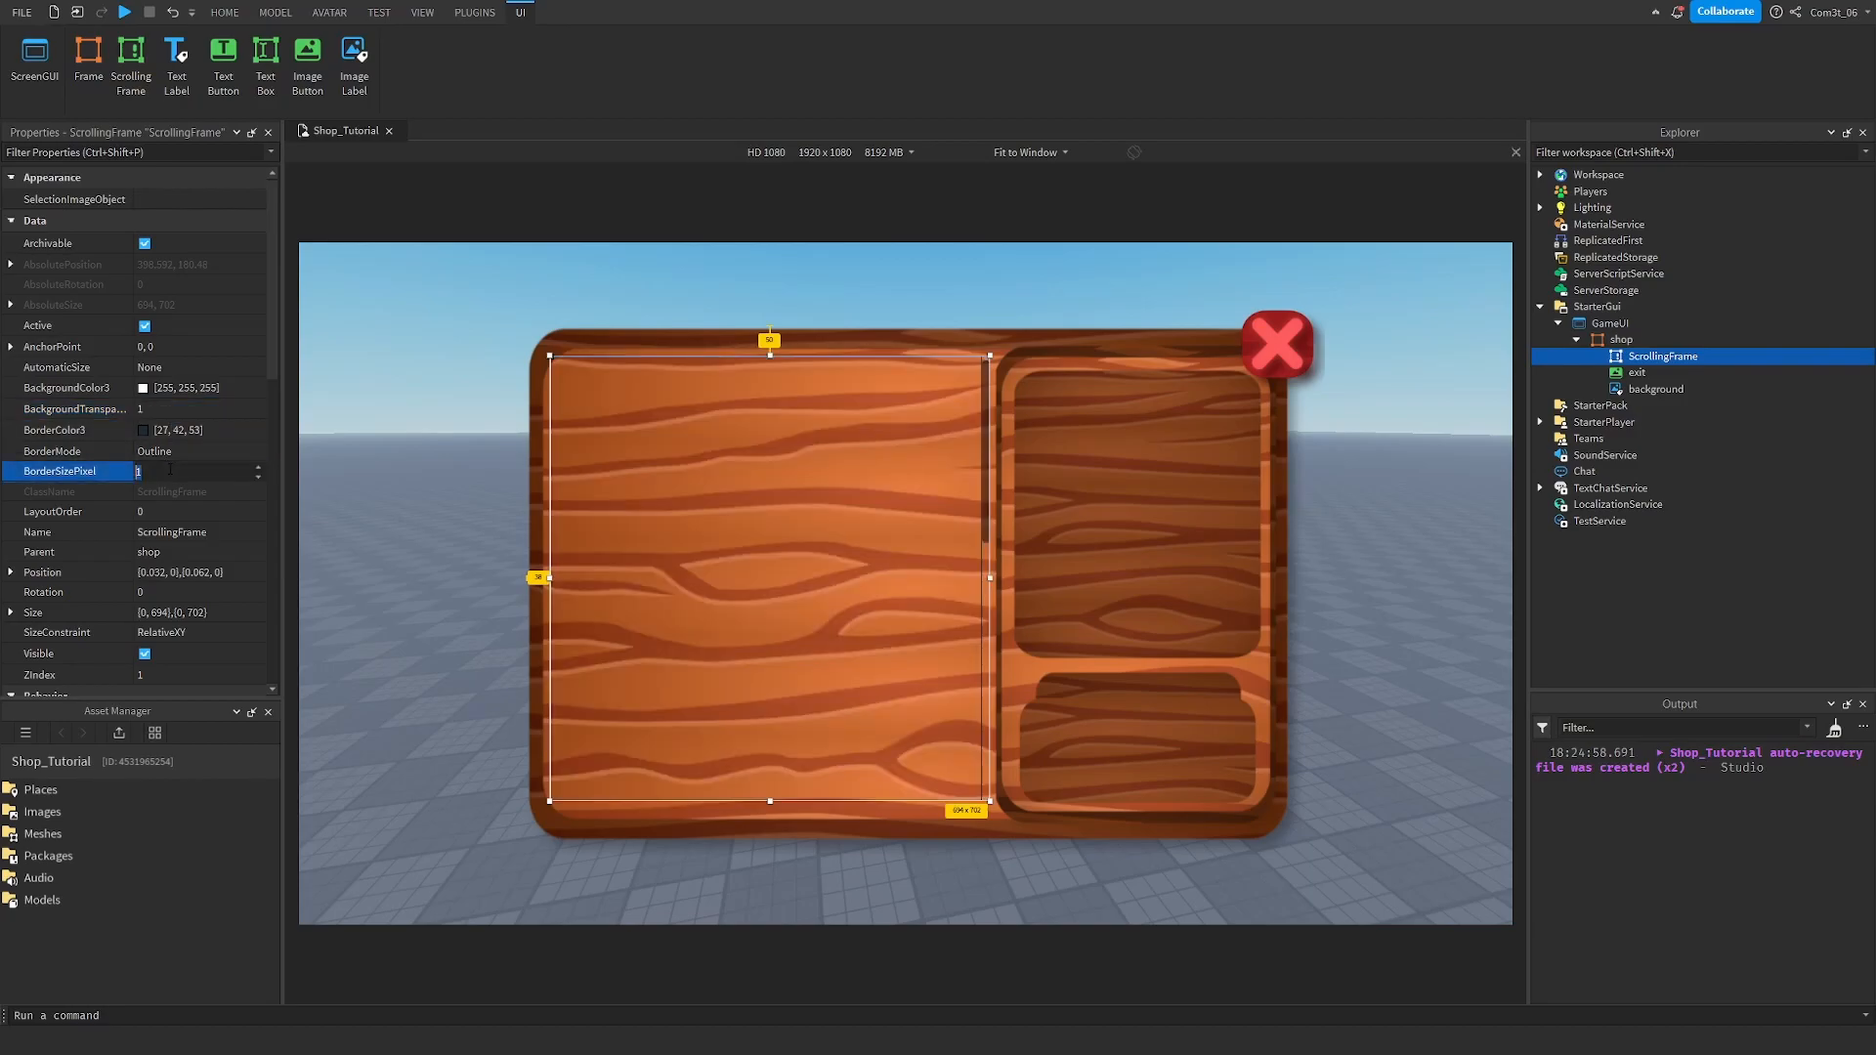
pyautogui.write('0')
pyautogui.press('Return')
# Examine the ScrollingFrame's scrolling properties, including ScrollBarThickness, and its scroll bar against the wooden background.
pyautogui.scroll(-3, 131, 484)
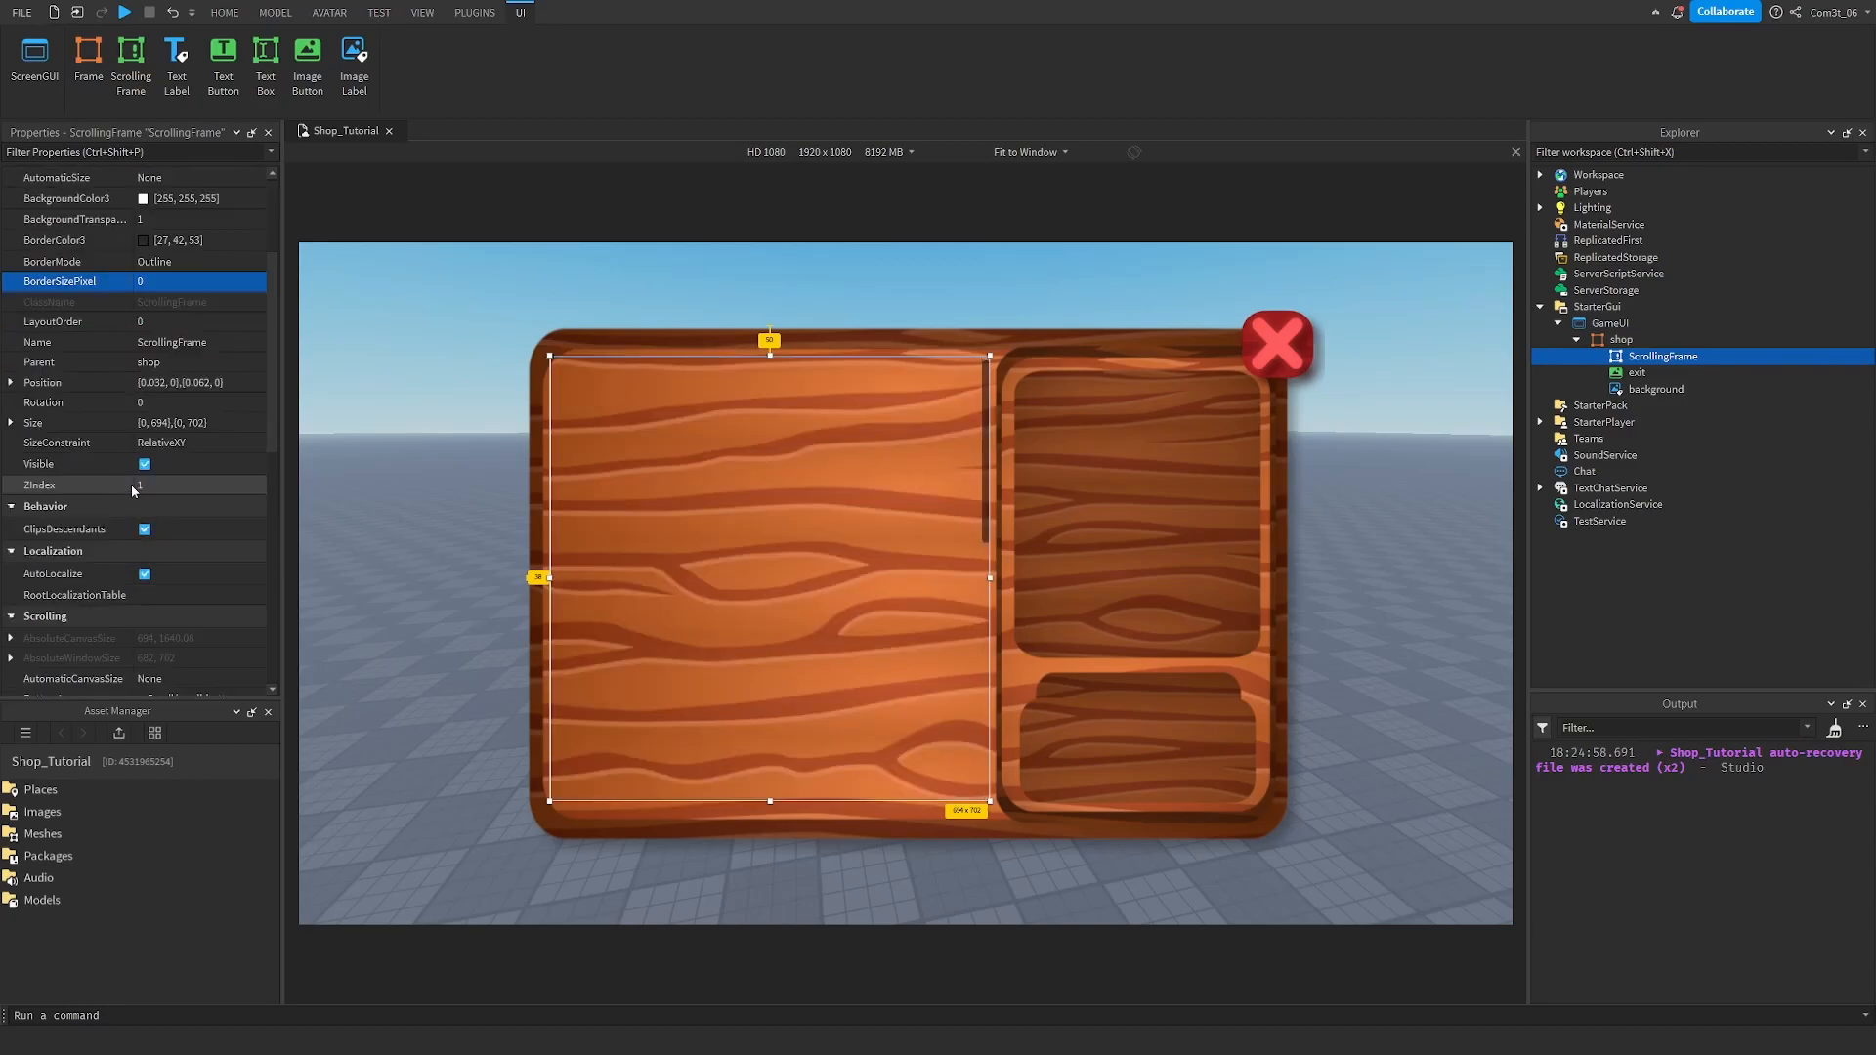
pyautogui.scroll(-6, 201, 436)
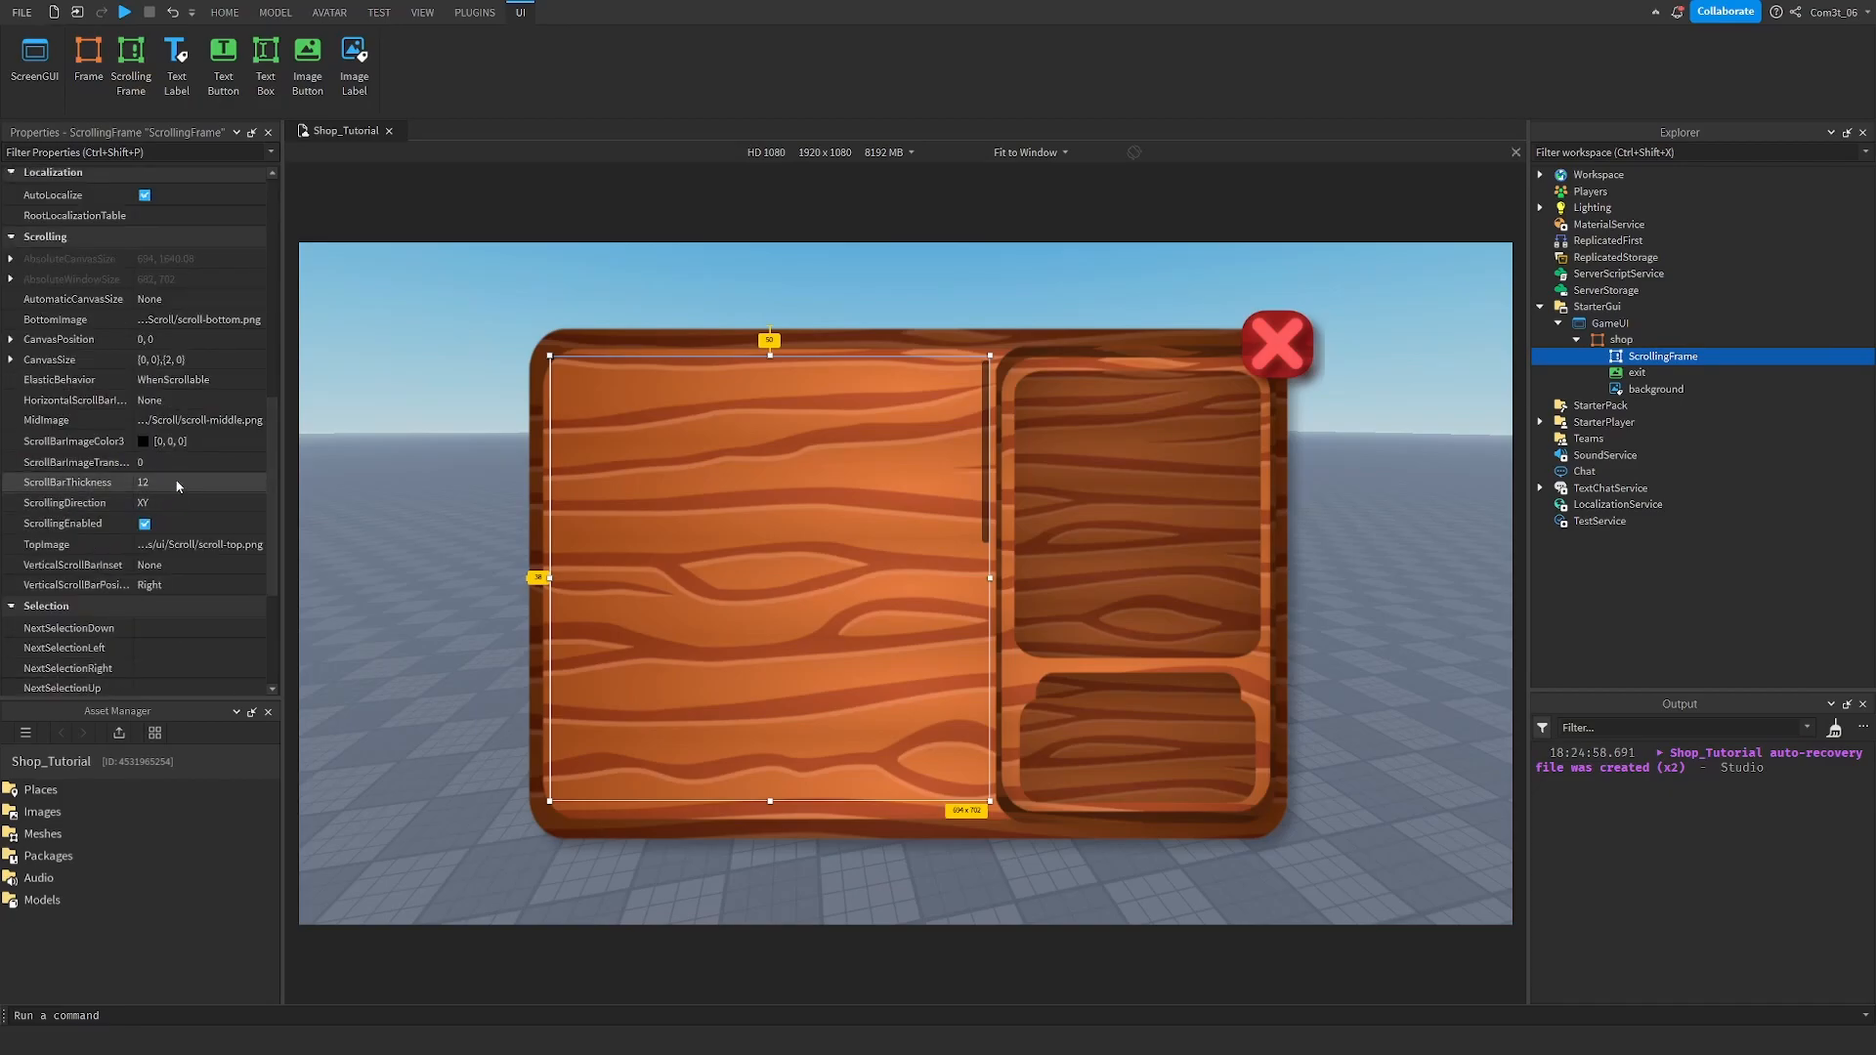
pyautogui.click(177, 485)
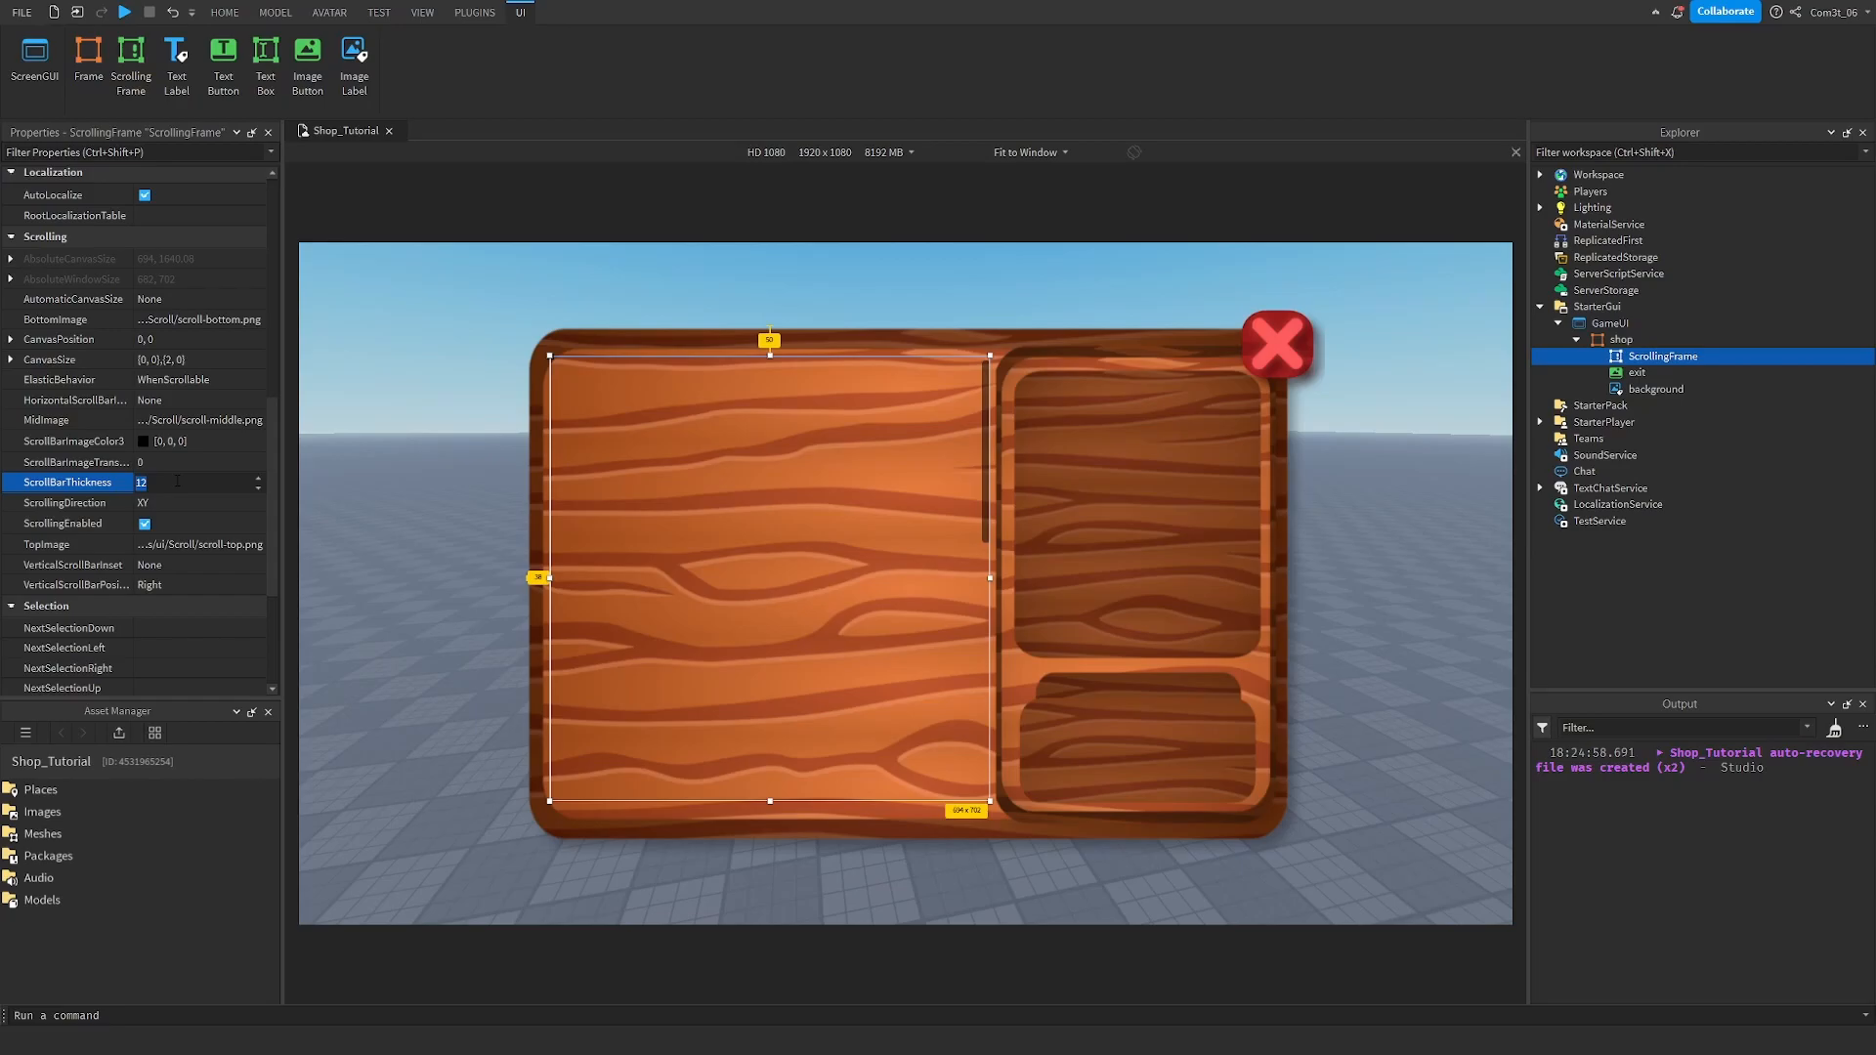
pyautogui.press('Return')
pyautogui.scroll(-5, 772, 508)
pyautogui.scroll(5, 801, 547)
pyautogui.scroll(-5, 815, 520)
pyautogui.scroll(5, 813, 537)
pyautogui.moveTo(989, 455)
pyautogui.mouseDown()
pyautogui.moveTo(991, 625)
pyautogui.moveTo(991, 457)
pyautogui.mouseUp()
pyautogui.scroll(-5, 935, 525)
pyautogui.scroll(5, 935, 532)
pyautogui.scroll(-5, 938, 552)
pyautogui.scroll(5, 969, 616)
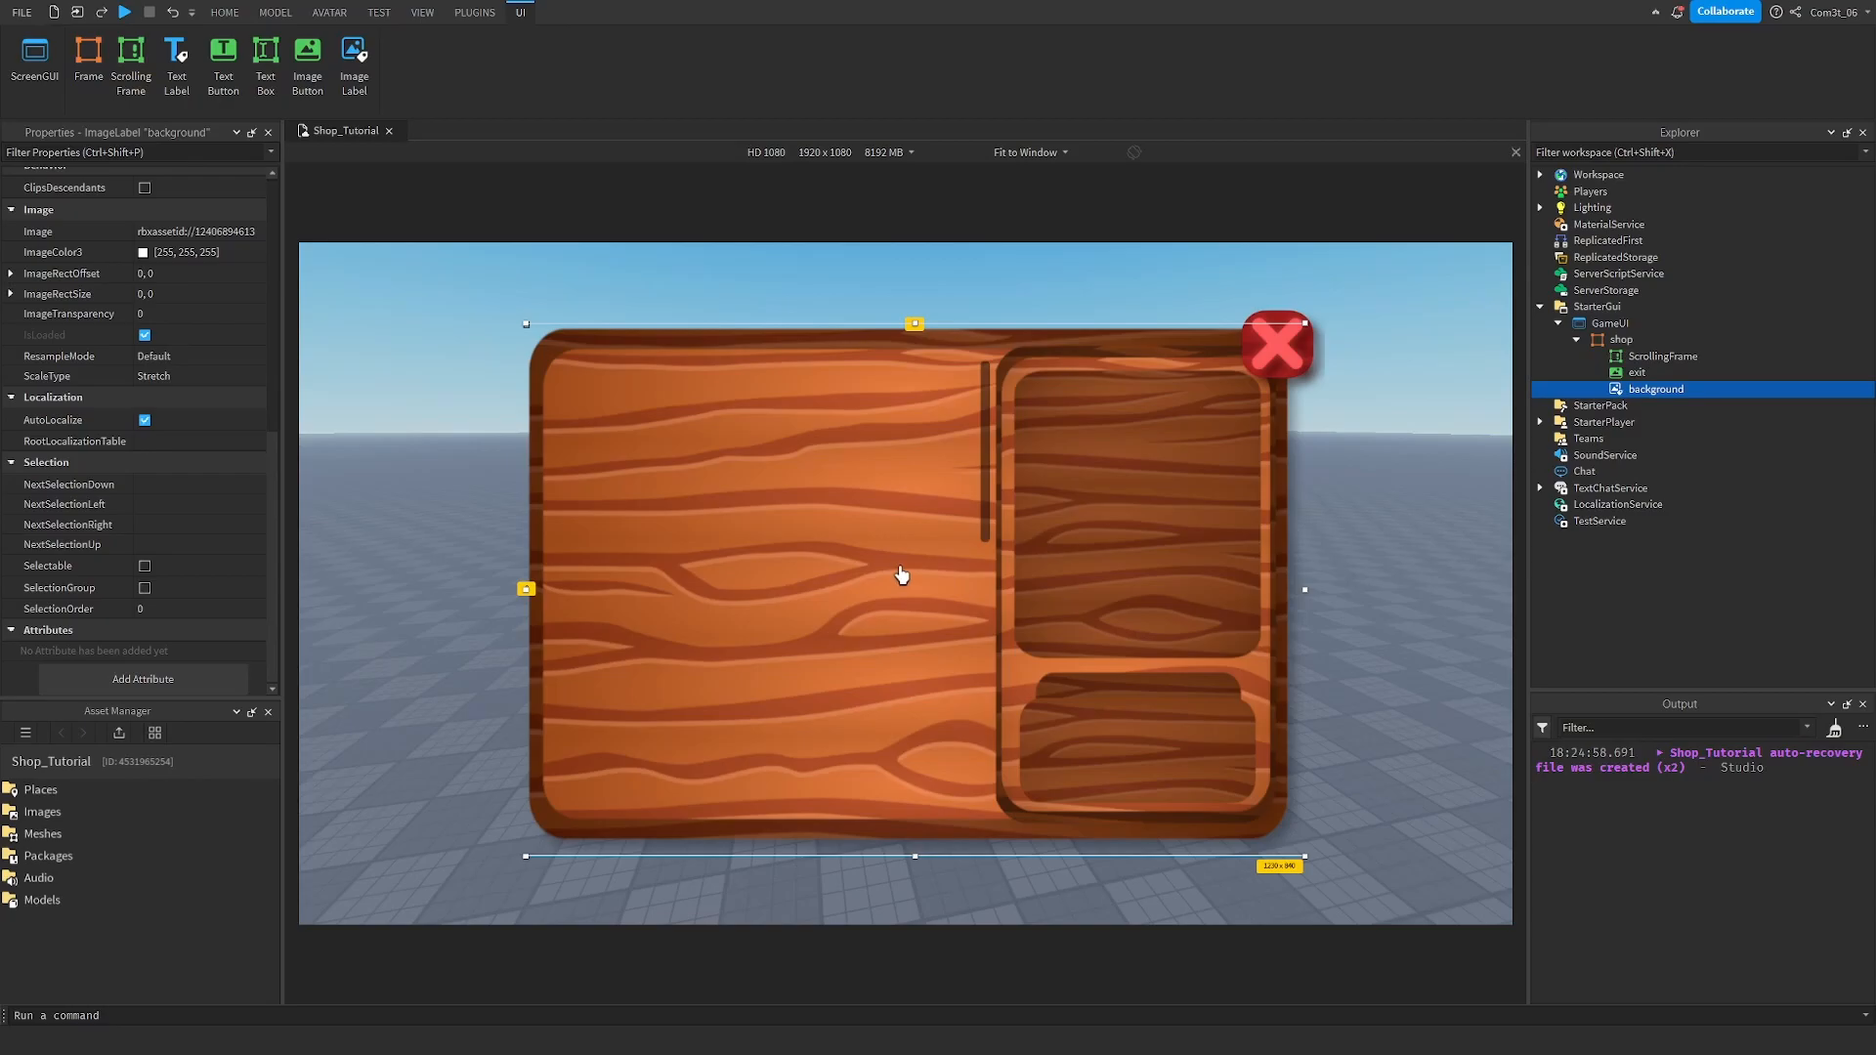
pyautogui.click(1660, 356)
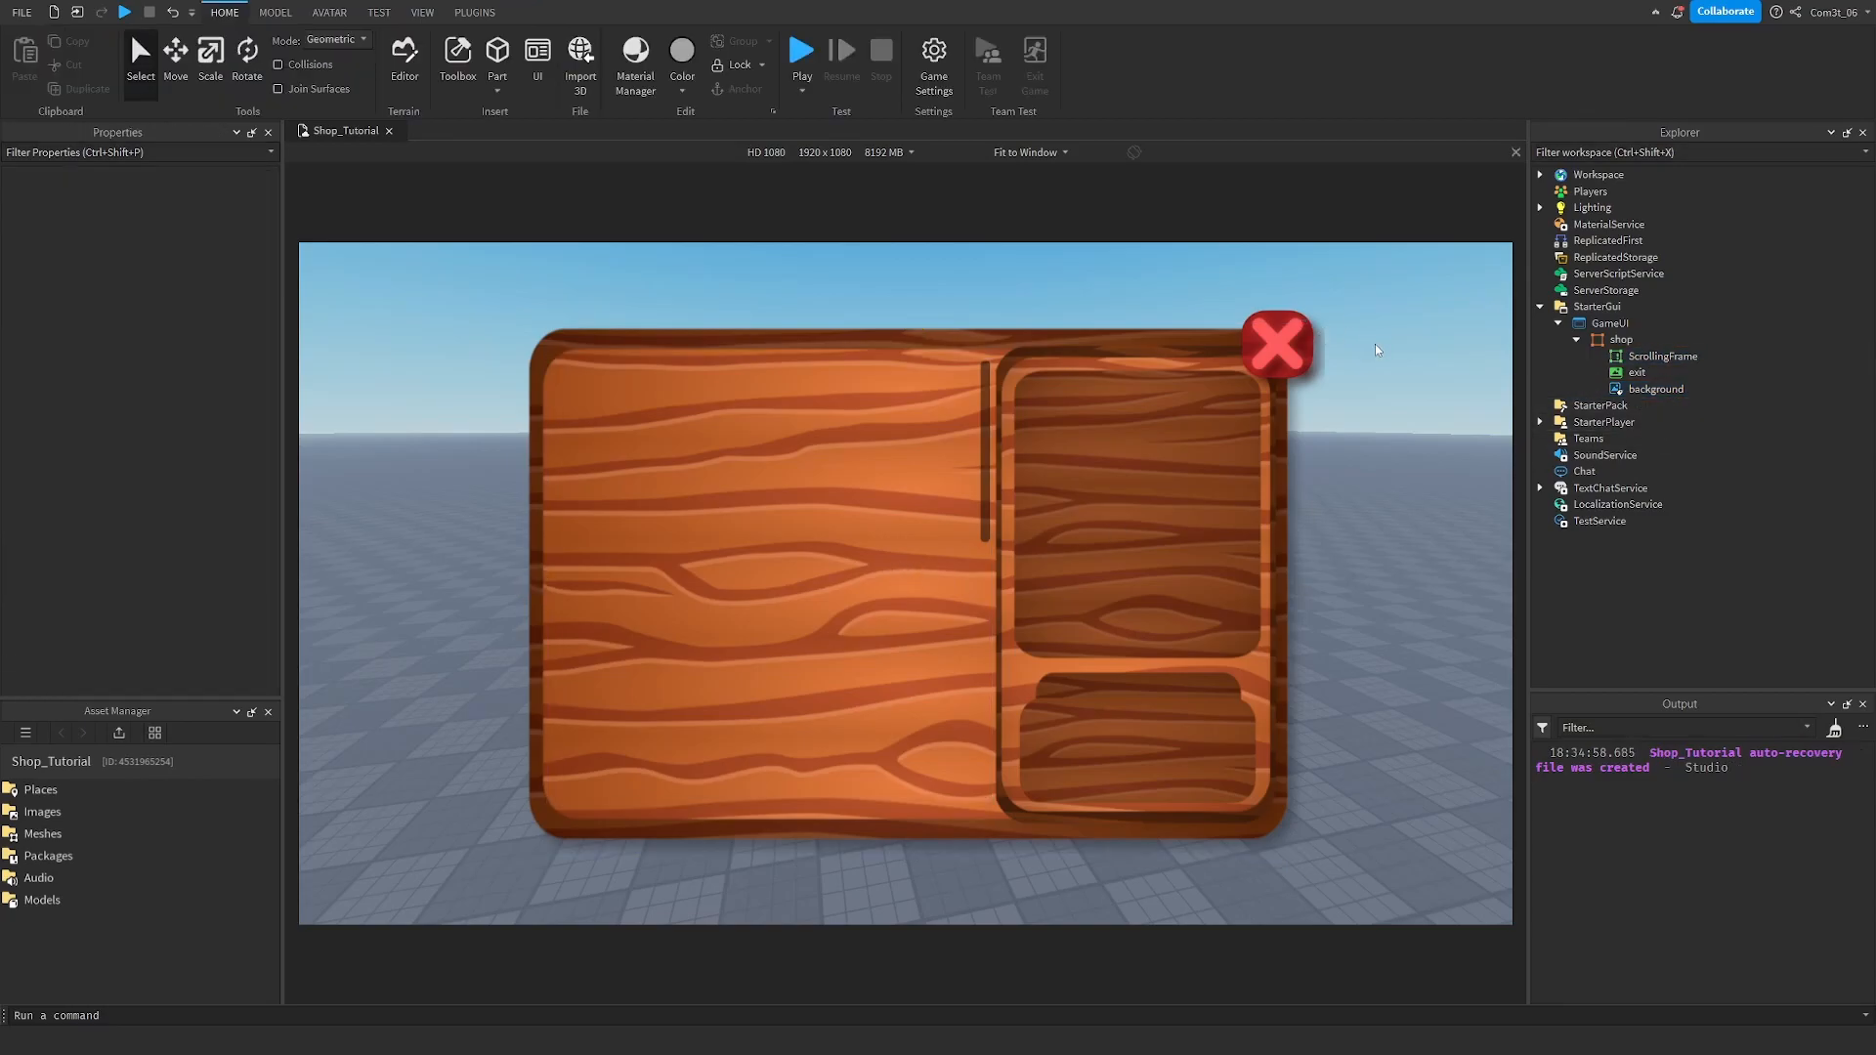
pyautogui.scroll(-5, 825, 515)
pyautogui.scroll(5, 841, 582)
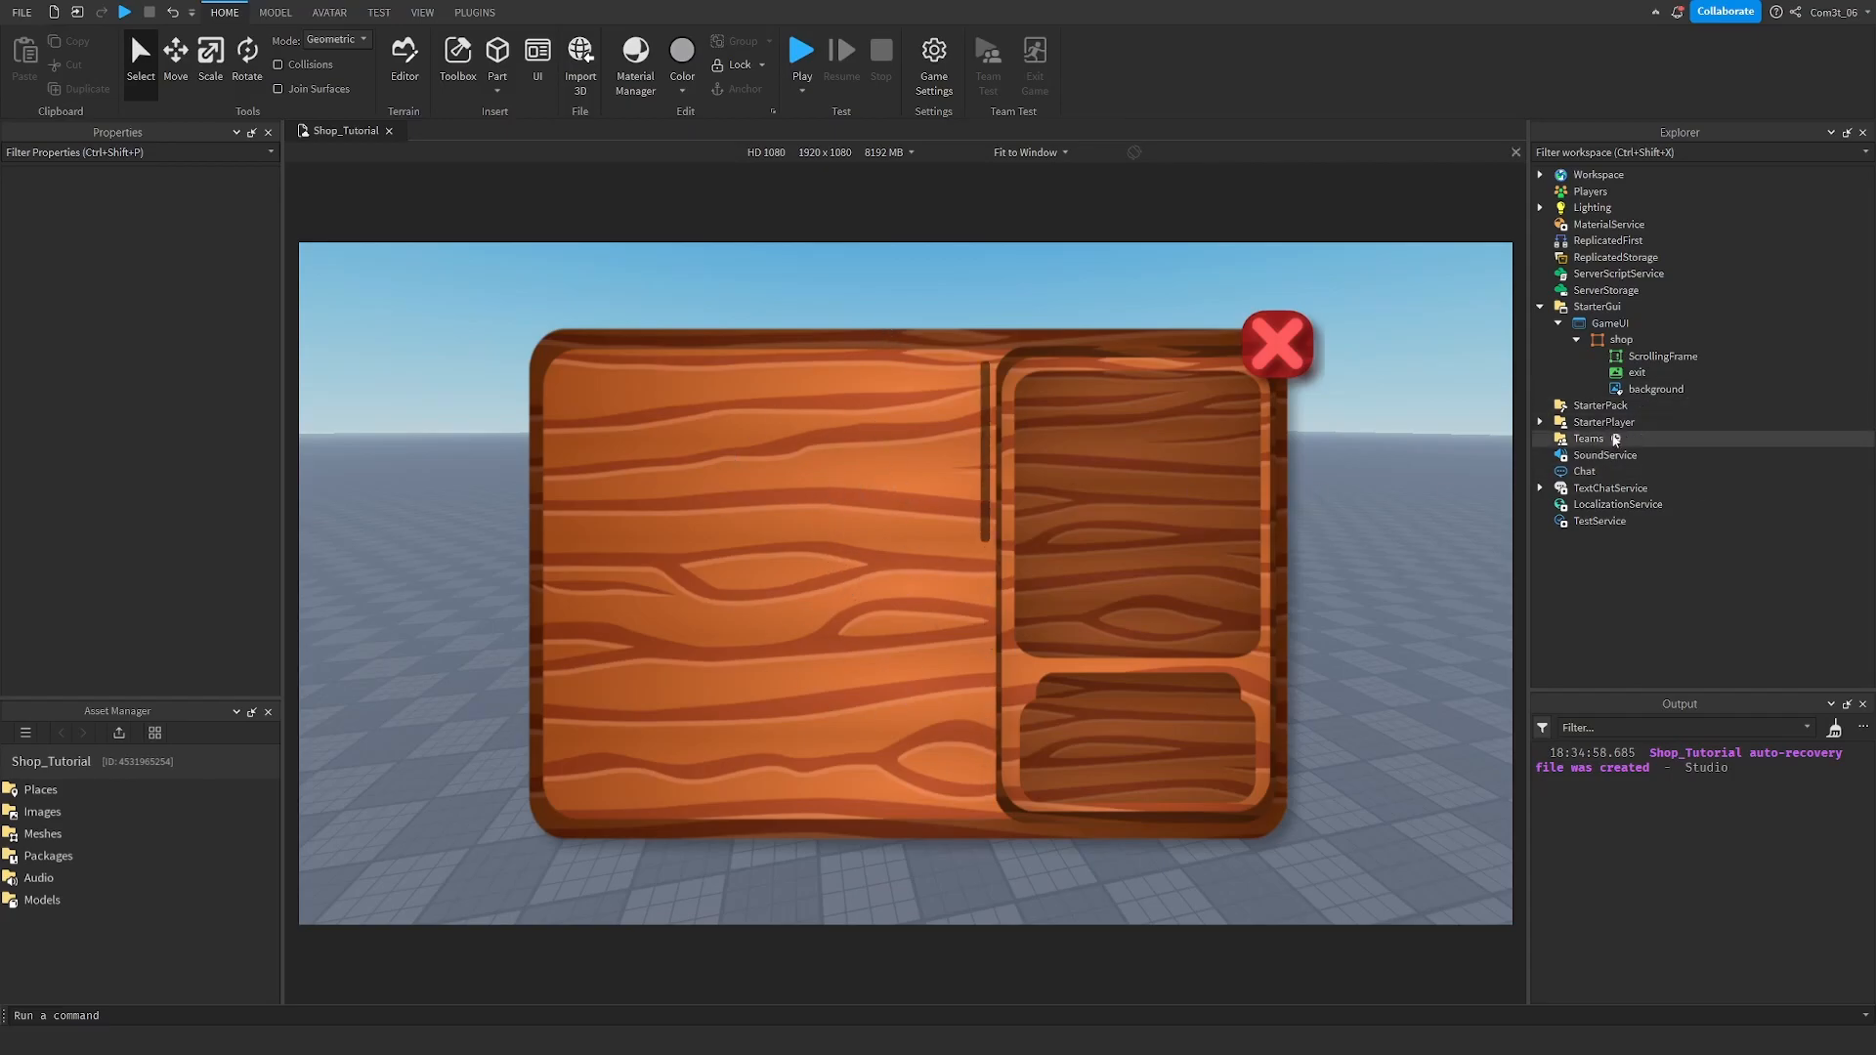
# Insert a TextLabel into the shop frame and rename it contentBackground.
pyautogui.rightClick(1602, 342)
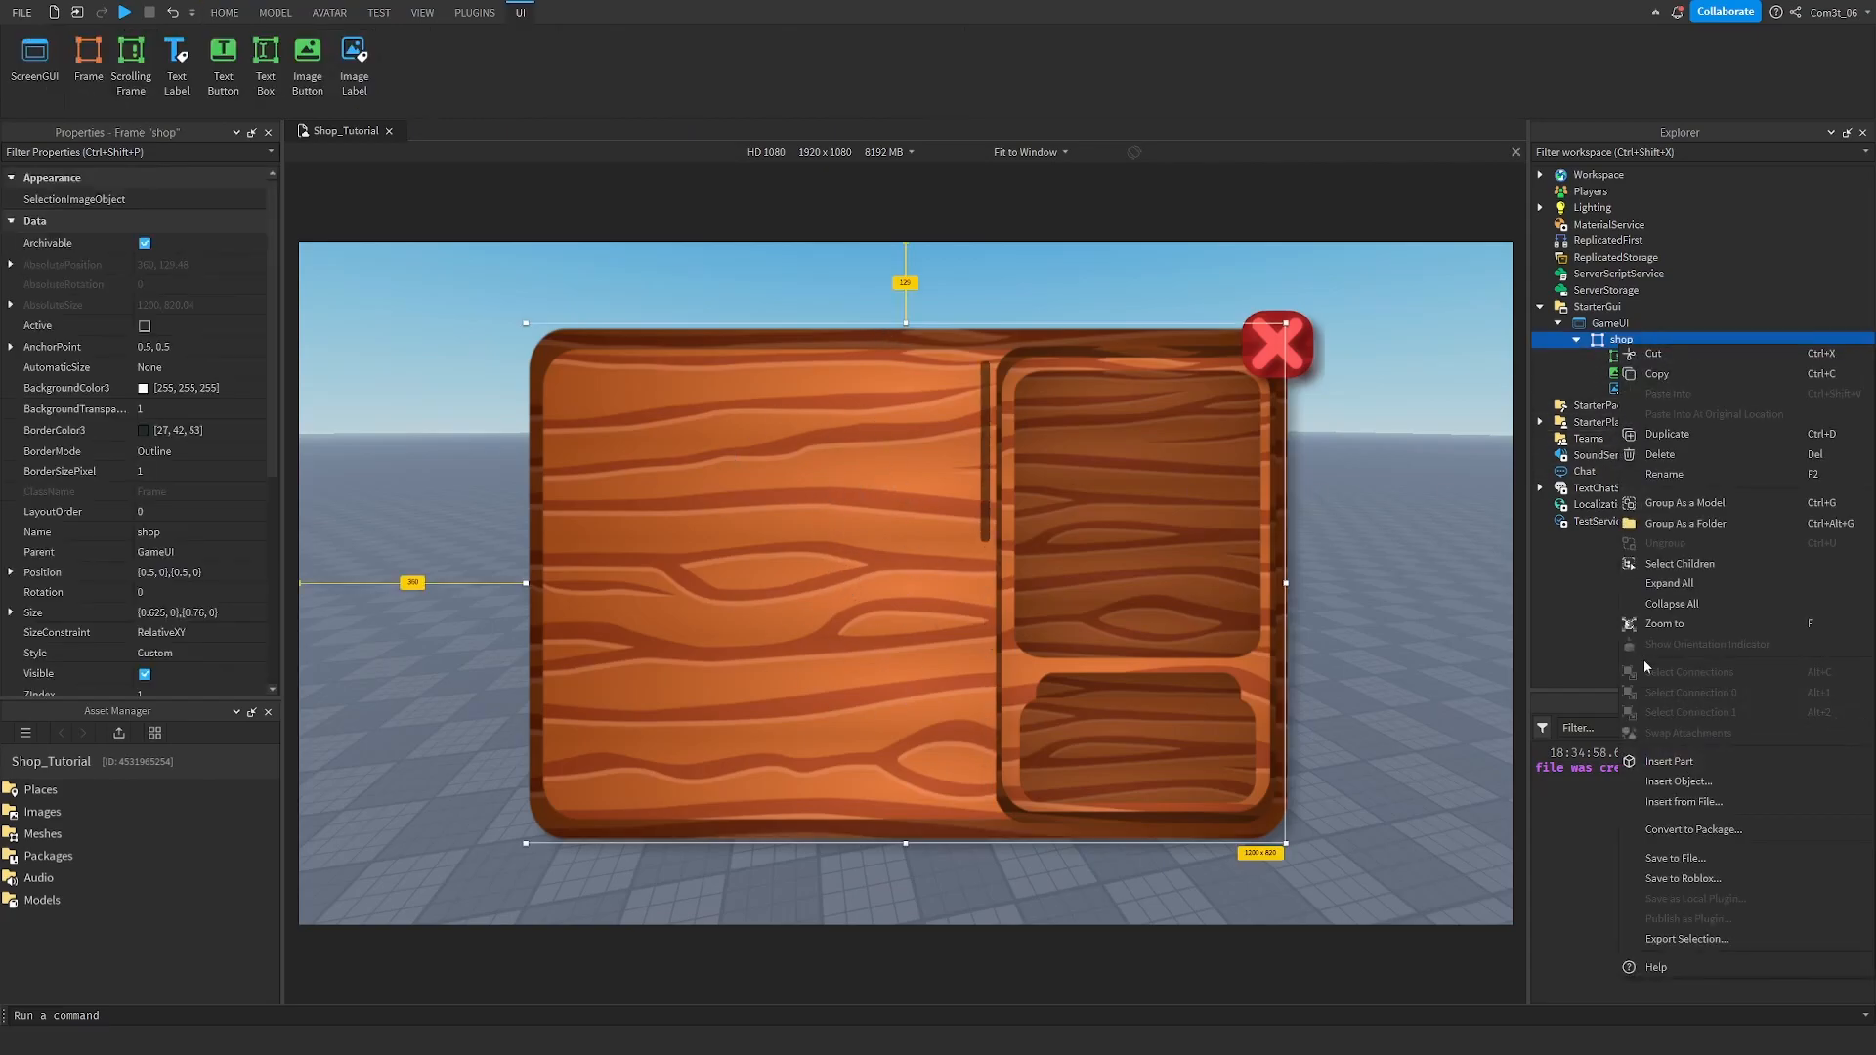
pyautogui.click(1677, 781)
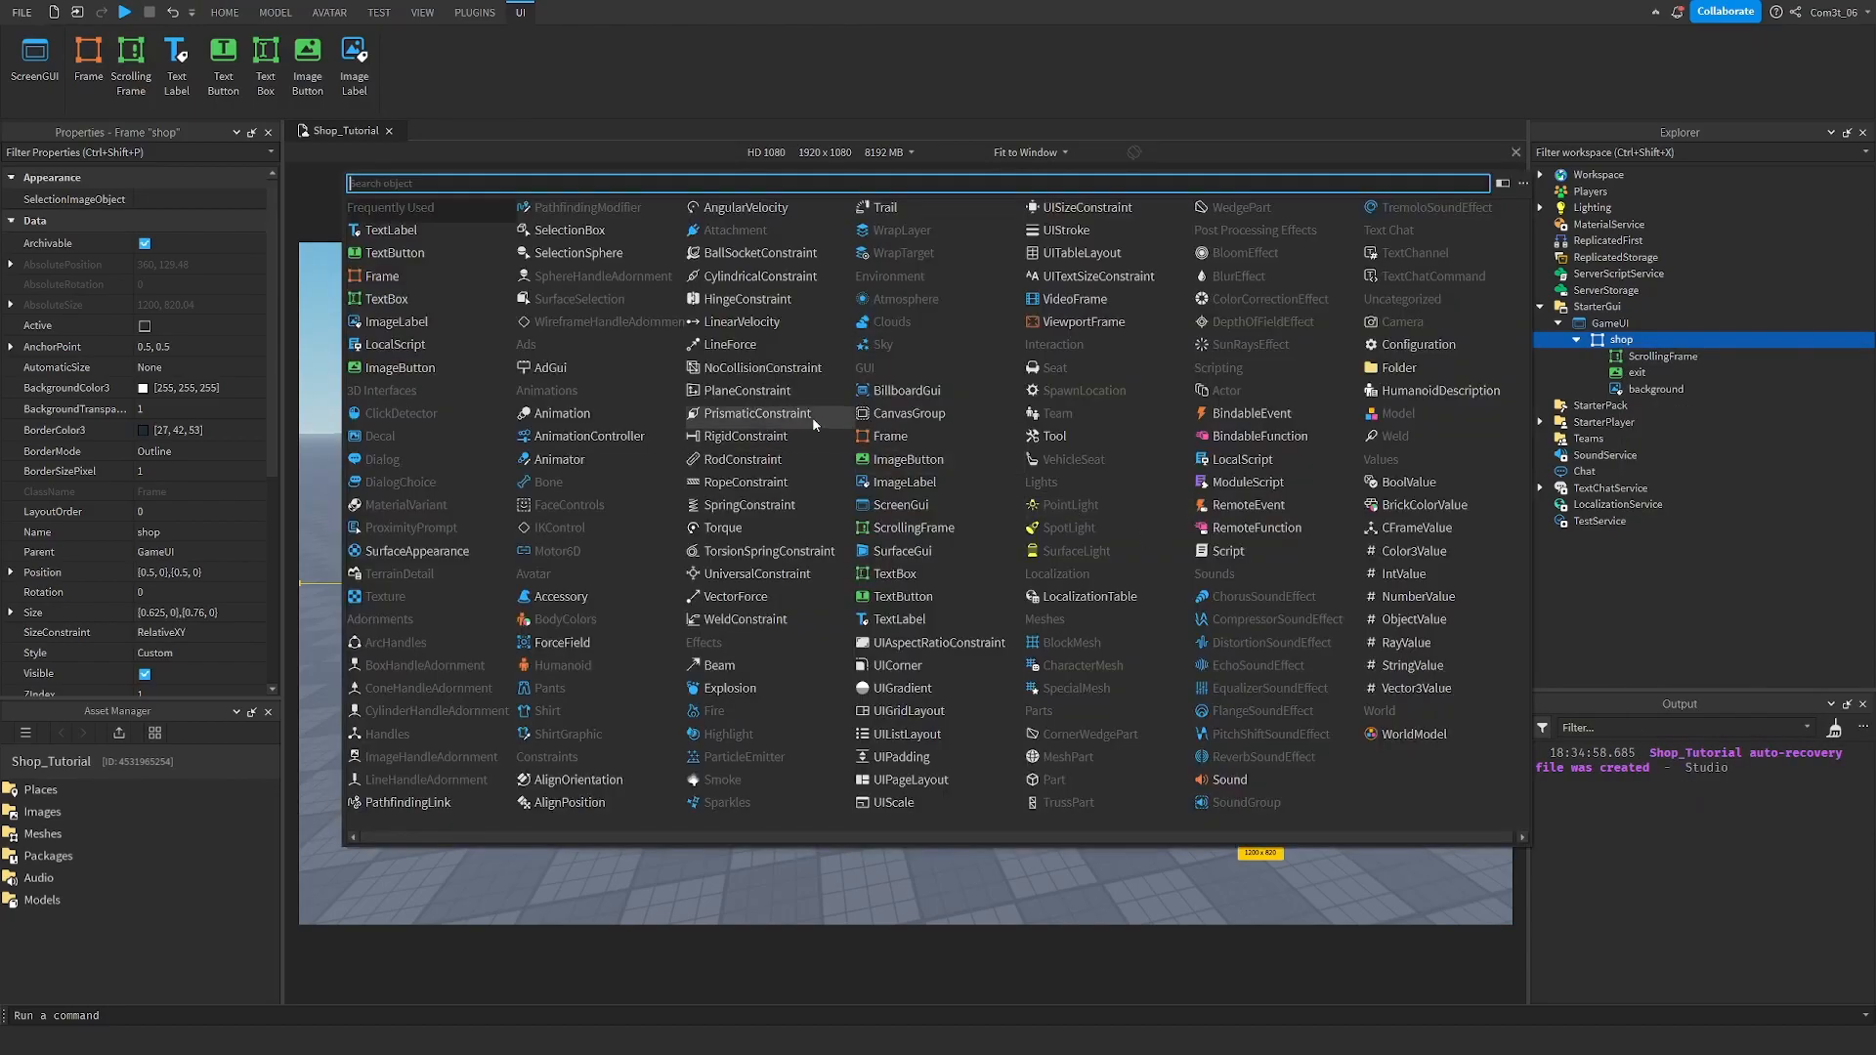
pyautogui.click(391, 230)
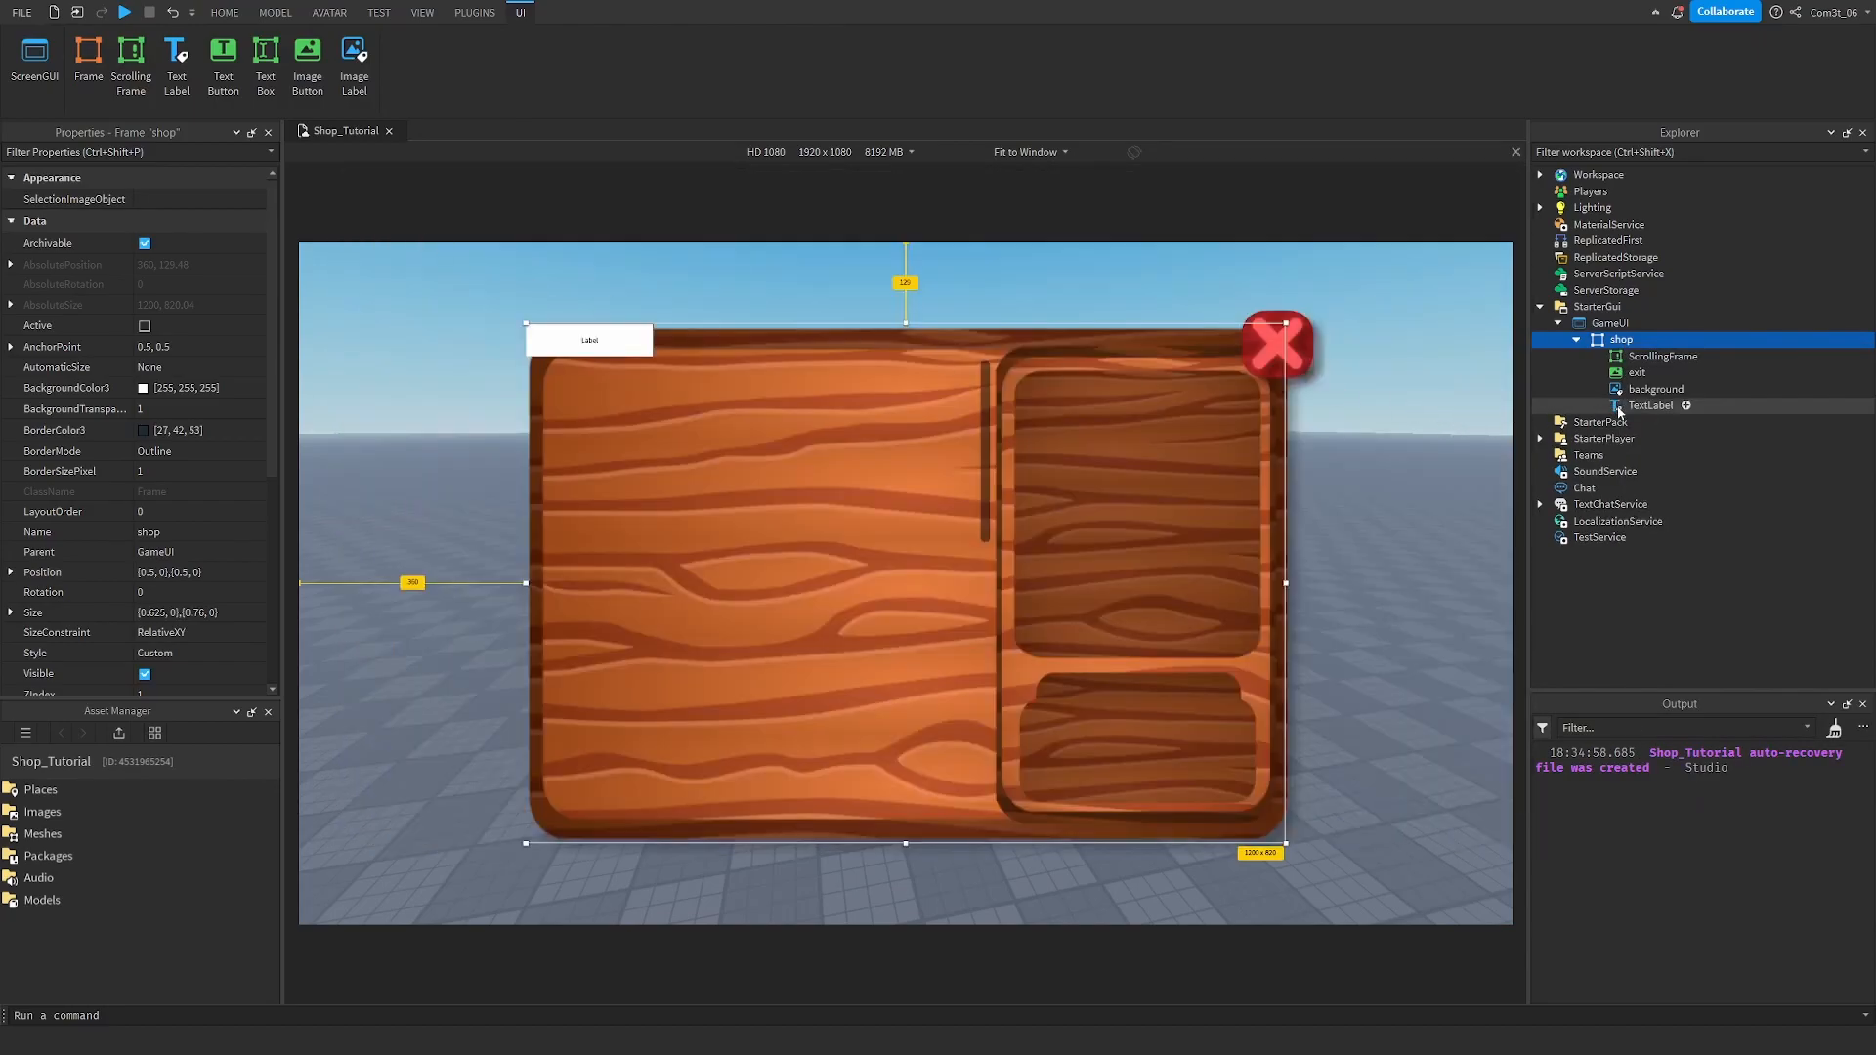
pyautogui.click(1647, 406)
pyautogui.click(1647, 406)
pyautogui.write('contentBackg')
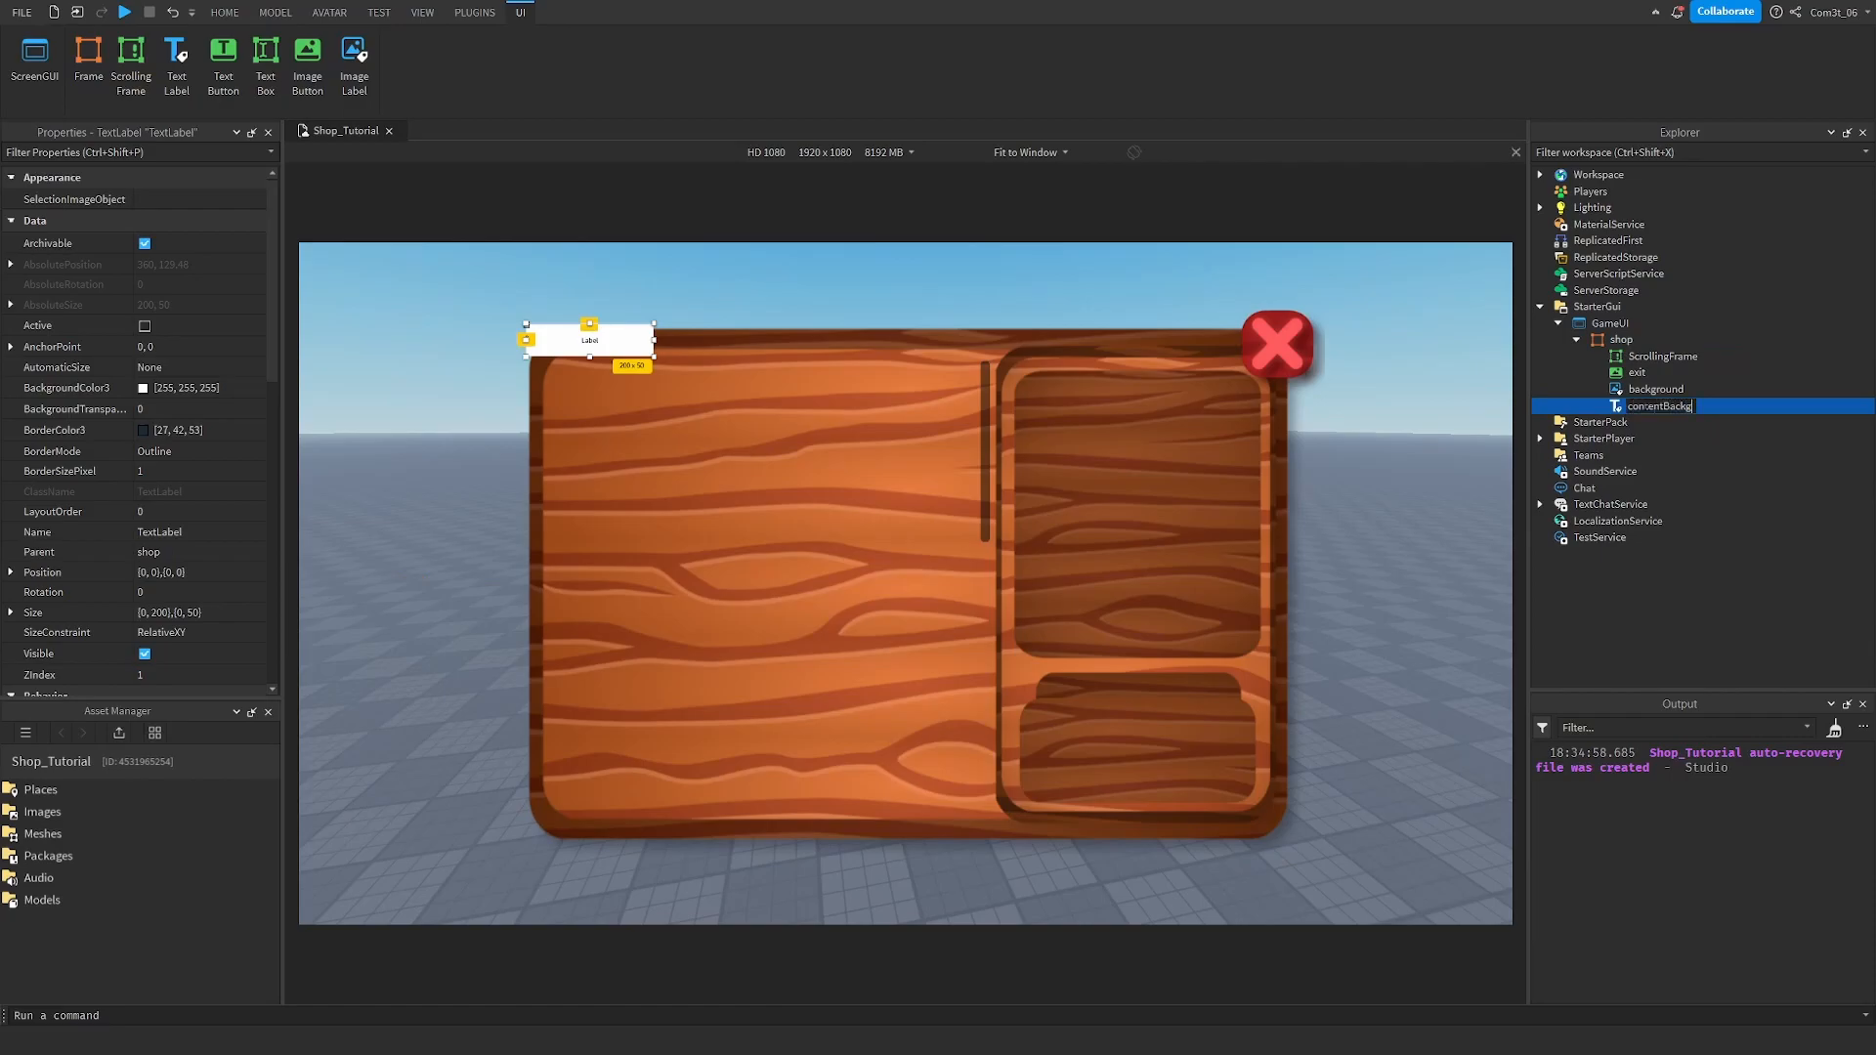
pyautogui.write('round')
pyautogui.press('Return')
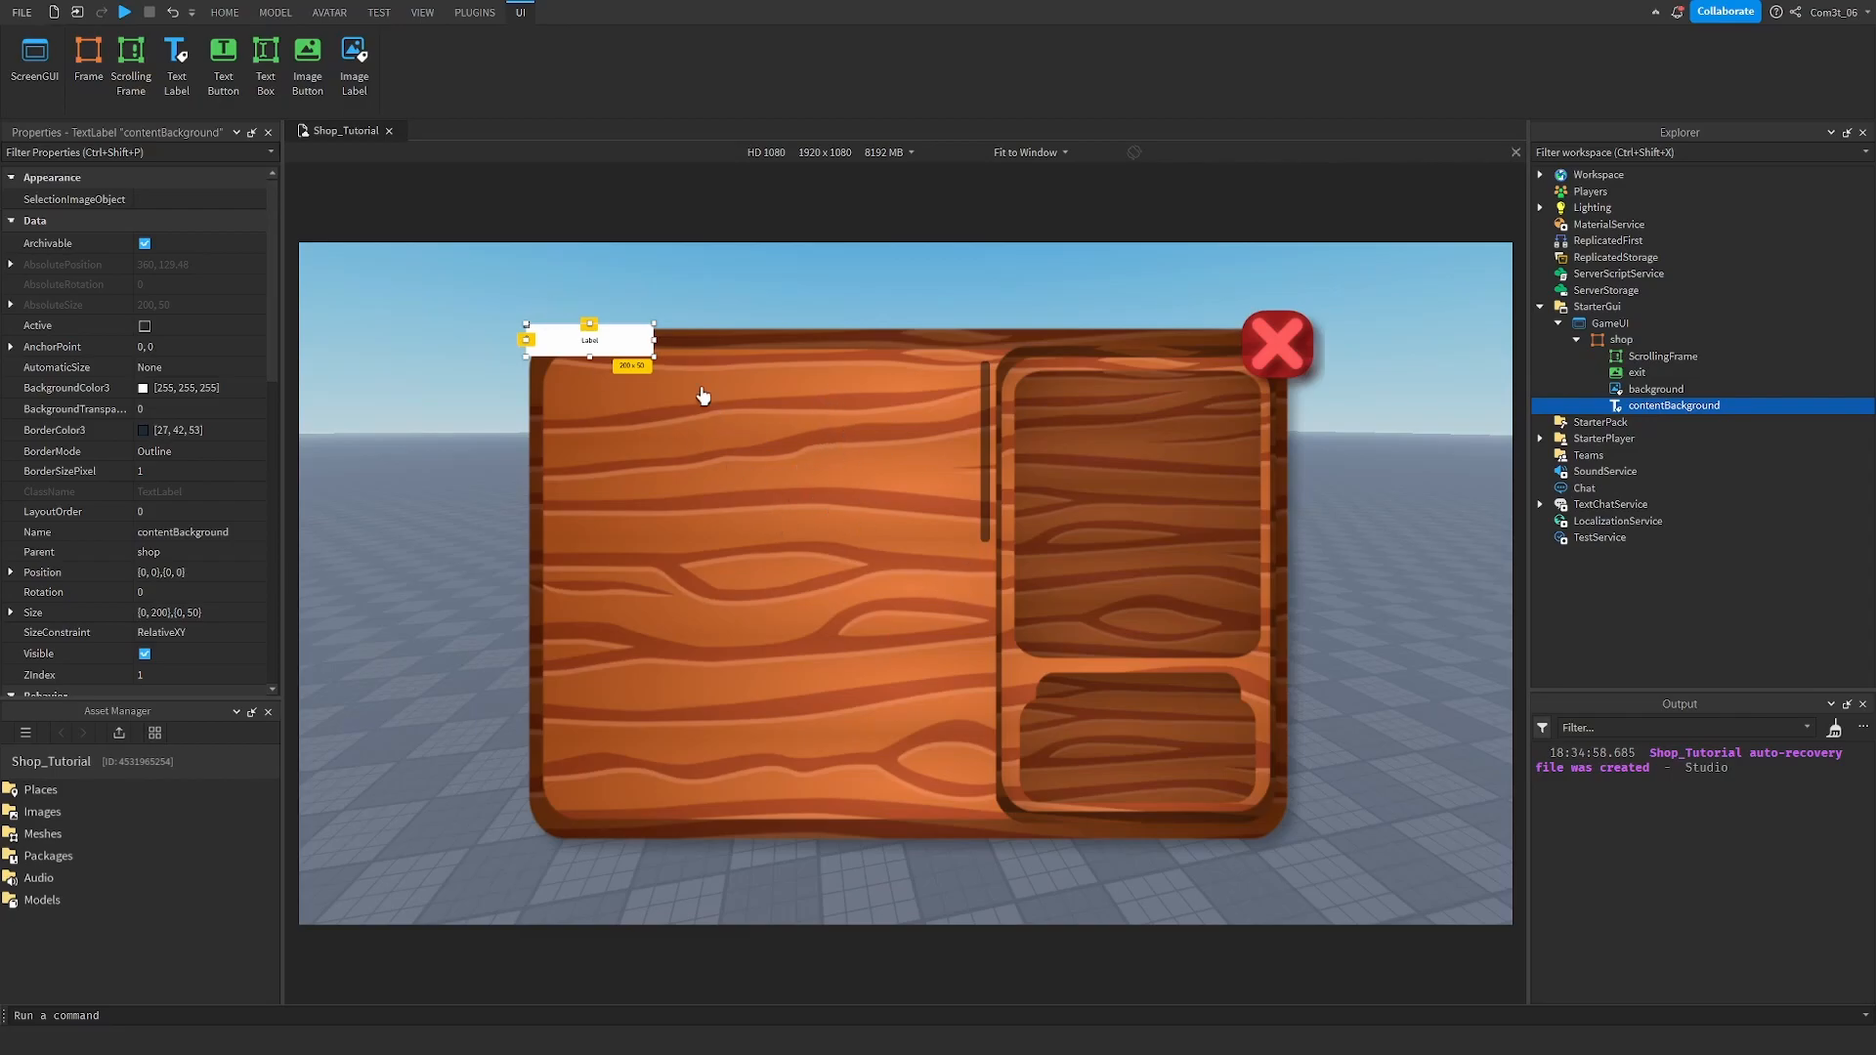
# Move and resize contentBackground to about 693 x 697 pixels so it covers the scrolling area of the shop.
pyautogui.moveTo(603, 349); pyautogui.dragTo(990, 809)
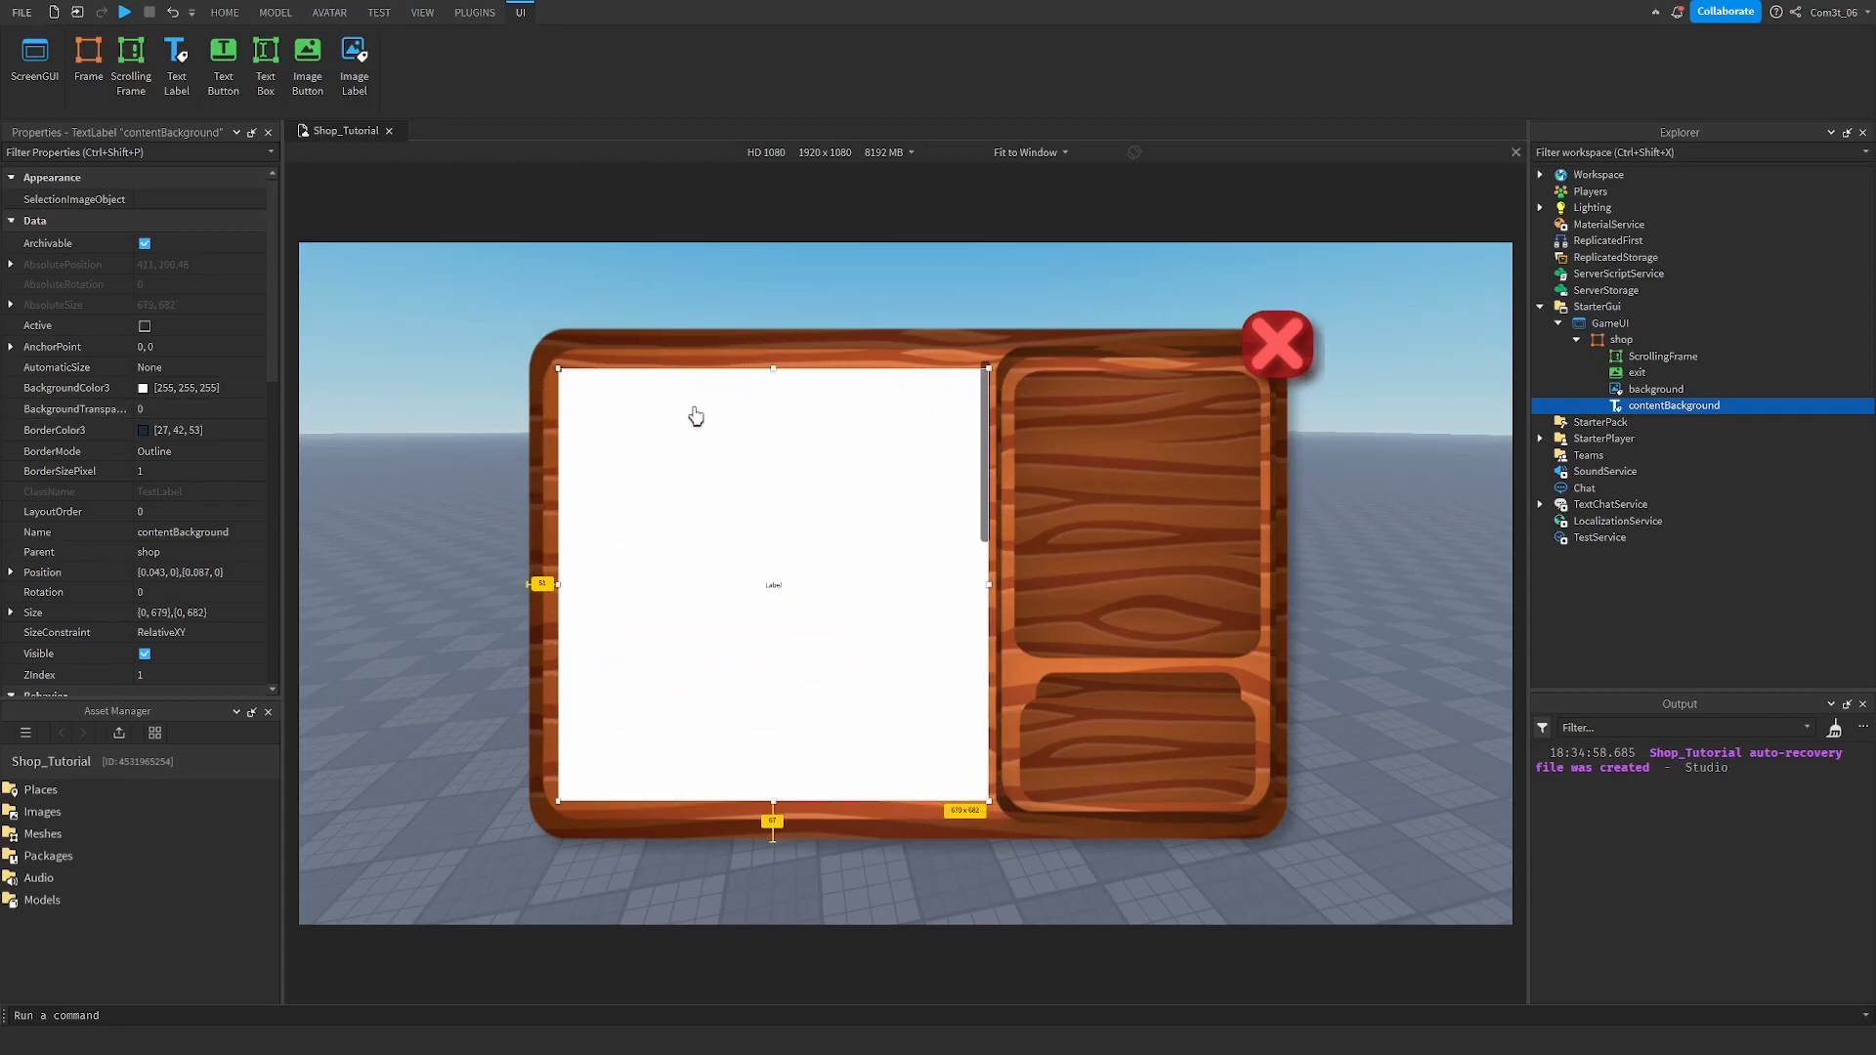
pyautogui.moveTo(770, 376); pyautogui.dragTo(778, 372)
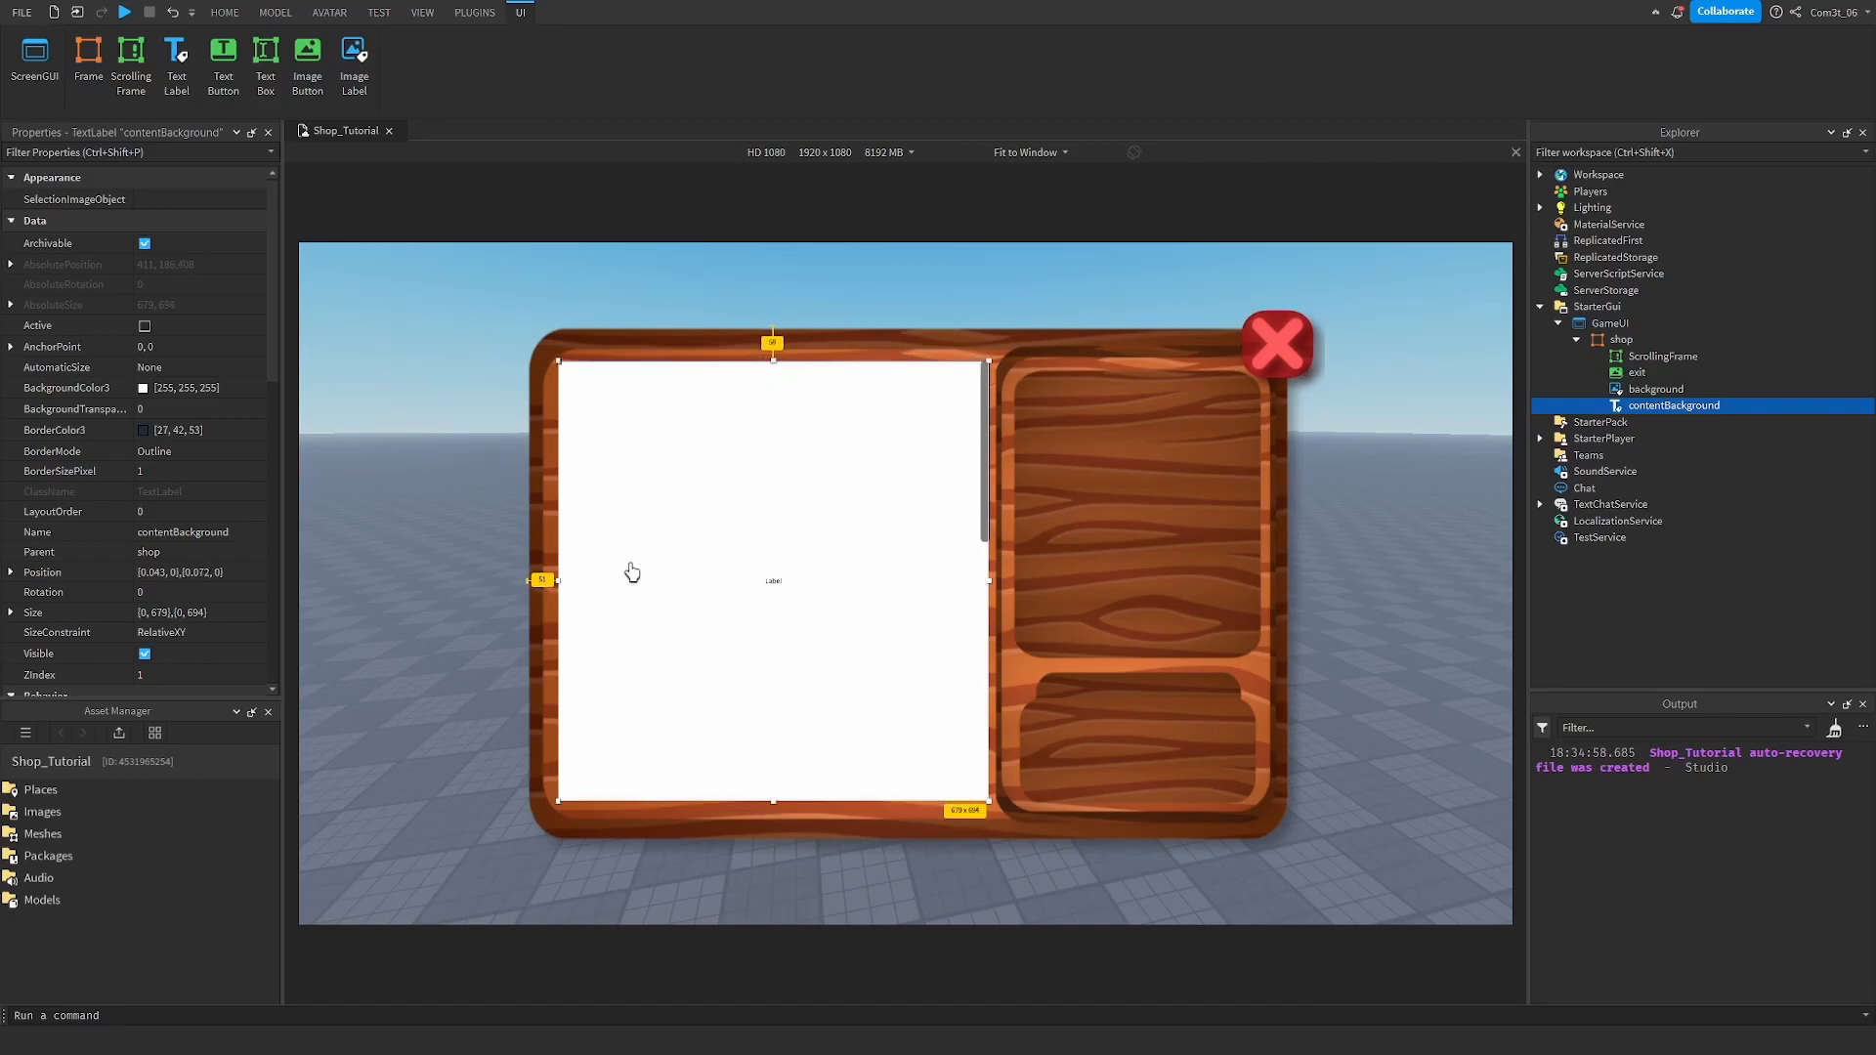
pyautogui.moveTo(558, 589); pyautogui.dragTo(552, 582)
pyautogui.moveTo(989, 592); pyautogui.dragTo(993, 585)
pyautogui.moveTo(771, 367); pyautogui.dragTo(774, 364)
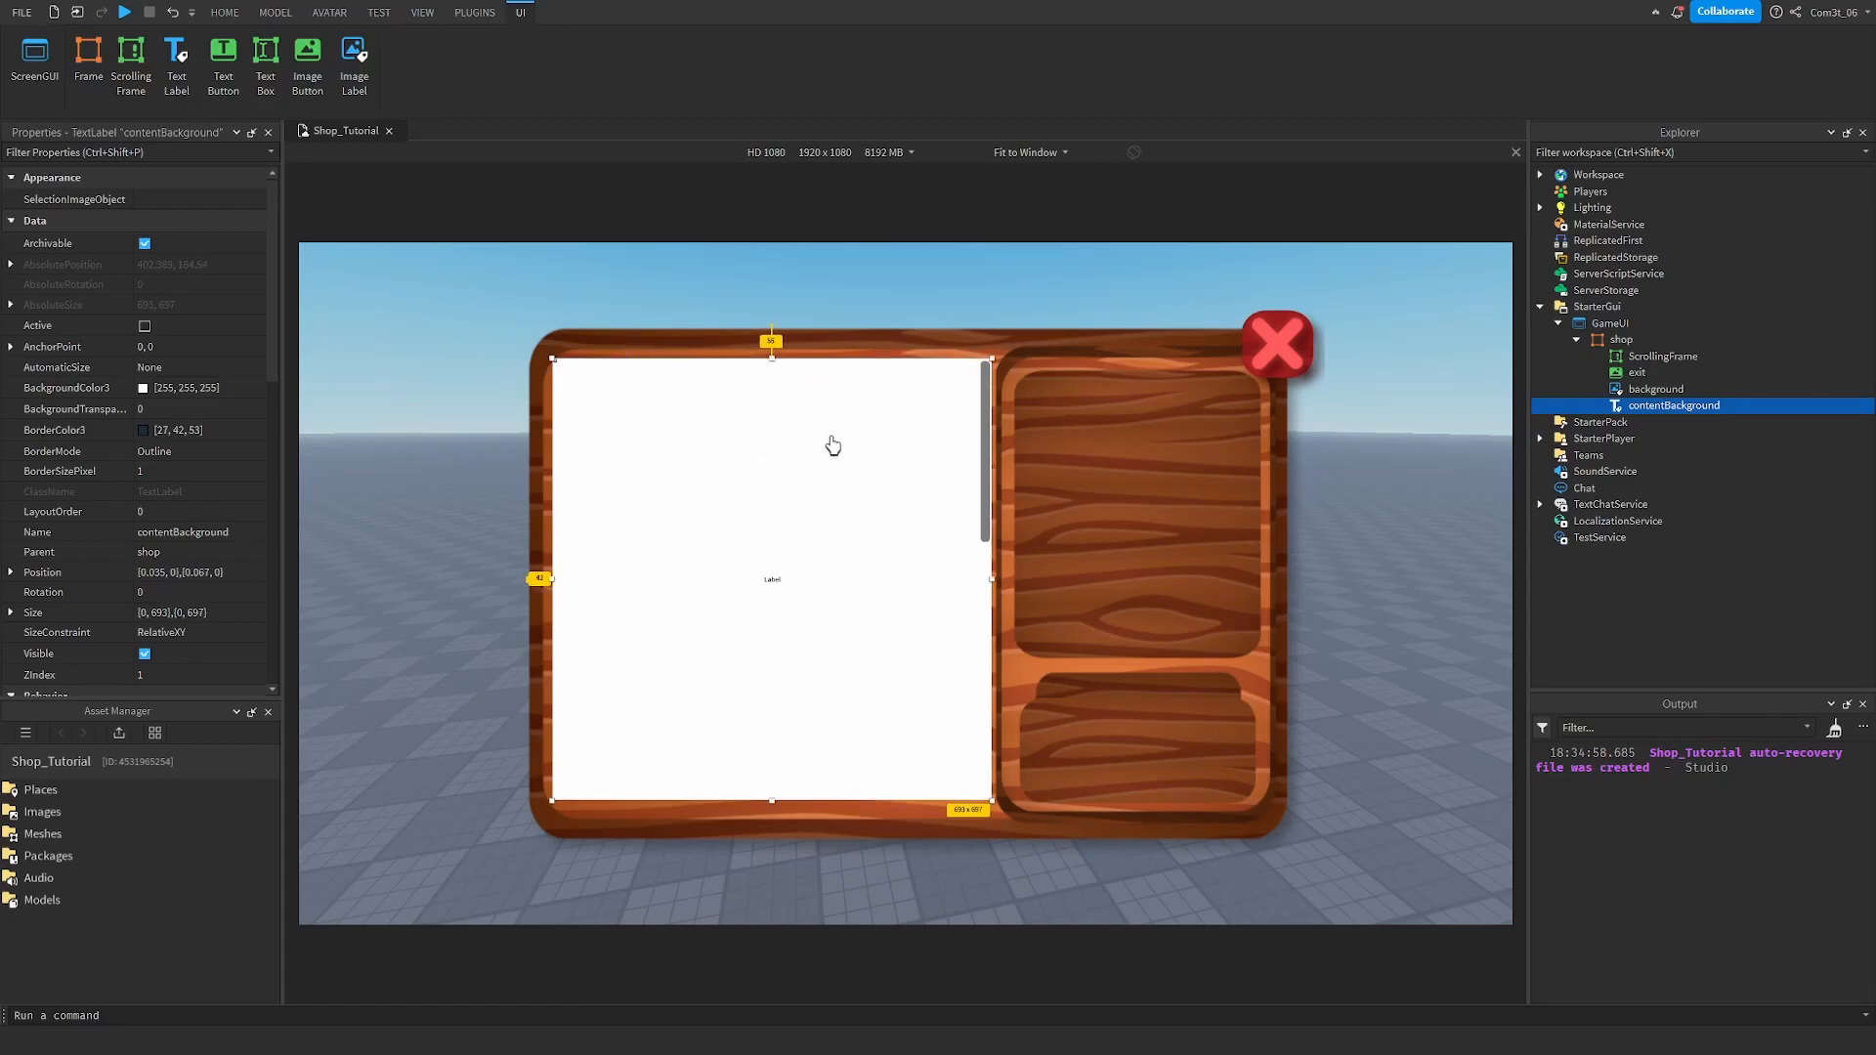
# Convert contentBackground's Position and Size to Scale with the Unit Conversion plugin and close its window.
pyautogui.click(475, 12)
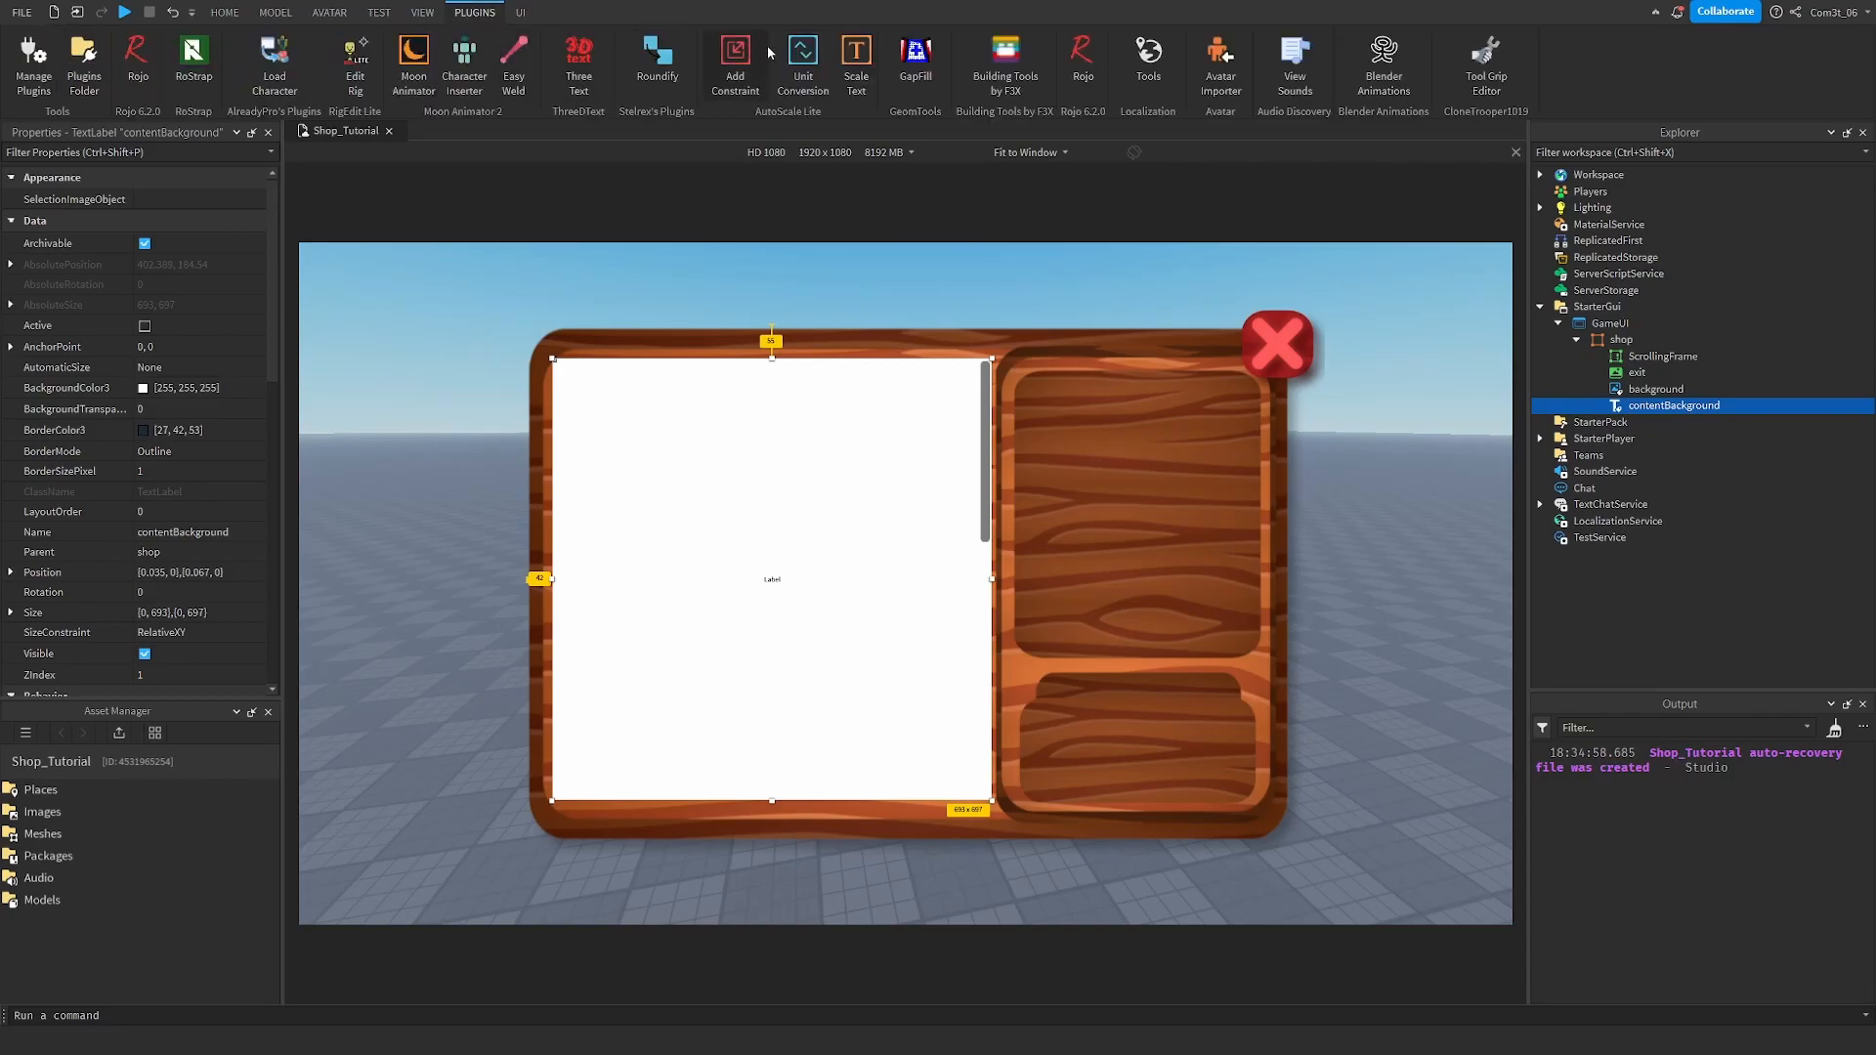
pyautogui.click(799, 61)
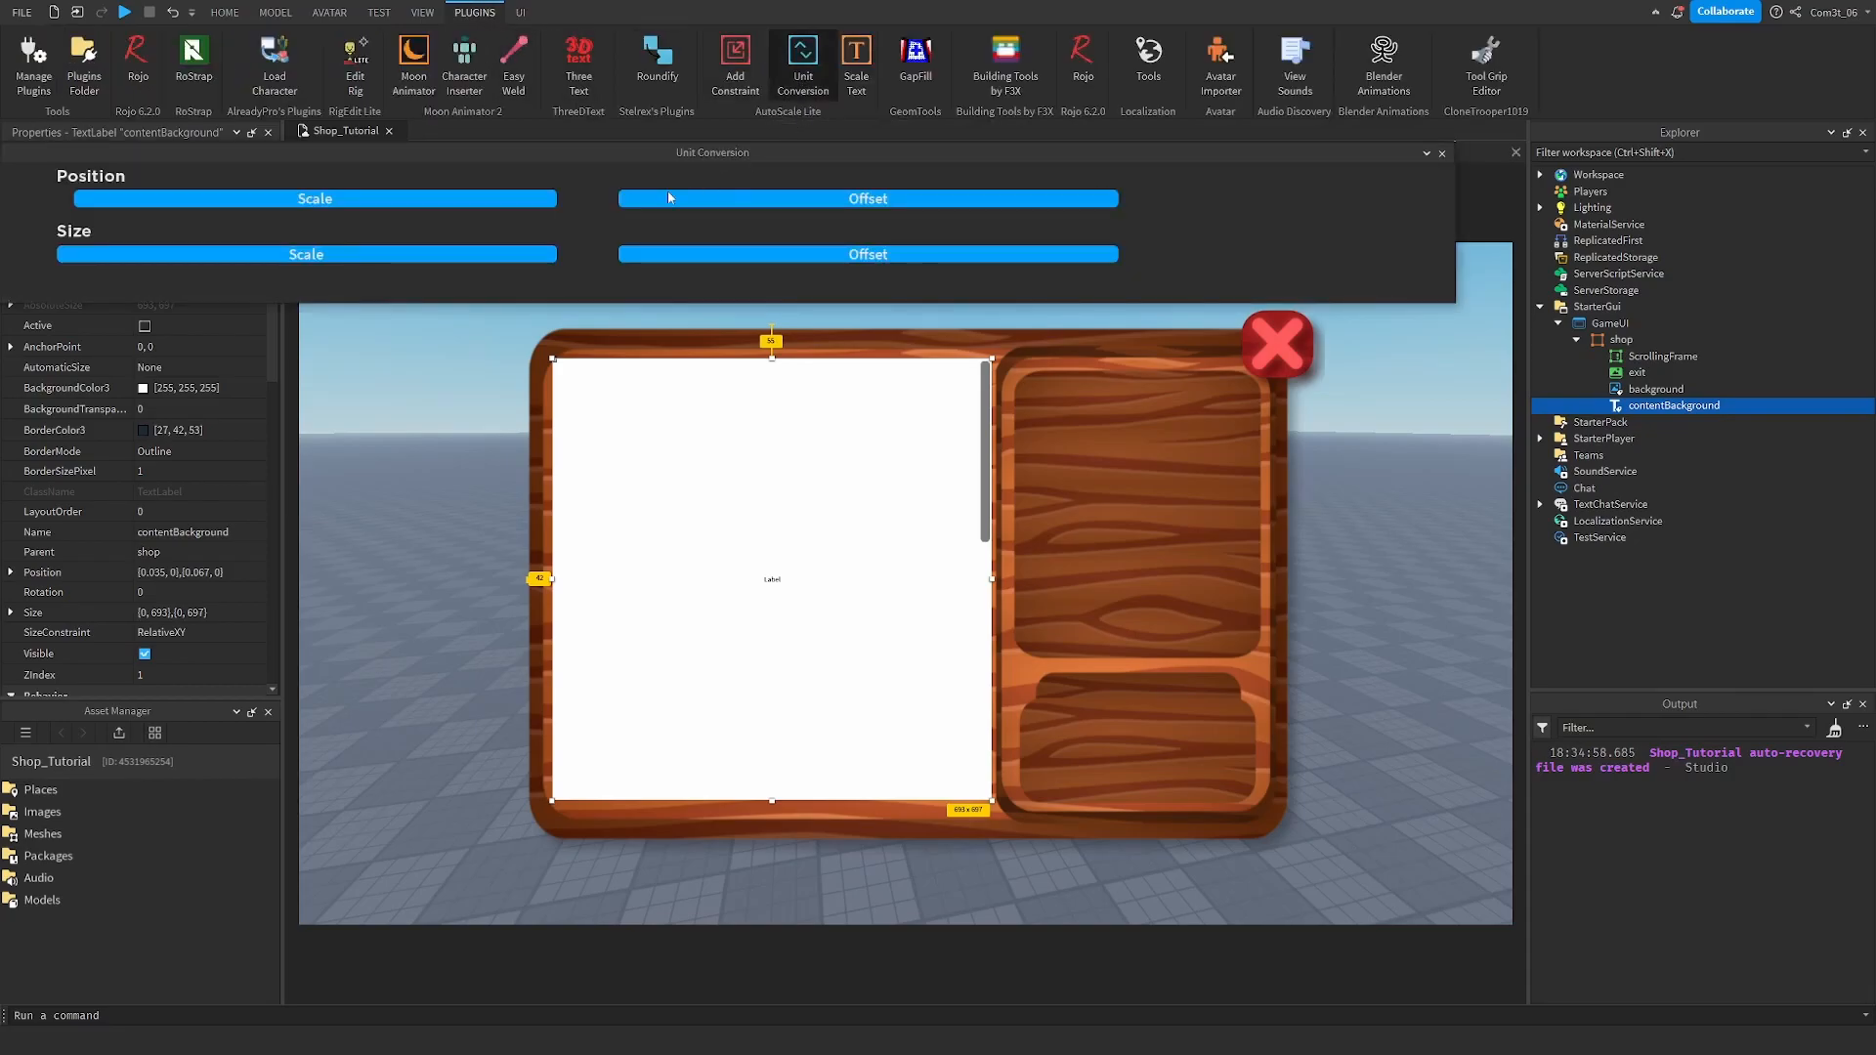
pyautogui.click(505, 204)
pyautogui.click(493, 256)
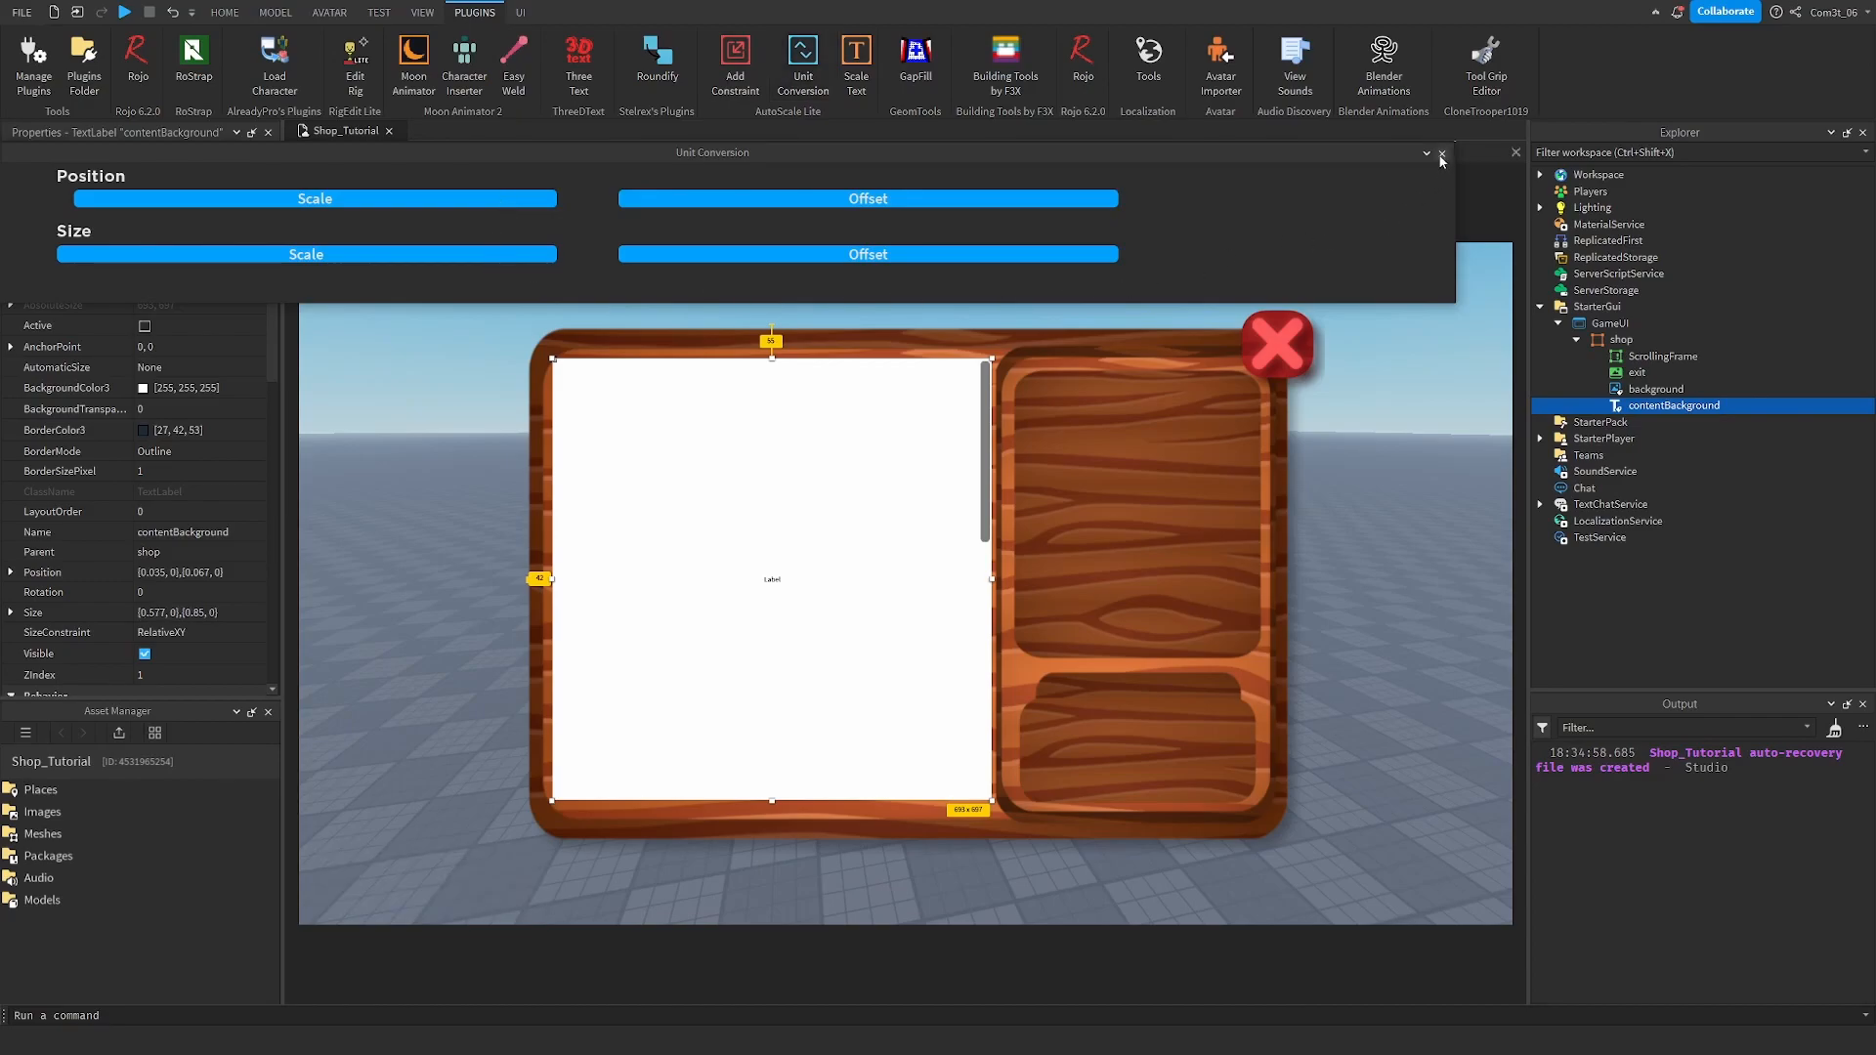
pyautogui.click(1442, 154)
# Examine the X and Y components of contentBackground's Size, clear the selection and check the label's coverage in the shop.
pyautogui.scroll(-3, 173, 548)
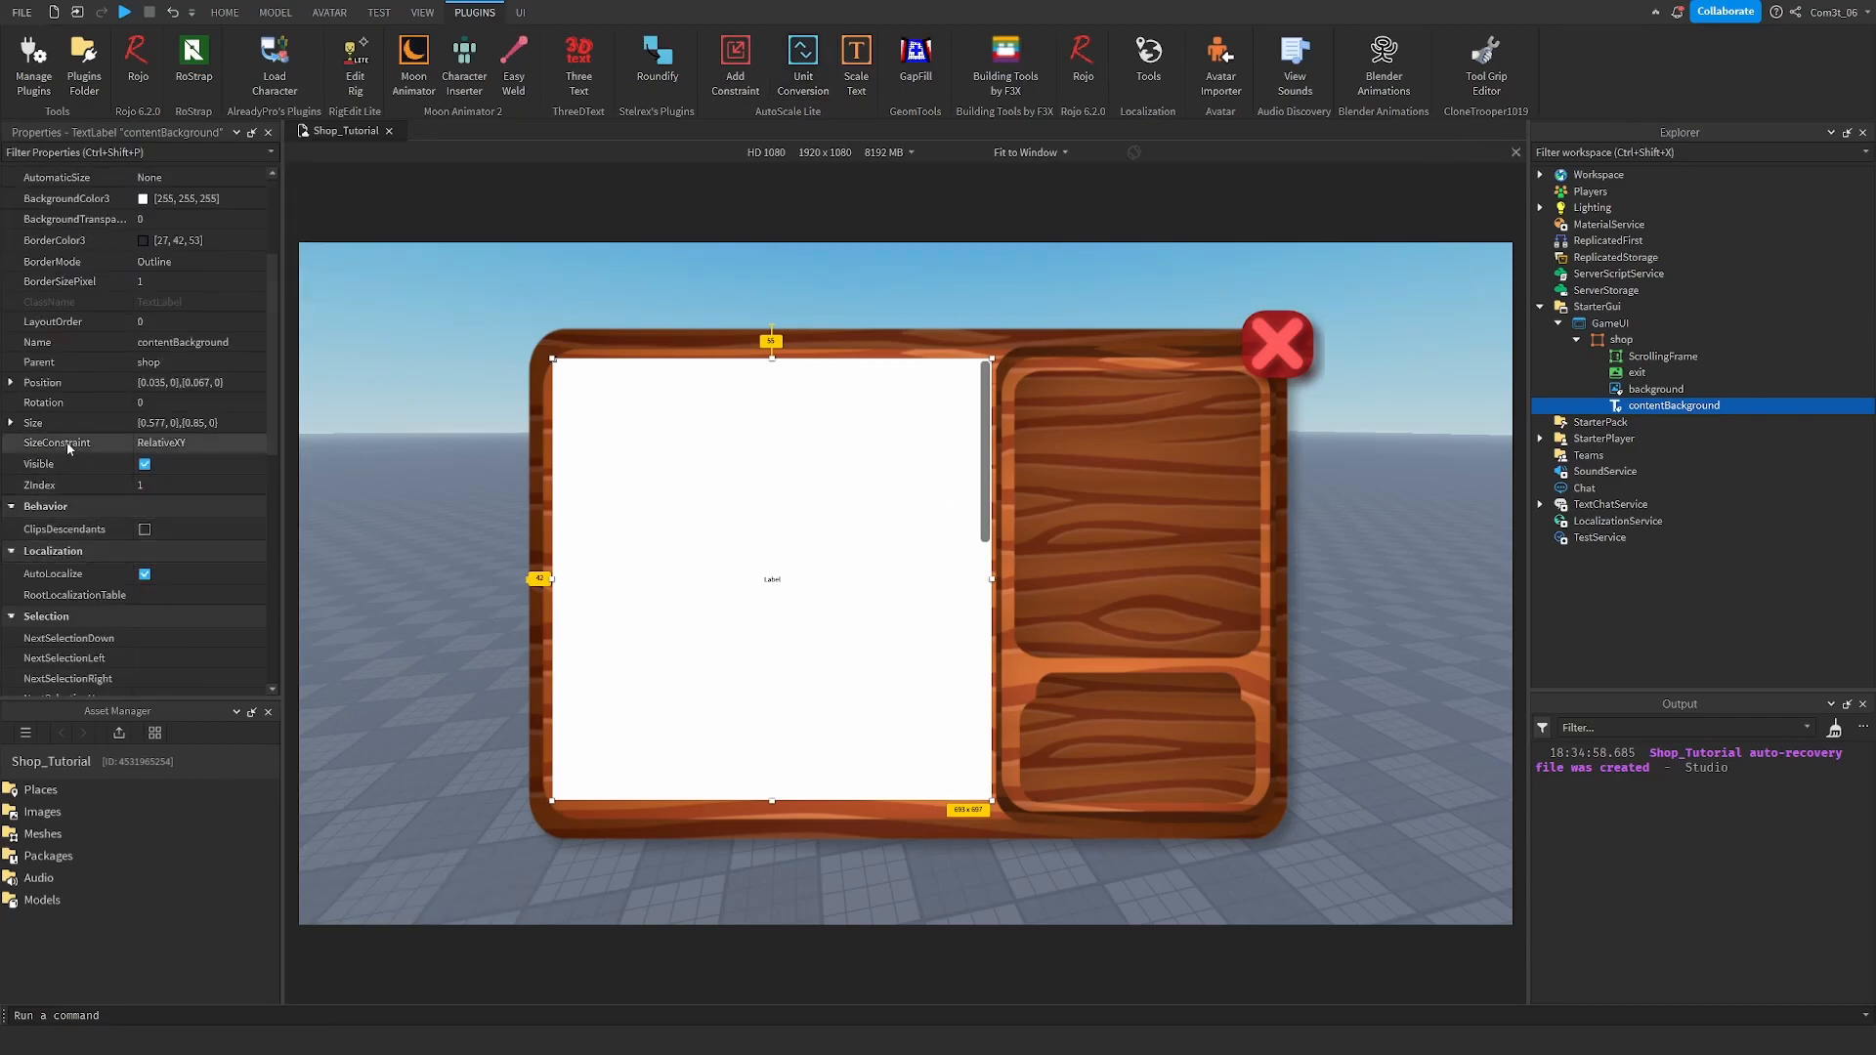
pyautogui.click(11, 422)
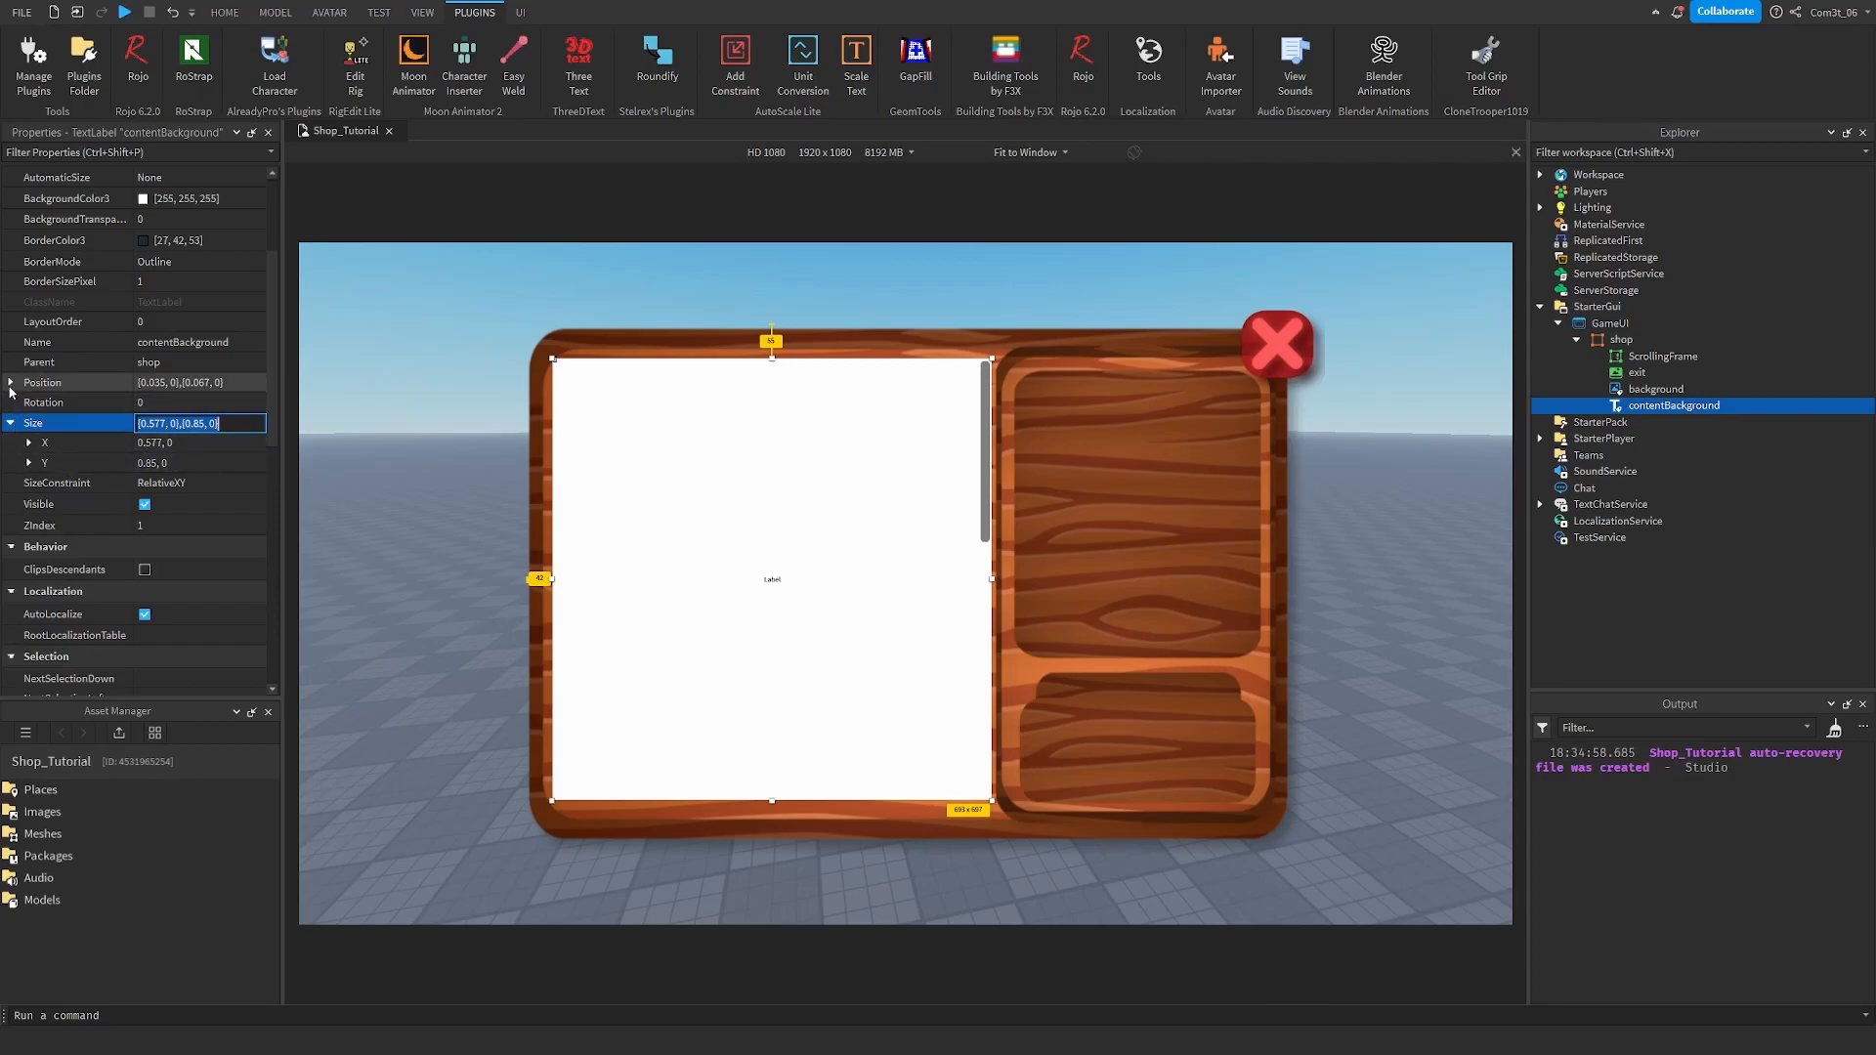
pyautogui.click(950, 311)
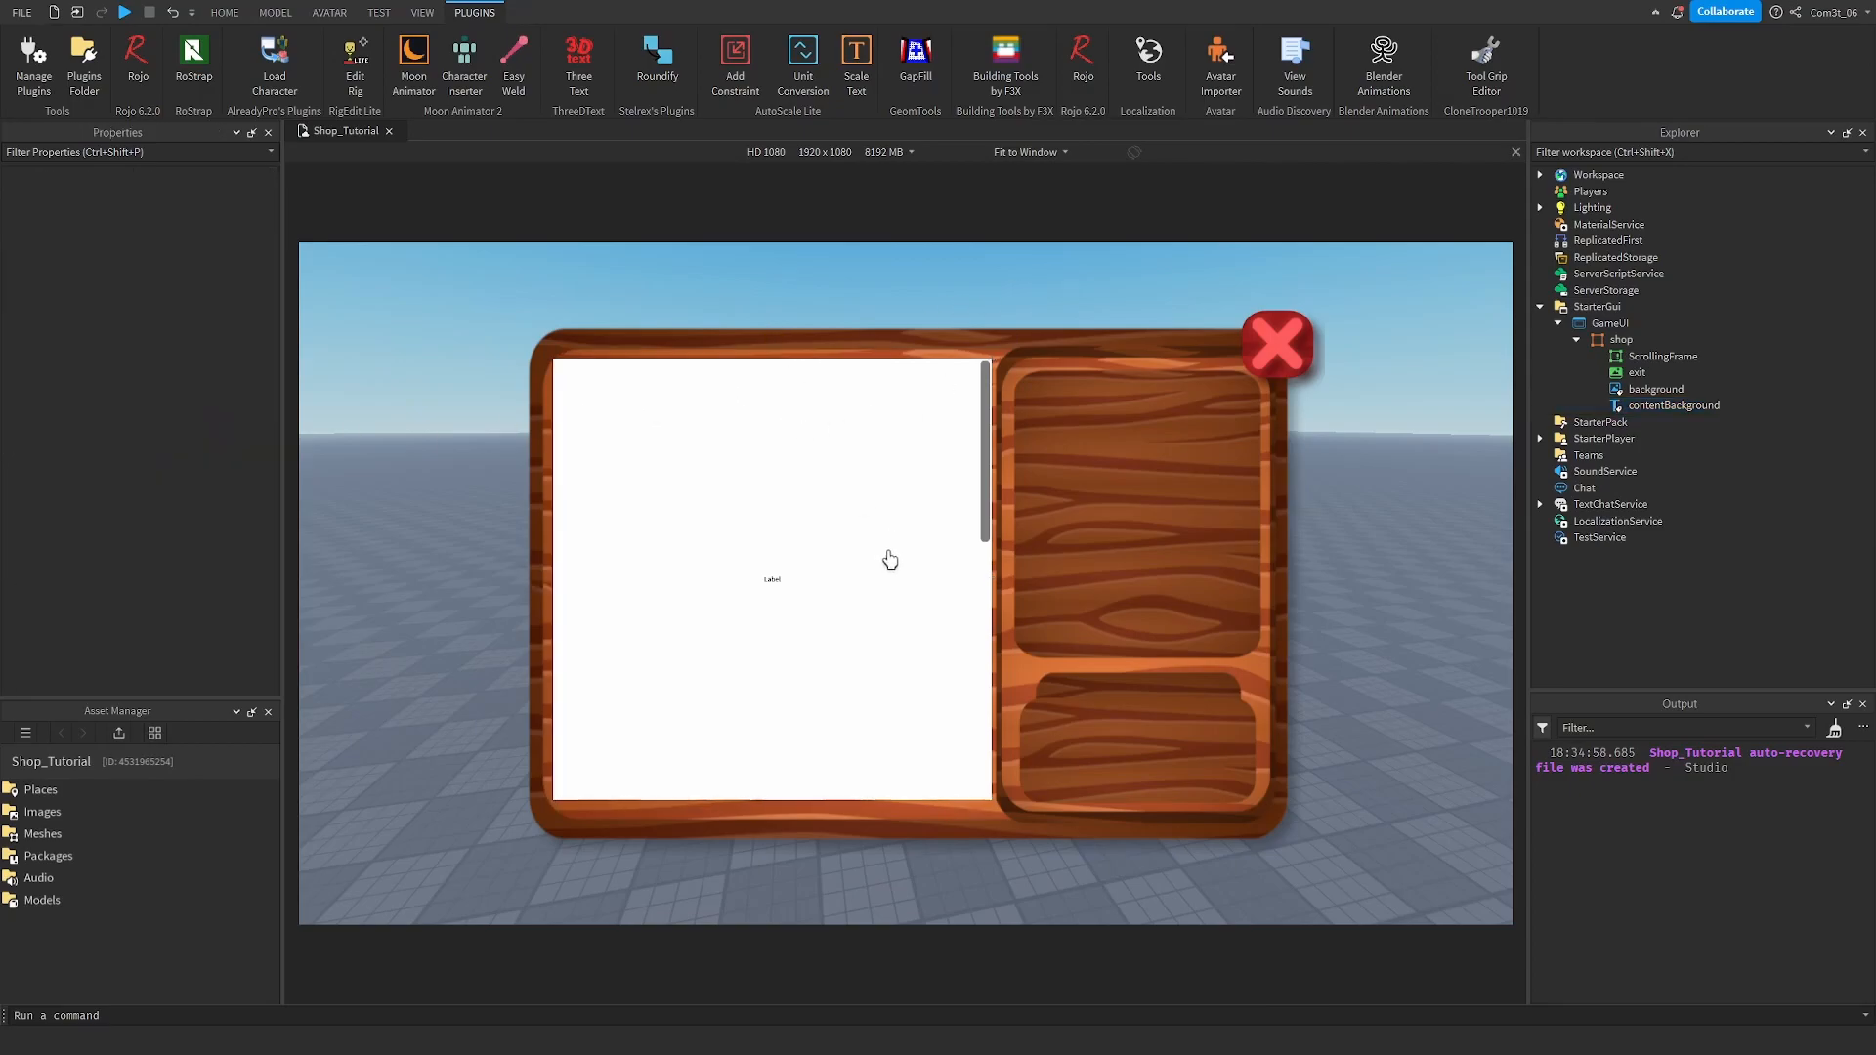
pyautogui.scroll(-5, 876, 586)
pyautogui.scroll(5, 876, 594)
pyautogui.scroll(-5, 910, 557)
pyautogui.scroll(5, 913, 577)
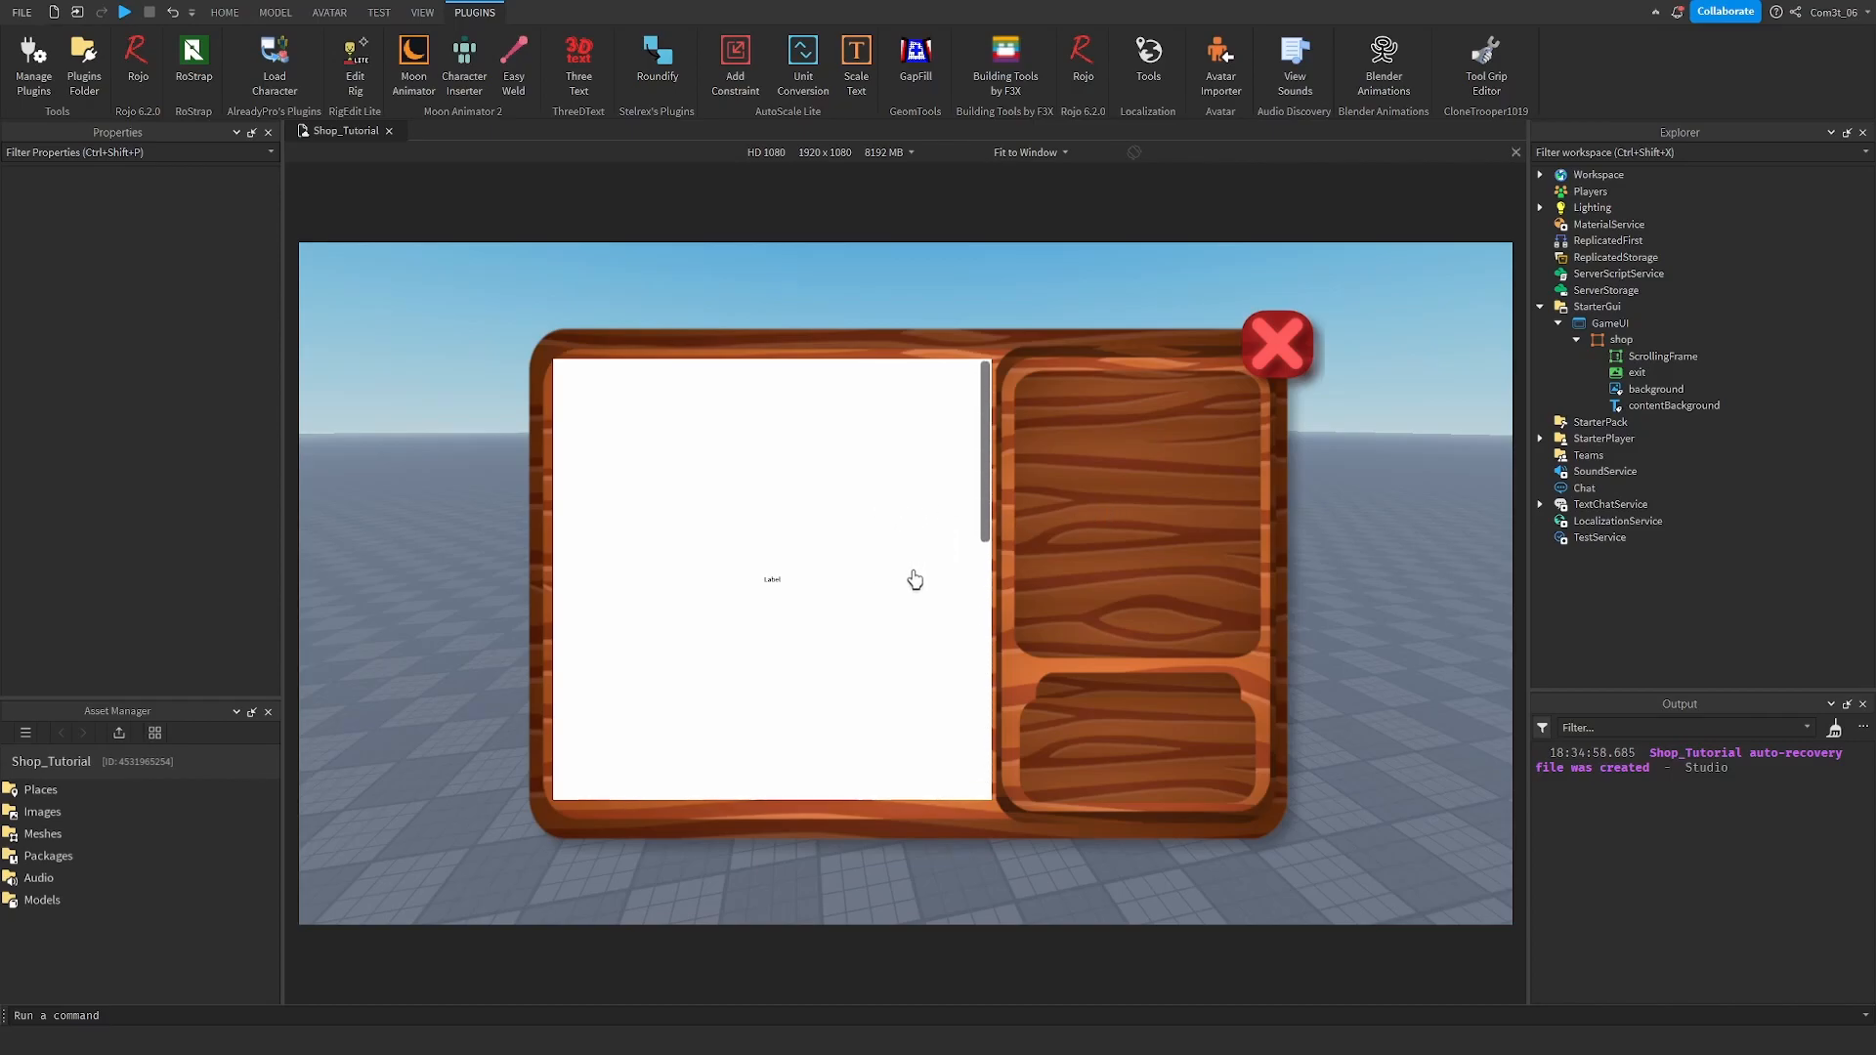
# Clear the placeholder text of the contentBackground label so its Text property is empty.
pyautogui.click(1627, 391)
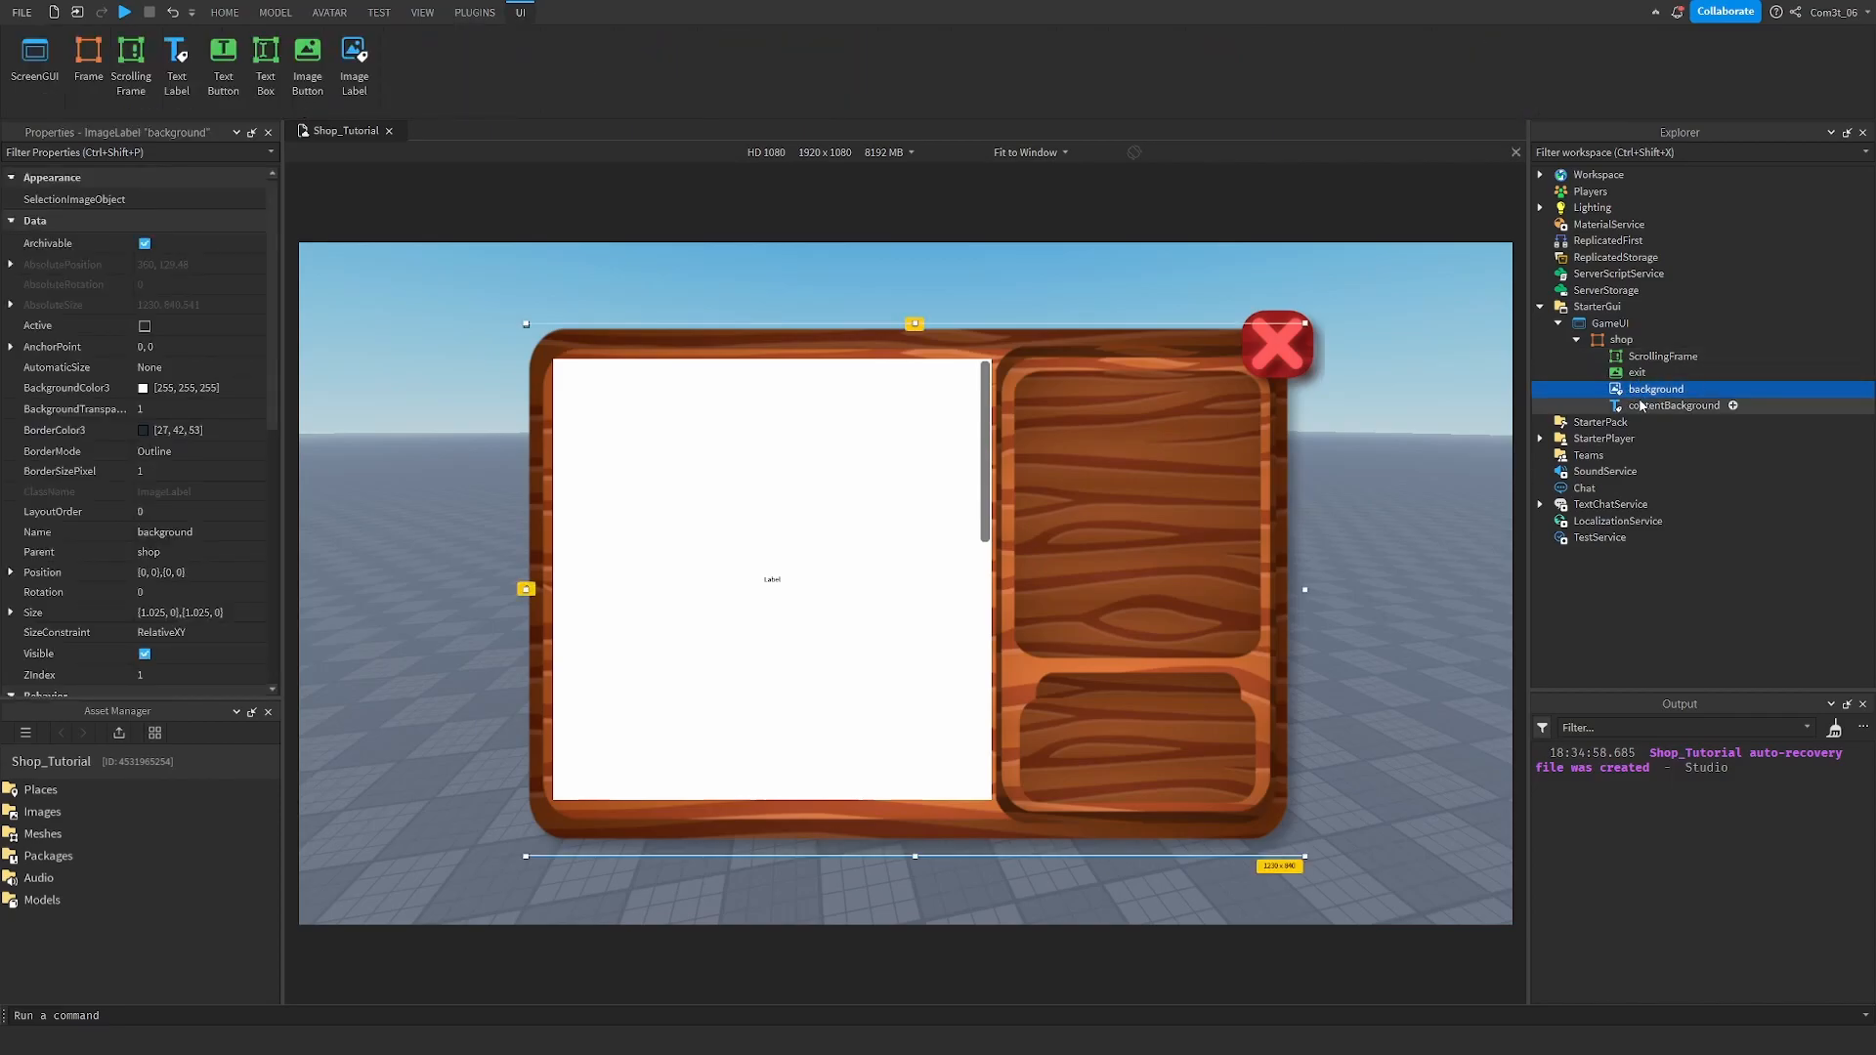
pyautogui.click(1672, 406)
pyautogui.scroll(-5, 186, 547)
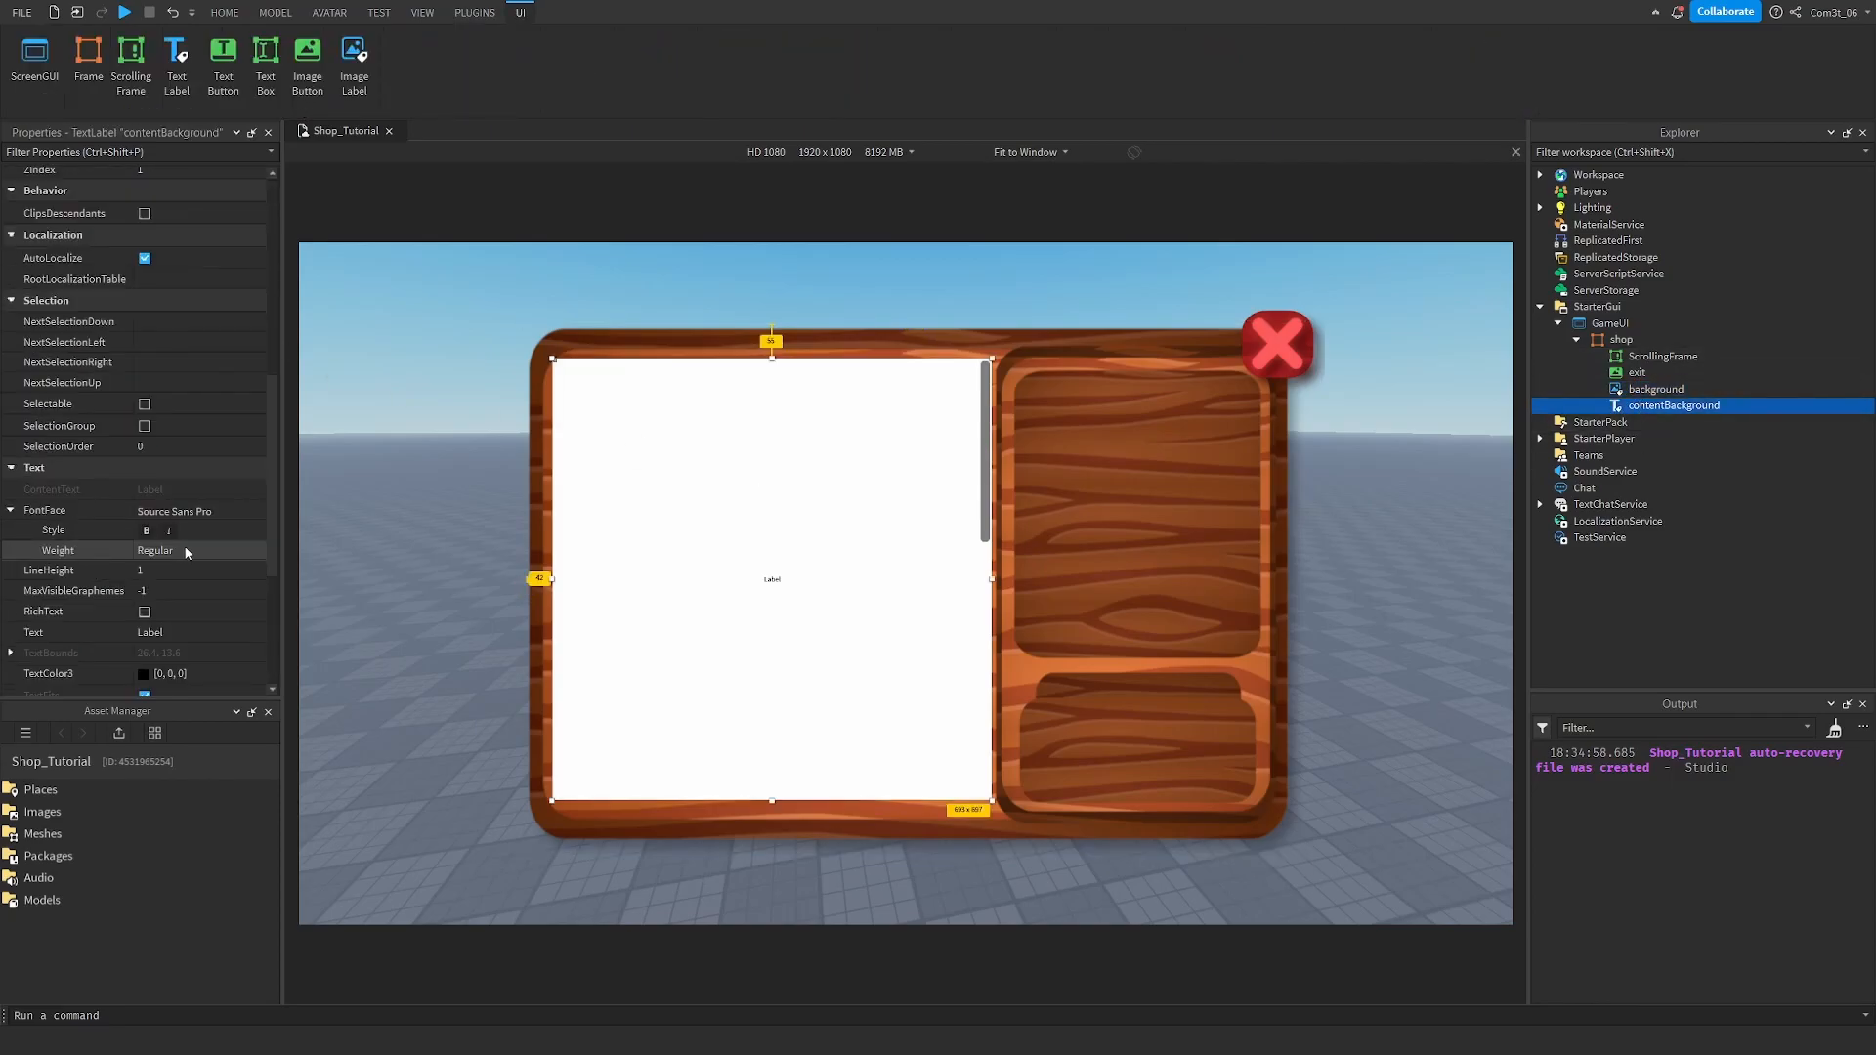
pyautogui.click(196, 635)
pyautogui.press('BackSpace')
pyautogui.press('Return')
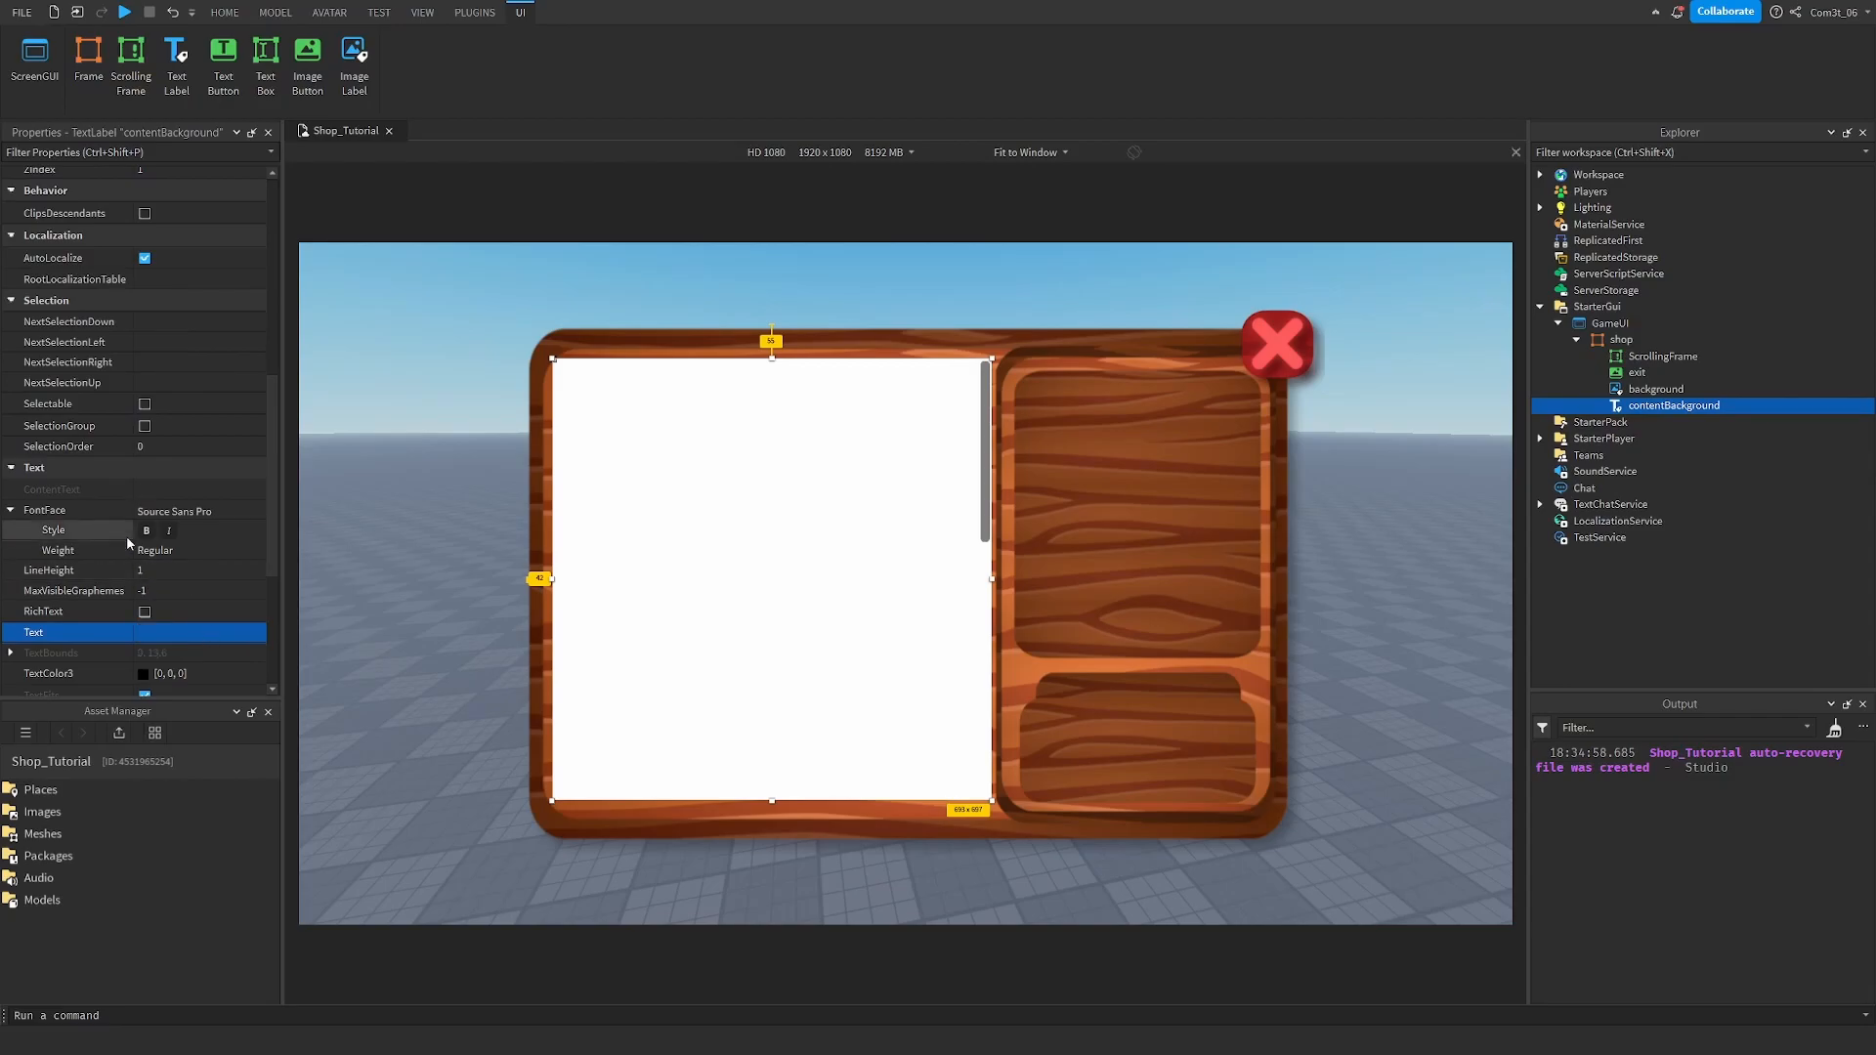
# Set contentBackground's BackgroundTransparency to 0.5.
pyautogui.scroll(6, 127, 540)
pyautogui.scroll(2, 198, 460)
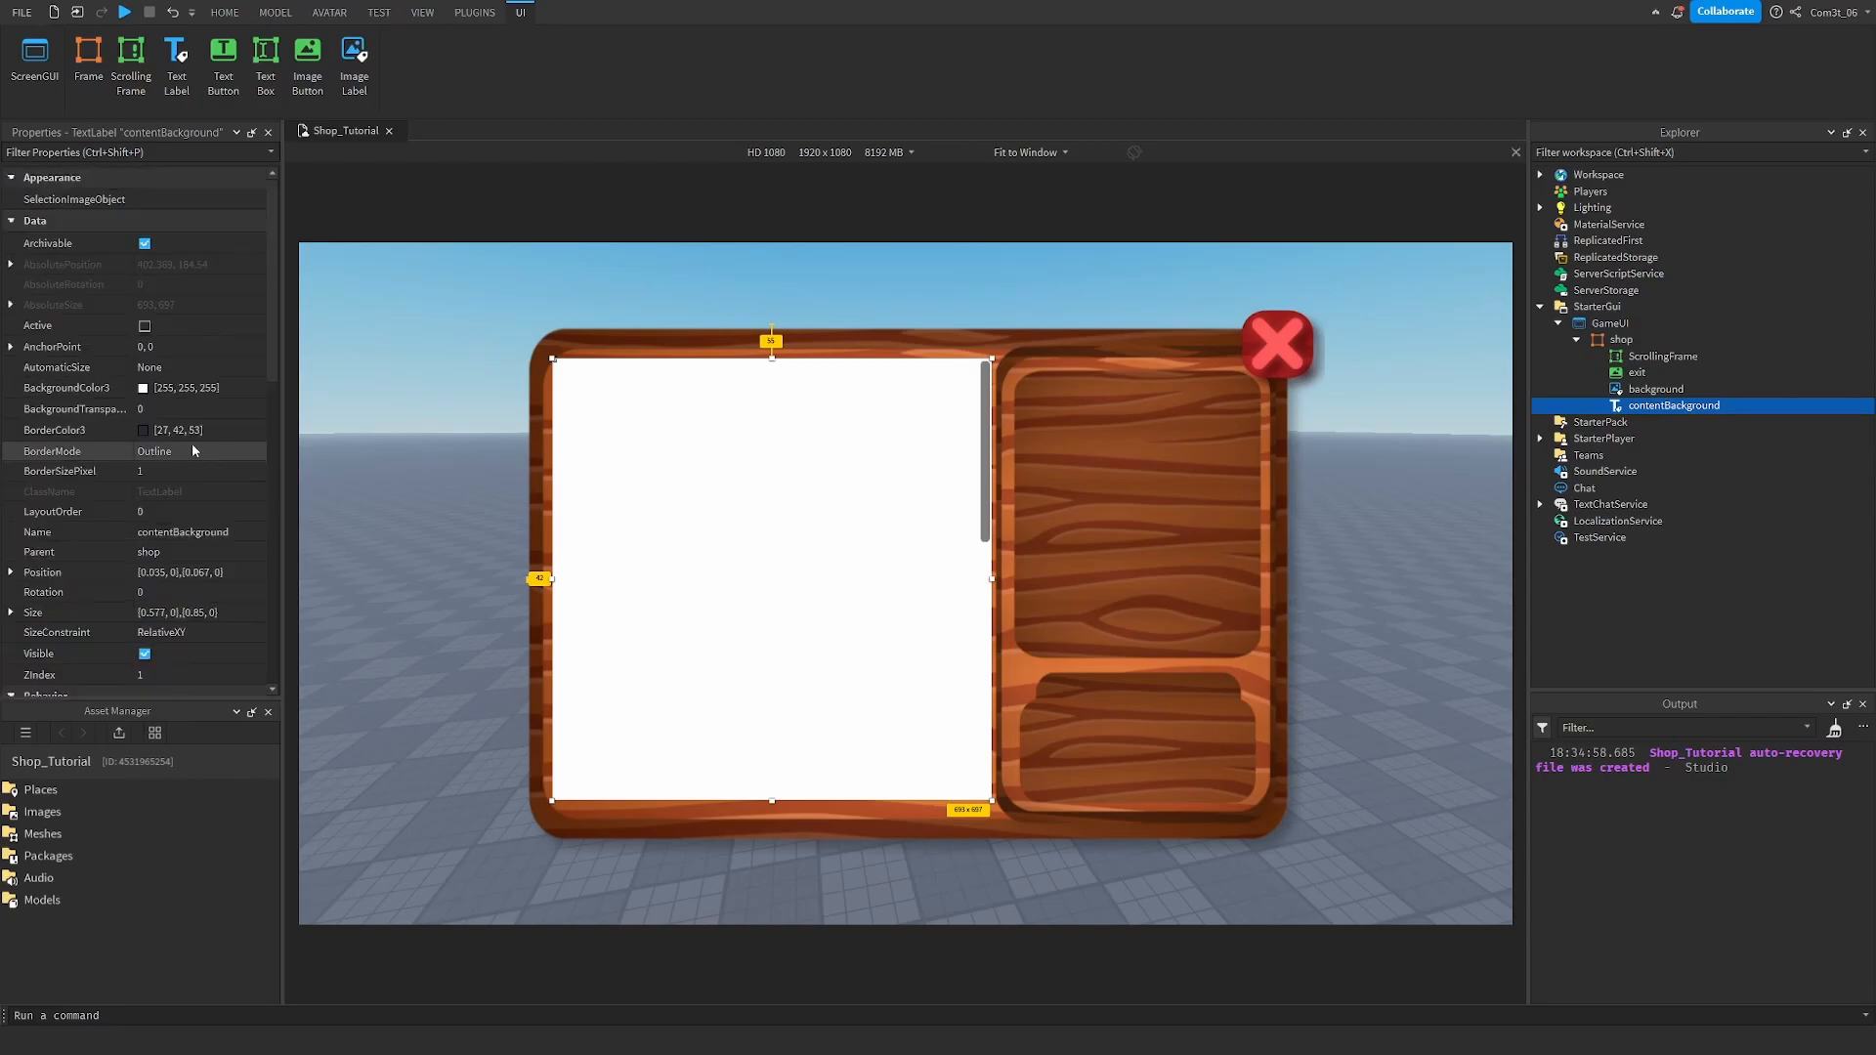
pyautogui.click(174, 414)
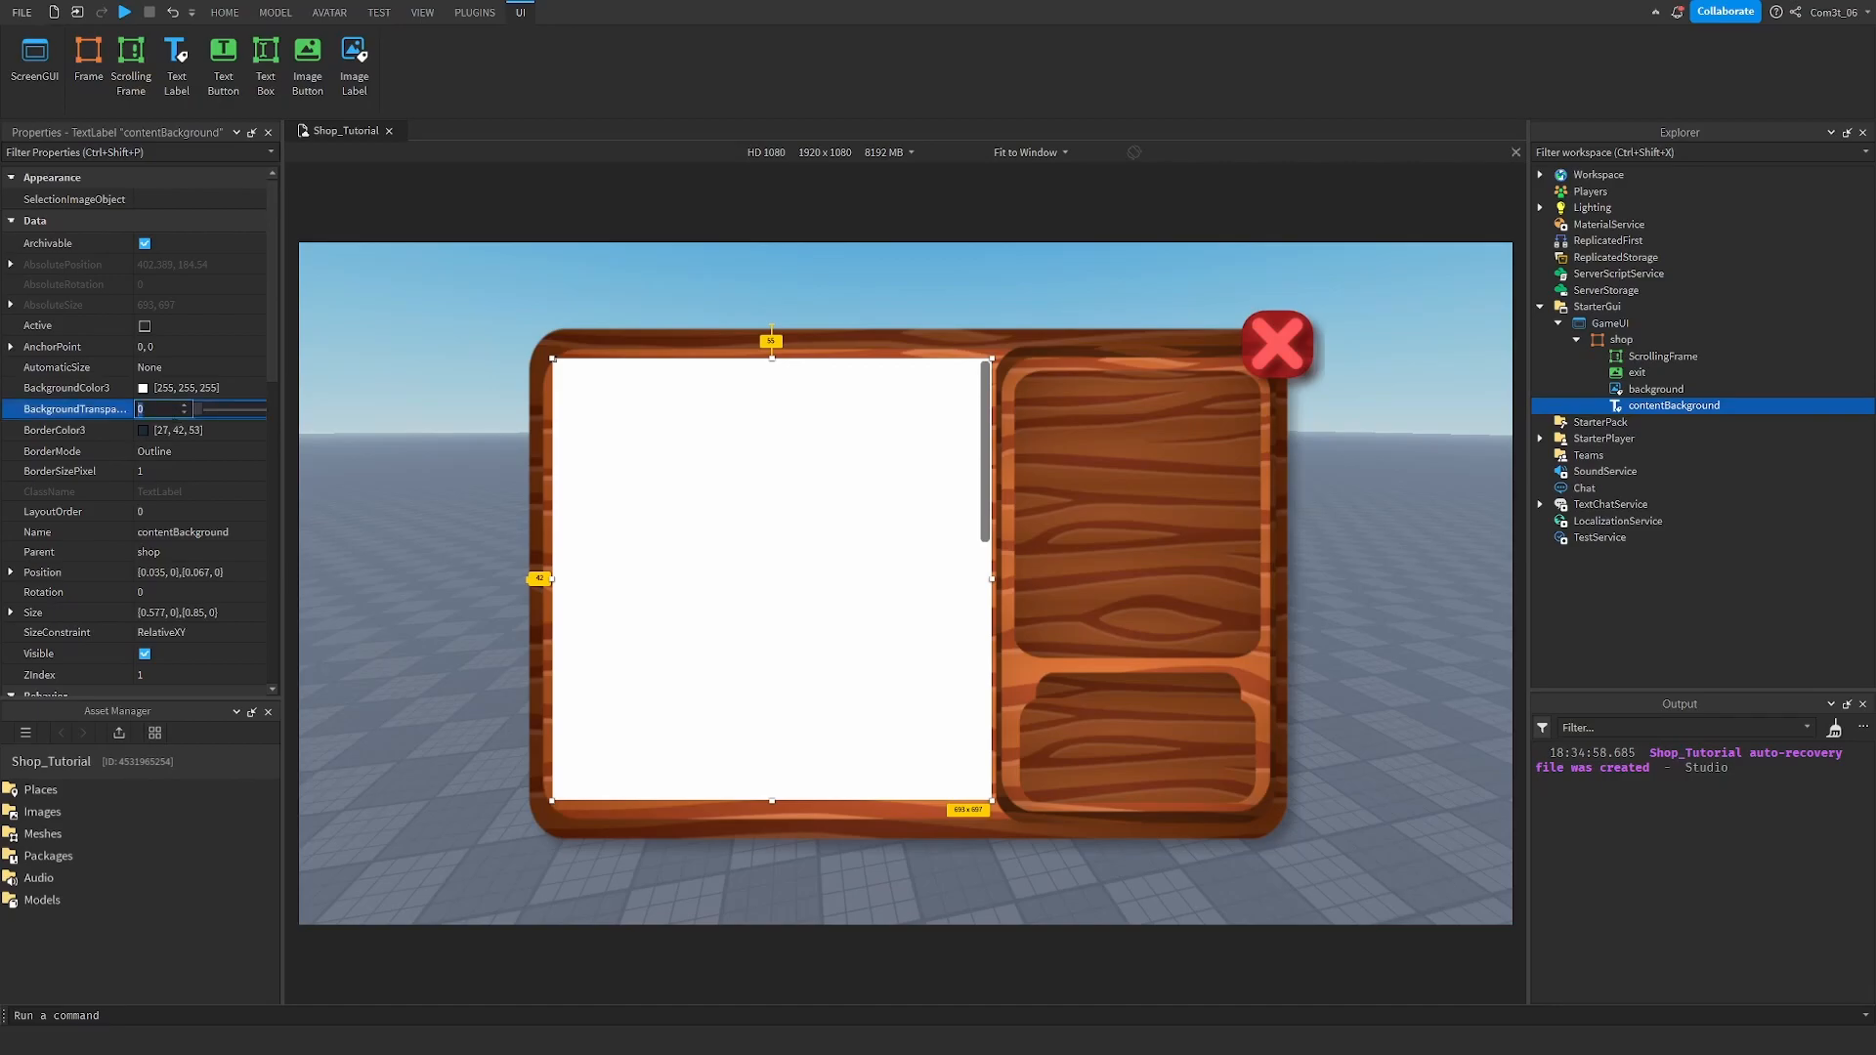
pyautogui.write('0.5')
pyautogui.press('Return')
# Change contentBackground's BackgroundColor3 to the grey 93, 93, 93.
pyautogui.click(143, 388)
pyautogui.moveTo(877, 337); pyautogui.dragTo(1072, 303)
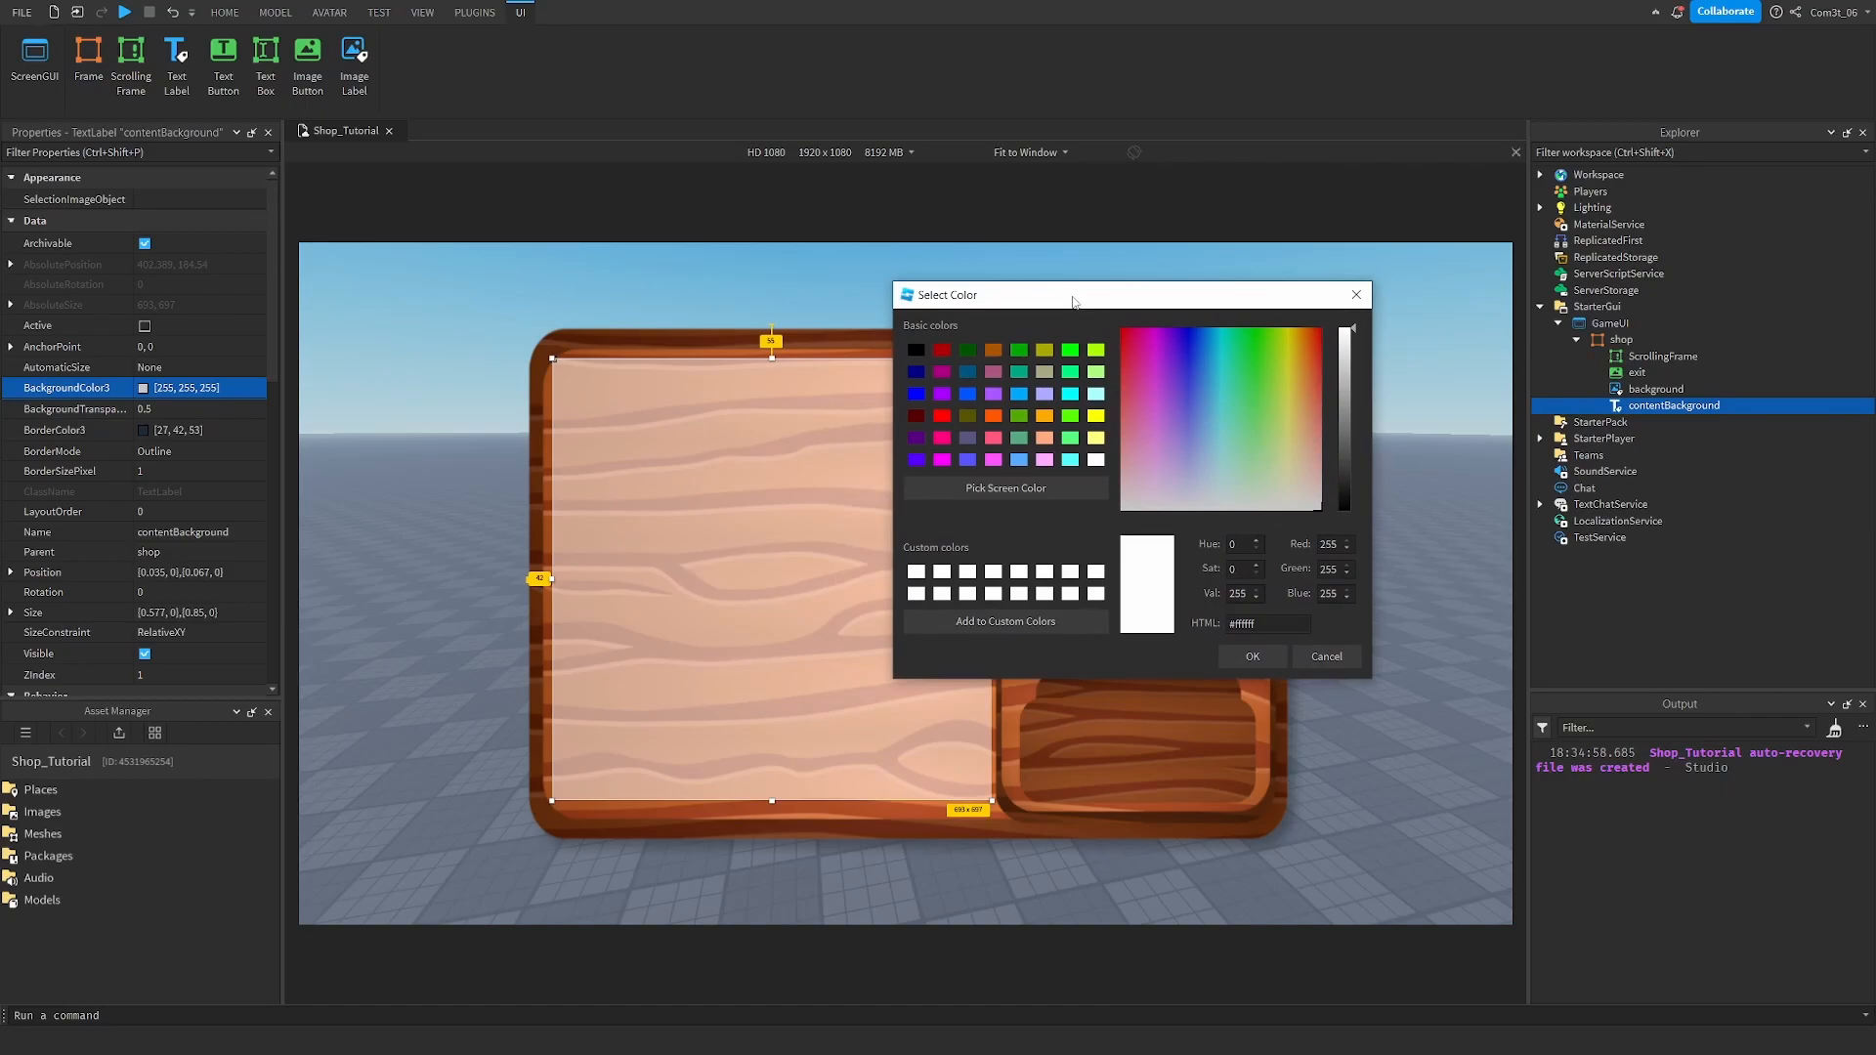
pyautogui.moveTo(1343, 363); pyautogui.dragTo(1354, 444)
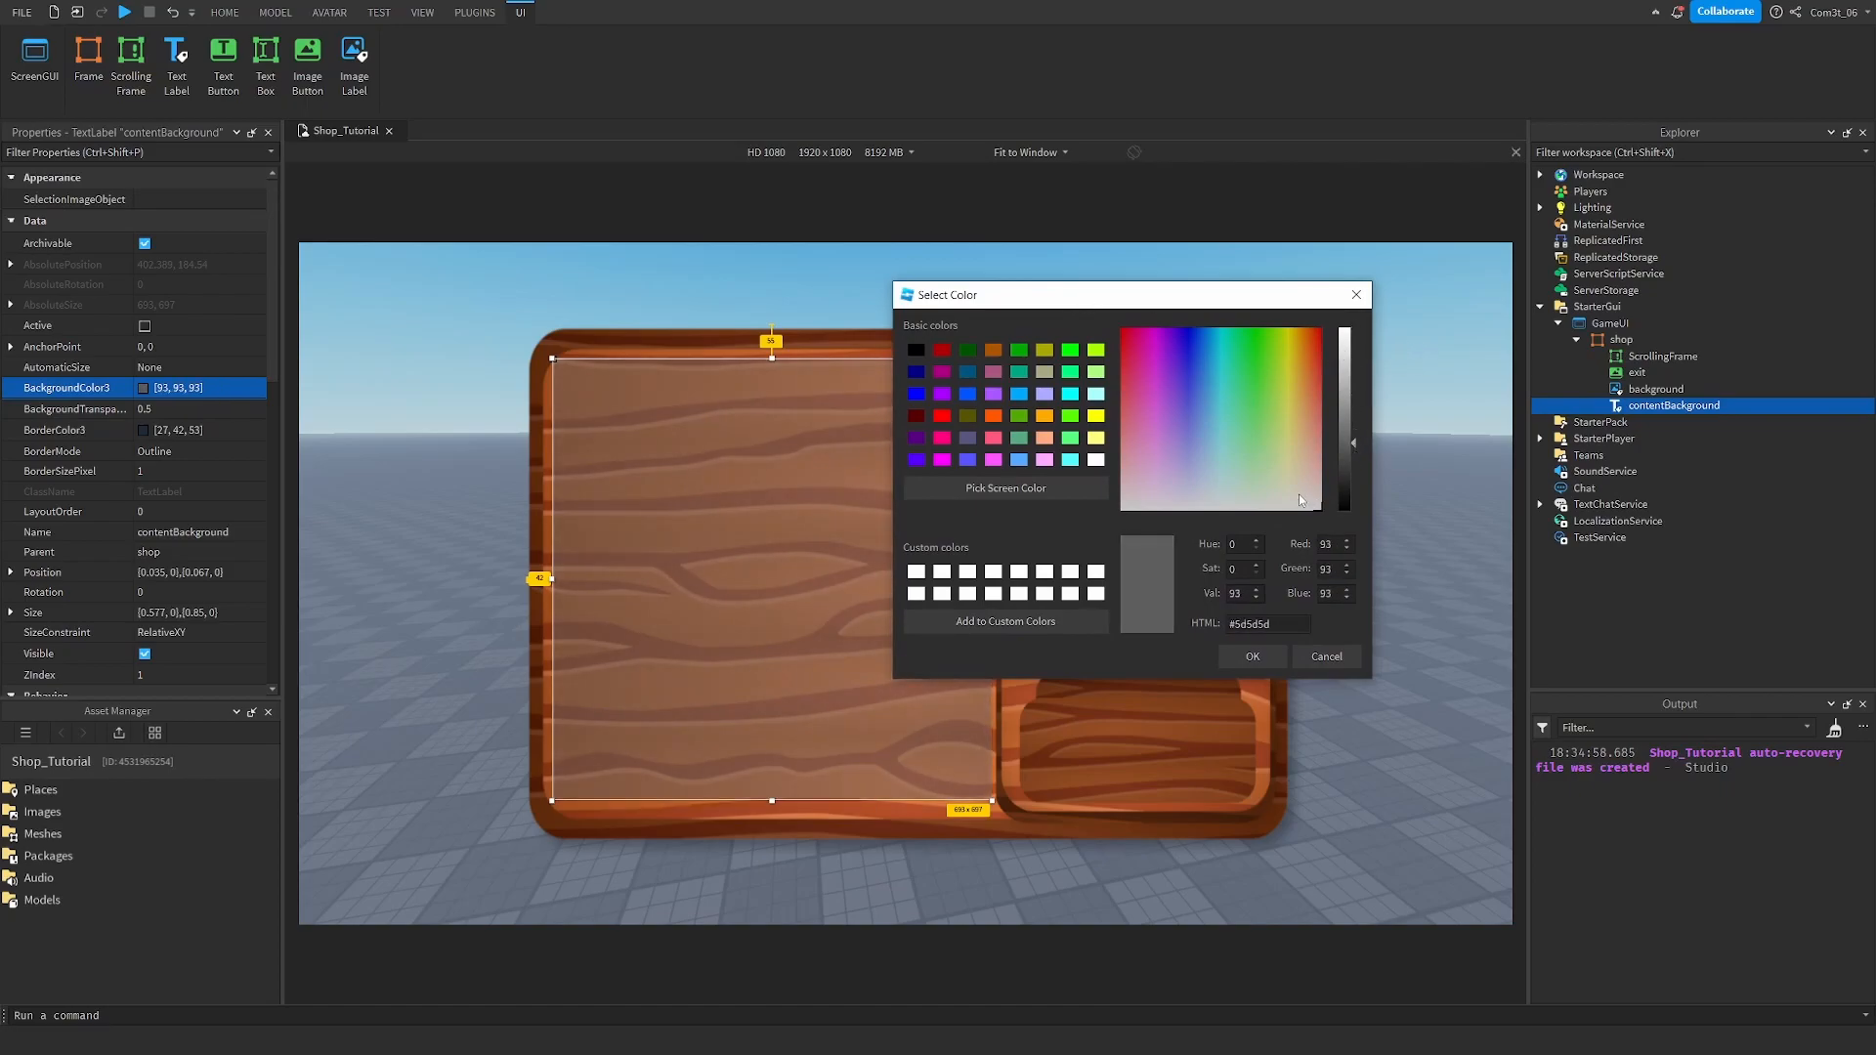
pyautogui.moveTo(1321, 508); pyautogui.dragTo(1291, 509)
pyautogui.click(1255, 663)
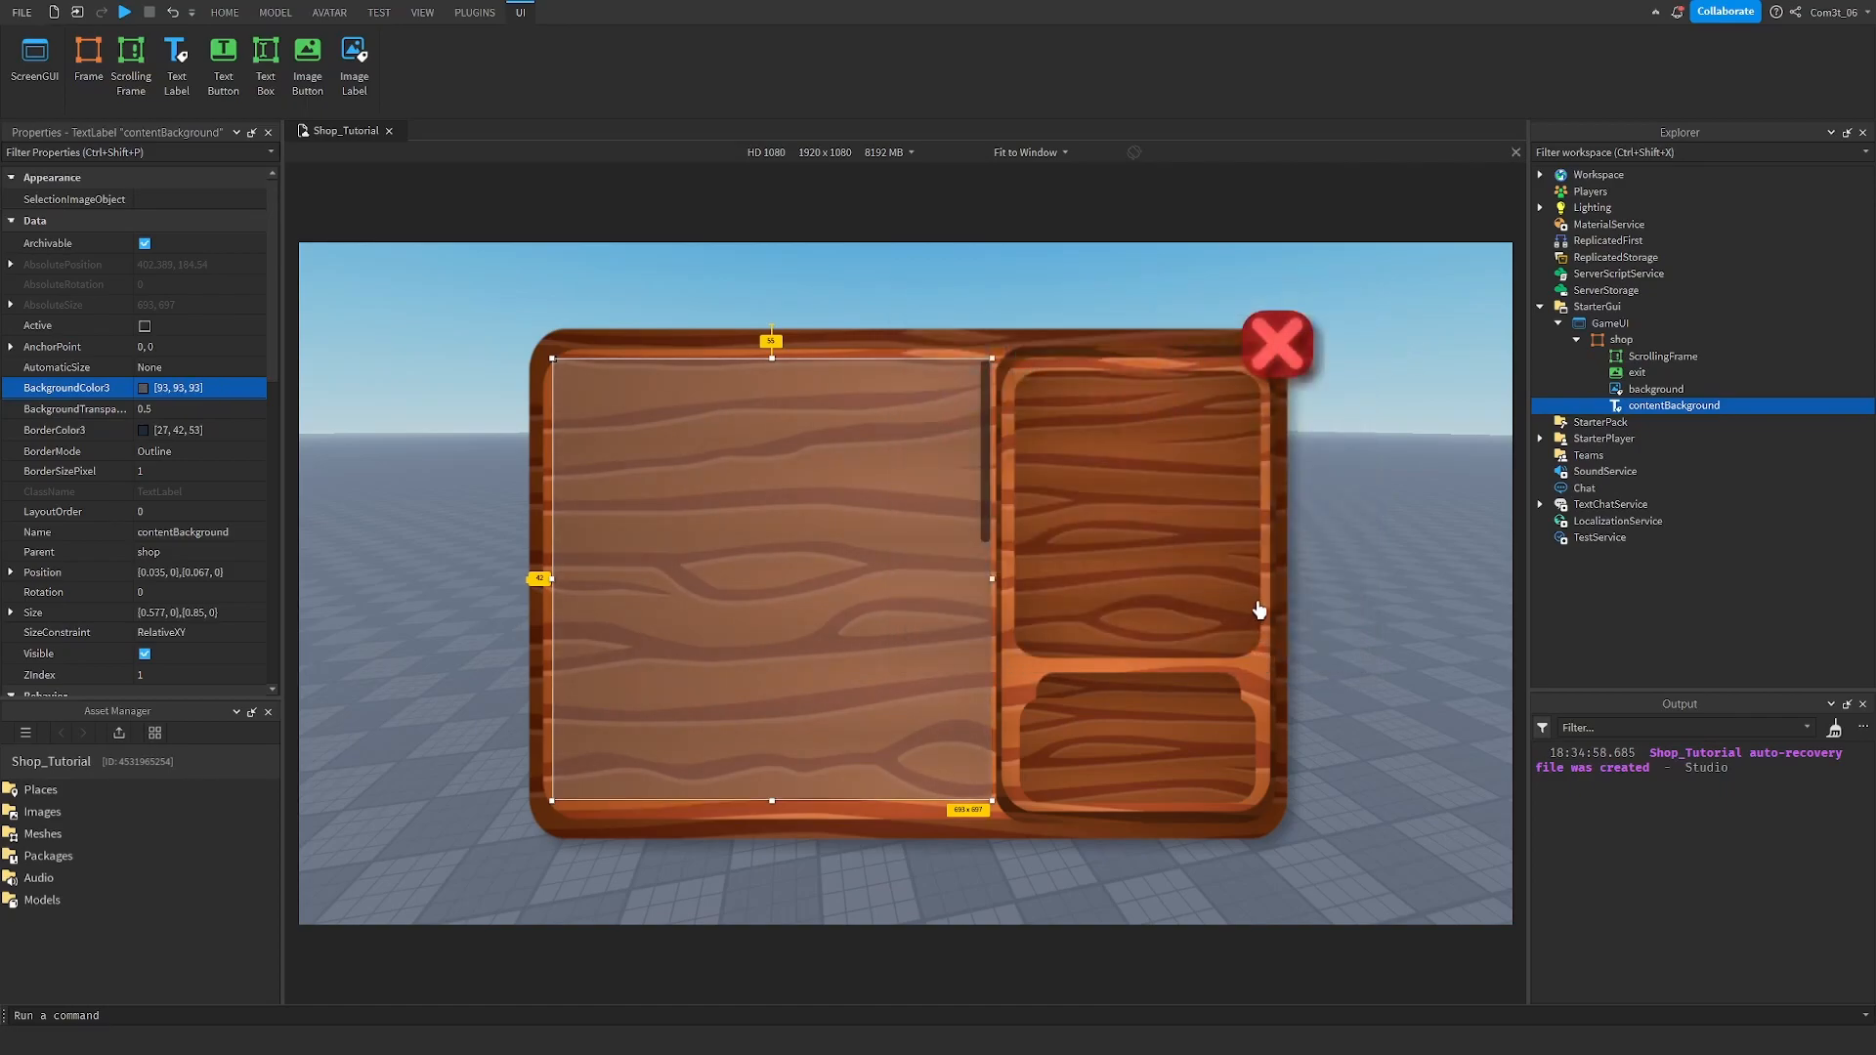
# Round contentBackground's corners with the Roundify plugin at size 12, close its window and clear the selection.
pyautogui.click(475, 12)
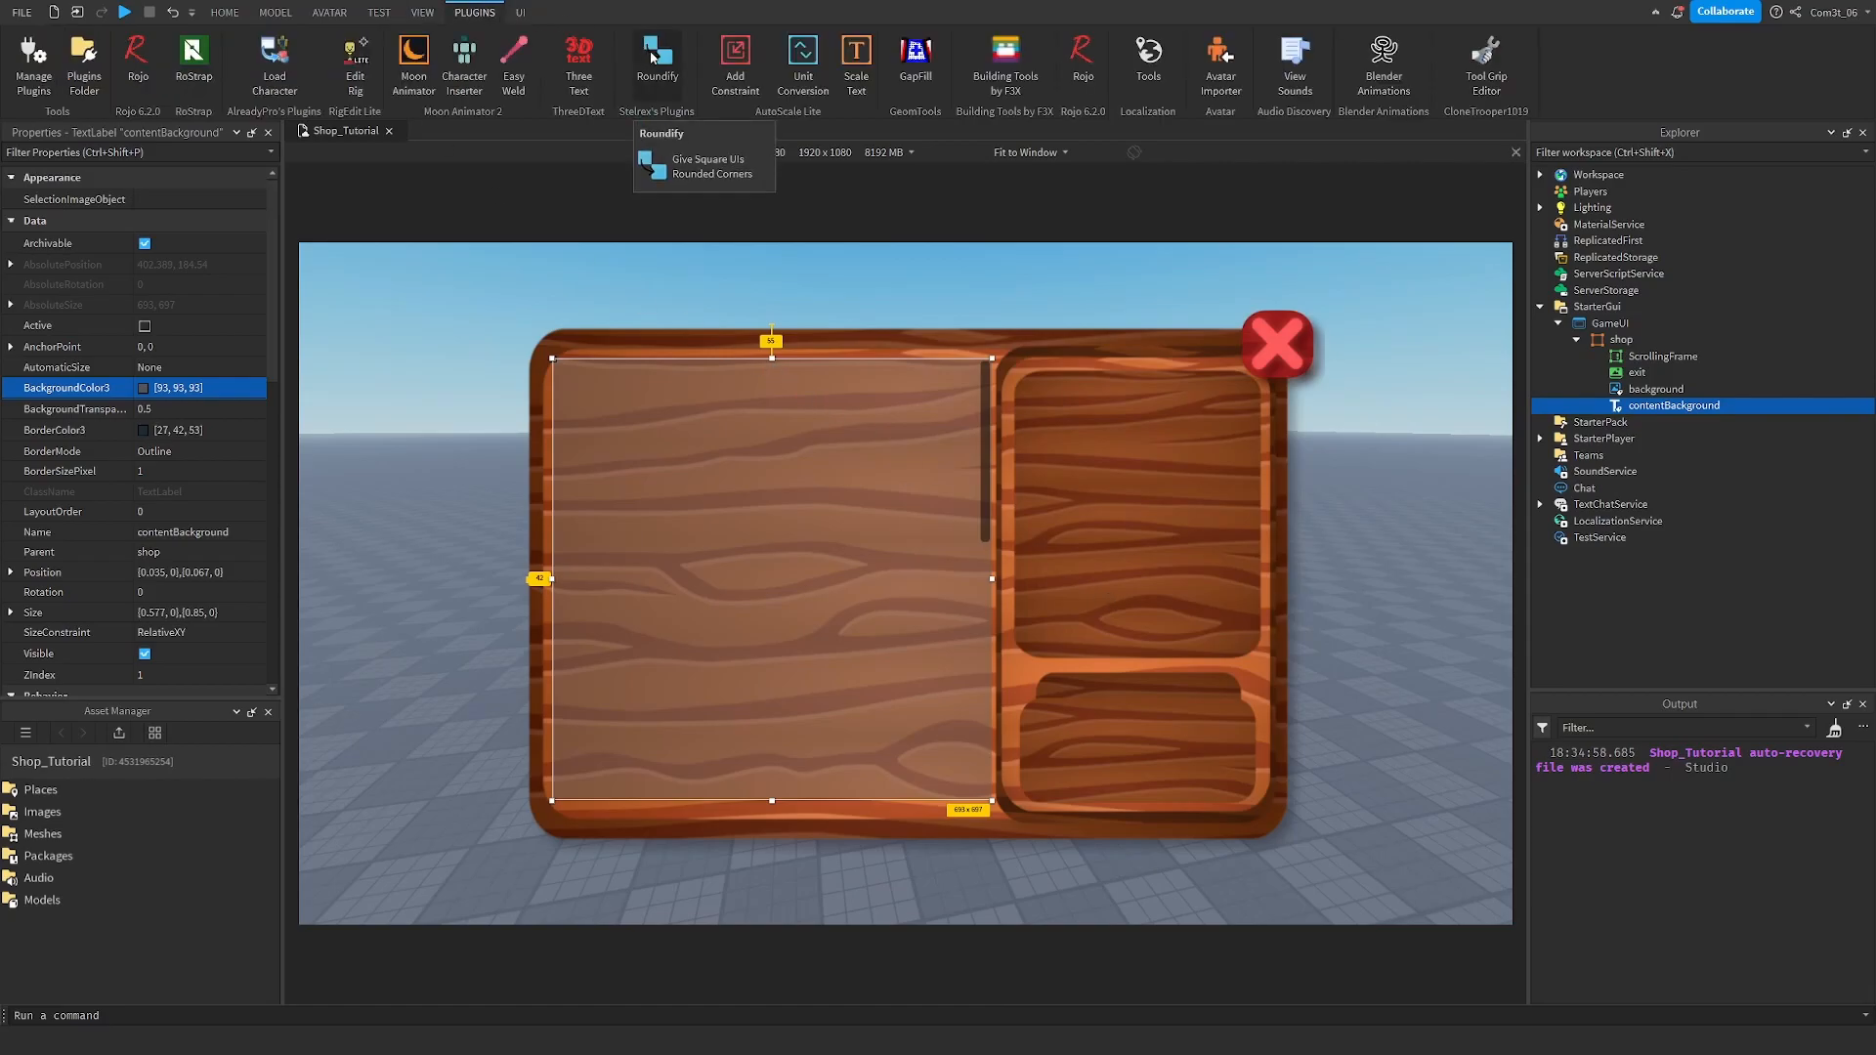
pyautogui.click(653, 56)
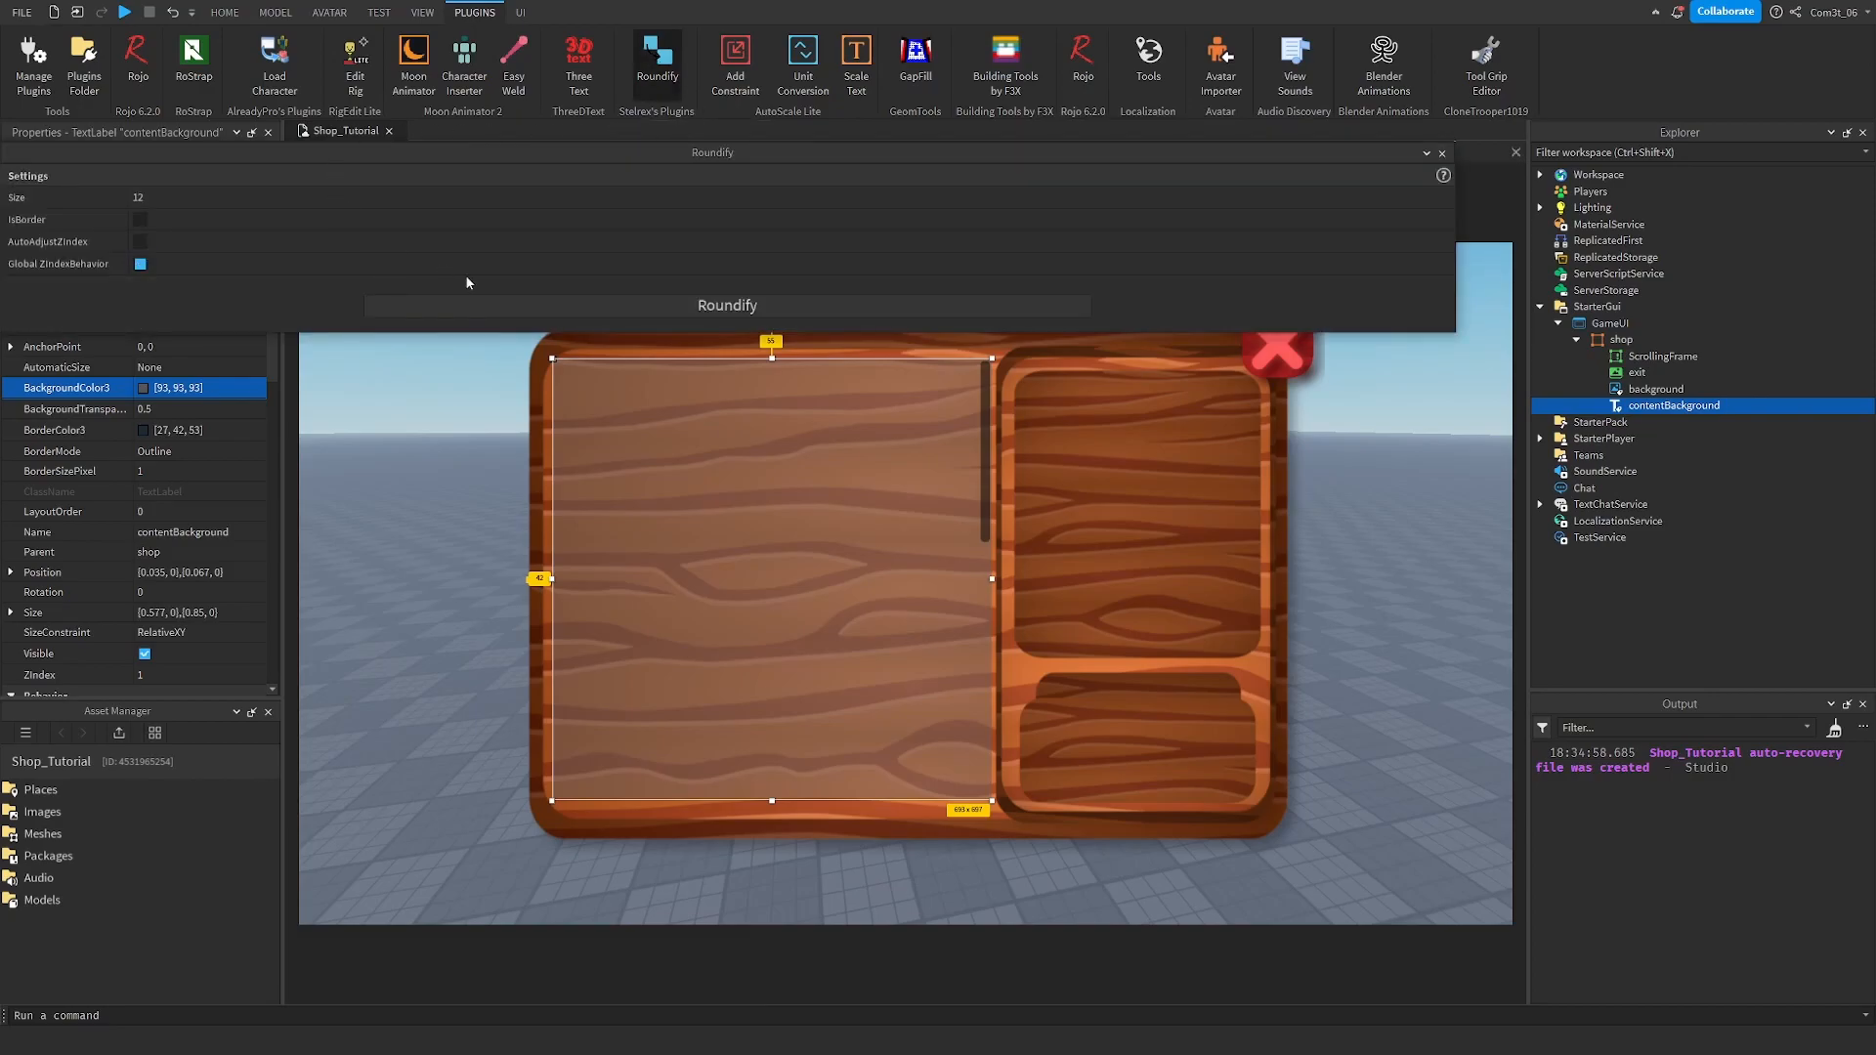
pyautogui.click(589, 310)
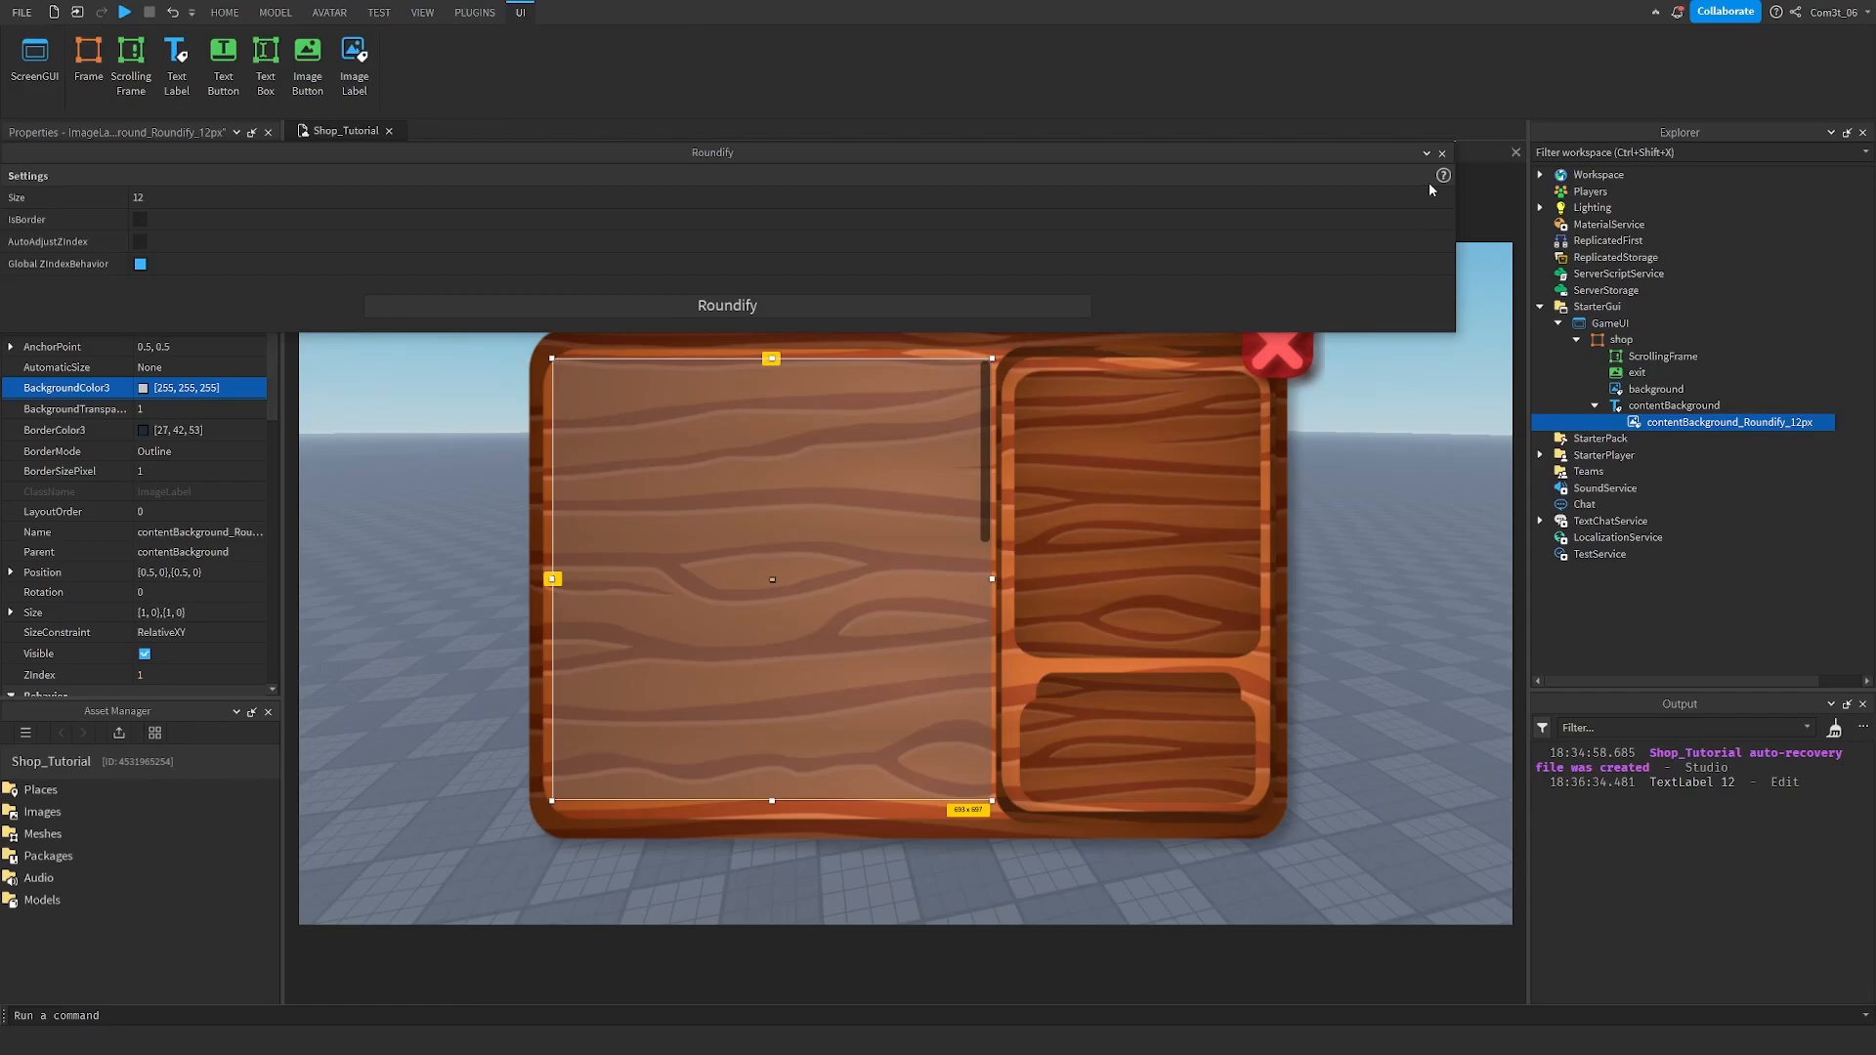
pyautogui.click(1442, 154)
pyautogui.click(1393, 305)
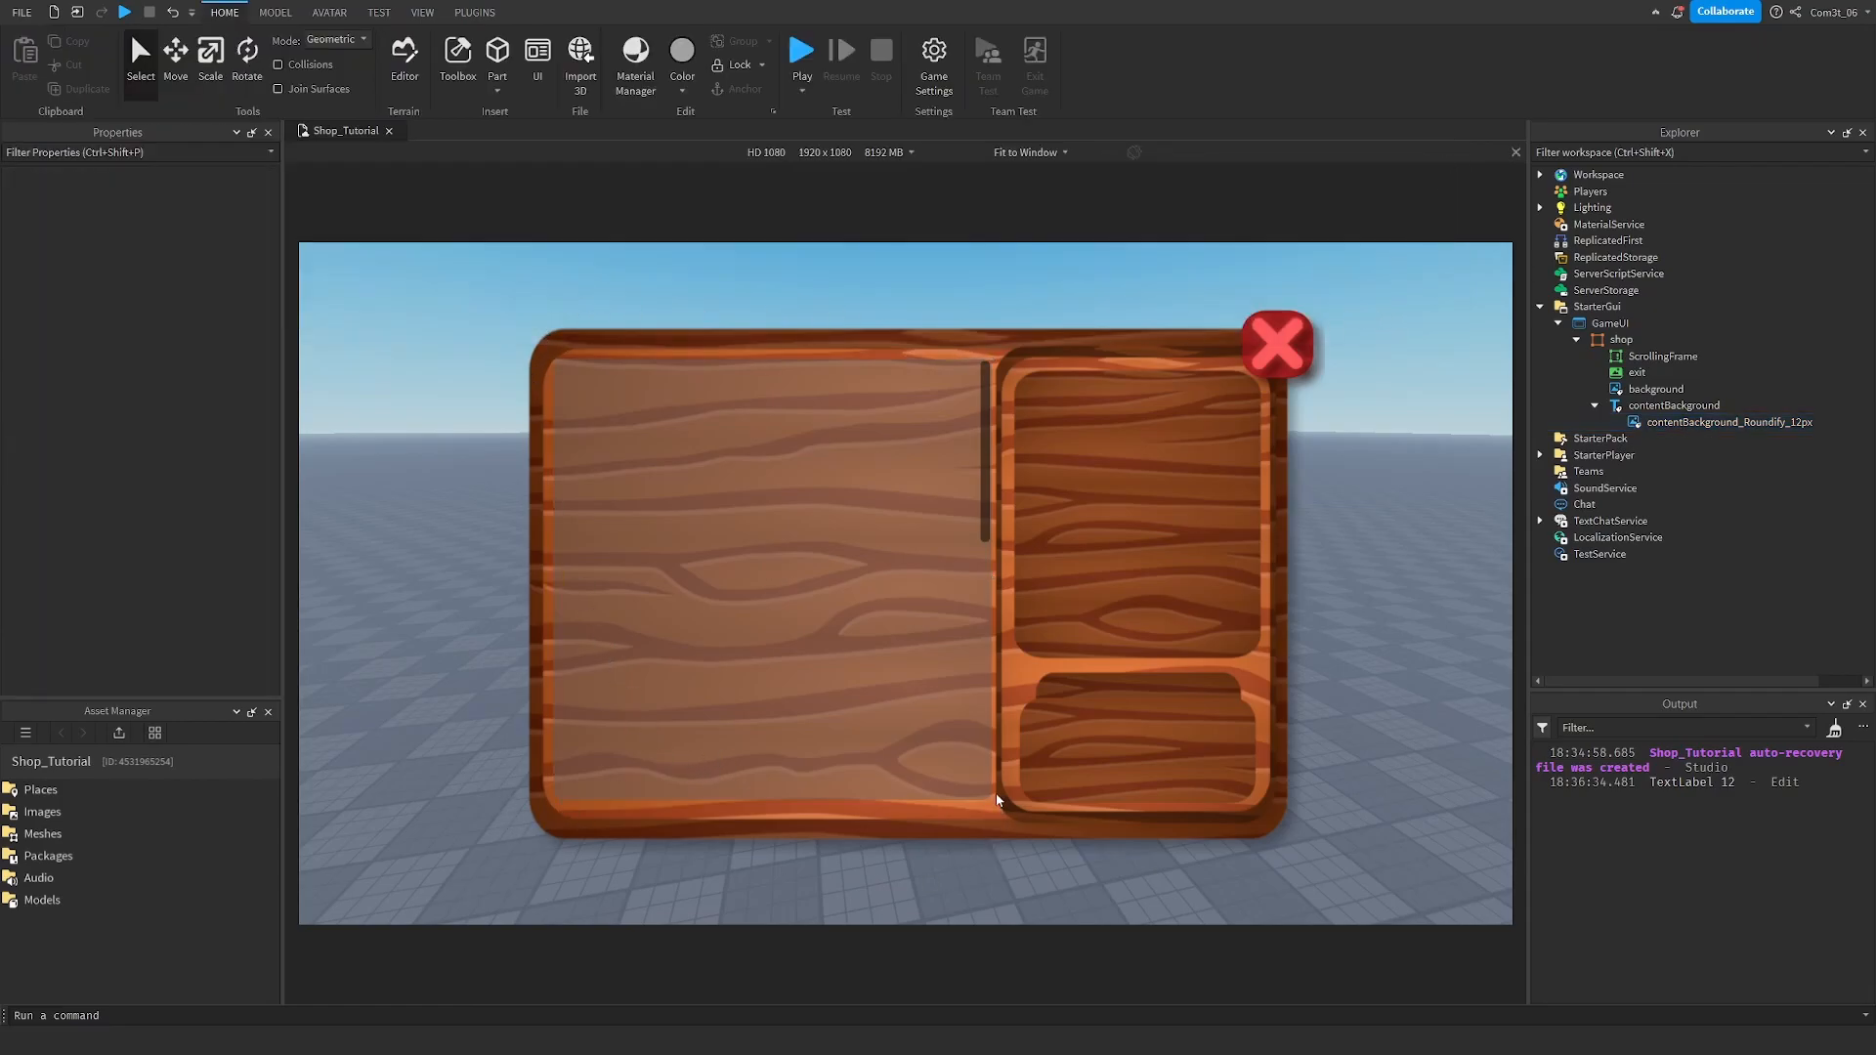
# Scroll the shop's item area up and down to check how its scrollbar moves over the content background.
pyautogui.scroll(-5, 888, 625)
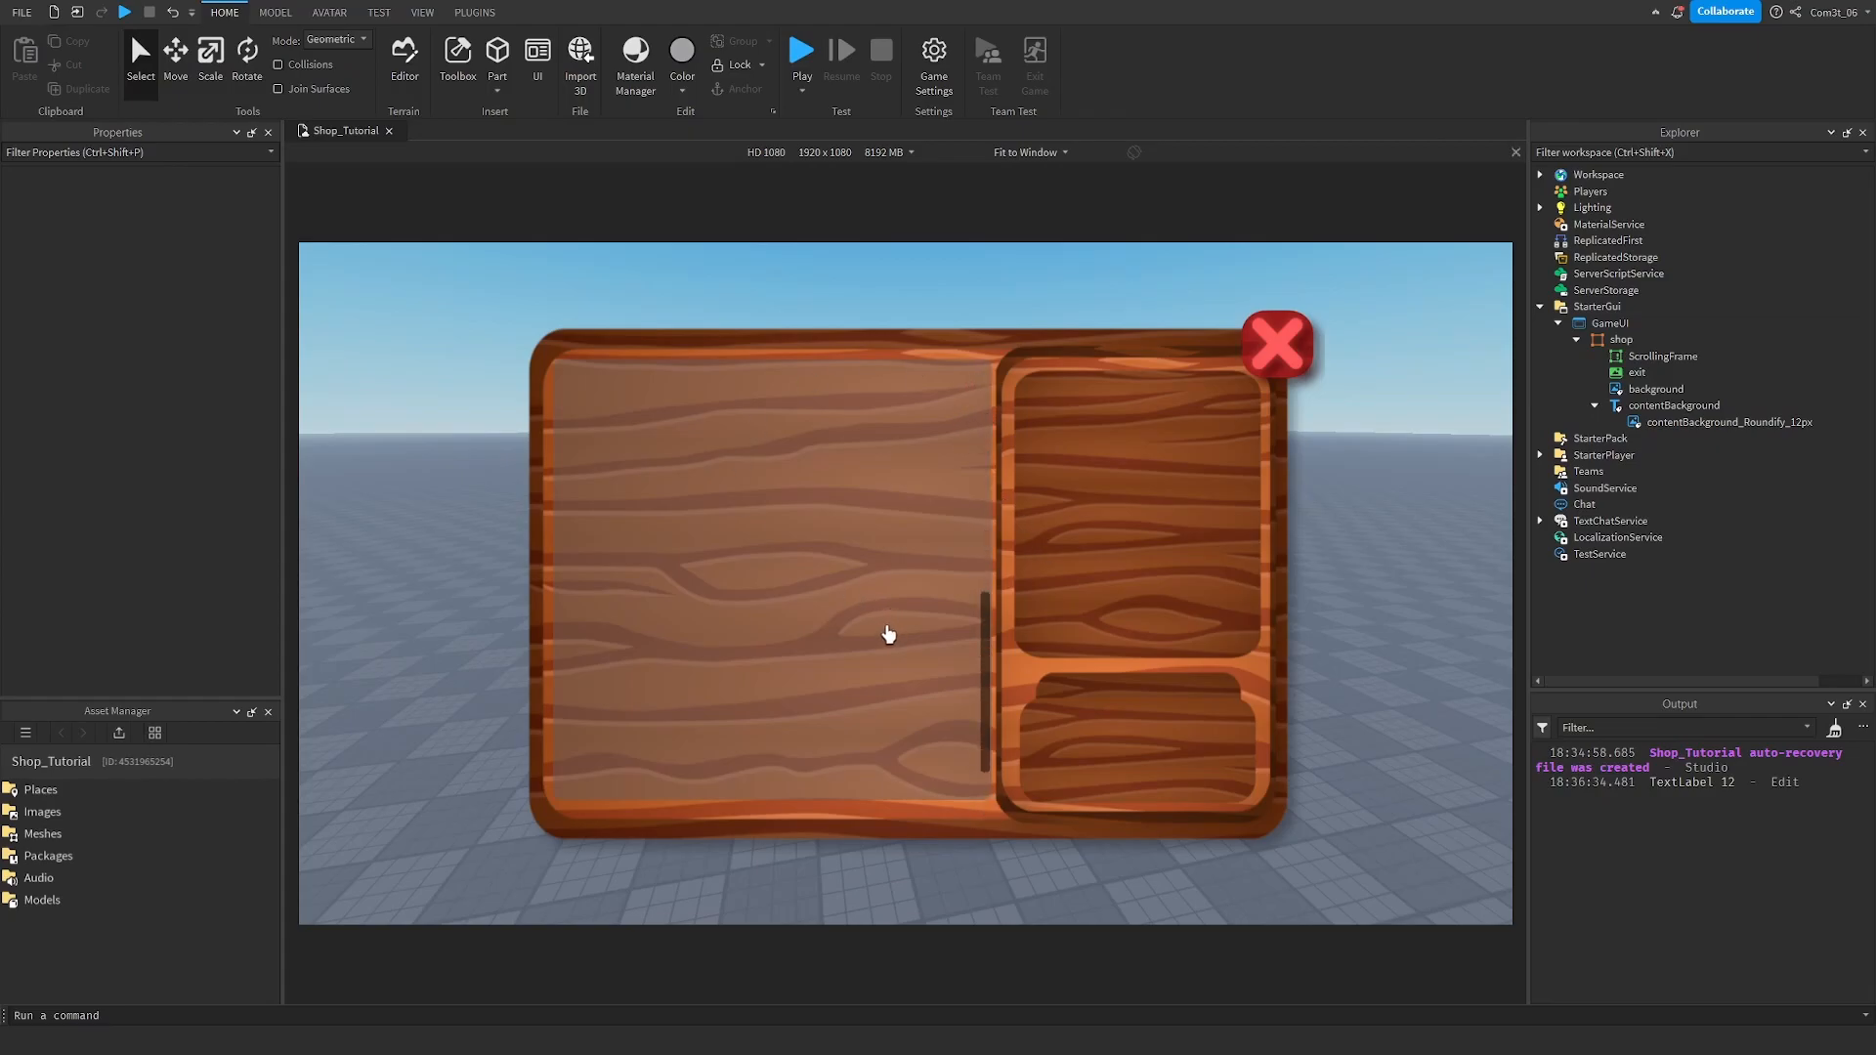
pyautogui.scroll(5, 893, 648)
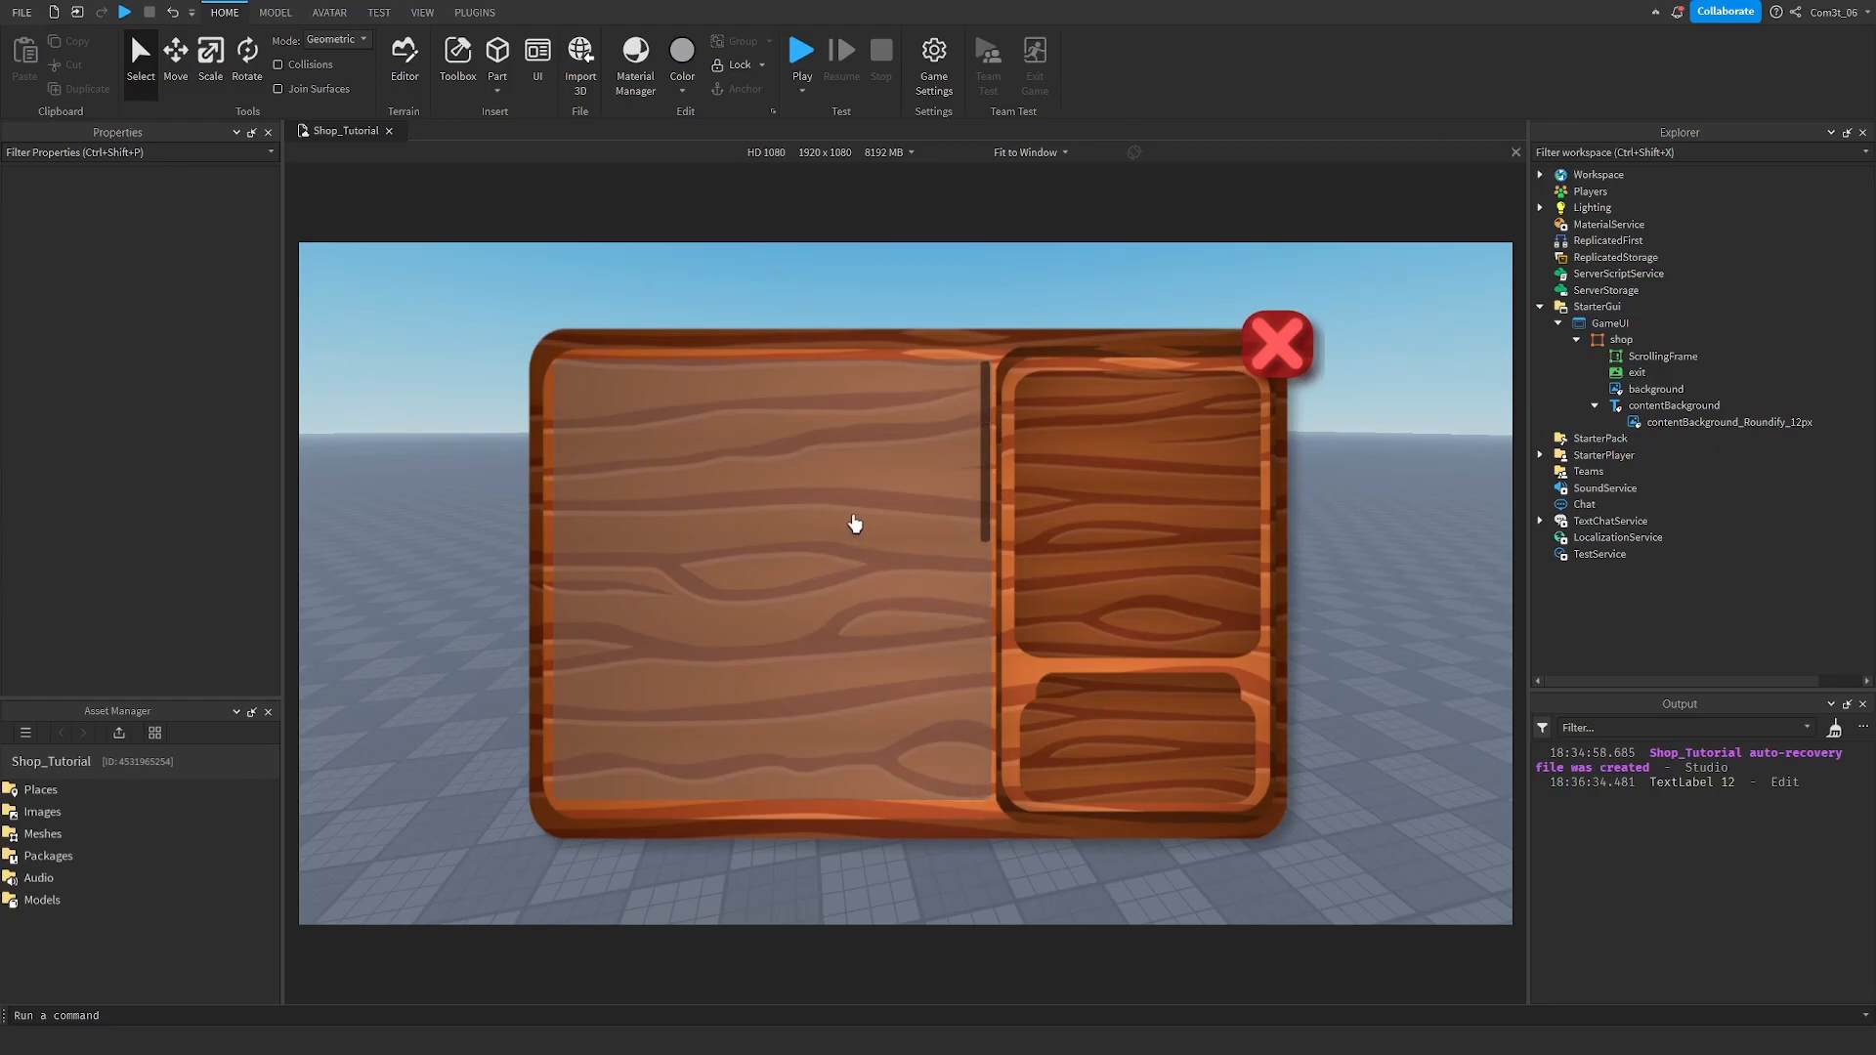
pyautogui.scroll(-5, 830, 537)
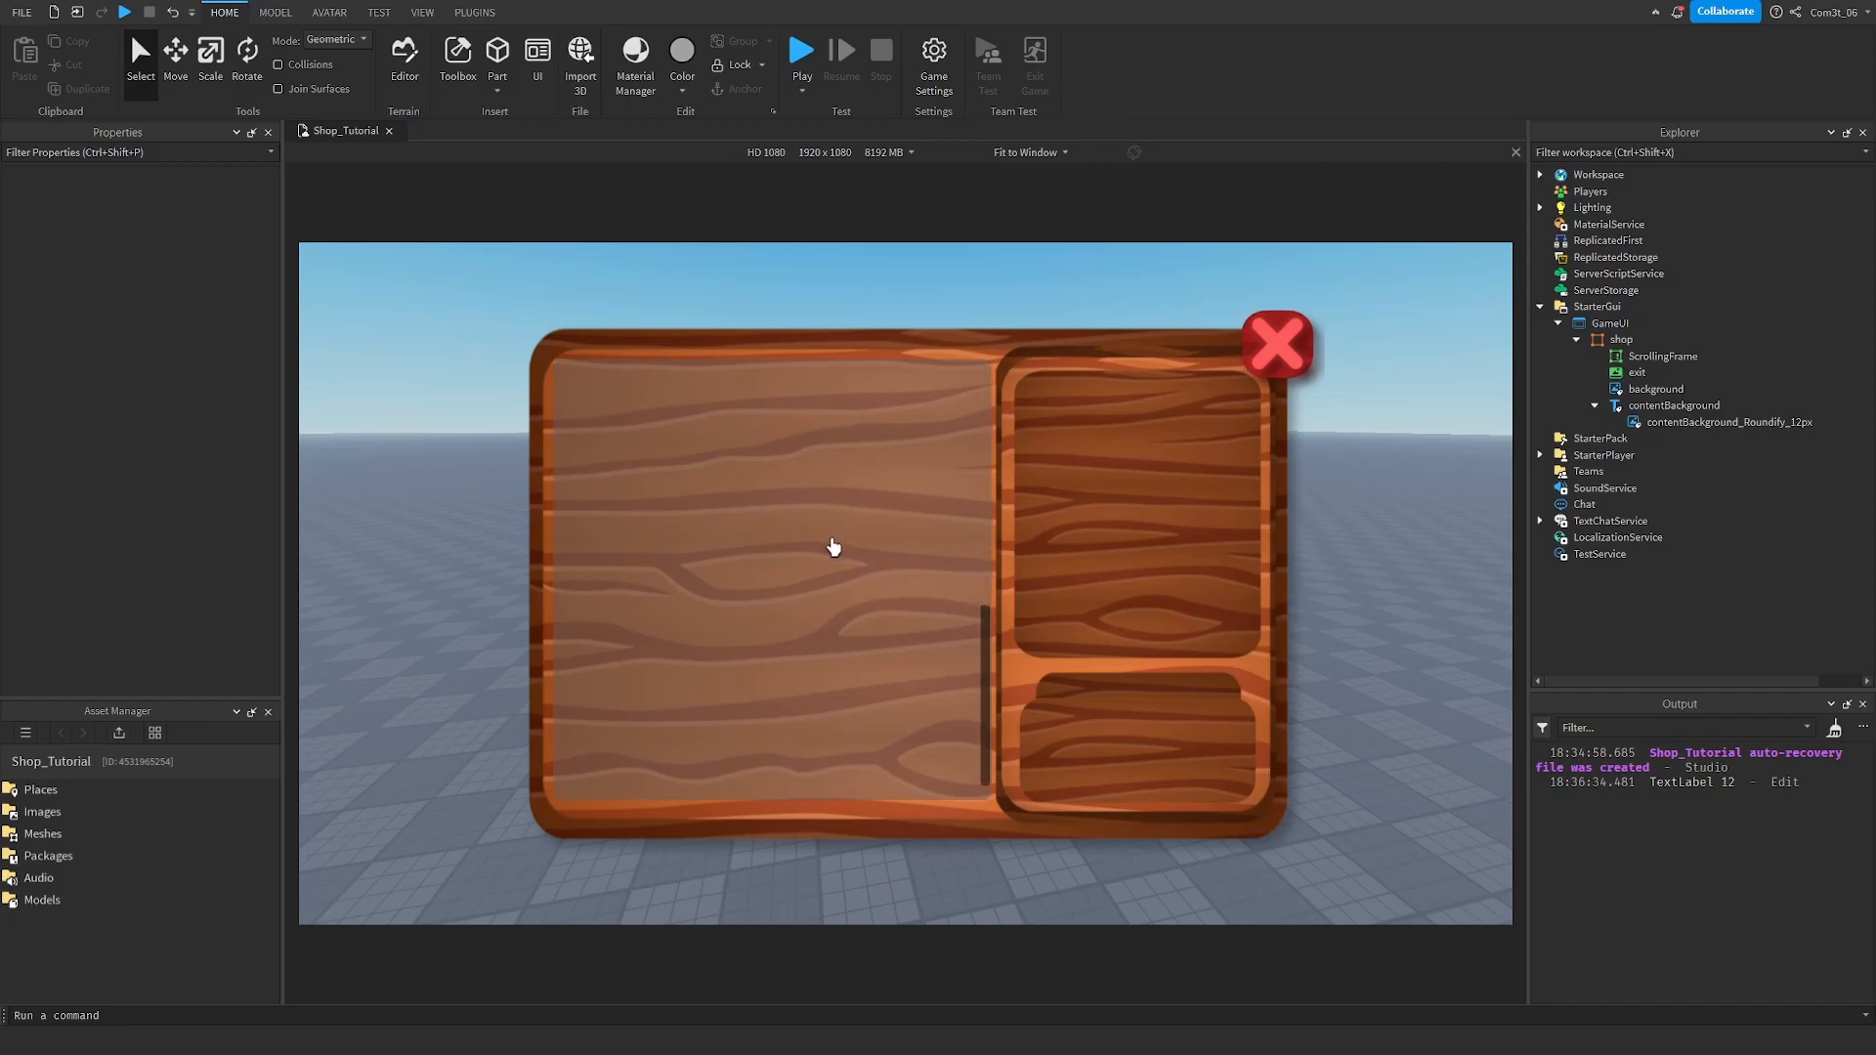
pyautogui.scroll(5, 860, 583)
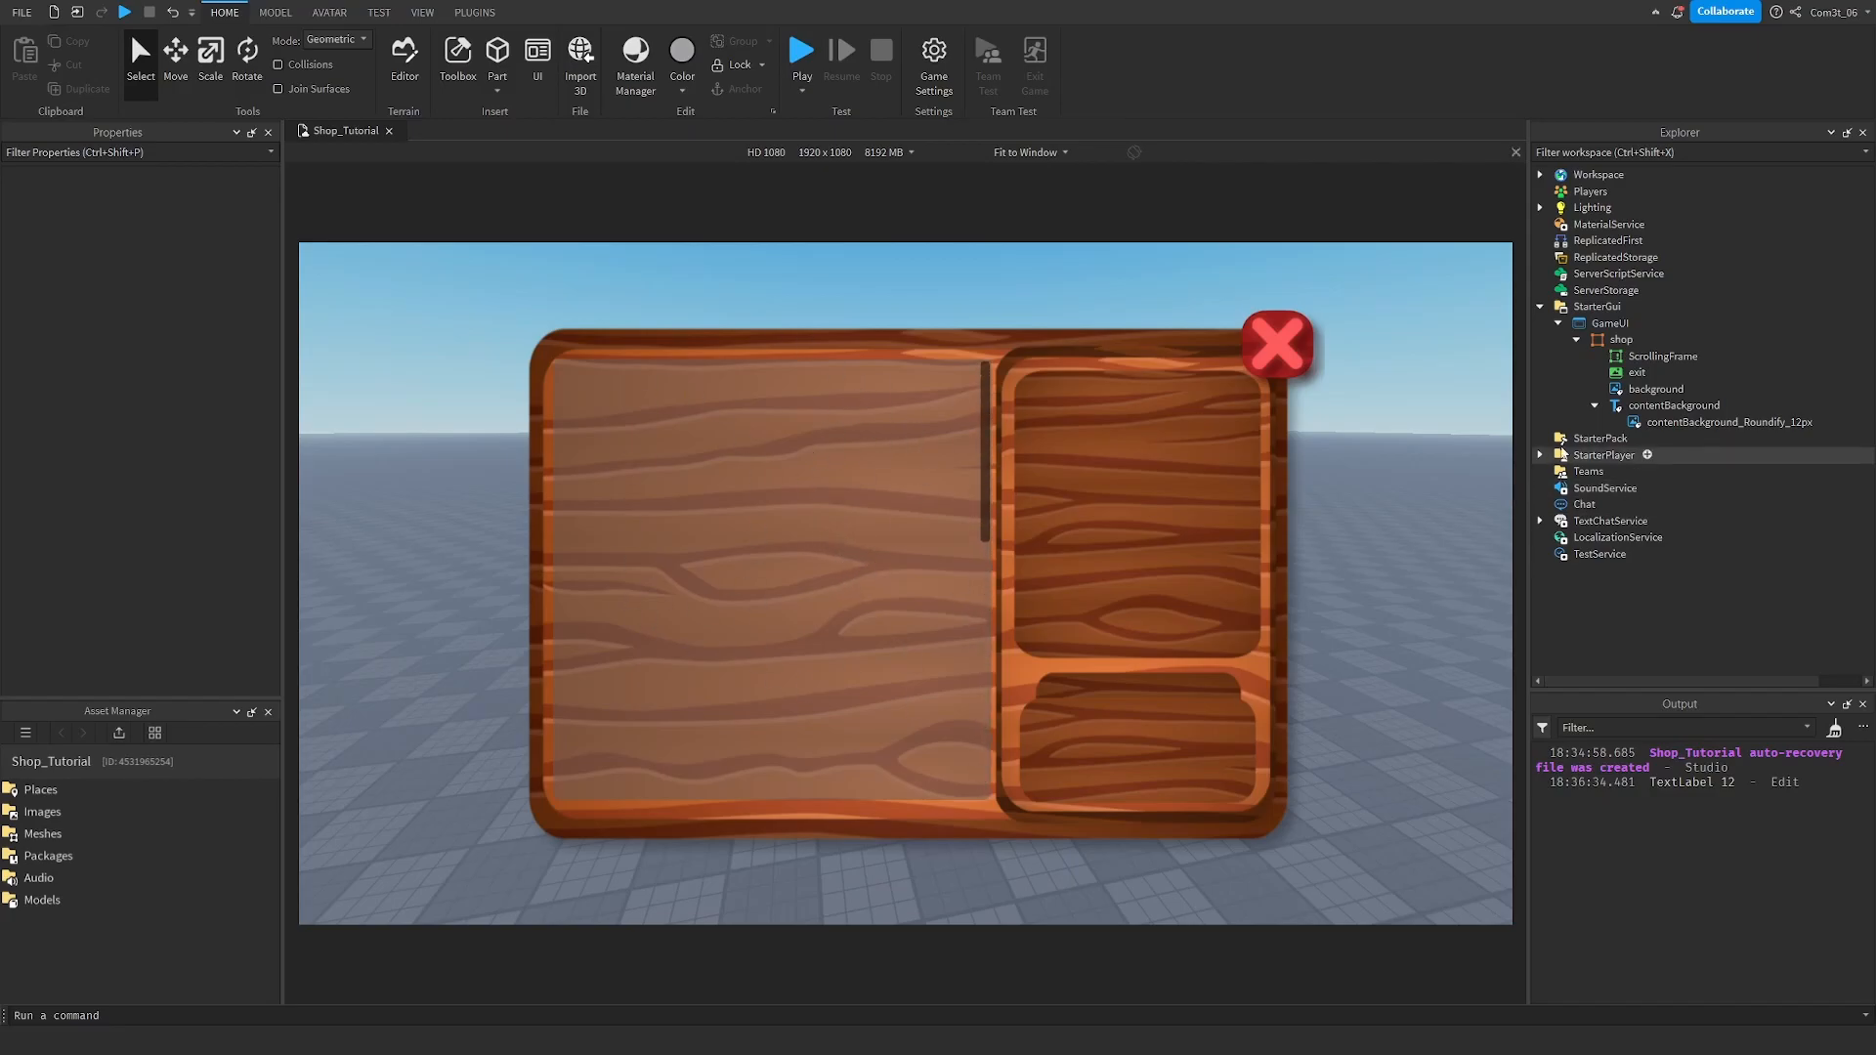
pyautogui.scroll(-5, 850, 540)
pyautogui.scroll(3, 854, 550)
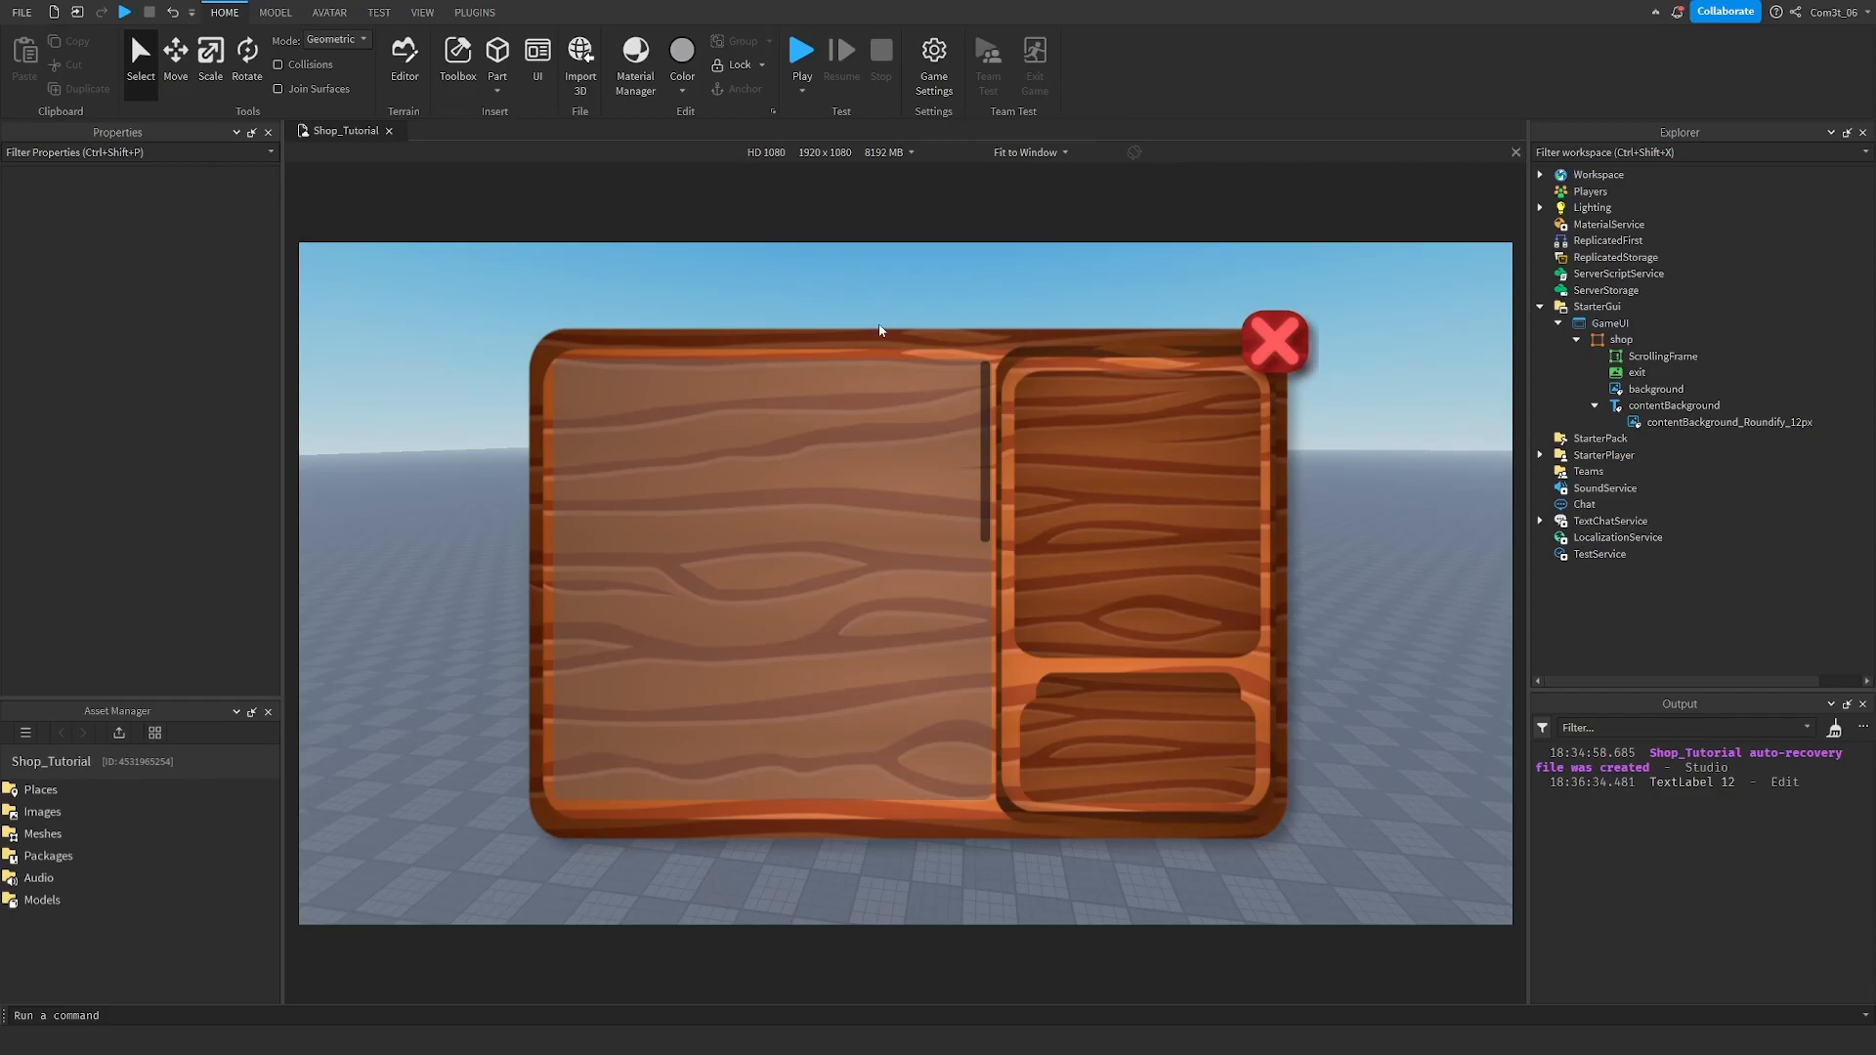
# Insert a TextLabel into the shop frame and rename it title.
pyautogui.click(1617, 342)
pyautogui.rightClick(1619, 341)
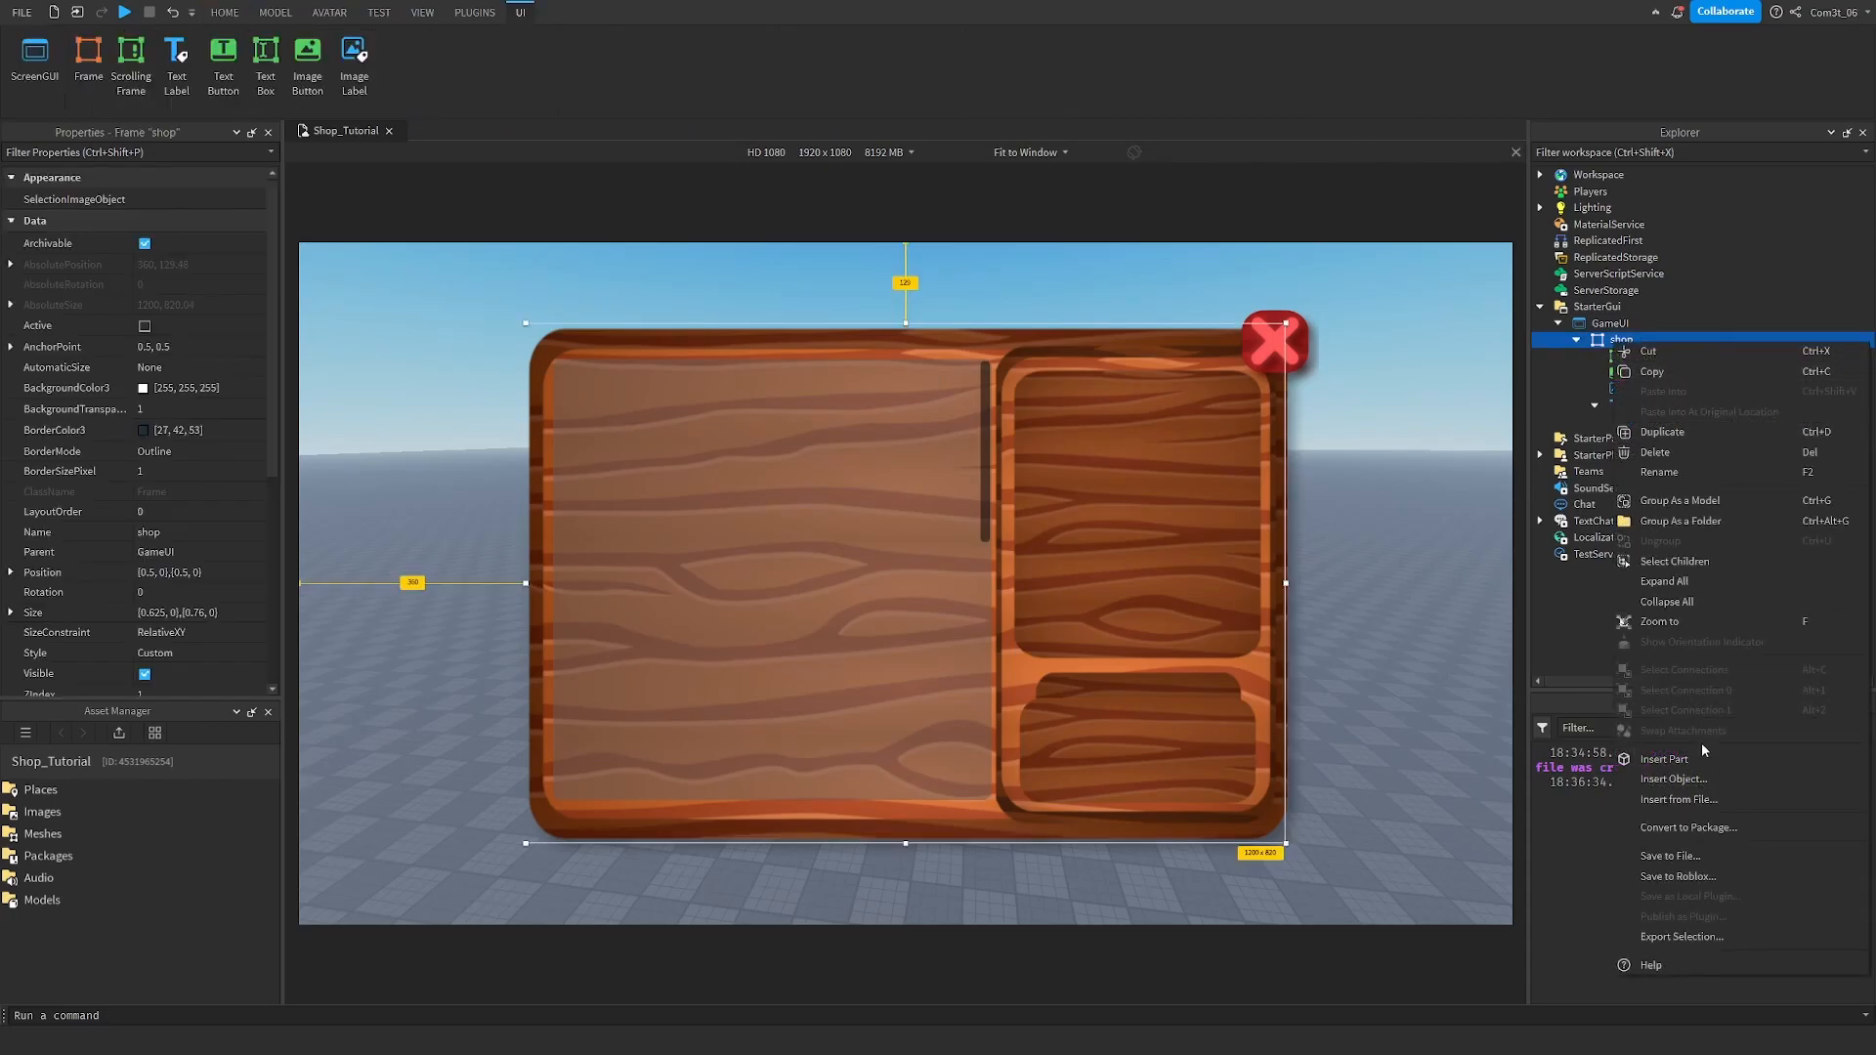
pyautogui.click(1690, 772)
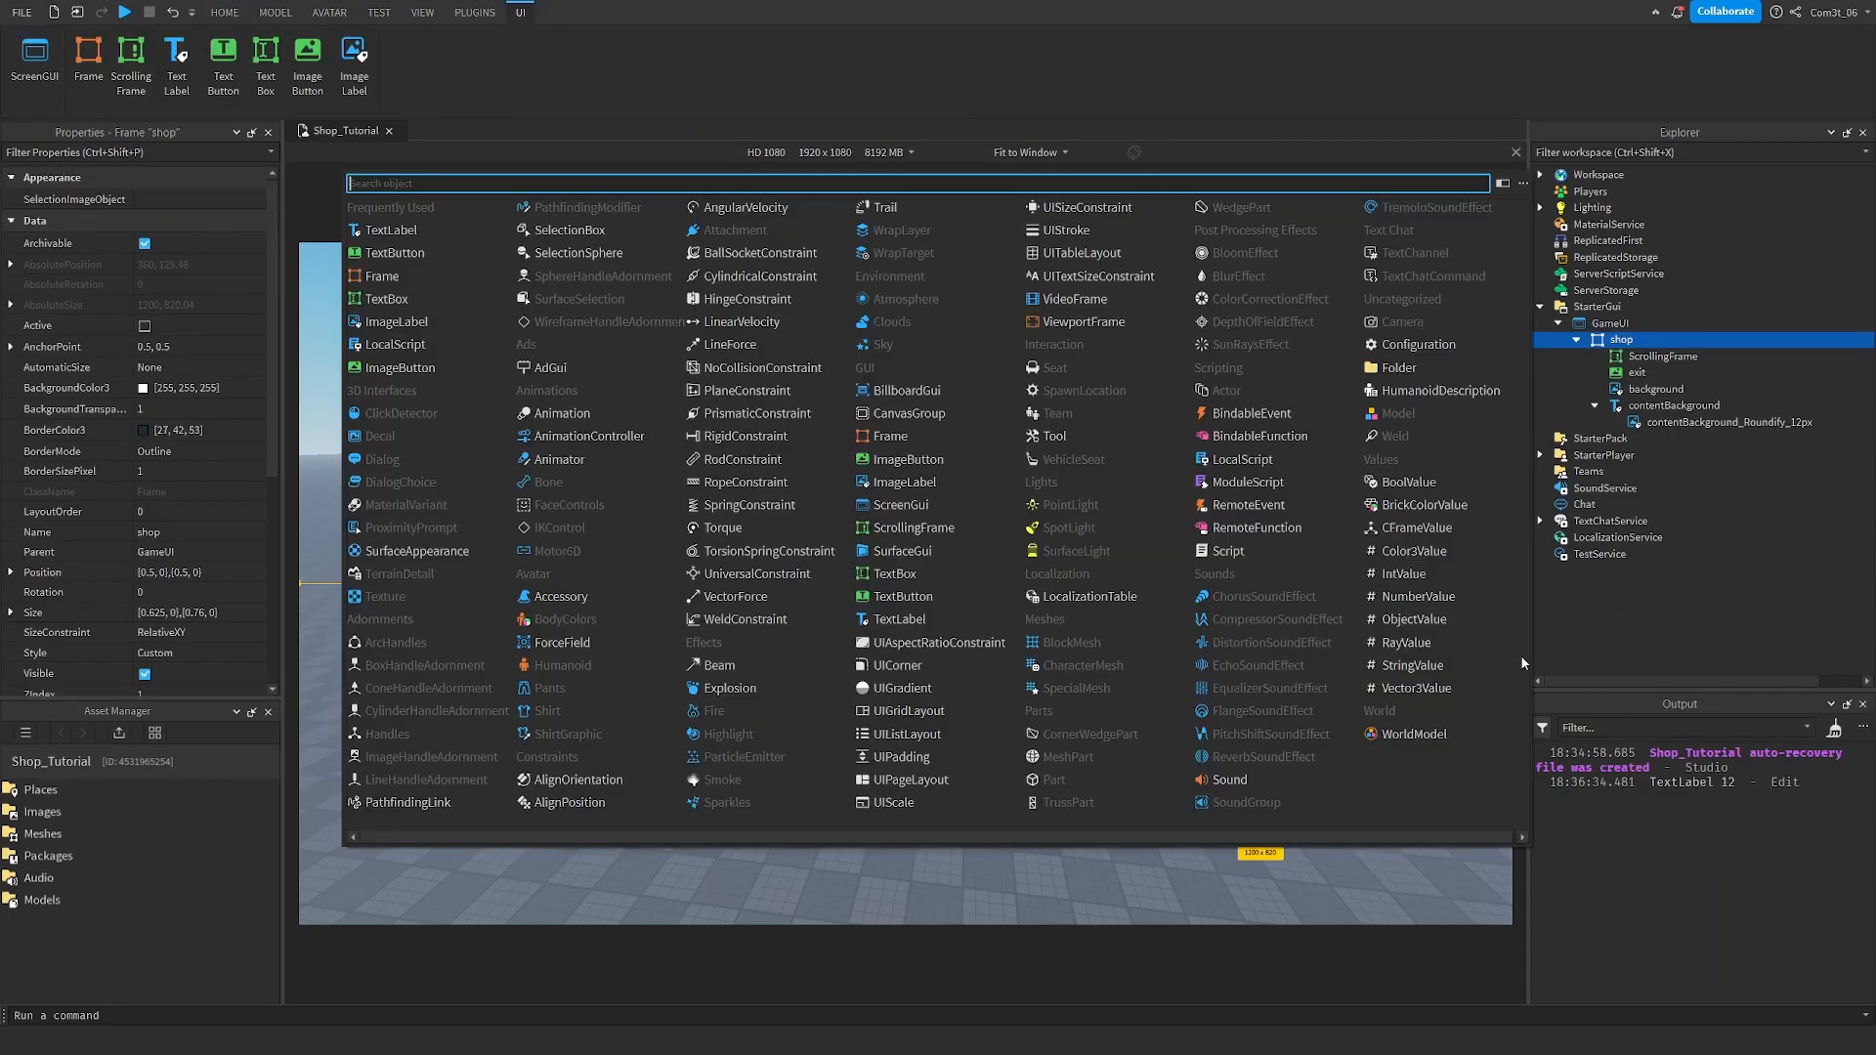
pyautogui.click(391, 229)
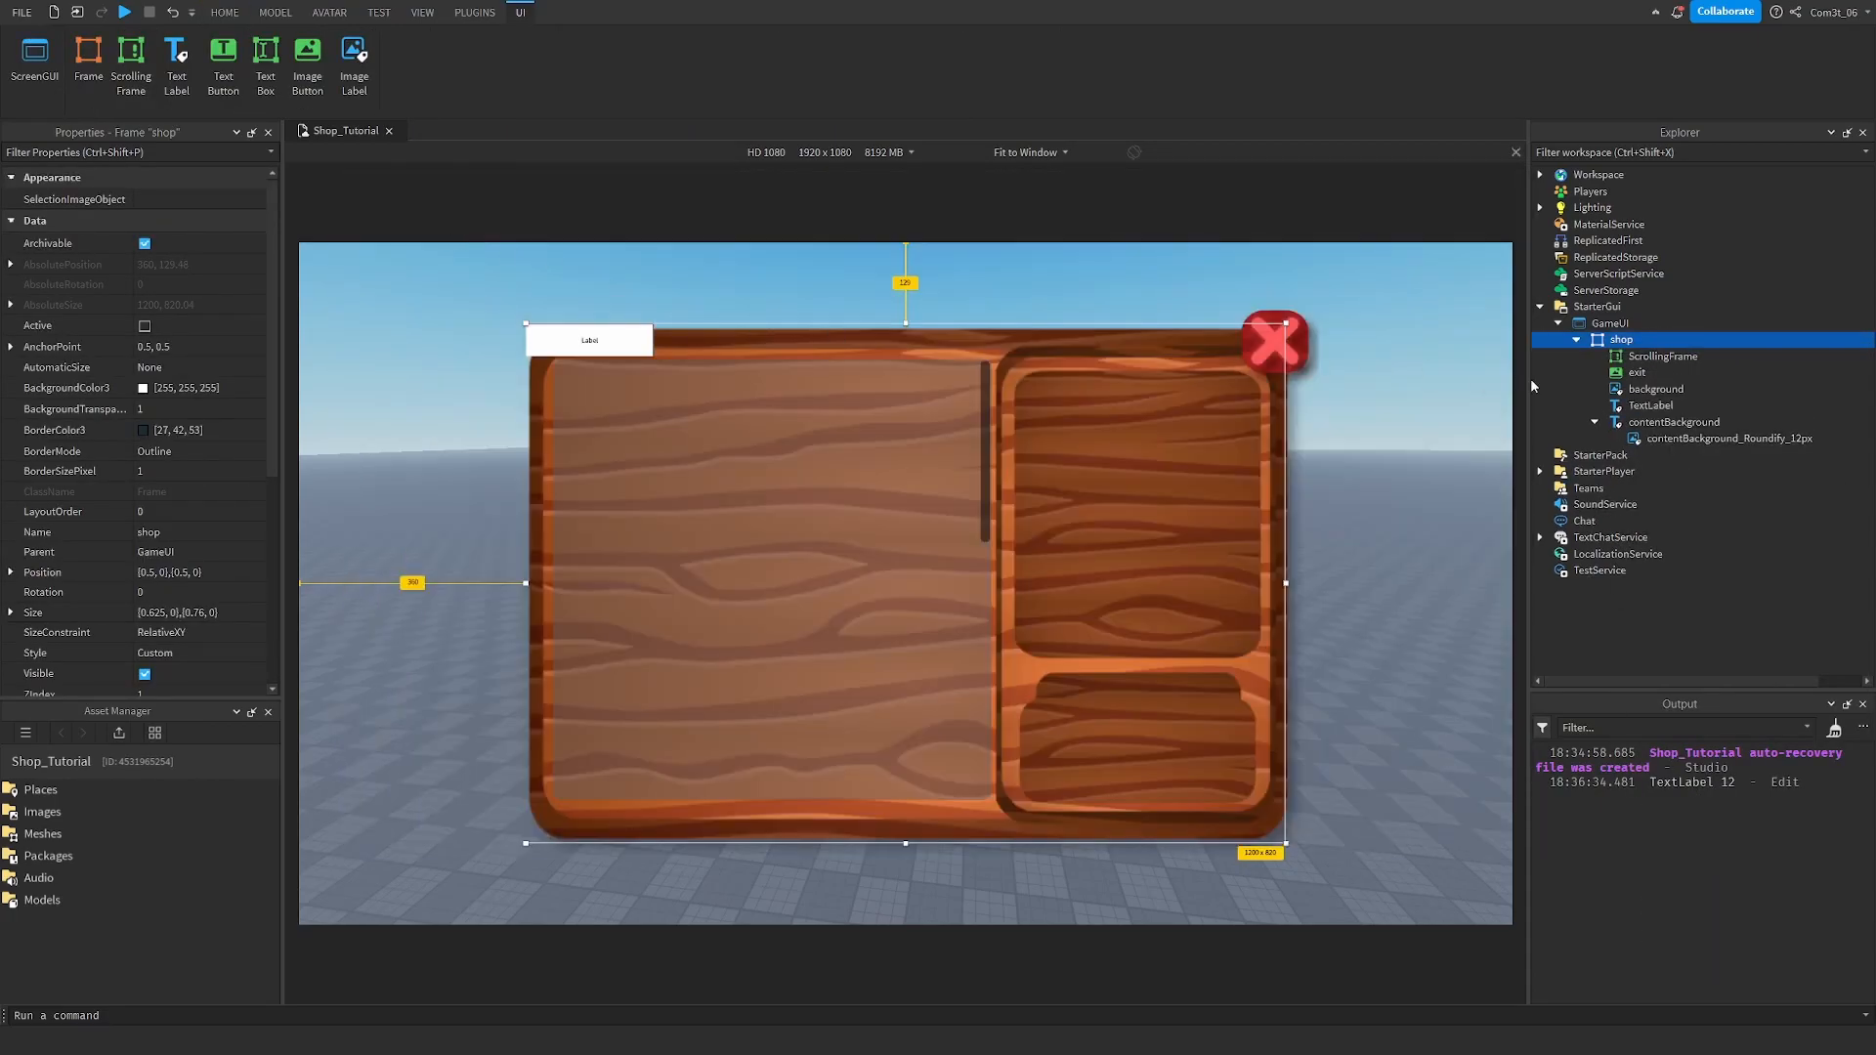
pyautogui.click(1637, 407)
pyautogui.click(1638, 406)
pyautogui.write('titl')
pyautogui.press('Return')
# Move the title label to the middle of the shop's upper edge and convert its Position and Size to Scale with Unit Conversion.
pyautogui.moveTo(606, 343); pyautogui.dragTo(919, 342)
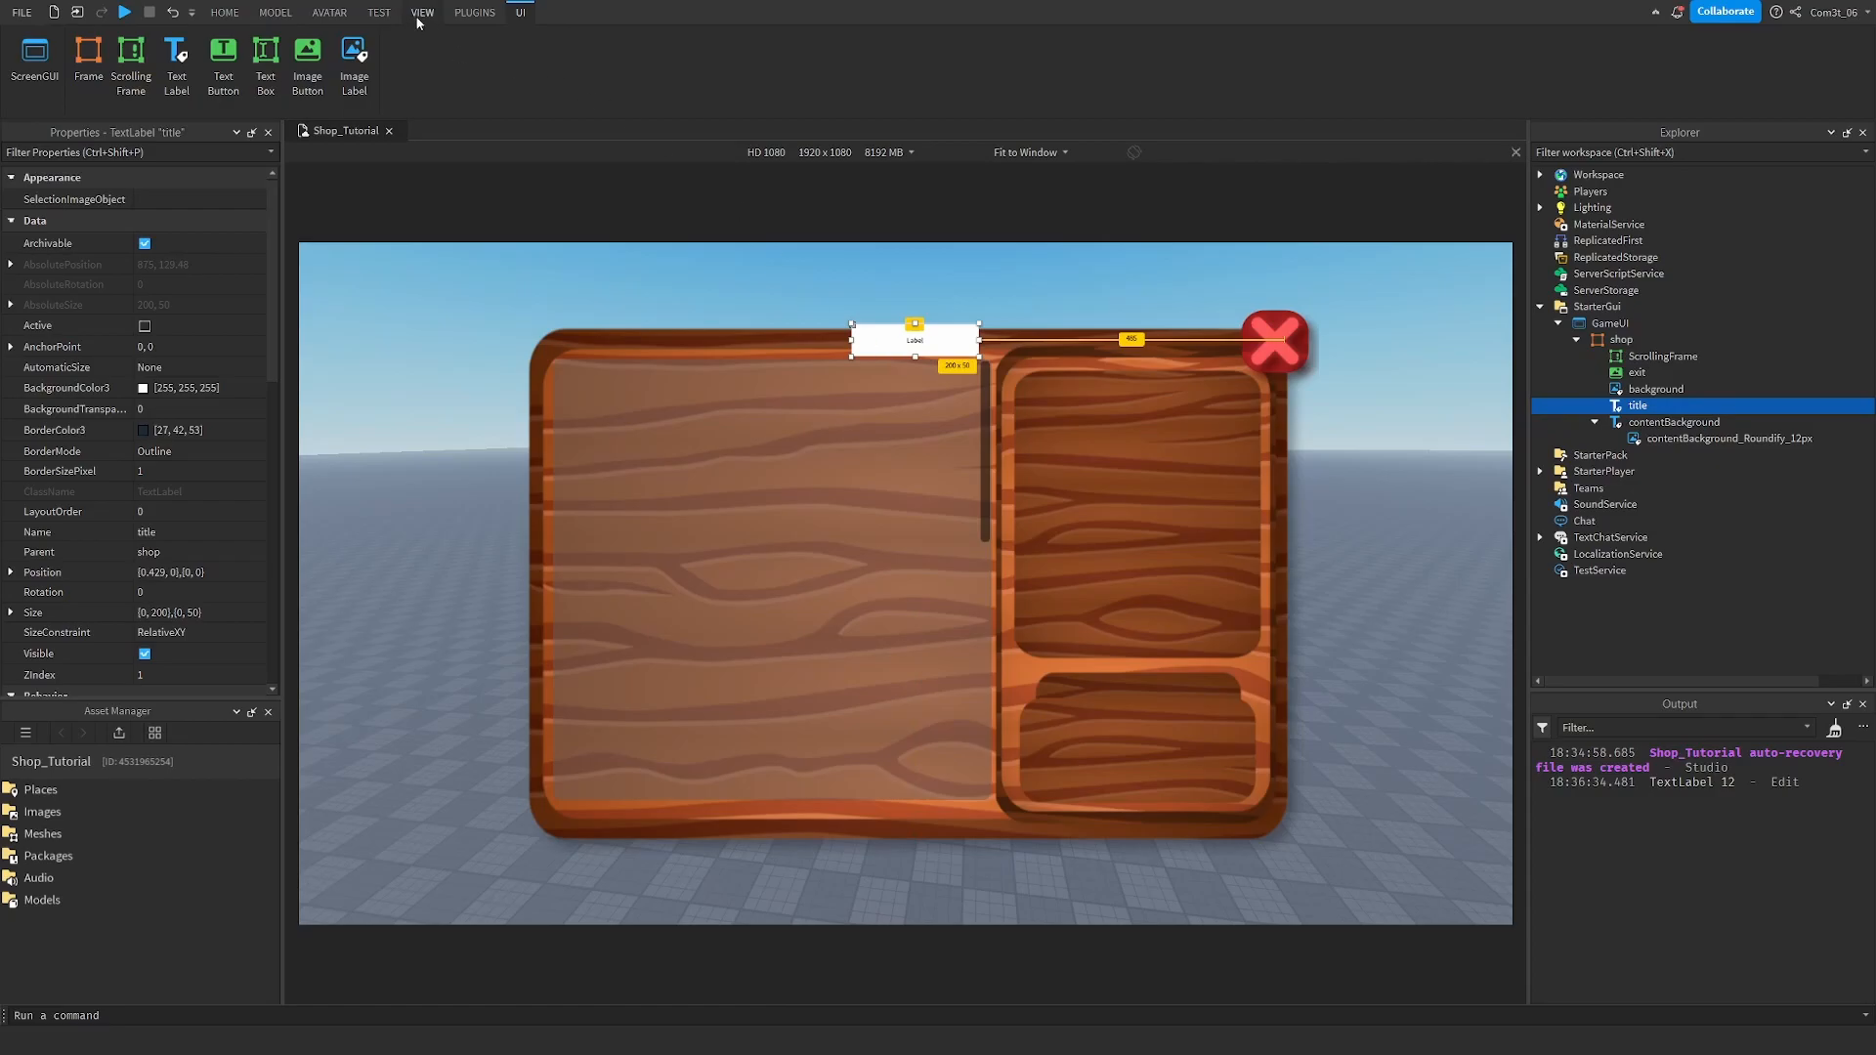
pyautogui.click(474, 13)
pyautogui.click(796, 71)
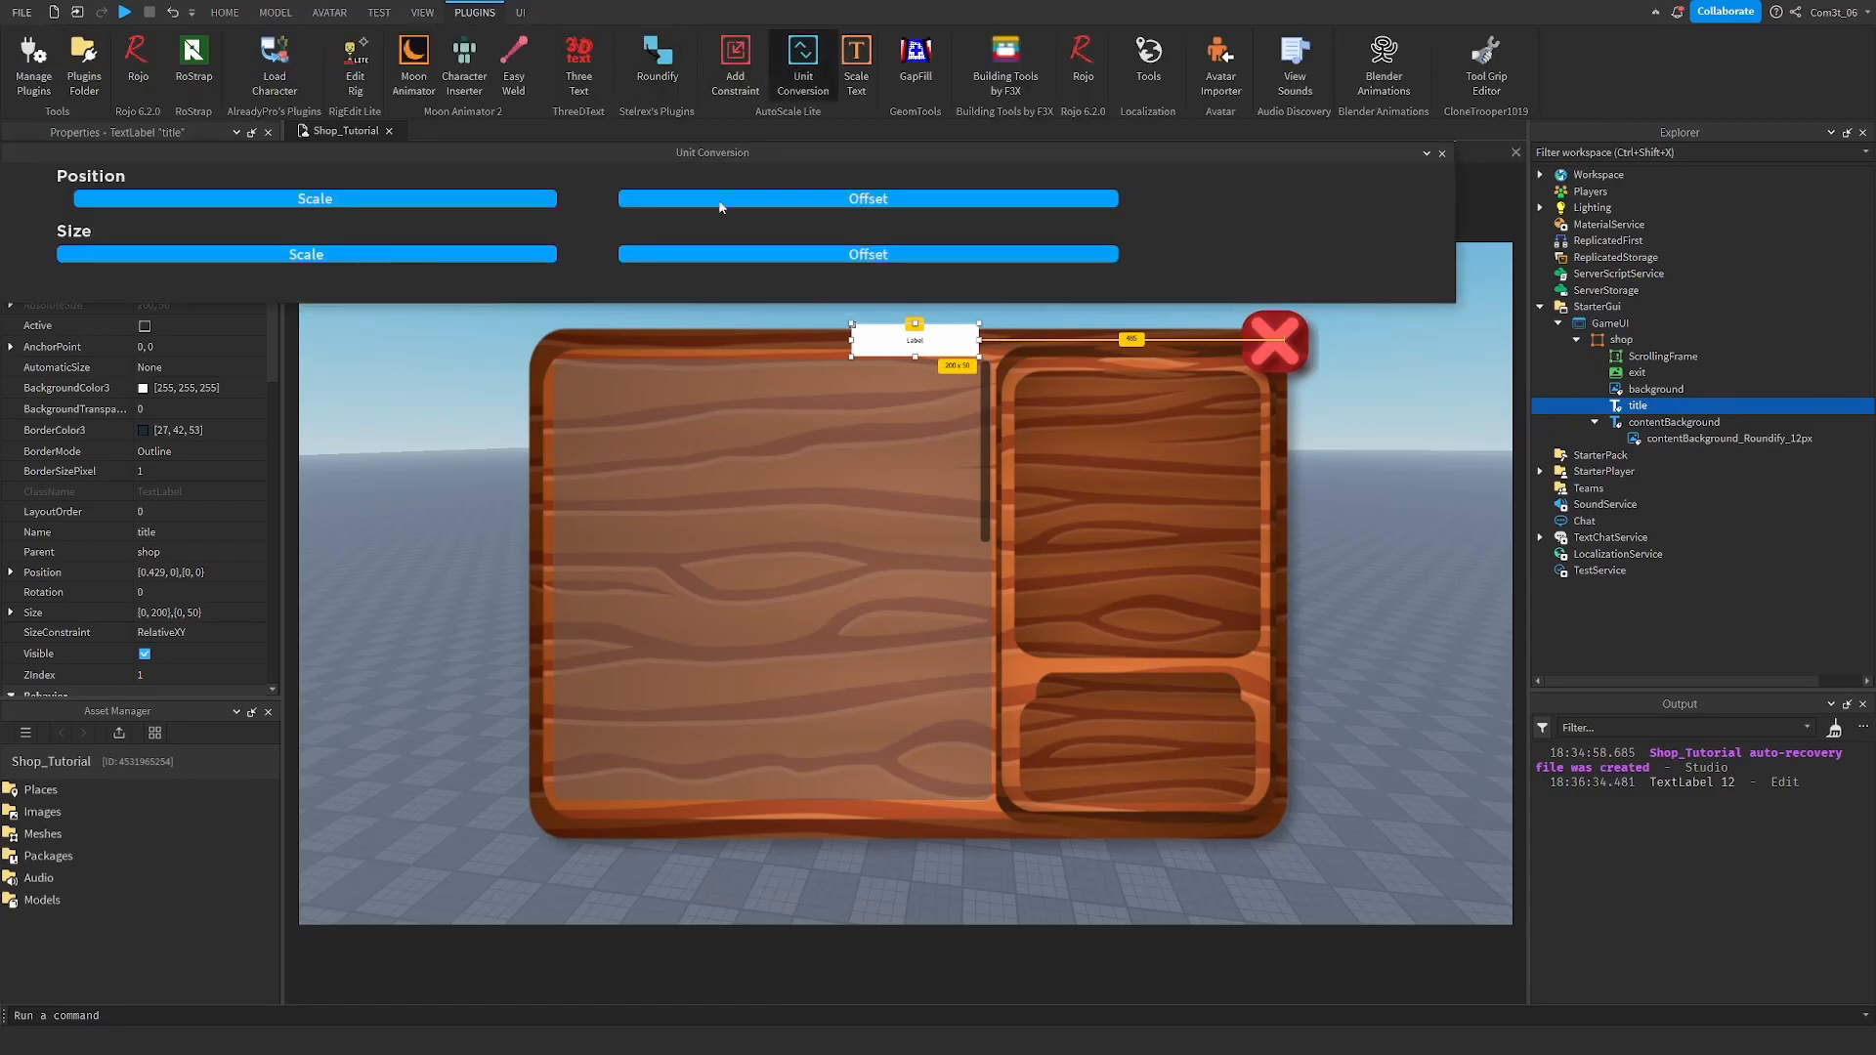
pyautogui.click(351, 206)
pyautogui.click(348, 255)
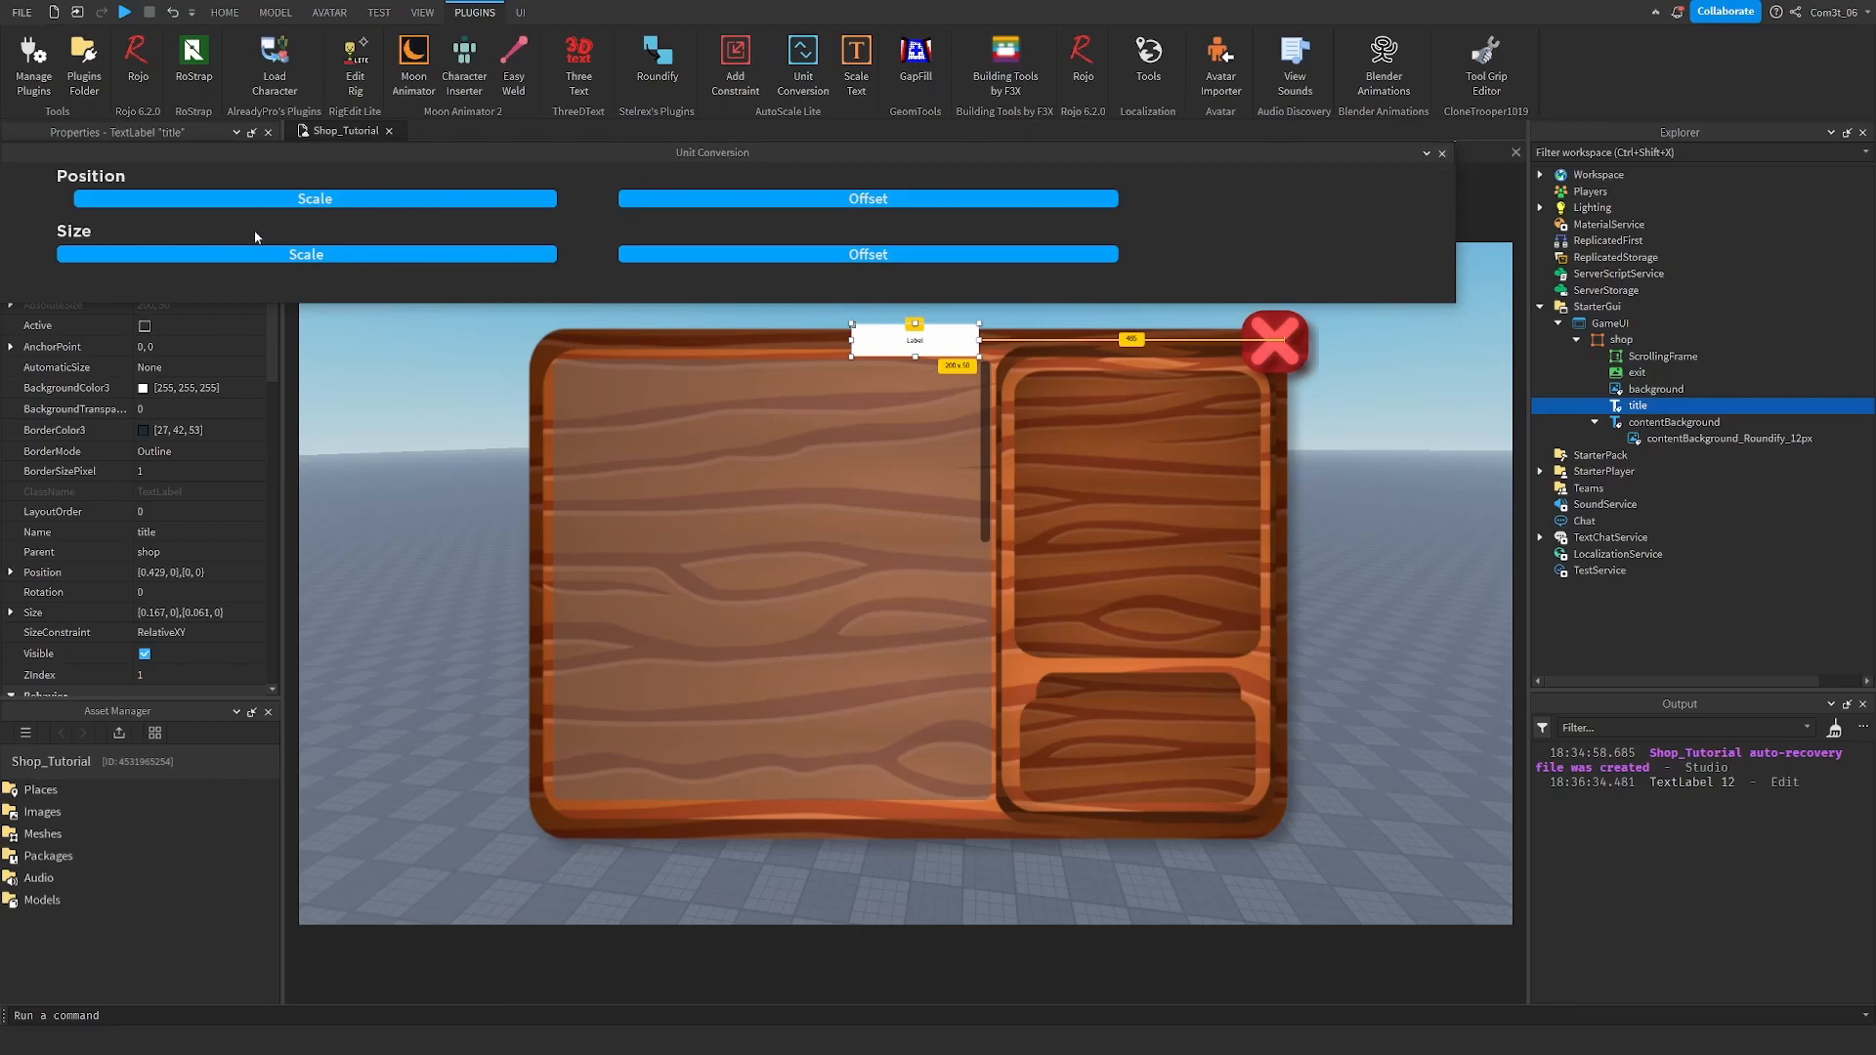
pyautogui.click(1442, 154)
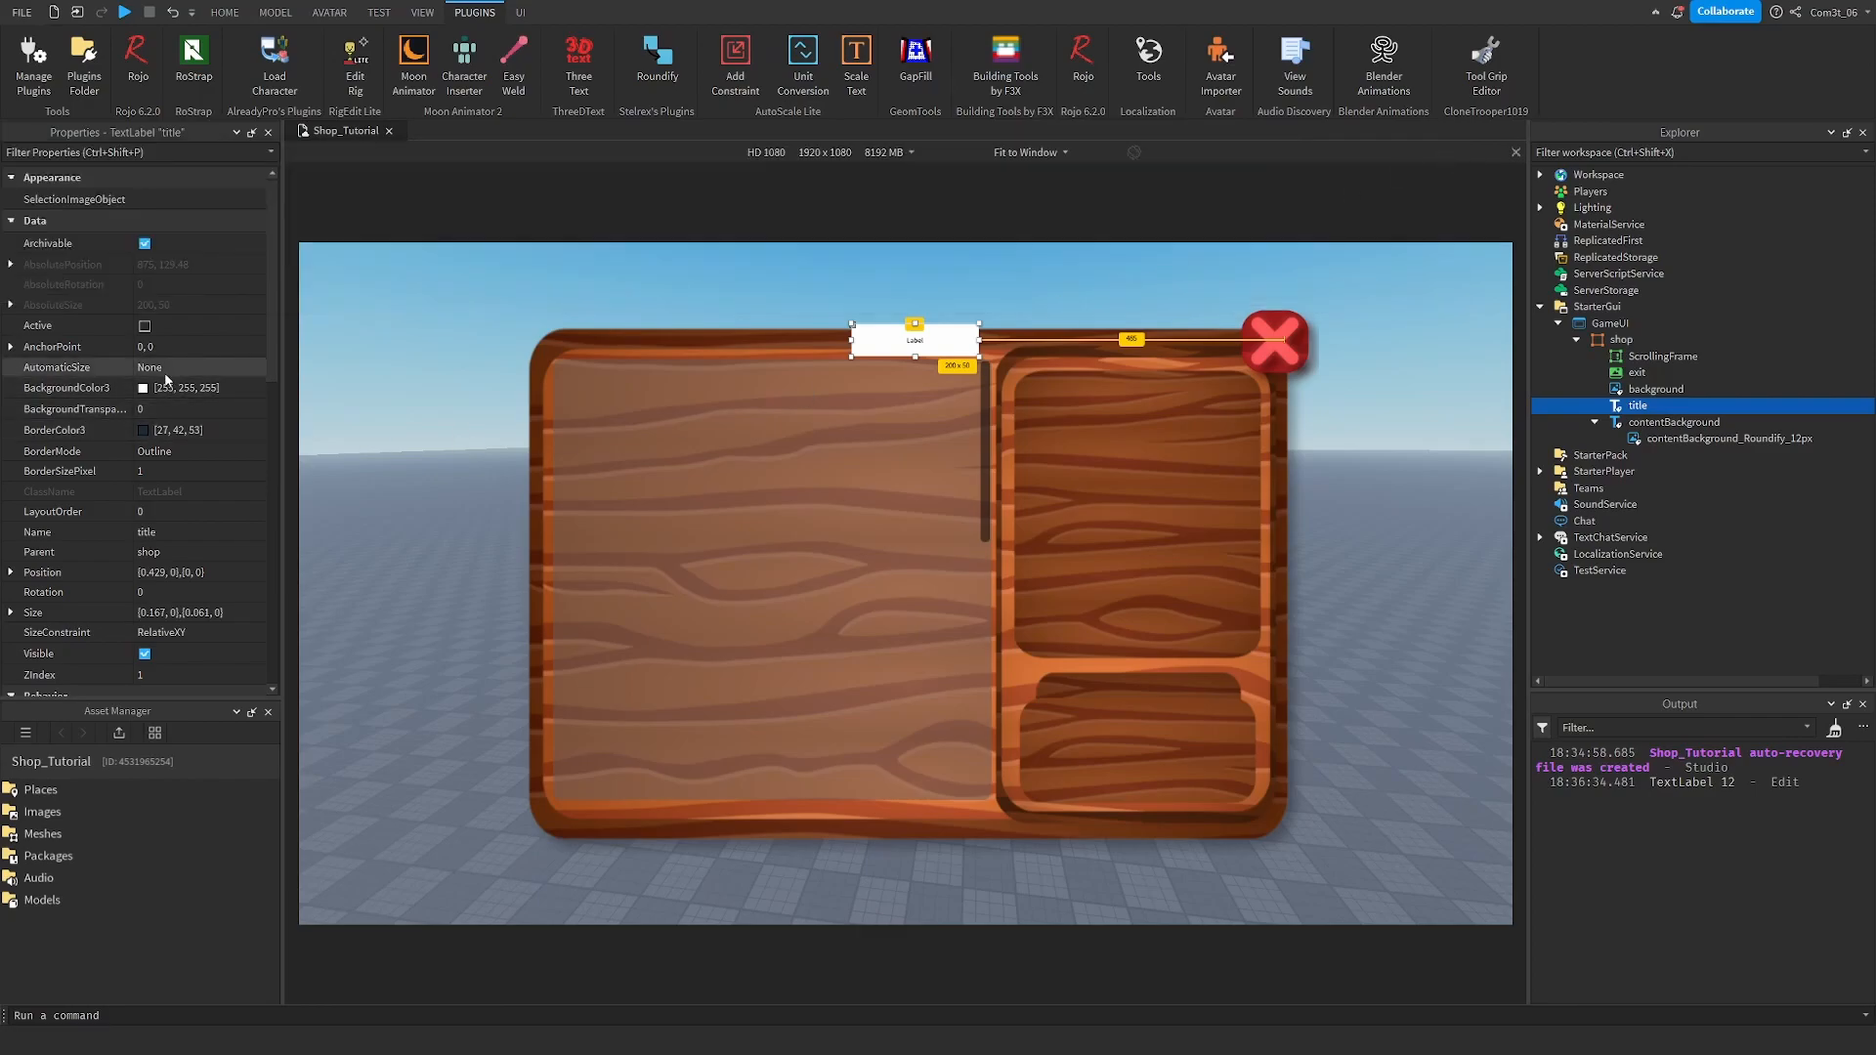
# Set the title label's BackgroundTransparency to 1 and its Text to SHOP.
pyautogui.click(190, 410)
pyautogui.write('1')
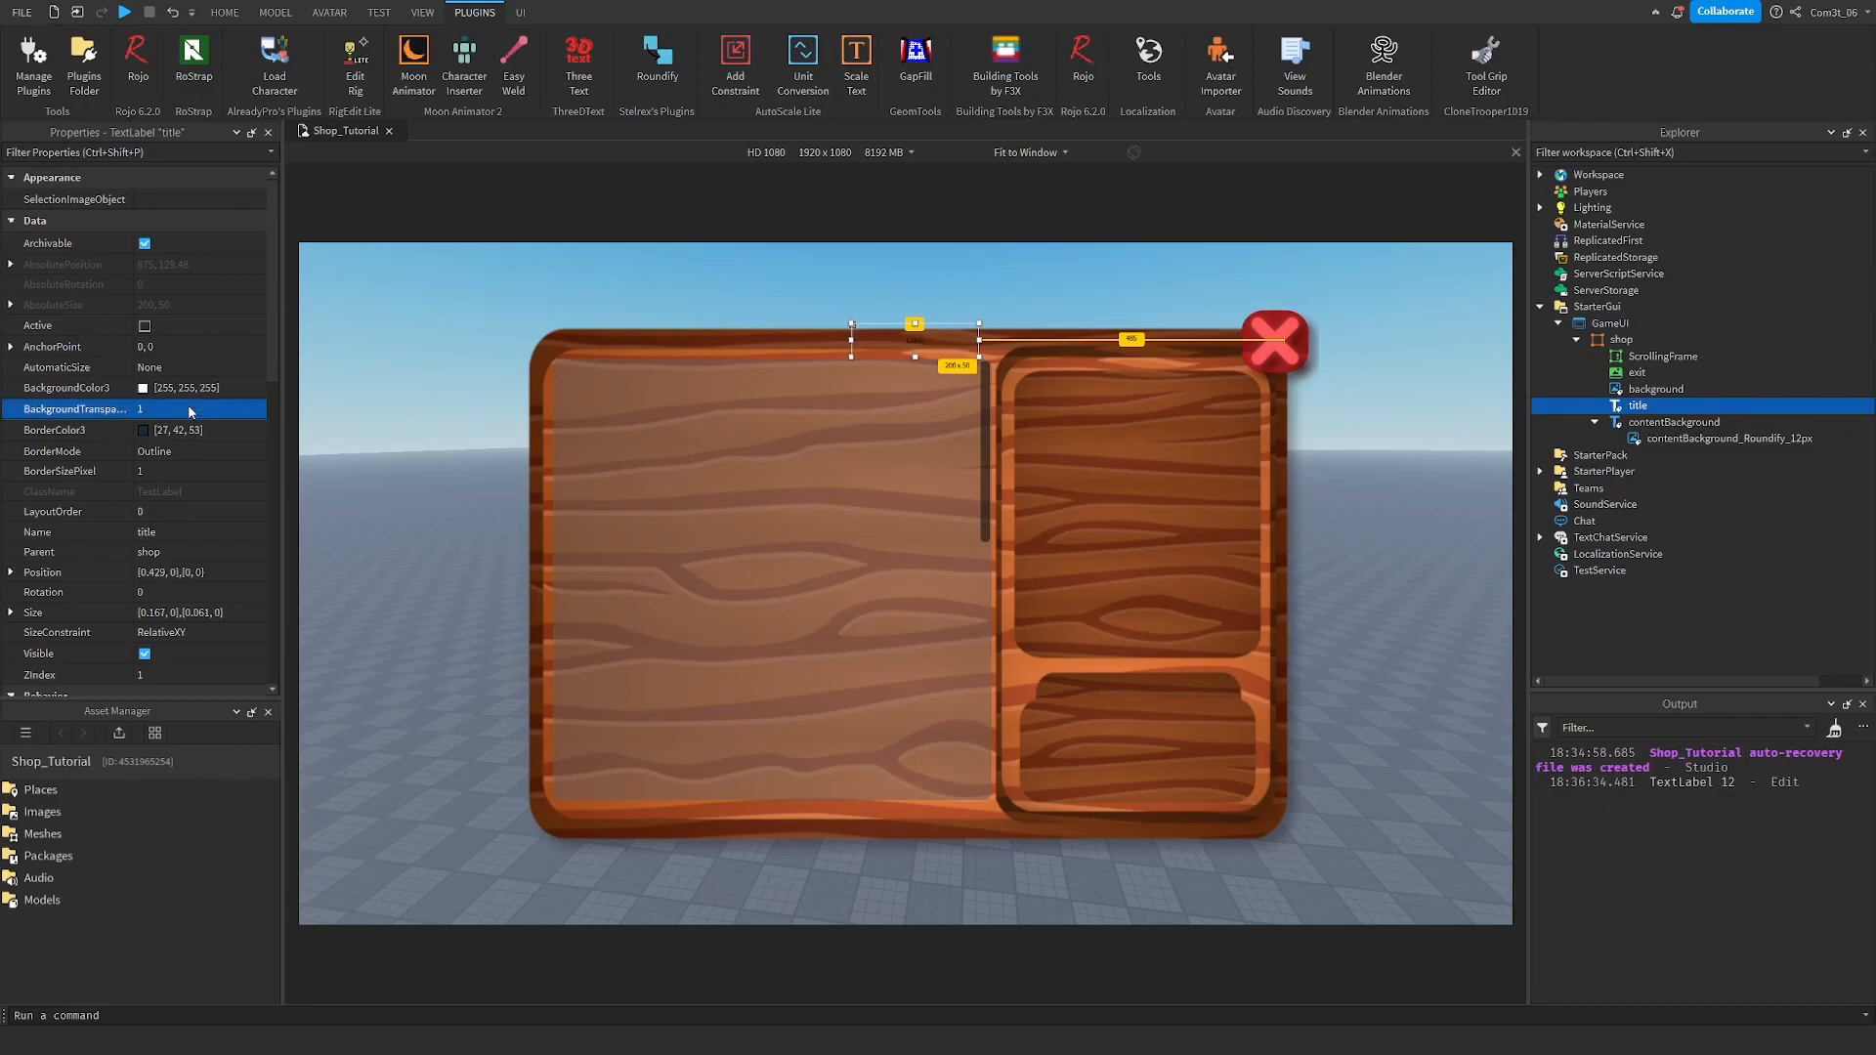
pyautogui.scroll(-10, 195, 469)
pyautogui.click(179, 569)
pyautogui.write('SHOP')
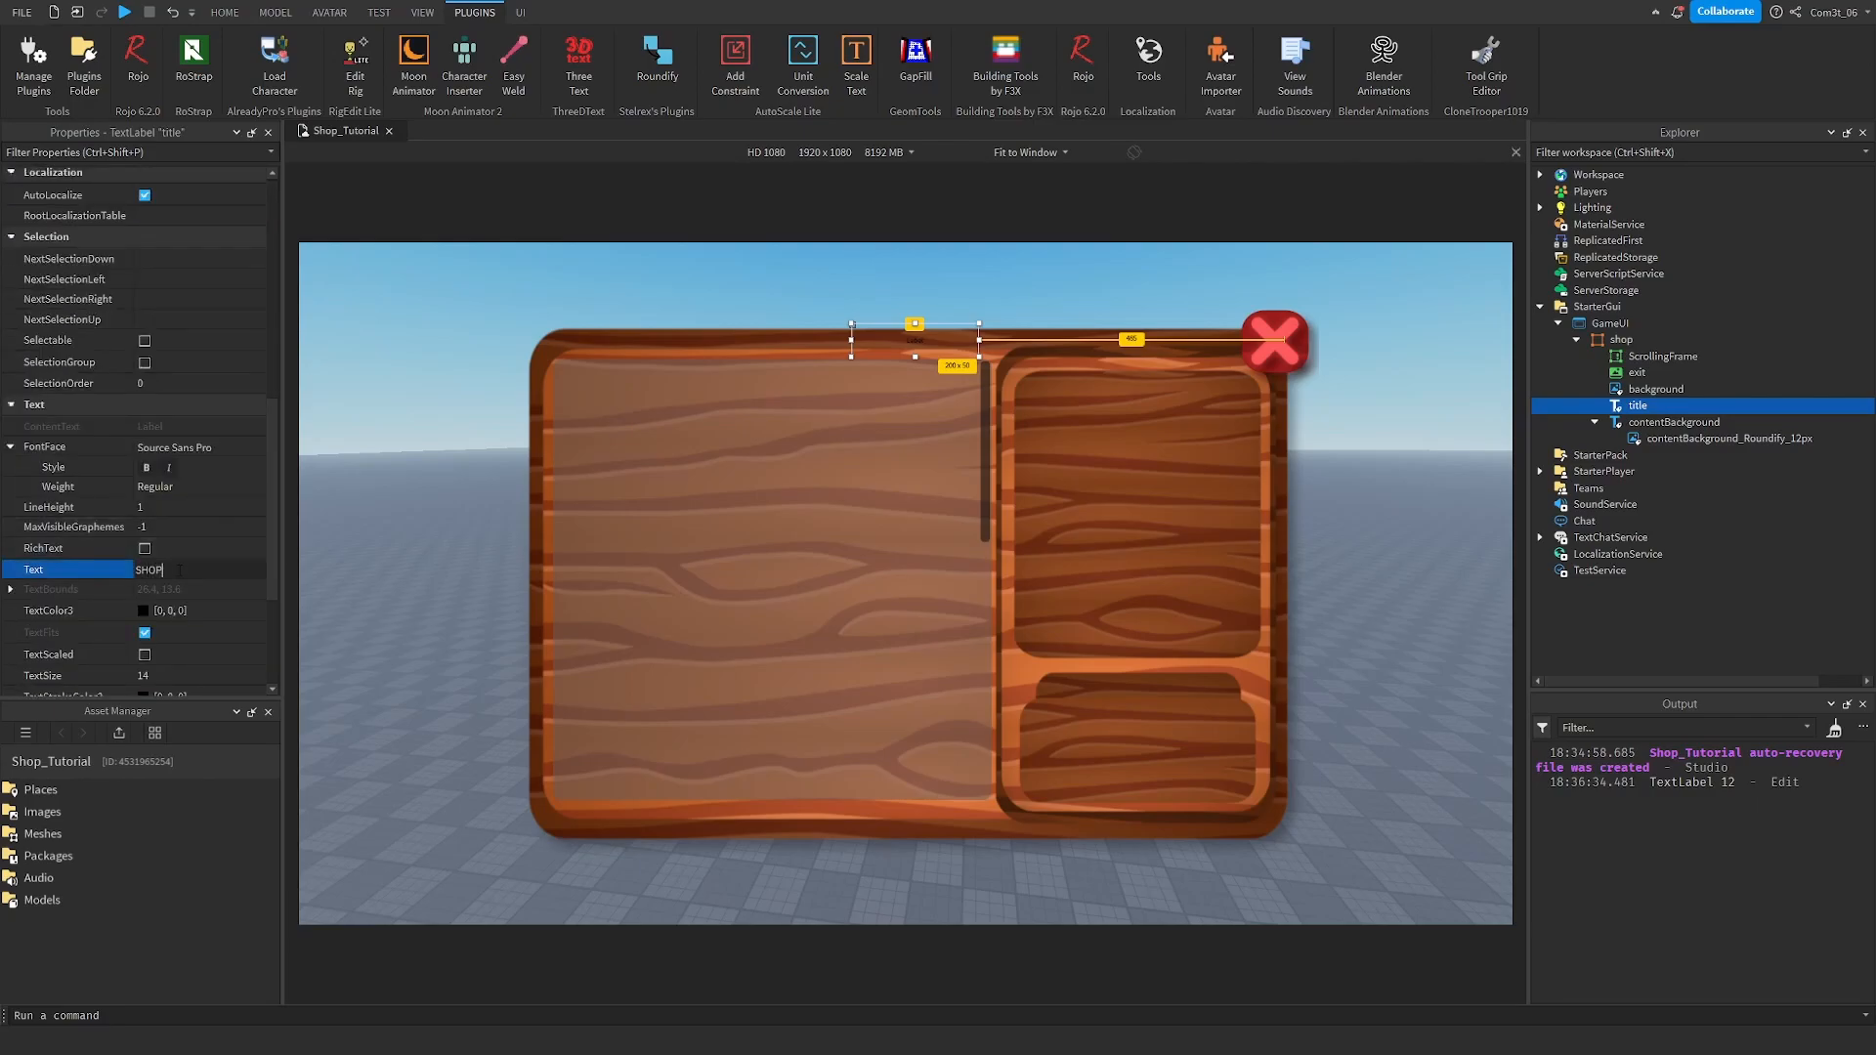
pyautogui.press('Return')
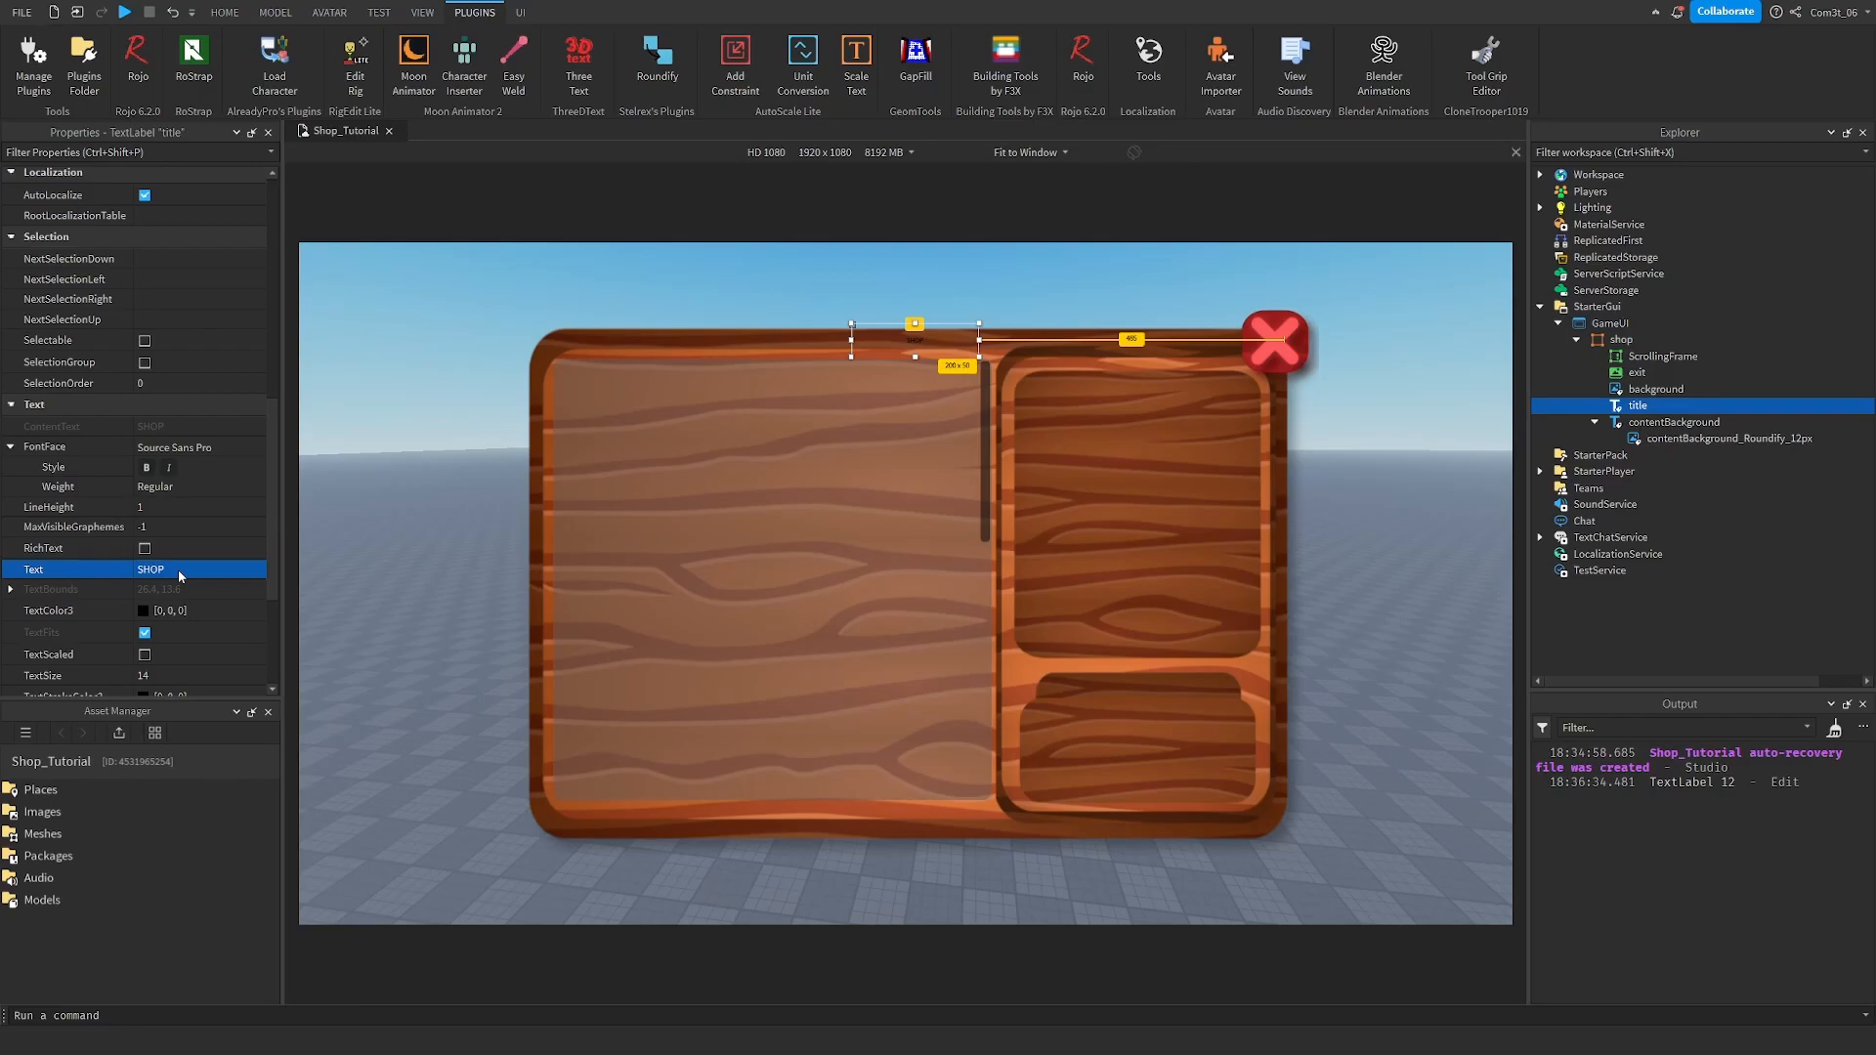
# Enable TextScaled on the title label and enlarge it to about 338 x 117 pixels around the shop's upper edge.
pyautogui.click(146, 655)
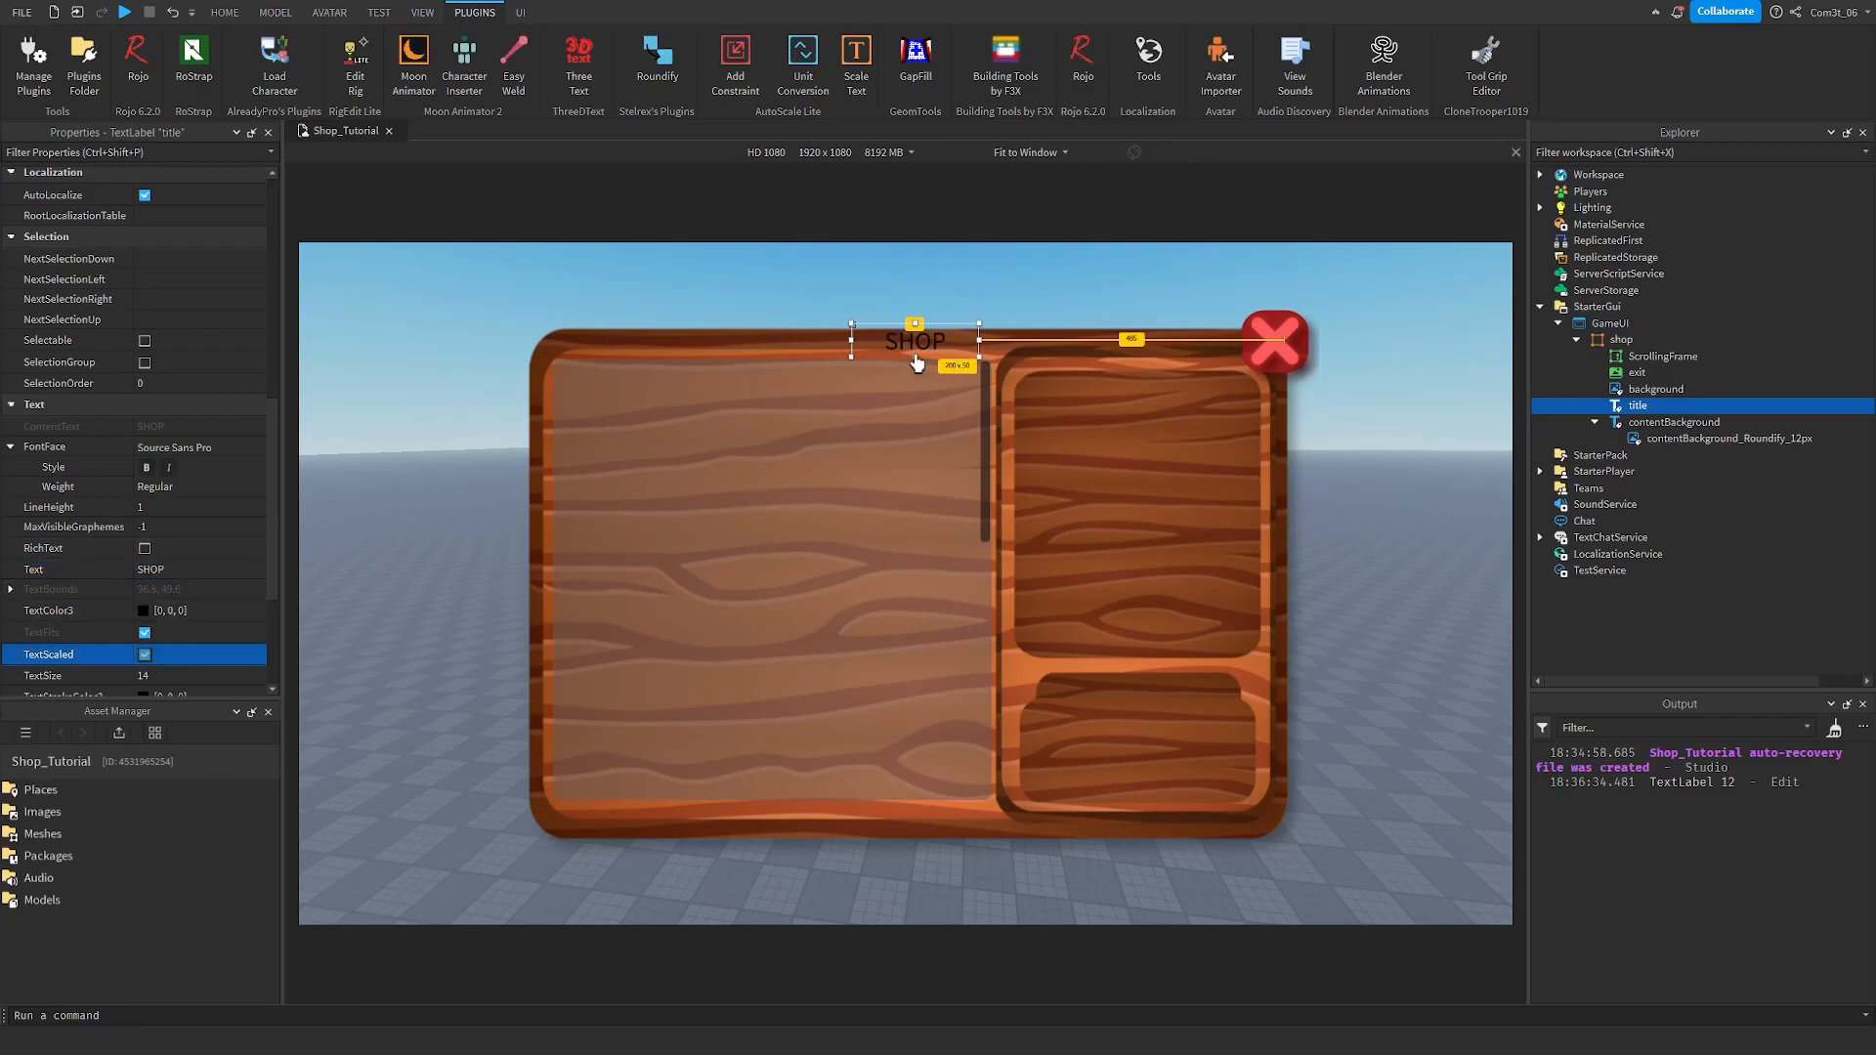
pyautogui.click(156, 548)
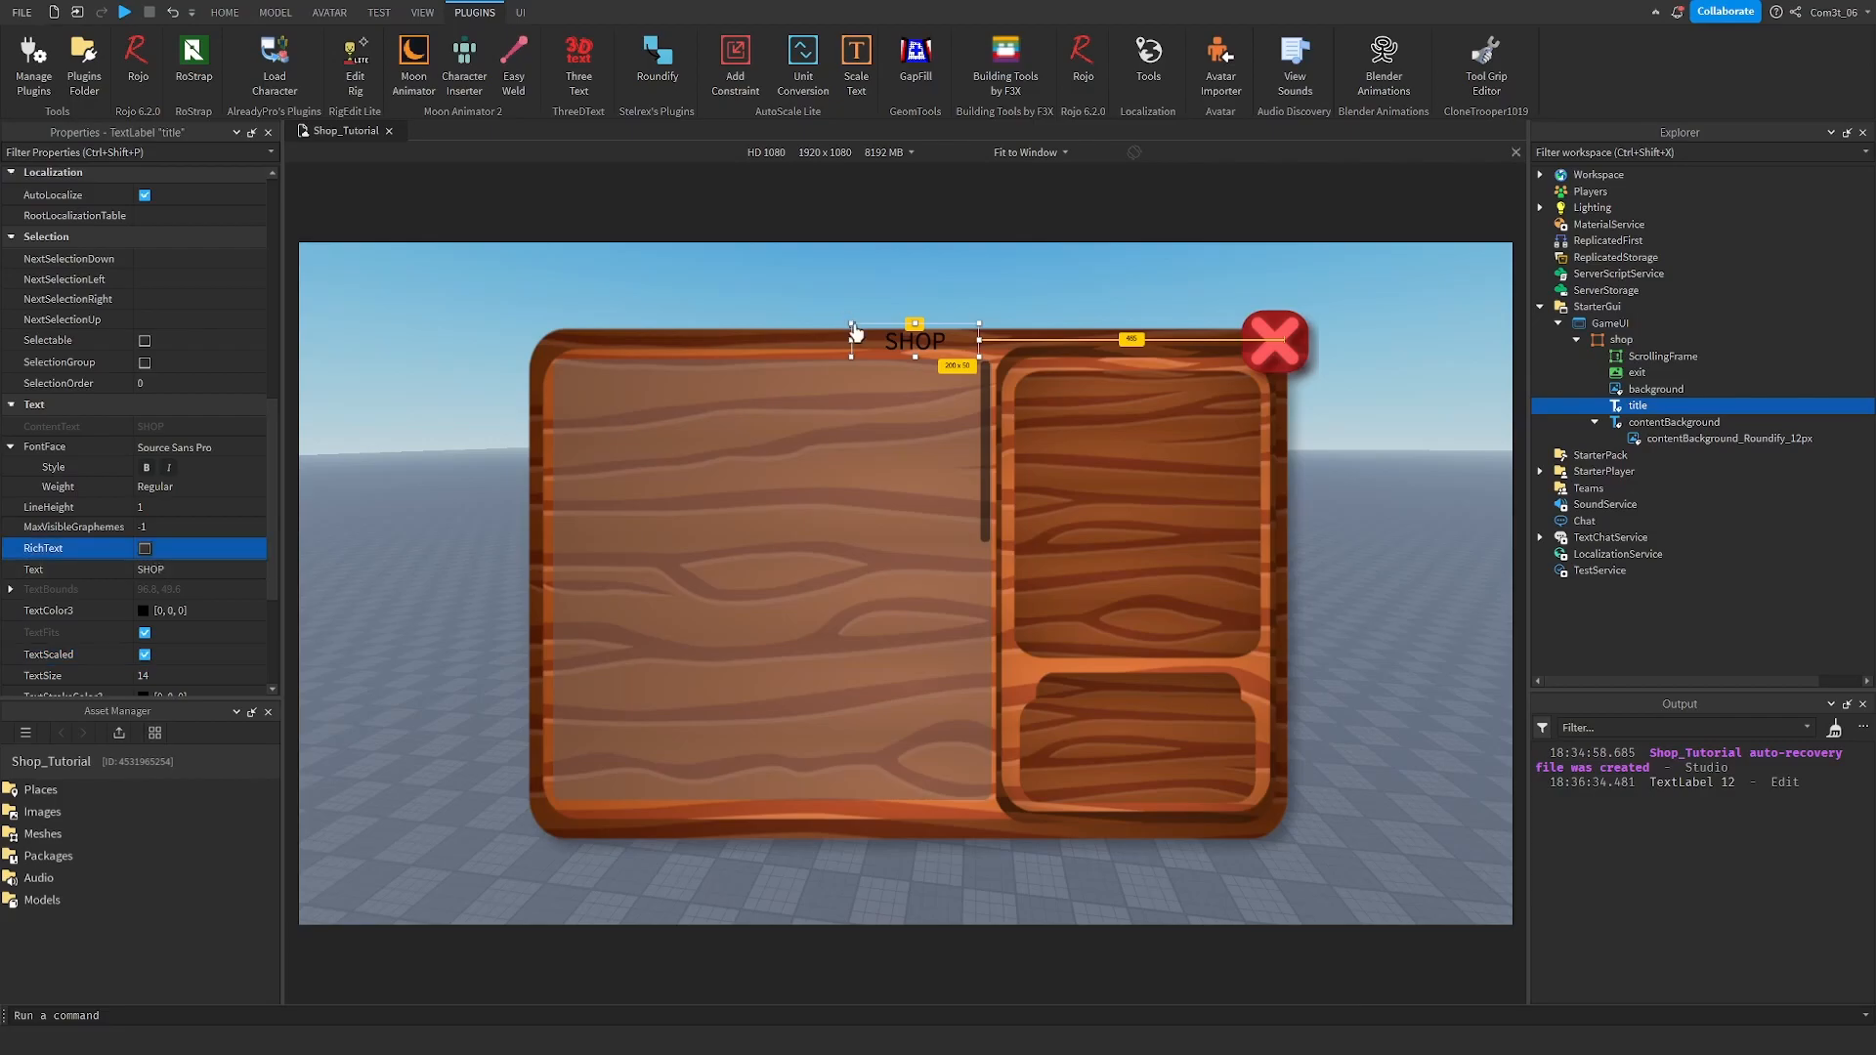
pyautogui.moveTo(980, 357)
pyautogui.mouseDown()
pyautogui.moveTo(1069, 406)
pyautogui.moveTo(954, 355)
pyautogui.mouseUp()
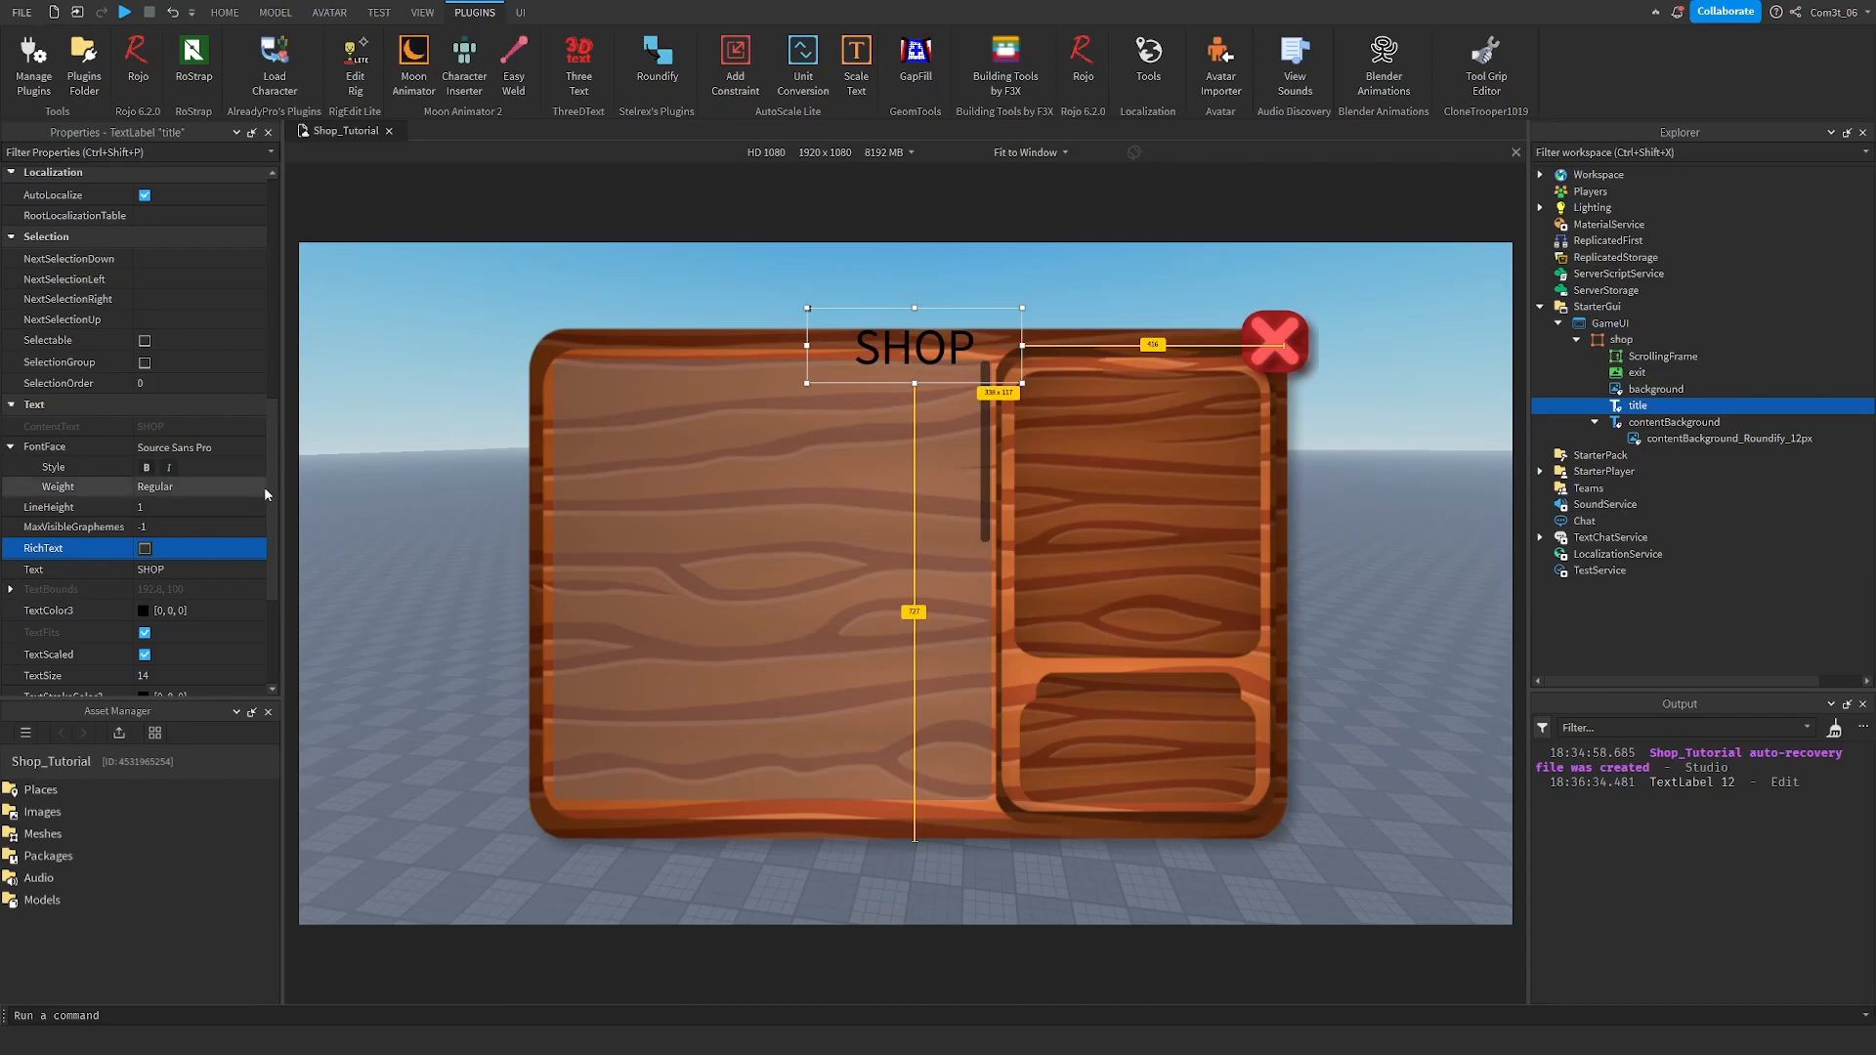
# Change the title label's FontFace to Fredoka One.
pyautogui.click(215, 447)
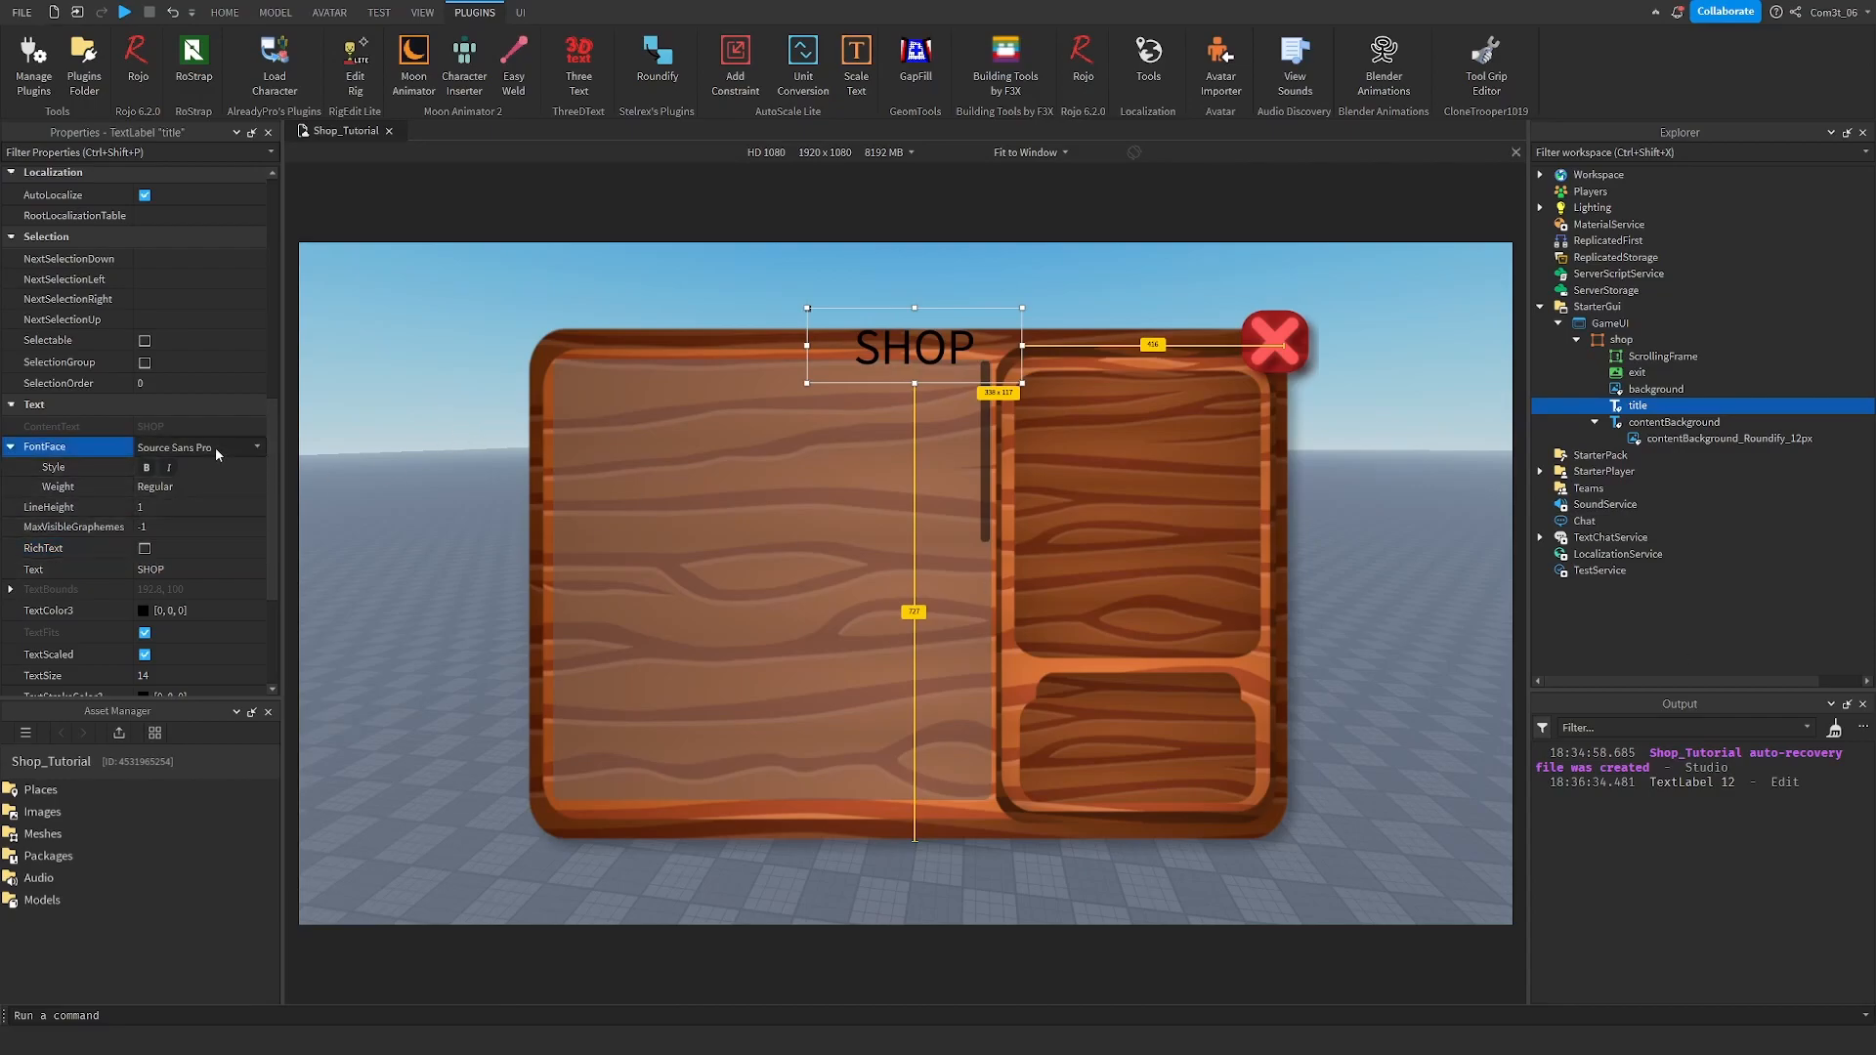
pyautogui.click(215, 447)
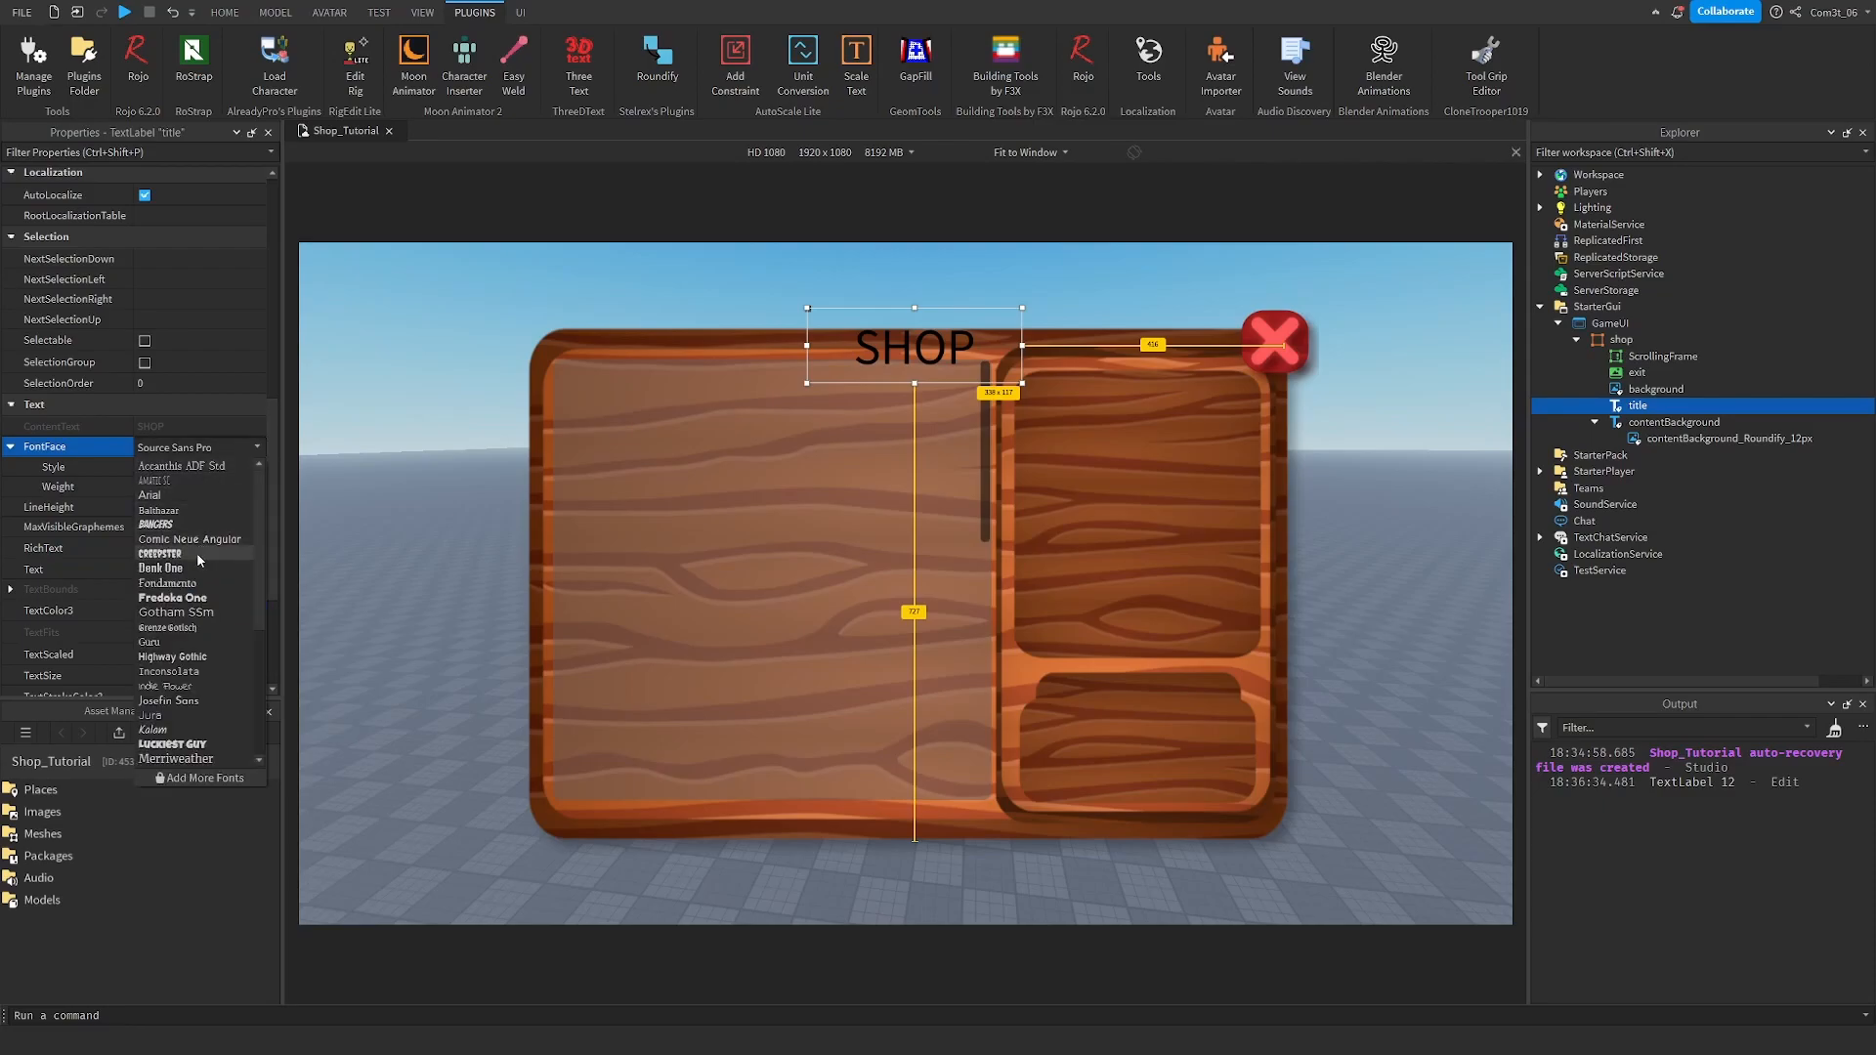
pyautogui.click(195, 598)
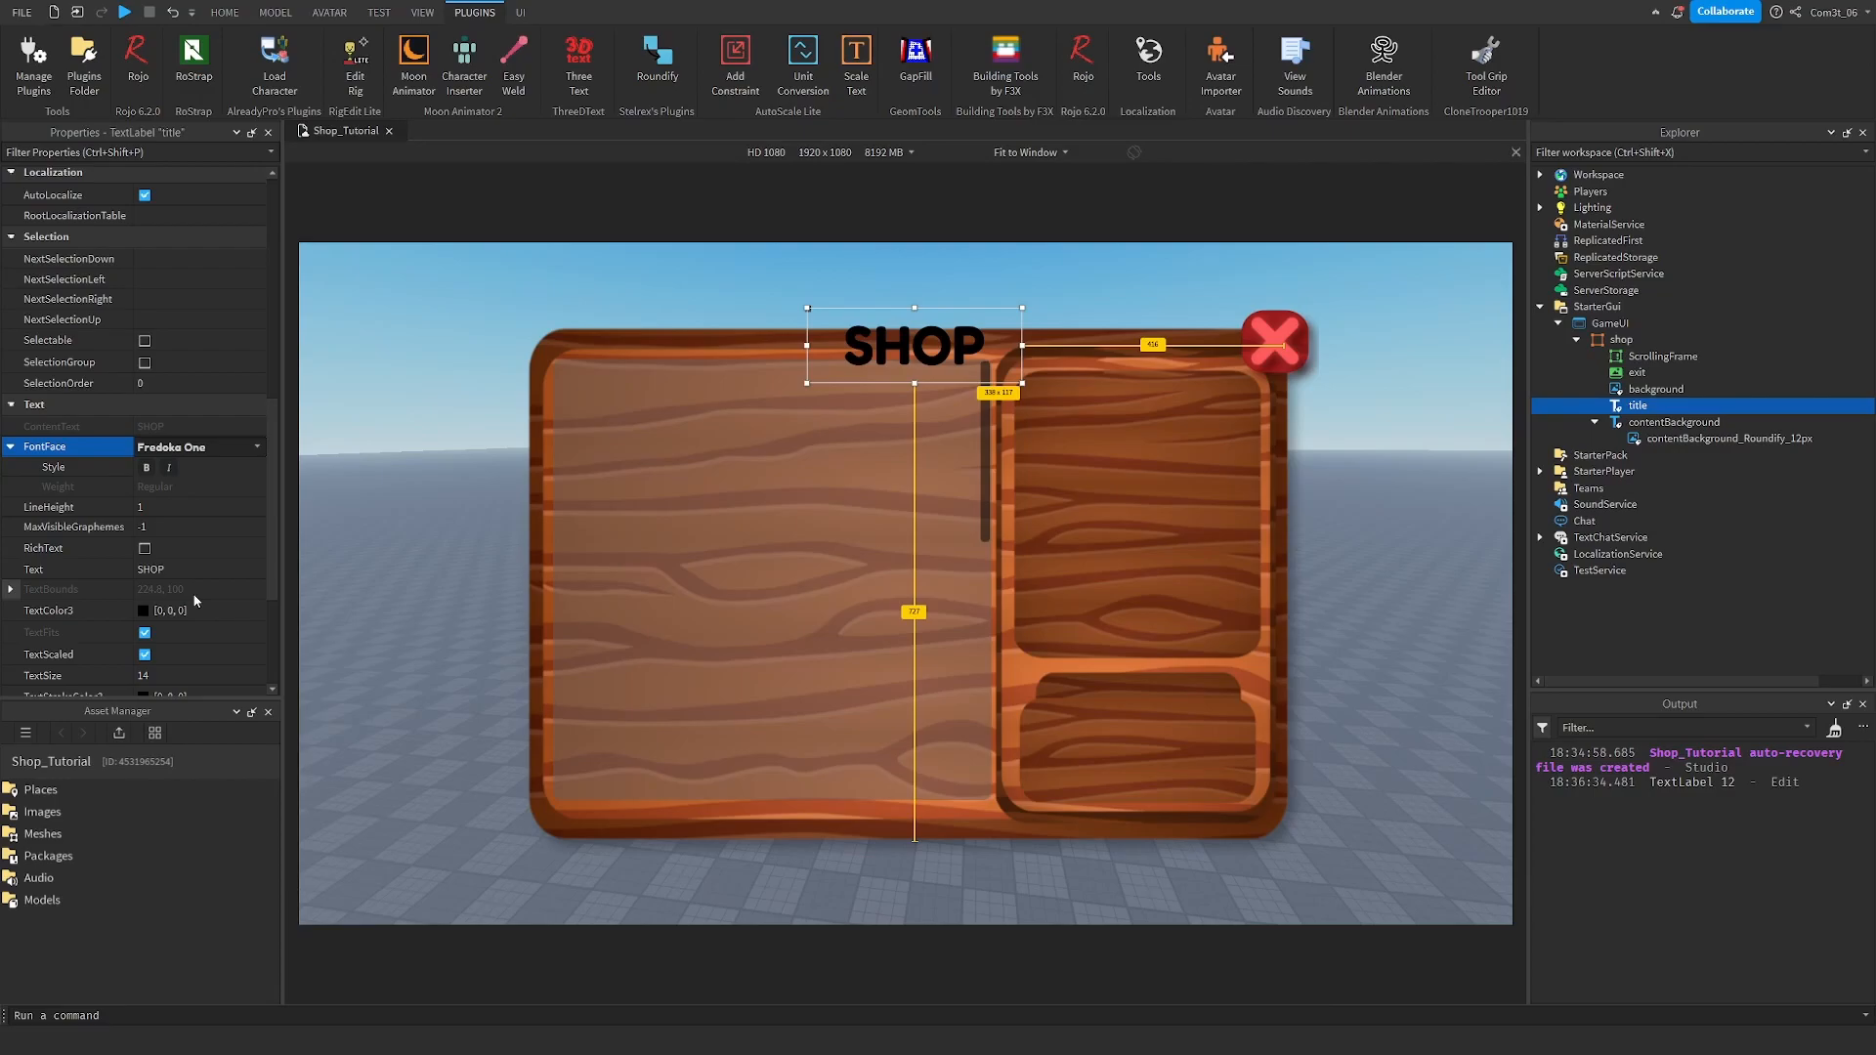
# Set the title label's TextColor3 to green [73, 195, 12].
pyautogui.scroll(-4, 186, 582)
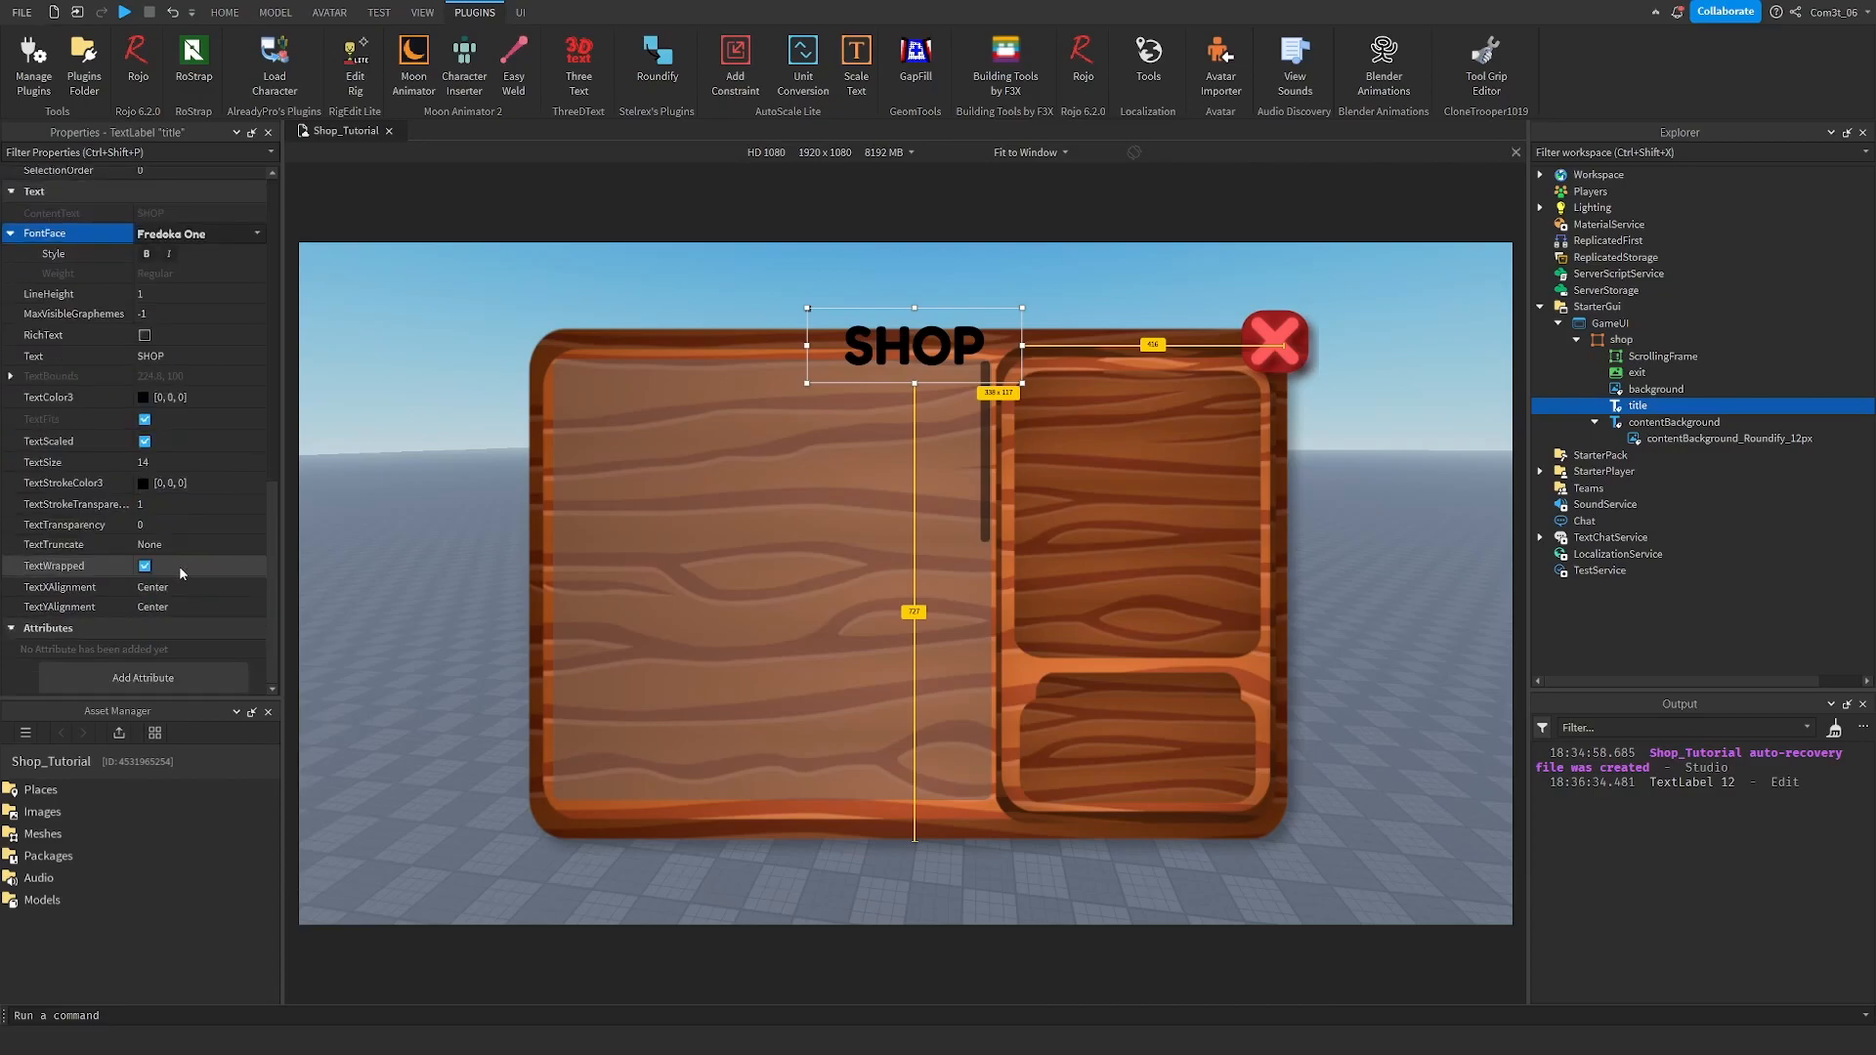
pyautogui.click(147, 401)
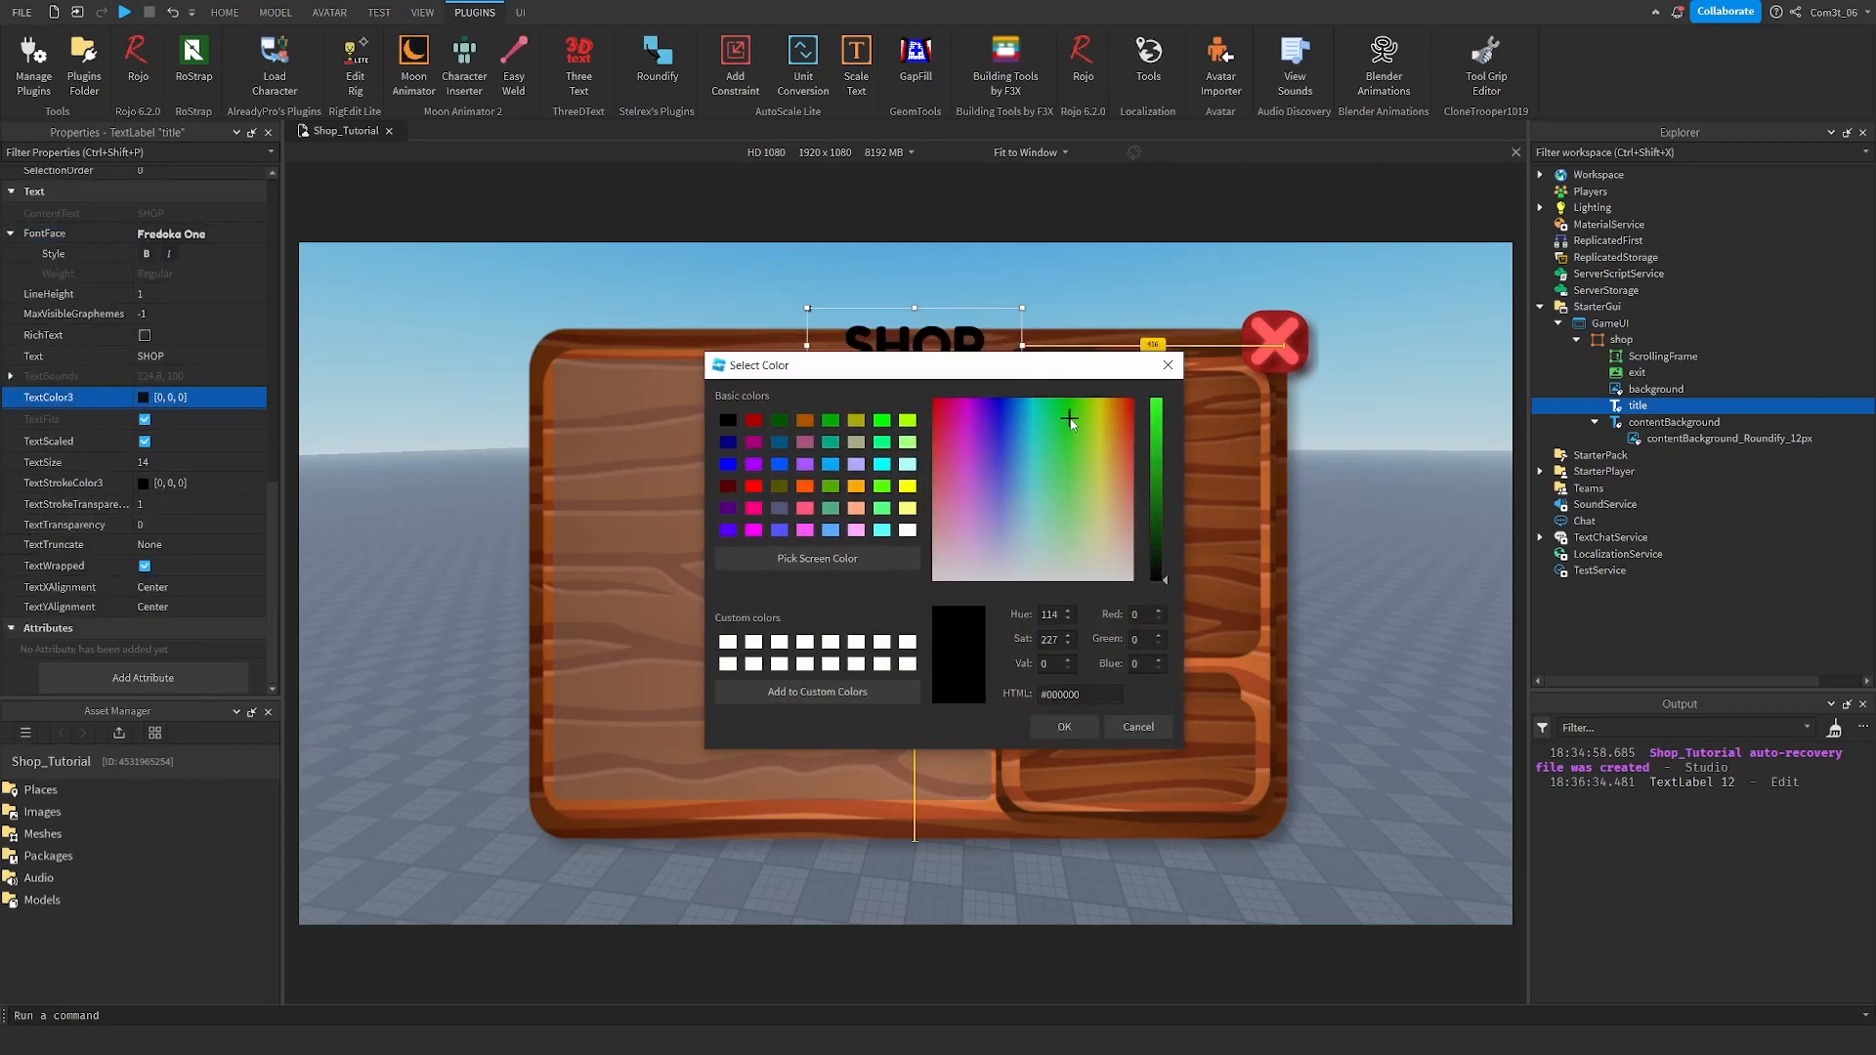
pyautogui.click(1161, 403)
pyautogui.moveTo(1053, 423)
pyautogui.mouseDown()
pyautogui.moveTo(1098, 411)
pyautogui.moveTo(1078, 412)
pyautogui.mouseUp()
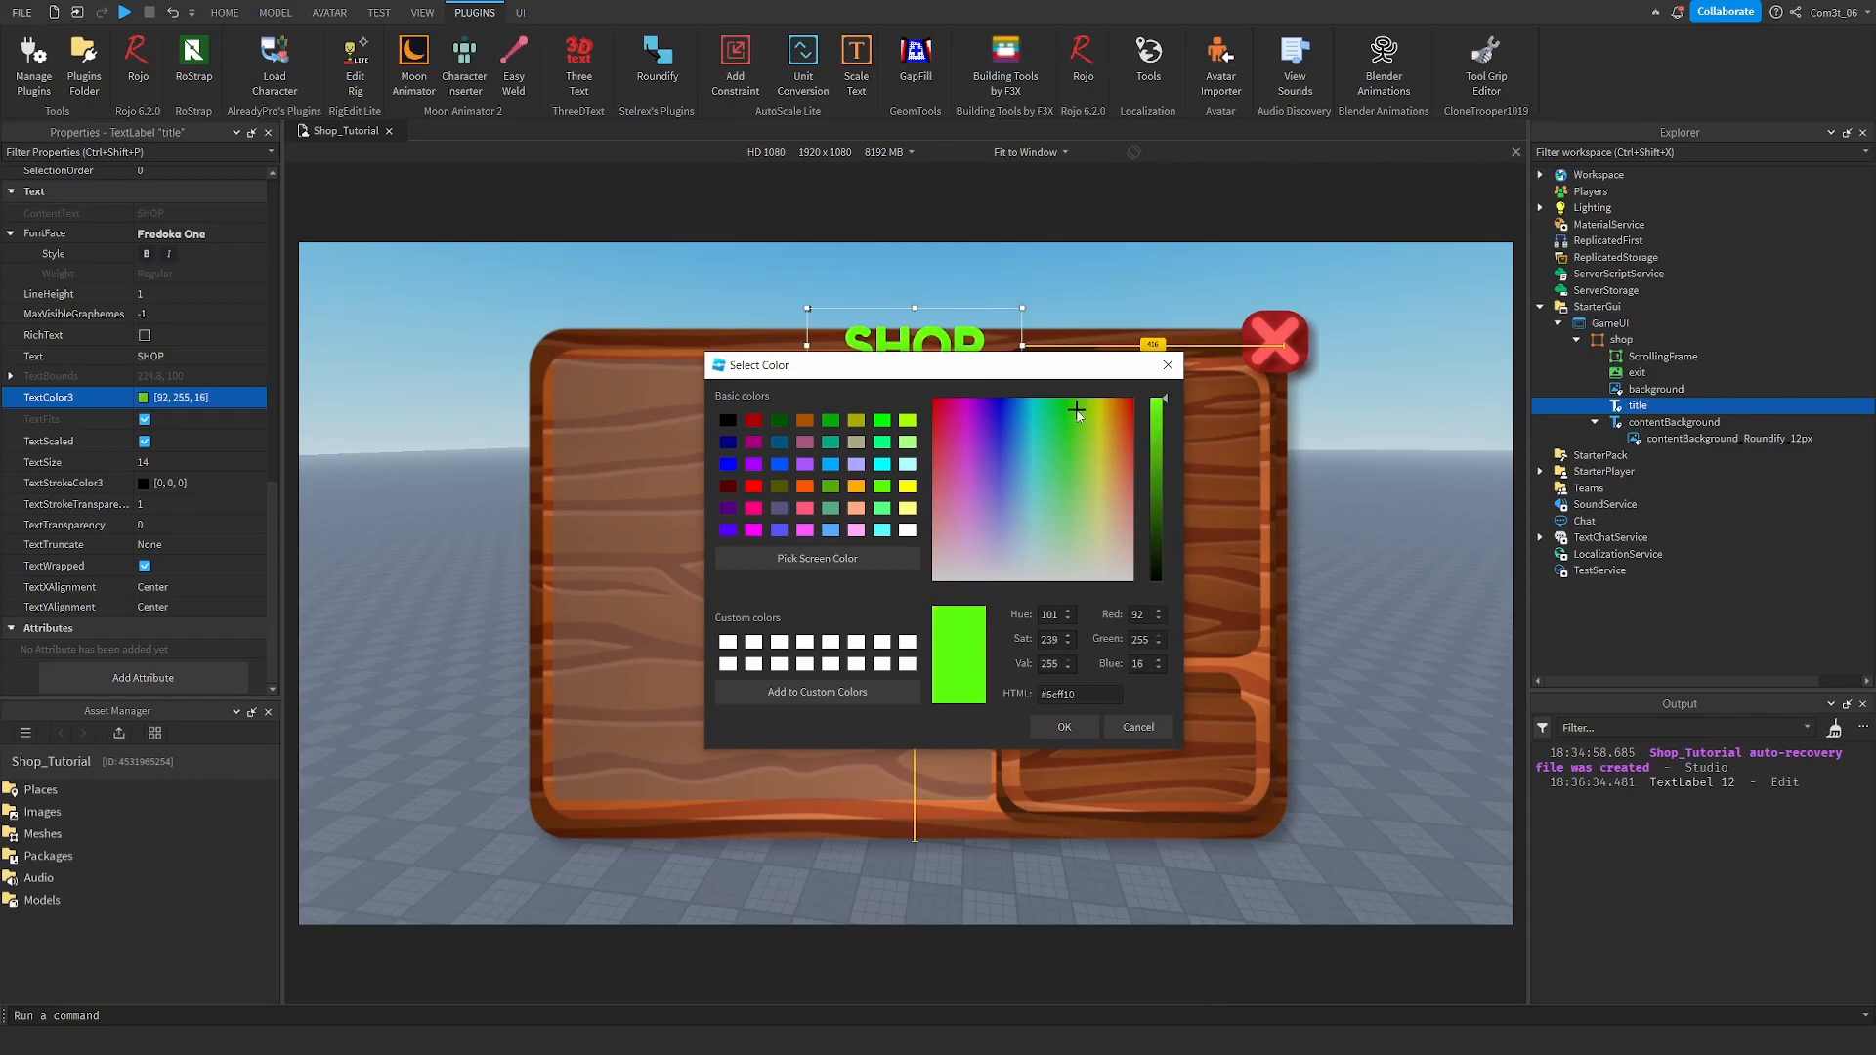
pyautogui.click(1064, 726)
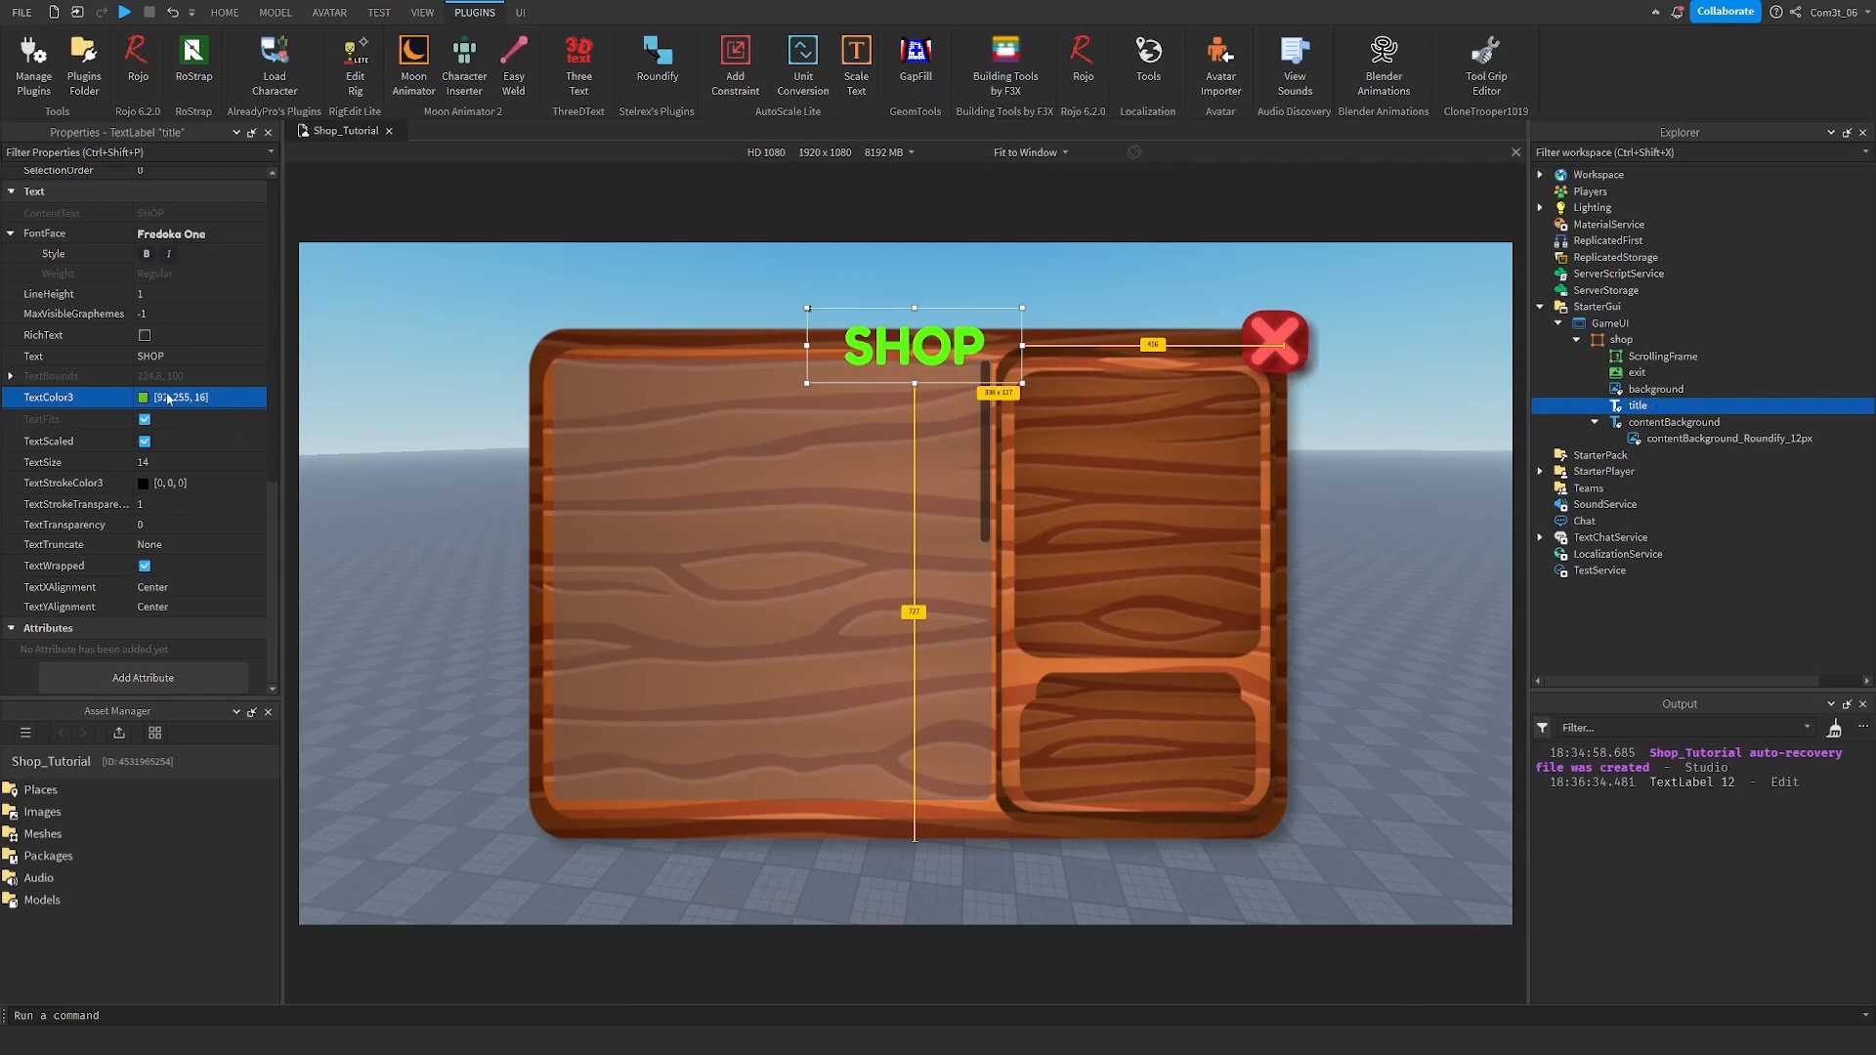
pyautogui.click(144, 397)
pyautogui.click(1154, 404)
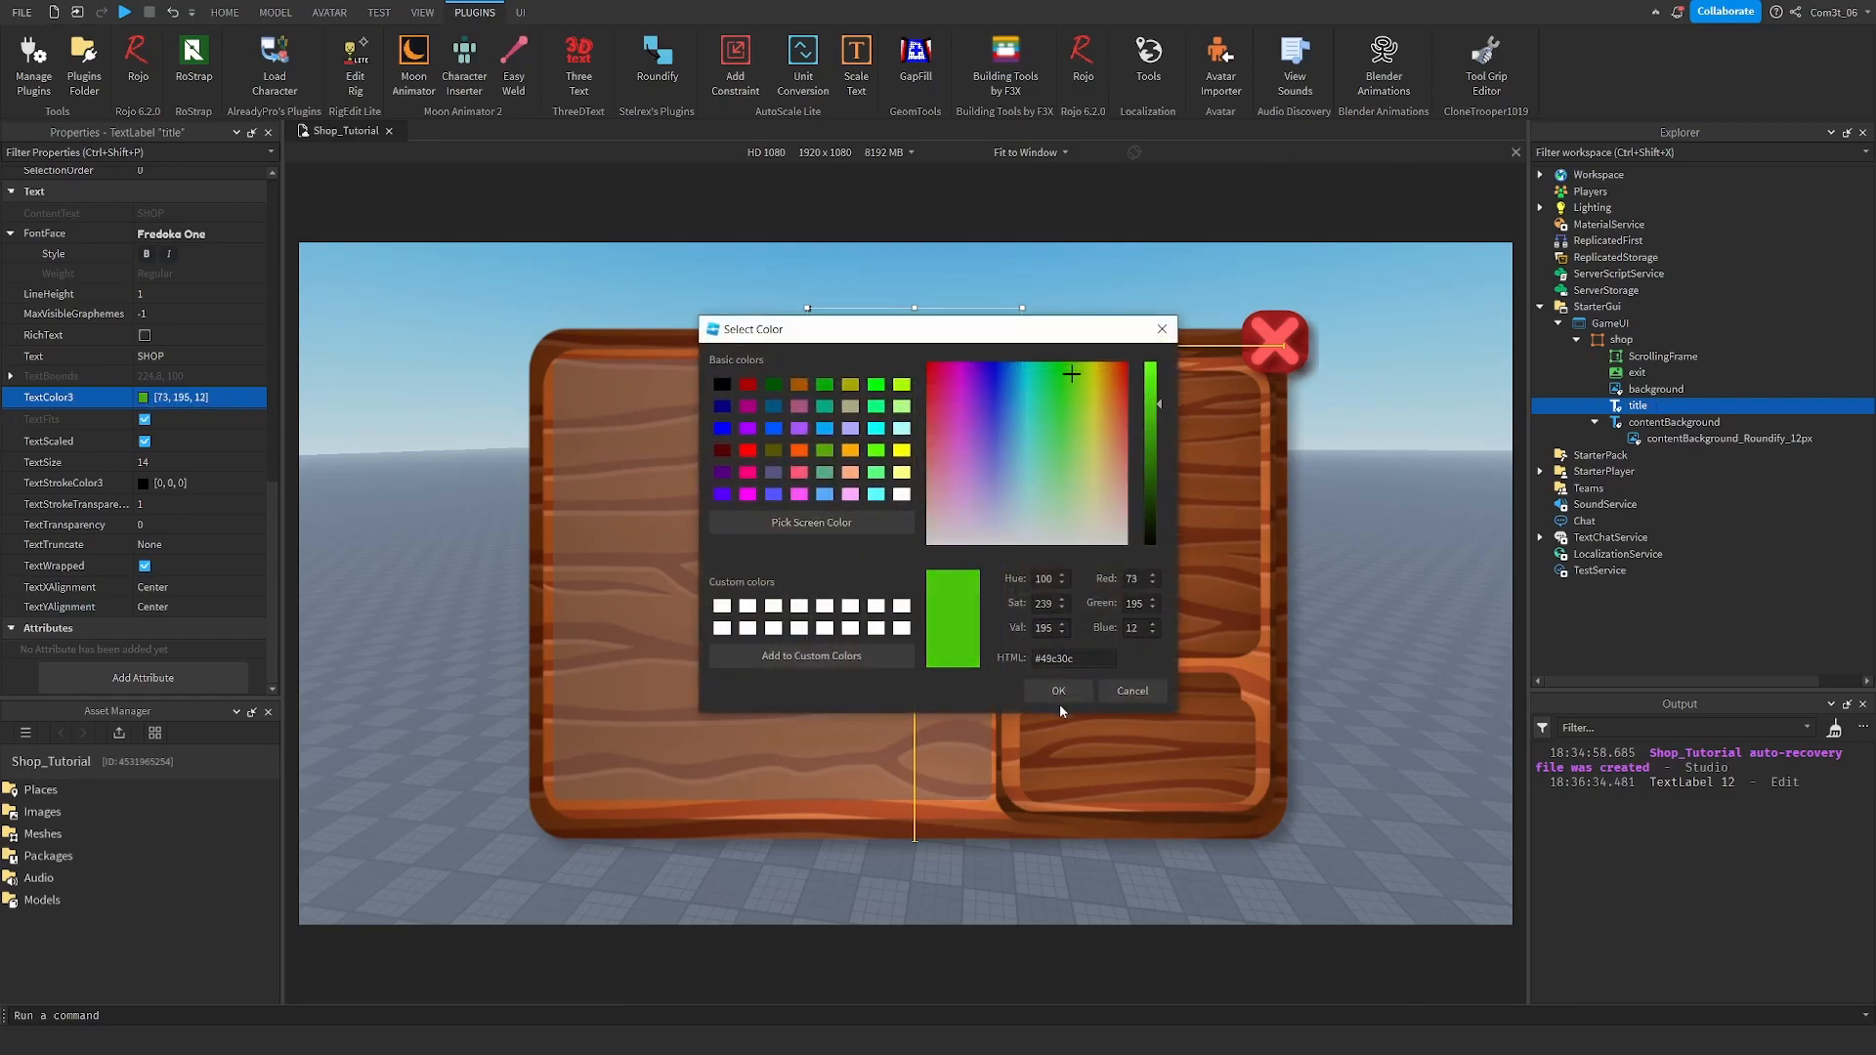
pyautogui.click(1059, 693)
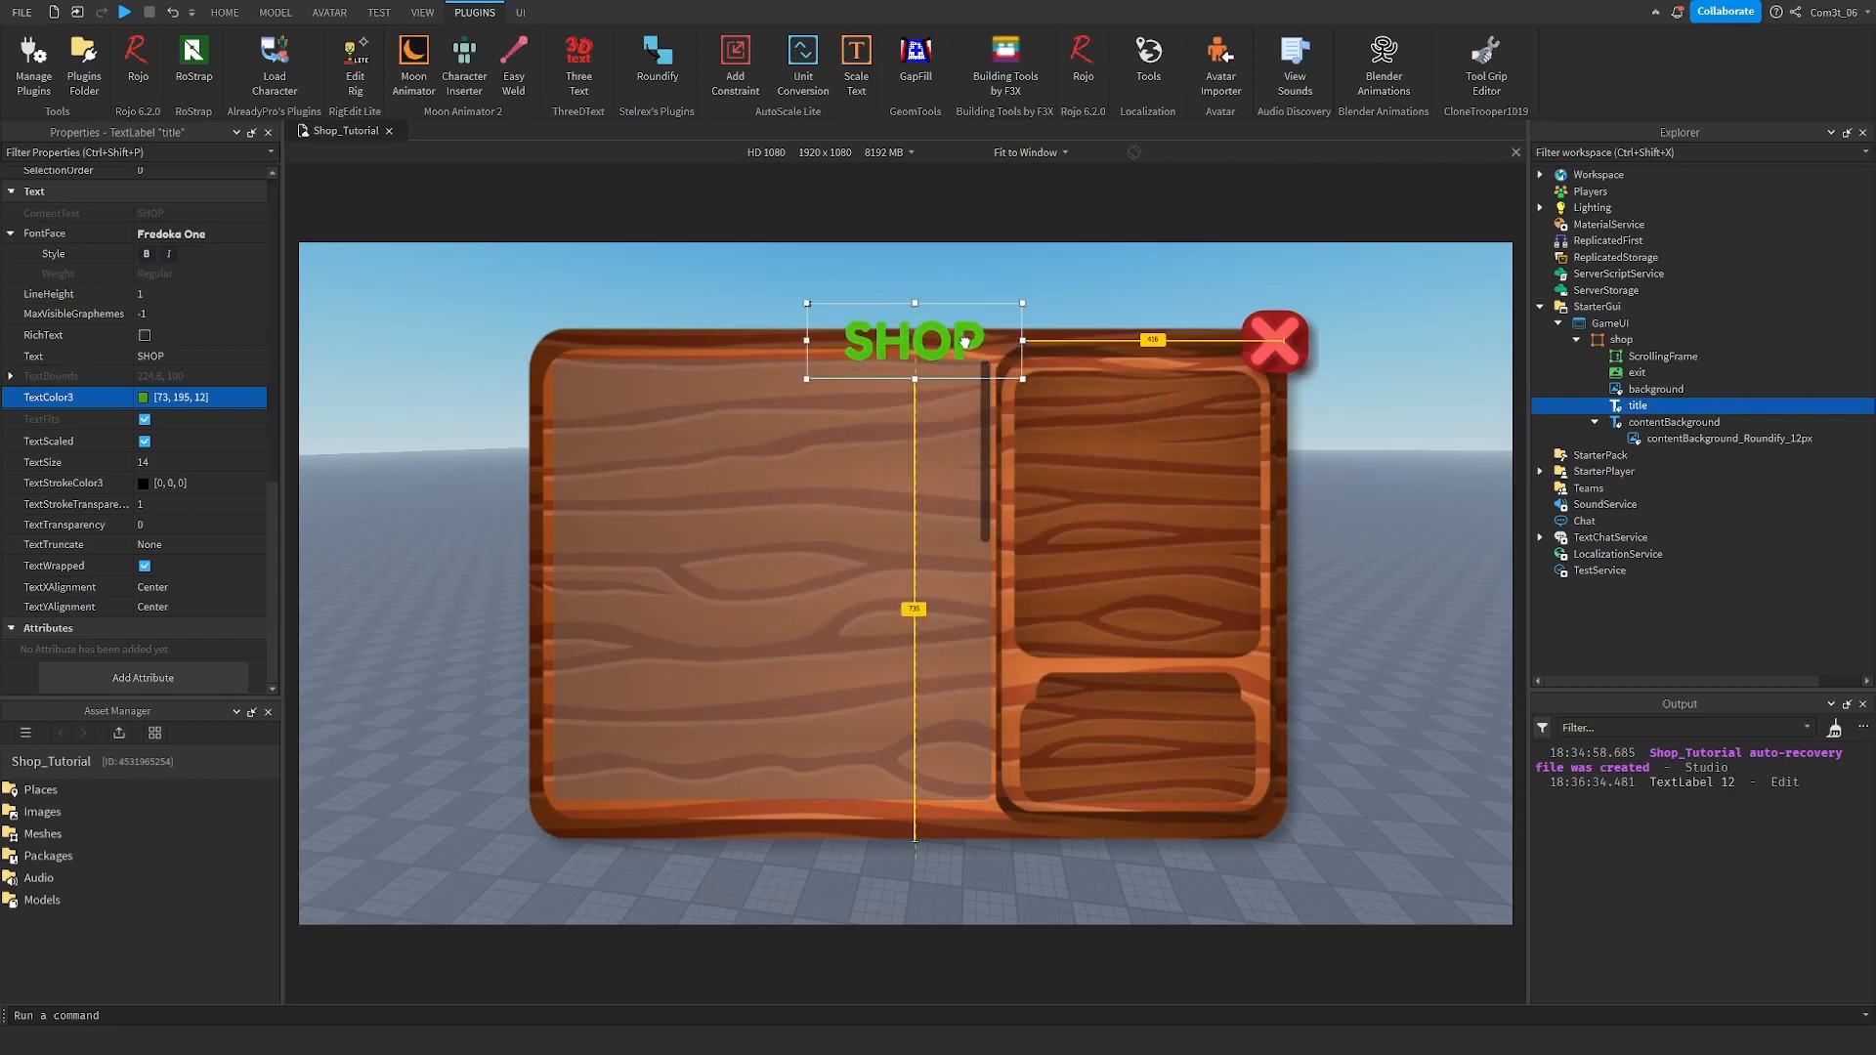
# Nudge the title label slightly up and left, and duplicate it as titleBack.
pyautogui.moveTo(966, 342); pyautogui.dragTo(961, 342)
pyautogui.moveTo(1638, 406); pyautogui.dragTo(1627, 451)
pyautogui.press('F2')
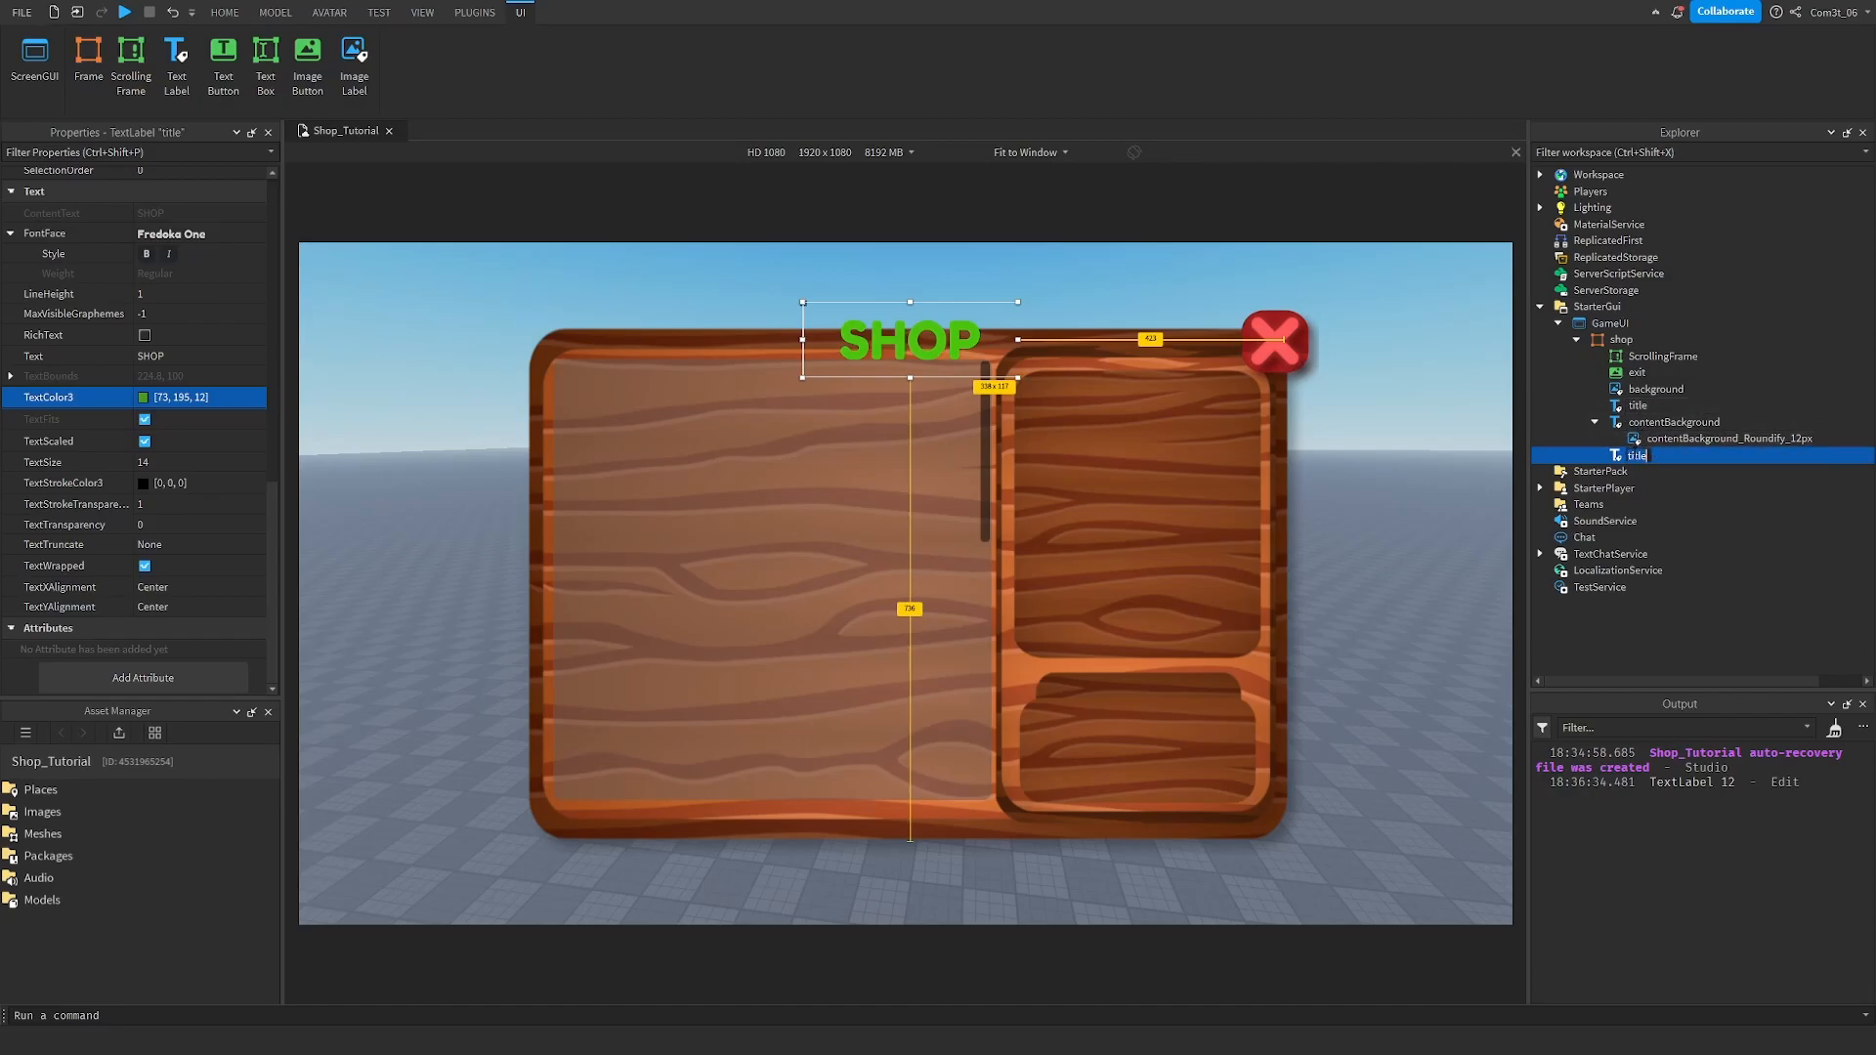
pyautogui.write('Back')
pyautogui.press('Return')
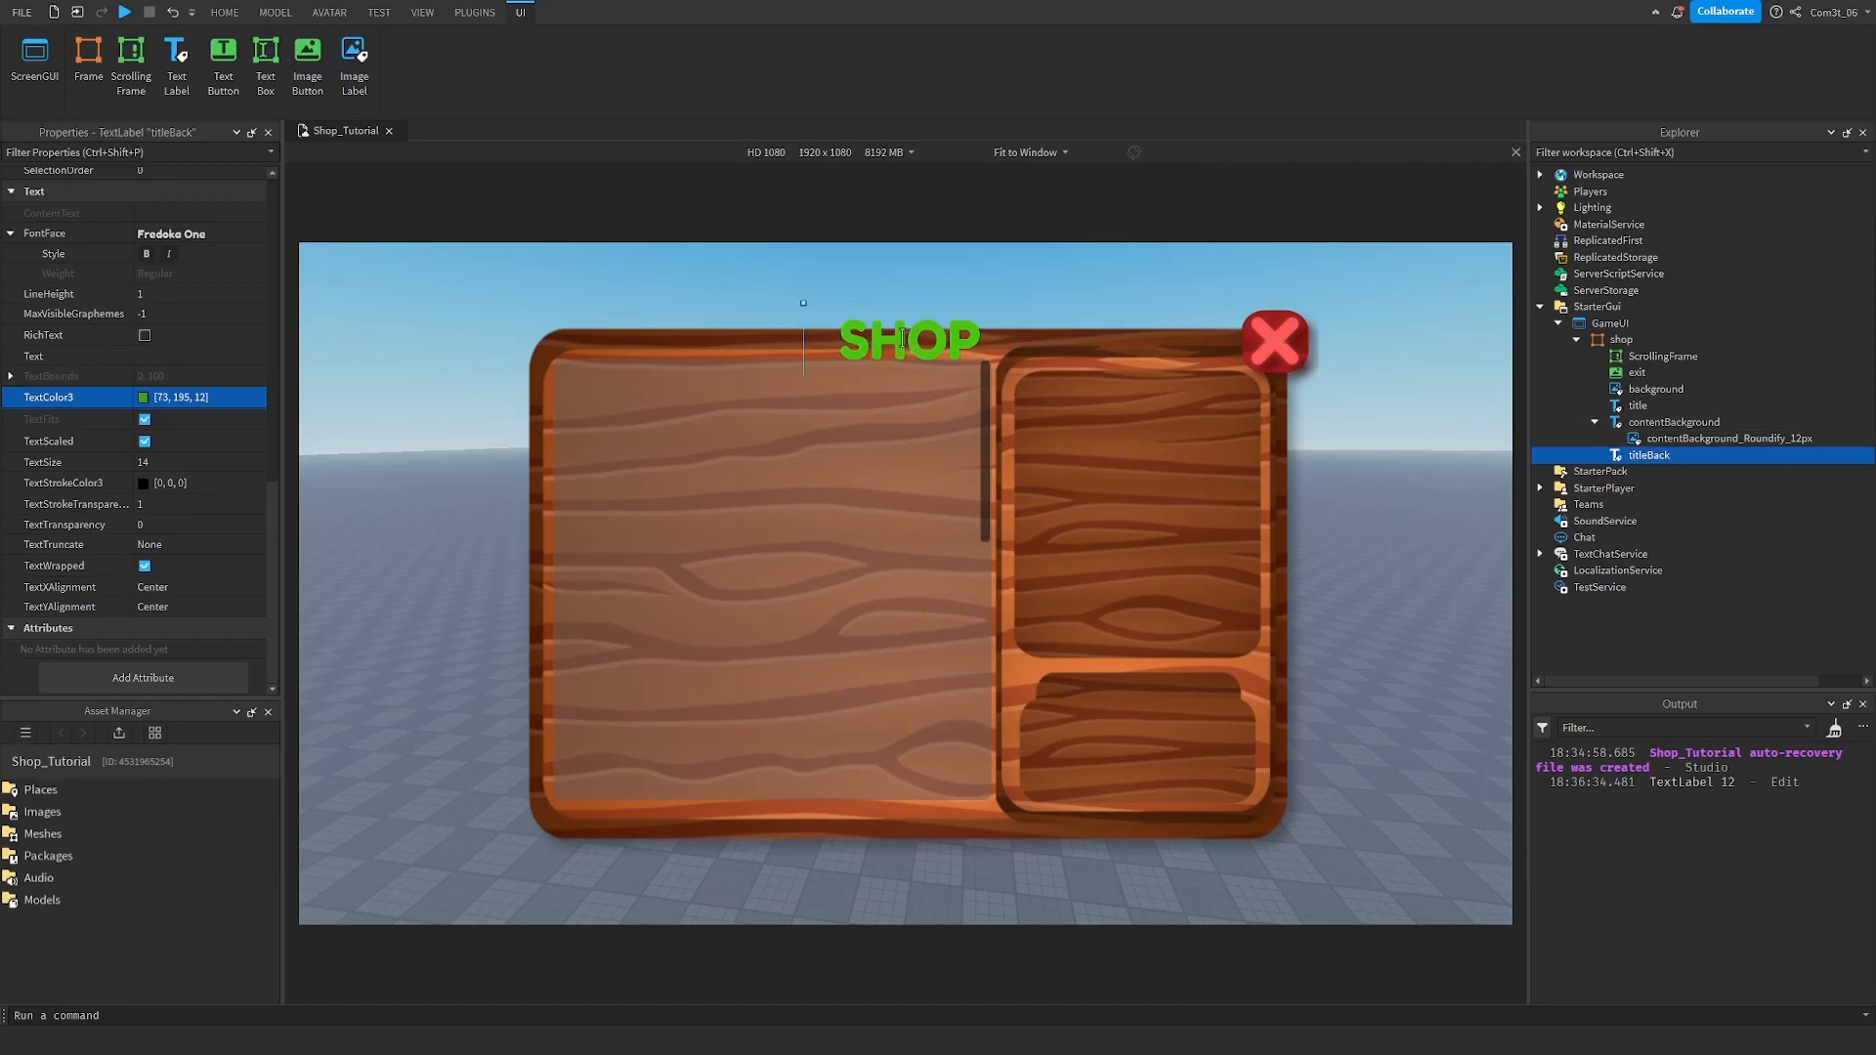
# Offset titleBack slightly down and right of the title and set its TextColor3 to dark green [36, 95, 6].
pyautogui.click(914, 341)
pyautogui.moveTo(918, 341); pyautogui.dragTo(909, 345)
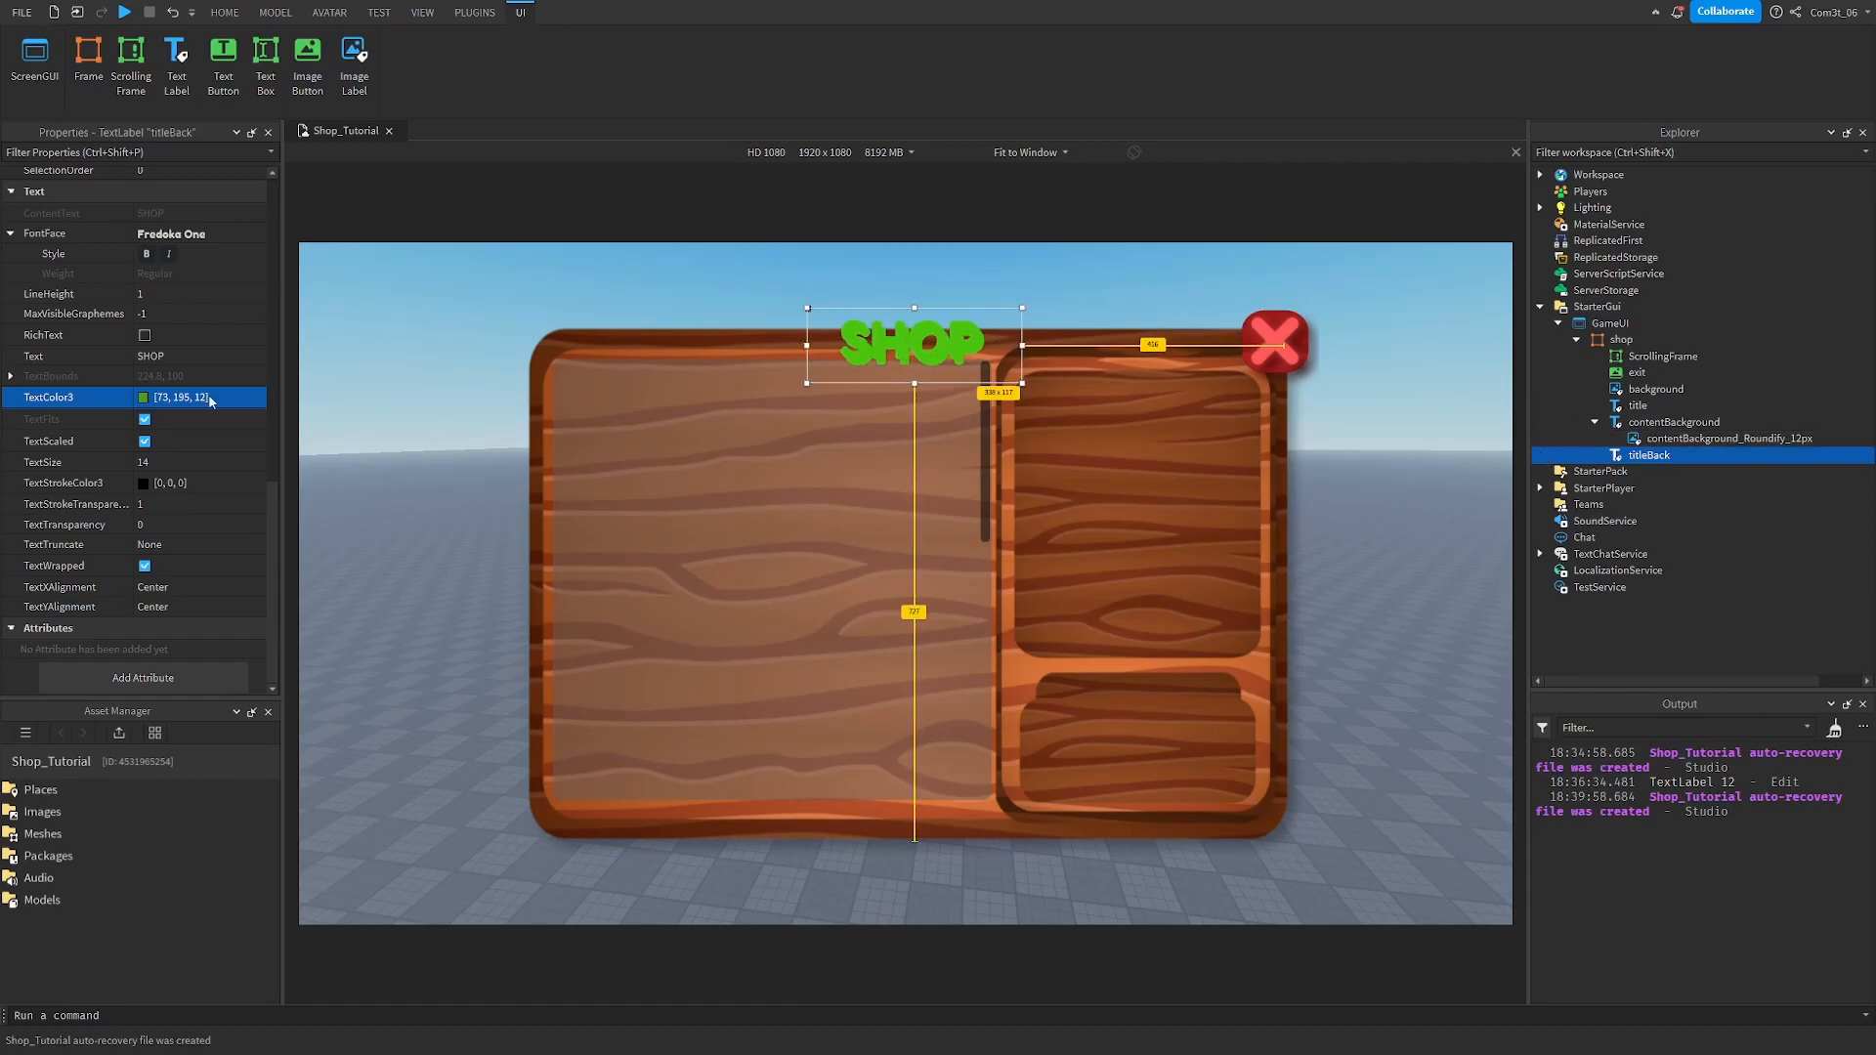
pyautogui.click(144, 398)
pyautogui.moveTo(1153, 410); pyautogui.dragTo(1161, 480)
pyautogui.click(1059, 691)
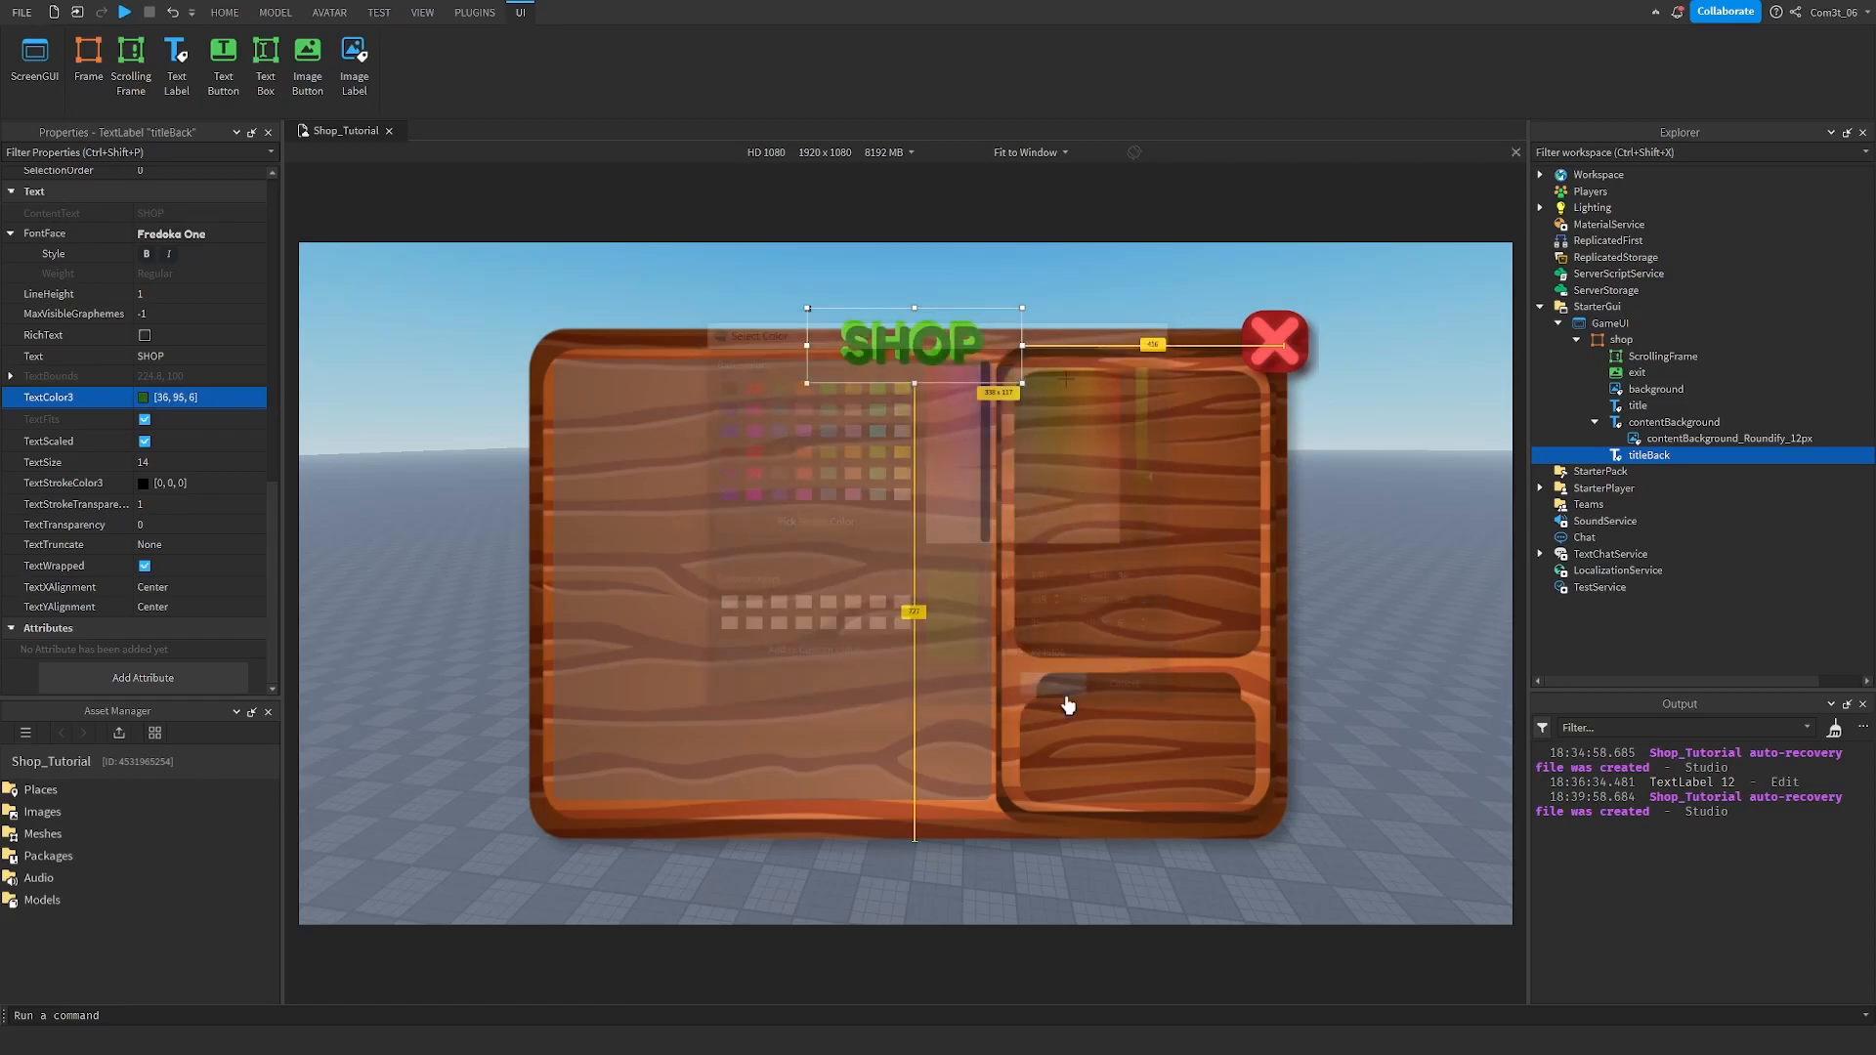
# Set the title label's ZIndex to 2 so it sits in front of titleBack.
pyautogui.click(1636, 405)
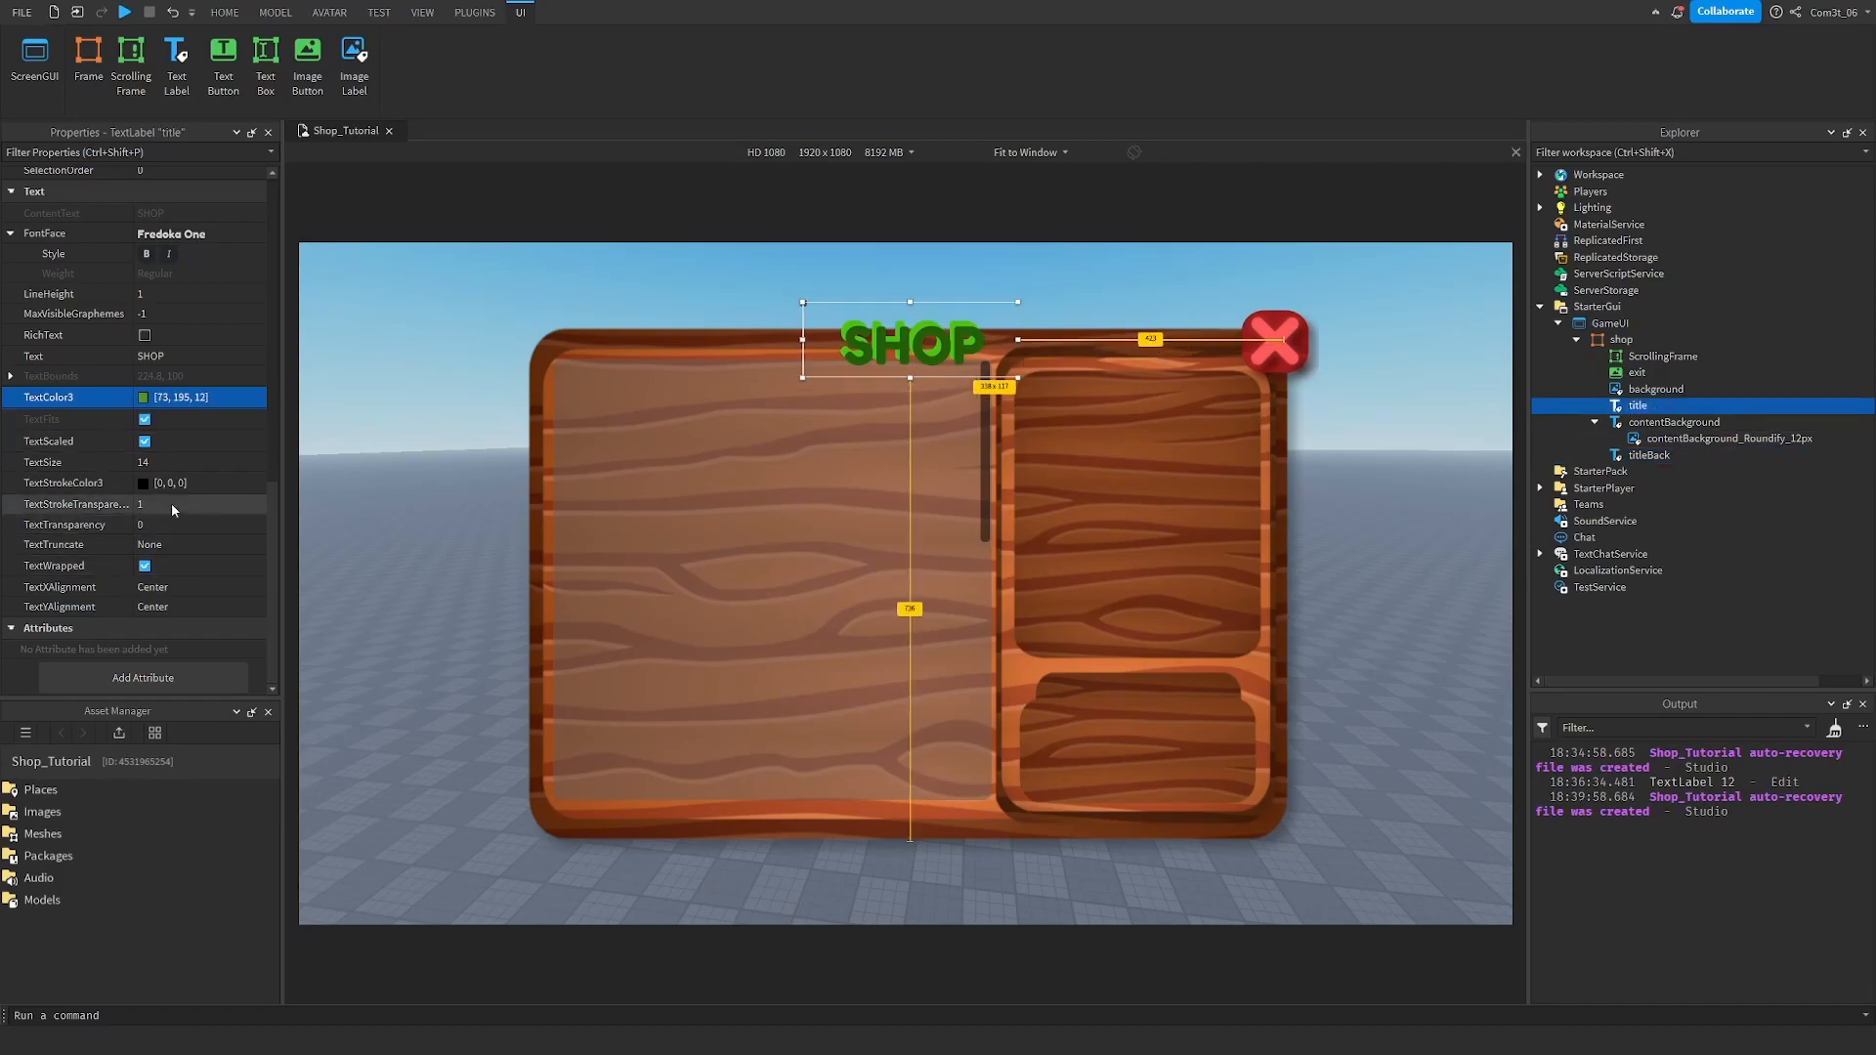
pyautogui.scroll(5, 180, 347)
pyautogui.scroll(3, 180, 381)
pyautogui.click(180, 338)
pyautogui.write('2')
pyautogui.press('Return')
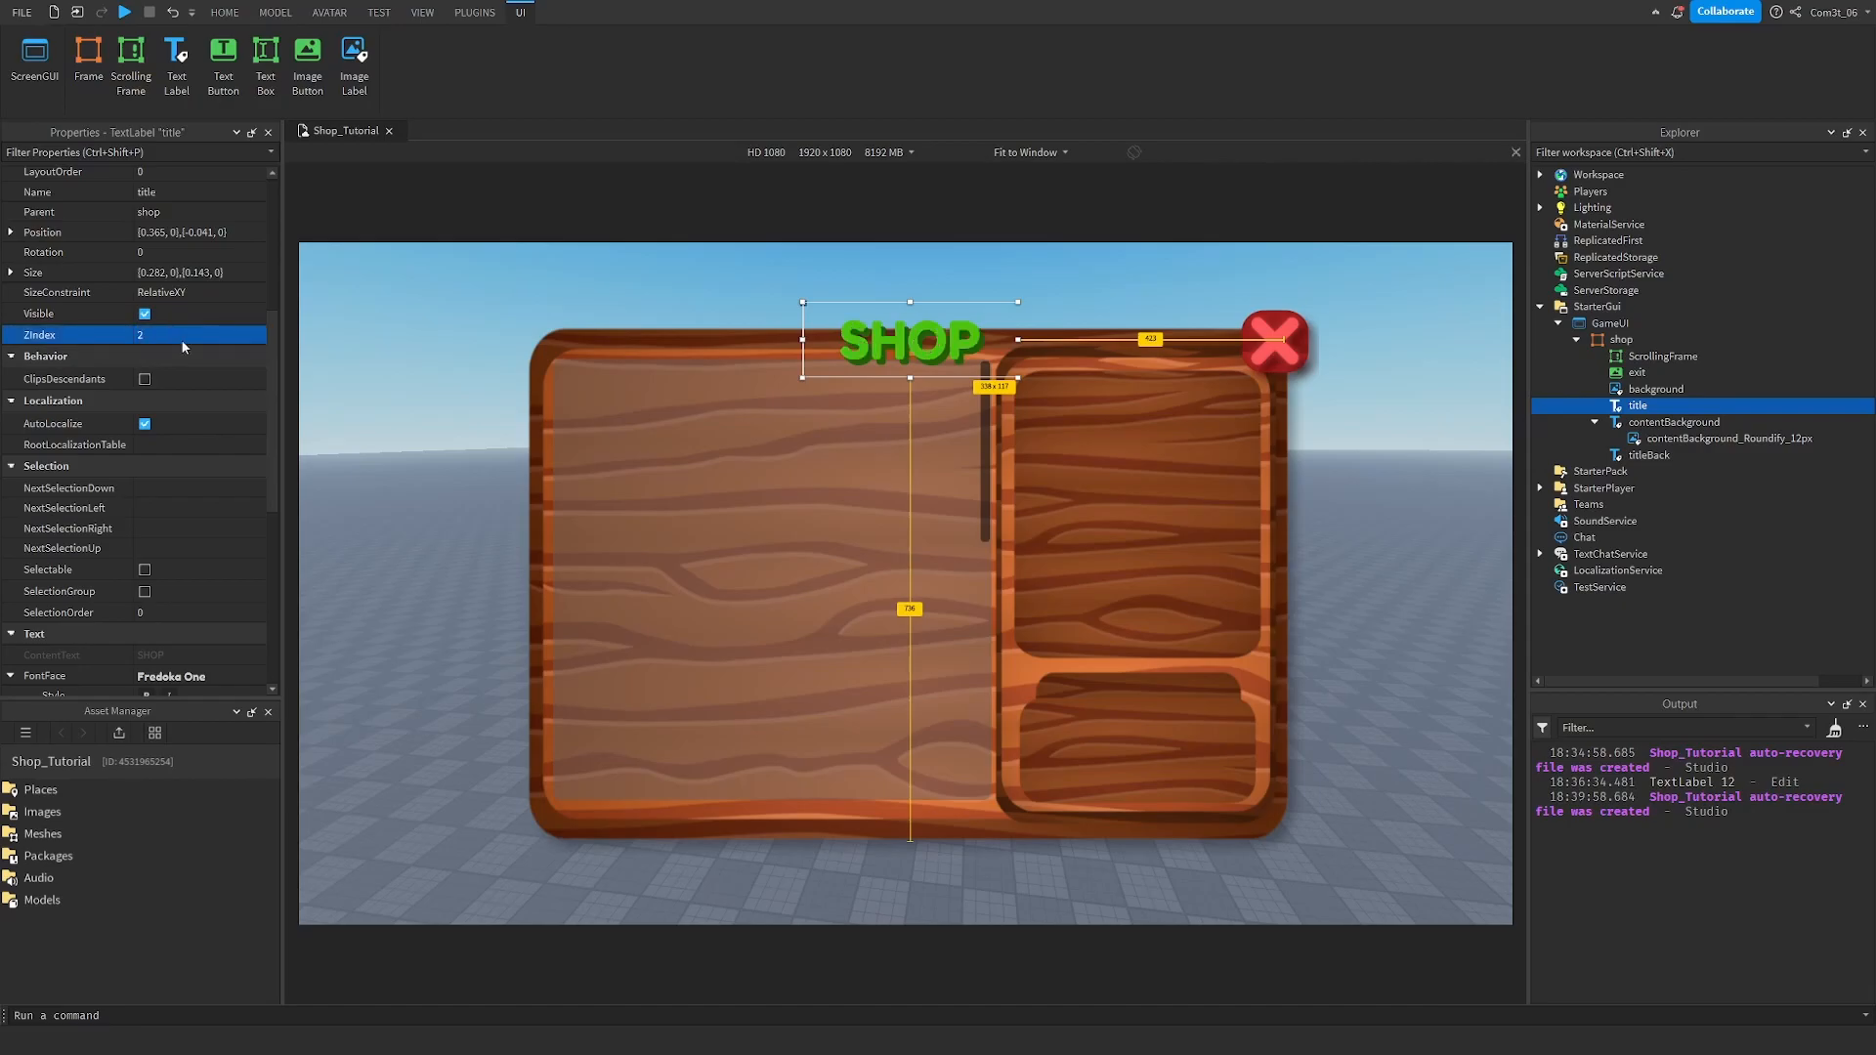
pyautogui.click(1072, 318)
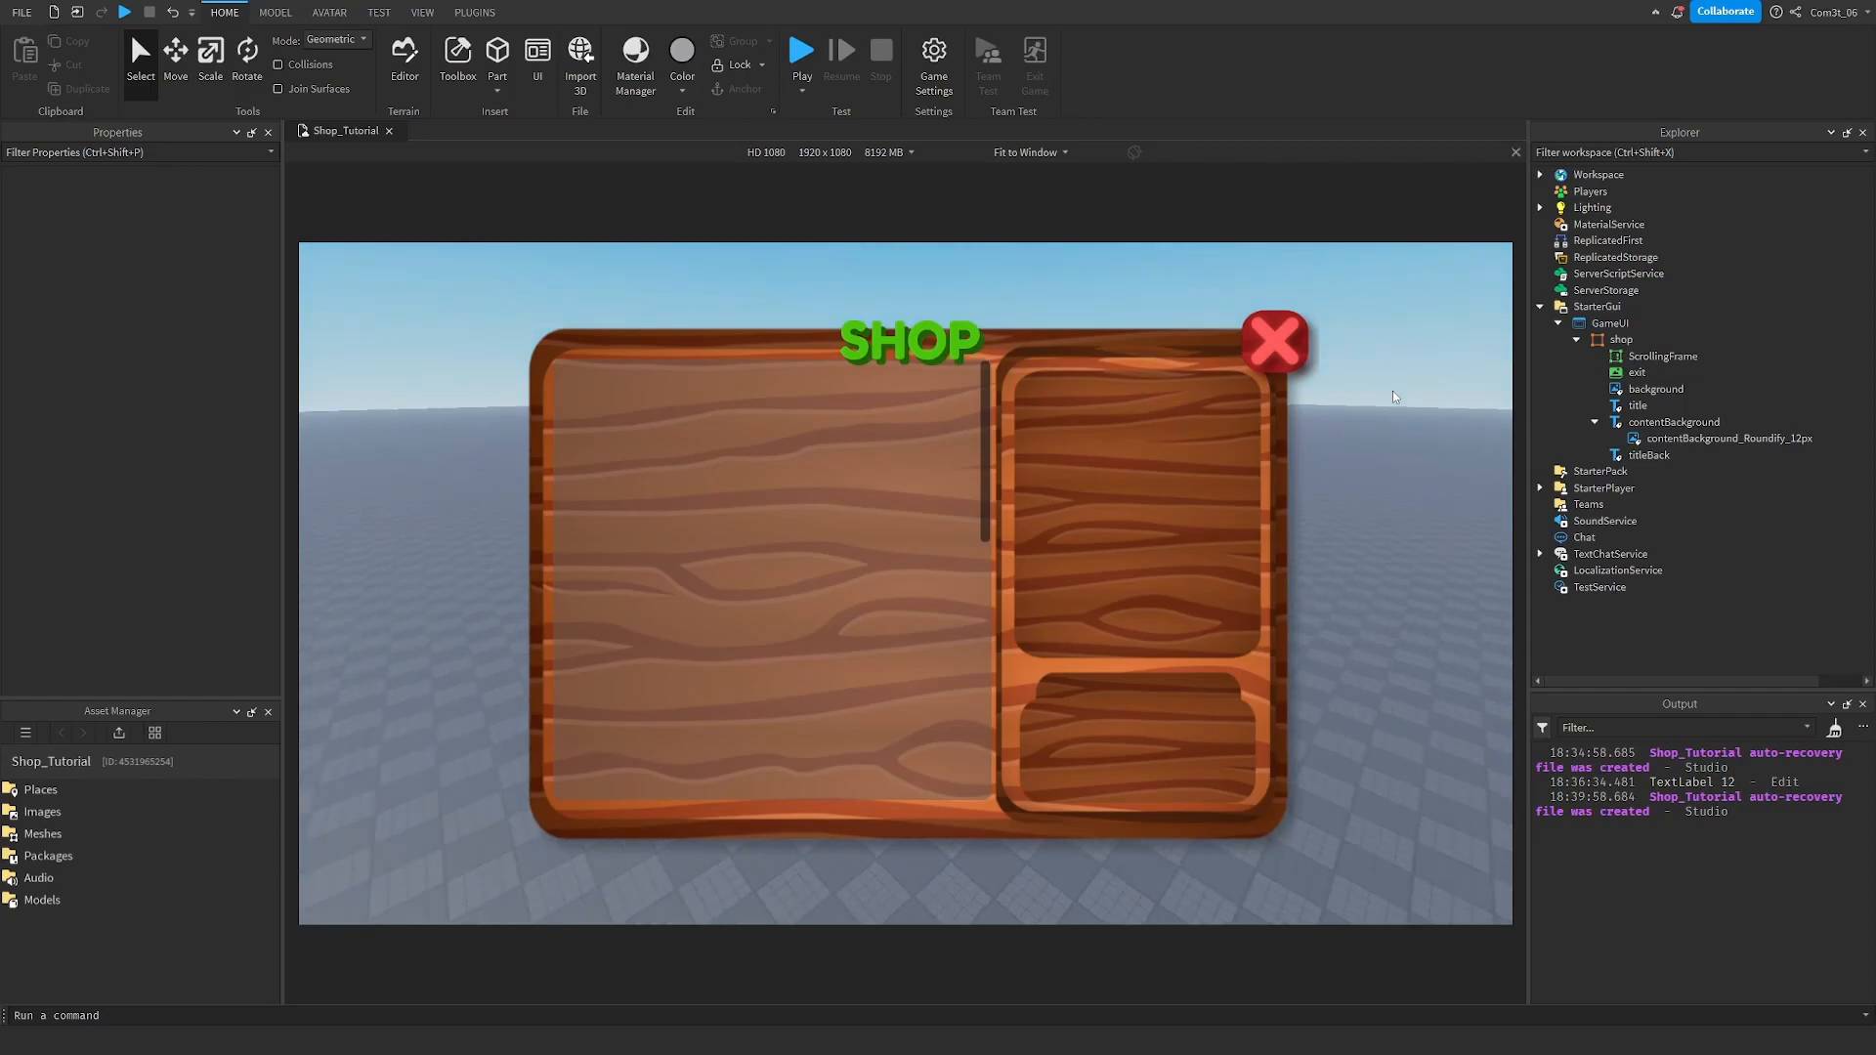
pyautogui.click(1638, 408)
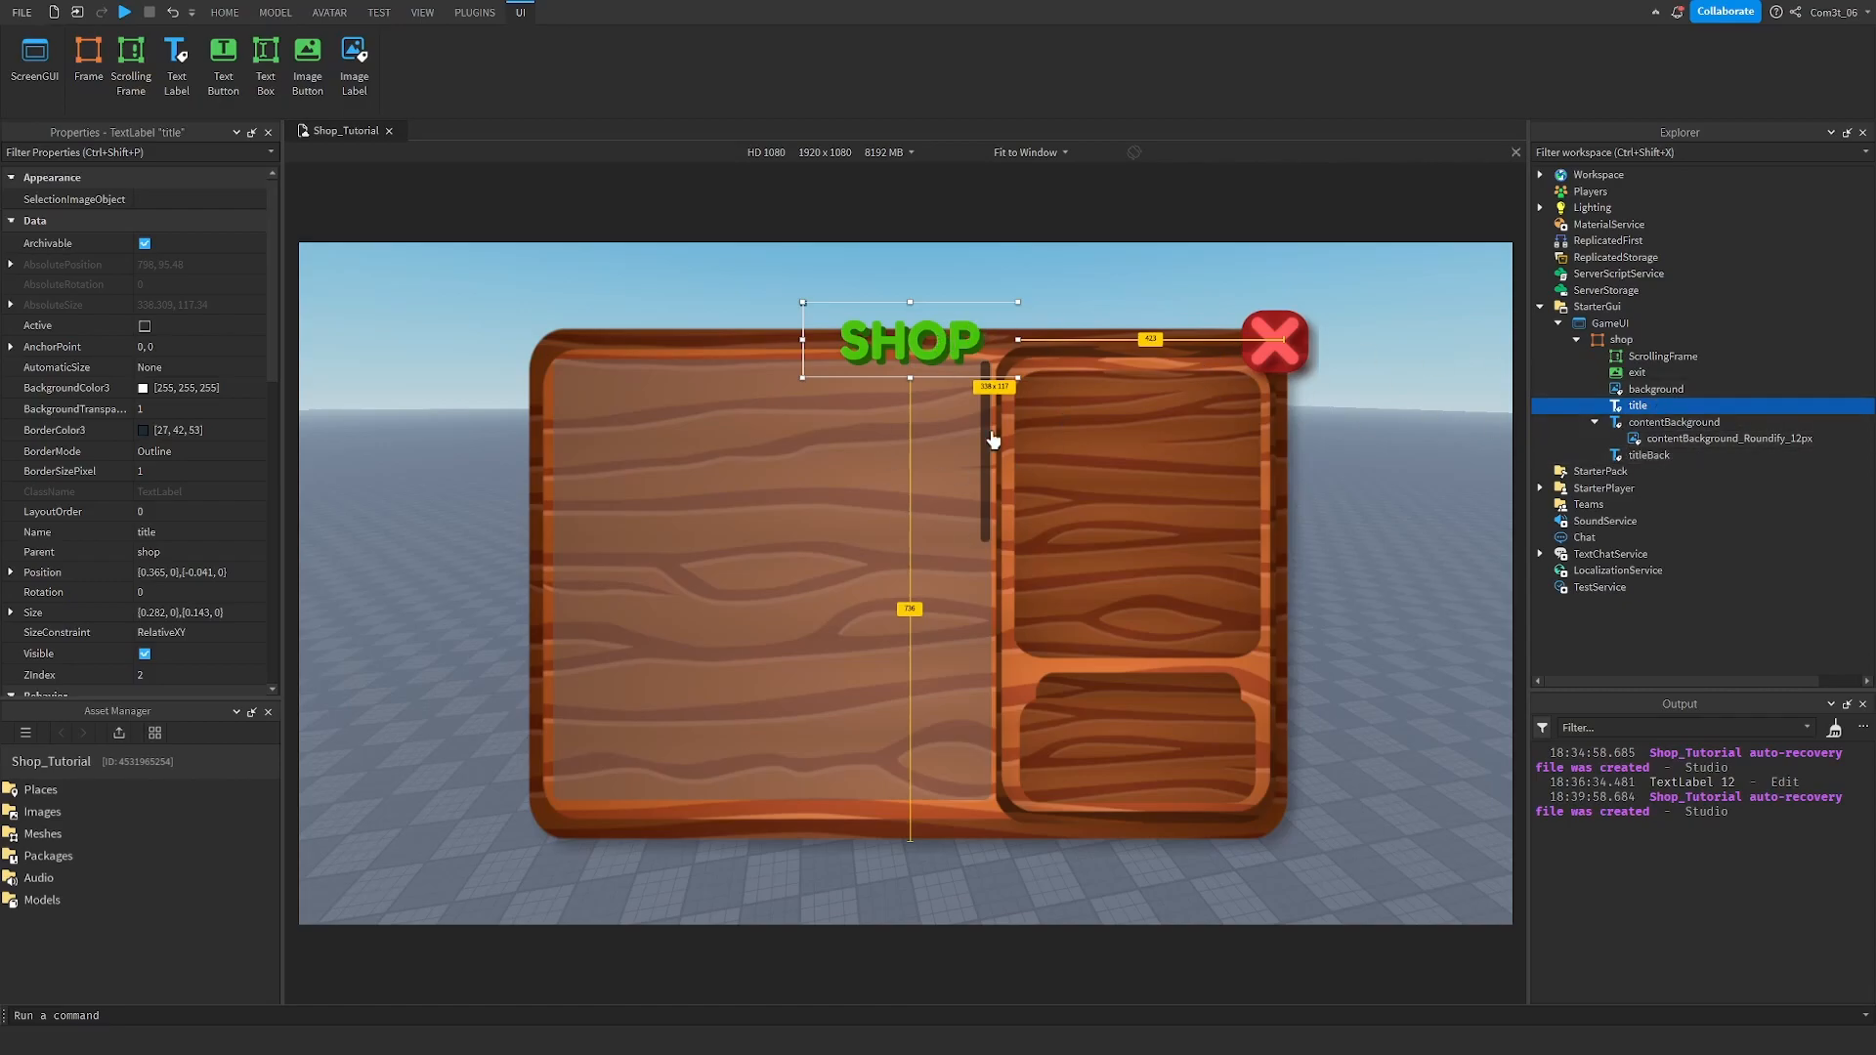
pyautogui.scroll(-5, 948, 598)
pyautogui.scroll(5, 948, 606)
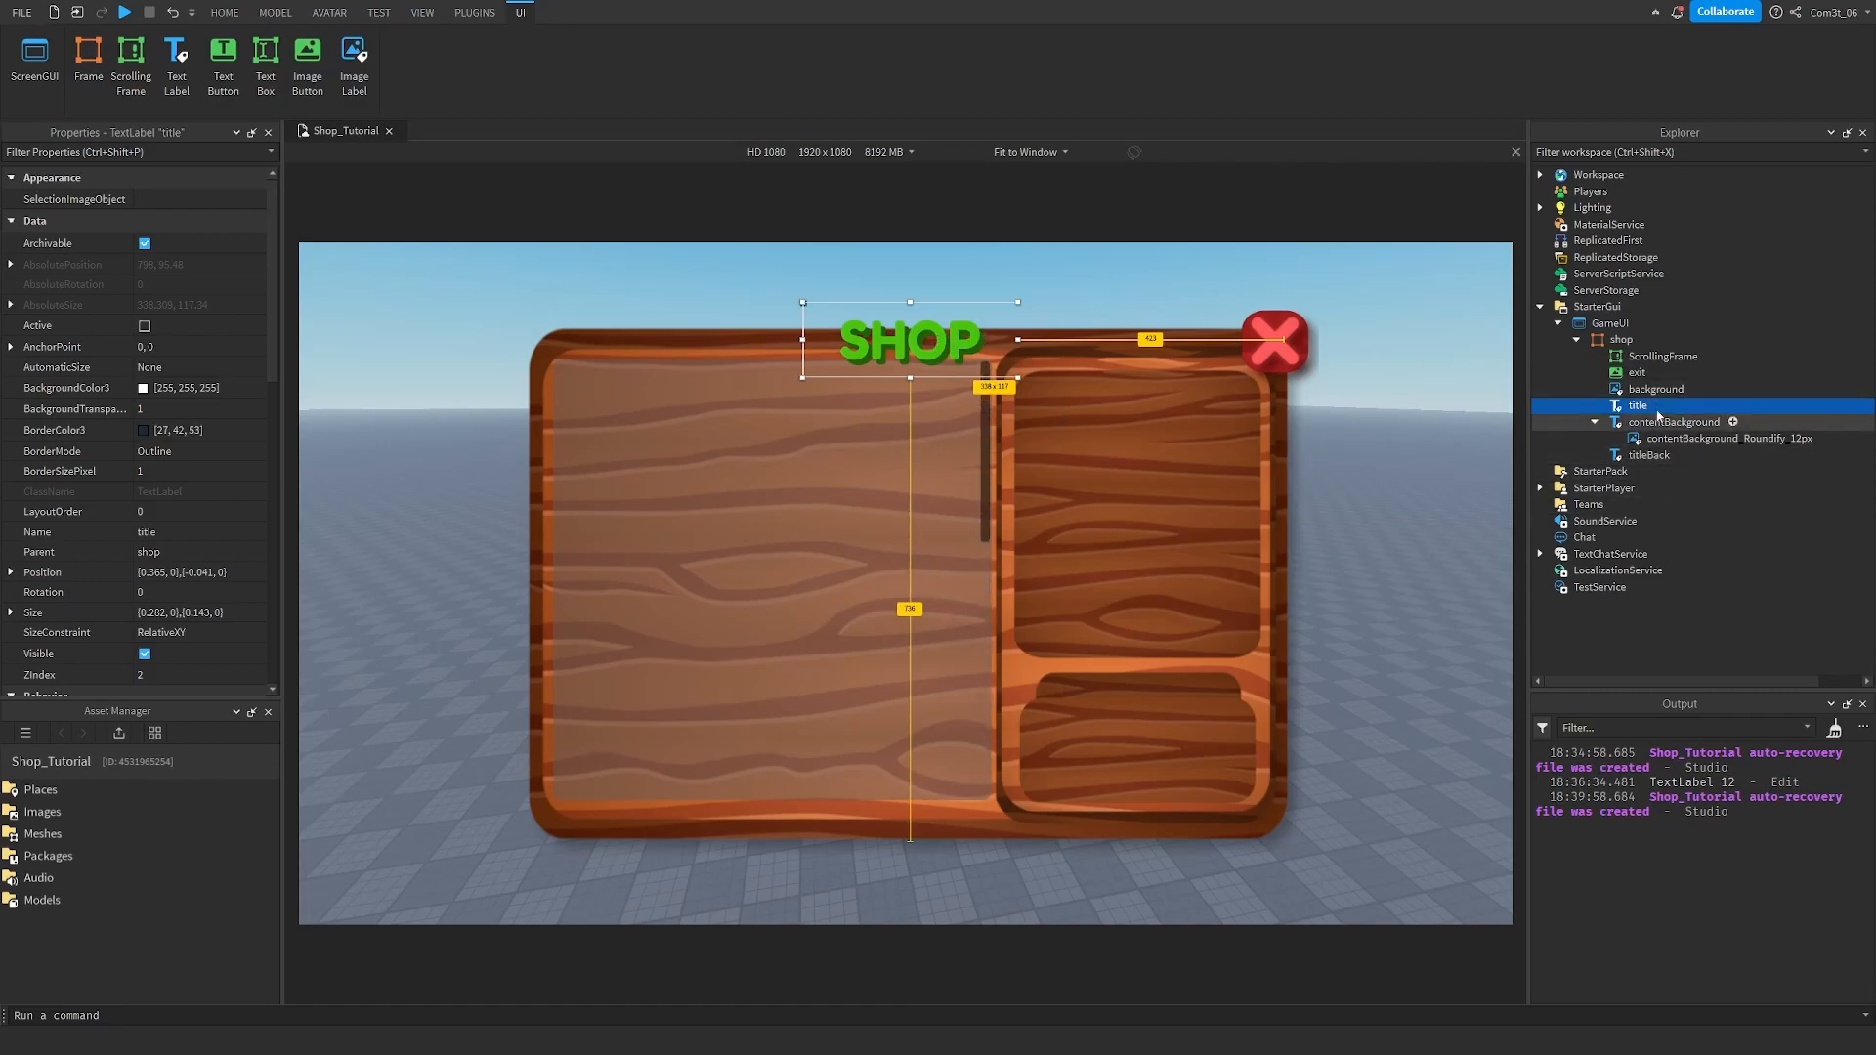
pyautogui.click(1644, 357)
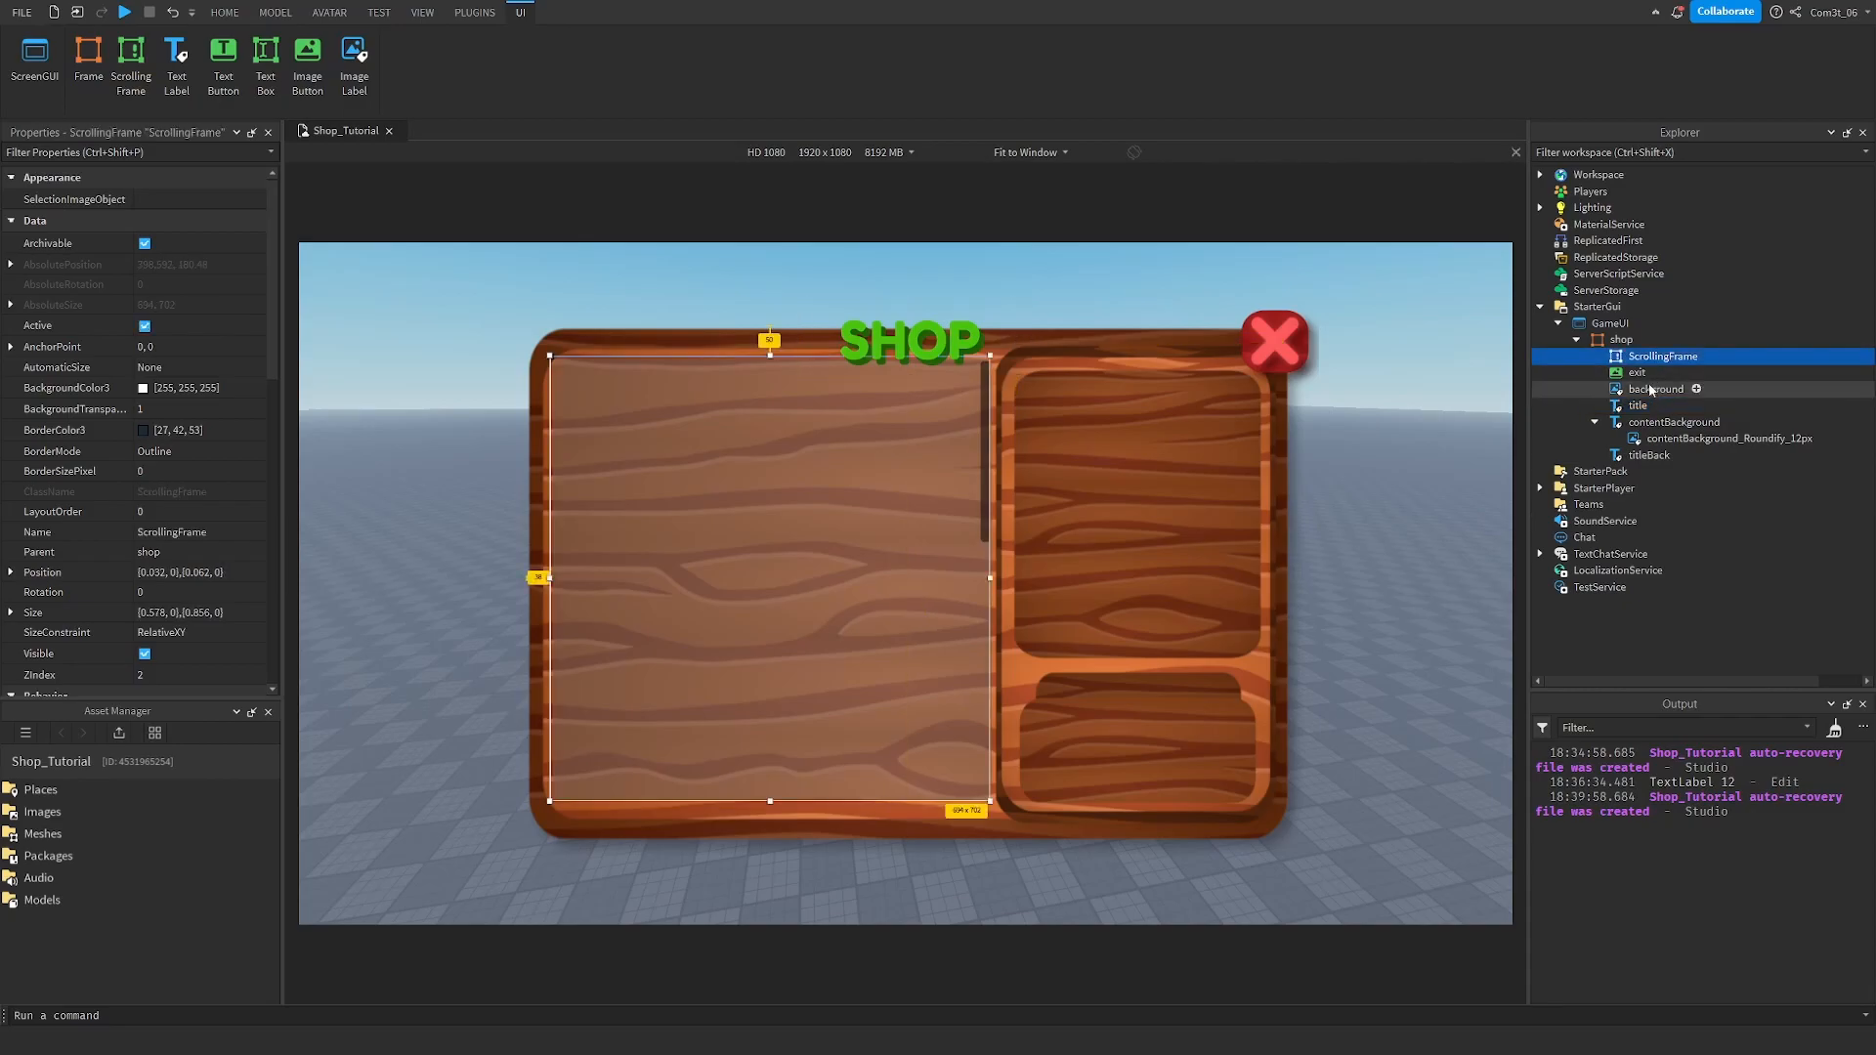
pyautogui.keyDown('ctrl'); pyautogui.click(1637, 406); pyautogui.keyUp('ctrl')
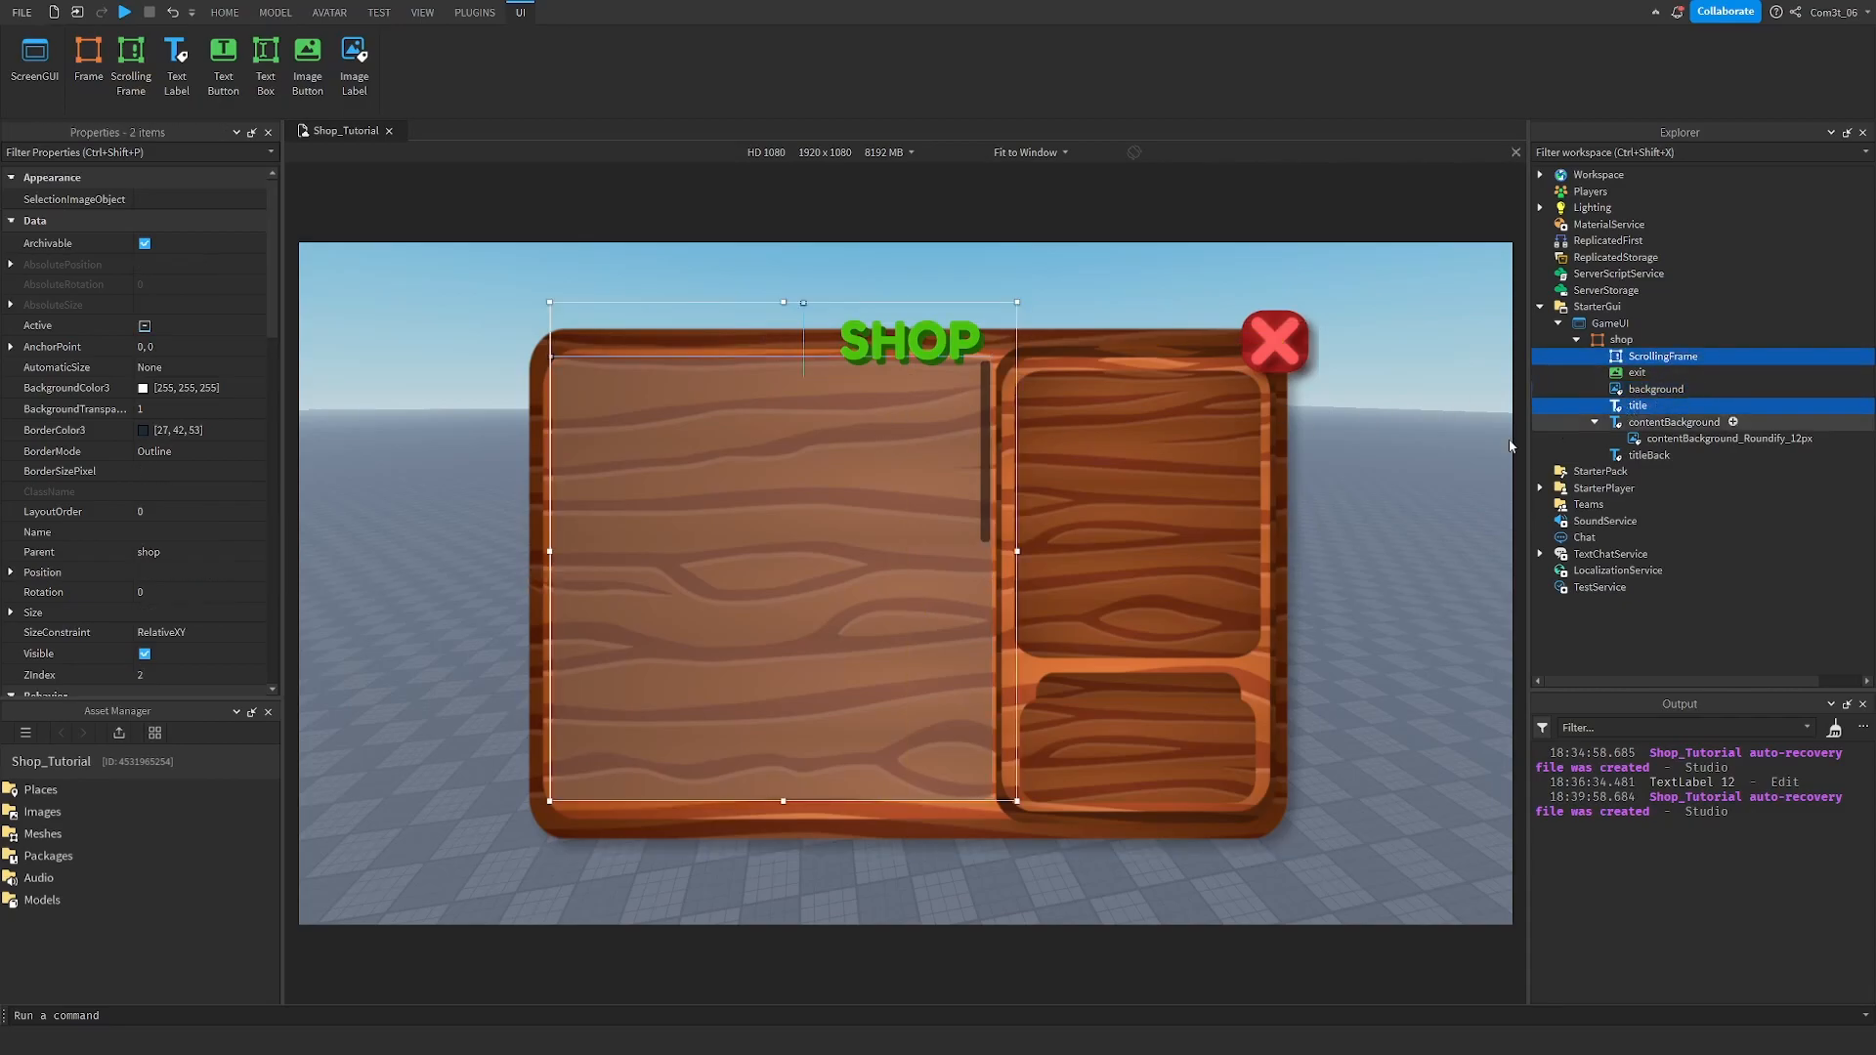
# Lower the upper edges of ScrollingFrame and contentBackground, shrinking their scale heights to about 0.765 and 0.759.
pyautogui.click(1642, 358)
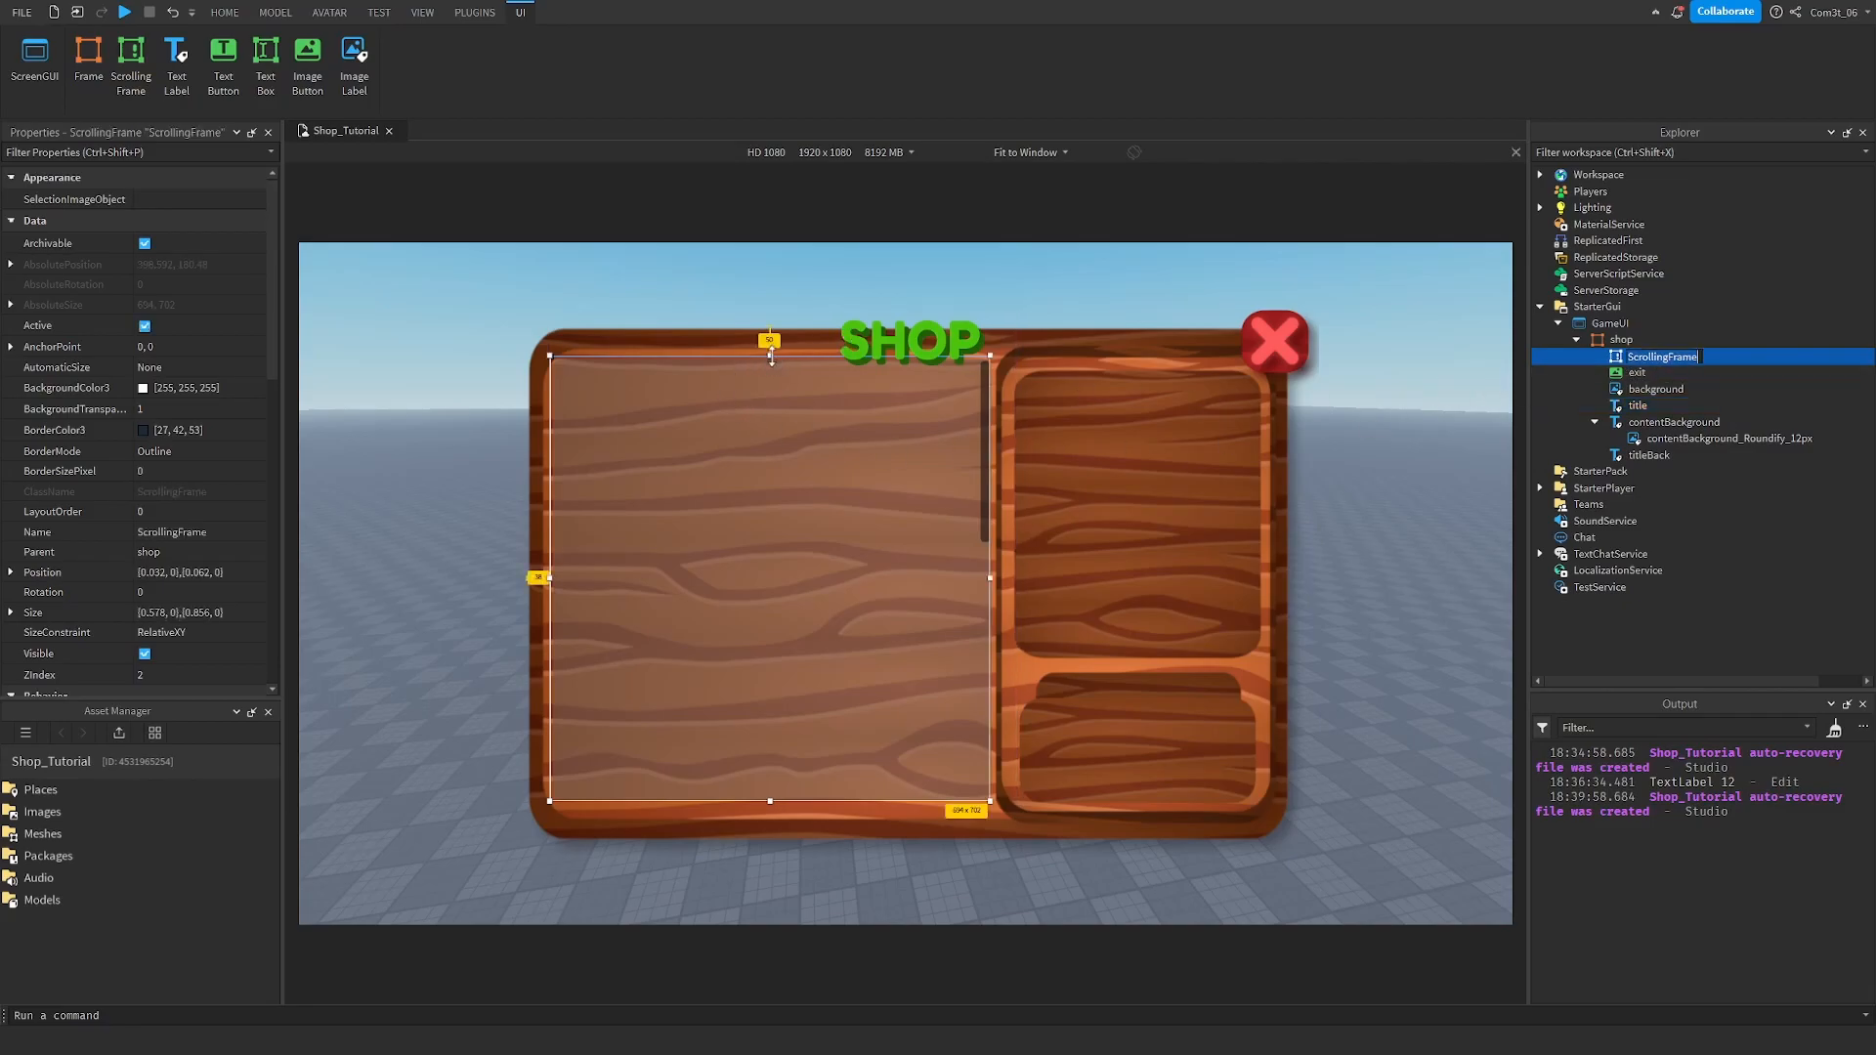
pyautogui.moveTo(772, 355); pyautogui.dragTo(770, 403)
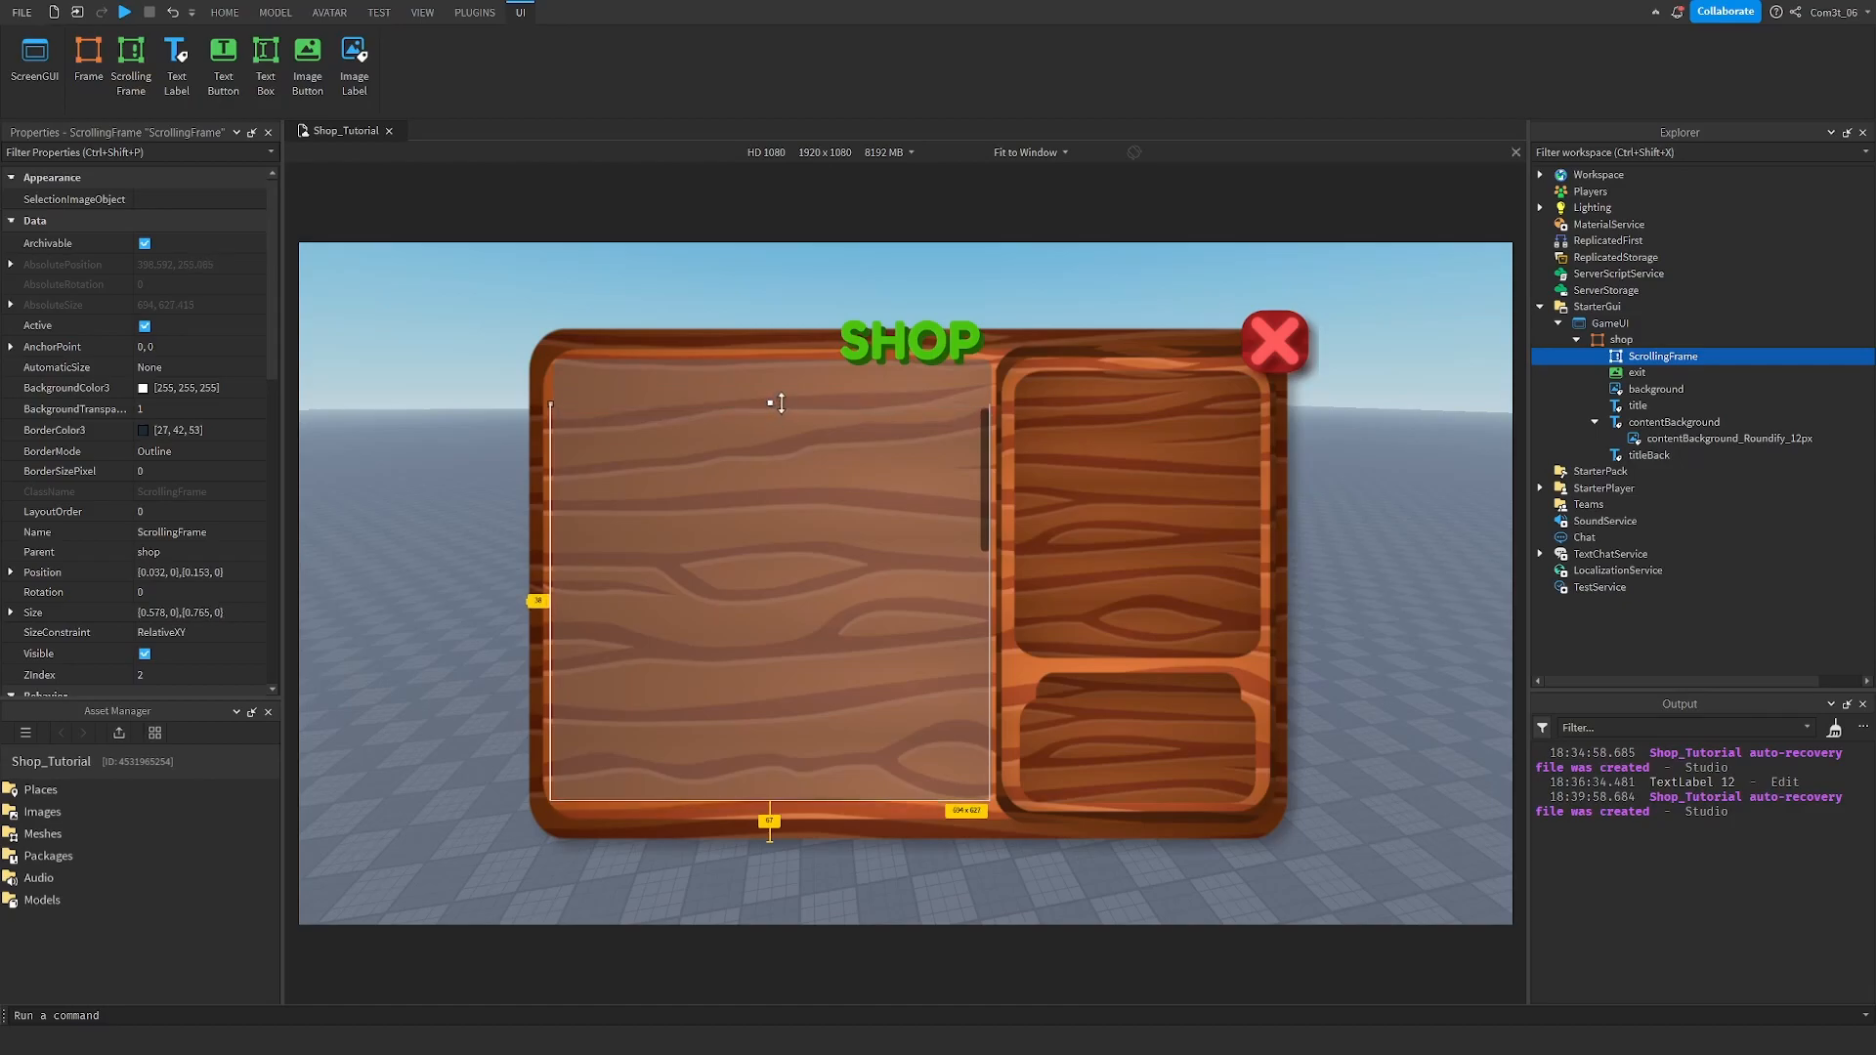
pyautogui.click(1641, 456)
pyautogui.click(1651, 422)
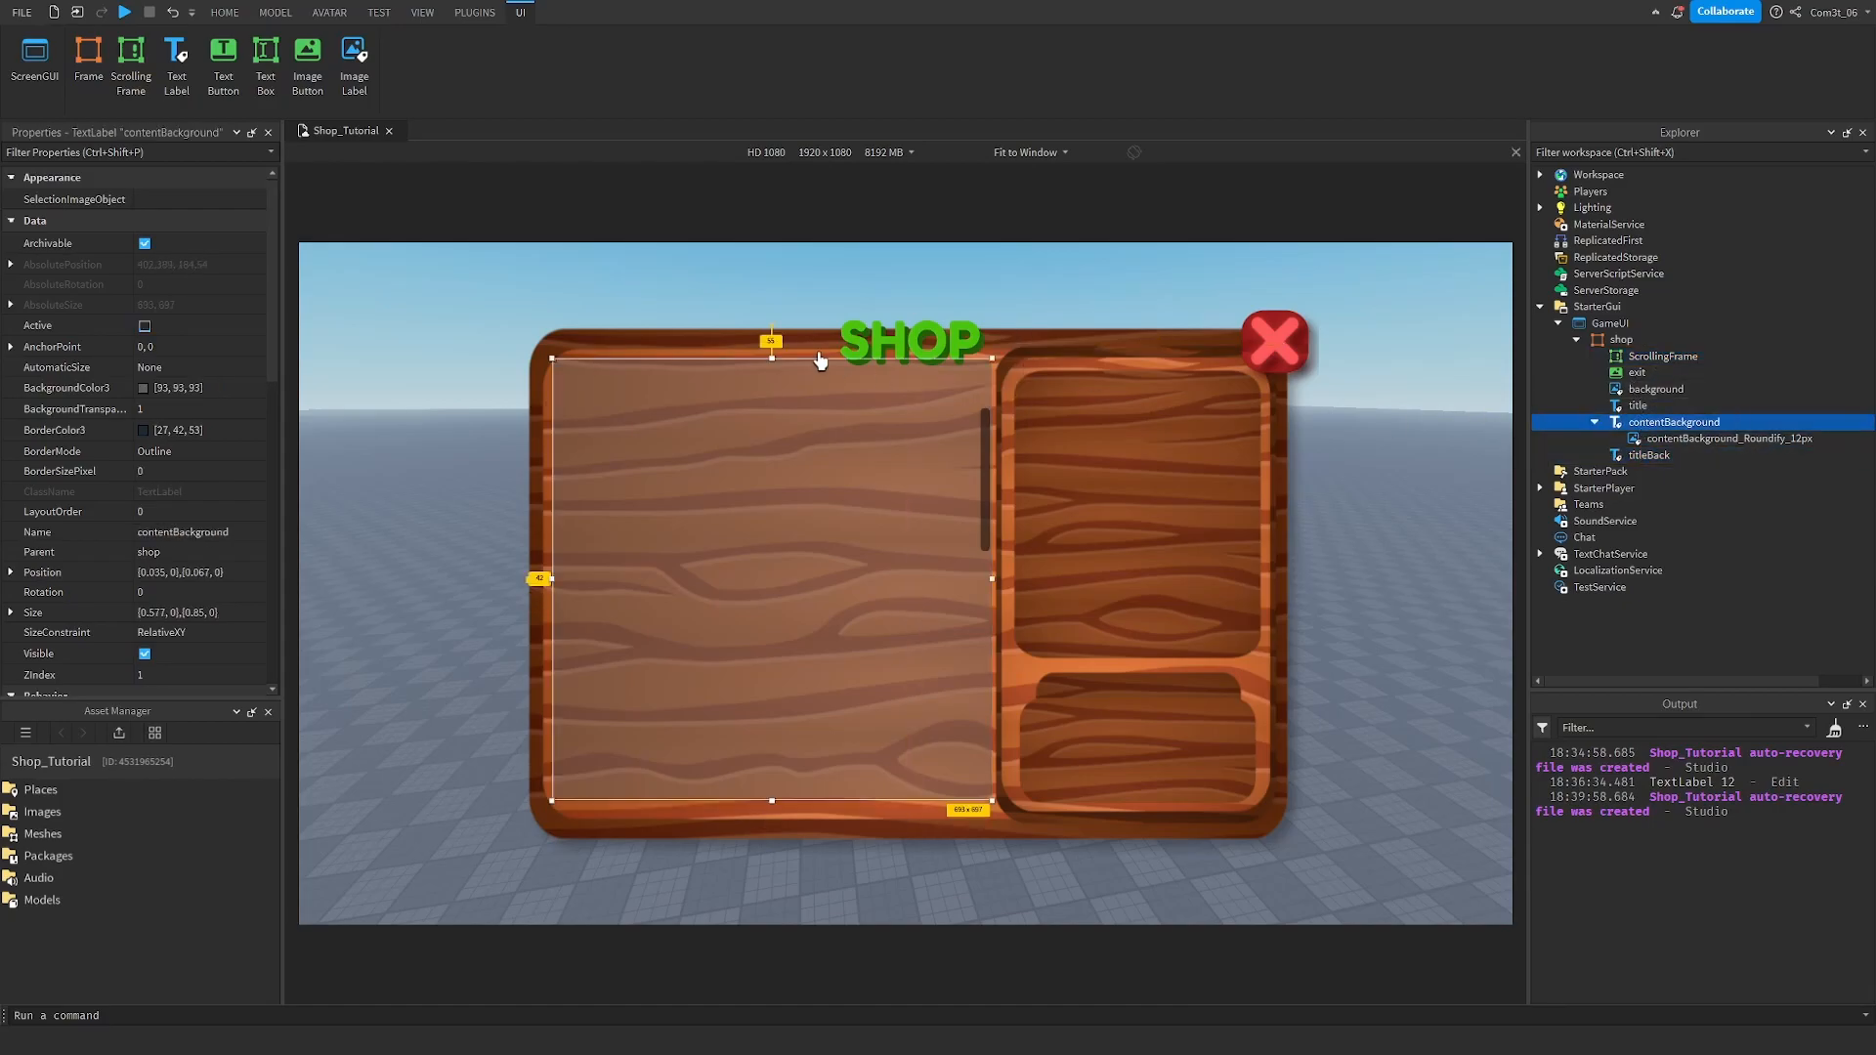
pyautogui.moveTo(772, 358); pyautogui.dragTo(779, 413)
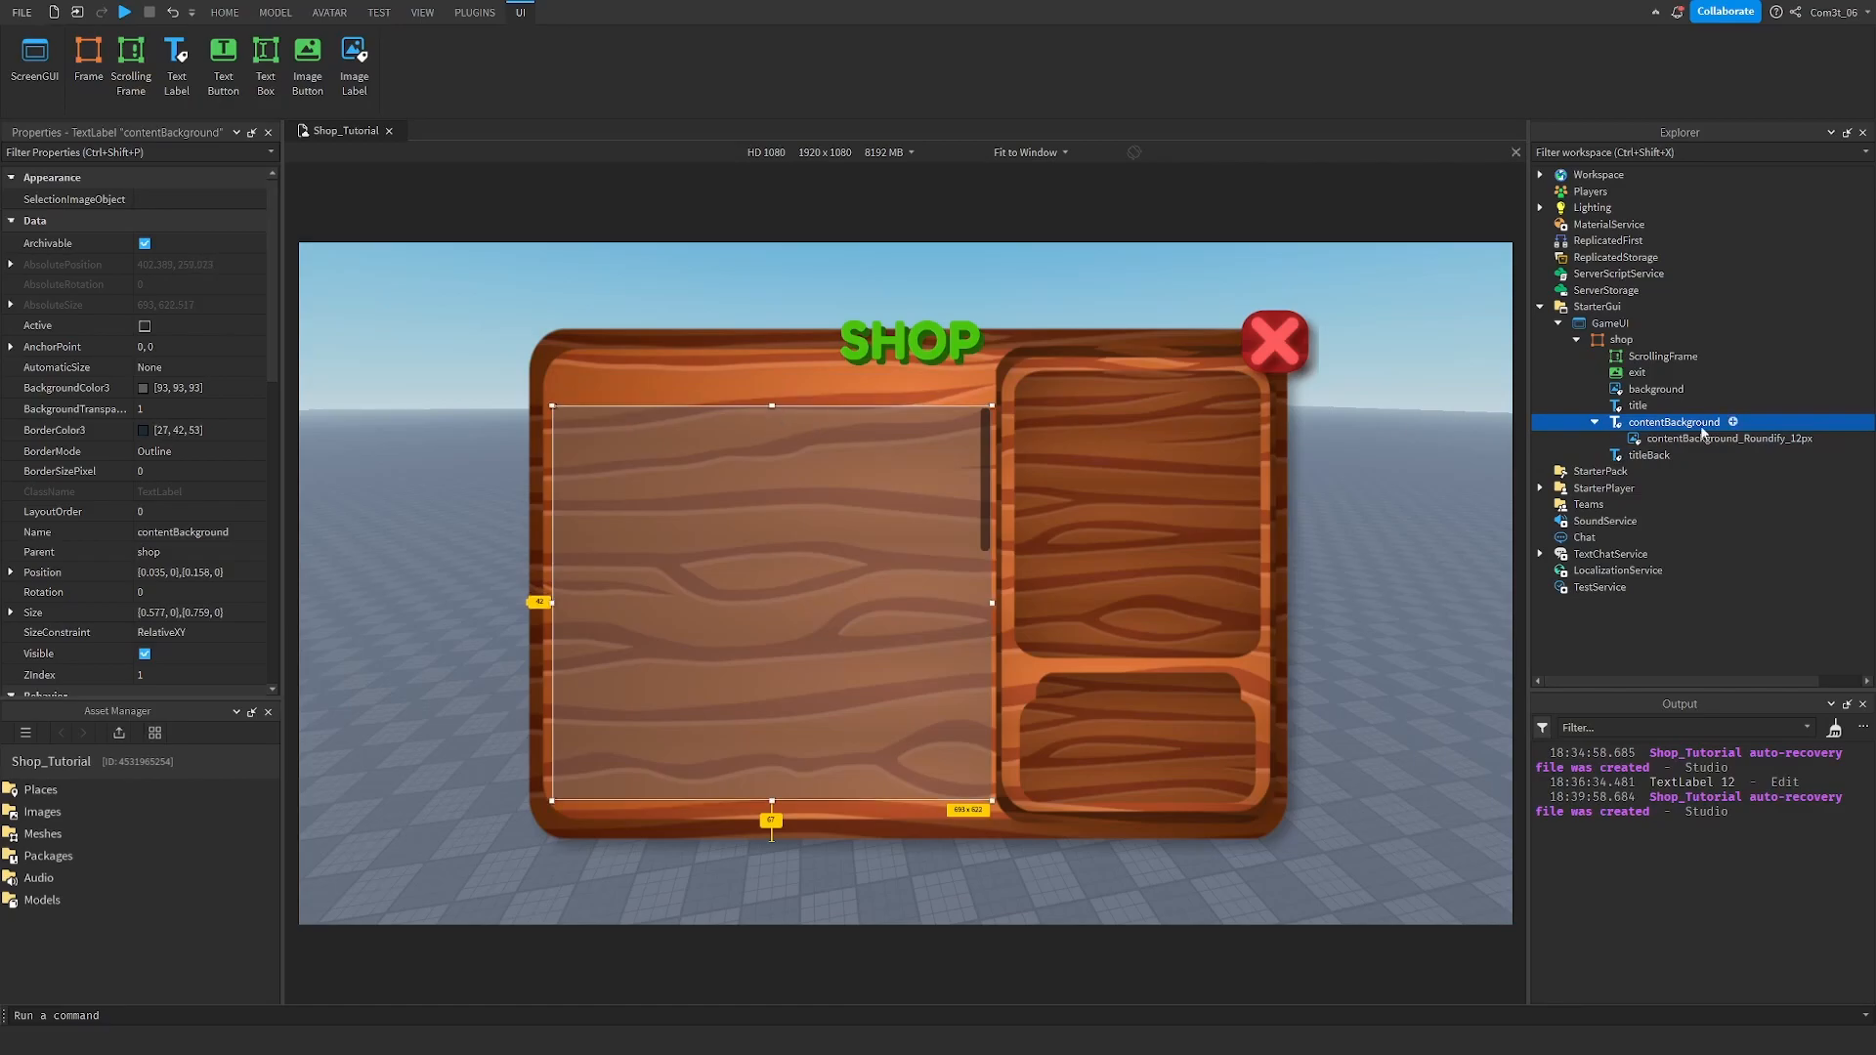
# Move title and titleBack together down into the gap above the content area and enlarge them to about 0.301 x 0.167 scale.
pyautogui.click(1647, 455)
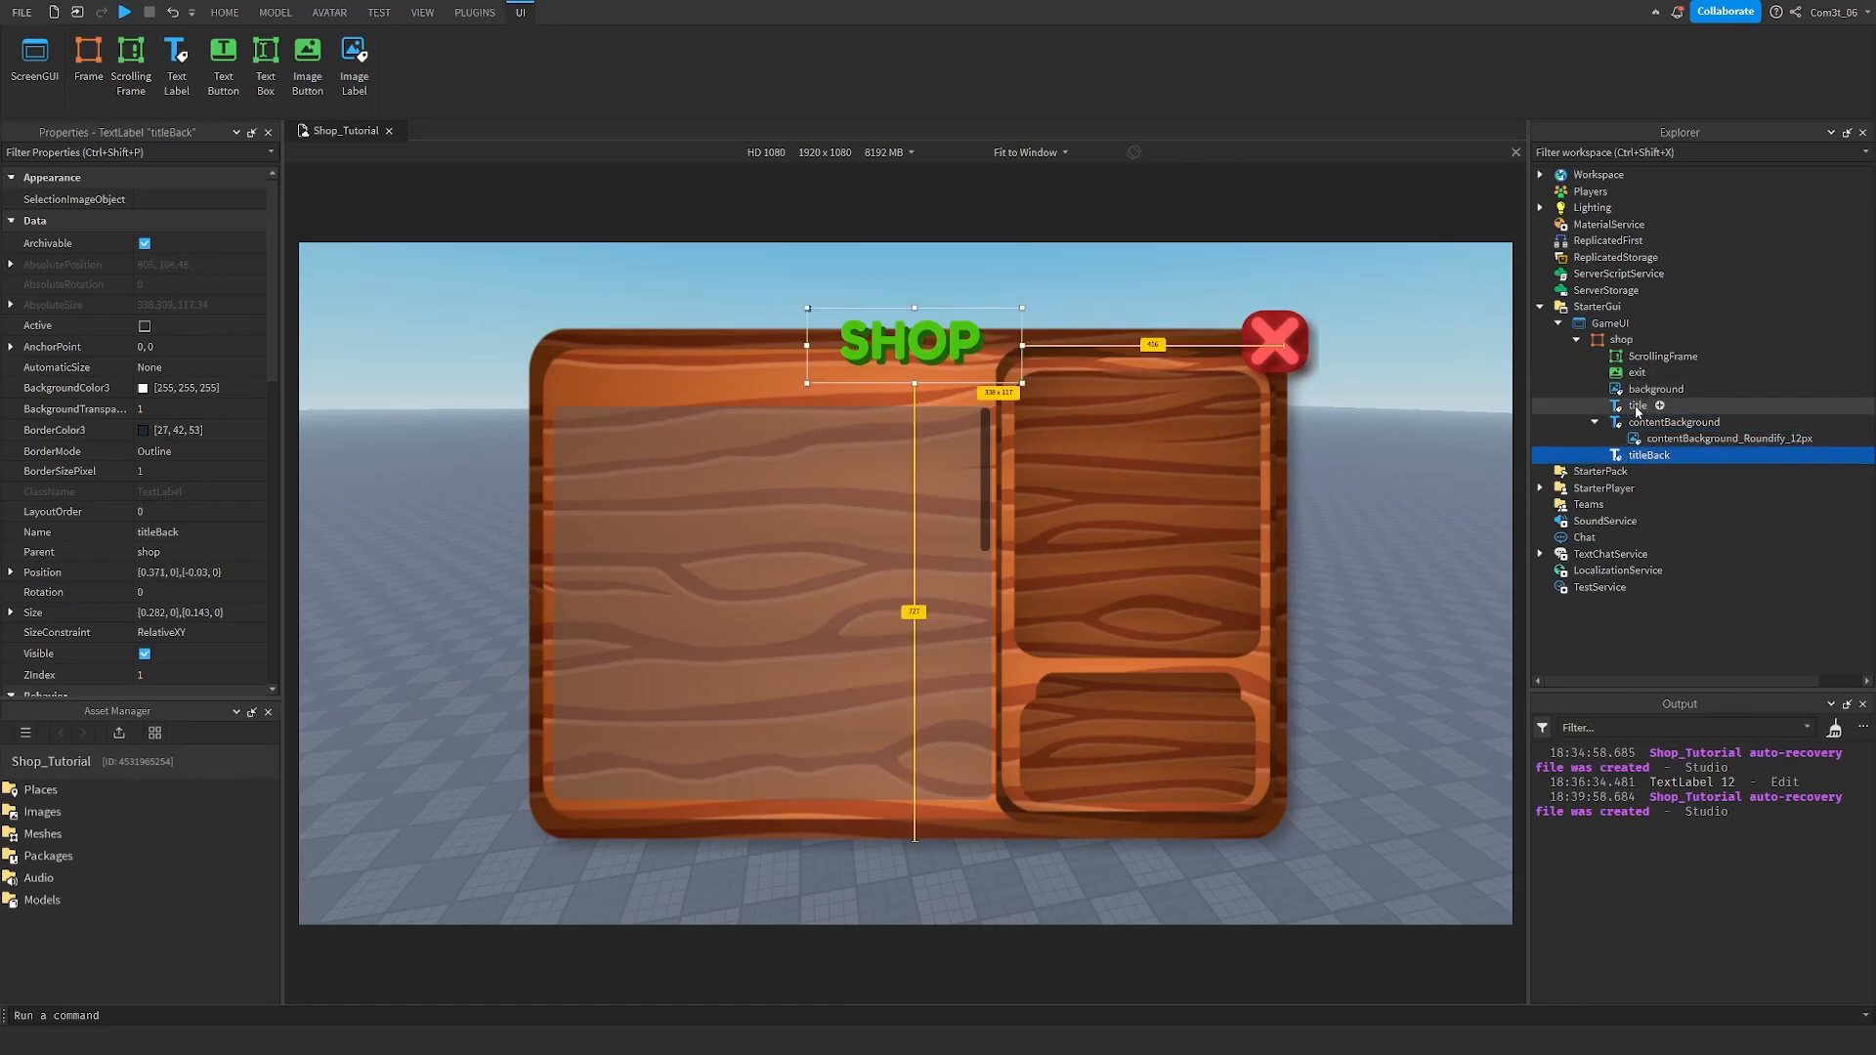
pyautogui.keyDown('ctrl'); pyautogui.click(1638, 406); pyautogui.keyUp('ctrl')
pyautogui.moveTo(923, 347); pyautogui.dragTo(924, 375)
pyautogui.moveTo(807, 344); pyautogui.dragTo(791, 326)
pyautogui.moveTo(895, 381); pyautogui.dragTo(936, 366)
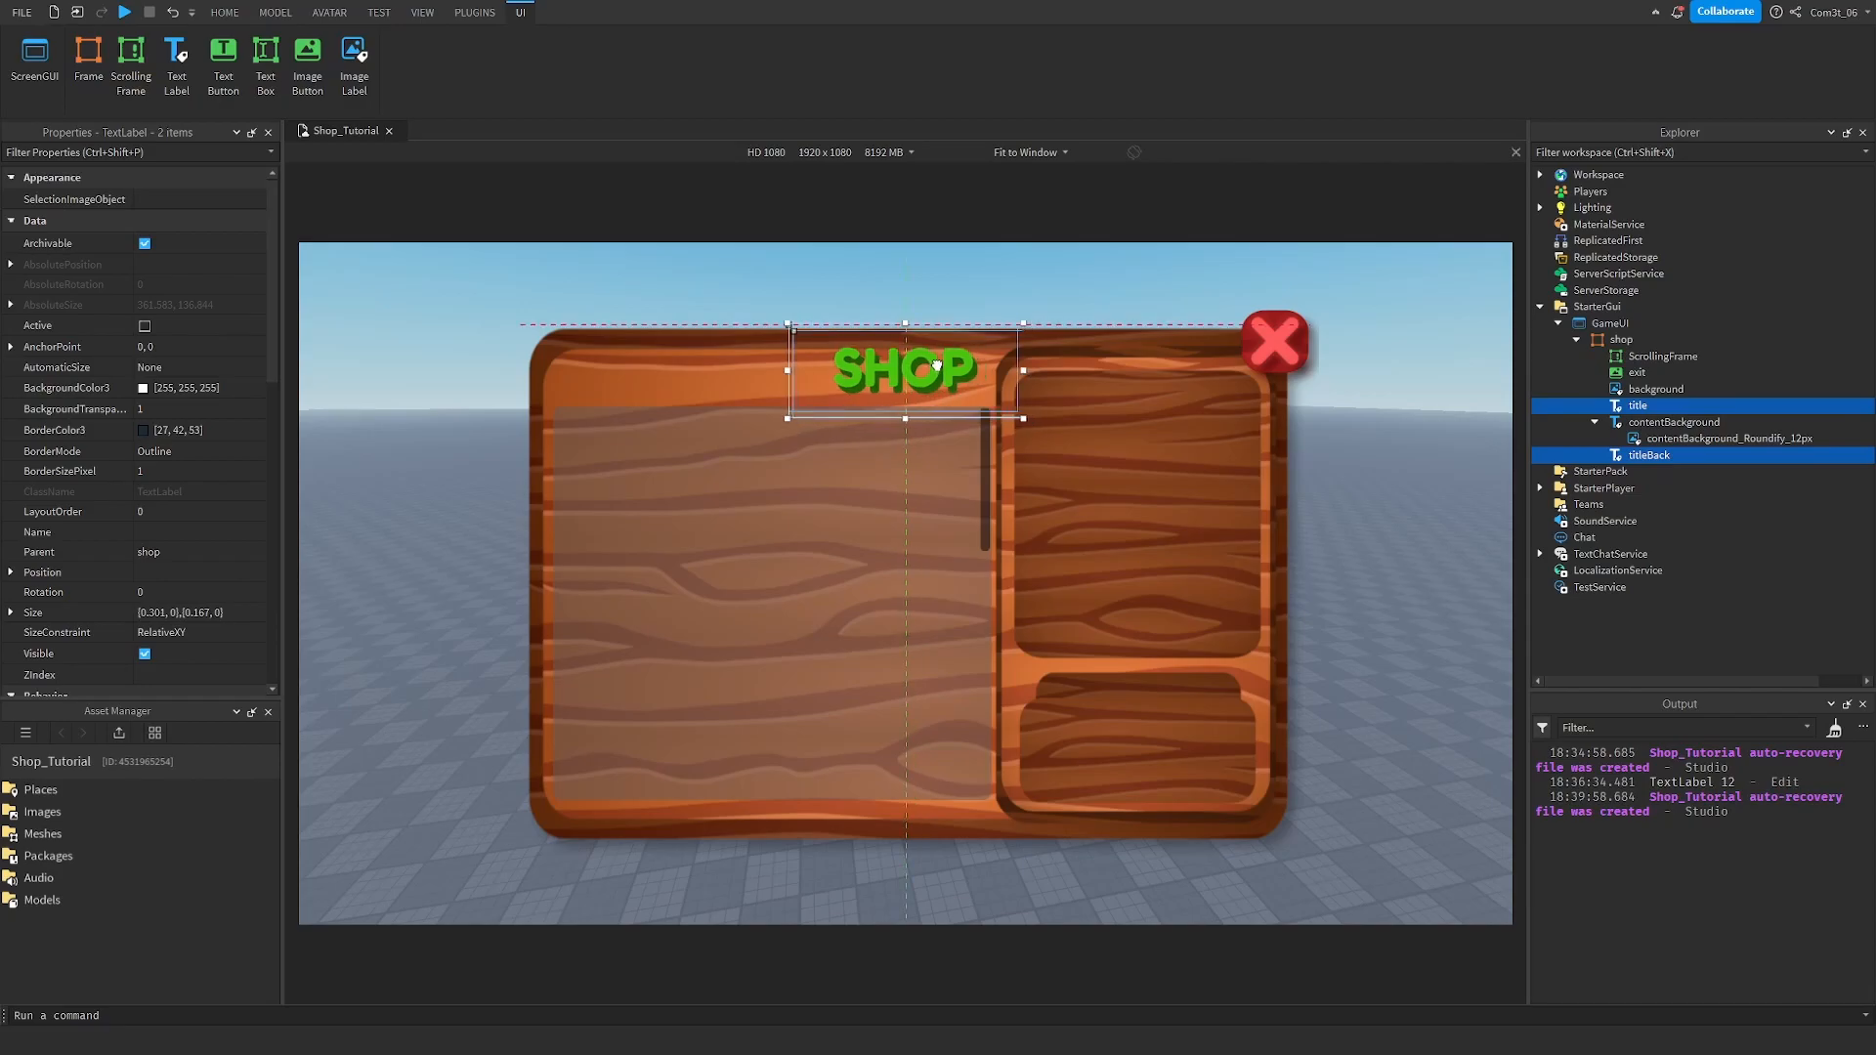
pyautogui.click(1075, 326)
pyautogui.scroll(-5, 868, 587)
pyautogui.scroll(5, 872, 625)
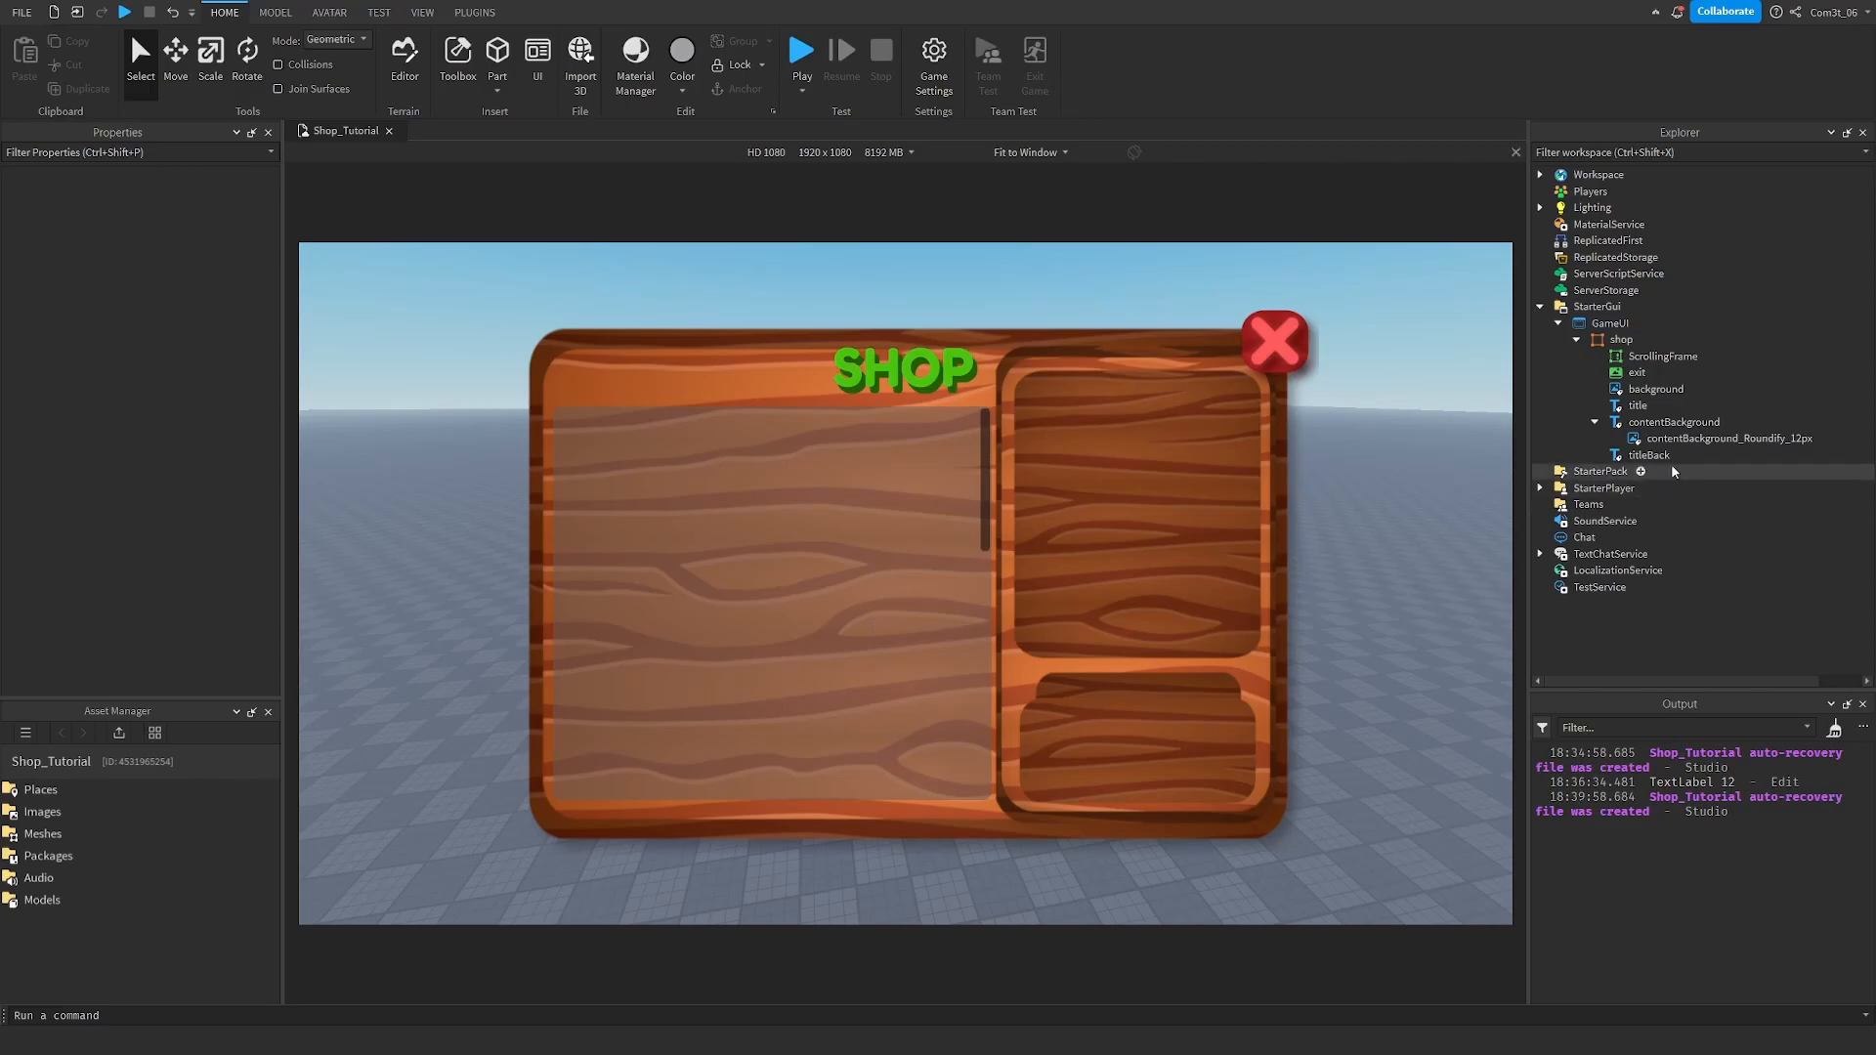
pyautogui.scroll(-5, 900, 603)
pyautogui.scroll(1, 906, 613)
pyautogui.scroll(4, 906, 613)
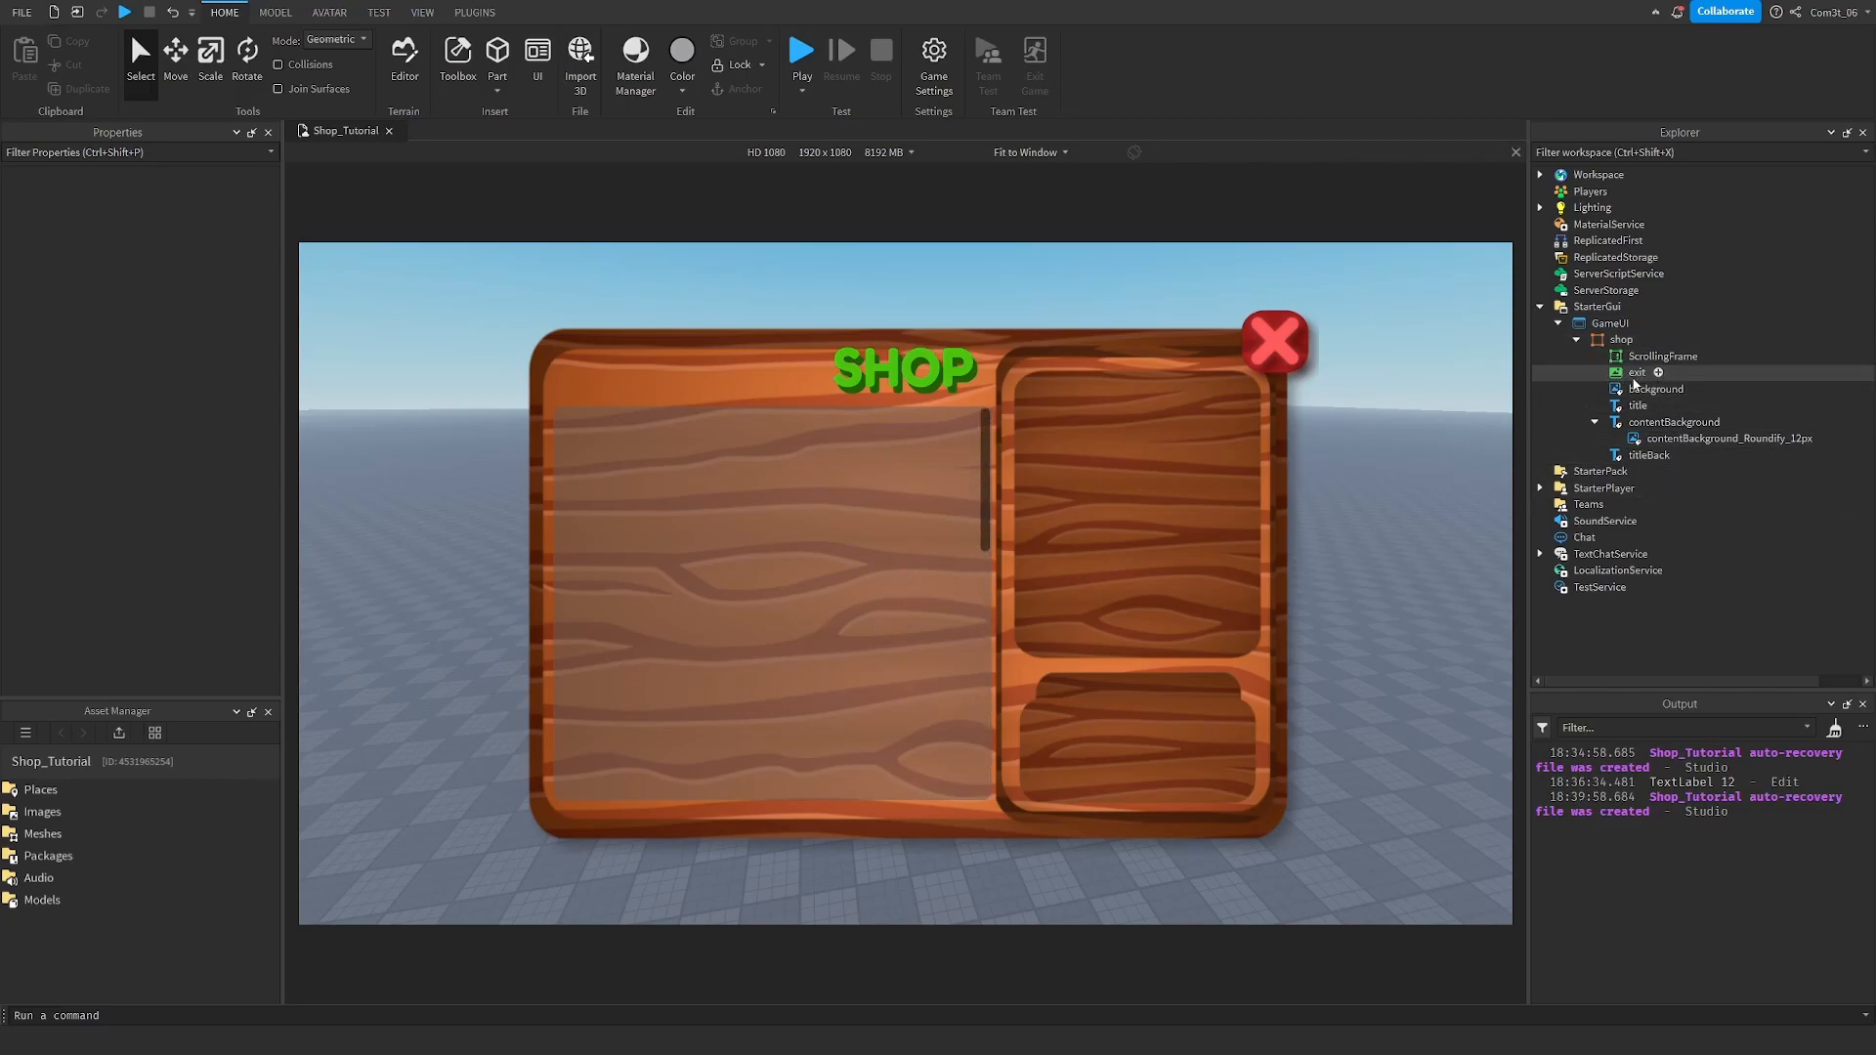
# Rename the shop's ScrollingFrame as Pogos.
pyautogui.click(1646, 358)
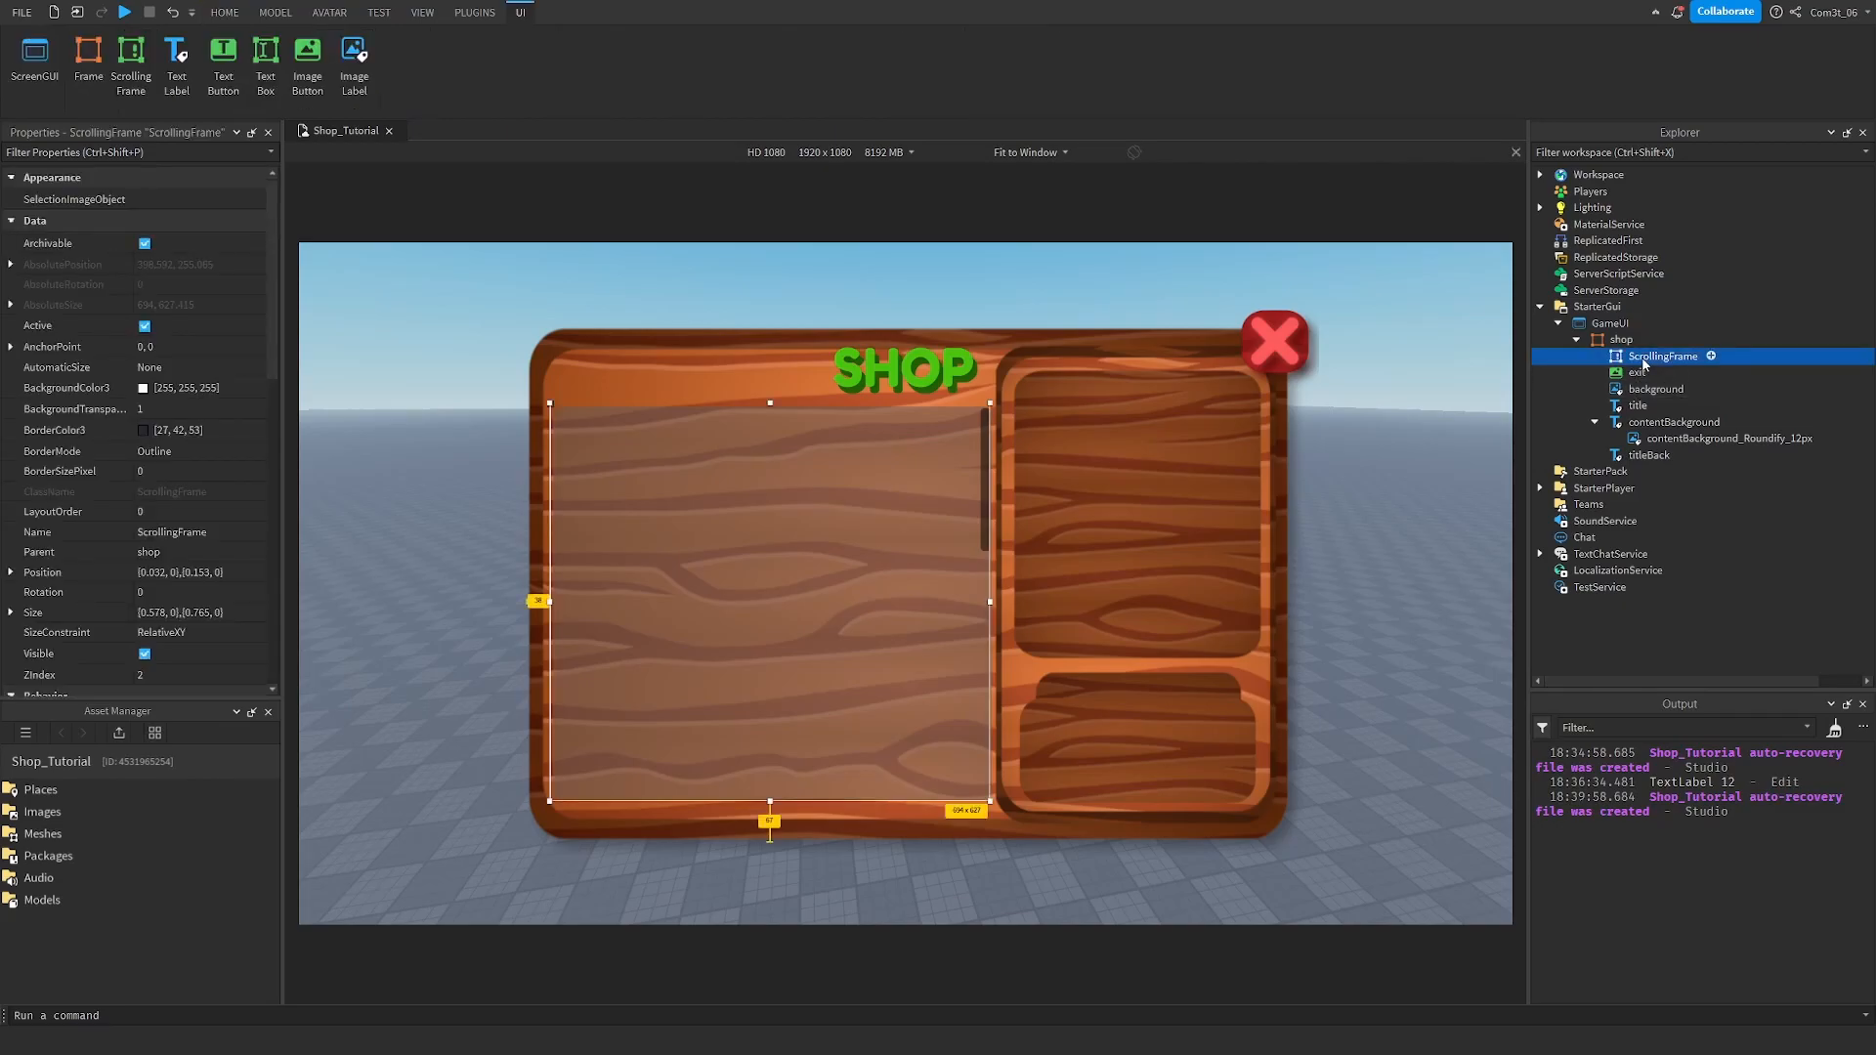
pyautogui.doubleClick(1643, 362)
pyautogui.write('Pogos')
pyautogui.press('Return')
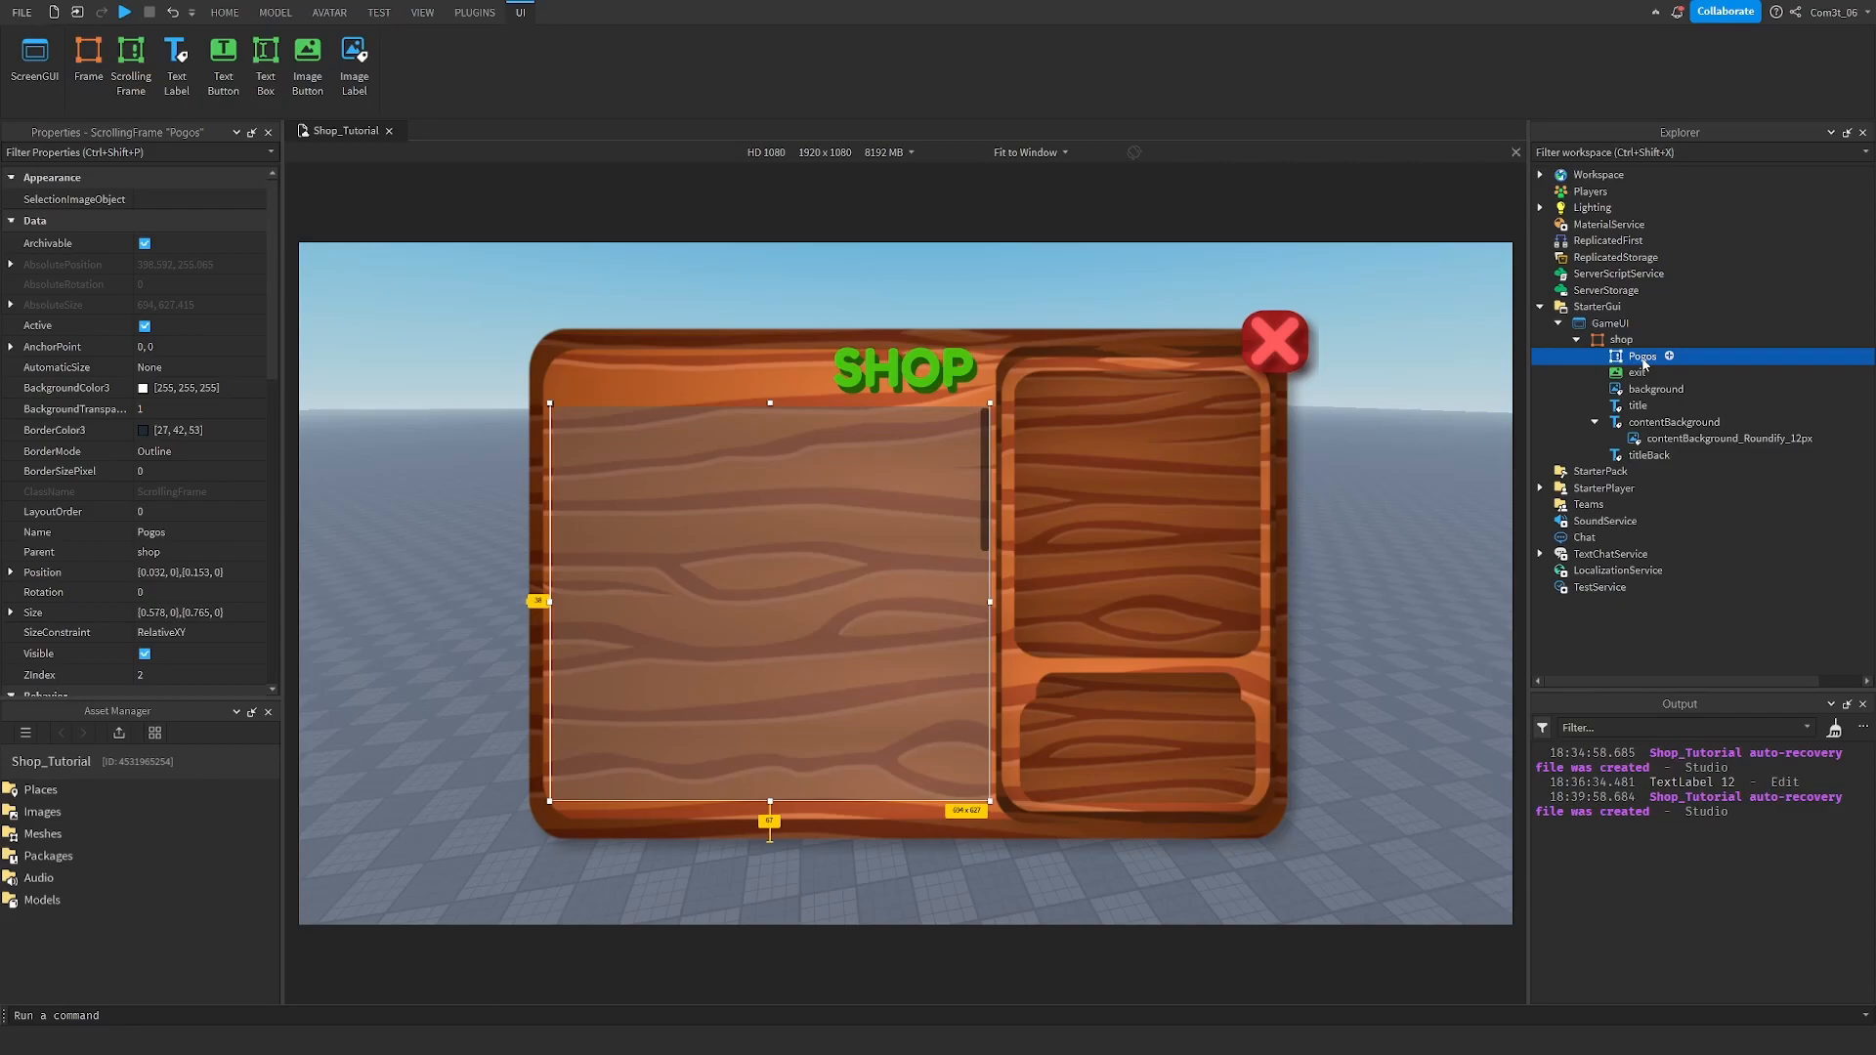
# Duplicate the Pogos scrolling frame and rename the copy Products.
pyautogui.hotkey('ctrl', 'd')
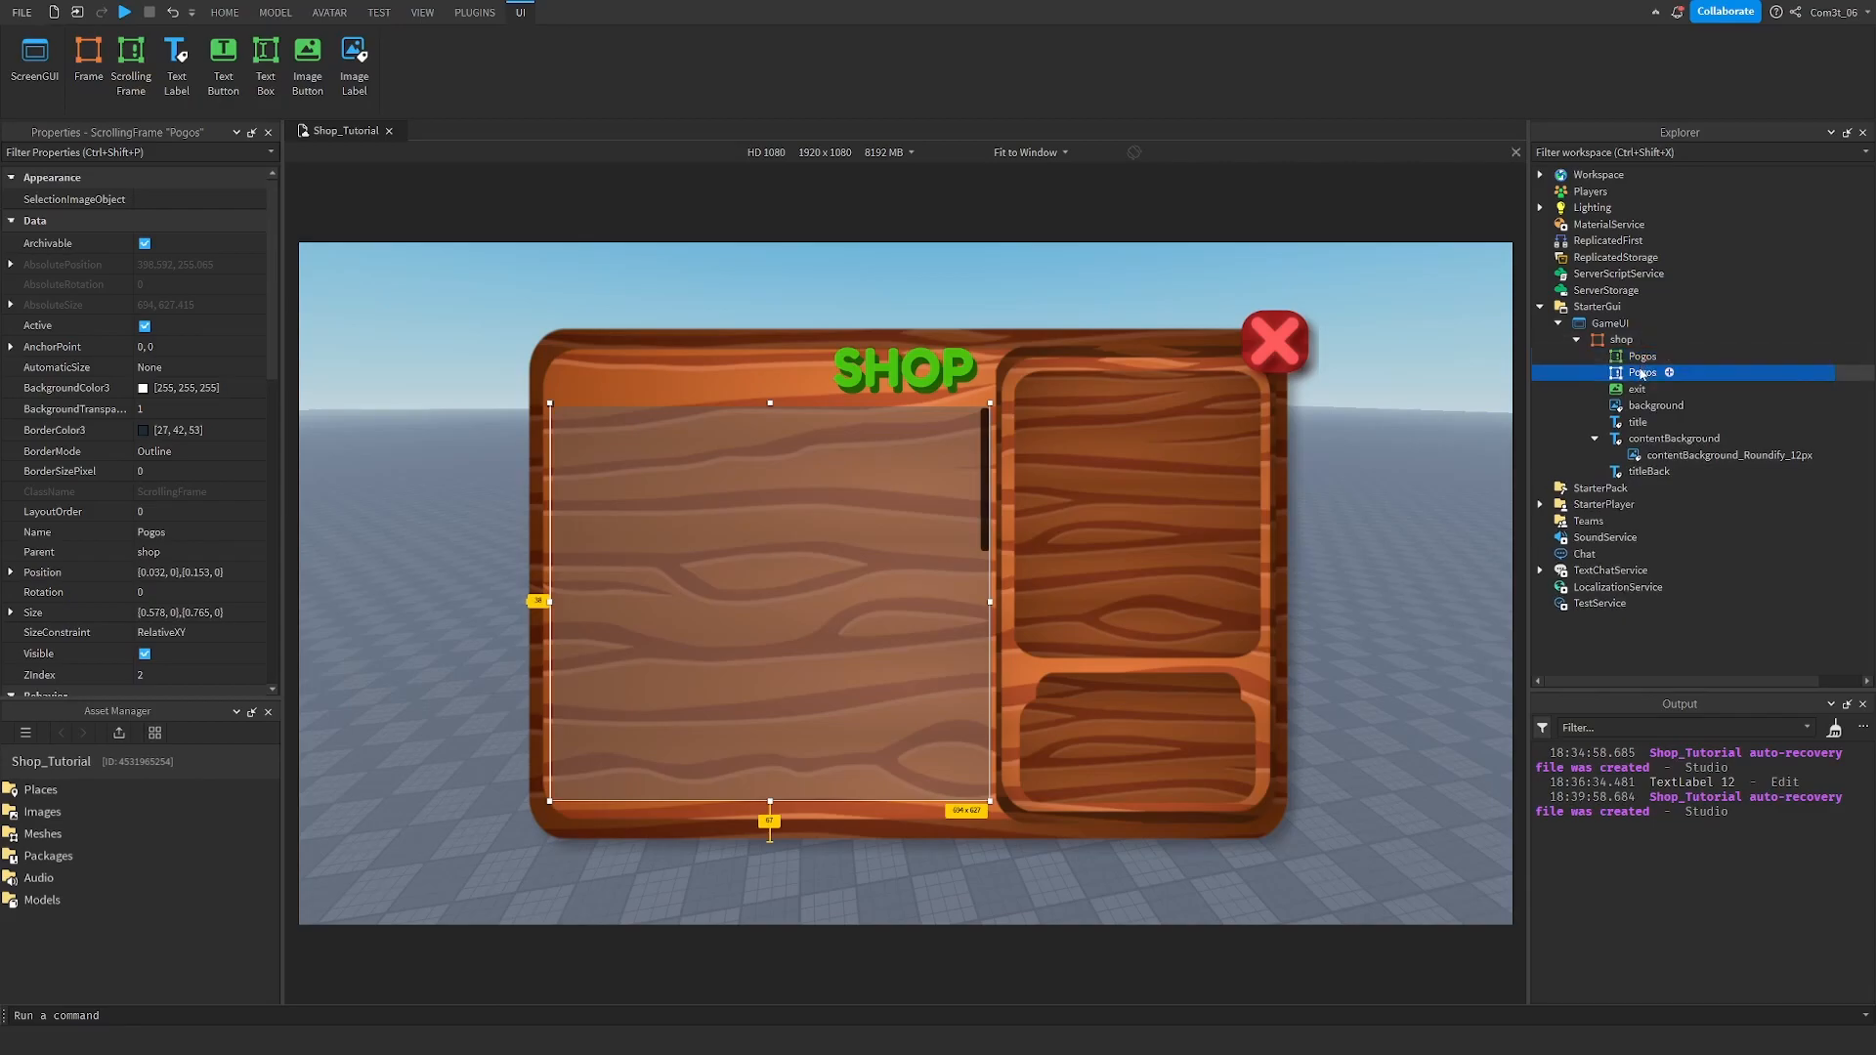
pyautogui.doubleClick(1642, 374)
pyautogui.write('P')
pyautogui.press('Return')
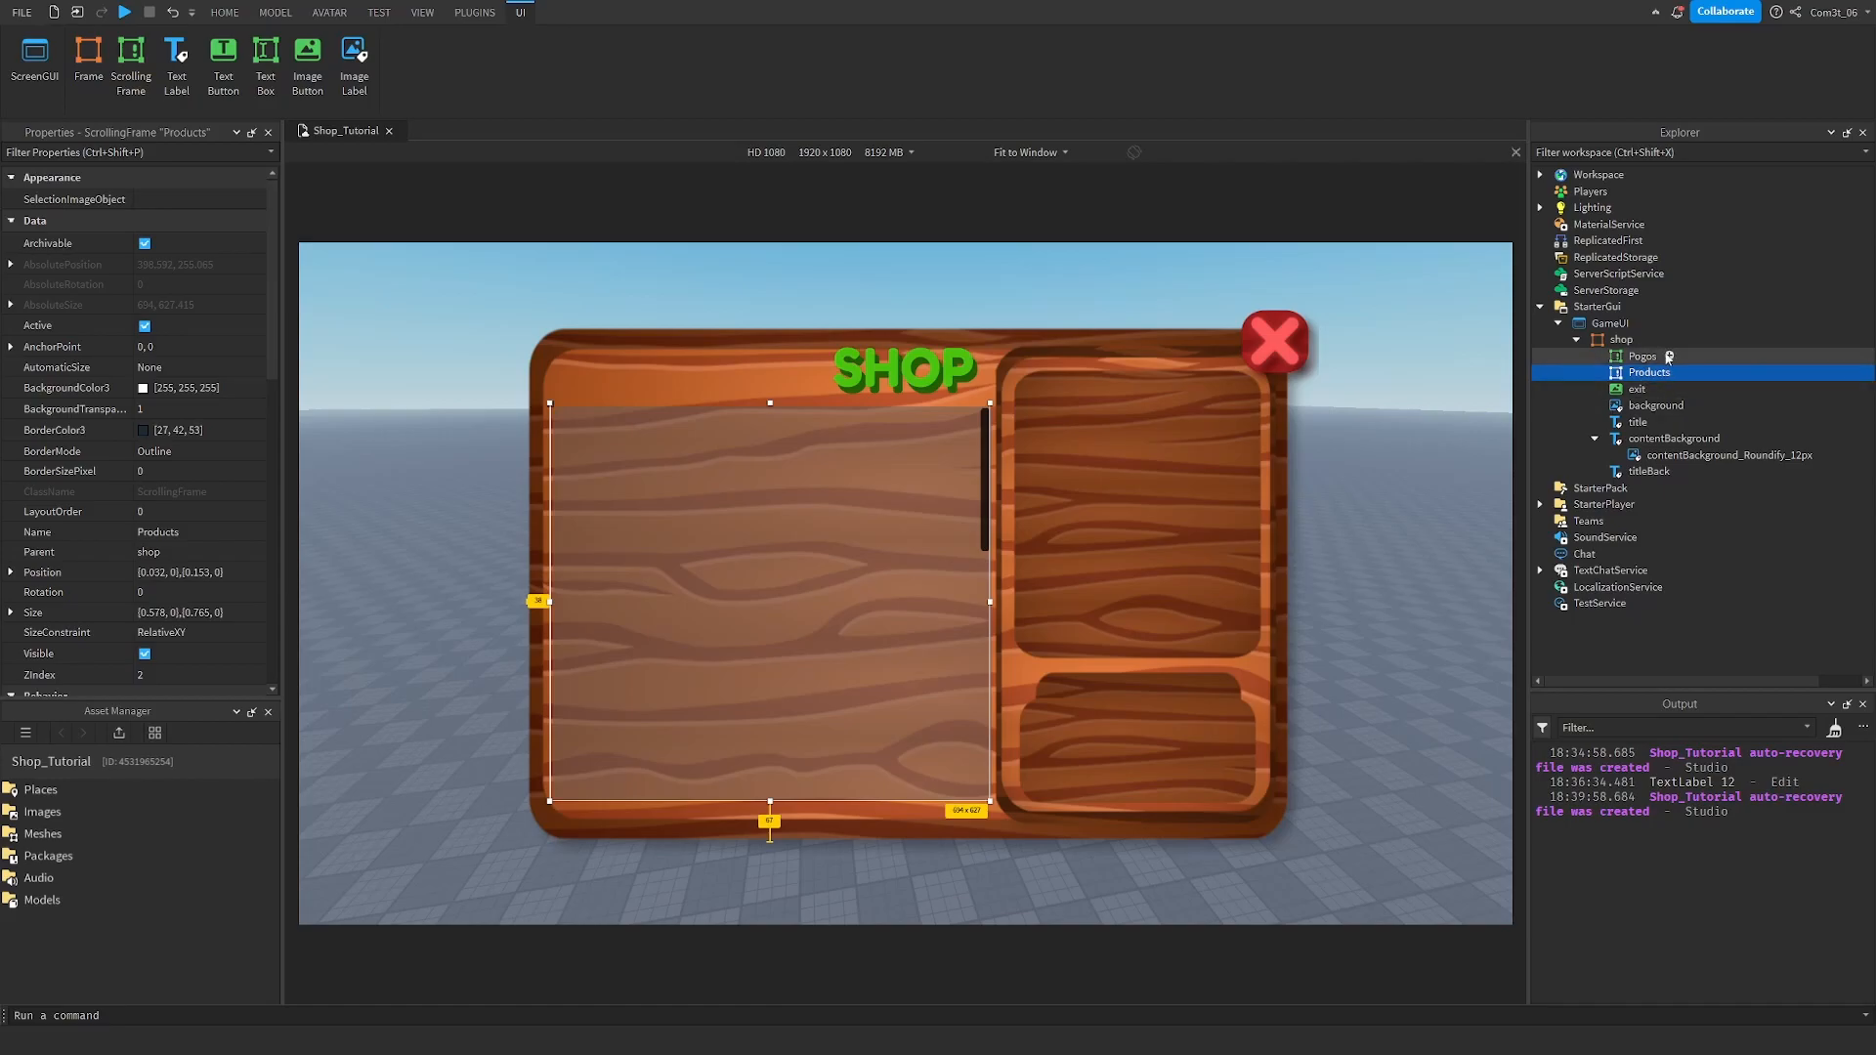
# Hide the Products scrolling frame by turning off its Visible property.
pyautogui.scroll(-3, 174, 548)
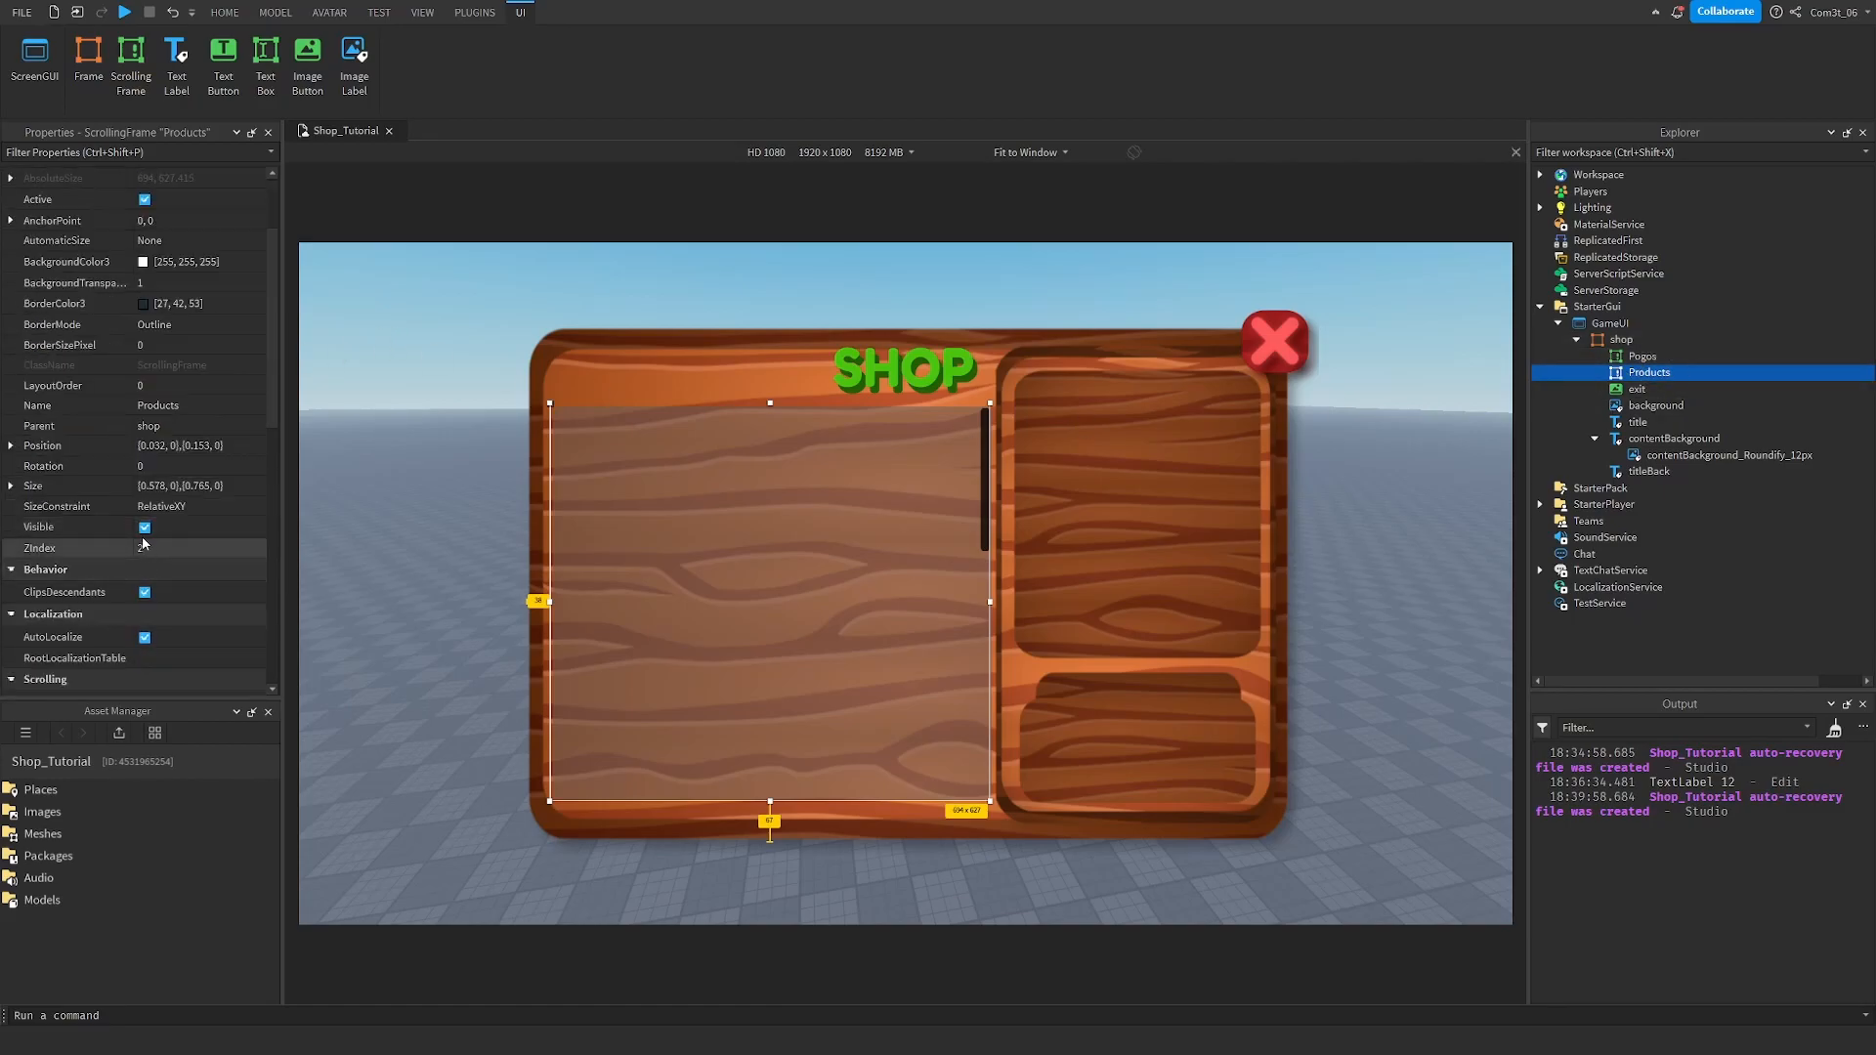
pyautogui.click(145, 527)
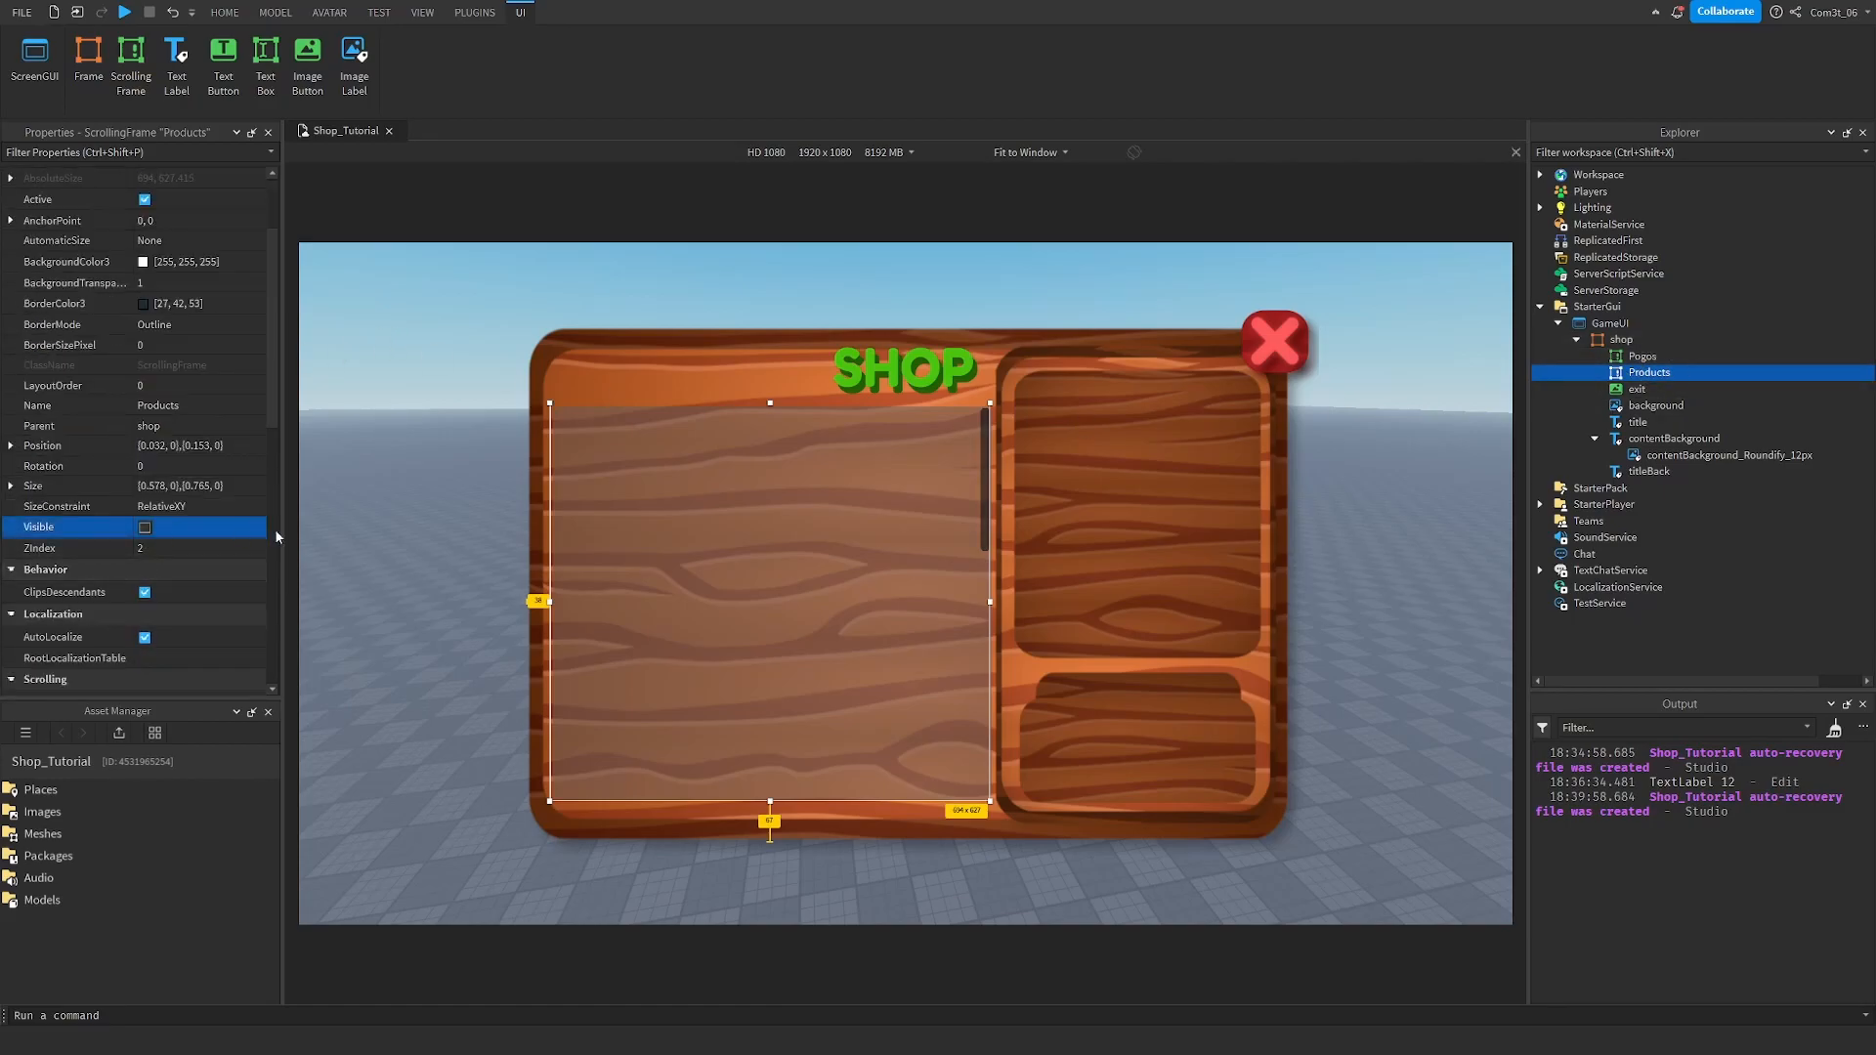
pyautogui.click(1391, 320)
pyautogui.scroll(-4, 911, 523)
pyautogui.scroll(-2, 913, 527)
pyautogui.scroll(5, 917, 575)
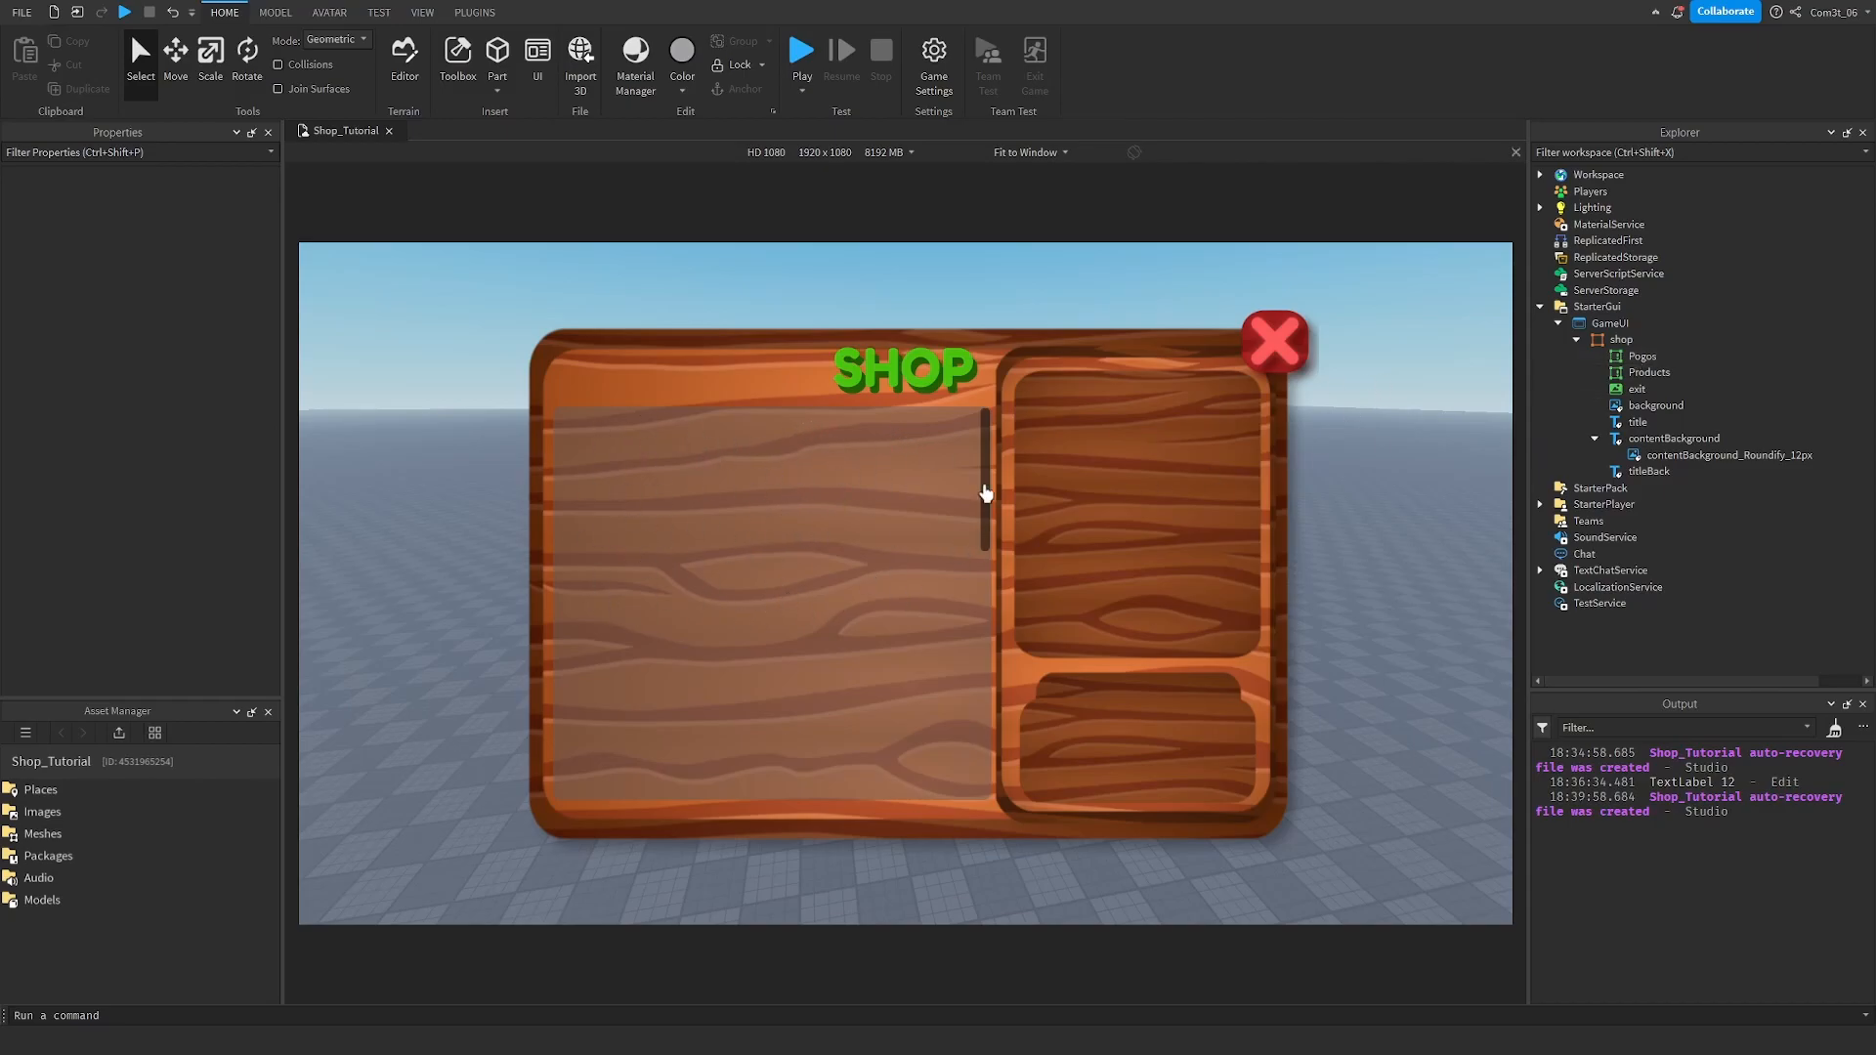
pyautogui.scroll(-5, 731, 606)
pyautogui.scroll(5, 734, 645)
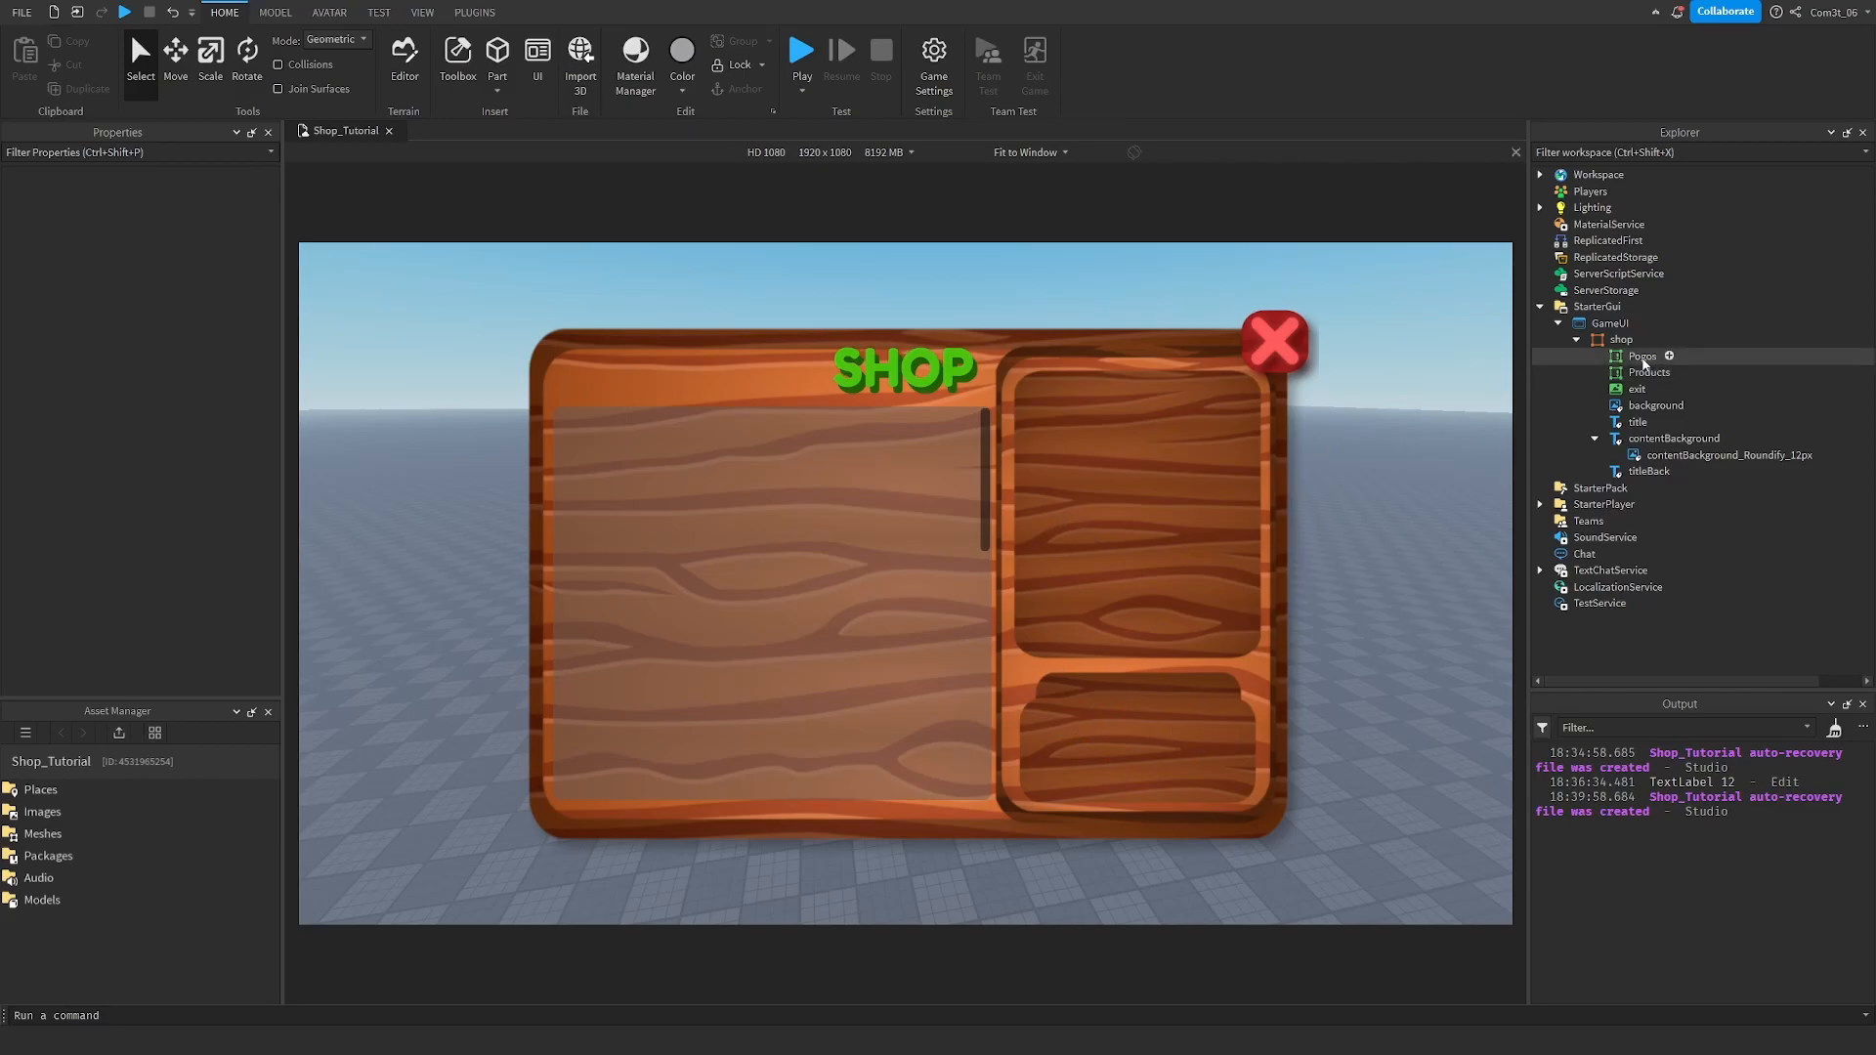
pyautogui.click(1643, 357)
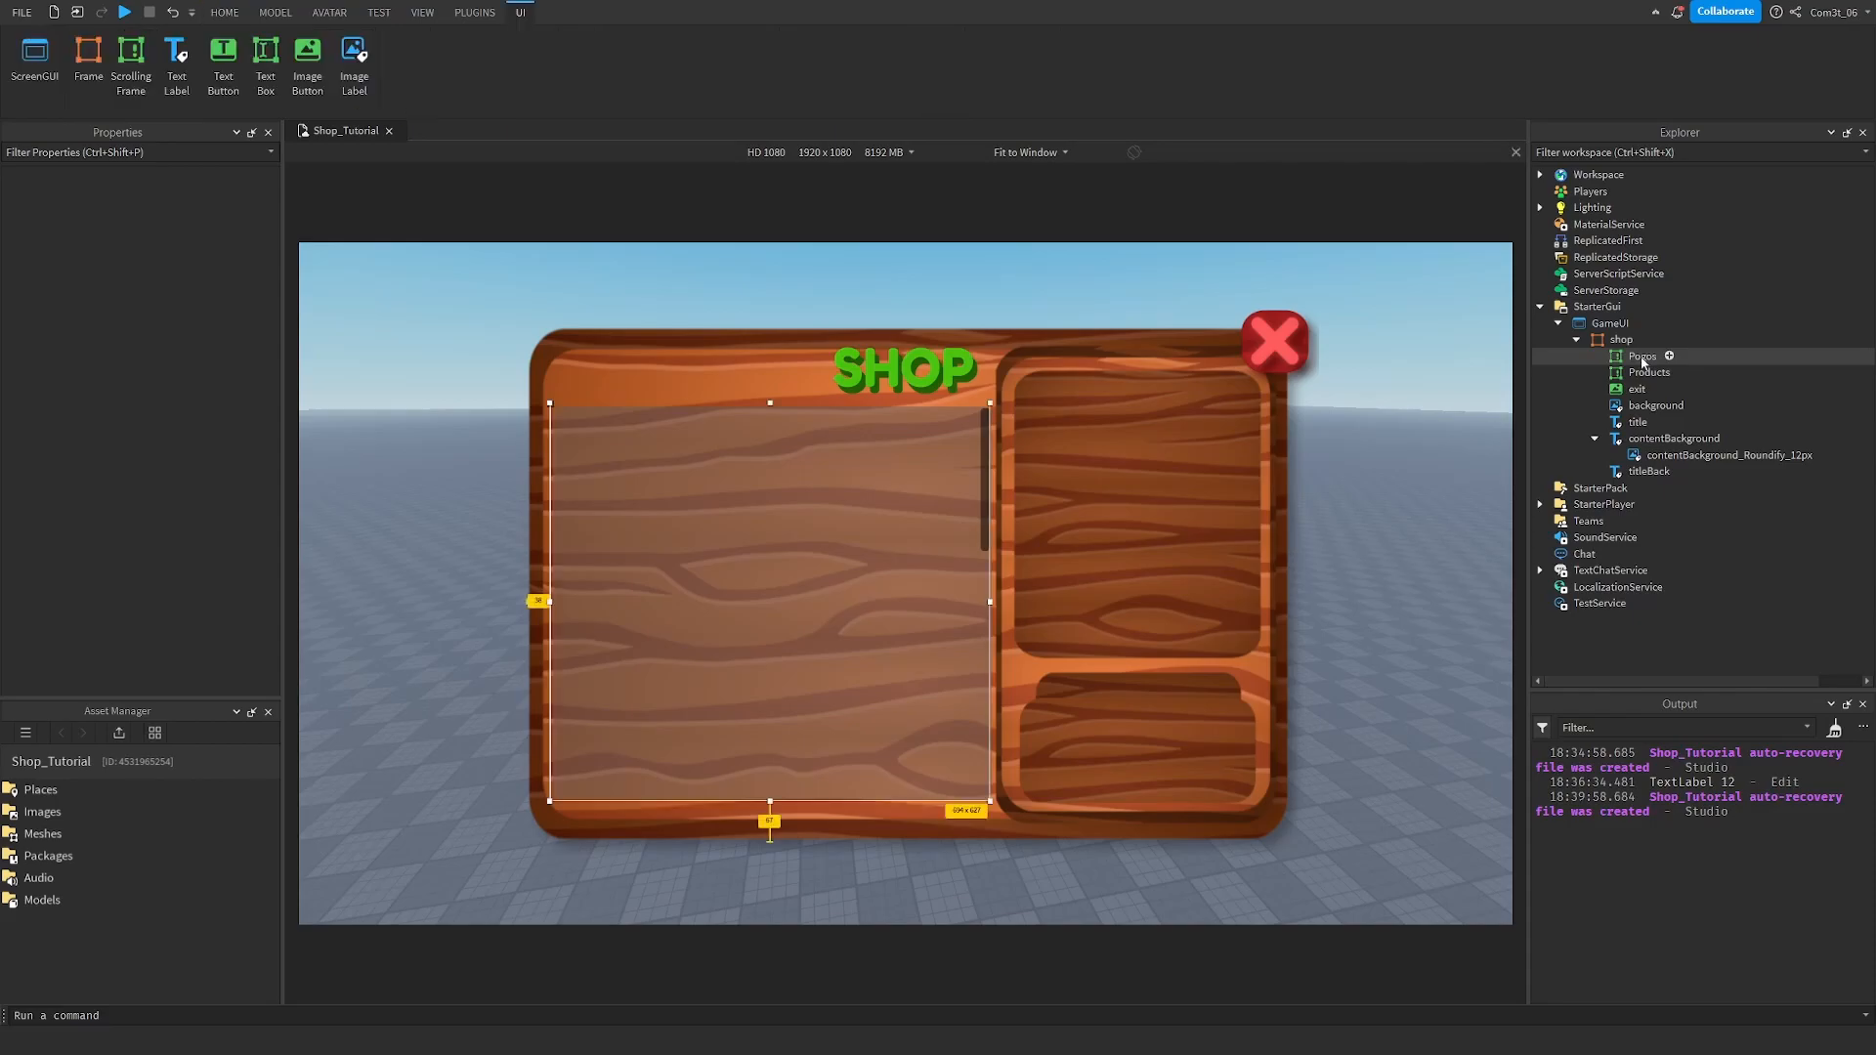
pyautogui.scroll(-5, 846, 532)
pyautogui.scroll(5, 836, 554)
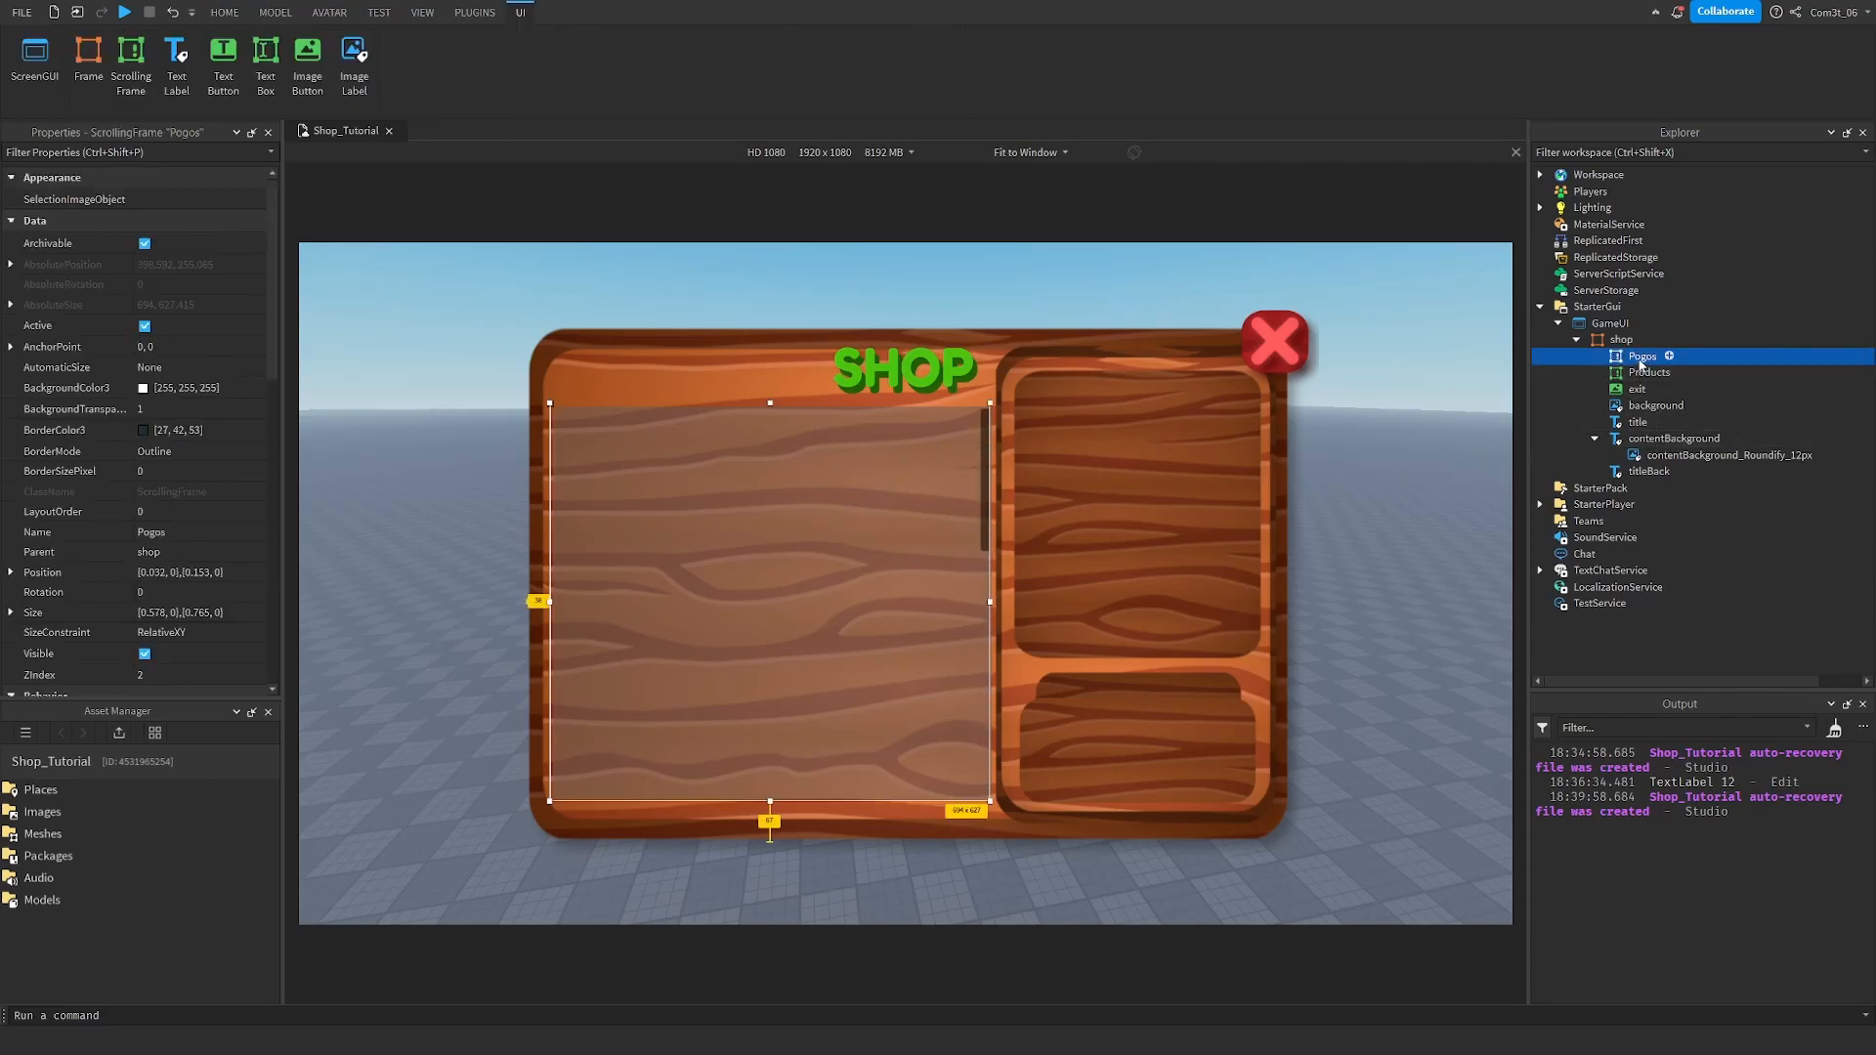
# Insert a Frame object inside the Pogos scrolling frame.
pyautogui.rightClick(1621, 359)
pyautogui.click(1701, 796)
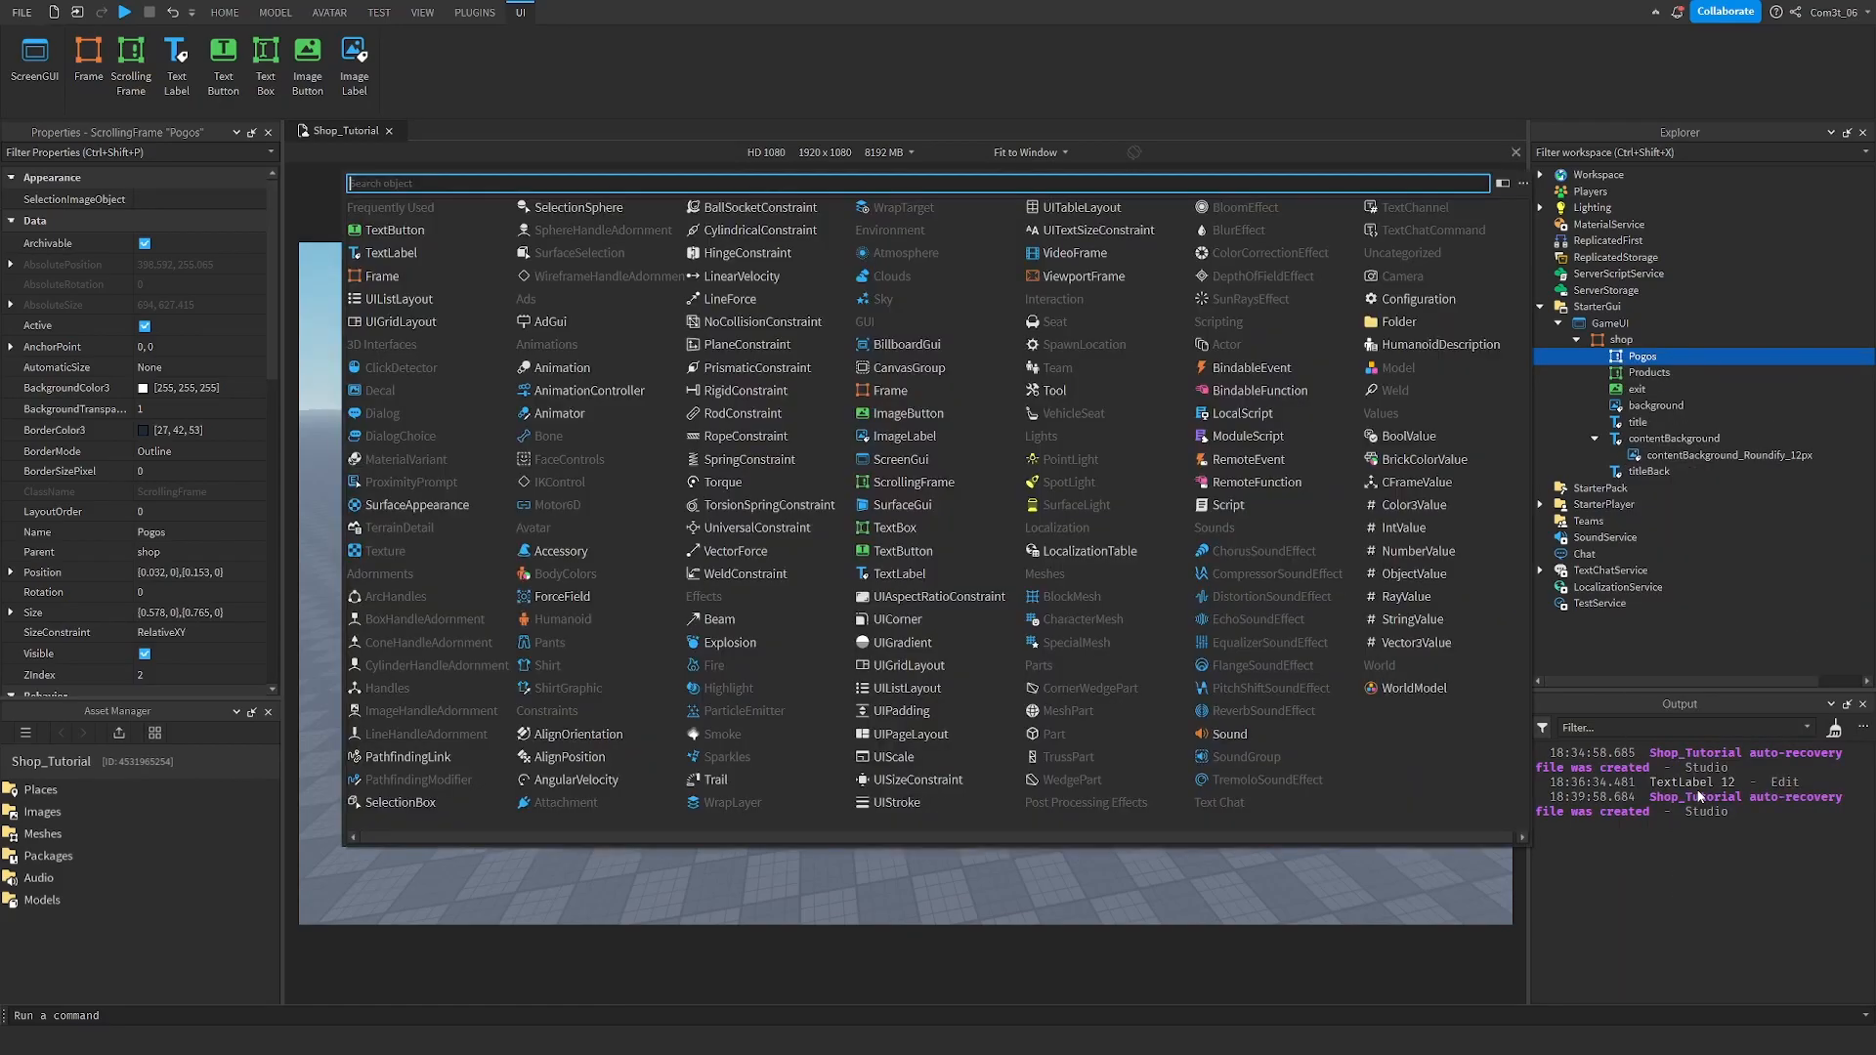
pyautogui.write('from')
pyautogui.press('BackSpace')
pyautogui.press('BackSpace')
pyautogui.write('am')
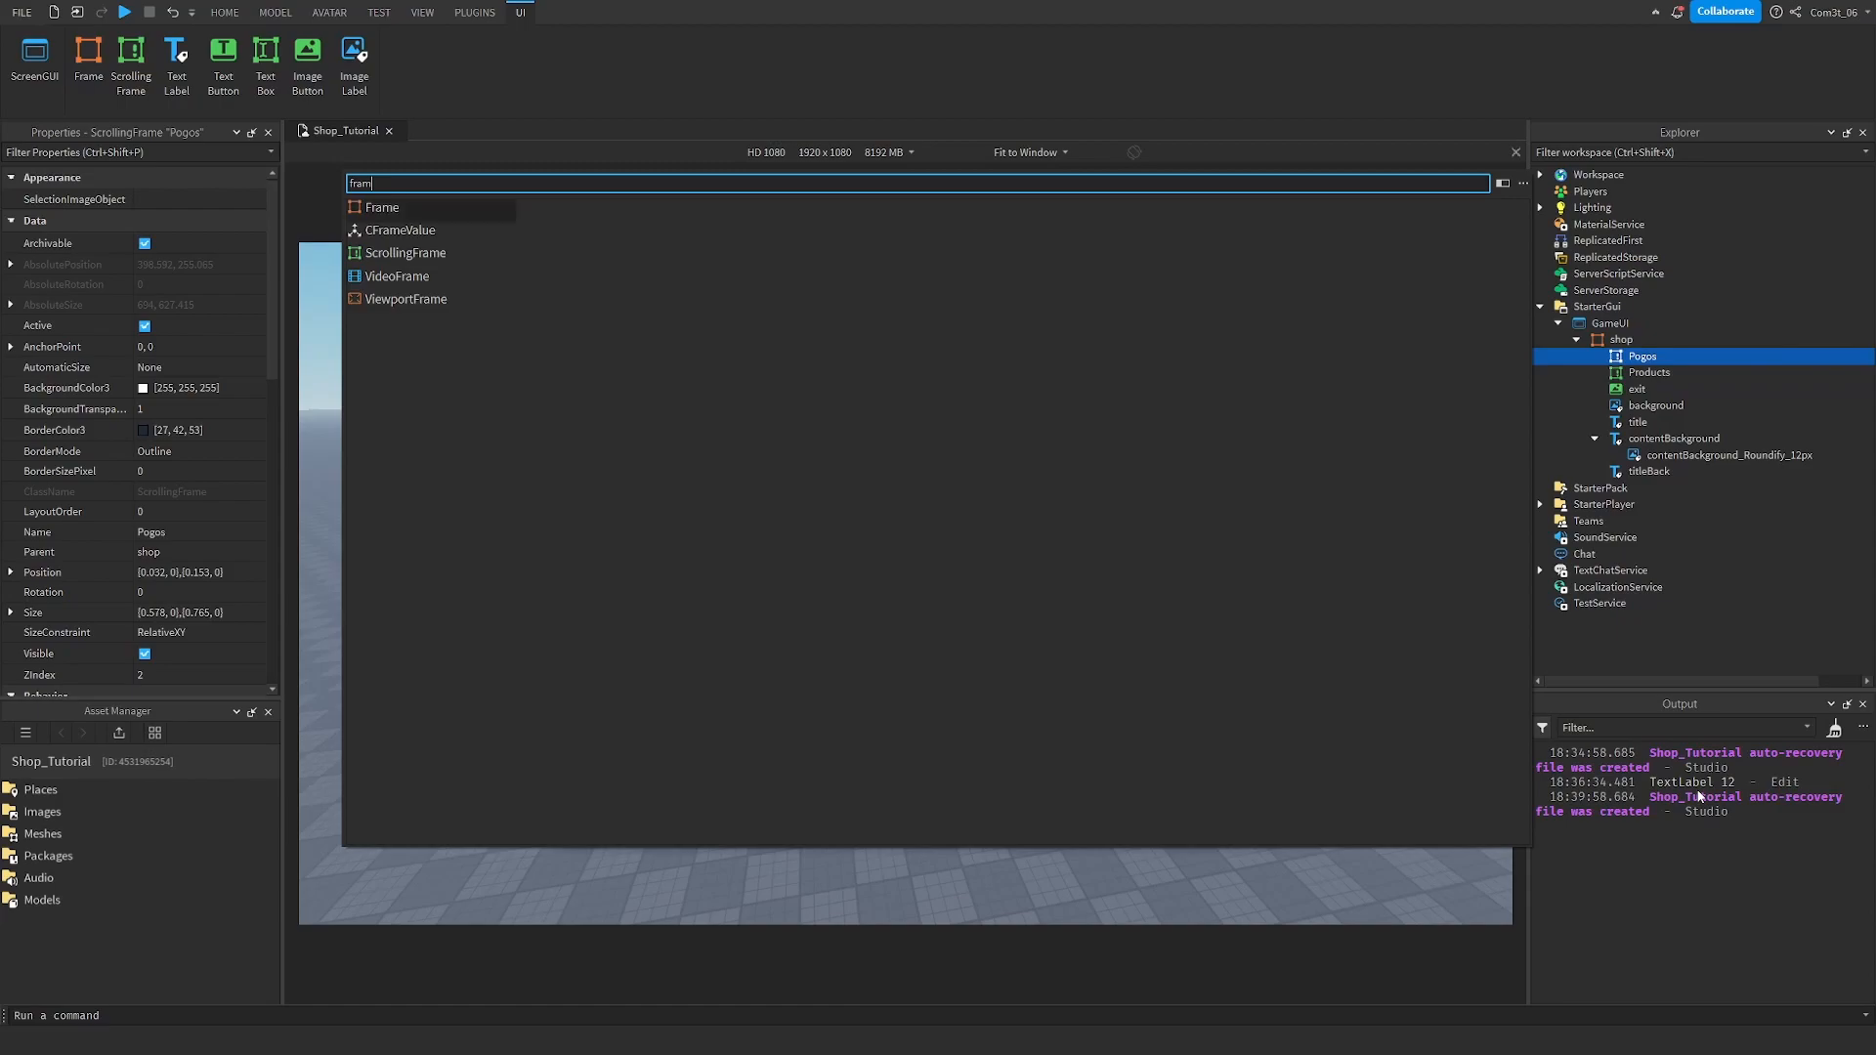
pyautogui.press('Return')
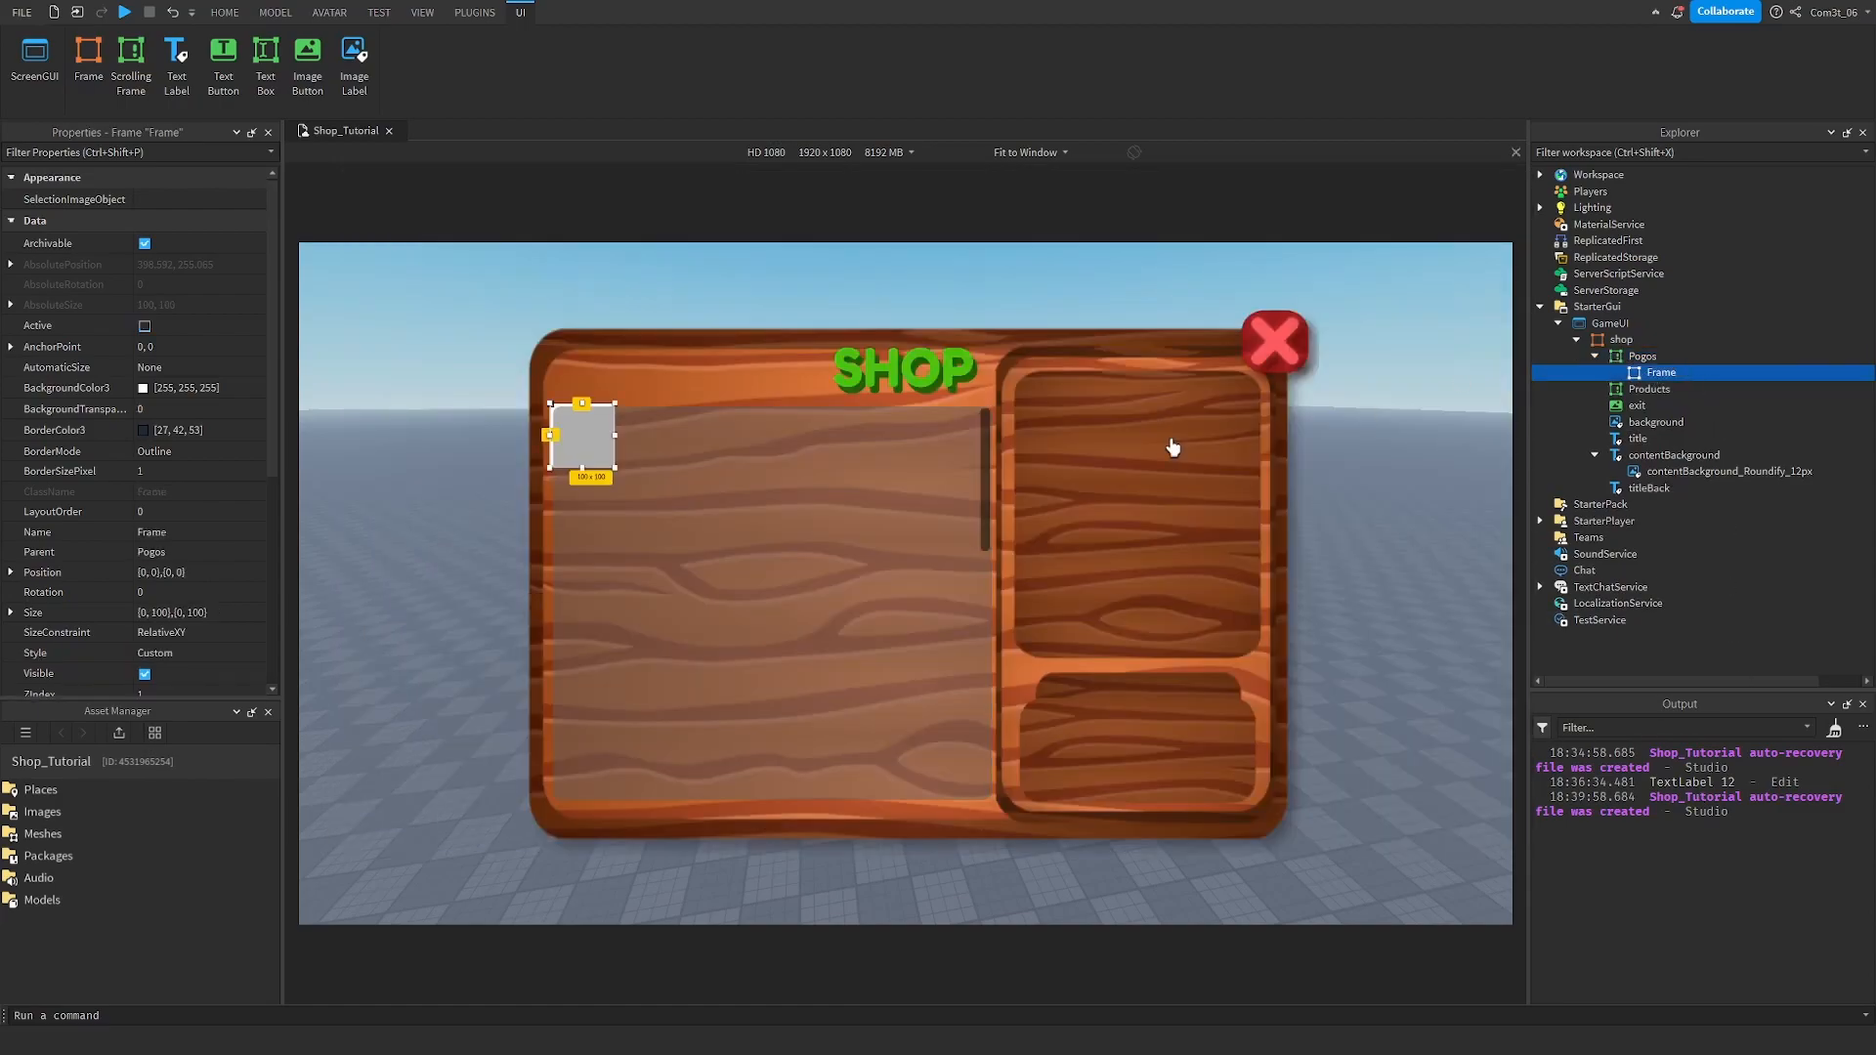
# Set the ZIndex of the new frame inside Pogos to 2.
pyautogui.scroll(-1, 179, 595)
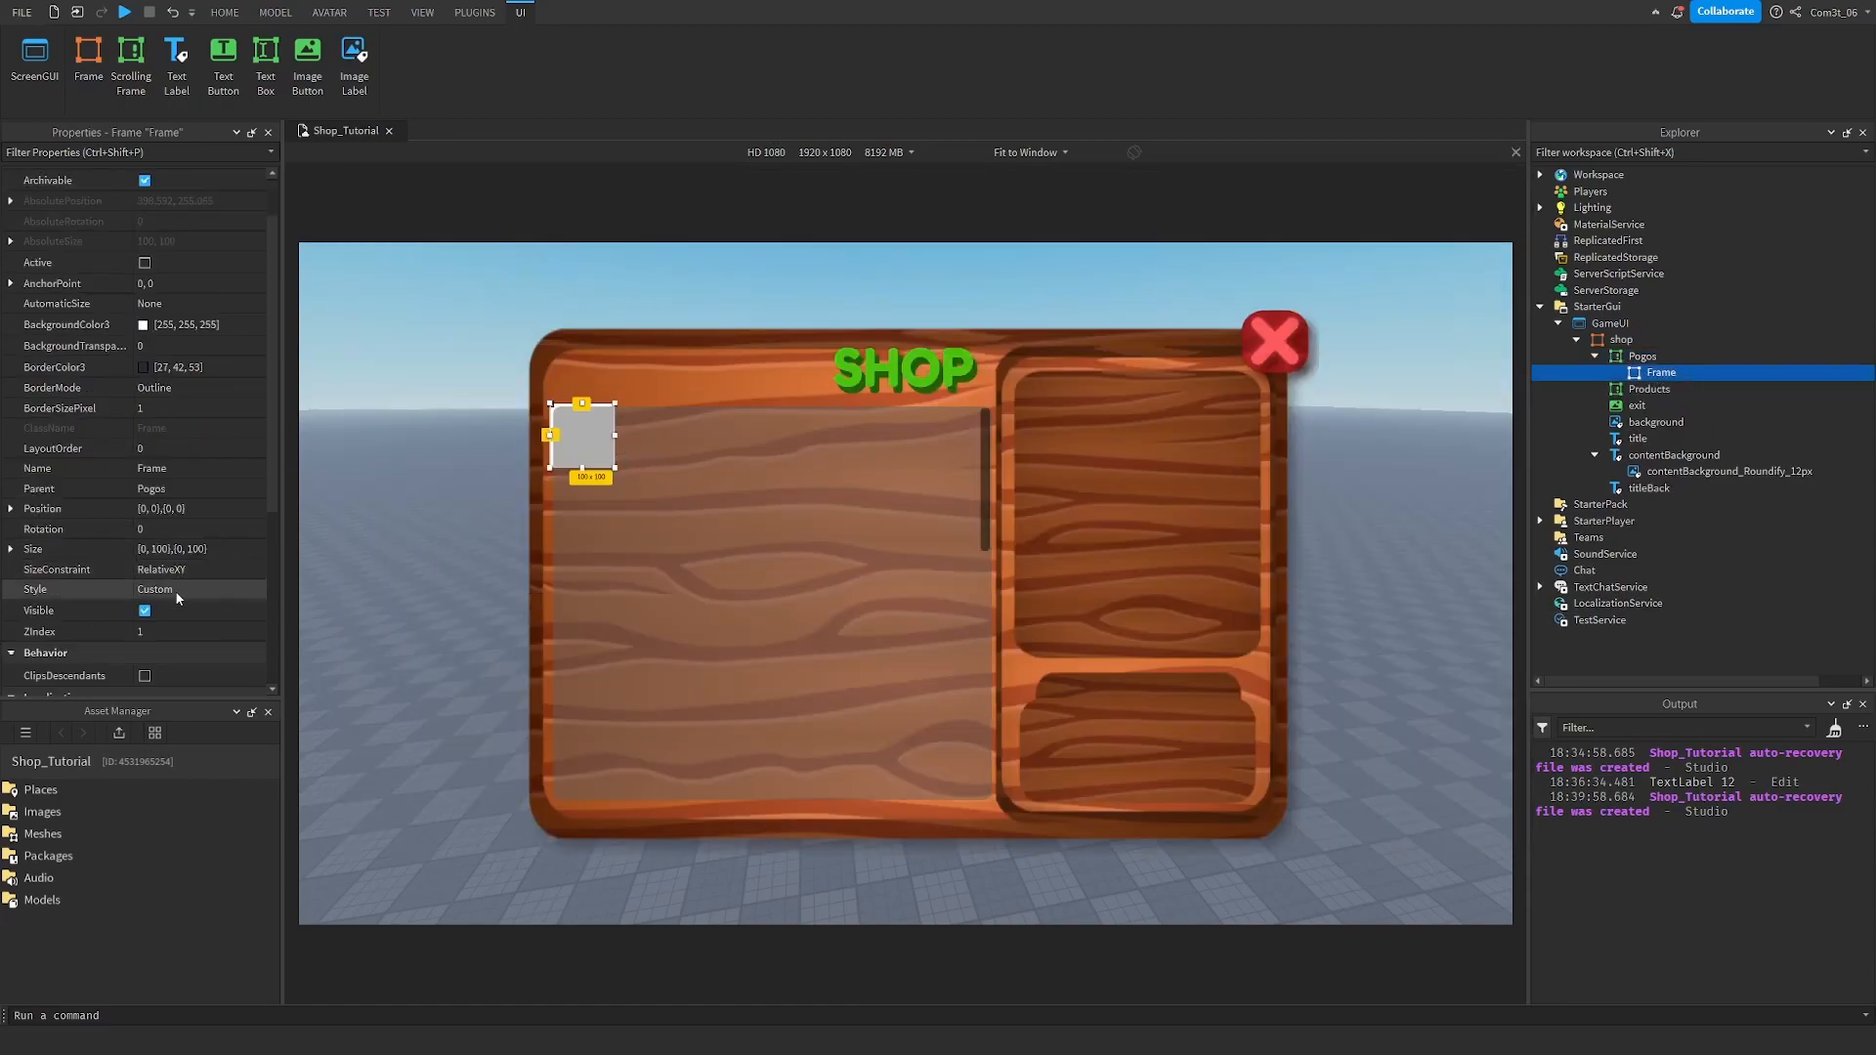
pyautogui.click(175, 630)
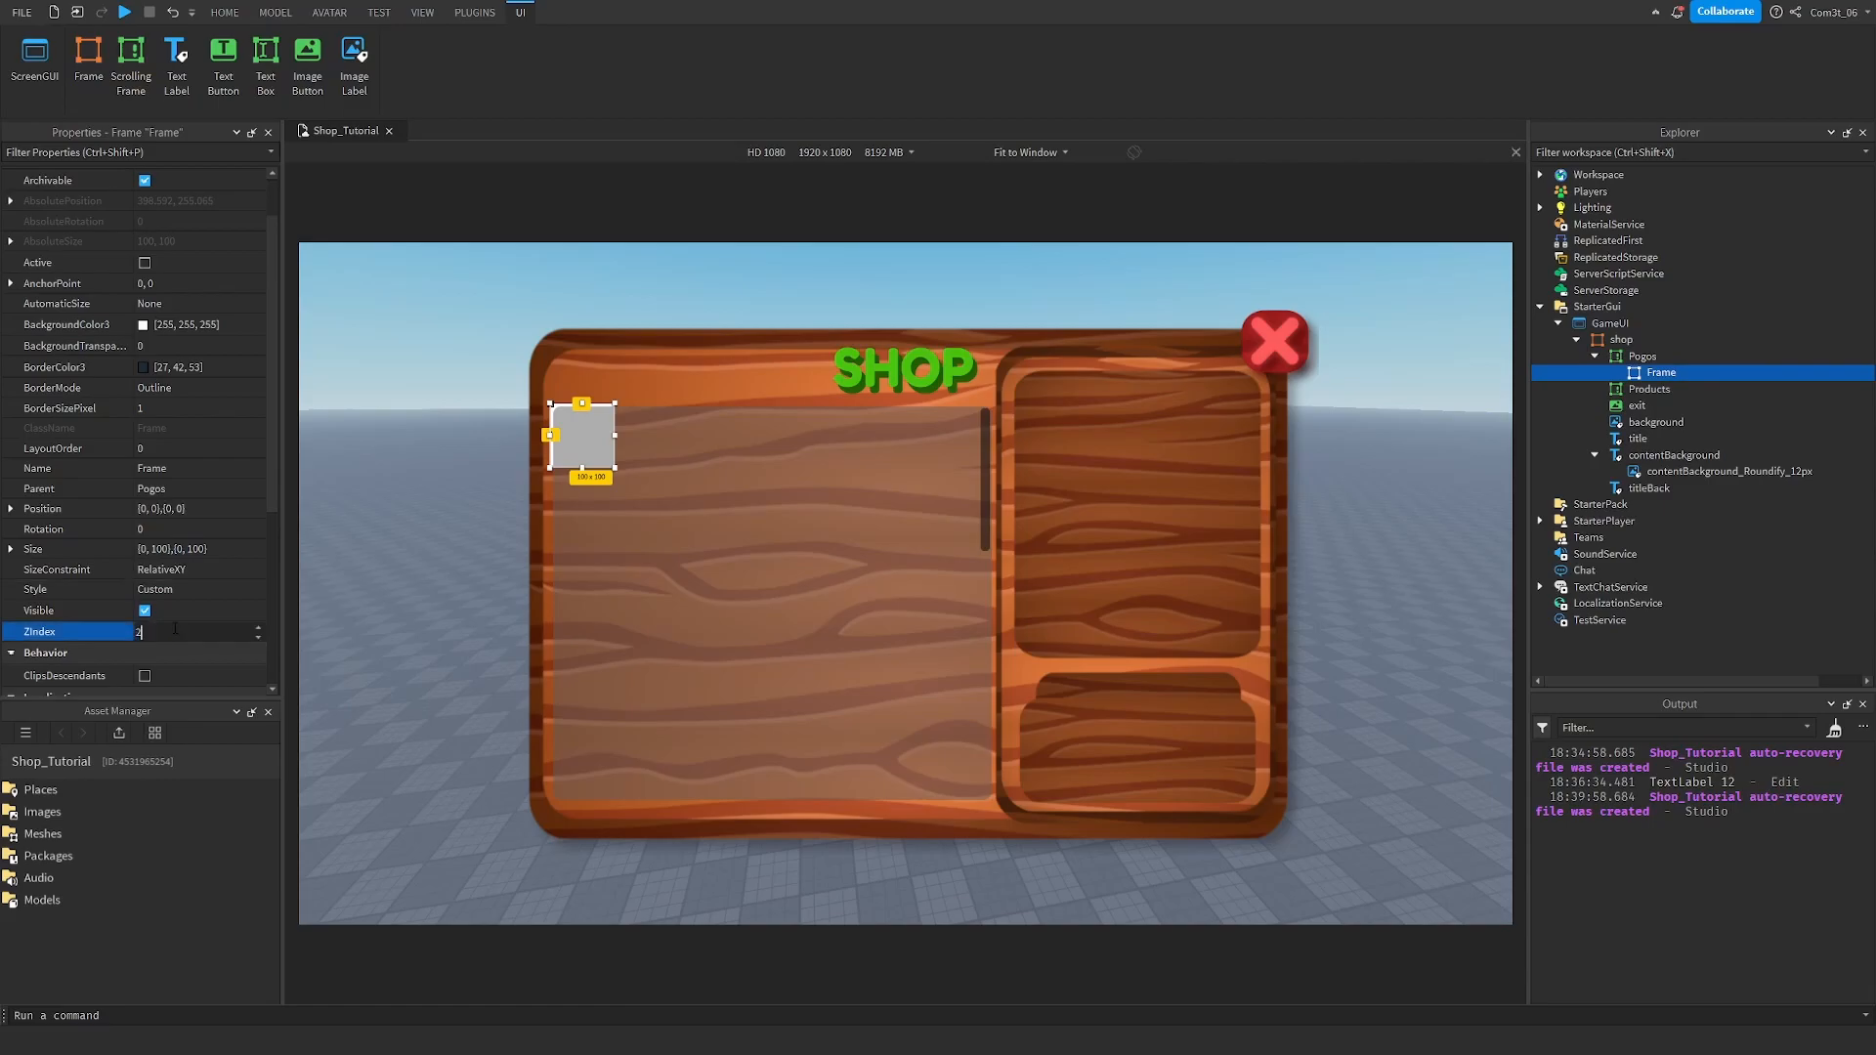
pyautogui.write('2')
pyautogui.press('Return')
# Enlarge the frame inside Pogos and set its Size to 1,0,1,0 so it scales to the full scrolling canvas.
pyautogui.moveTo(588, 447); pyautogui.dragTo(978, 787)
pyautogui.moveTo(941, 523); pyautogui.dragTo(904, 566)
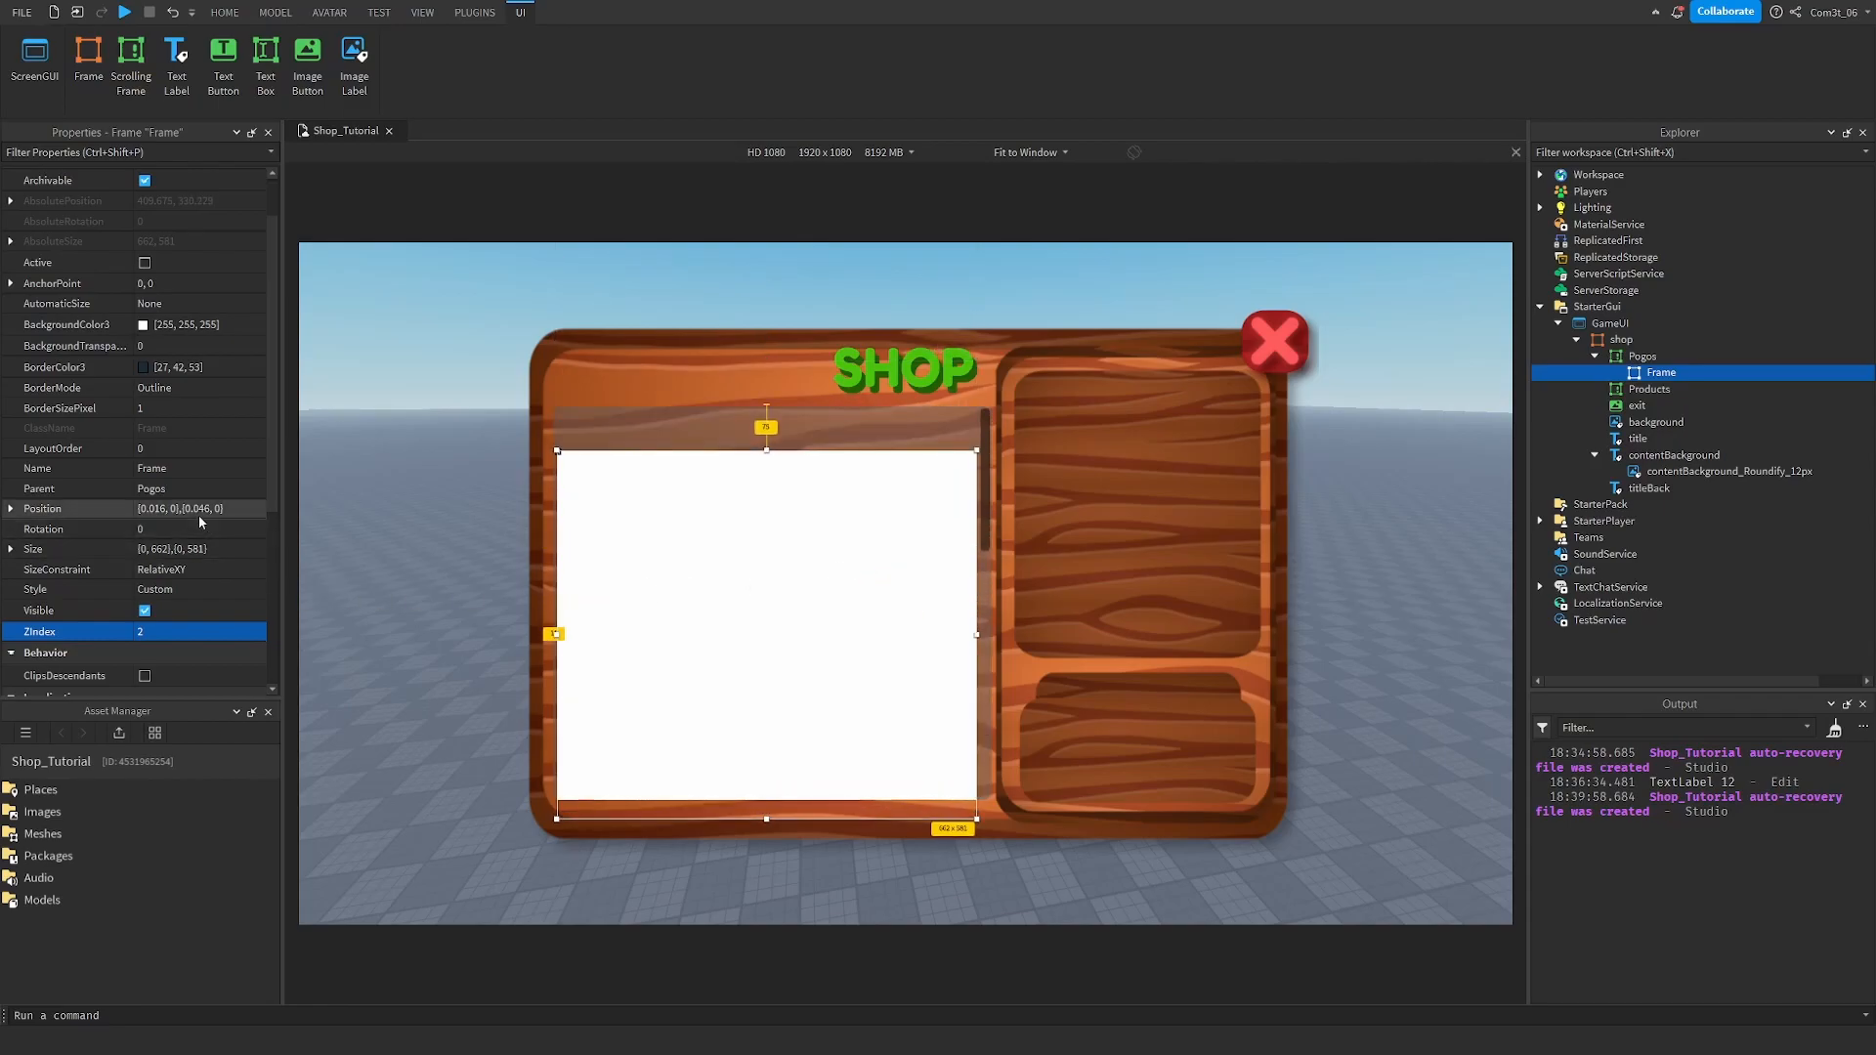
pyautogui.click(193, 549)
pyautogui.write('1,0,1,0')
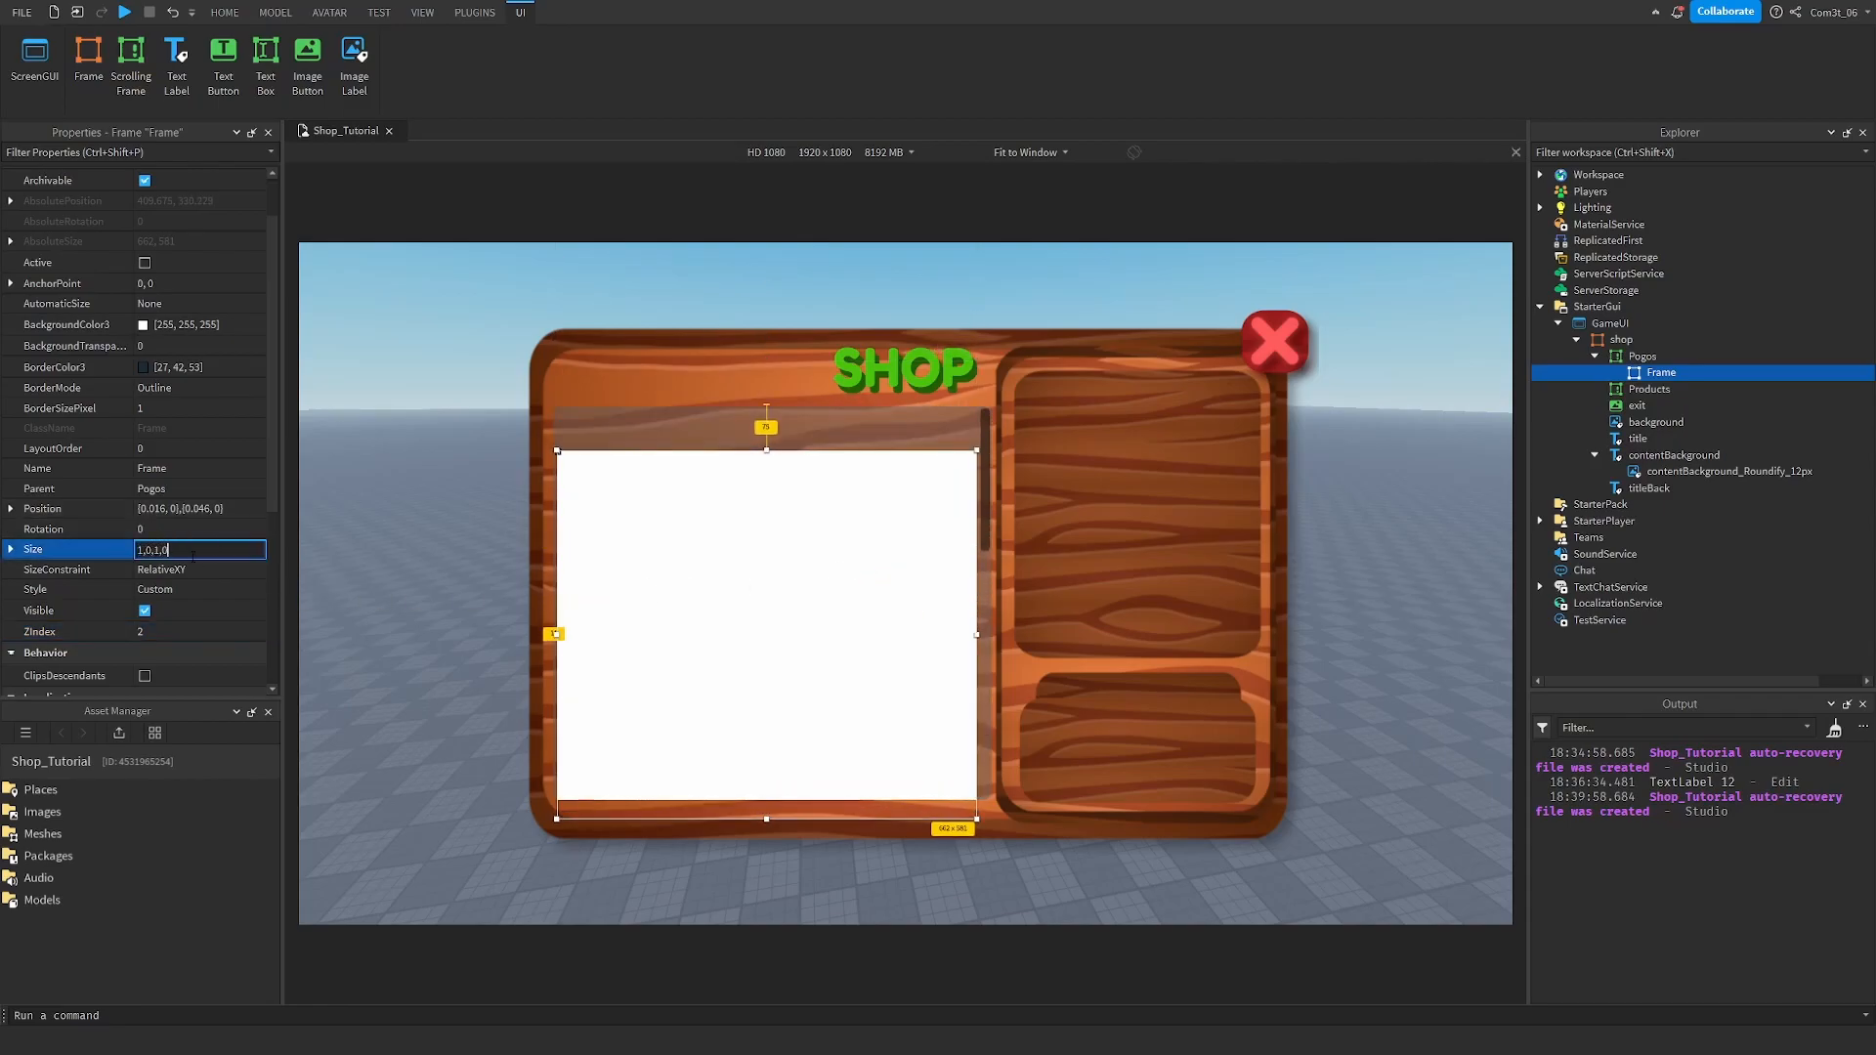
pyautogui.press('Return')
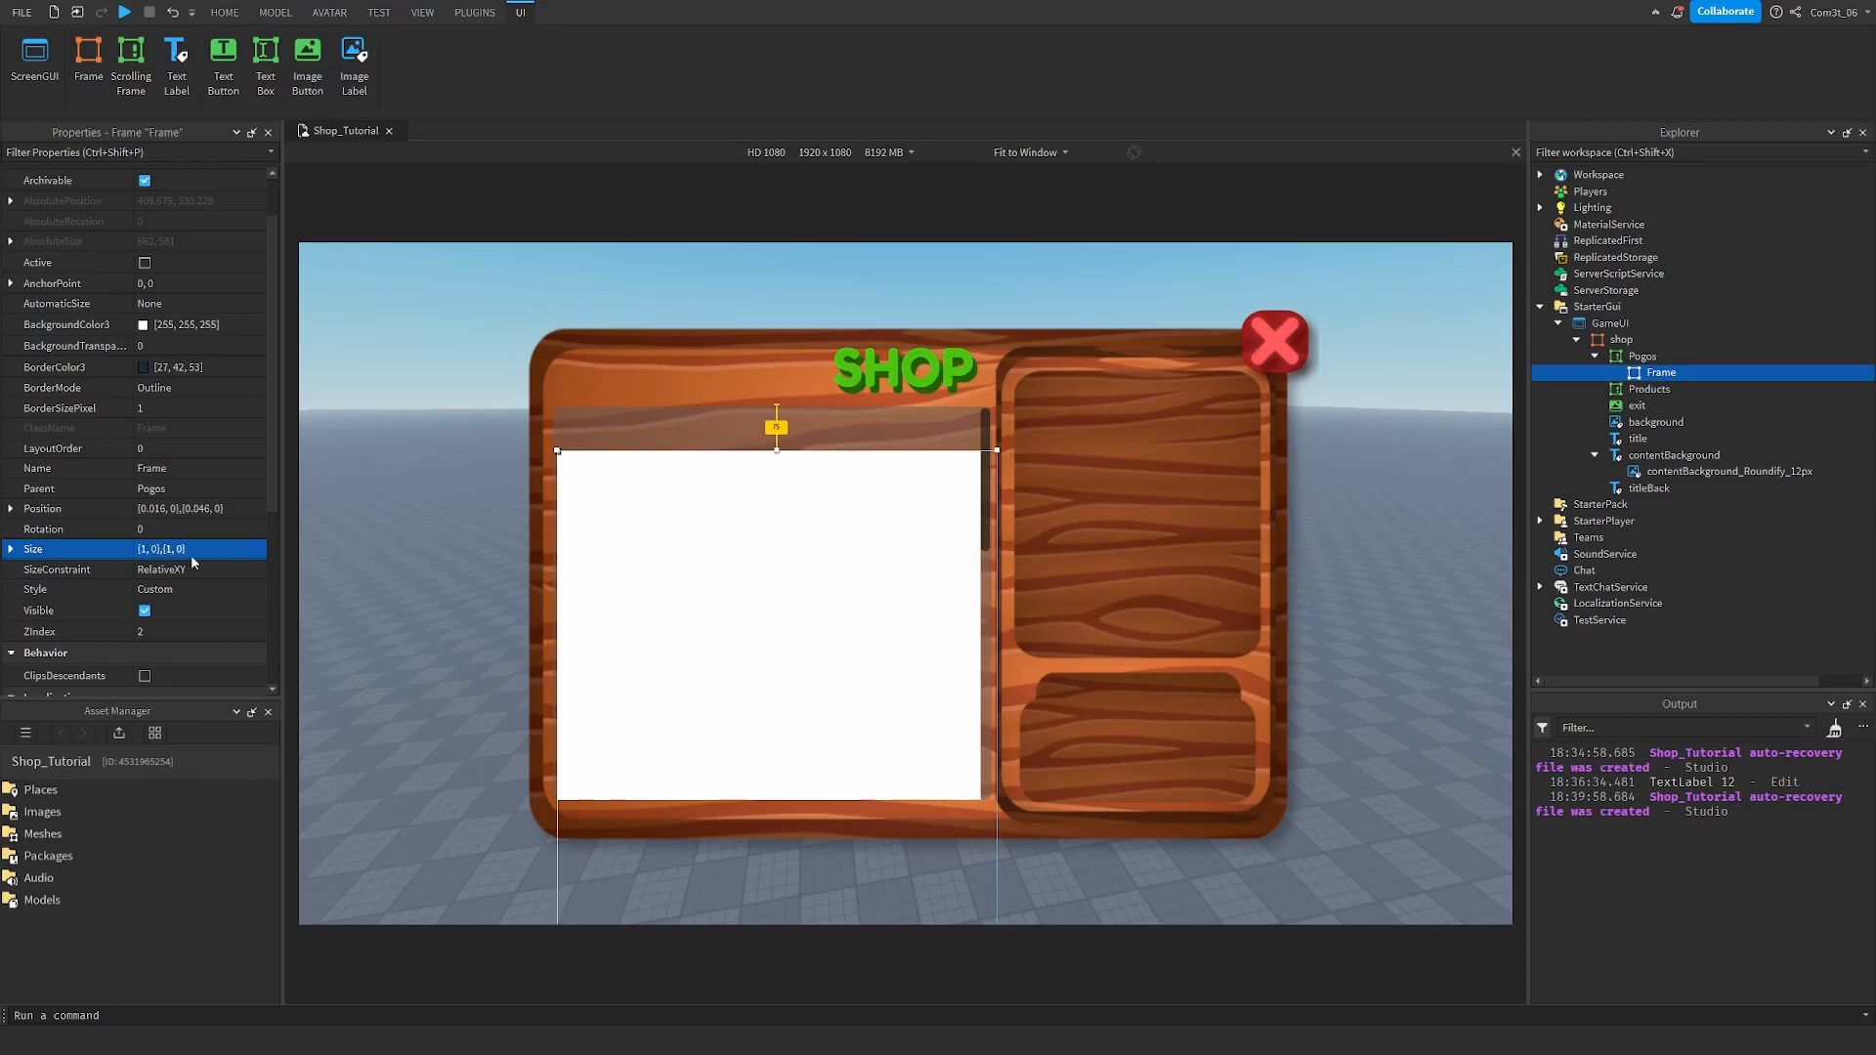
# Set the frame's Position to 0,0,0,0 and check how it scrolls within the Pogos area.
pyautogui.moveTo(775, 515); pyautogui.dragTo(808, 528)
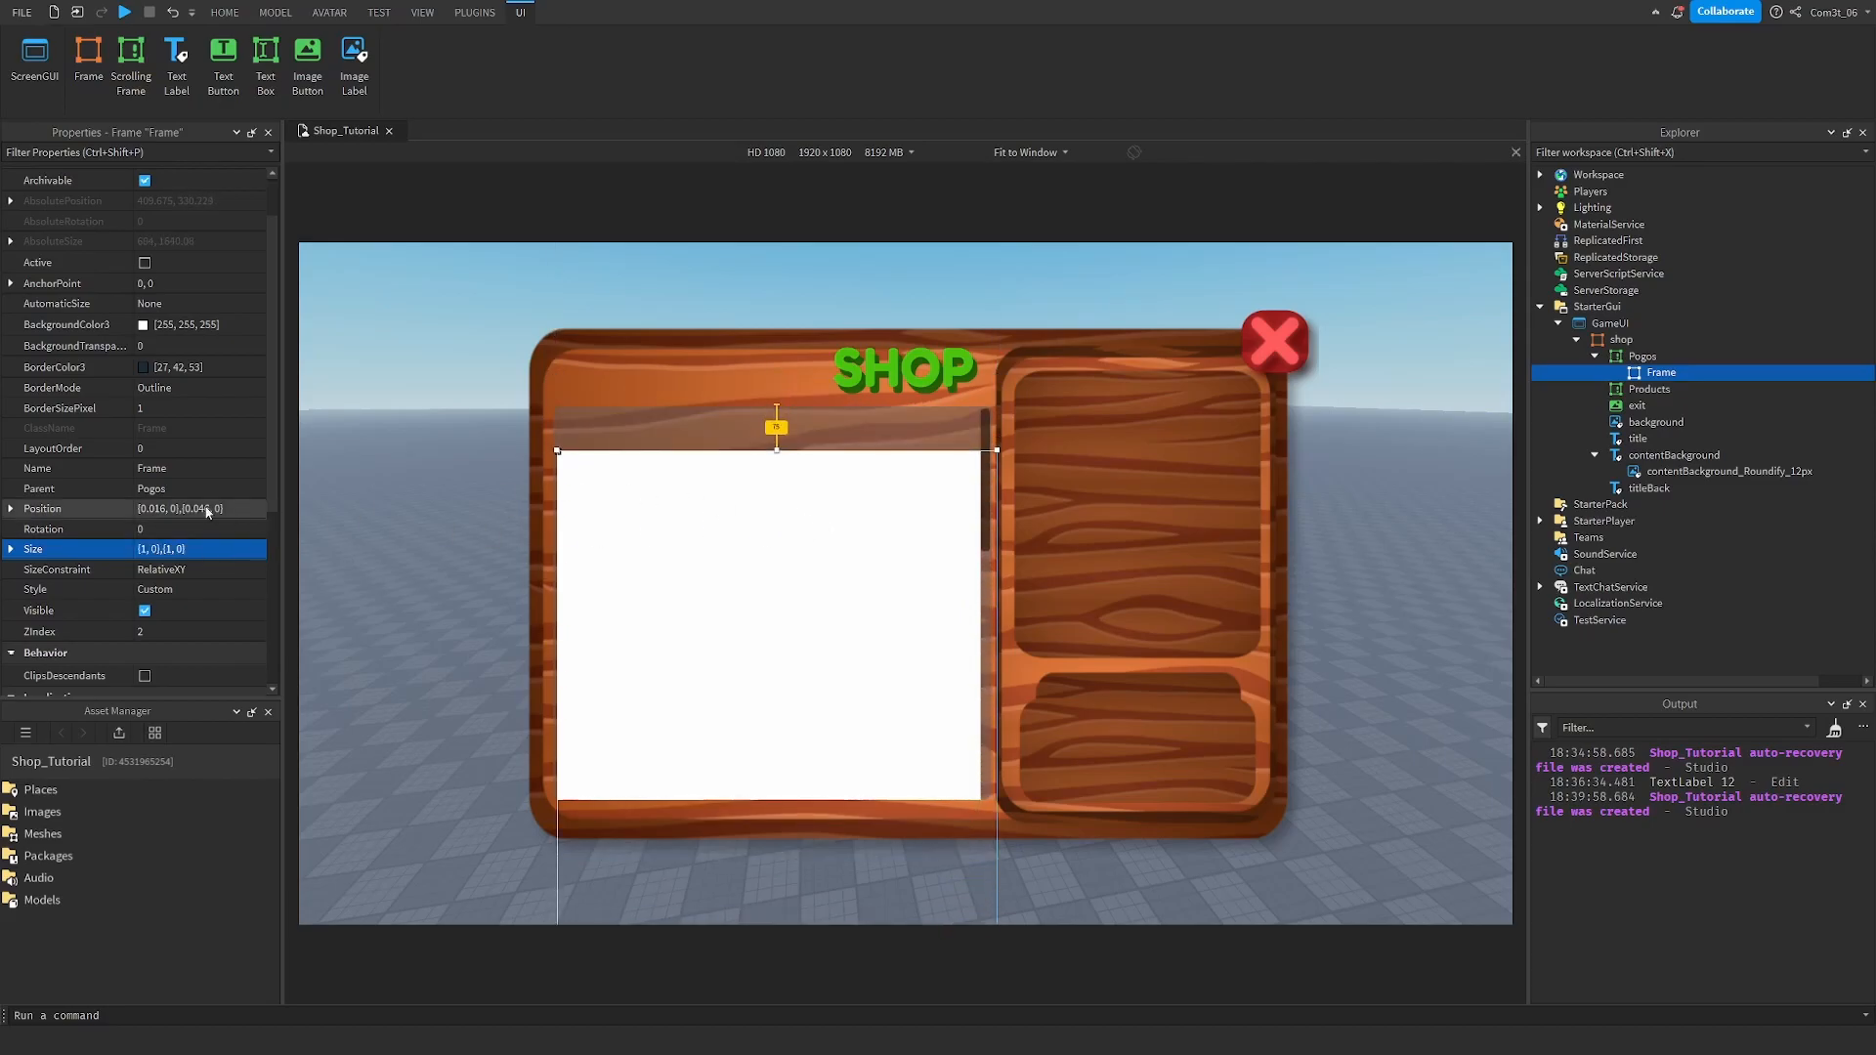
pyautogui.click(177, 509)
pyautogui.write('0,0,0,0')
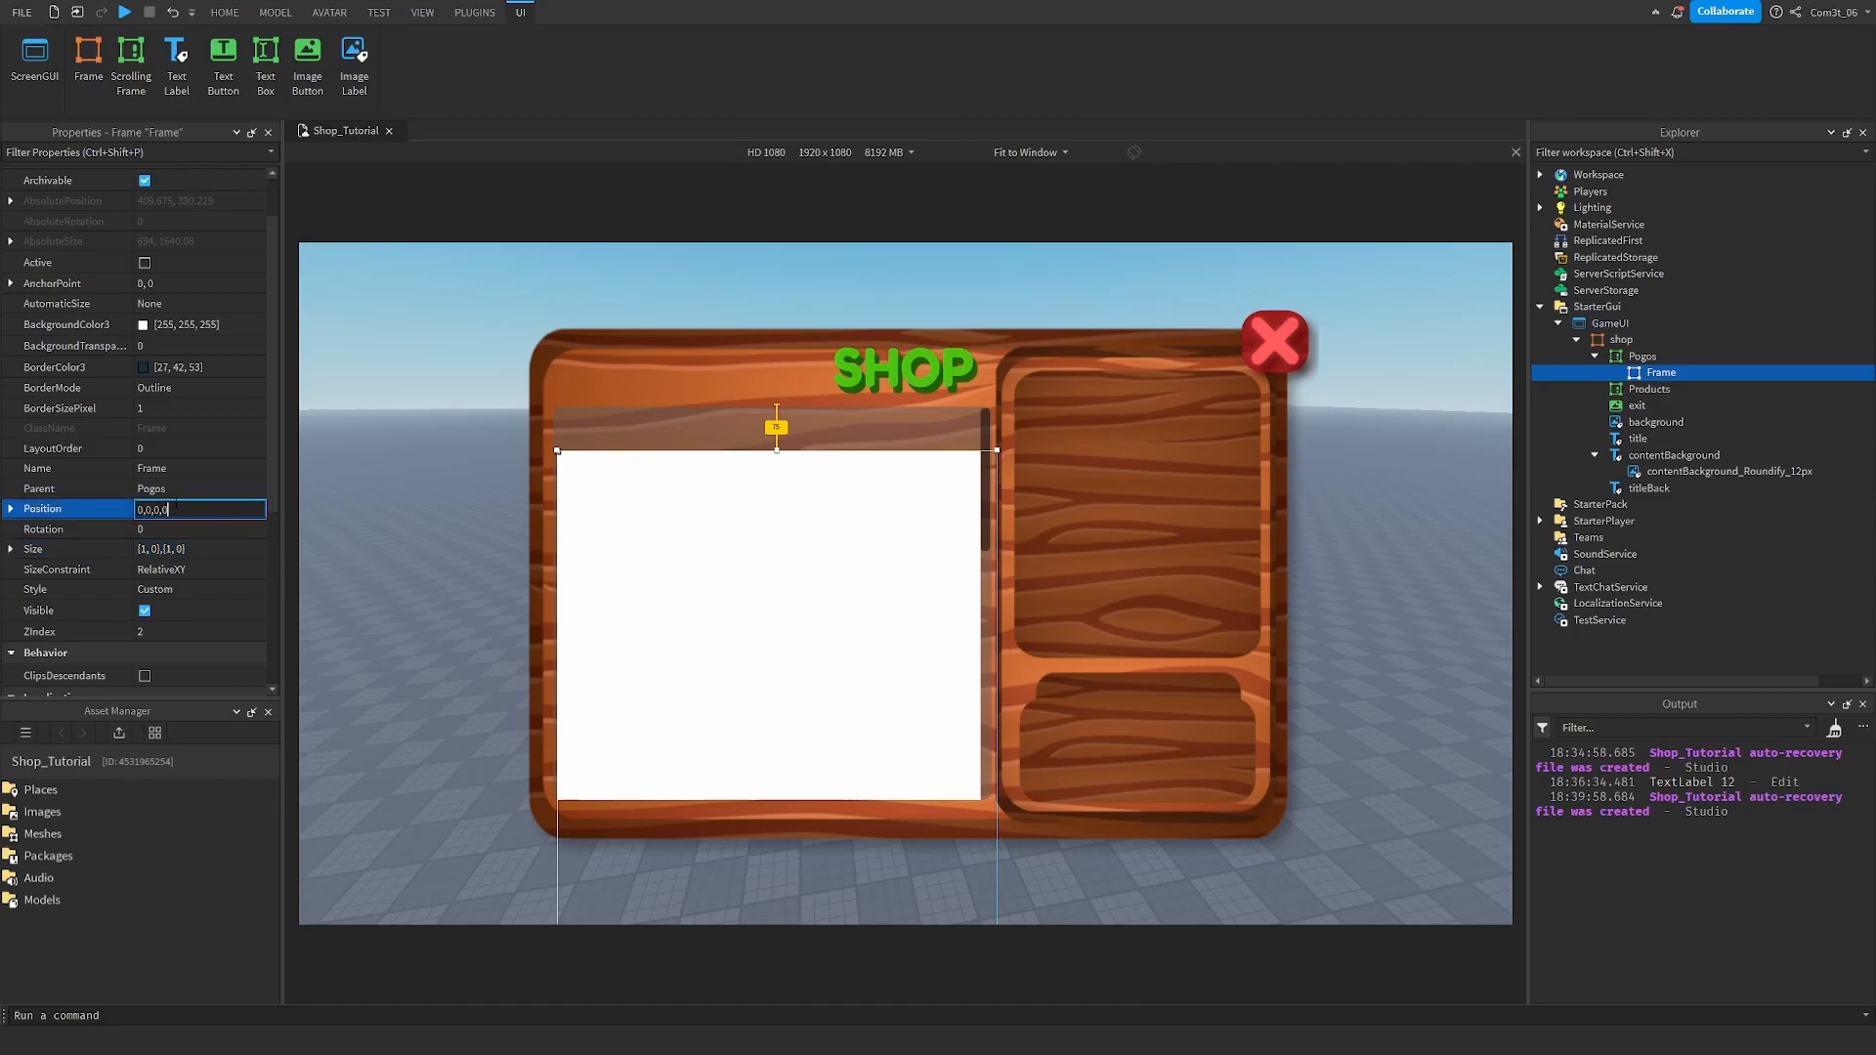
pyautogui.press('Return')
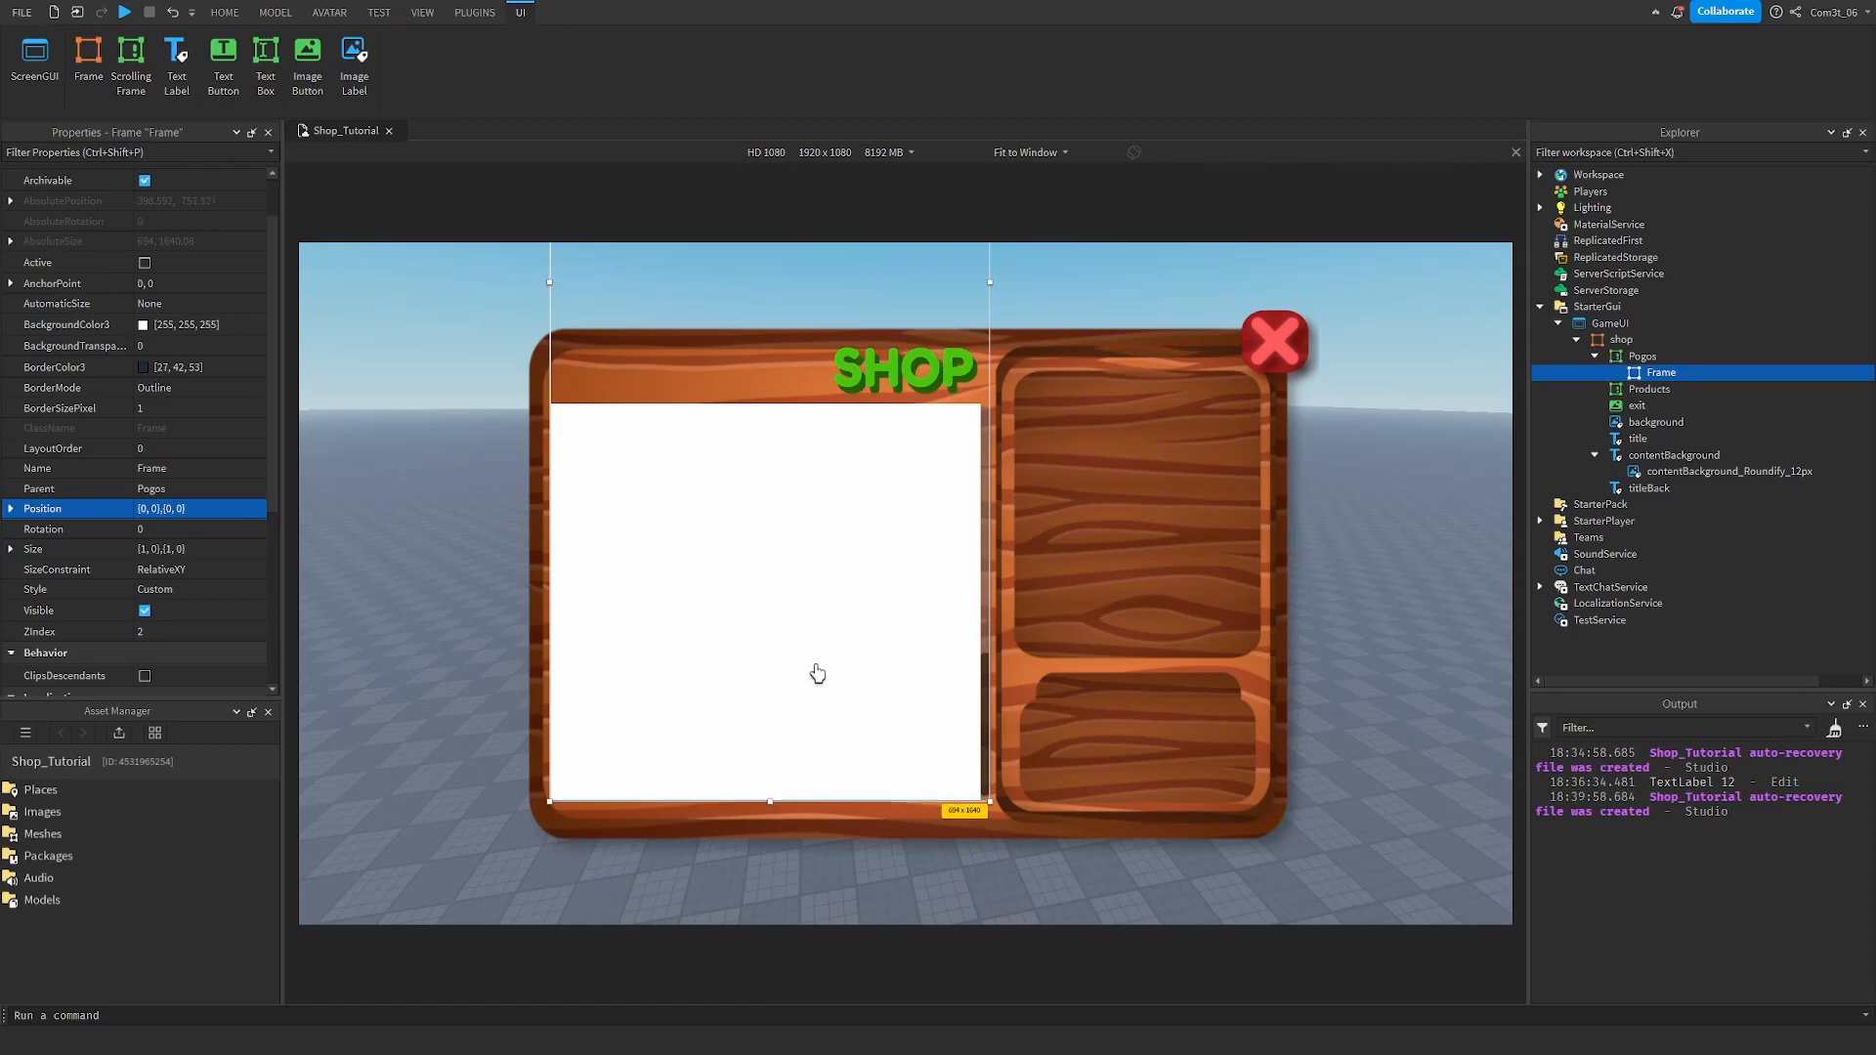
pyautogui.scroll(-5, 812, 573)
pyautogui.scroll(5, 810, 573)
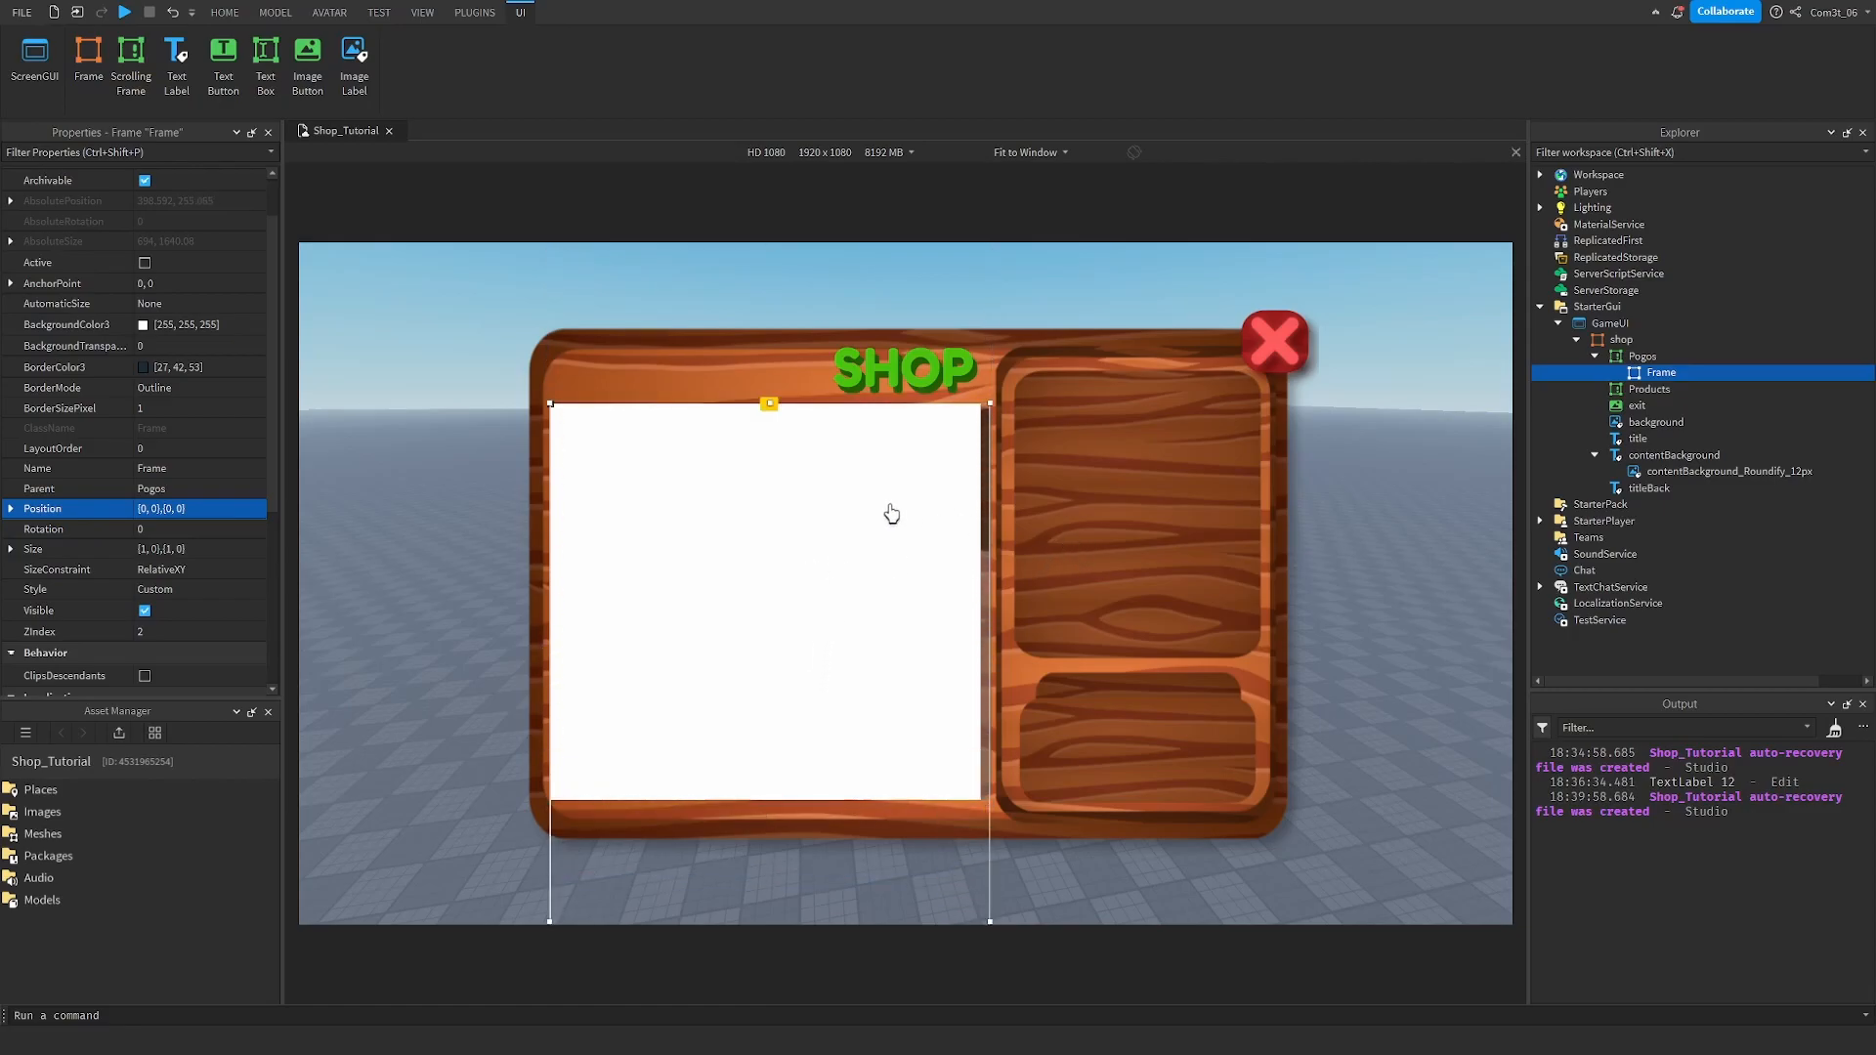
# Make the frame inside Pogos fully transparent with a BackgroundTransparency of 1 and test the scrolling.
pyautogui.click(185, 345)
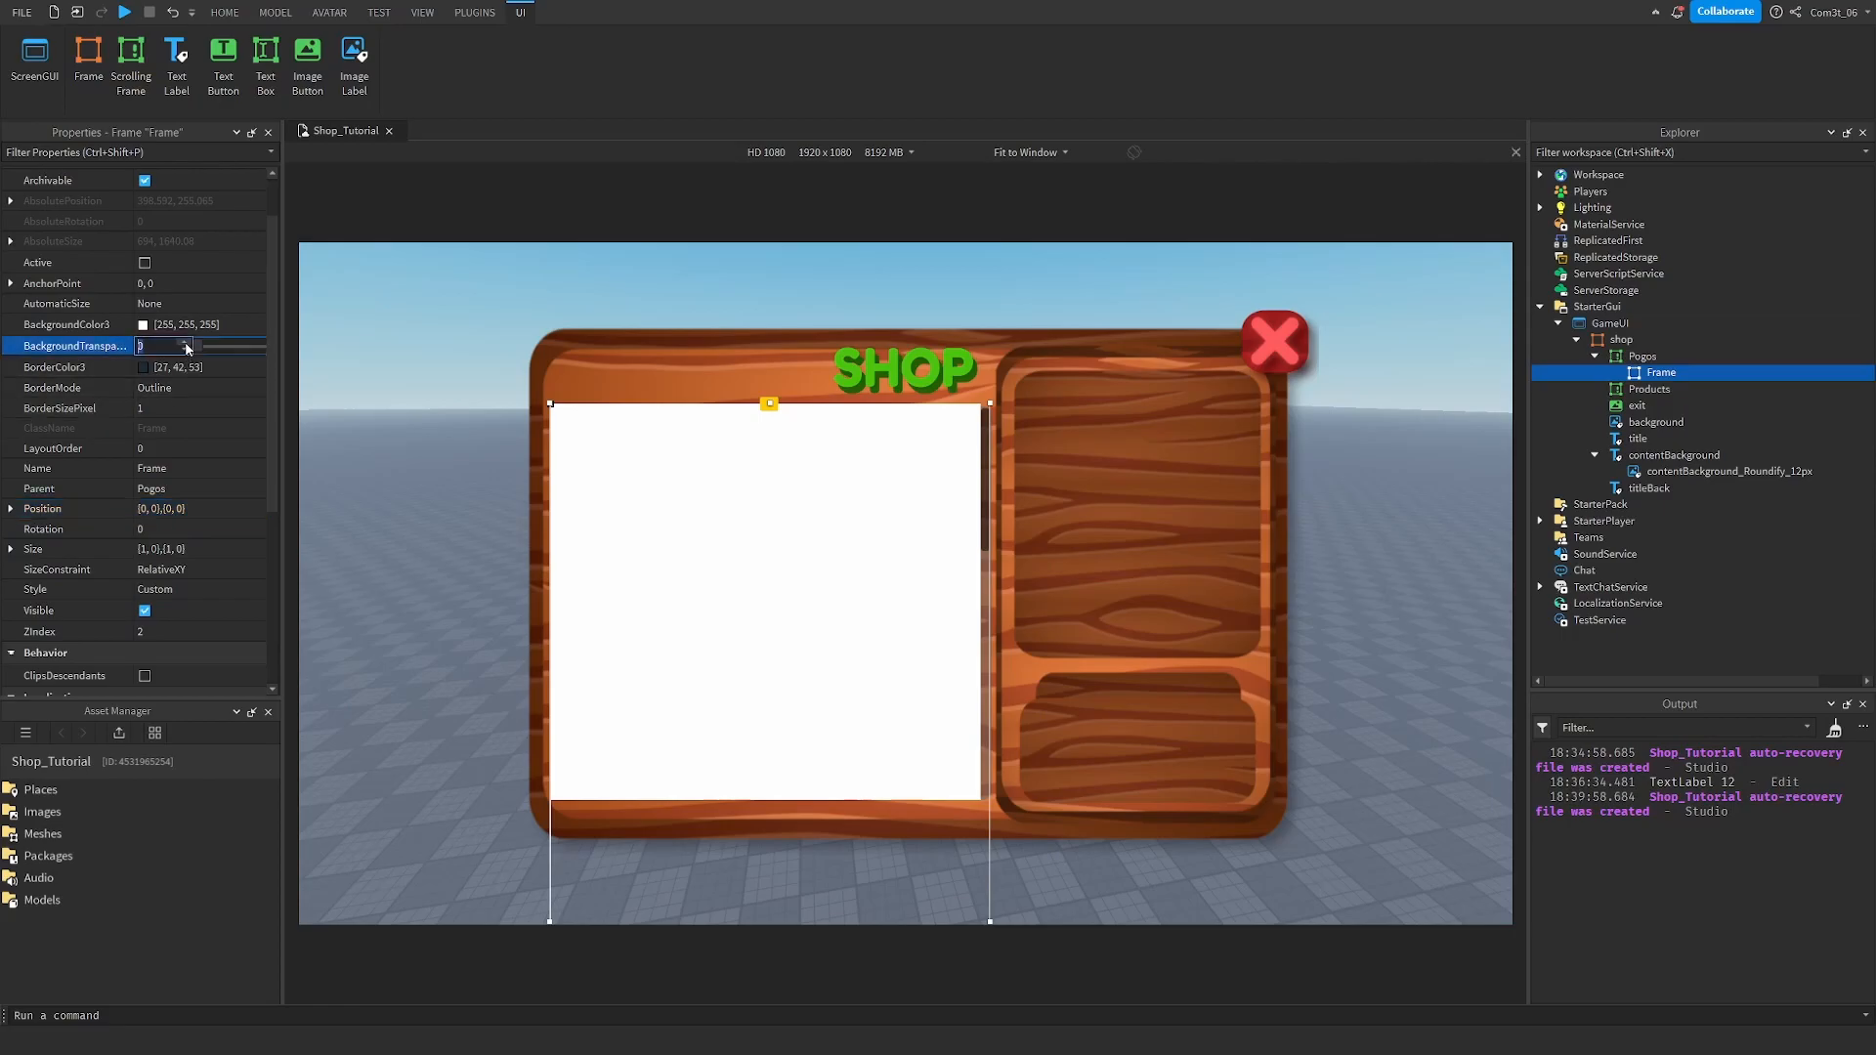
pyautogui.write('1')
pyautogui.press('Return')
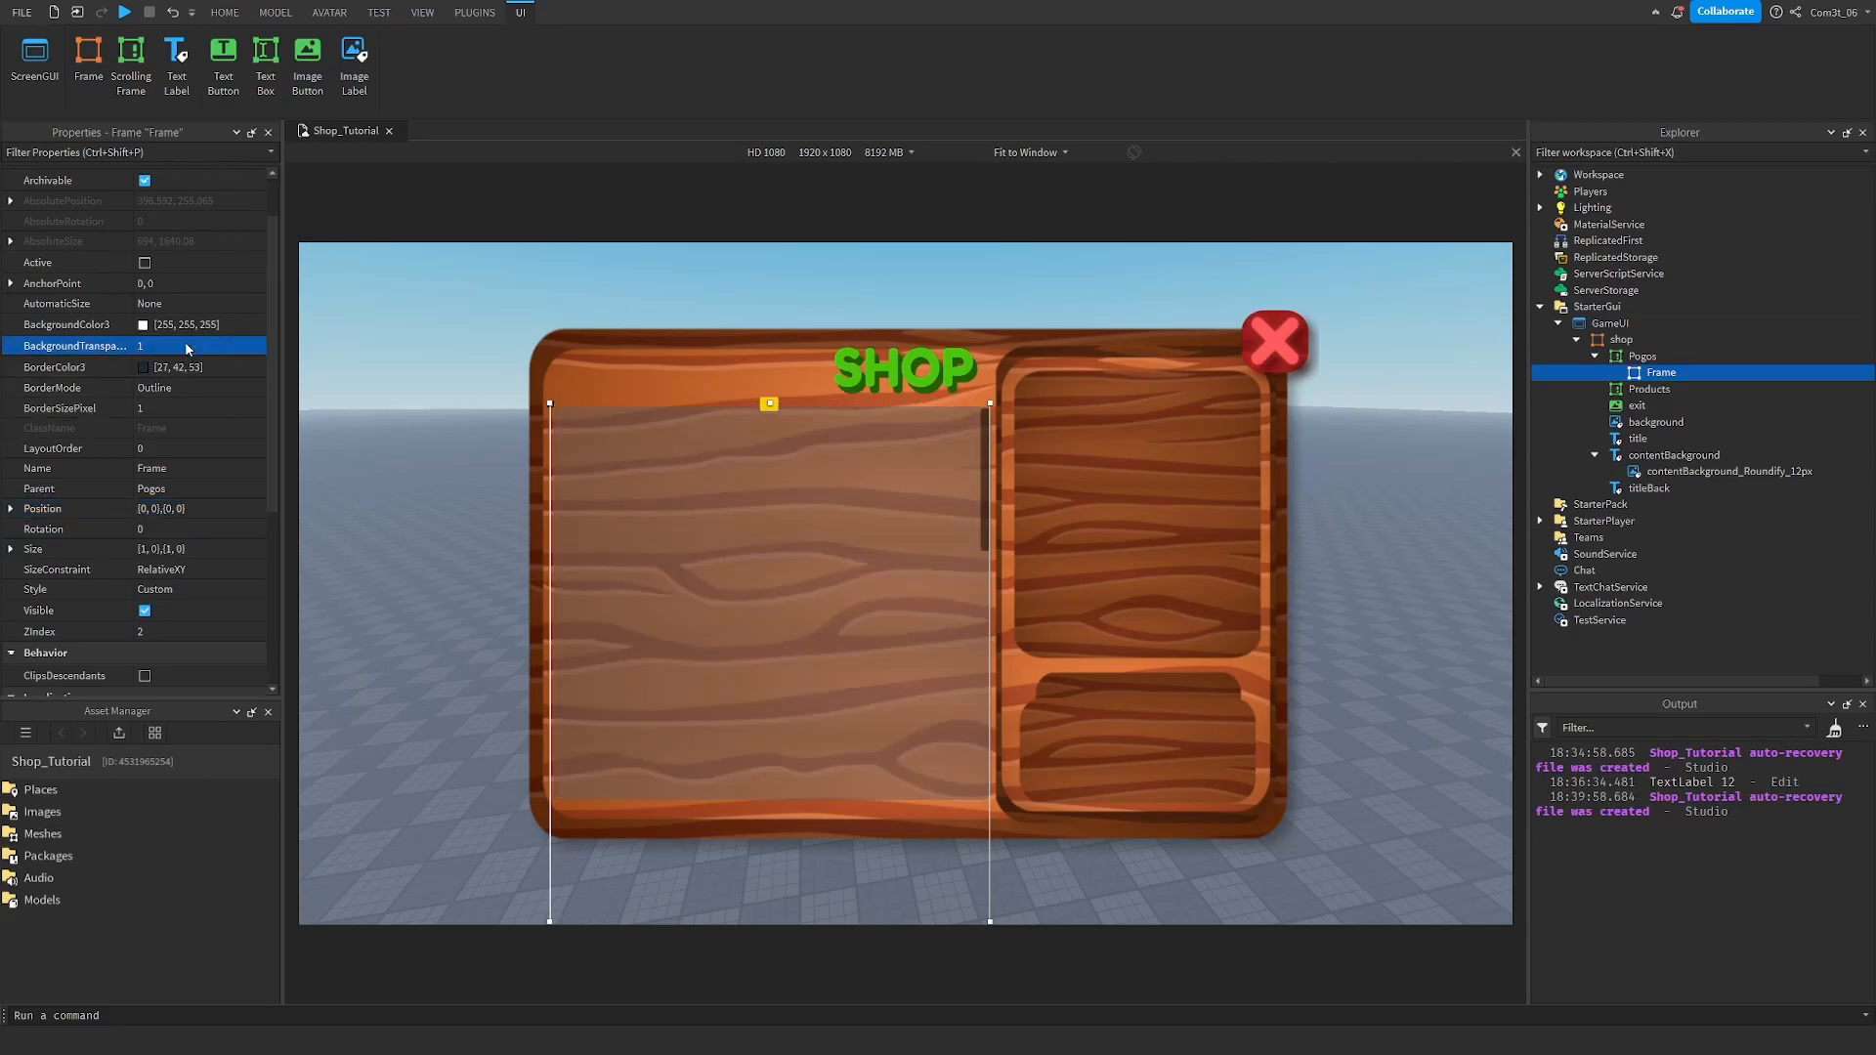
pyautogui.scroll(-5, 842, 537)
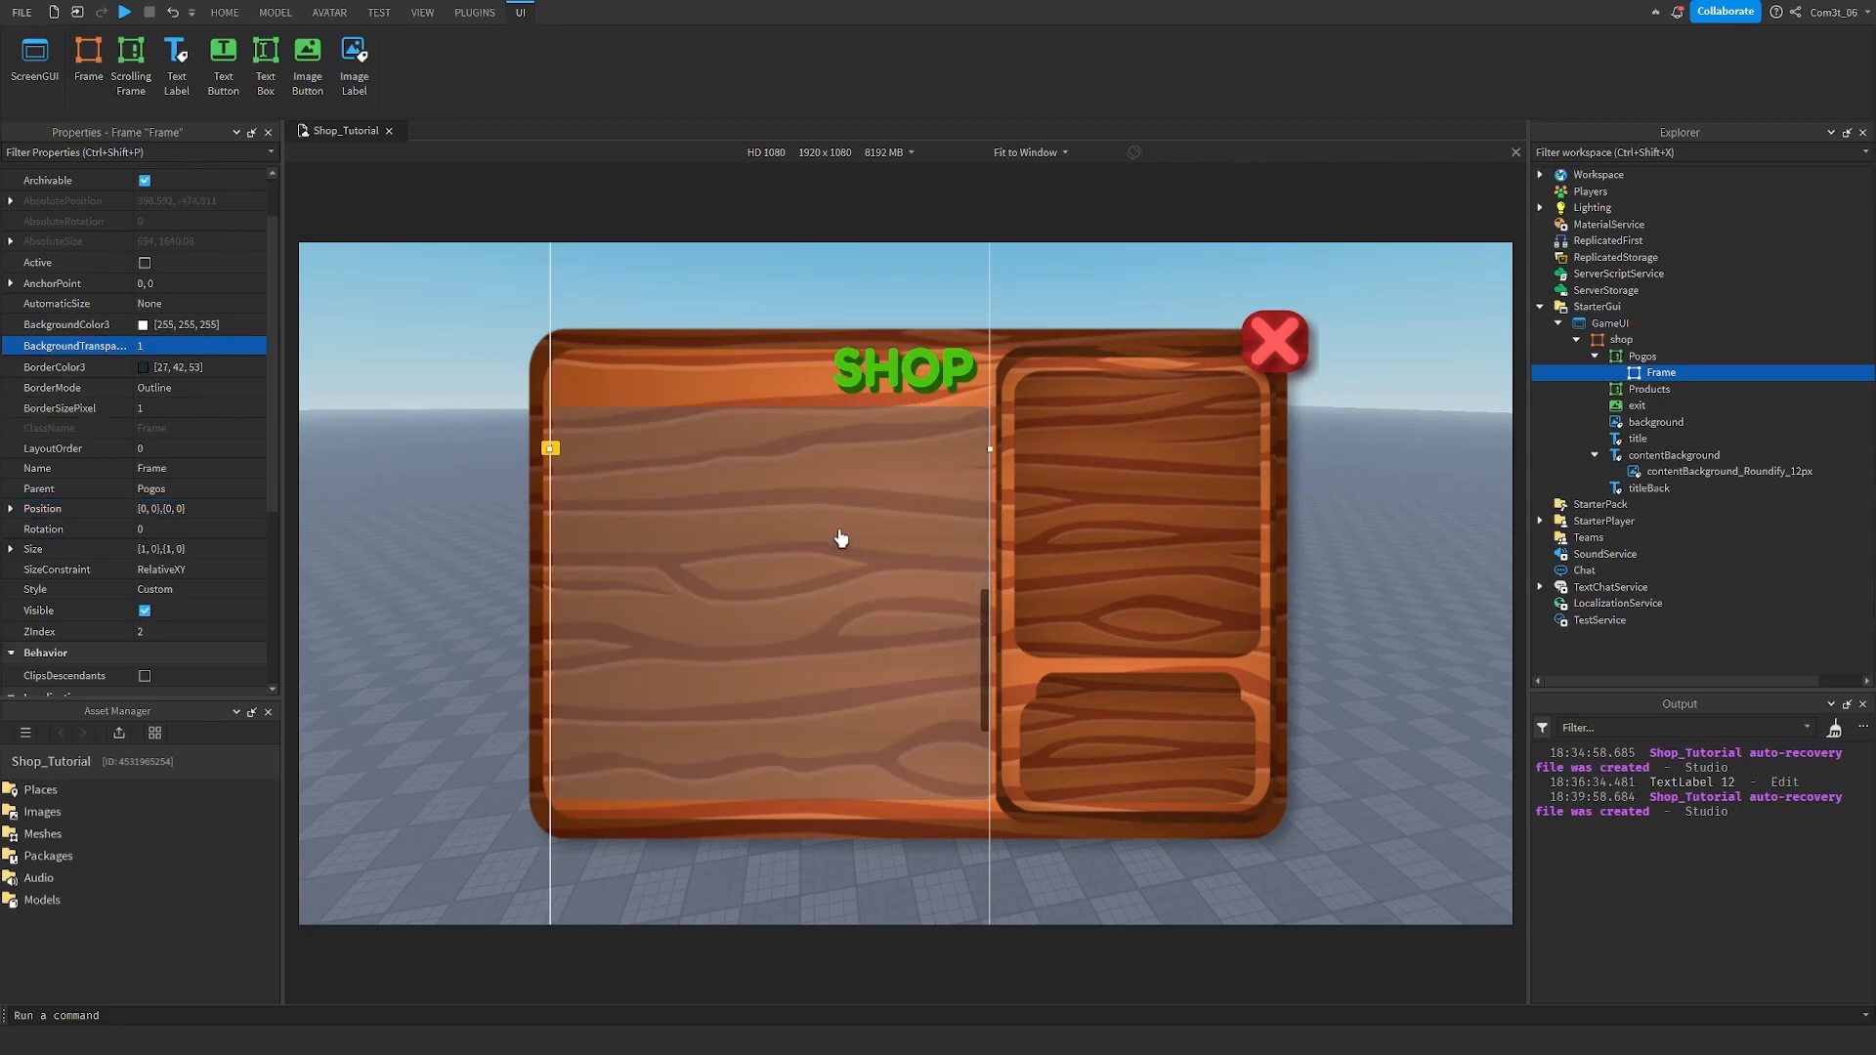
pyautogui.scroll(5, 837, 536)
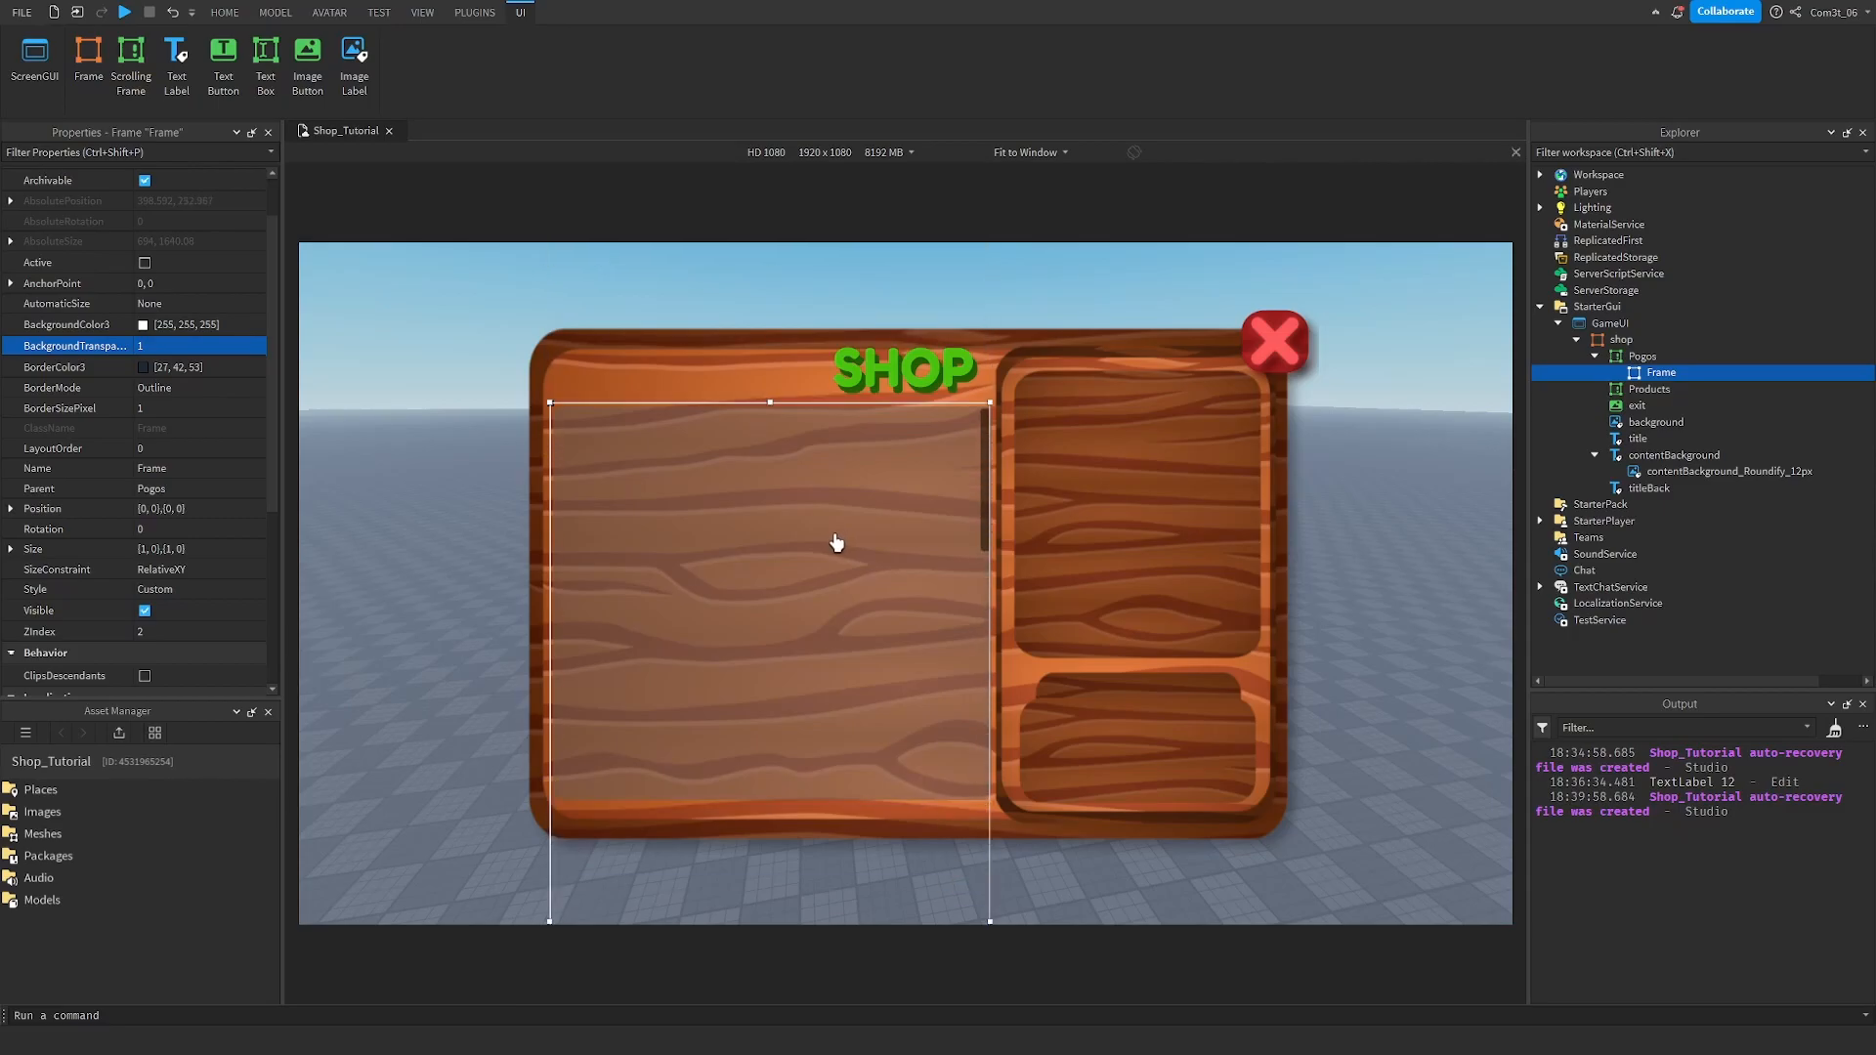
# Insert a UIGridLayout into the transparent frame inside Pogos and select it.
pyautogui.rightClick(1619, 373)
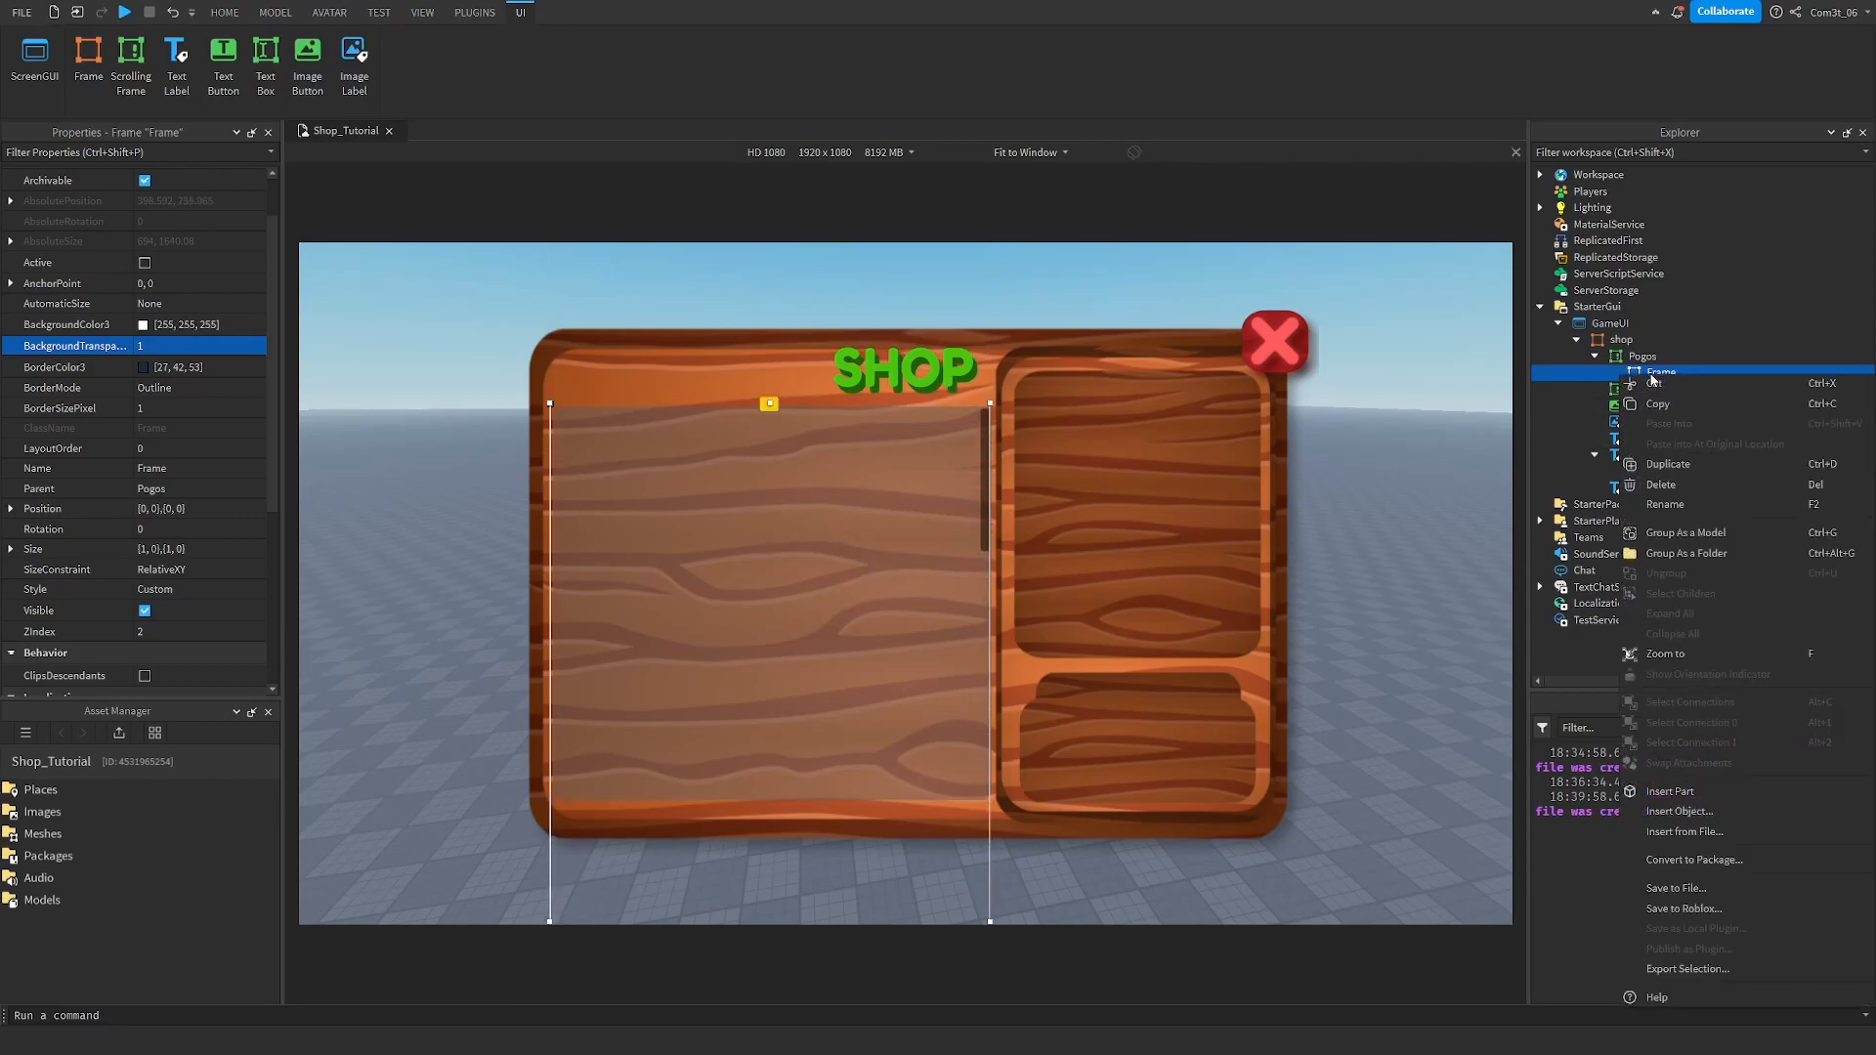
pyautogui.click(1678, 811)
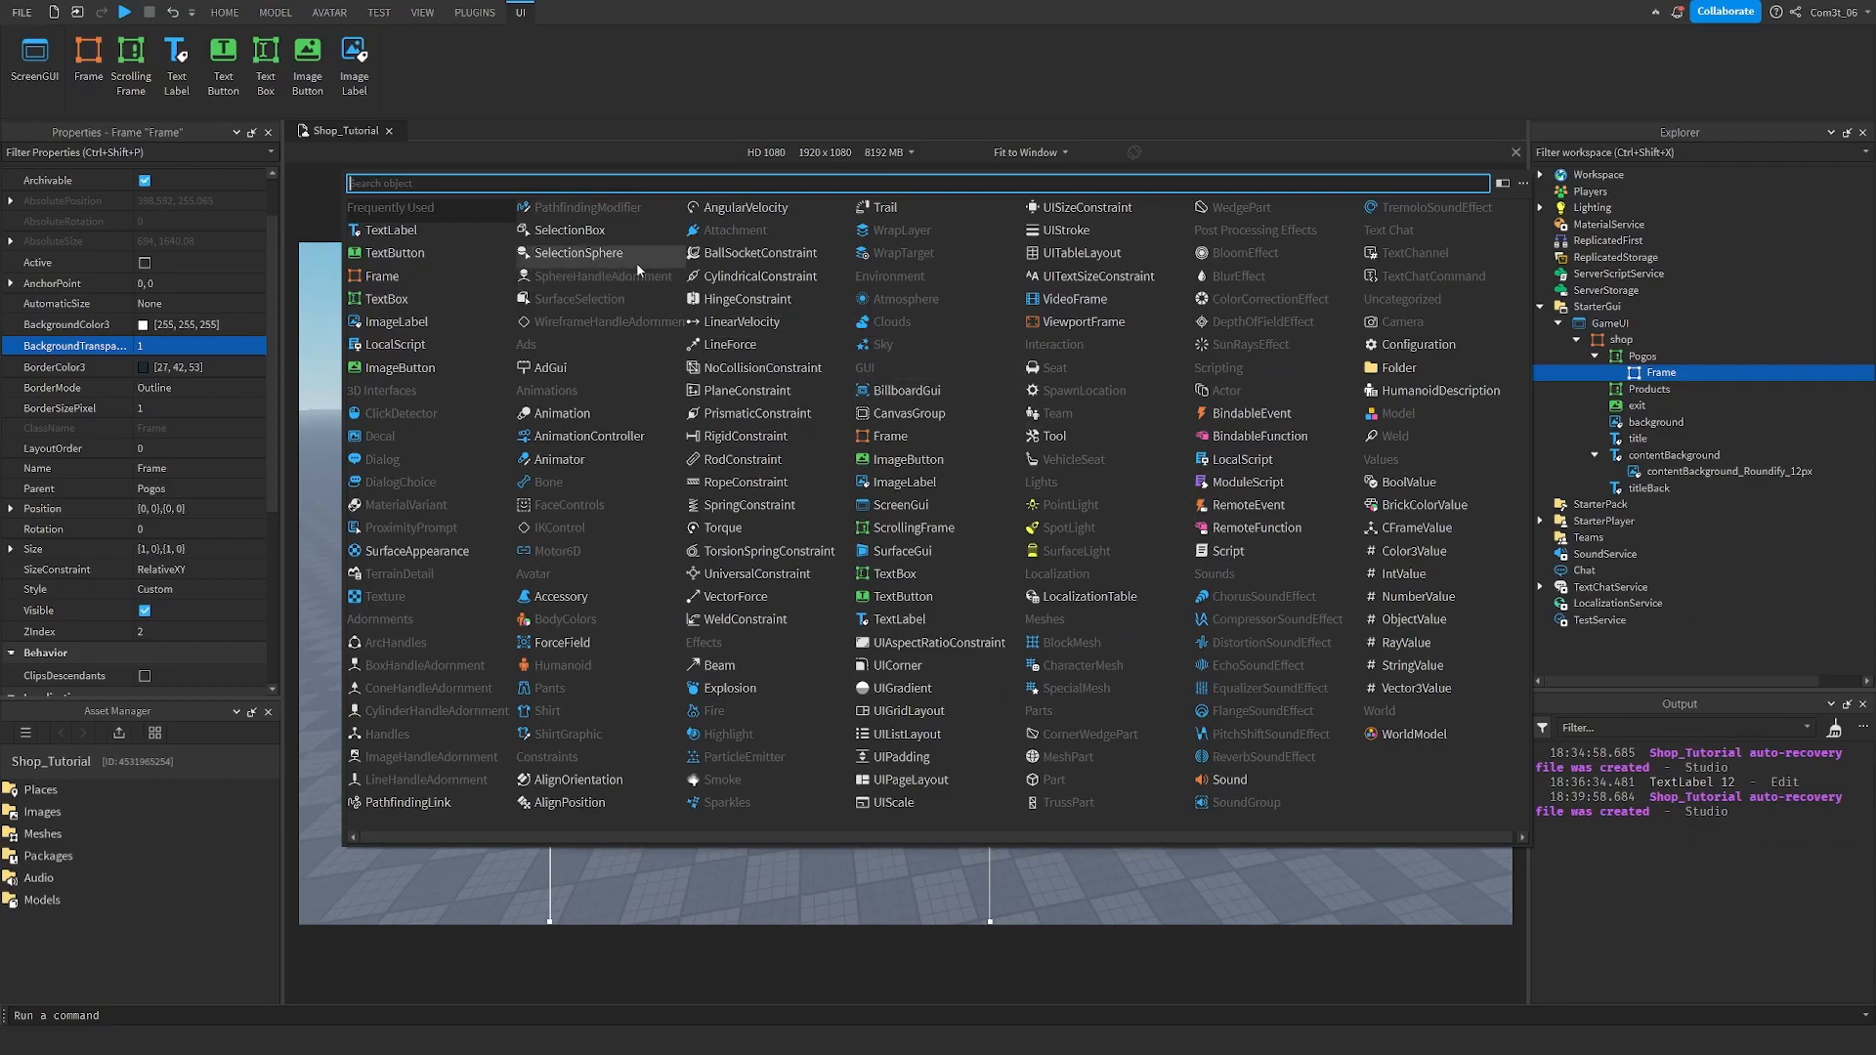
pyautogui.write('ui')
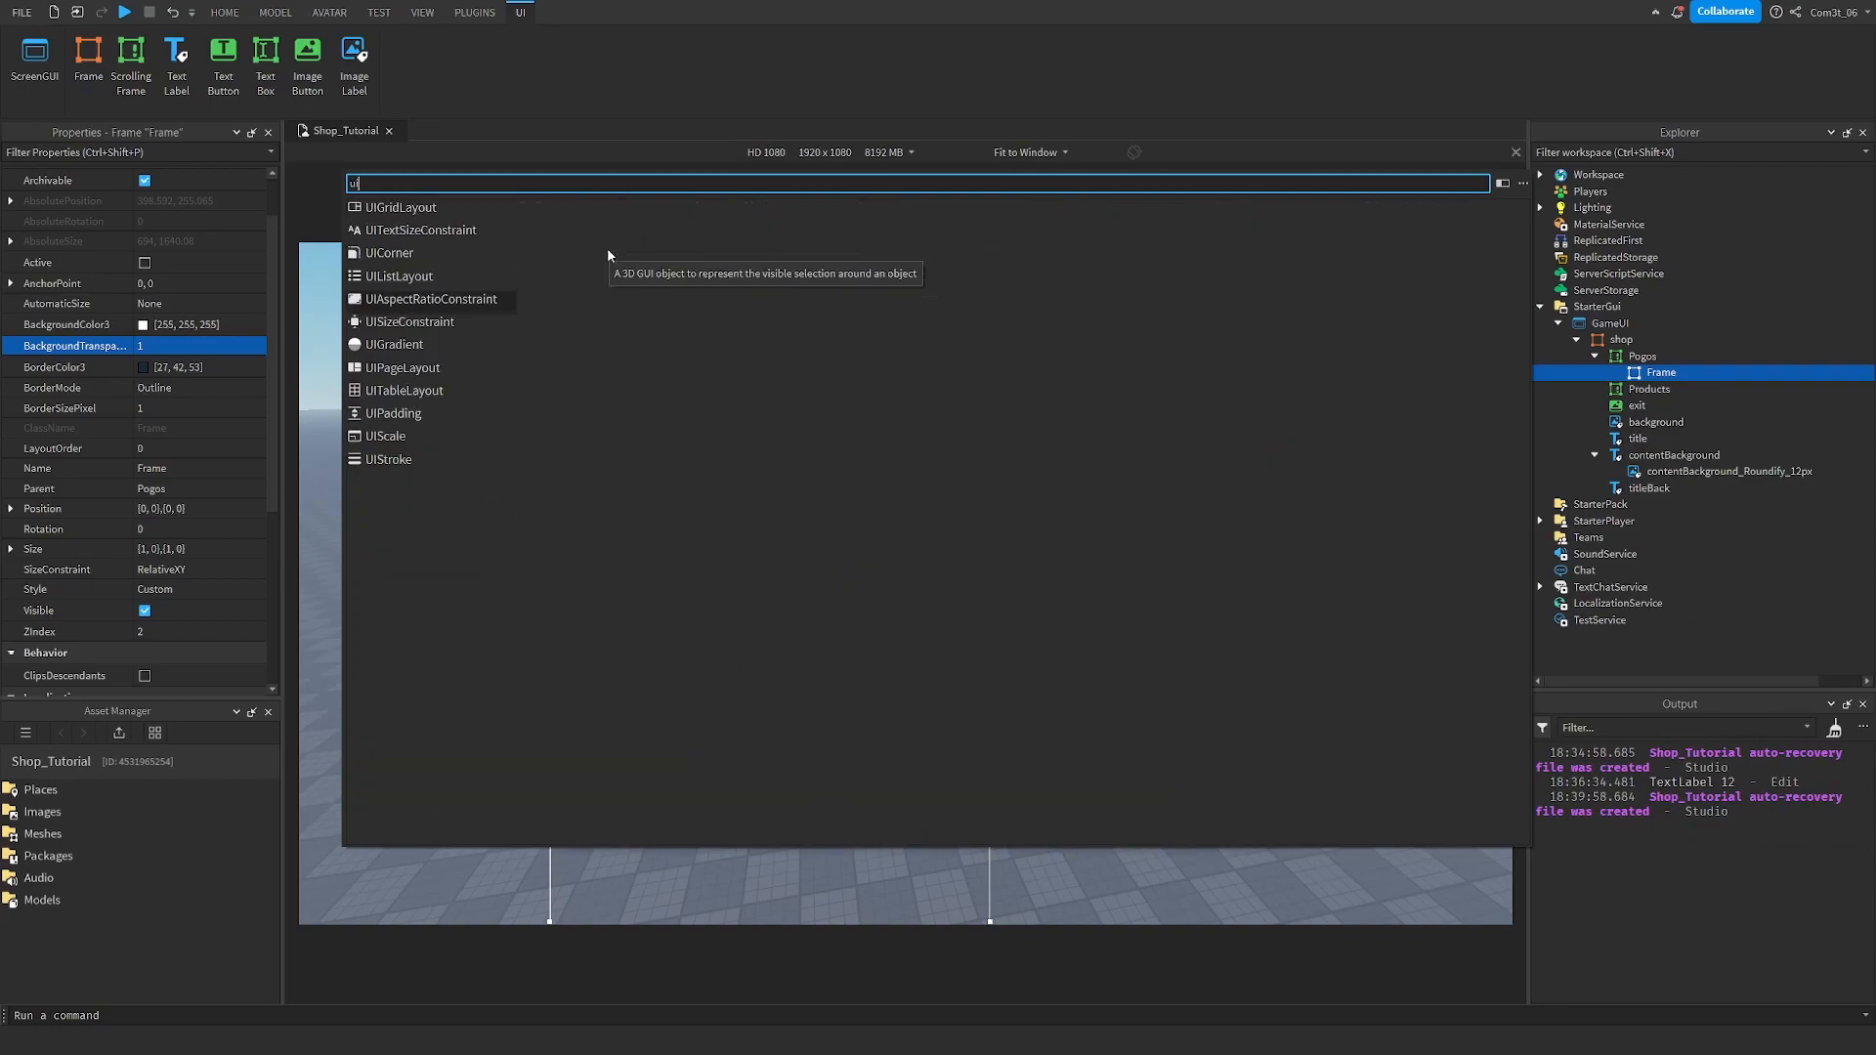
pyautogui.click(467, 211)
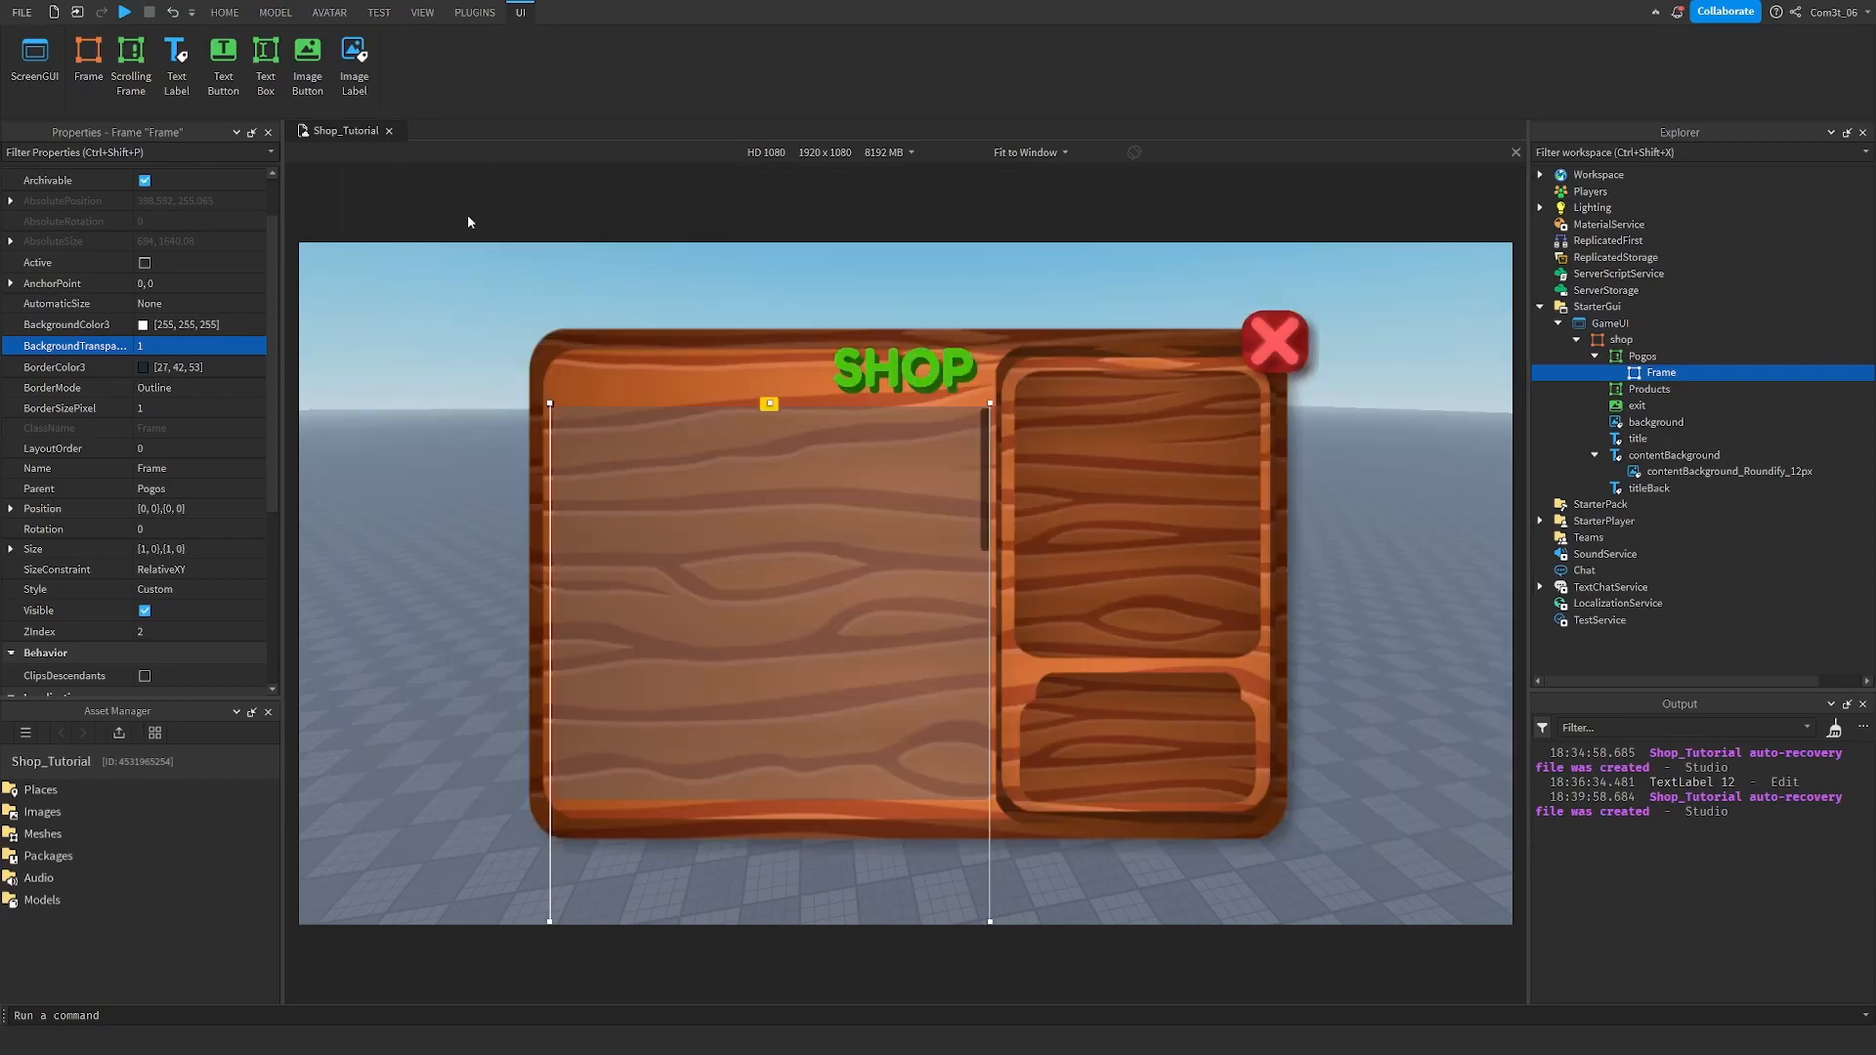
pyautogui.click(1690, 389)
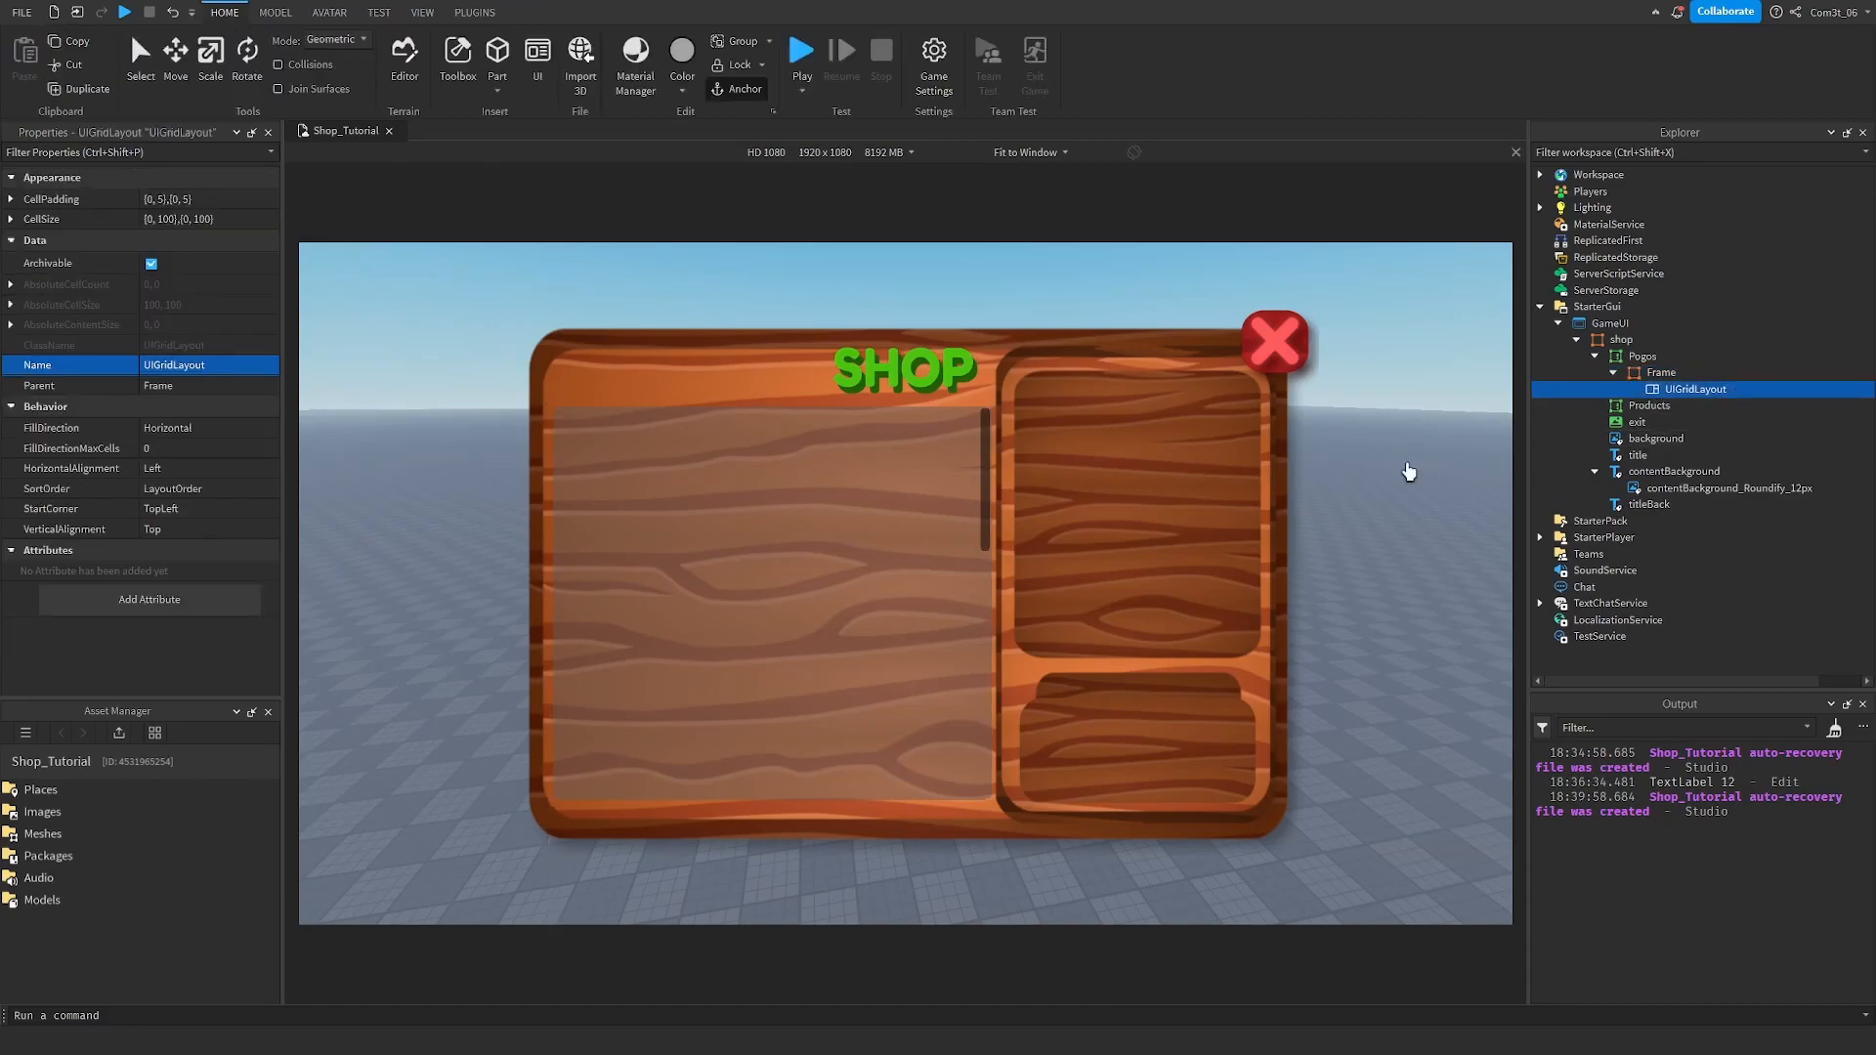
# Insert a test ImageButton into the frame alongside the UIGridLayout.
pyautogui.rightClick(1661, 372)
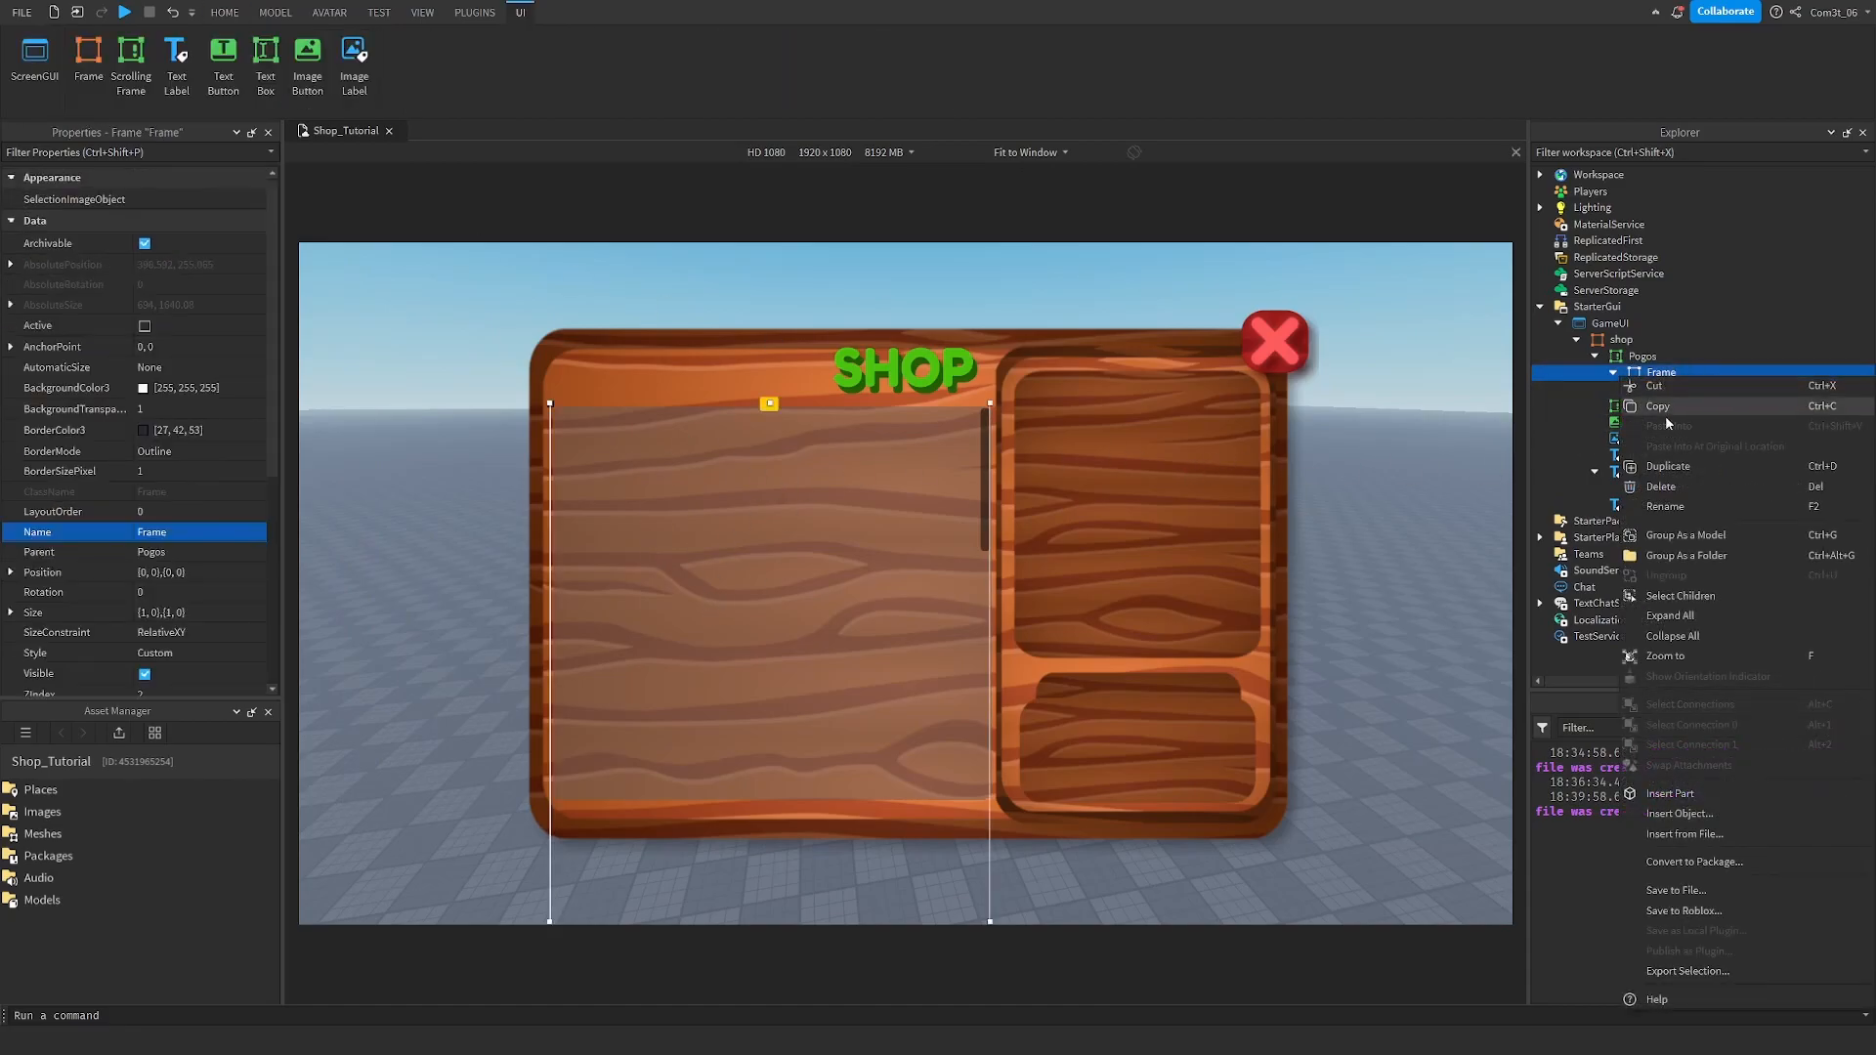
pyautogui.click(1680, 815)
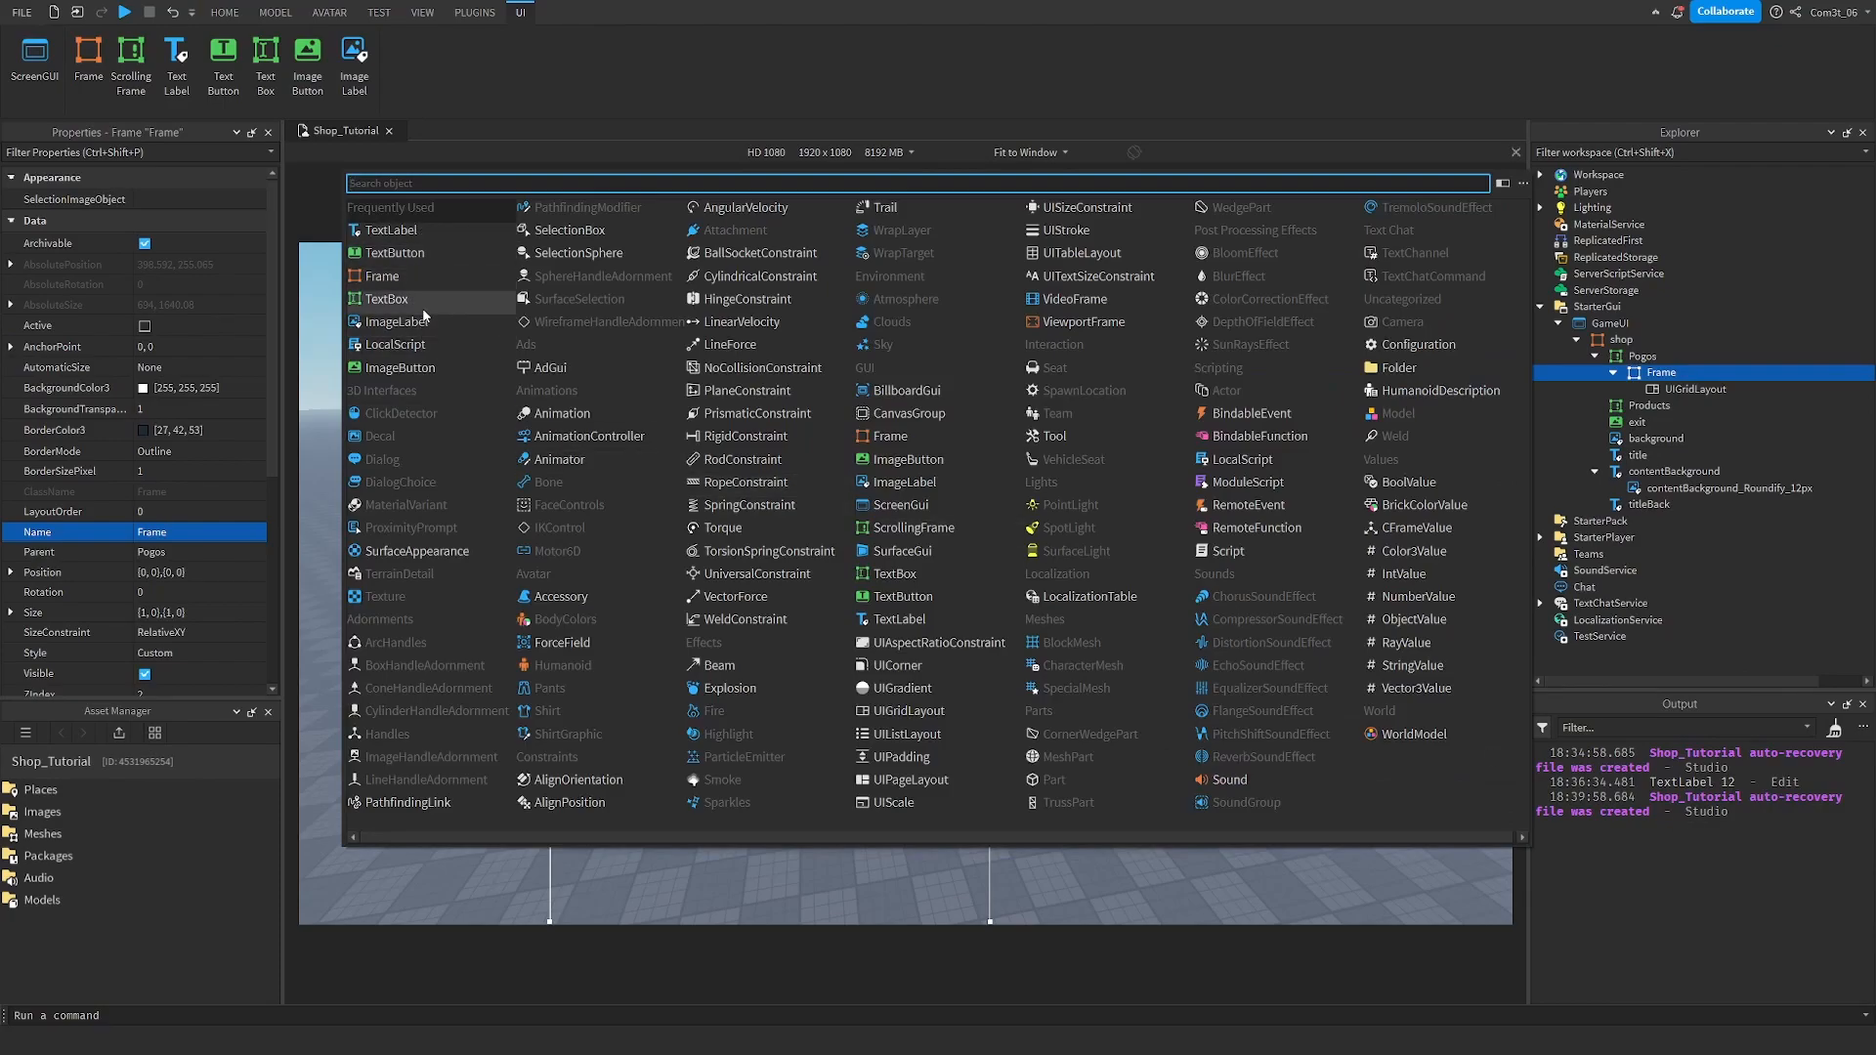
pyautogui.click(422, 370)
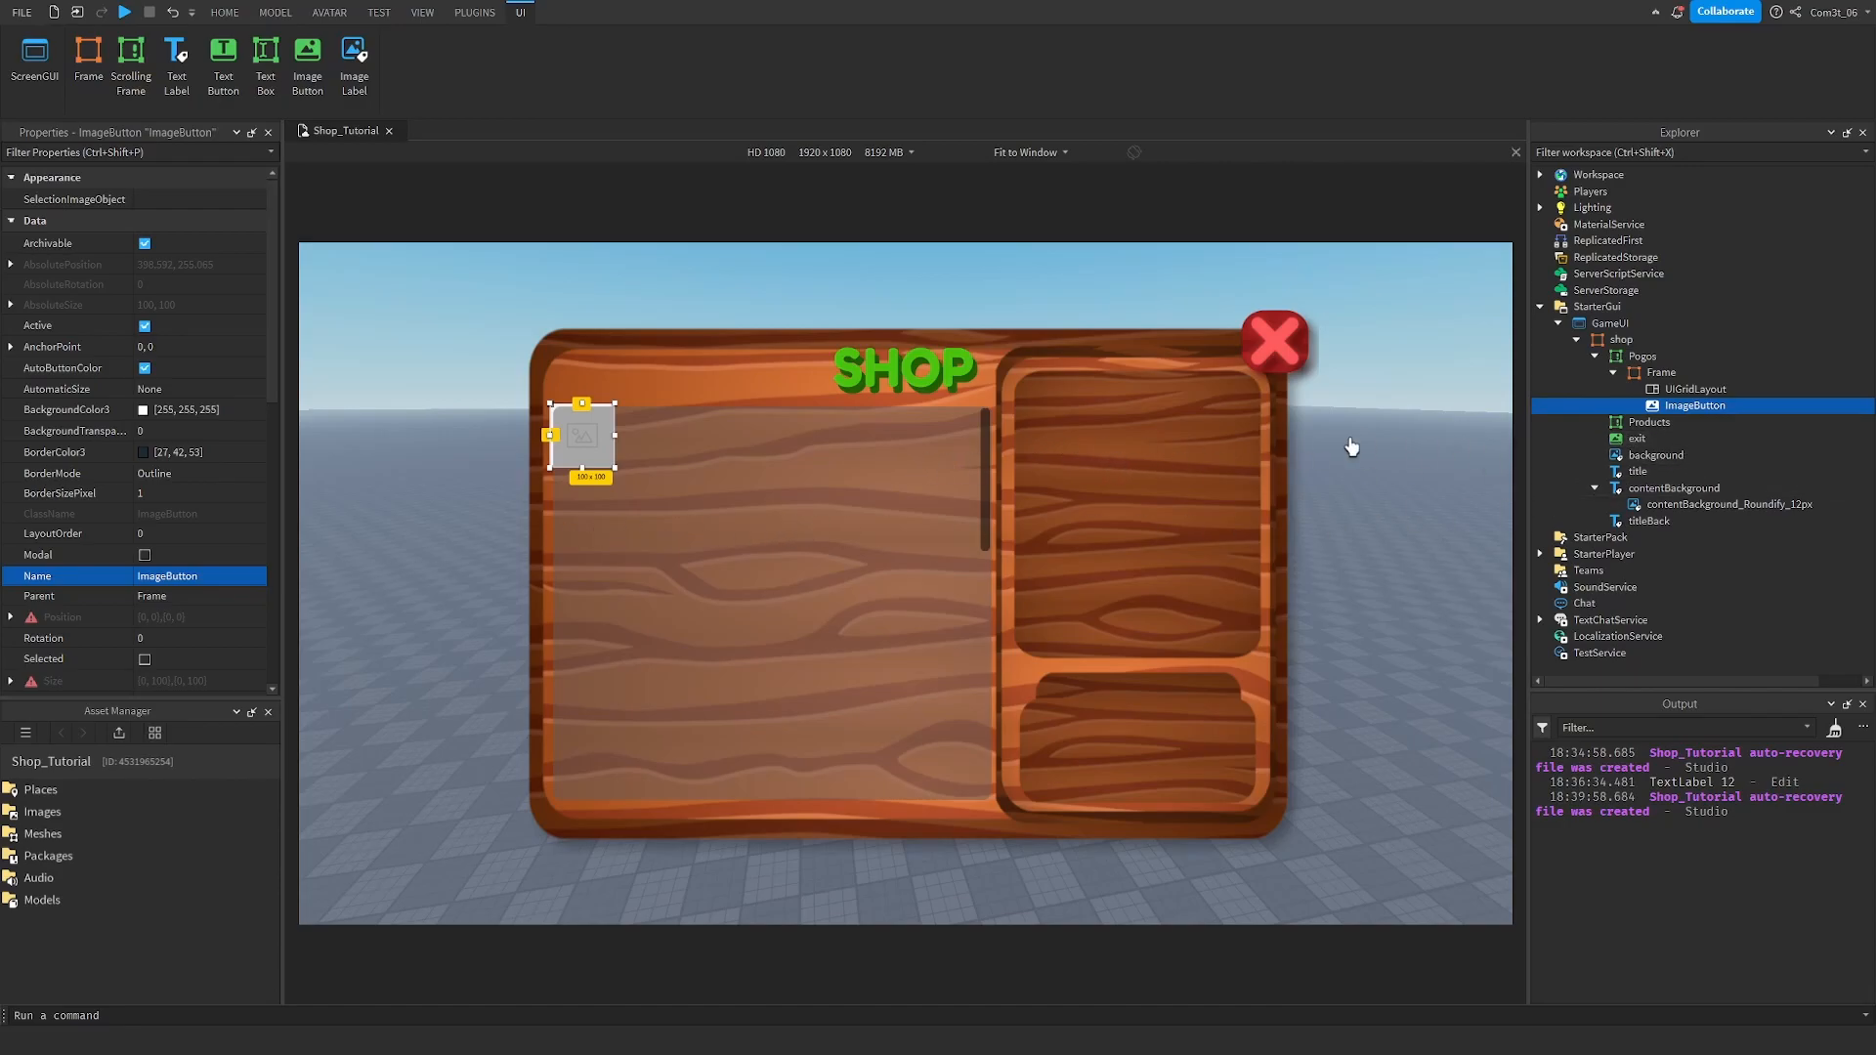
# Duplicate the ImageButton repeatedly until three full rows of the grid are filled.
pyautogui.hotkey('ctrl', 'd')
pyautogui.hotkey('ctrl', 'd')
pyautogui.hotkey('ctrl', 'd')
pyautogui.hotkey('ctrl', 'd')
pyautogui.hotkey('ctrl', 'd')
pyautogui.hotkey('ctrl', 'd')
pyautogui.hotkey('ctrl', 'd')
pyautogui.hotkey('ctrl', 'd')
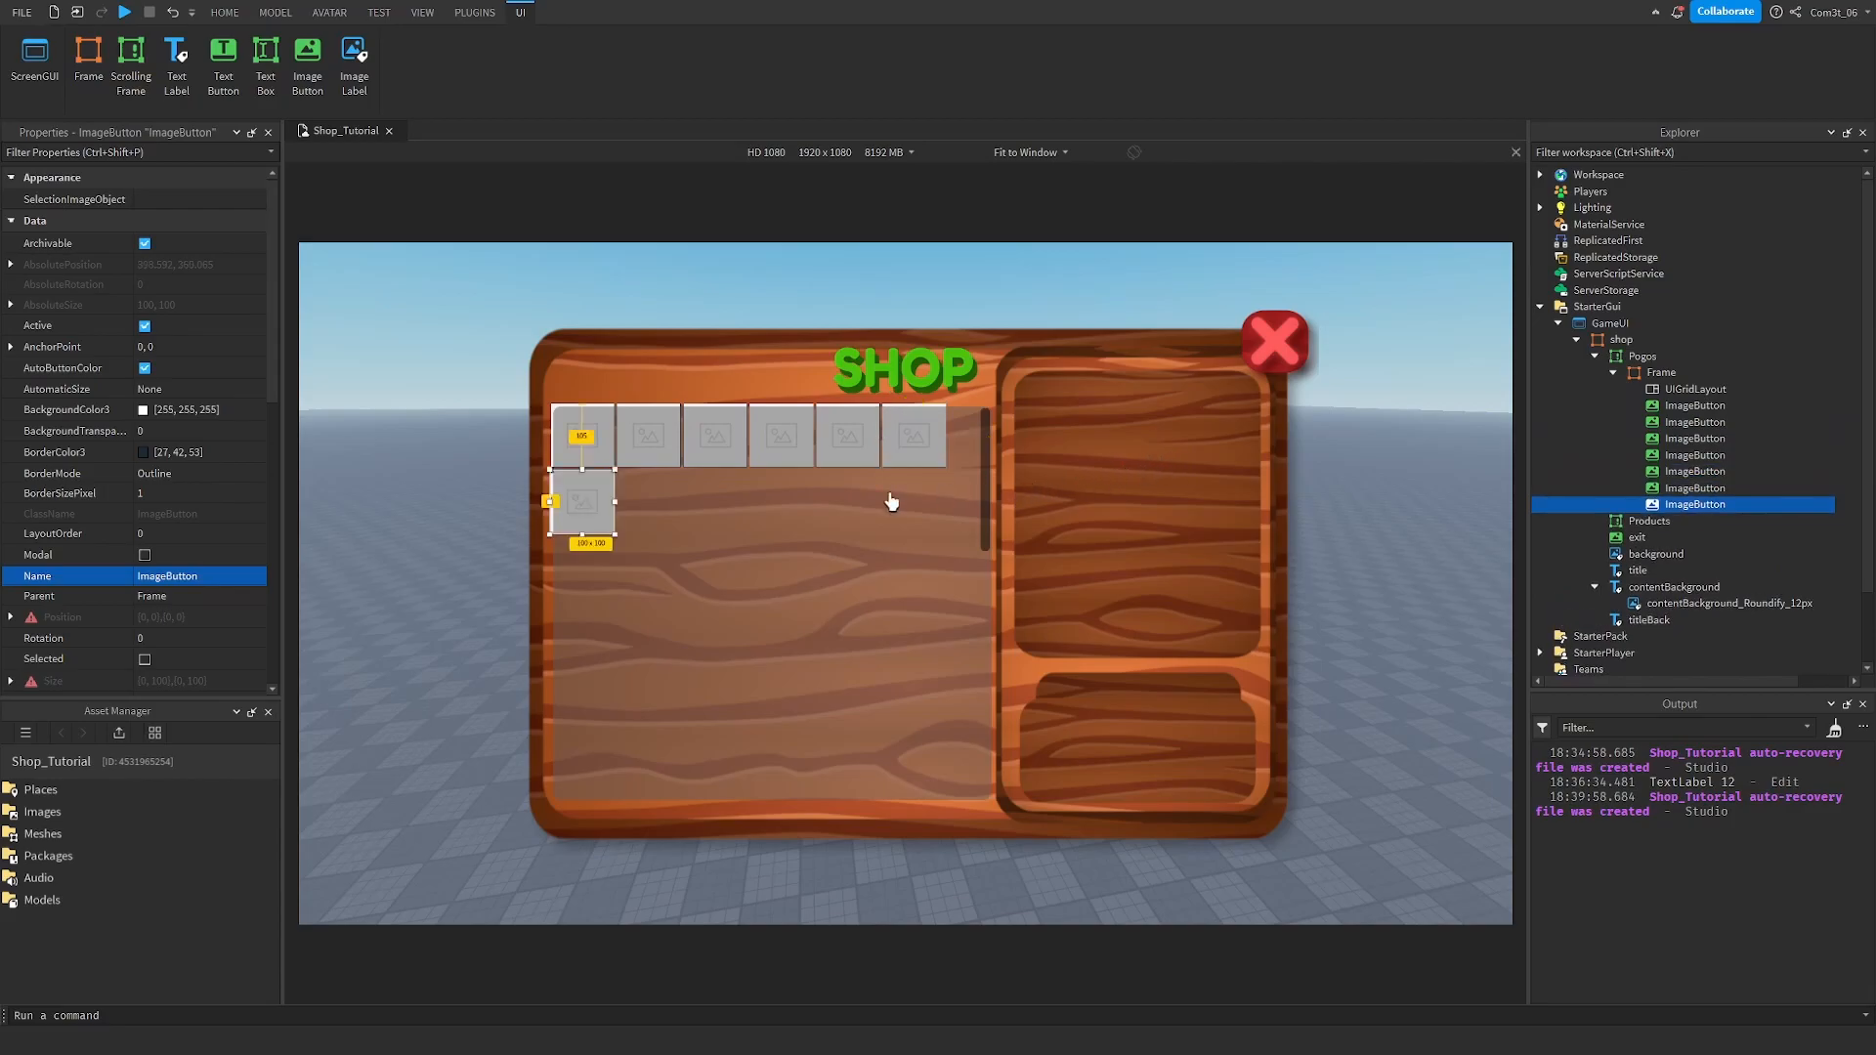
pyautogui.hotkey('ctrl', 'd')
pyautogui.hotkey('ctrl', 'd')
pyautogui.hotkey('ctrl', 'd')
pyautogui.hotkey('ctrl', 'd')
pyautogui.hotkey('ctrl', 'd')
pyautogui.hotkey('ctrl', 'd')
pyautogui.hotkey('ctrl', 'd')
pyautogui.hotkey('ctrl', 'd')
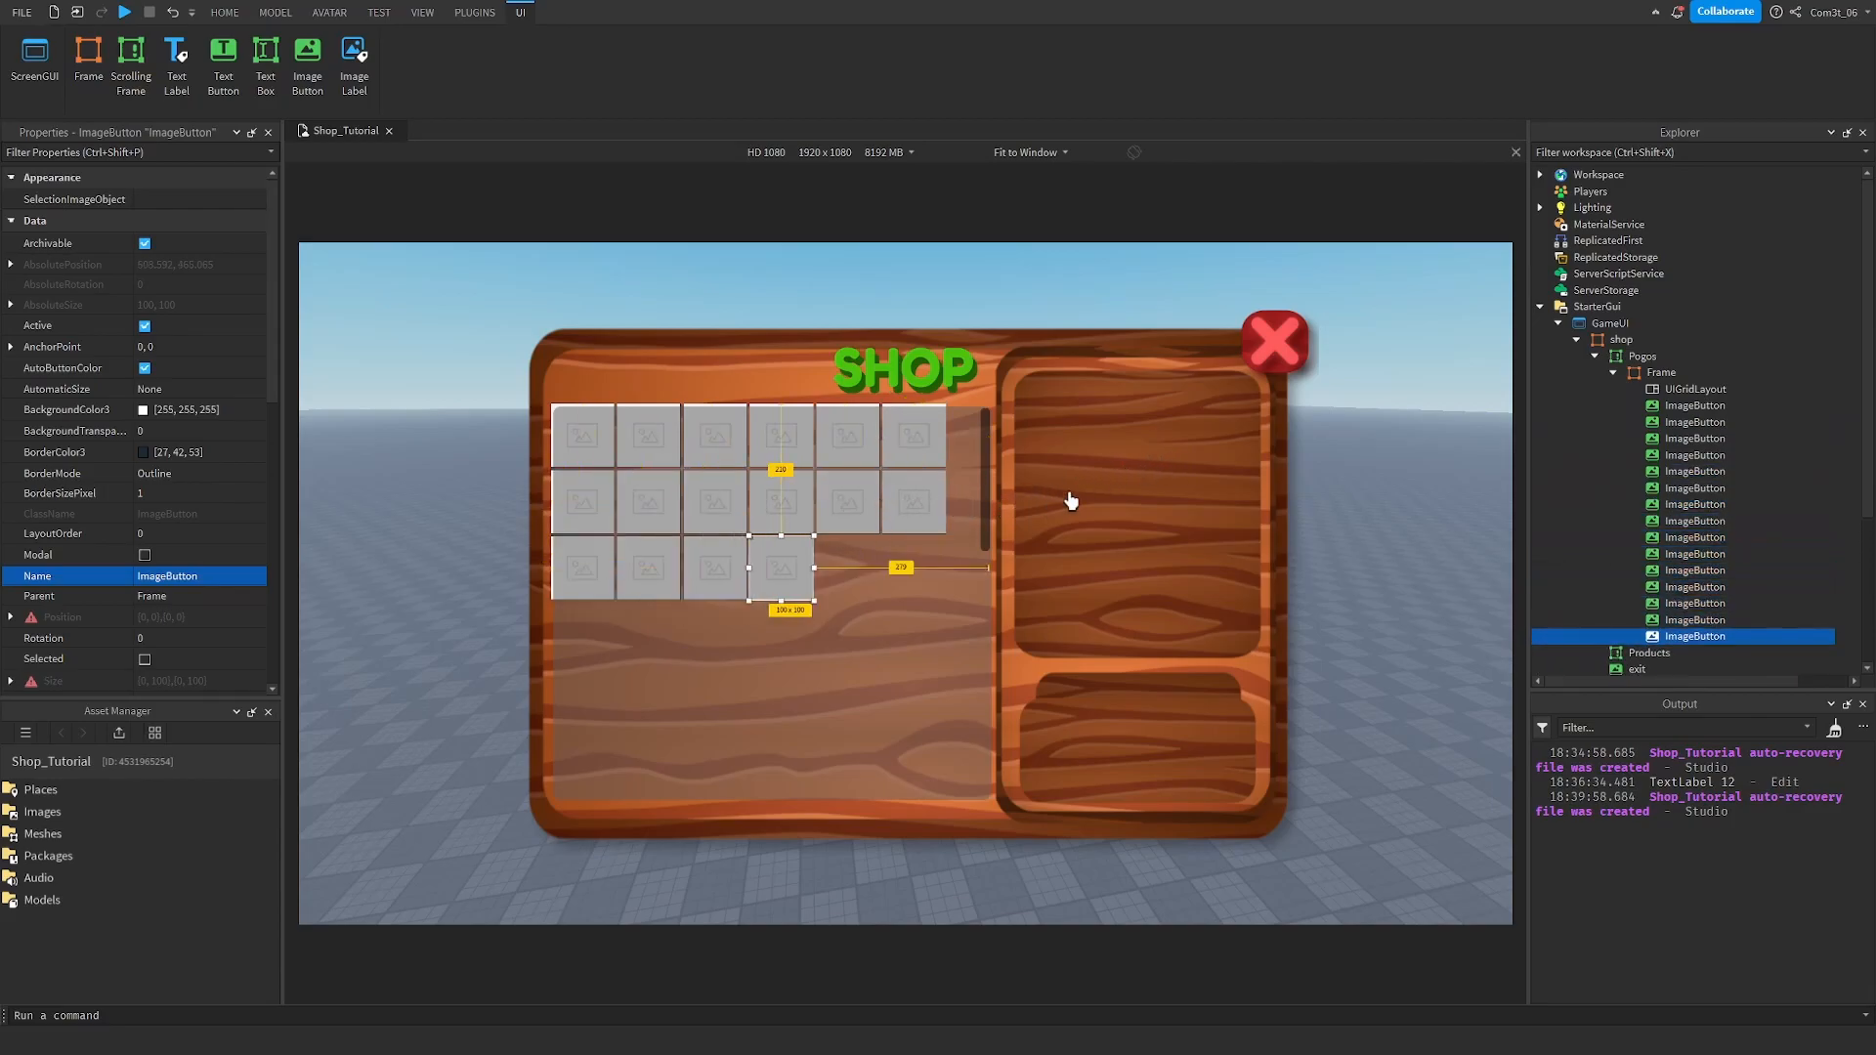
pyautogui.hotkey('ctrl', 'd')
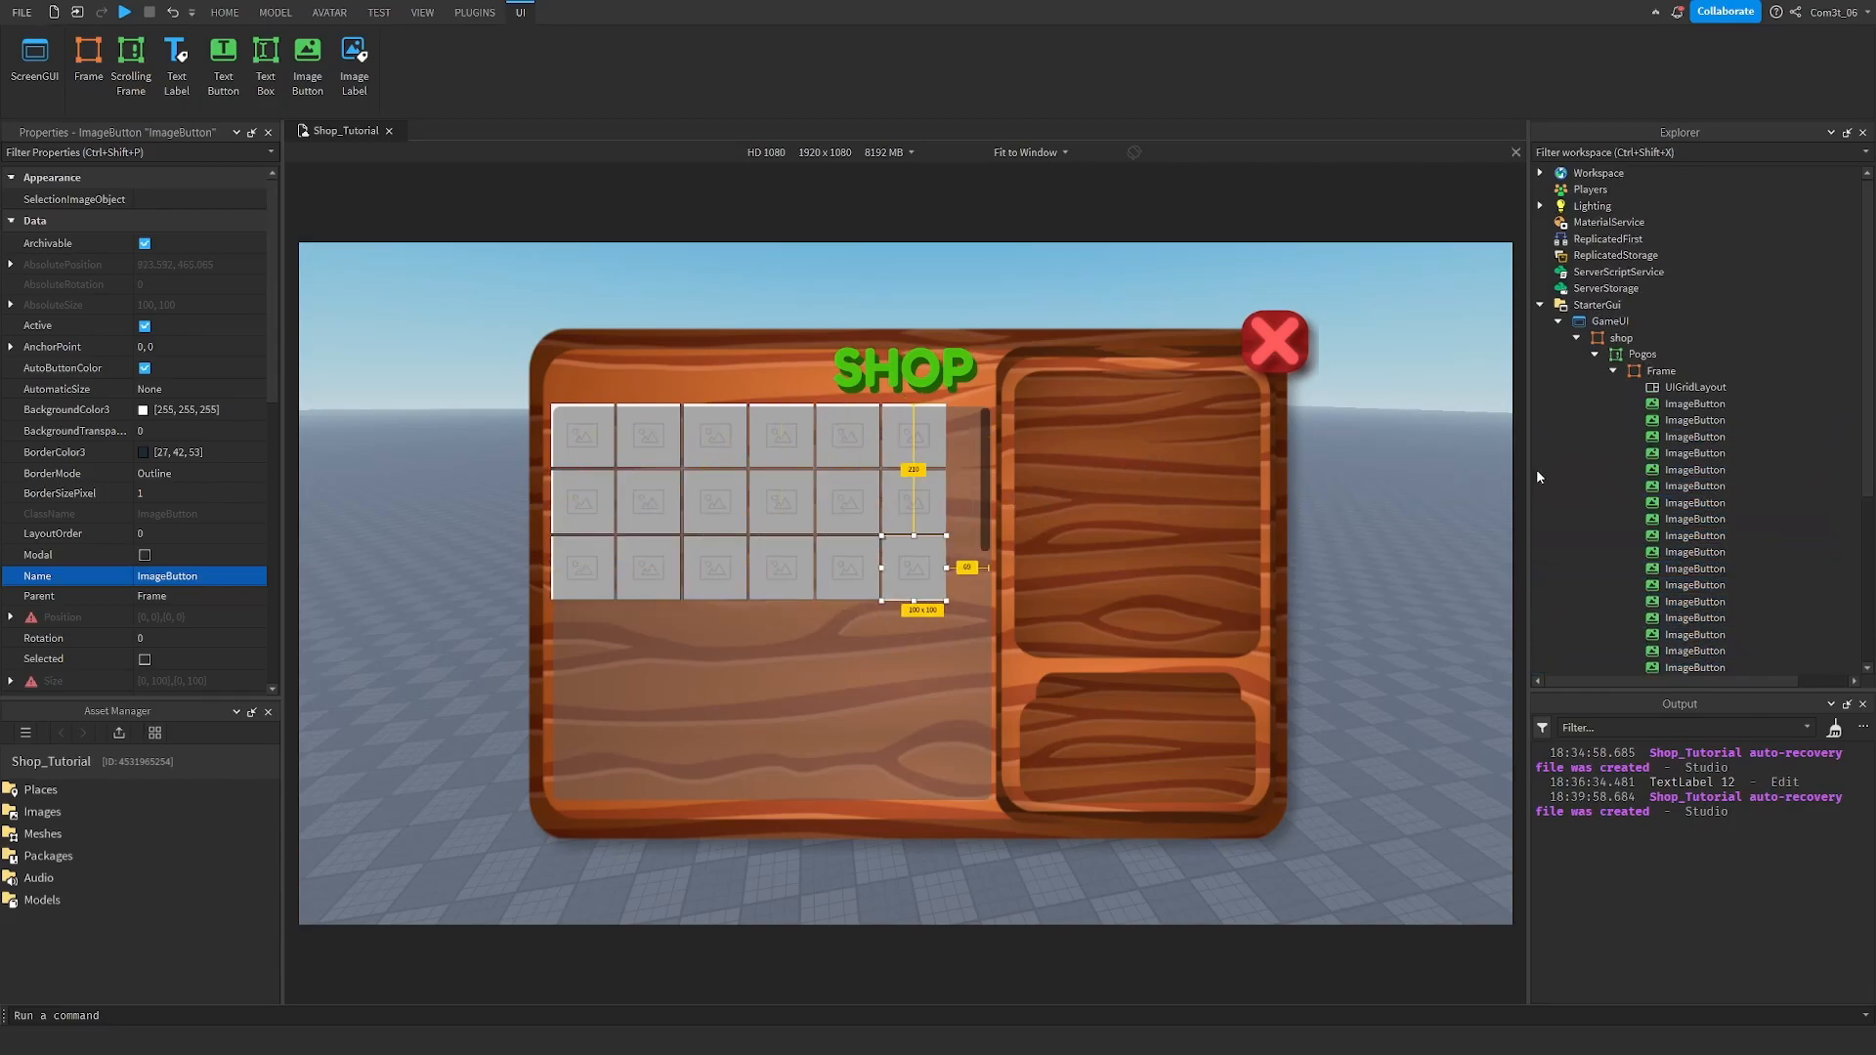
# Delete all the test ImageButtons from the frame, keeping only its UIGridLayout.
pyautogui.click(1680, 404)
pyautogui.scroll(-4, 1678, 420)
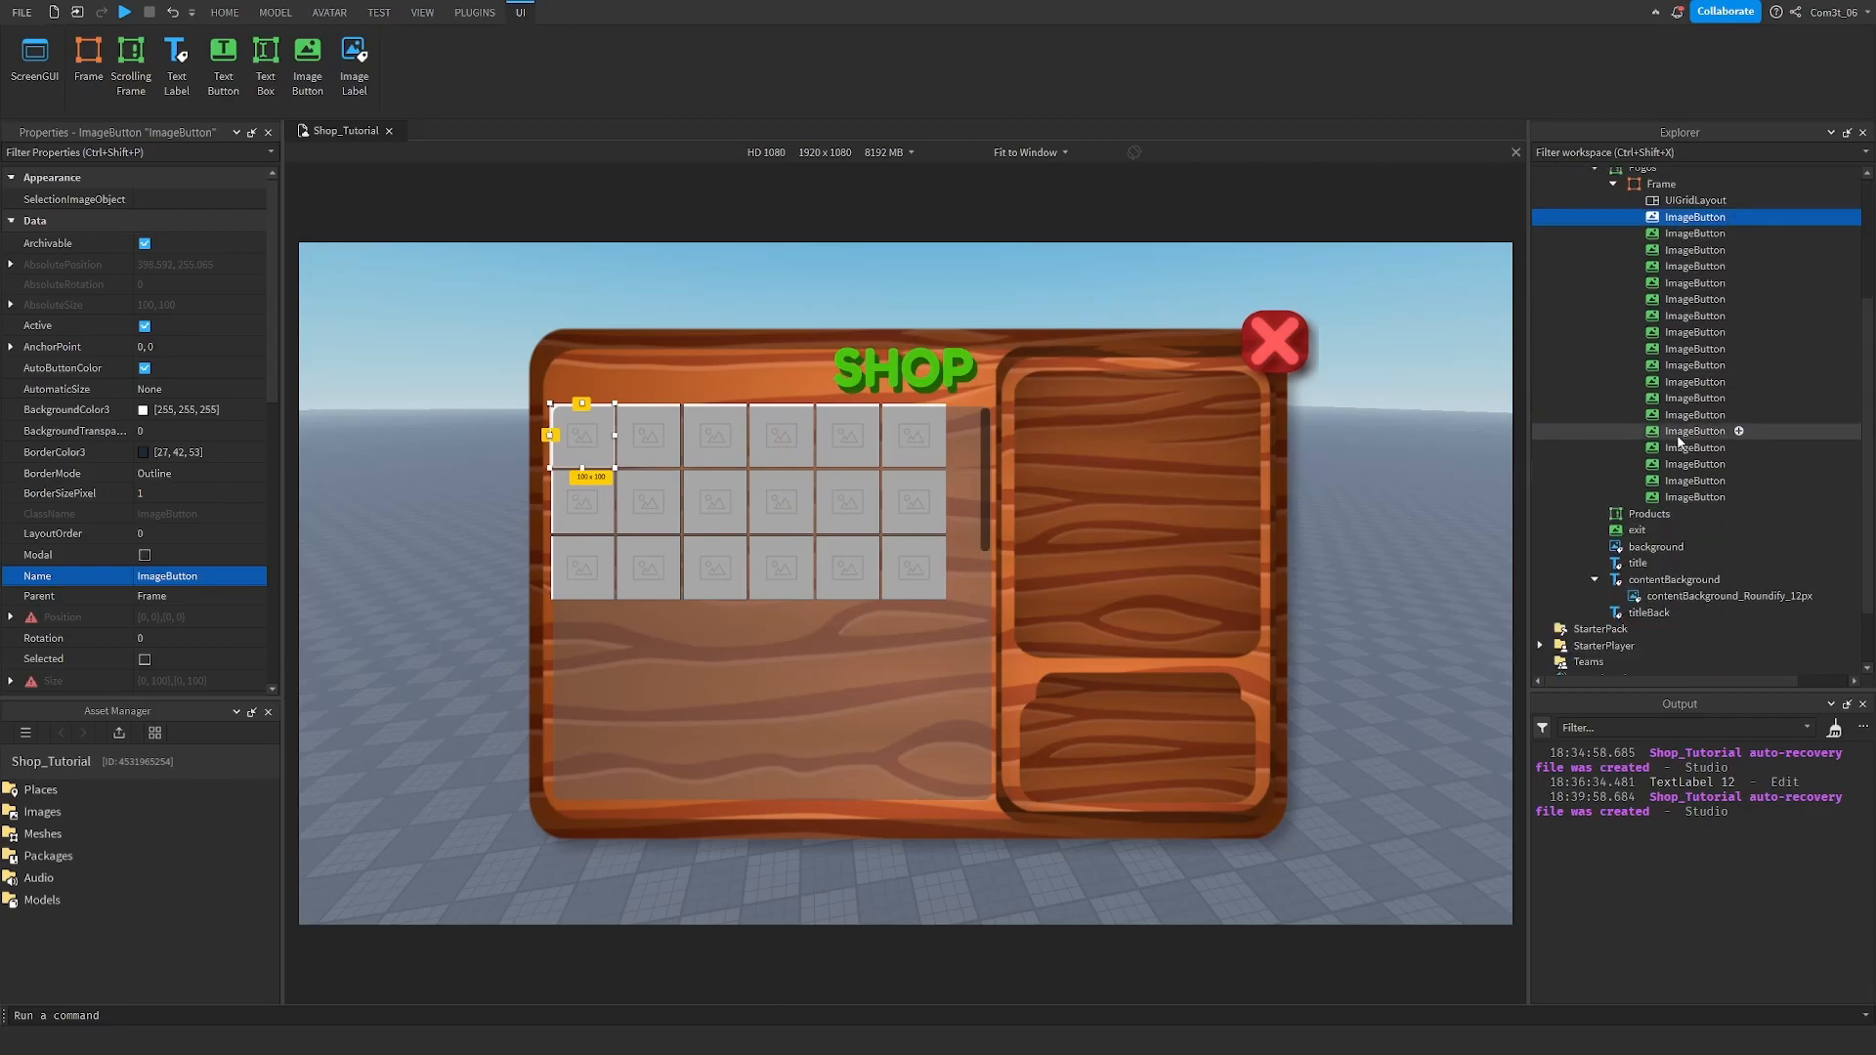
pyautogui.keyDown('shift'); pyautogui.click(1677, 499); pyautogui.keyUp('shift')
pyautogui.press('Delete')
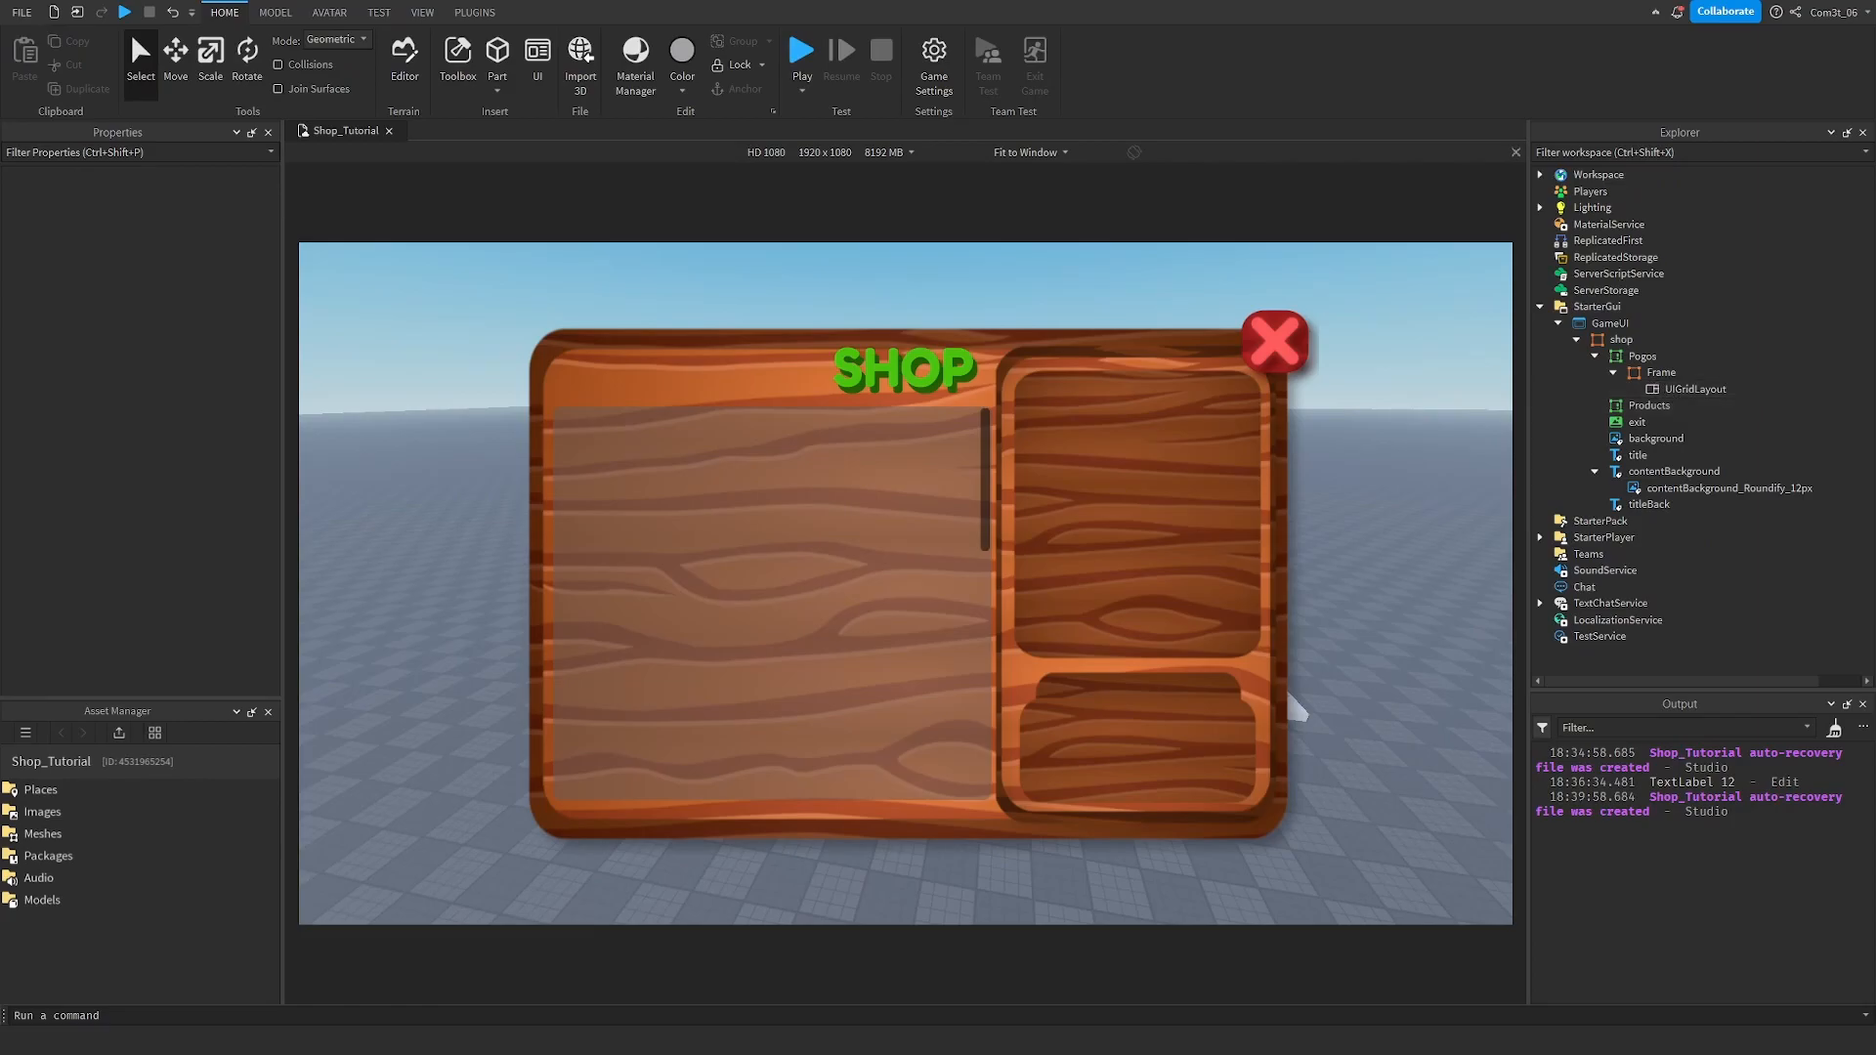
# Insert a single ImageButton into the frame that holds the UIGridLayout.
pyautogui.click(1661, 372)
pyautogui.rightClick(1622, 373)
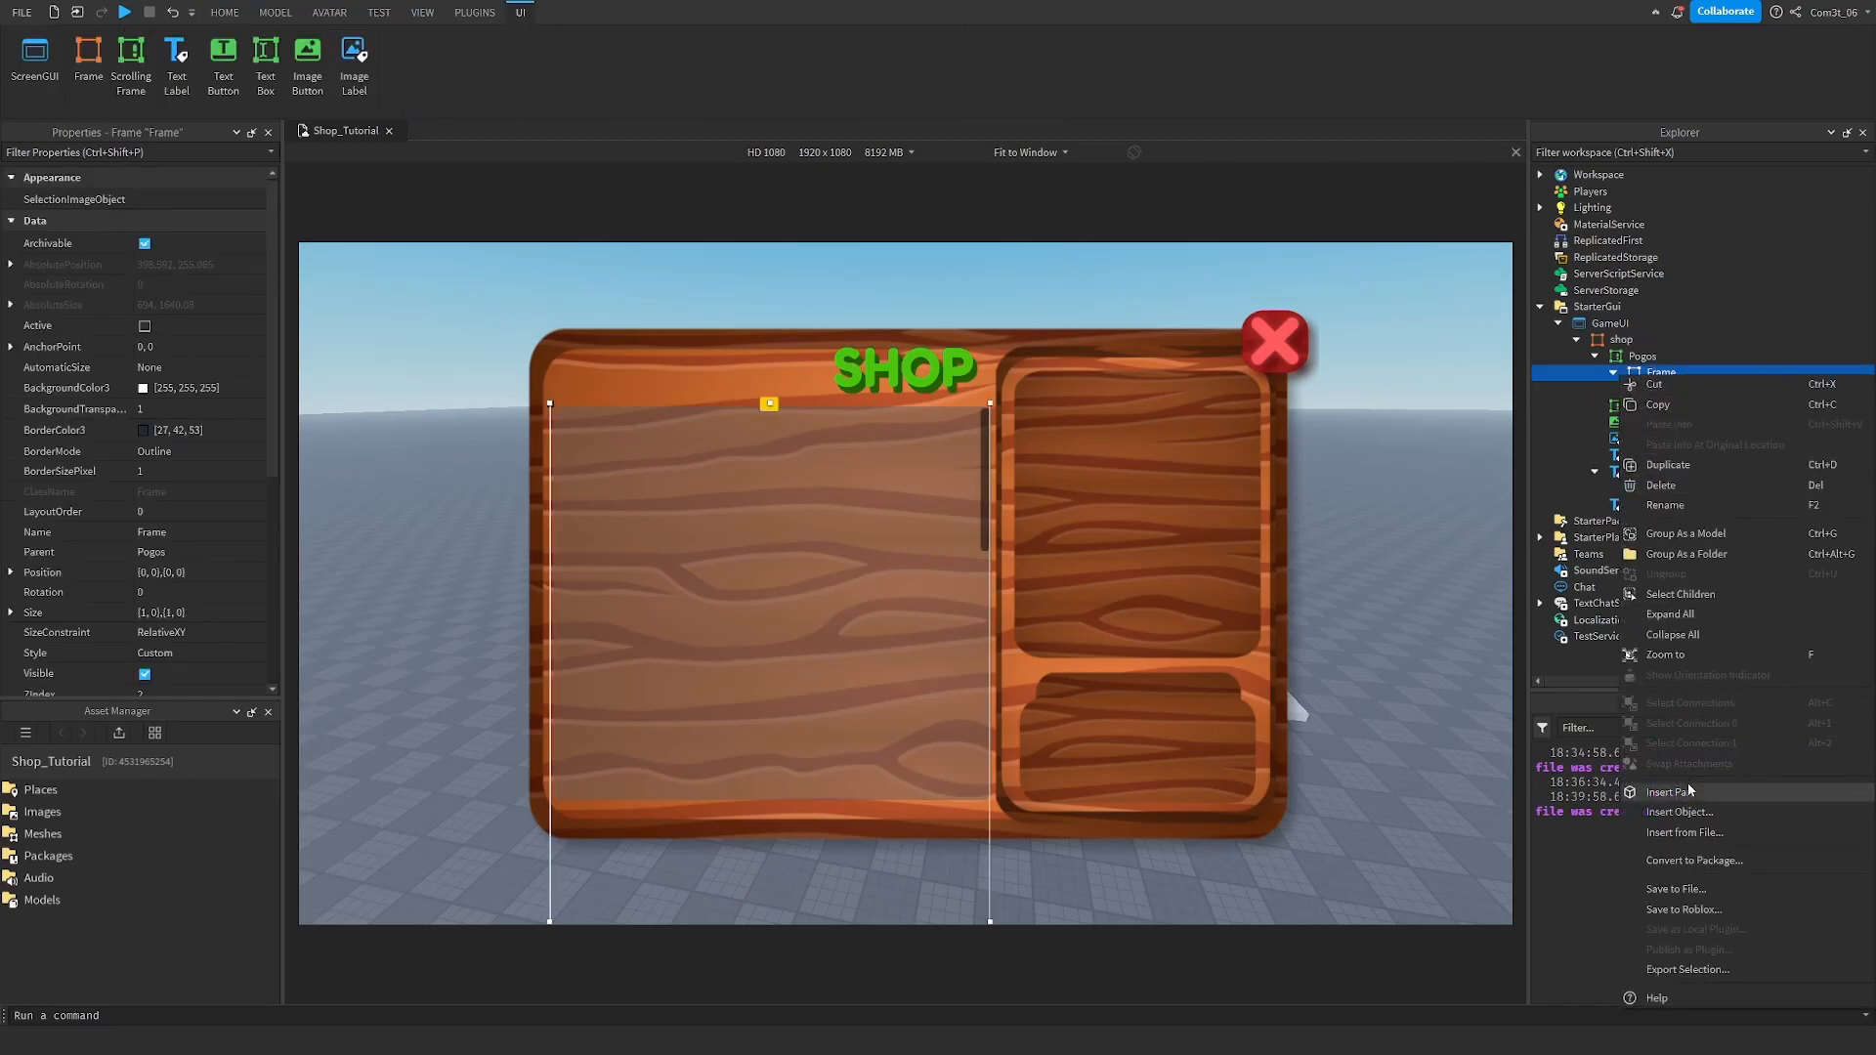
pyautogui.click(1691, 811)
pyautogui.write('i')
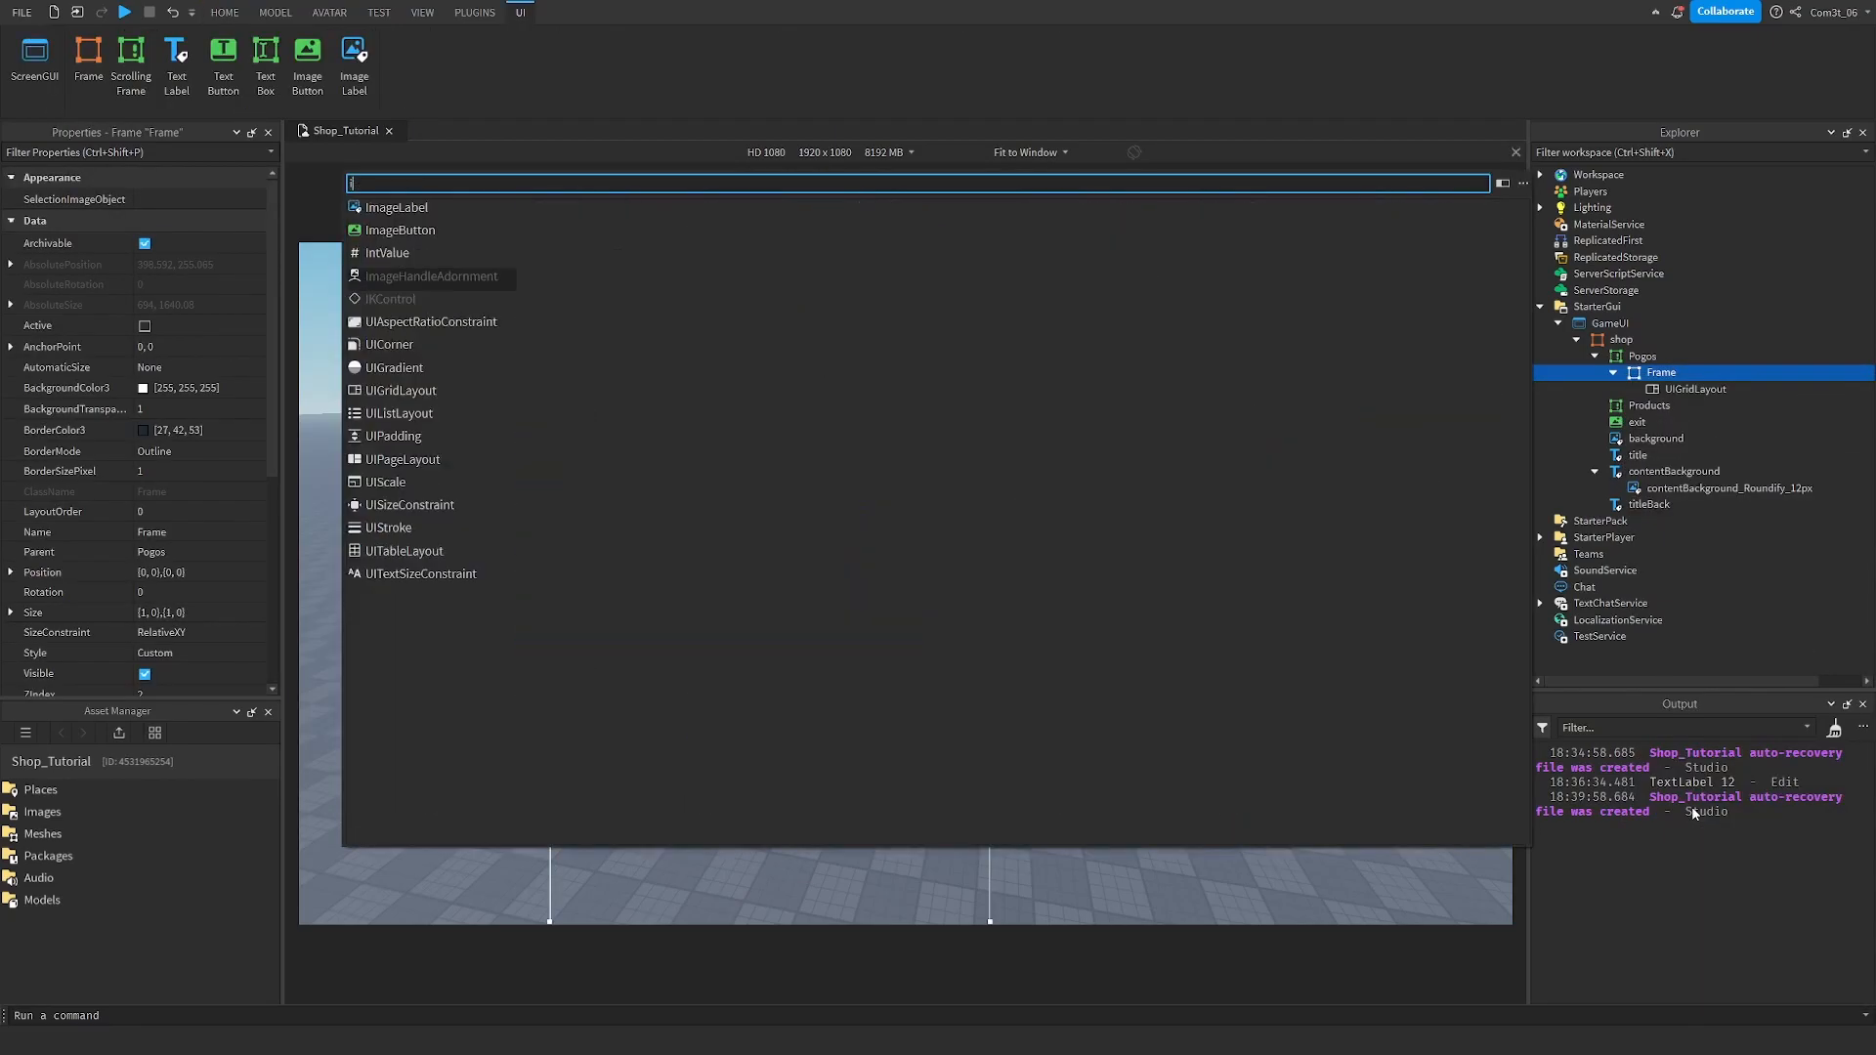
pyautogui.write('m')
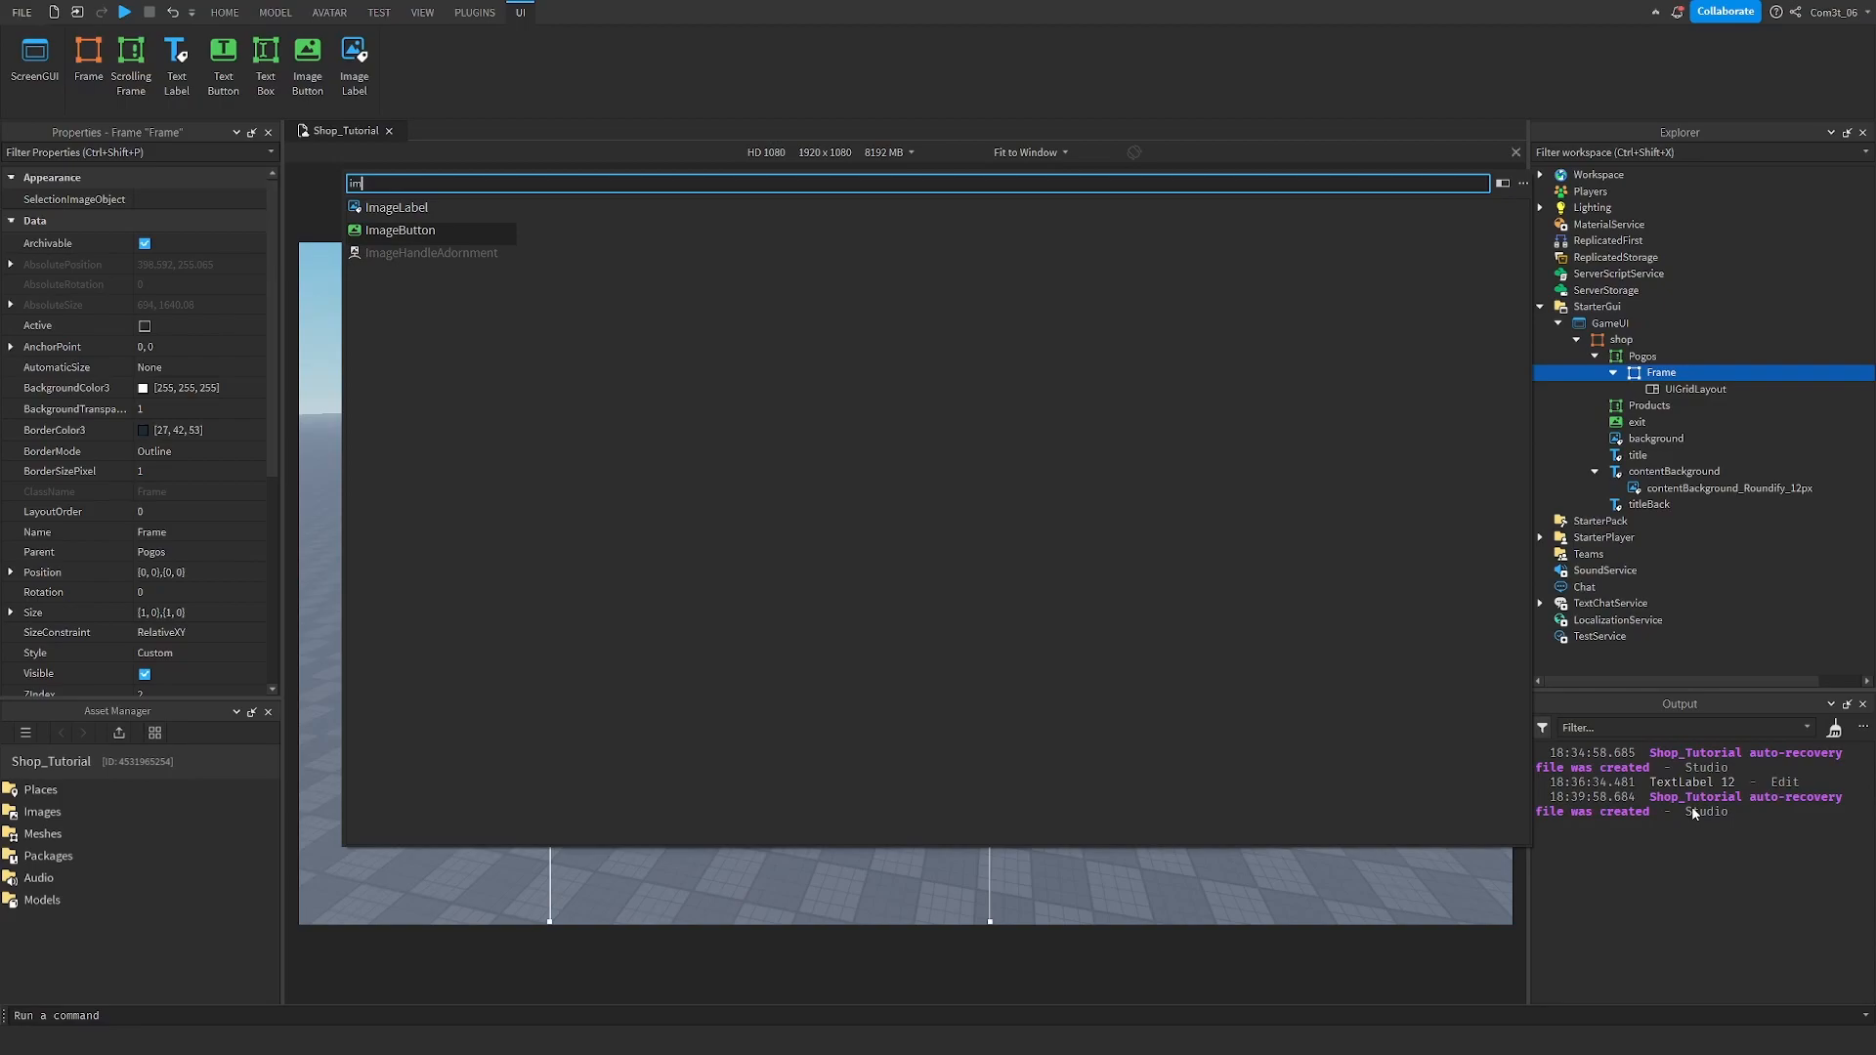
pyautogui.press('Return')
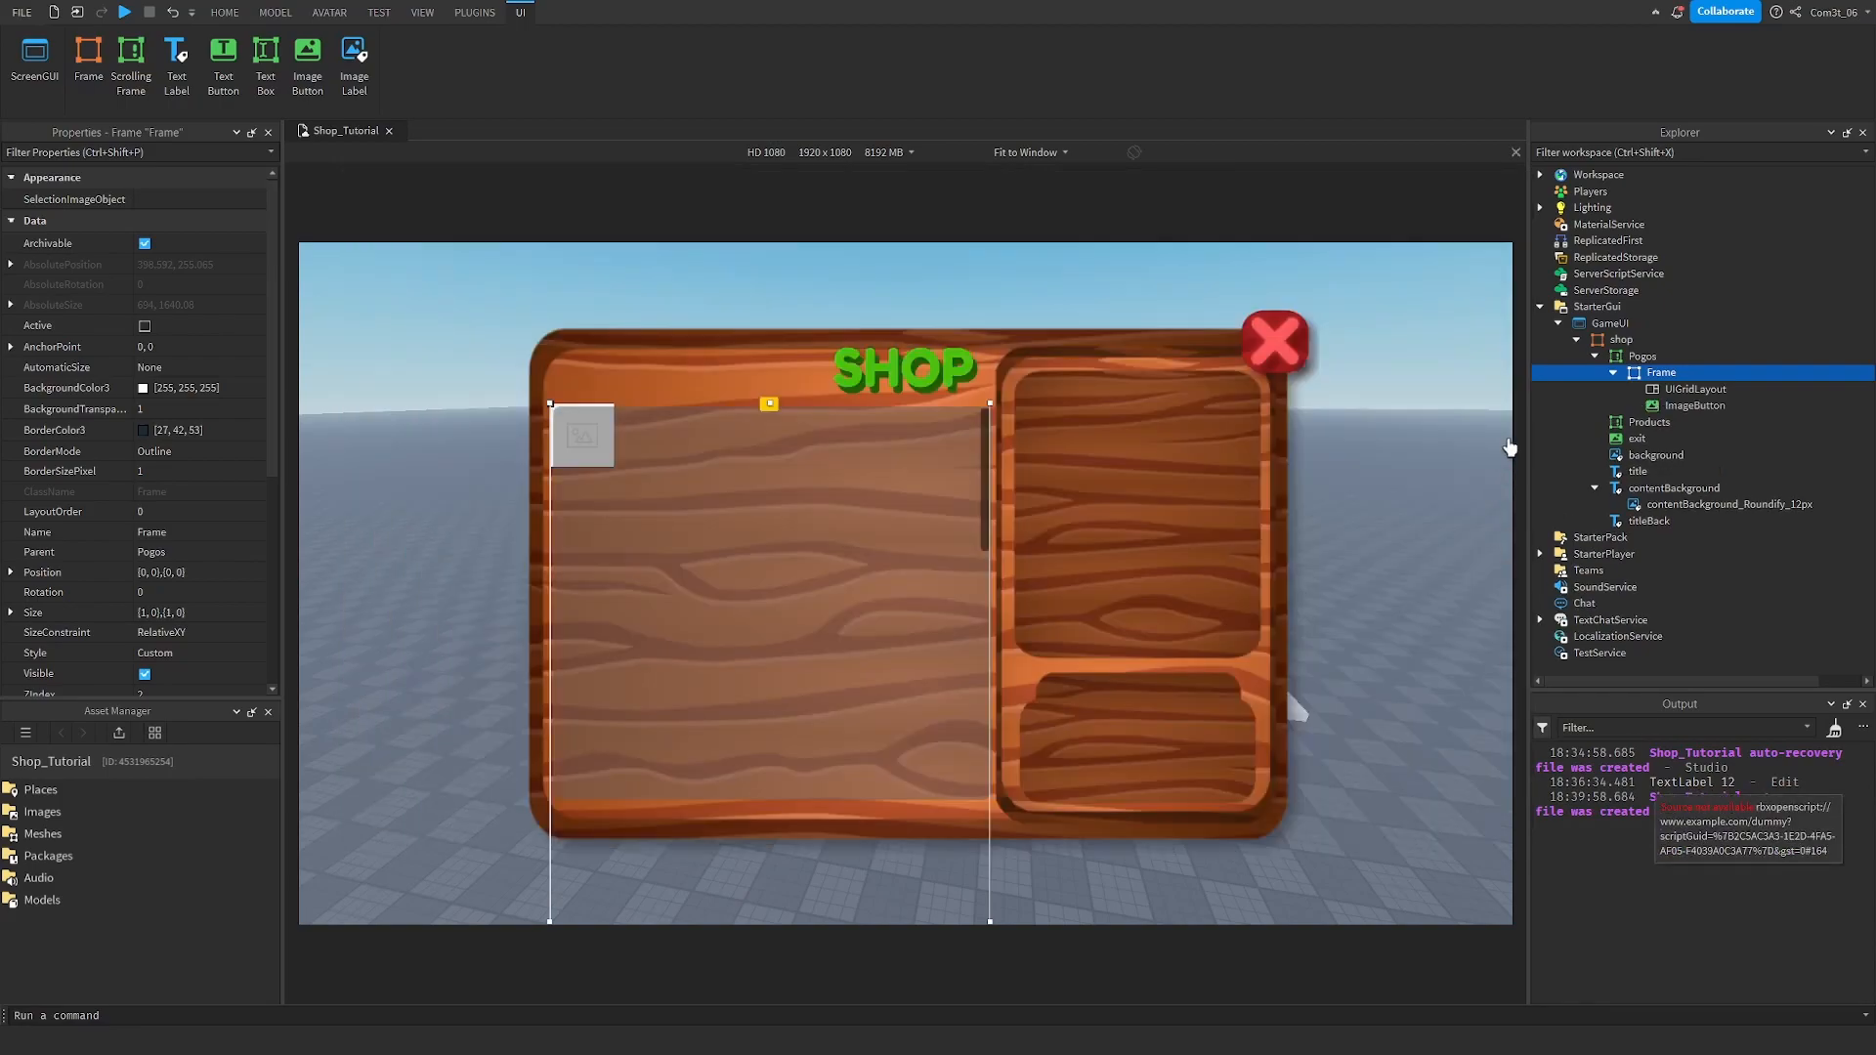
# Set the ZIndex of the ImageButton inside the Pogos frame to 2.
pyautogui.scroll(-3, 181, 532)
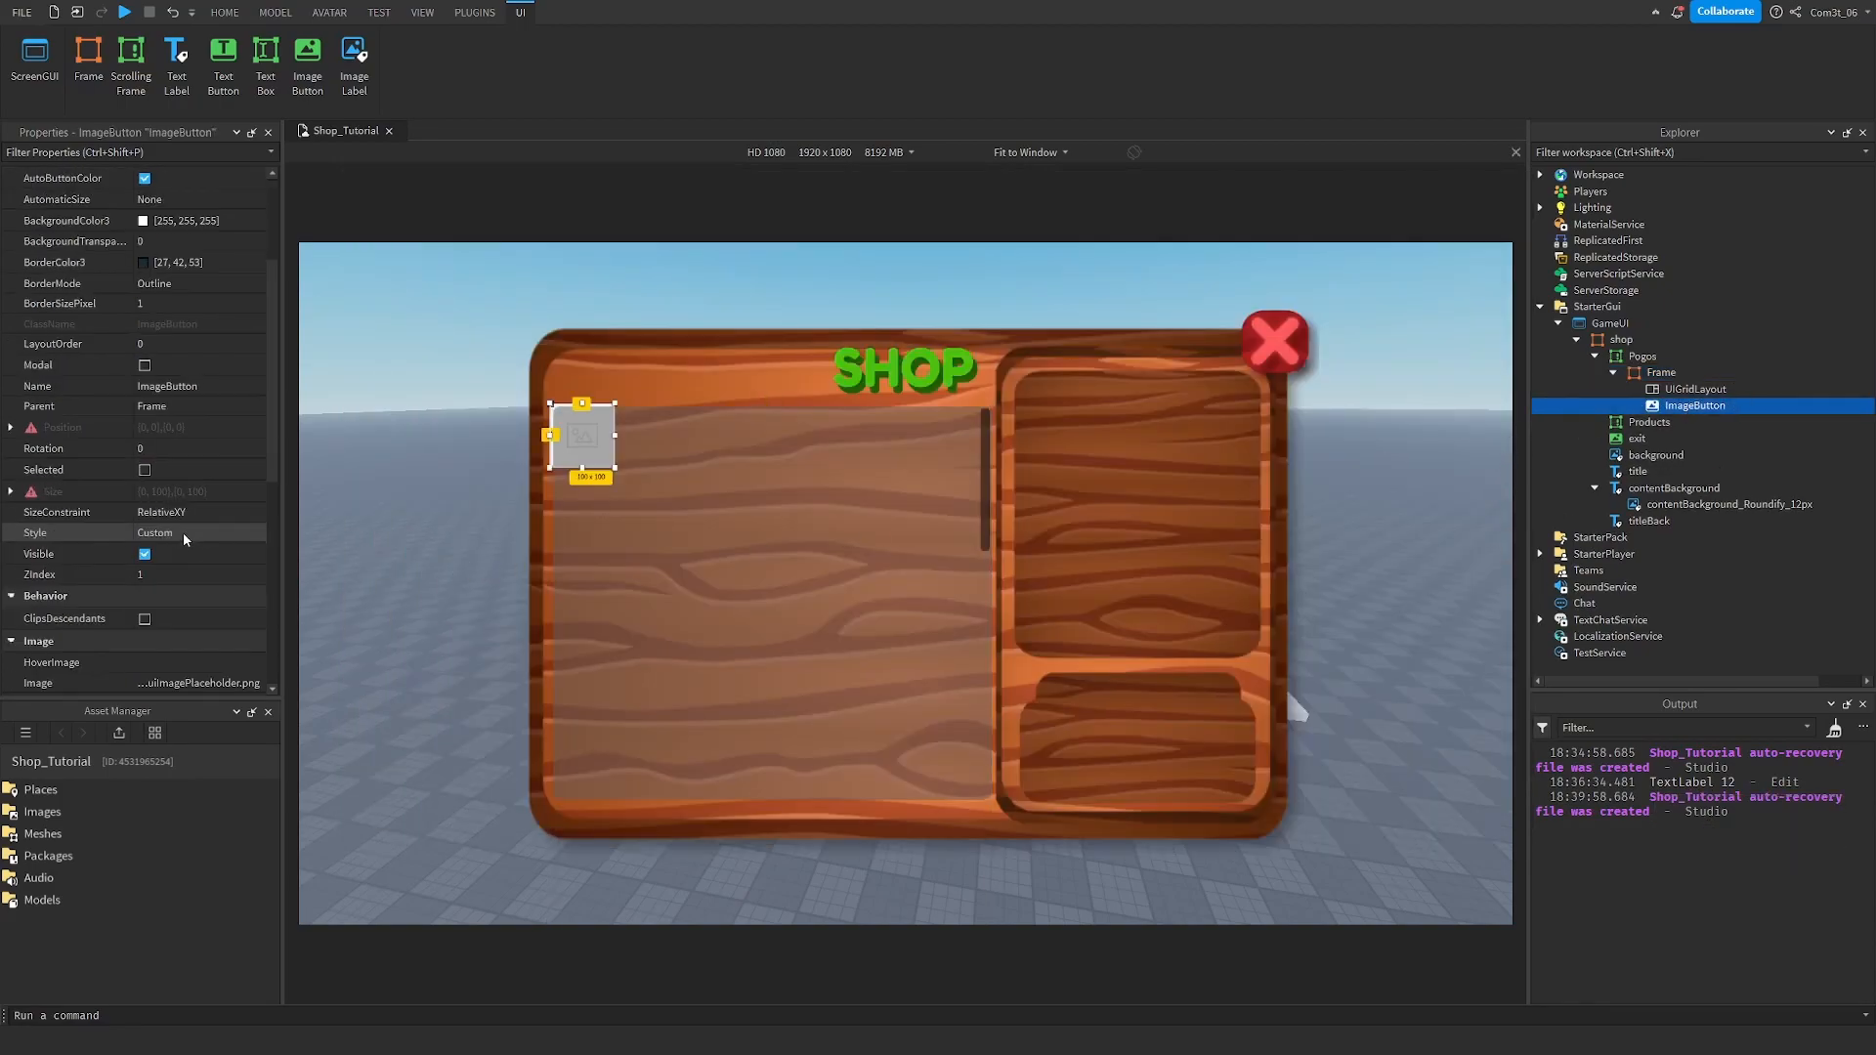
pyautogui.click(166, 573)
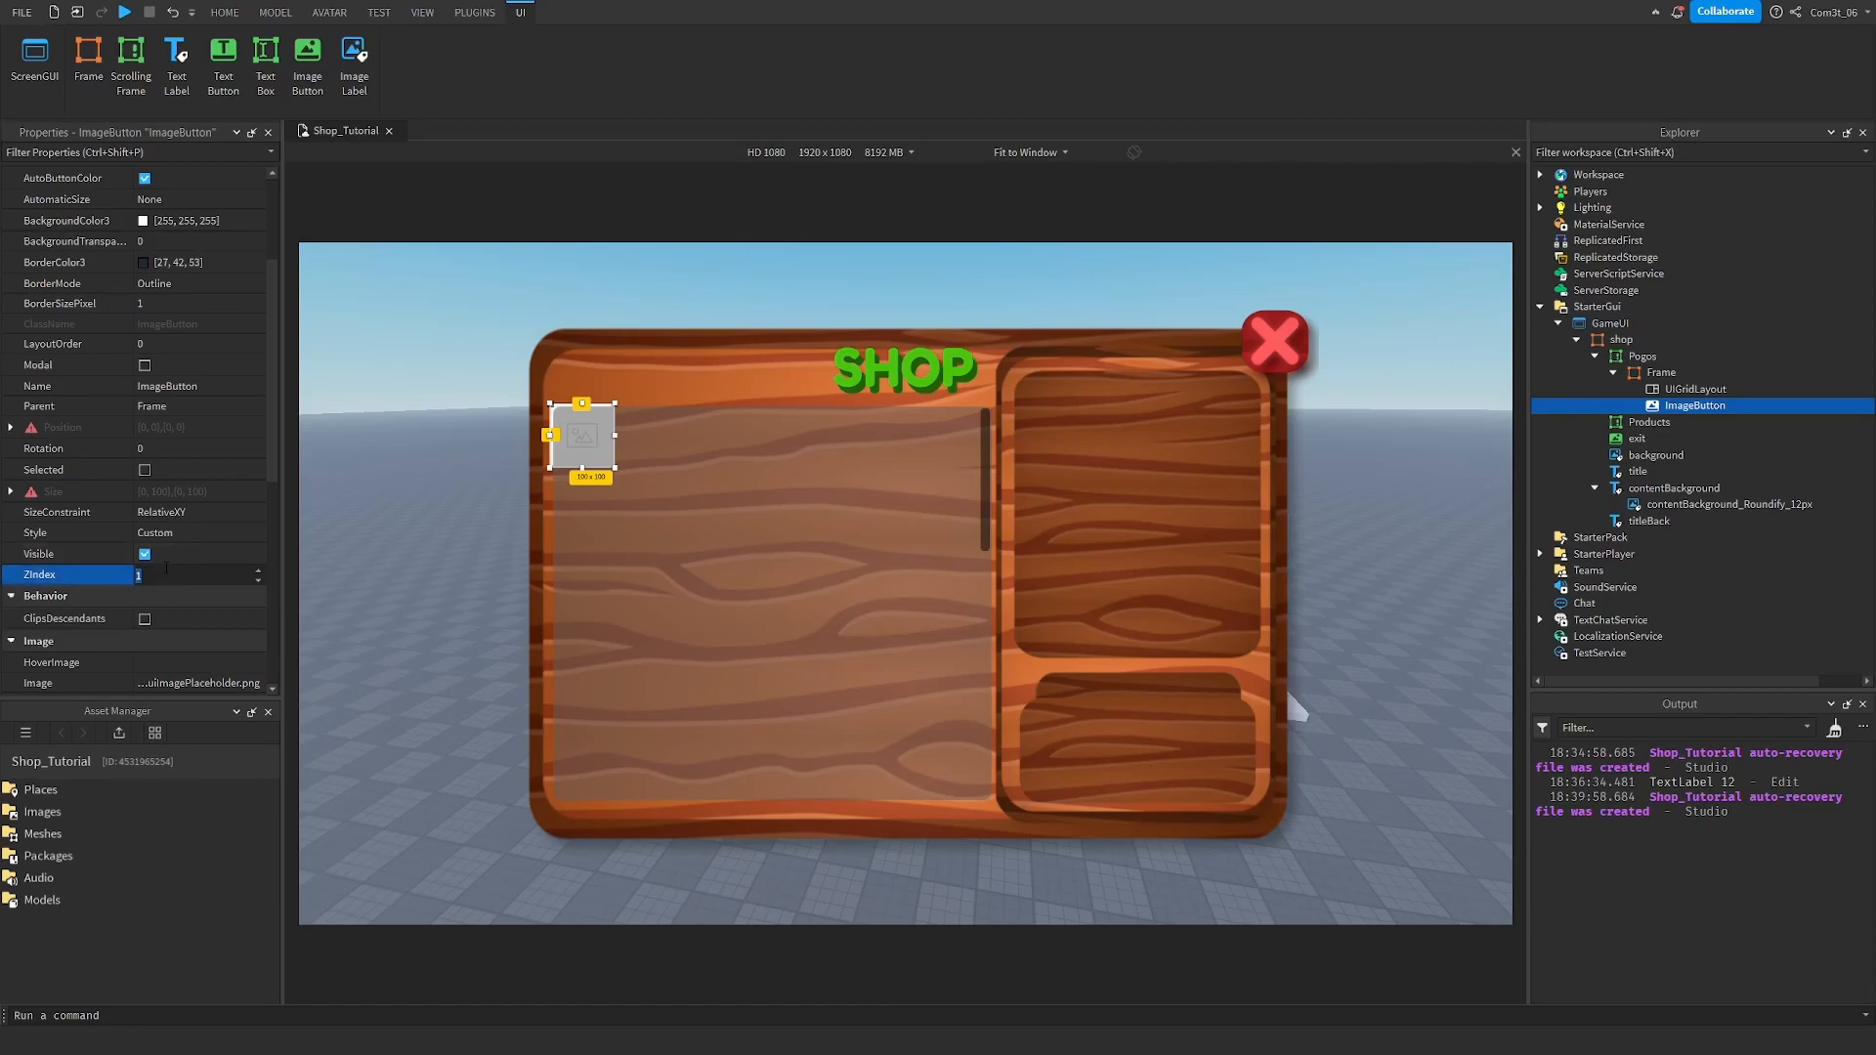
pyautogui.write('2')
pyautogui.press('Return')
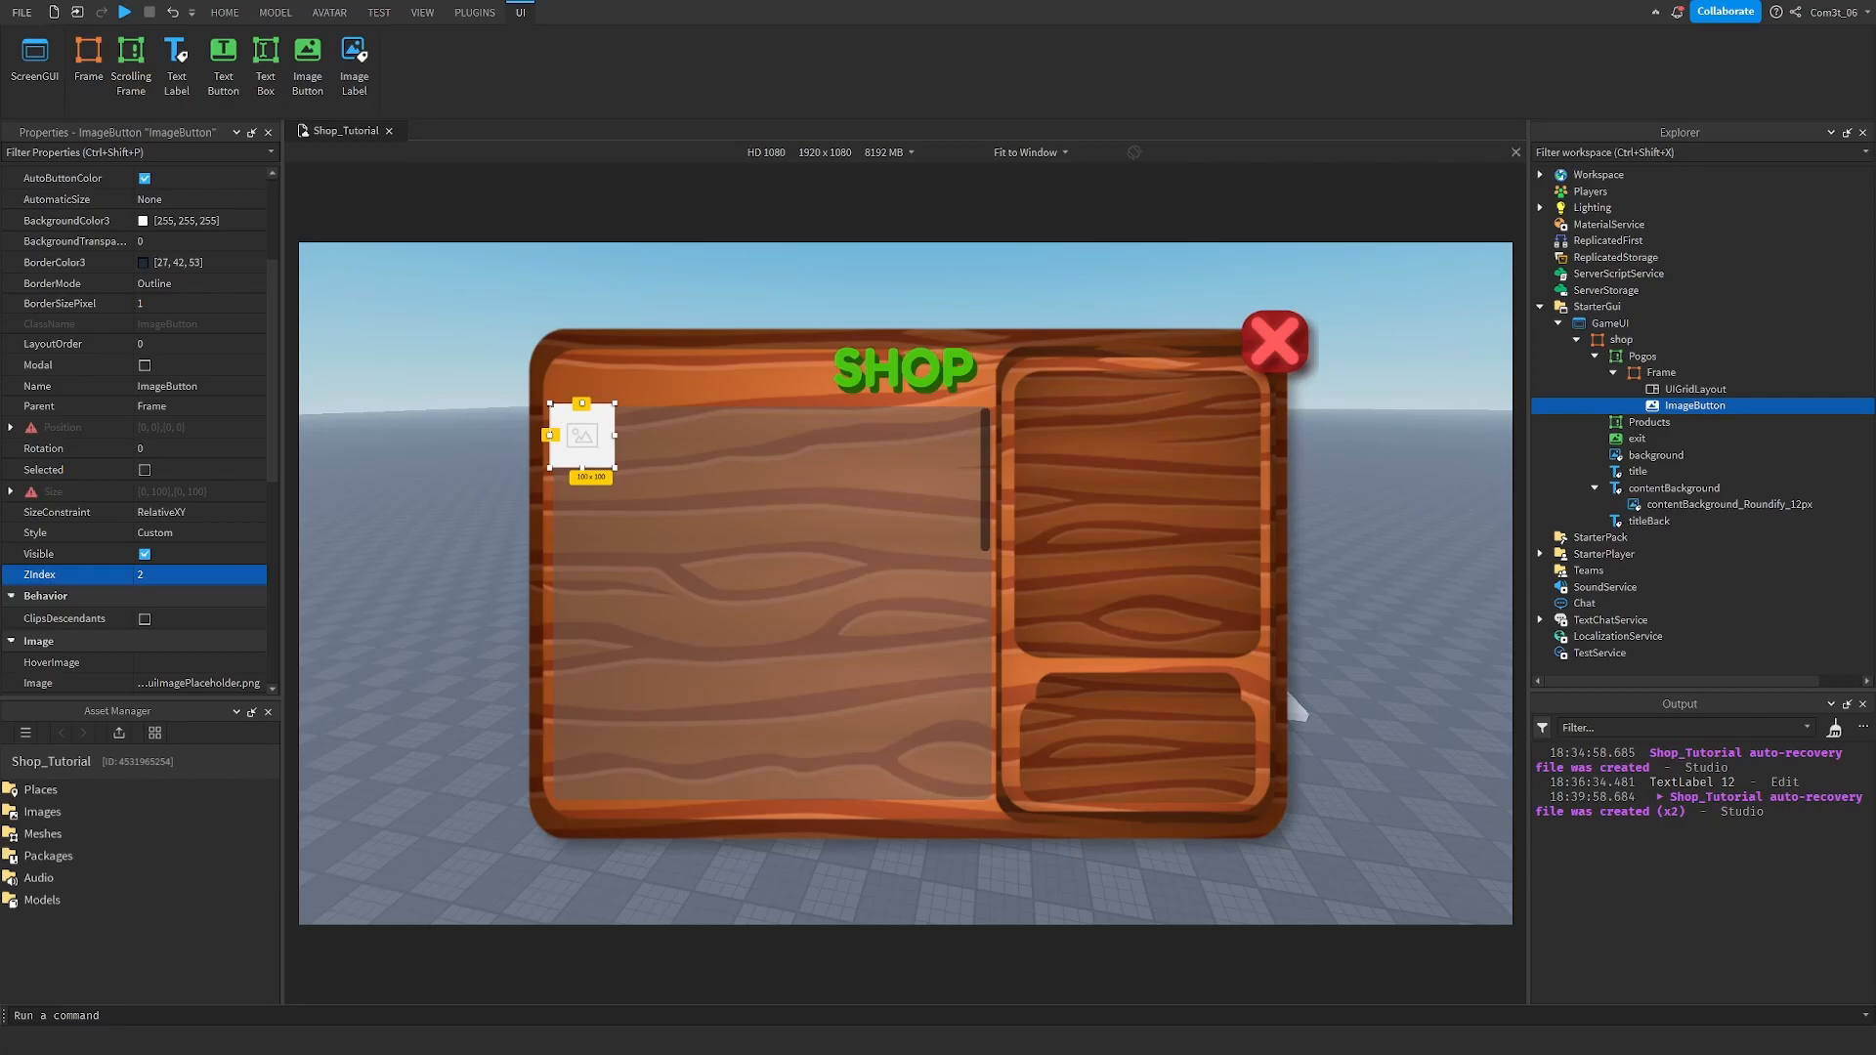
pyautogui.click(1701, 390)
pyautogui.click(1696, 405)
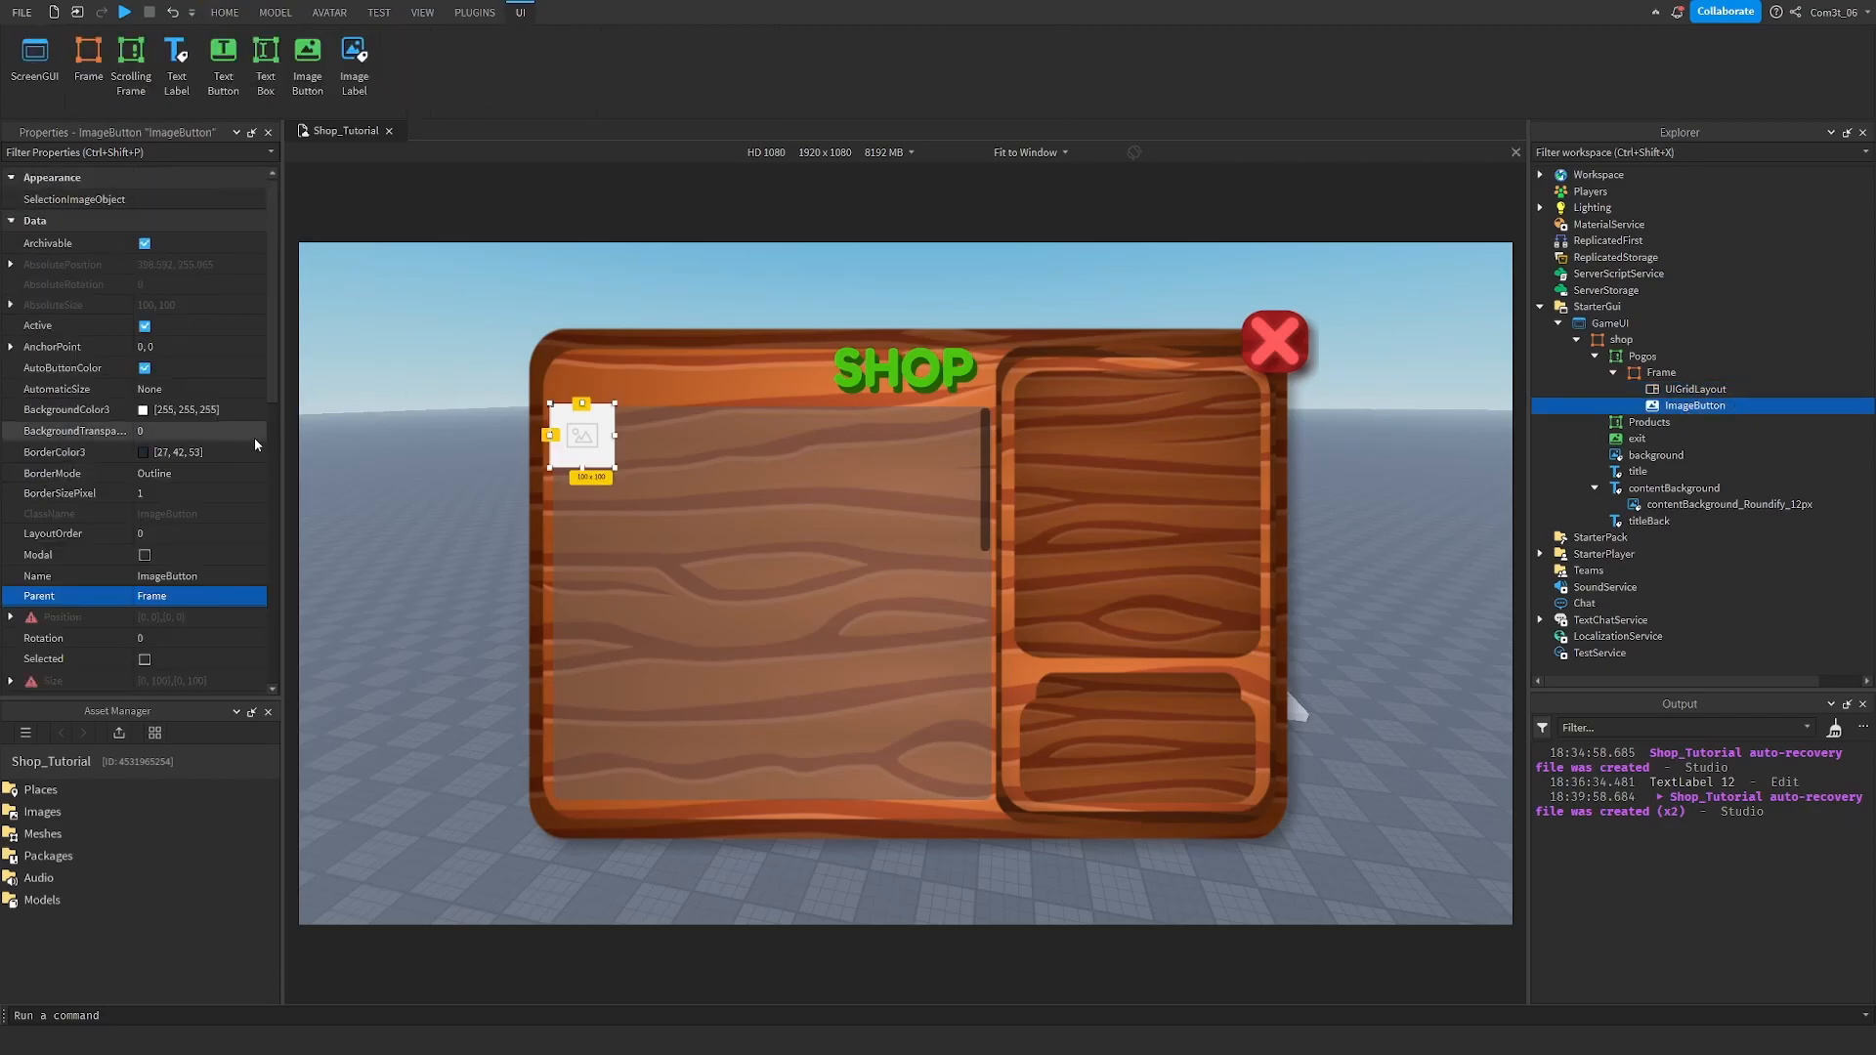
pyautogui.scroll(-4, 137, 488)
pyautogui.click(203, 620)
pyautogui.hotkey('ctrl', 'v')
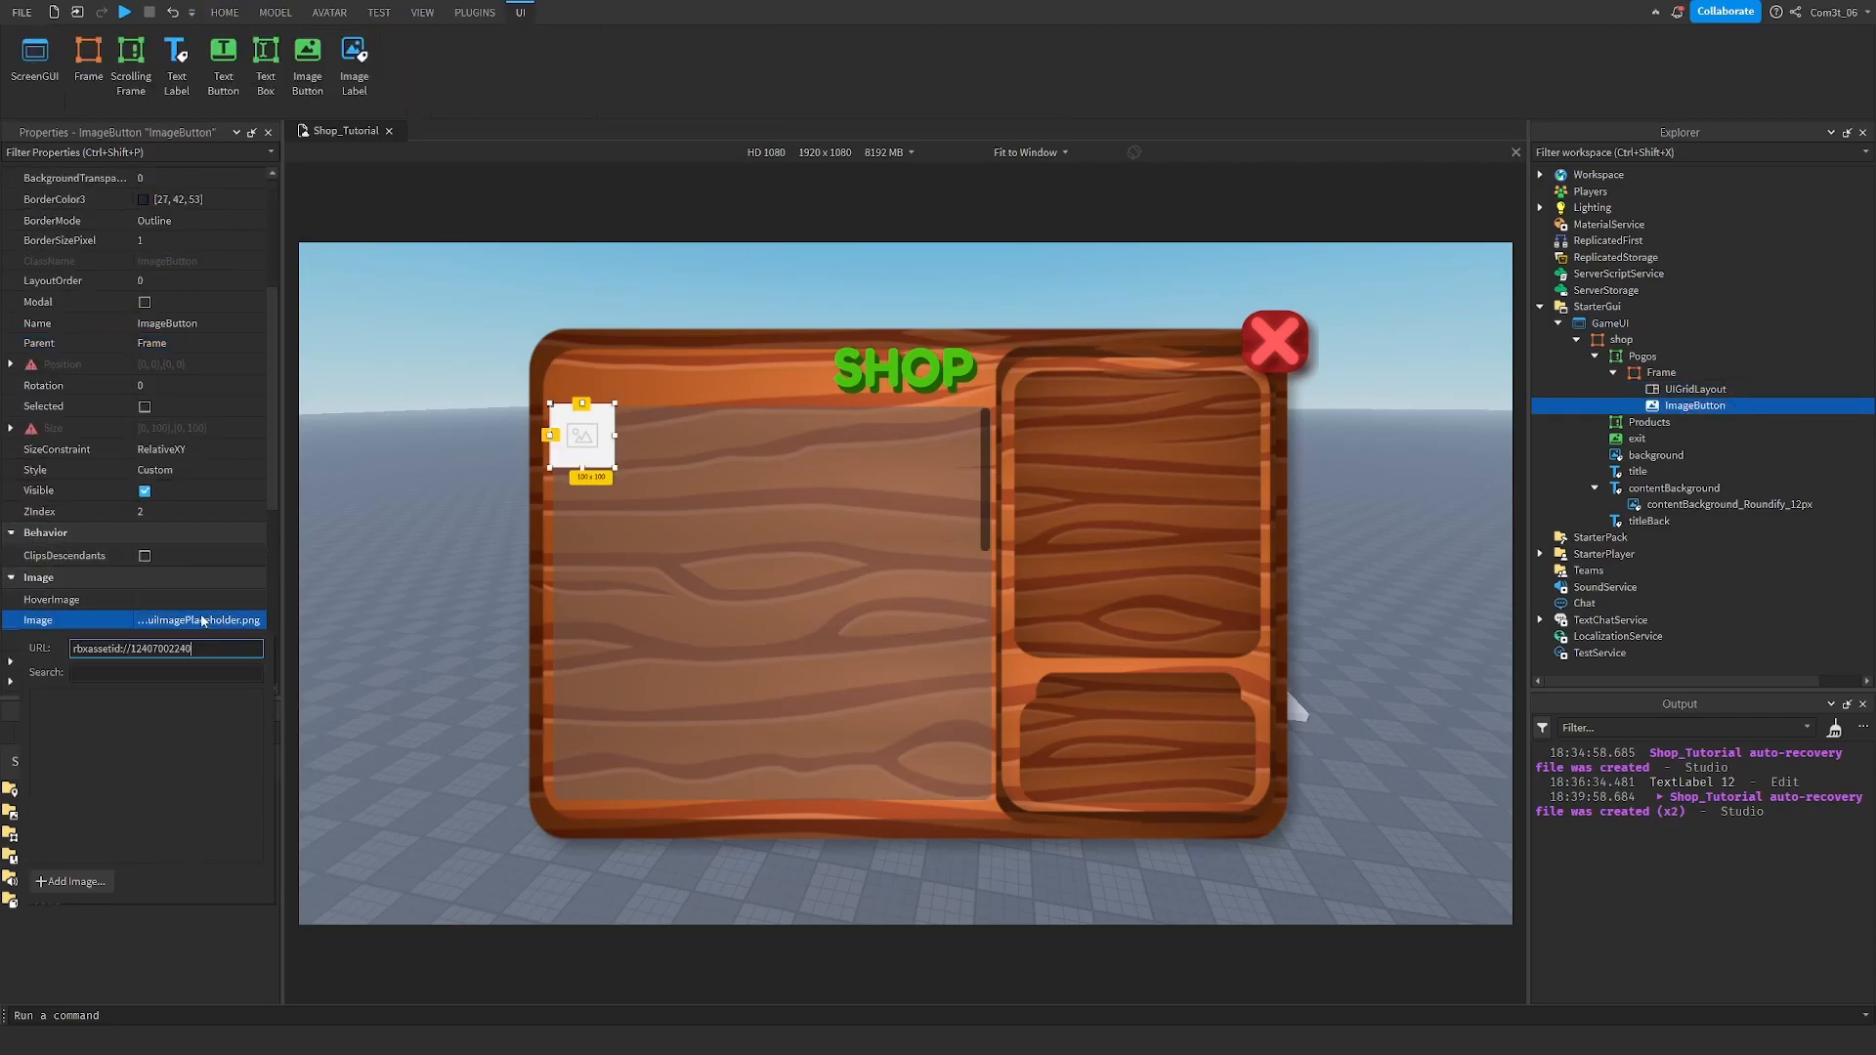
pyautogui.press('Return')
# Set the ImageButton's BackgroundTransparency to 1.
pyautogui.scroll(4, 163, 492)
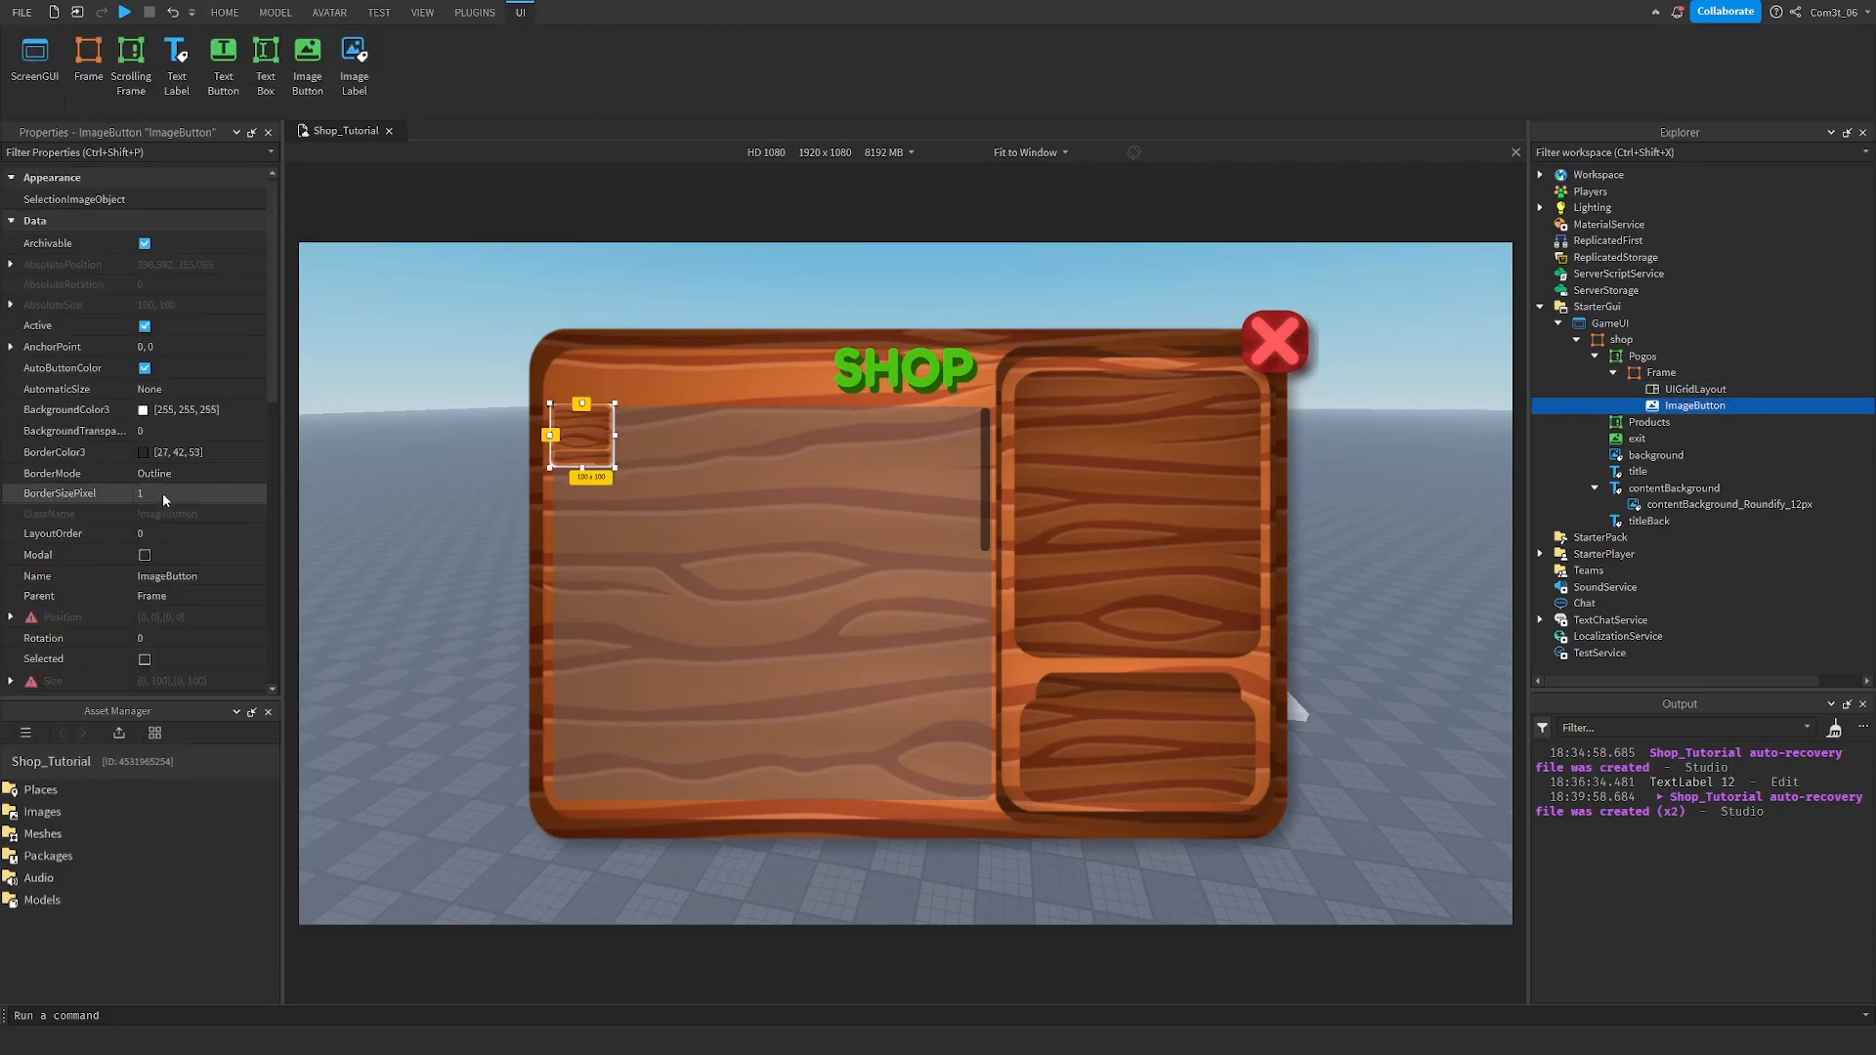
pyautogui.click(188, 431)
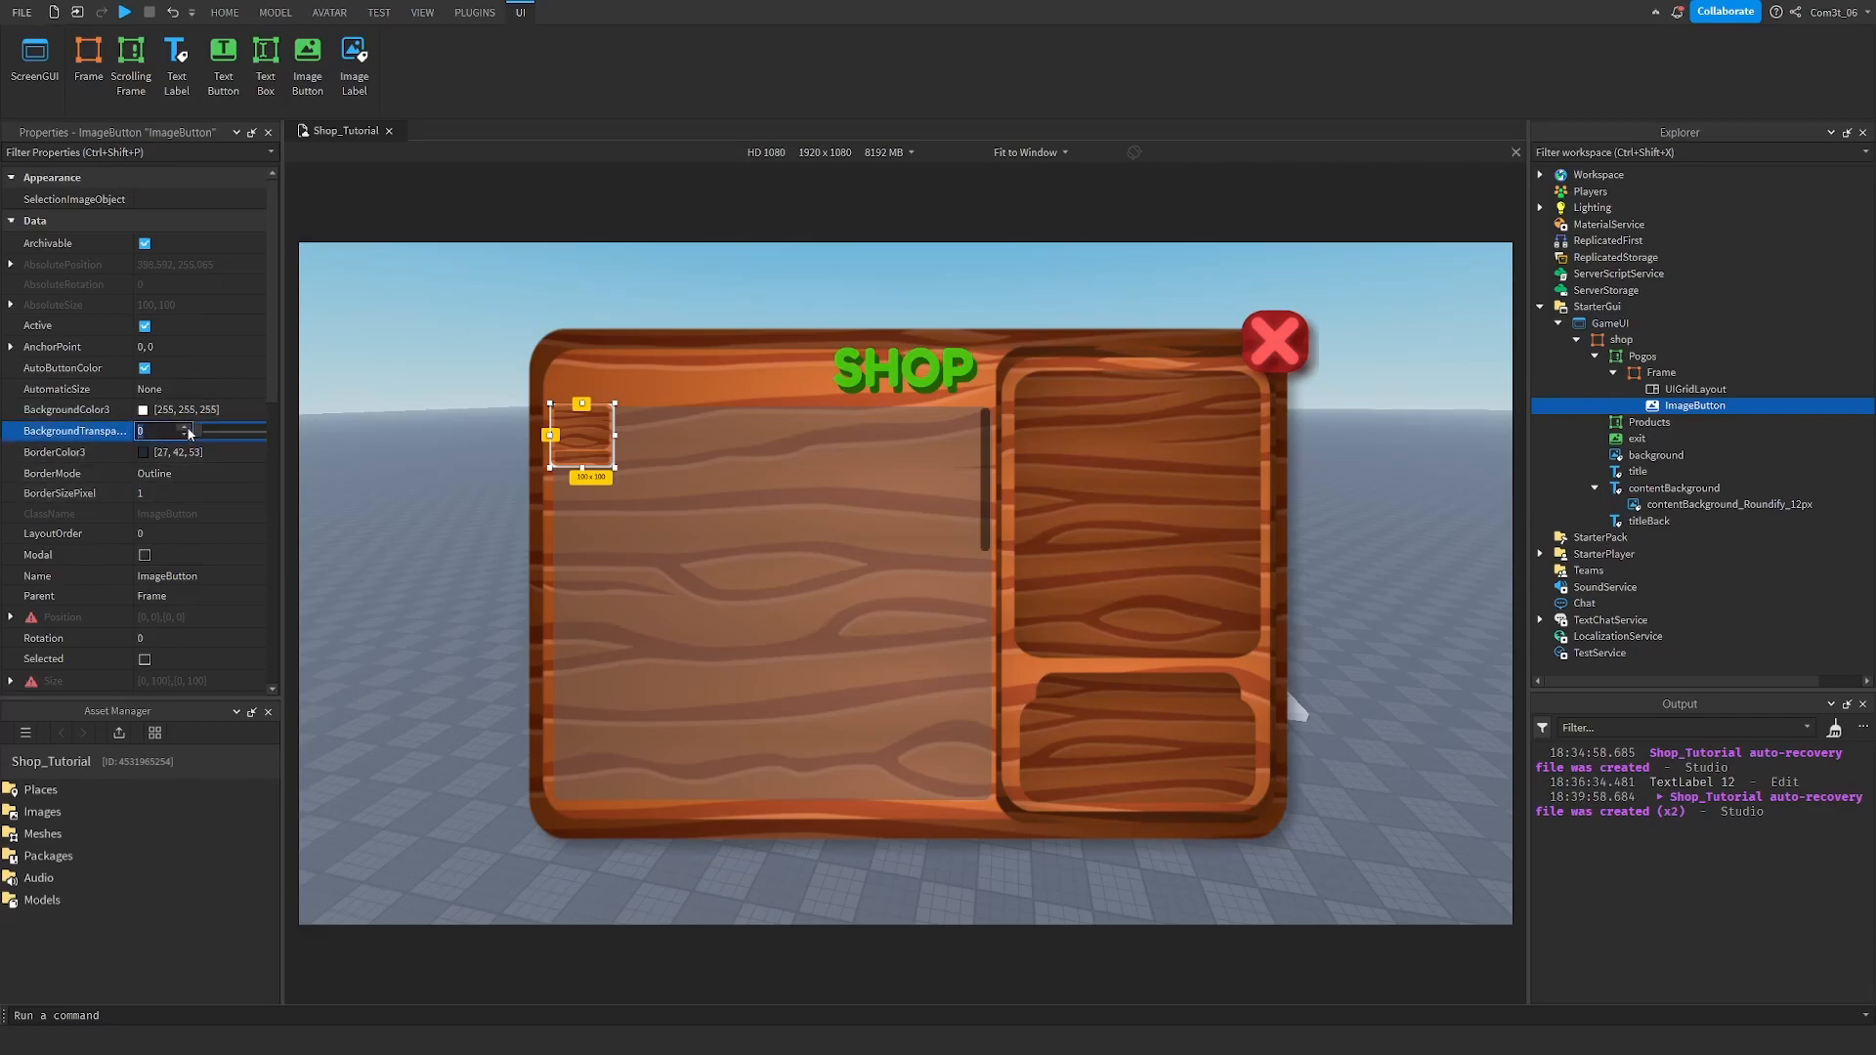
pyautogui.write('1')
pyautogui.press('Return')
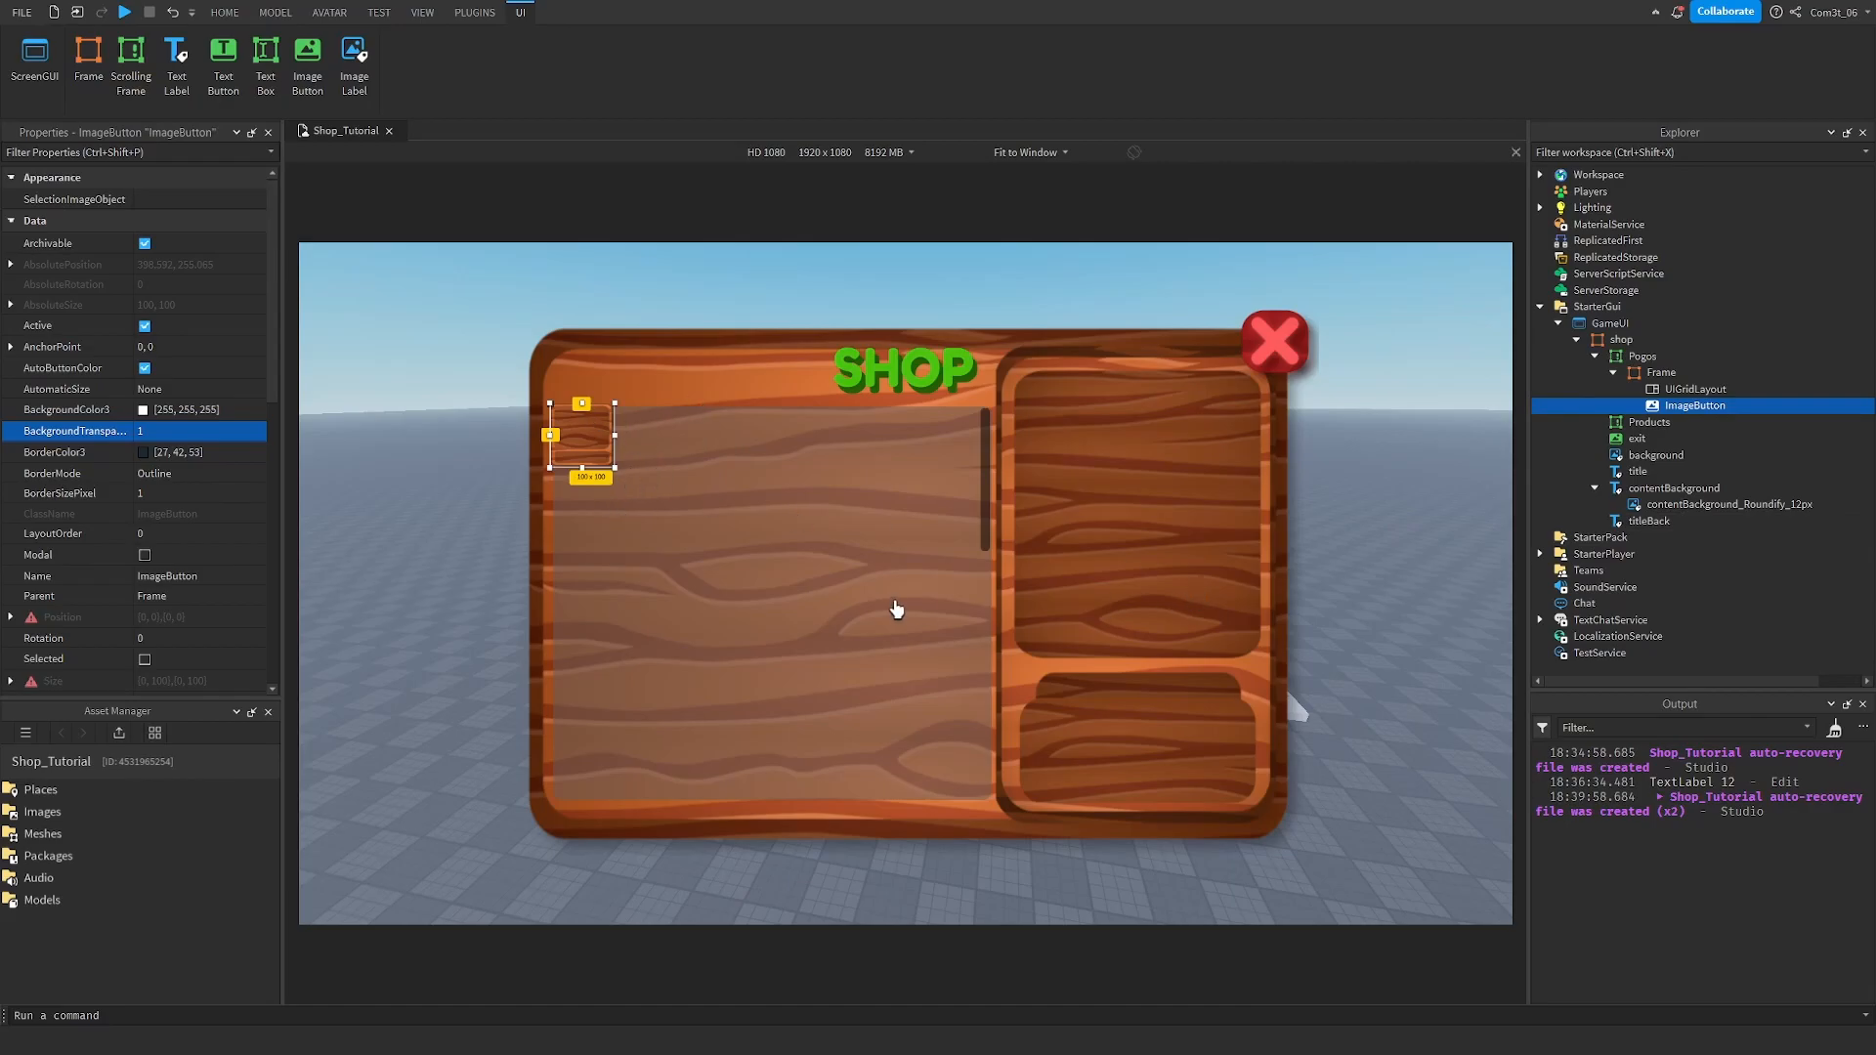
pyautogui.scroll(-3, 684, 540)
pyautogui.scroll(3, 613, 409)
pyautogui.moveTo(618, 476); pyautogui.dragTo(676, 537)
pyautogui.click(720, 544)
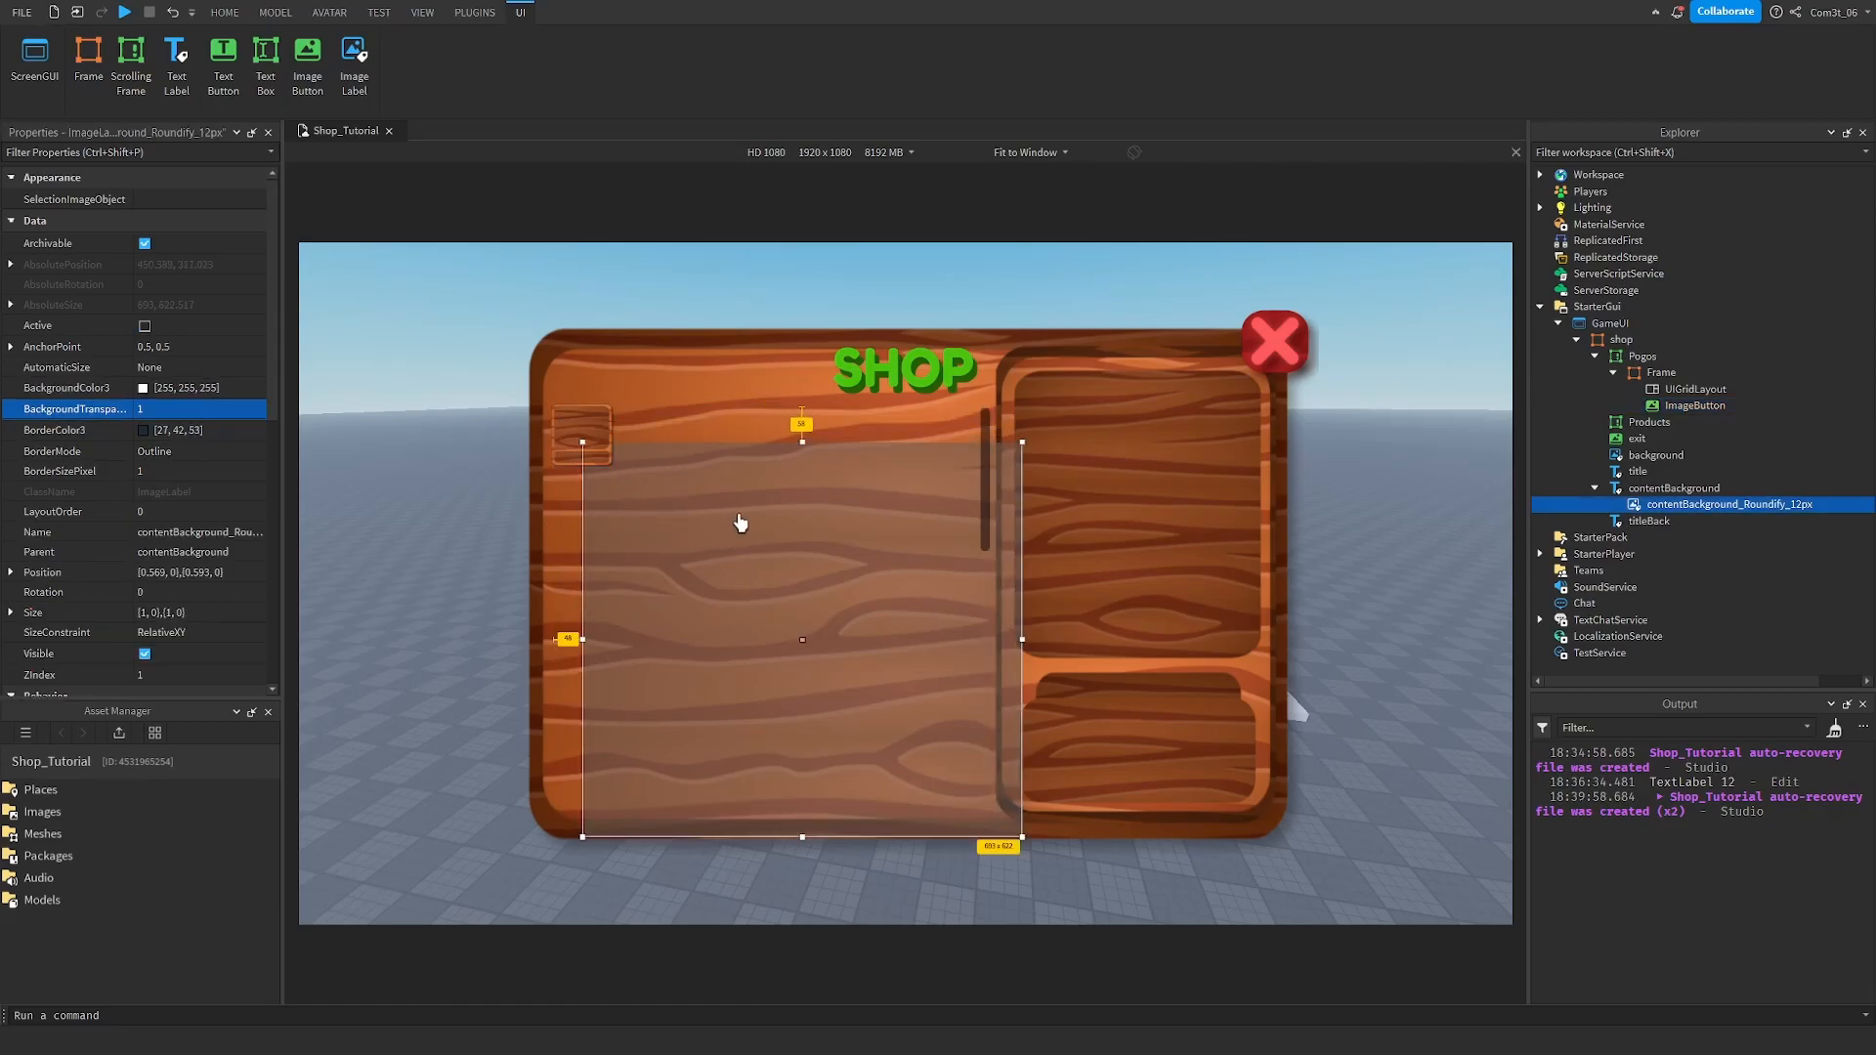
pyautogui.press('Delete')
pyautogui.hotkey('ctrl', 'z')
pyautogui.hotkey('ctrl', 'z')
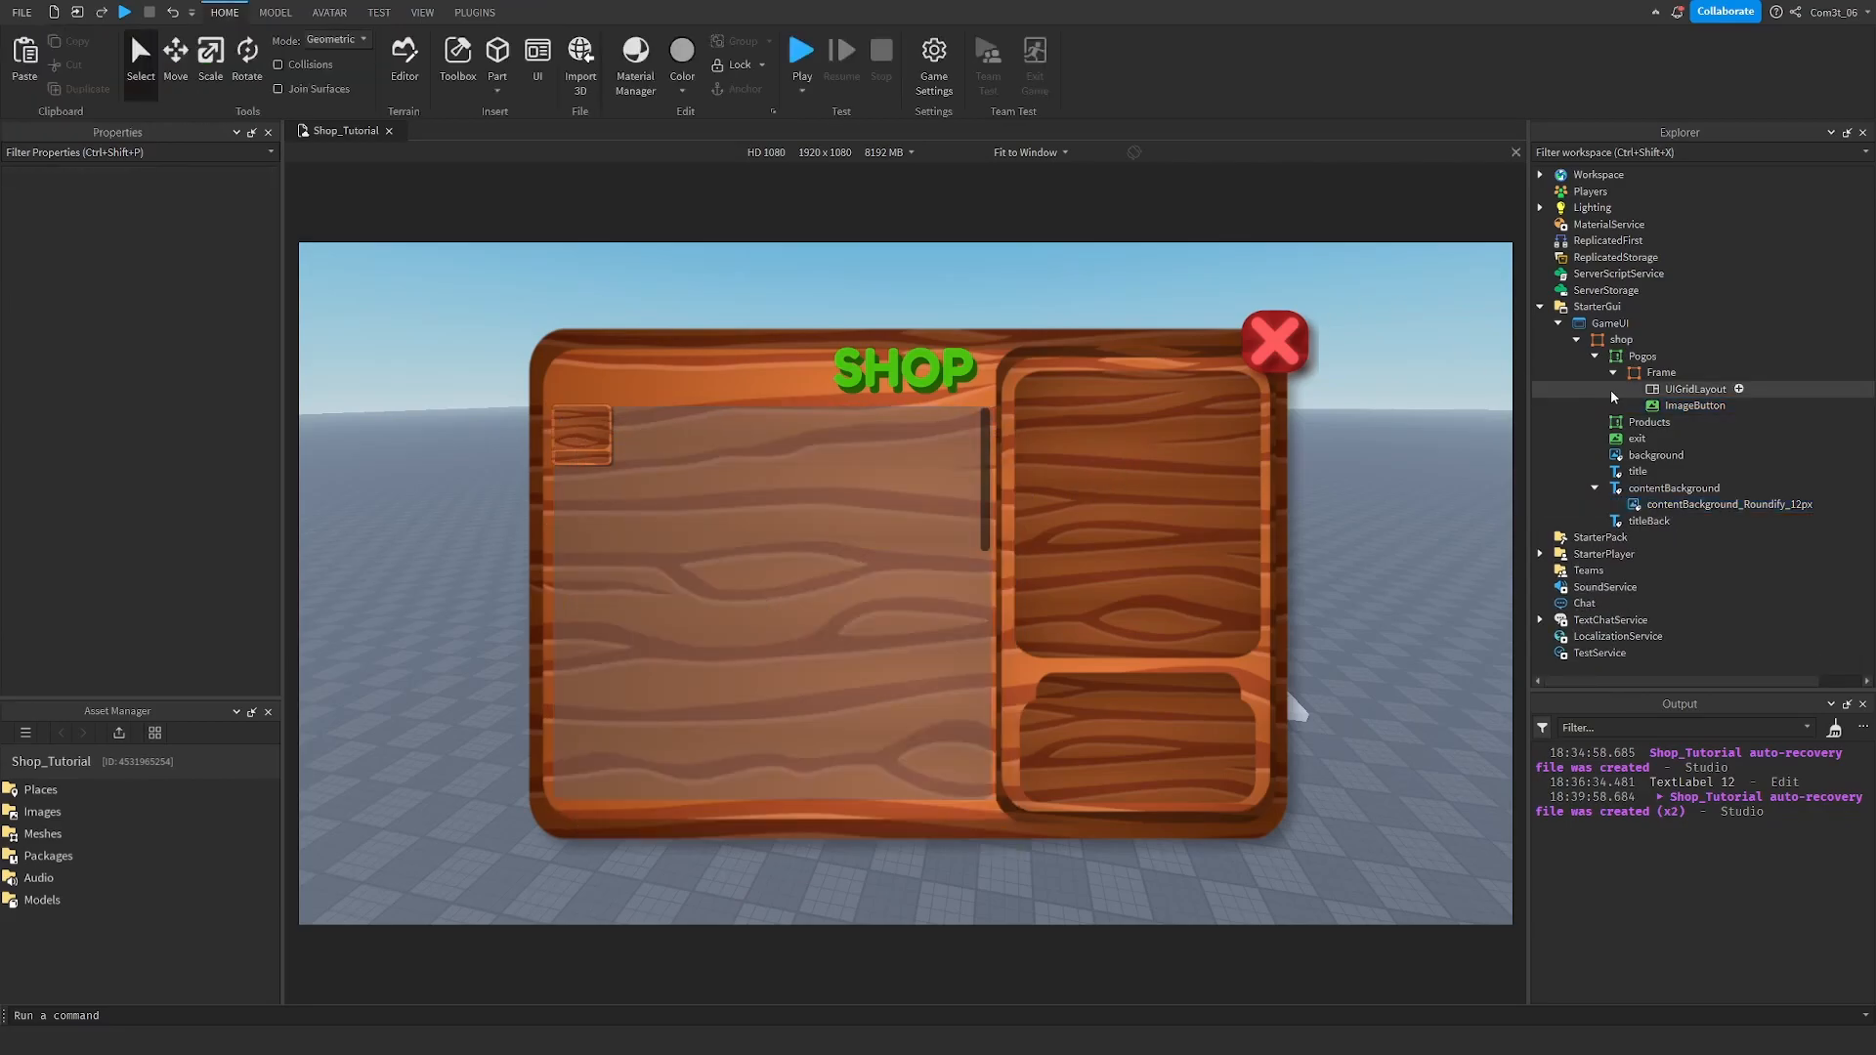
# Set the UIGridLayout's CellSize to scale values {0.275, 0},{0.35, 0} in place of pixel offsets.
pyautogui.click(1681, 390)
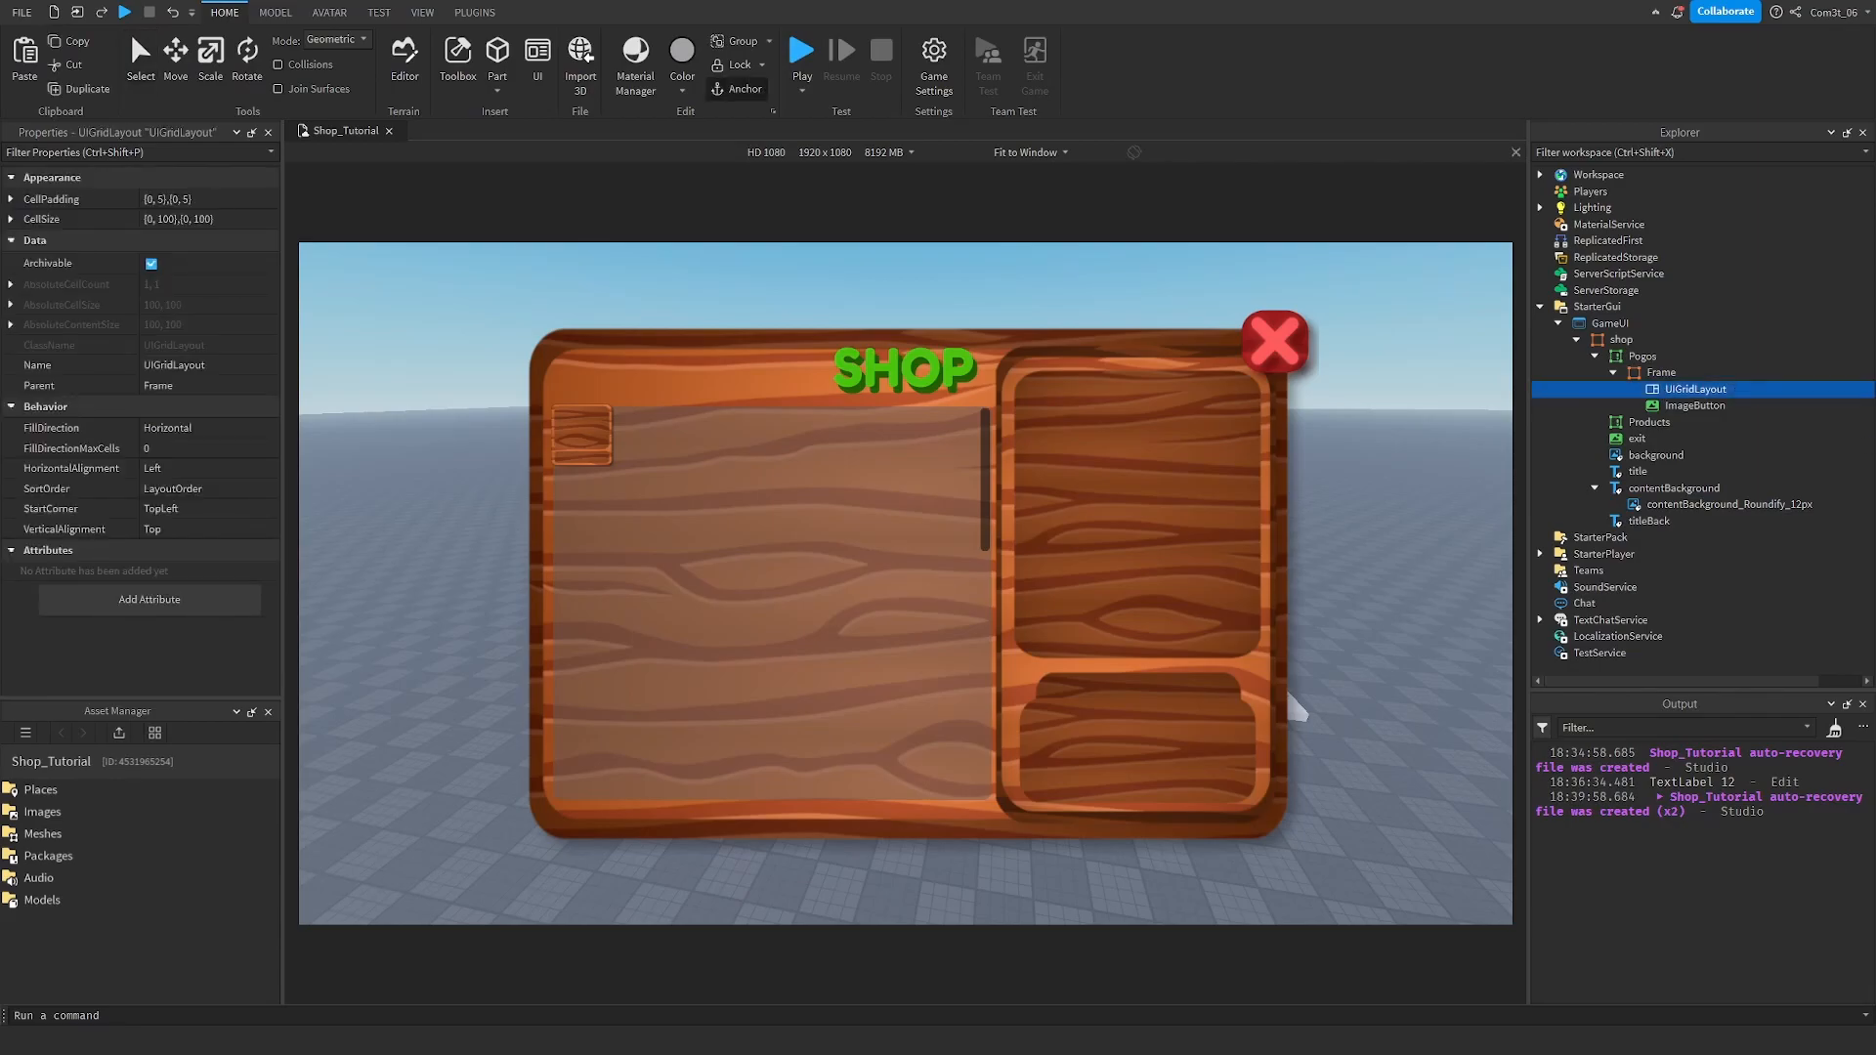
pyautogui.click(164, 220)
pyautogui.click(227, 225)
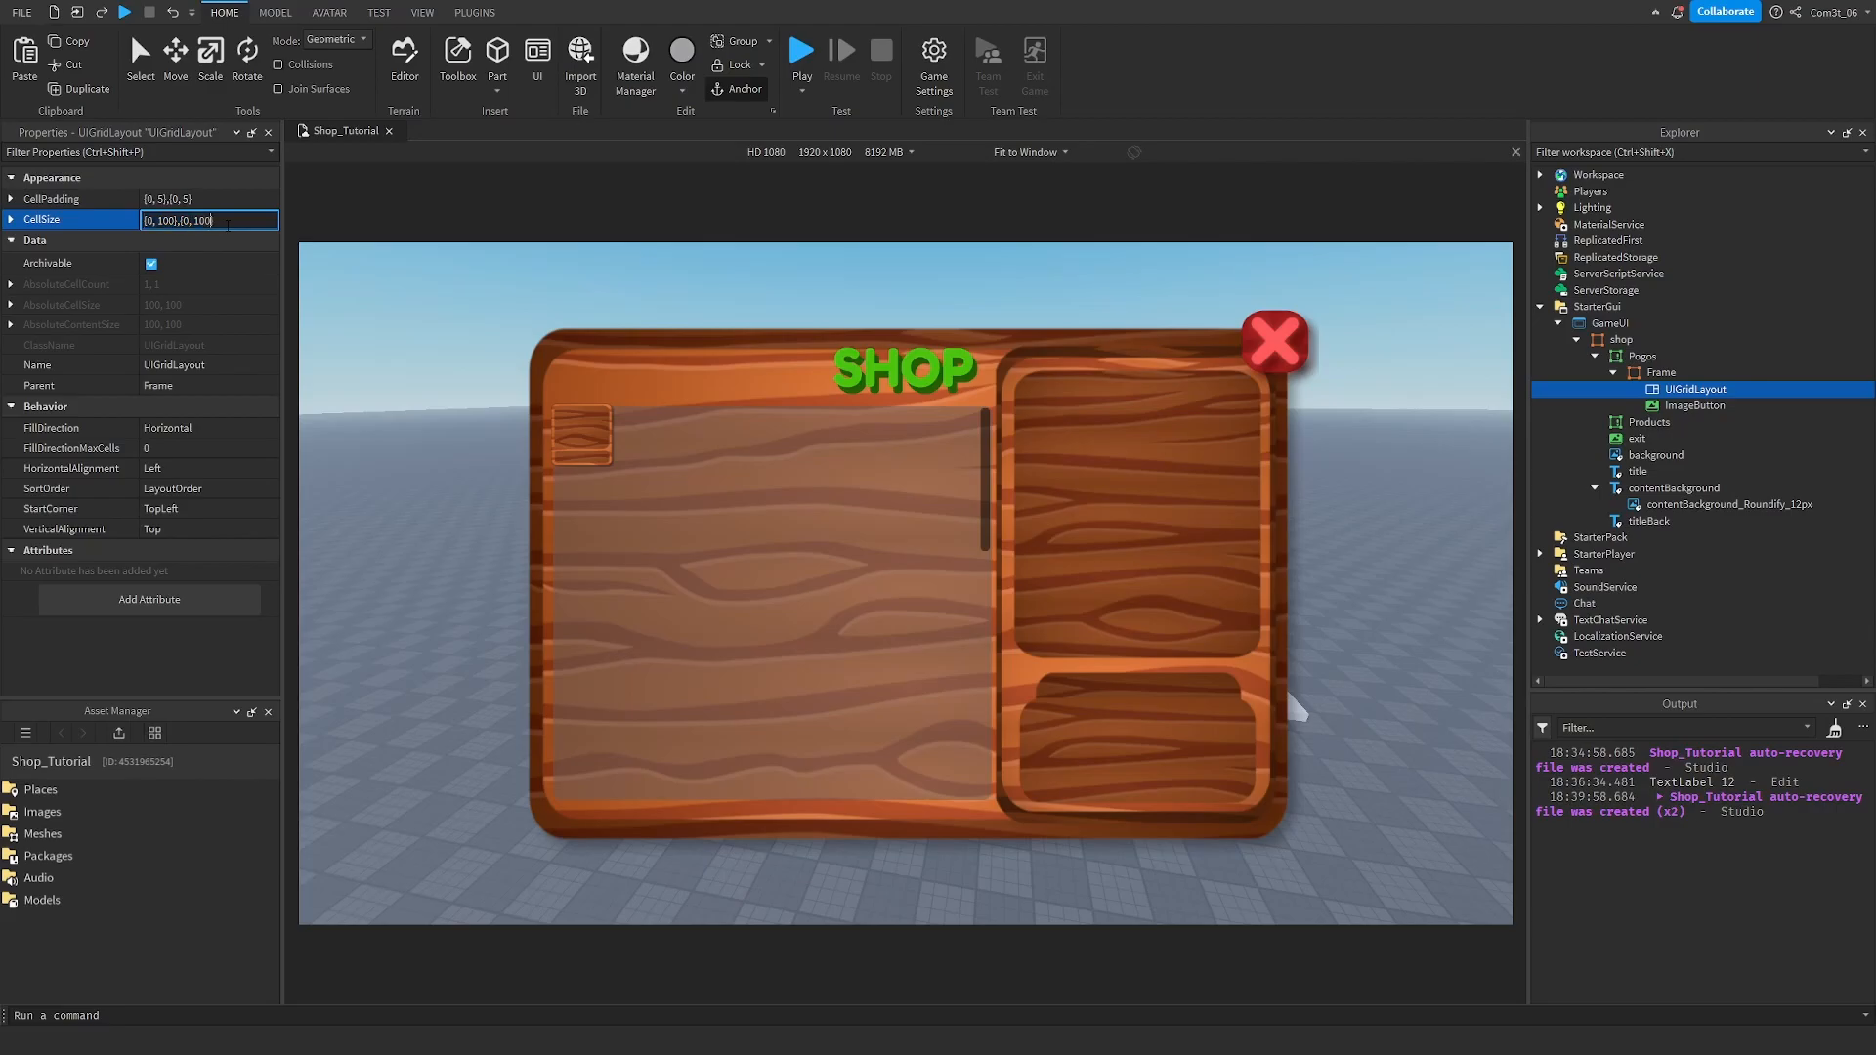
pyautogui.press('BackSpace')
pyautogui.press('BackSpace')
pyautogui.press('BackSpace')
pyautogui.press('BackSpace')
pyautogui.write('0')
pyautogui.press('Left')
pyautogui.press('Left')
pyautogui.press('Left')
pyautogui.press('Left')
pyautogui.press('Left')
pyautogui.press('Left')
pyautogui.press('Left')
pyautogui.press('Left')
pyautogui.press('BackSpace')
pyautogui.press('BackSpace')
pyautogui.press('Right')
pyautogui.write('.275')
pyautogui.press('Right')
pyautogui.press('Right')
pyautogui.write('.35')
pyautogui.press('Return')
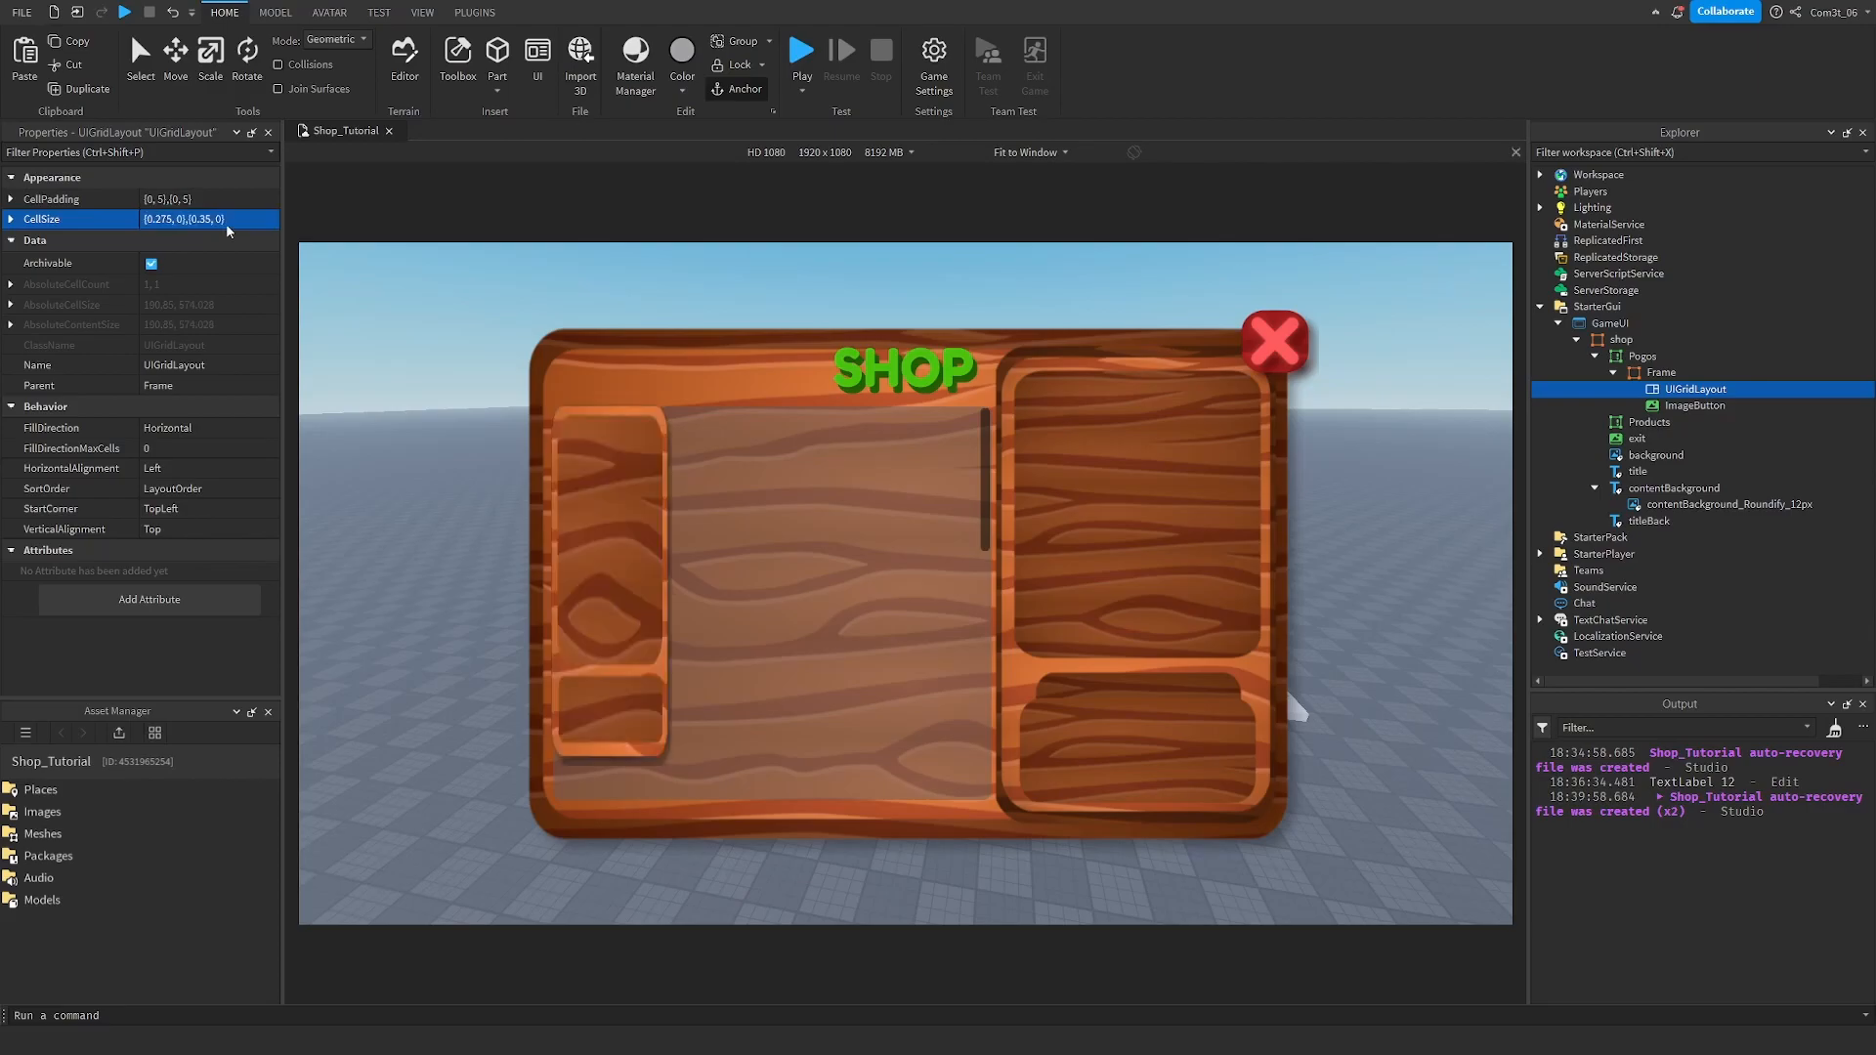
pyautogui.scroll(-3, 821, 577)
pyautogui.scroll(2, 835, 591)
pyautogui.scroll(1, 840, 600)
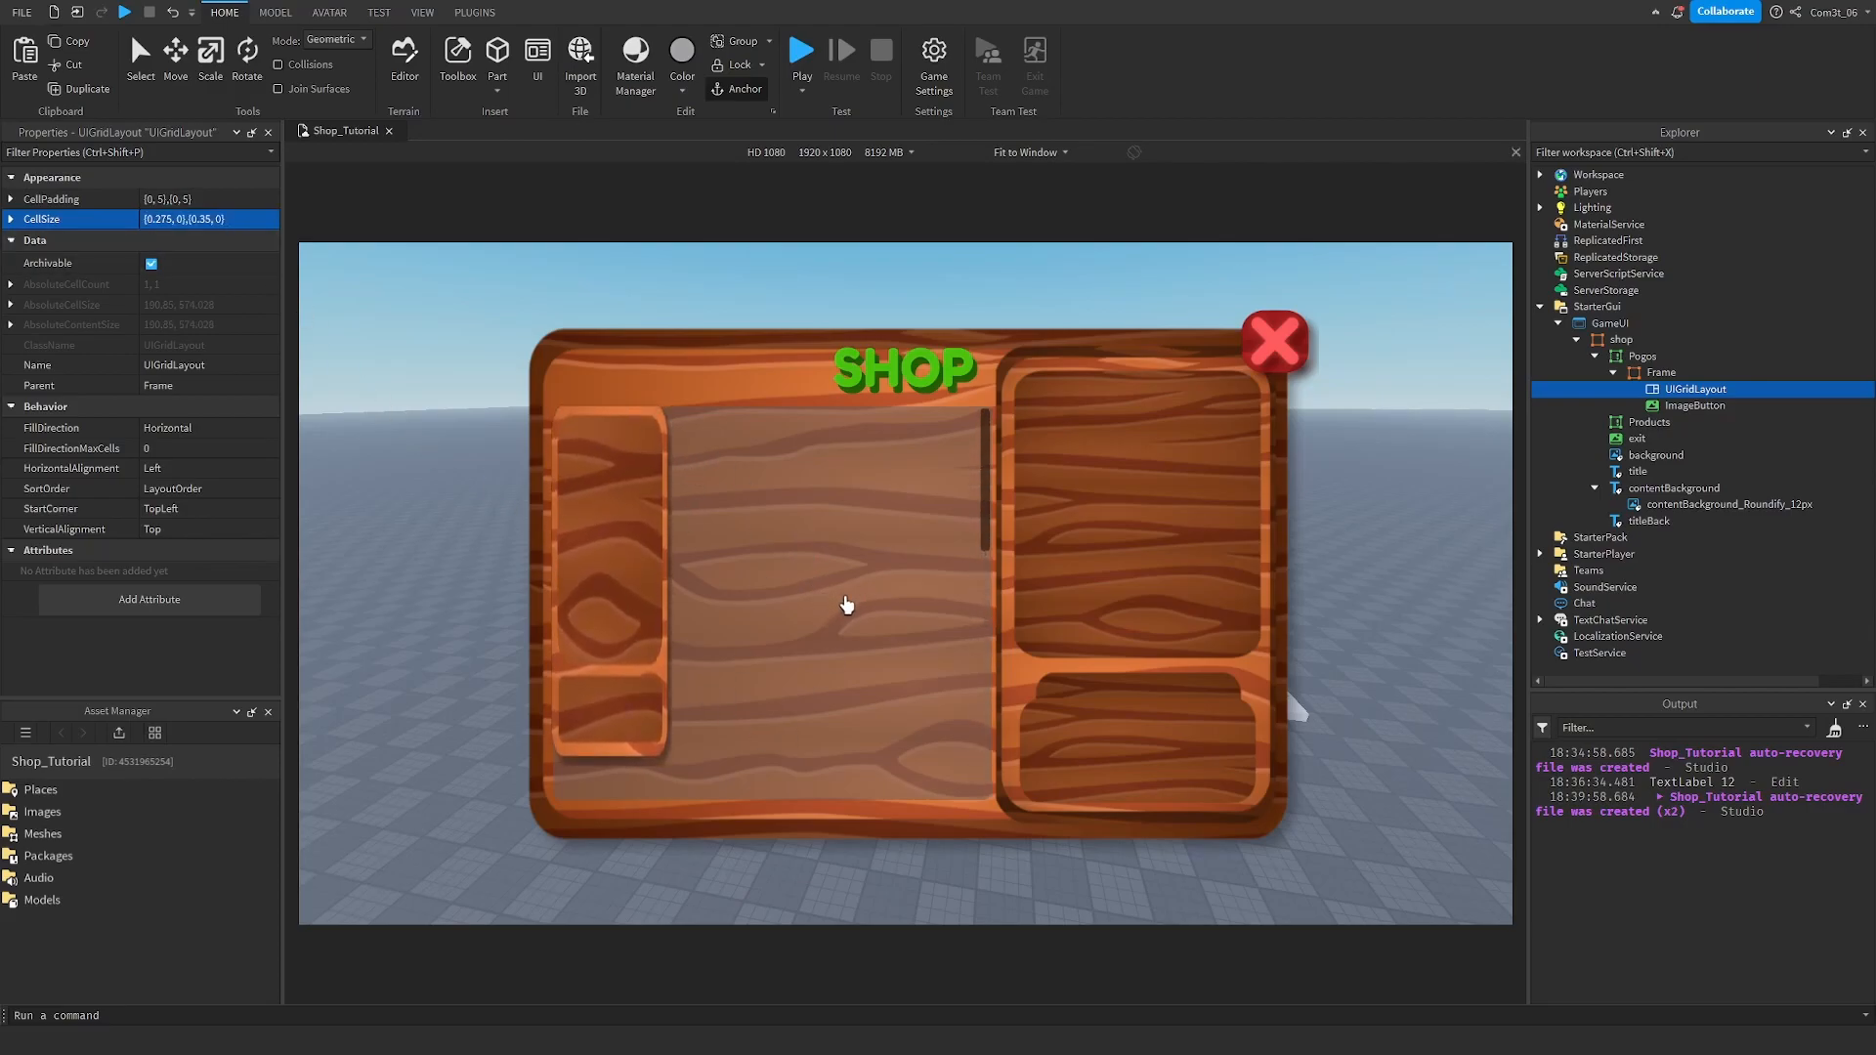
pyautogui.click(1642, 357)
pyautogui.scroll(-3, 816, 586)
pyautogui.scroll(3, 820, 602)
pyautogui.click(985, 582)
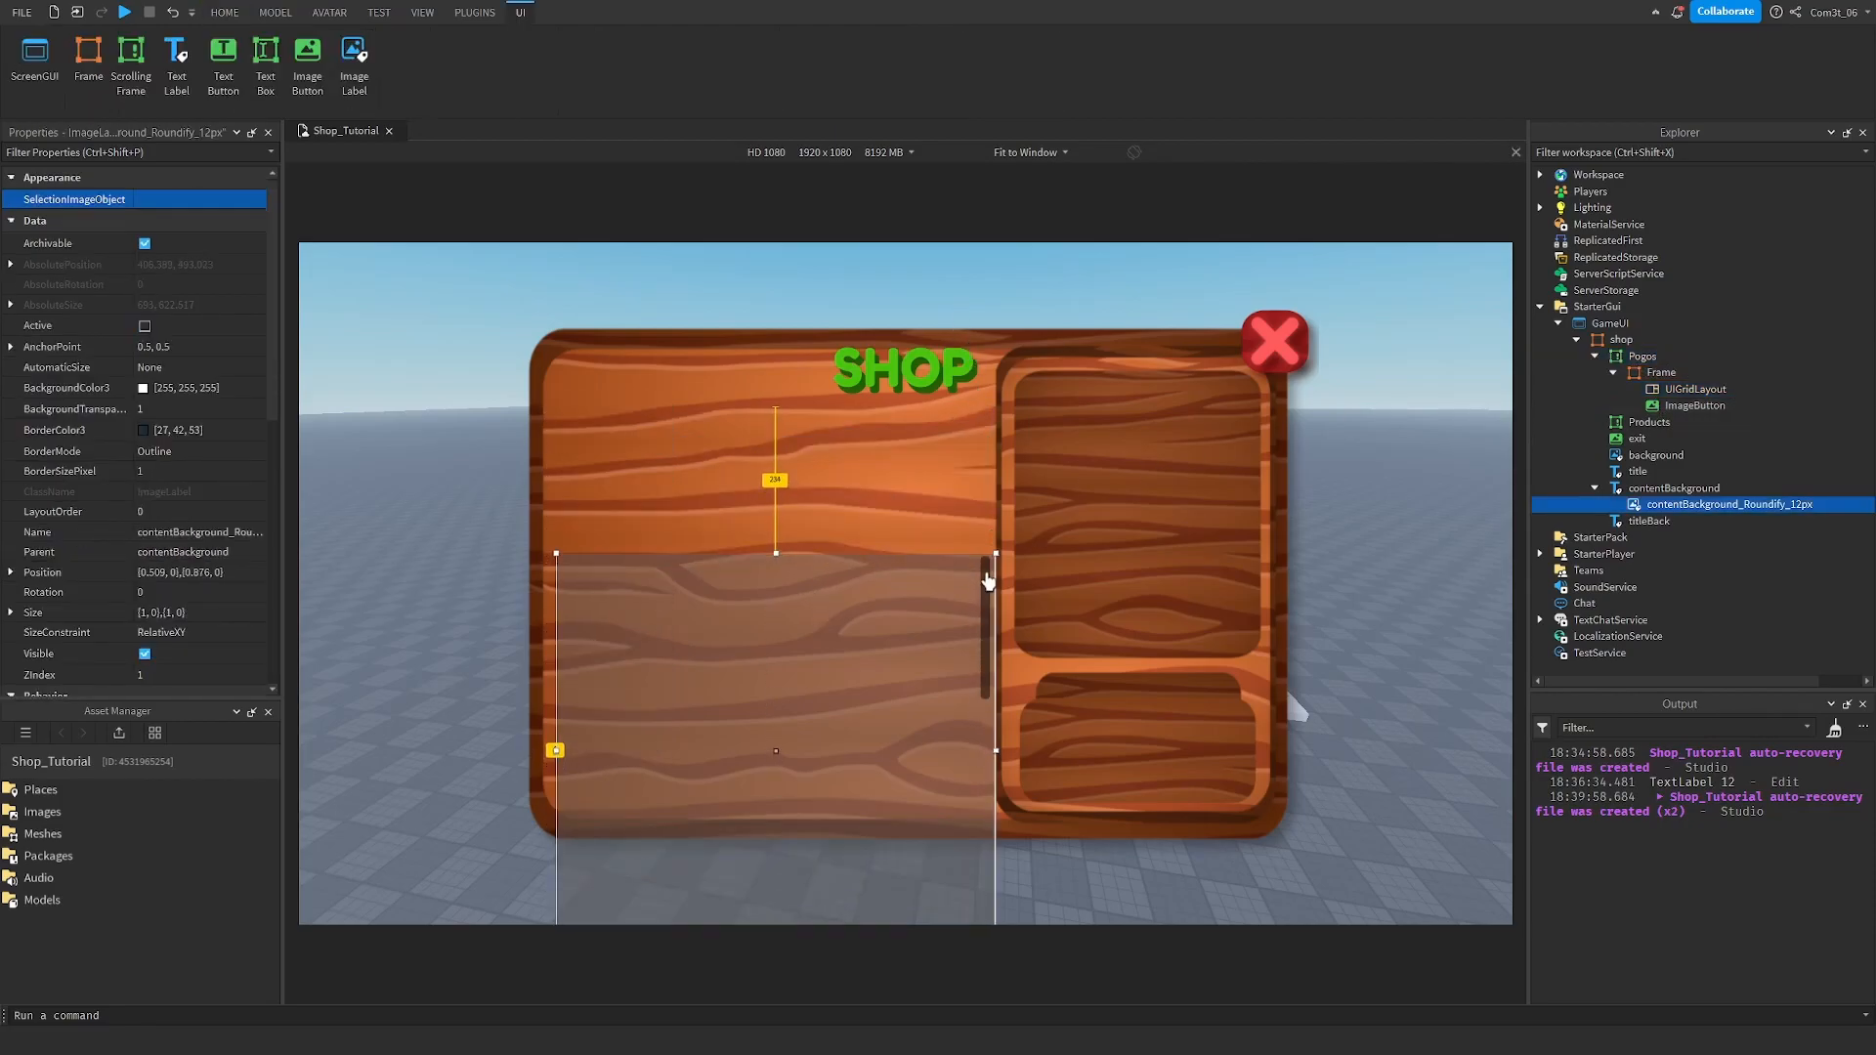
pyautogui.hotkey('ctrl', 'z')
pyautogui.scroll(-8, 174, 523)
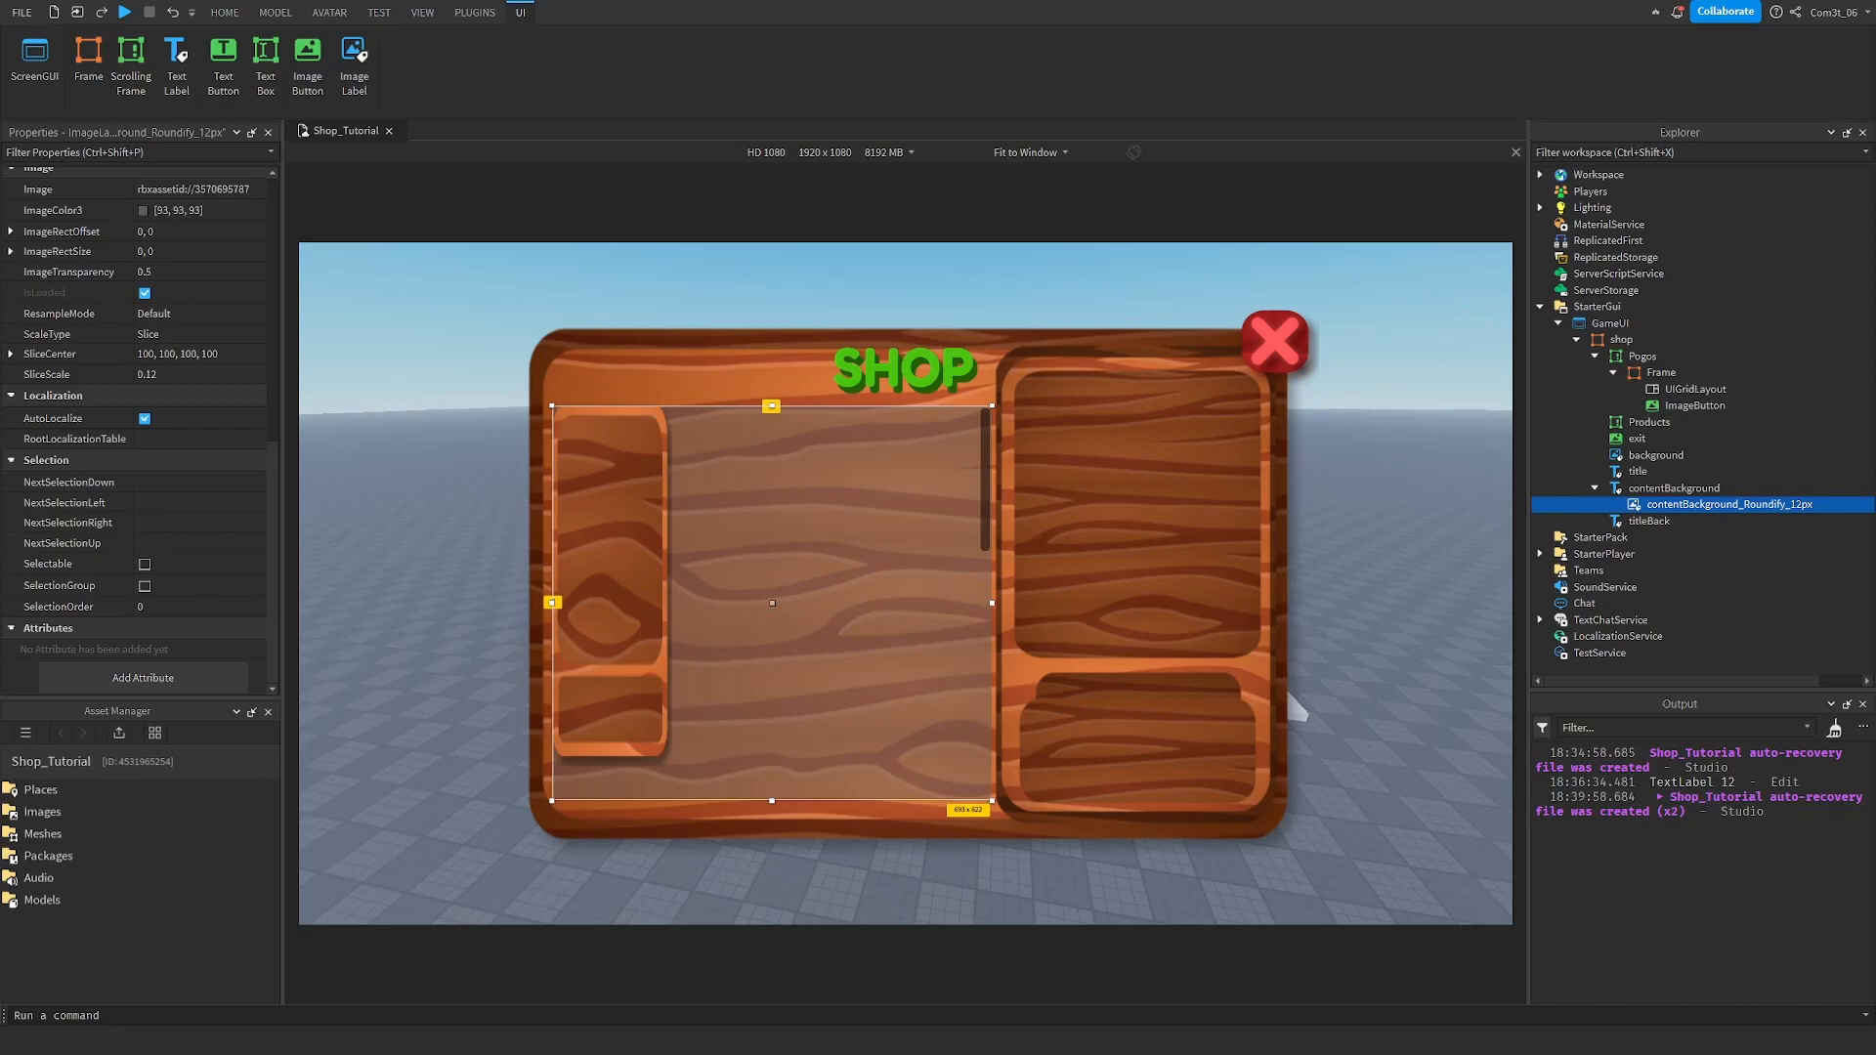
# Set the CanvasSize of the Pogos scrolling frame to {0, 0},{1, 0}.
pyautogui.scroll(6, 210, 582)
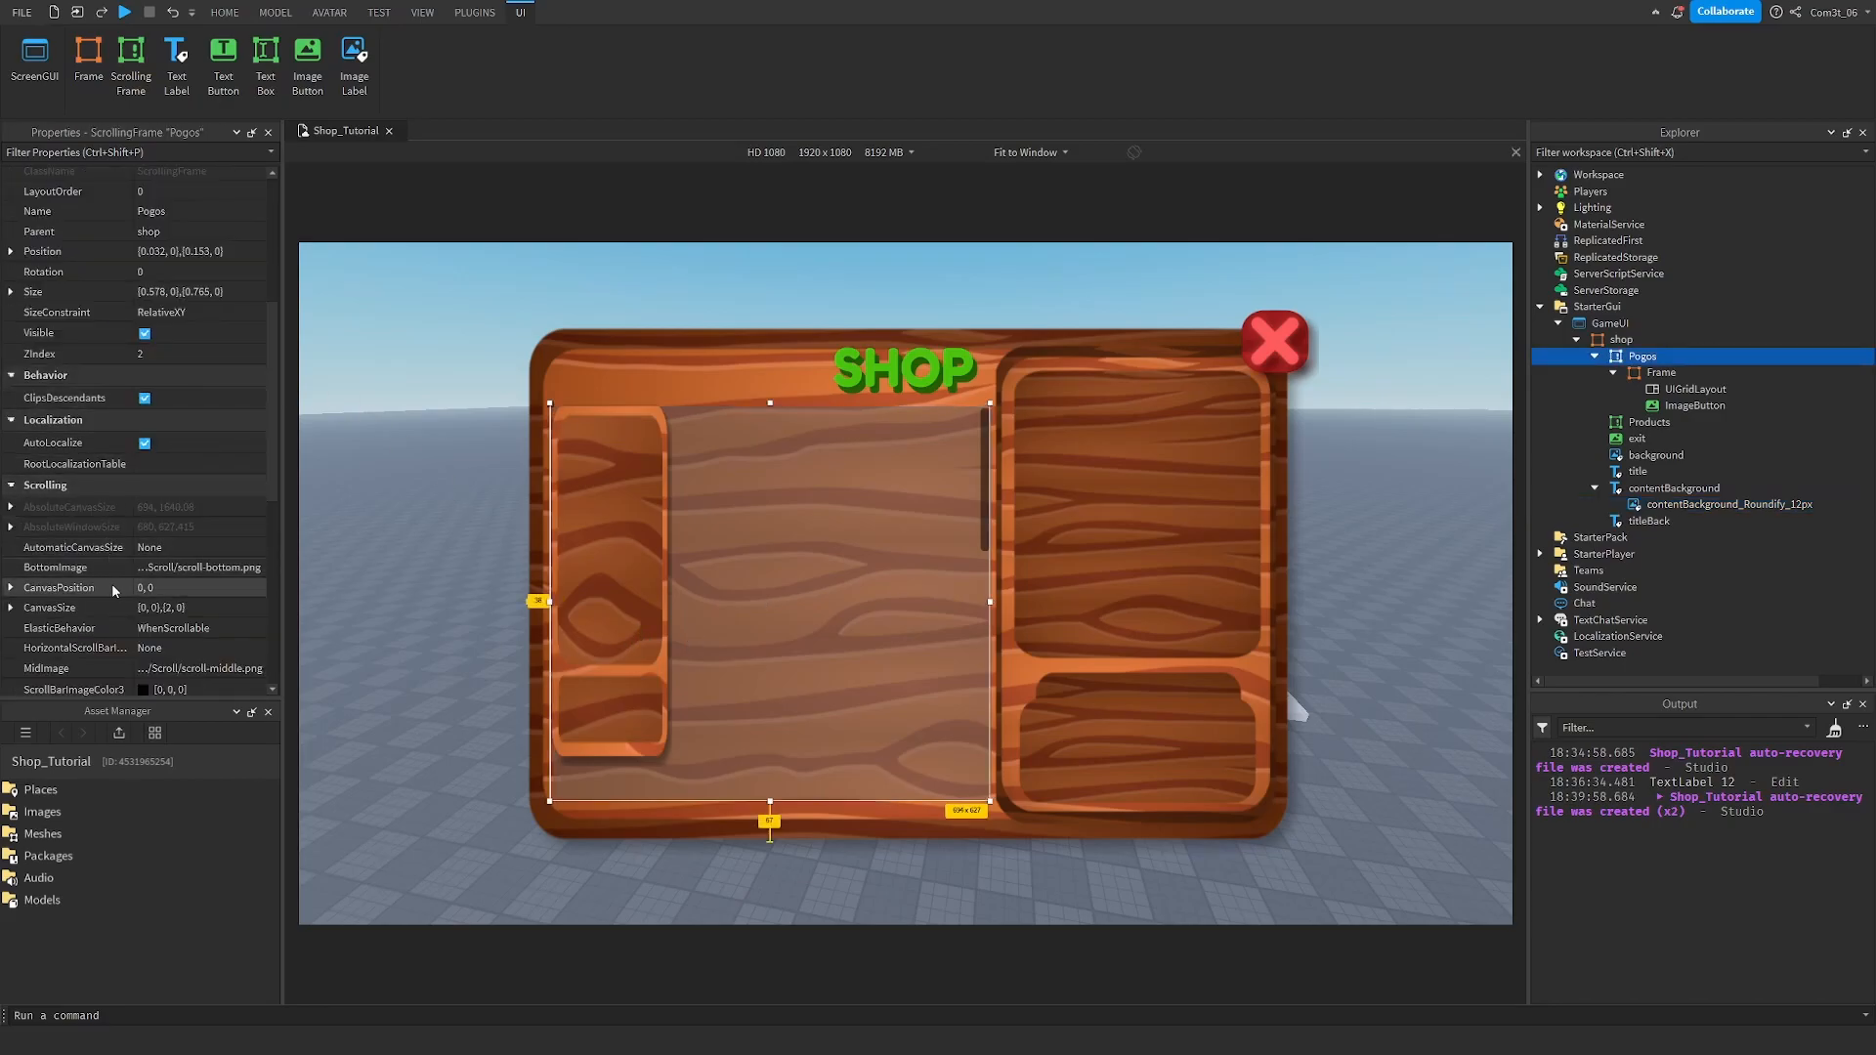
pyautogui.click(203, 607)
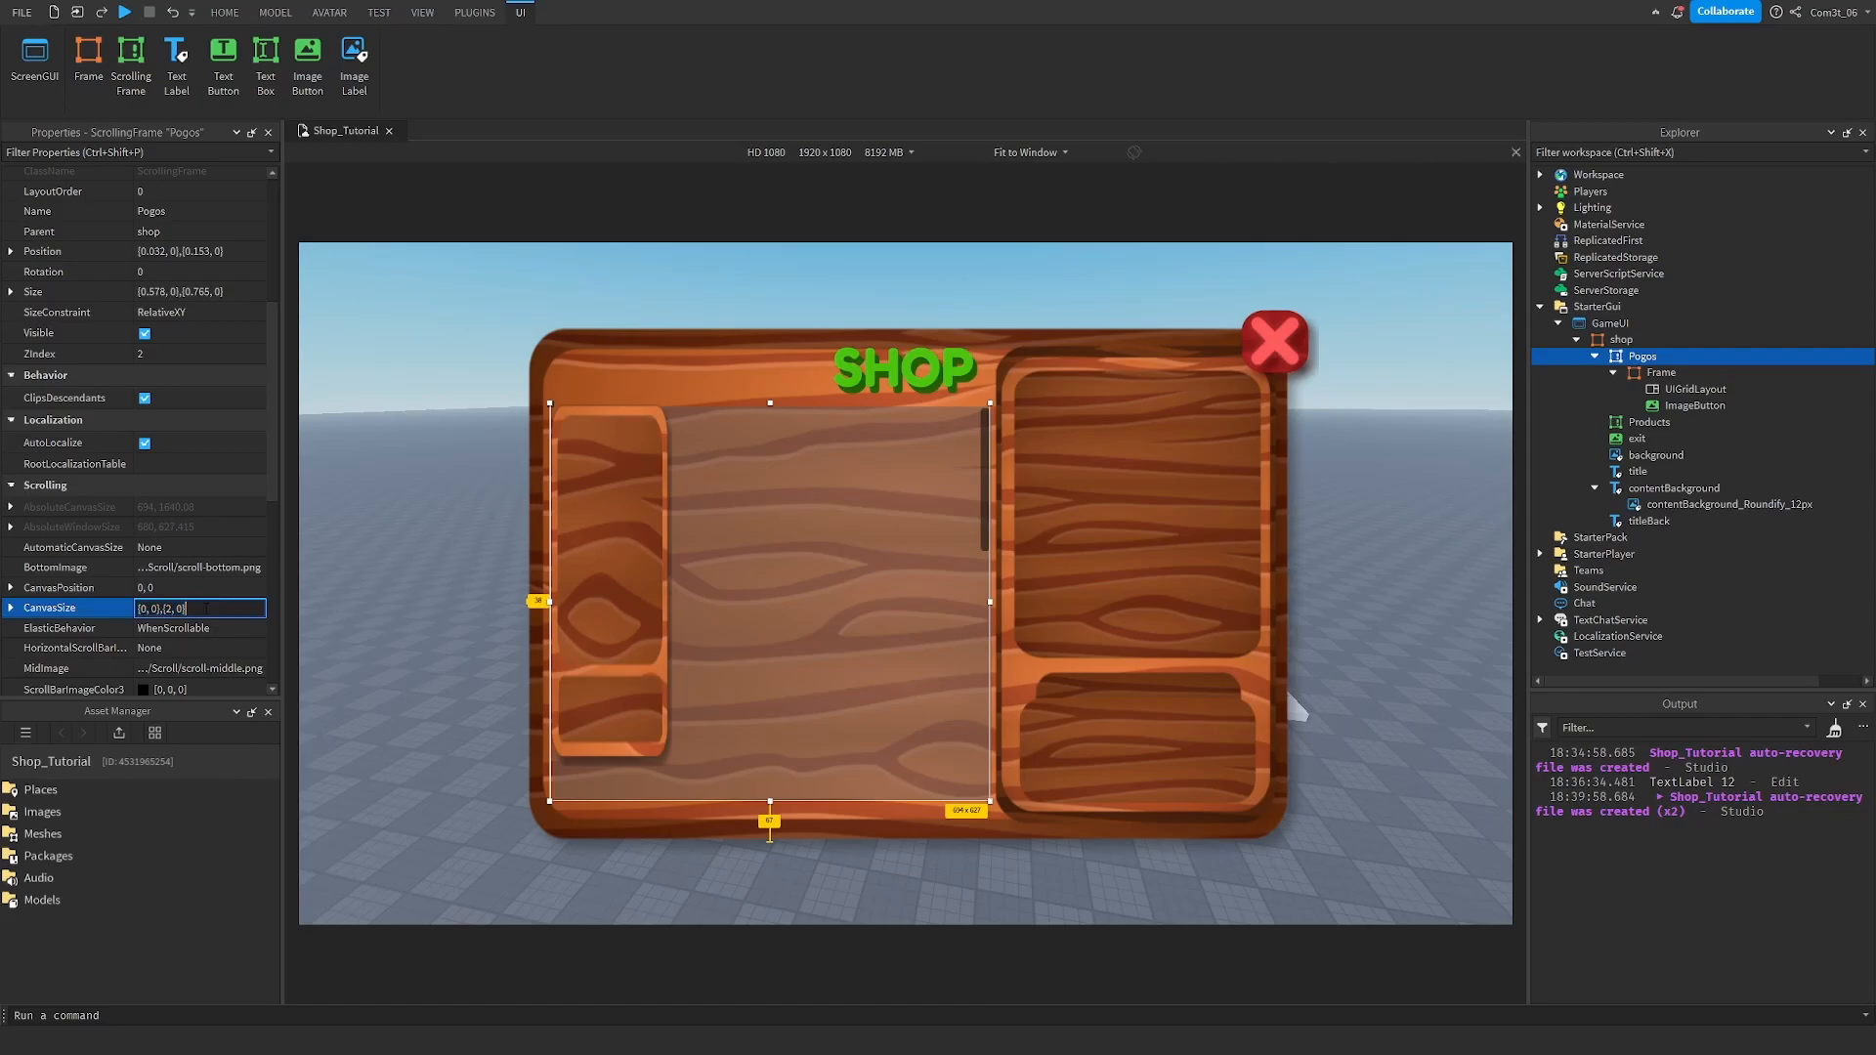
pyautogui.scroll(-6, 801, 547)
pyautogui.scroll(6, 803, 554)
pyautogui.write('1')
pyautogui.press('Return')
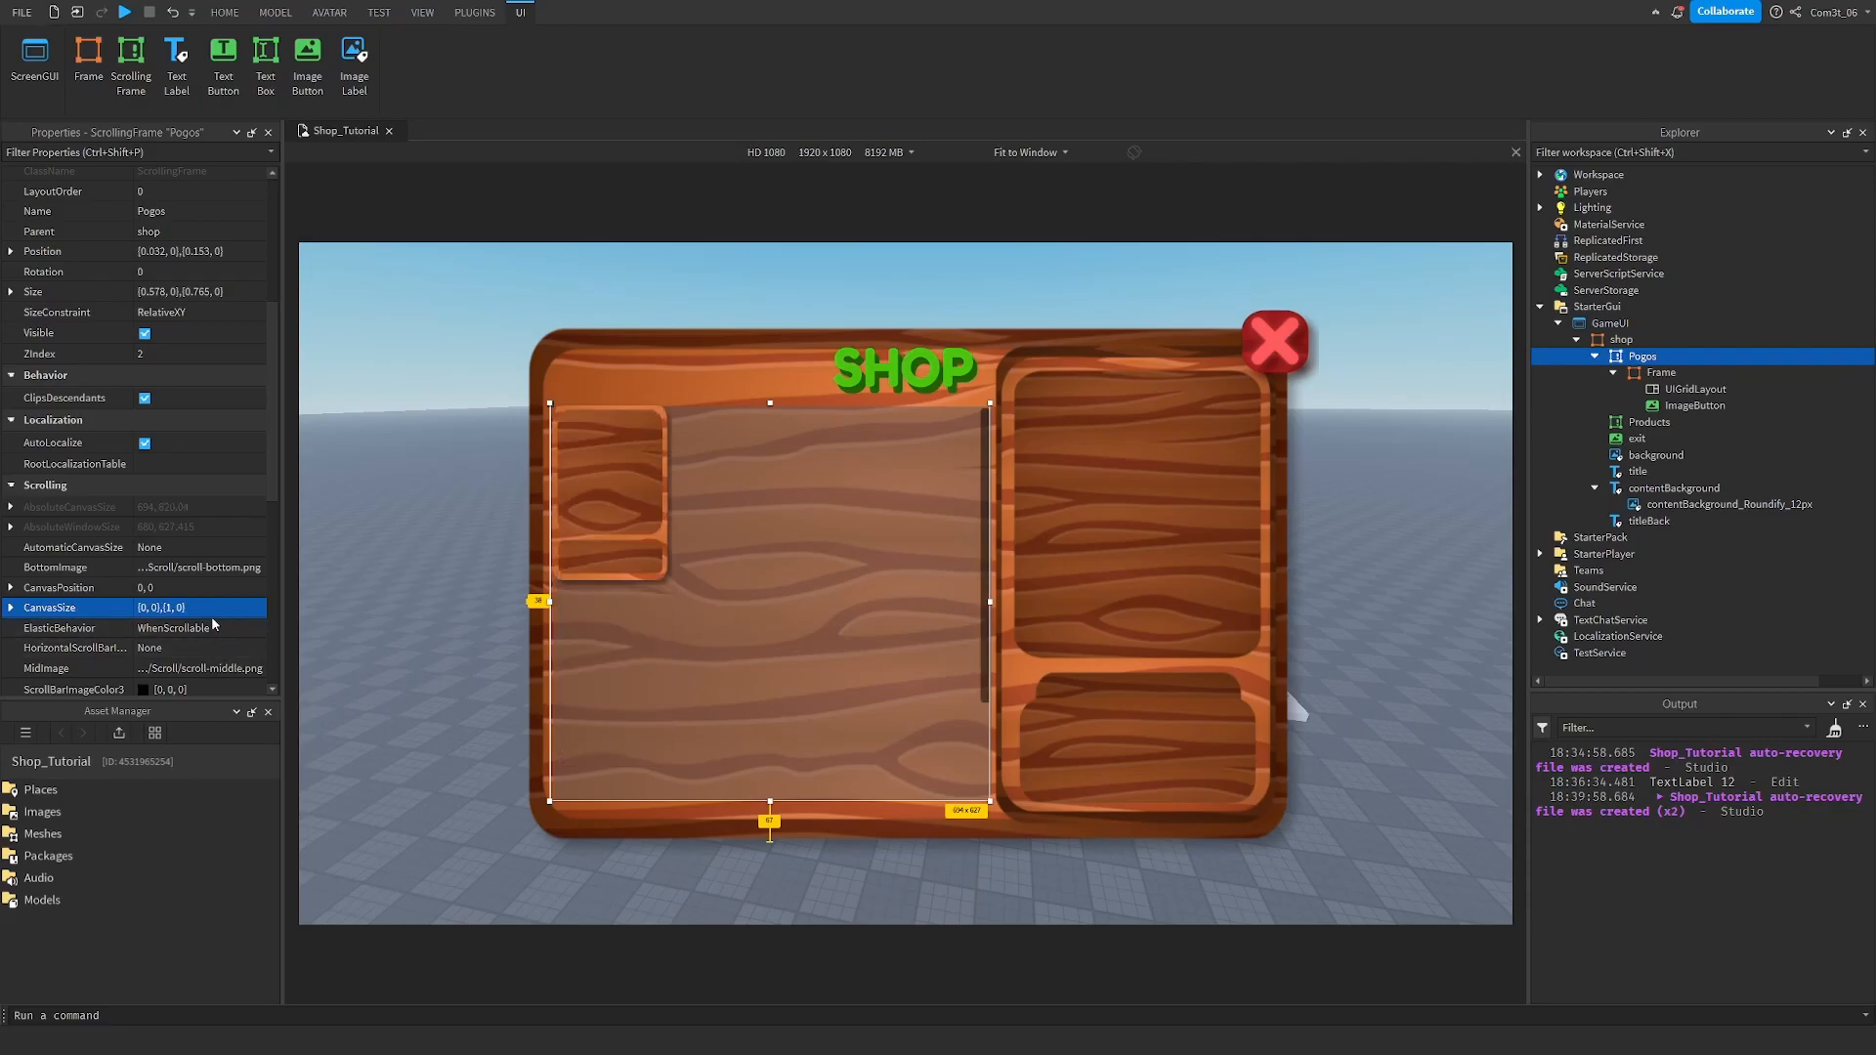
# Check how far the Pogos area scrolls and how its ImageButton moves with the canvas.
pyautogui.scroll(-2, 802, 586)
pyautogui.scroll(2, 782, 590)
pyautogui.click(1675, 404)
pyautogui.scroll(-2, 908, 637)
pyautogui.scroll(2, 759, 612)
pyautogui.scroll(-2, 615, 636)
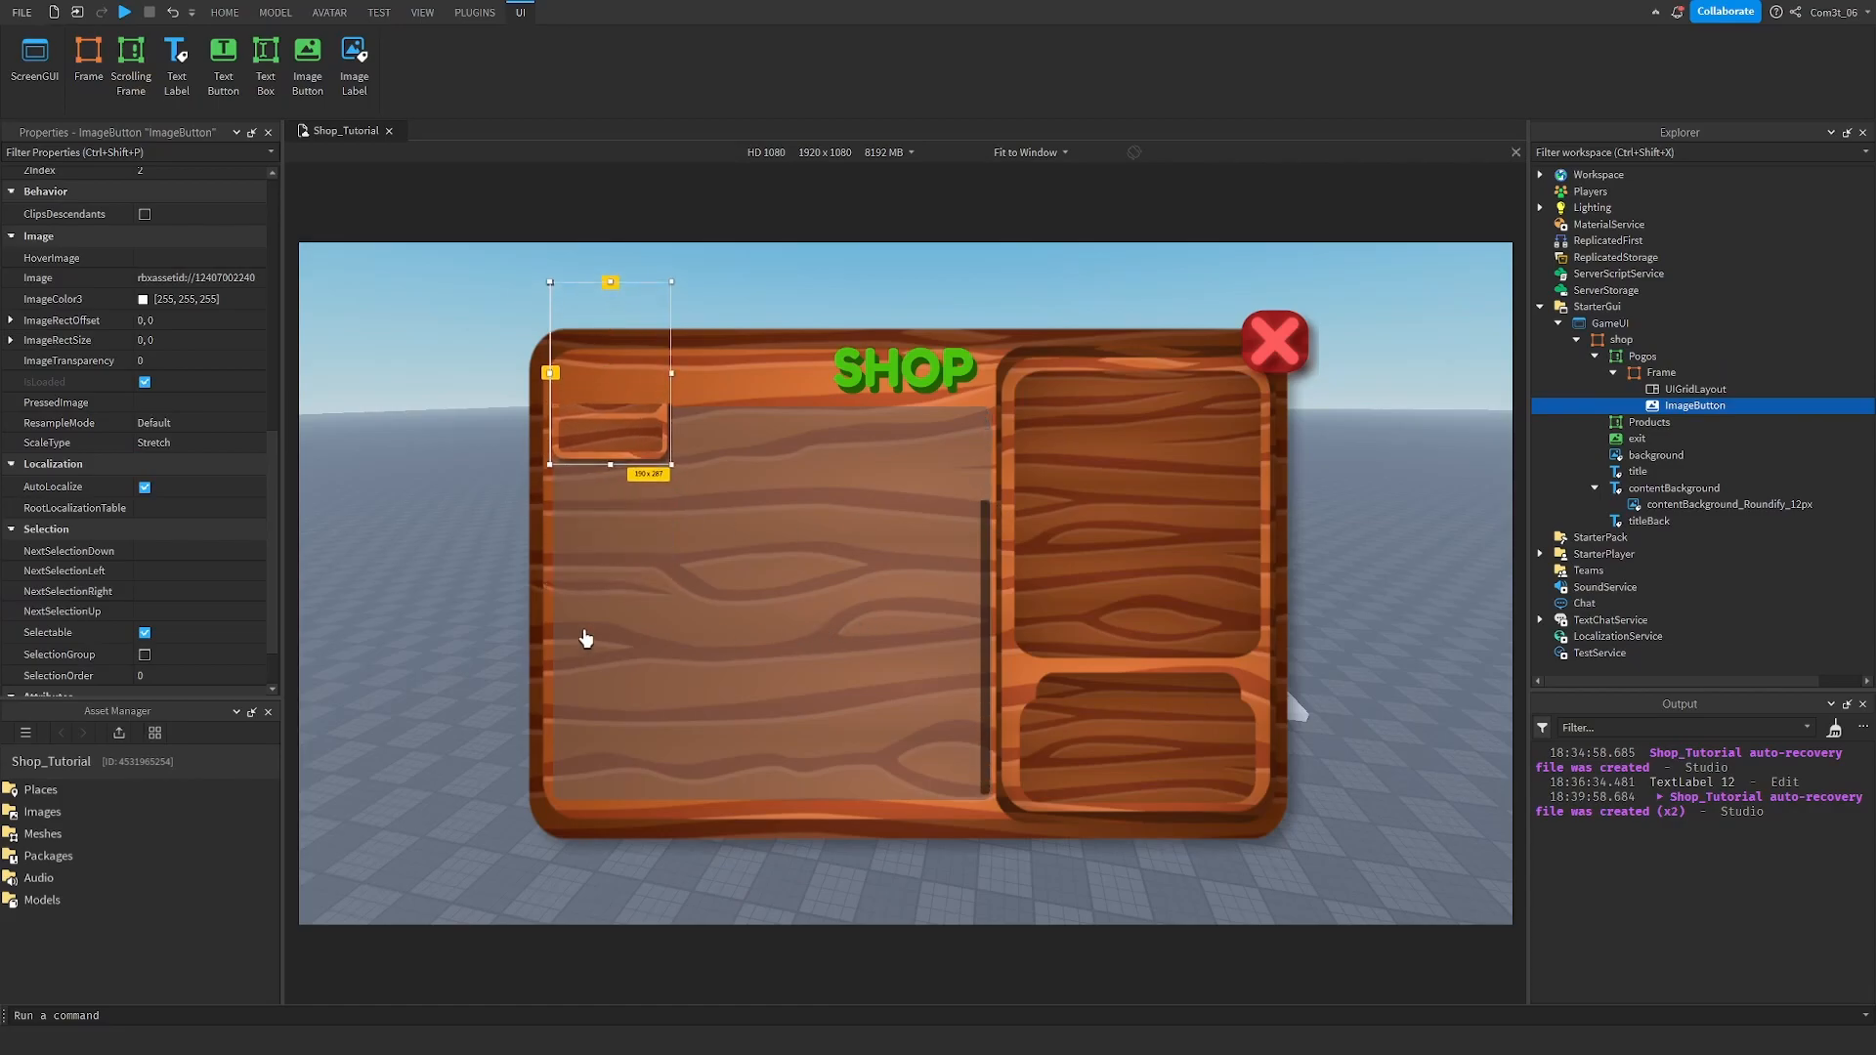
pyautogui.scroll(2, 830, 582)
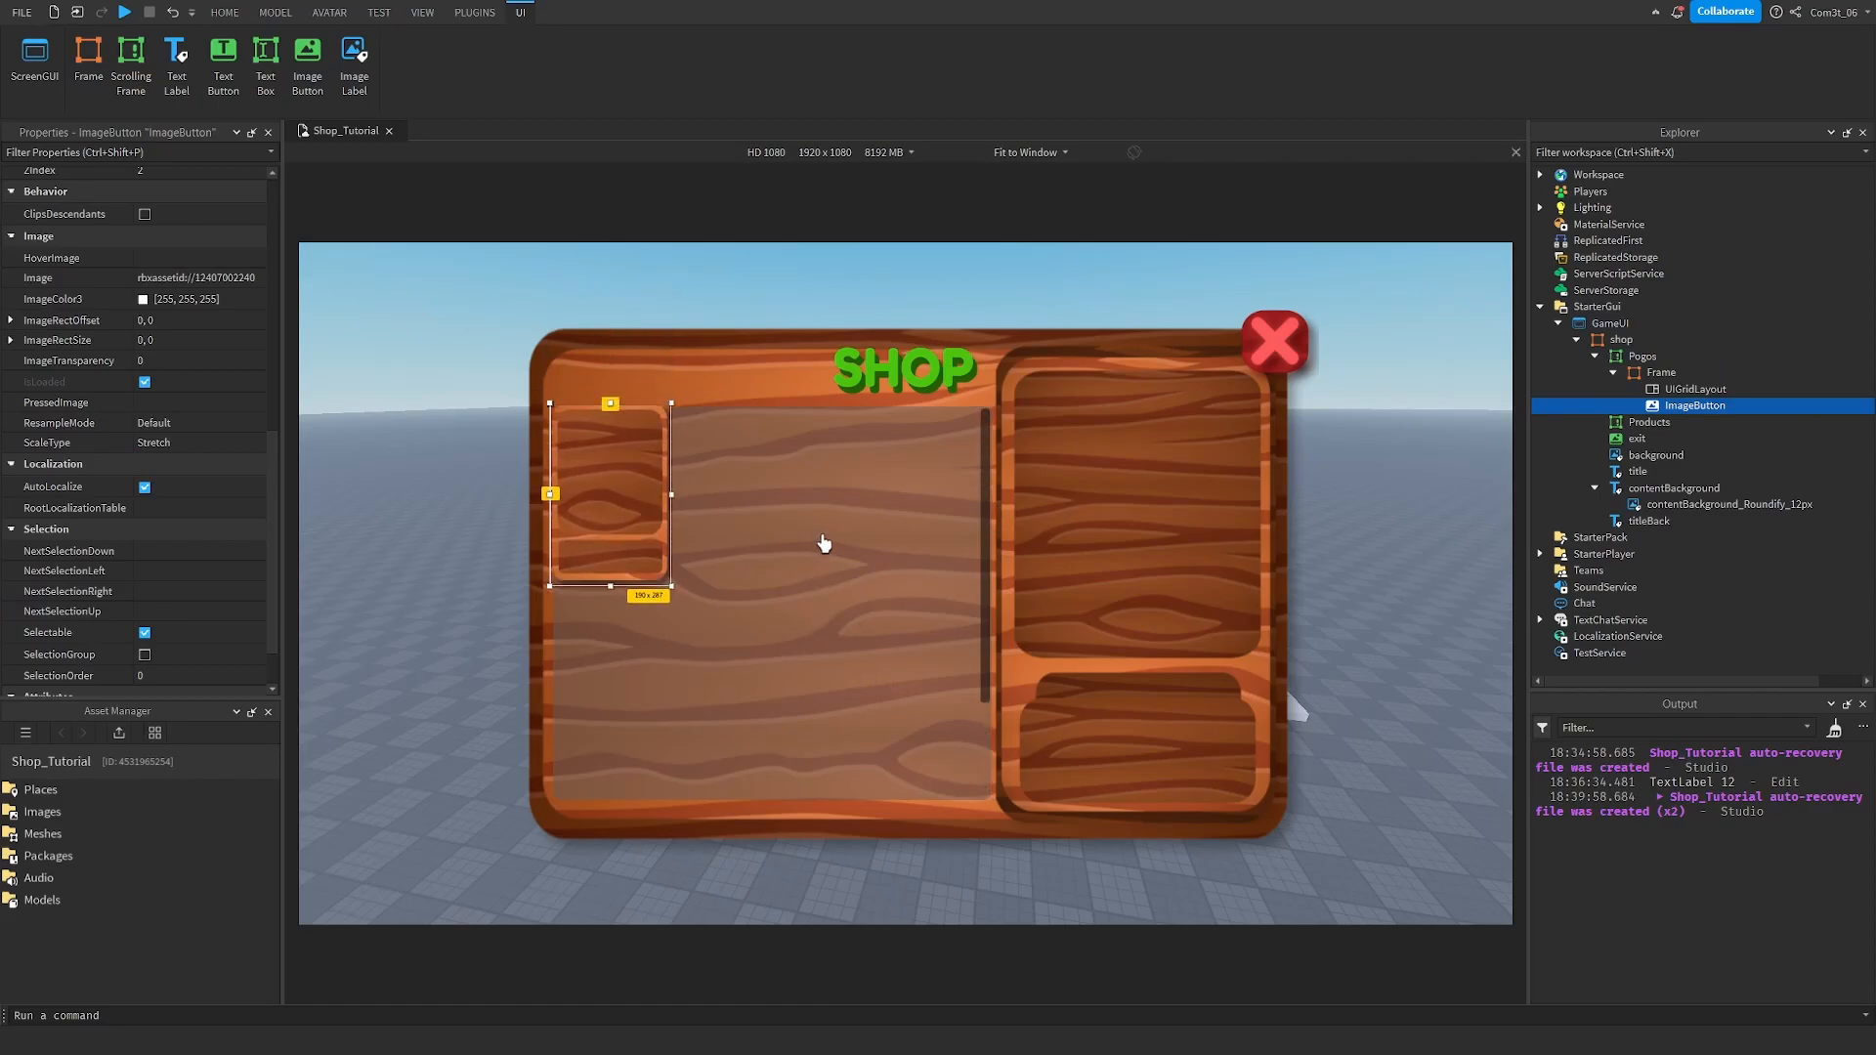
pyautogui.scroll(-2, 817, 557)
pyautogui.scroll(2, 842, 557)
# Offset the frame inside Pogos by setting its Position to {0.025, 0},{0.025, 0}.
pyautogui.click(1667, 388)
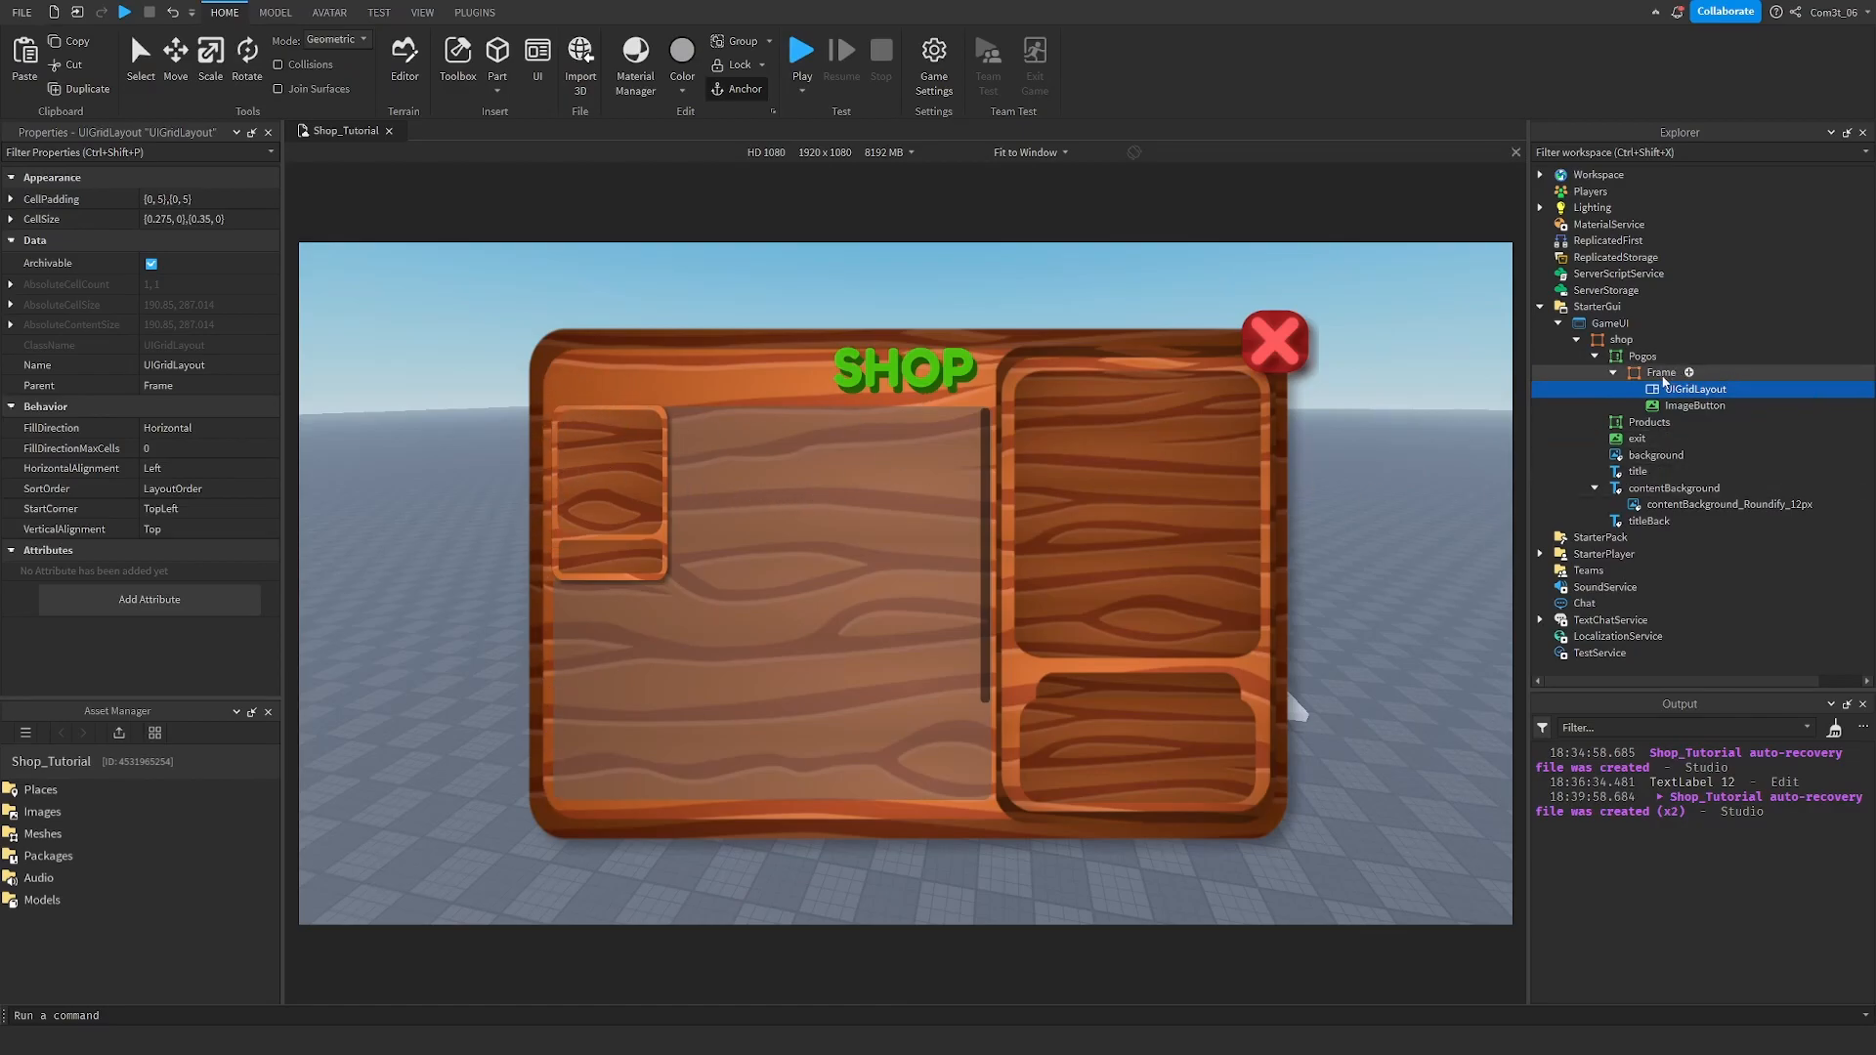
pyautogui.click(1661, 374)
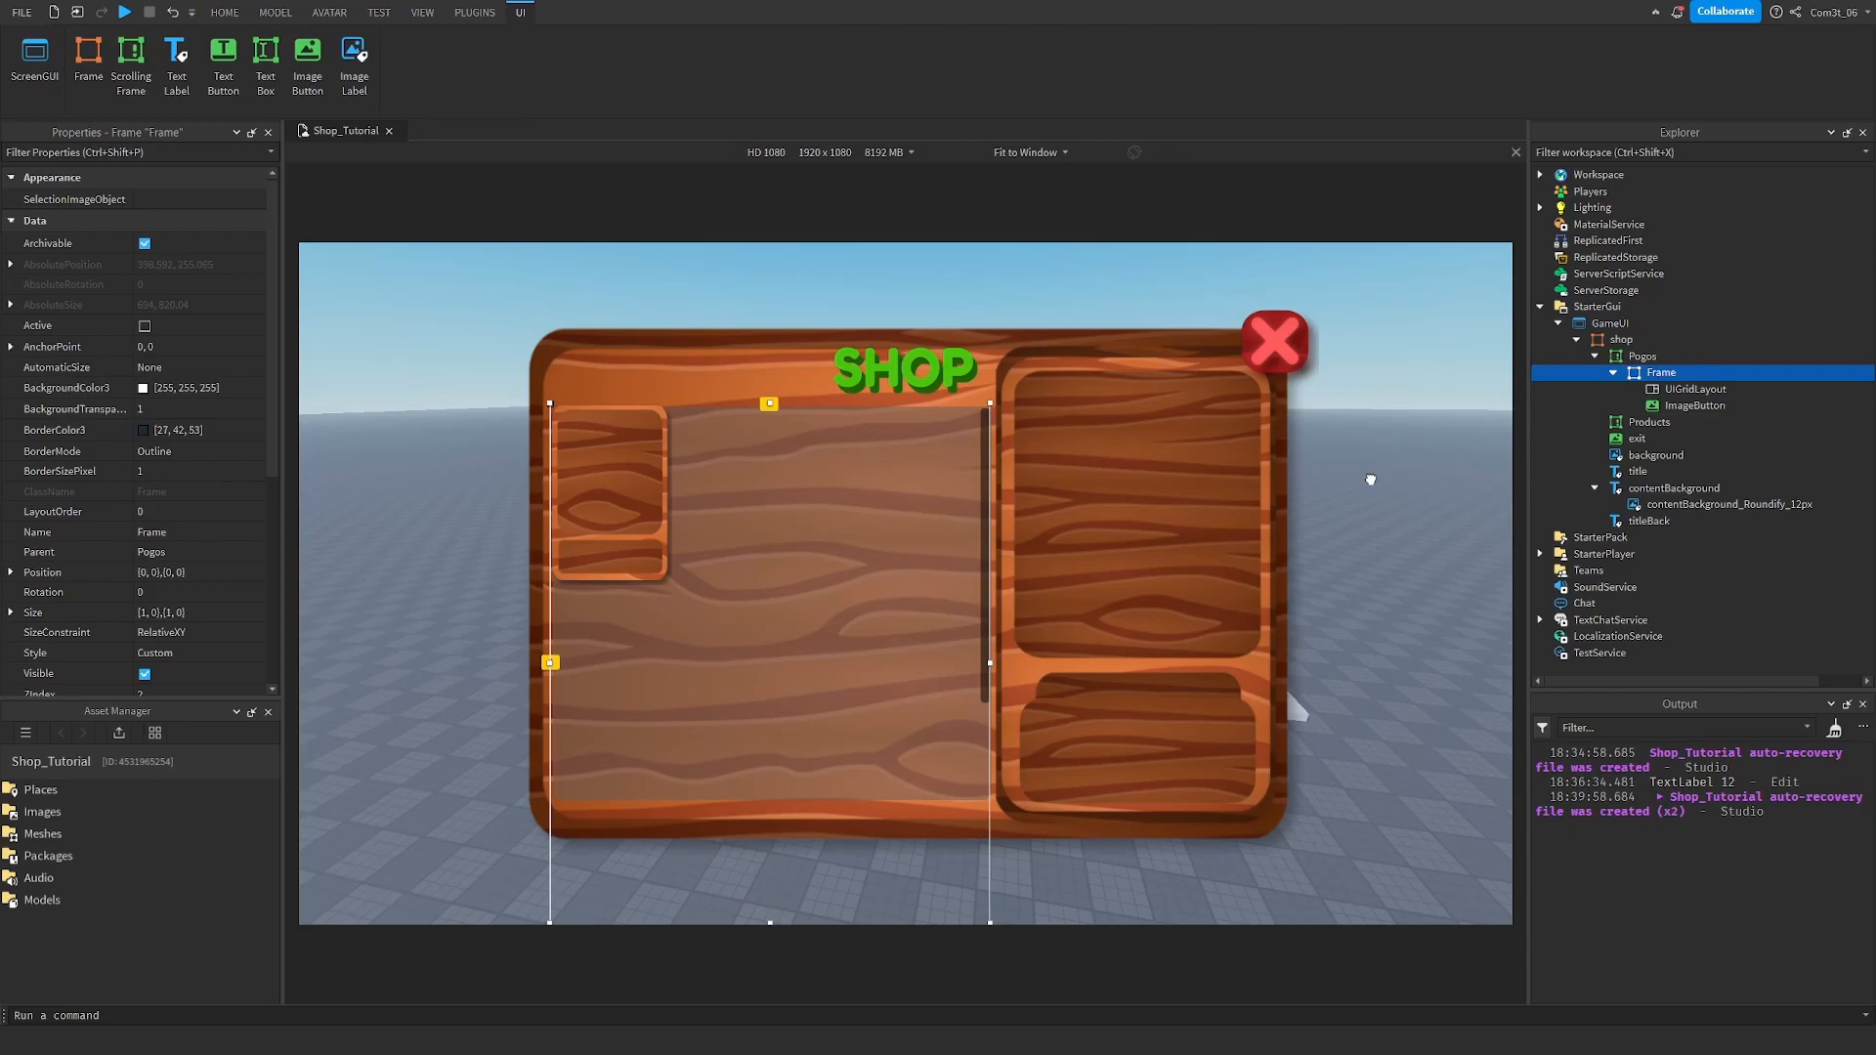
pyautogui.click(146, 573)
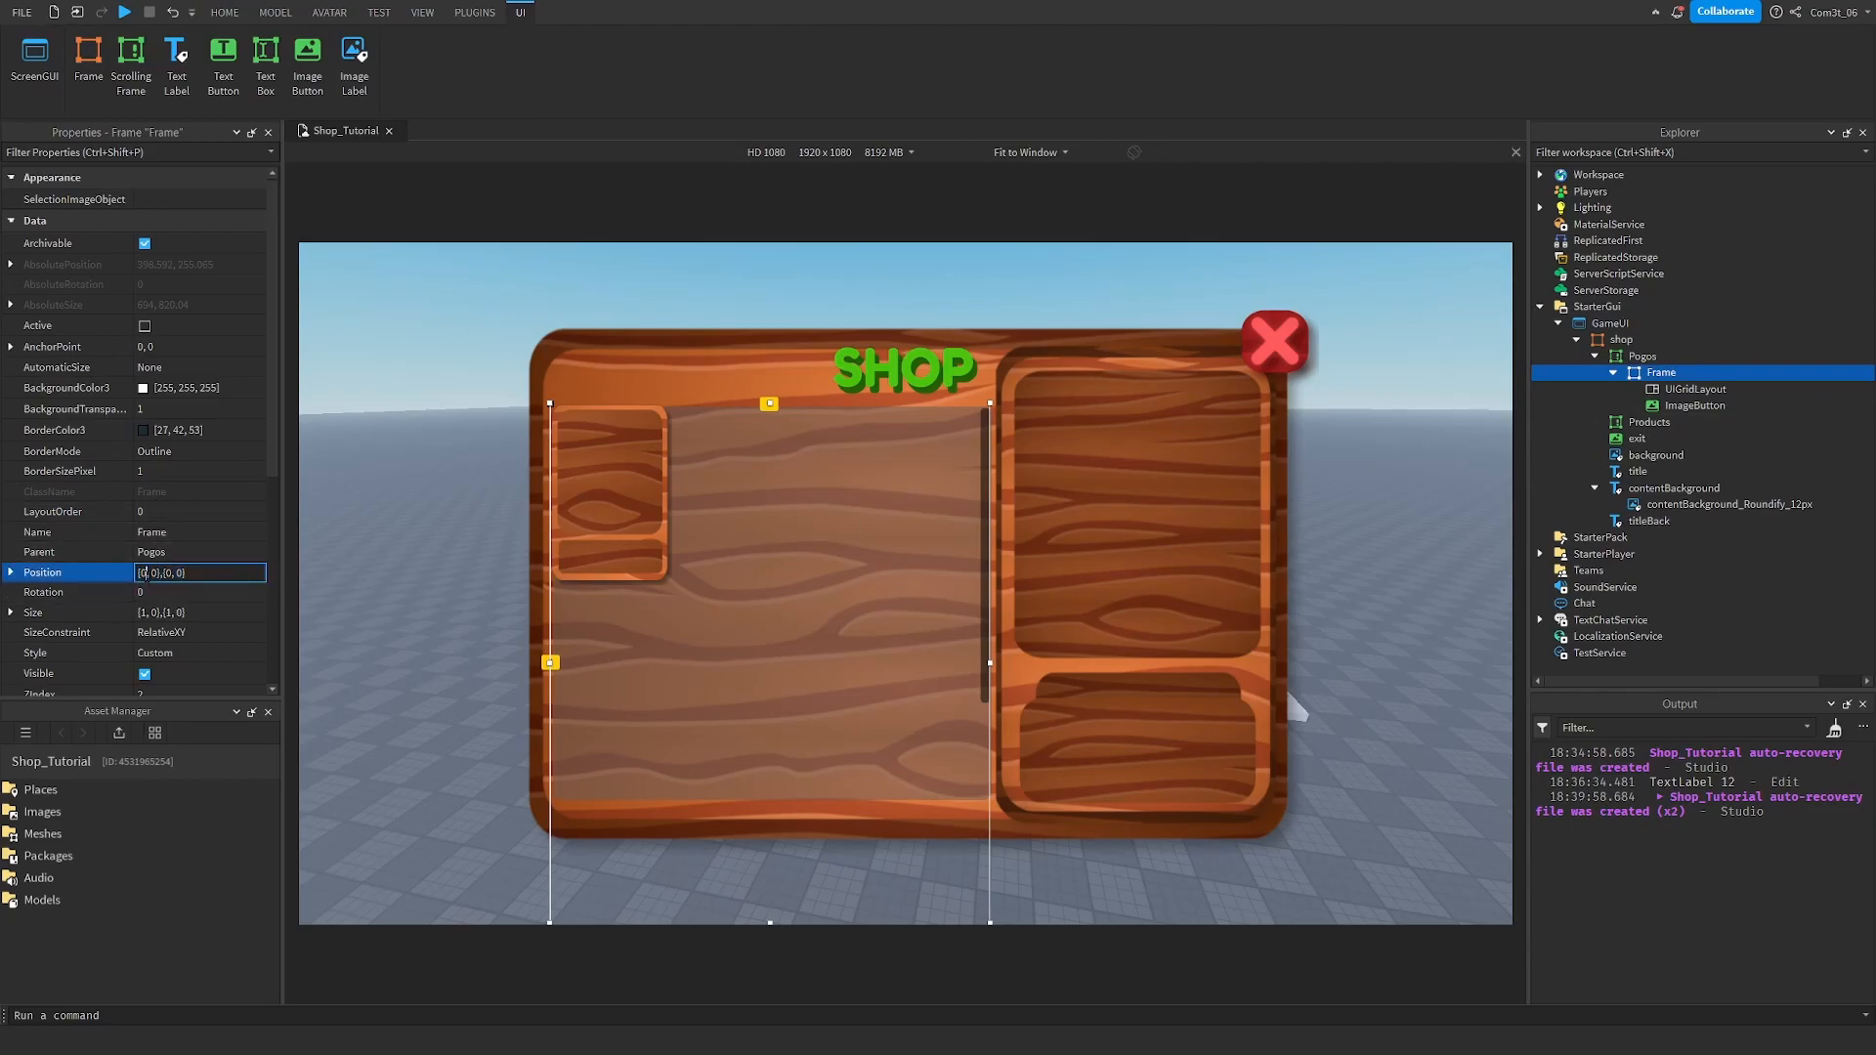
pyautogui.write('.025')
pyautogui.press('Return')
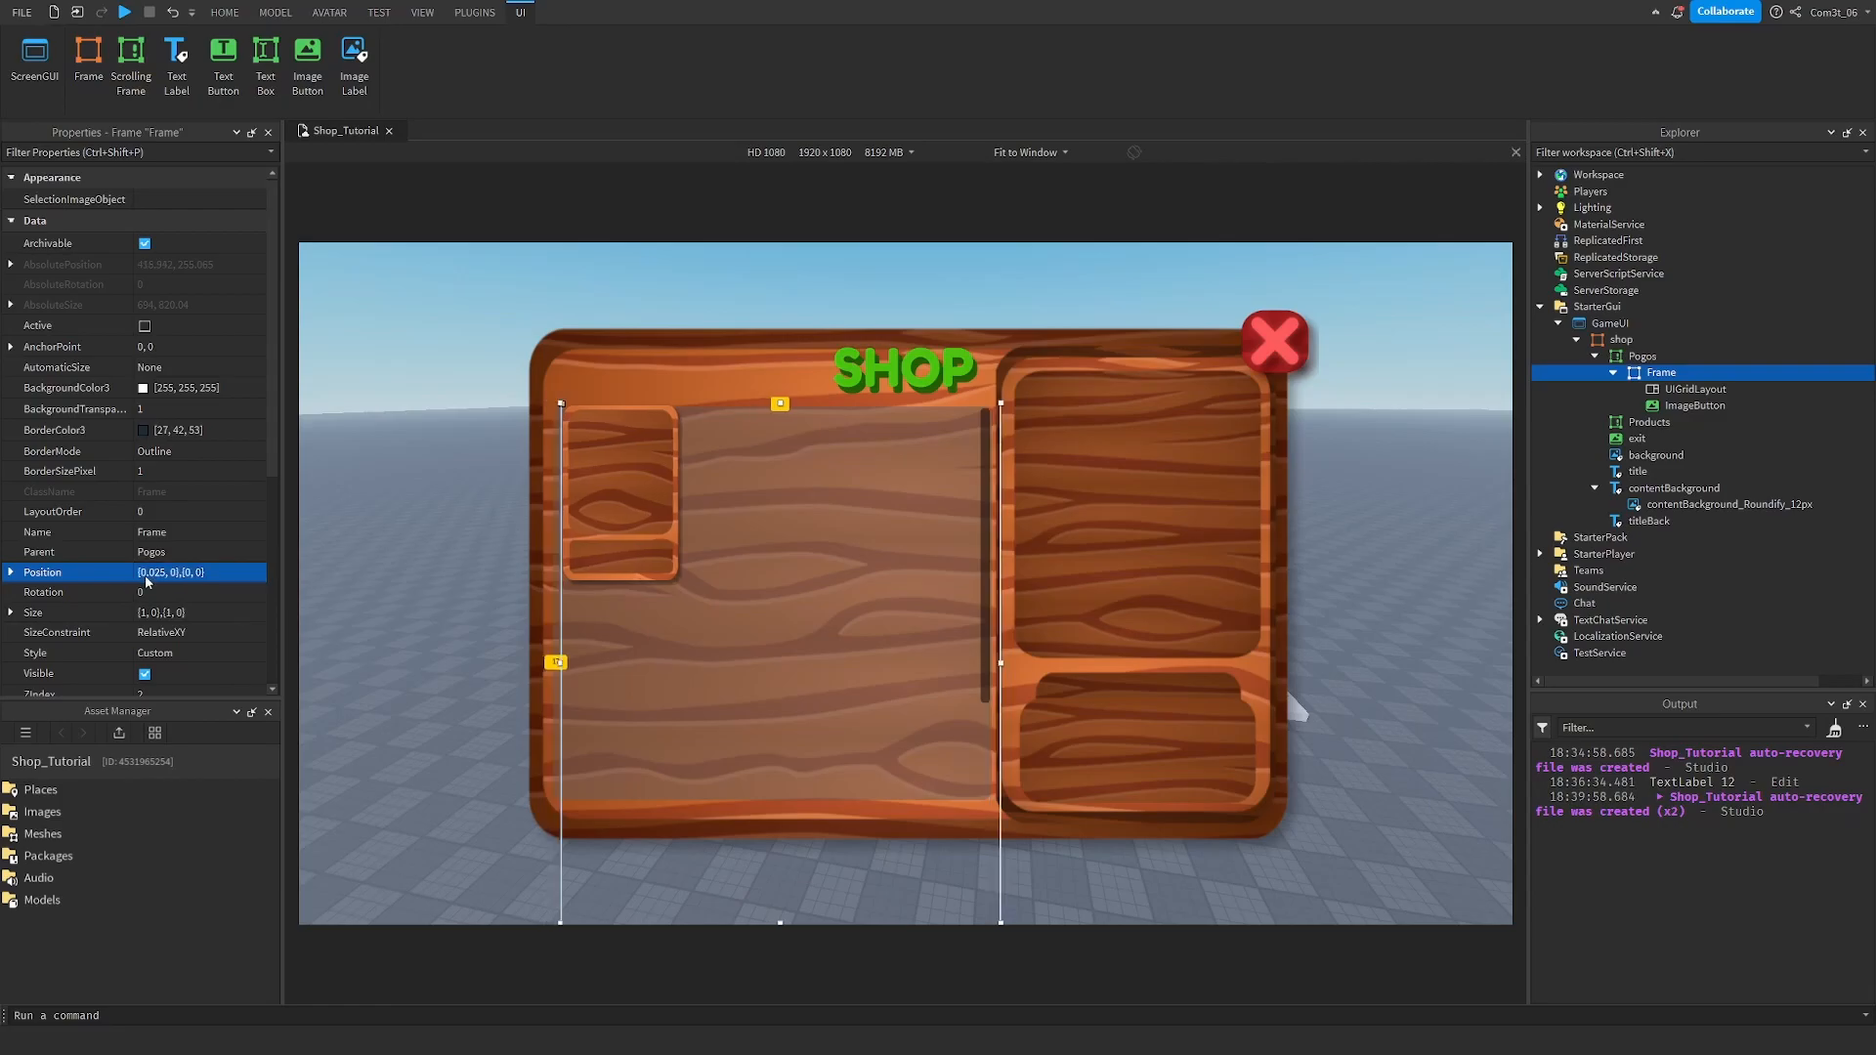
pyautogui.click(145, 575)
pyautogui.write('.01')
pyautogui.press('Return')
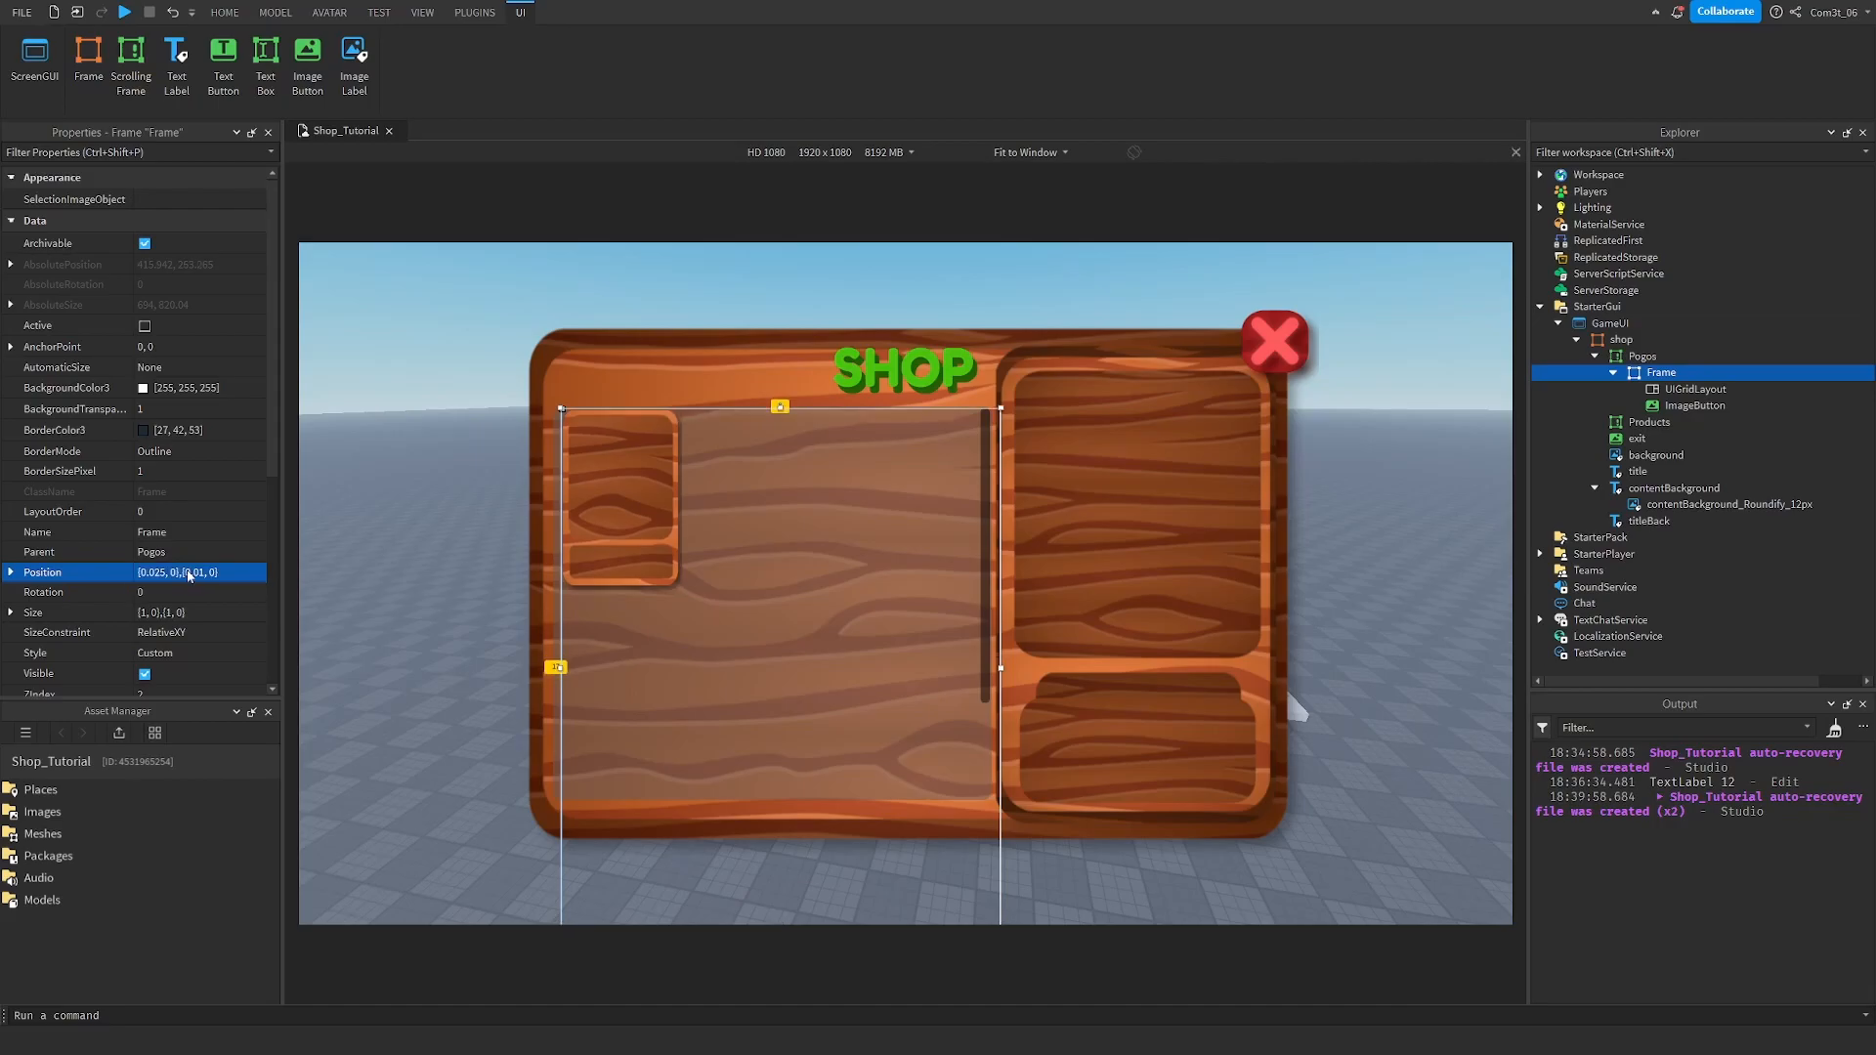
pyautogui.click(190, 576)
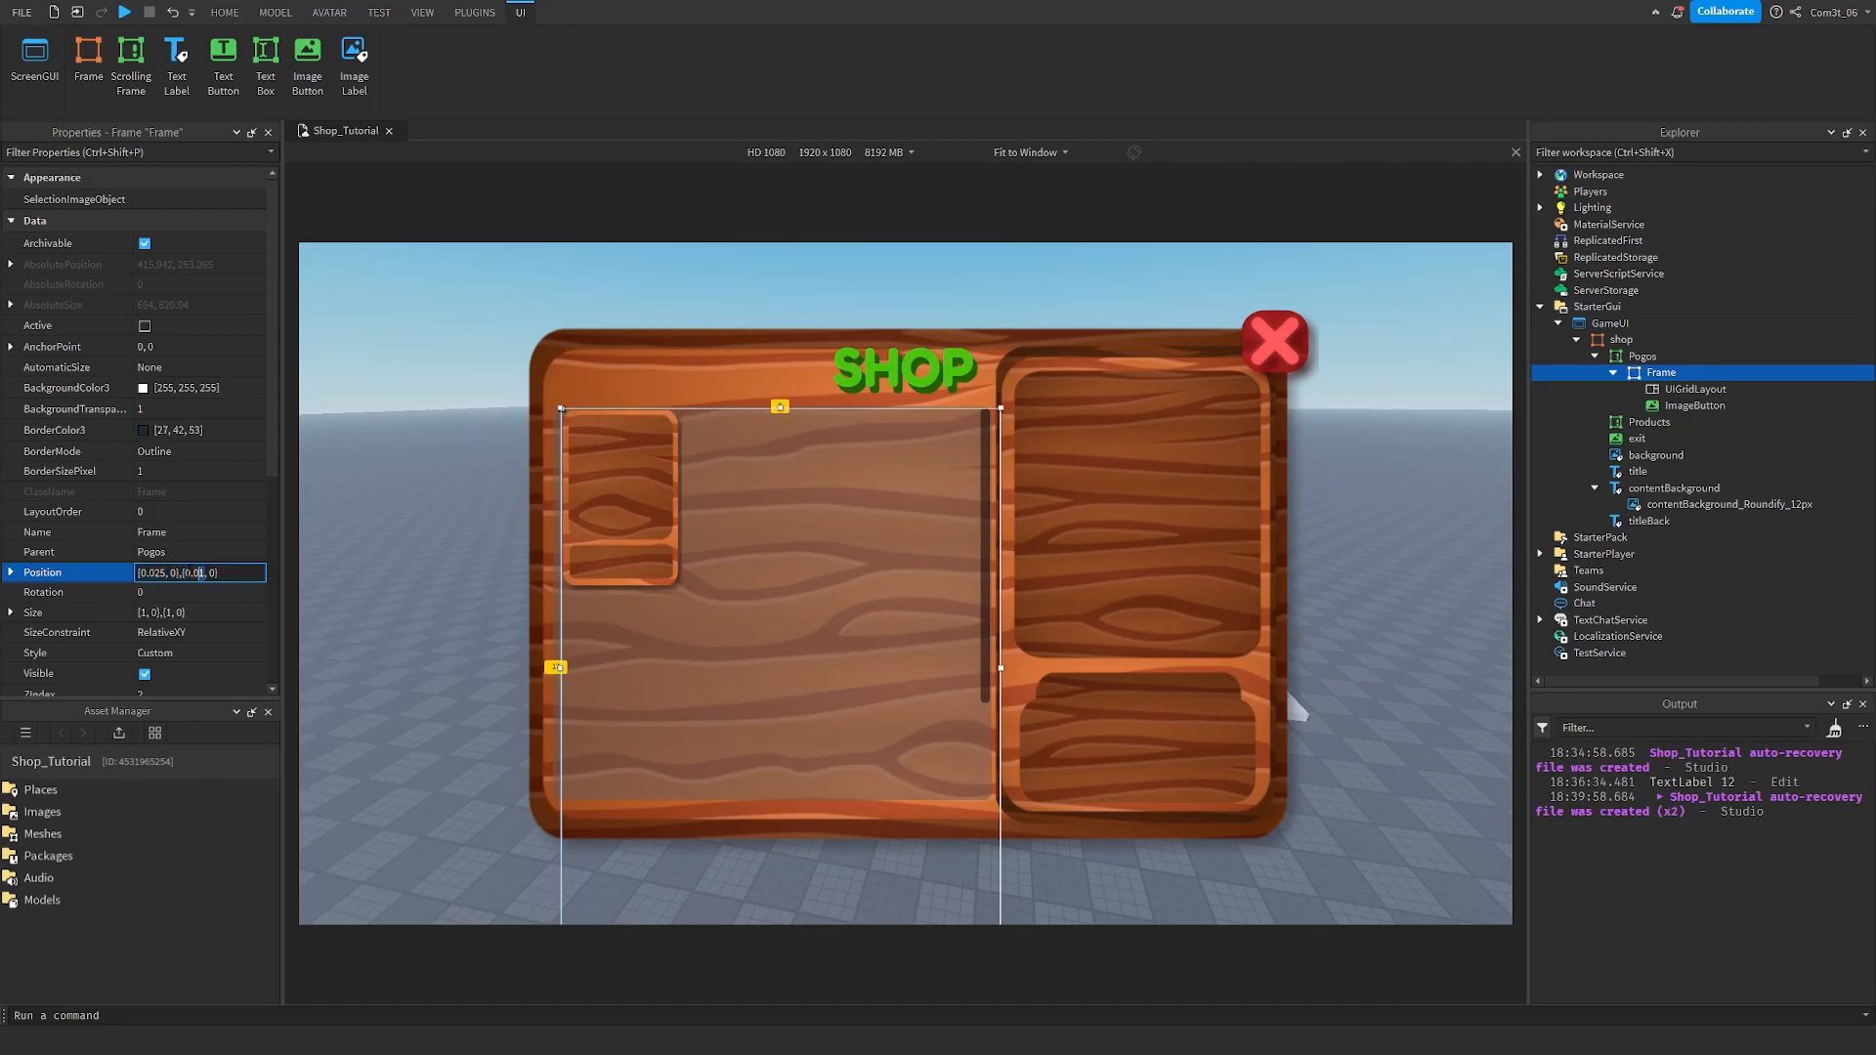
pyautogui.press('Return')
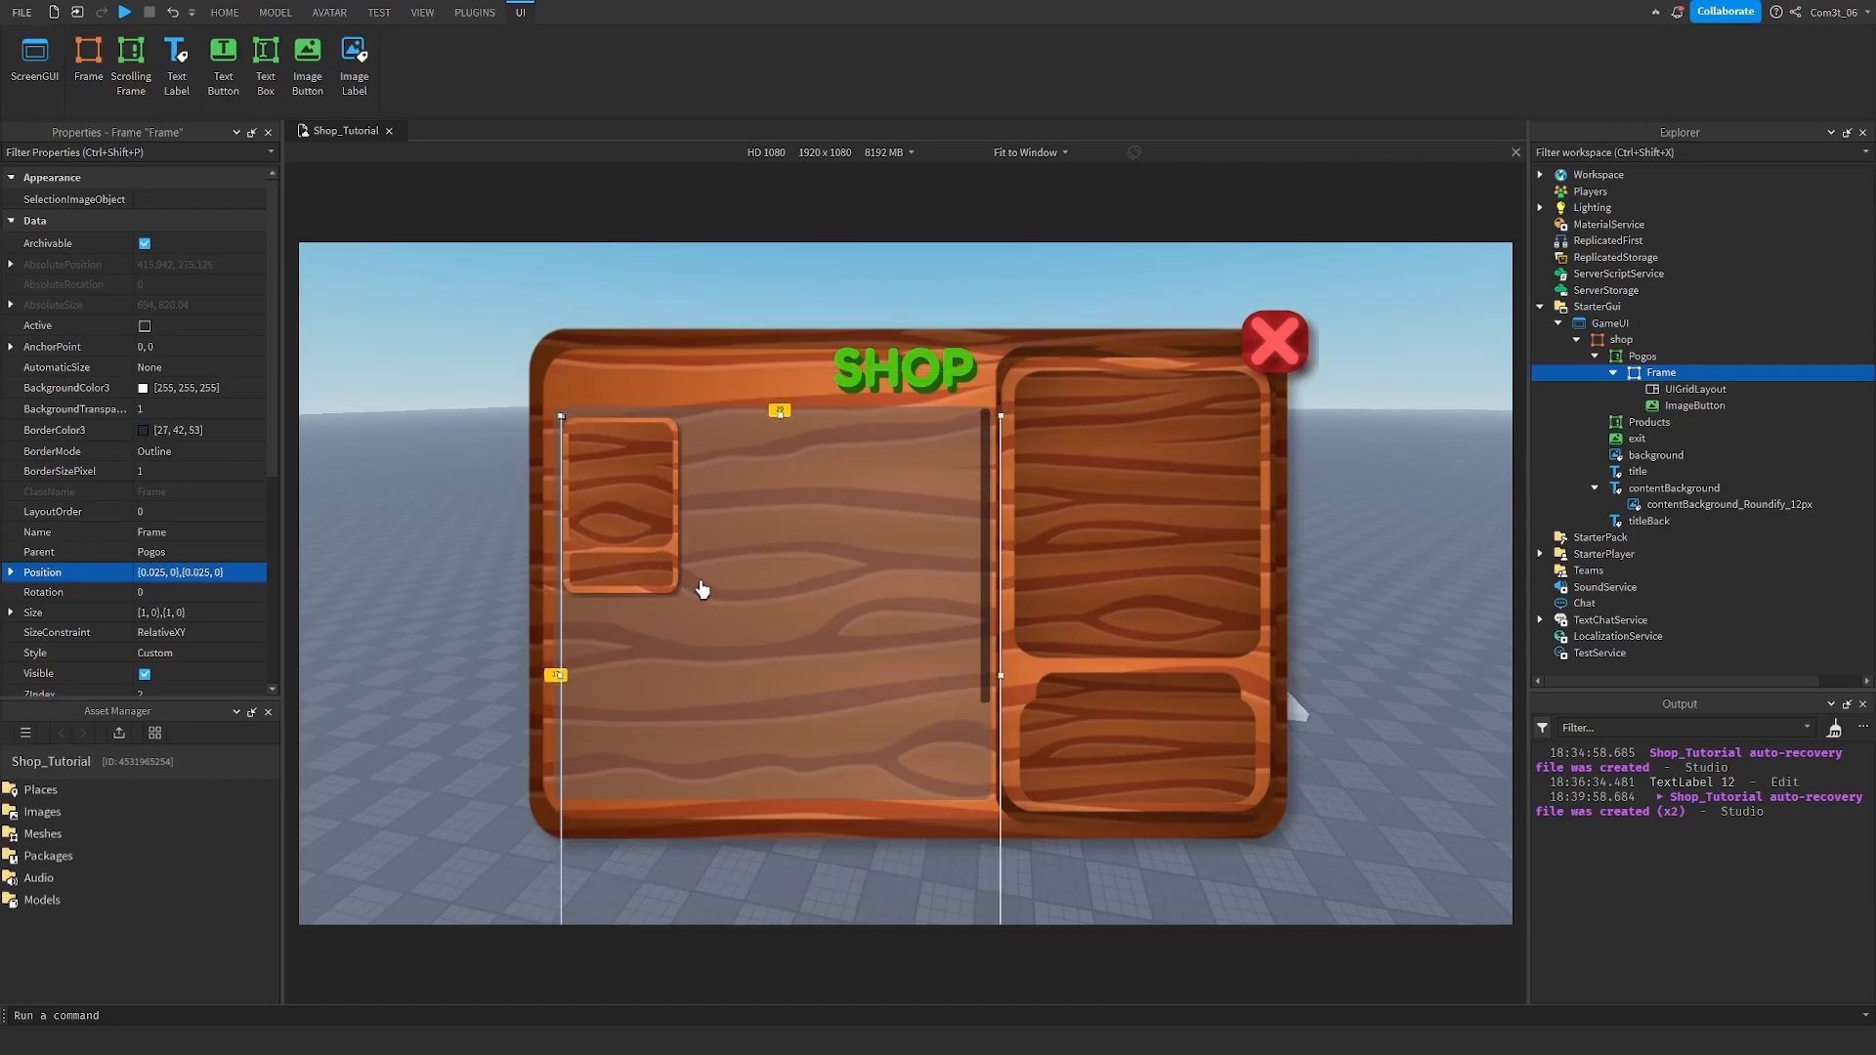
pyautogui.click(1354, 370)
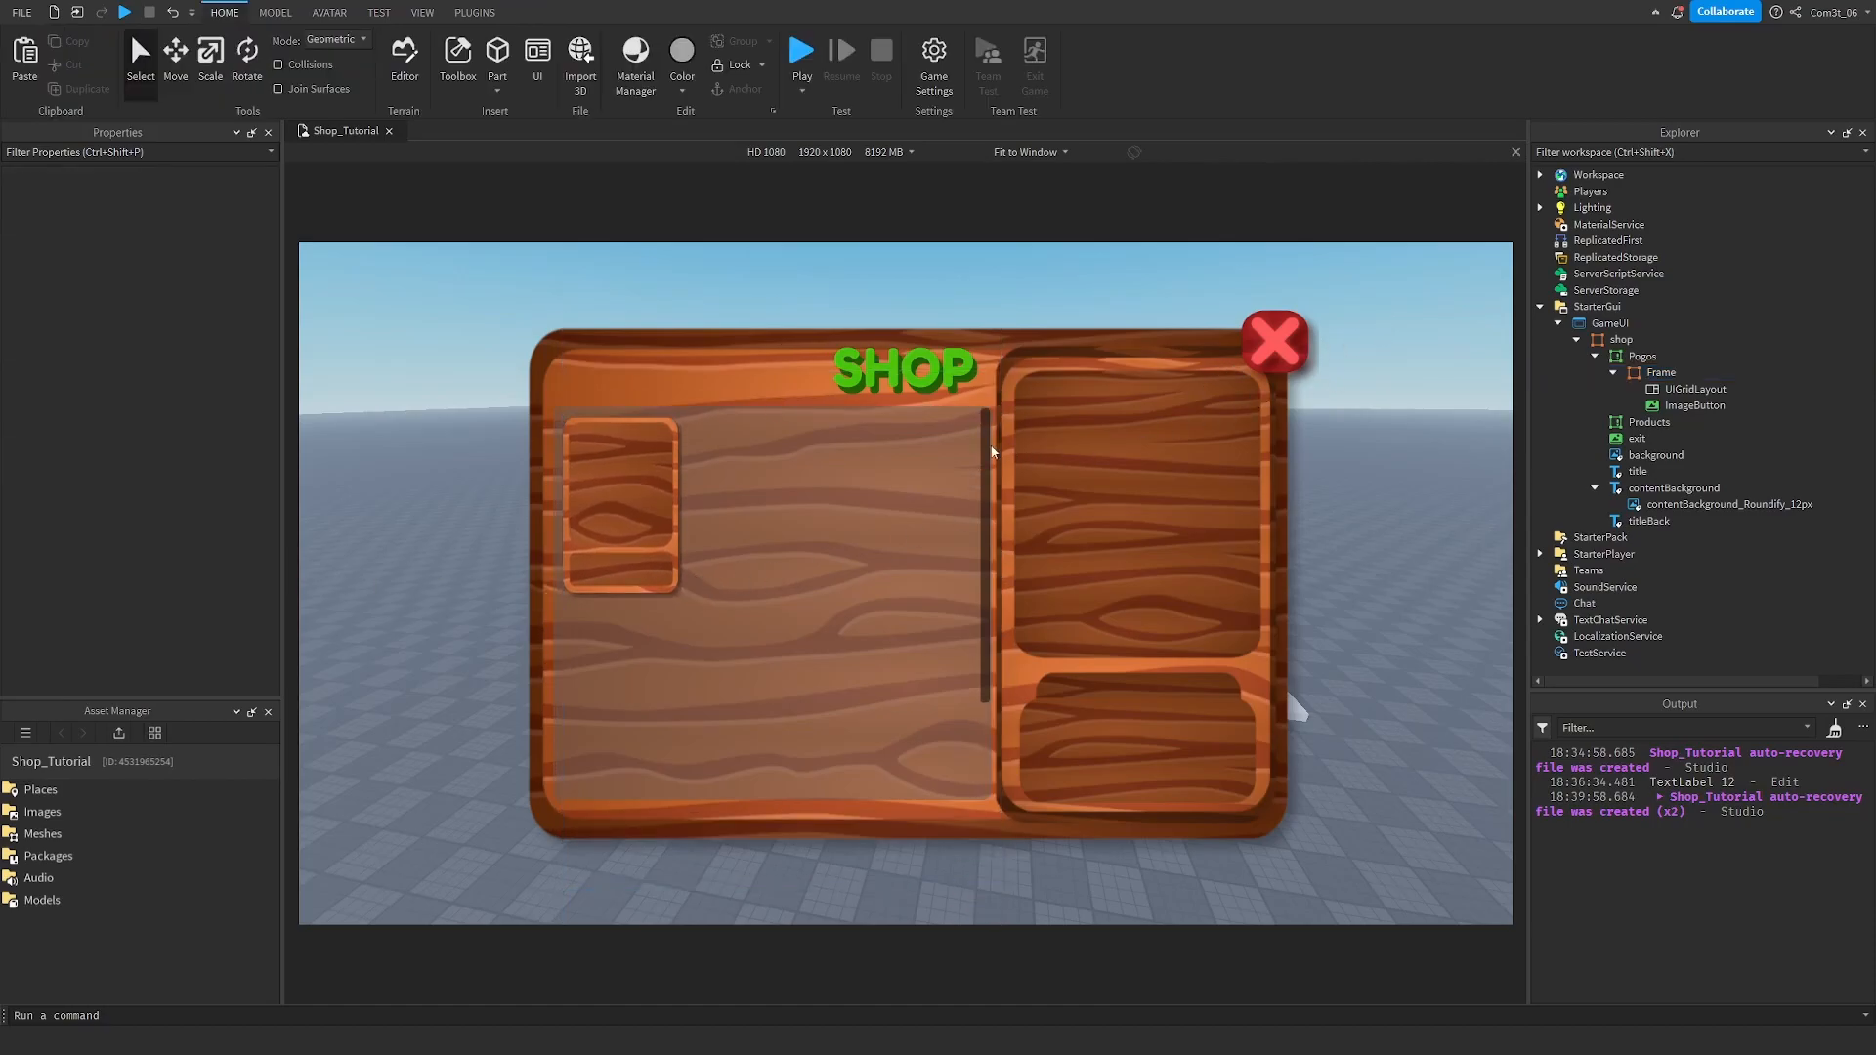
# Rename the ImageButton in the Pogos frame to temporary.
pyautogui.click(1695, 405)
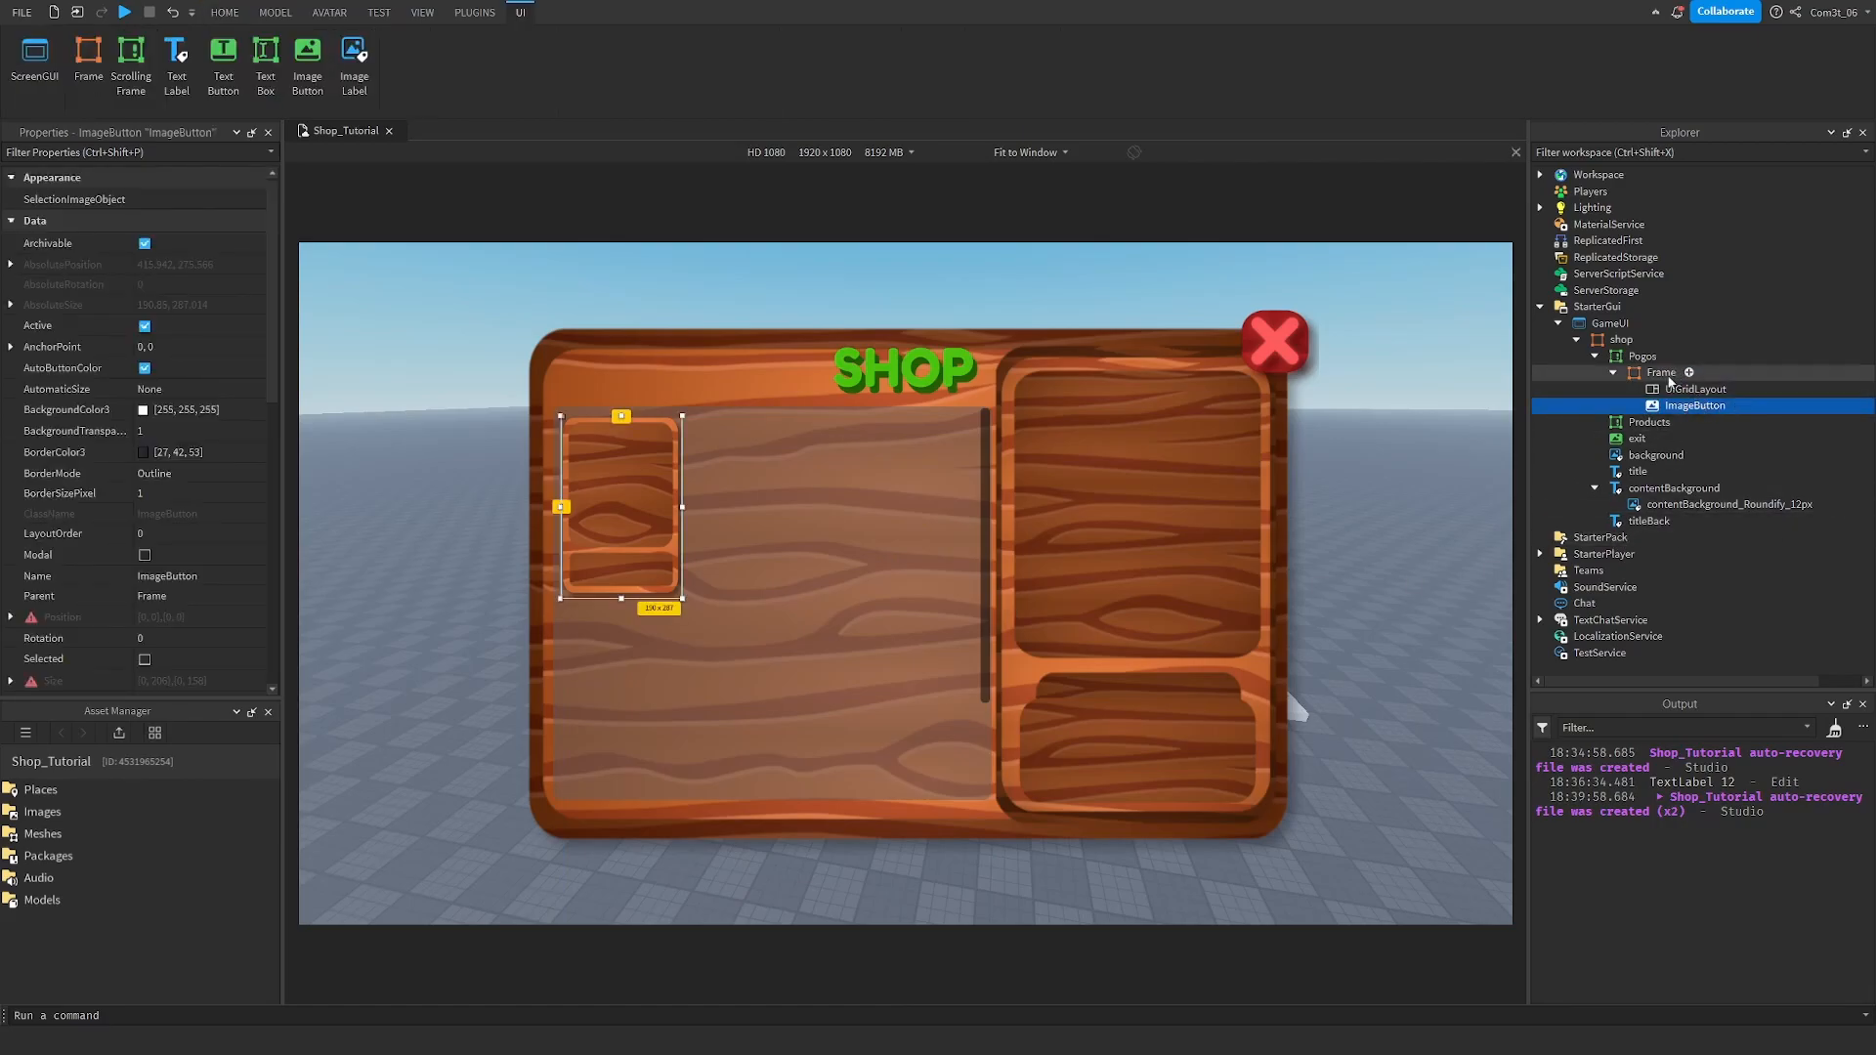
pyautogui.doubleClick(1683, 409)
pyautogui.write('temporar')
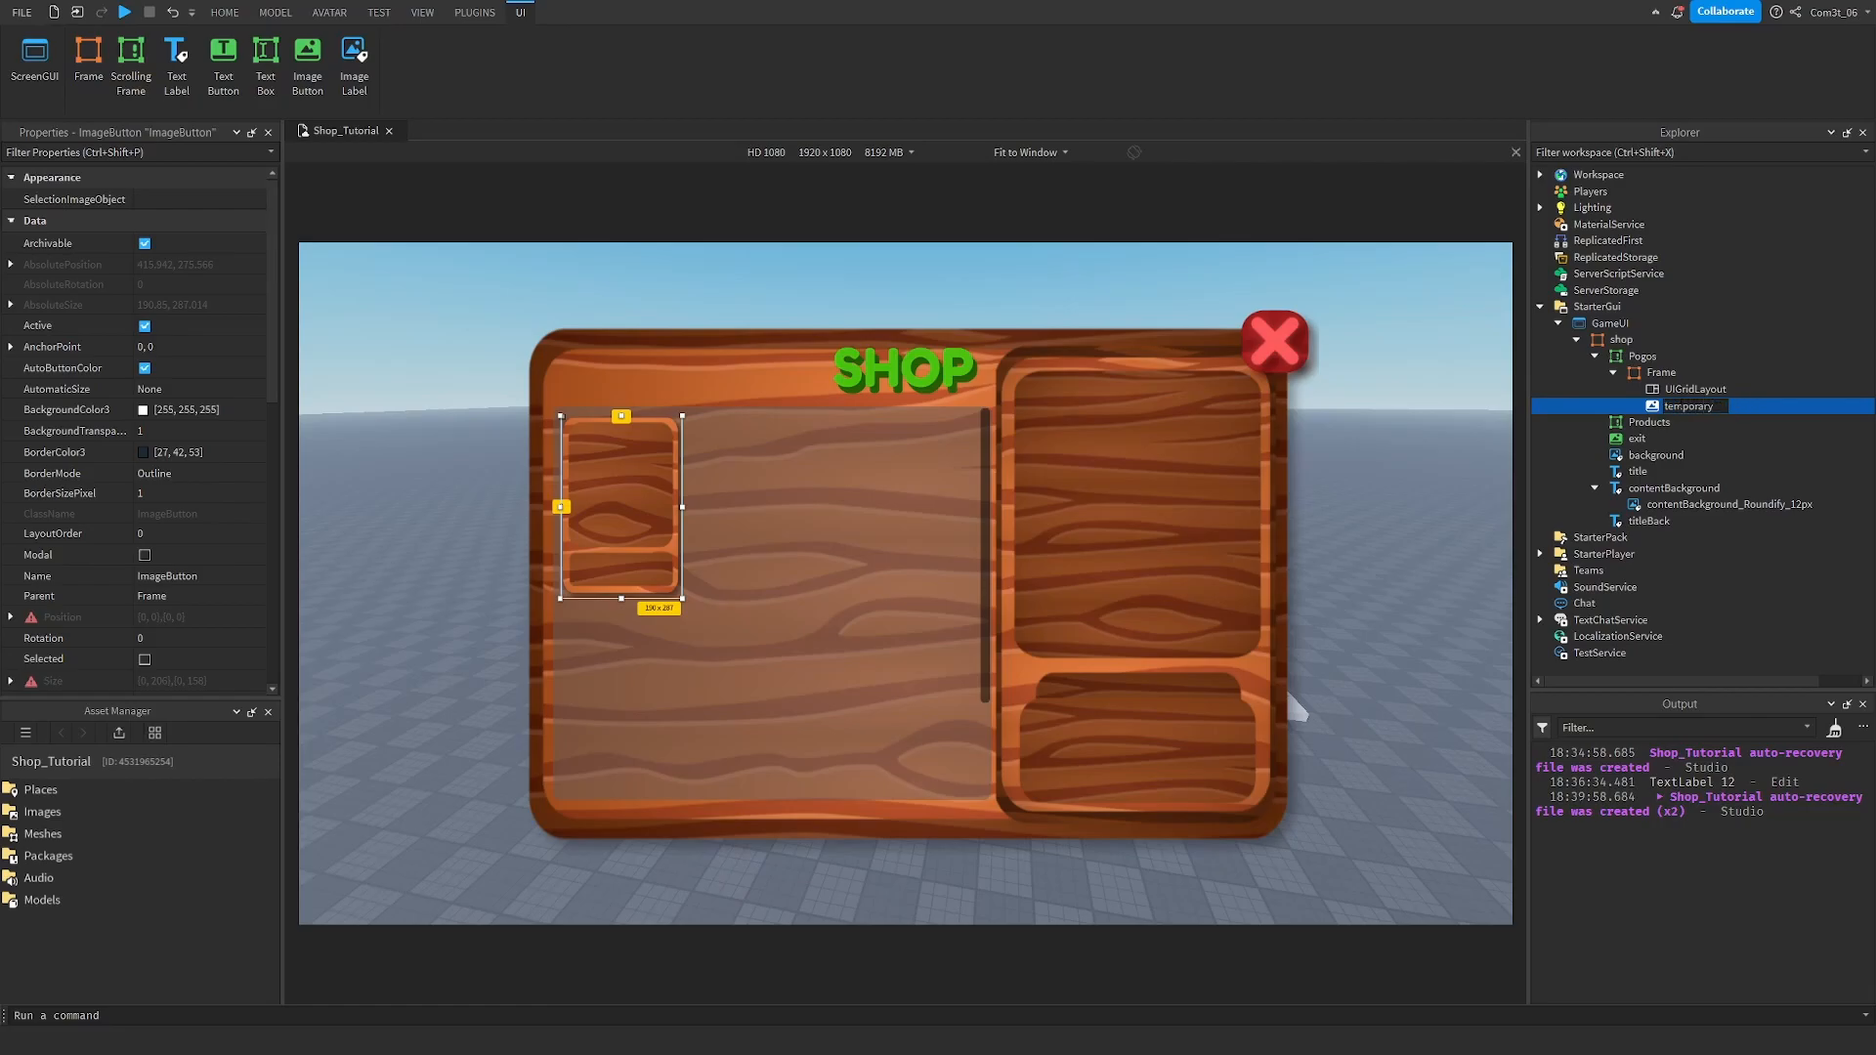
pyautogui.write('y')
pyautogui.press('Return')
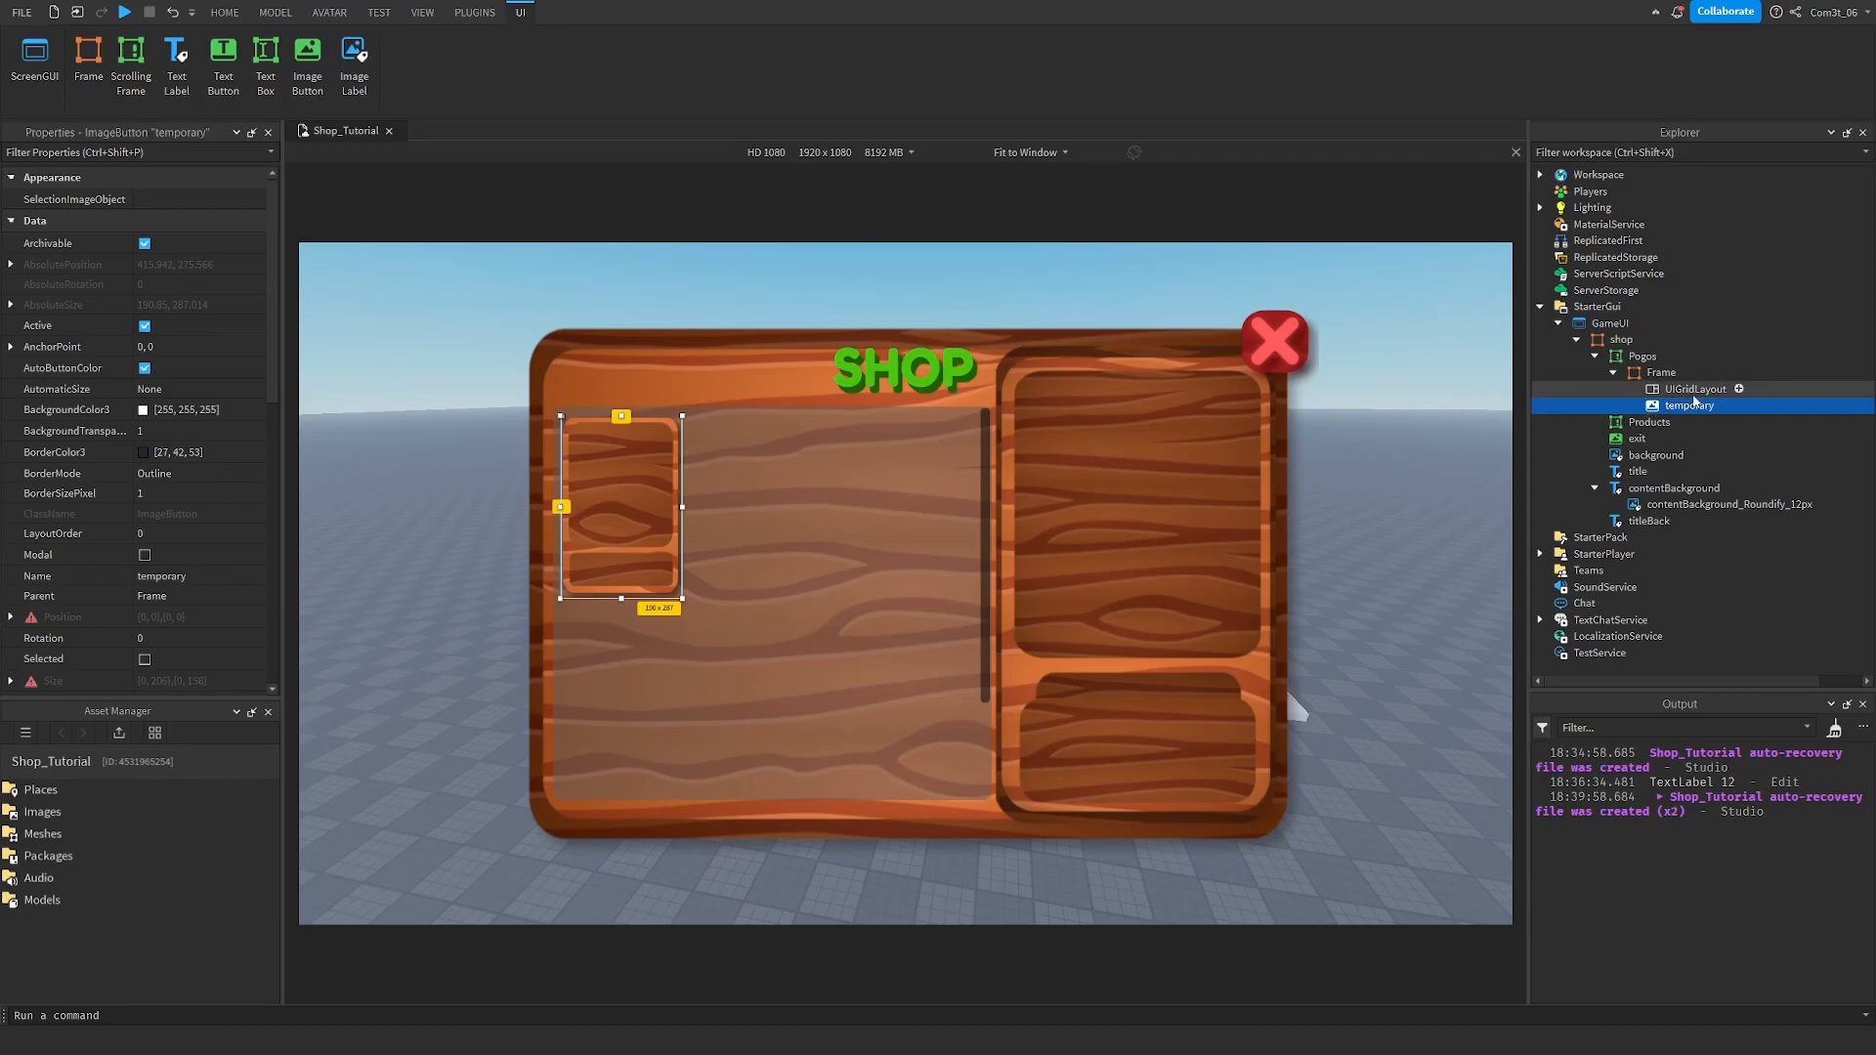
# Duplicate the temporary button ten times within the grid.
pyautogui.click(1692, 392)
pyautogui.click(1682, 411)
pyautogui.hotkey('ctrl', 'd')
pyautogui.hotkey('ctrl', 'd')
pyautogui.hotkey('ctrl', 'd')
pyautogui.hotkey('ctrl', 'd')
pyautogui.hotkey('ctrl', 'd')
pyautogui.hotkey('ctrl', 'd')
pyautogui.hotkey('ctrl', 'd')
pyautogui.hotkey('ctrl', 'd')
pyautogui.hotkey('ctrl', 'd')
pyautogui.hotkey('ctrl', 'd')
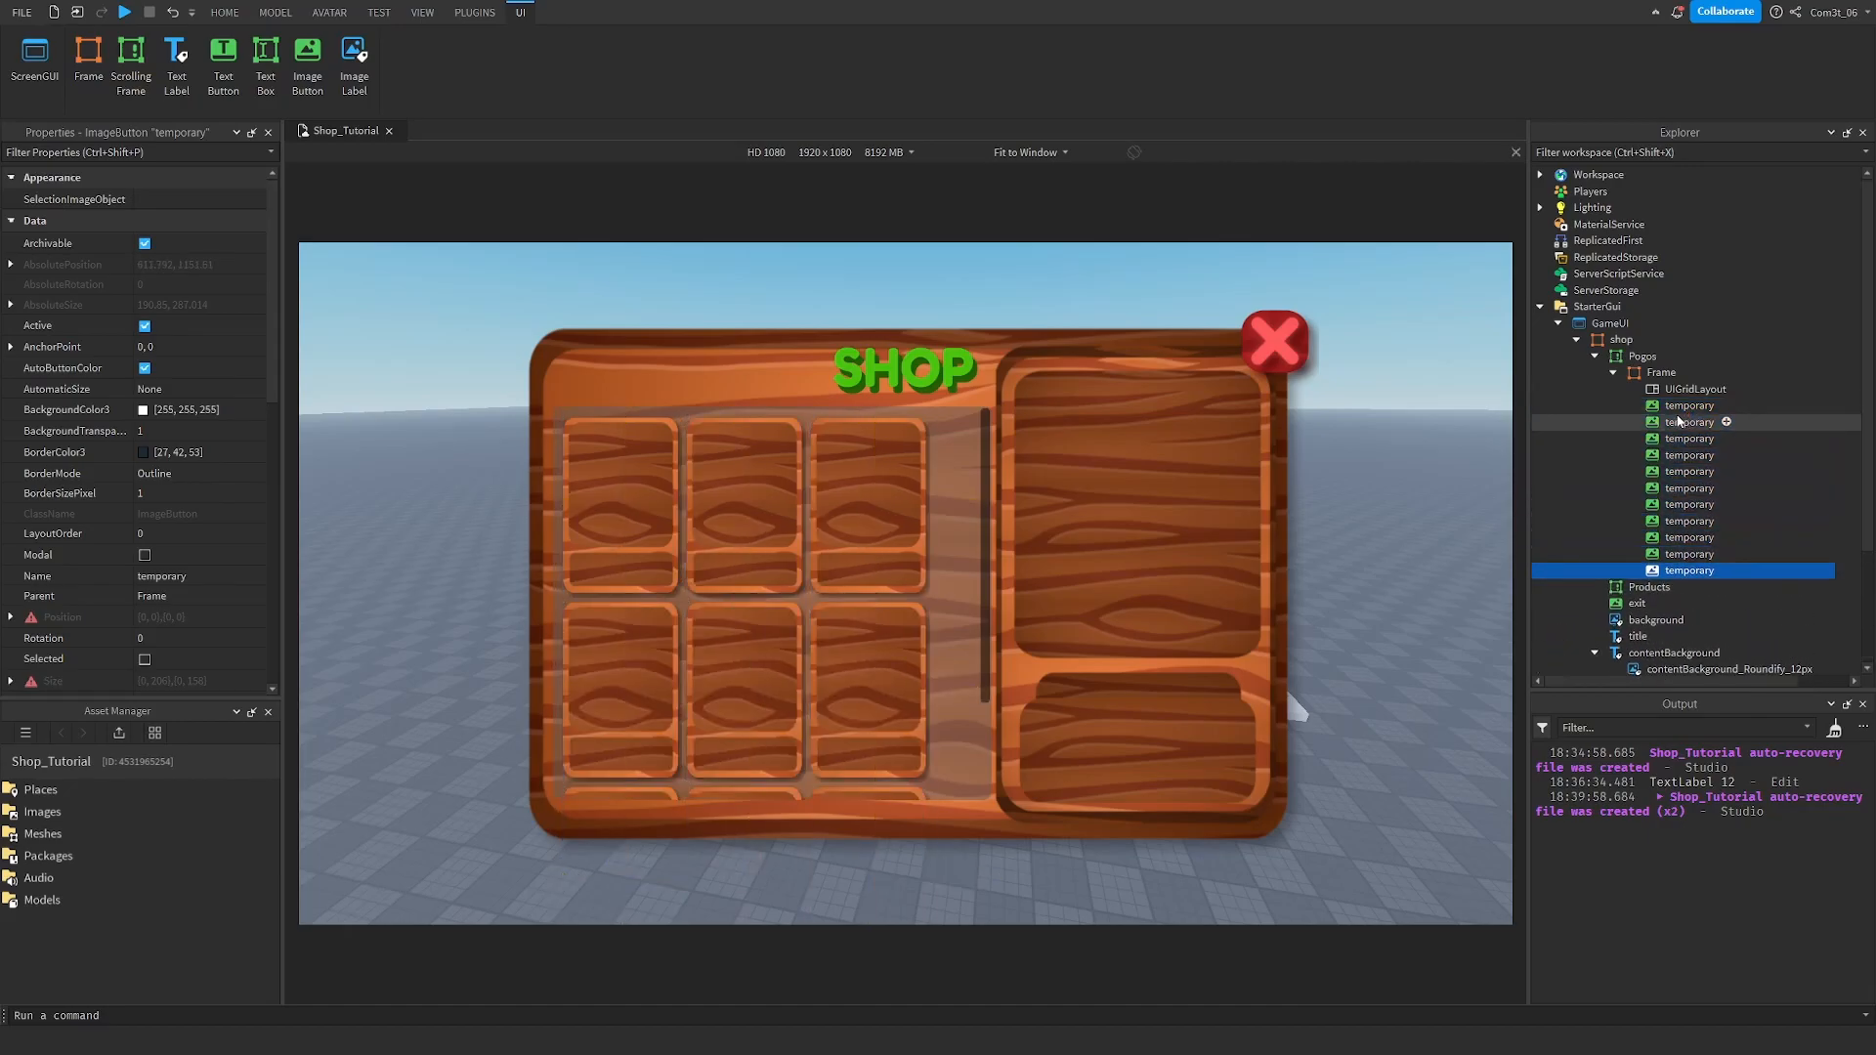
# Undo the last five duplications, keeping two rows of three temporary buttons, and test the scrolling.
pyautogui.hotkey('ctrl', 'z')
pyautogui.hotkey('ctrl', 'z')
pyautogui.hotkey('ctrl', 'z')
pyautogui.hotkey('ctrl', 'z')
pyautogui.hotkey('ctrl', 'z')
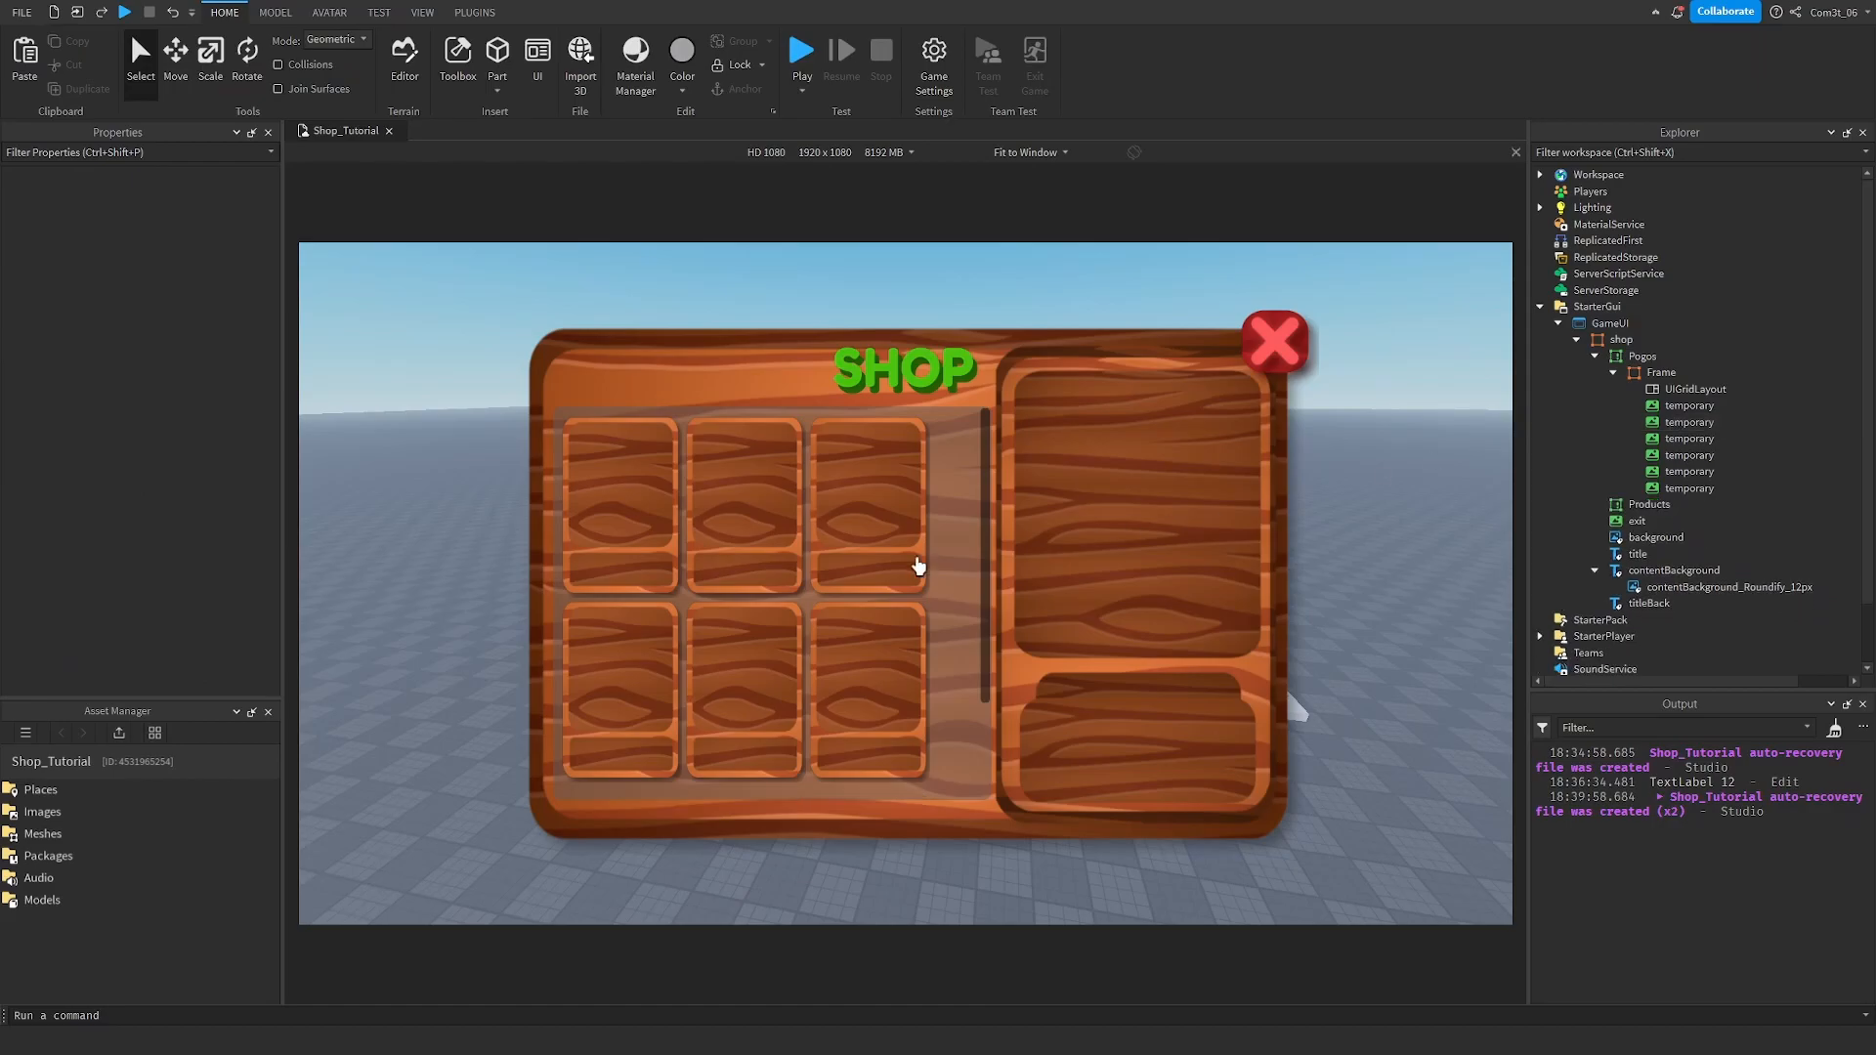
pyautogui.scroll(-2, 889, 587)
pyautogui.scroll(2, 894, 586)
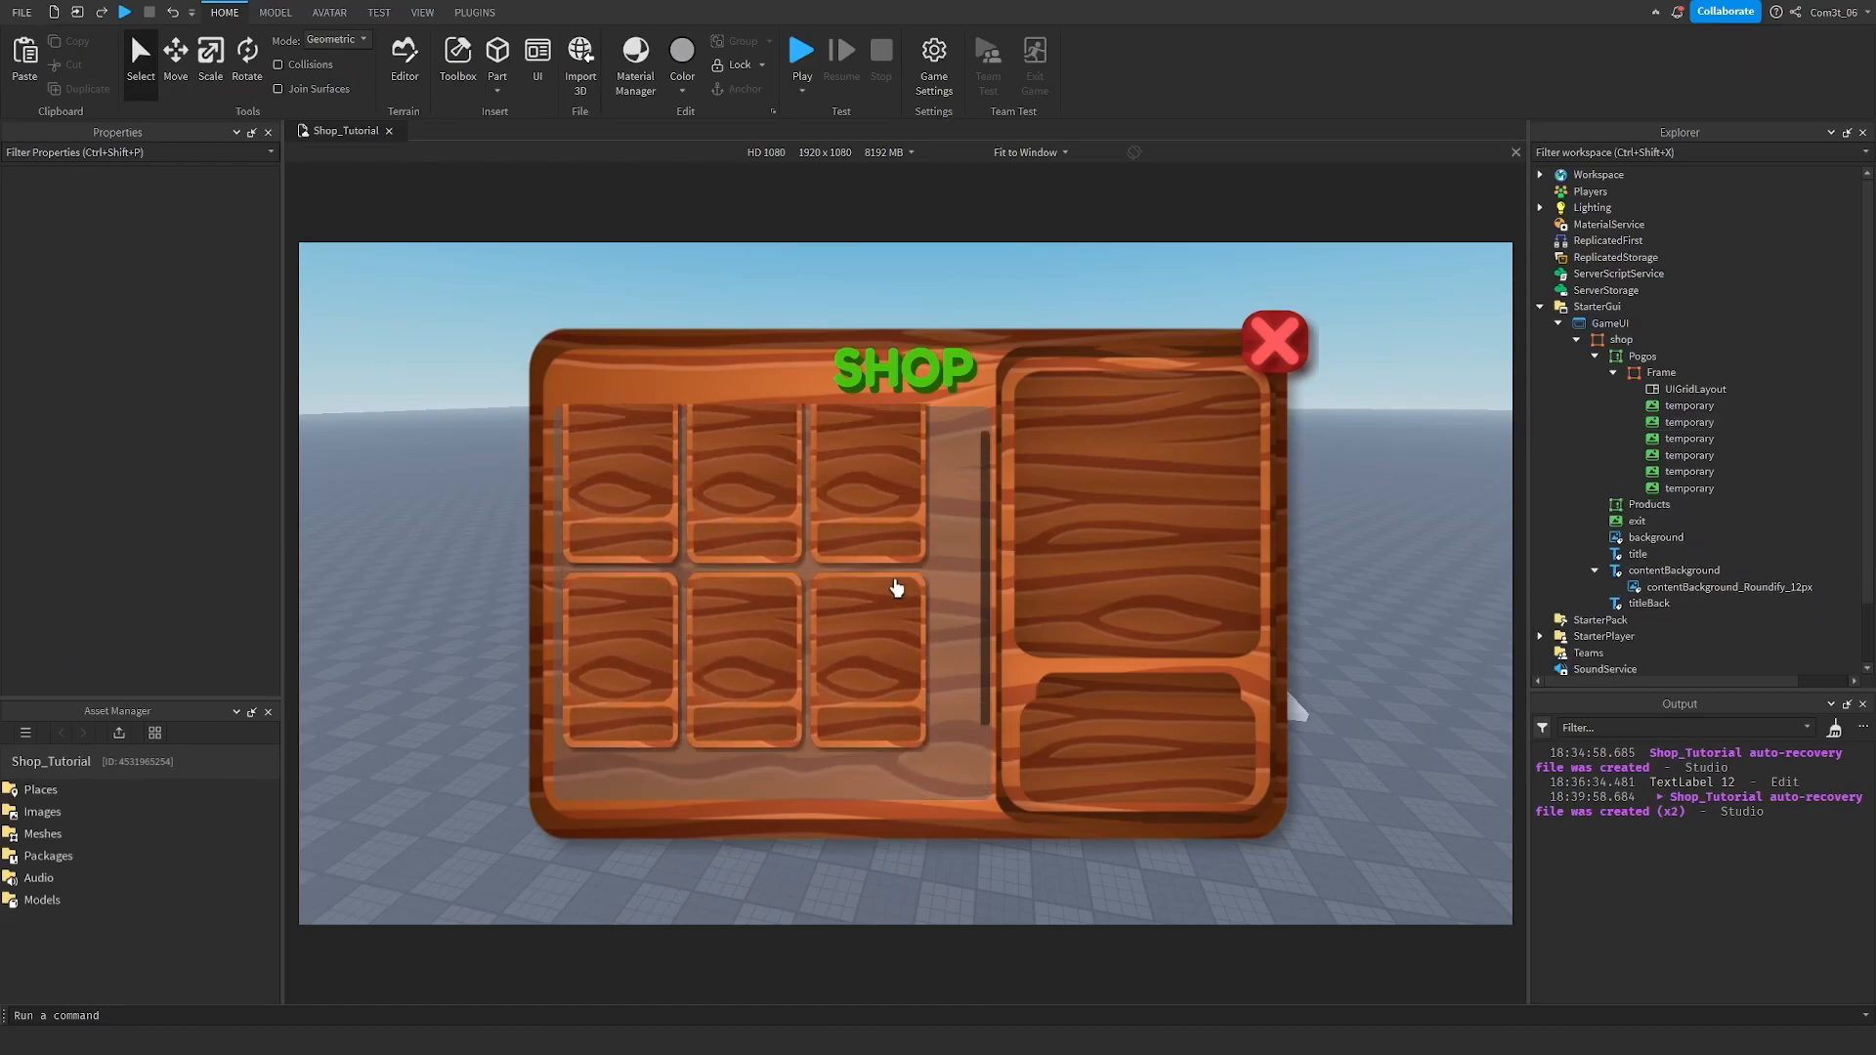
# Delete five of the temporary buttons in the Pogos frame, keeping only the first one.
pyautogui.click(1688, 489)
pyautogui.keyDown('shift'); pyautogui.click(1693, 424); pyautogui.keyUp('shift')
pyautogui.press('Delete')
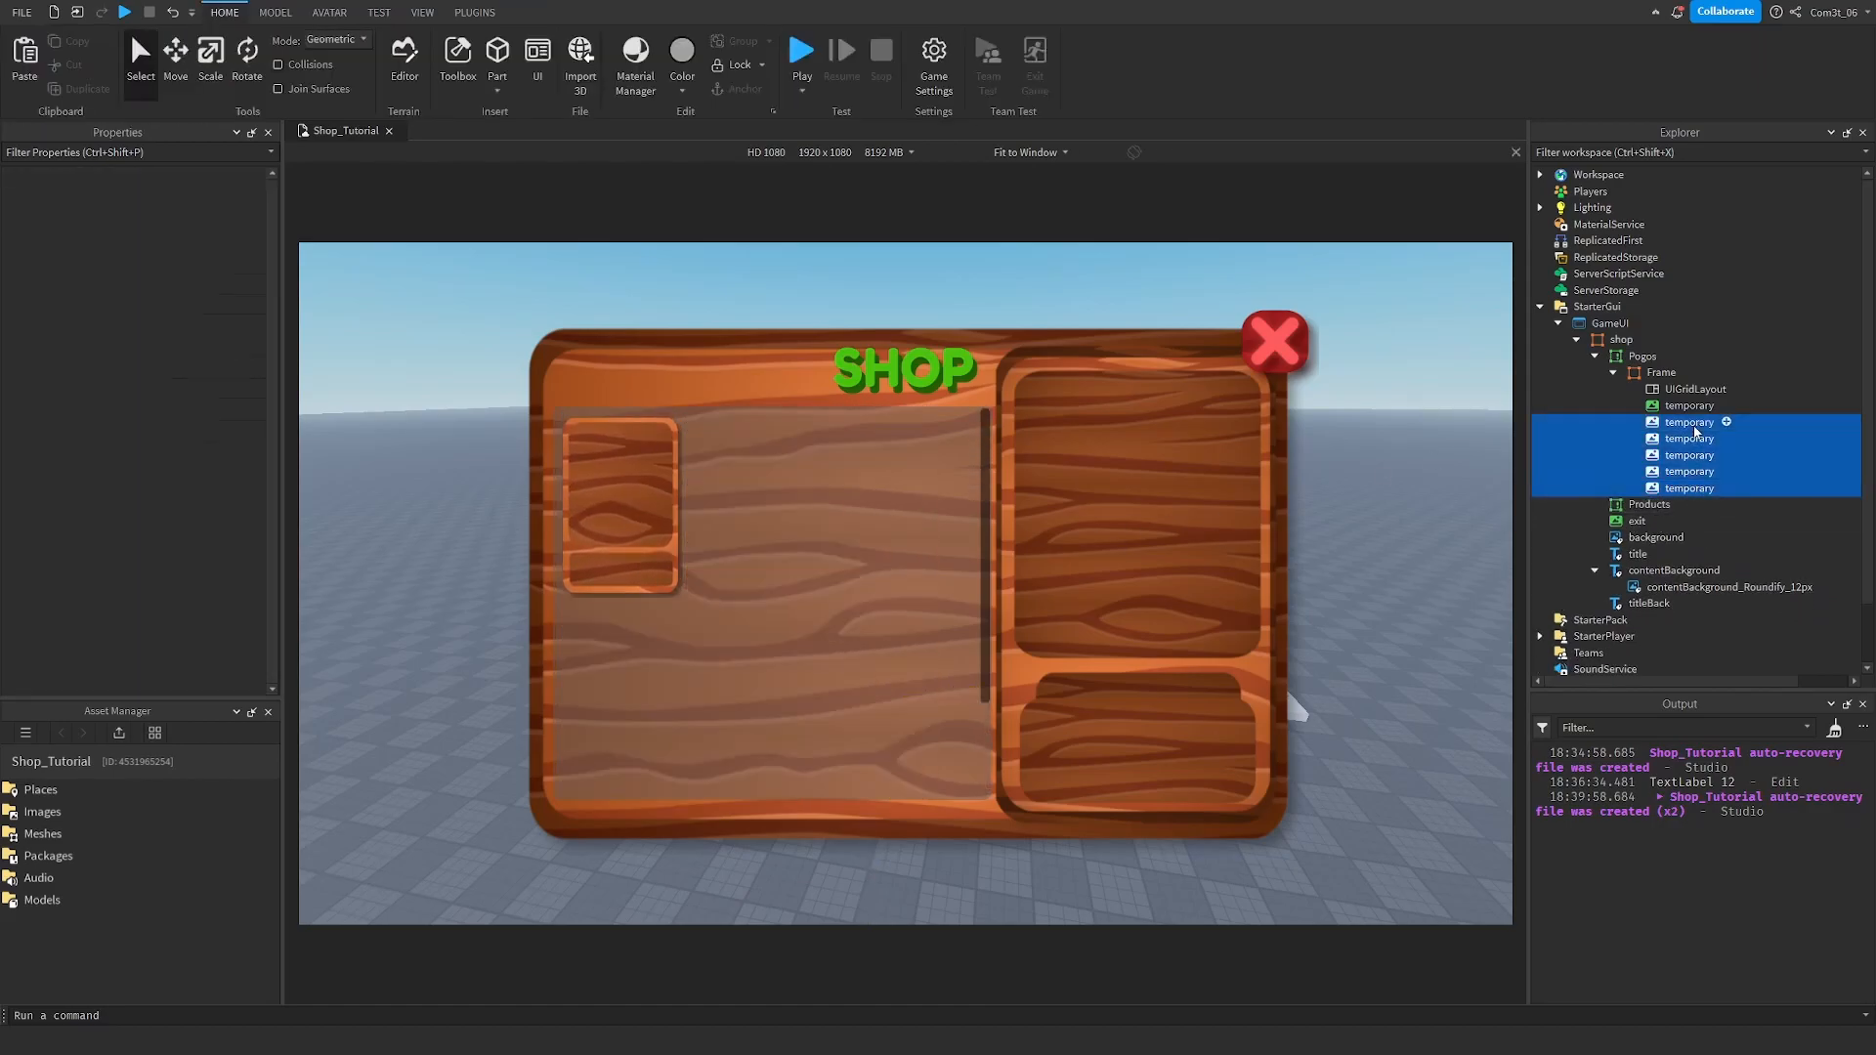
pyautogui.click(1681, 407)
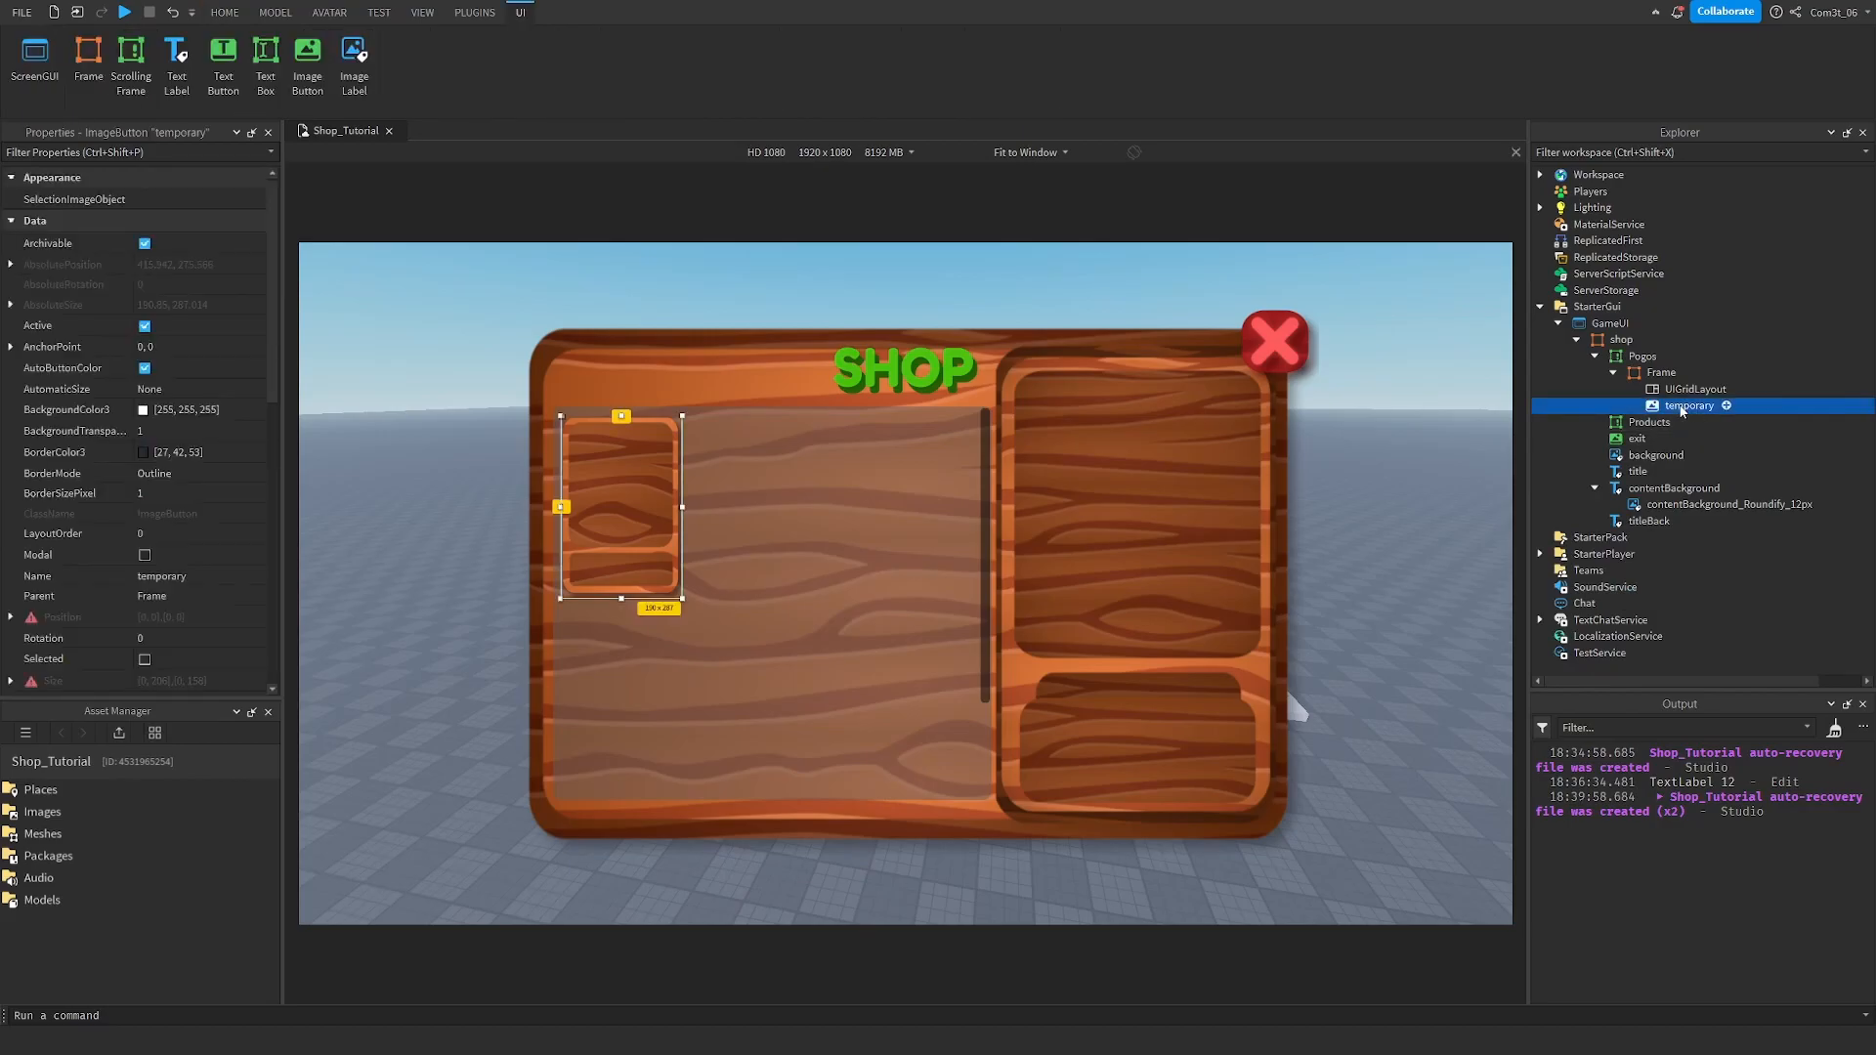
# Set the CellPadding of the Pogos frame's UIGridLayout to {0.05, 0},{0.025, 0}.
pyautogui.click(1690, 391)
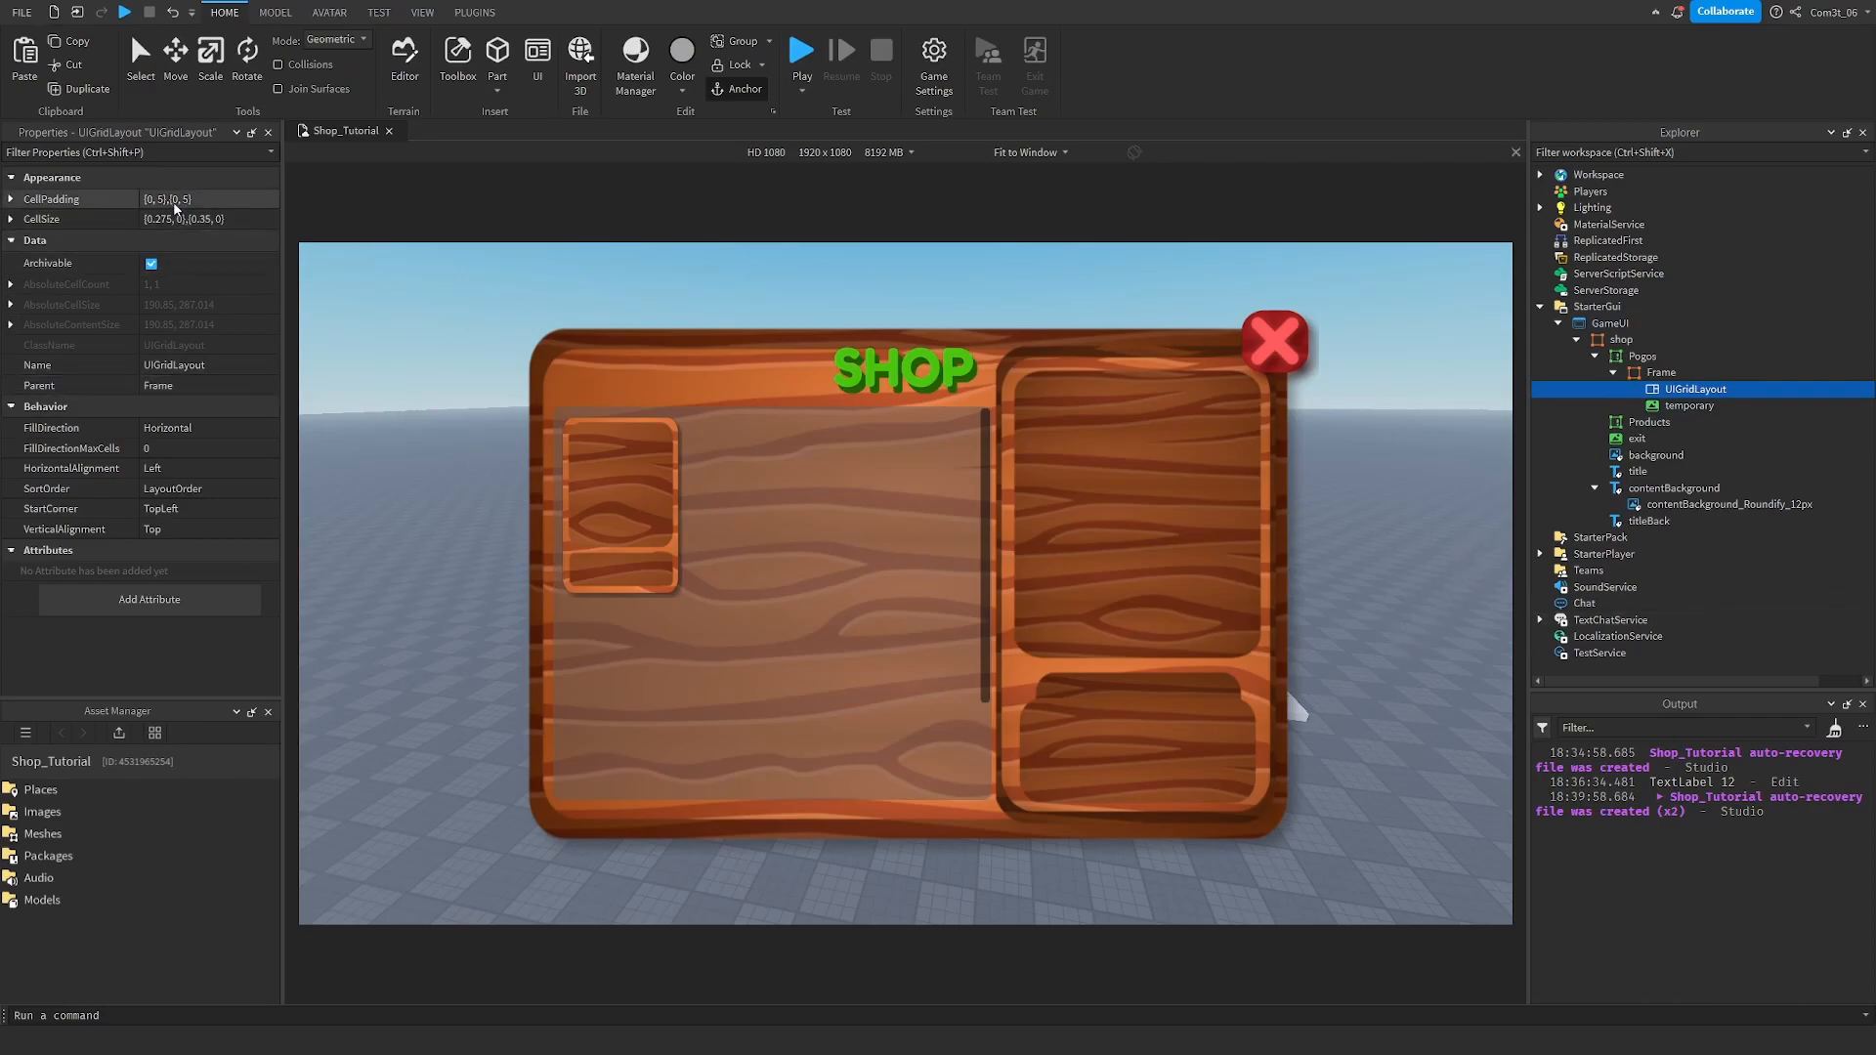
pyautogui.click(163, 200)
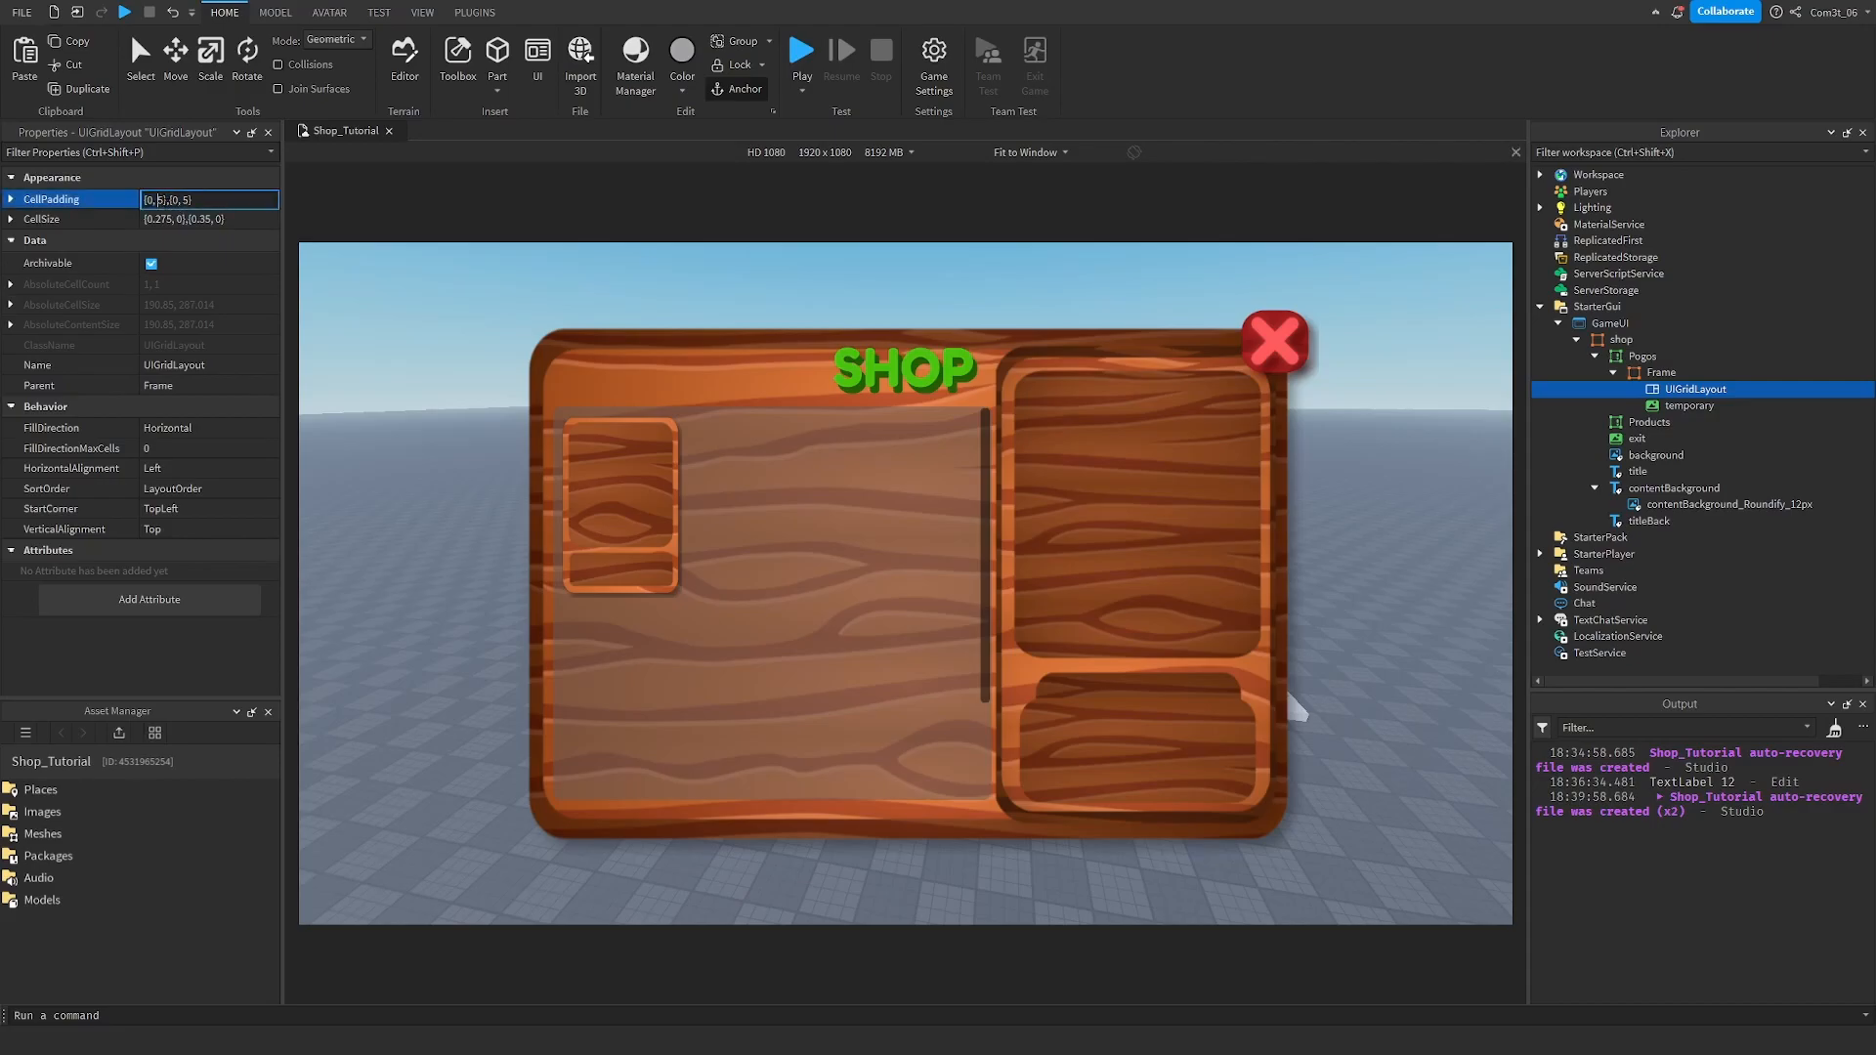
pyautogui.press('BackSpace')
pyautogui.write('0')
pyautogui.write('.025')
pyautogui.write('.05')
pyautogui.press('Return')
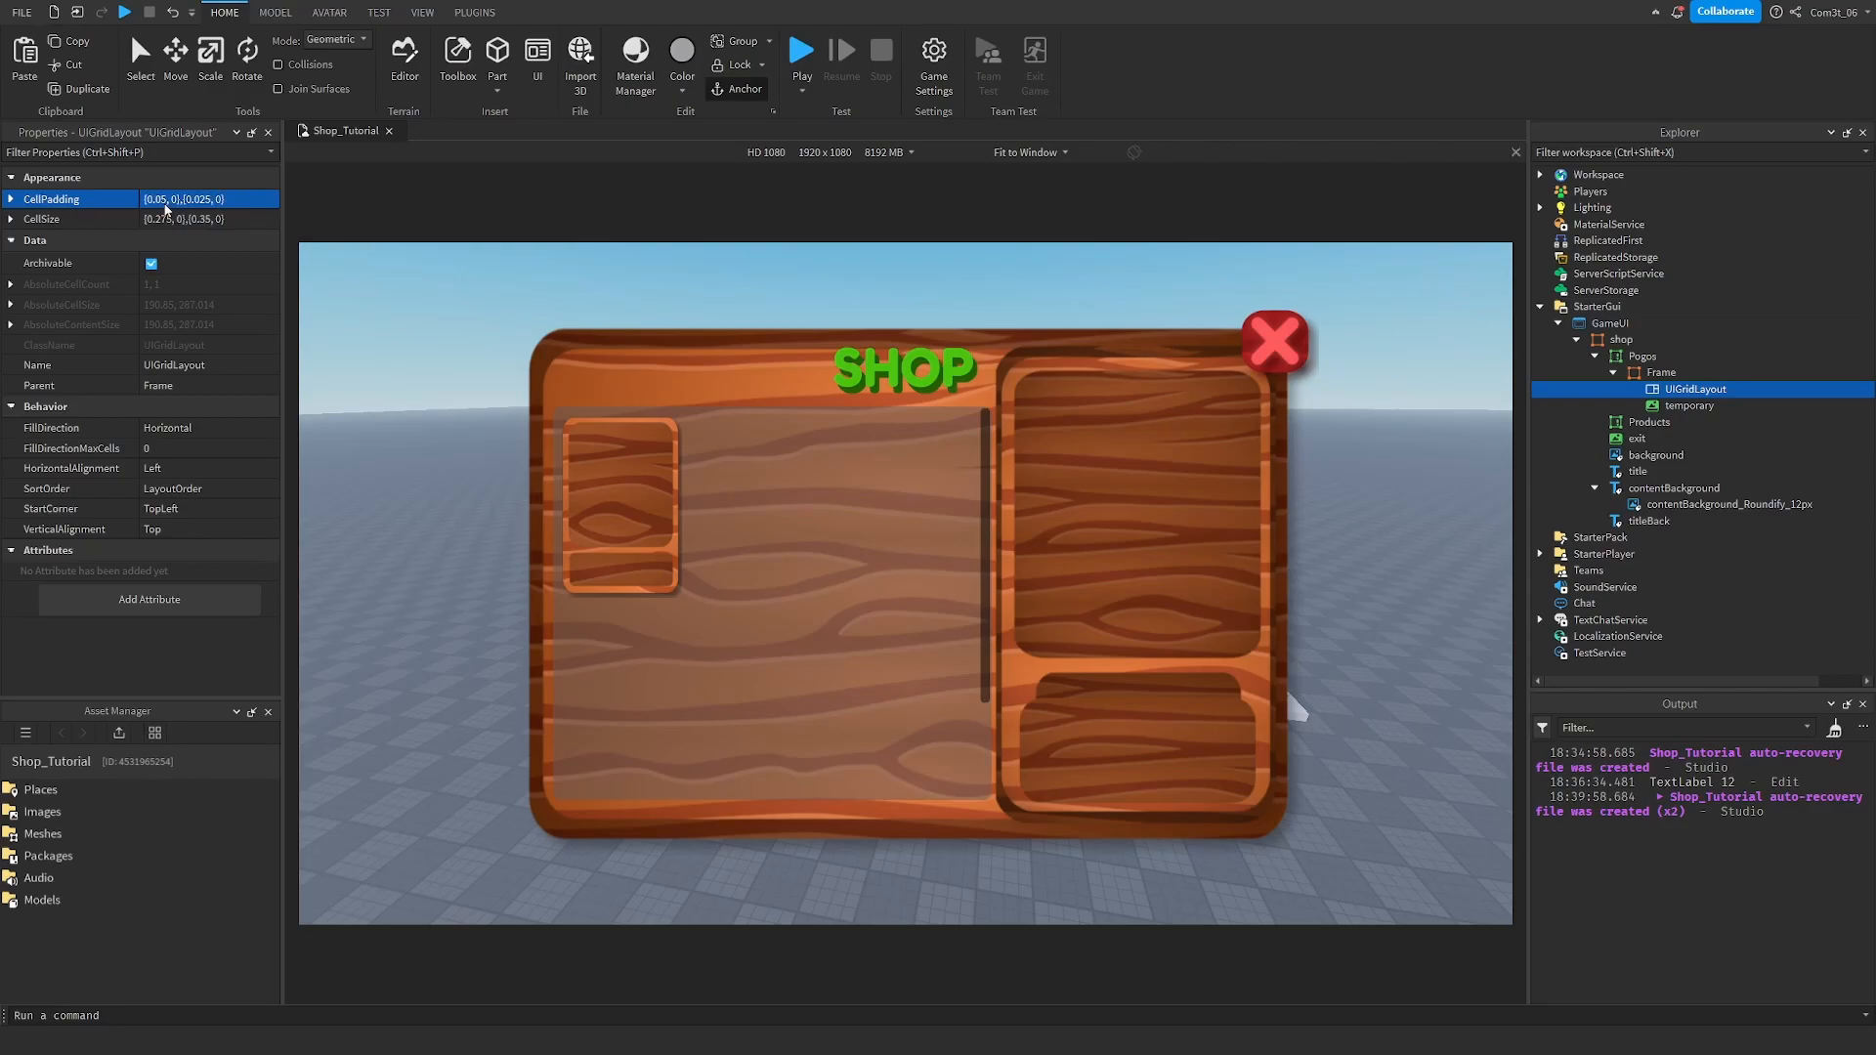
# Duplicate the temporary button five times in the Pogos frame to check the grid spacing.
pyautogui.click(1667, 407)
pyautogui.hotkey('ctrl', 'd')
pyautogui.hotkey('ctrl', 'd')
pyautogui.hotkey('ctrl', 'd')
pyautogui.hotkey('ctrl', 'd')
pyautogui.hotkey('ctrl', 'd')
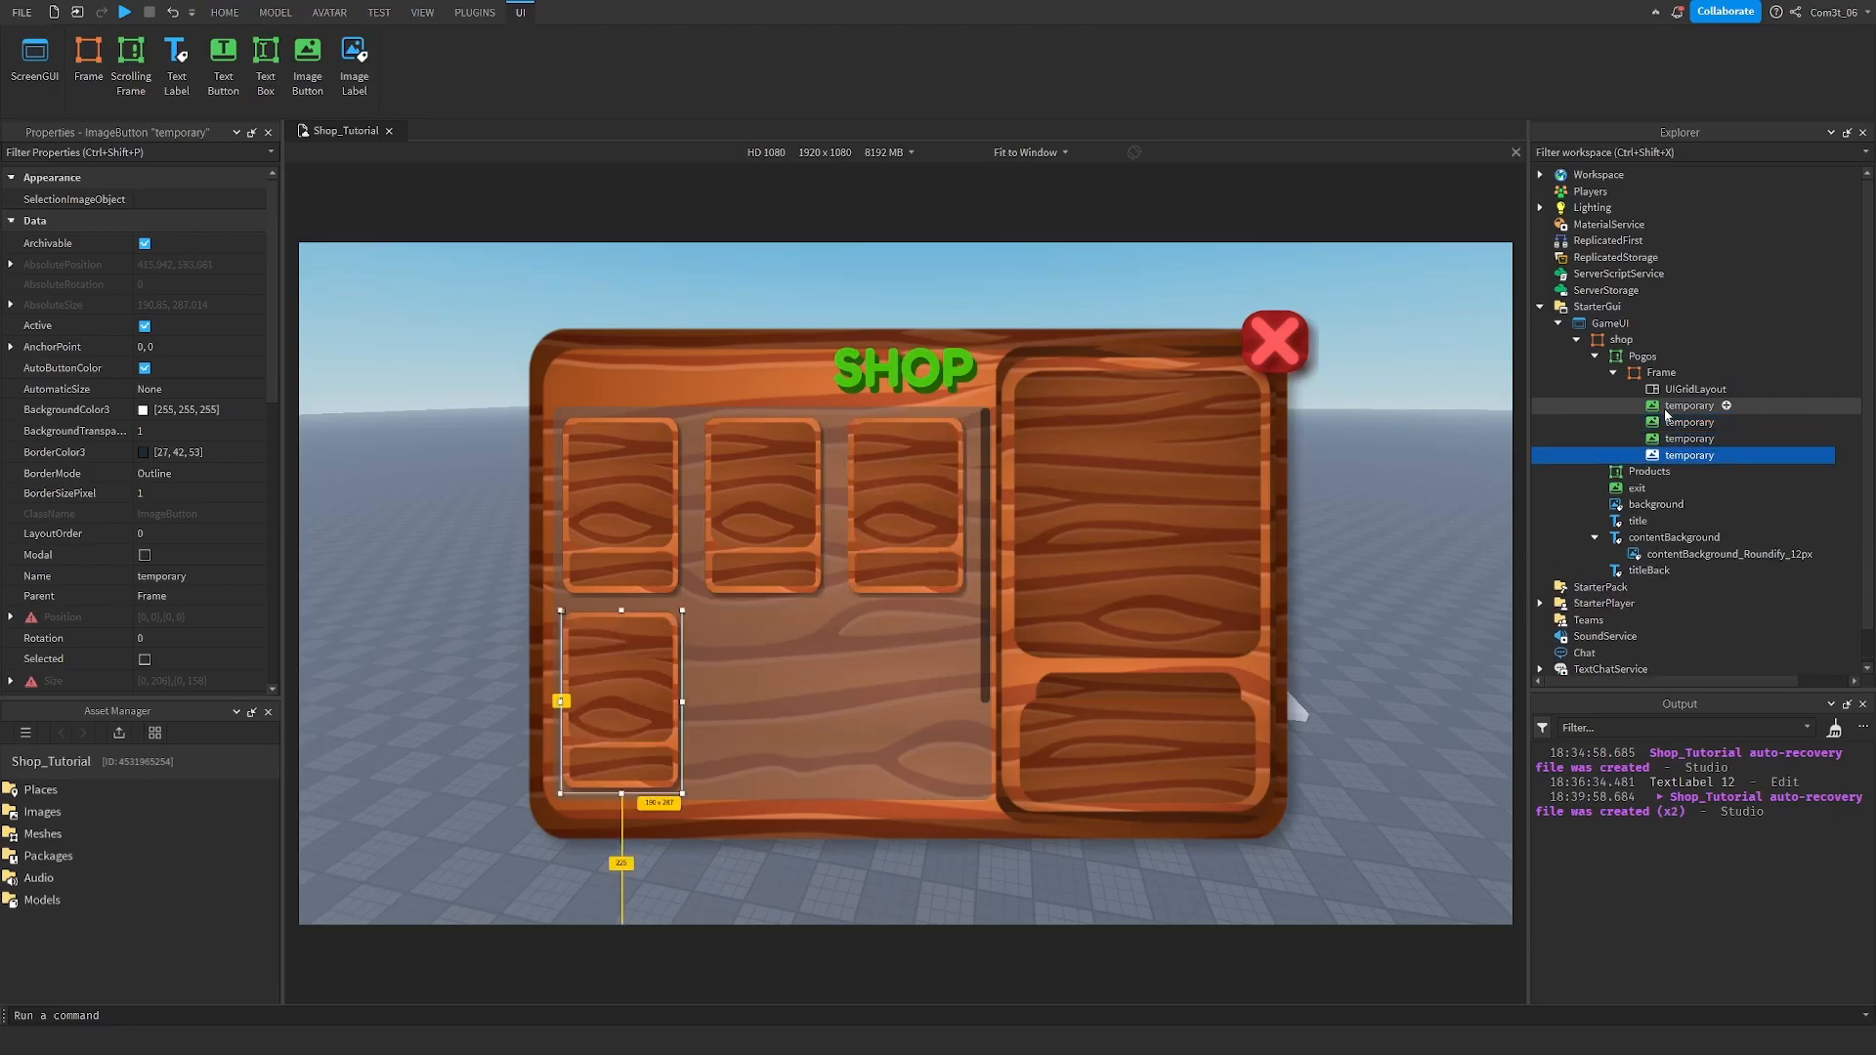
pyautogui.scroll(-3, 825, 639)
pyautogui.scroll(3, 840, 645)
pyautogui.scroll(-3, 857, 645)
pyautogui.scroll(3, 841, 606)
# Delete the five duplicated temporary buttons from the Pogos frame, keeping a single one.
pyautogui.click(1674, 407)
pyautogui.keyDown('shift'); pyautogui.click(1674, 425); pyautogui.keyUp('shift')
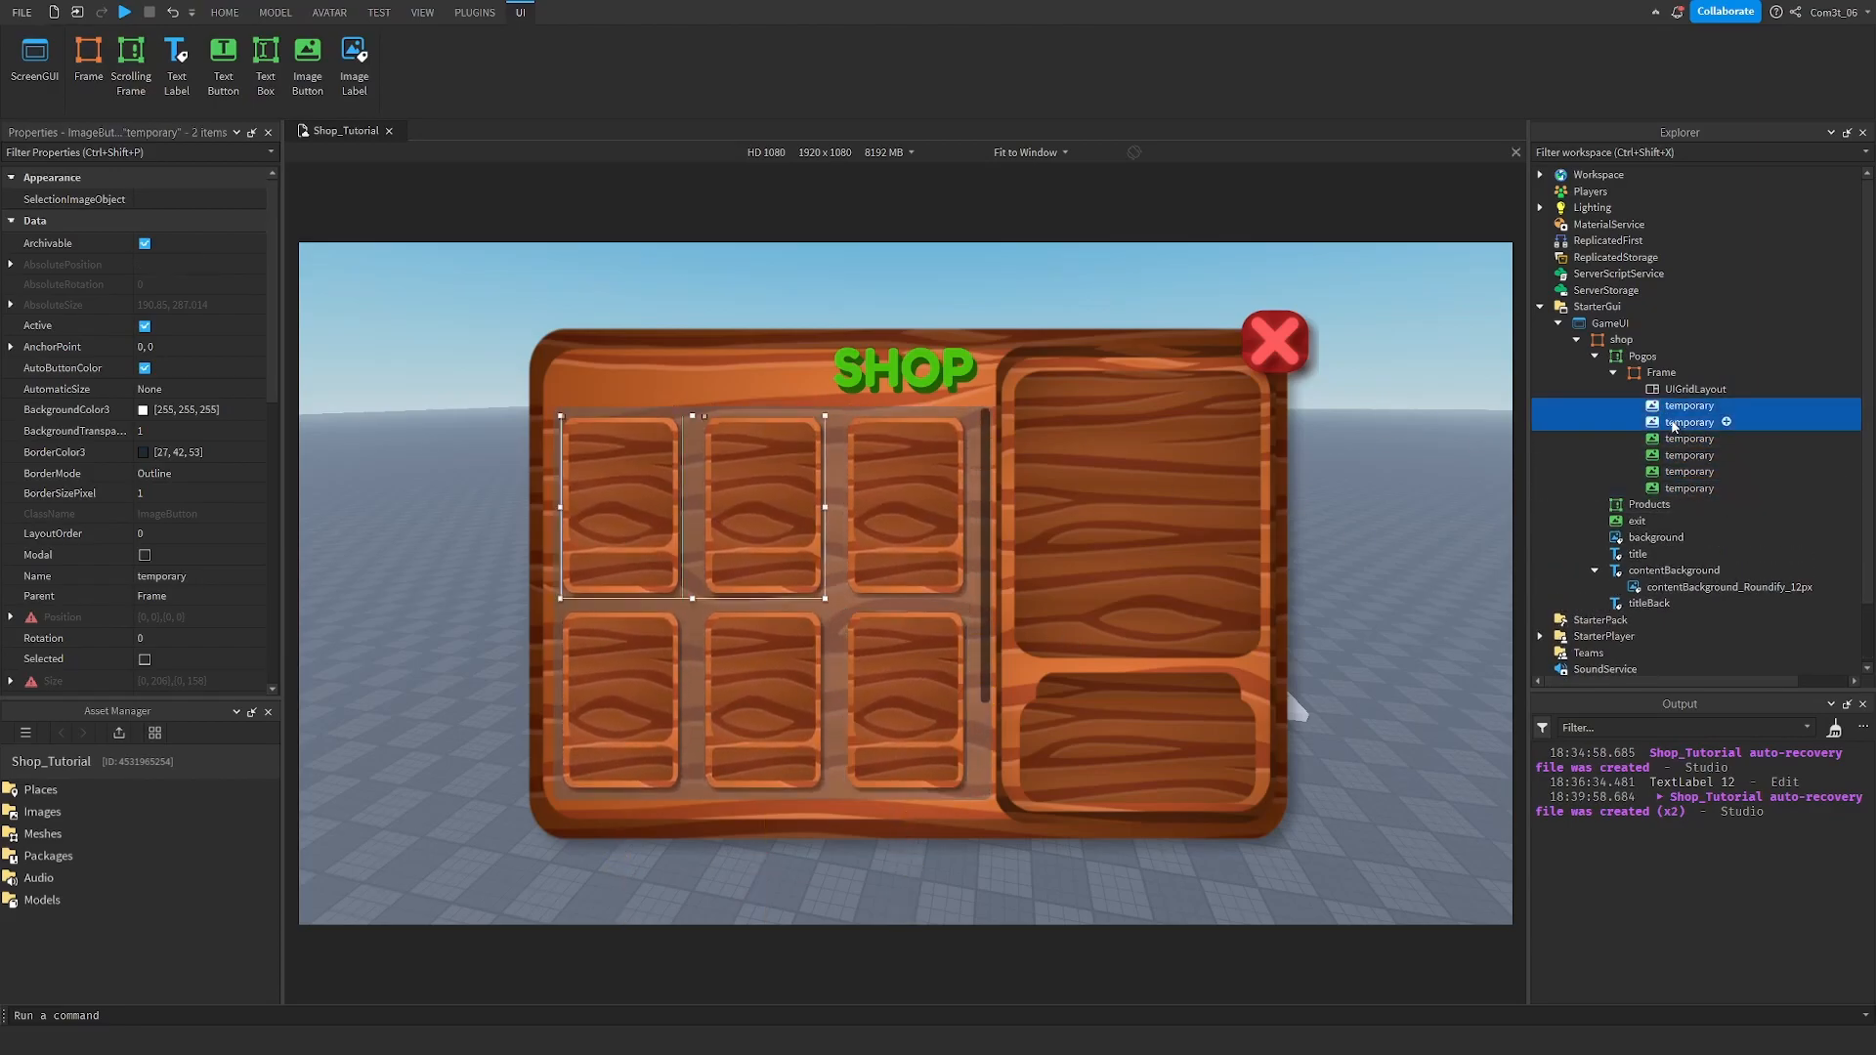
pyautogui.press('Delete')
pyautogui.click(1674, 425)
pyautogui.keyDown('shift'); pyautogui.click(1674, 457); pyautogui.keyUp('shift')
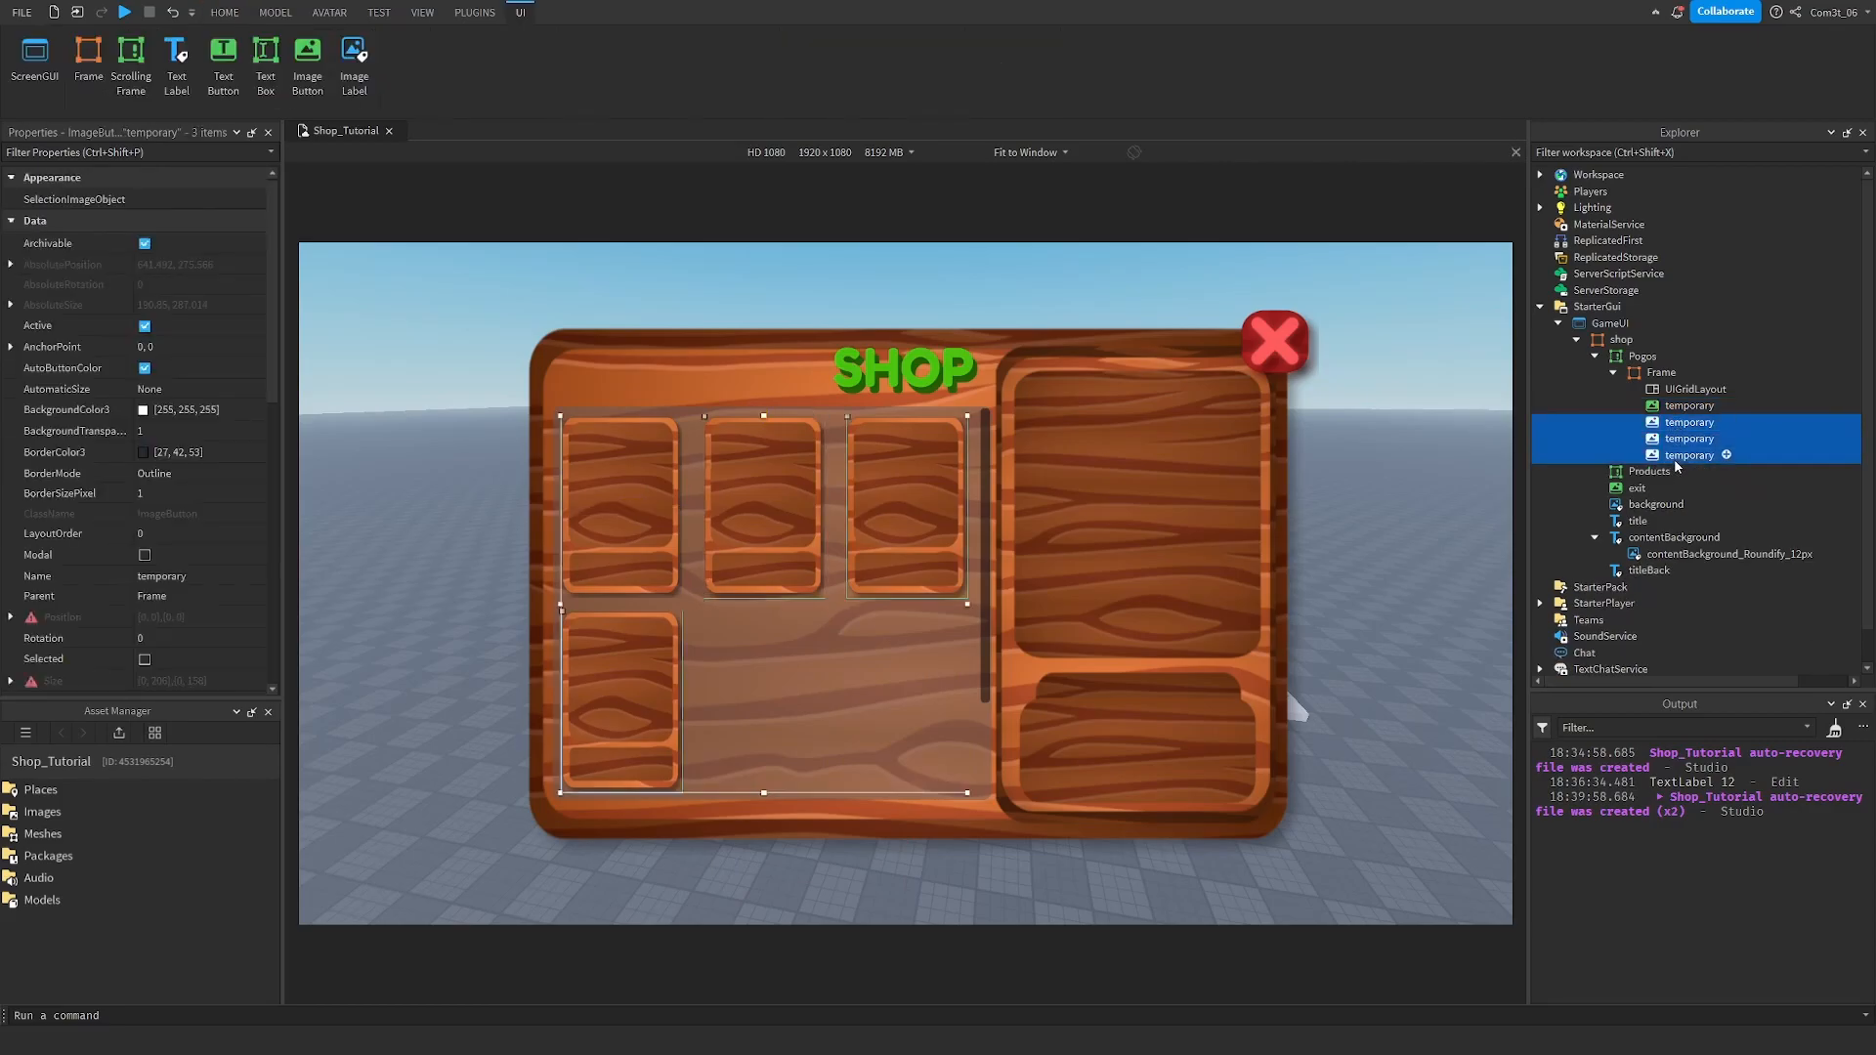
pyautogui.press('Delete')
pyautogui.click(1688, 406)
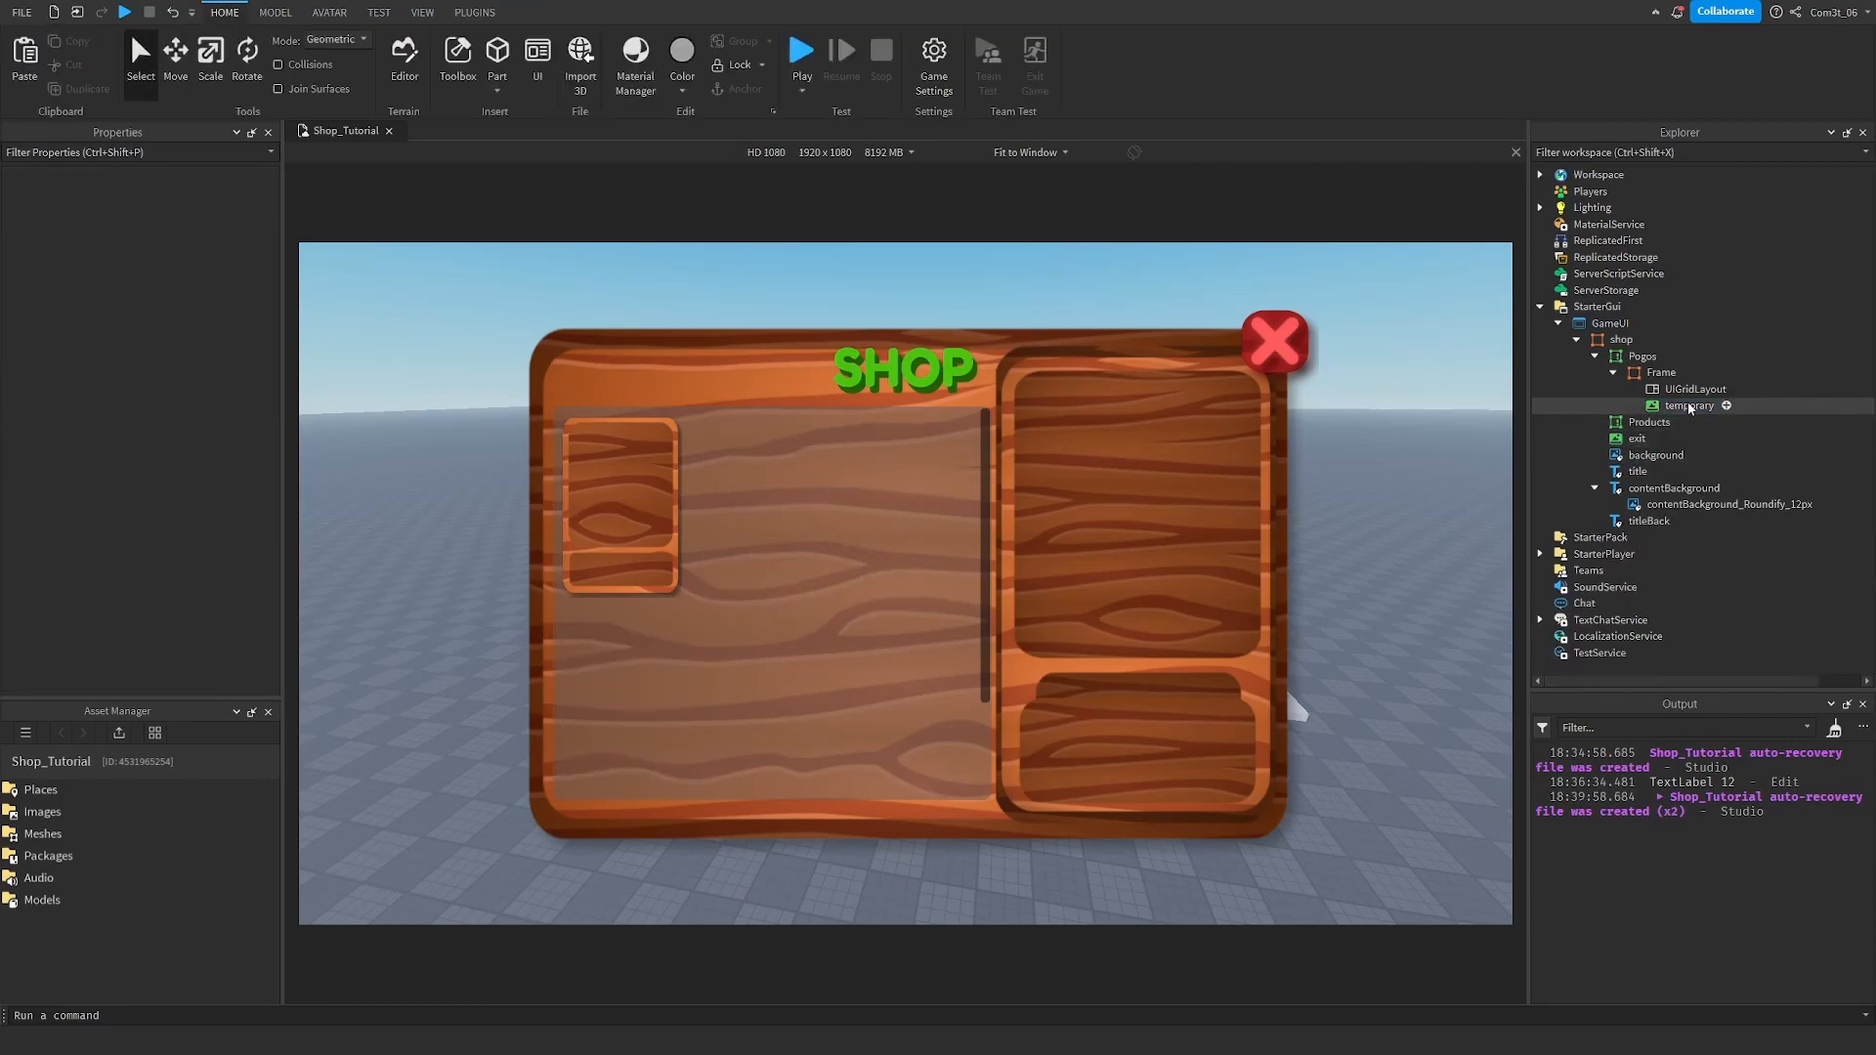
pyautogui.click(1403, 379)
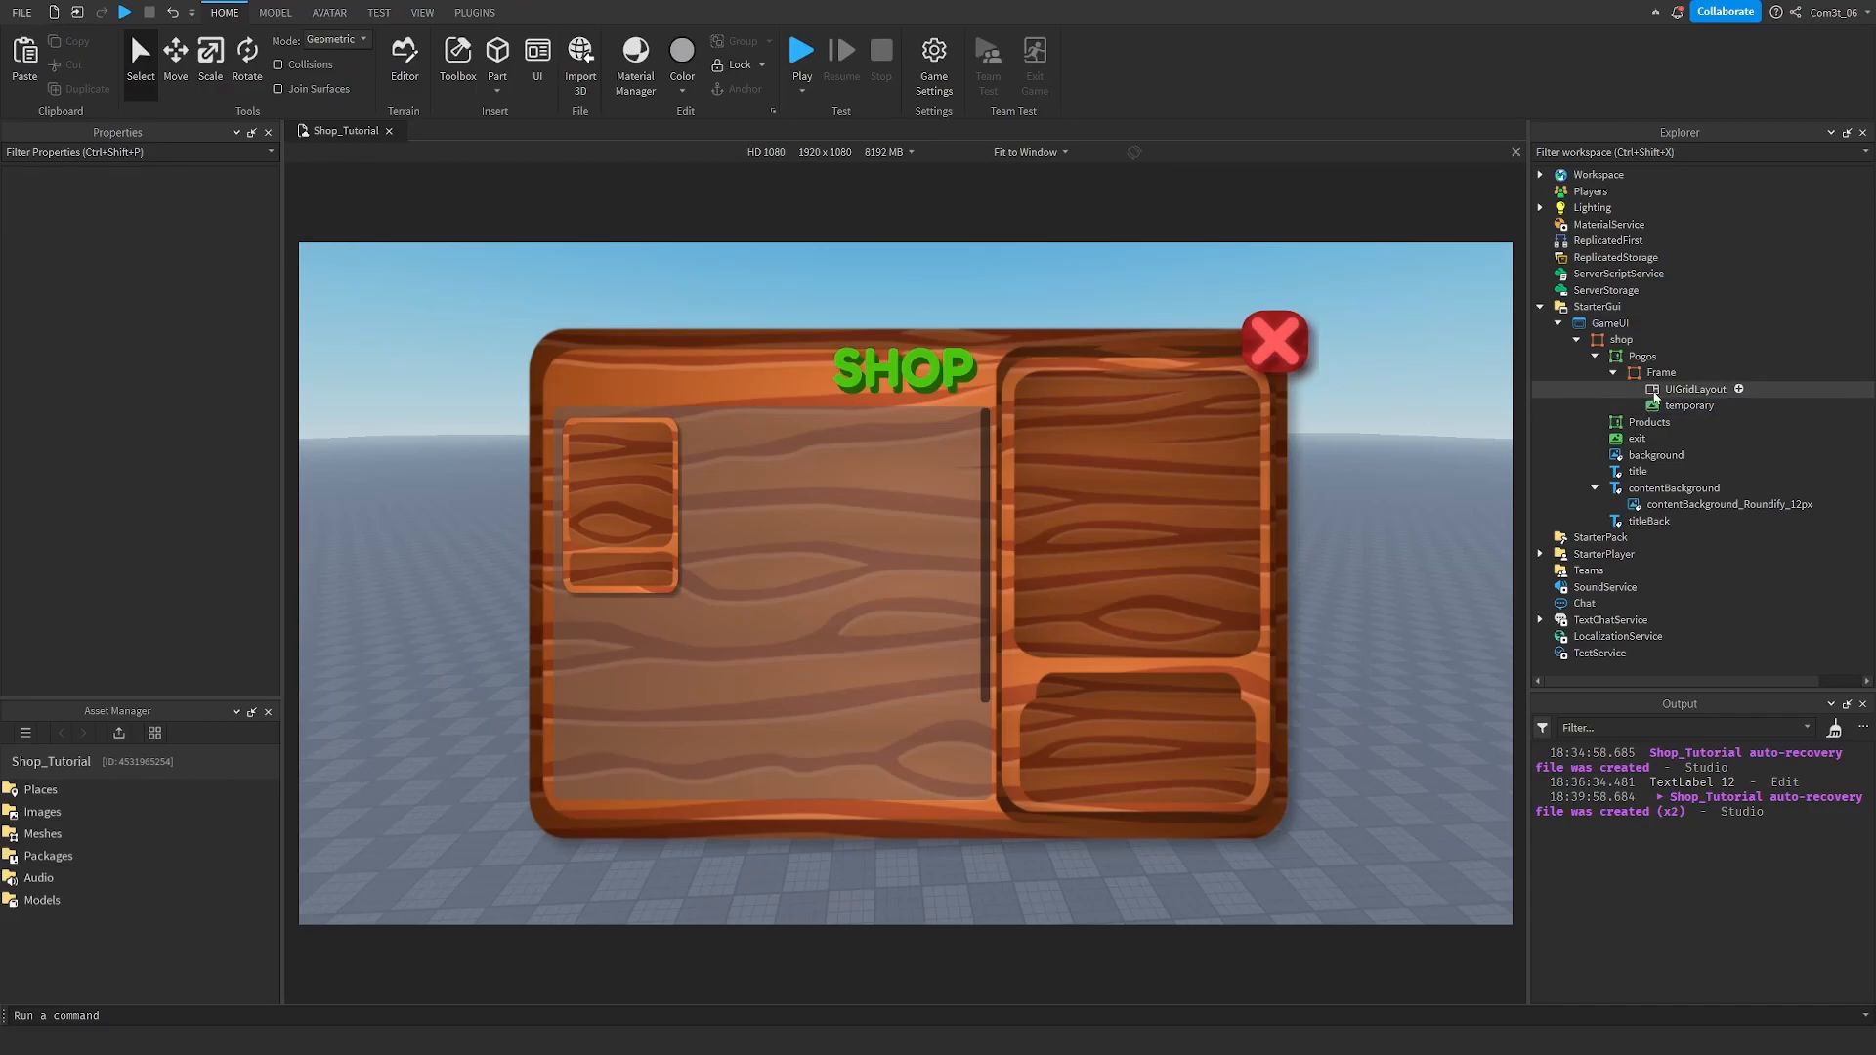
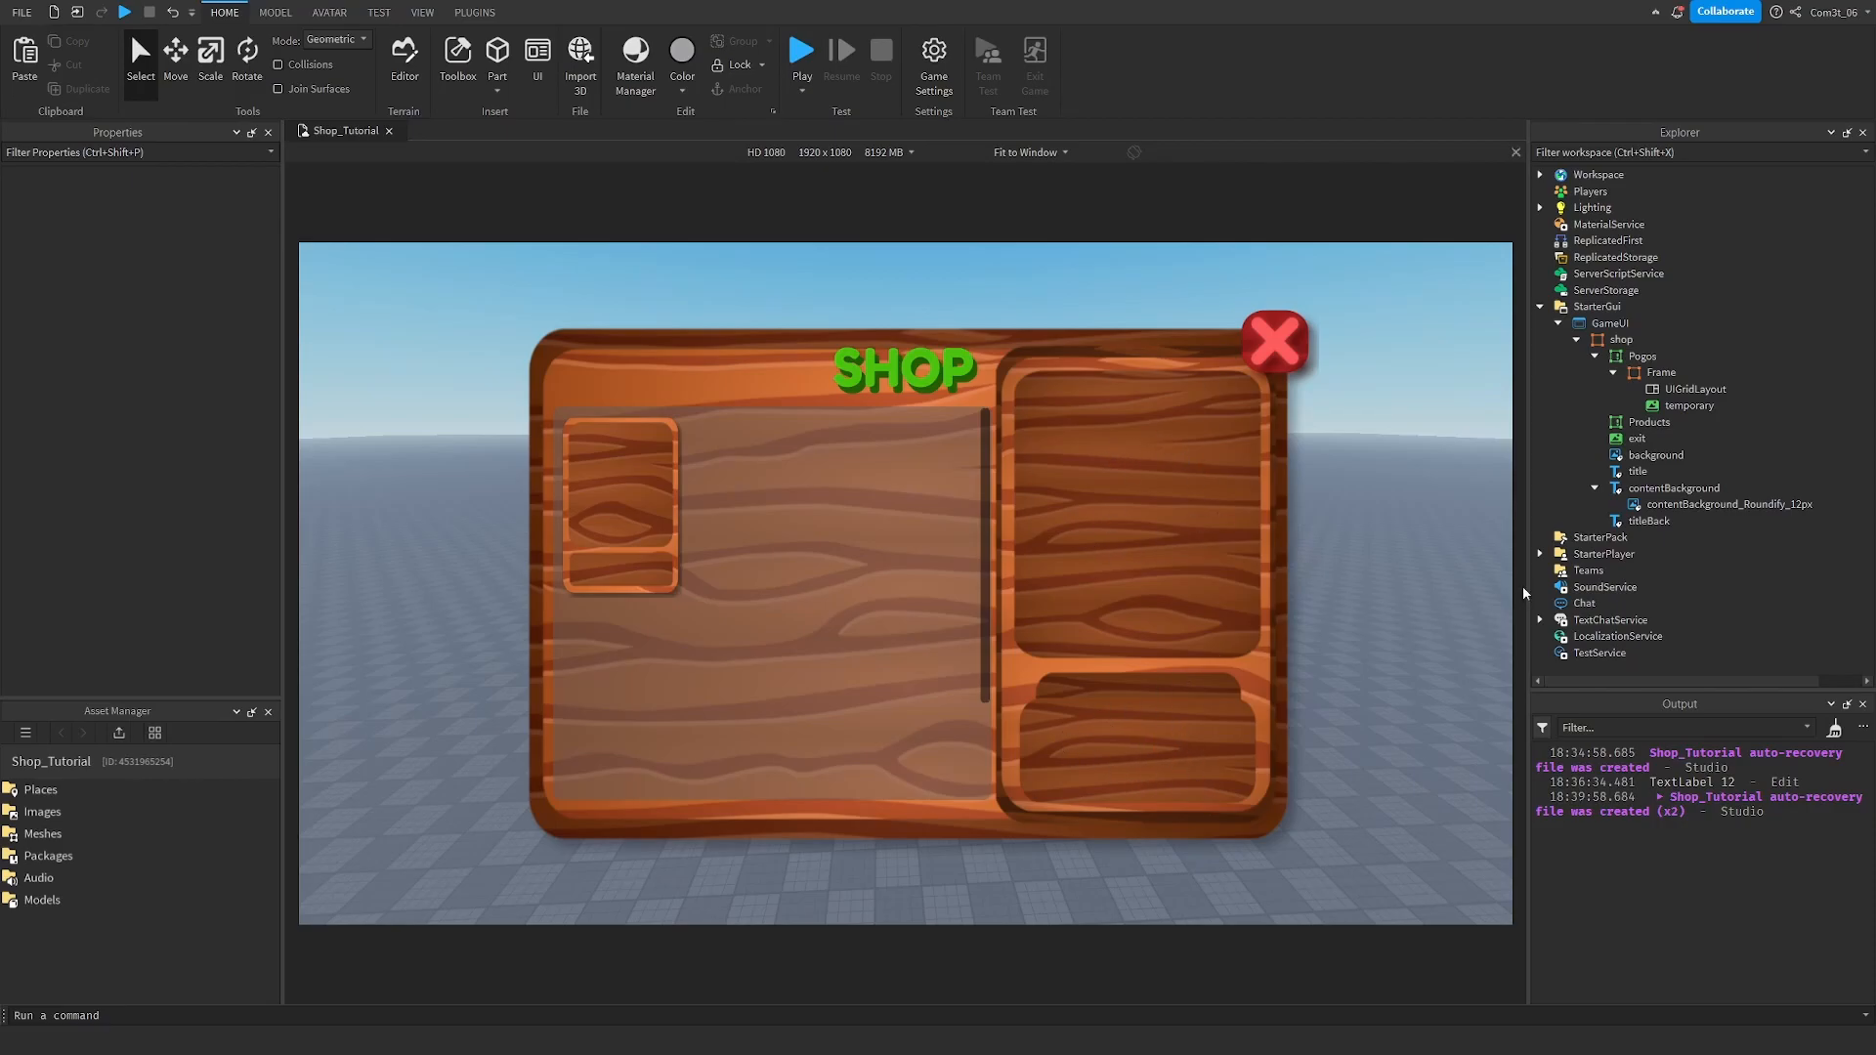
# Insert an ImageLabel into the shop frame.
pyautogui.click(1642, 457)
pyautogui.click(1638, 471)
pyautogui.click(1612, 340)
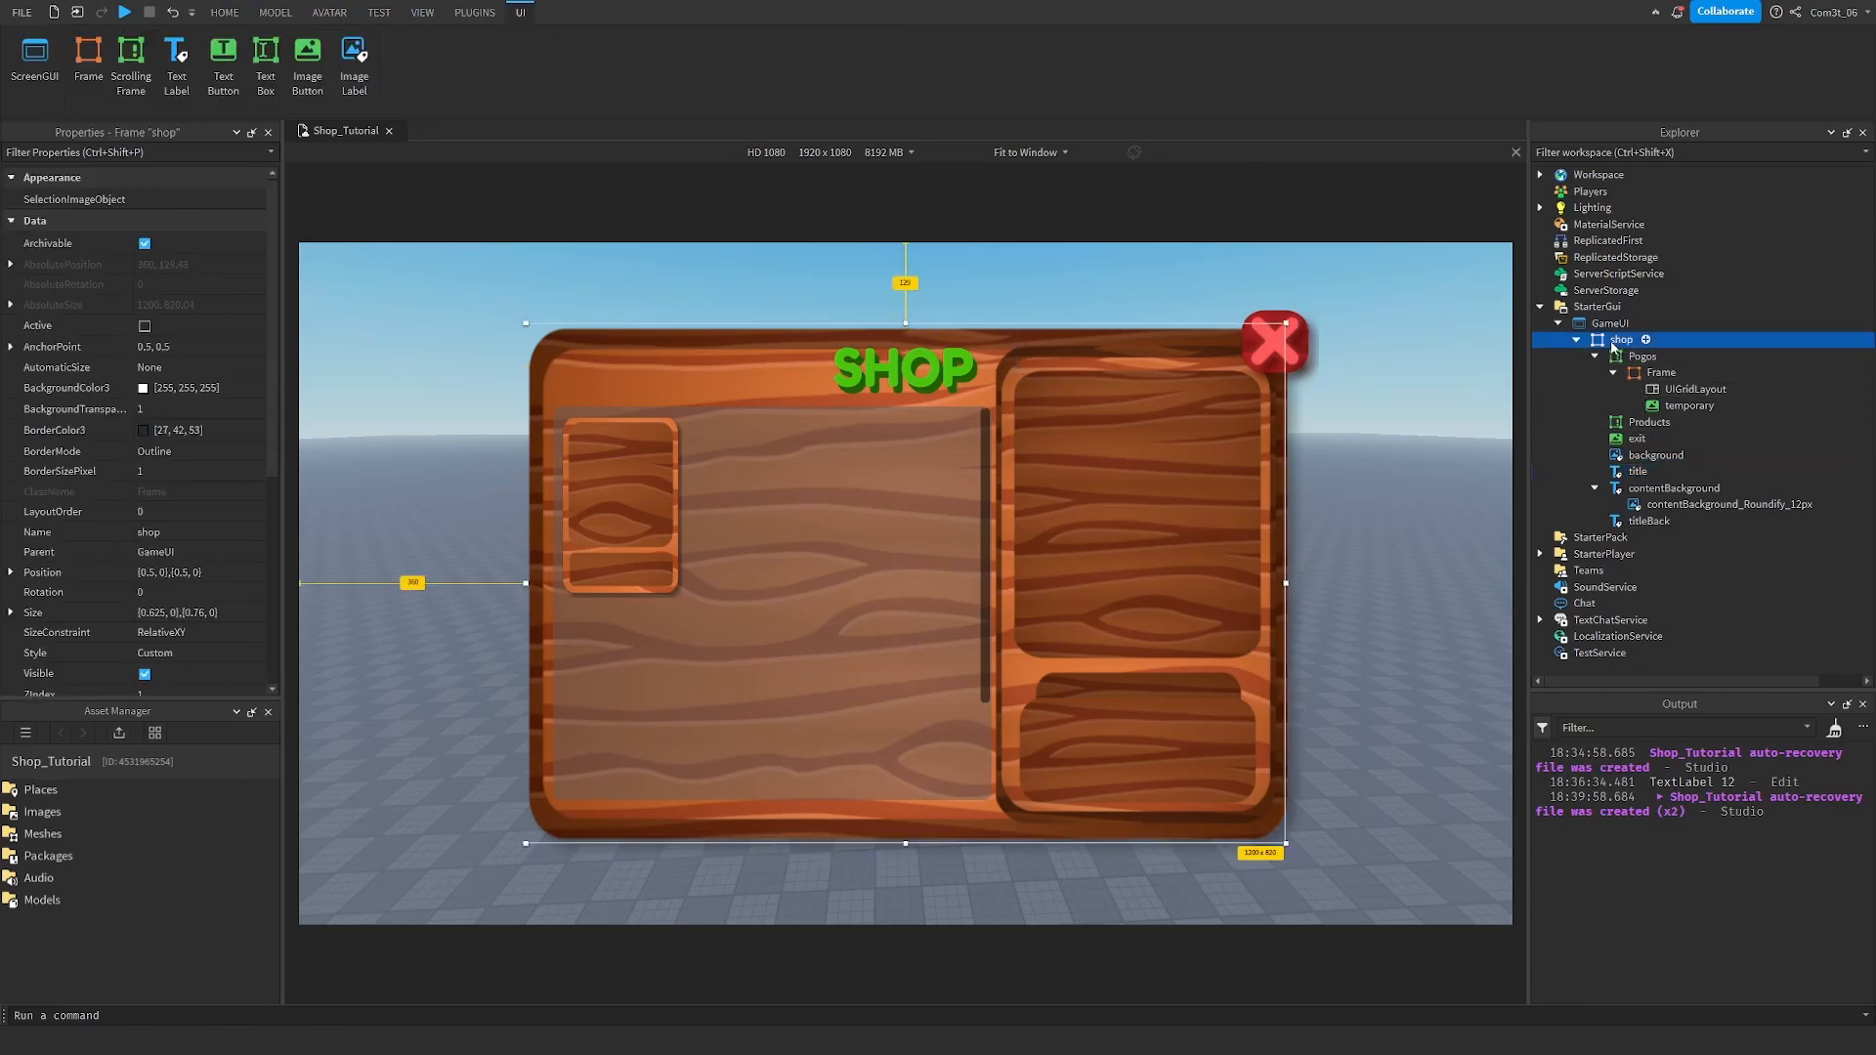
pyautogui.rightClick(1612, 343)
pyautogui.click(1727, 786)
pyautogui.write('imagelabel')
pyautogui.press('Return')
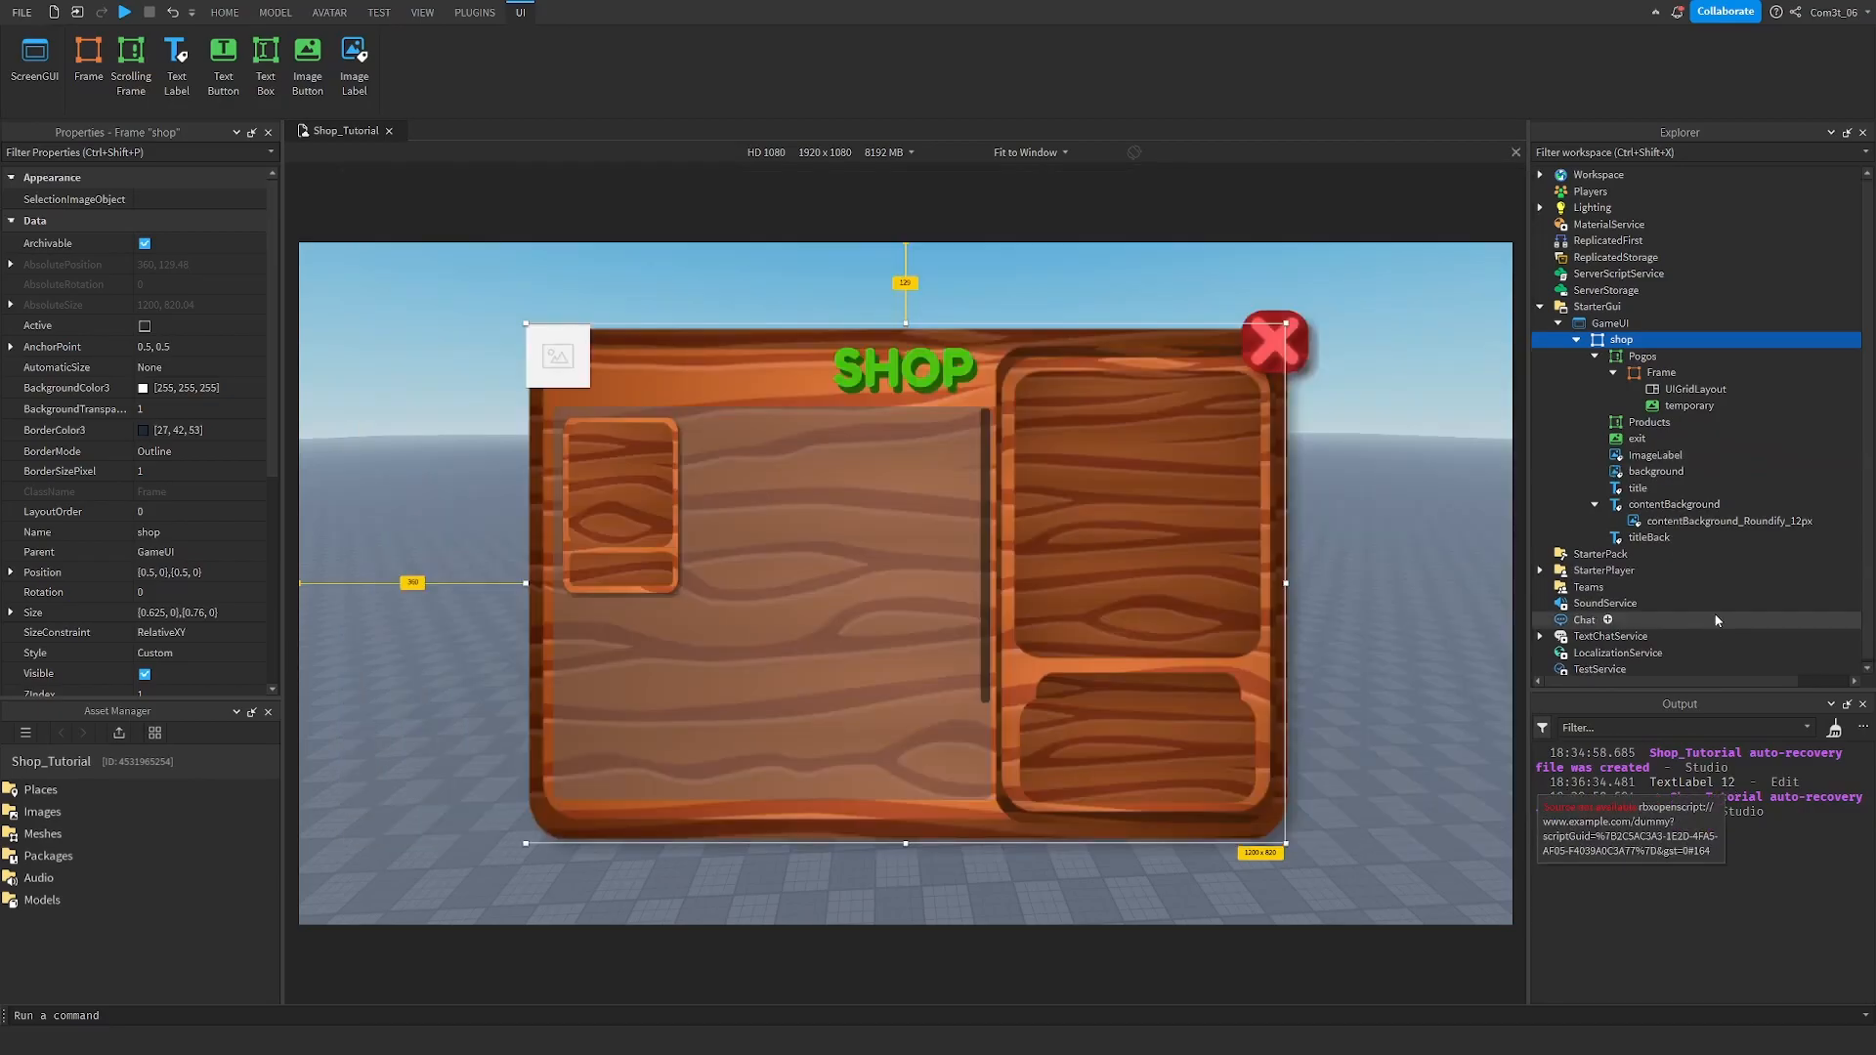
# Rename the new ImageLabel in the shop frame as selectionImage.
pyautogui.click(1645, 457)
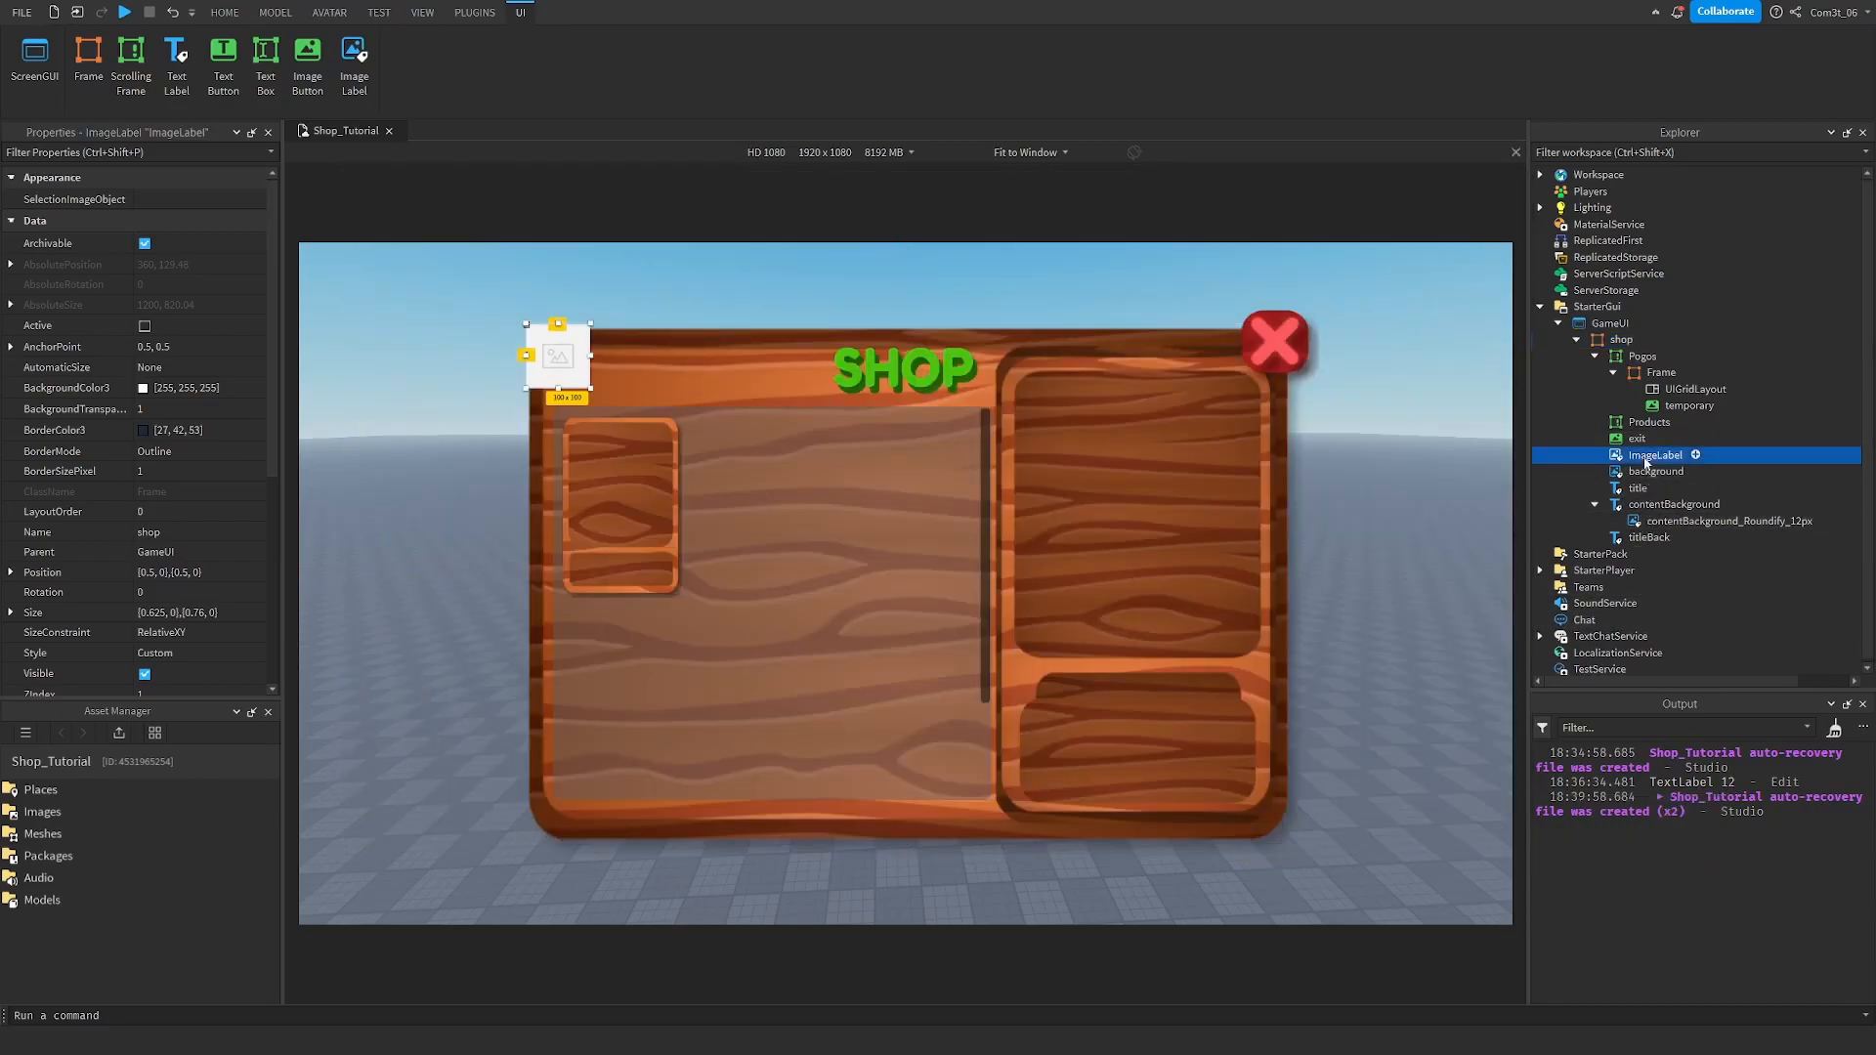
pyautogui.click(1645, 457)
pyautogui.write('selec')
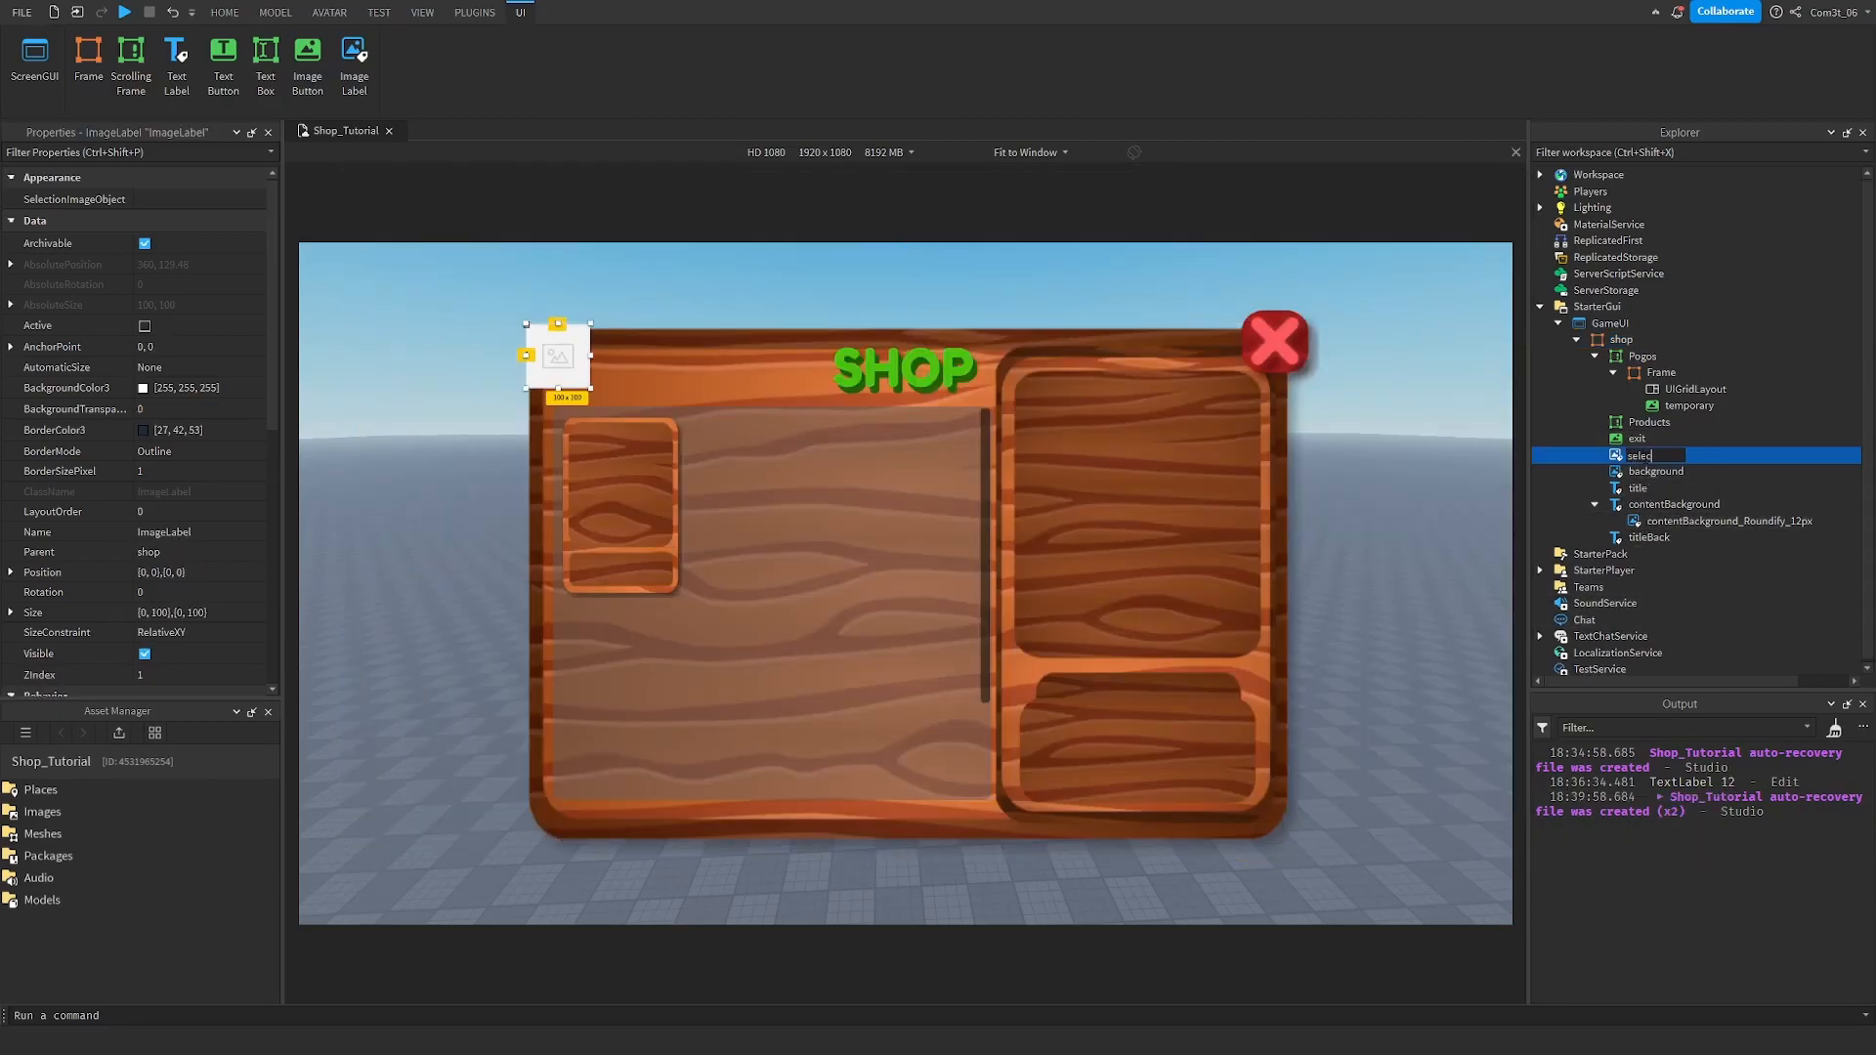
pyautogui.write('tionImage')
pyautogui.press('Return')
# Place selectionImage over the upper wooden preview panel at about 352 by 317 pixels and convert its position and size to scale.
pyautogui.moveTo(558, 359); pyautogui.dragTo(1247, 590)
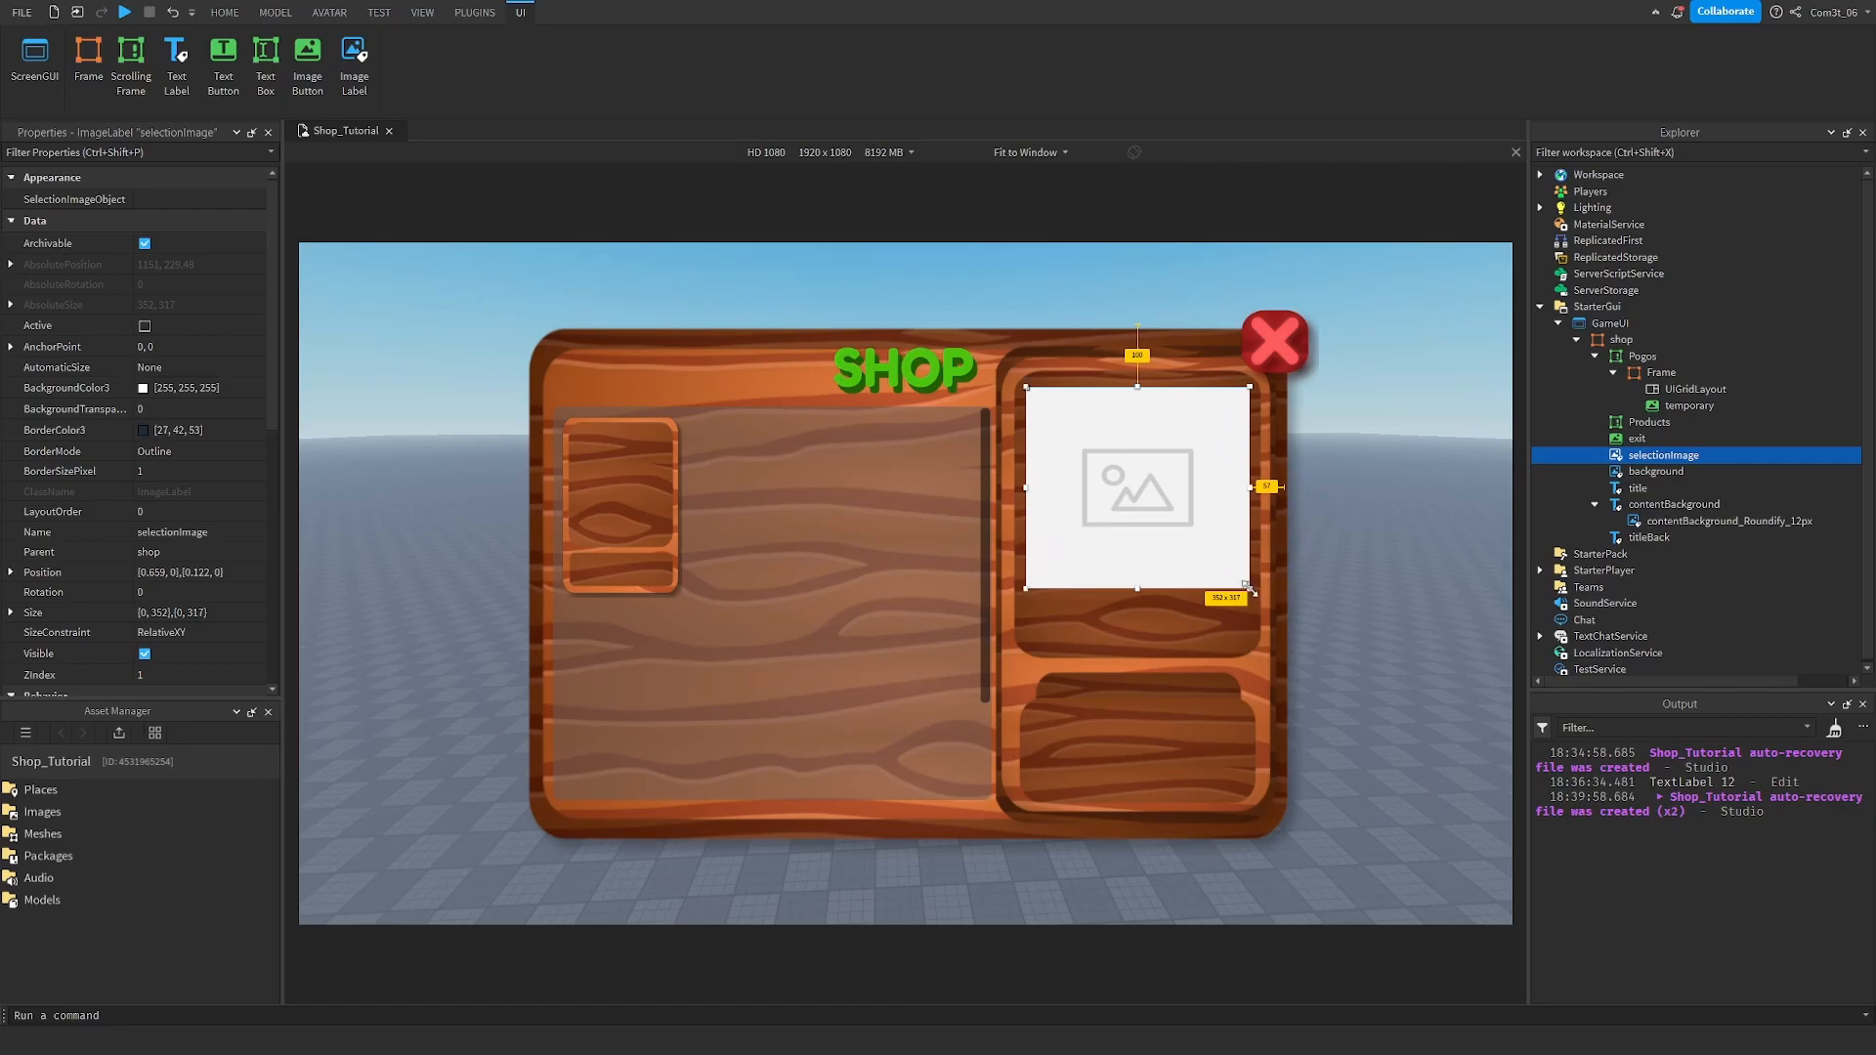
pyautogui.click(485, 15)
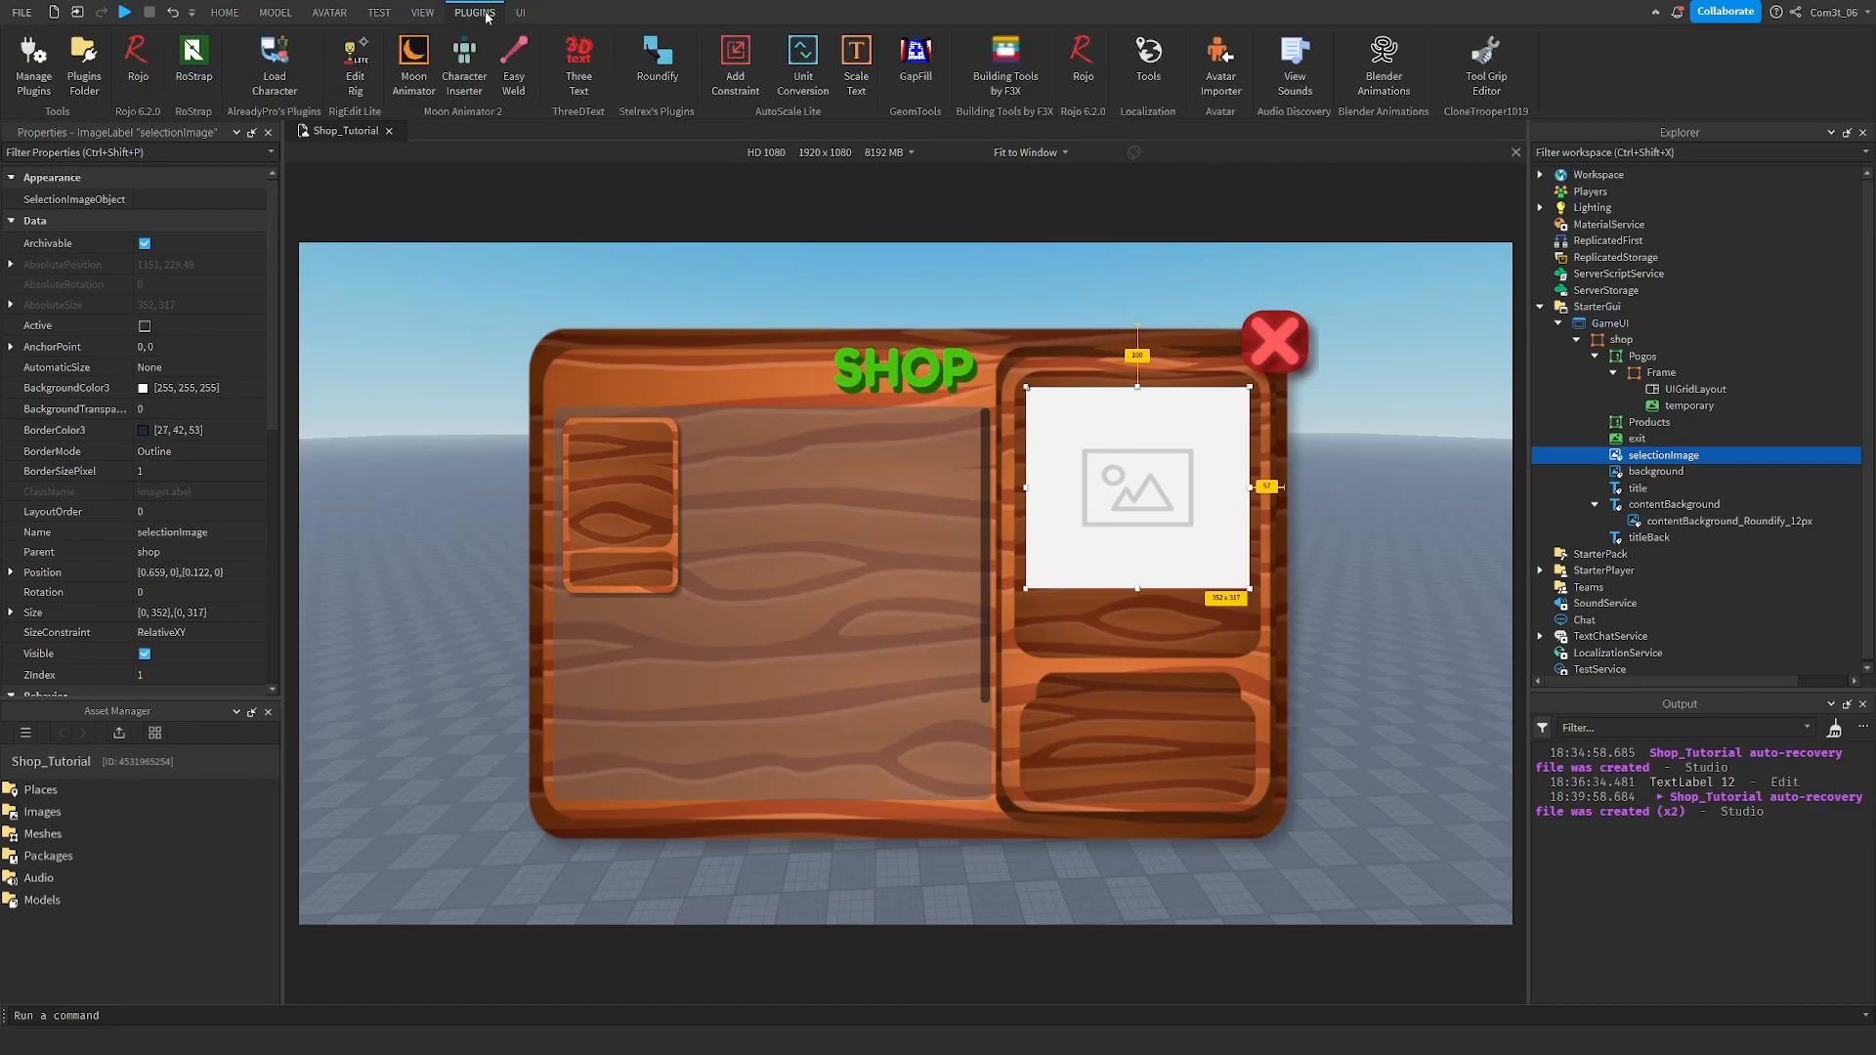
pyautogui.click(798, 69)
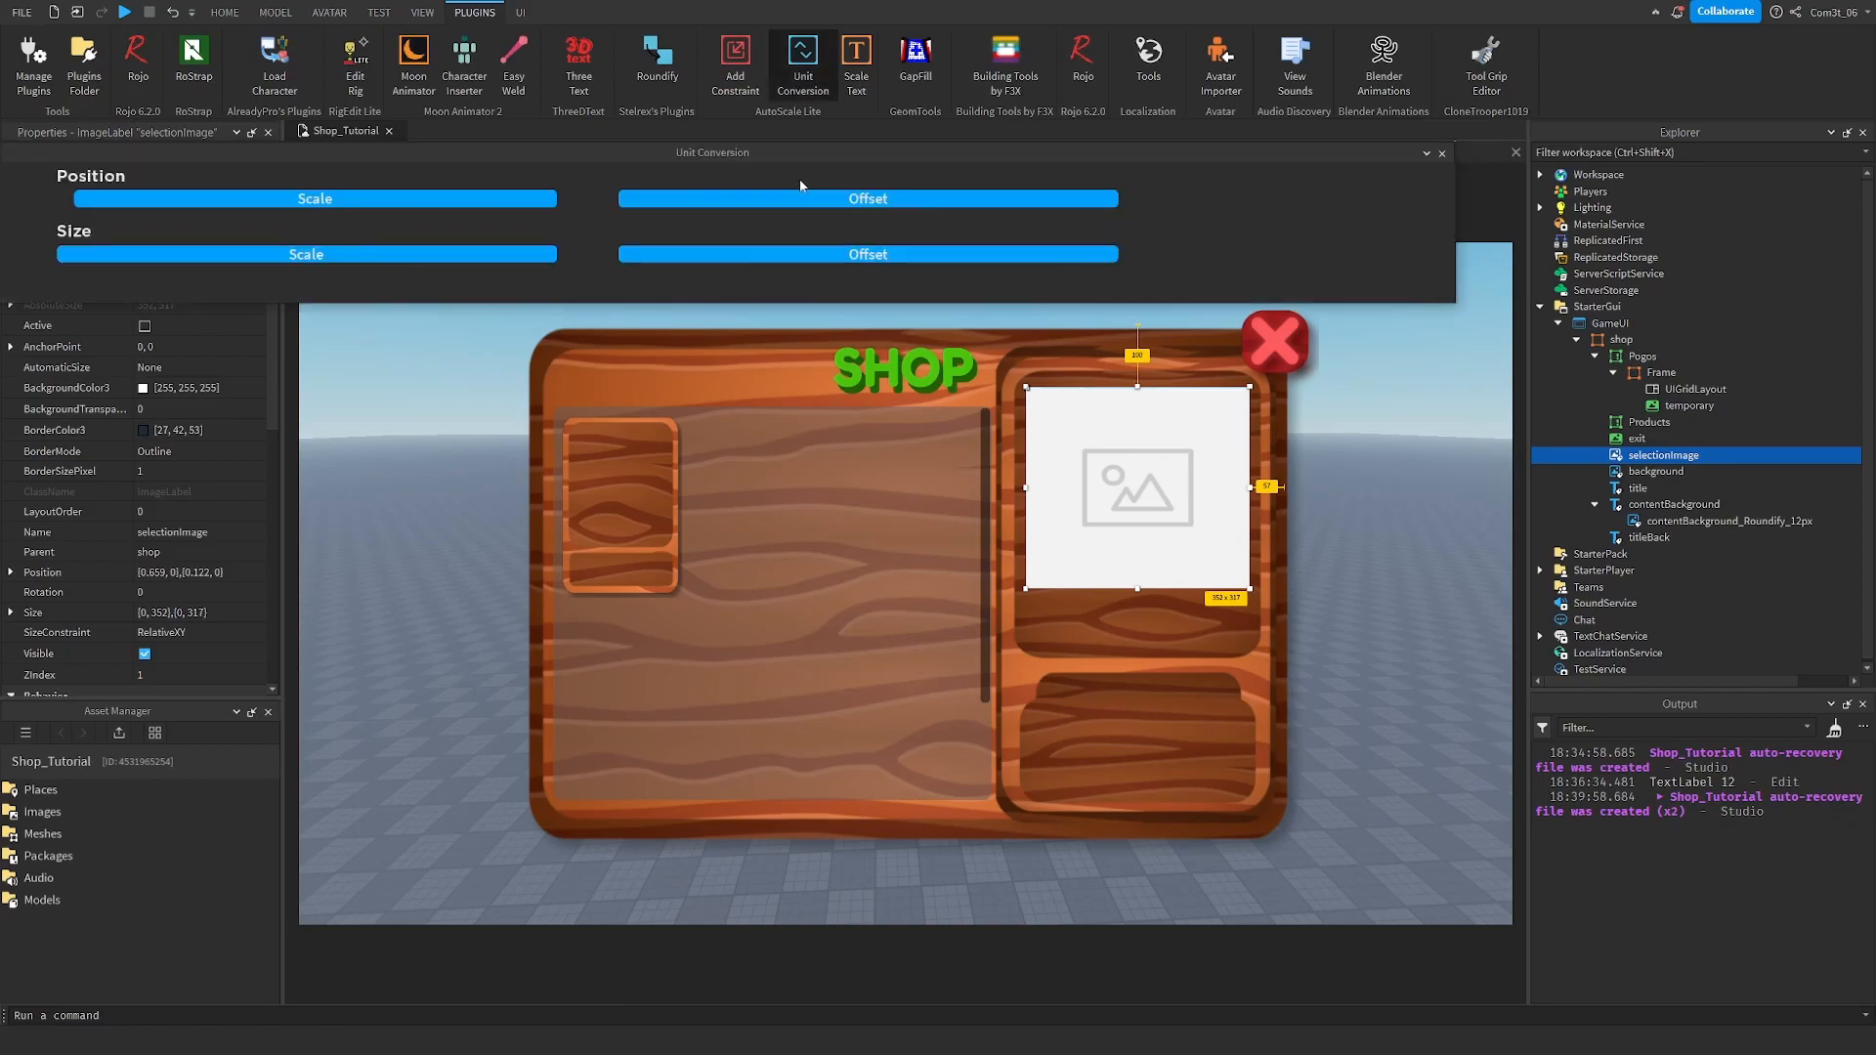
pyautogui.click(482, 198)
pyautogui.click(452, 254)
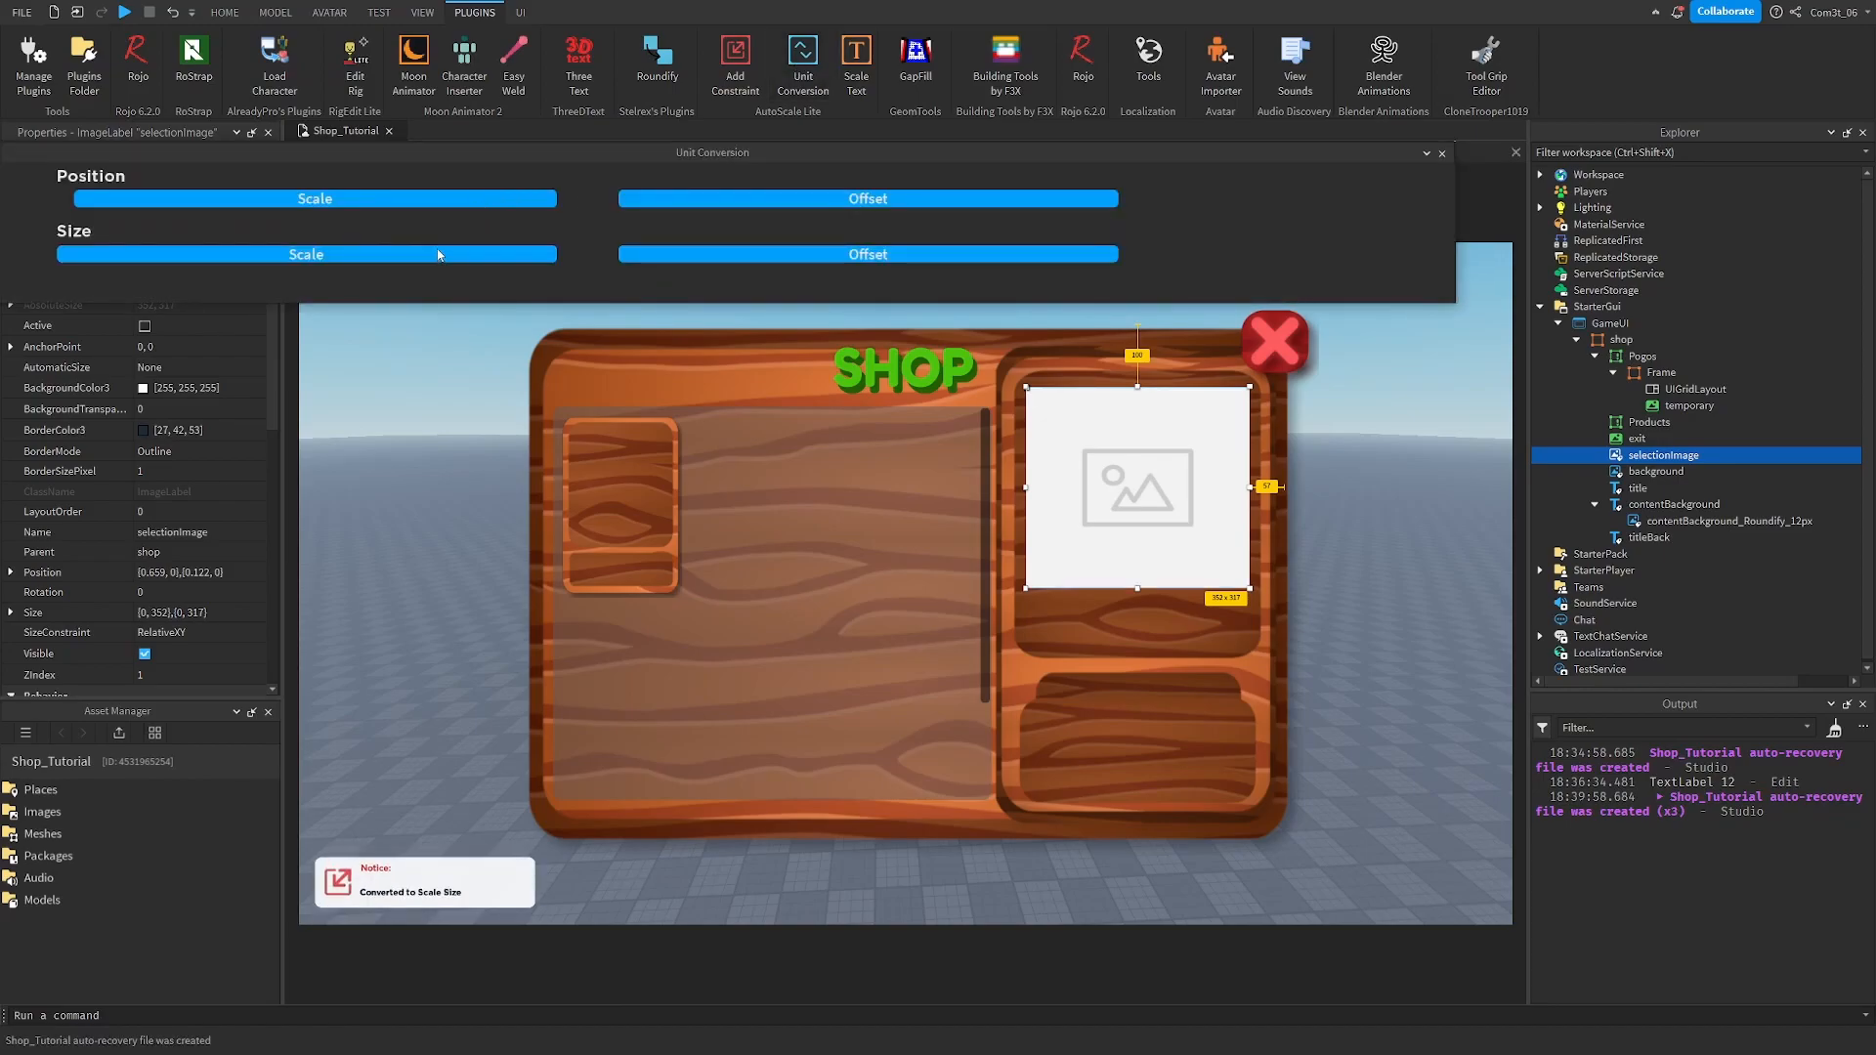
pyautogui.click(1441, 153)
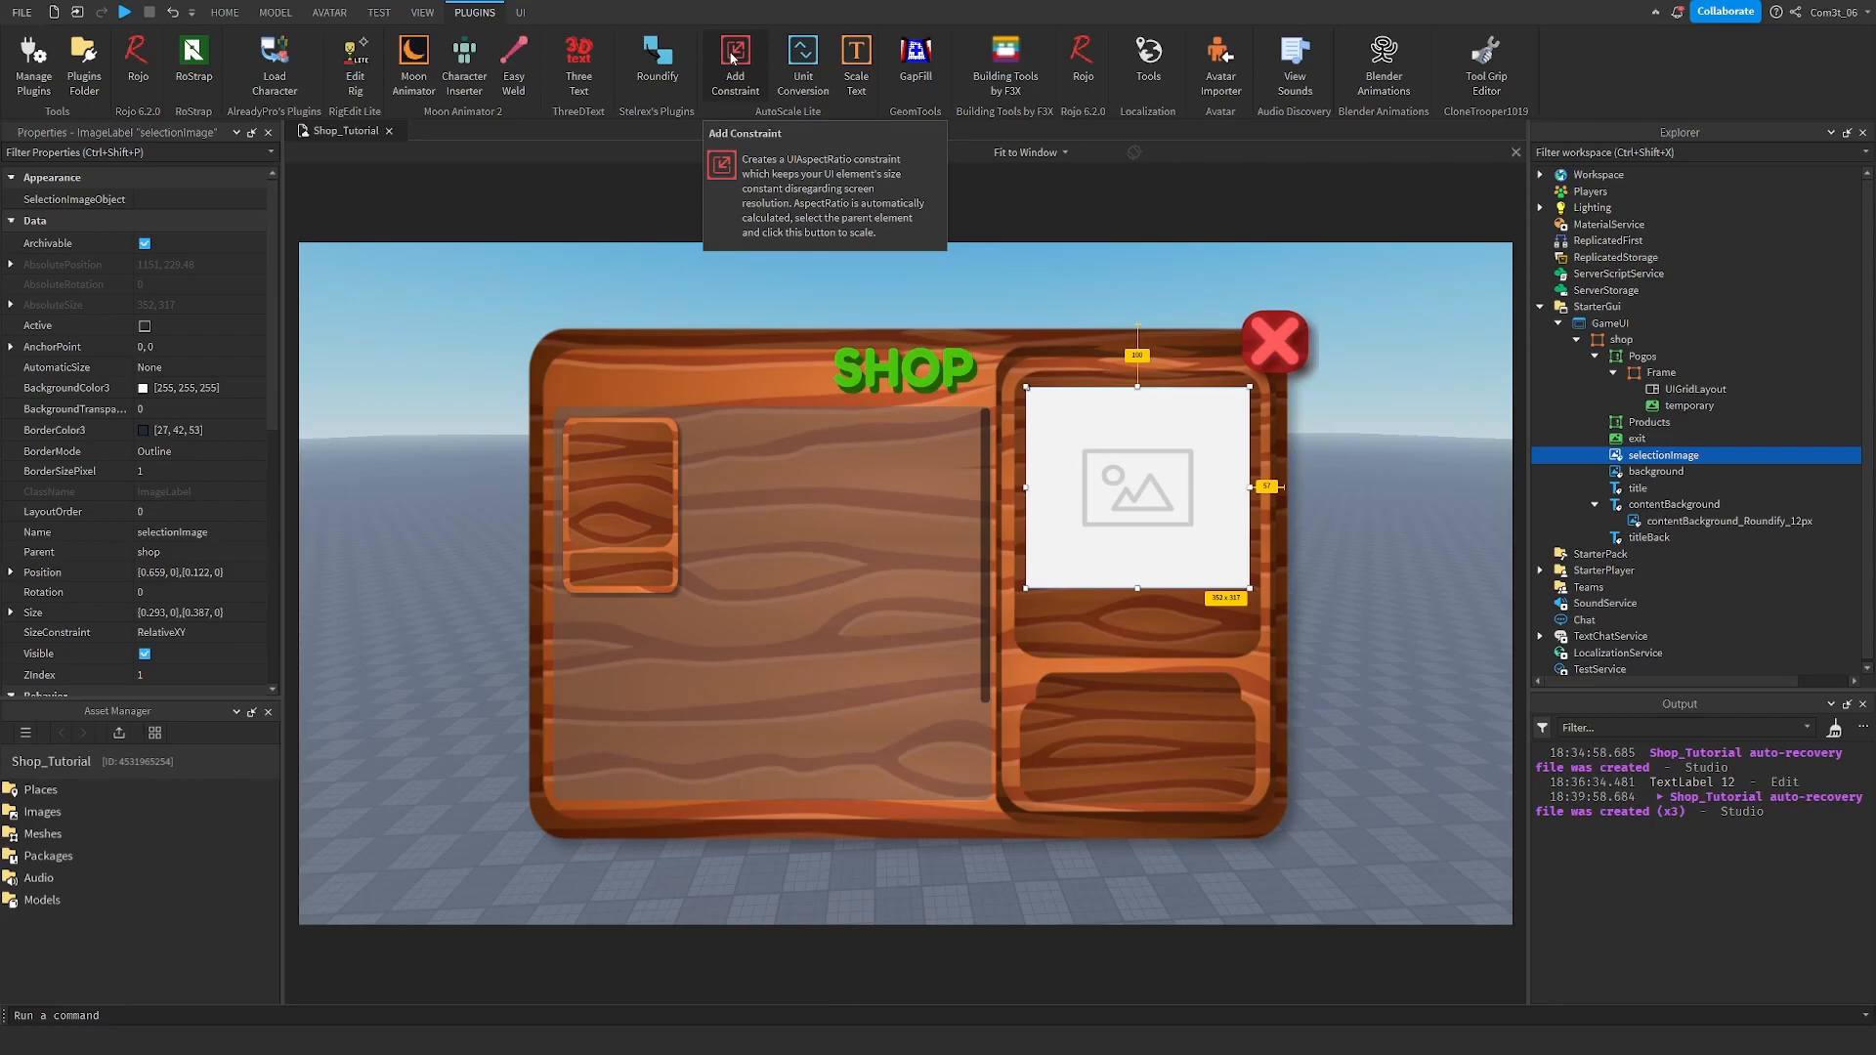
# Add a UIAspectRatioConstraint to selectionImage with AspectRatio 1 and AspectType ScaleWithParentSize.
pyautogui.click(733, 59)
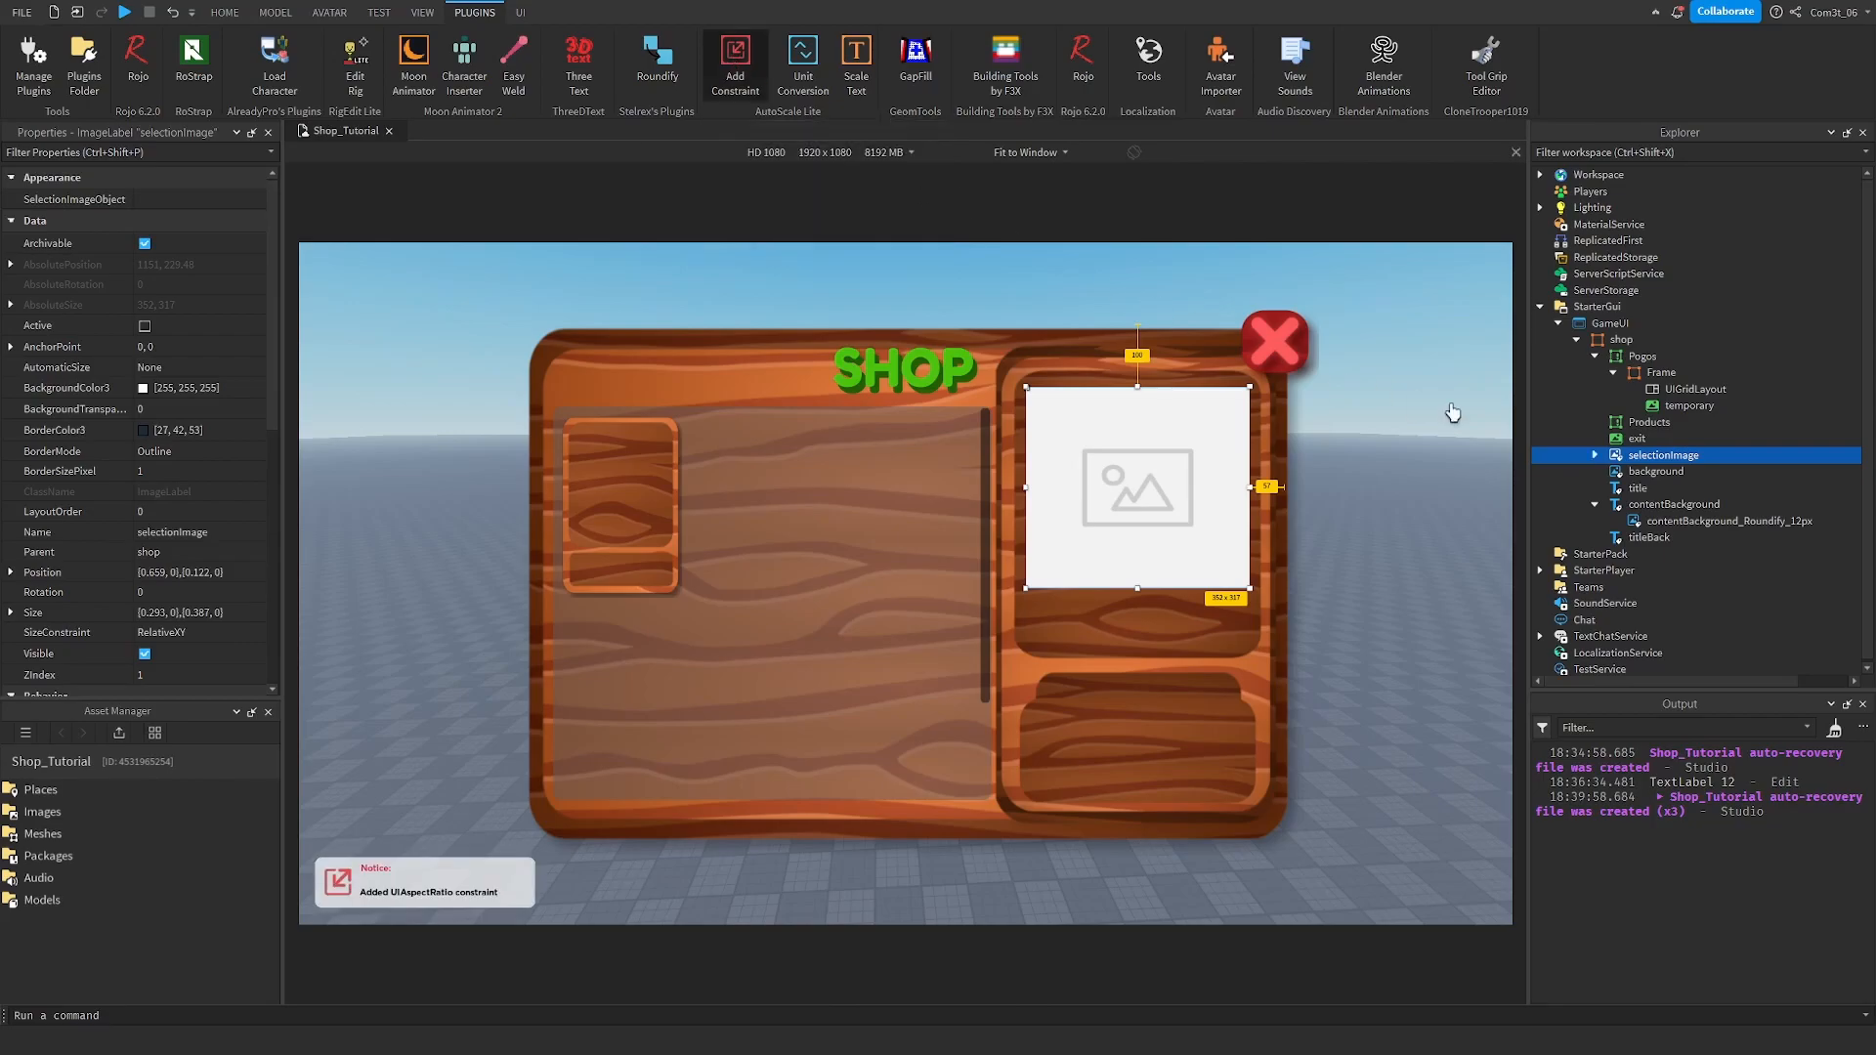
pyautogui.click(1634, 471)
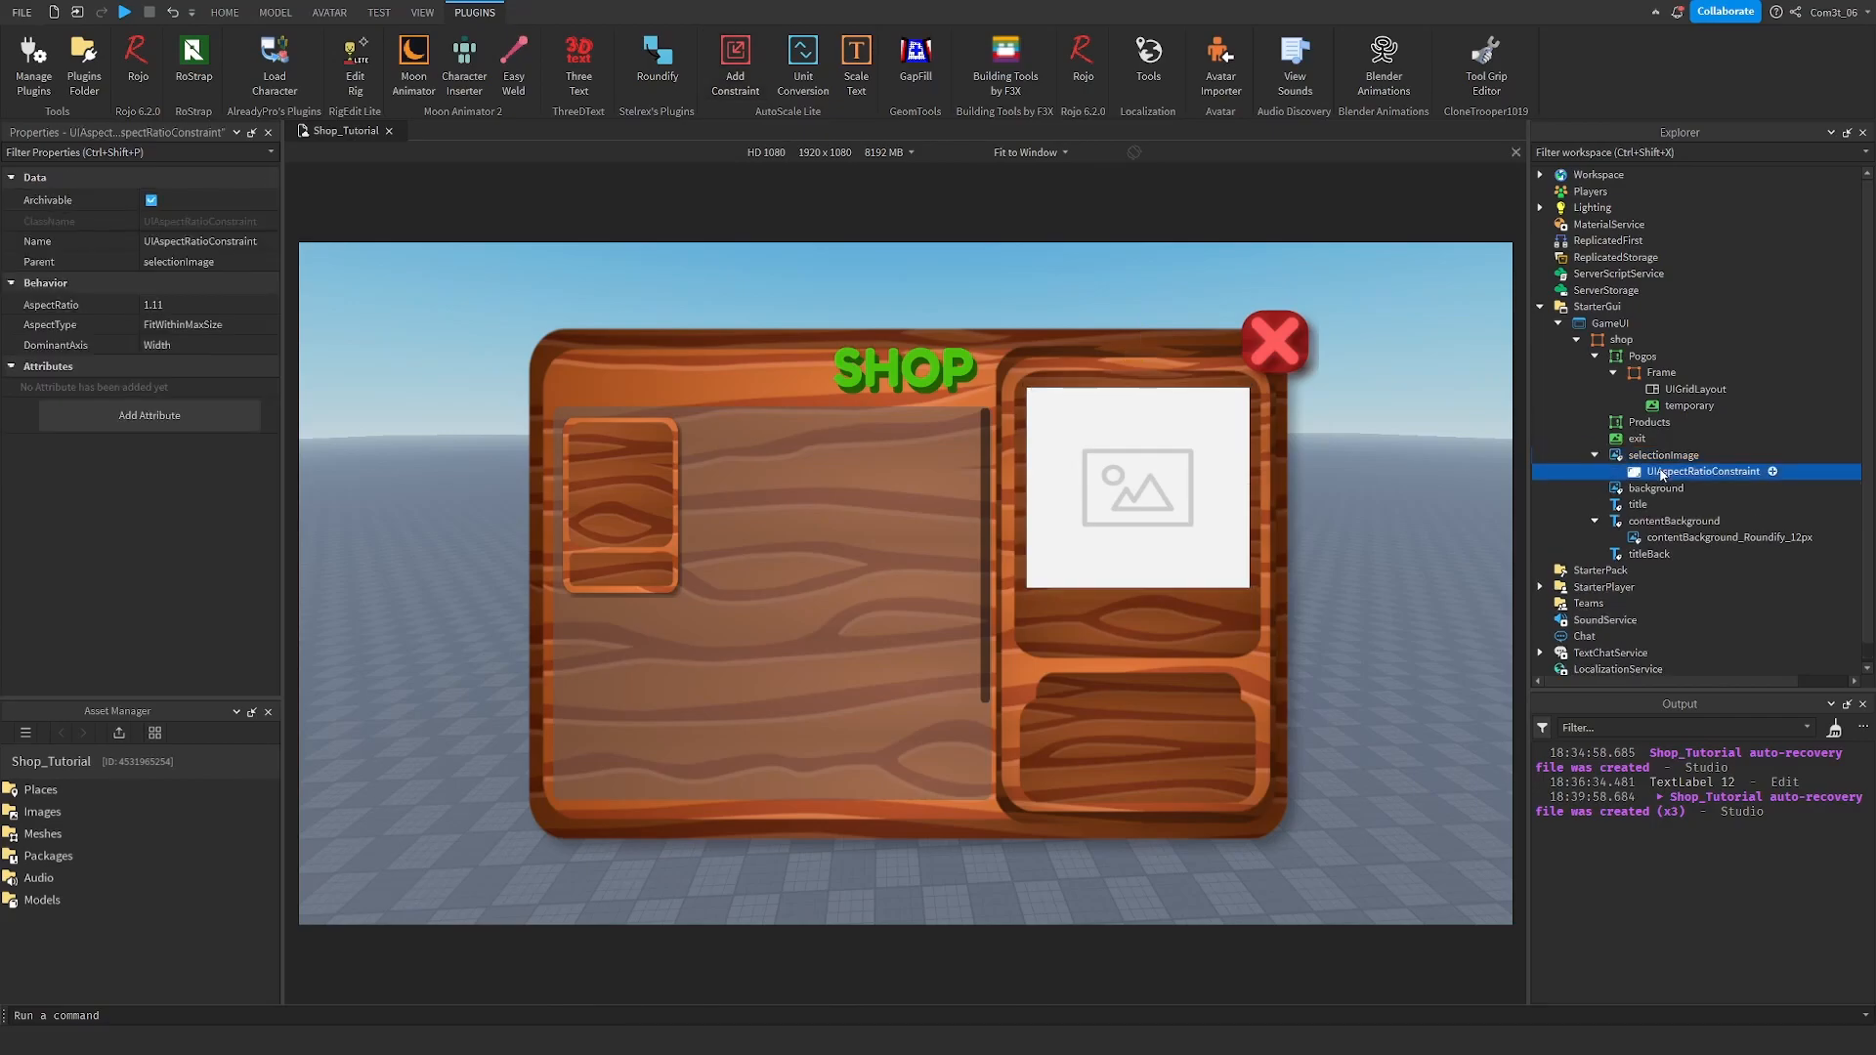
pyautogui.click(194, 311)
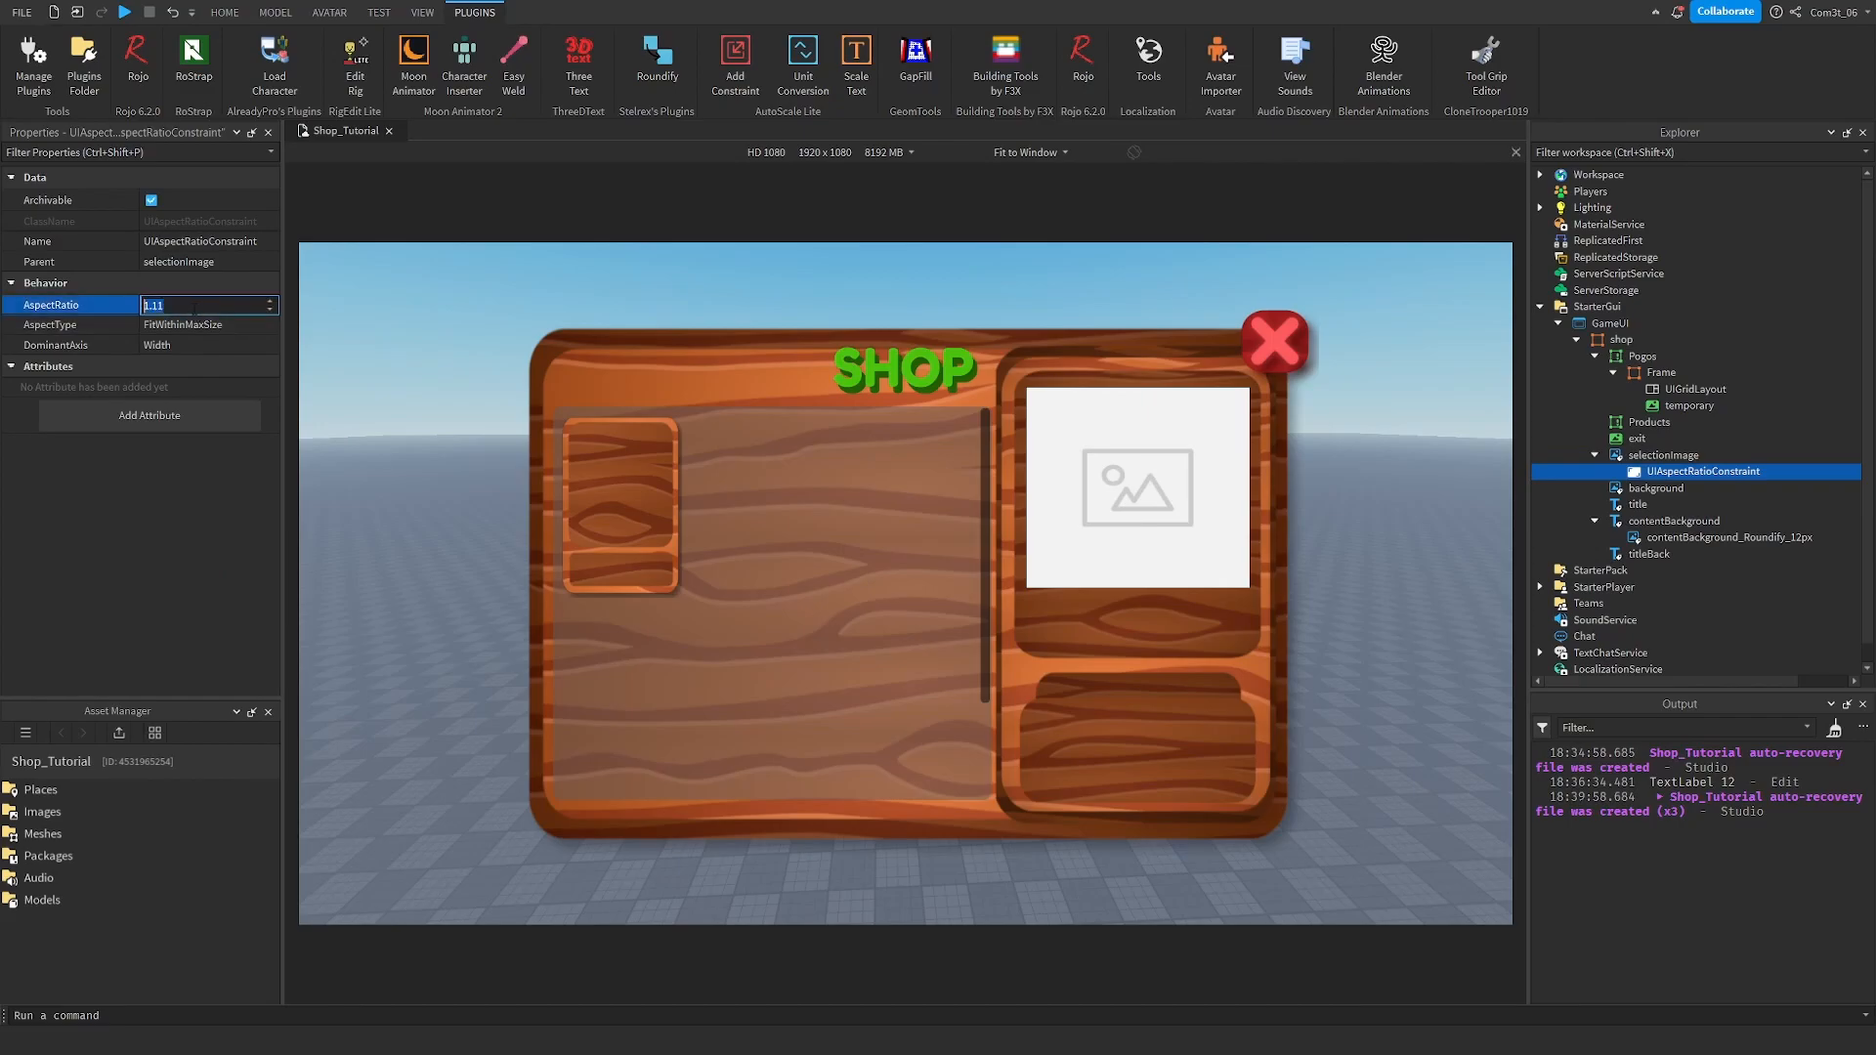
pyautogui.write('1')
pyautogui.press('Return')
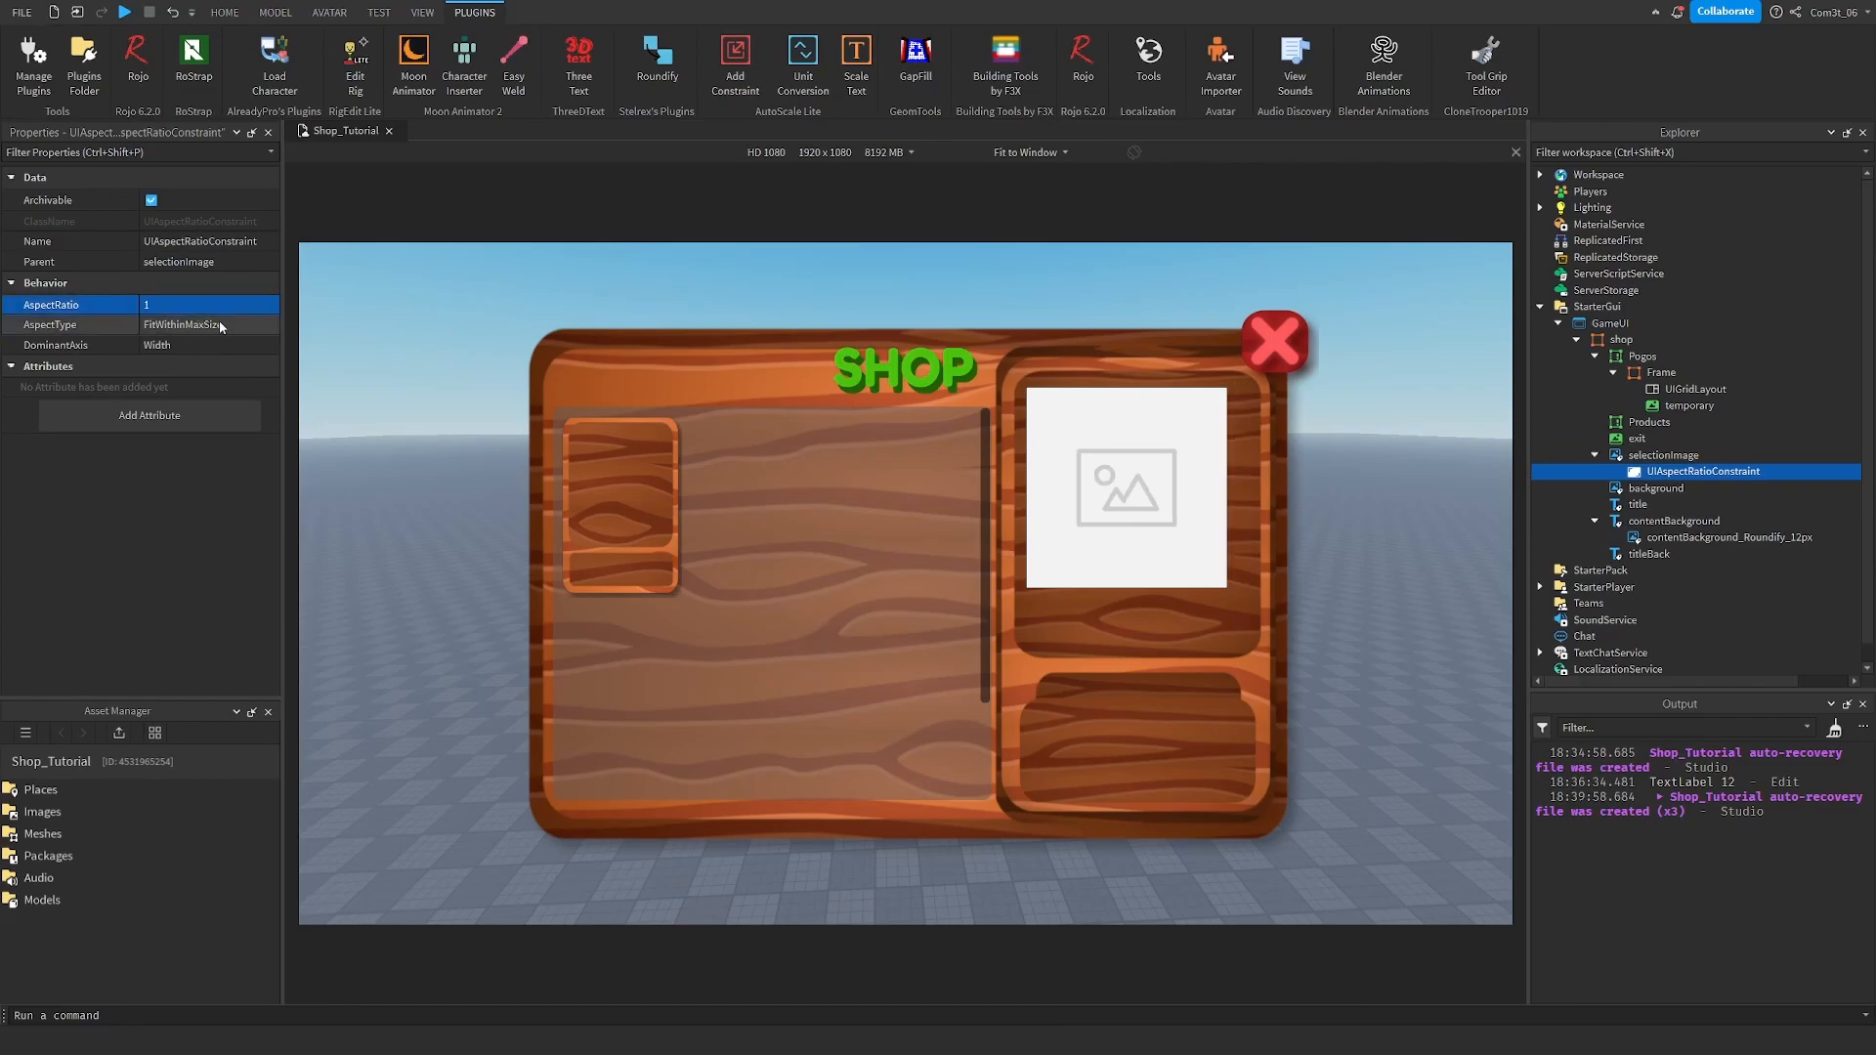
pyautogui.click(219, 325)
pyautogui.click(219, 325)
pyautogui.click(209, 354)
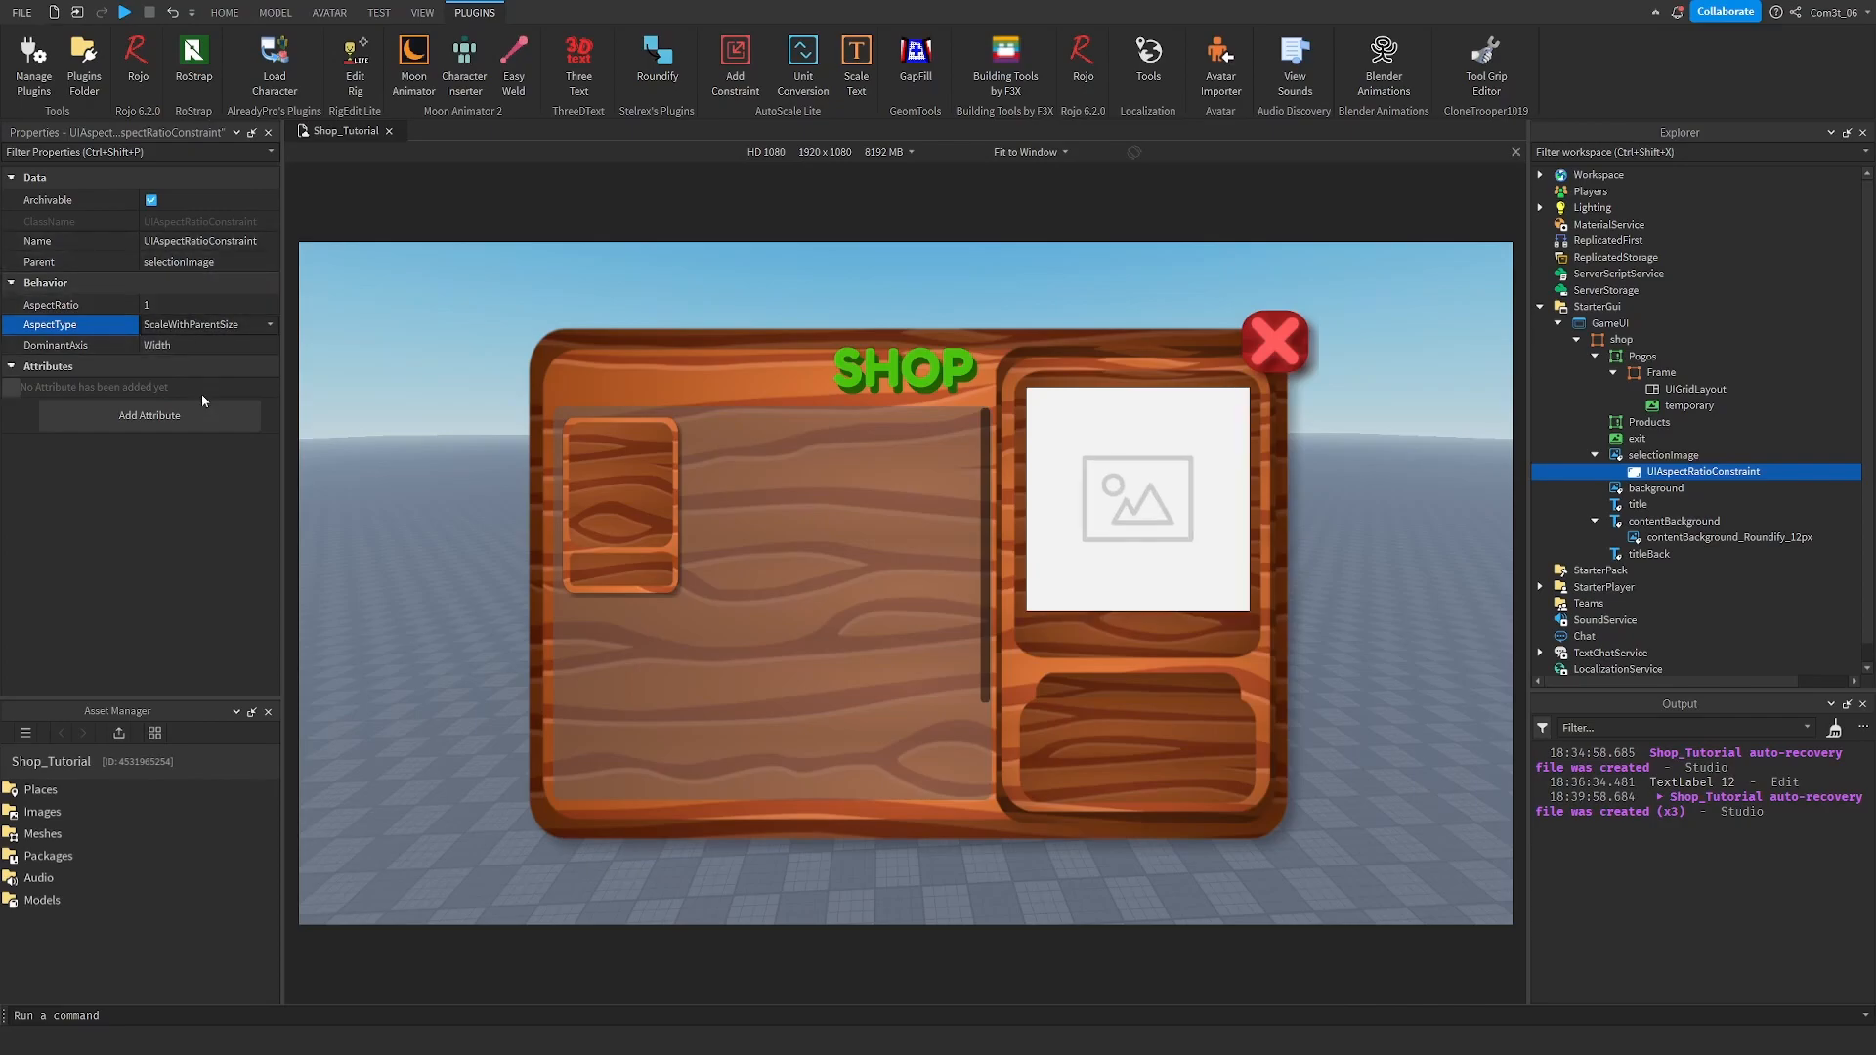
# Move selectionImage down to about {0.659, 0},{0.149, 0} in the preview panel and set its BackgroundTransparency to 1.
pyautogui.click(1662, 456)
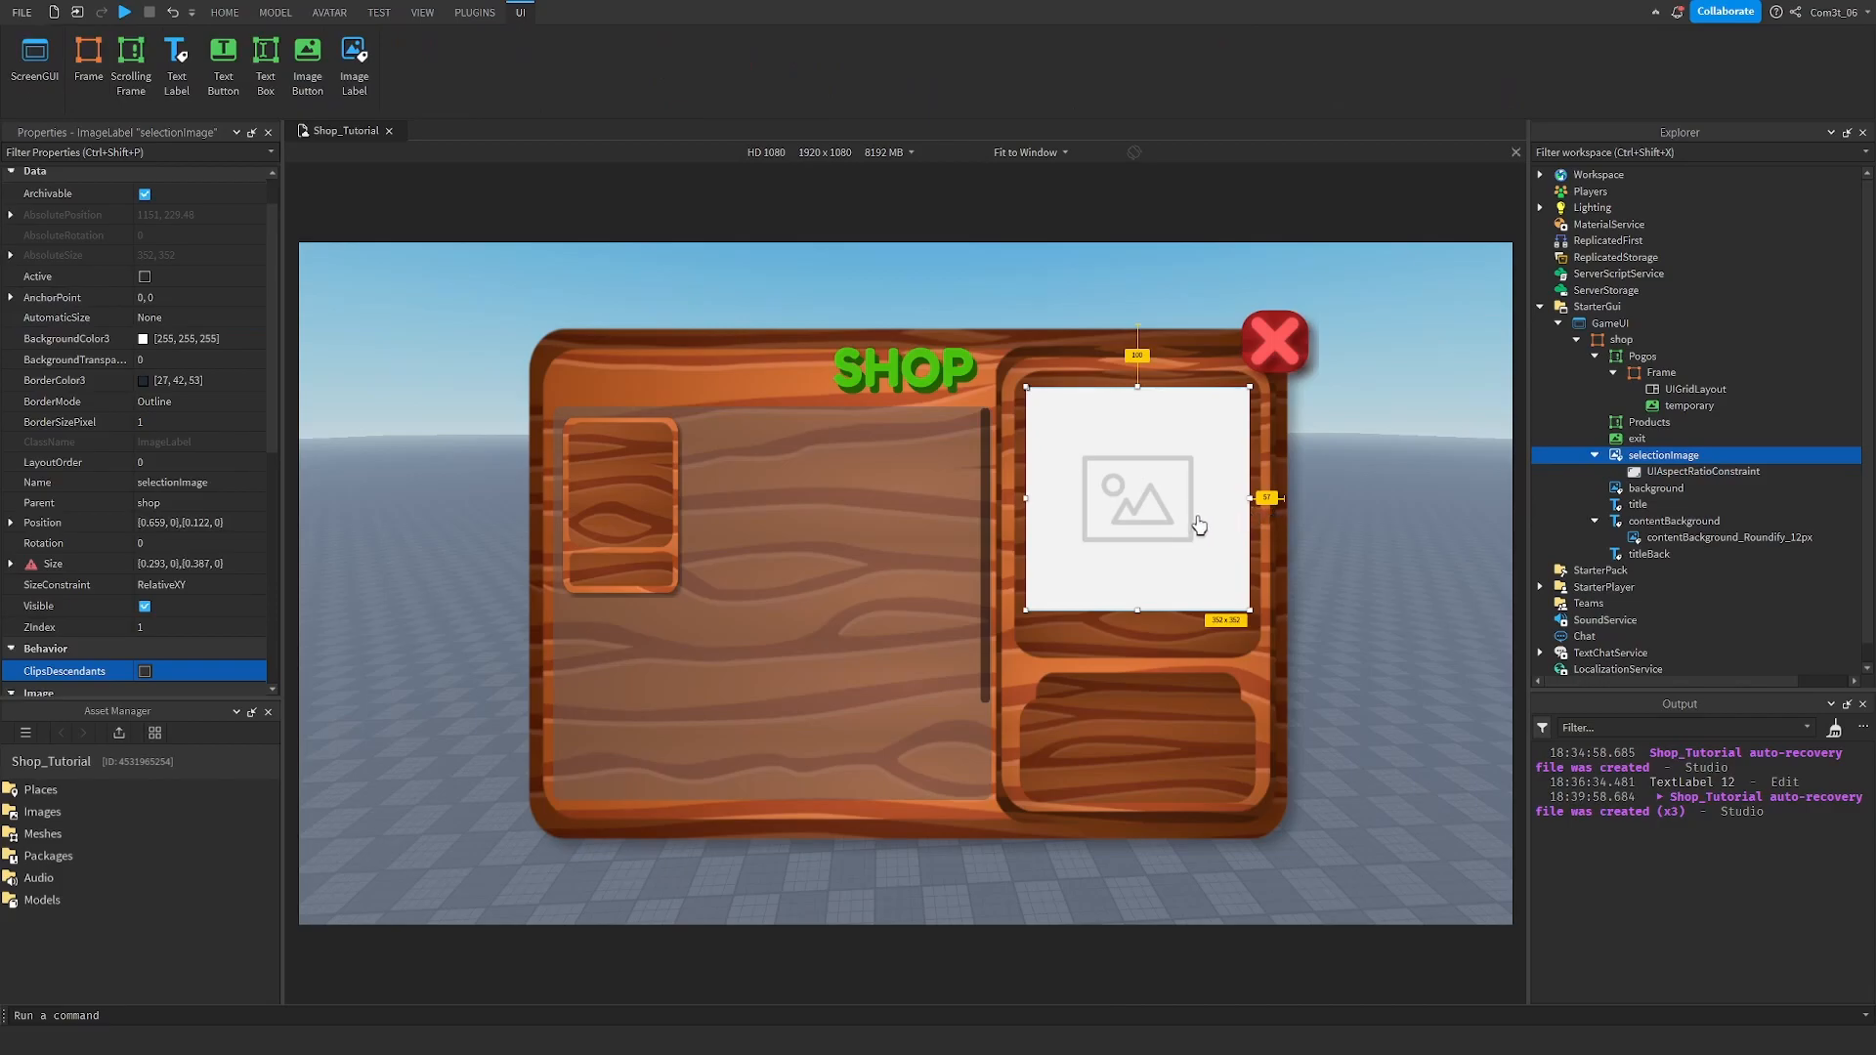
pyautogui.moveTo(1181, 518); pyautogui.dragTo(1180, 519)
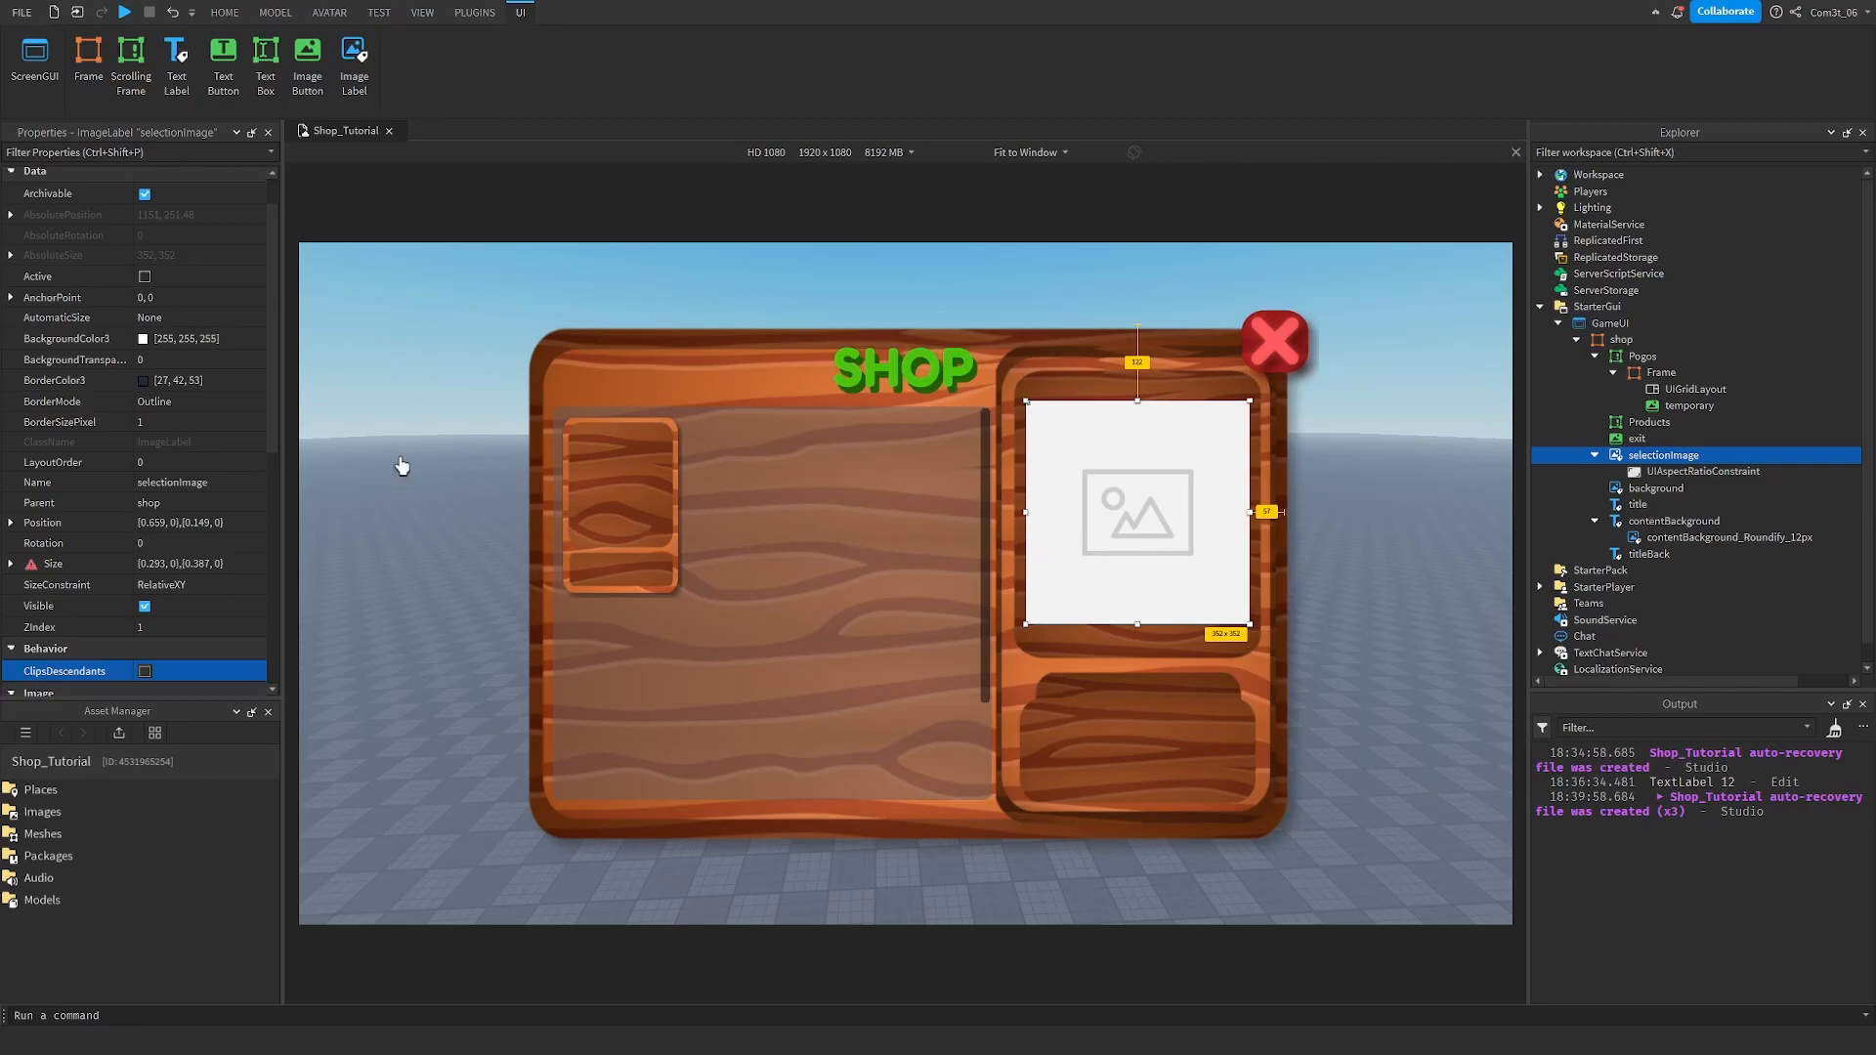
pyautogui.click(163, 359)
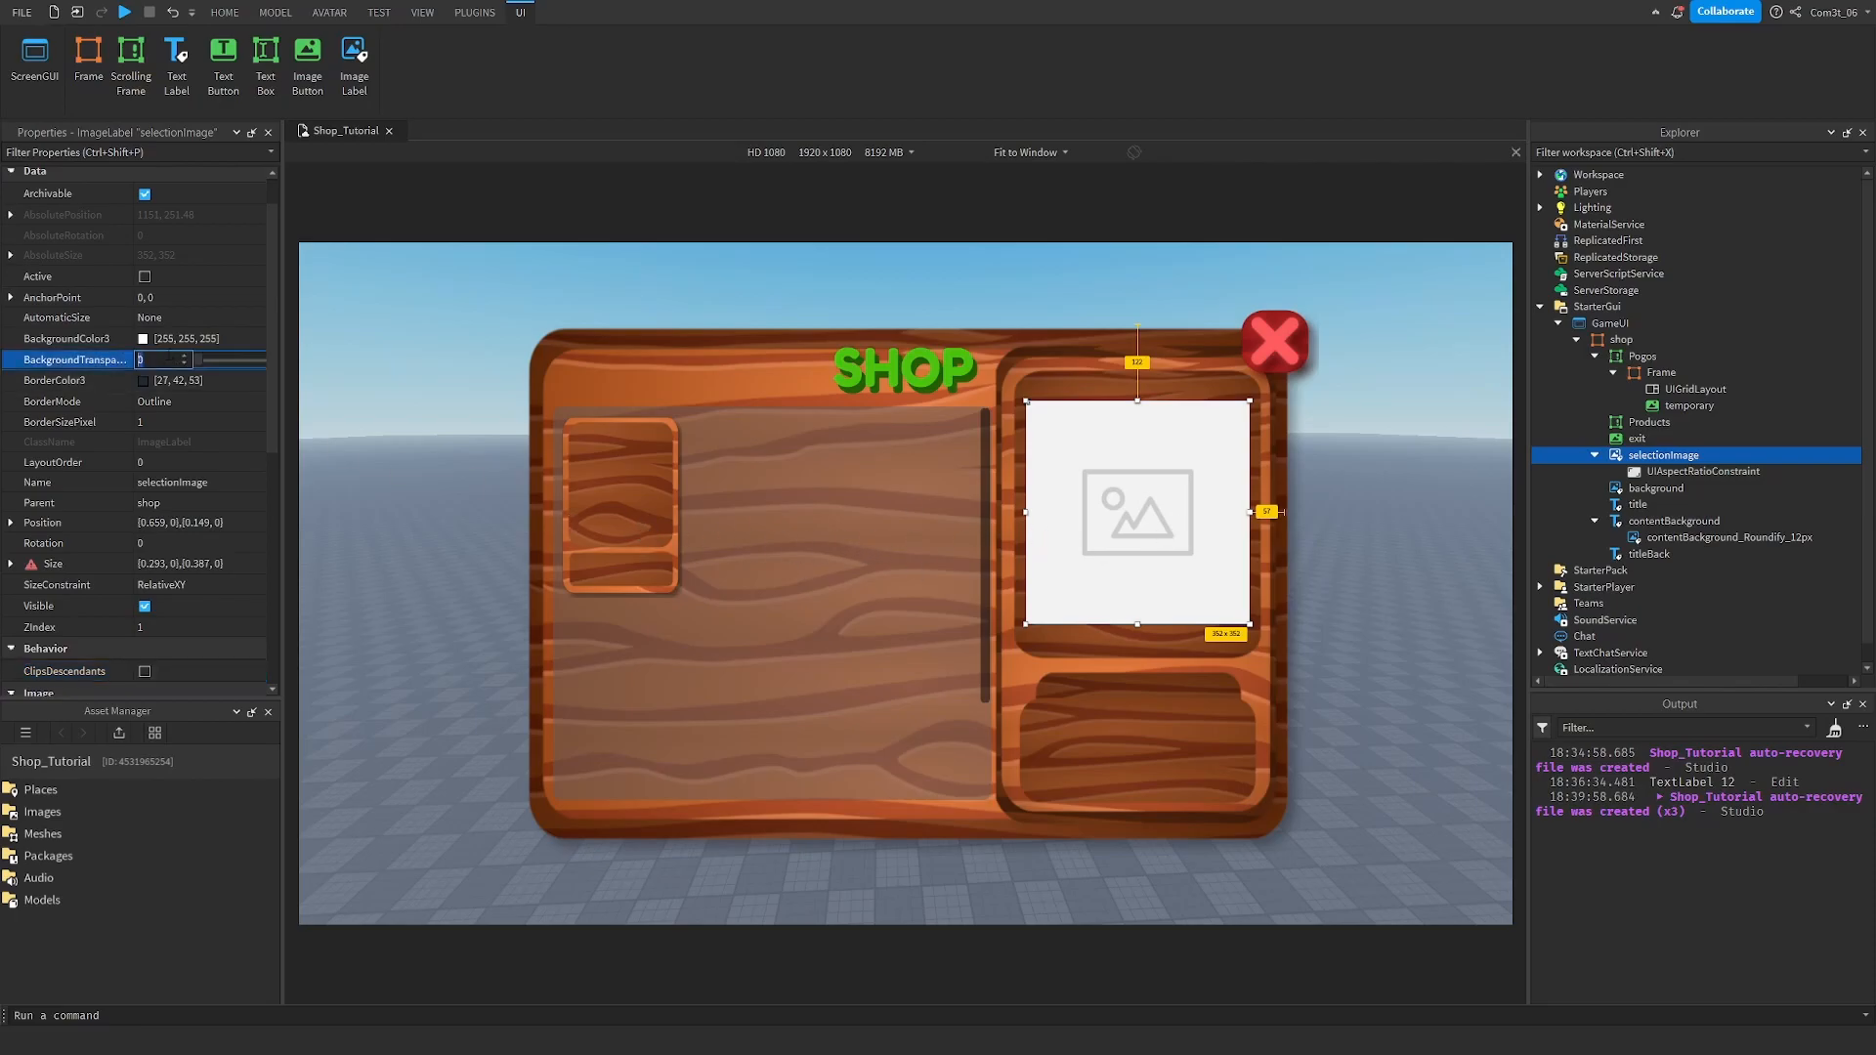
pyautogui.write('1')
pyautogui.press('Return')
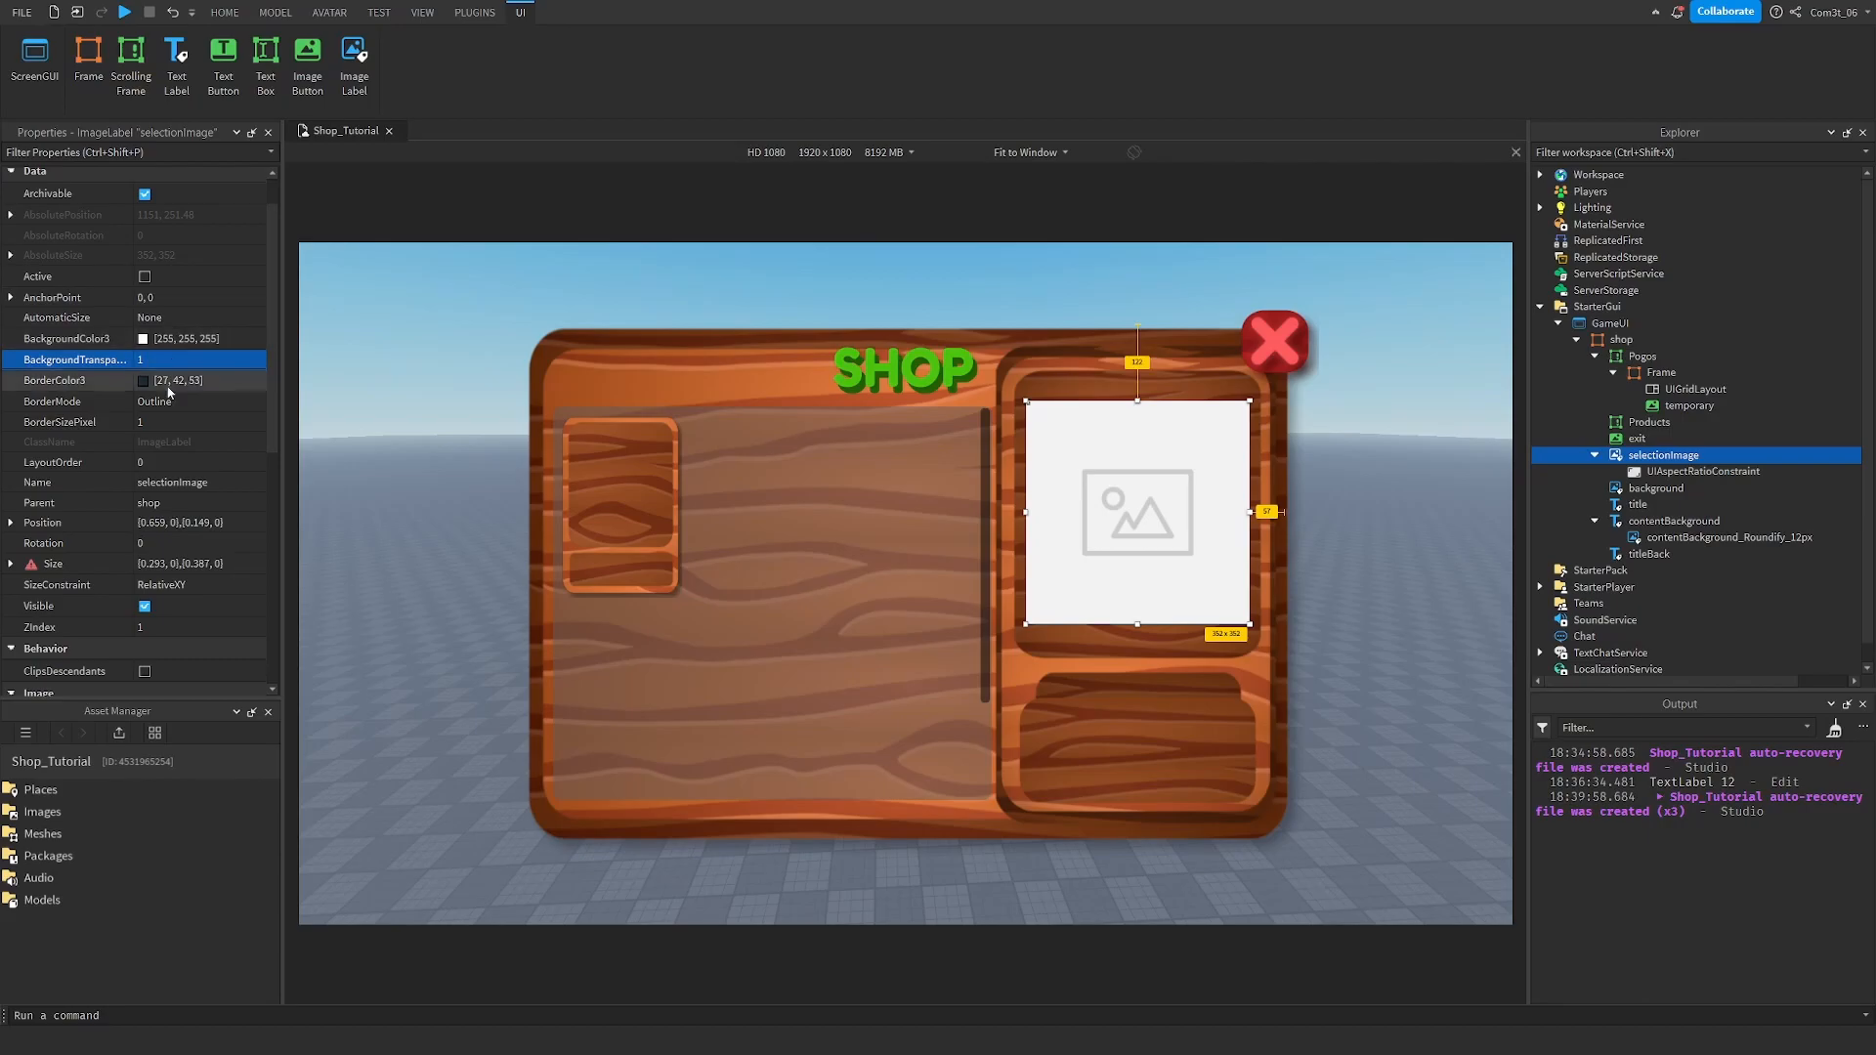
pyautogui.scroll(-7, 185, 463)
pyautogui.scroll(7, 189, 471)
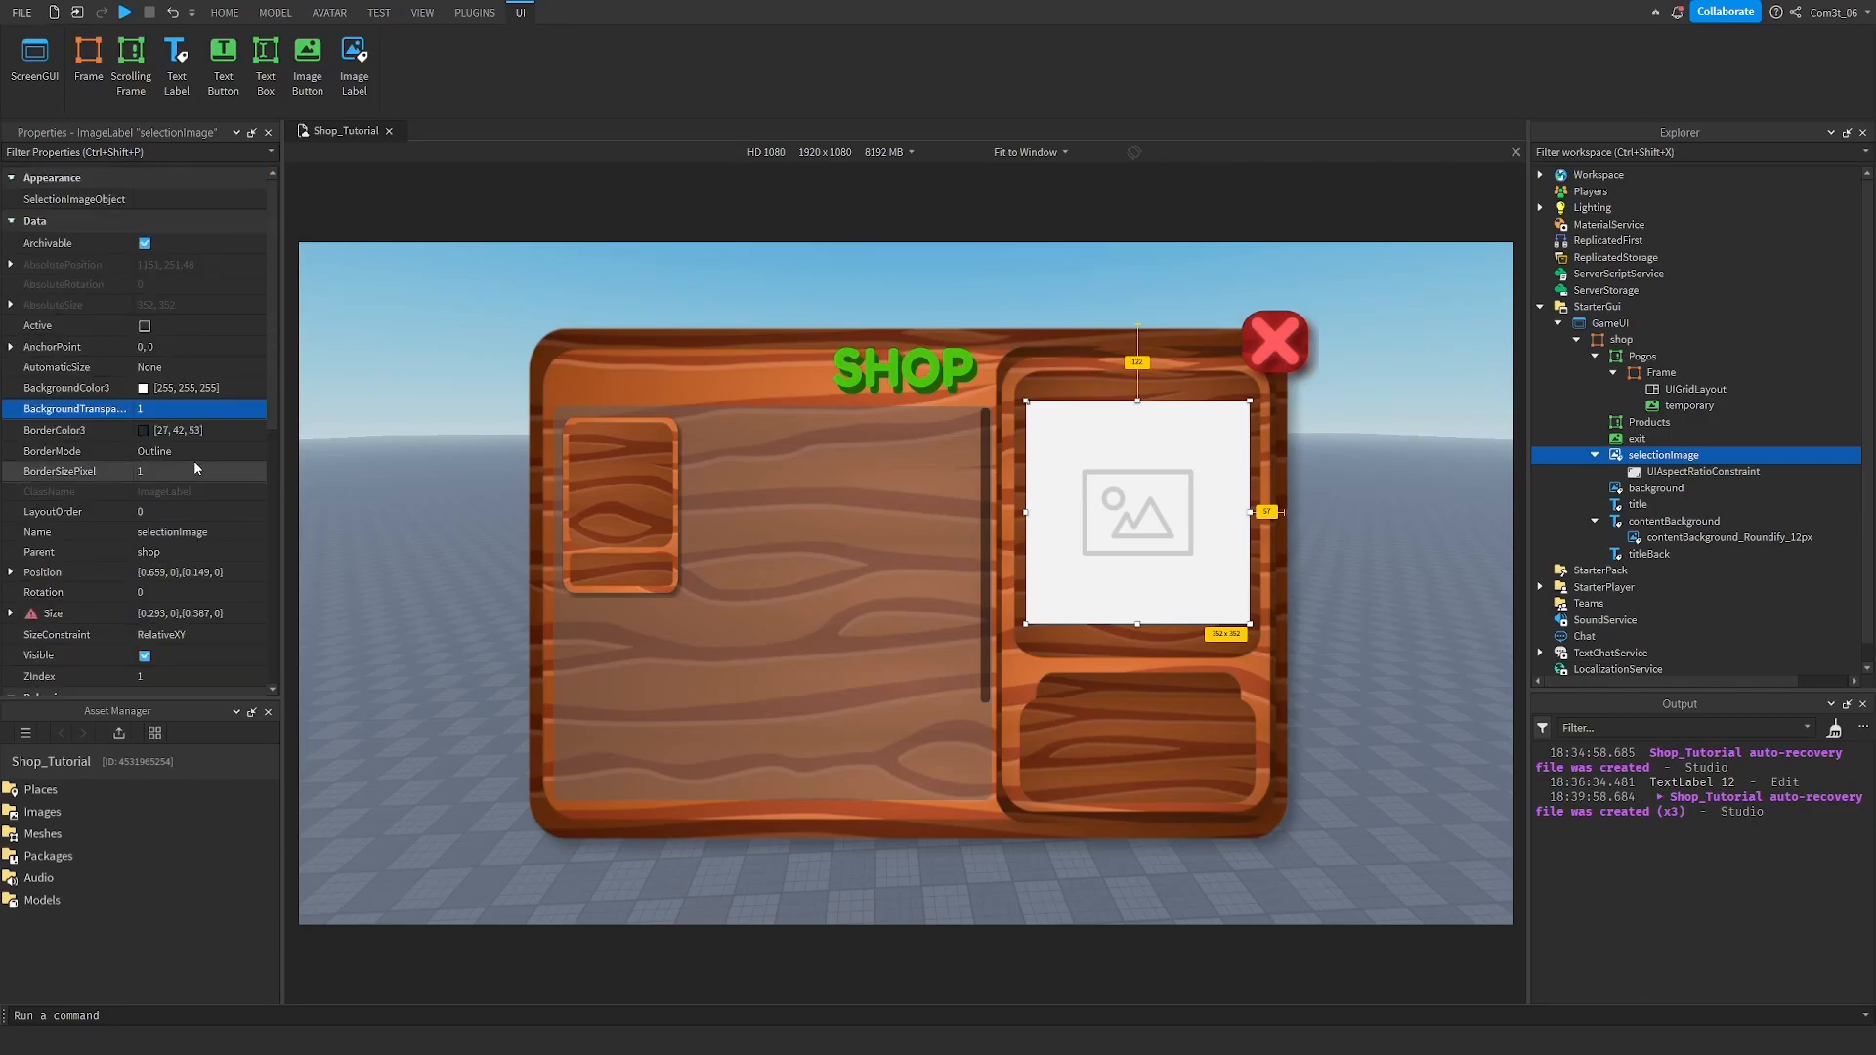
pyautogui.click(1408, 374)
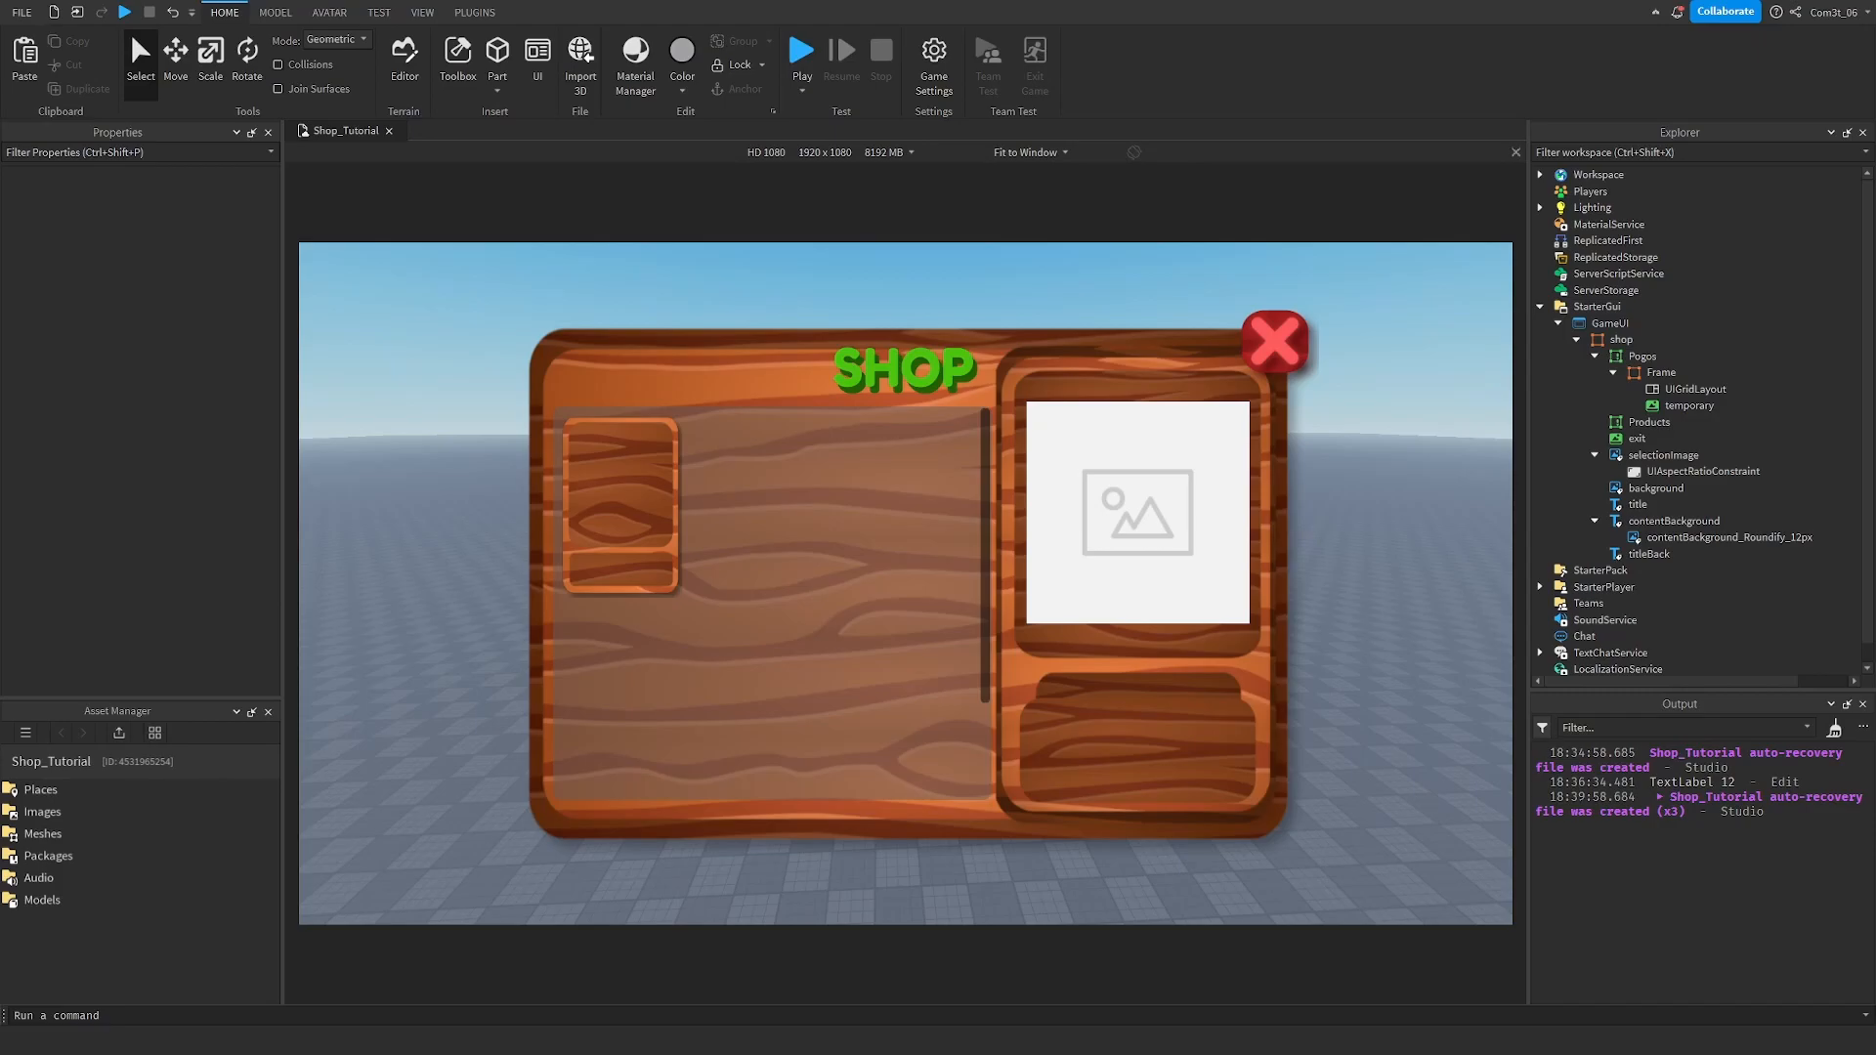
# Insert an ImageButton into the shop frame.
pyautogui.click(1621, 340)
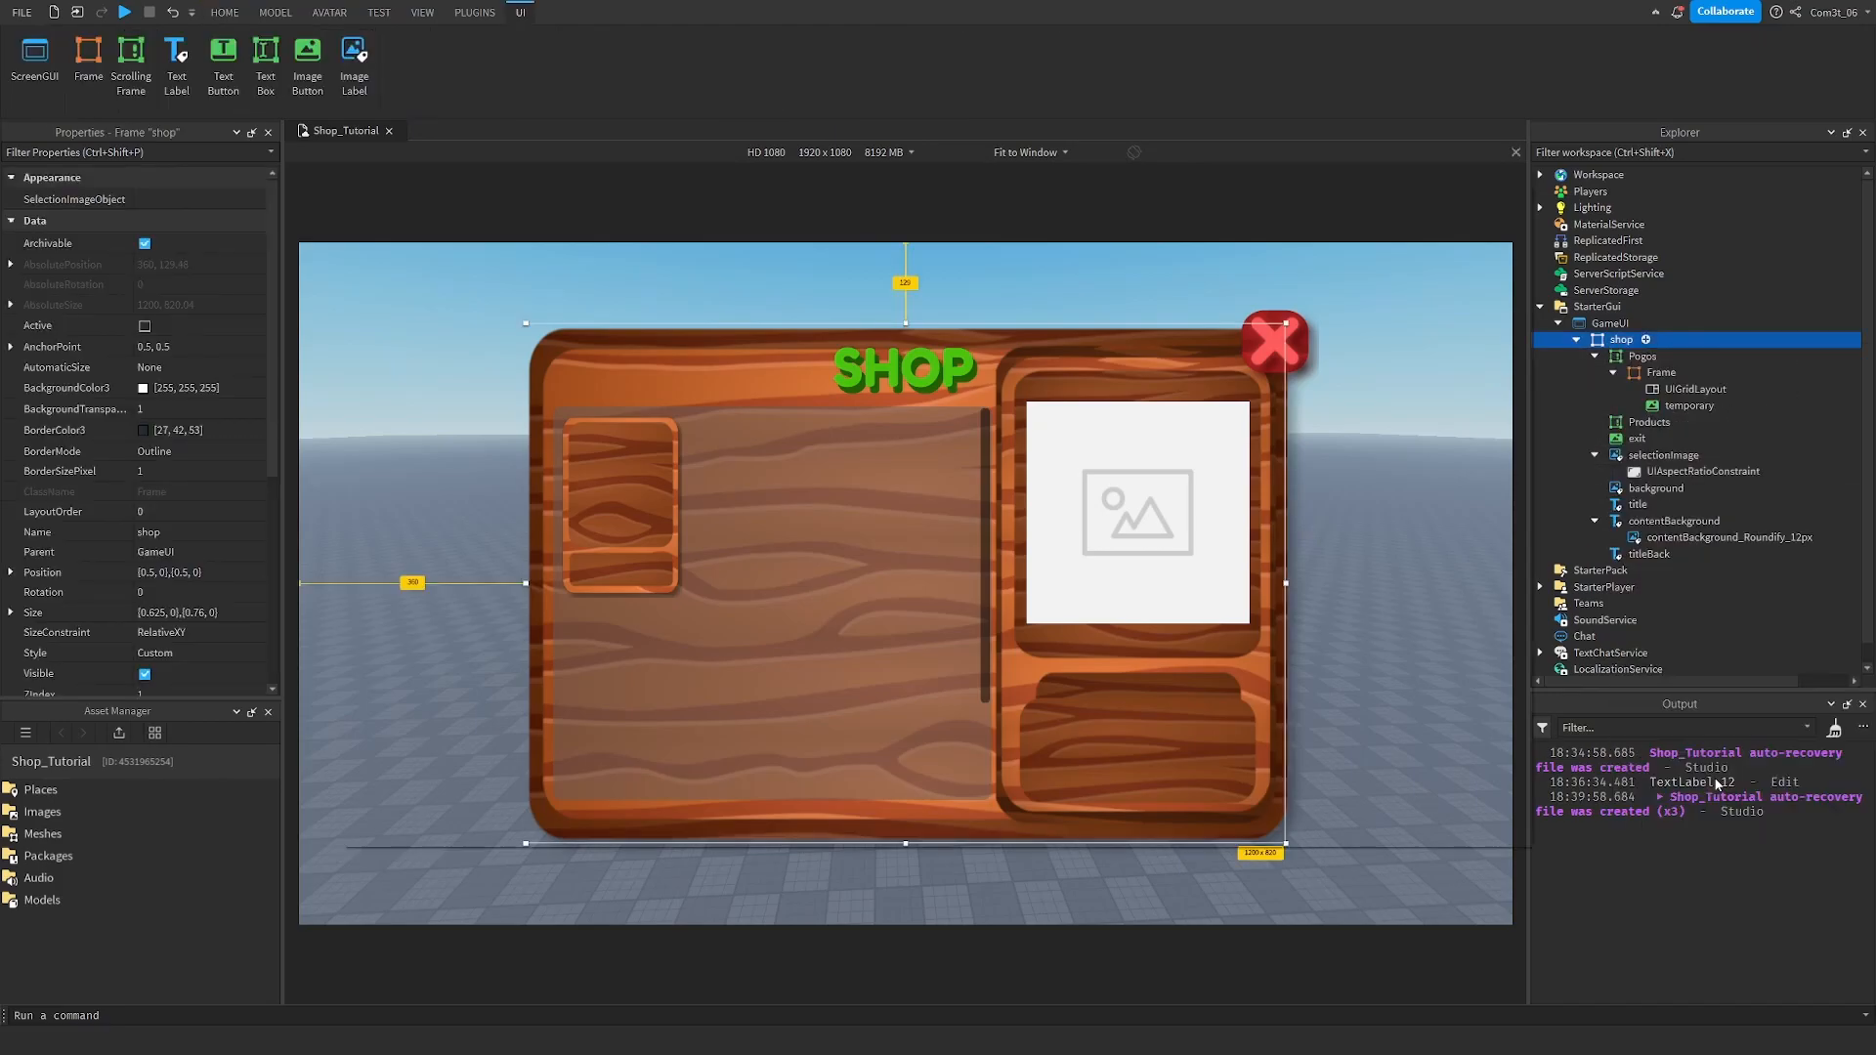
pyautogui.hotkey('ctrl', 'i')
pyautogui.write('ima')
pyautogui.press('Down')
pyautogui.press('Return')
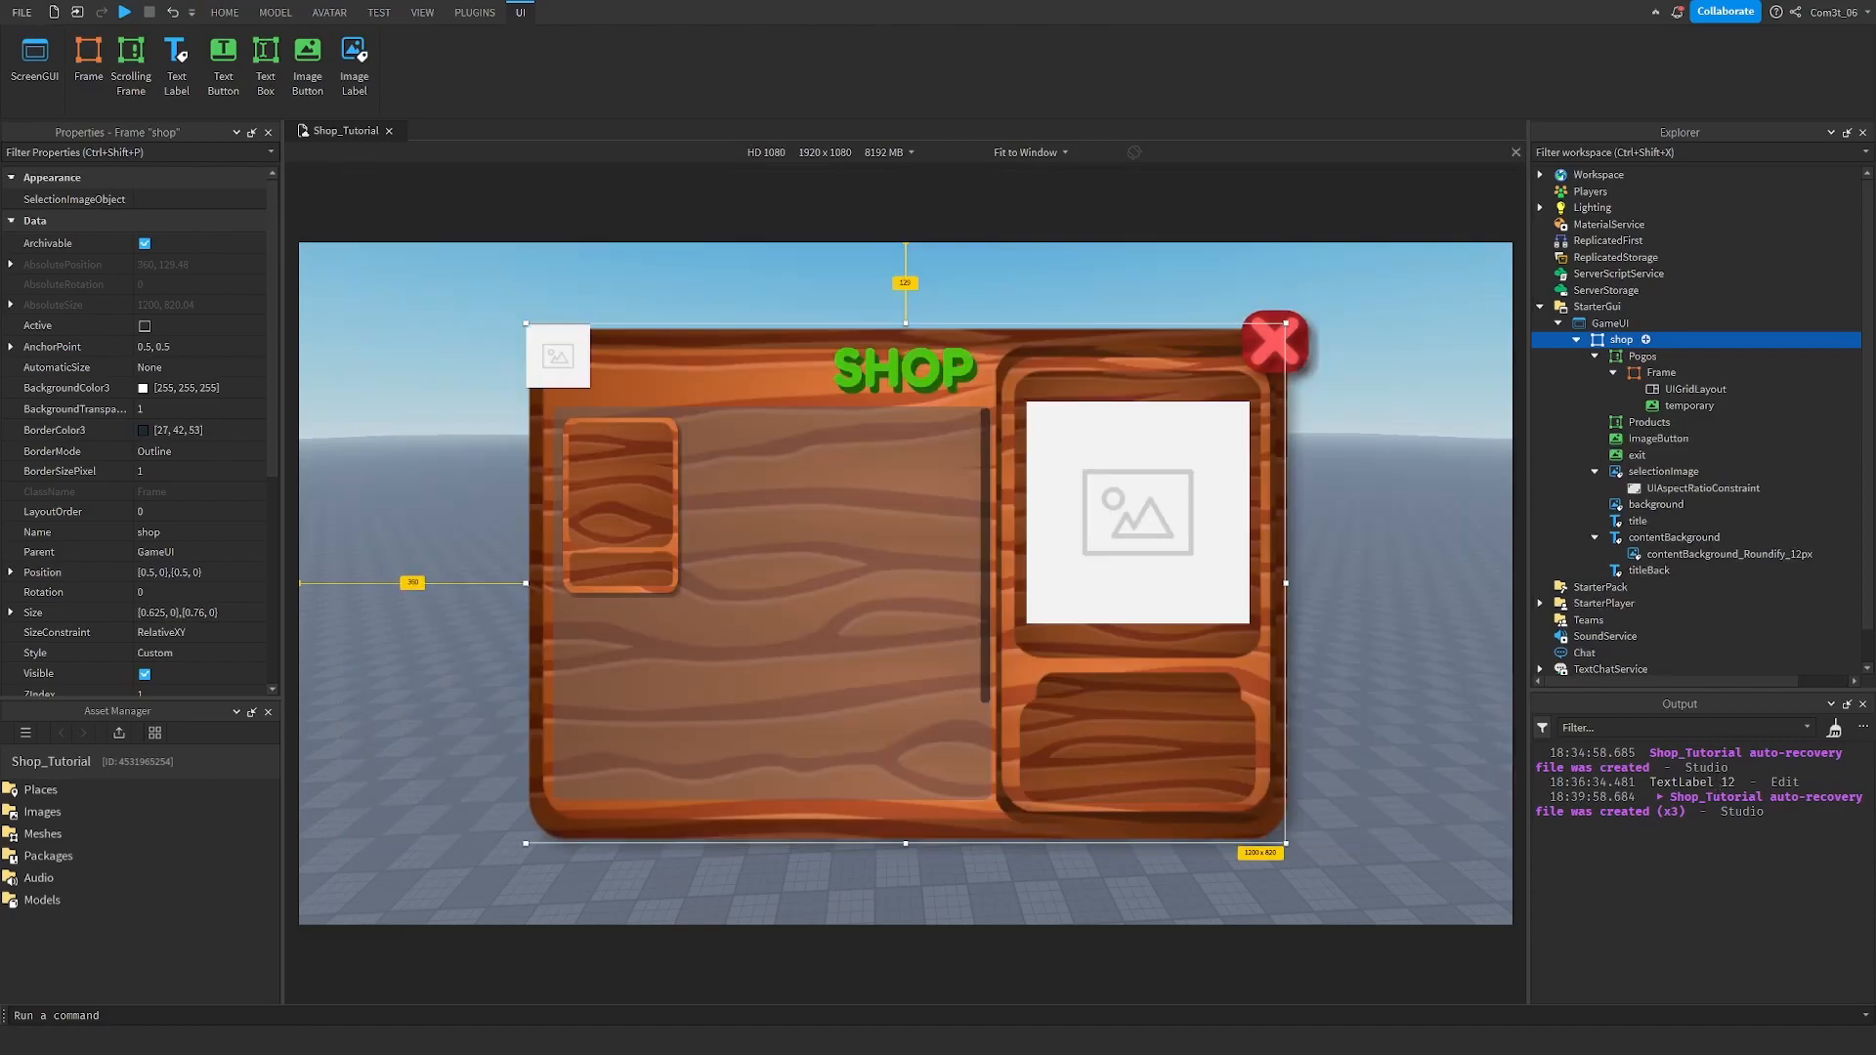
# Rename the new ImageButton to purchase and place it over the lower wooden panel at about 352 by 100 pixels.
pyautogui.click(1648, 440)
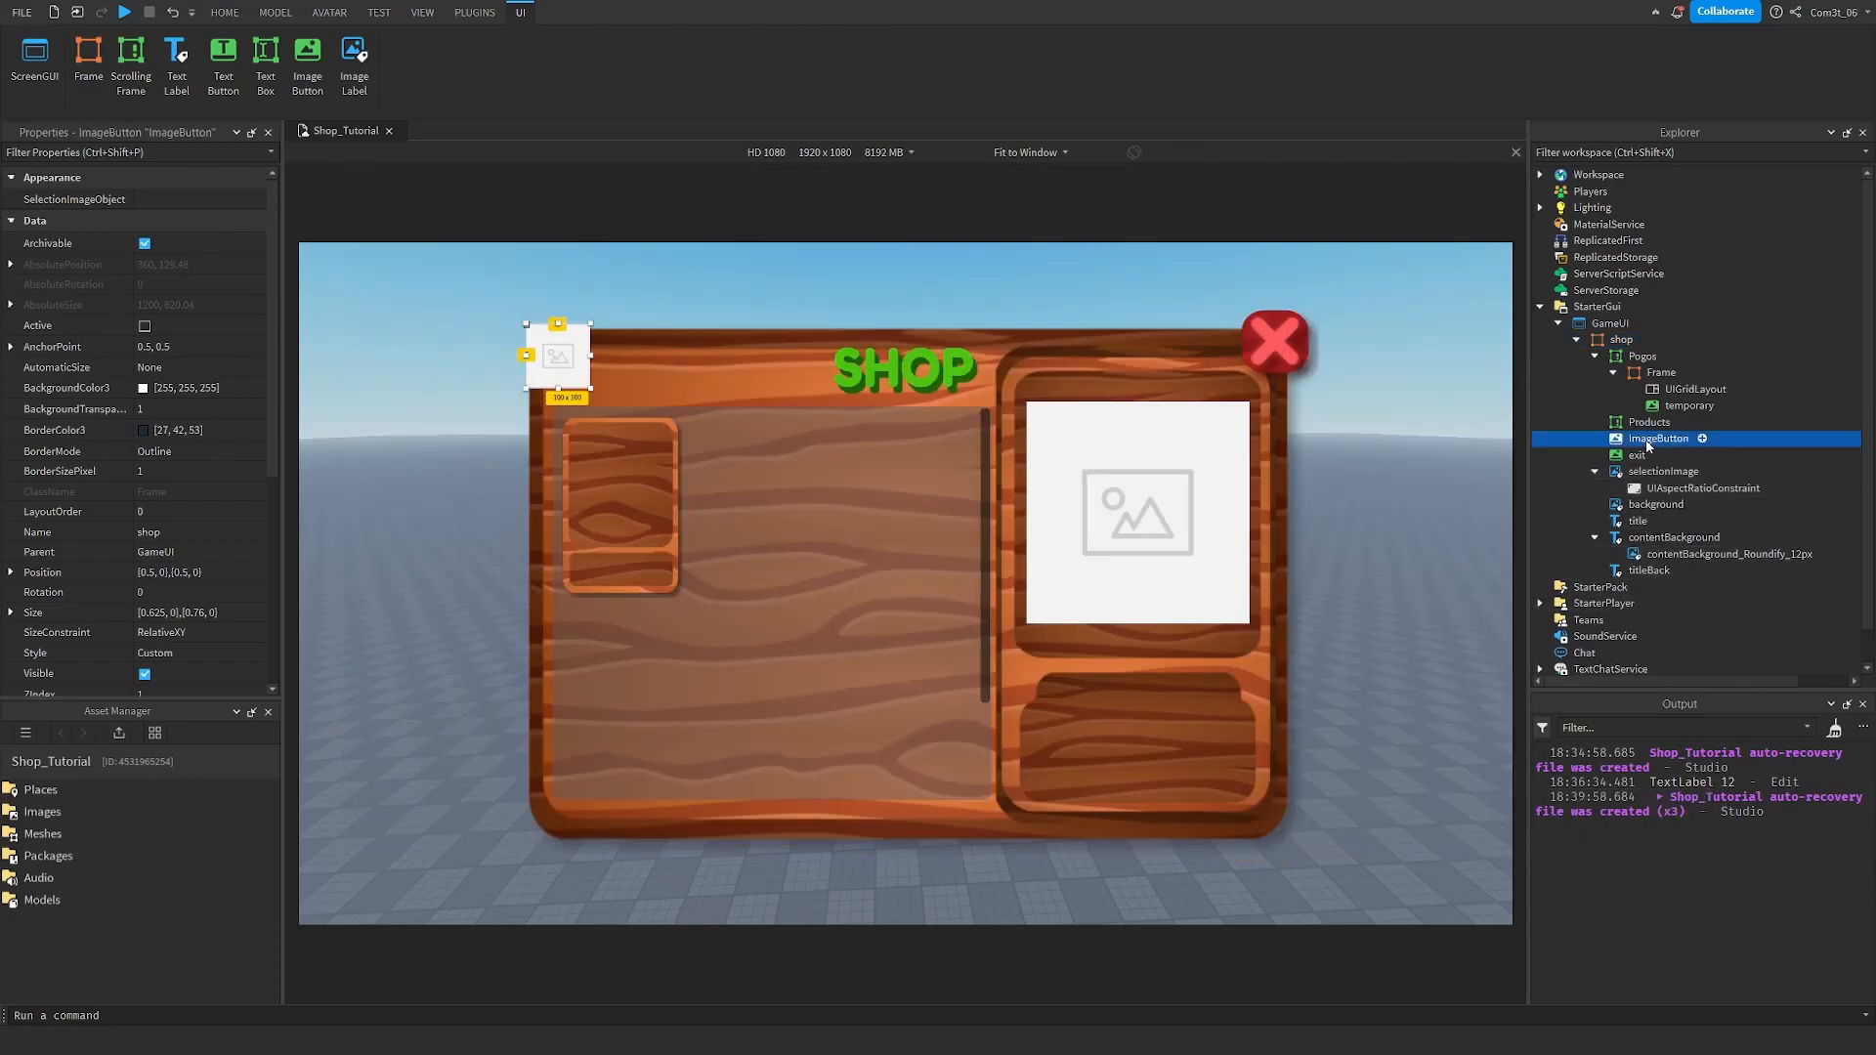
pyautogui.click(1647, 440)
pyautogui.write('purchase')
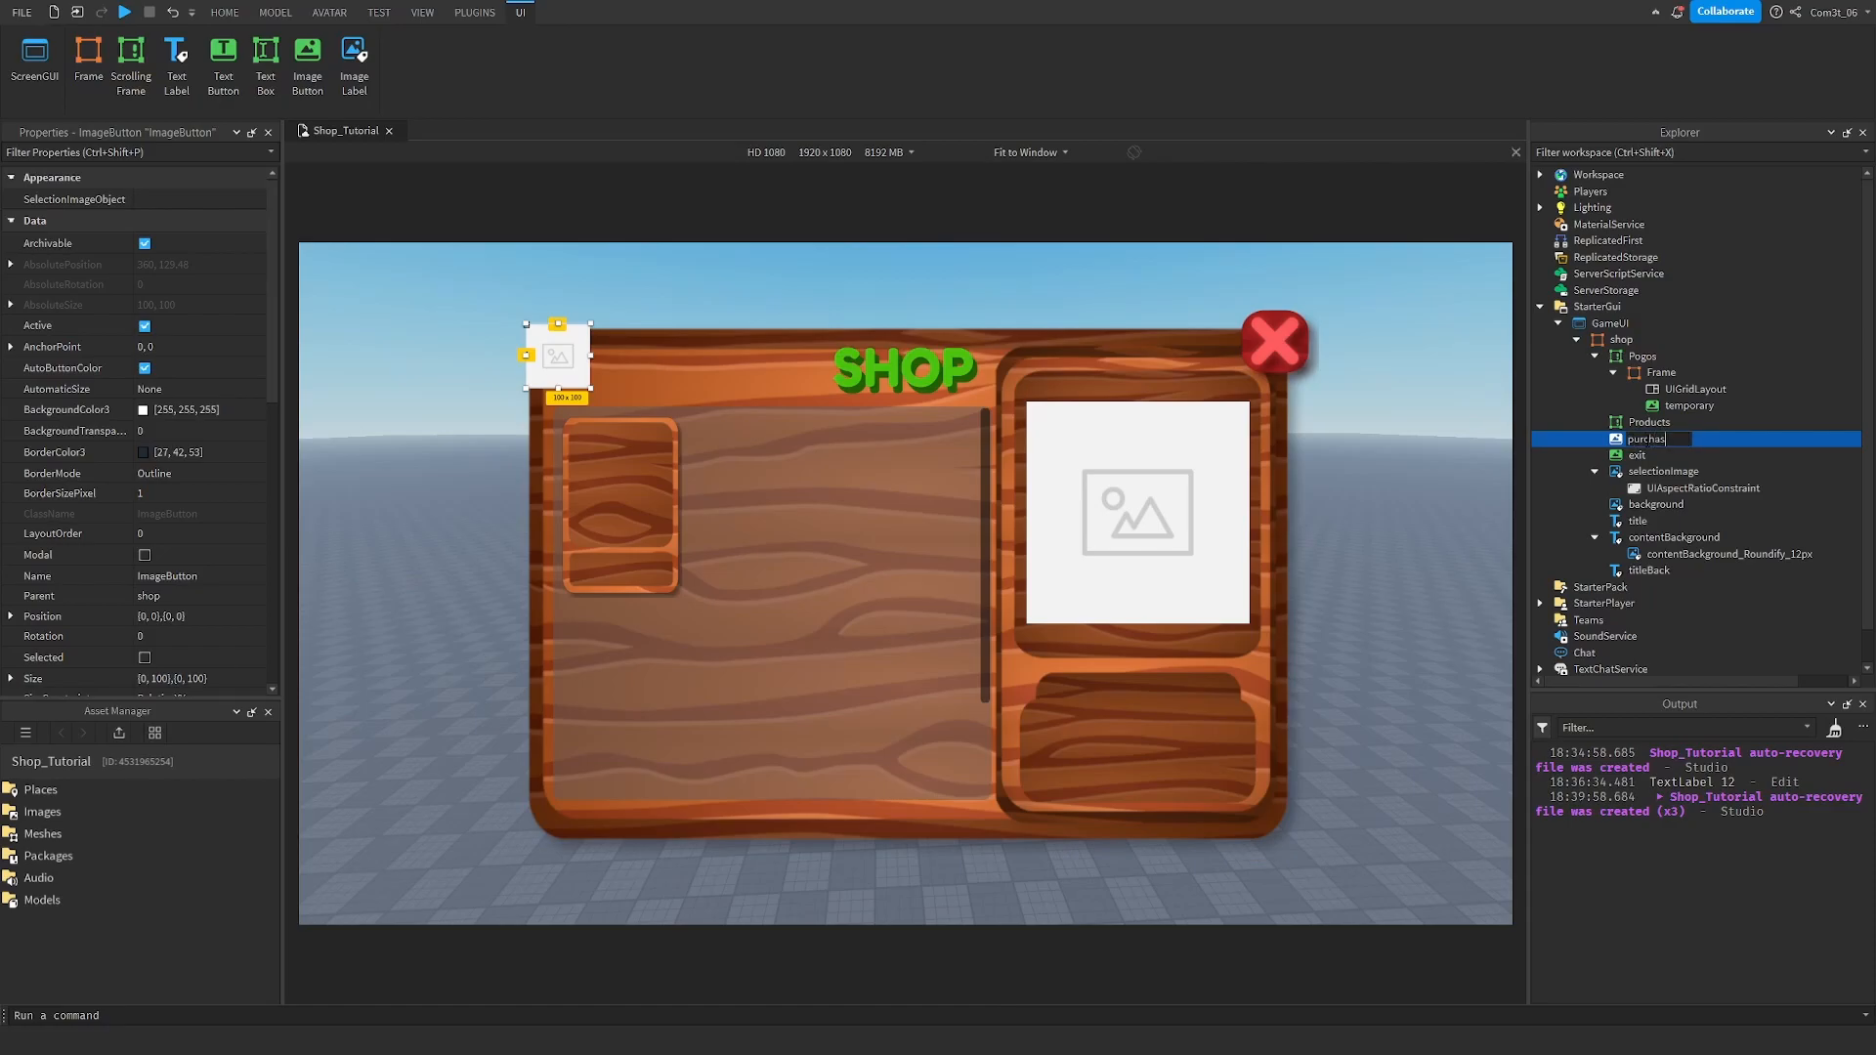
pyautogui.press('Return')
pyautogui.moveTo(555, 367); pyautogui.dragTo(1250, 752)
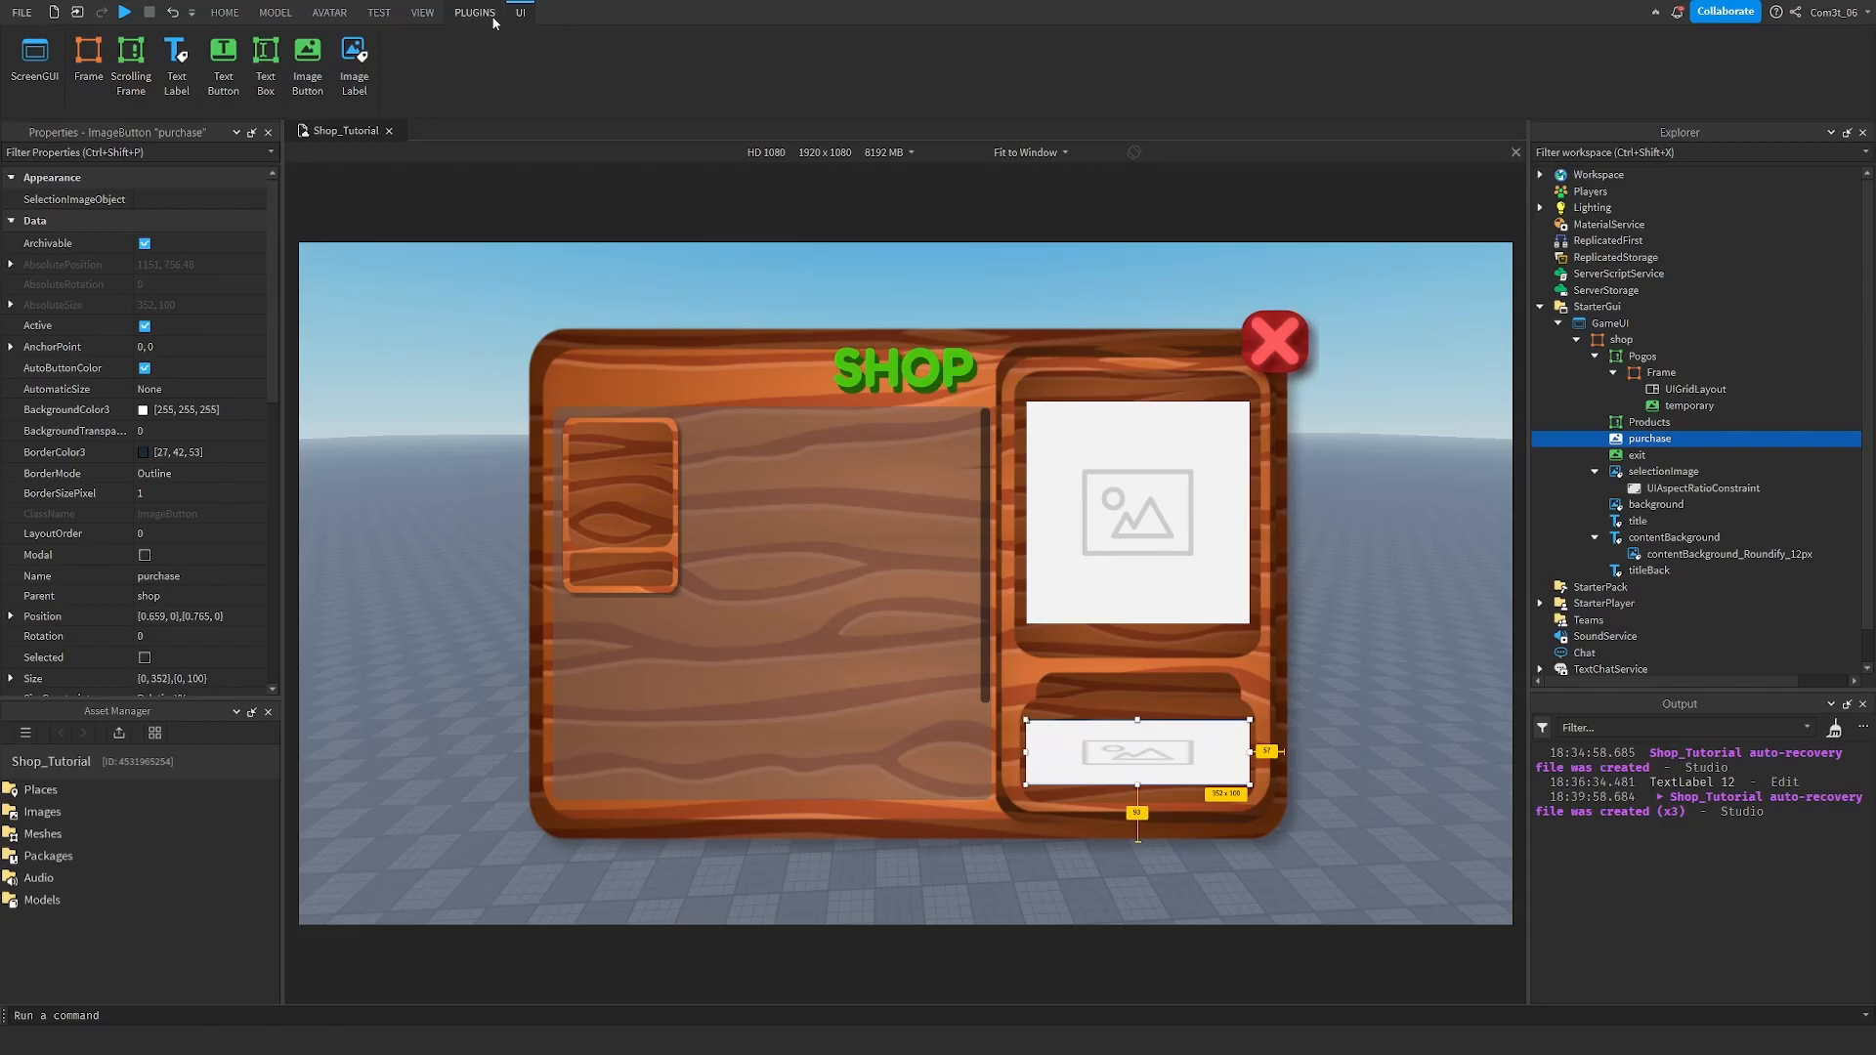
# Convert the purchase button's position and size to scale with Unit Conversion.
pyautogui.click(475, 12)
pyautogui.click(799, 57)
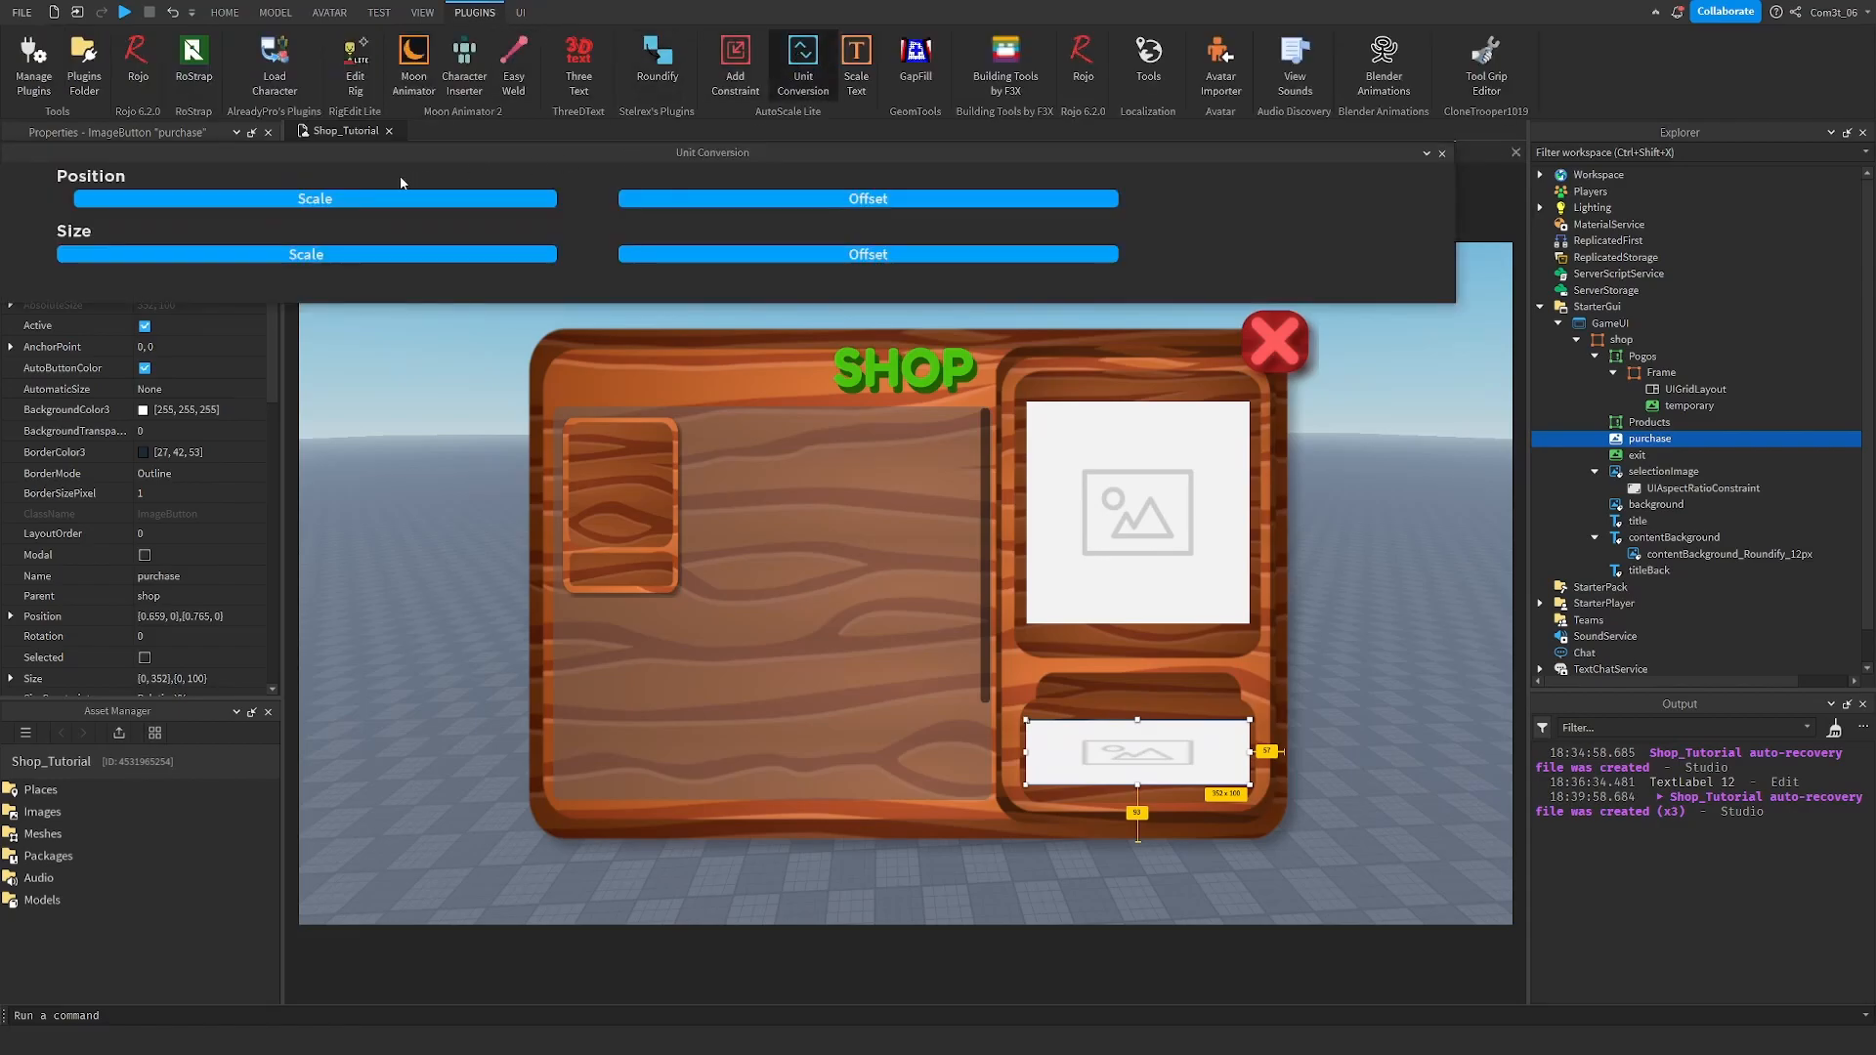
pyautogui.click(342, 201)
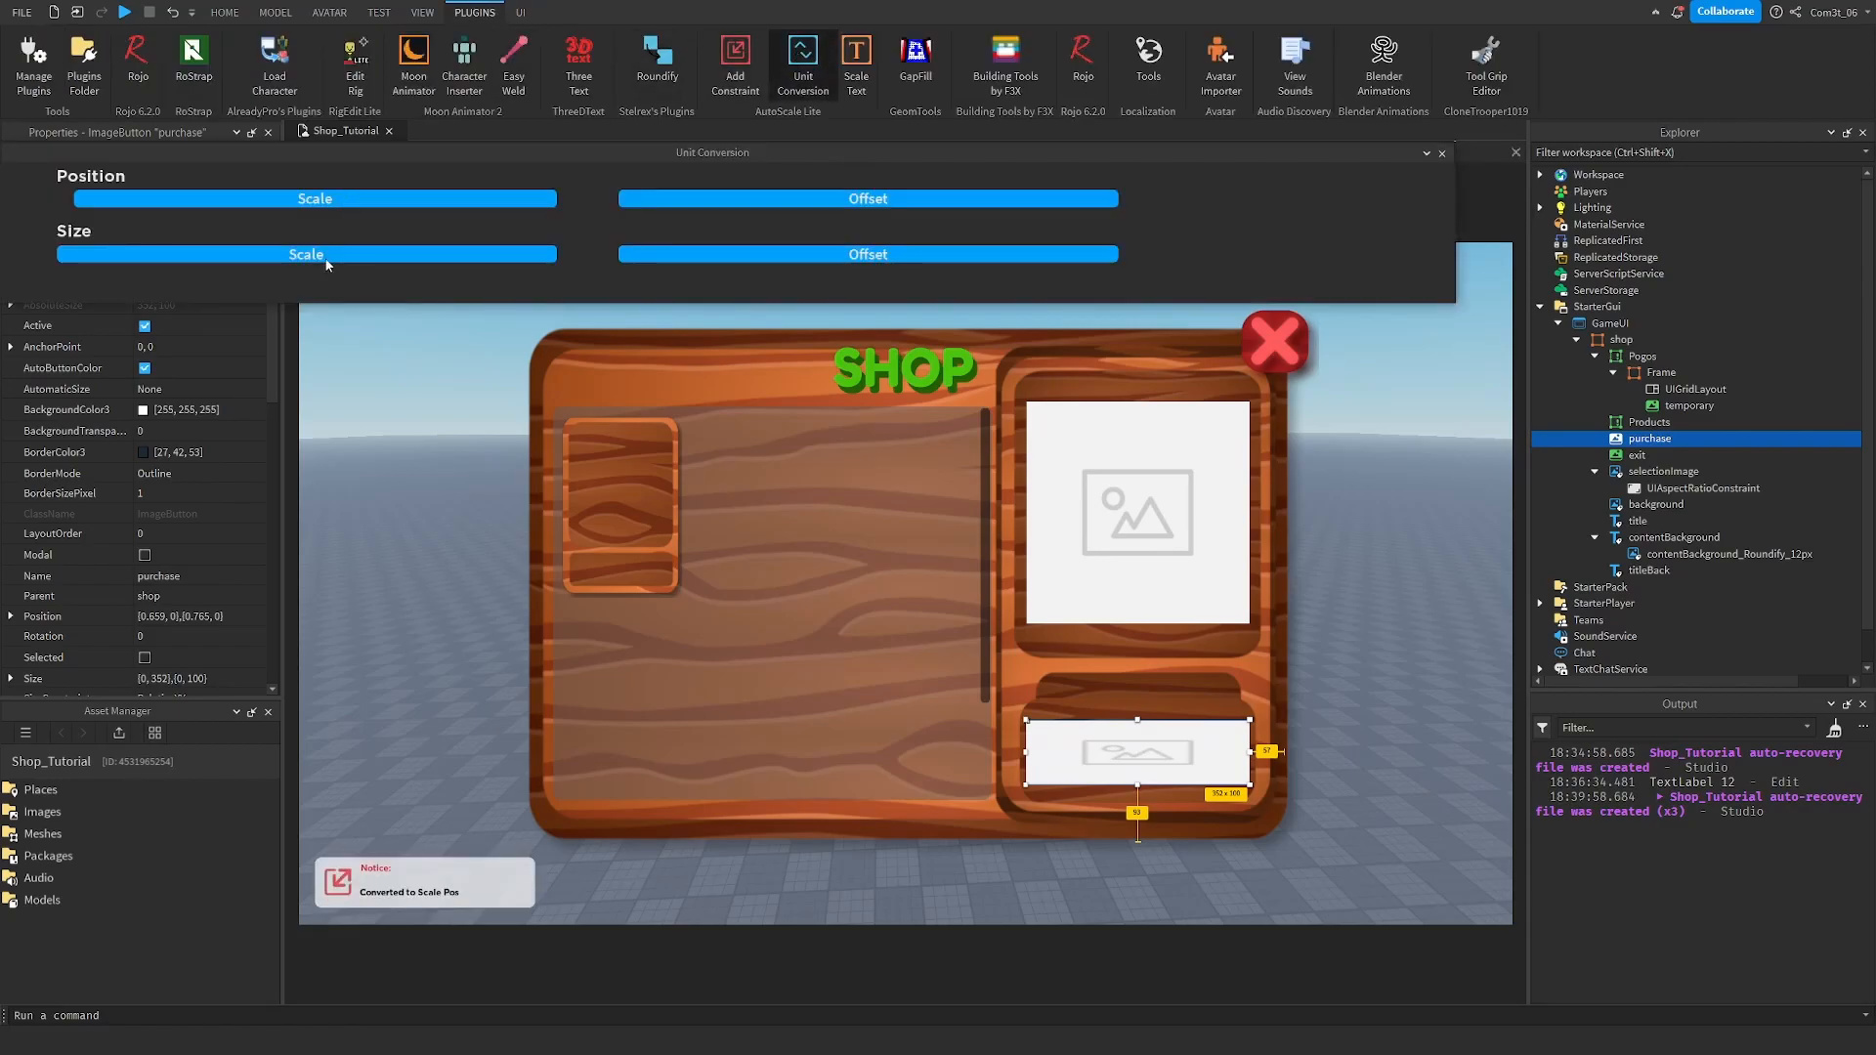
pyautogui.click(327, 256)
pyautogui.click(1441, 153)
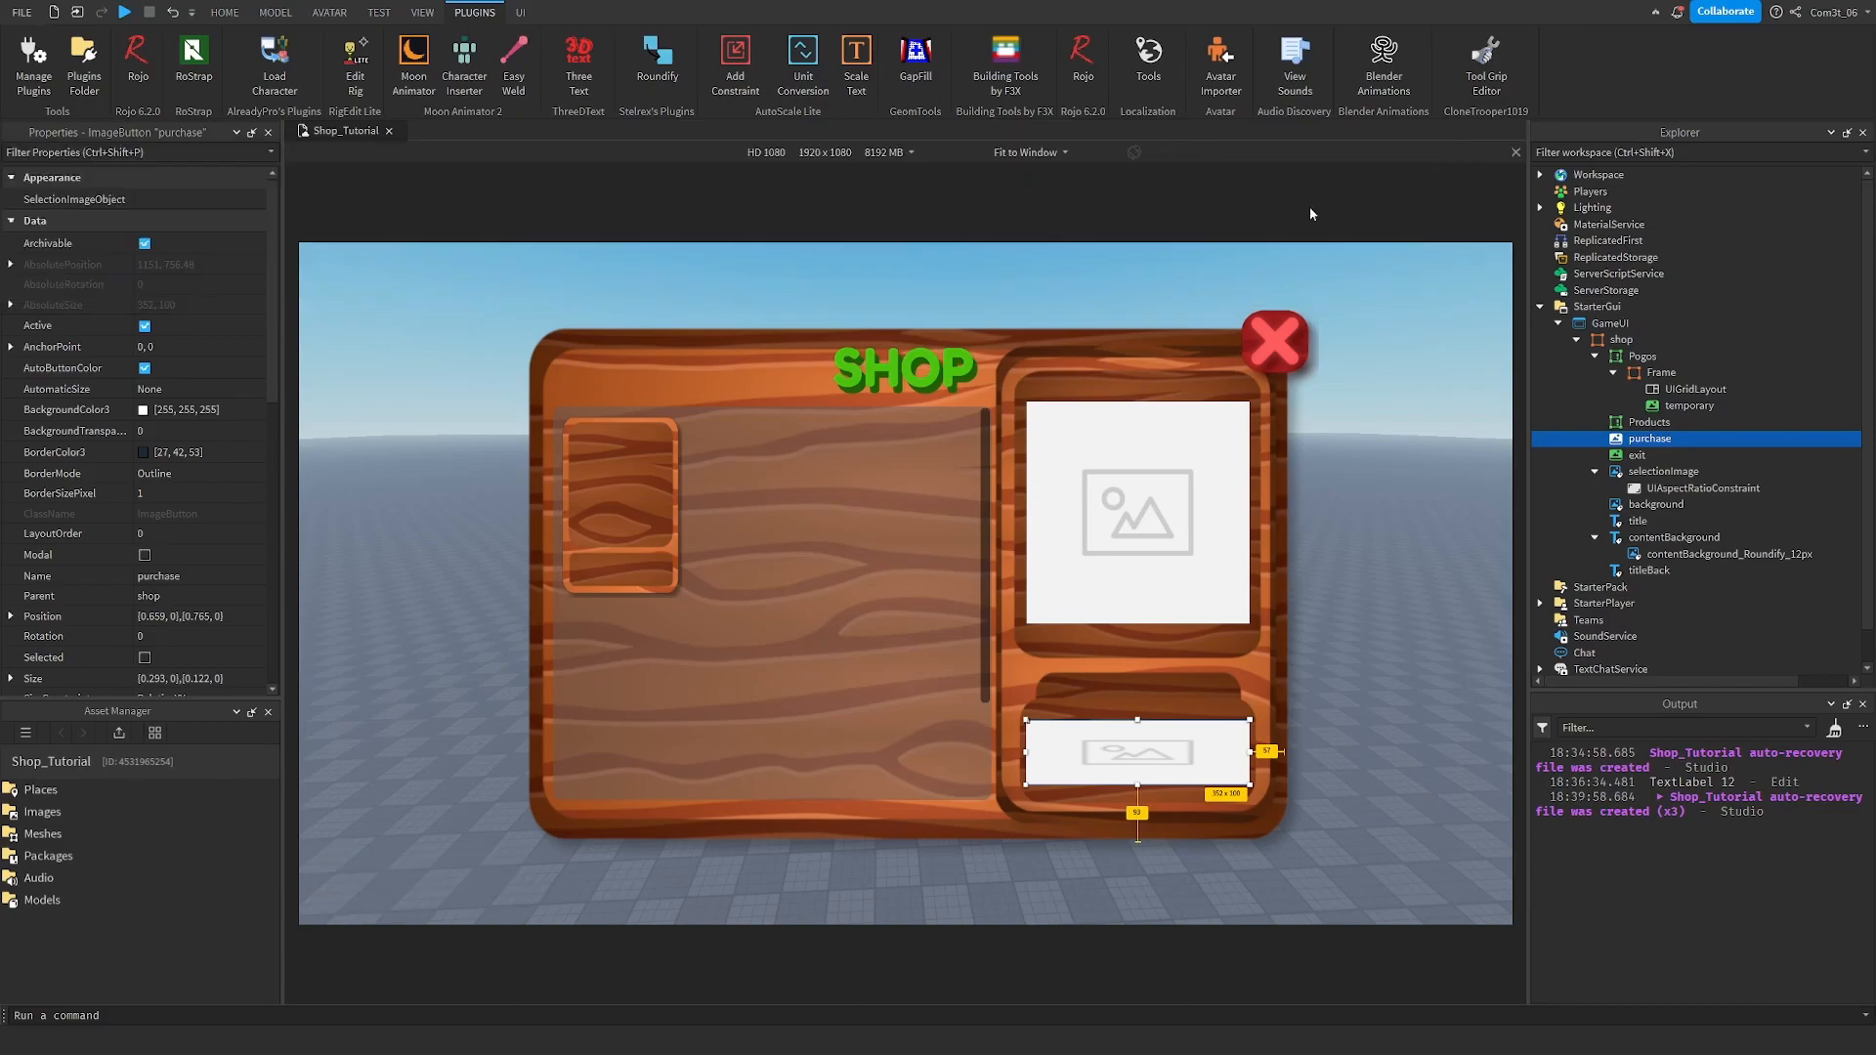
# Set the purchase button's BackgroundTransparency to 1.
pyautogui.click(212, 439)
pyautogui.write('1')
pyautogui.press('Return')
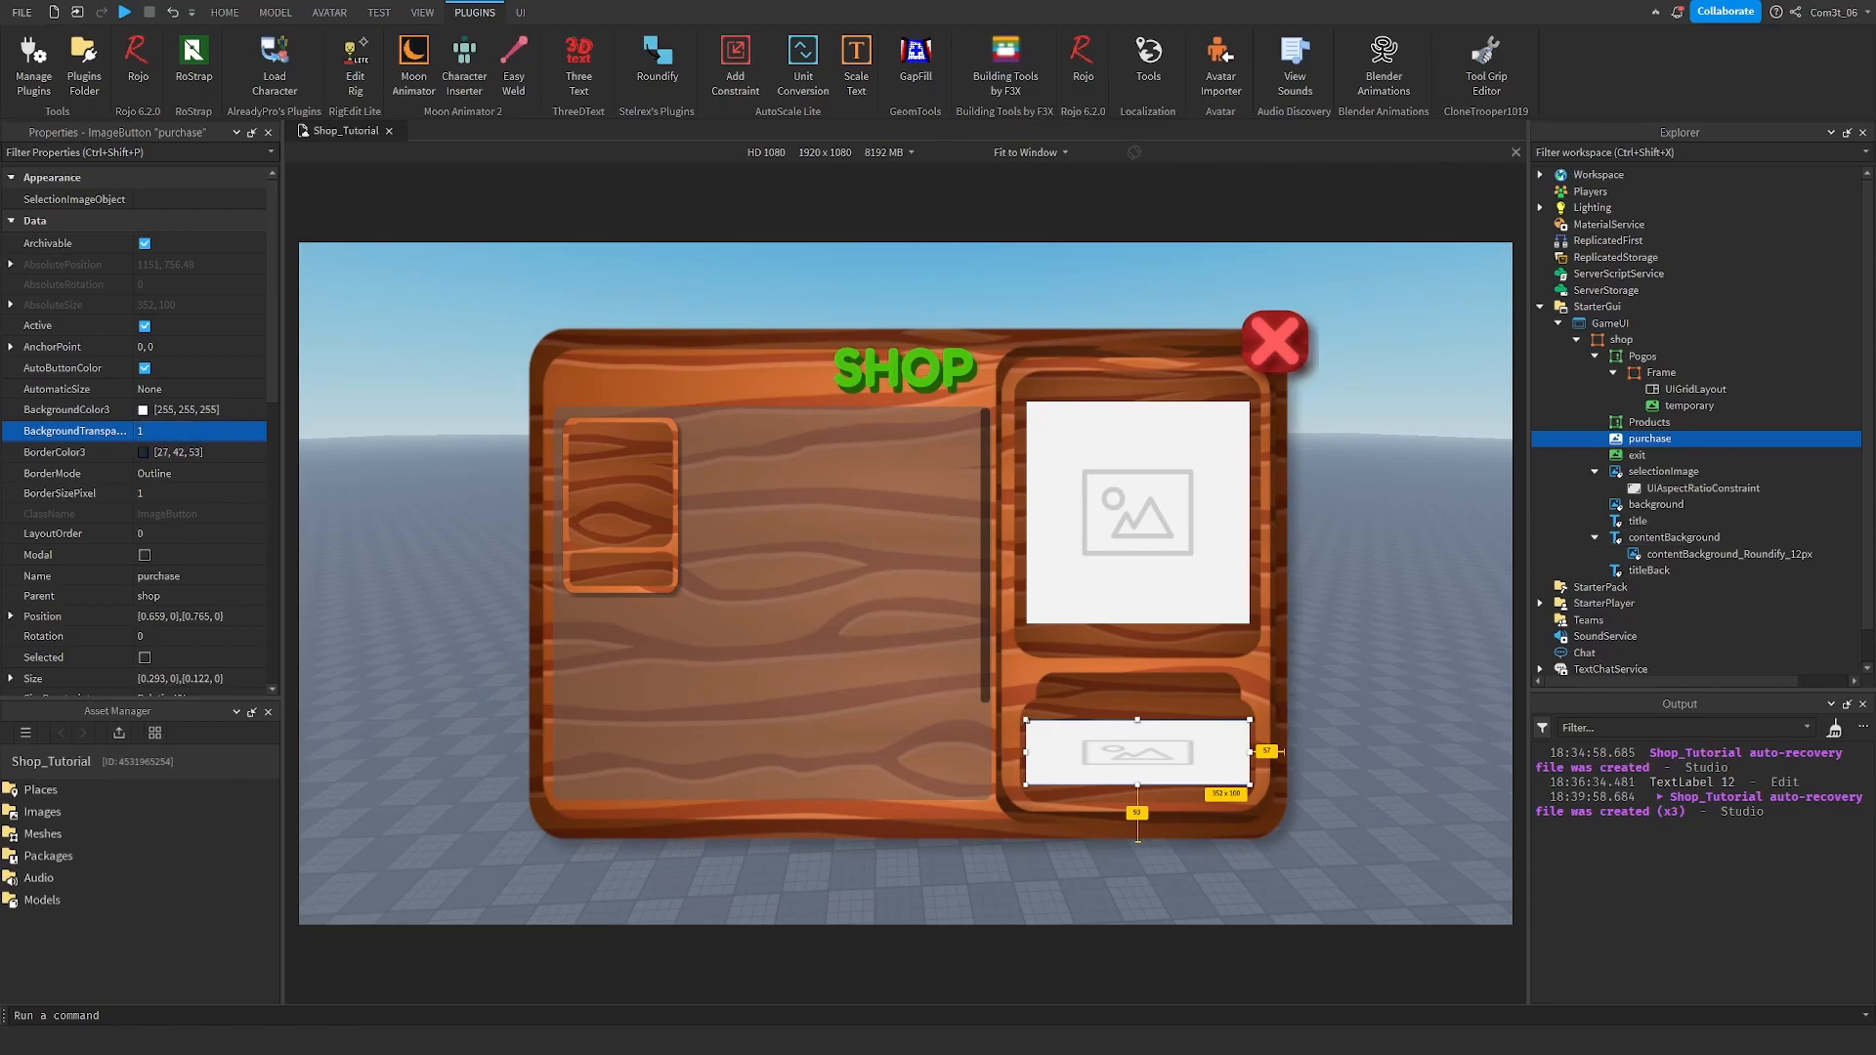
pyautogui.click(1652, 422)
pyautogui.click(1639, 438)
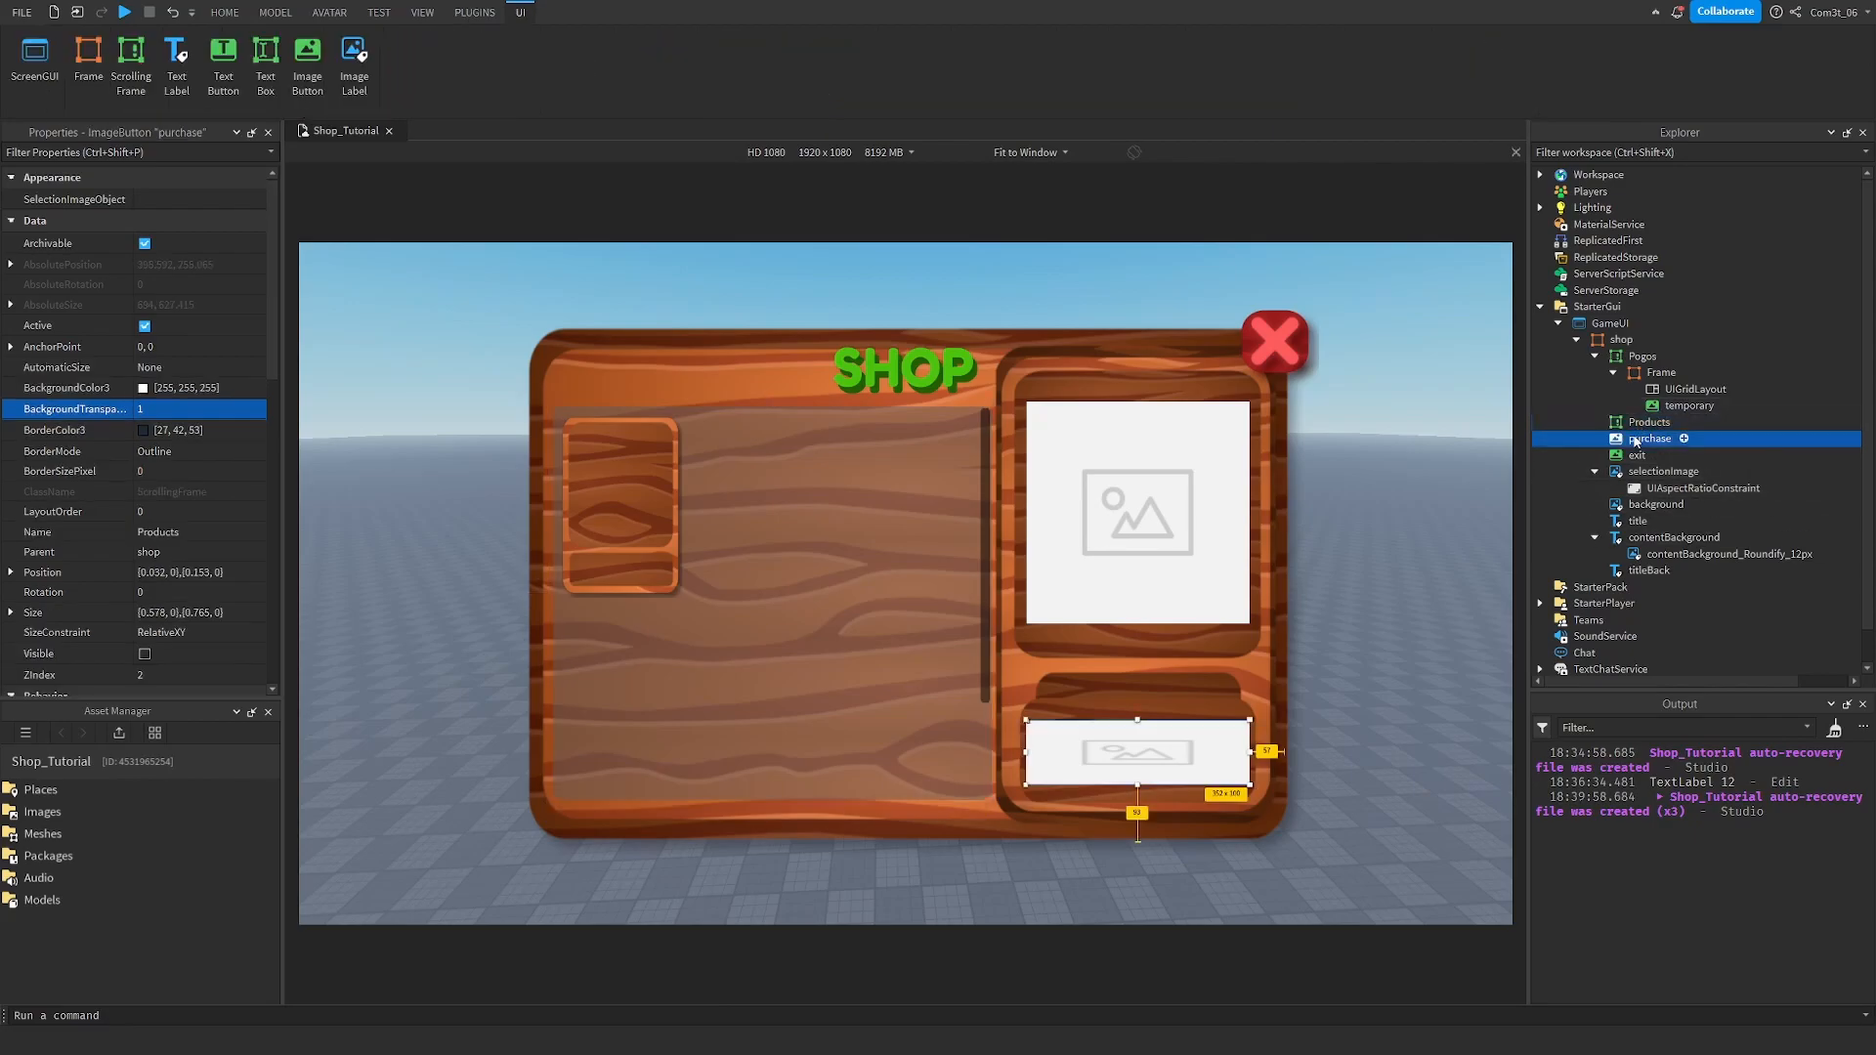
pyautogui.scroll(-4, 166, 454)
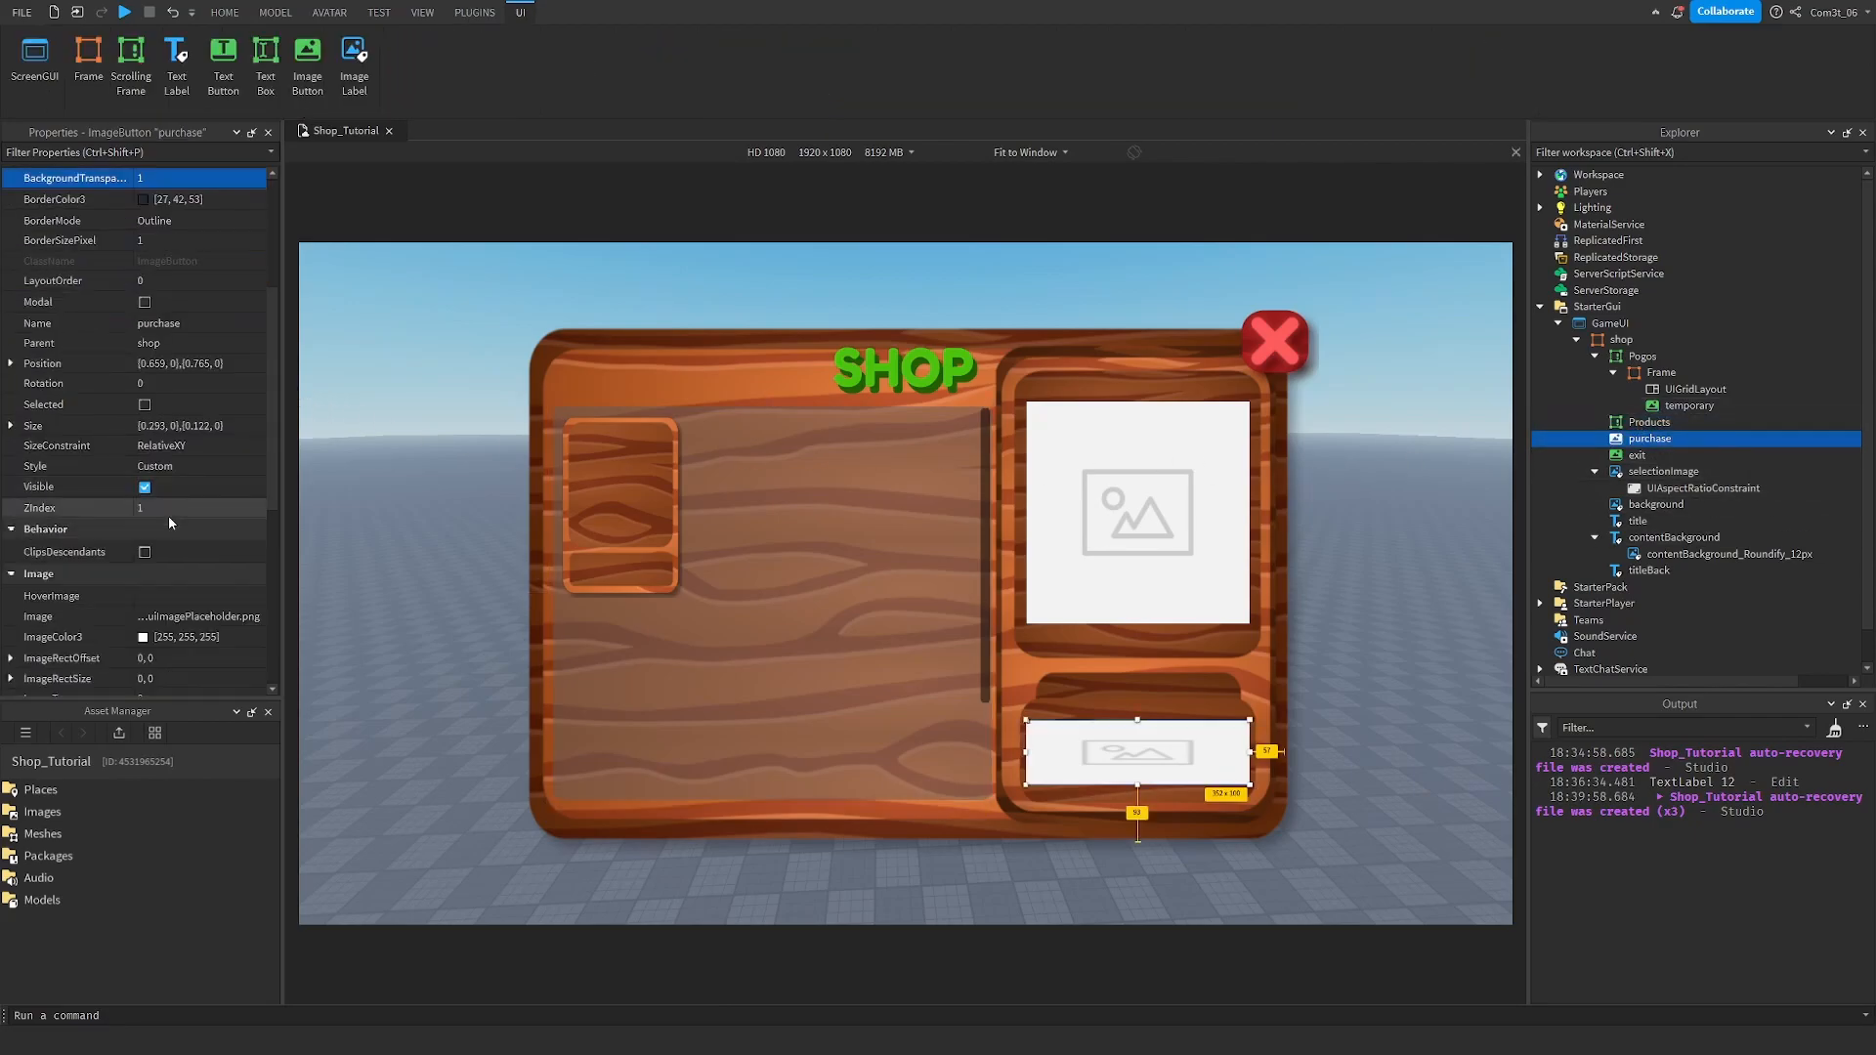
pyautogui.click(195, 616)
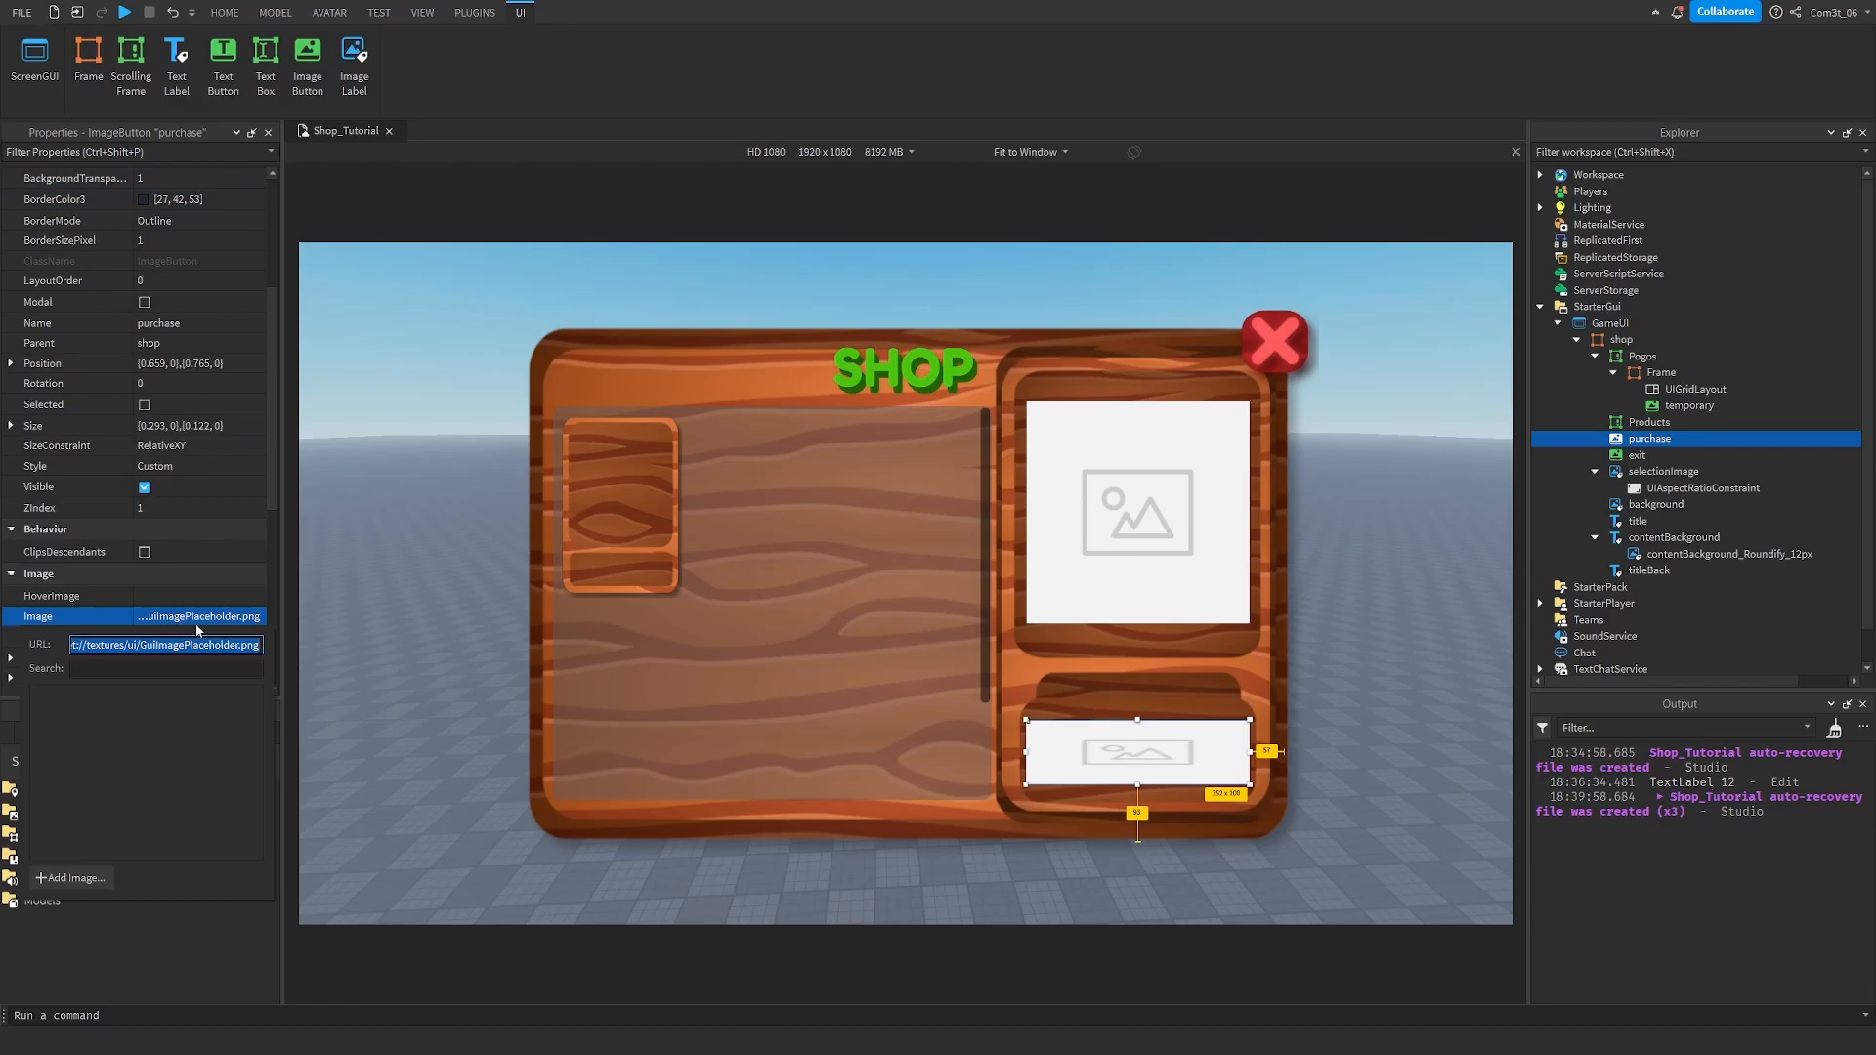
pyautogui.hotkey('ctrl', 'v')
pyautogui.press('Return')
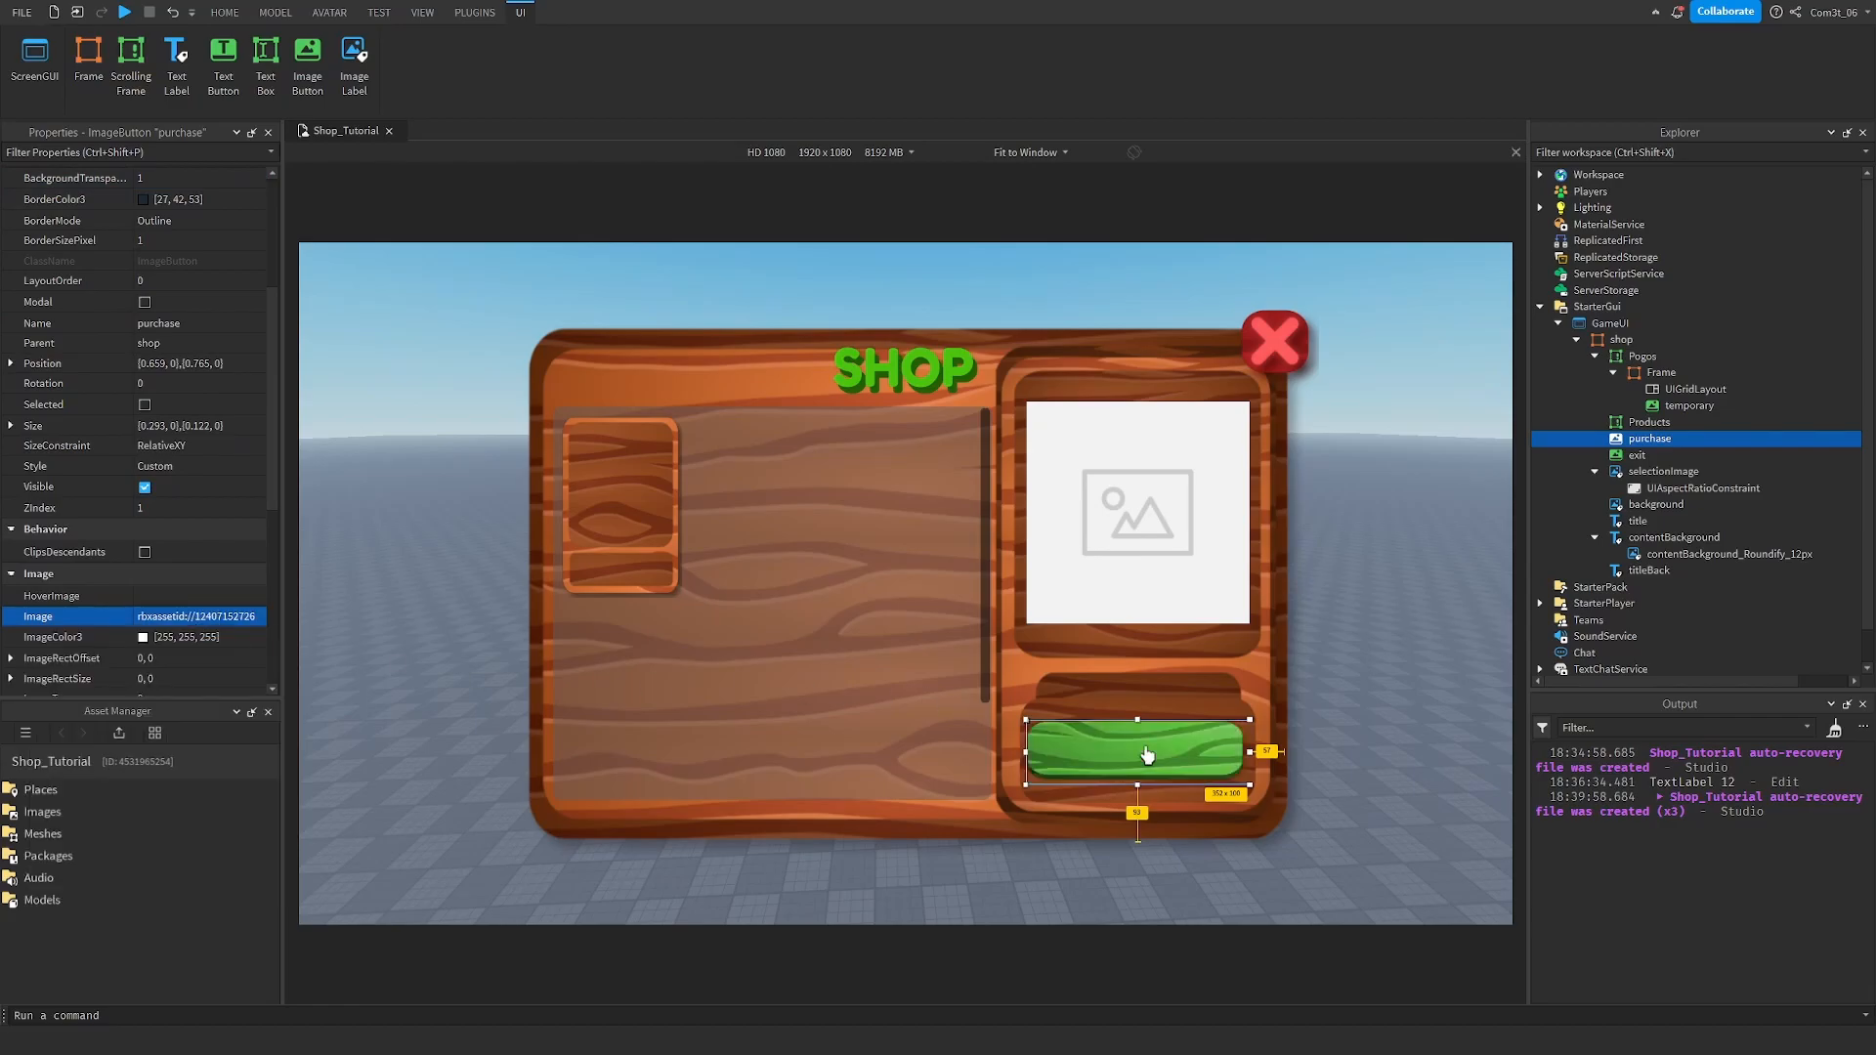
# Enlarge the purchase button upward and to the right to a size of about {0.302, 0},{0.141, 0}.
pyautogui.moveTo(1137, 726); pyautogui.dragTo(1139, 717)
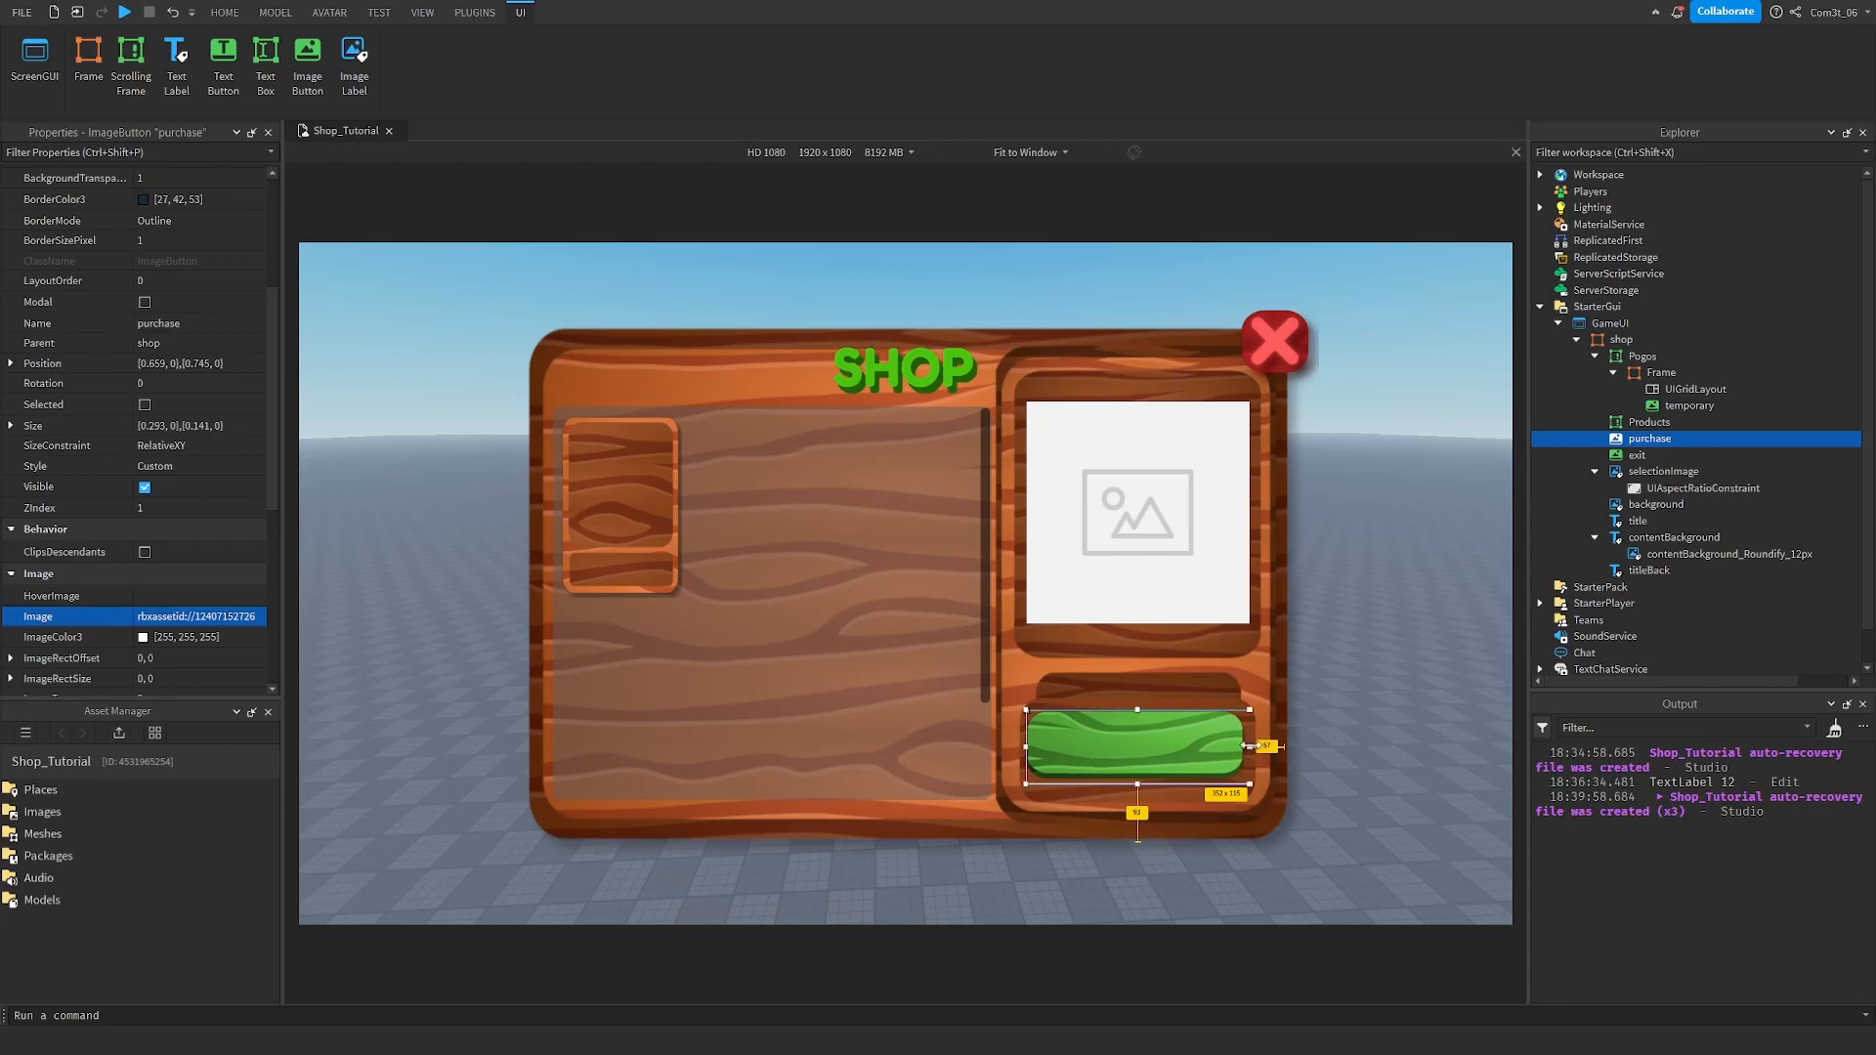
pyautogui.moveTo(1253, 745); pyautogui.dragTo(1261, 747)
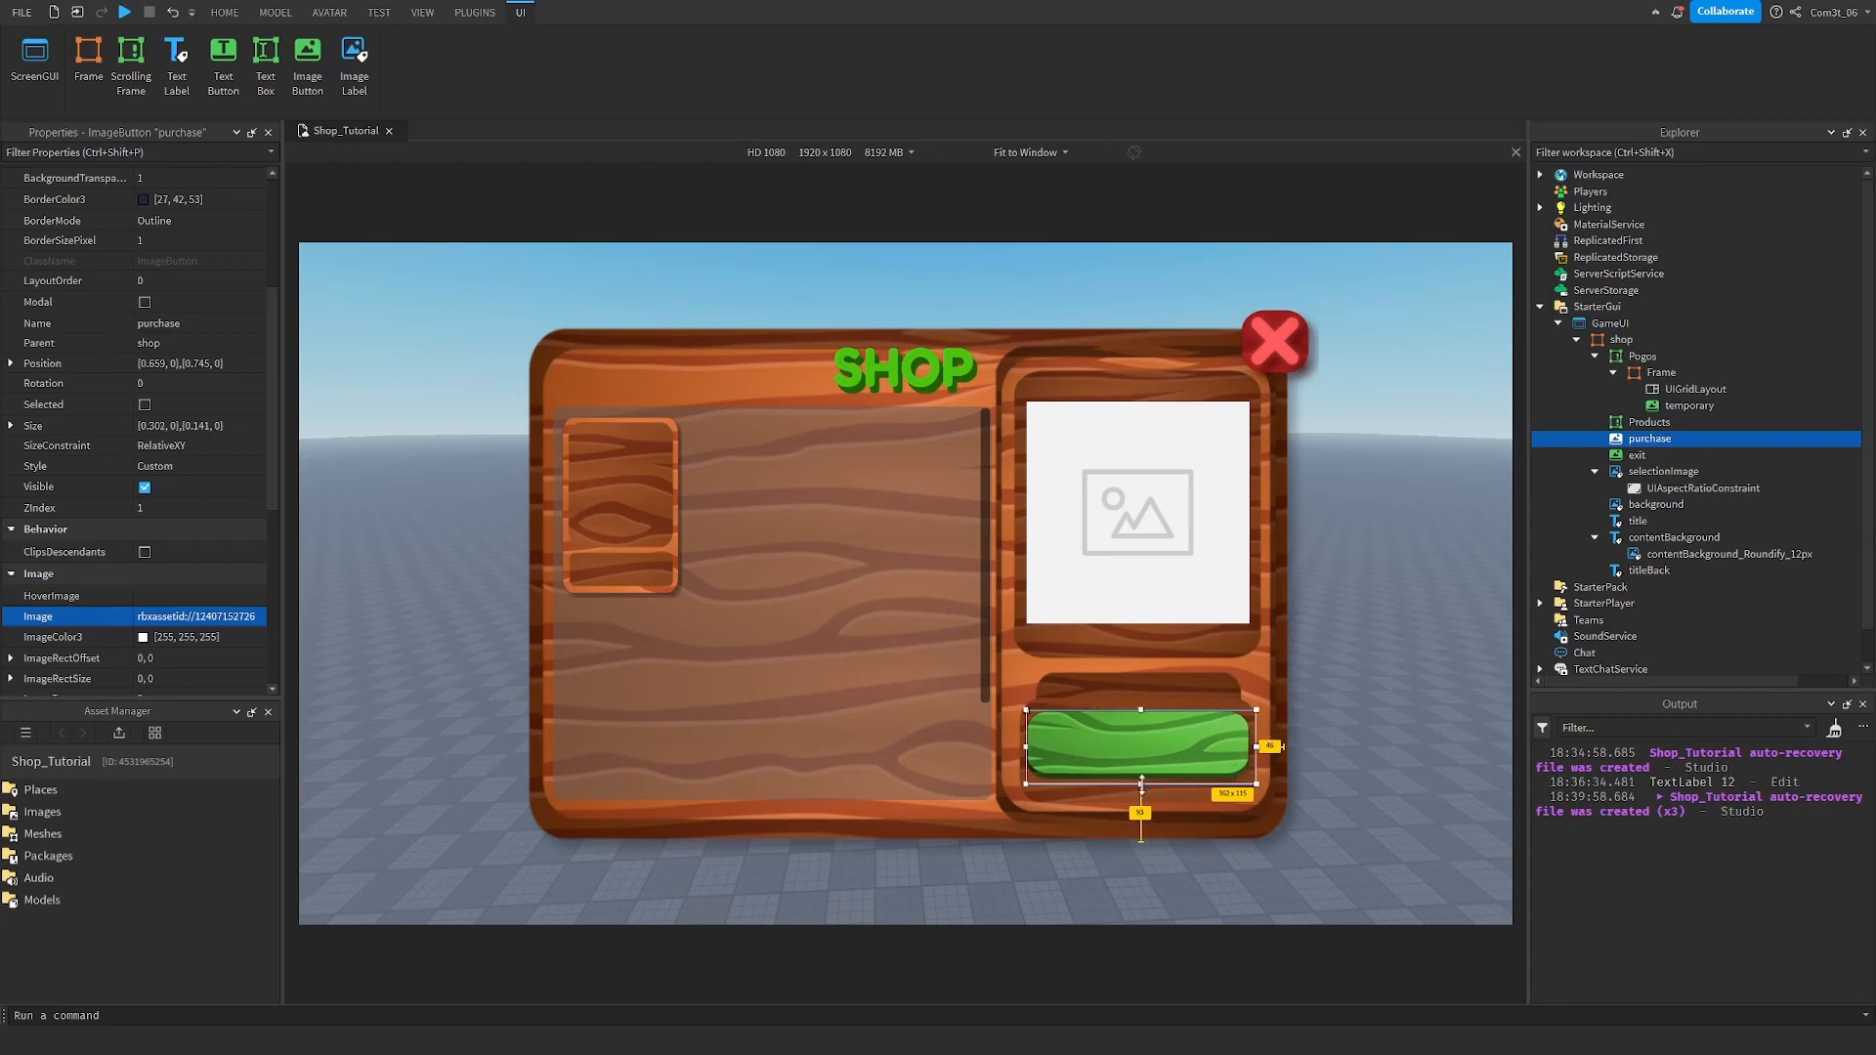
# Stretch the purchase button slightly taller, to a vertical scale of 0.153 of the shop frame.
pyautogui.moveTo(1139, 784); pyautogui.dragTo(1141, 792)
pyautogui.moveTo(1254, 748); pyautogui.dragTo(1254, 749)
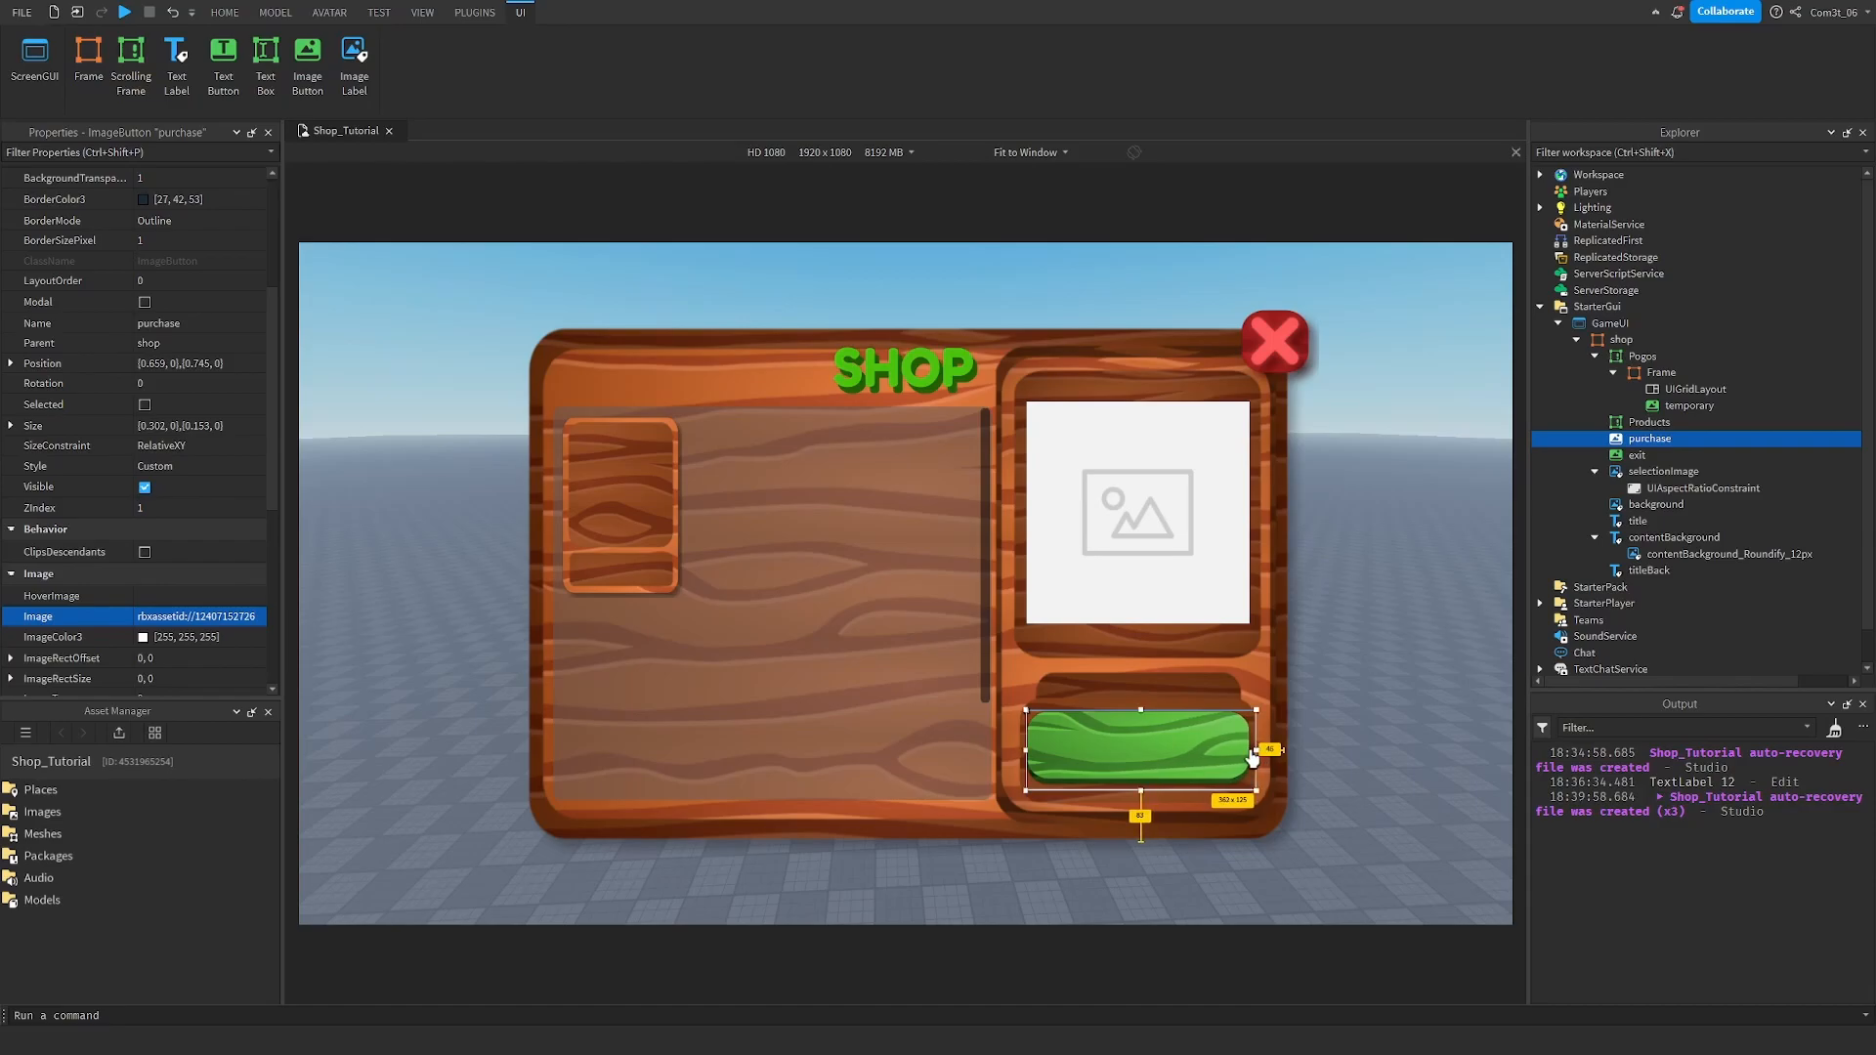
pyautogui.click(1393, 371)
# Insert a TextLabel inside the purchase button and rename it title.
pyautogui.click(1649, 439)
pyautogui.rightClick(1624, 439)
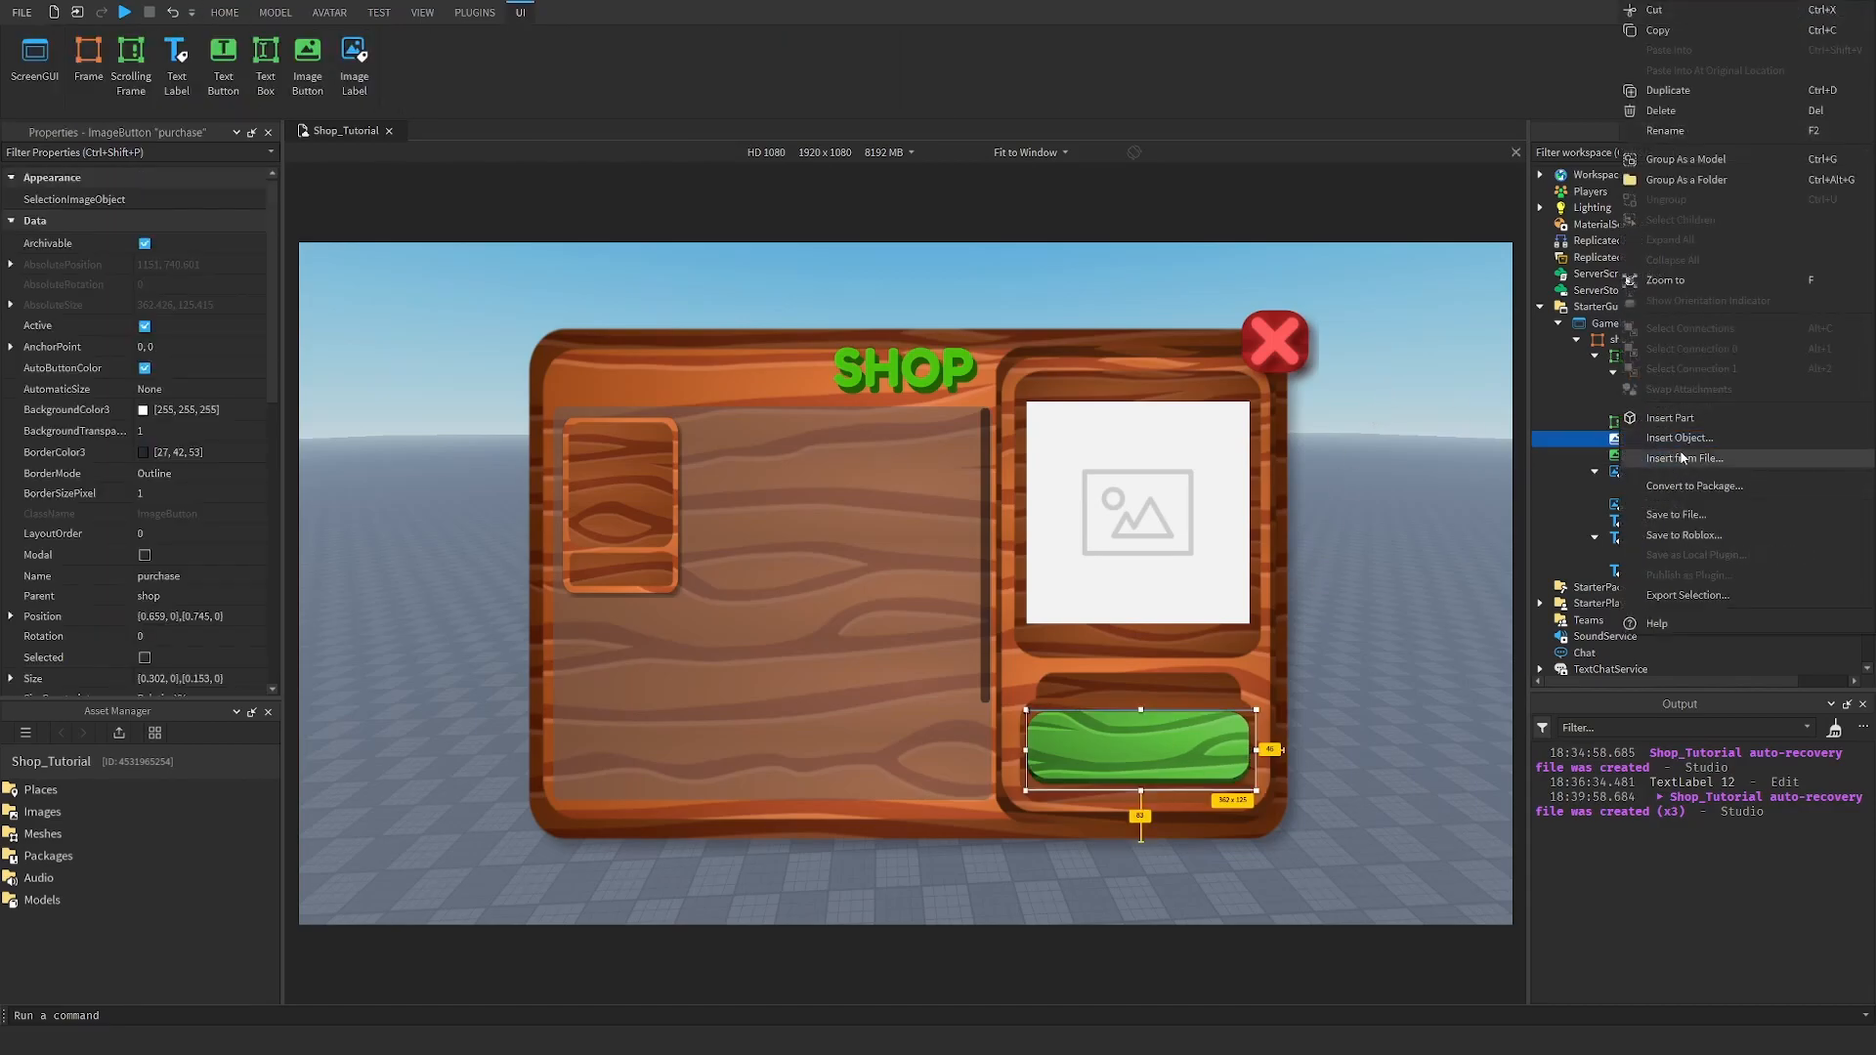
pyautogui.click(1697, 439)
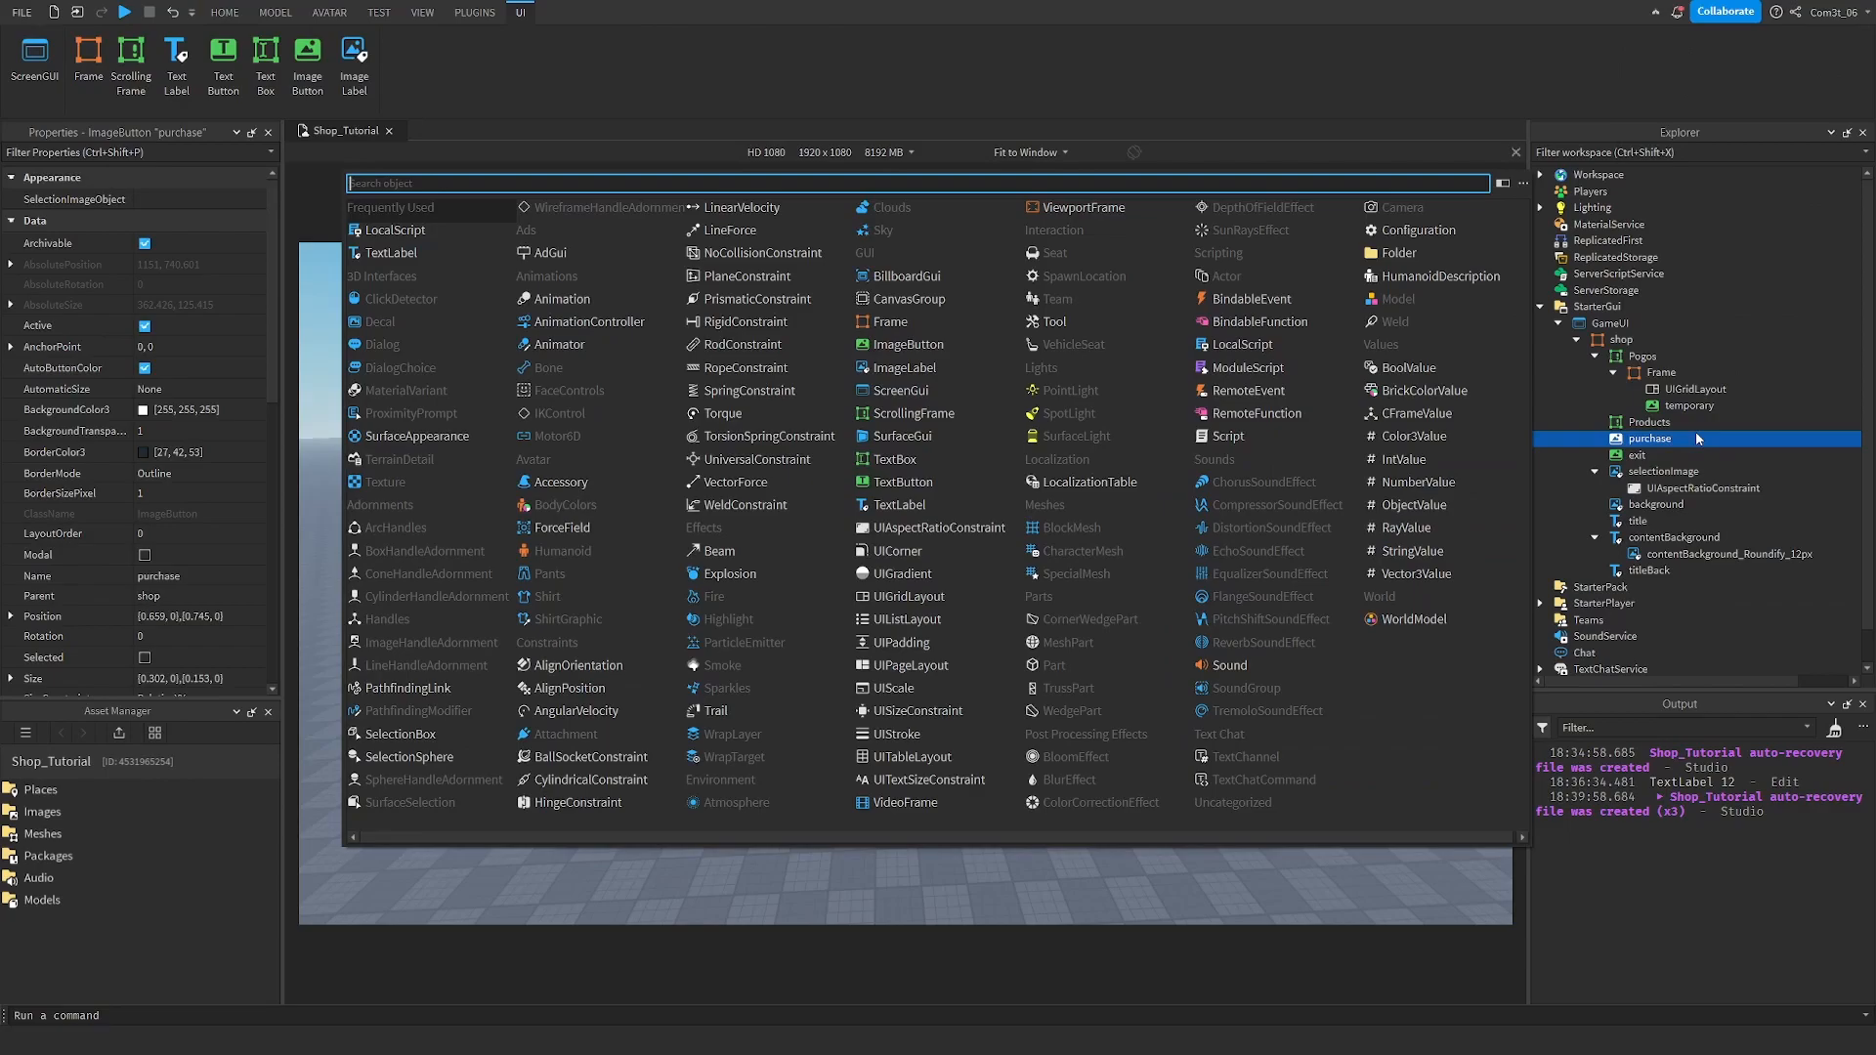
pyautogui.click(391, 253)
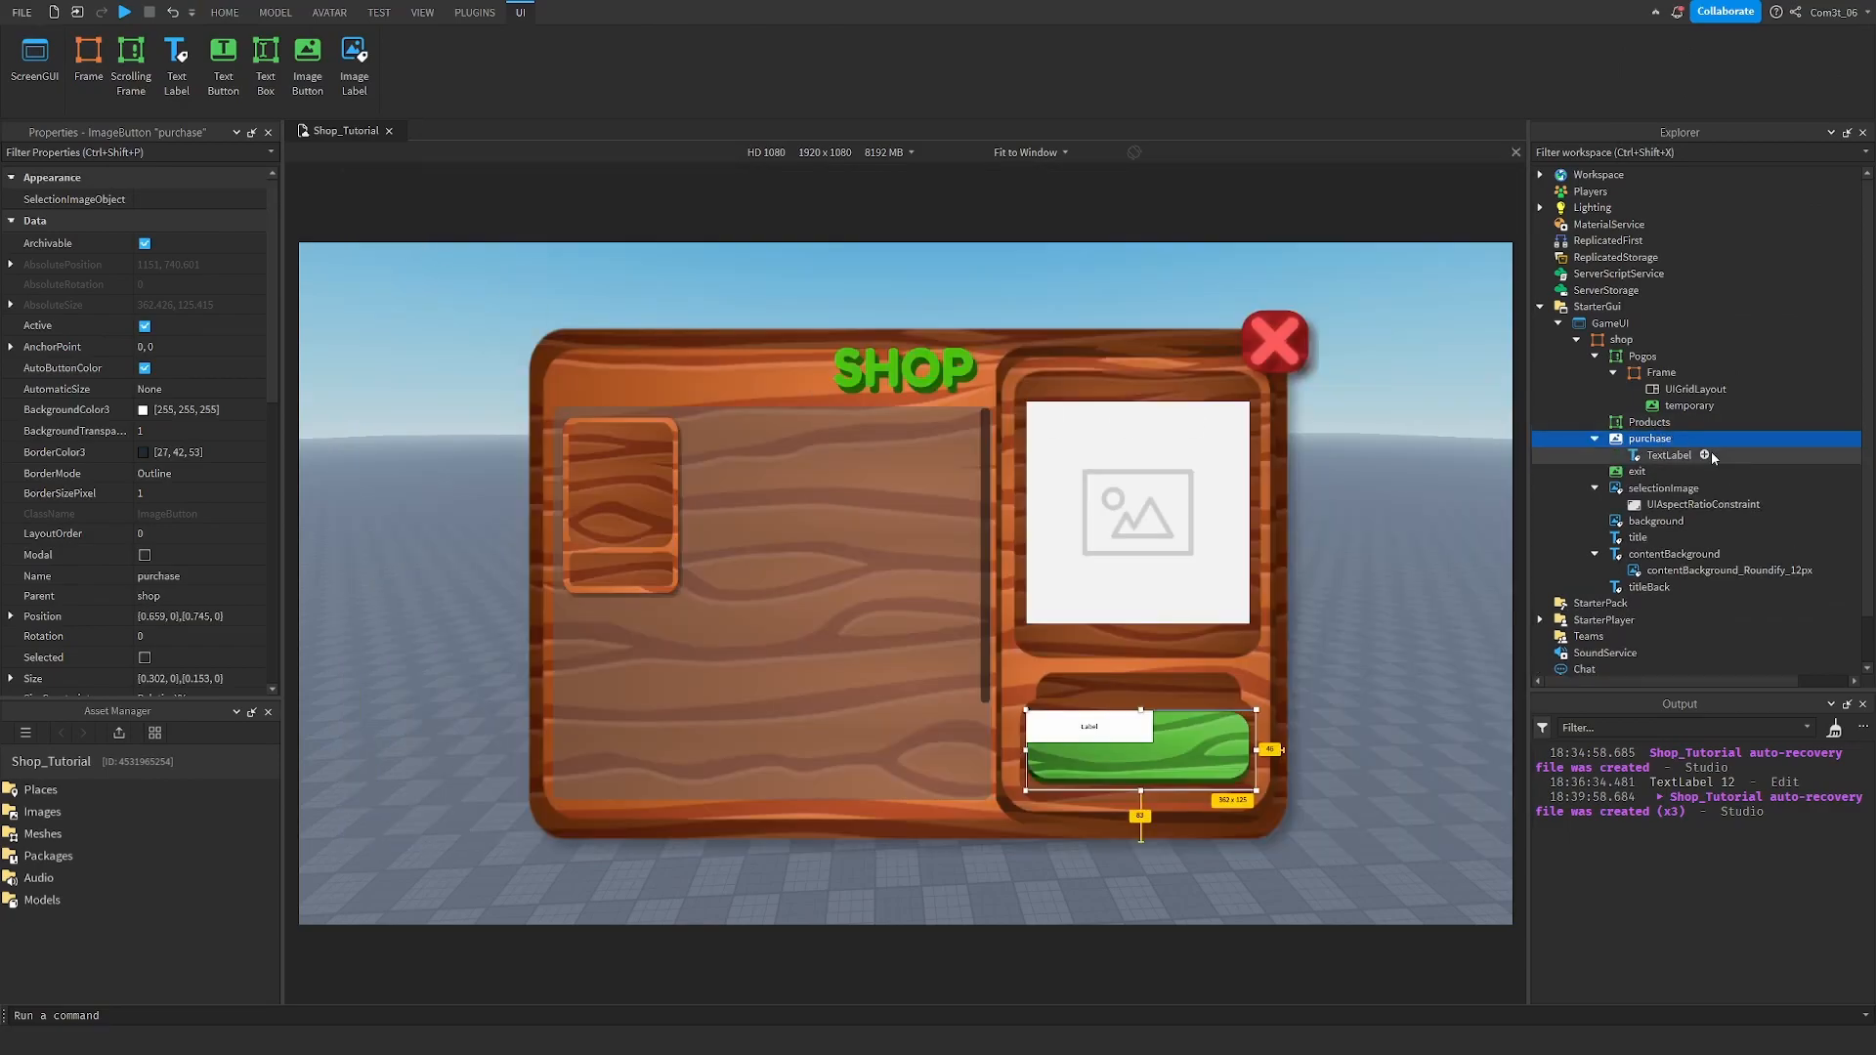
pyautogui.click(1668, 455)
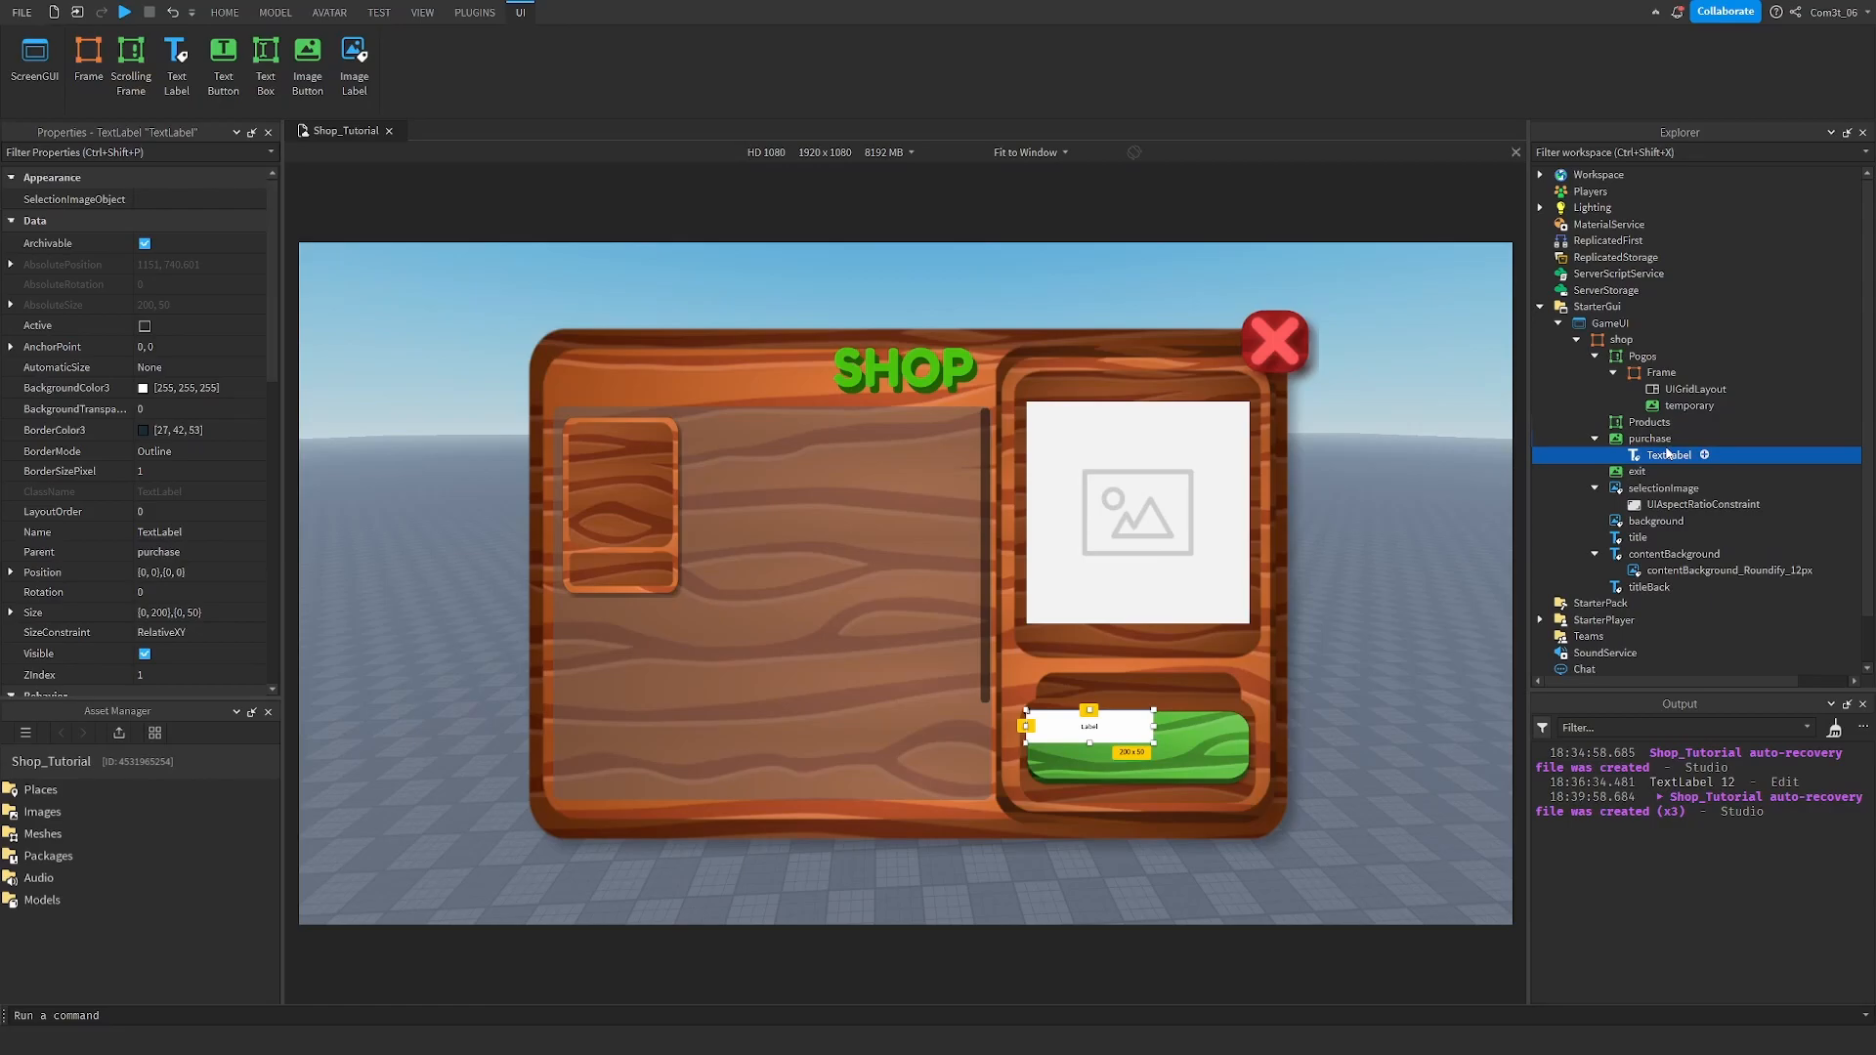
pyautogui.doubleClick(1667, 455)
pyautogui.write('title')
pyautogui.press('Return')
# Set the text of the purchase button's title label to Purchase.
pyautogui.scroll(-5, 135, 505)
pyautogui.scroll(-3, 146, 527)
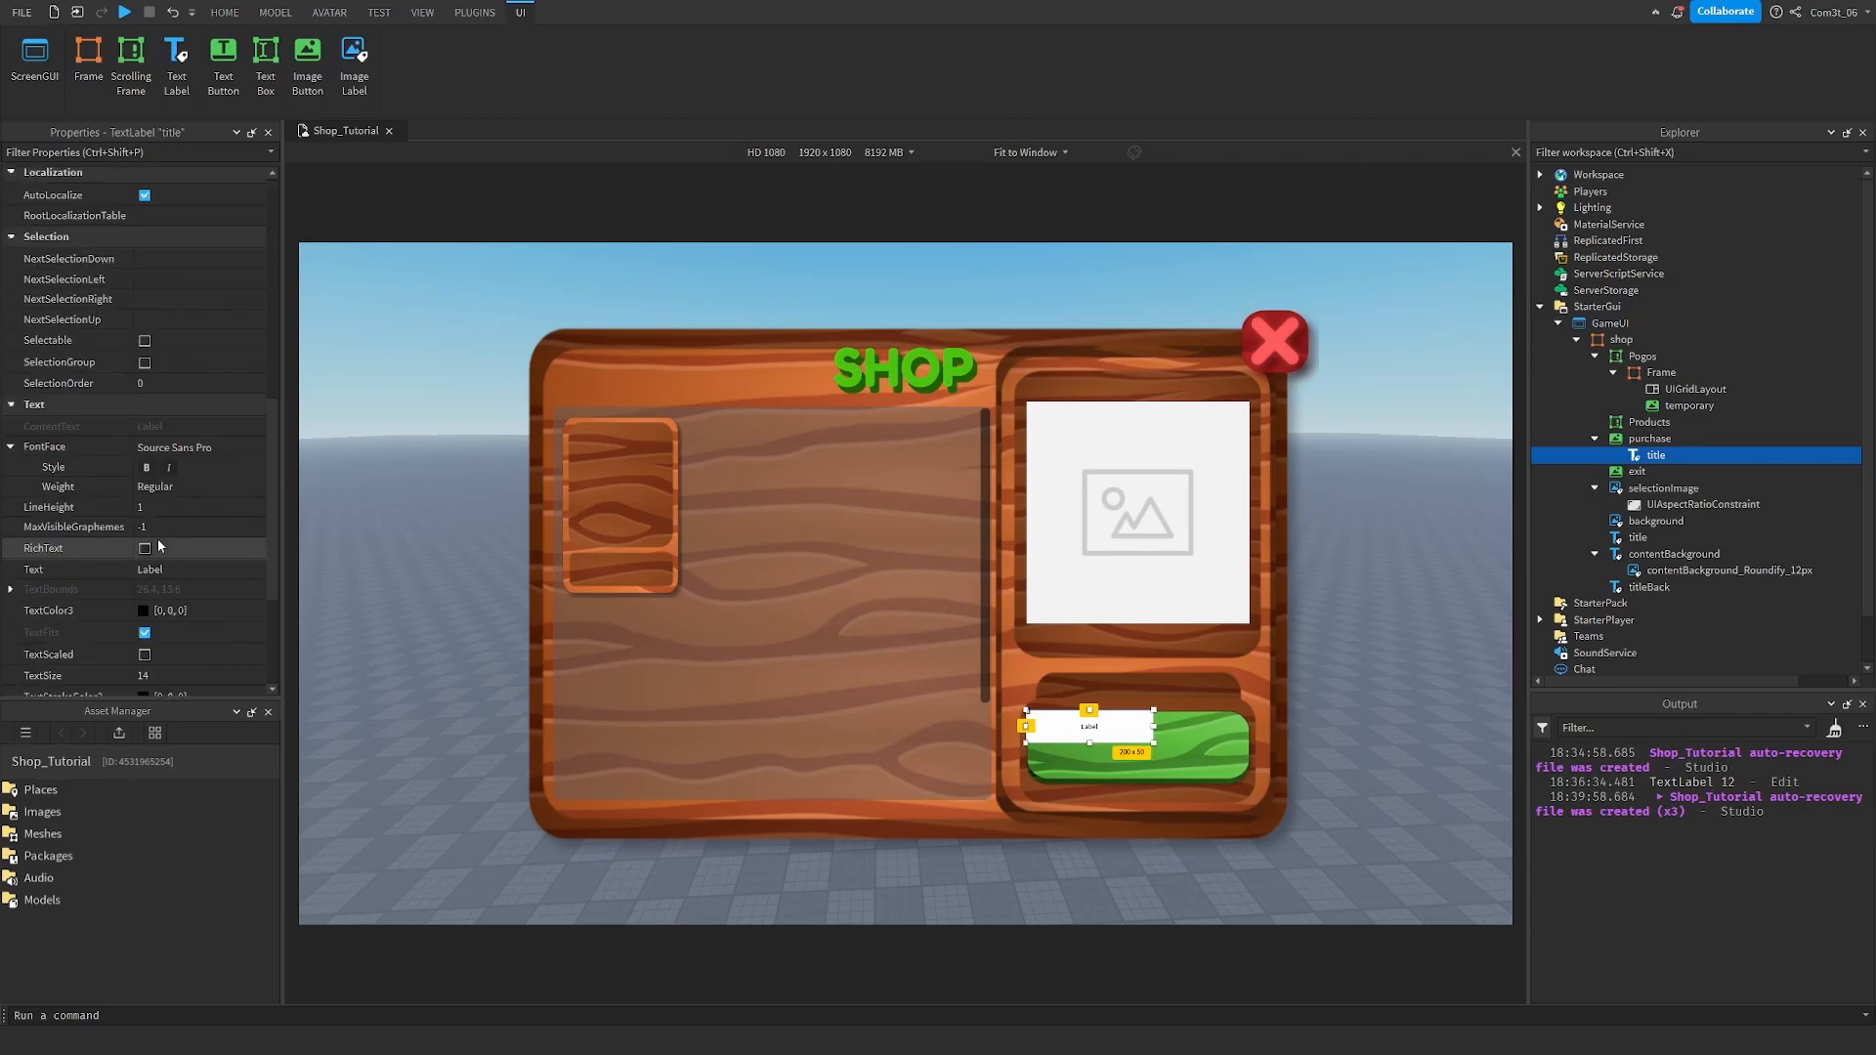
pyautogui.click(180, 567)
pyautogui.write('Purchase')
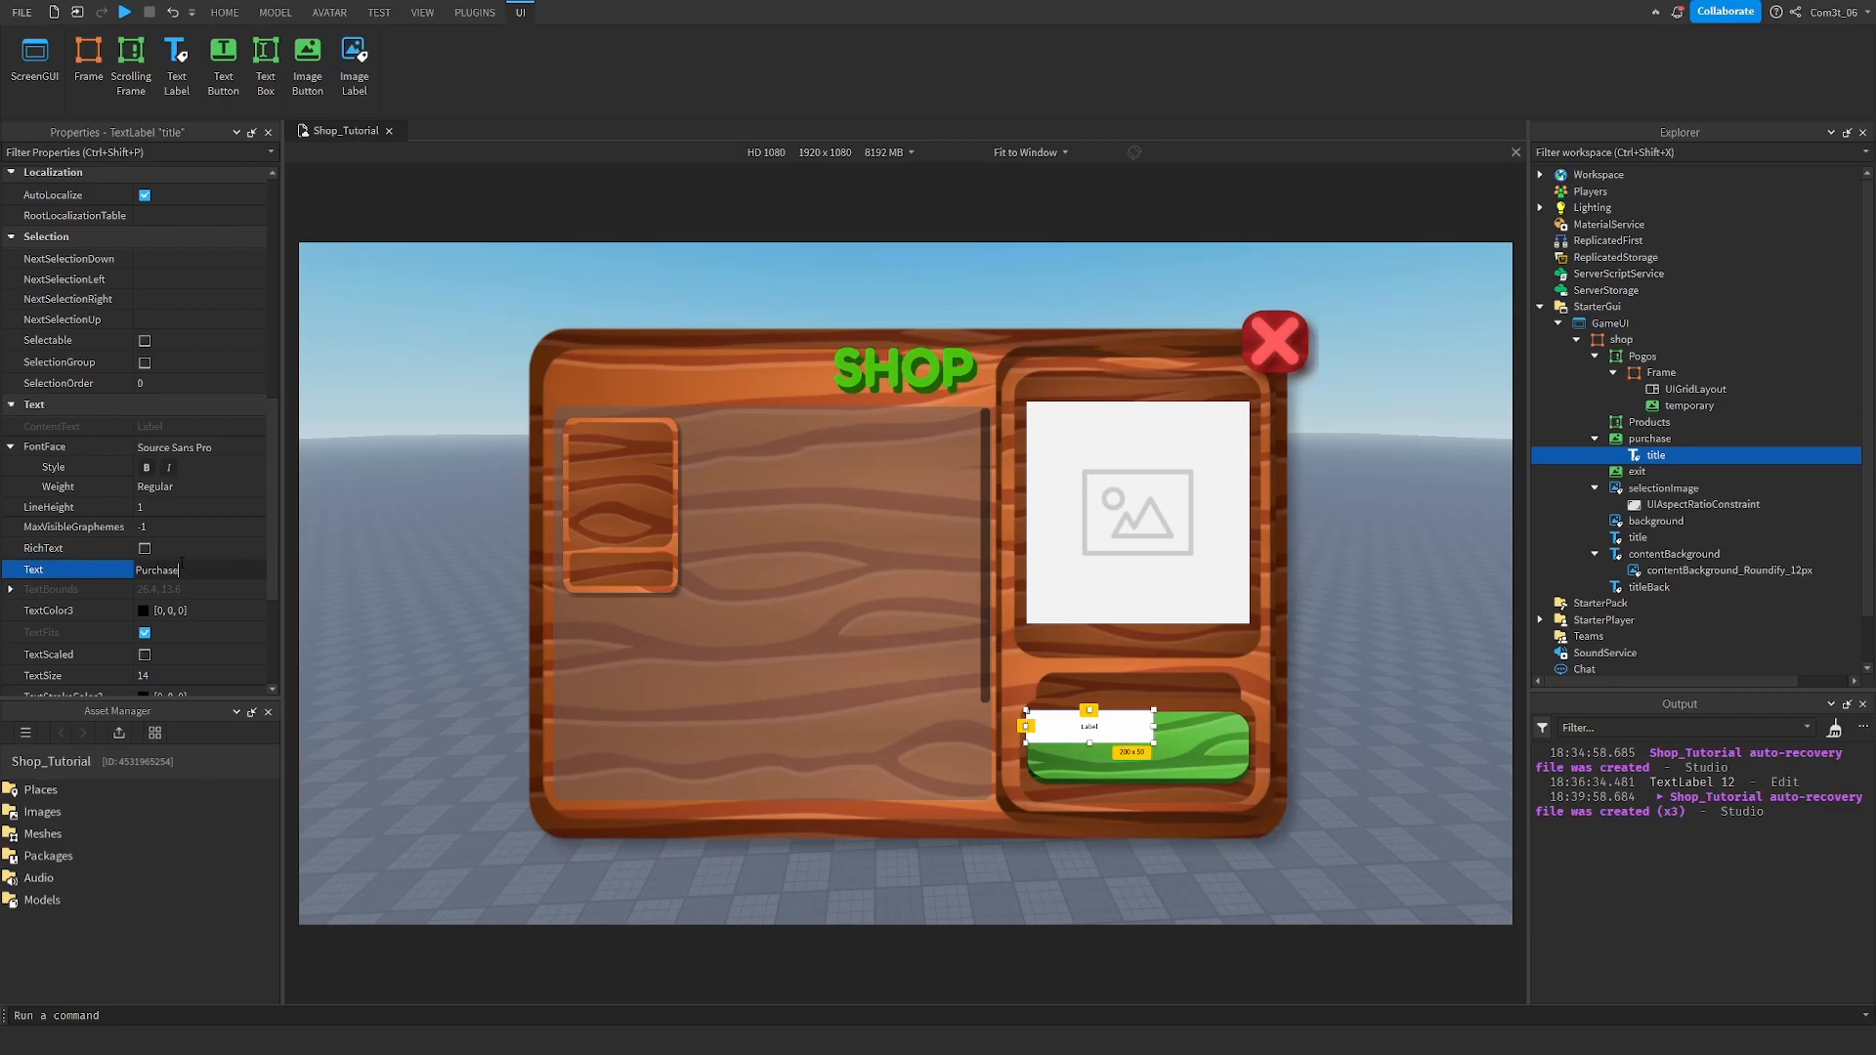
pyautogui.press('Return')
# Set the title label's size to {1, 0},{1, 0} and its background transparency to 1.
pyautogui.scroll(7, 186, 547)
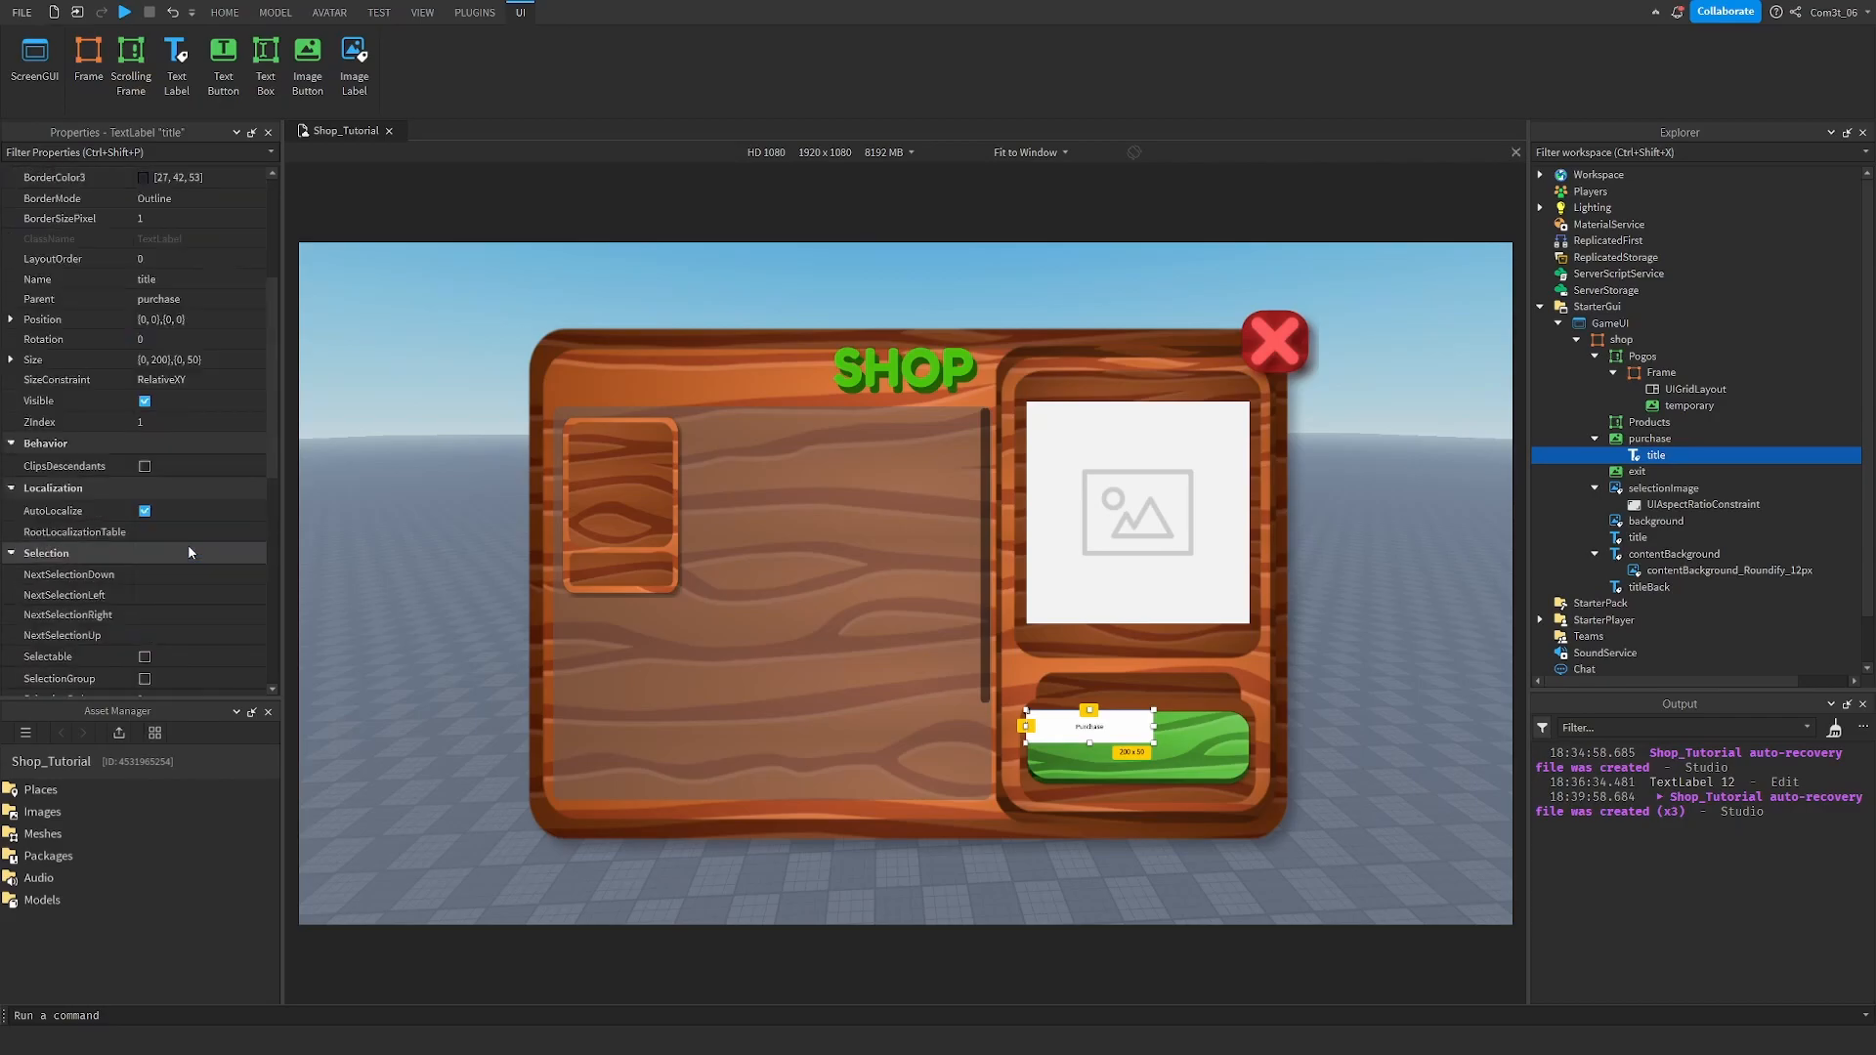
pyautogui.click(207, 486)
pyautogui.write('1')
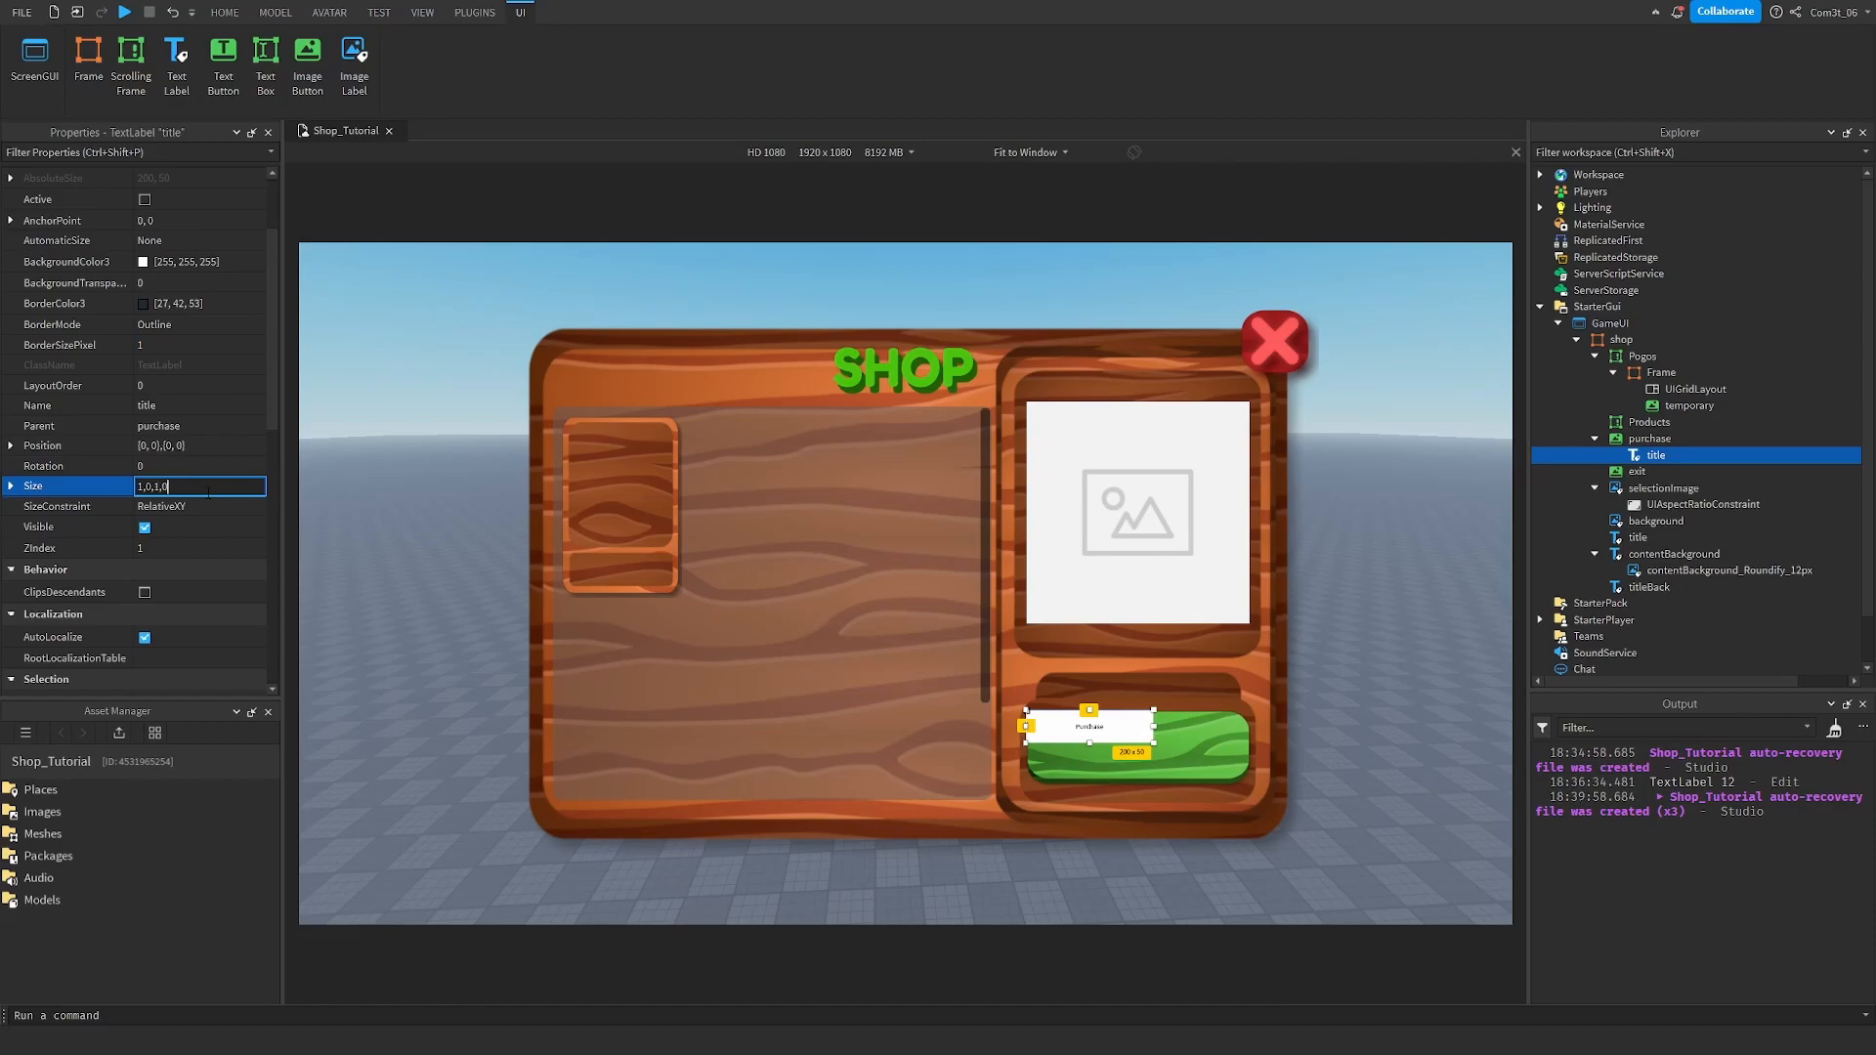
pyautogui.write(', 0},{1, 0')
pyautogui.press('Return')
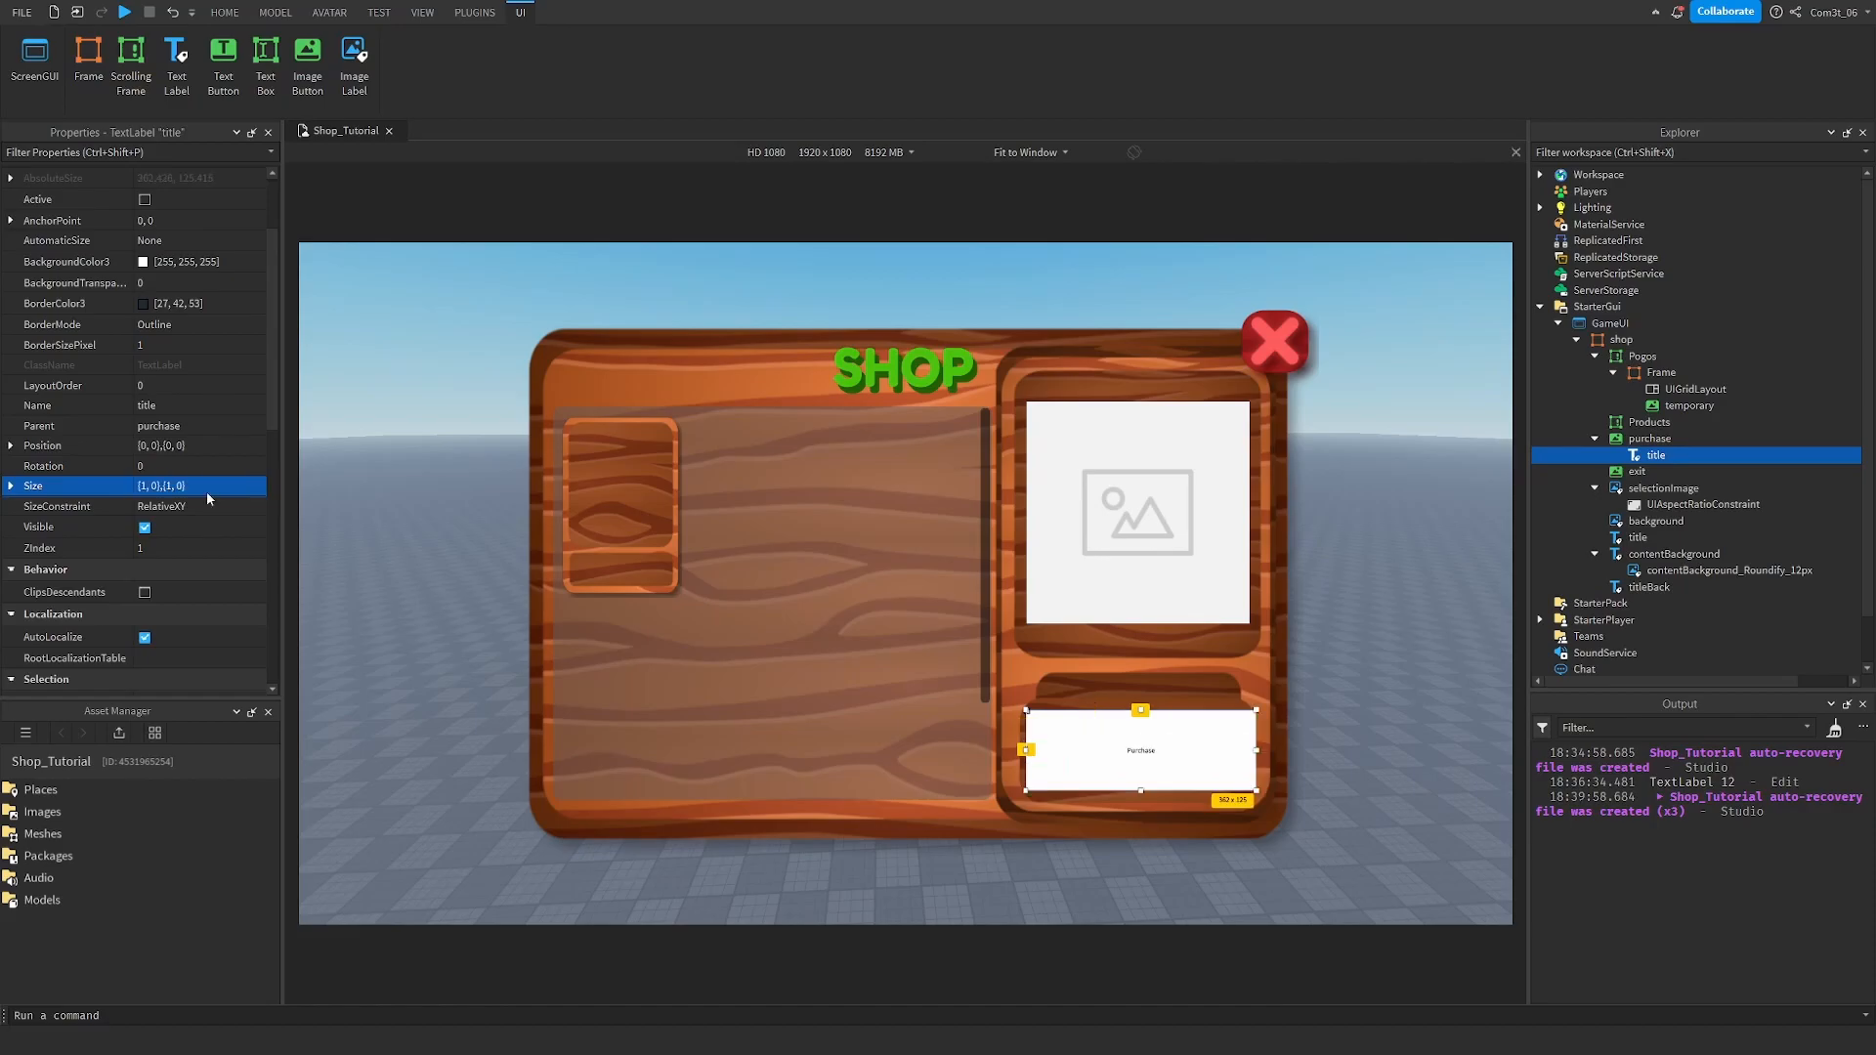
pyautogui.click(161, 283)
pyautogui.write('1')
pyautogui.press('Return')
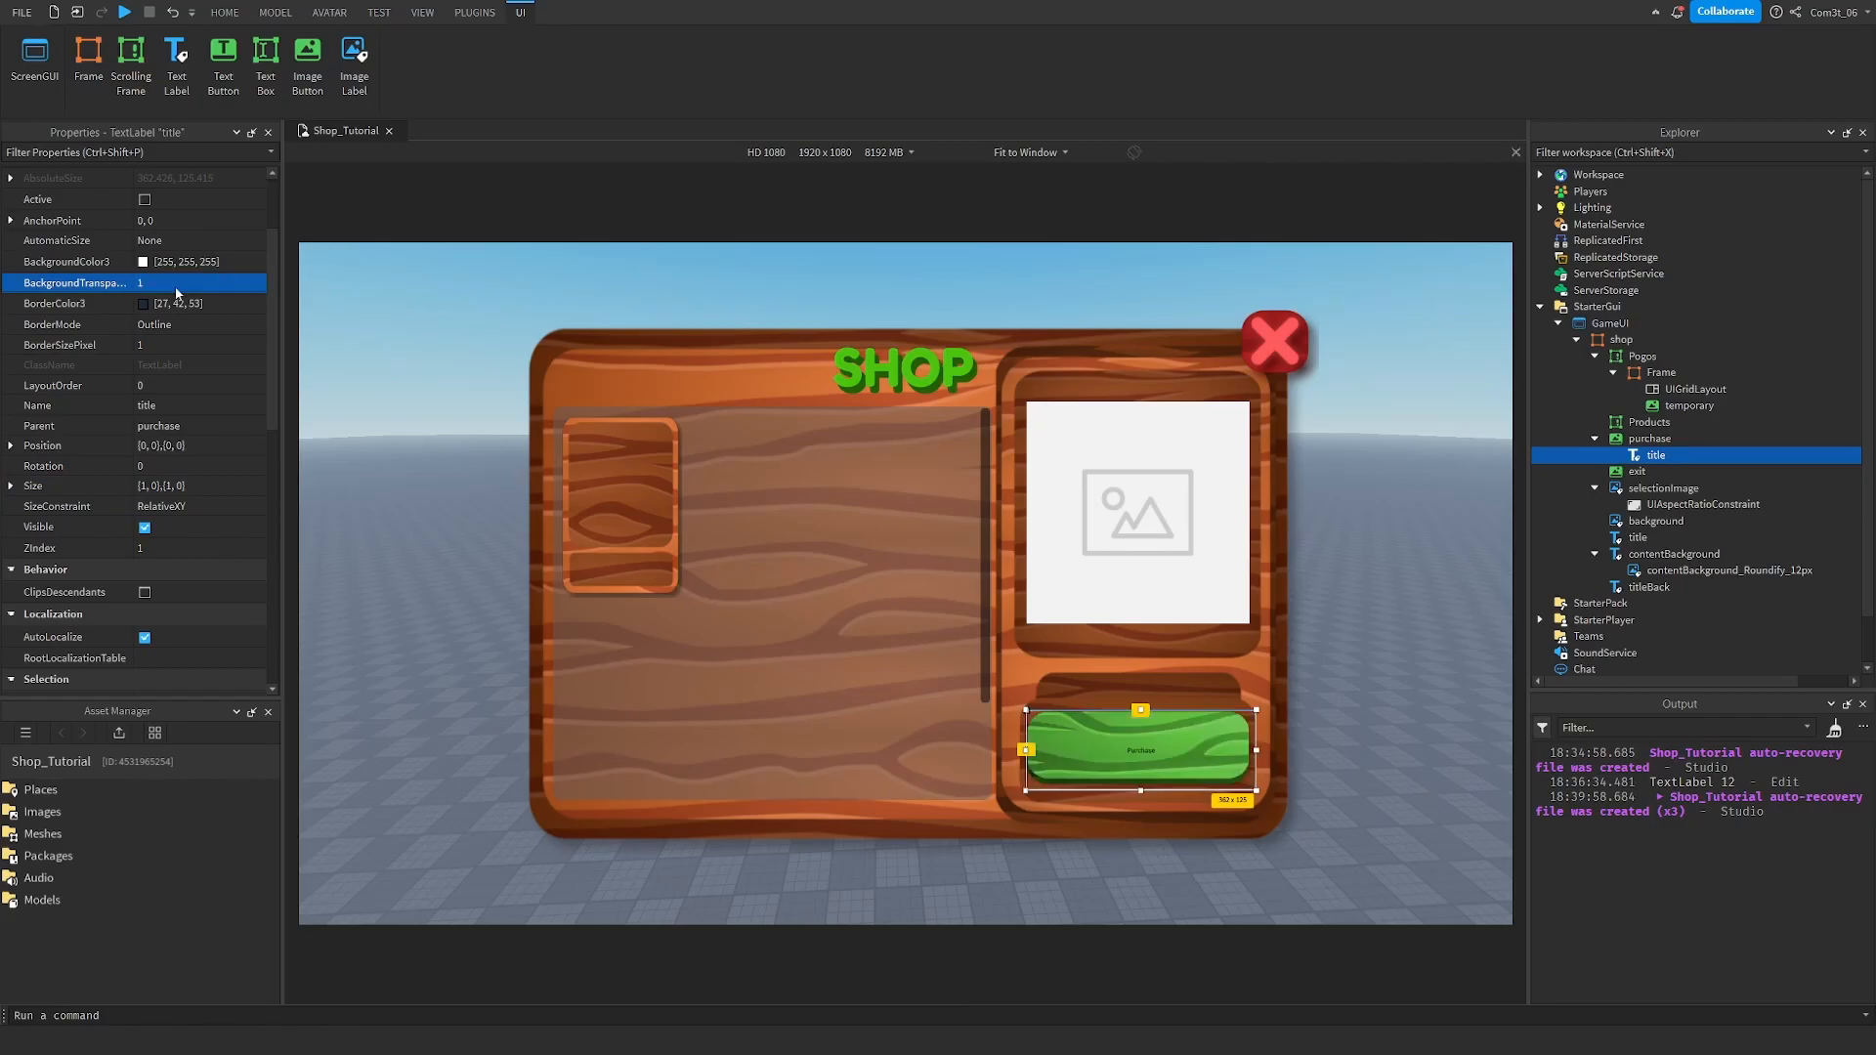
# Turn on TextScaled for the Purchase label and set its font to Fredoka One.
pyautogui.scroll(-5, 157, 450)
pyautogui.scroll(-3, 152, 562)
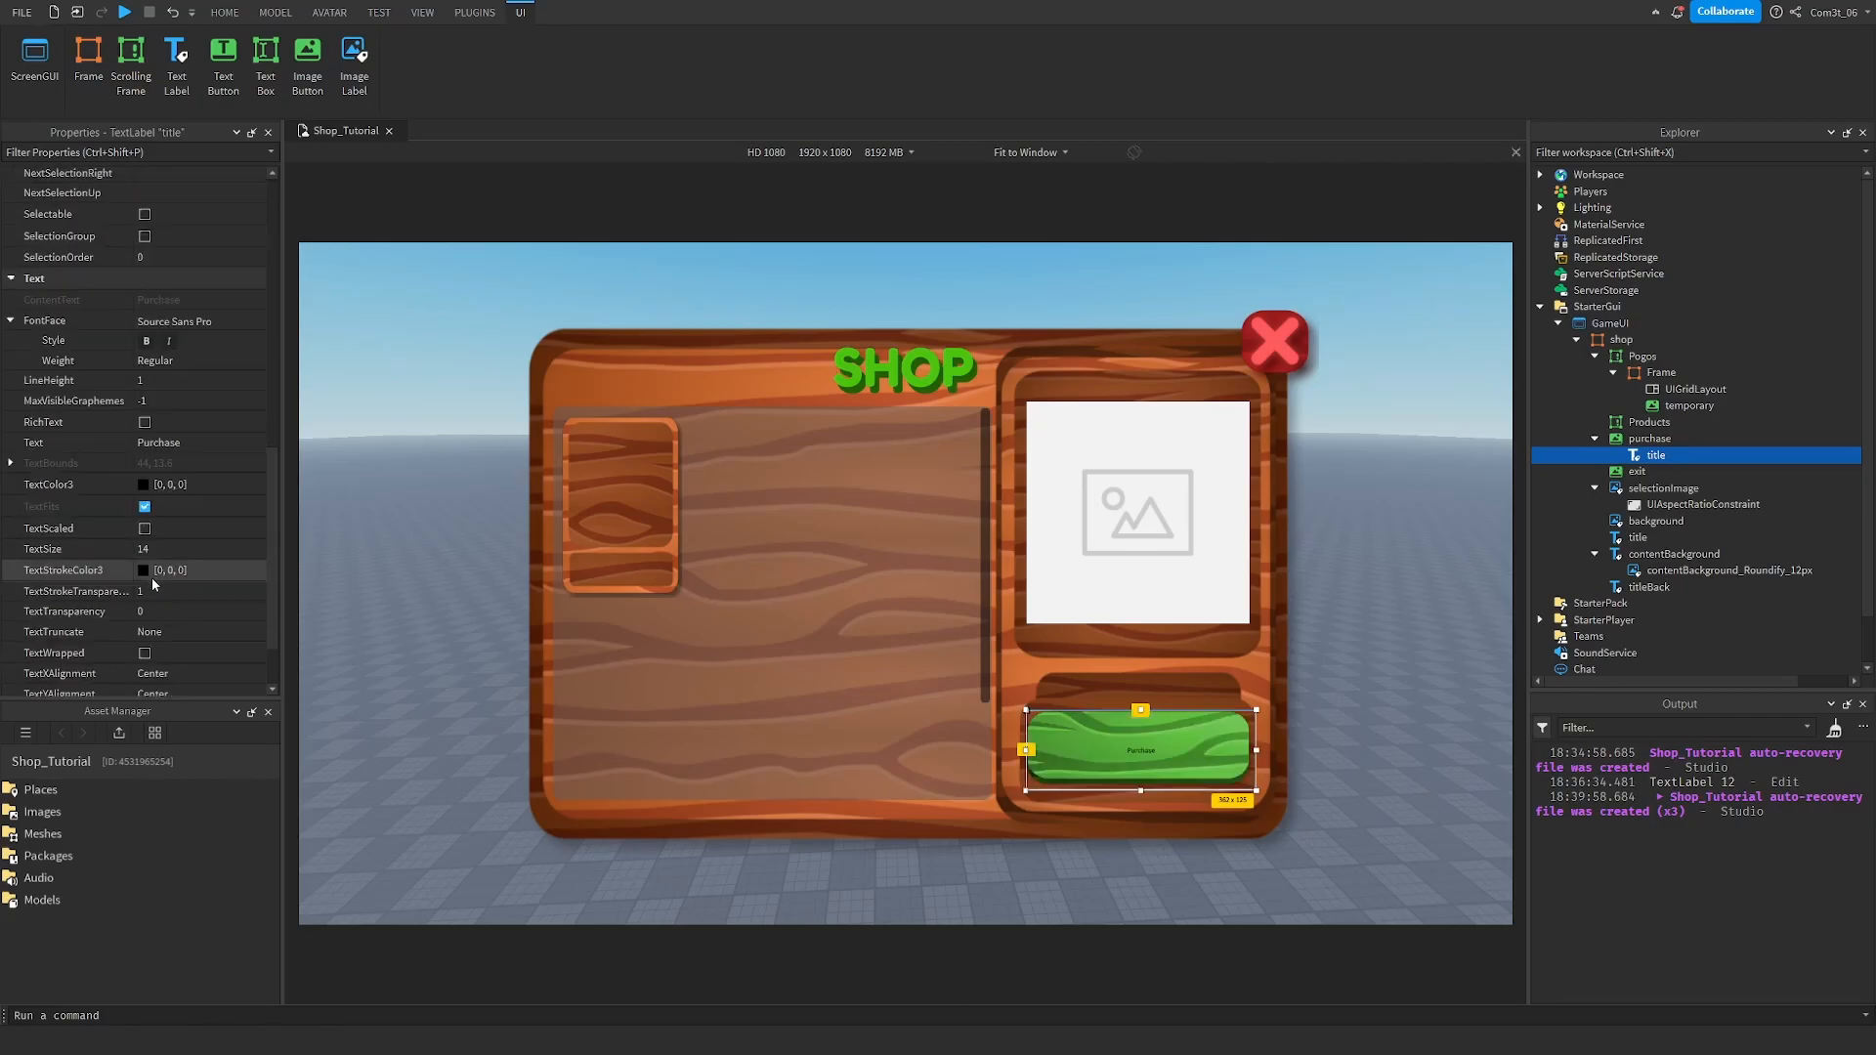
pyautogui.click(154, 528)
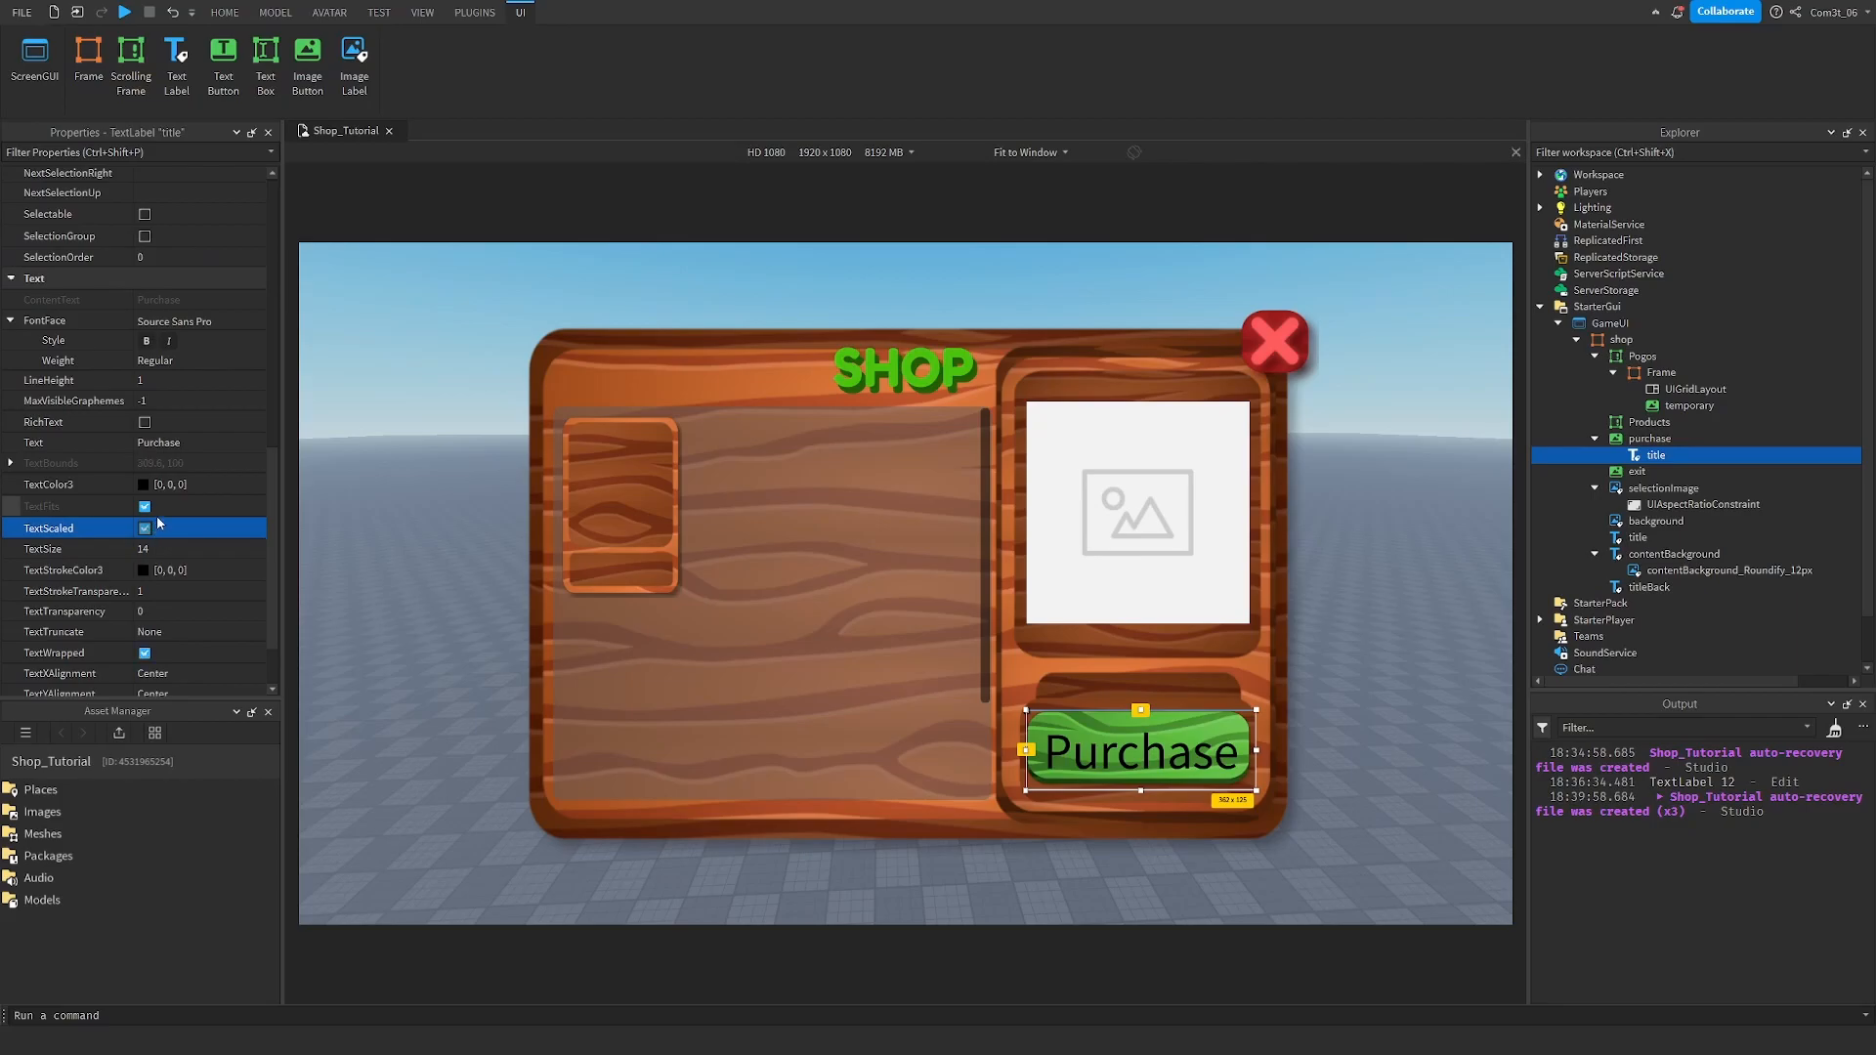
pyautogui.click(214, 325)
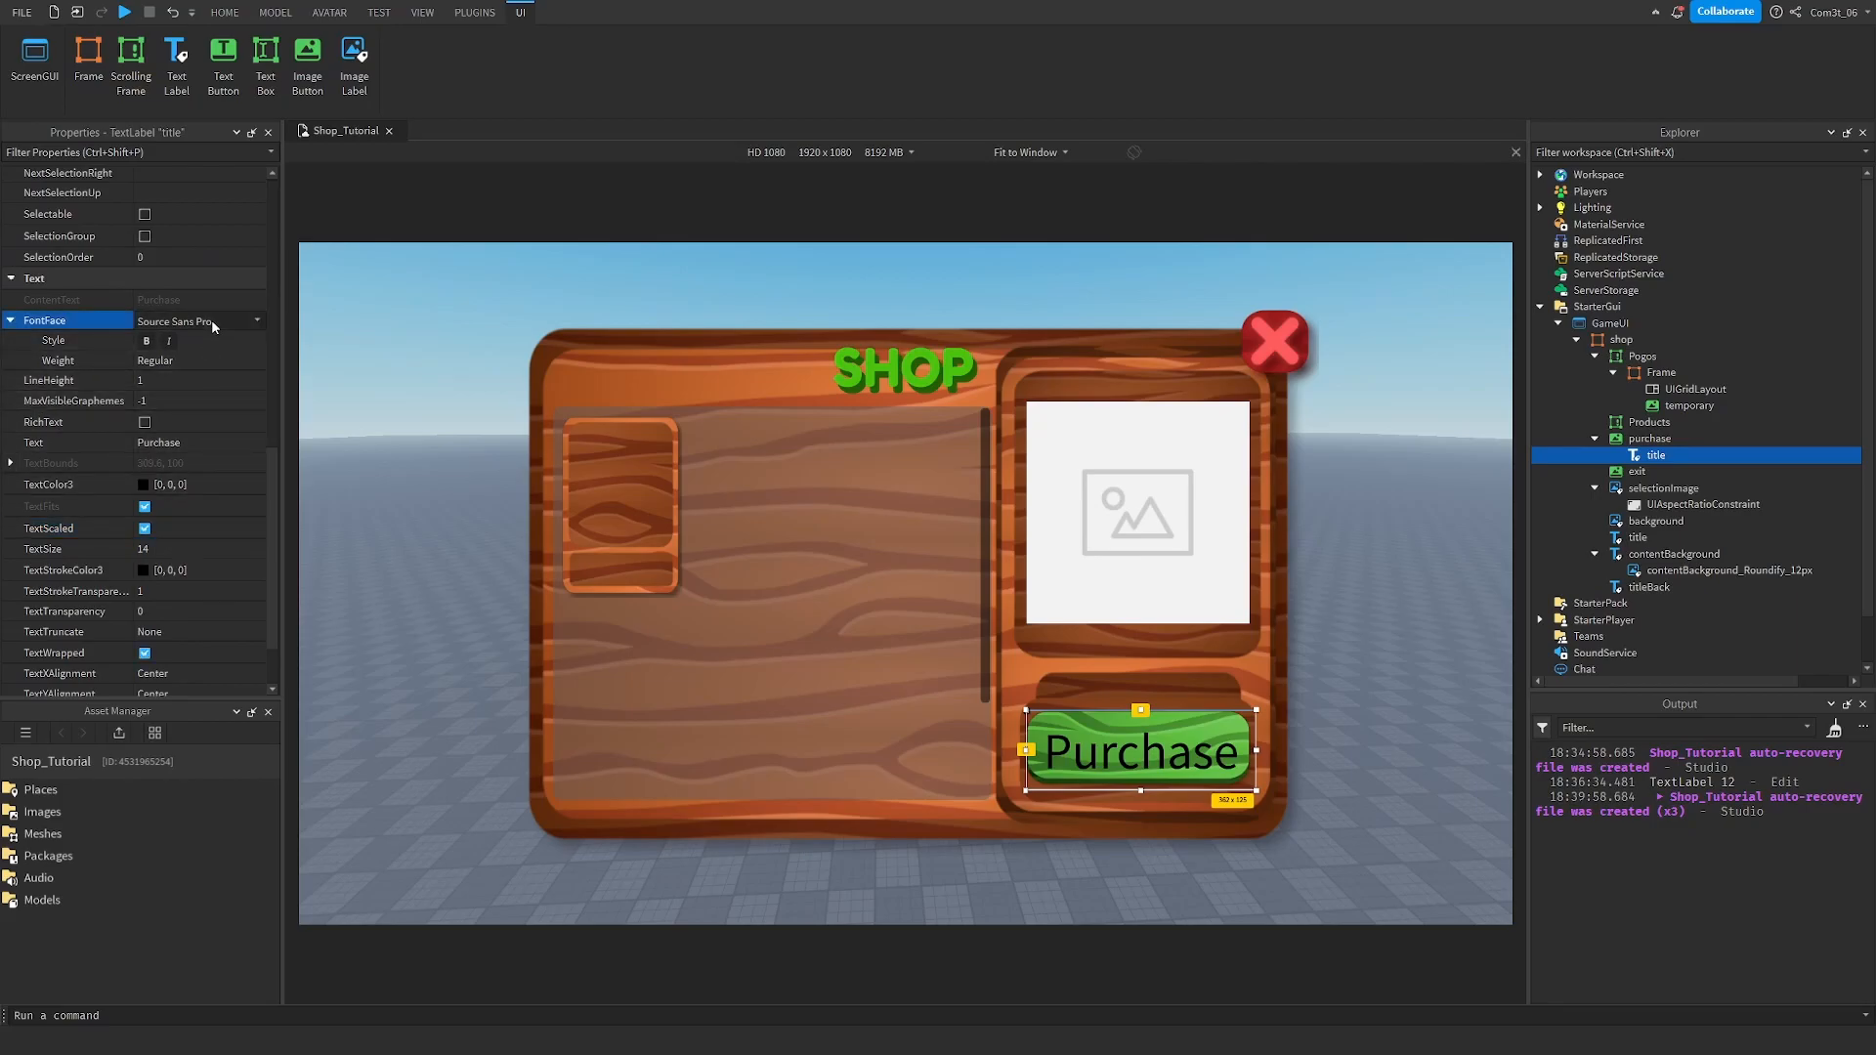
pyautogui.click(214, 326)
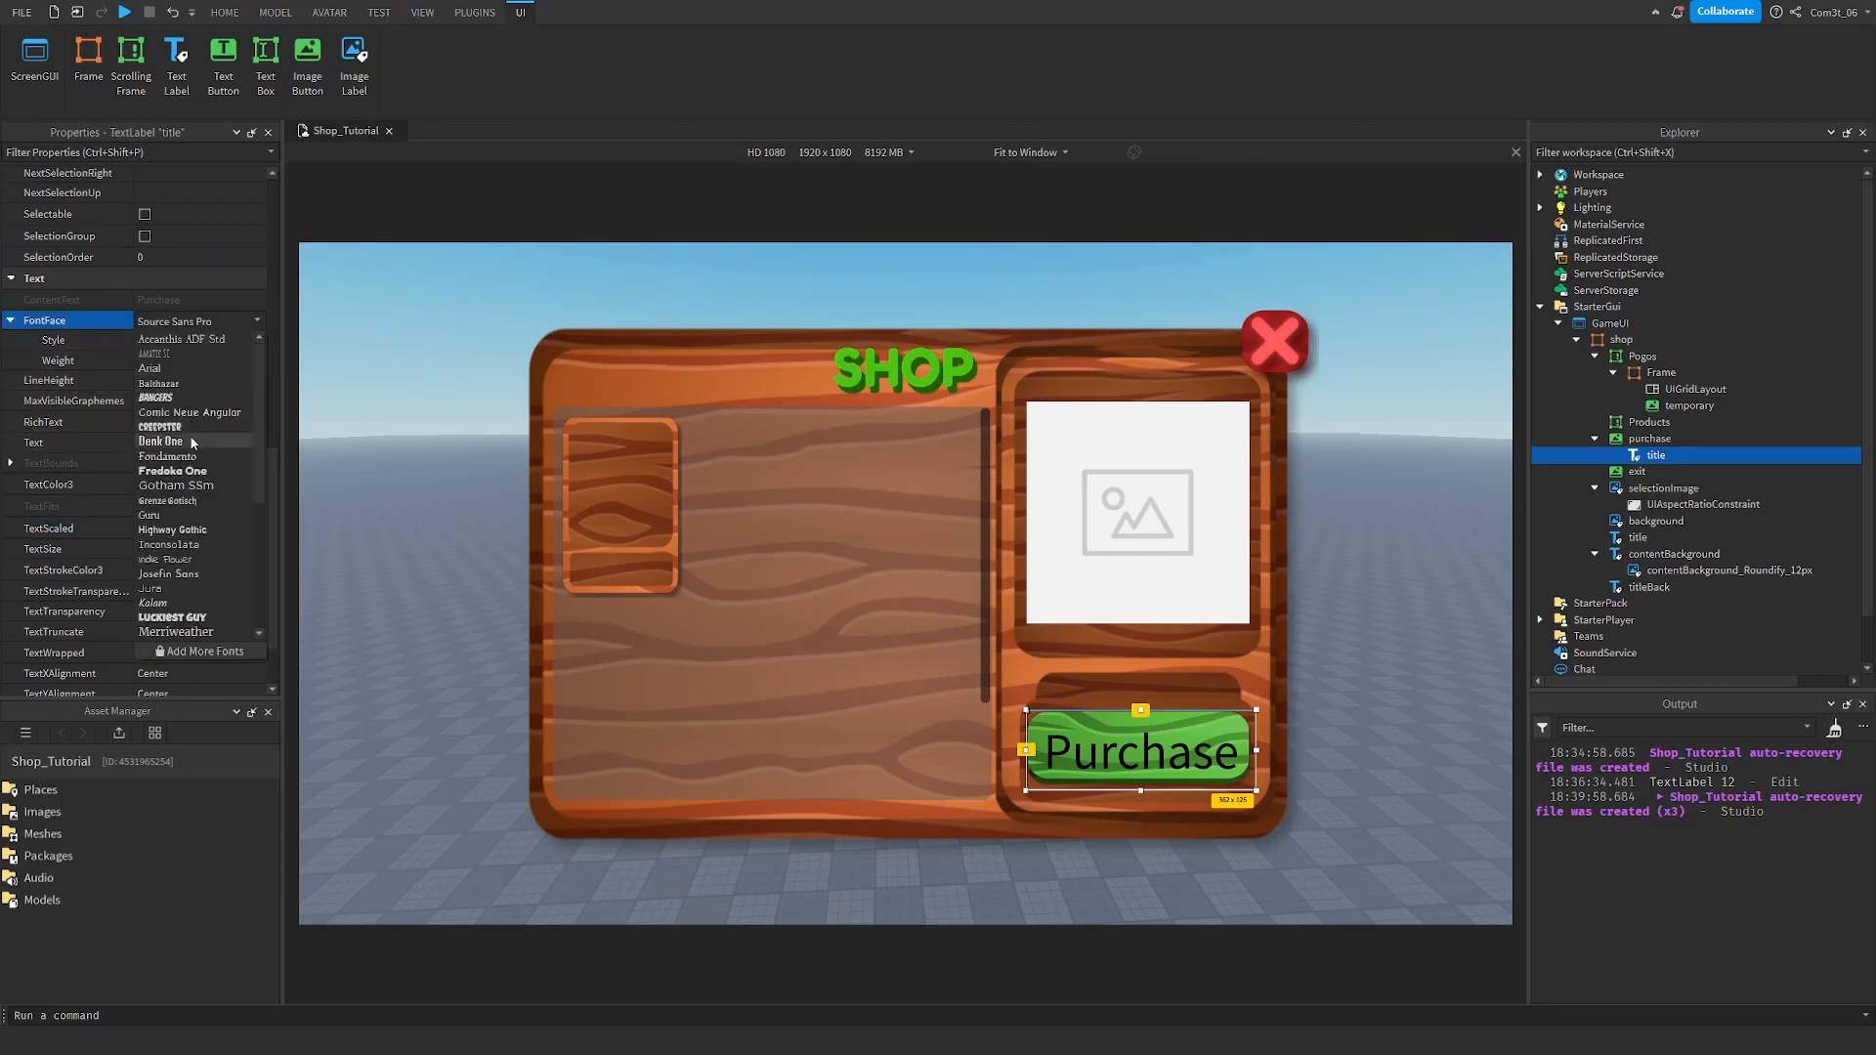
pyautogui.click(196, 471)
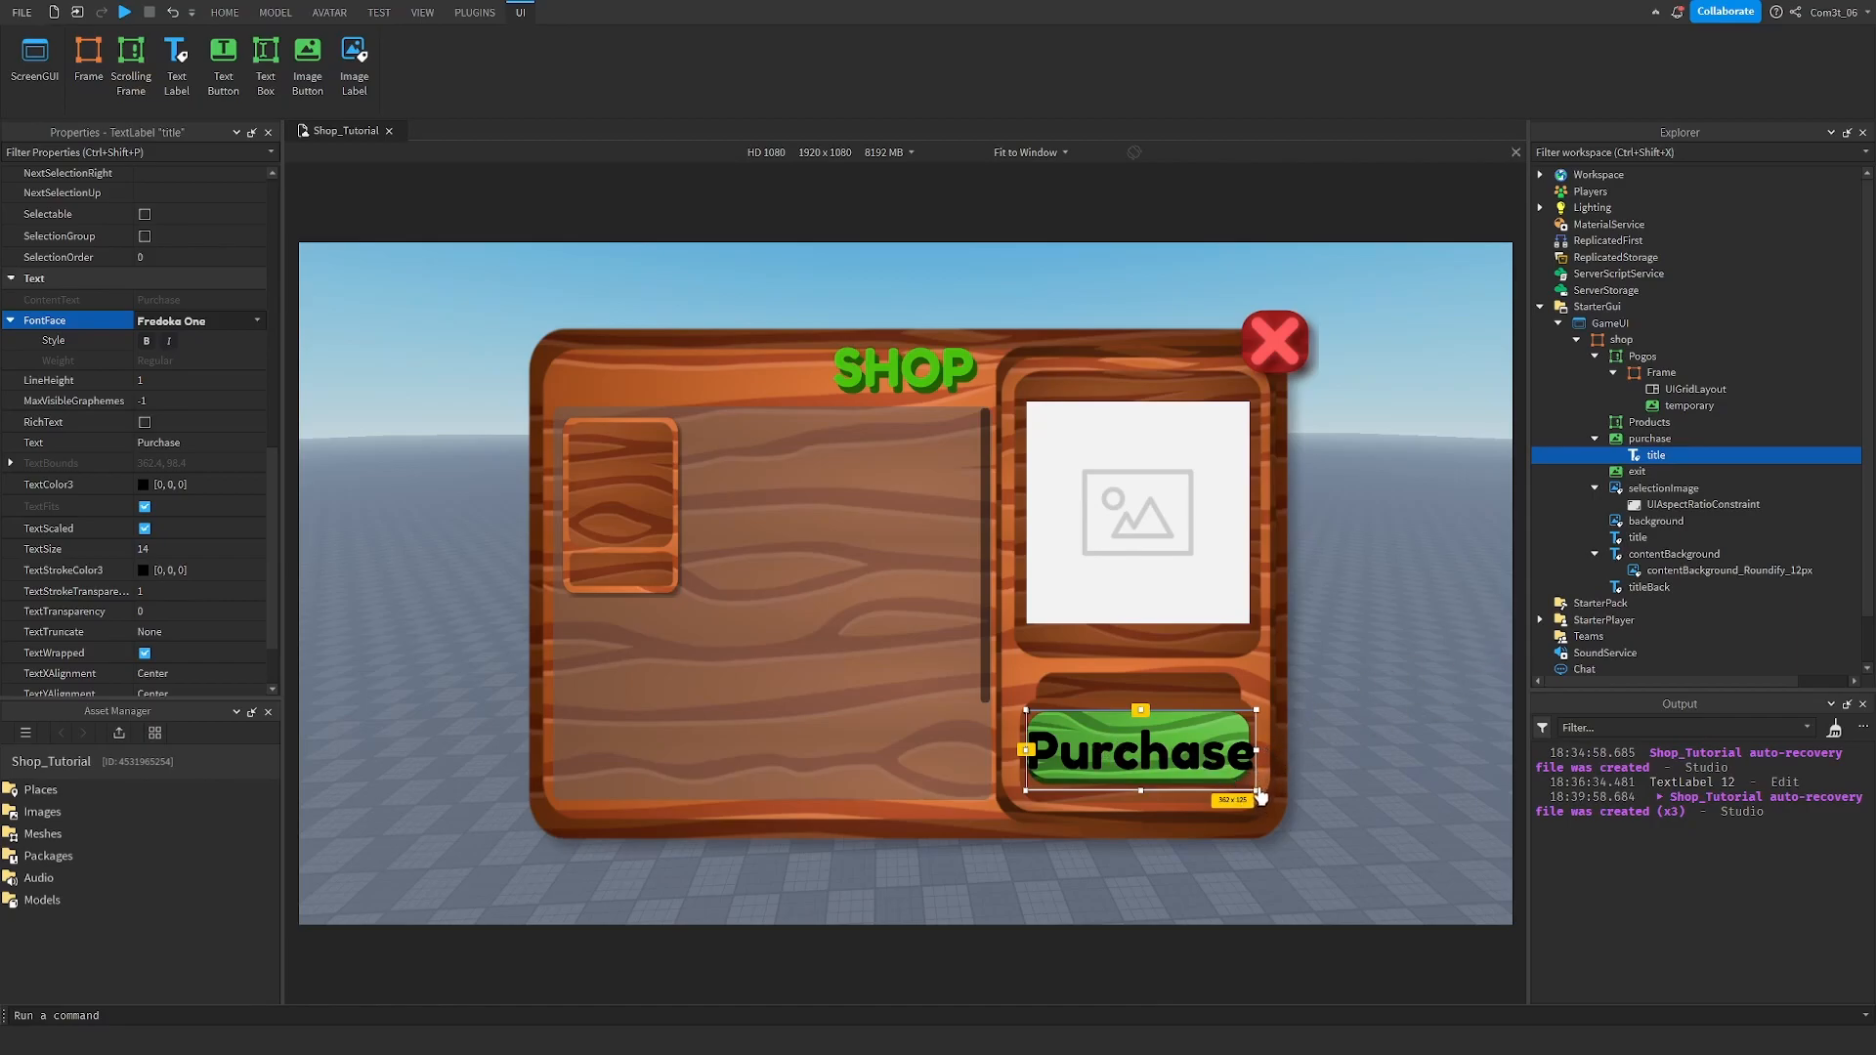
# Shrink the Purchase label's bounds on all sides so the text fits within the green button.
pyautogui.moveTo(1257, 789); pyautogui.dragTo(1245, 785)
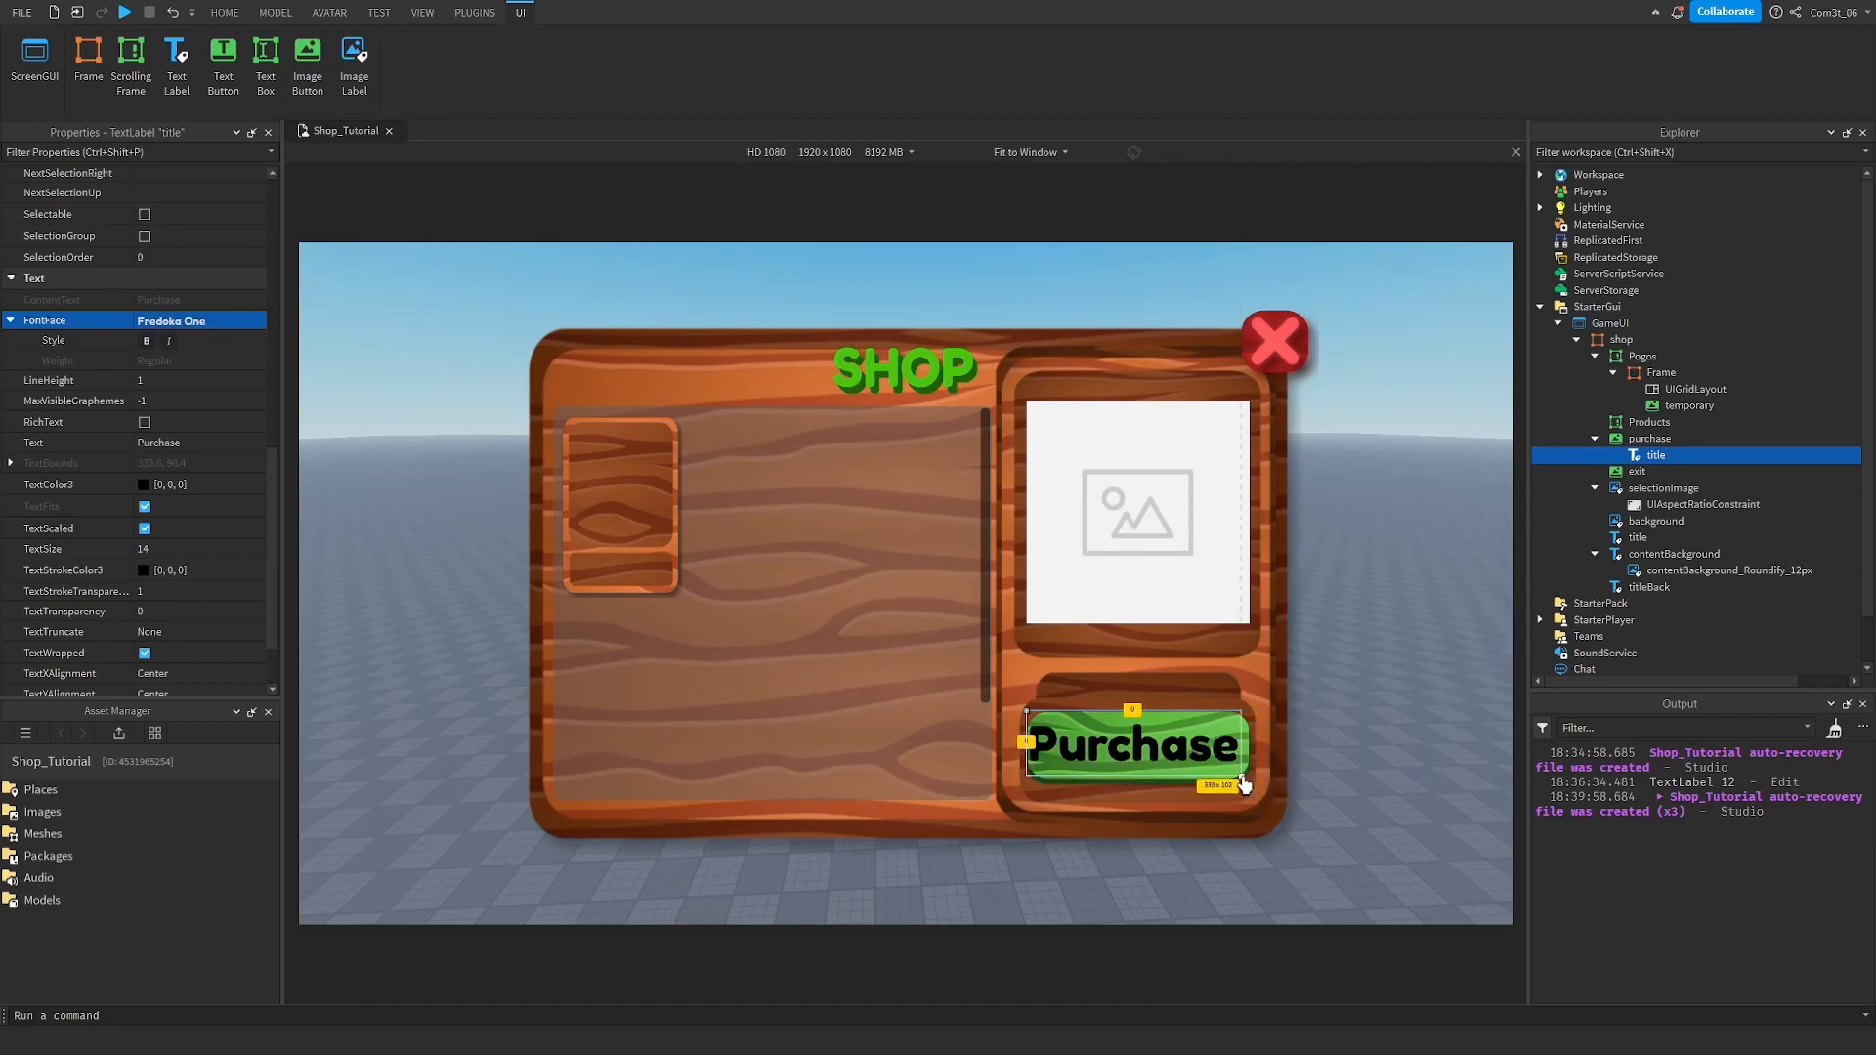
pyautogui.moveTo(1027, 742); pyautogui.dragTo(1038, 748)
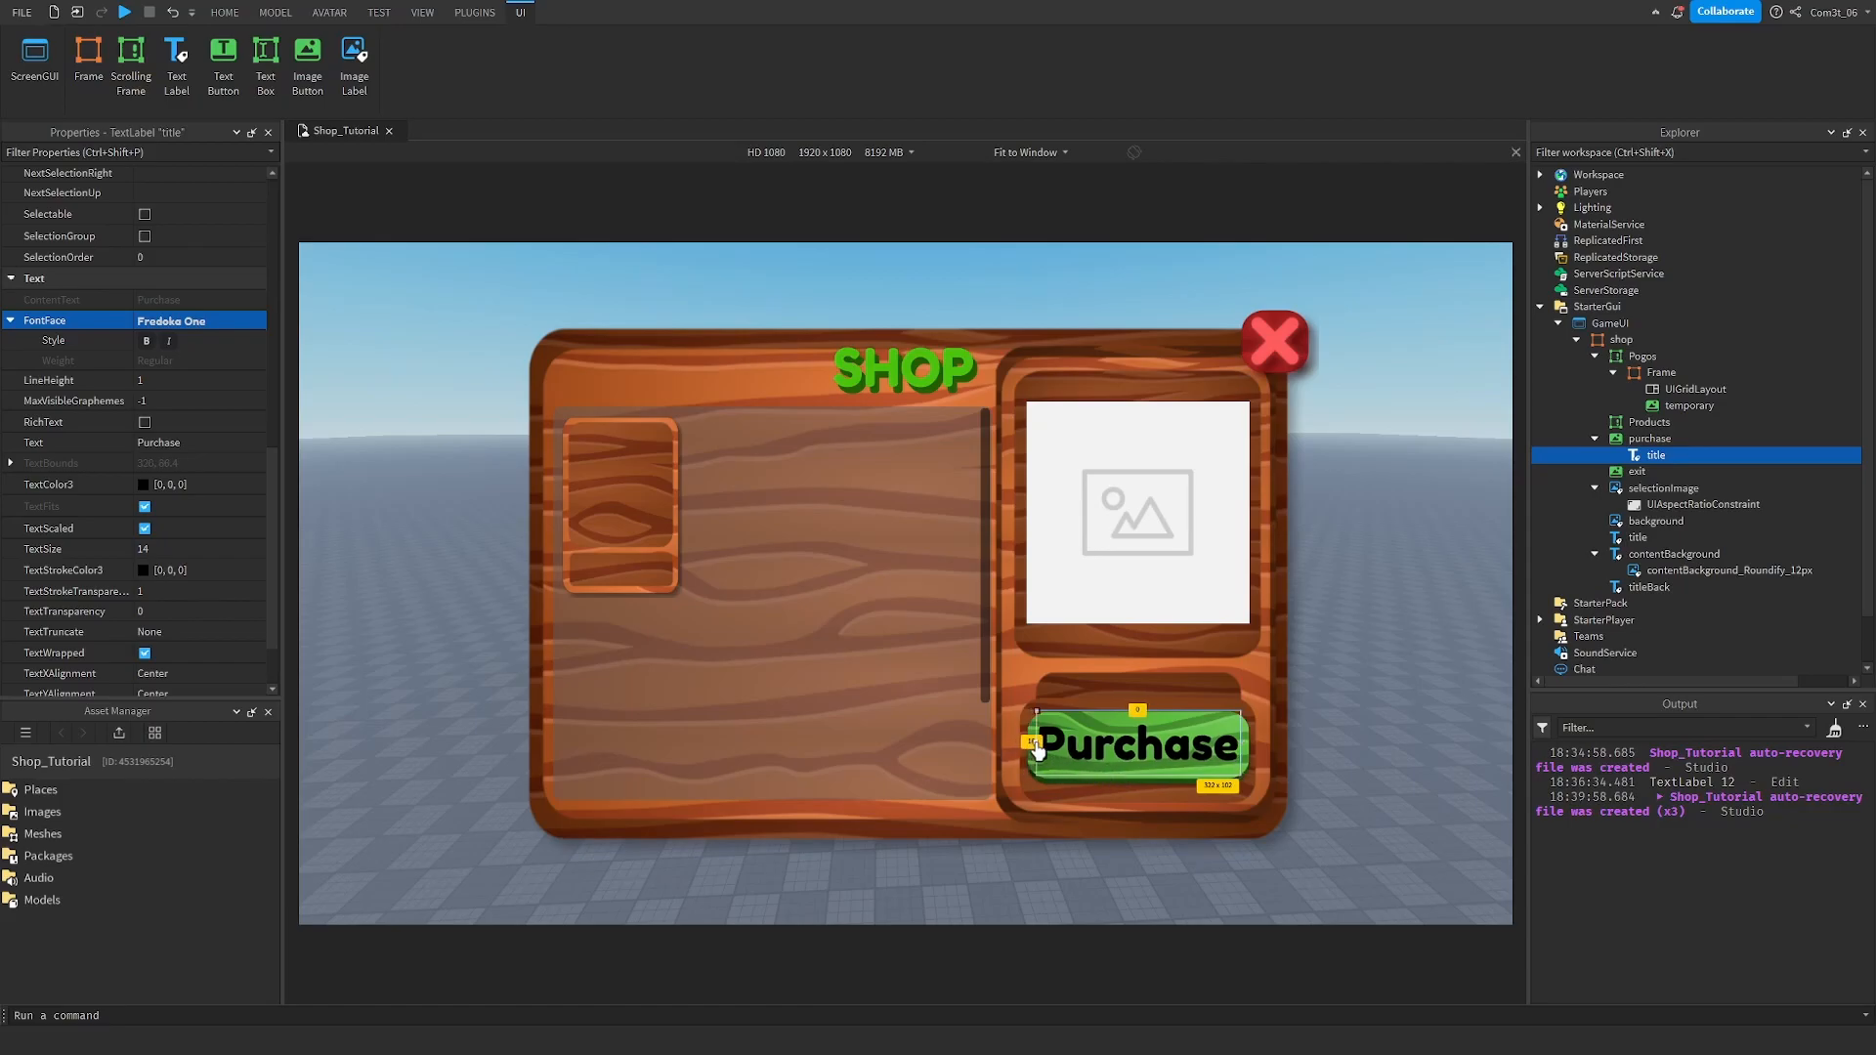
pyautogui.moveTo(1139, 711); pyautogui.dragTo(1139, 775)
# Change the Purchase label's text color to pale green, RGB 198, 255, 205.
pyautogui.click(81, 485)
pyautogui.click(144, 484)
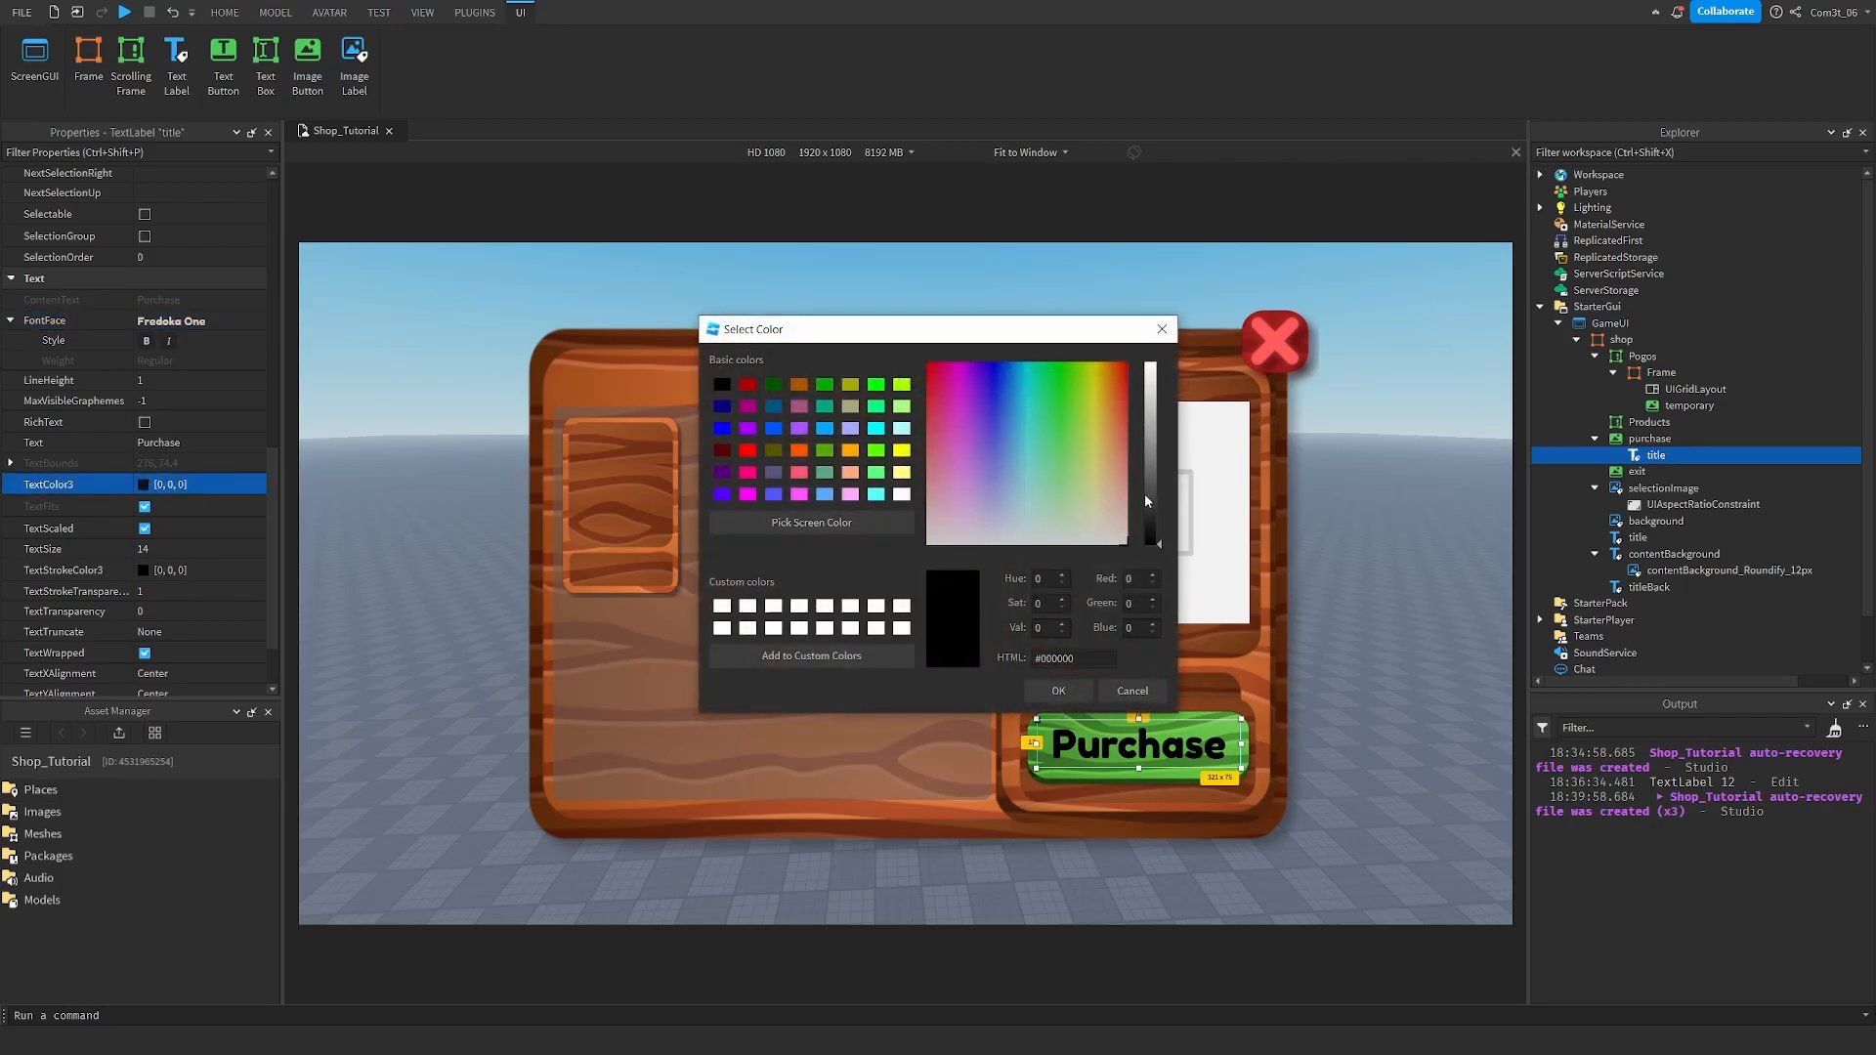
pyautogui.moveTo(1147, 501); pyautogui.dragTo(1150, 332)
pyautogui.moveTo(1119, 509); pyautogui.dragTo(1055, 503)
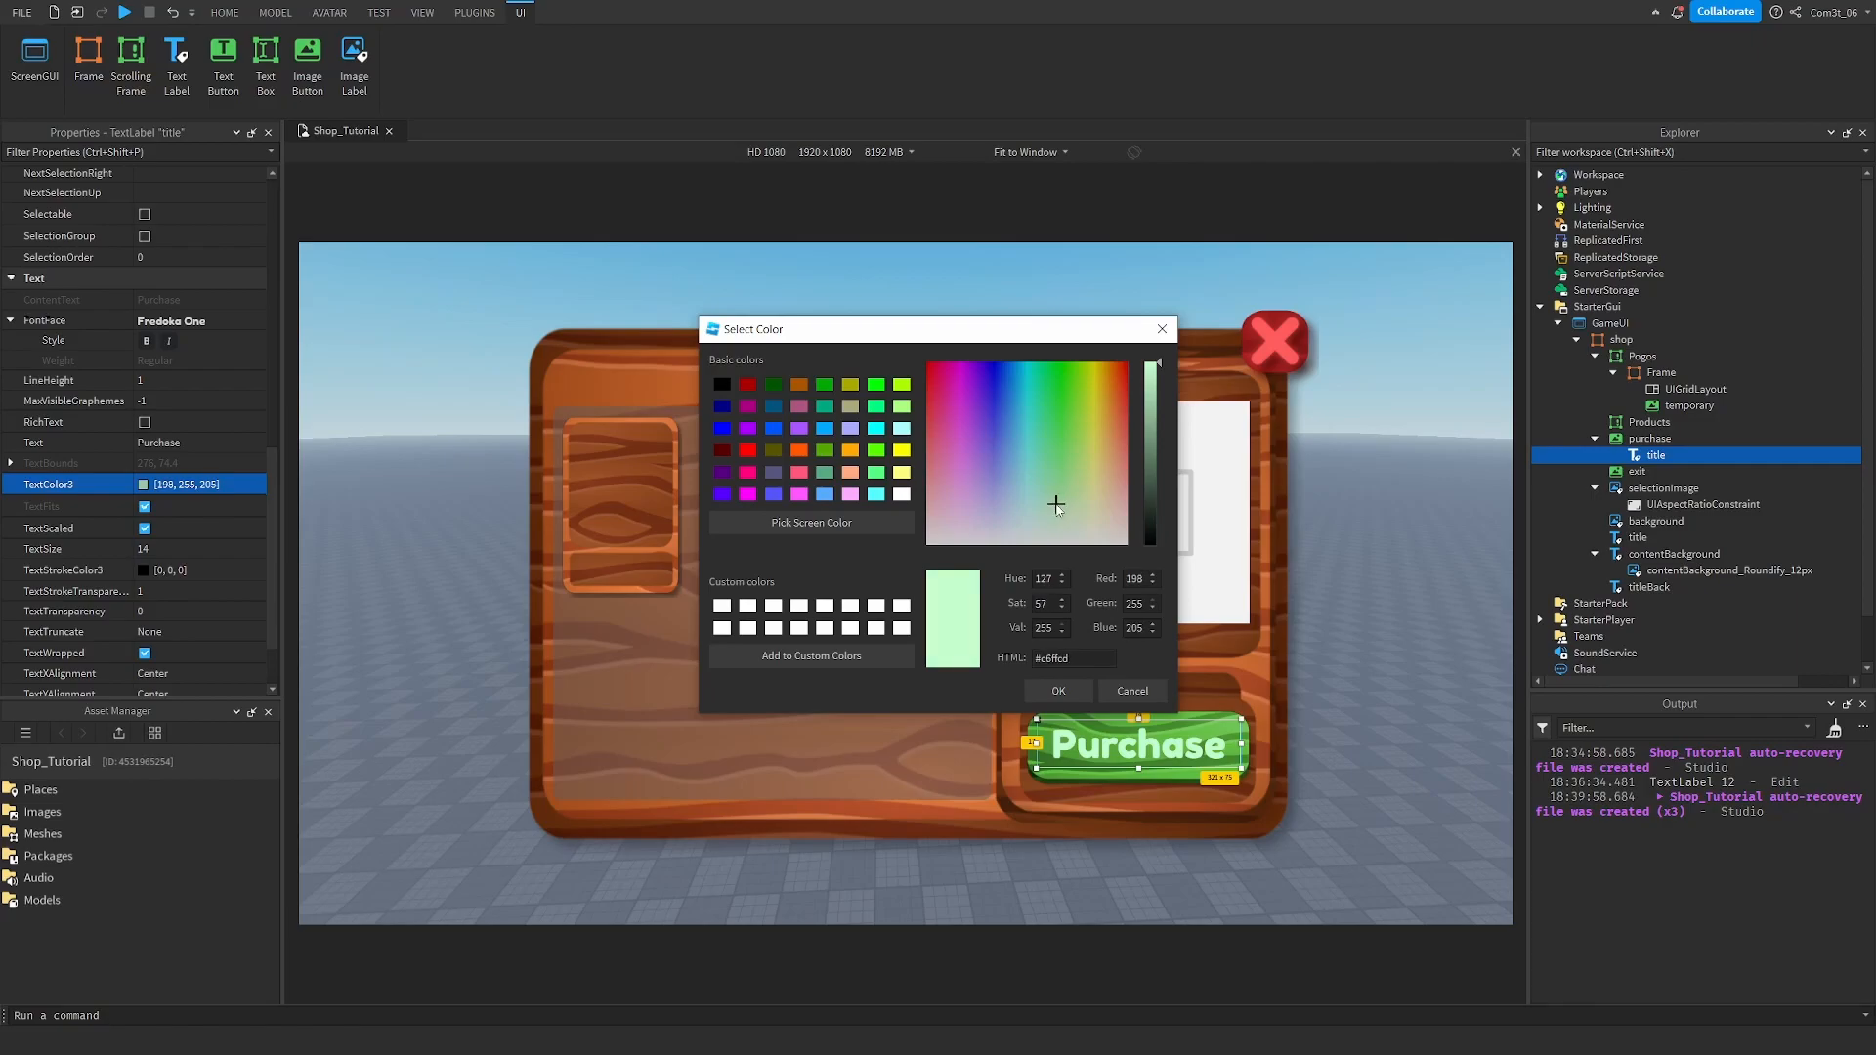
pyautogui.click(1055, 690)
pyautogui.click(1425, 316)
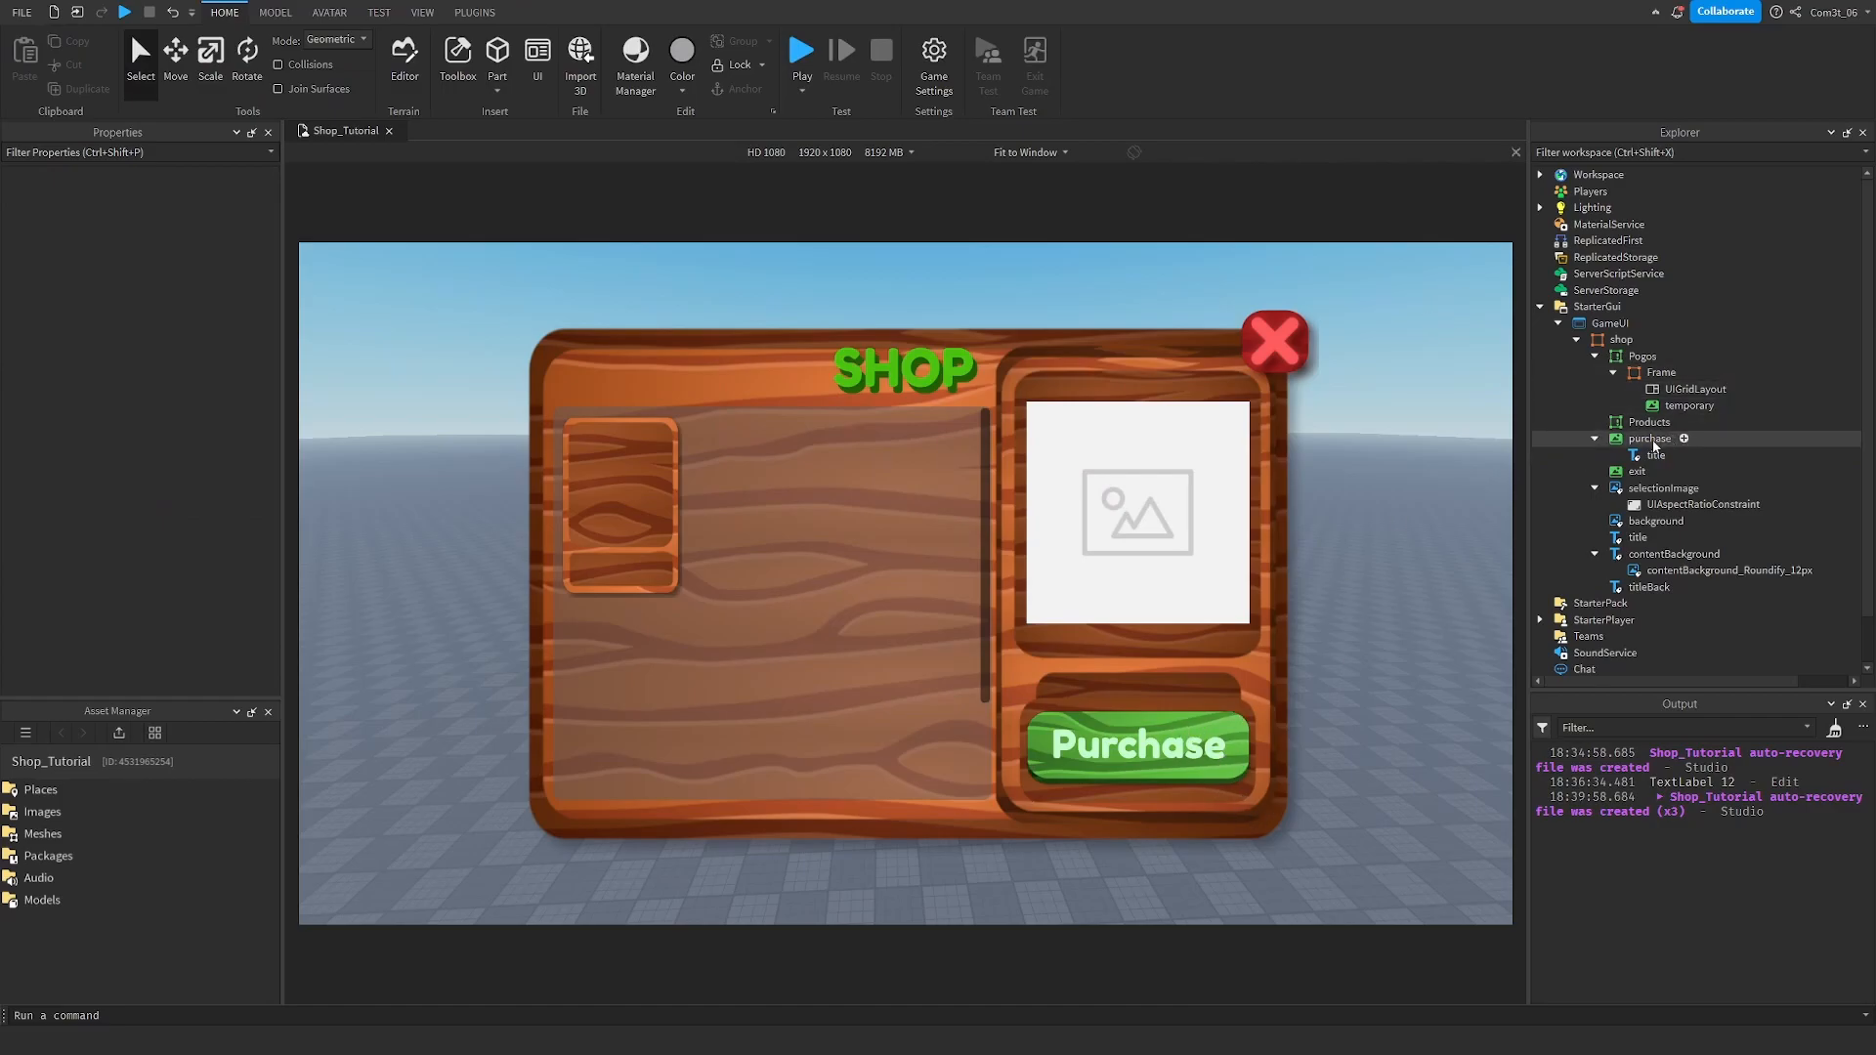
# Duplicate the purchase button and rename the copy equip.
pyautogui.click(1649, 439)
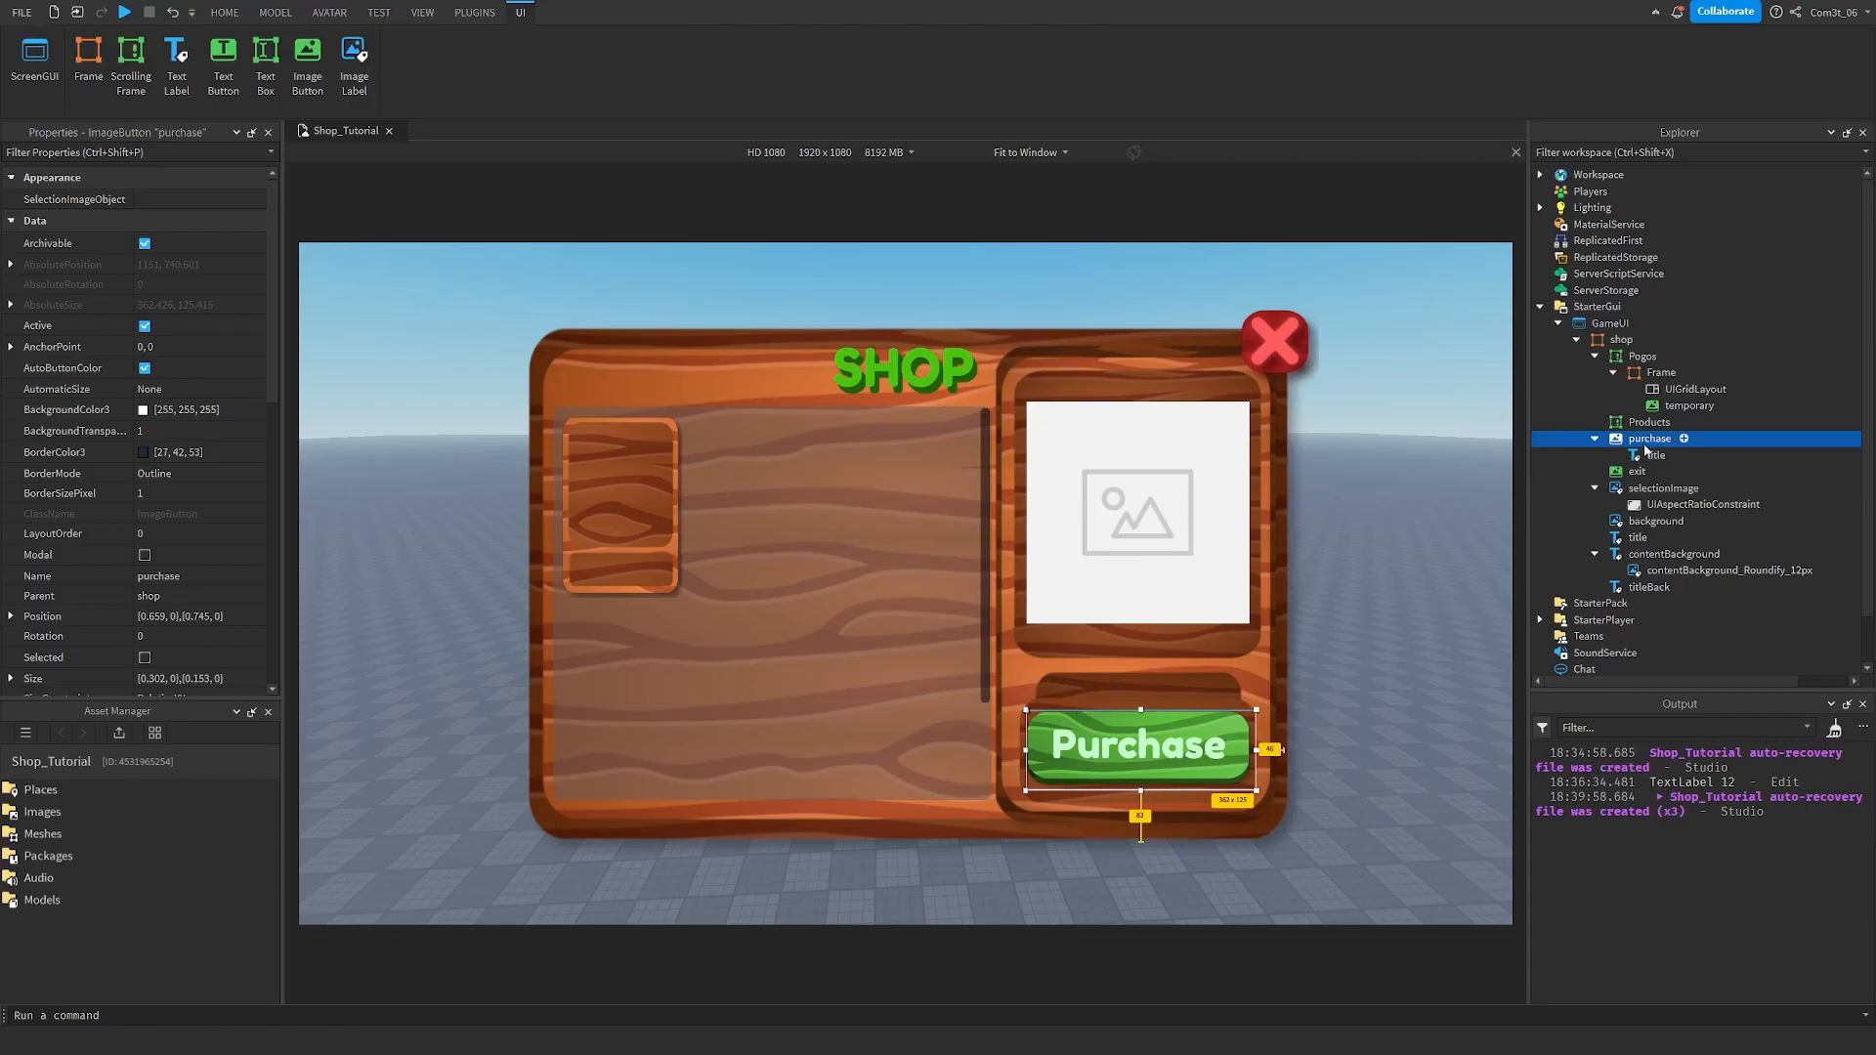
pyautogui.hotkey('ctrl', 'd')
pyautogui.press('F2')
pyautogui.write('equip')
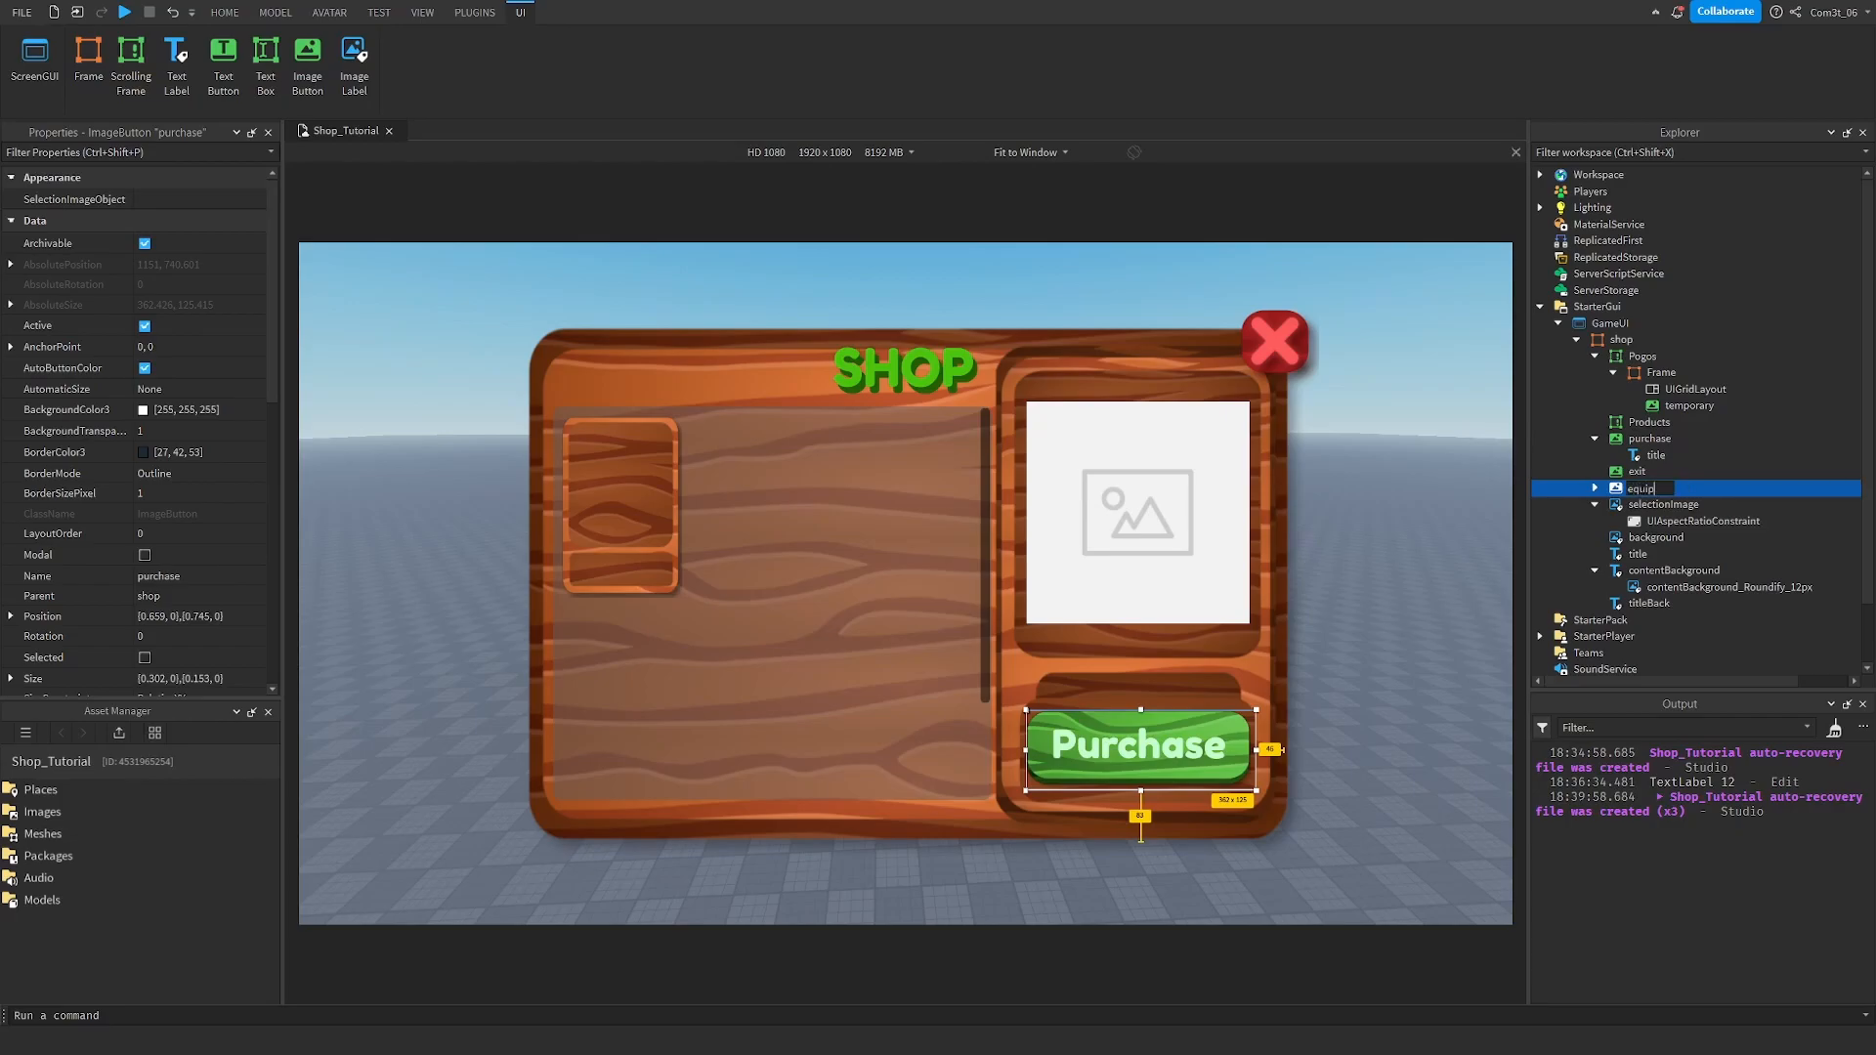
pyautogui.press('Return')
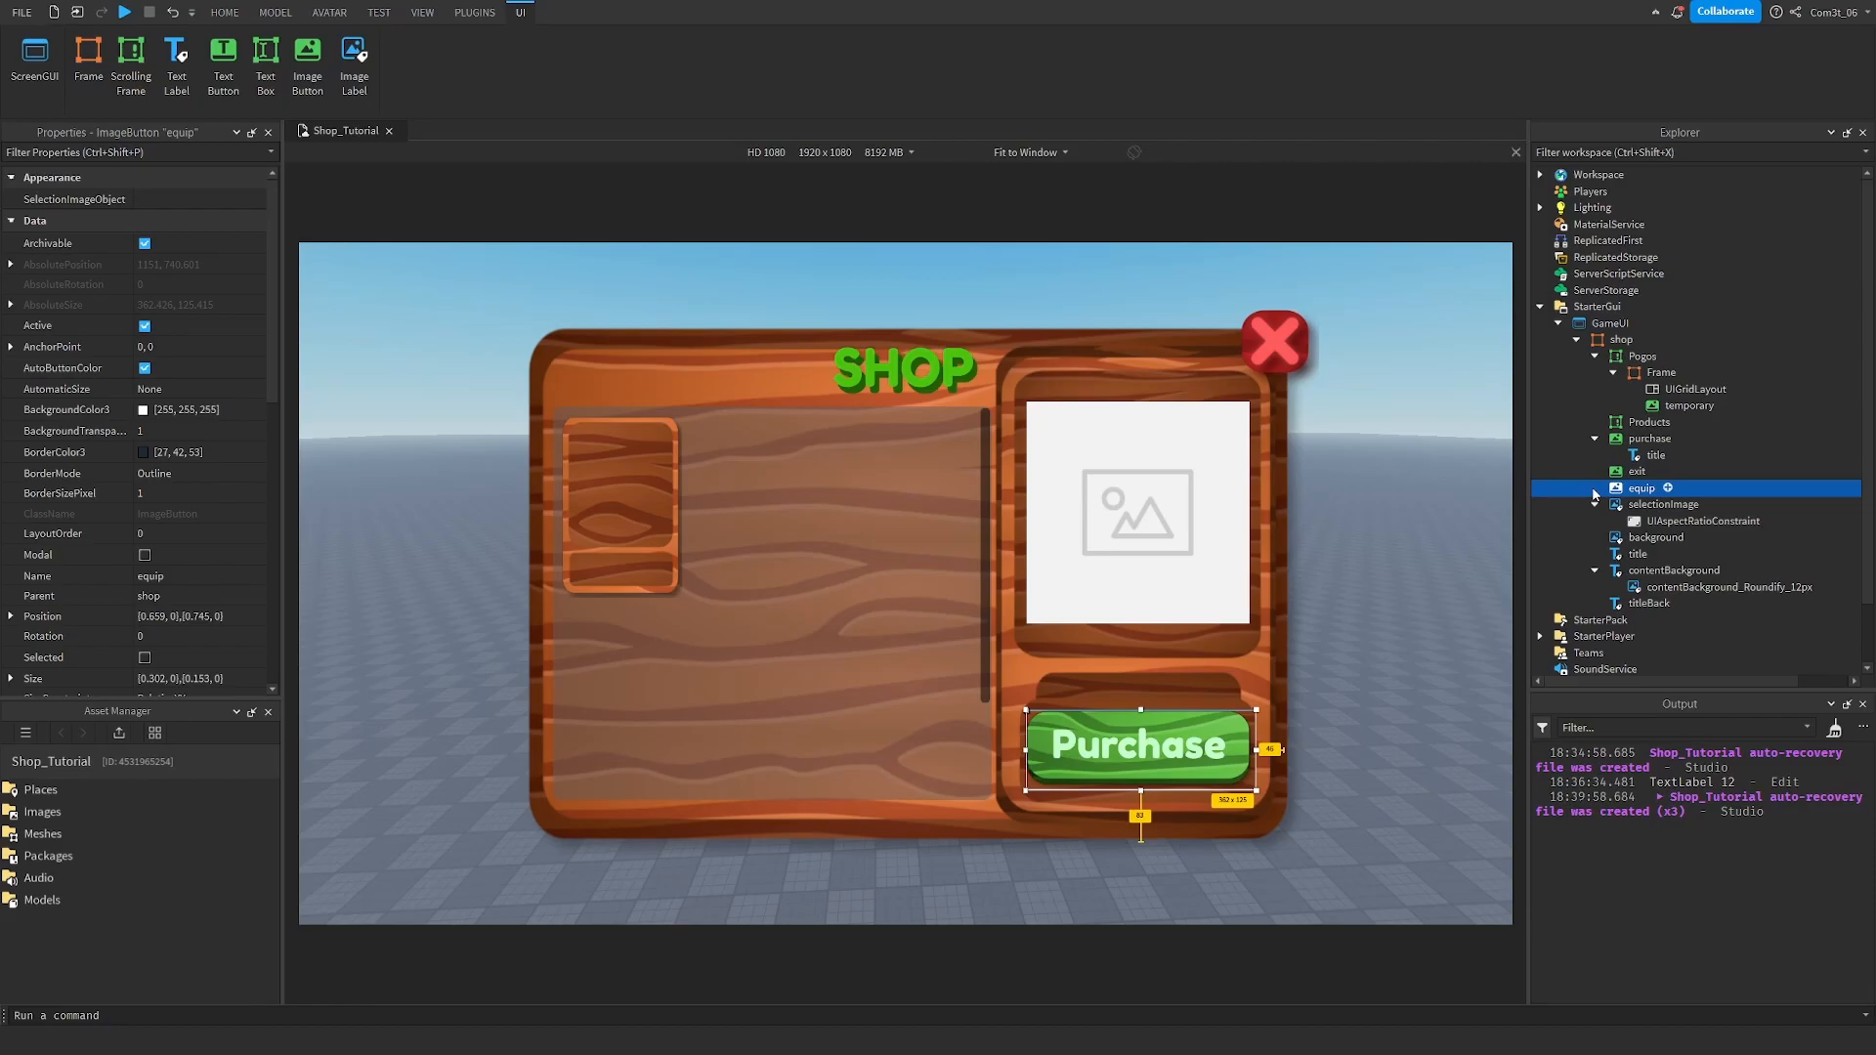
# Set the text of the equip button's title label to Equip.
pyautogui.click(1594, 488)
pyautogui.click(1655, 504)
pyautogui.scroll(-5, 150, 537)
pyautogui.scroll(-5, 150, 537)
pyautogui.click(200, 507)
pyautogui.write('Equip')
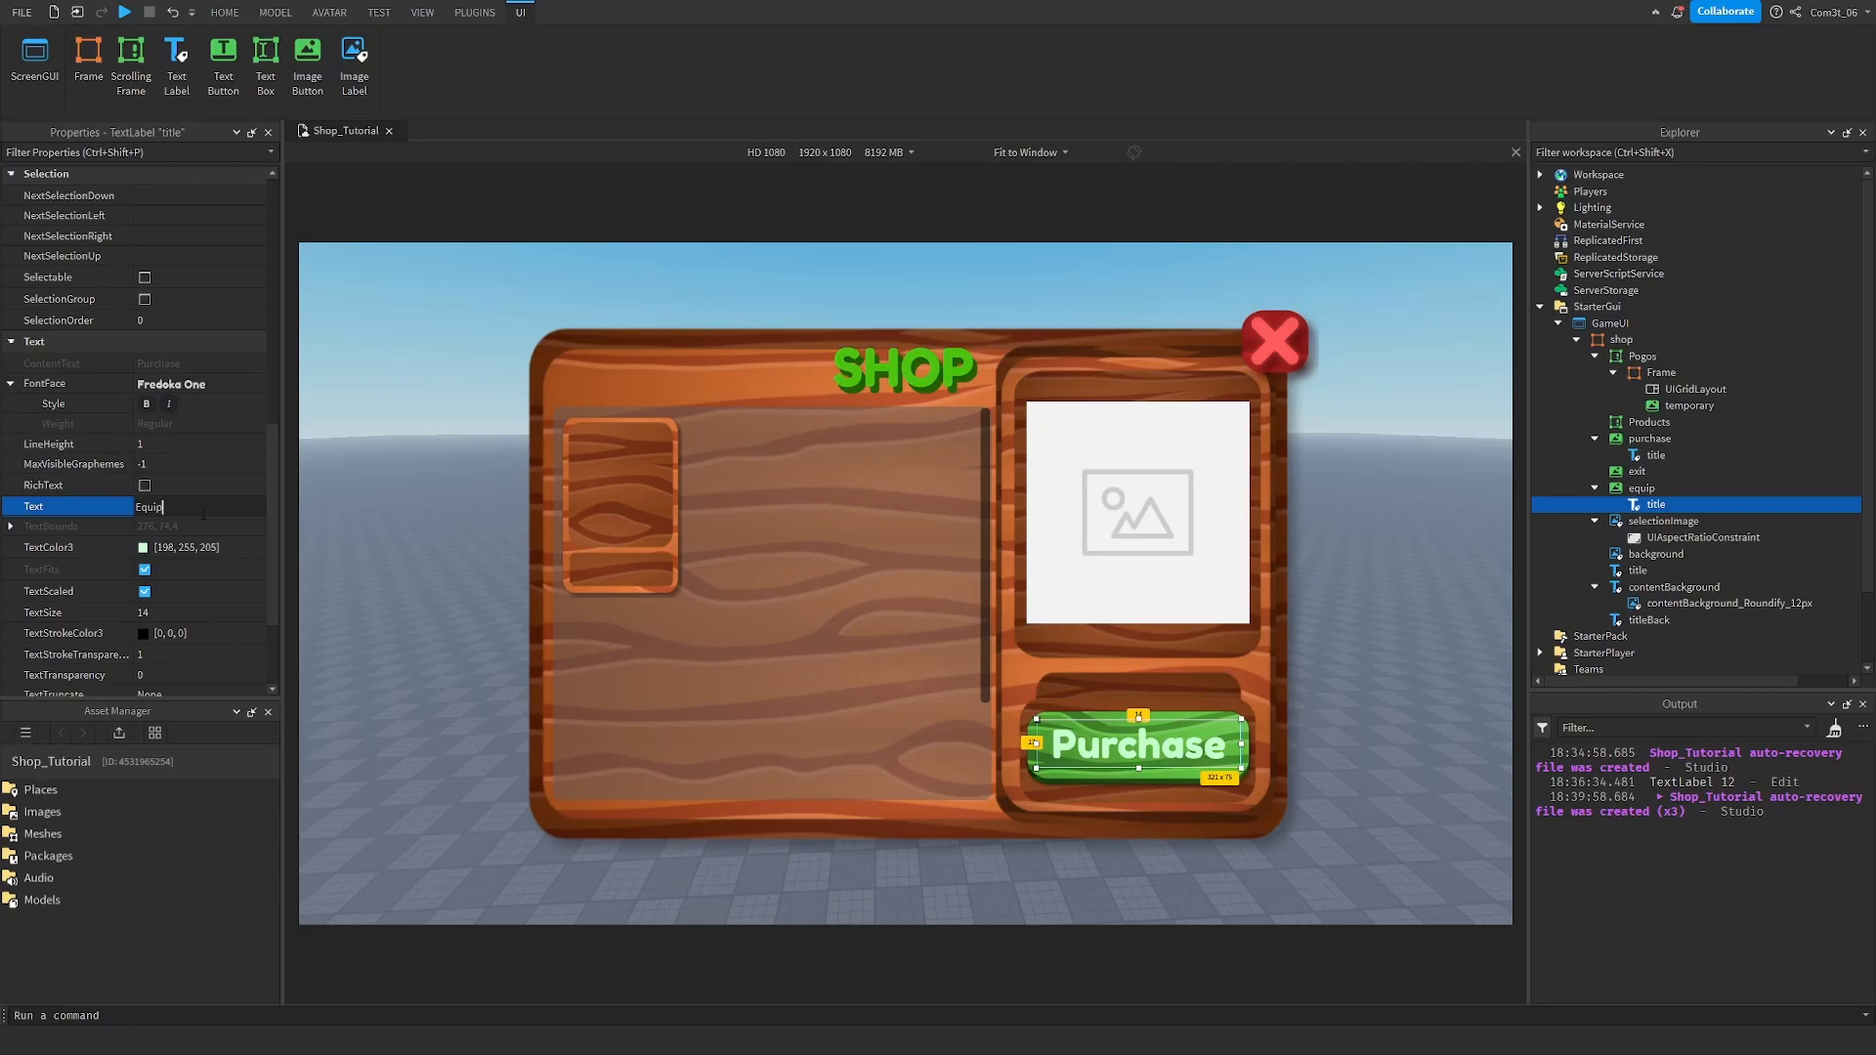
pyautogui.press('Return')
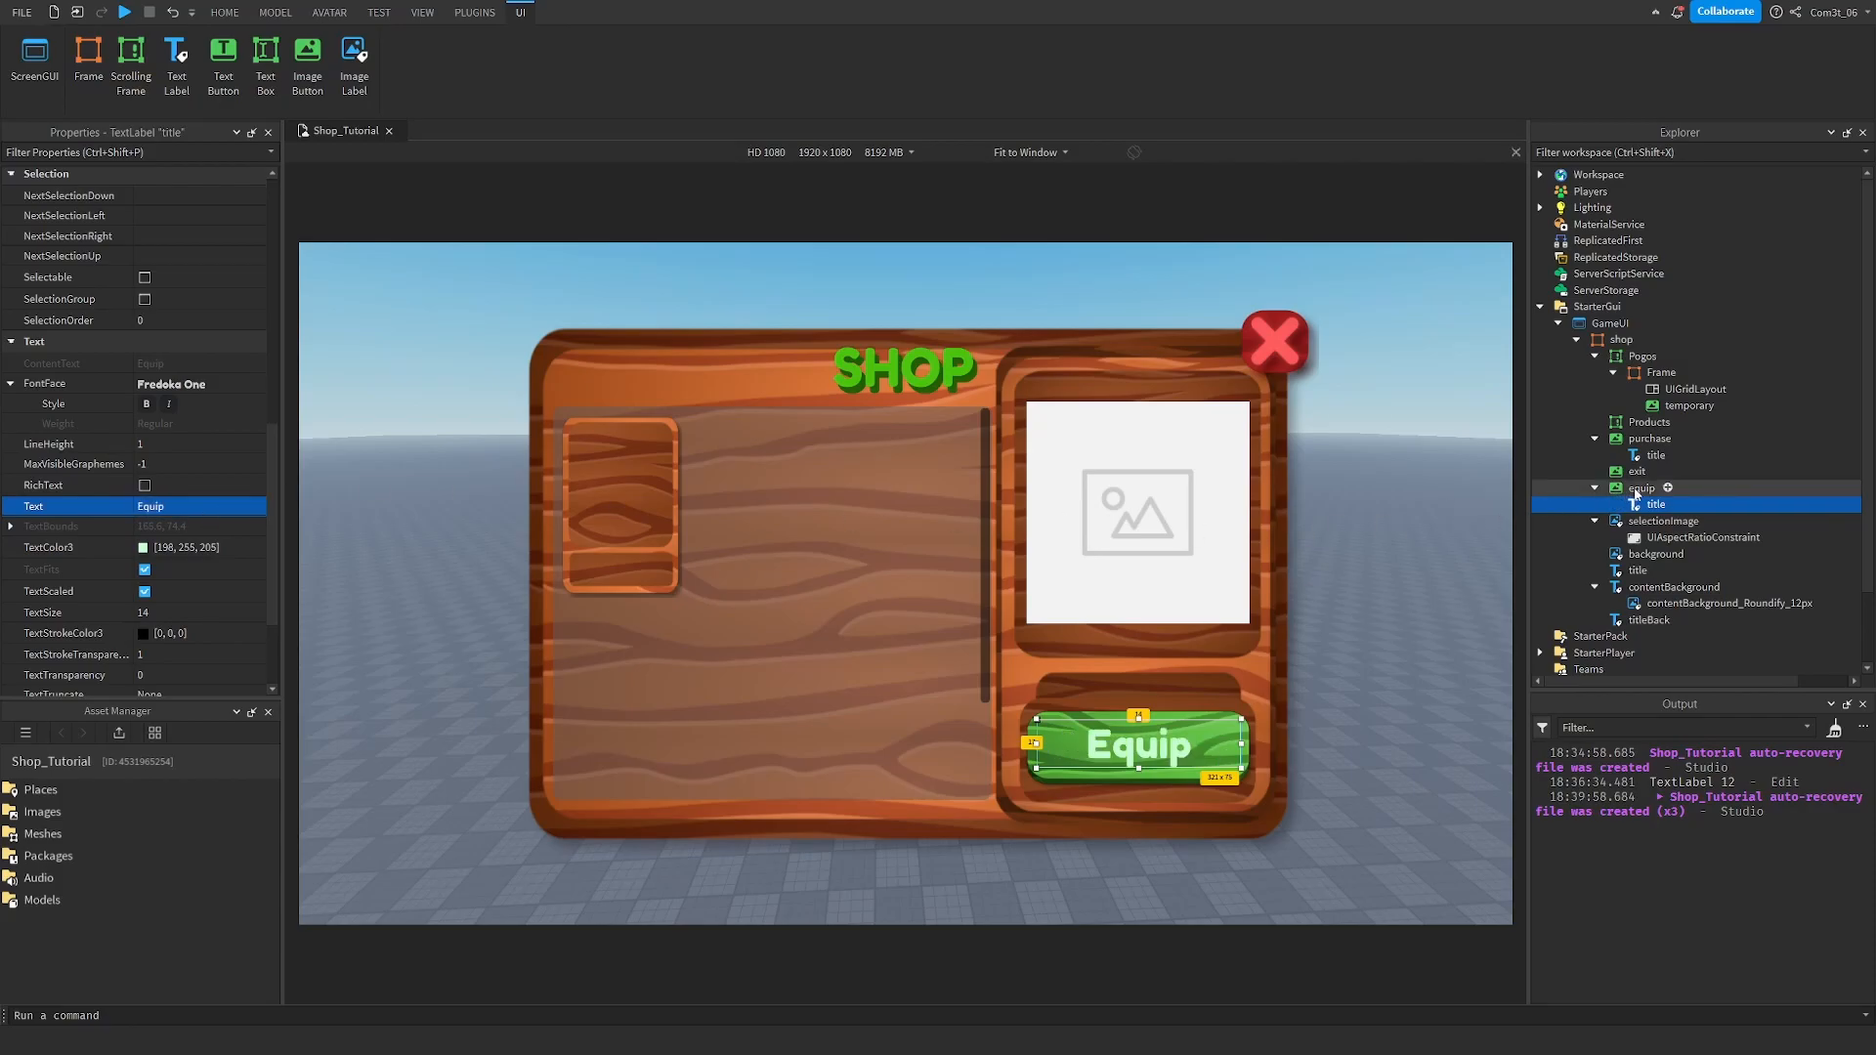
# Turn off the Visible property of the equip button.
pyautogui.click(1636, 488)
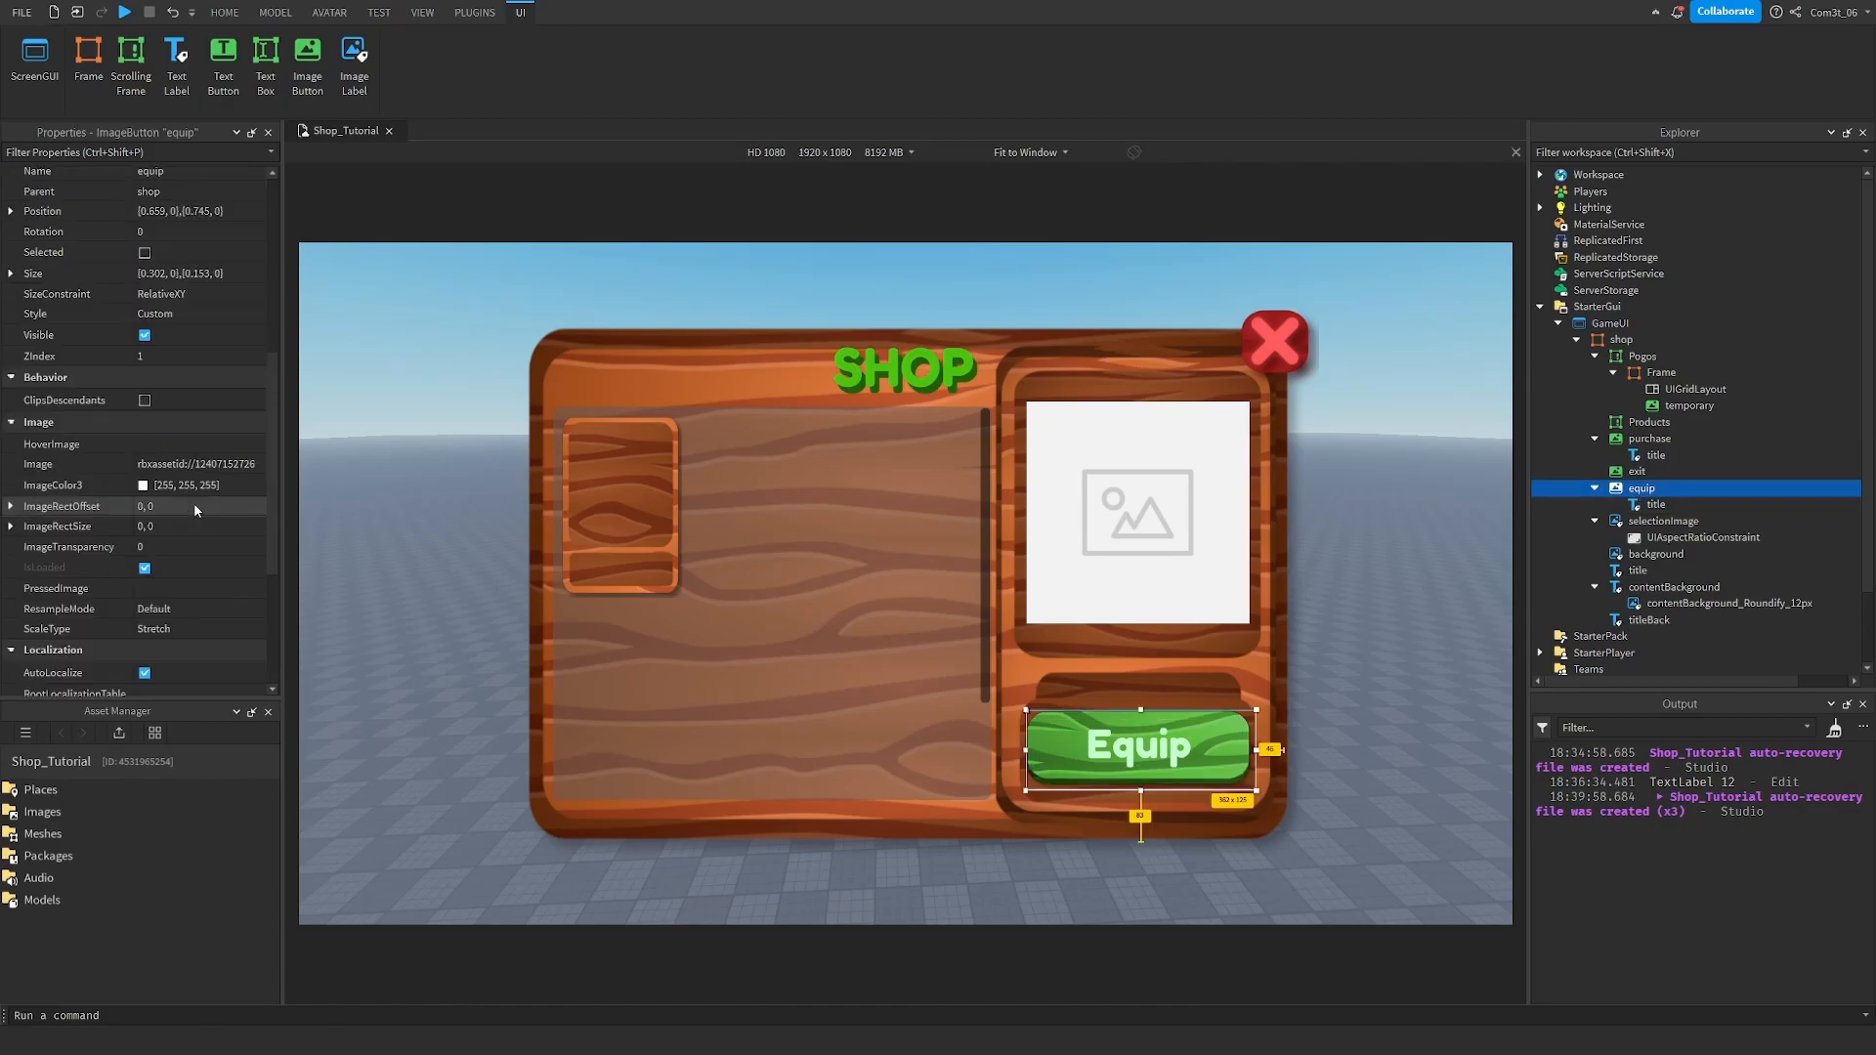
pyautogui.click(145, 335)
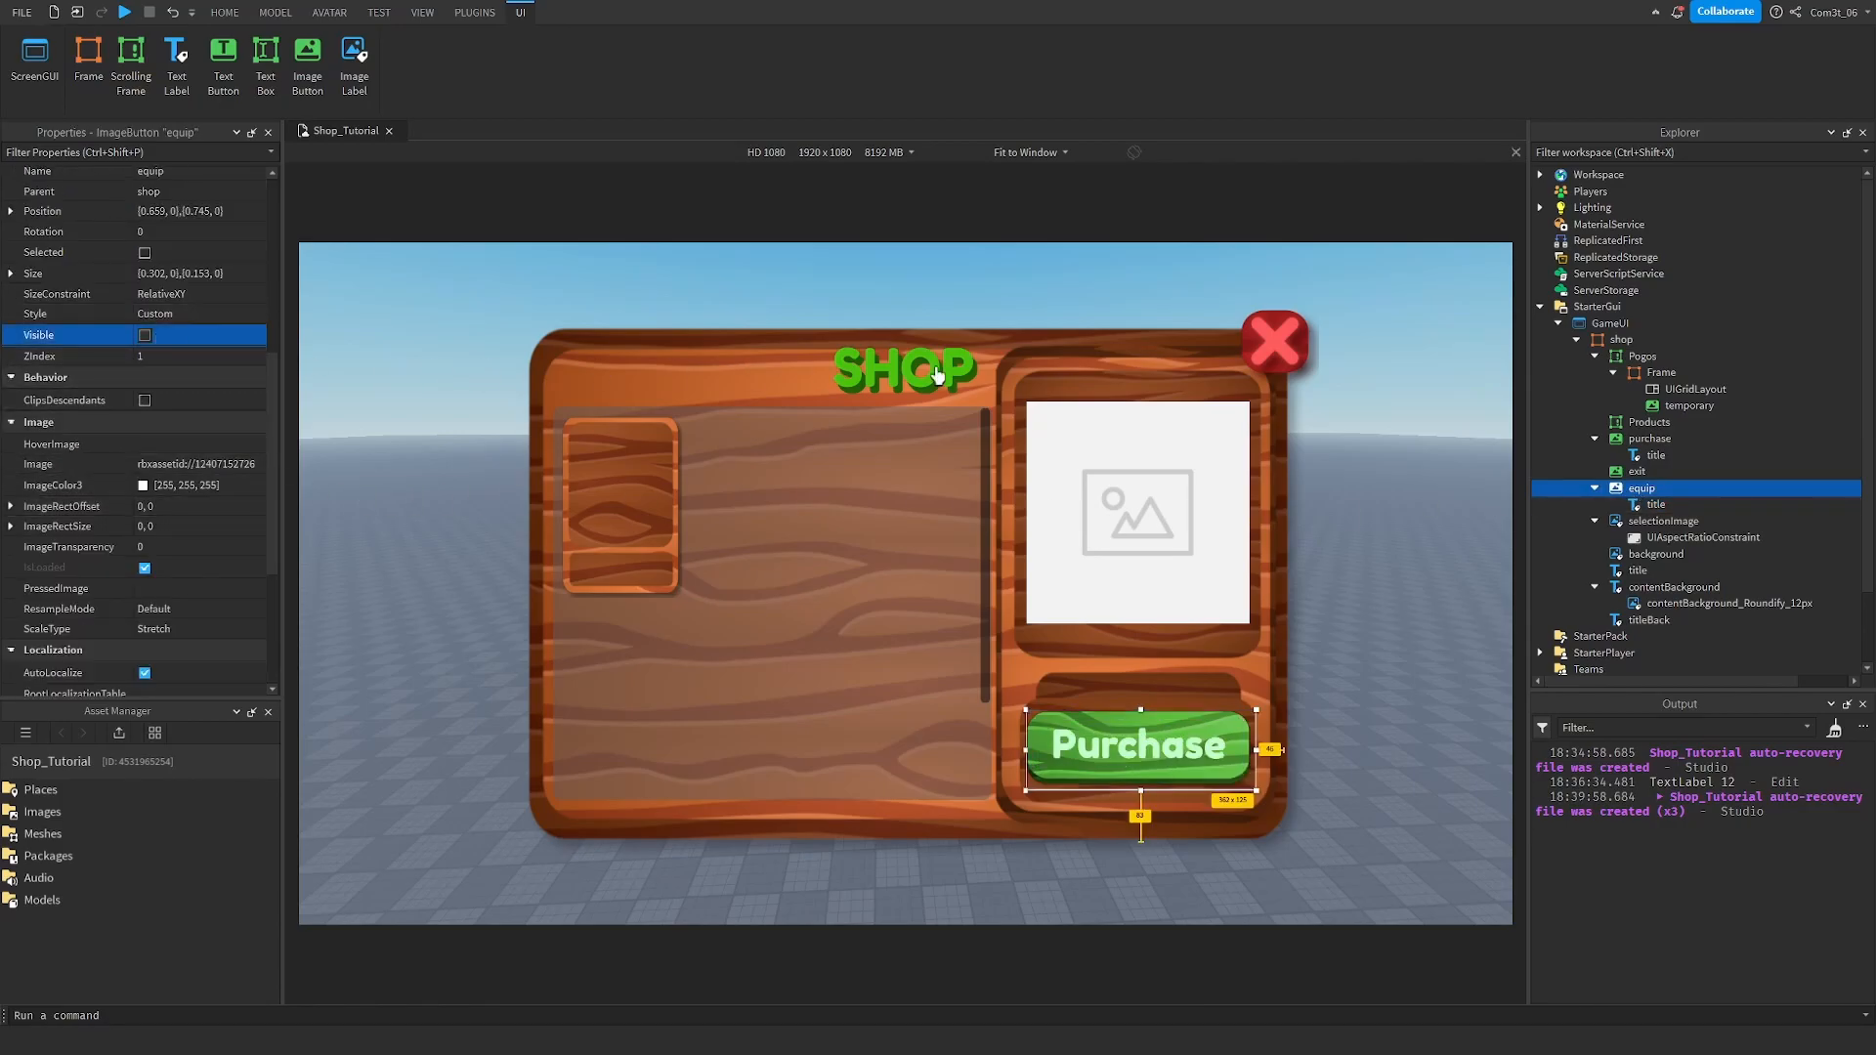
pyautogui.click(1411, 327)
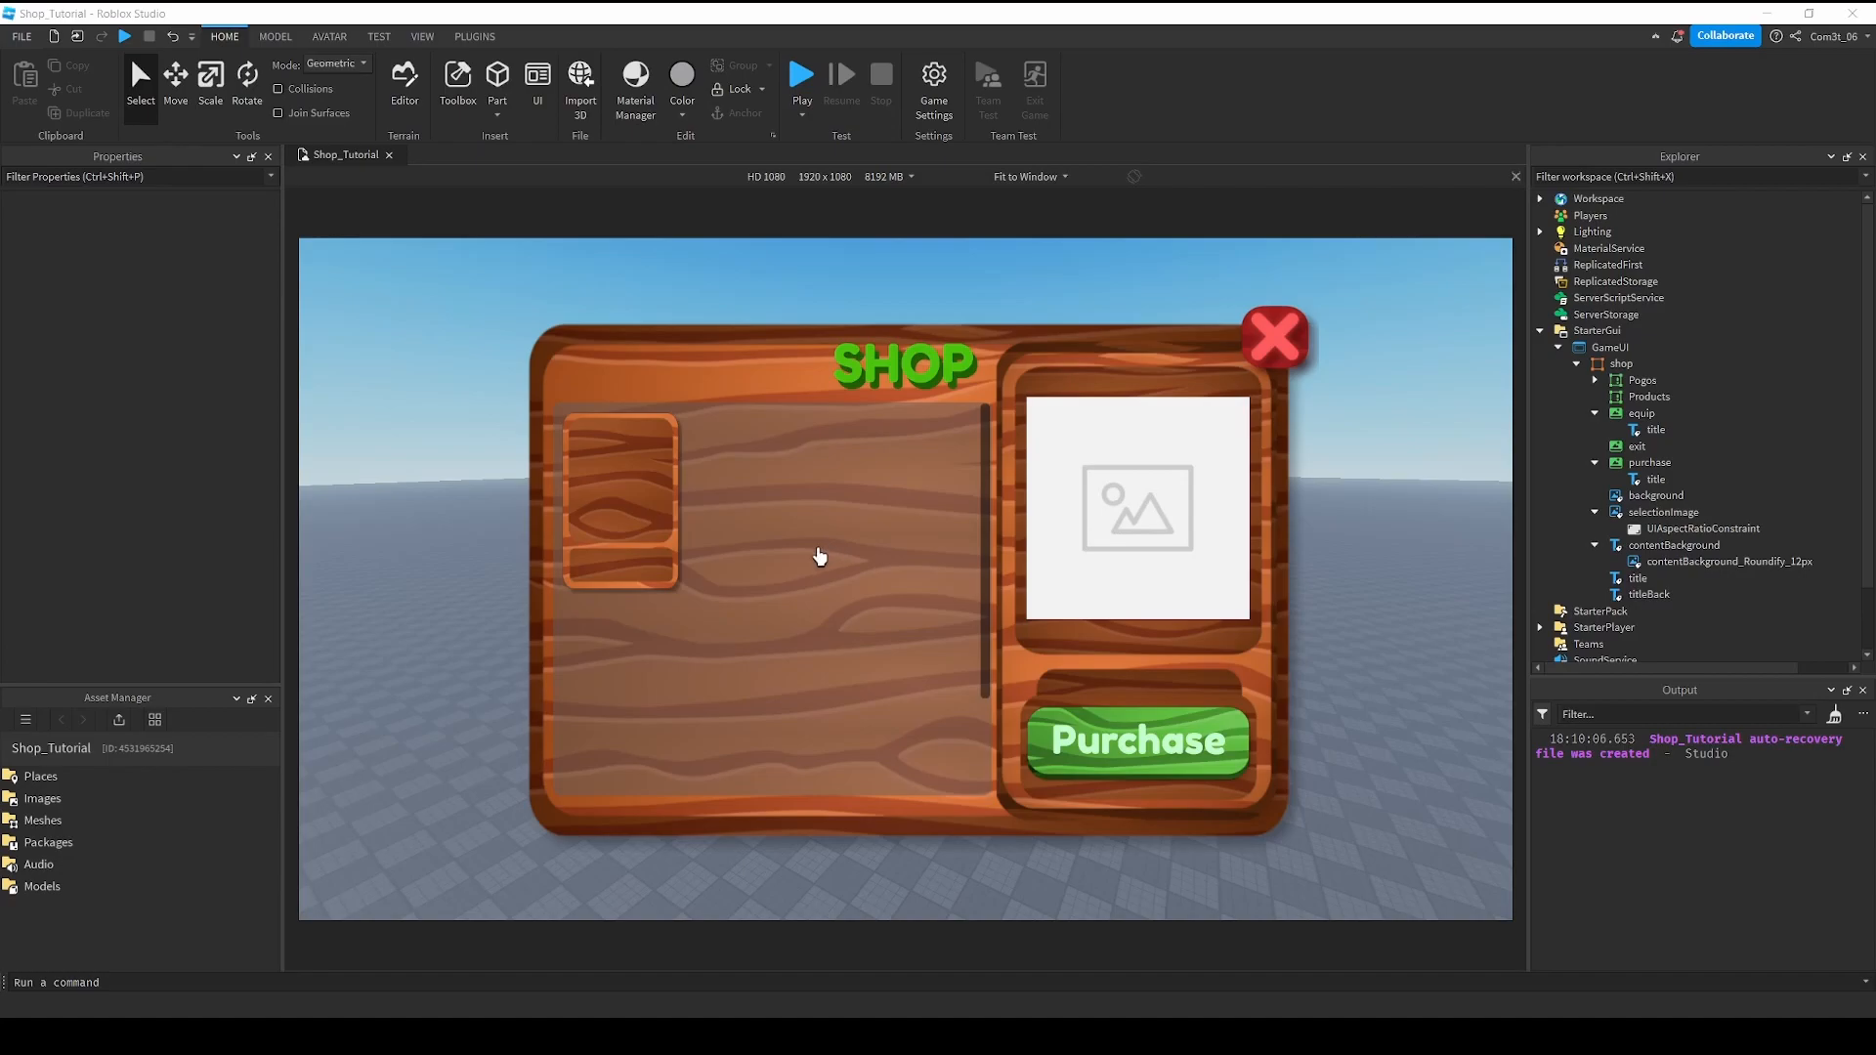
# Insert an ImageButton into the shop frame and rename it TabPogos.
pyautogui.click(1612, 364)
pyautogui.rightClick(1610, 364)
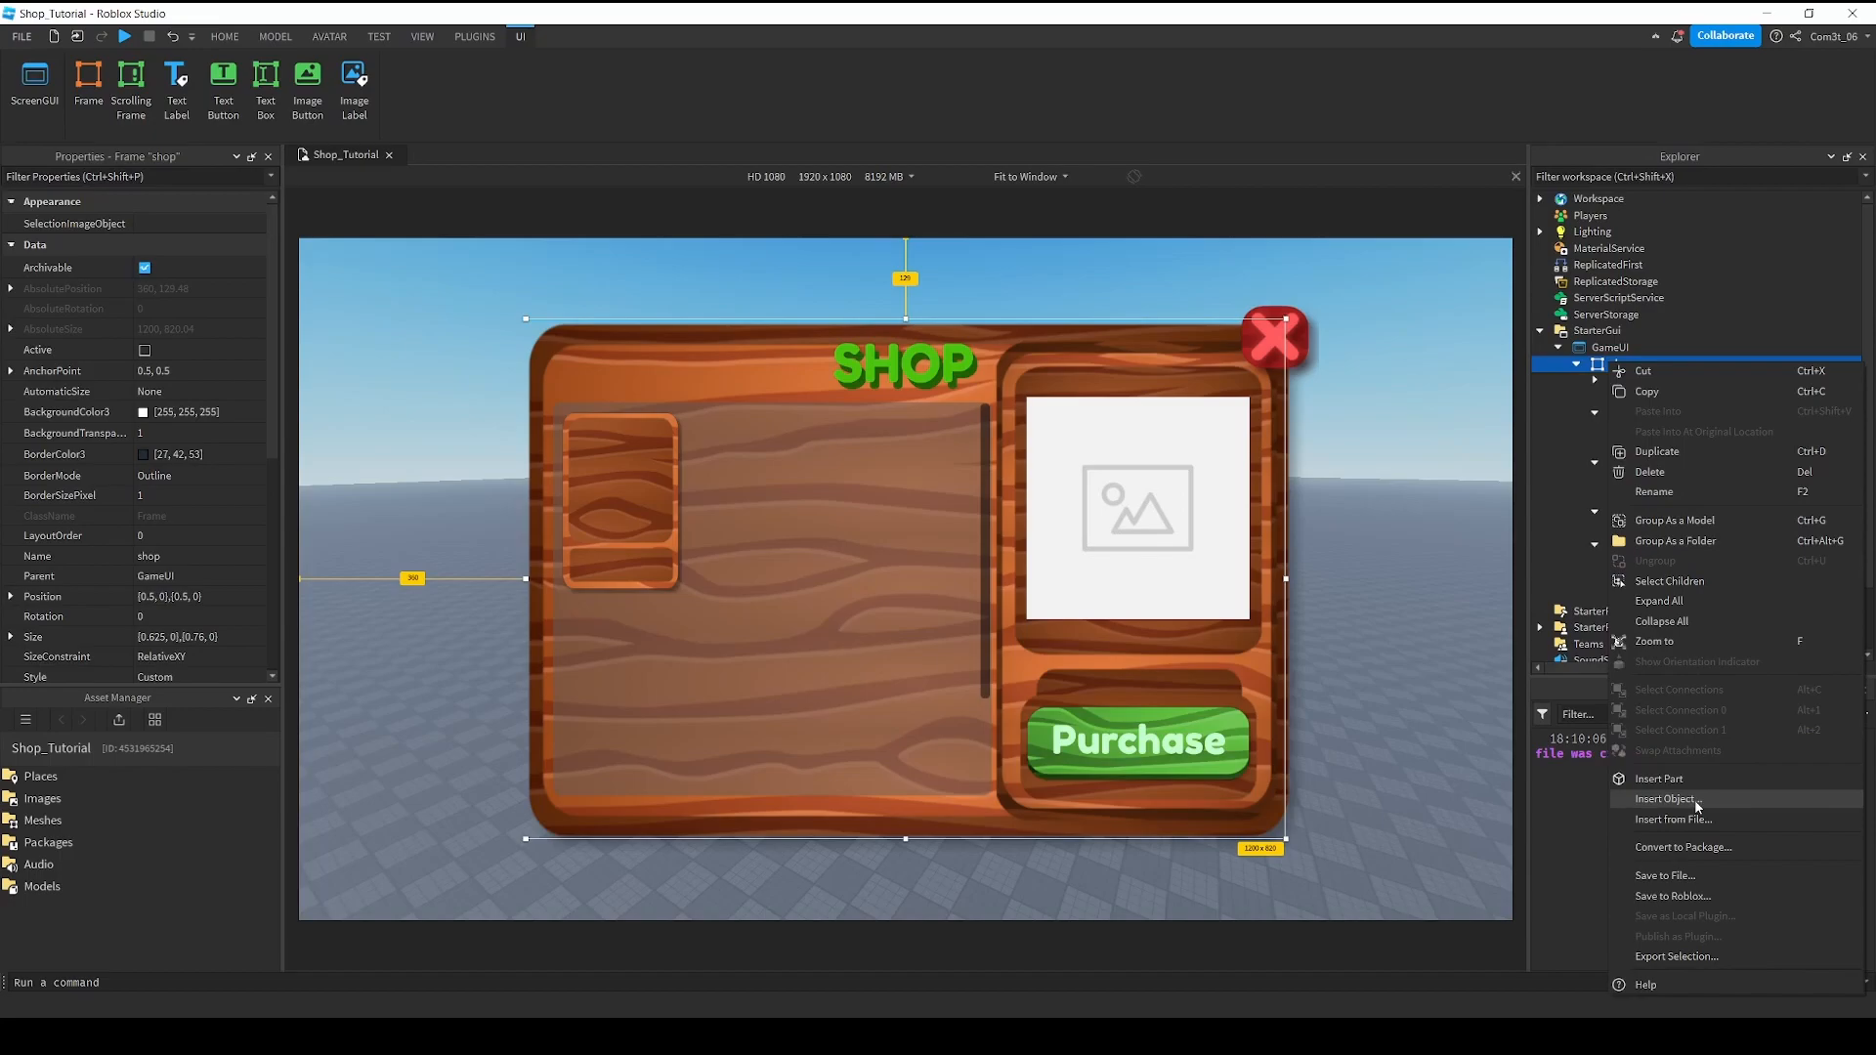
pyautogui.click(1696, 801)
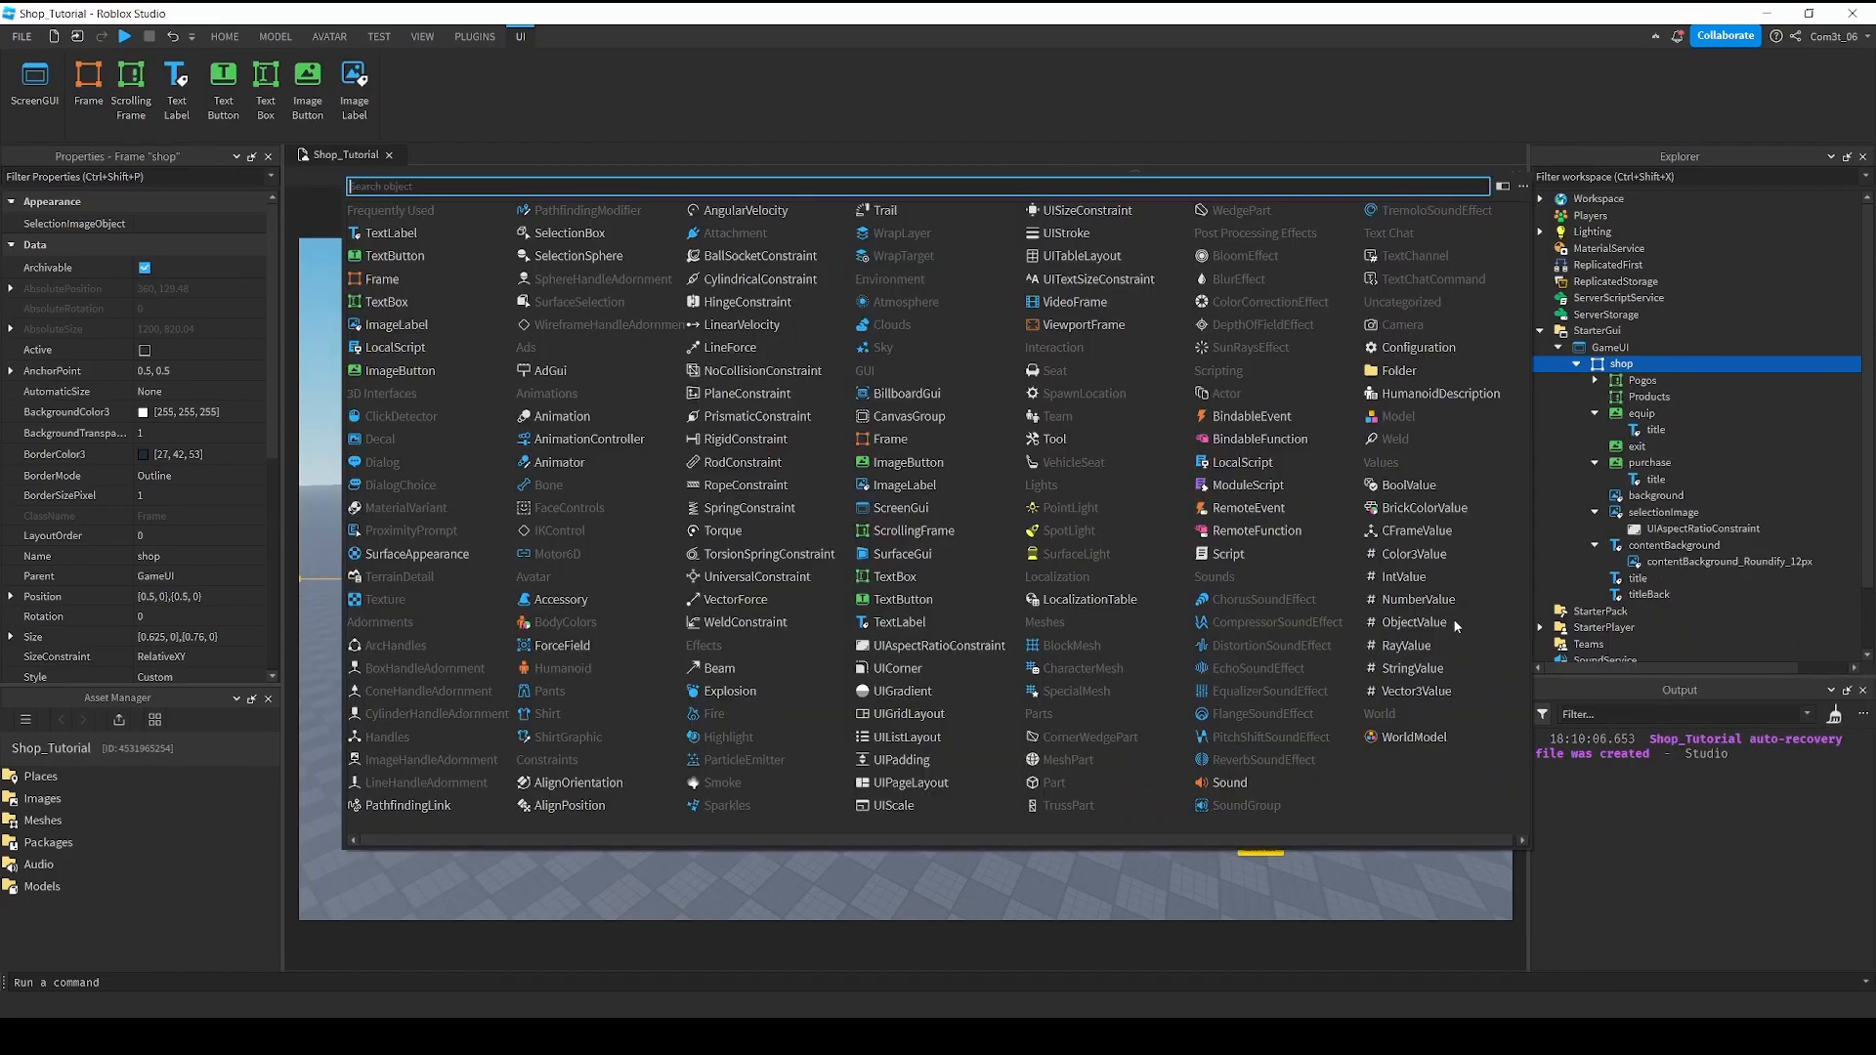
pyautogui.write('lo')
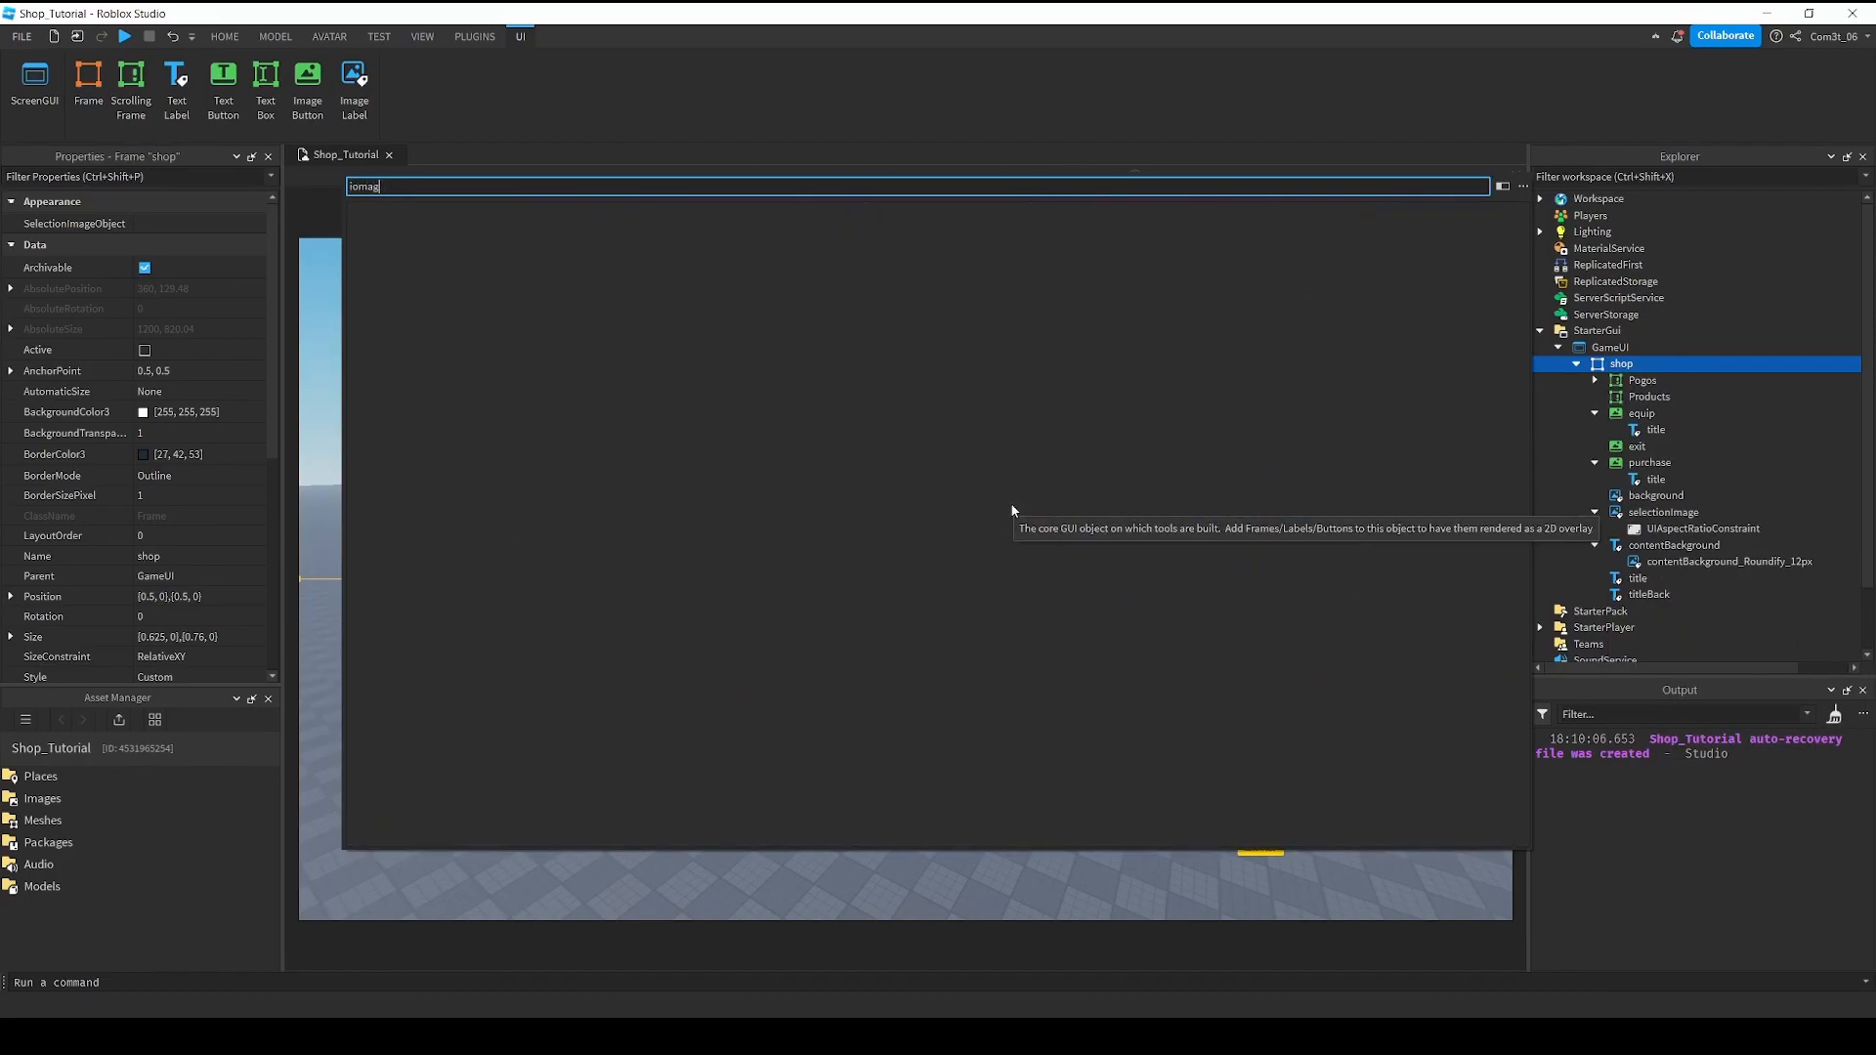
pyautogui.press('BackSpace')
pyautogui.write('mage')
pyautogui.press('Down')
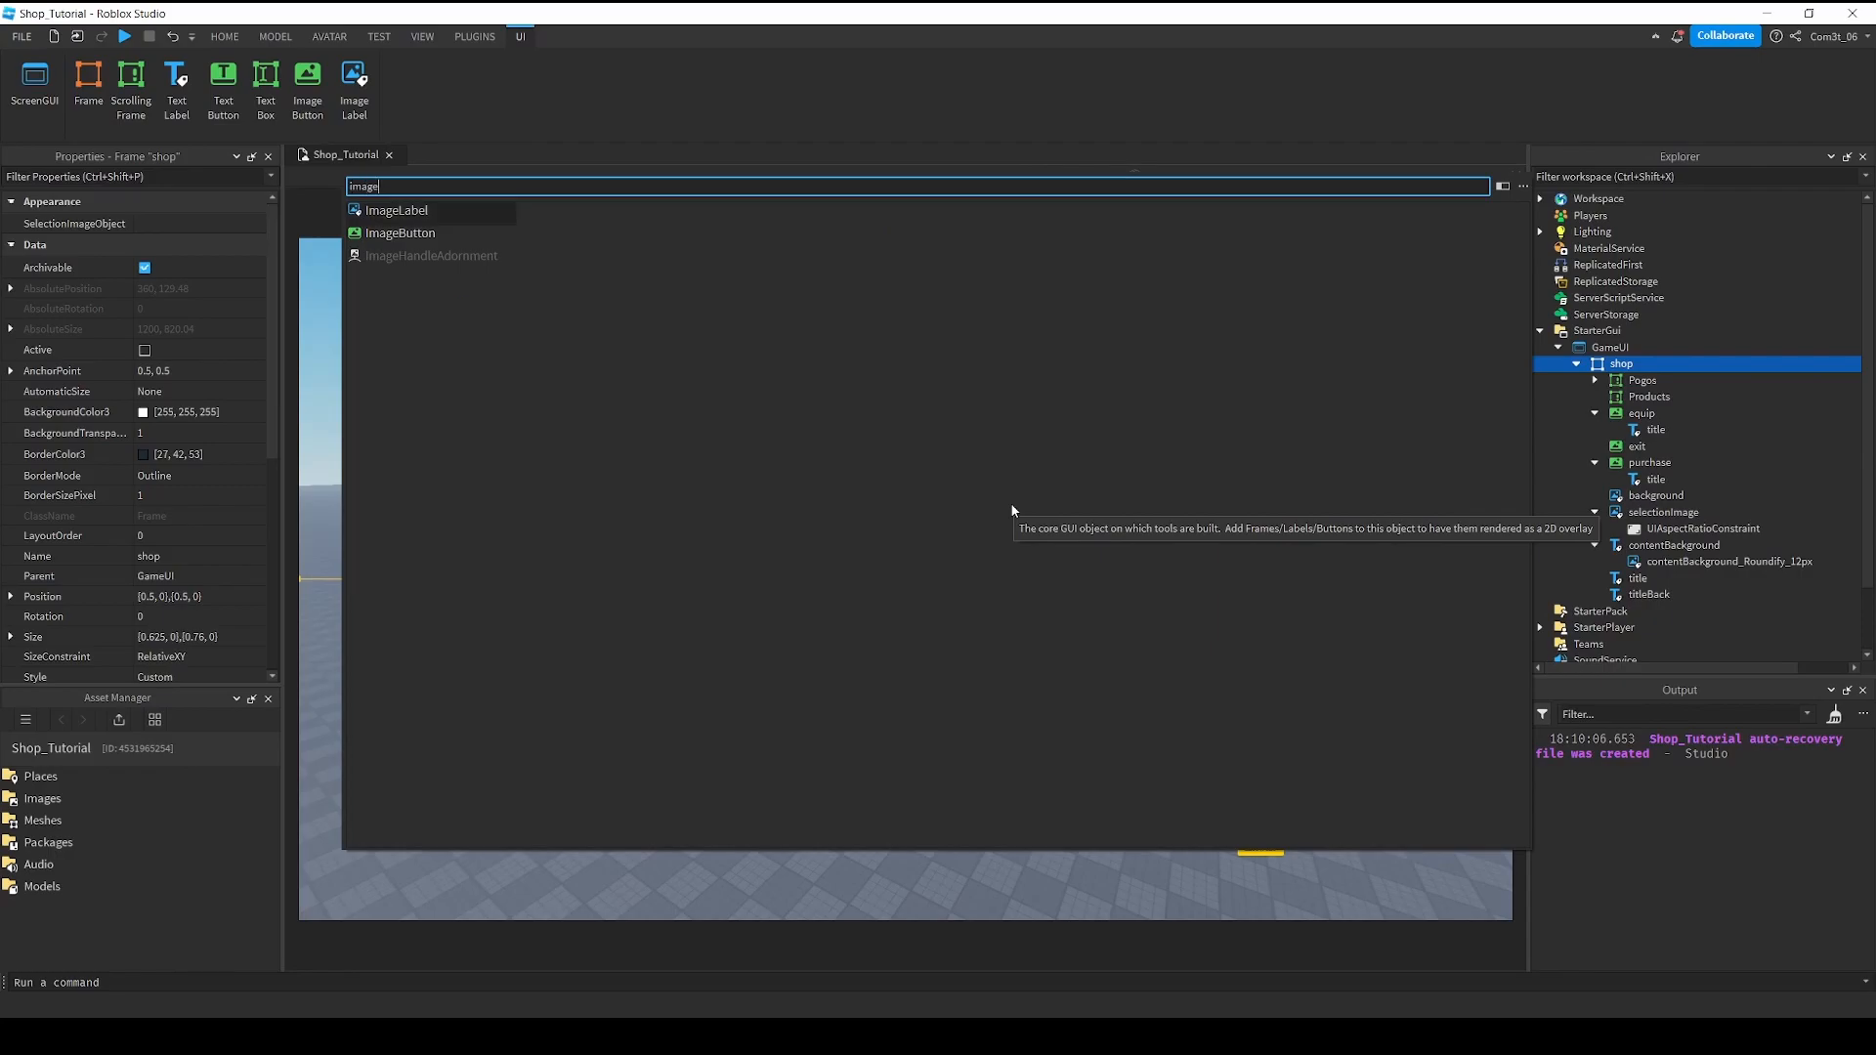
pyautogui.press('Return')
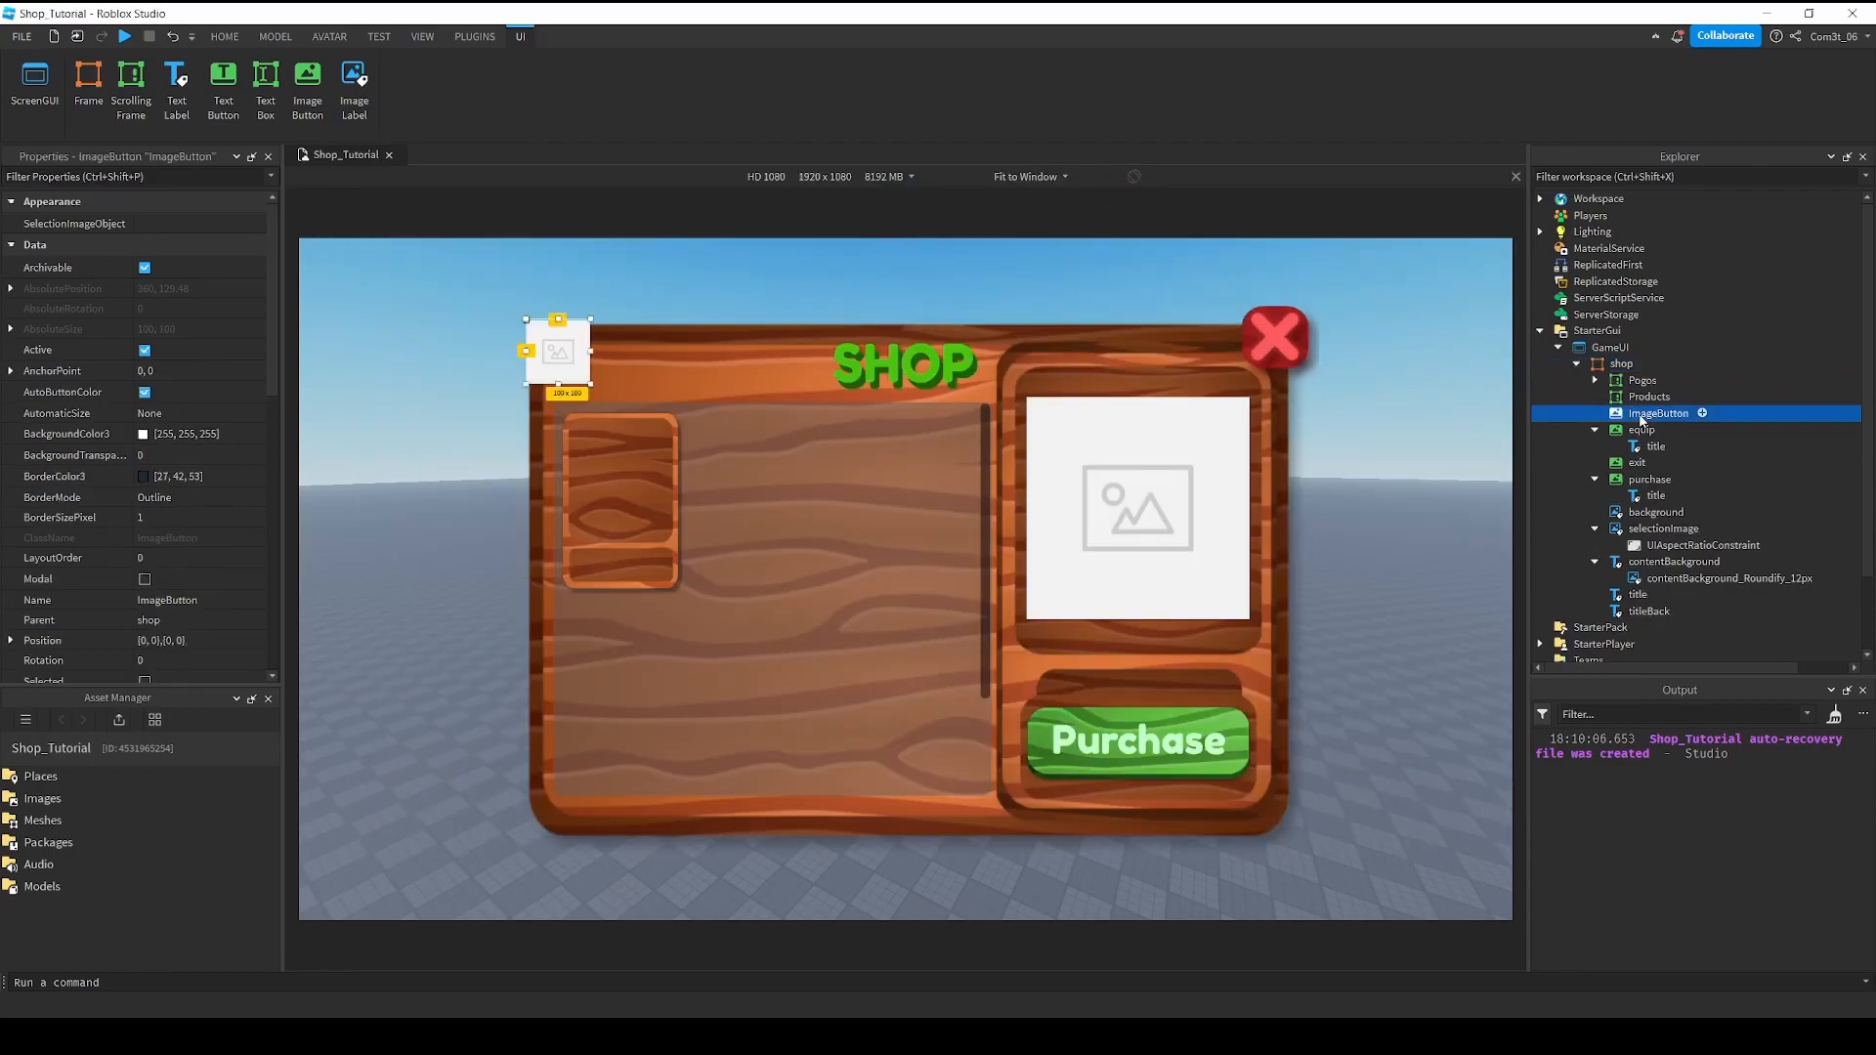
pyautogui.doubleClick(1642, 415)
pyautogui.write('TabPogos')
pyautogui.press('Return')
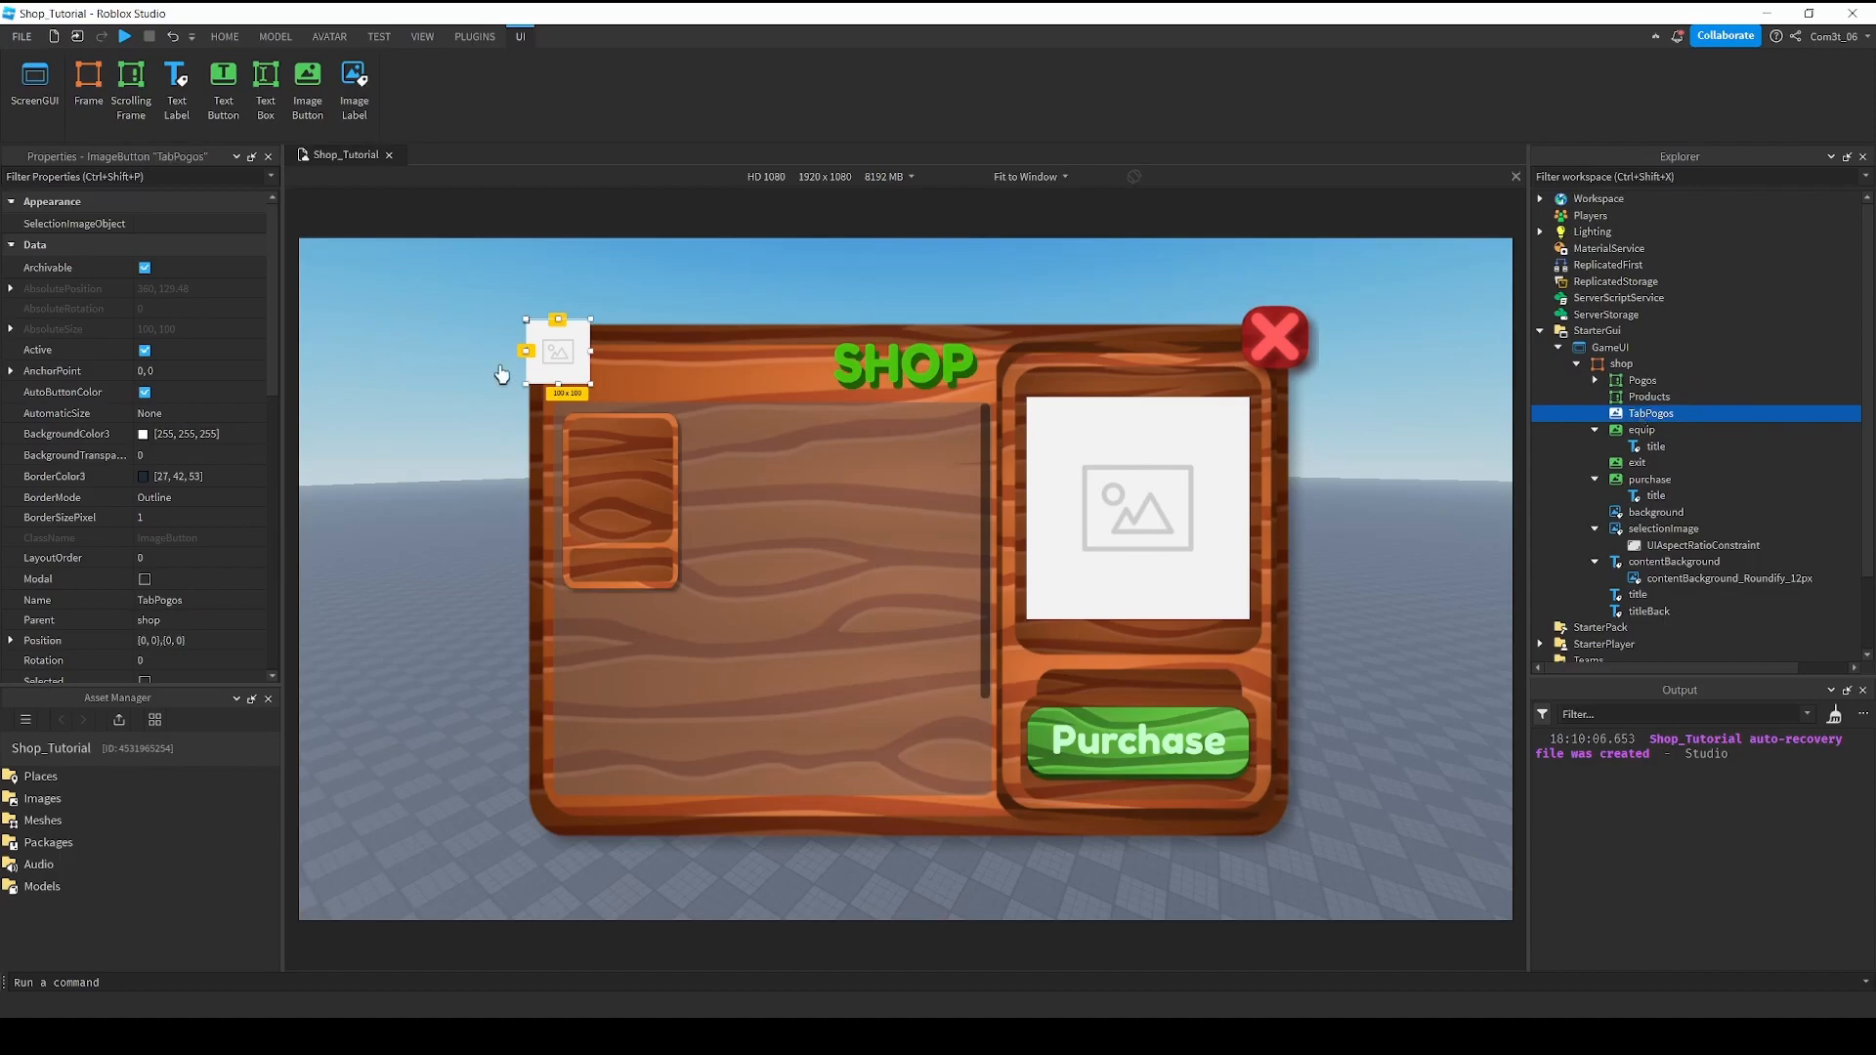
# Resize TabPogos to about 326 × 83 px and place it over the wooden frame's lower-left edge.
pyautogui.moveTo(557, 365); pyautogui.dragTo(774, 826)
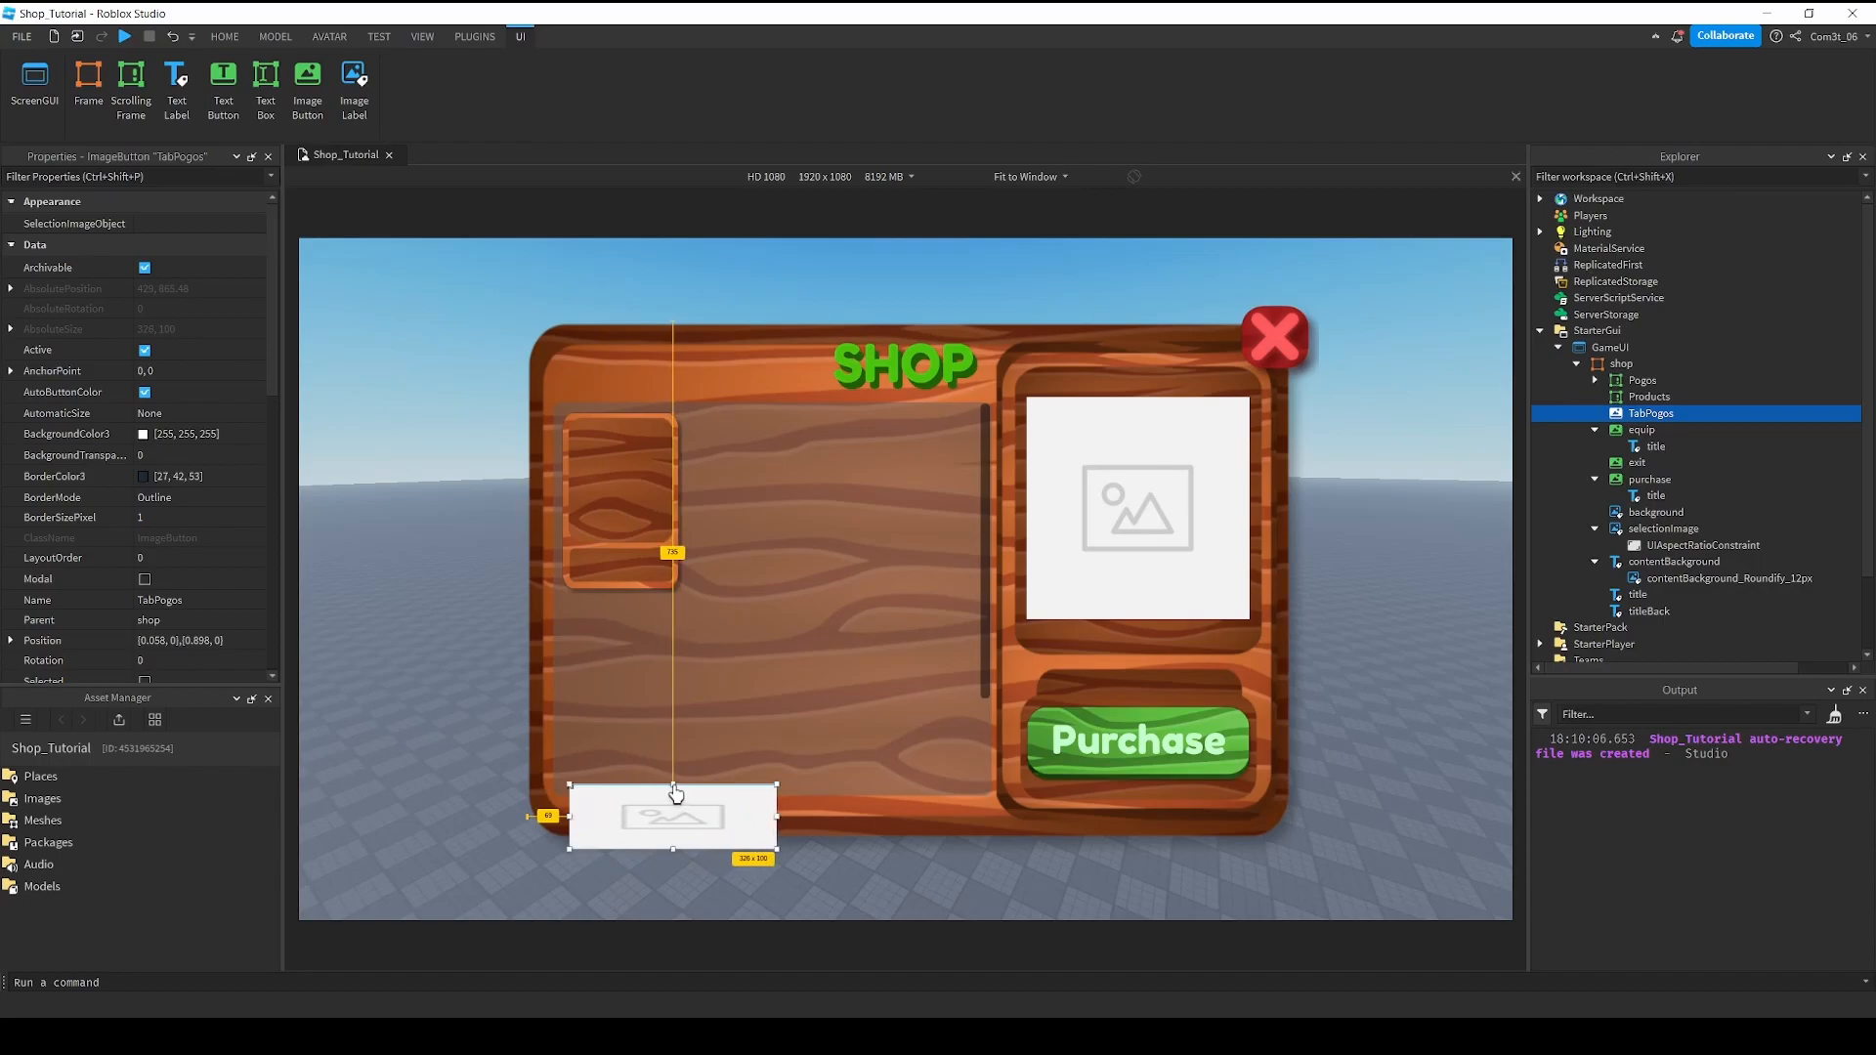
pyautogui.moveTo(674, 793); pyautogui.dragTo(691, 830)
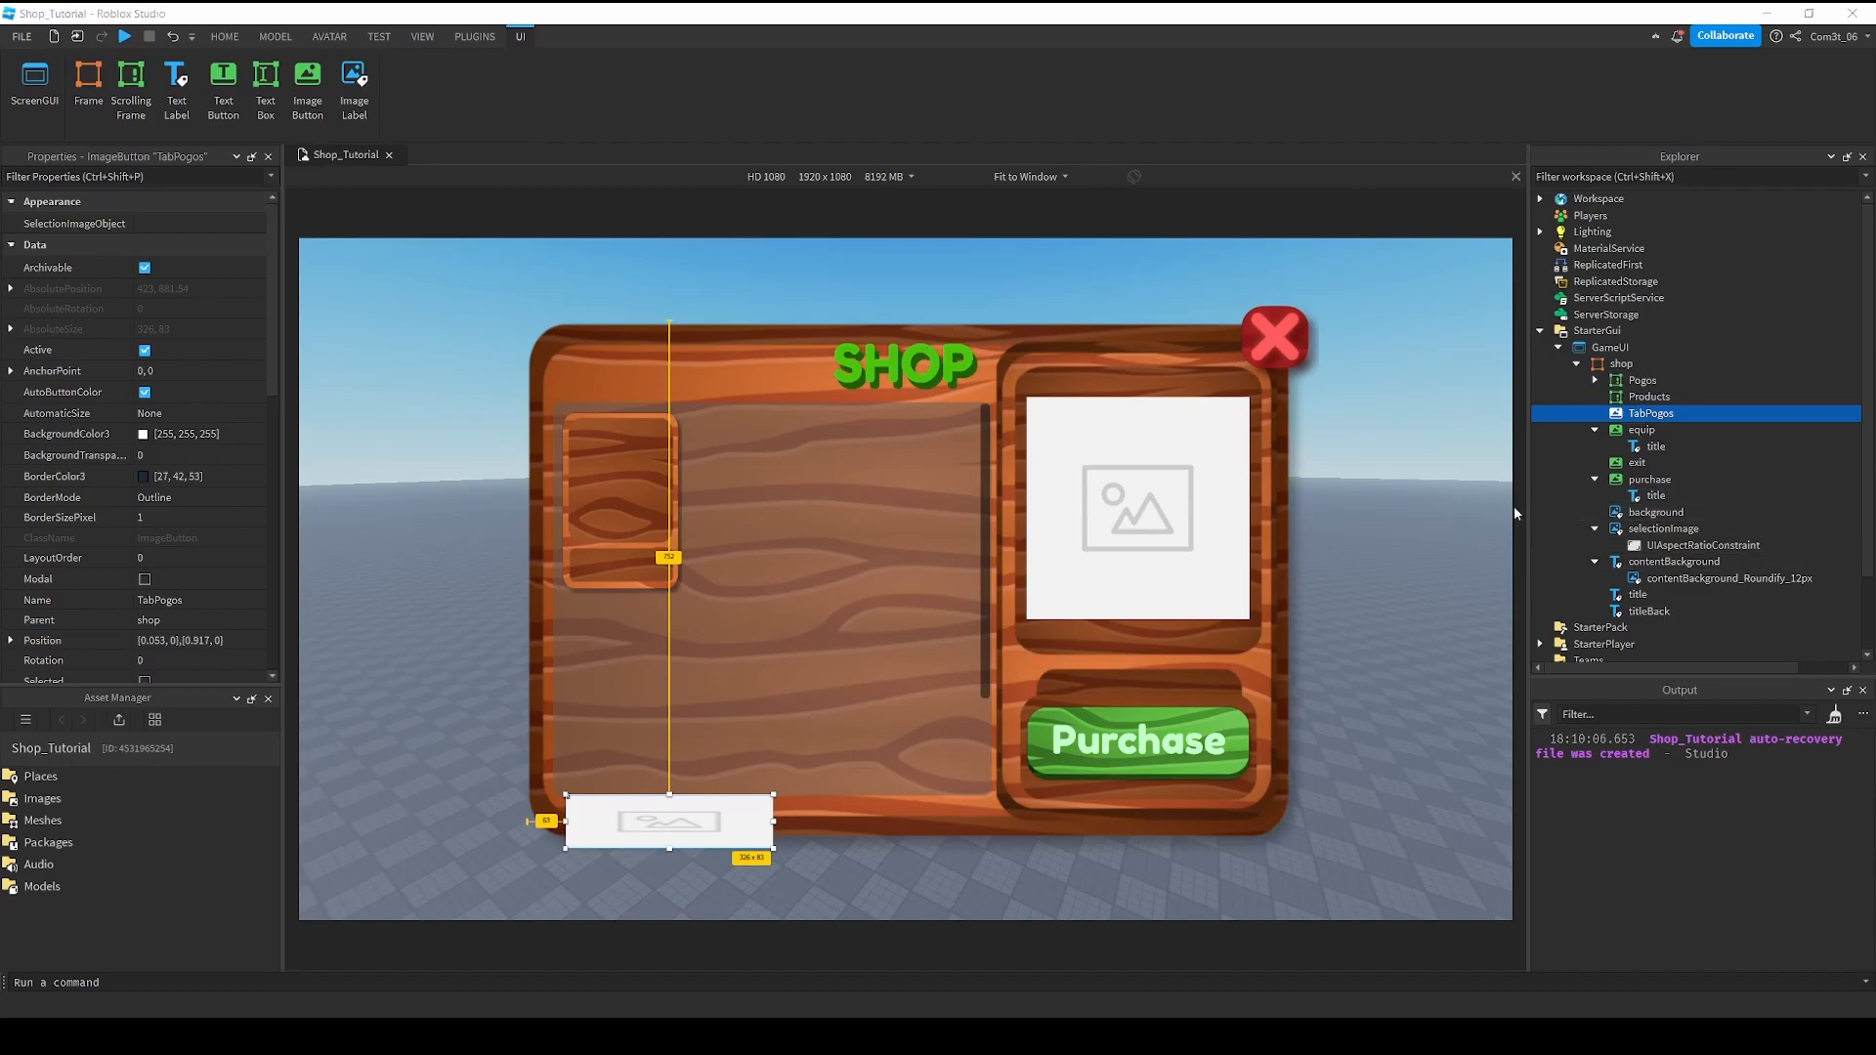
# Copy the shop frame's title and titleBack labels into TabPogos.
pyautogui.click(1624, 598)
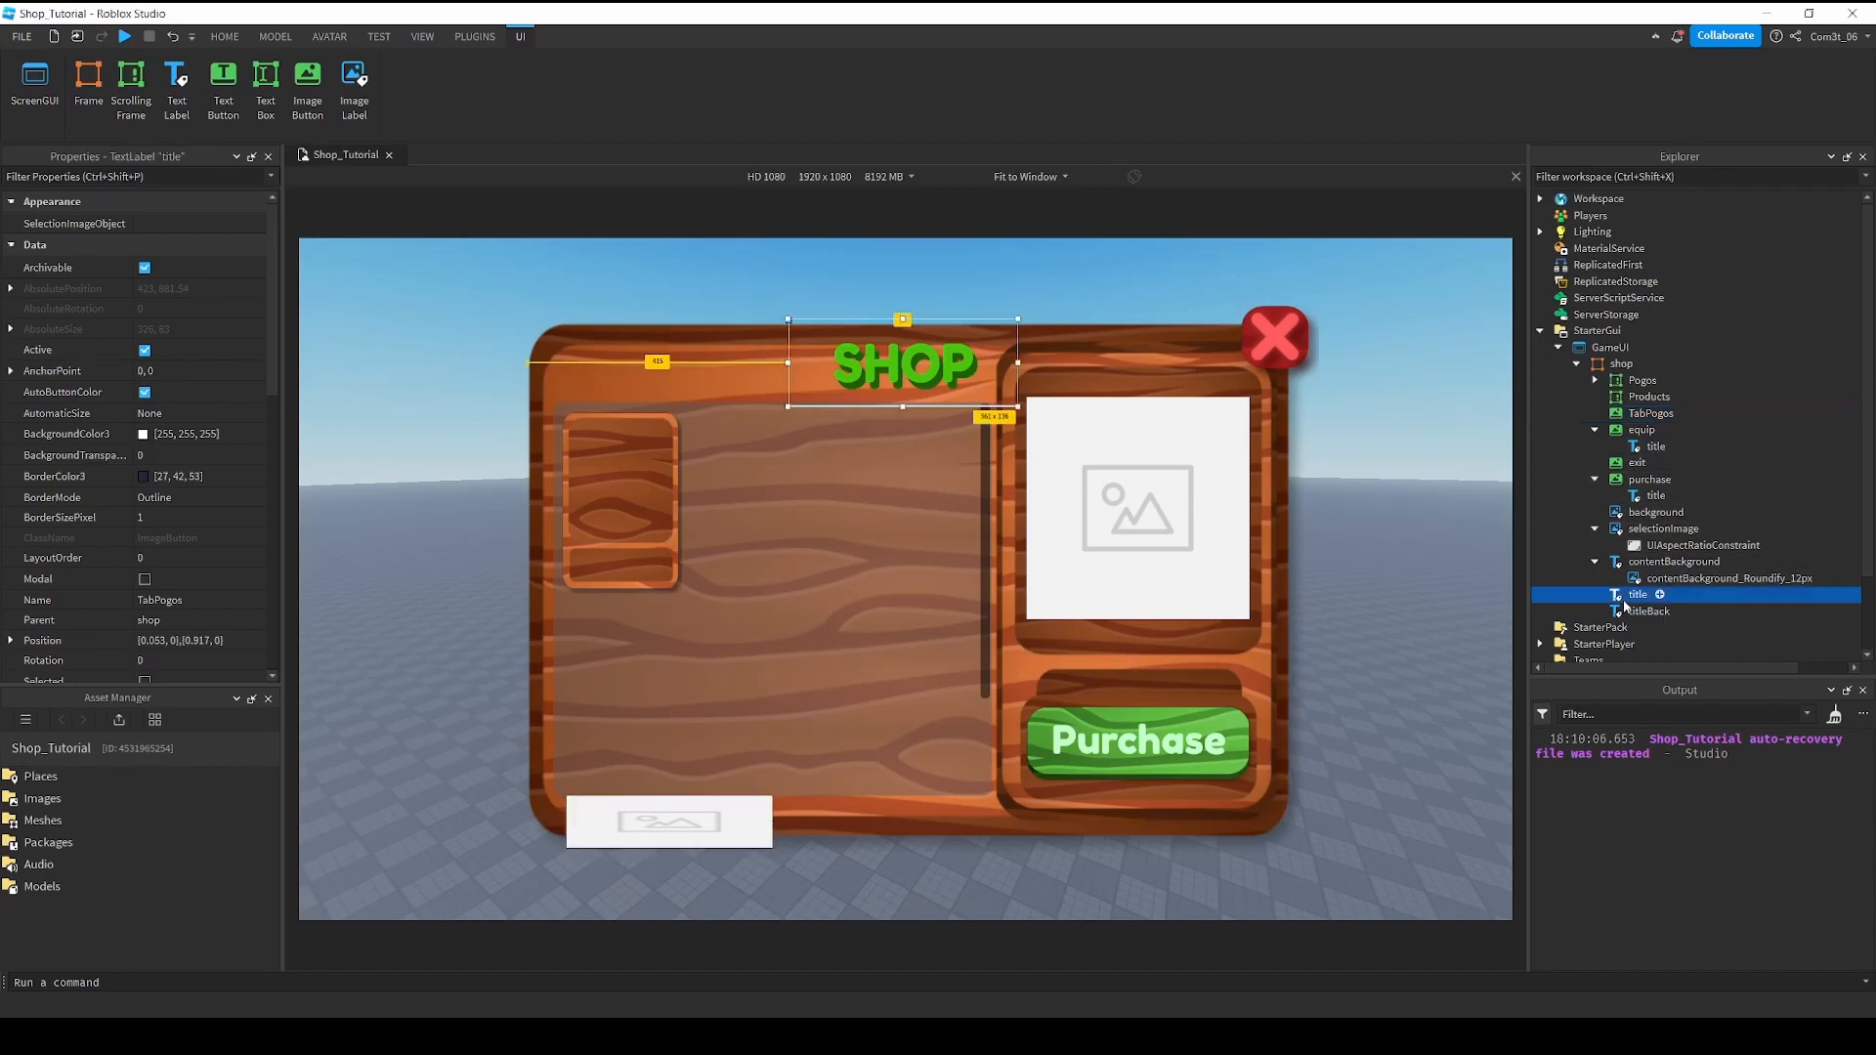
pyautogui.click(1629, 611)
pyautogui.keyDown('ctrl'); pyautogui.click(1631, 596); pyautogui.keyUp('ctrl')
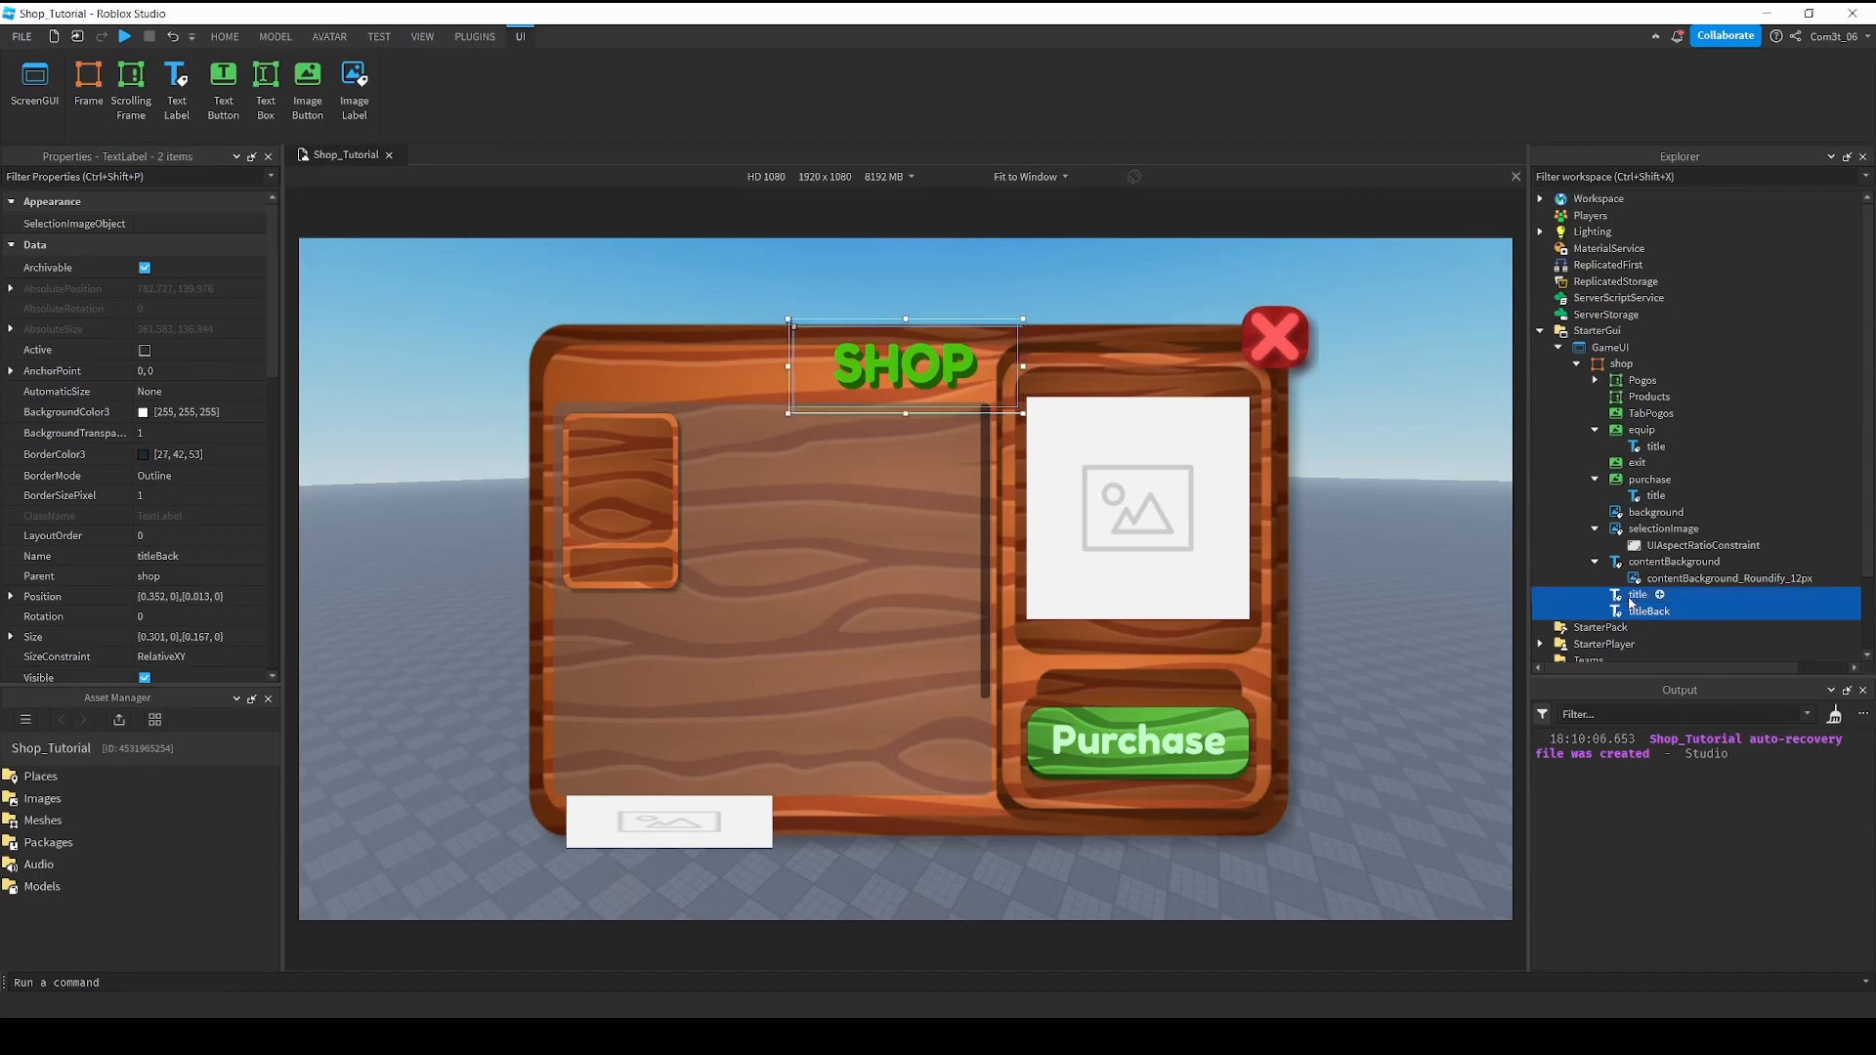
pyautogui.moveTo(1639, 606); pyautogui.dragTo(1652, 421)
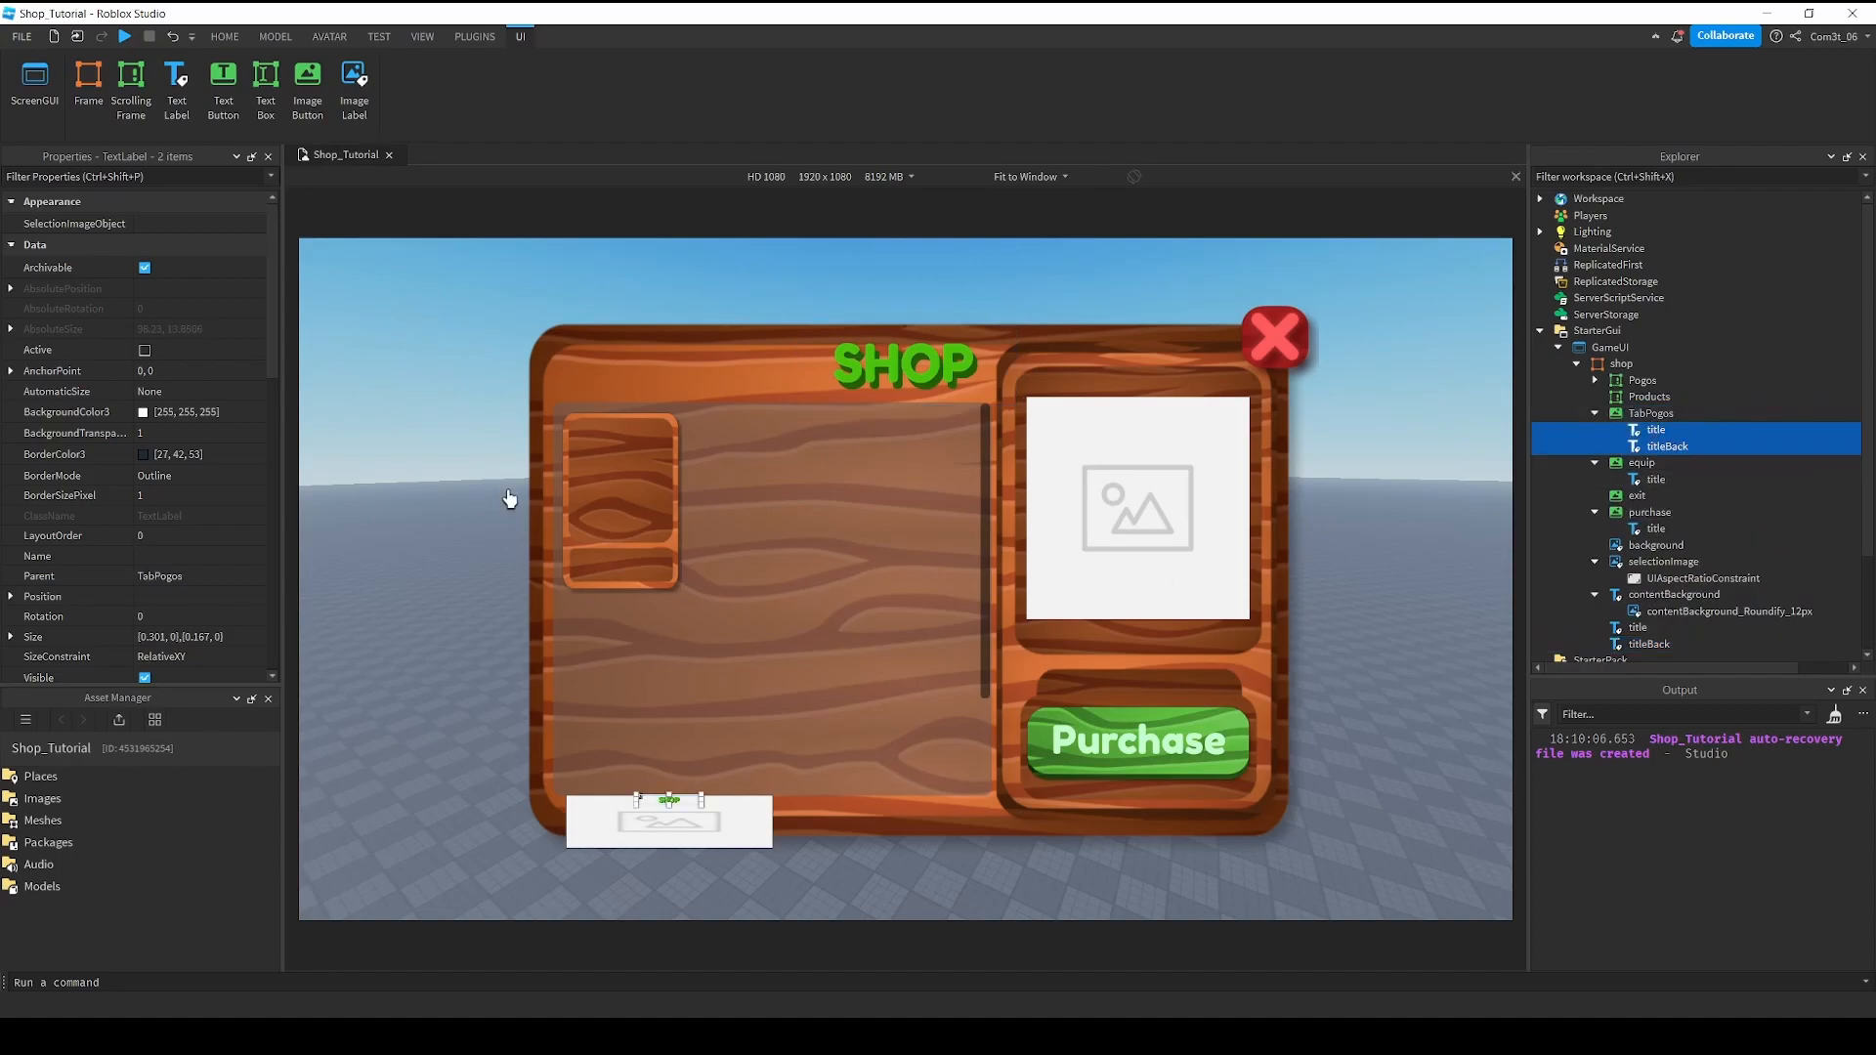
# Set the size of both TabPogos labels to {1, 0},{1, 0} and move them to cover the button.
pyautogui.click(180, 637)
pyautogui.write('1')
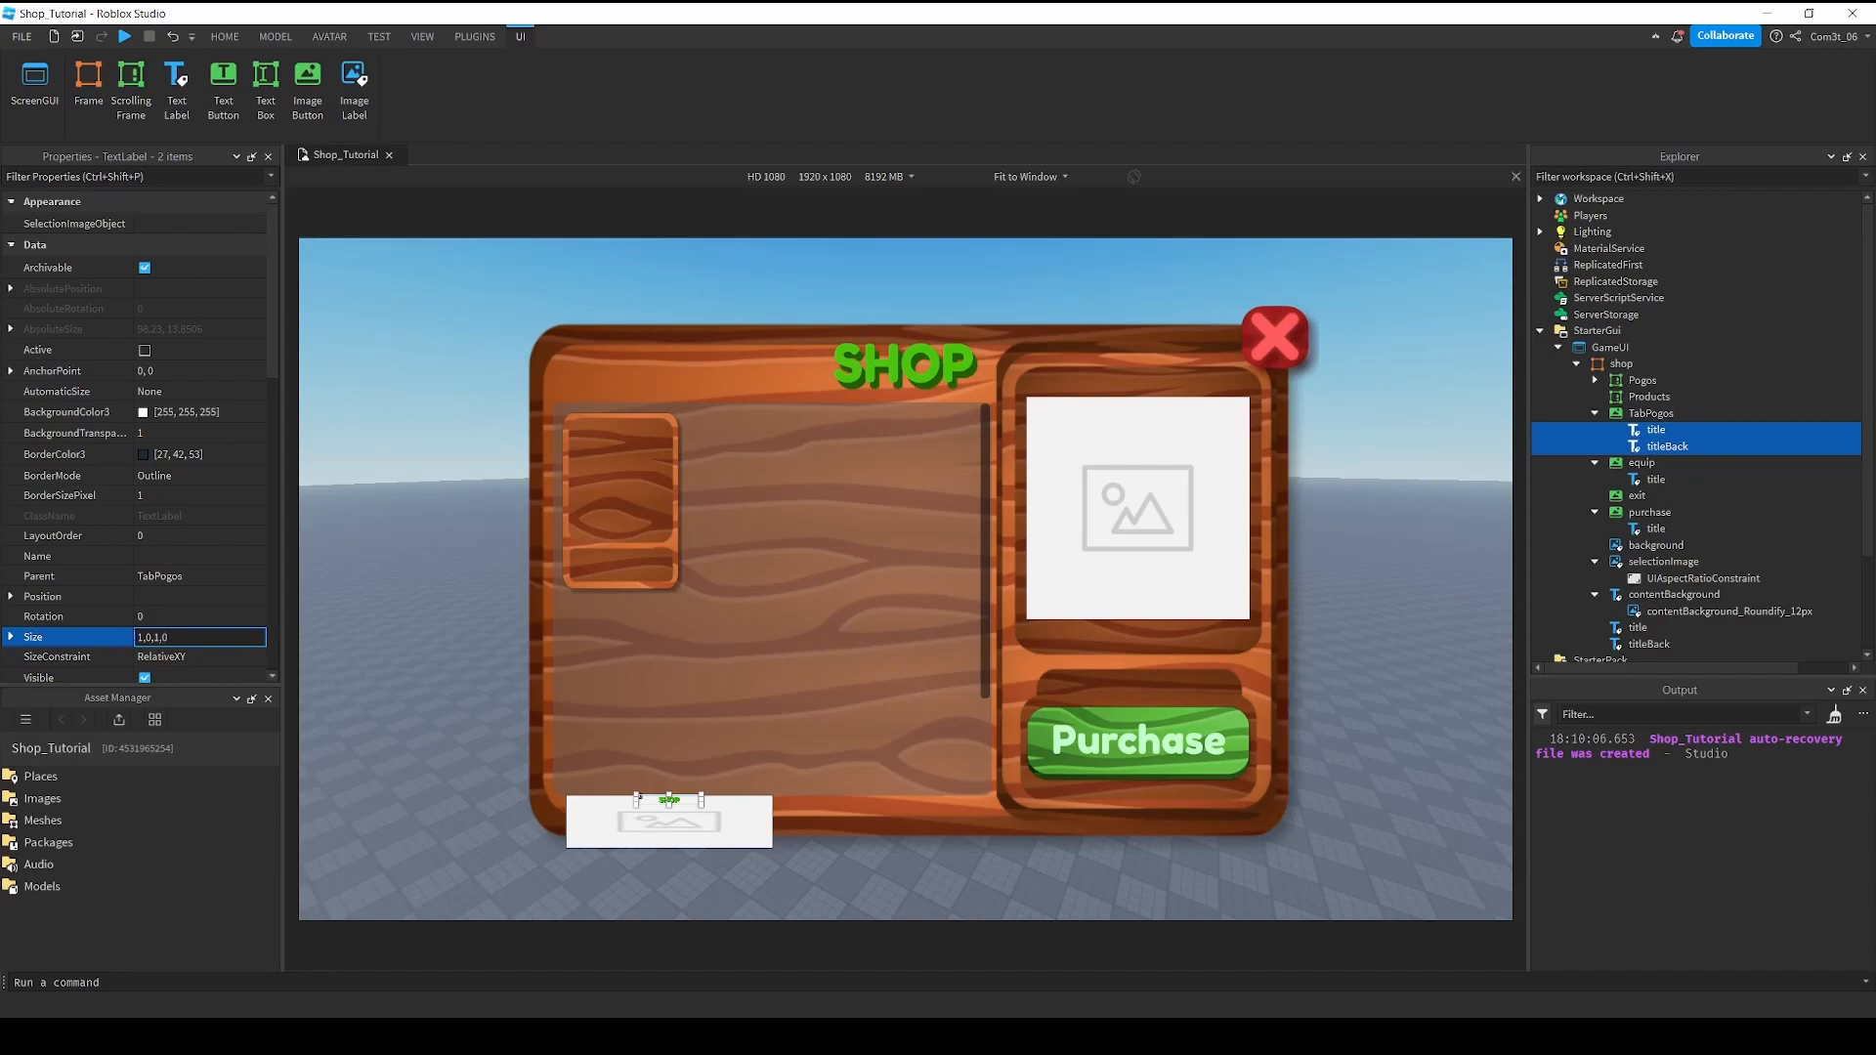
pyautogui.write(', 0},{1, 0')
pyautogui.press('Return')
pyautogui.scroll(-3, 146, 557)
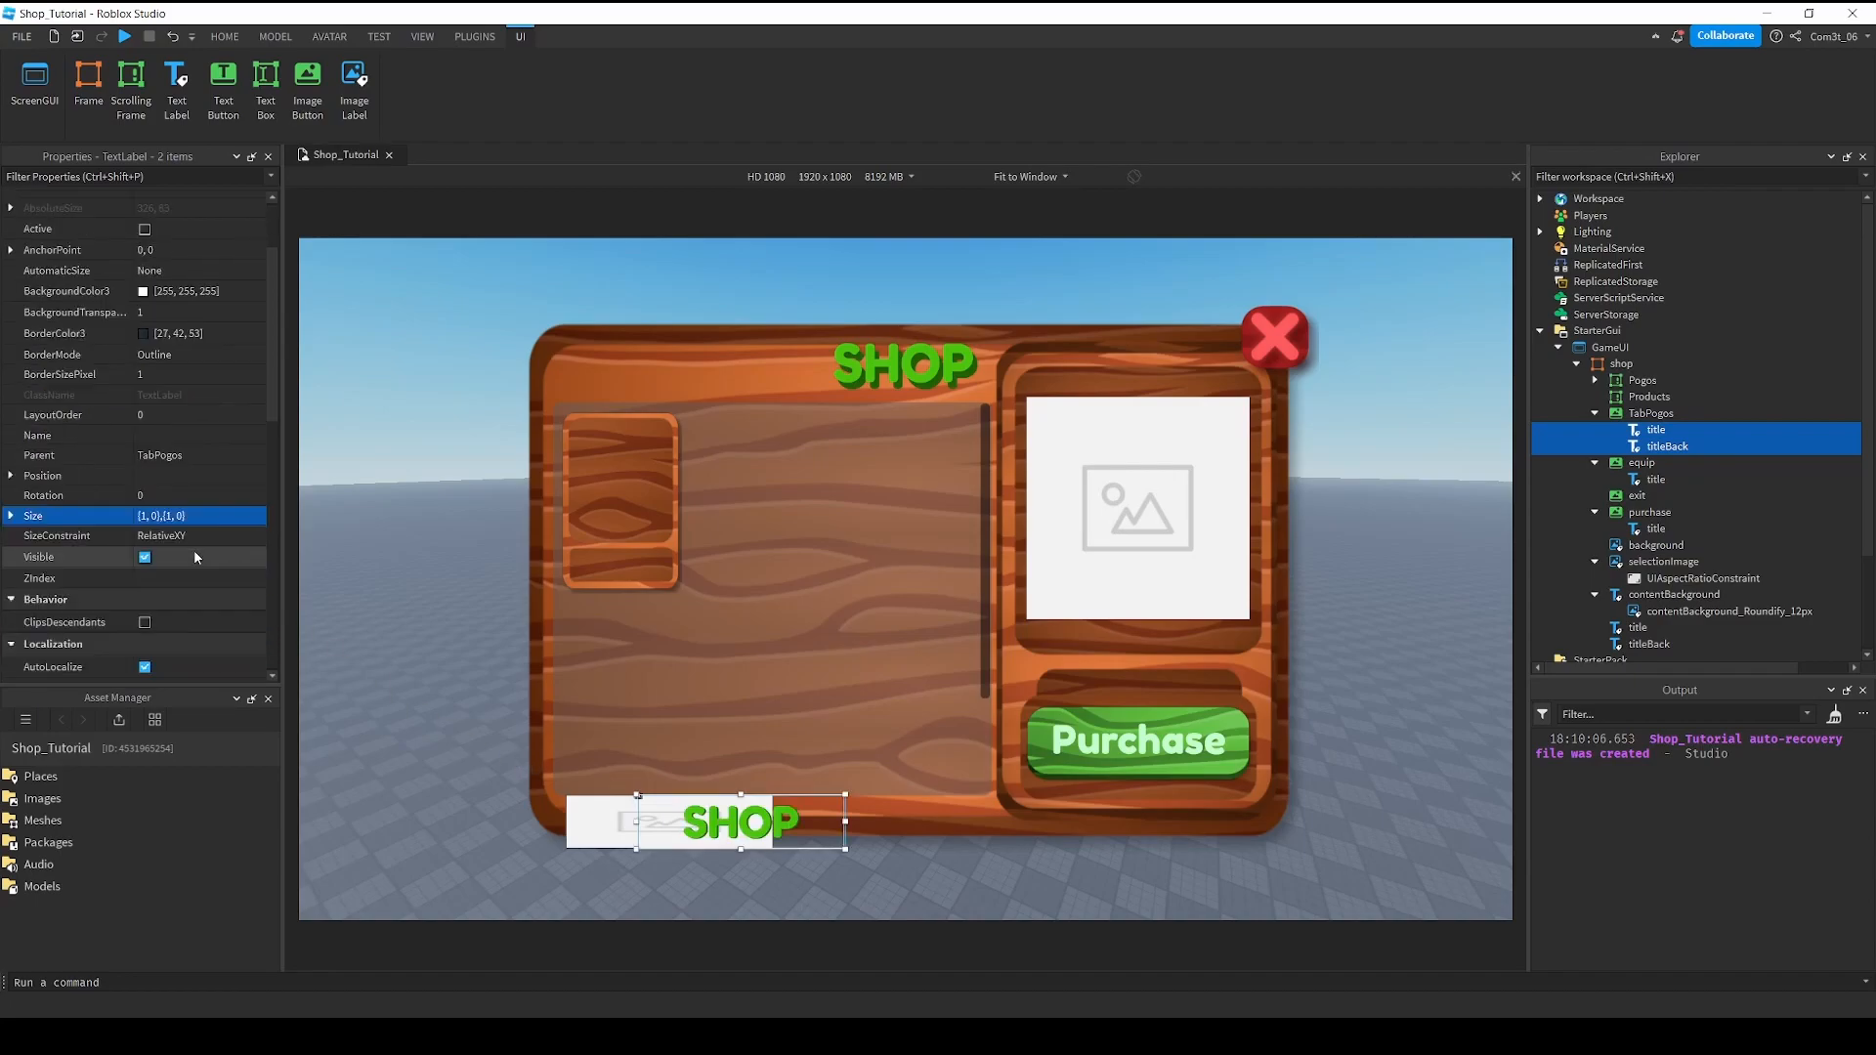
pyautogui.moveTo(640, 806); pyautogui.dragTo(569, 806)
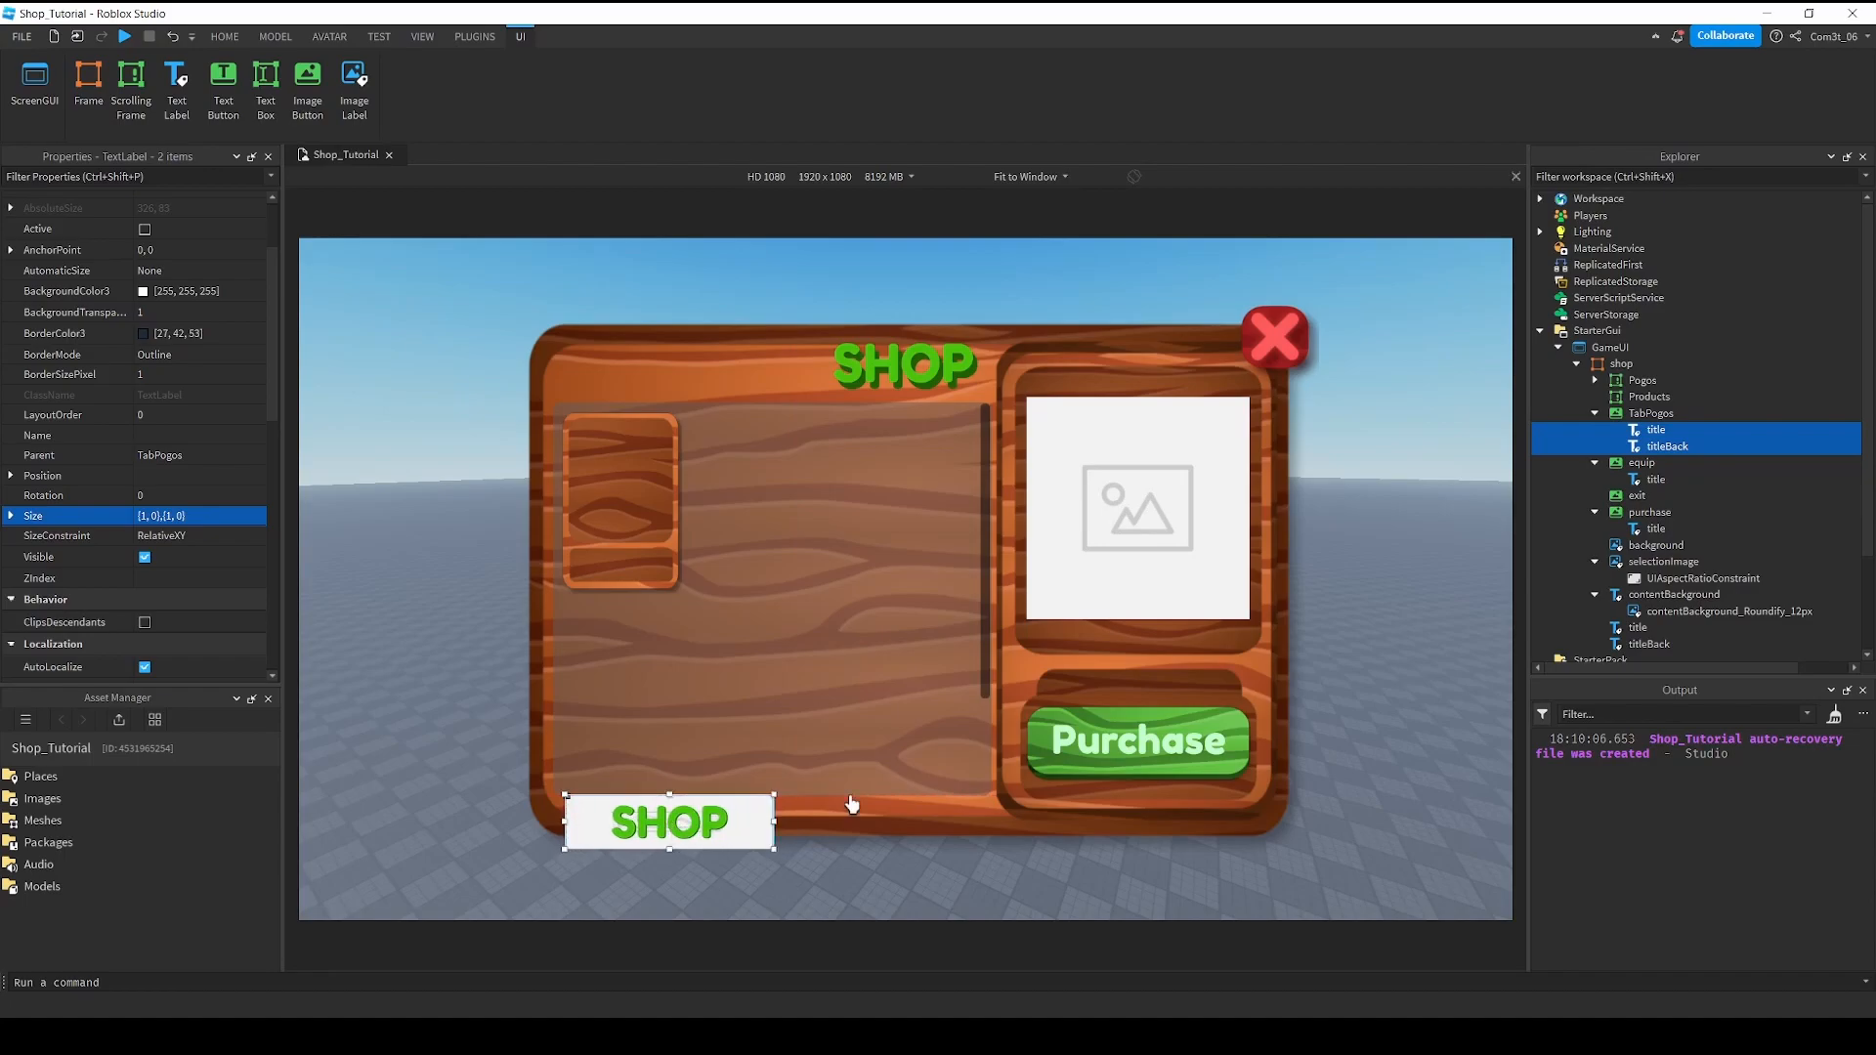
# Convert the size of TabPogos to scale units with the Unit Conversion plugin.
pyautogui.click(1651, 413)
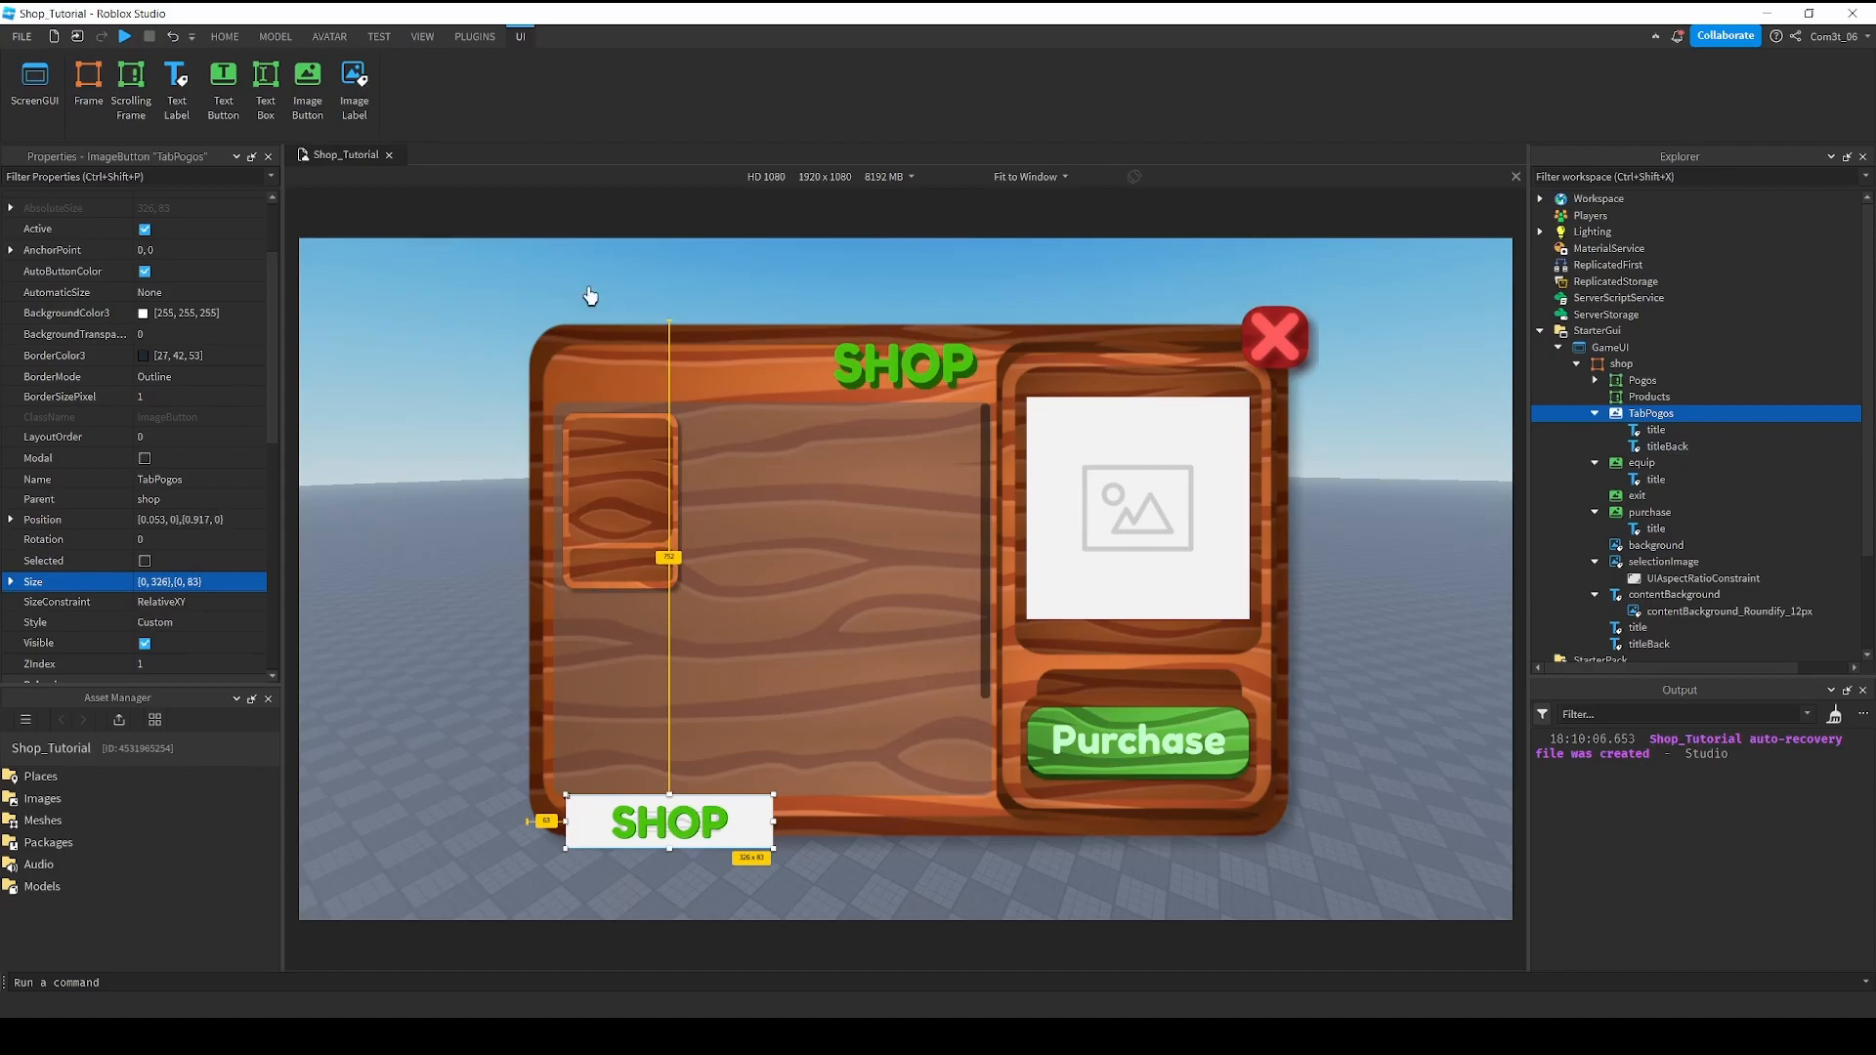
pyautogui.click(474, 37)
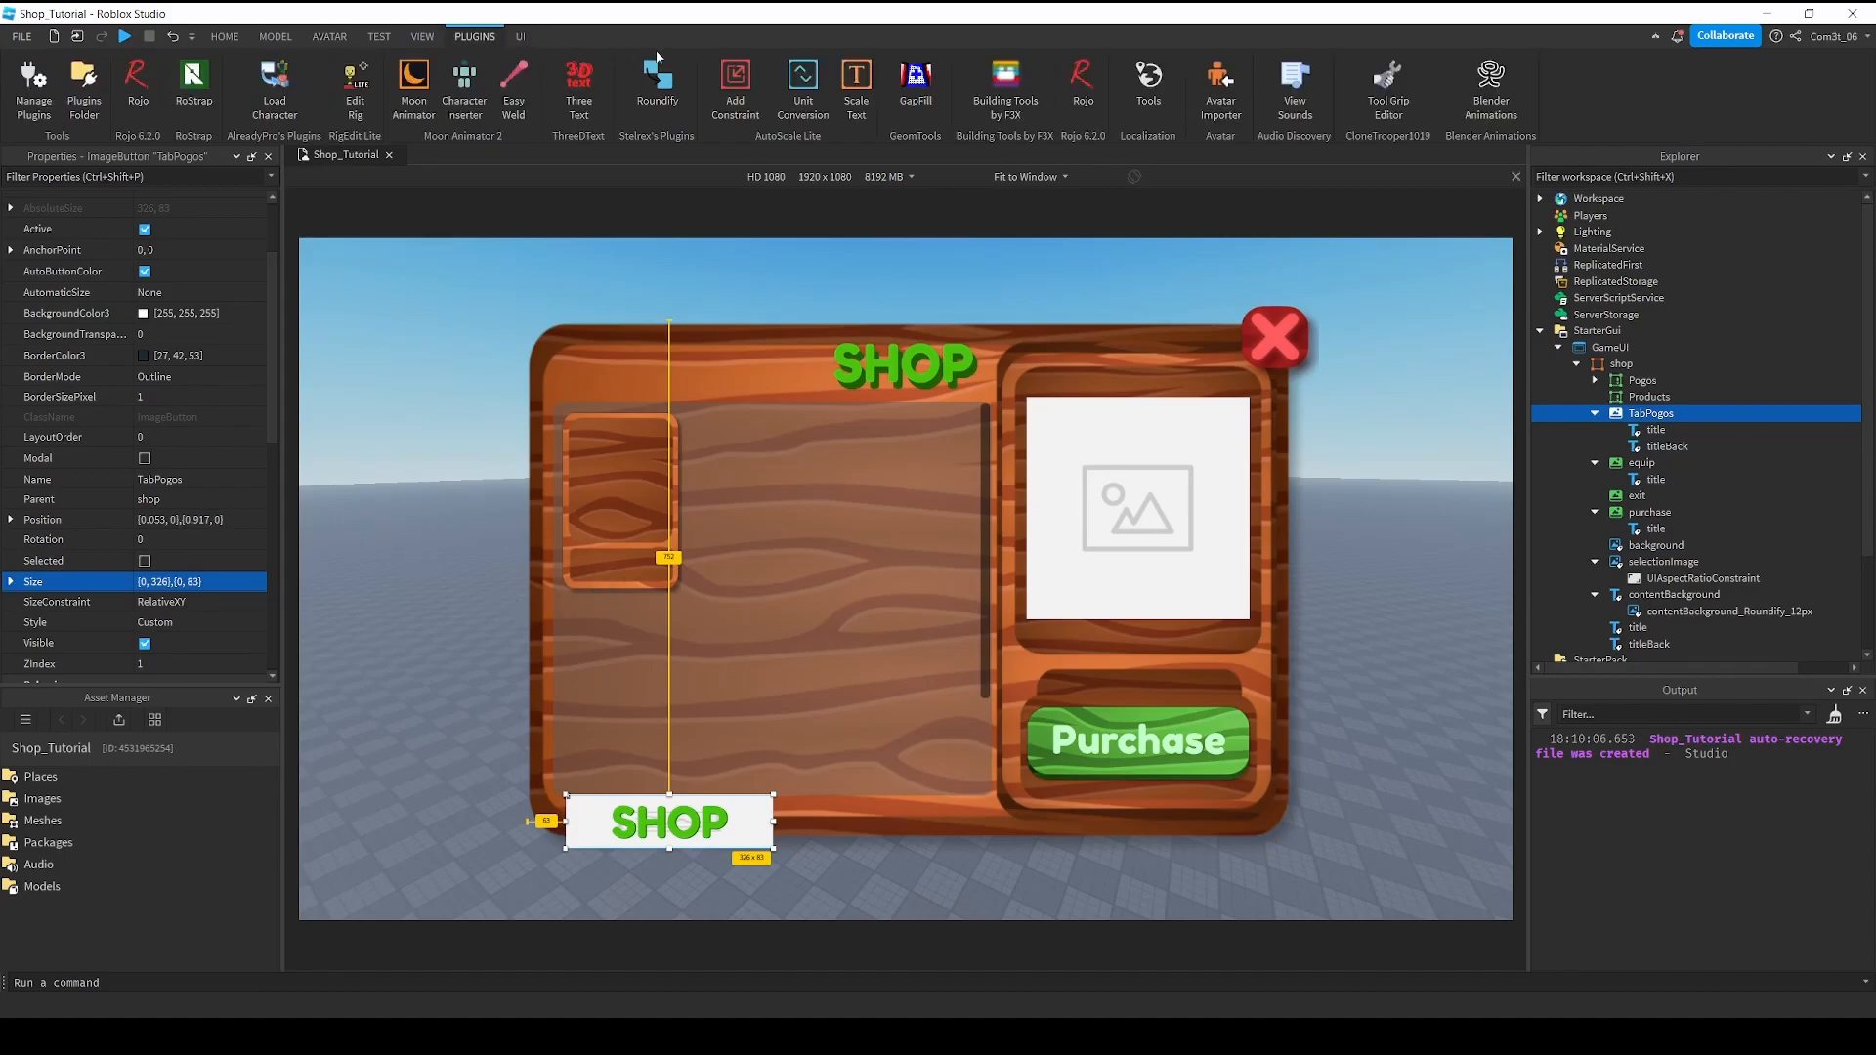
pyautogui.click(800, 88)
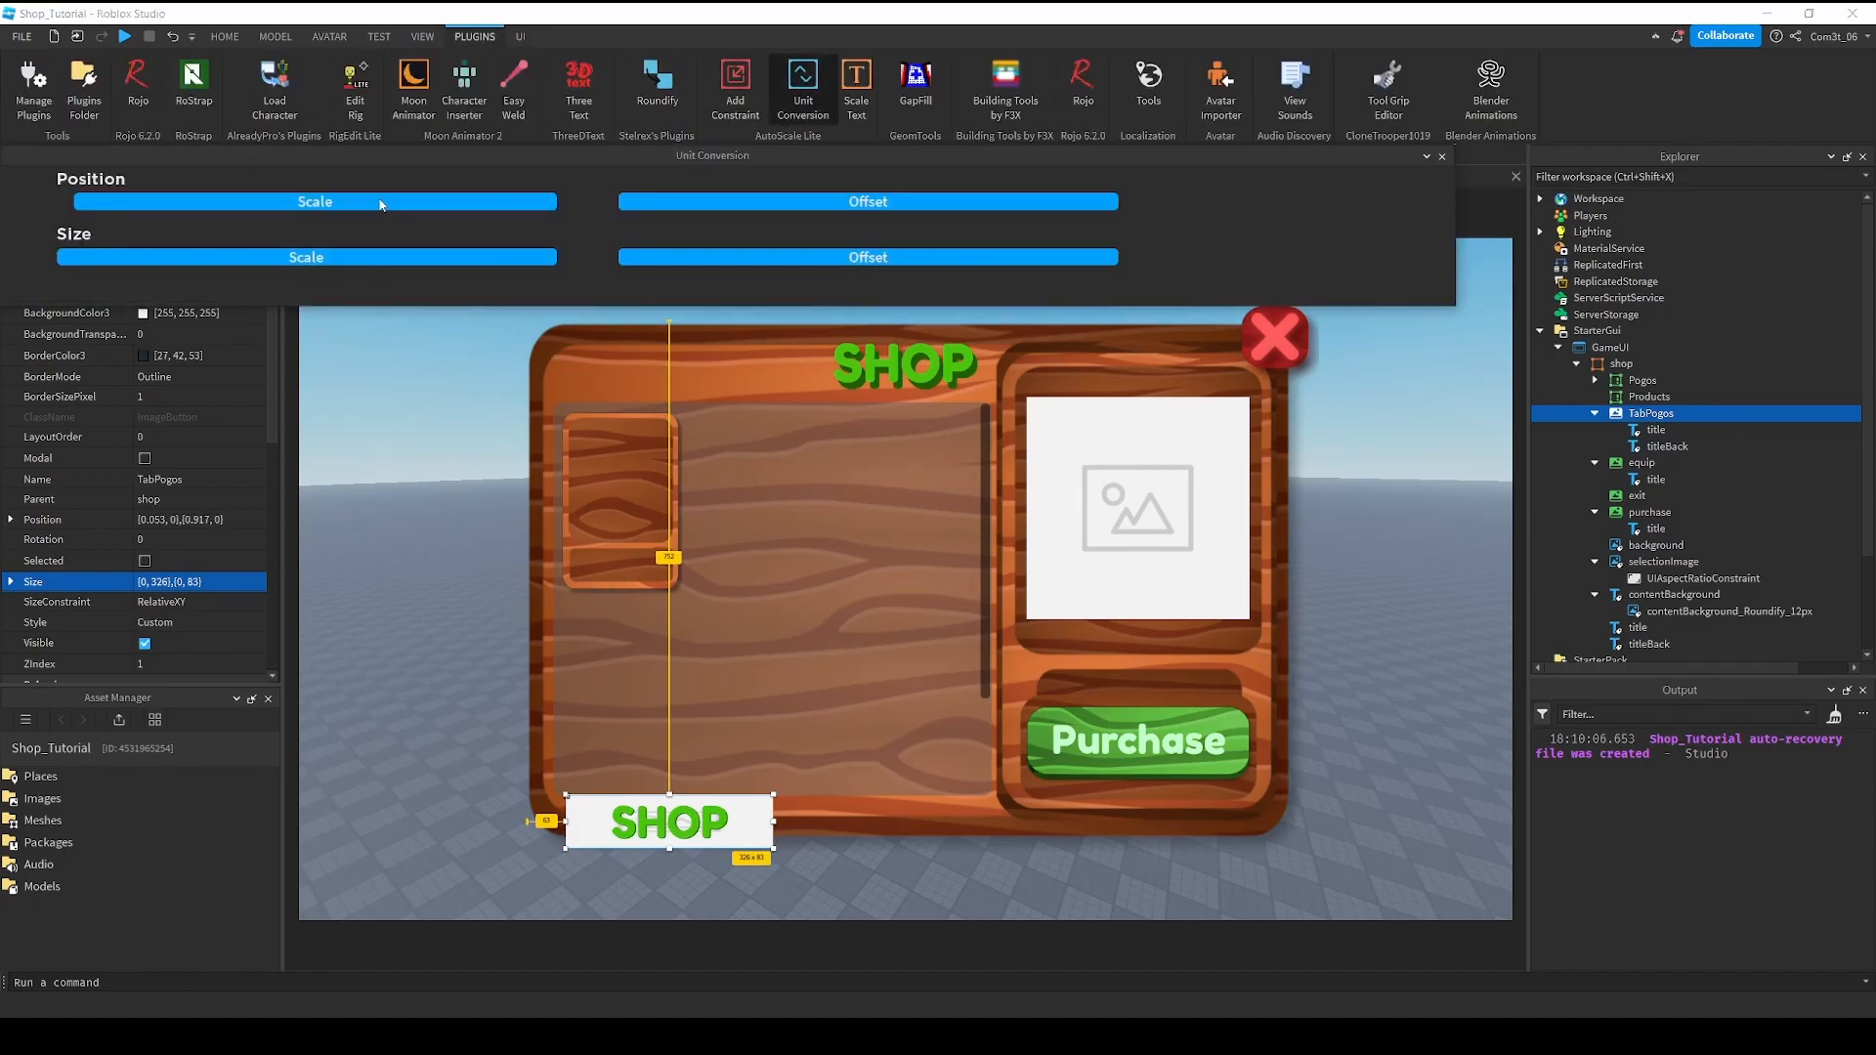
pyautogui.click(328, 257)
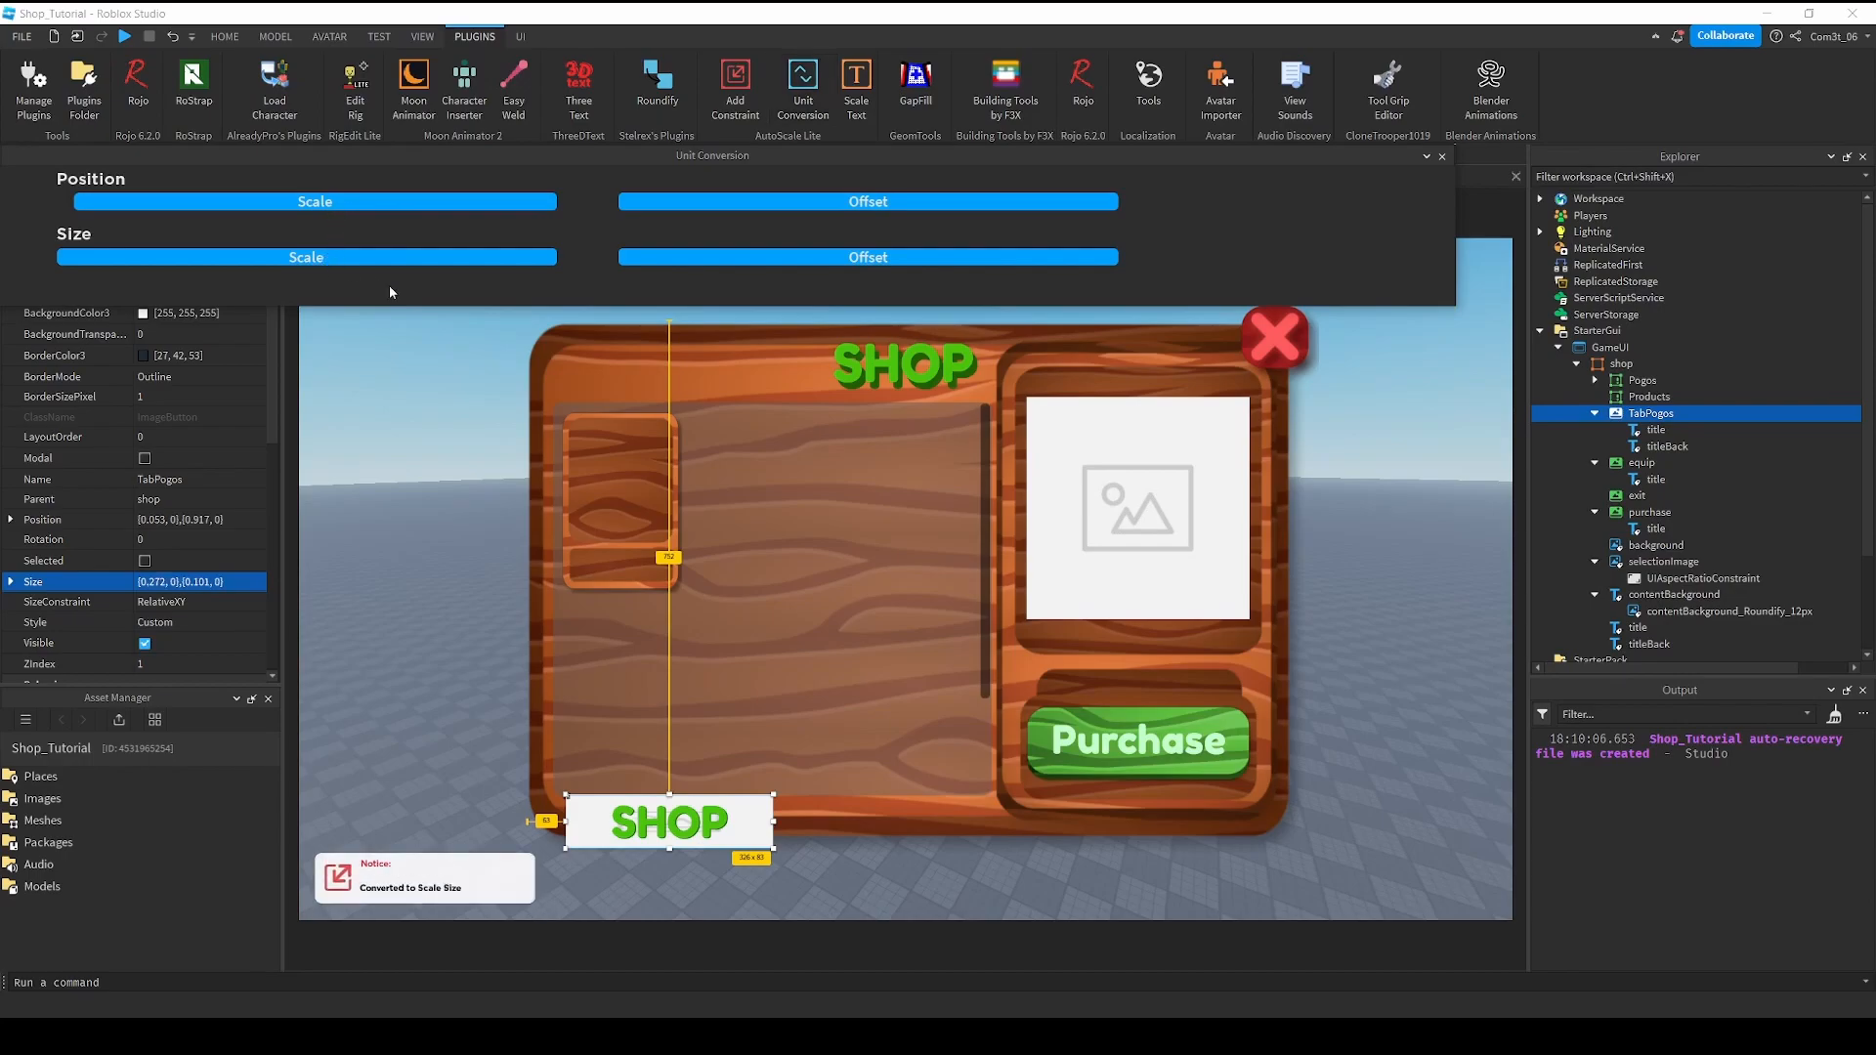
pyautogui.click(1442, 156)
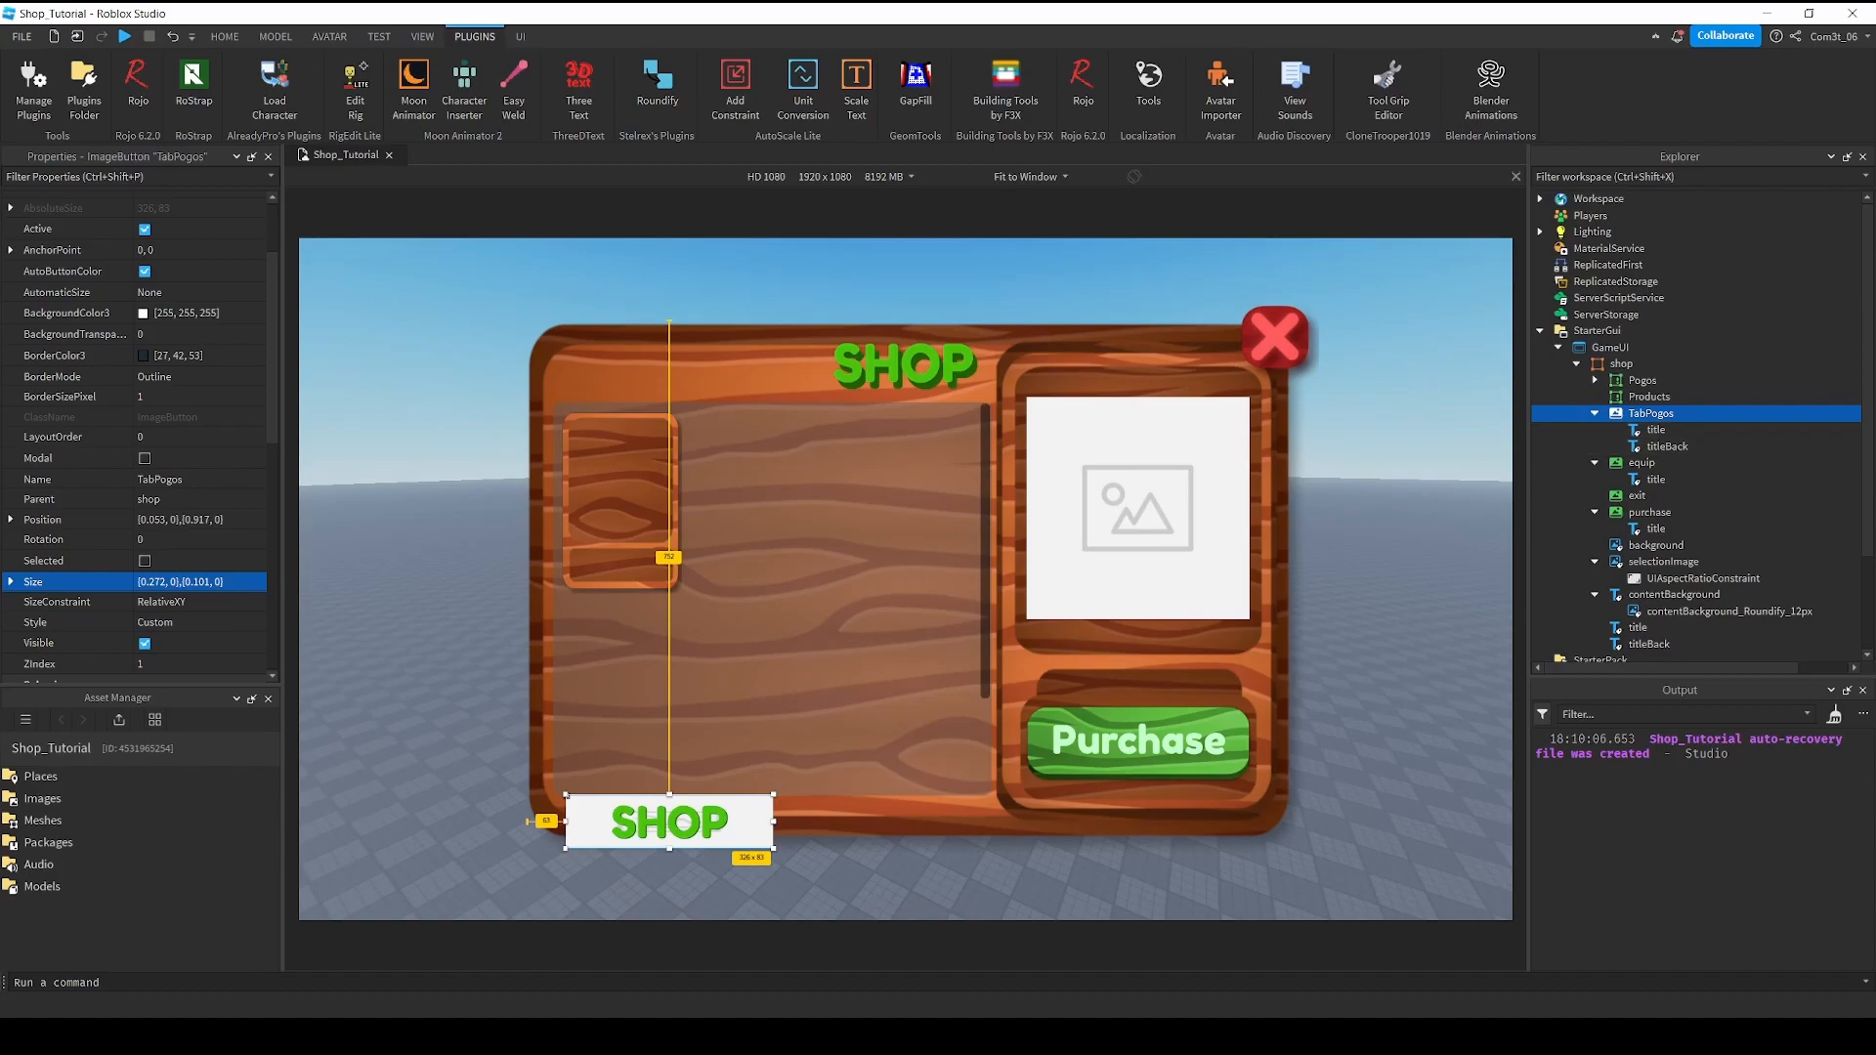
# Assign the copied wooden image asset ID to TabPogos and set its background transparency to 1.
pyautogui.click(1648, 398)
pyautogui.click(1648, 413)
pyautogui.scroll(-4, 176, 586)
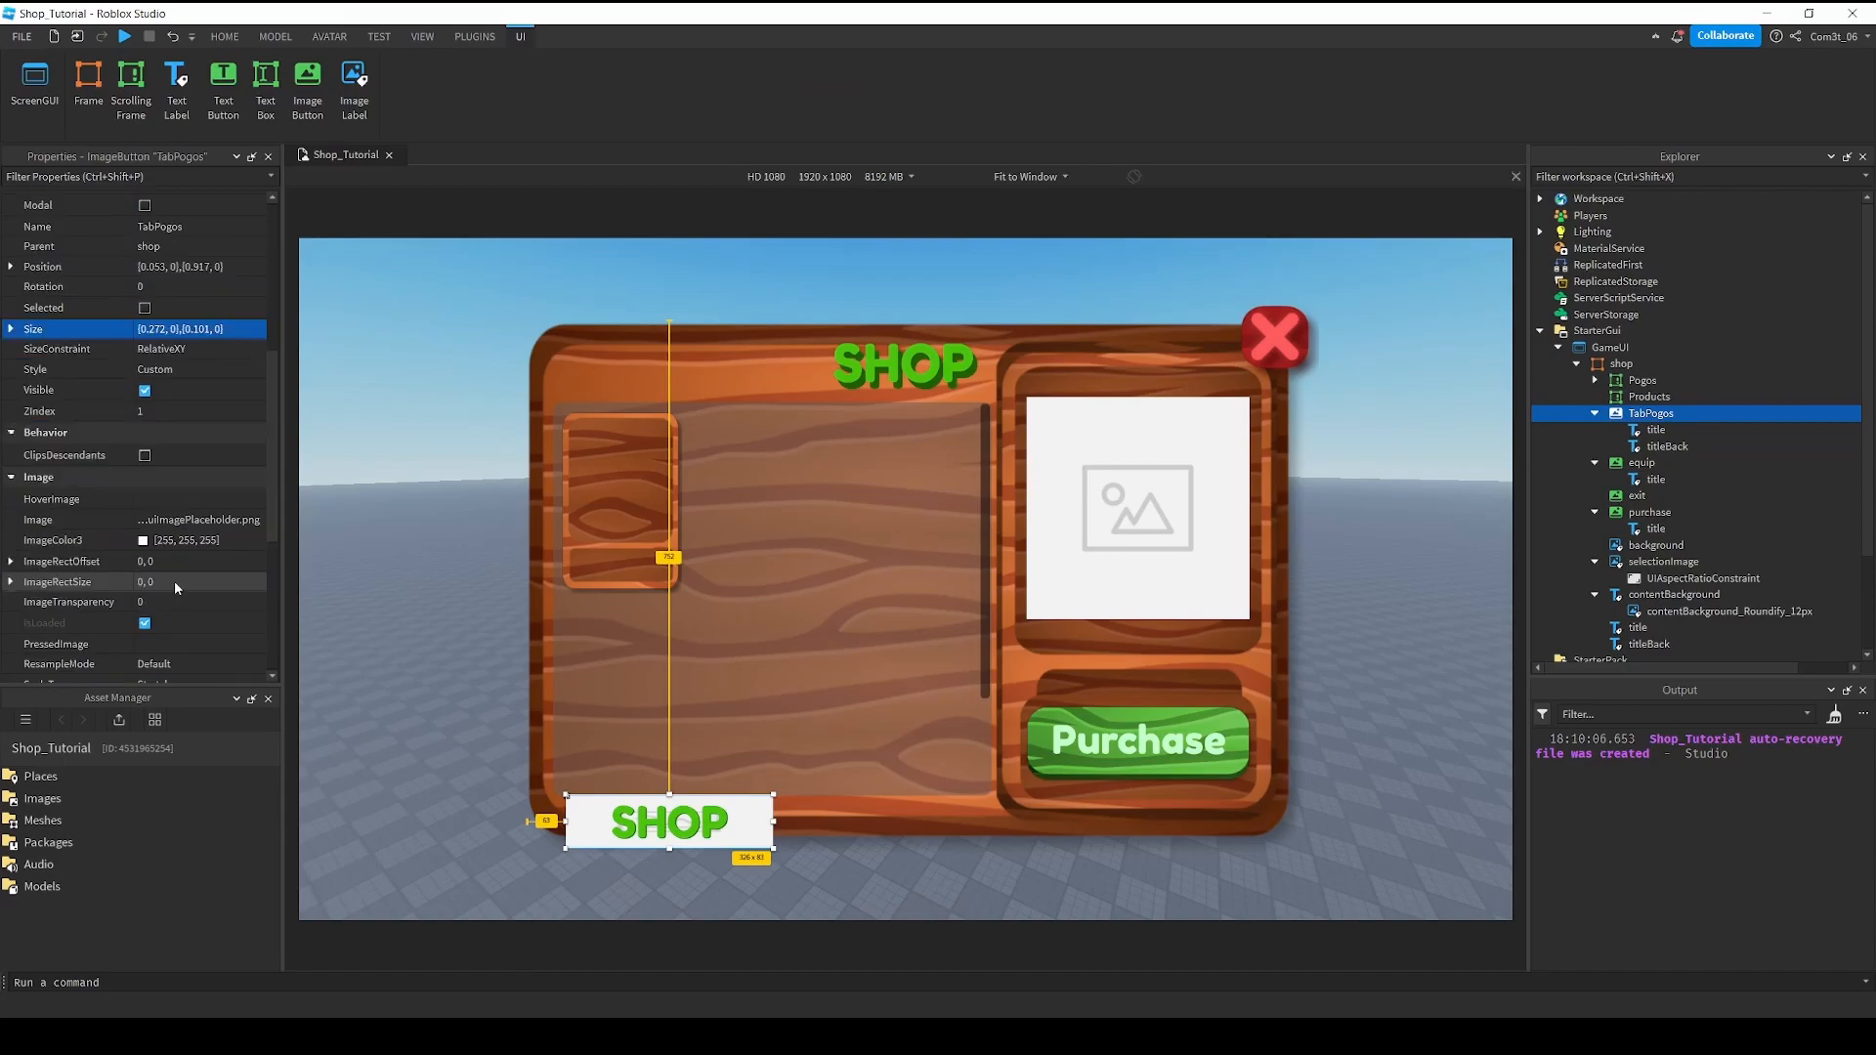
pyautogui.click(220, 521)
pyautogui.hotkey('ctrl', 'v')
pyautogui.press('Return')
pyautogui.scroll(5, 197, 451)
pyautogui.click(183, 396)
pyautogui.write('1')
pyautogui.press('Return')
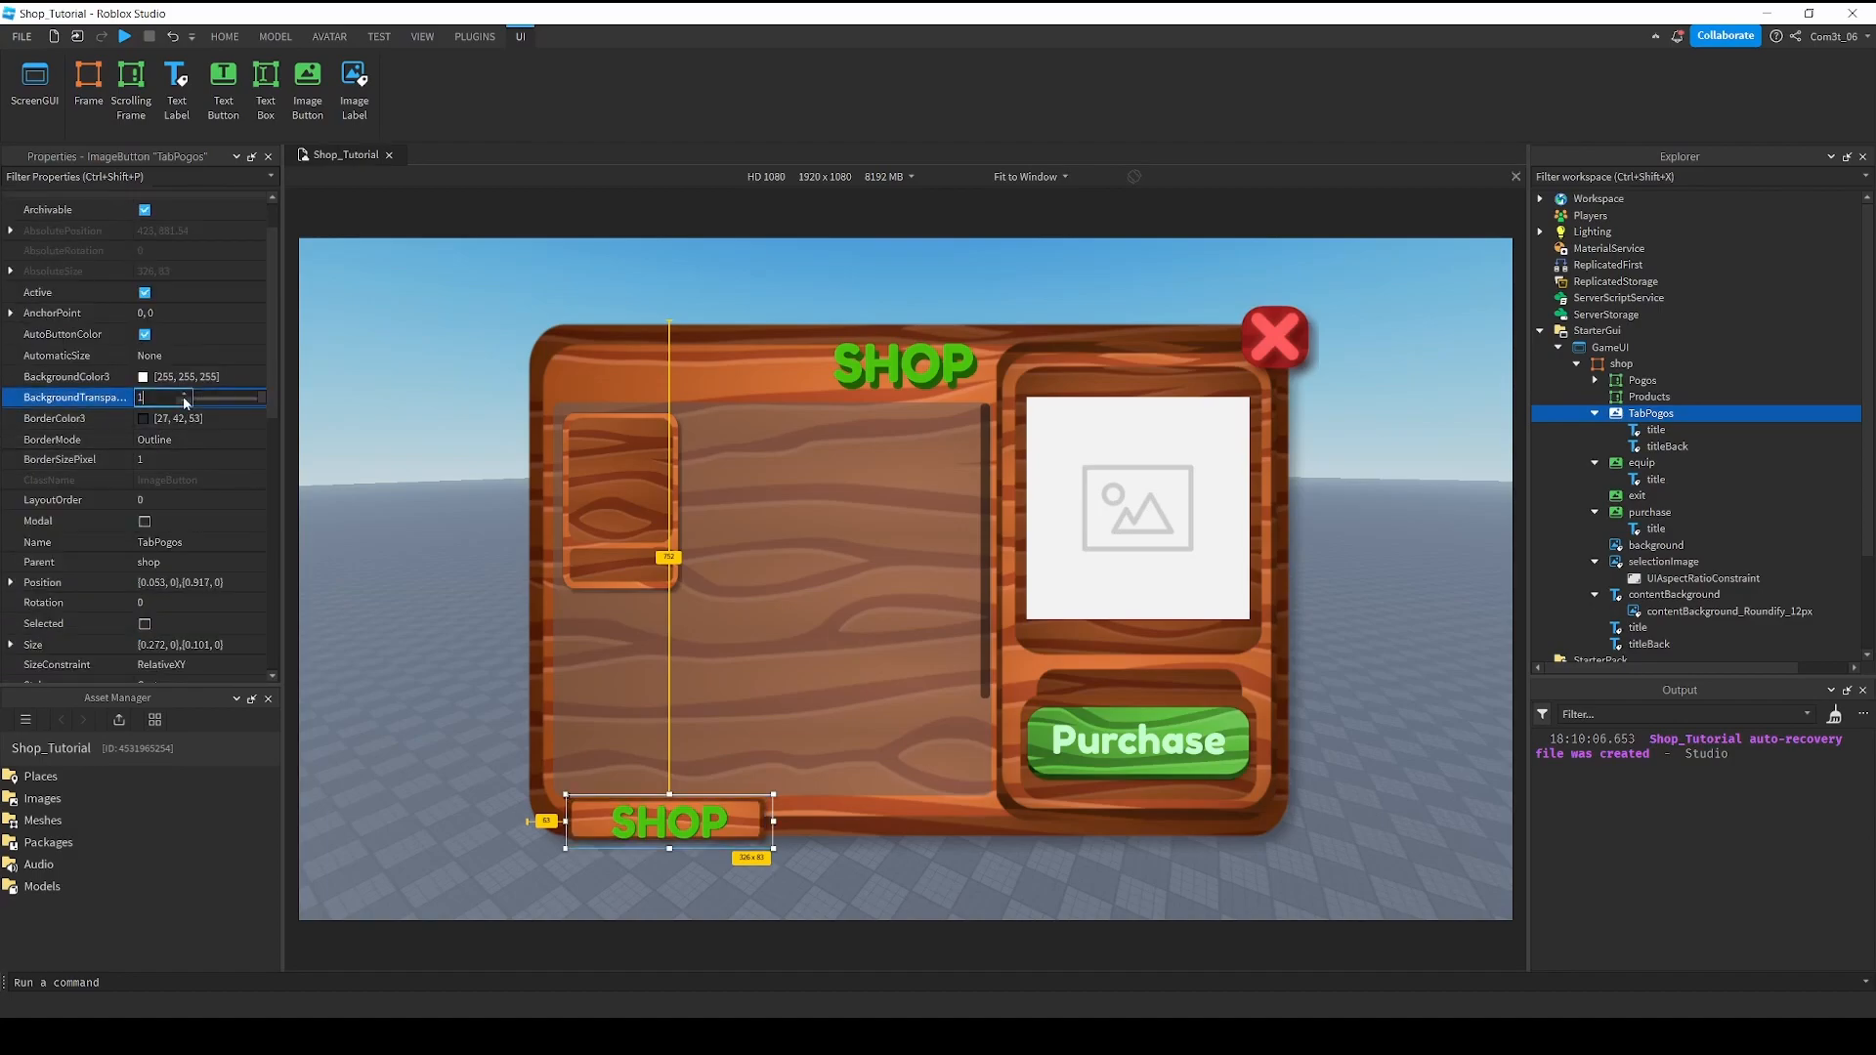
pyautogui.click(167, 461)
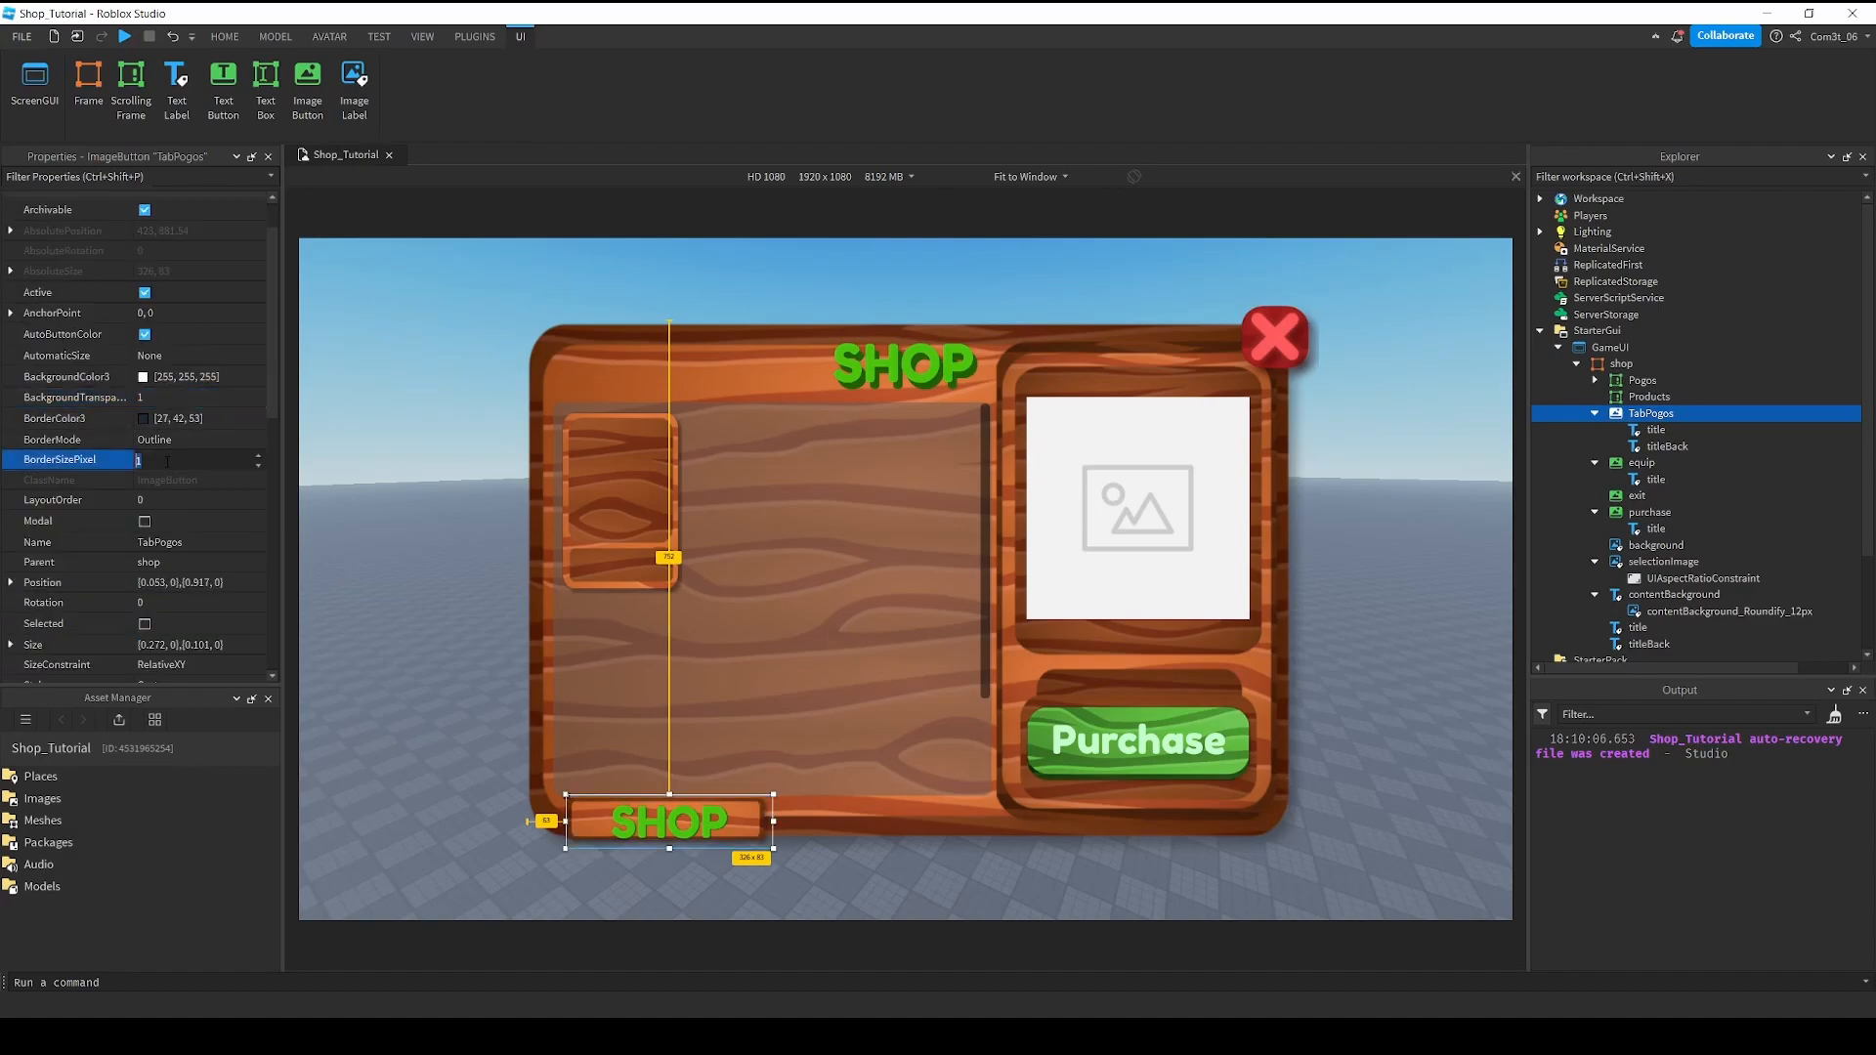
pyautogui.scroll(-7, 168, 516)
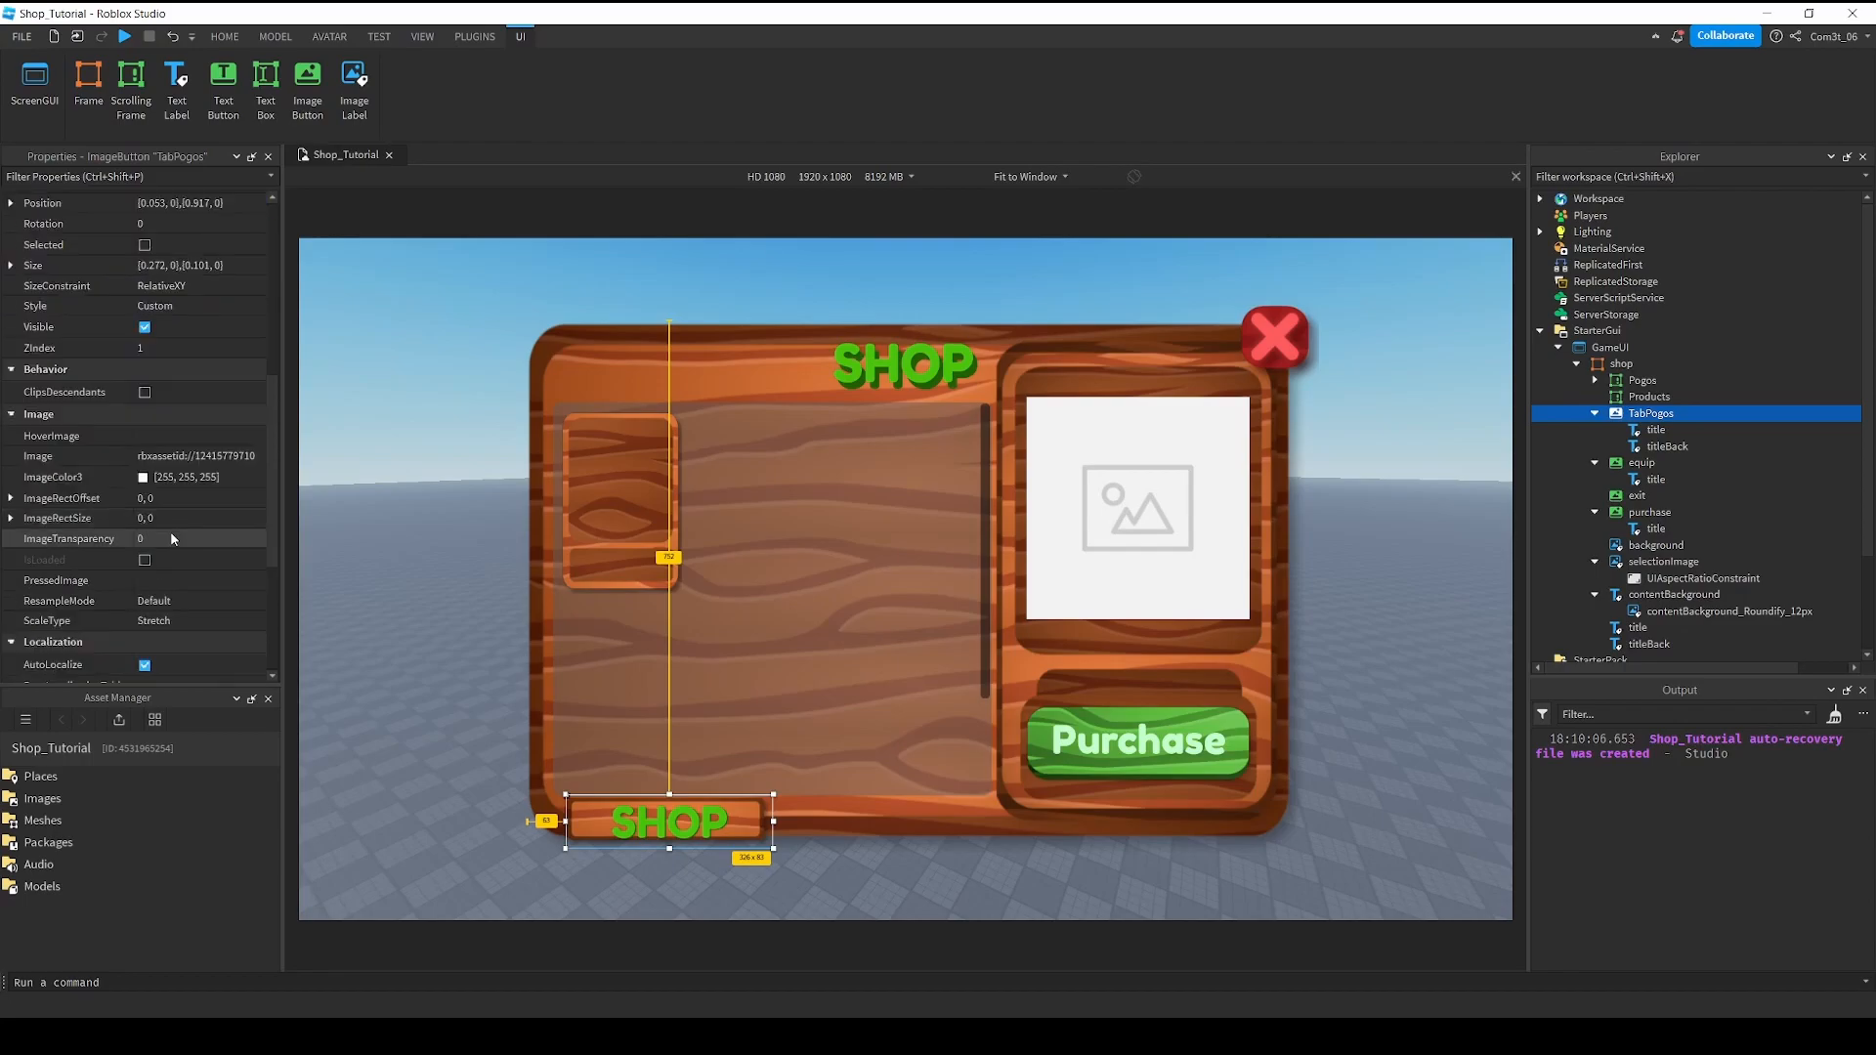
pyautogui.scroll(-4, 162, 553)
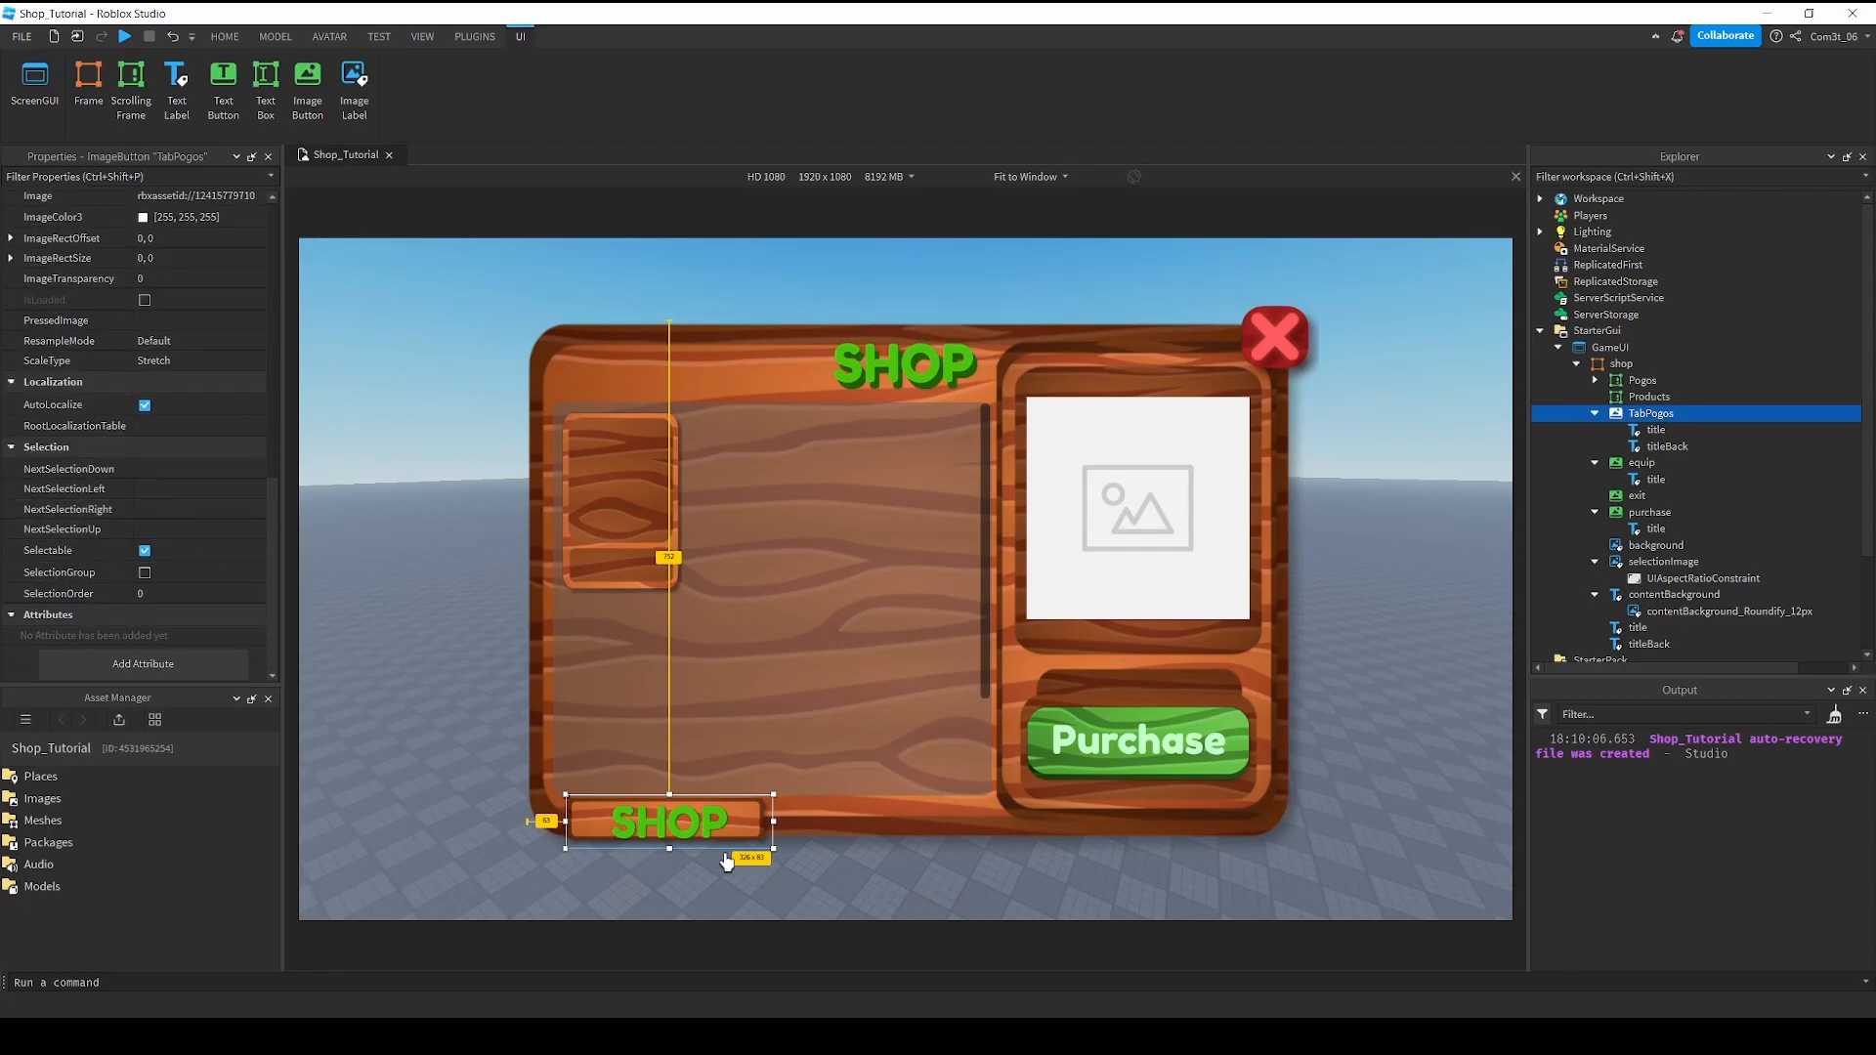
# Enlarge TabPogos to about 400 px wide and reposition its title and titleBack labels over the wooden plank.
pyautogui.moveTo(769, 846)
pyautogui.mouseDown()
pyautogui.moveTo(841, 878)
pyautogui.moveTo(759, 843)
pyautogui.mouseUp()
pyautogui.hotkey('ctrl', 'z')
pyautogui.keyDown('ctrl'); pyautogui.click(1668, 449); pyautogui.keyUp('ctrl')
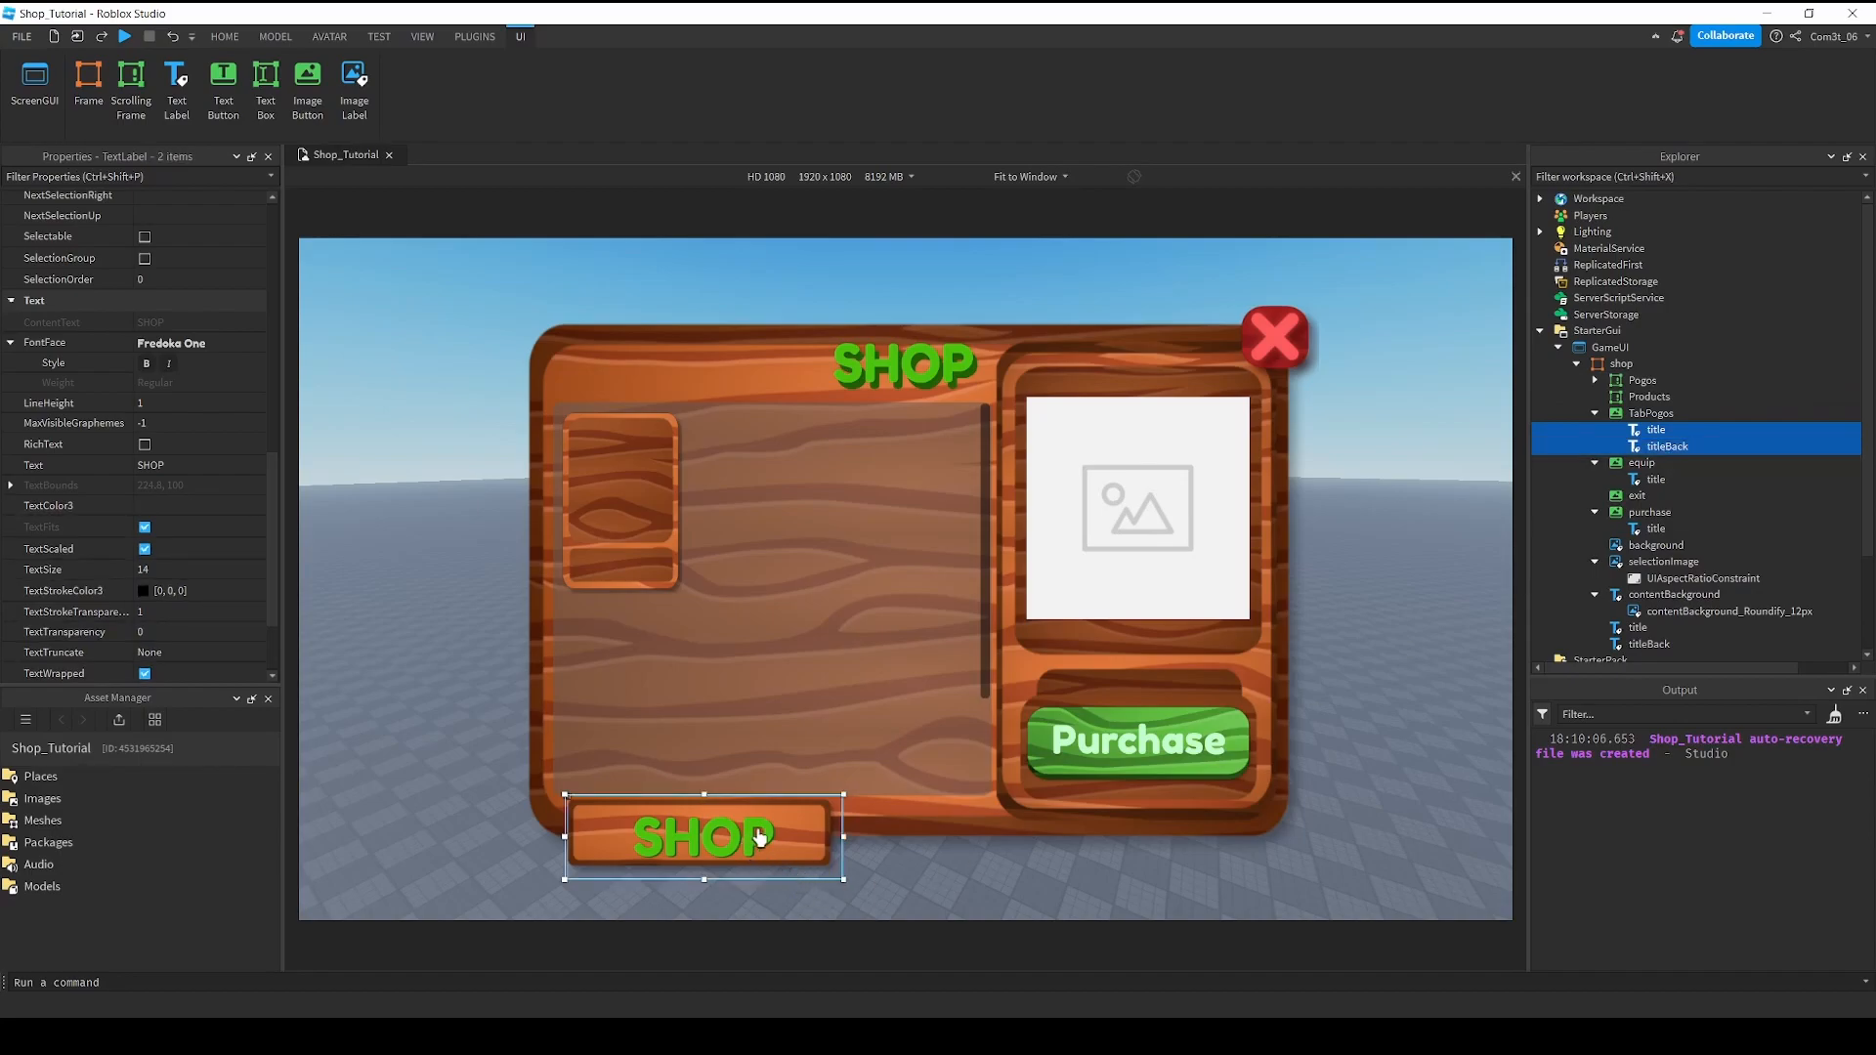
pyautogui.moveTo(753, 848); pyautogui.dragTo(747, 843)
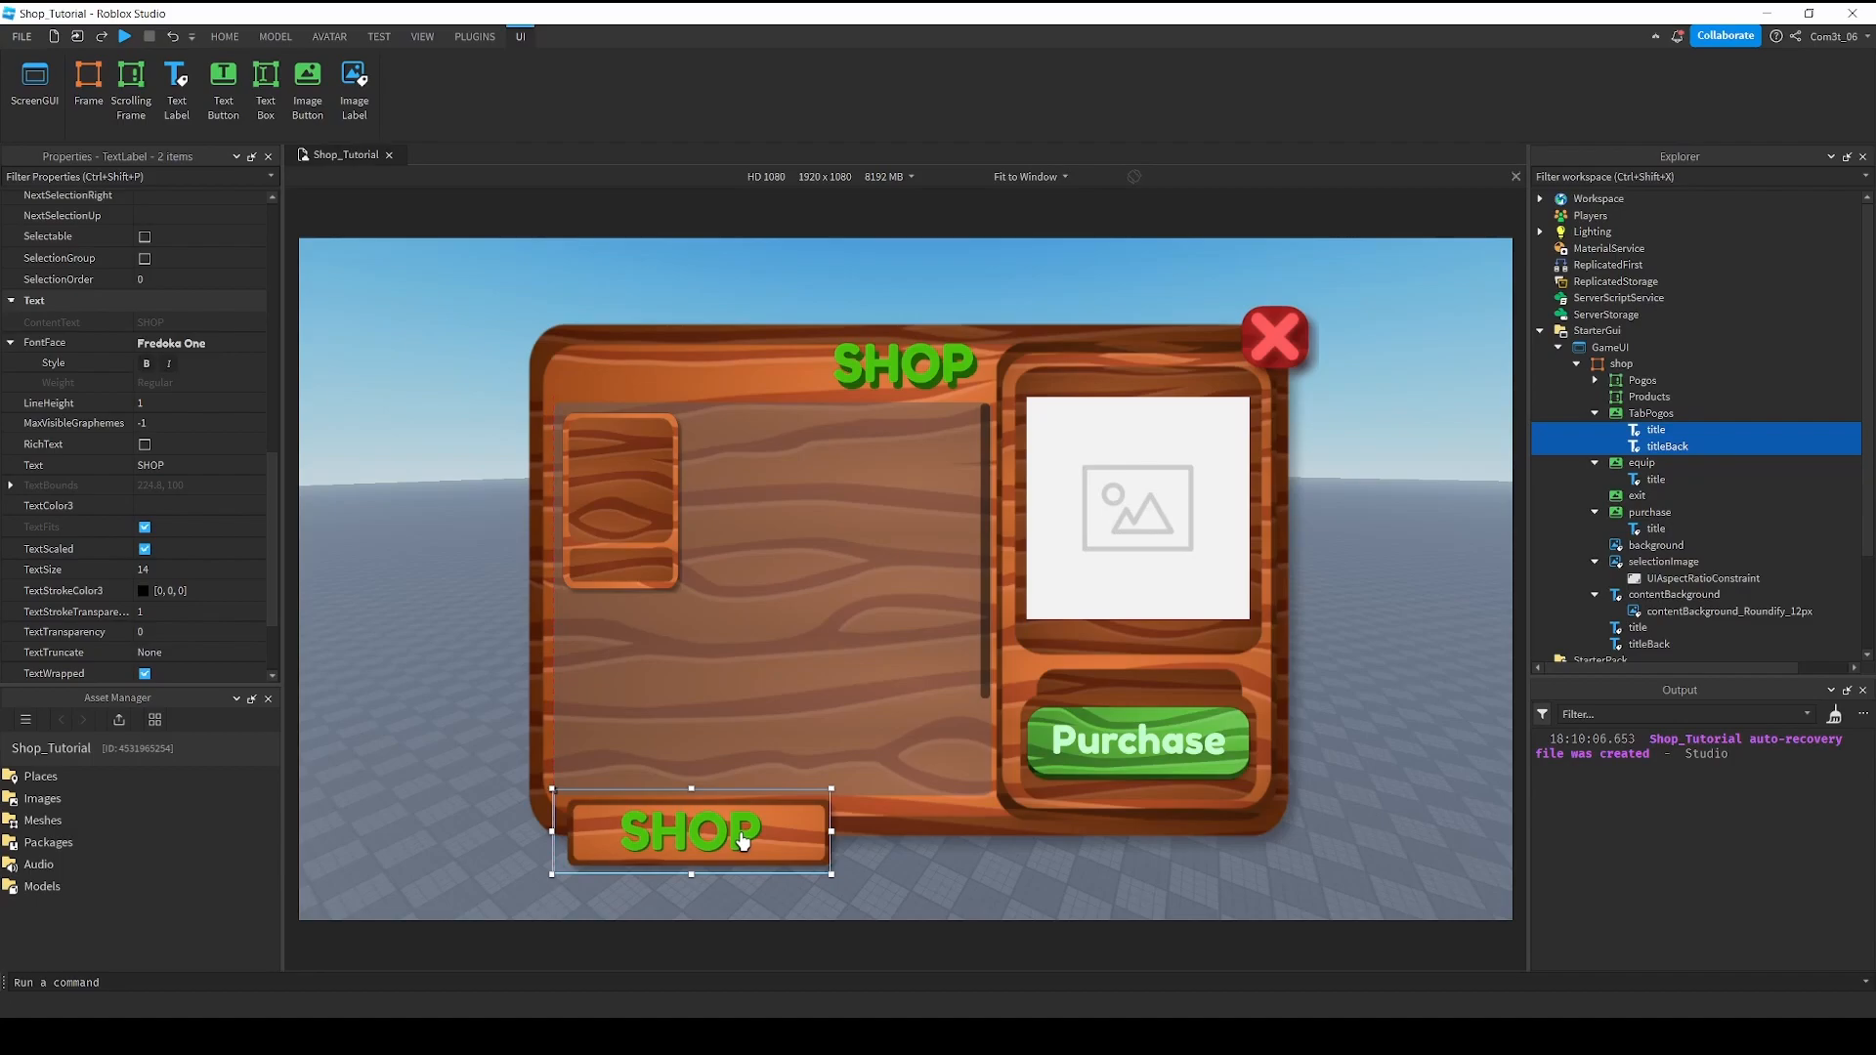
# Set the text of both TabPogos labels to Pogo Sticks and shrink them to fit inside the wooden button.
pyautogui.click(1729, 430)
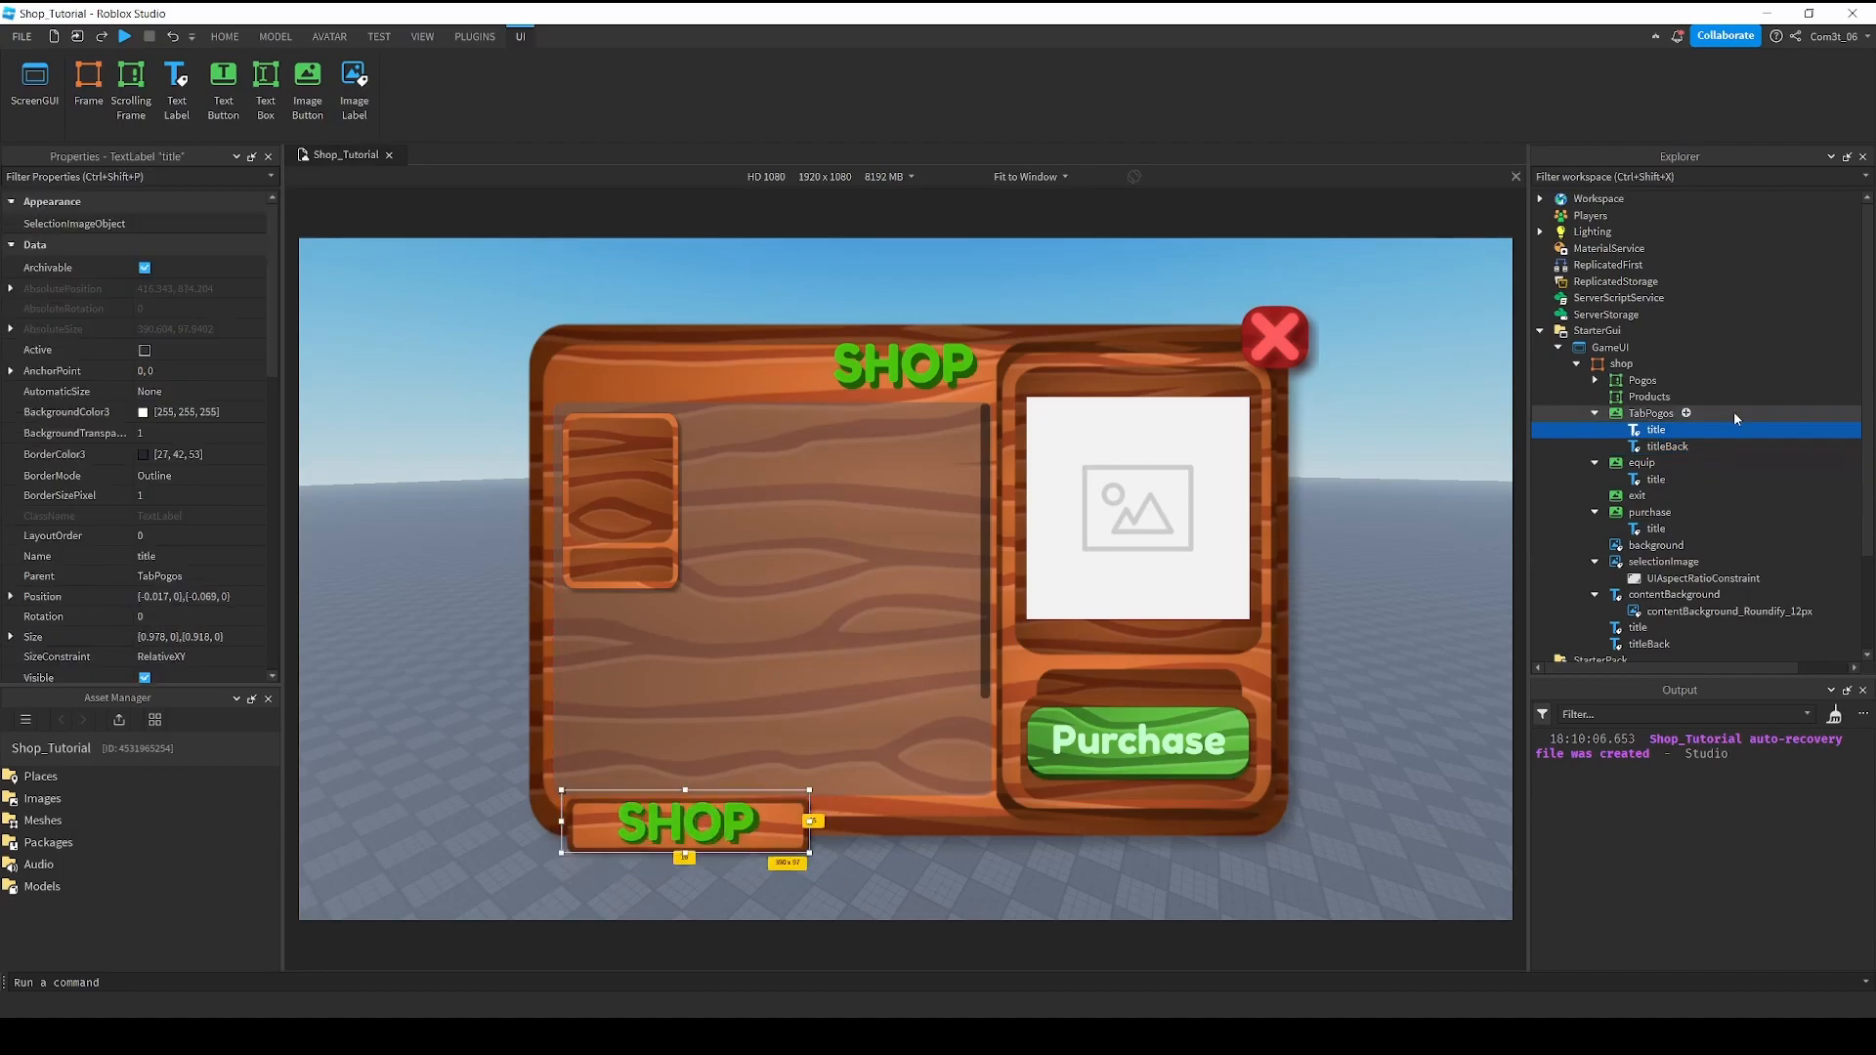
pyautogui.click(1661, 445)
pyautogui.keyDown('ctrl'); pyautogui.click(1653, 431); pyautogui.keyUp('ctrl')
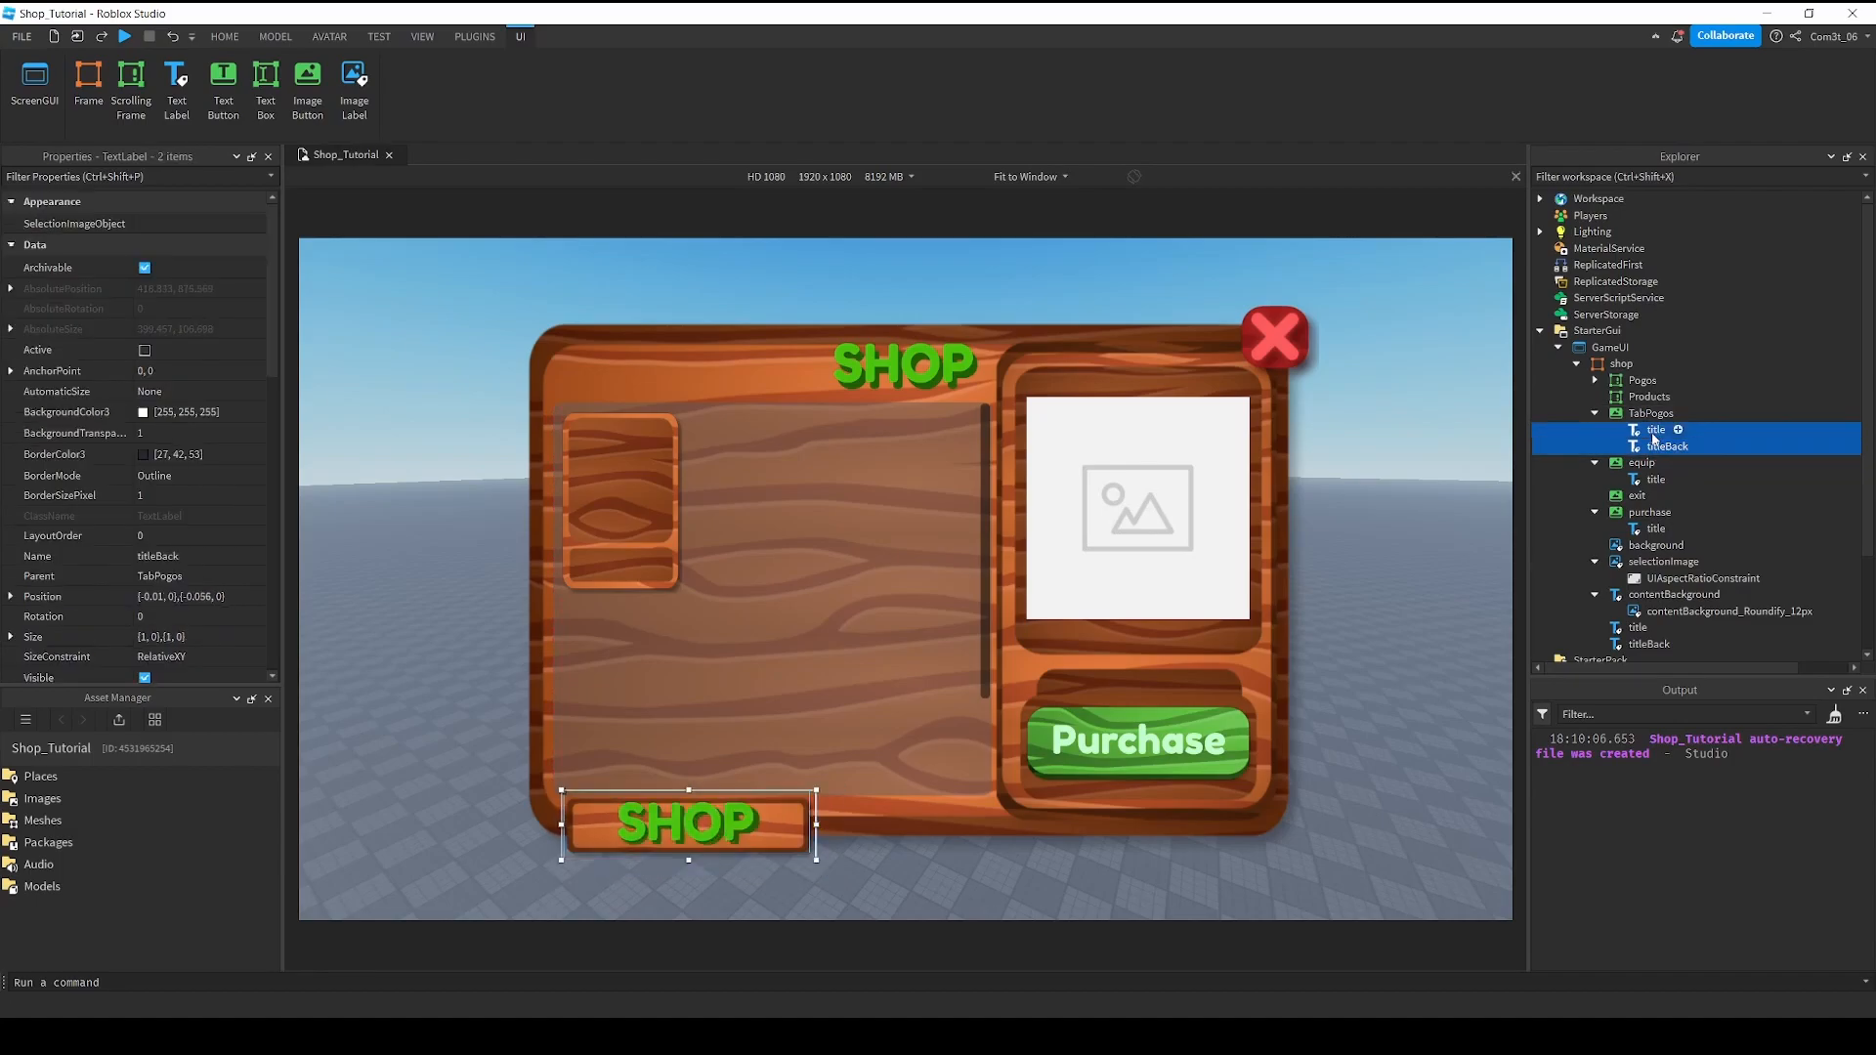
pyautogui.scroll(-10, 215, 524)
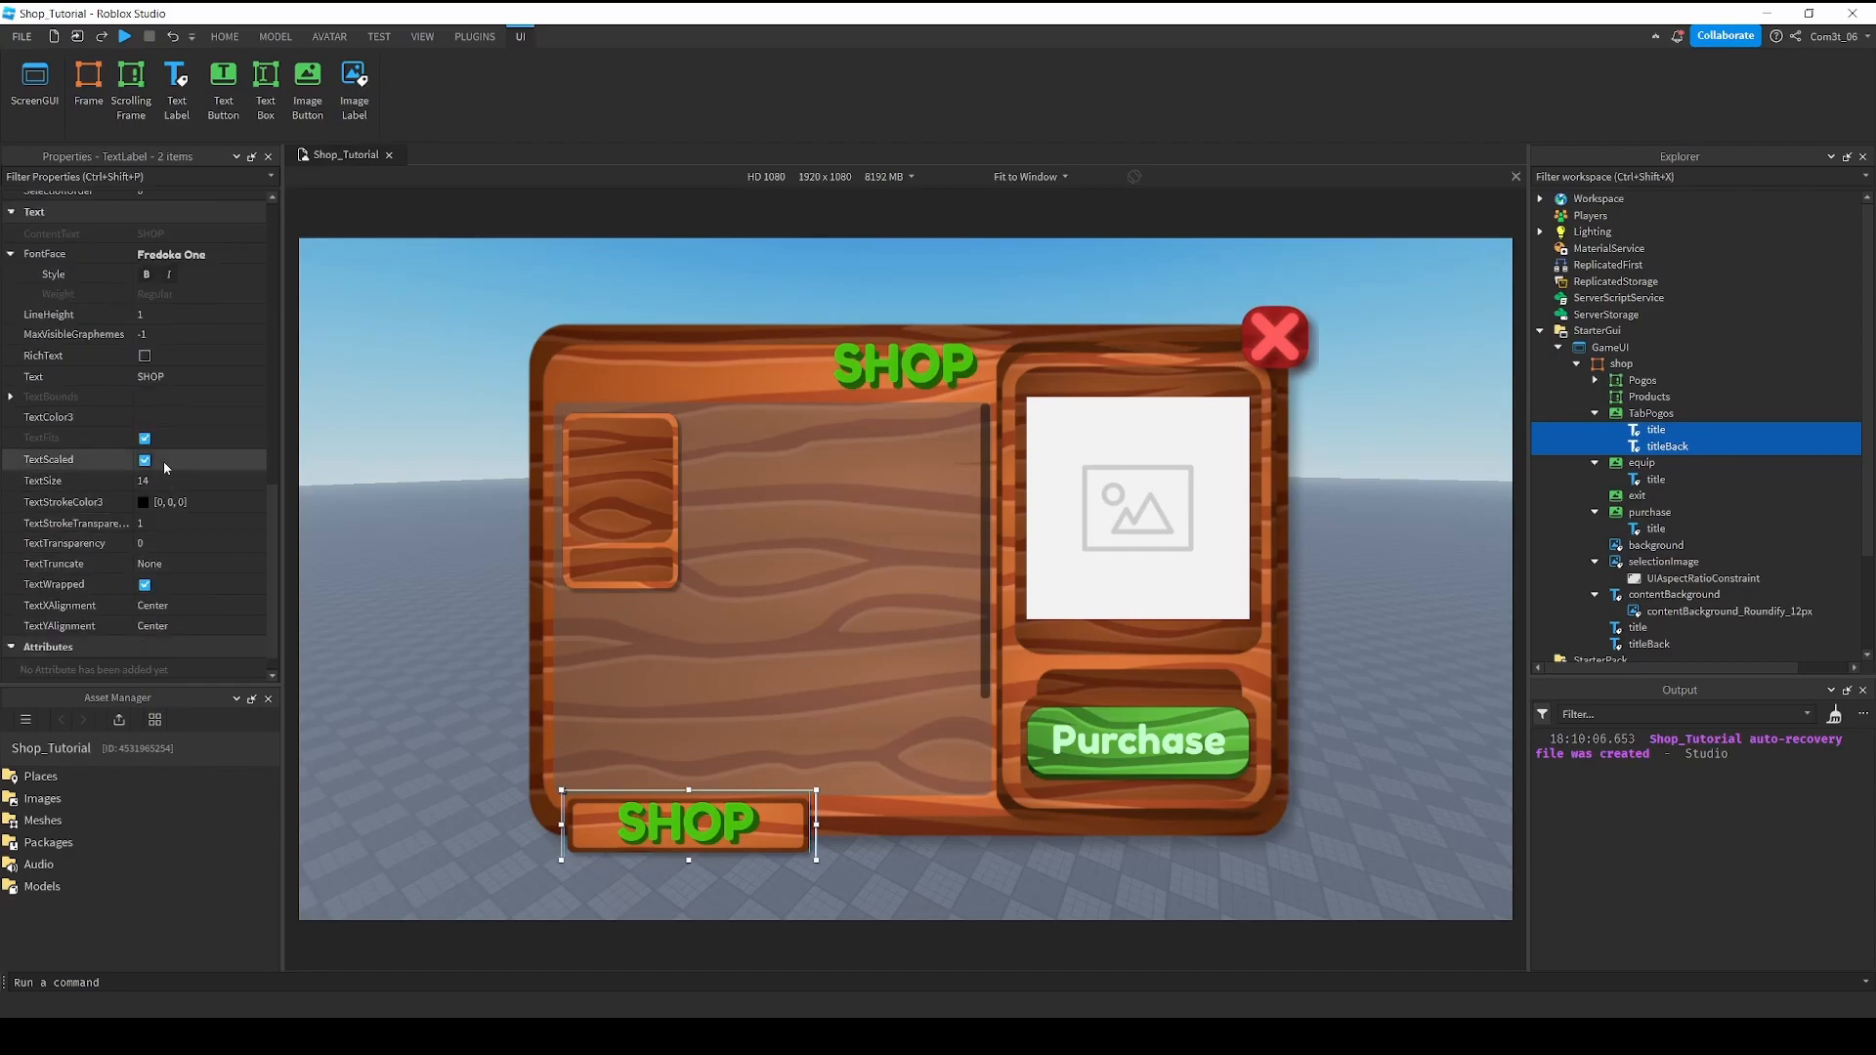
pyautogui.scroll(10, 162, 461)
pyautogui.scroll(-10, 149, 553)
pyautogui.click(195, 557)
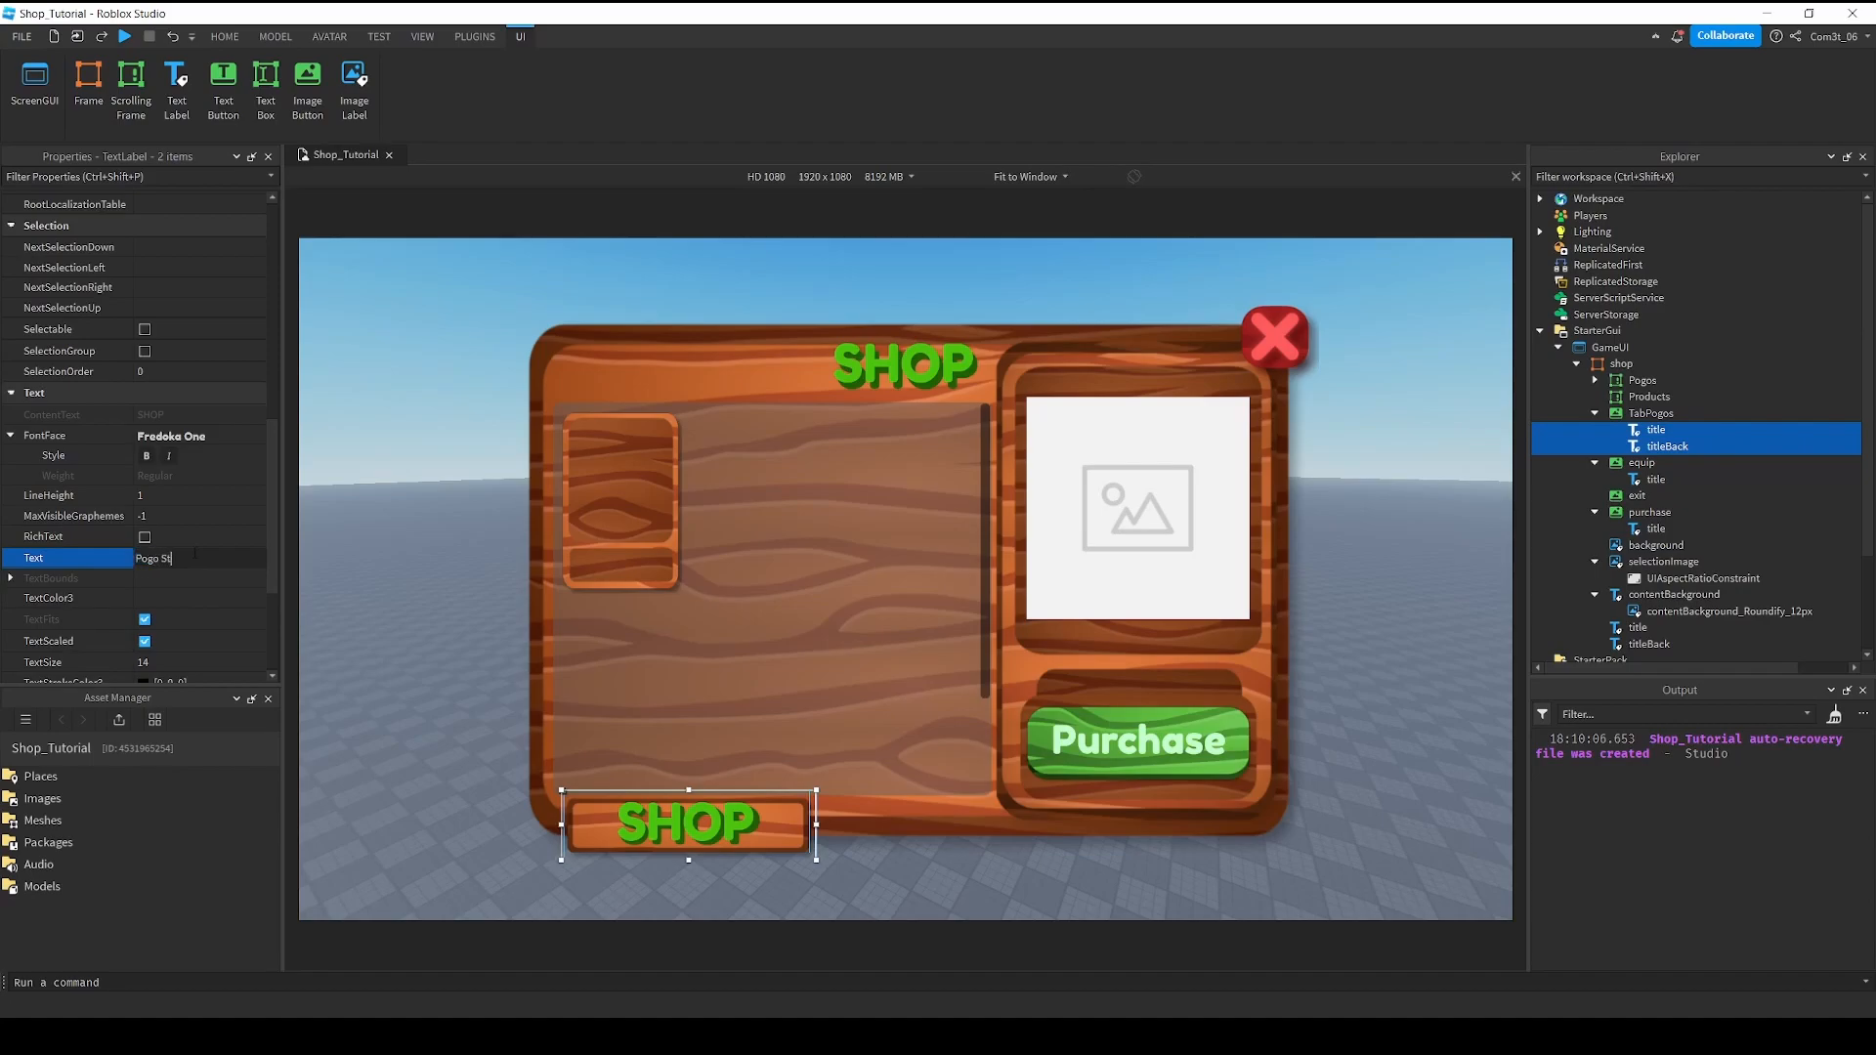
pyautogui.press('Return')
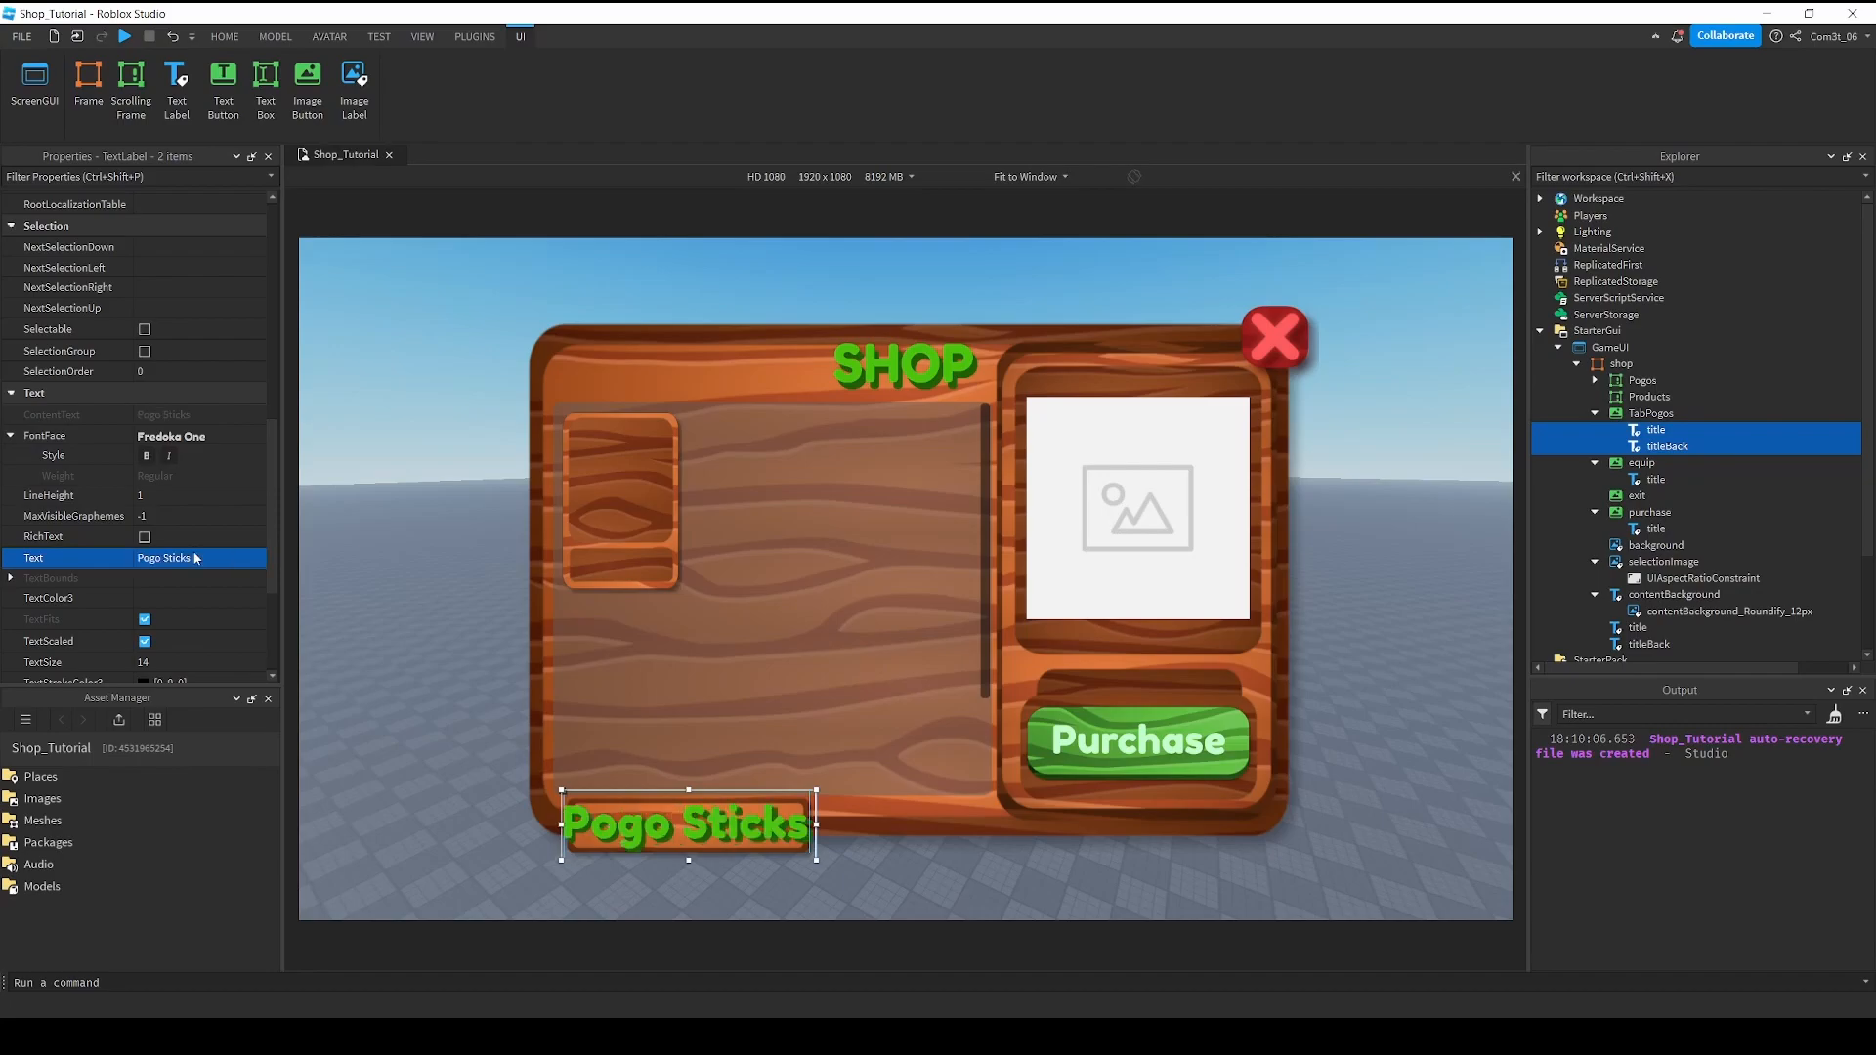
pyautogui.moveTo(562, 799); pyautogui.dragTo(637, 837)
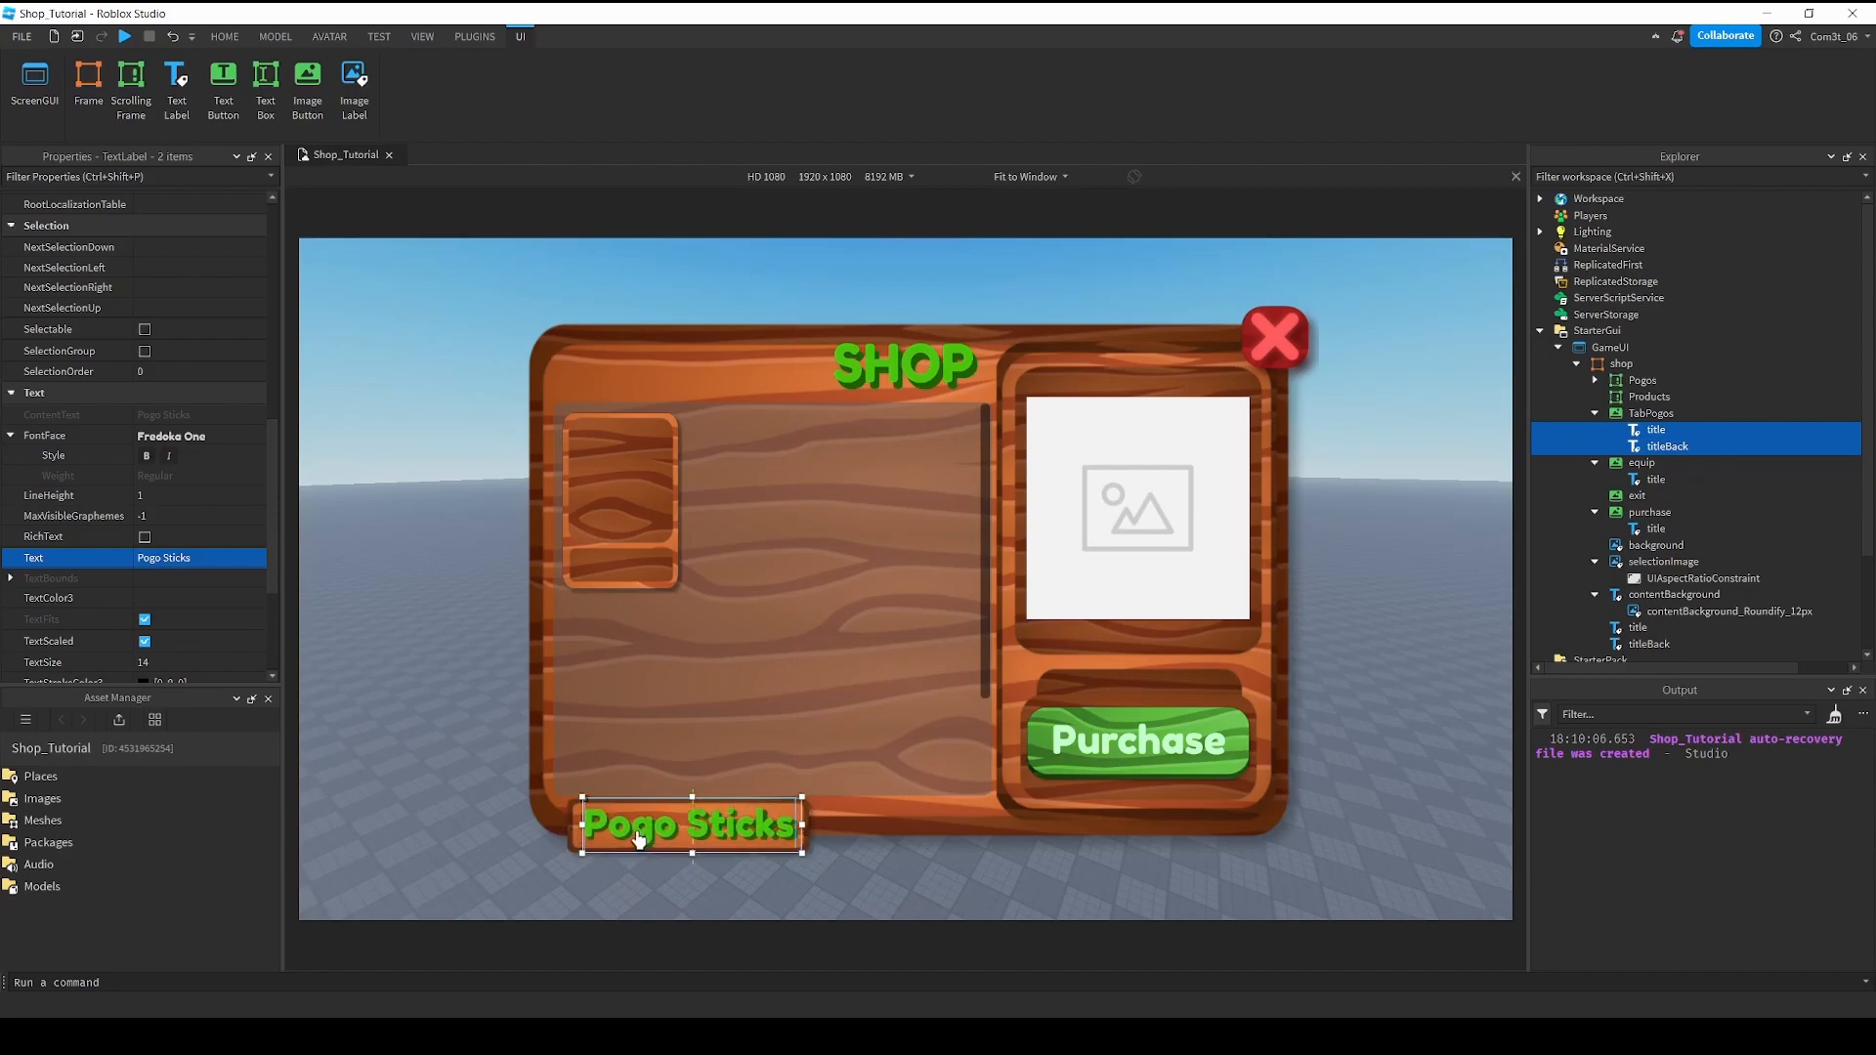
pyautogui.click(1360, 432)
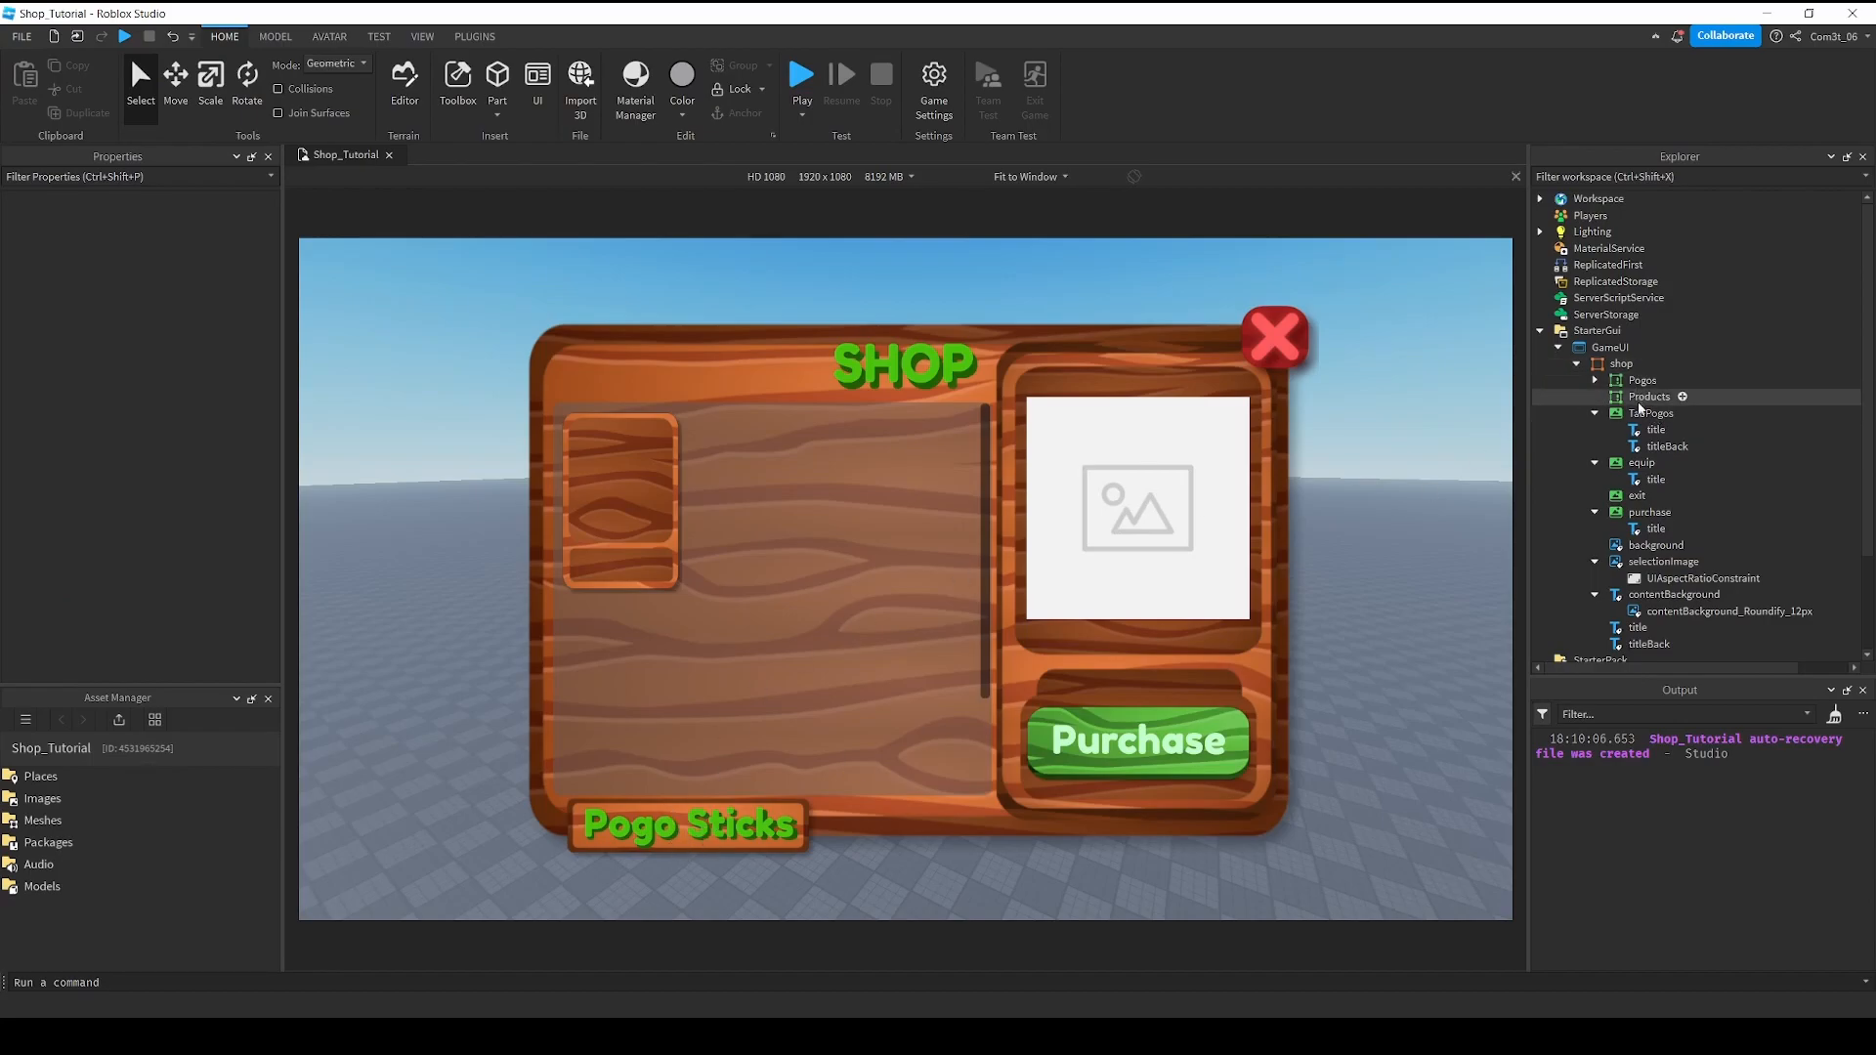
# Duplicate TabPogos and place the copy directly to the right of the original along the frame's lower edge.
pyautogui.click(1651, 413)
pyautogui.hotkey('ctrl', 'd')
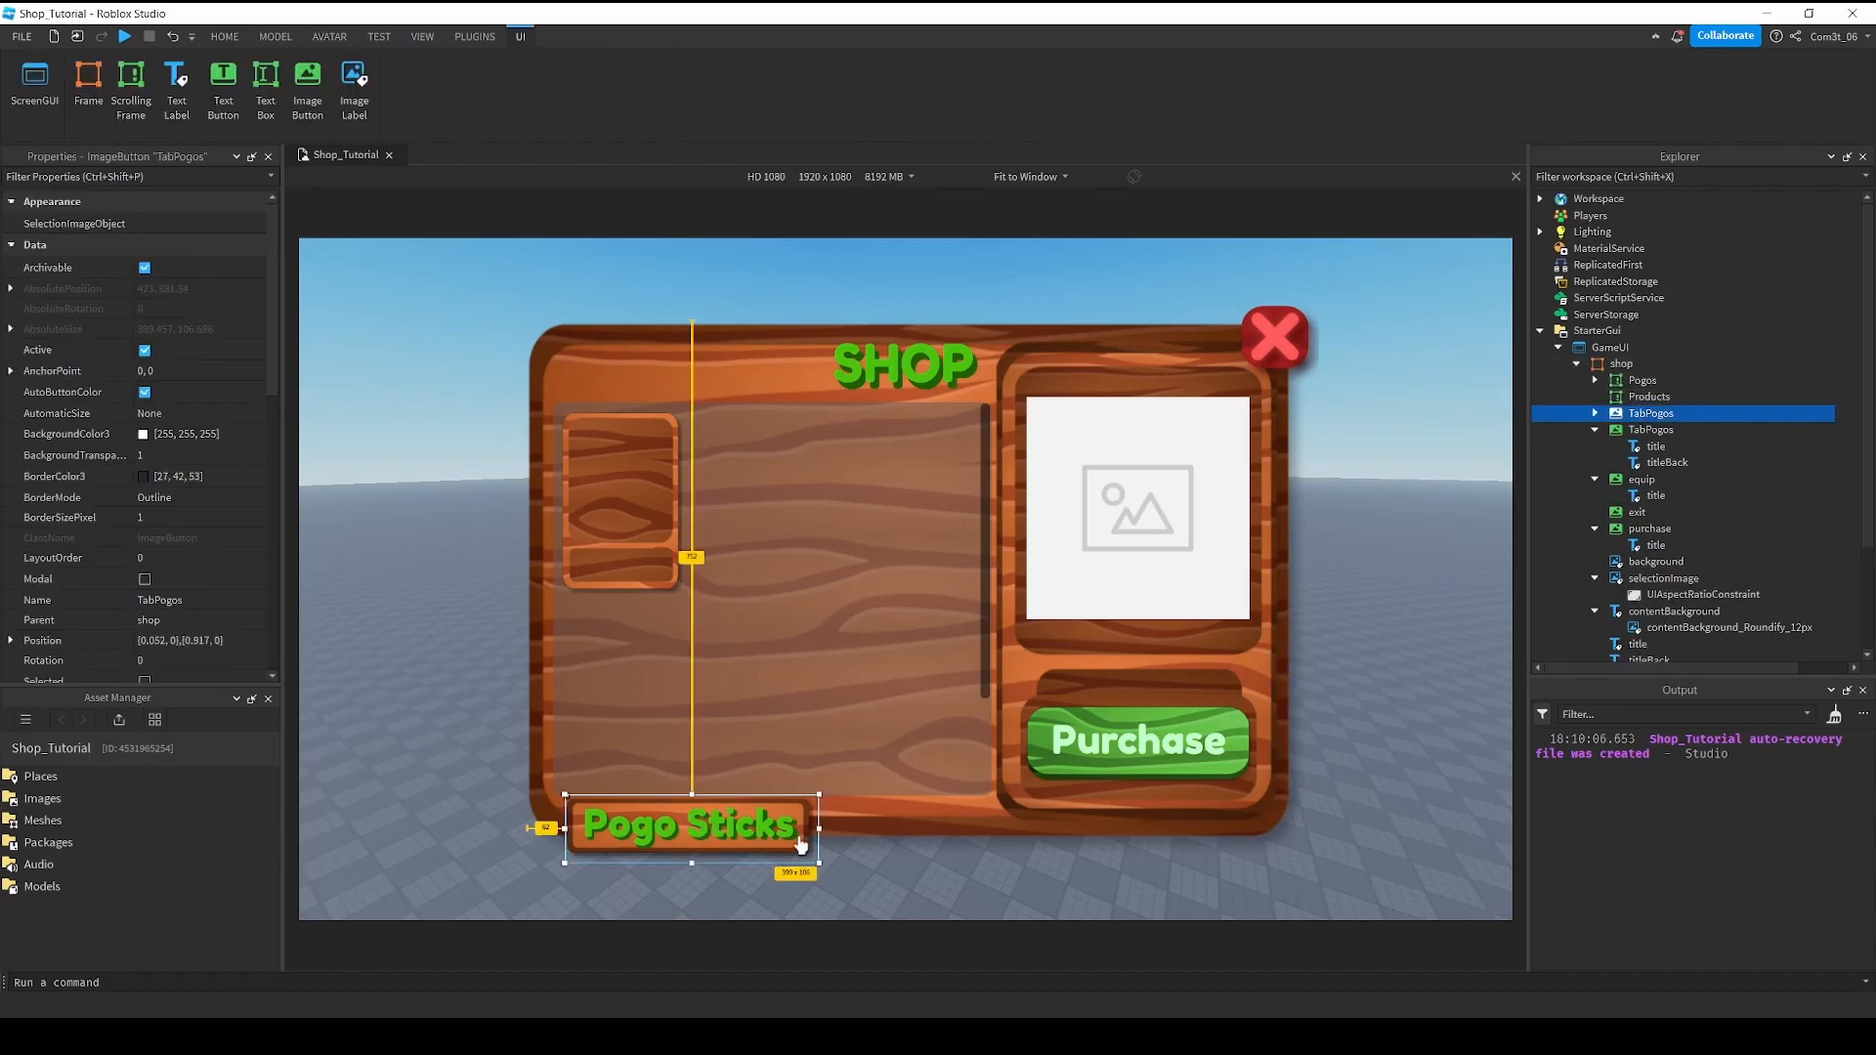
pyautogui.moveTo(659, 838); pyautogui.dragTo(904, 837)
pyautogui.hotkey('ctrl', 'z')
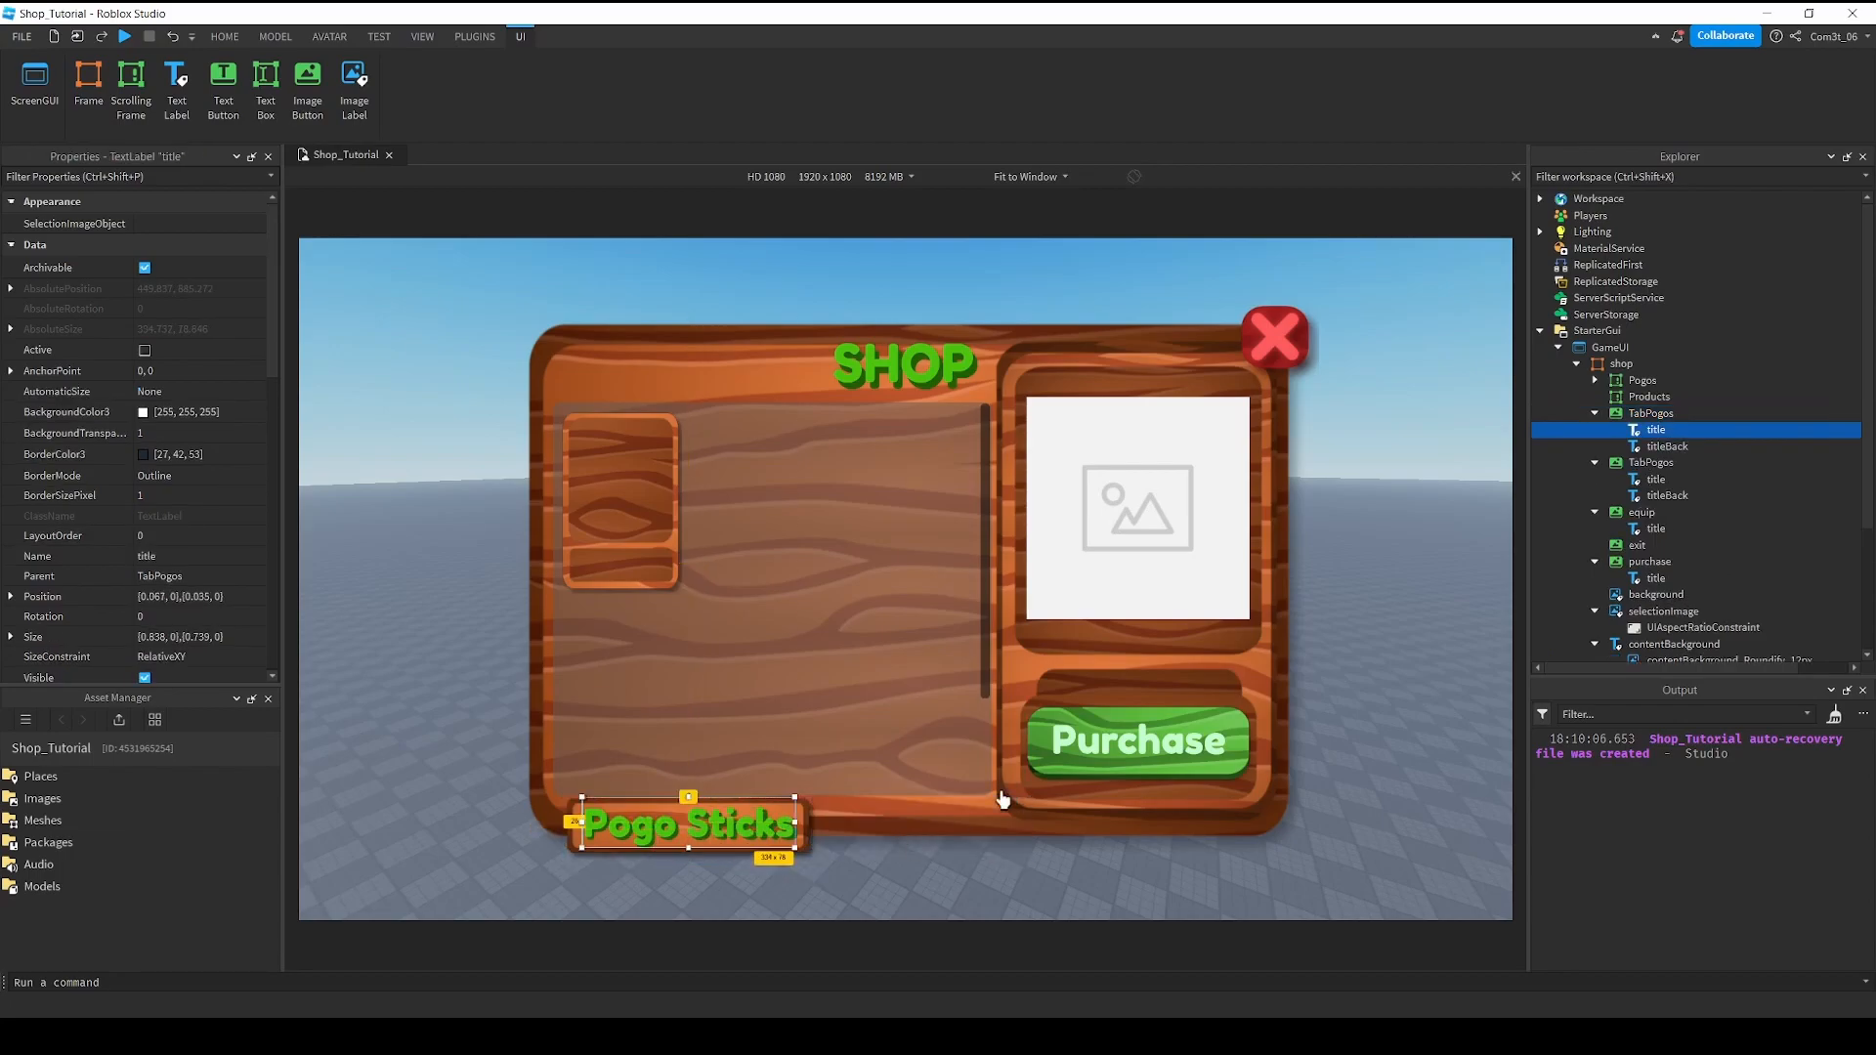
pyautogui.click(1650, 413)
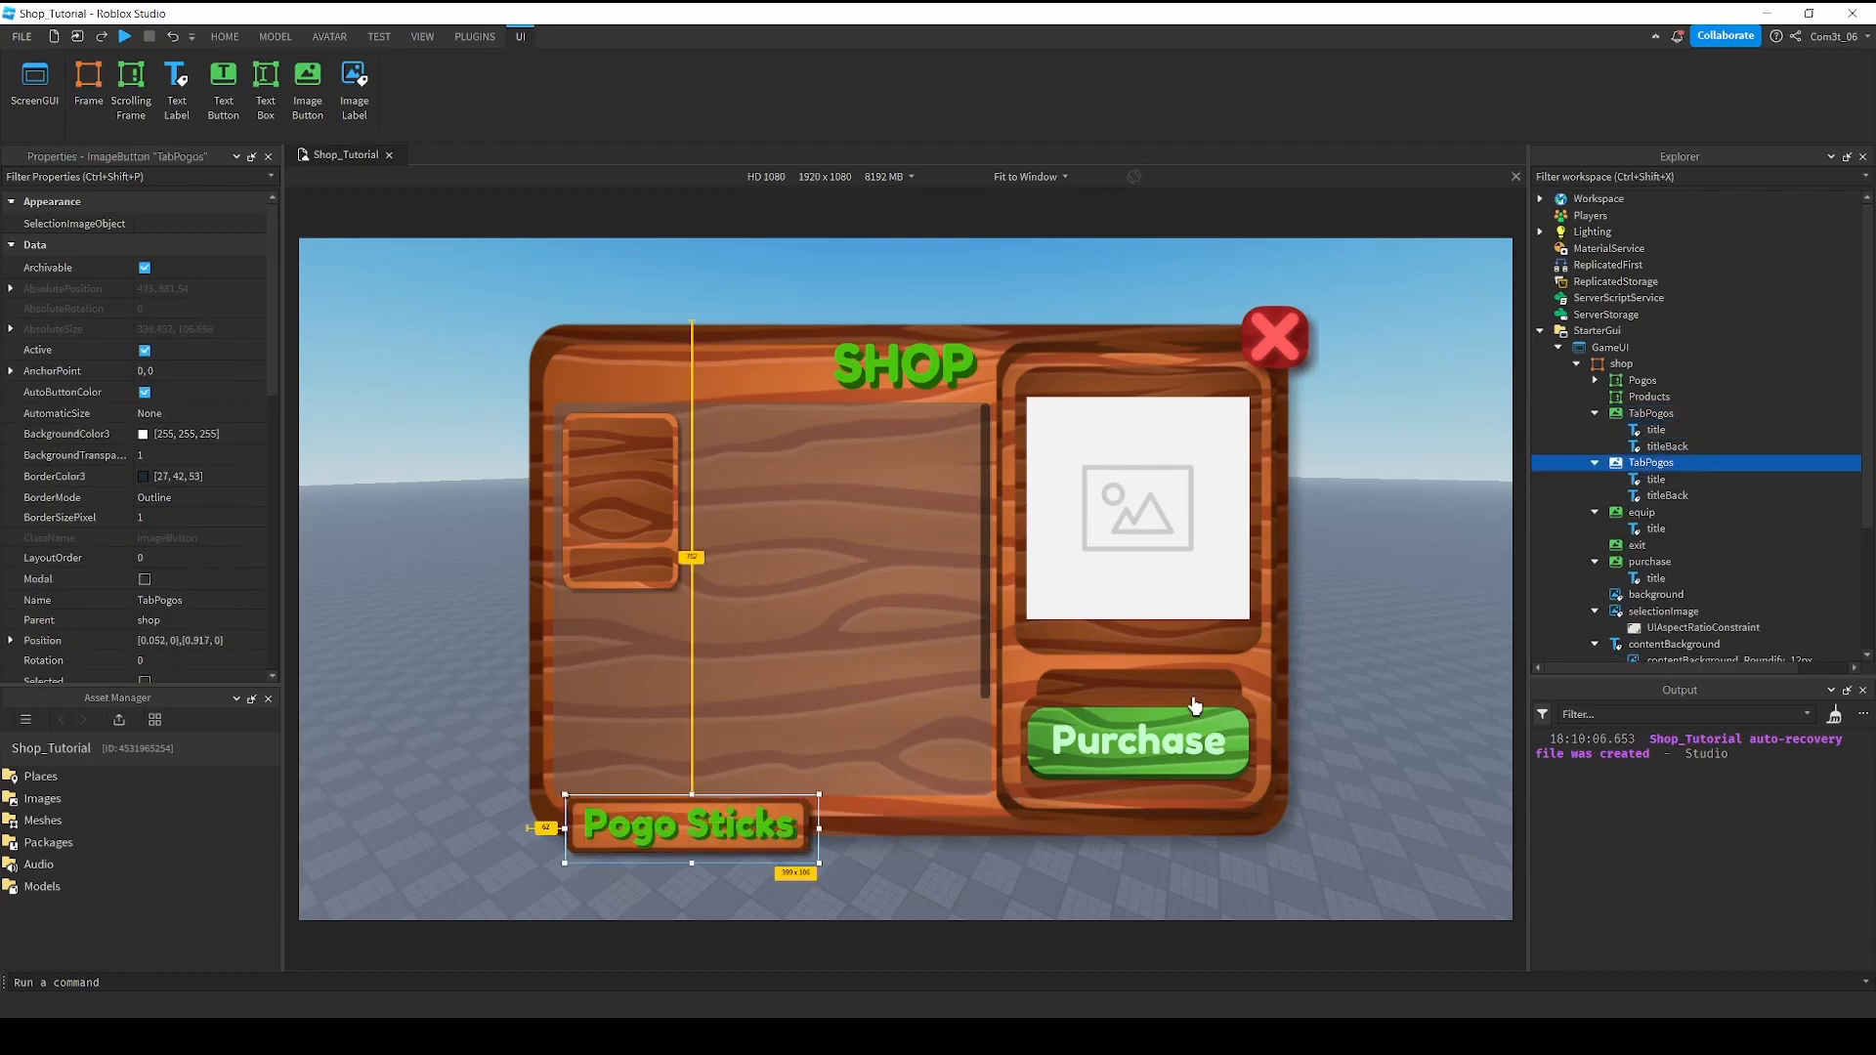
pyautogui.moveTo(804, 864); pyautogui.dragTo(1049, 867)
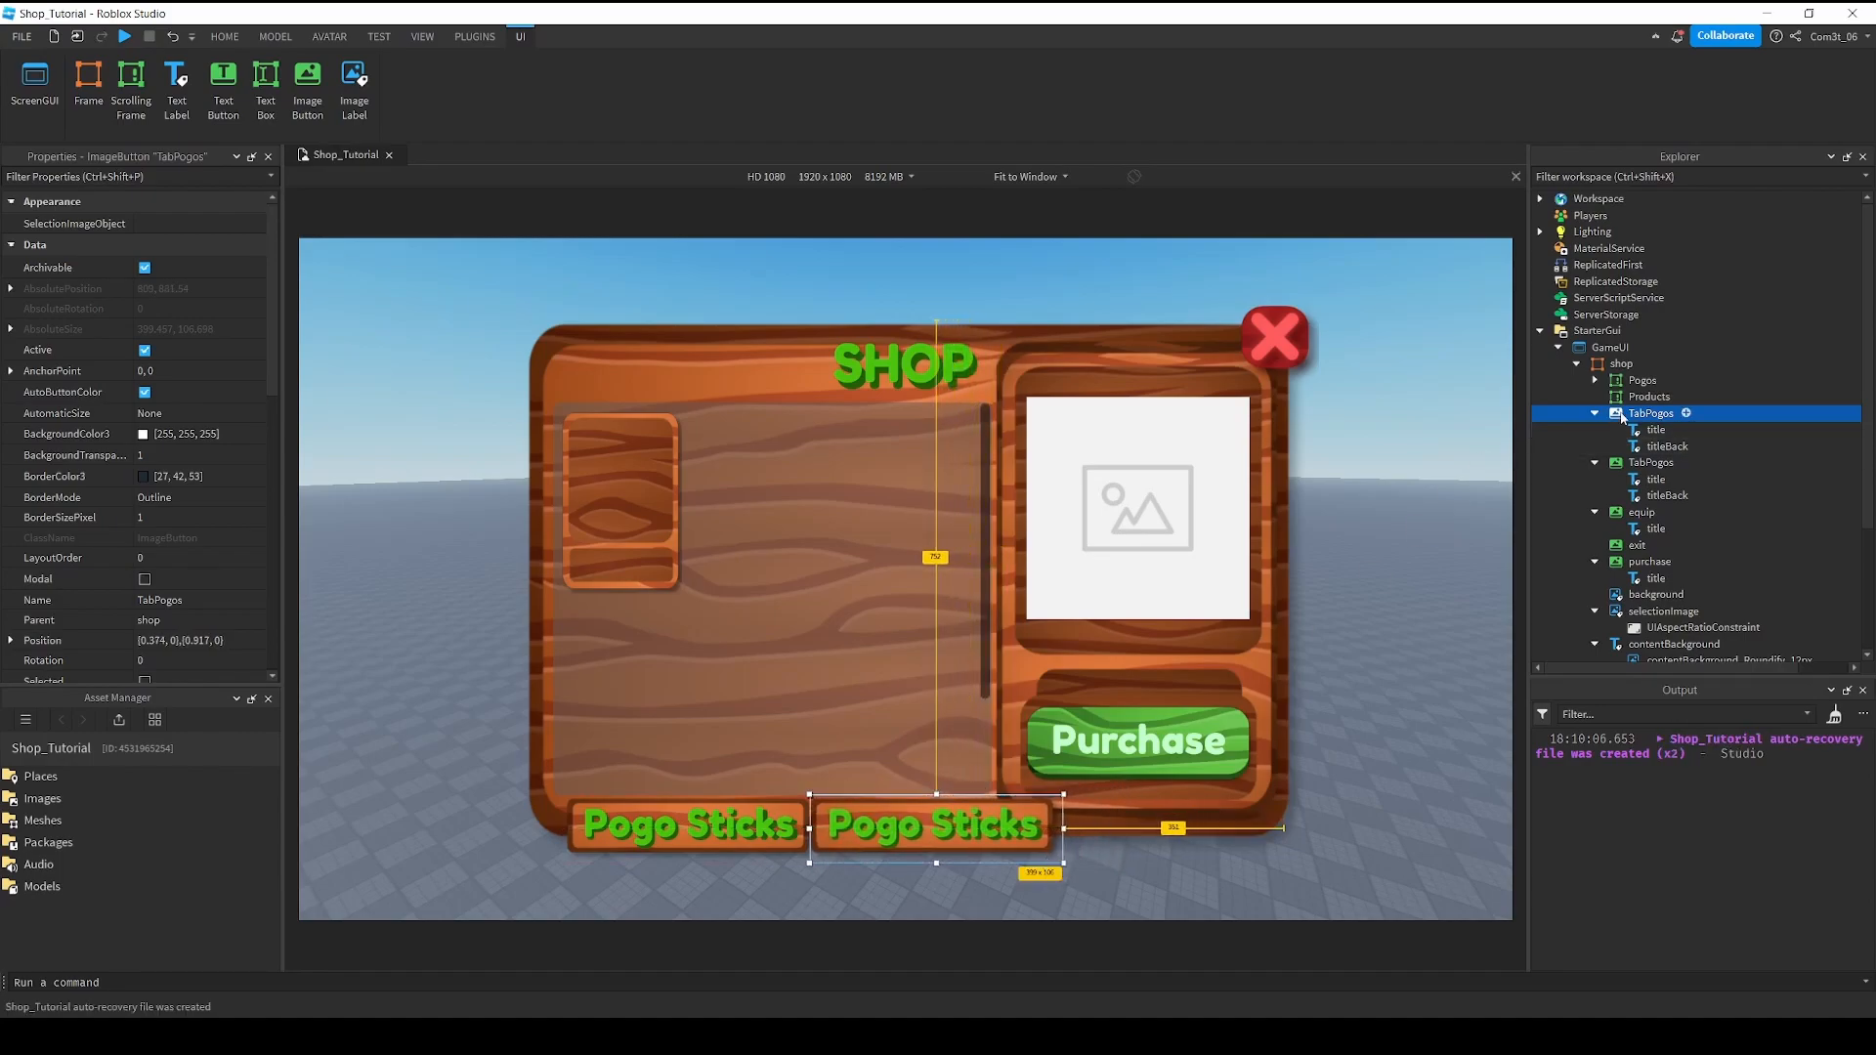
# Shift both tab buttons slightly left, to positions {0.041, 0},{0.922, 0} and {0.361, 0},{0.922, 0}.
pyautogui.click(817, 837)
pyautogui.click(791, 846)
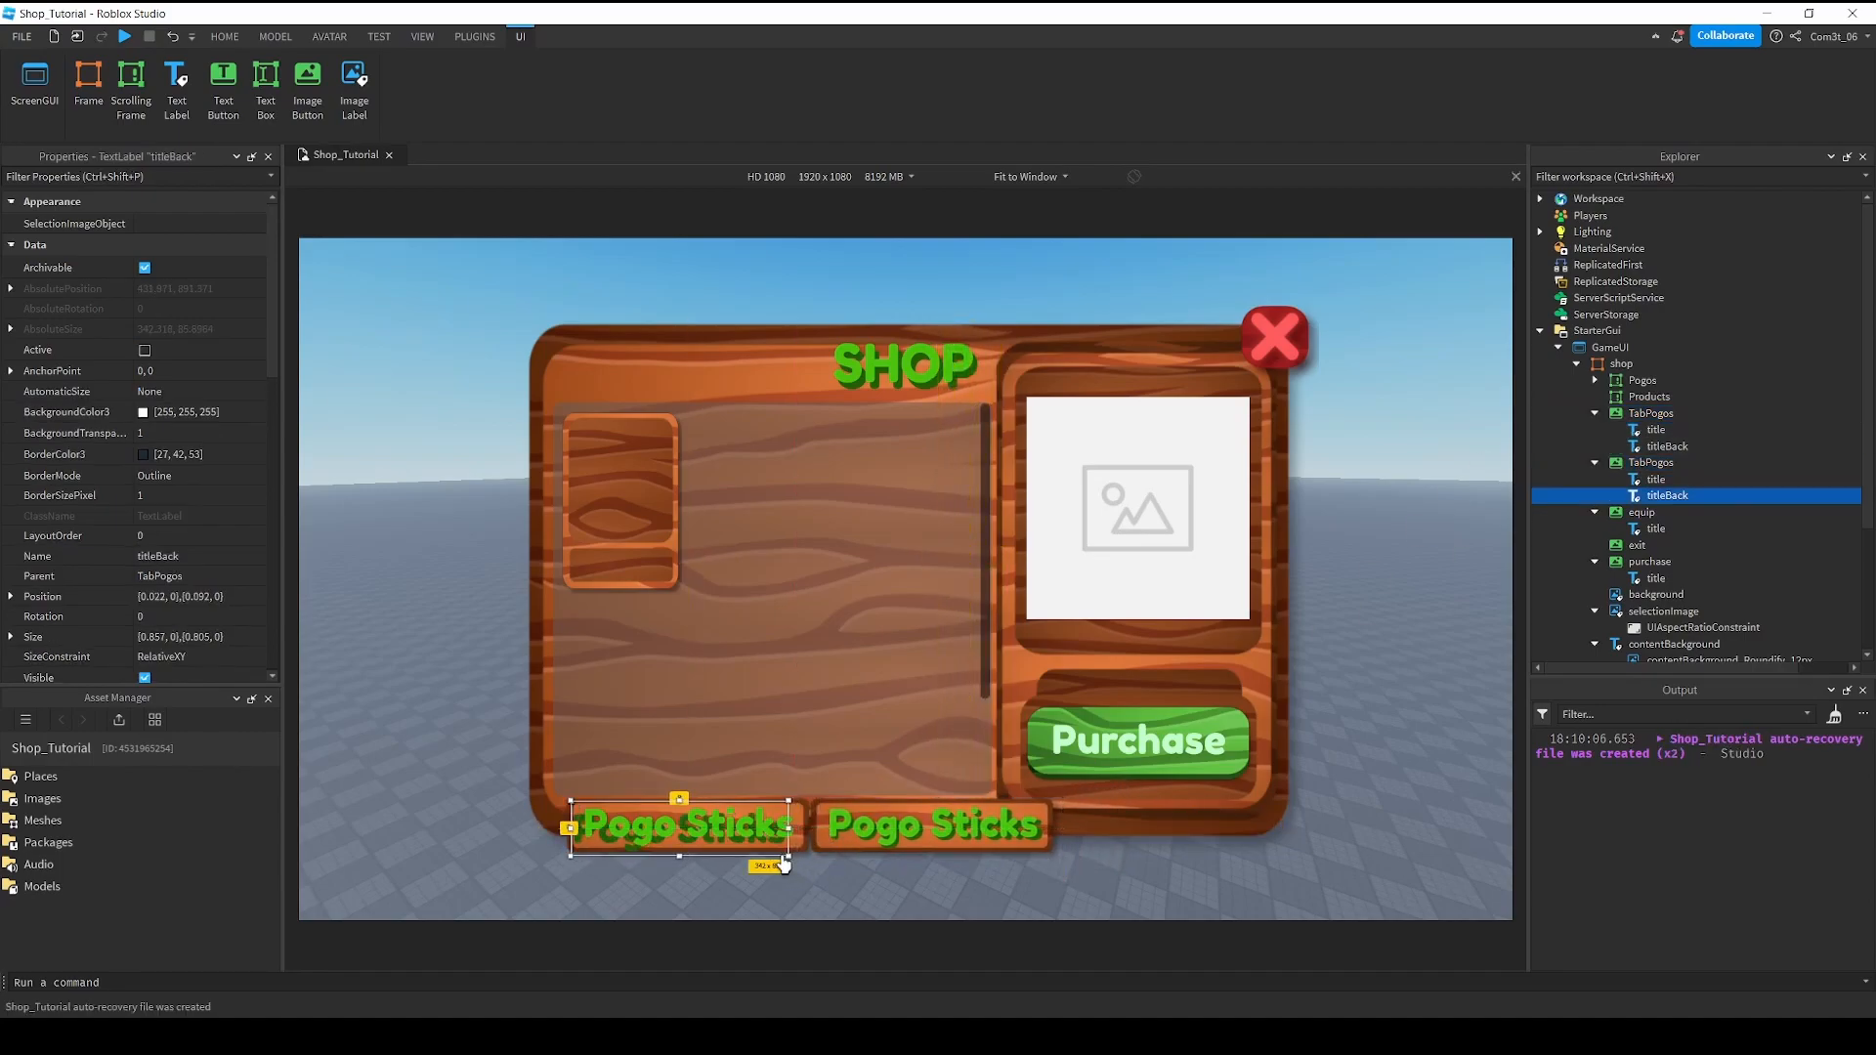
pyautogui.click(1649, 463)
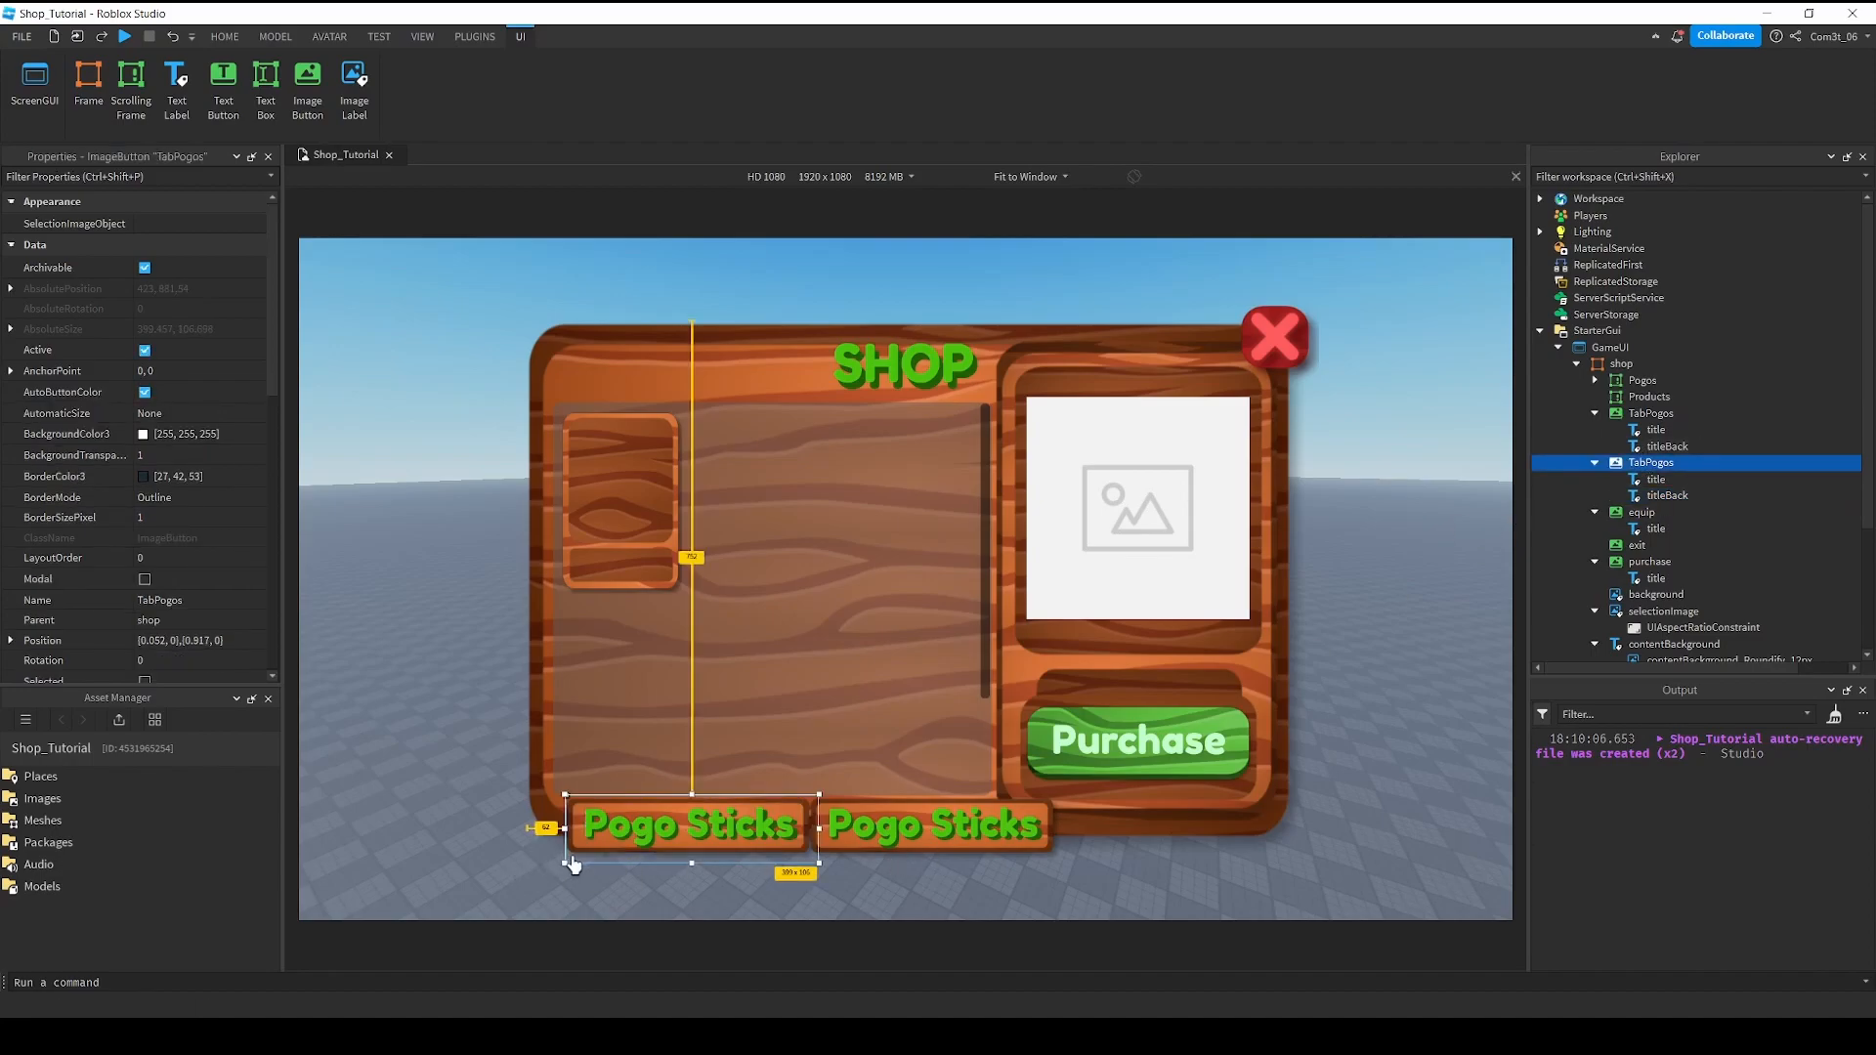
pyautogui.moveTo(575, 865); pyautogui.dragTo(561, 866)
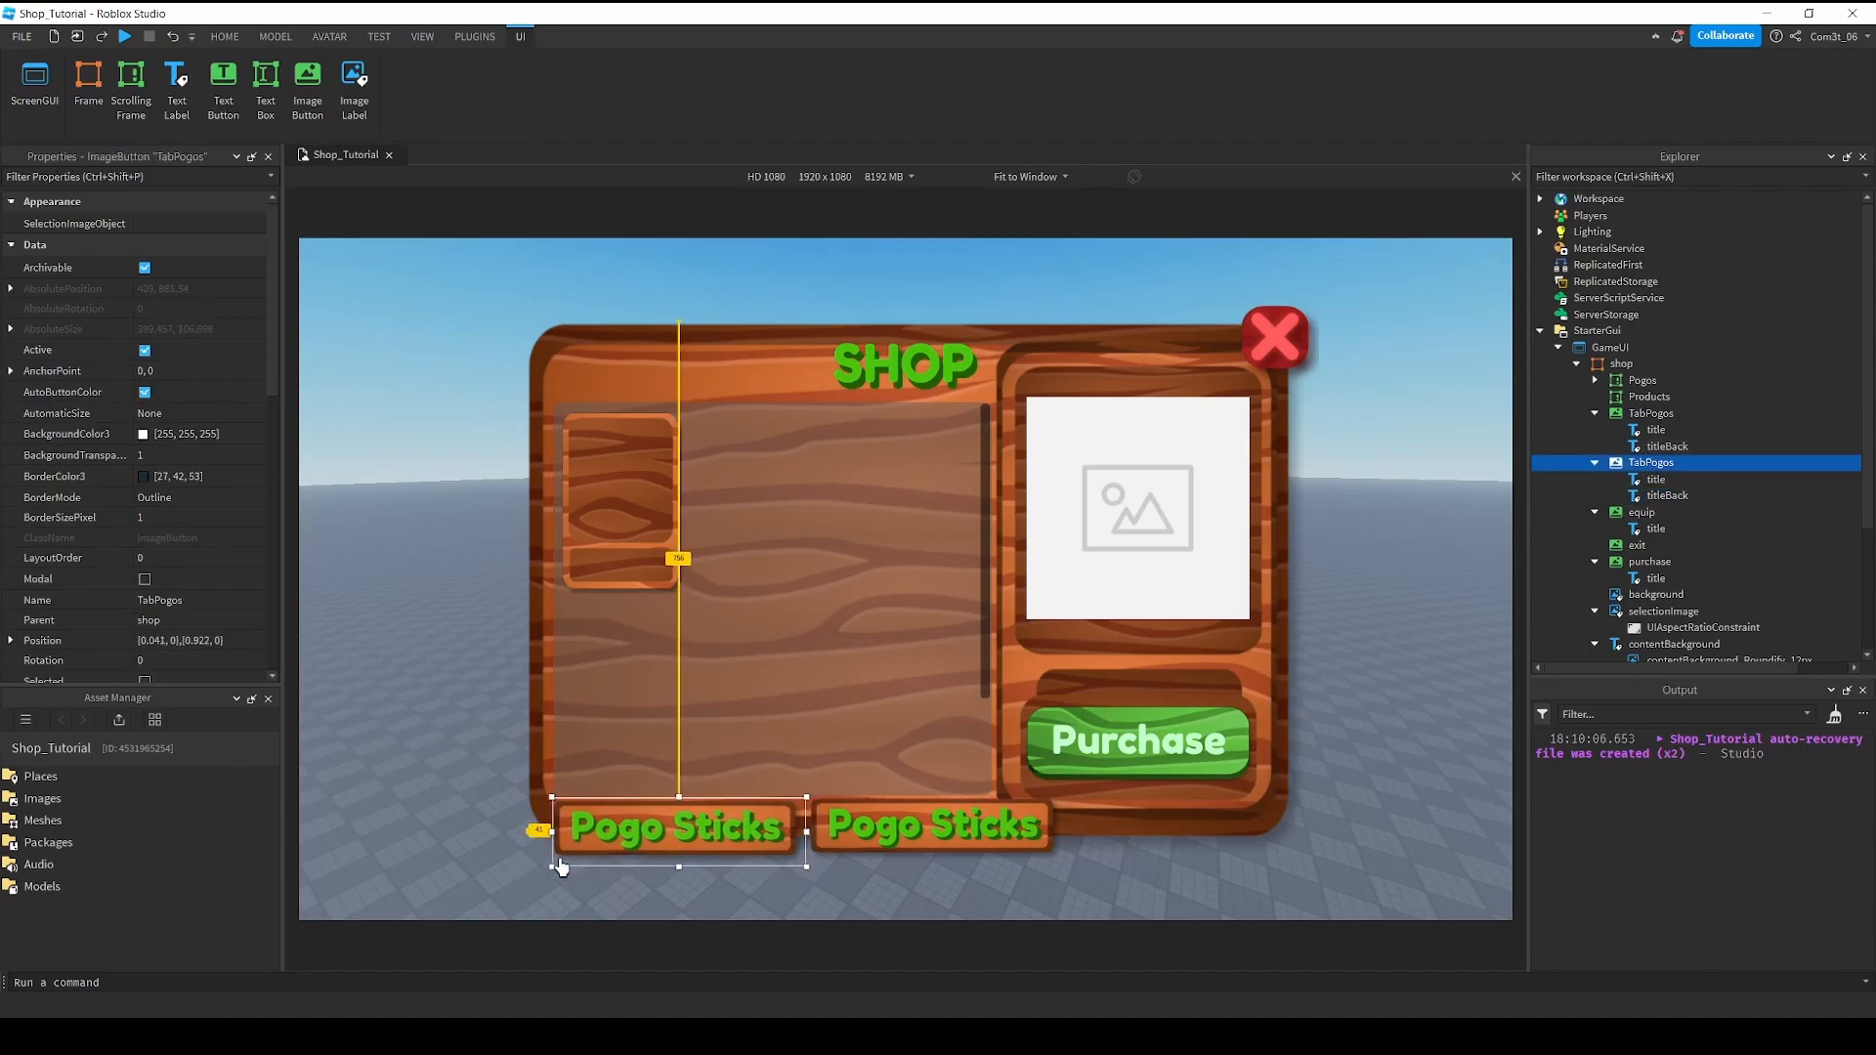
pyautogui.click(1656, 414)
pyautogui.moveTo(819, 862); pyautogui.dragTo(809, 863)
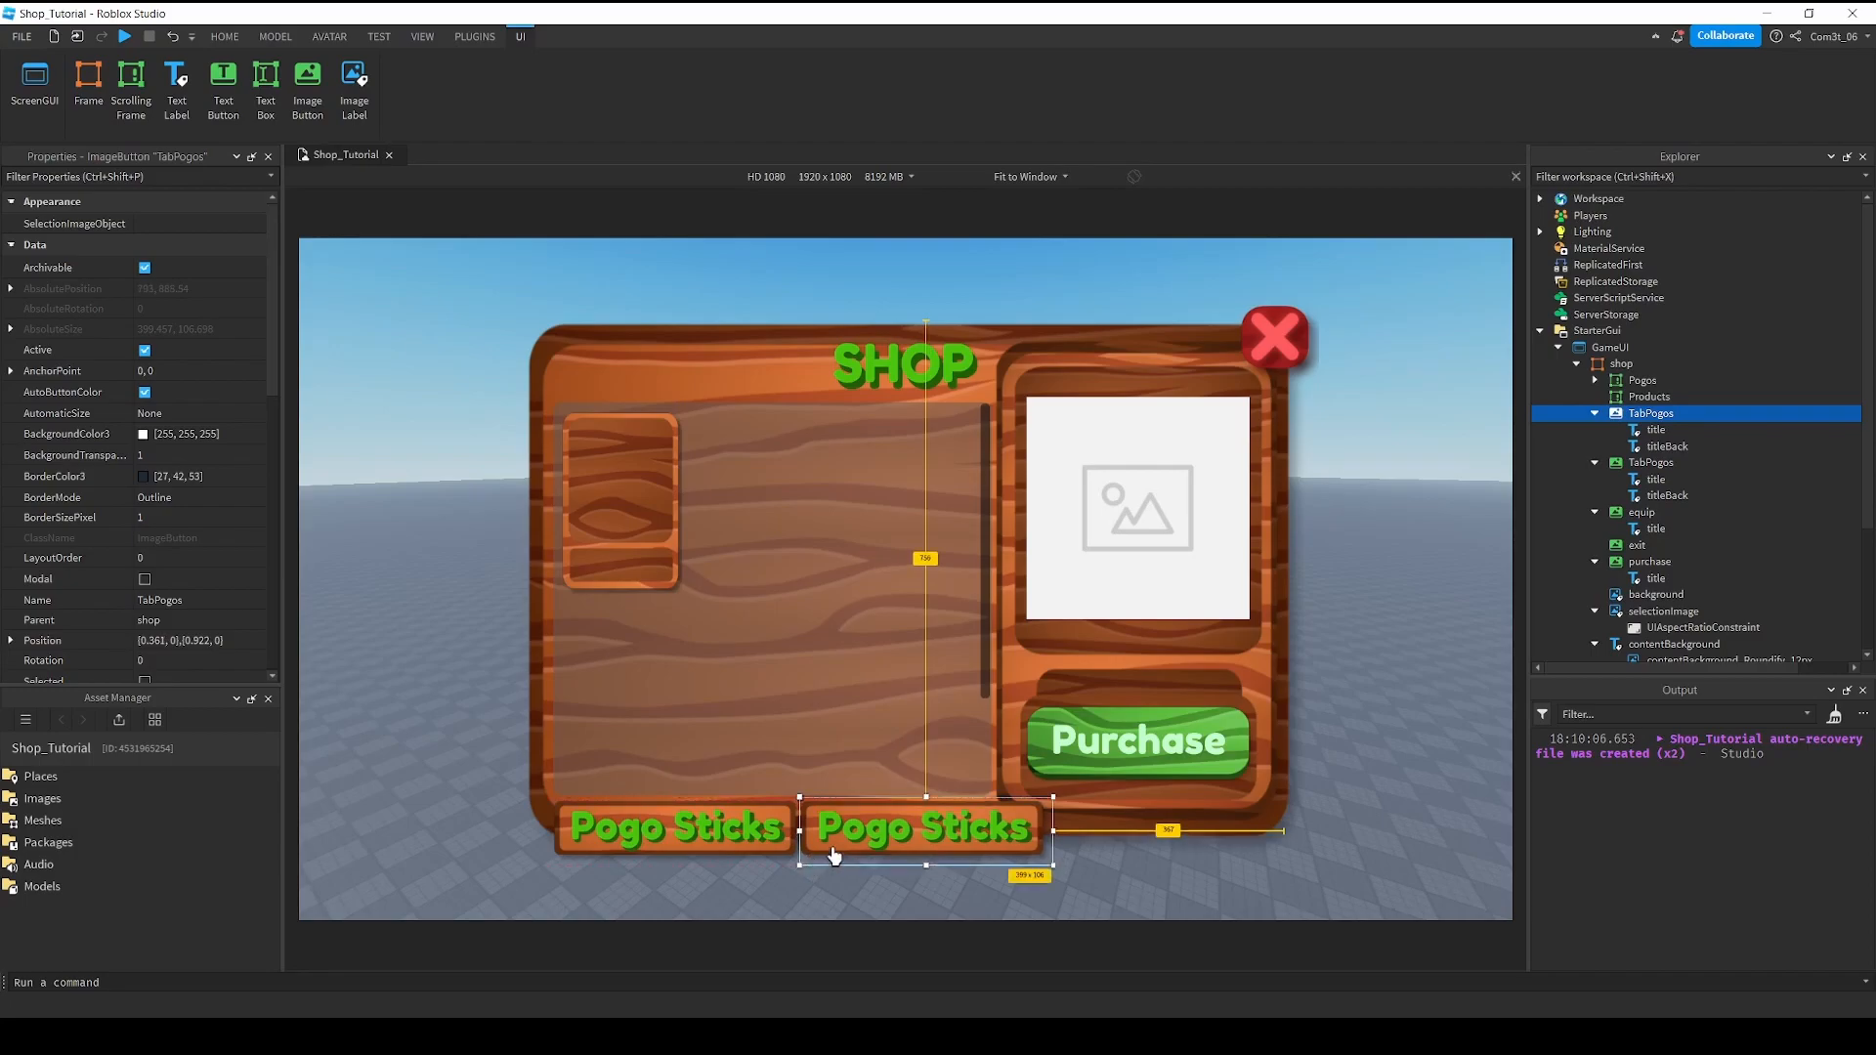
# Narrow both TabPogos buttons together to about 350 px wide each, keeping them side by side along the frame's lower edge.
pyautogui.keyDown('ctrl'); pyautogui.click(1651, 463); pyautogui.keyUp('ctrl')
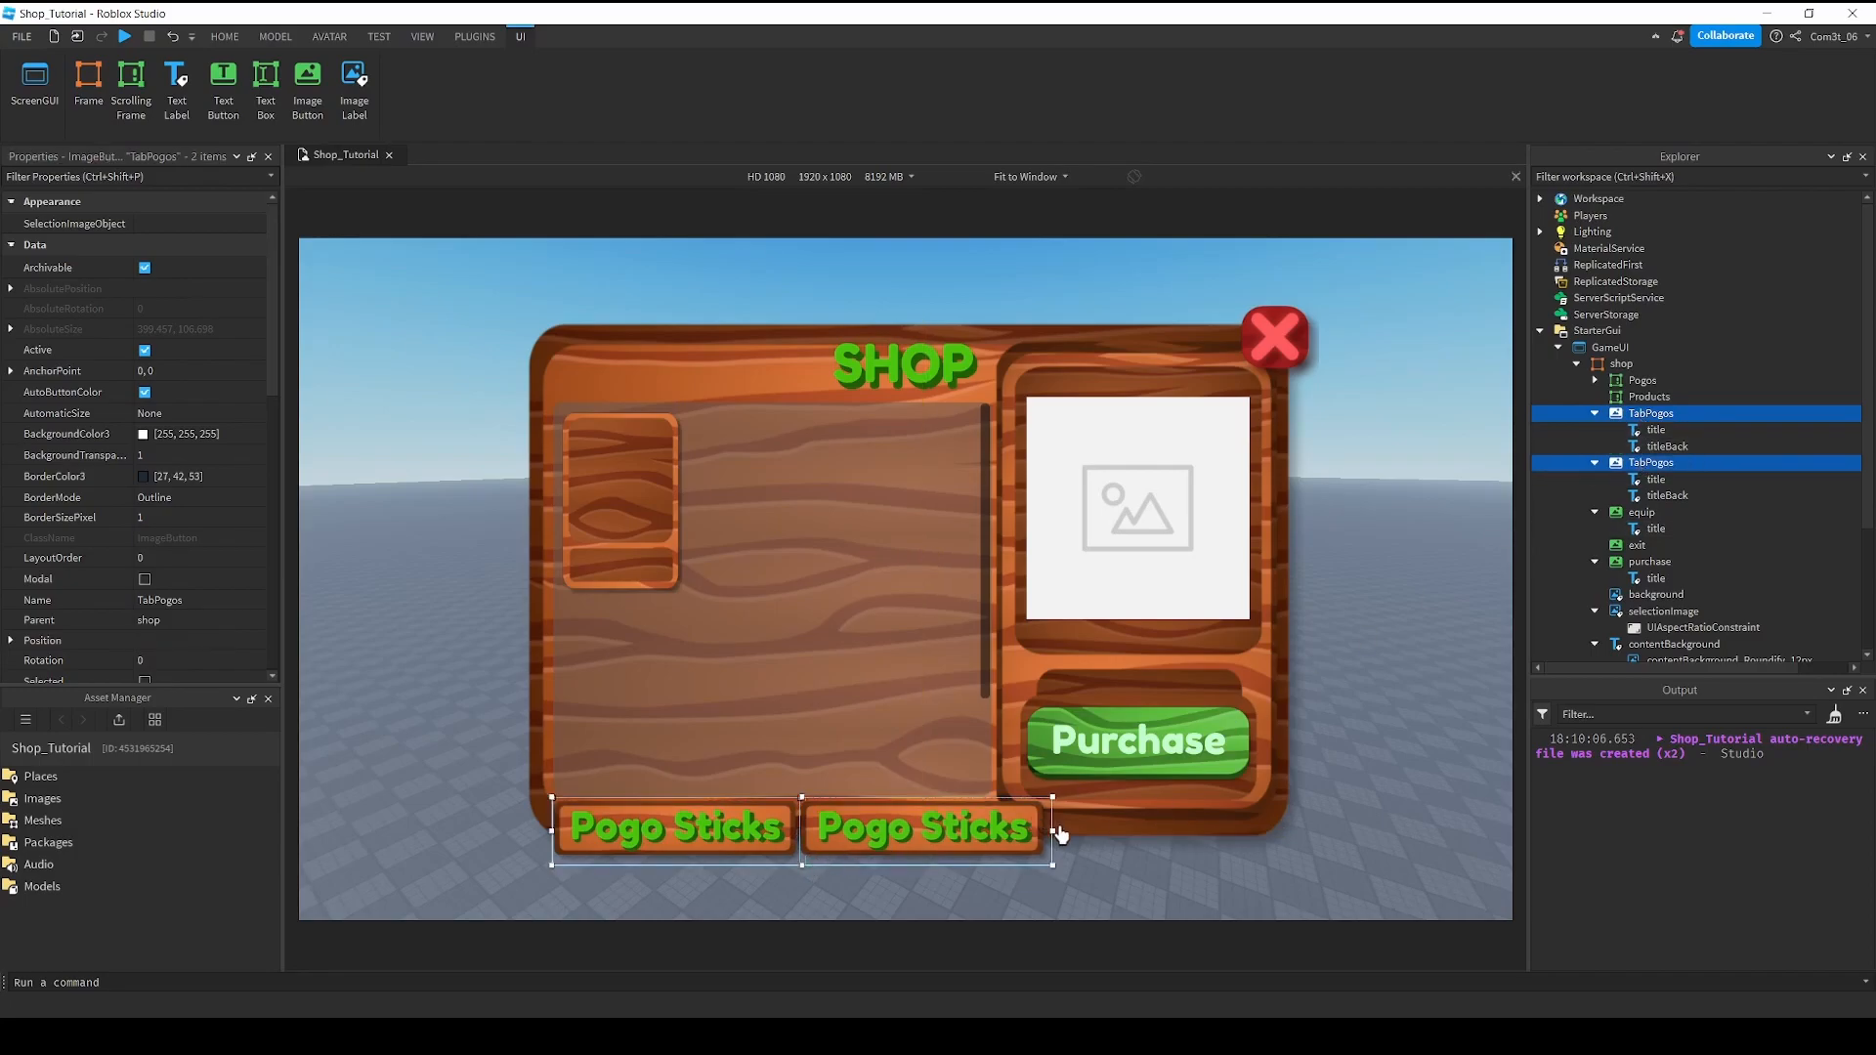
pyautogui.moveTo(1053, 838); pyautogui.dragTo(993, 834)
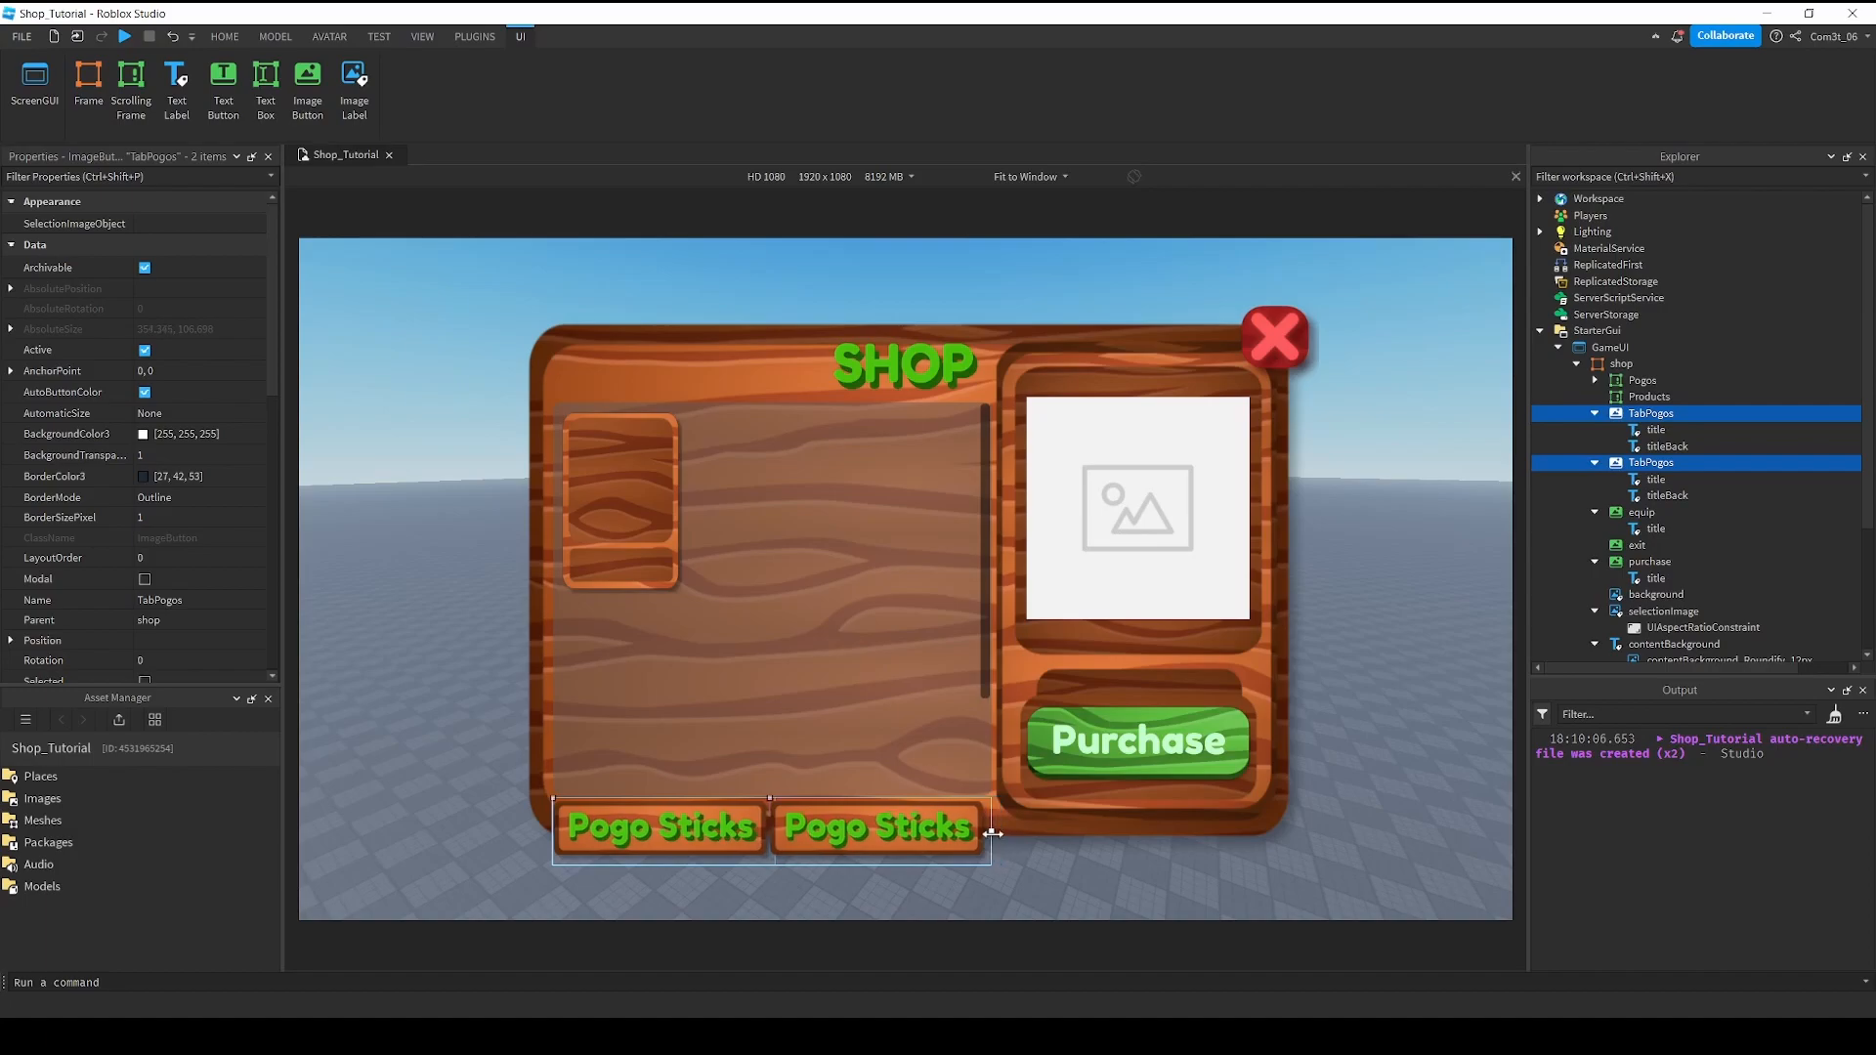
pyautogui.doubleClick(1651, 463)
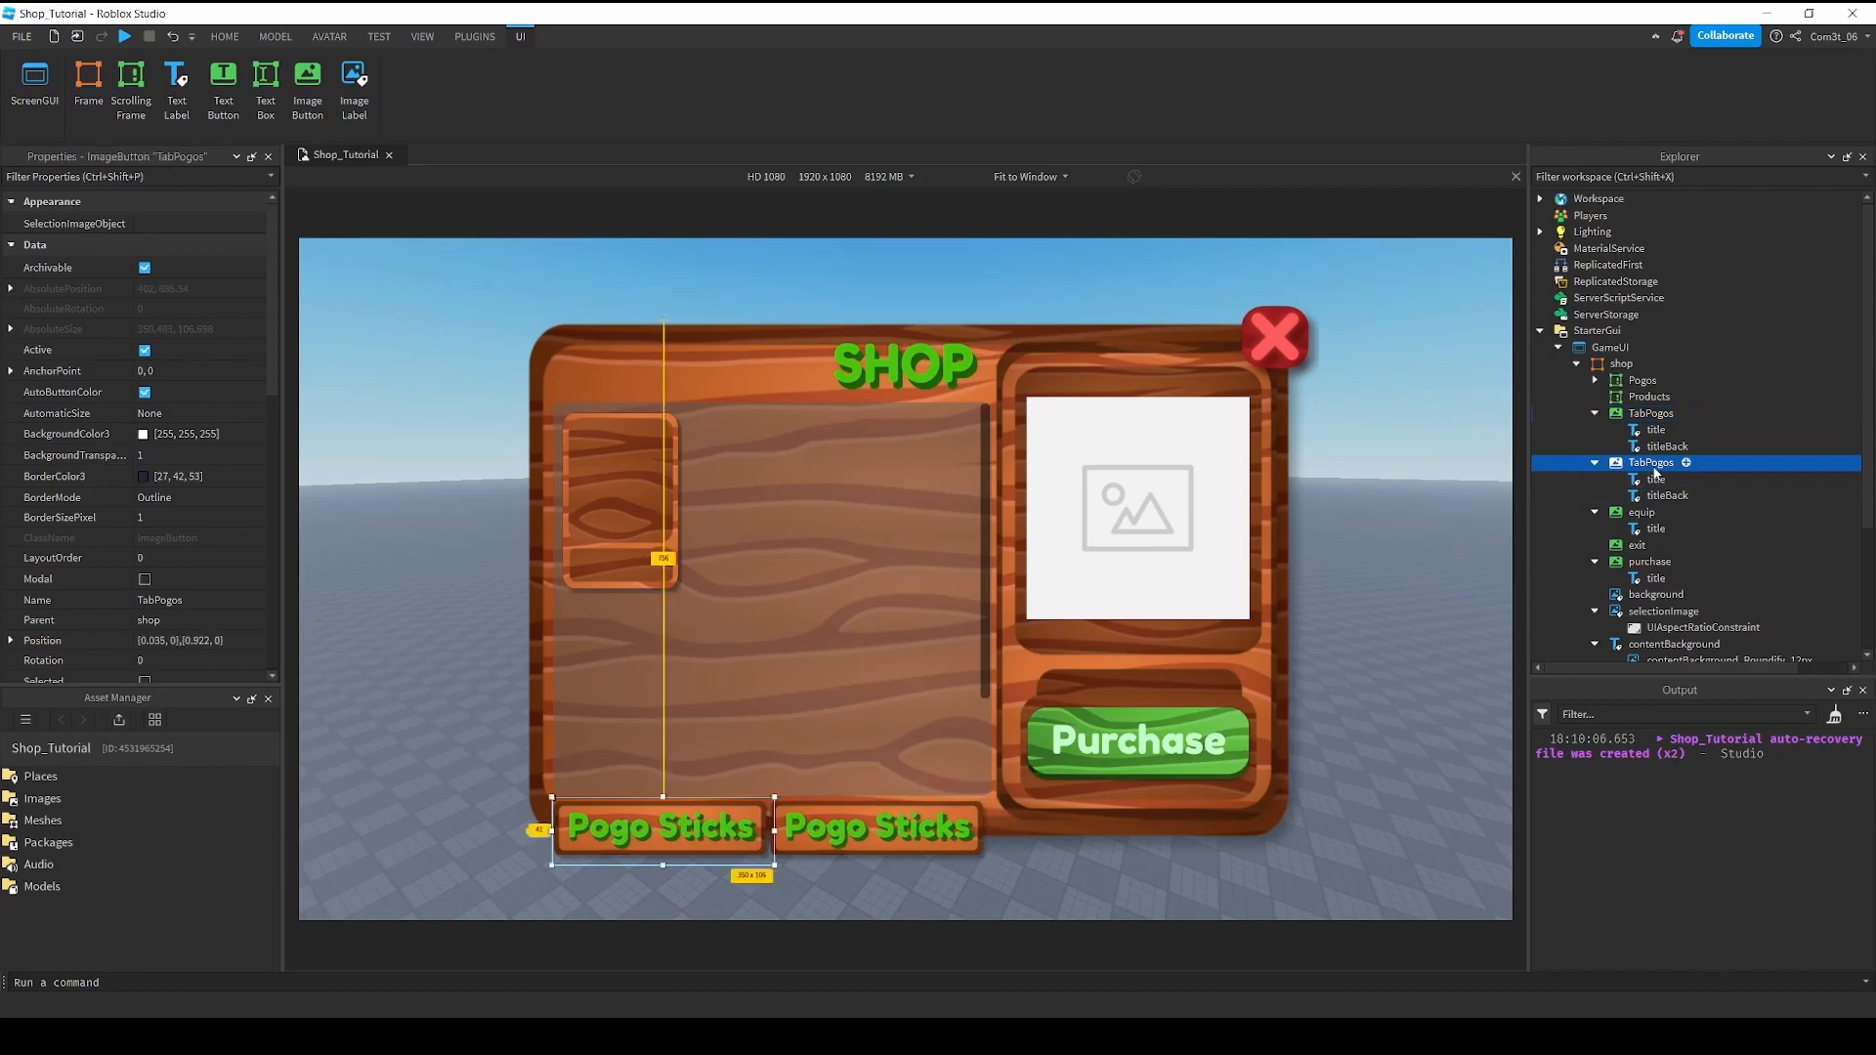
# Rename the right-hand TabPogos button as TabProducts.
pyautogui.click(1630, 417)
pyautogui.doubleClick(1631, 418)
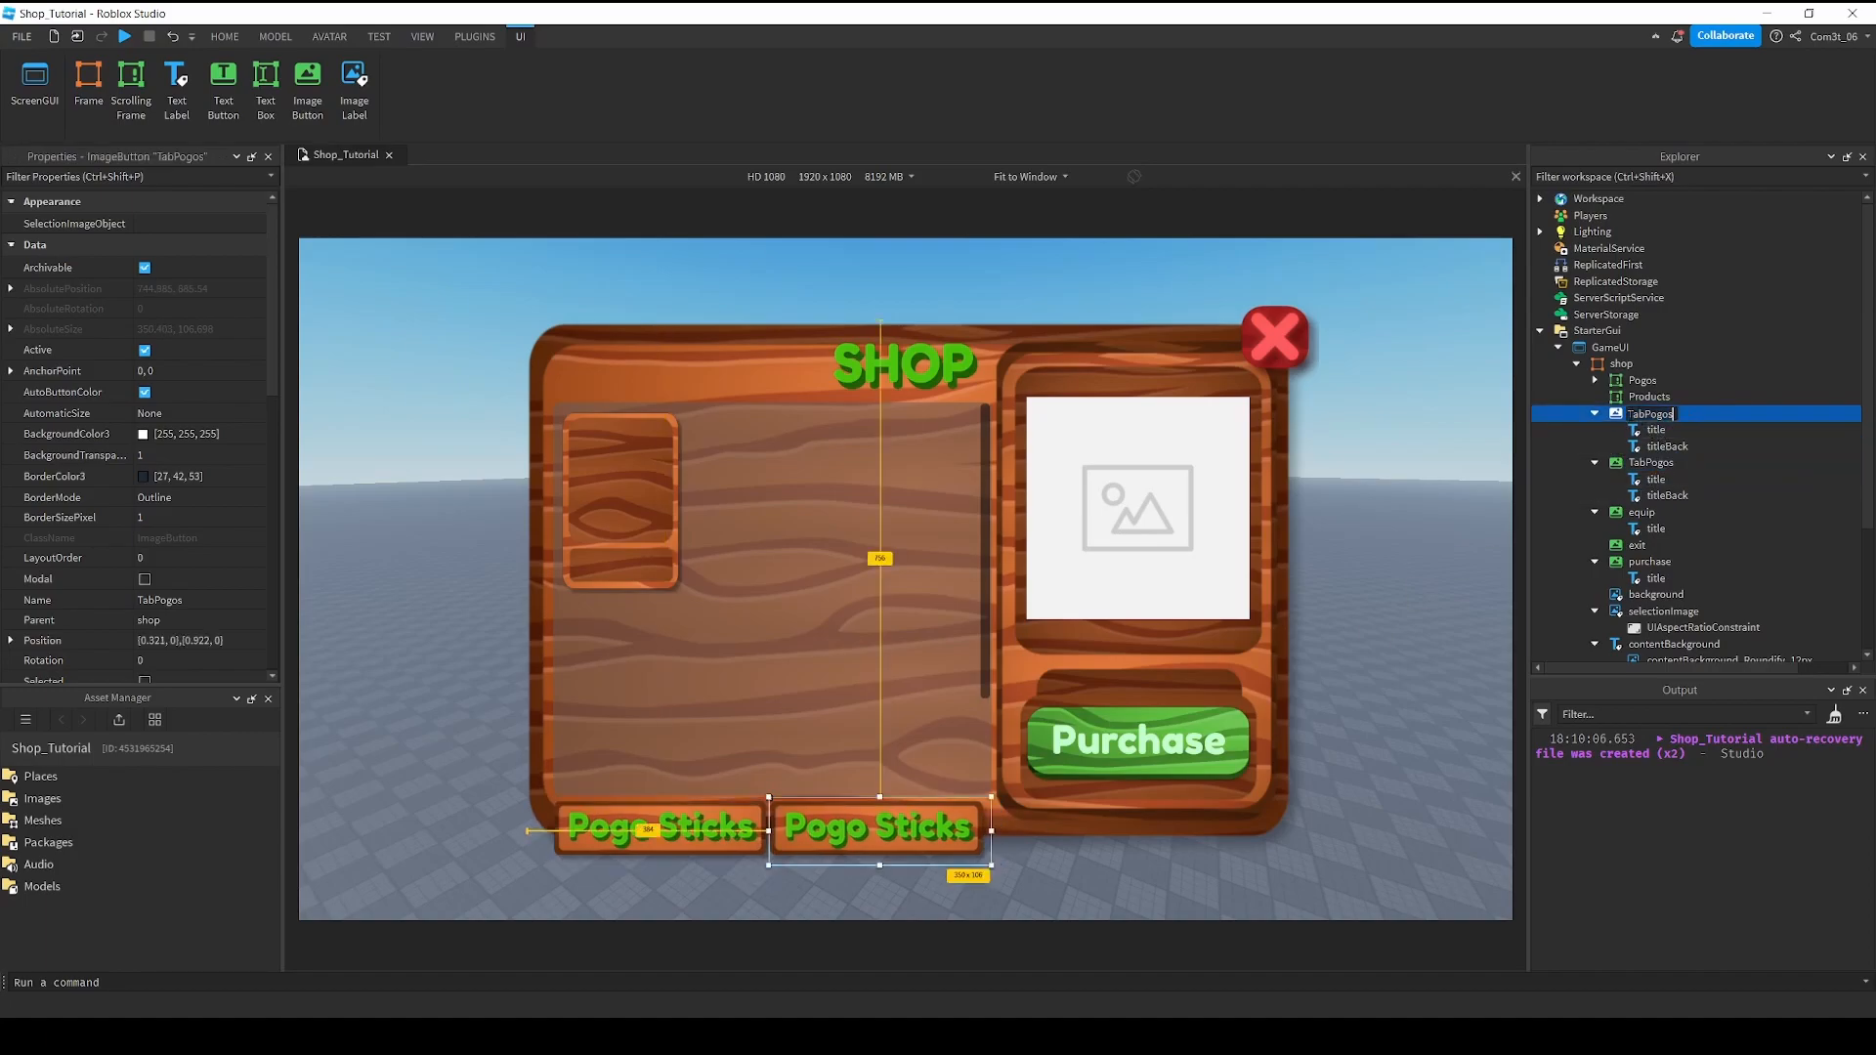
pyautogui.write('TabProducts')
pyautogui.press('Return')
# Set the text of the title and titleBack labels in TabProducts to Products.
pyautogui.click(1655, 429)
pyautogui.keyDown('shift'); pyautogui.click(1666, 447); pyautogui.keyUp('shift')
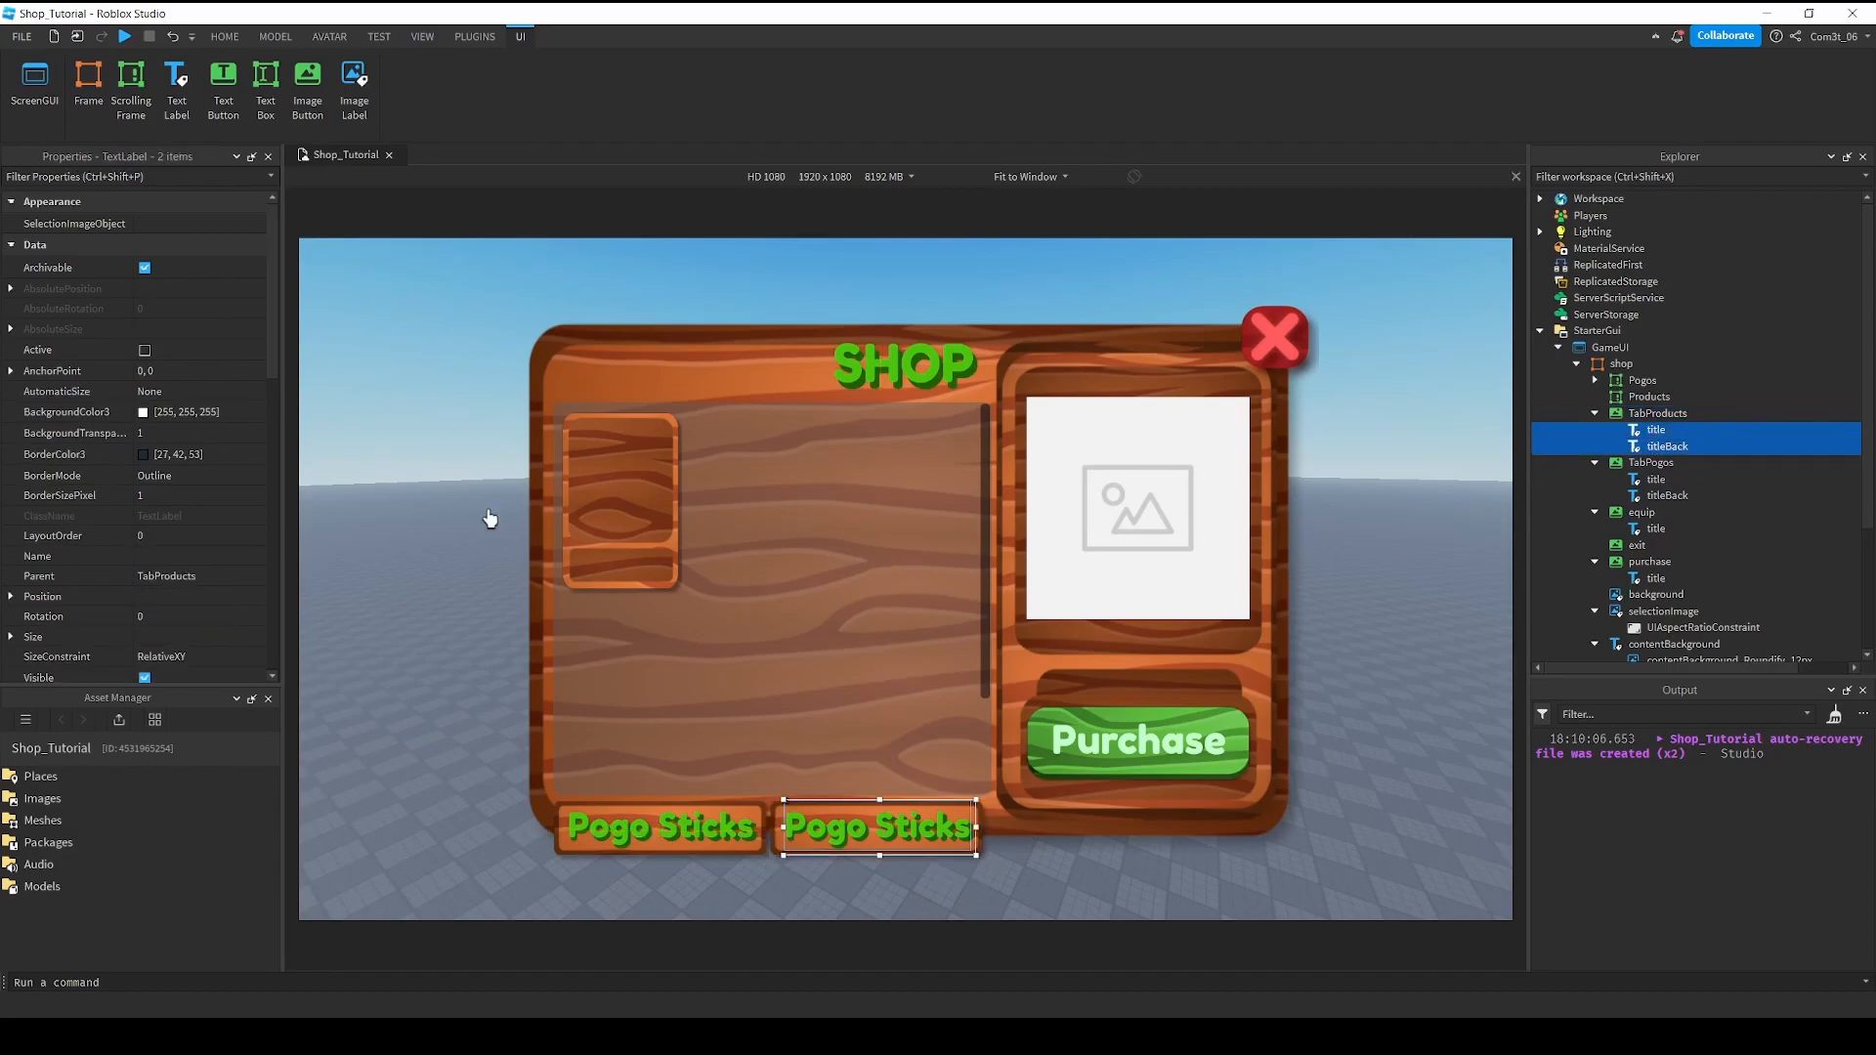
pyautogui.scroll(-10, 193, 450)
pyautogui.click(202, 439)
pyautogui.write('Produc')
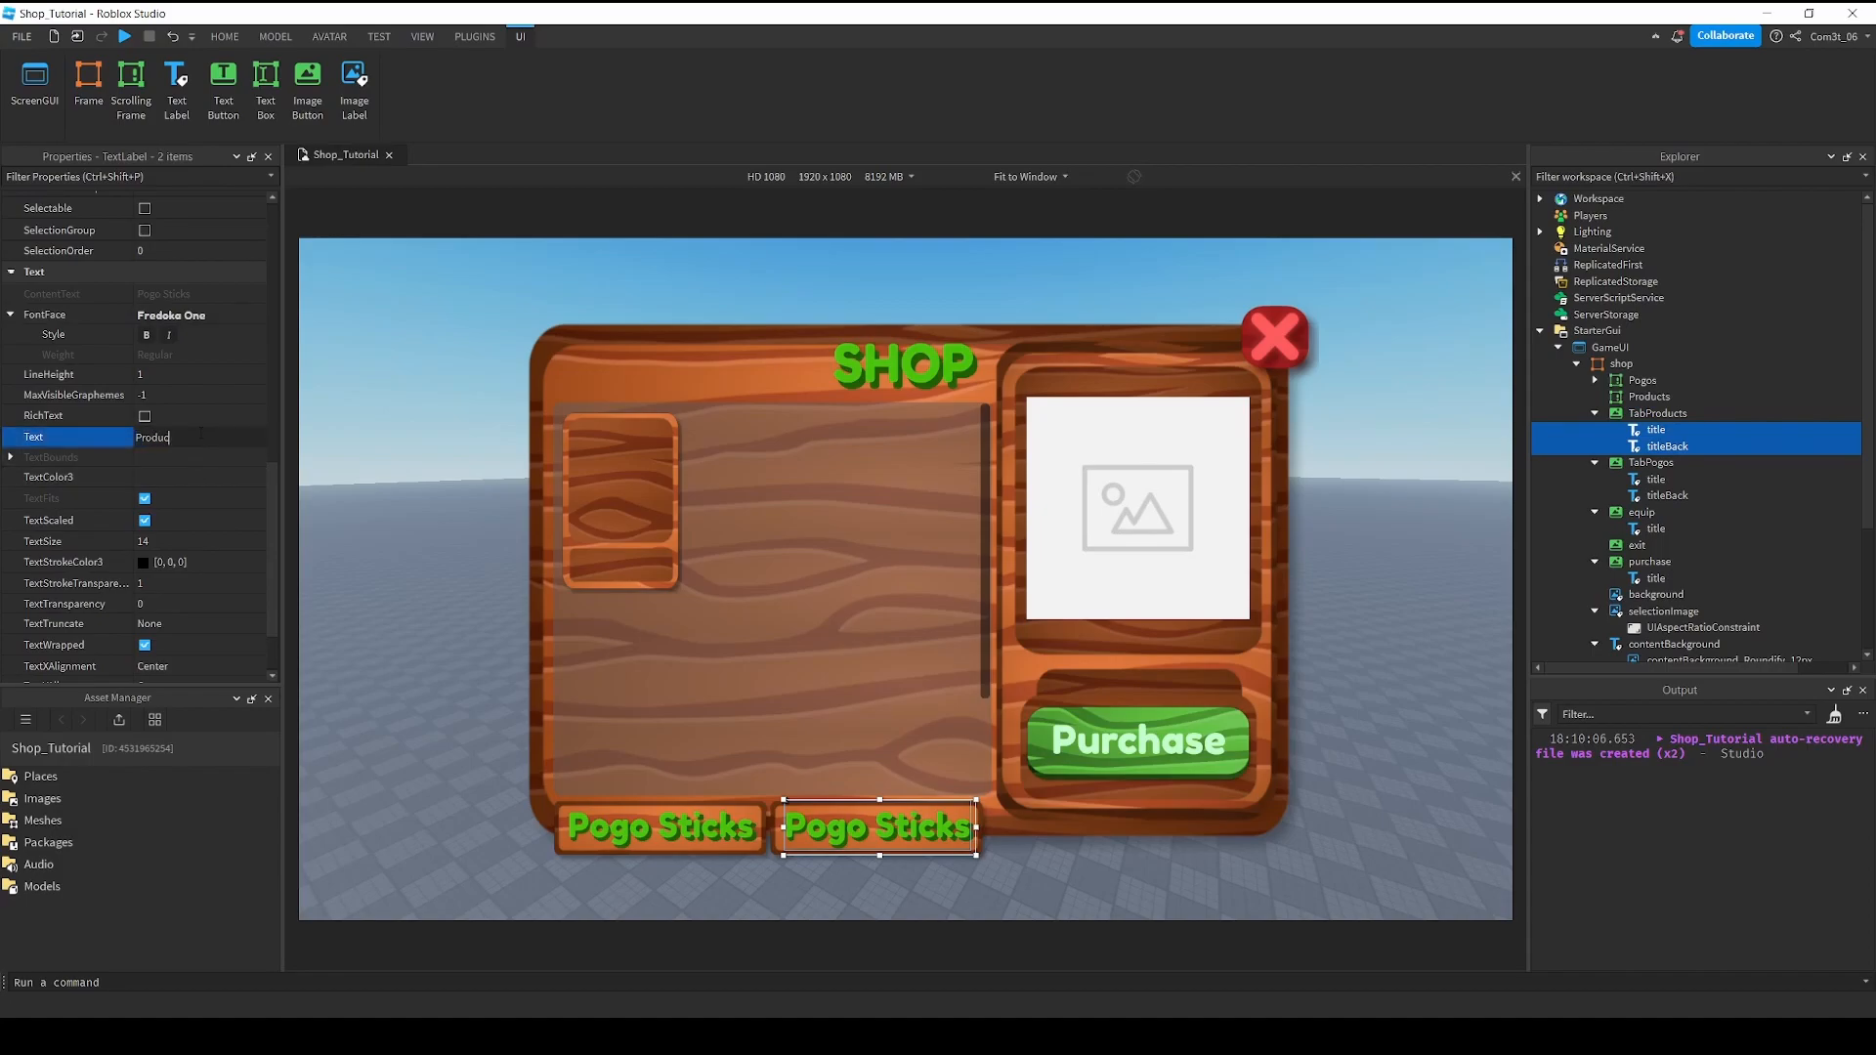
pyautogui.press('Return')
# Replace the empty Products scrolling frame with a duplicate of the Pogos frame named Products.
pyautogui.click(1641, 397)
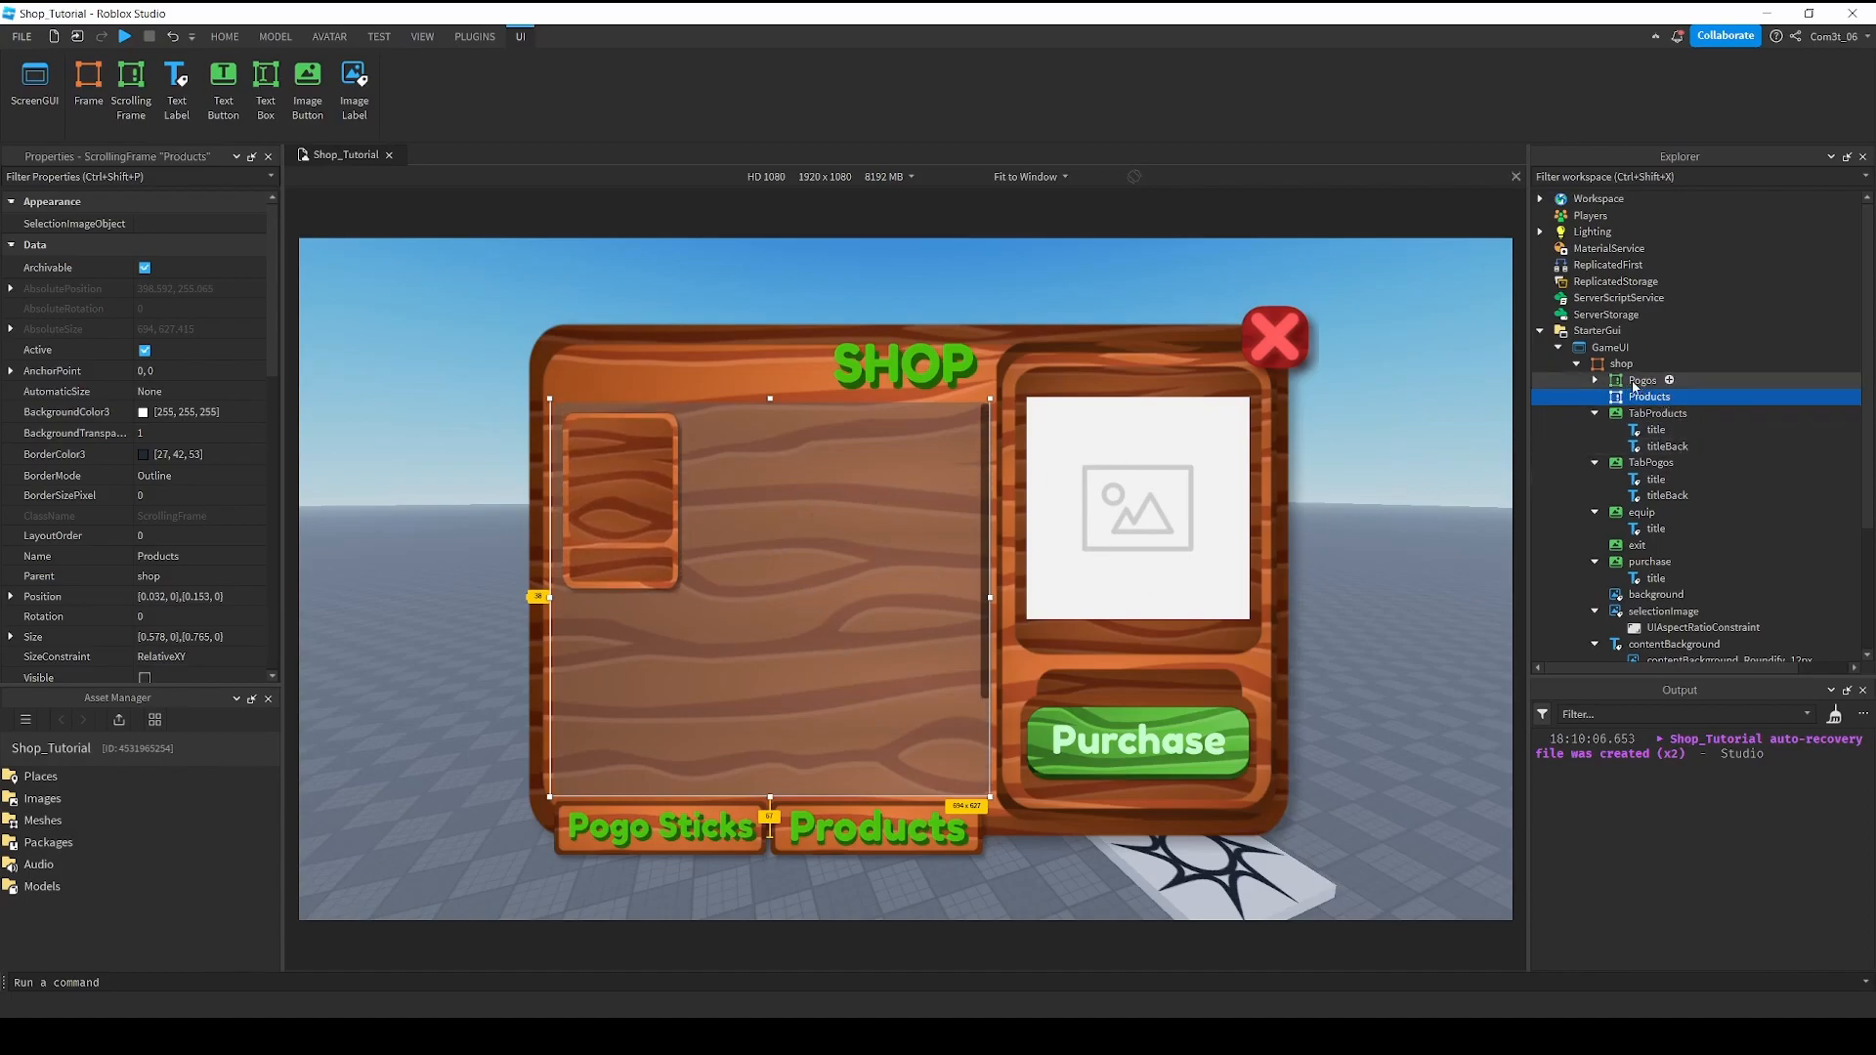
pyautogui.click(1634, 382)
pyautogui.click(1633, 396)
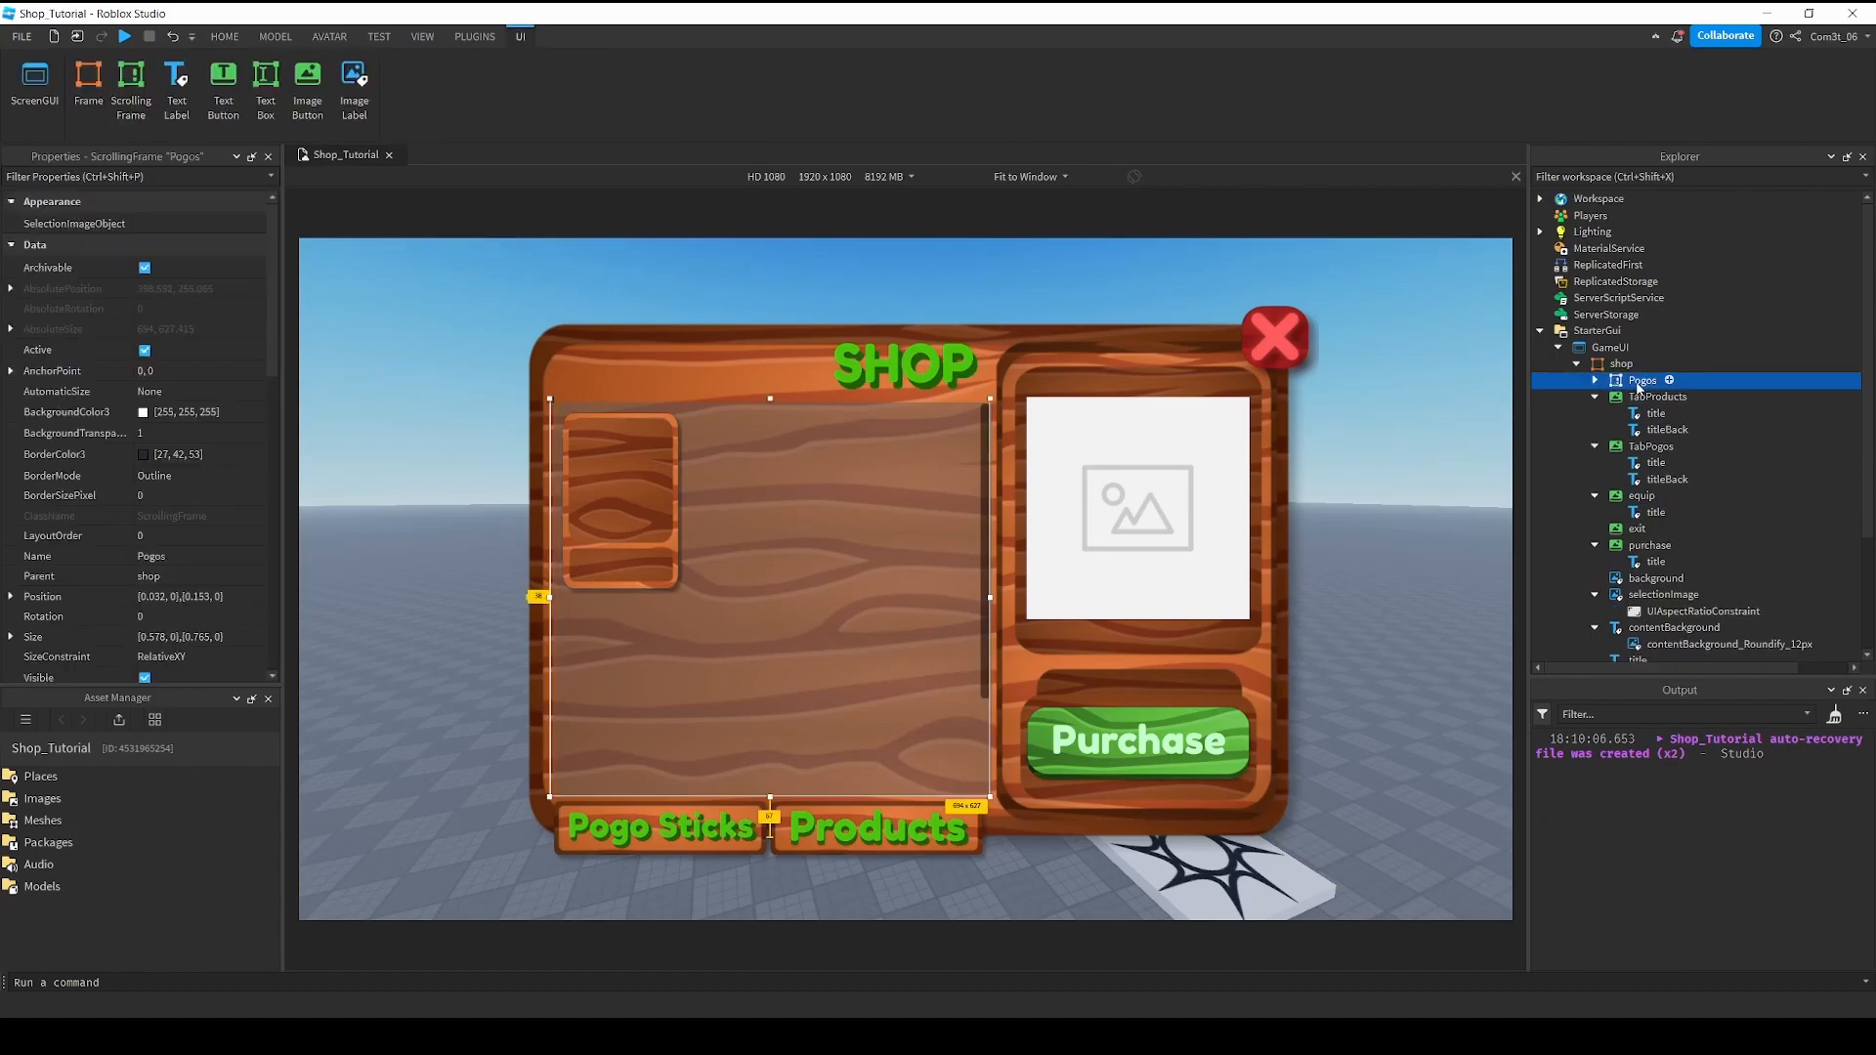
pyautogui.hotkey('ctrl', 'd')
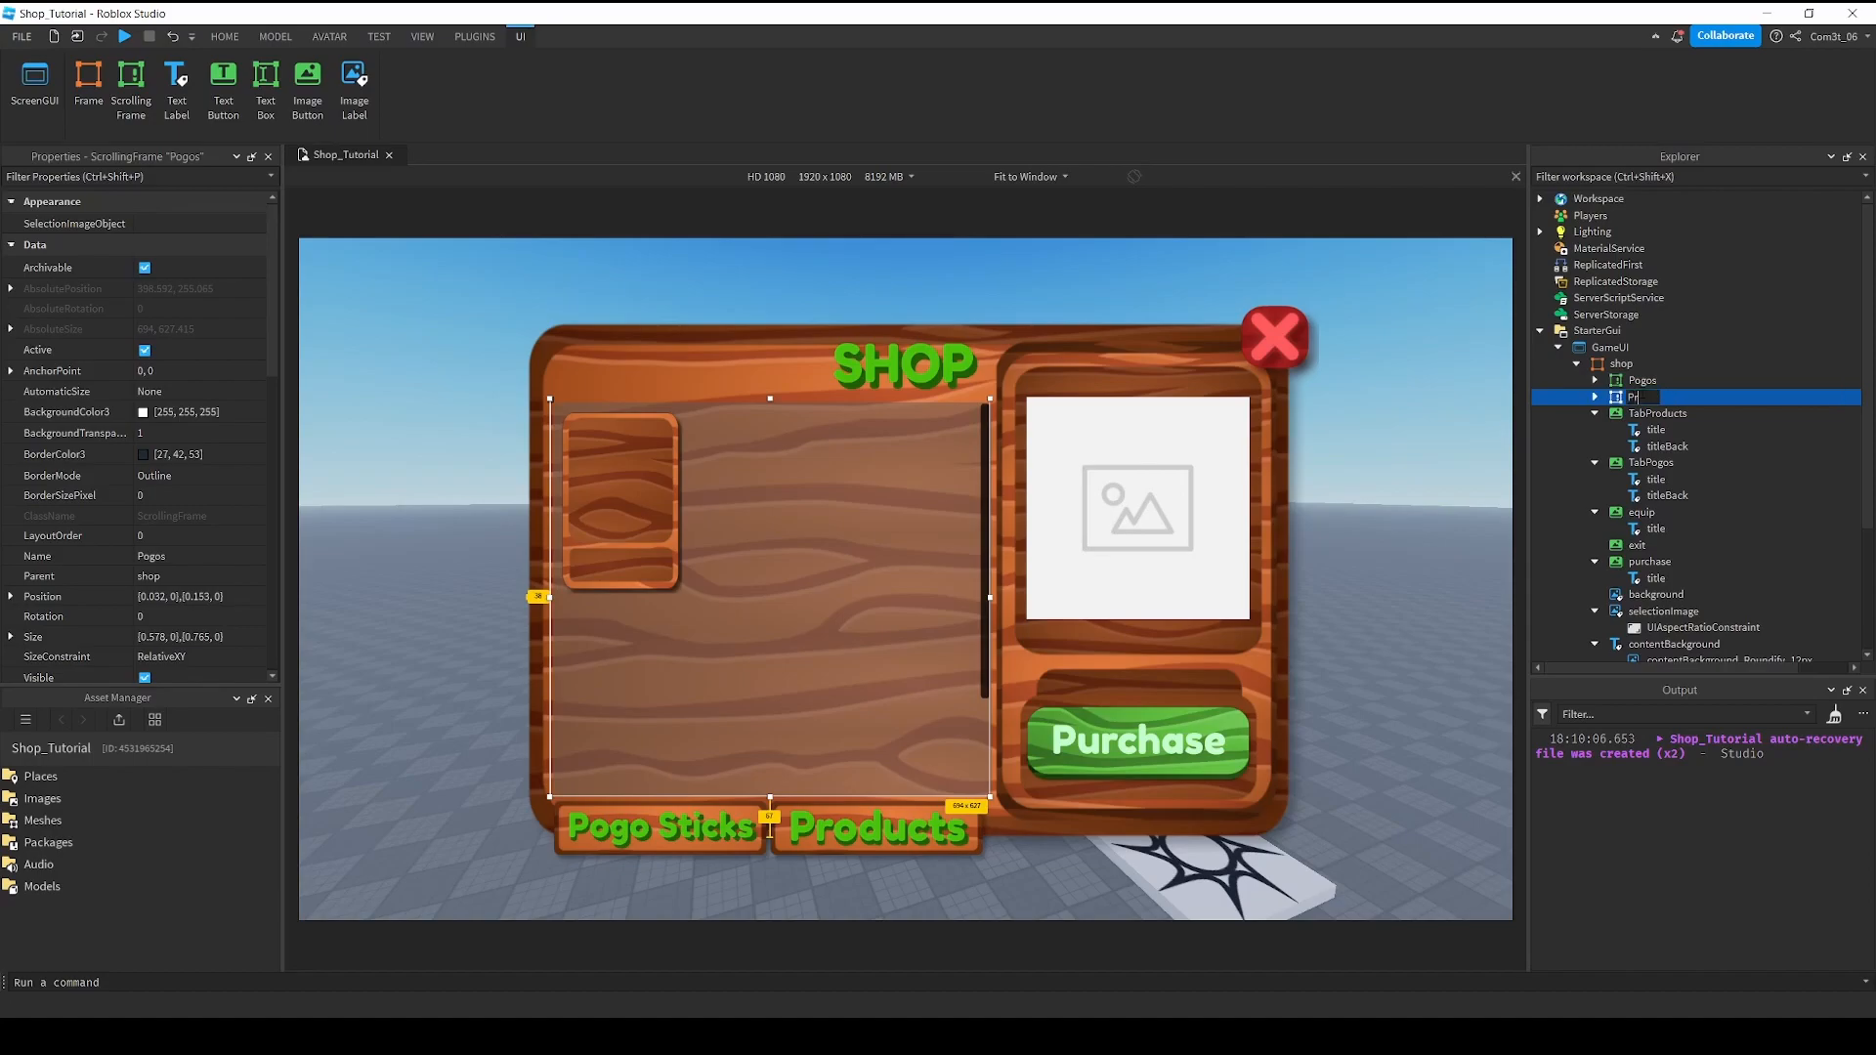
pyautogui.press('Return')
# Hide the Products scrolling frame by turning off its Visible property, and clear the selection.
pyautogui.scroll(-5, 123, 577)
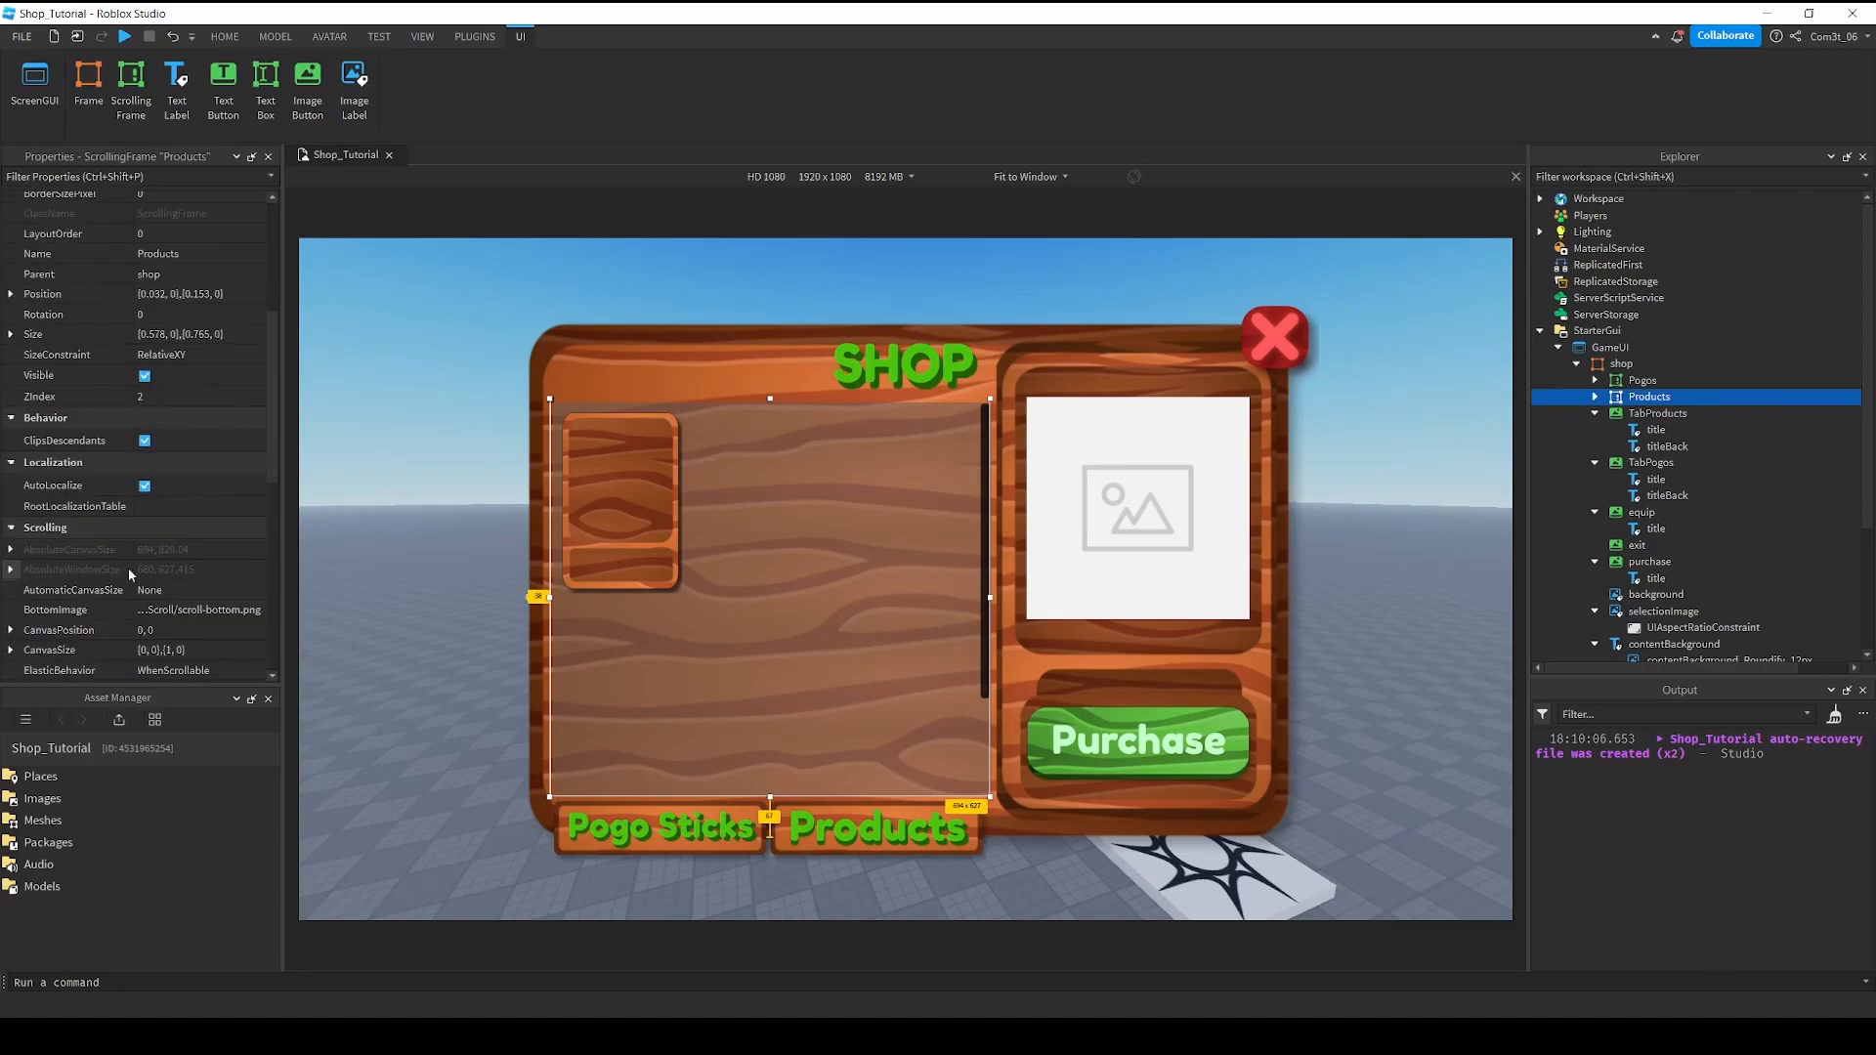
pyautogui.click(144, 375)
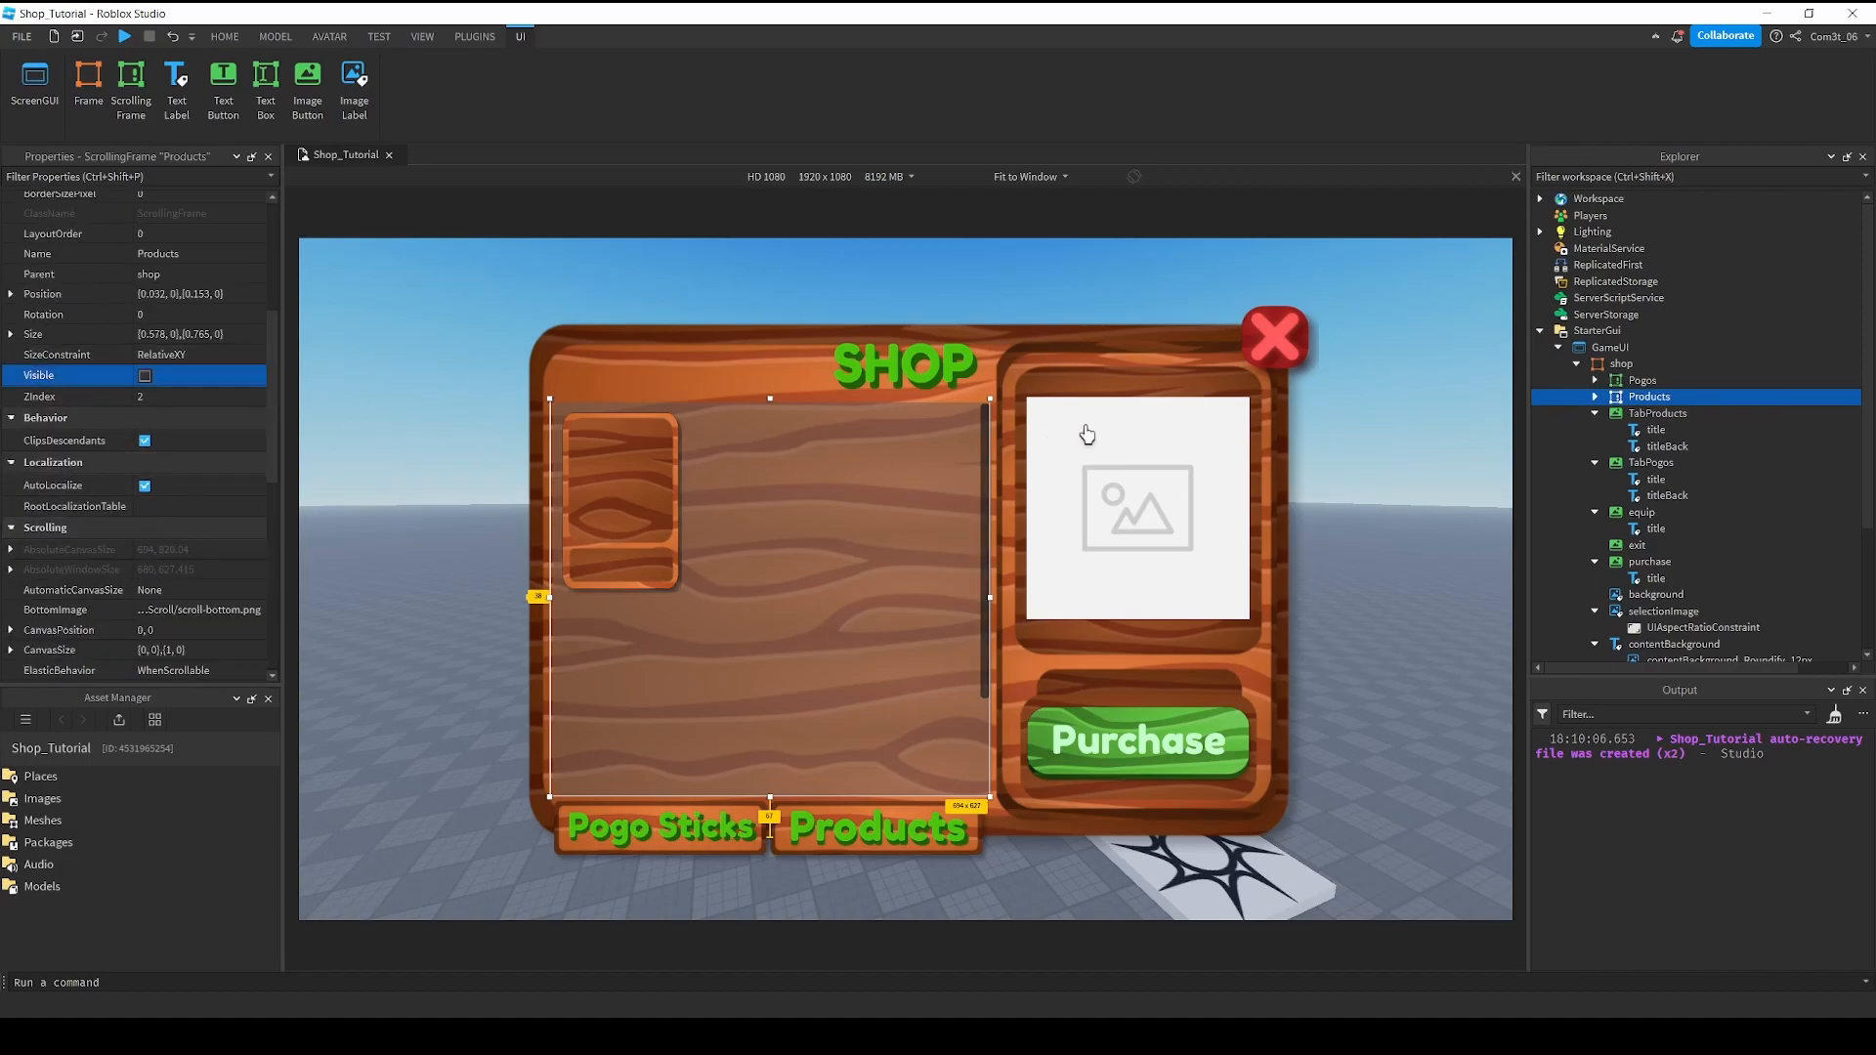
pyautogui.click(1418, 400)
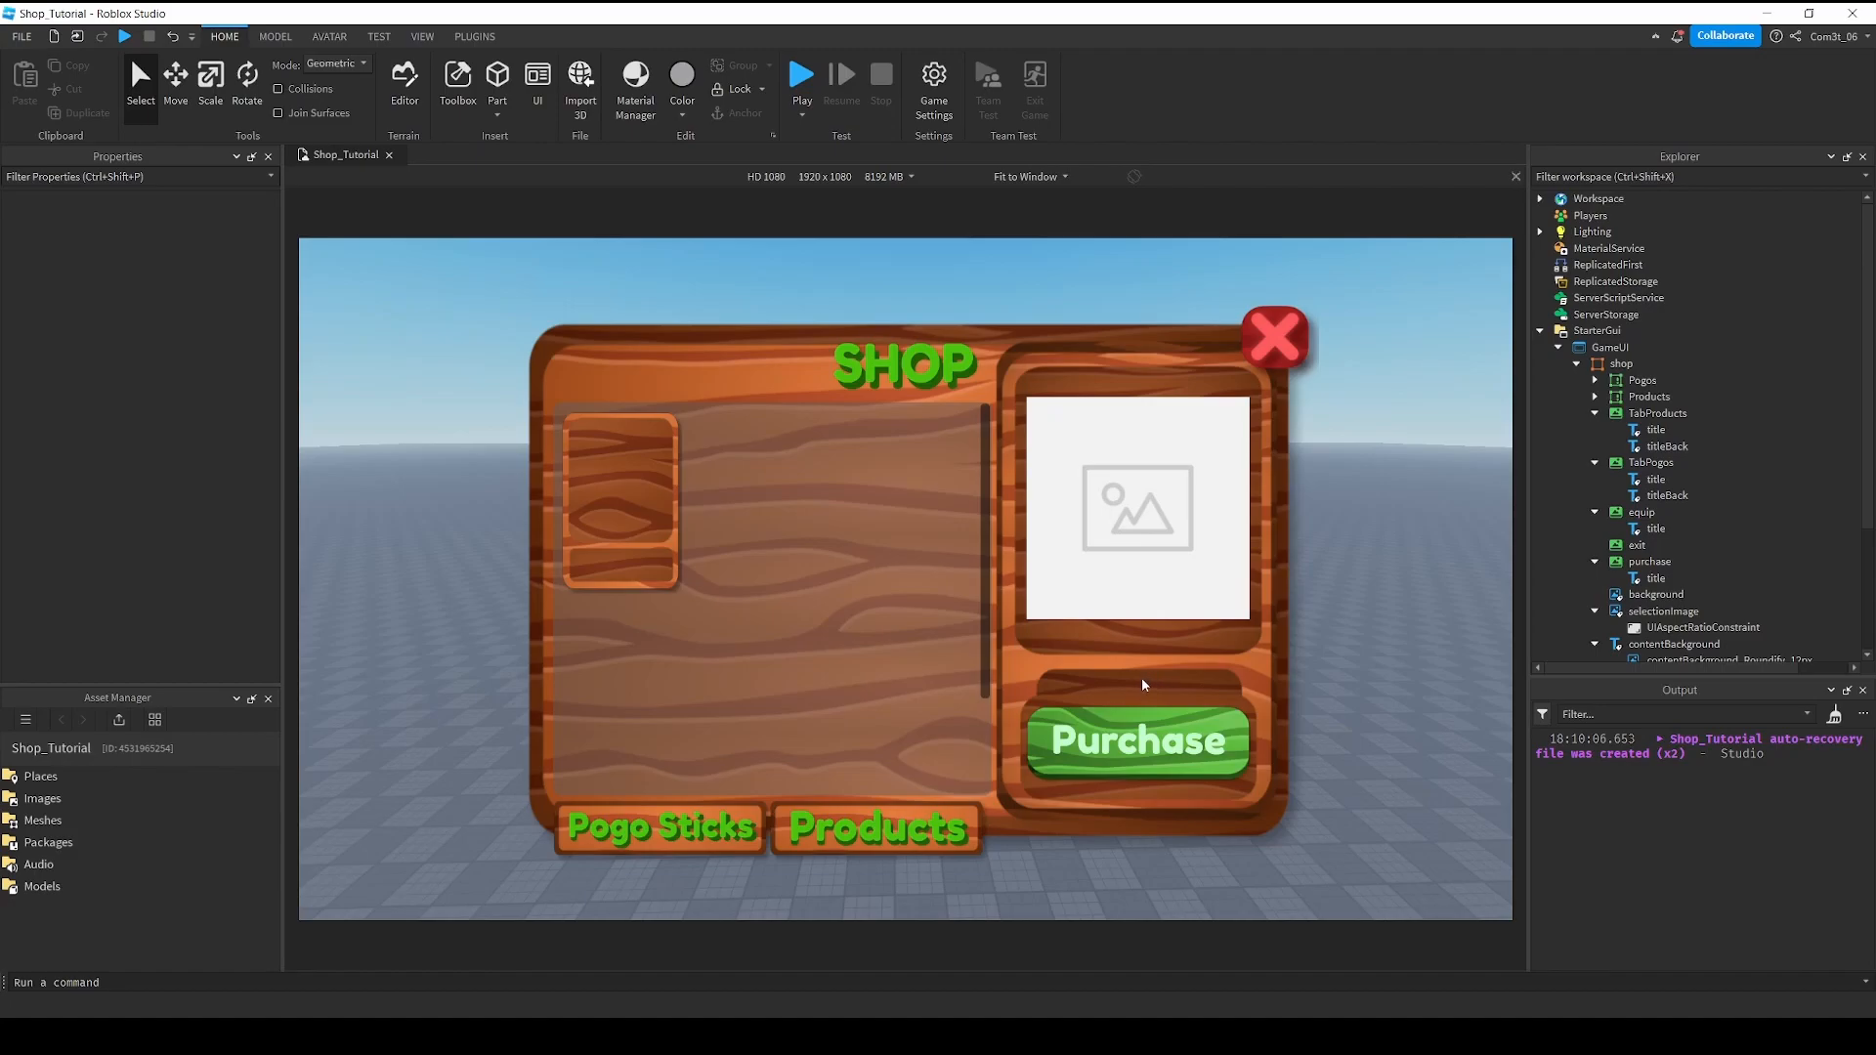
# Insert a TextLabel into the shop frame and name it selectionCost.
pyautogui.scroll(-2, 1651, 469)
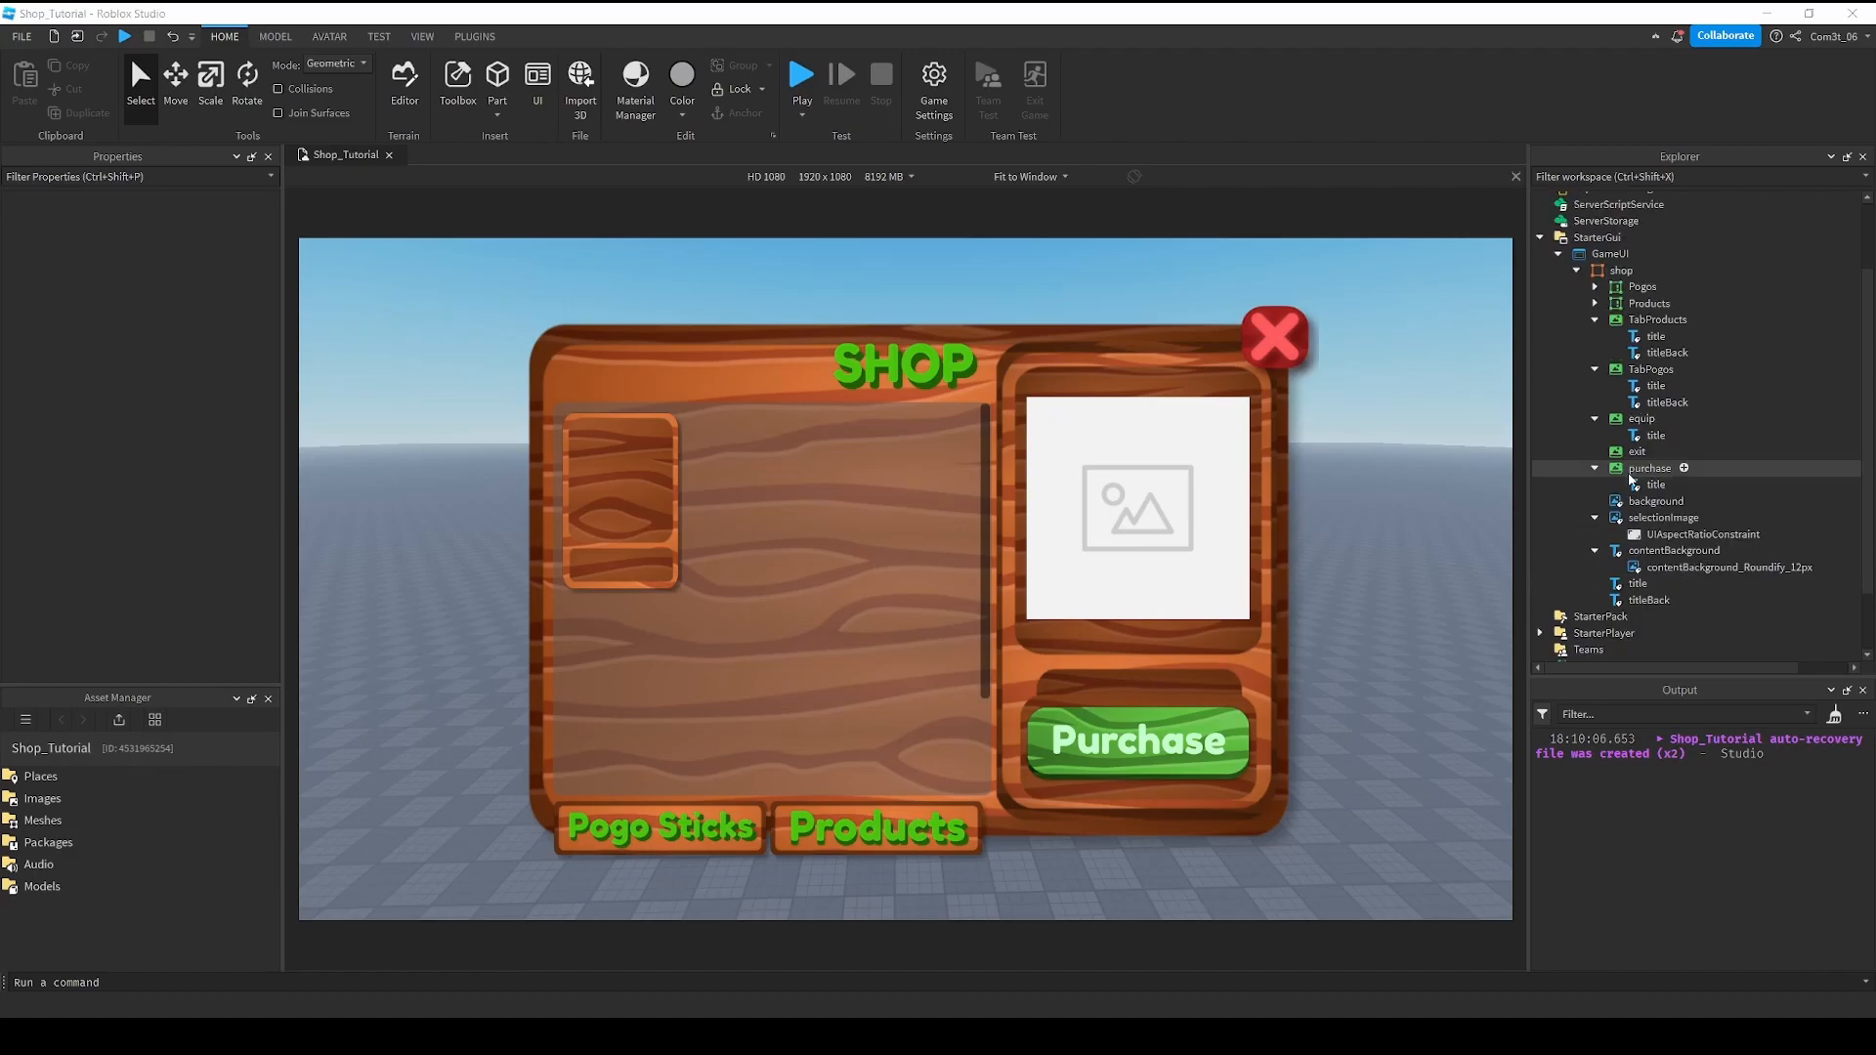
pyautogui.click(1605, 271)
pyautogui.rightClick(1605, 270)
pyautogui.click(1644, 703)
pyautogui.write('text')
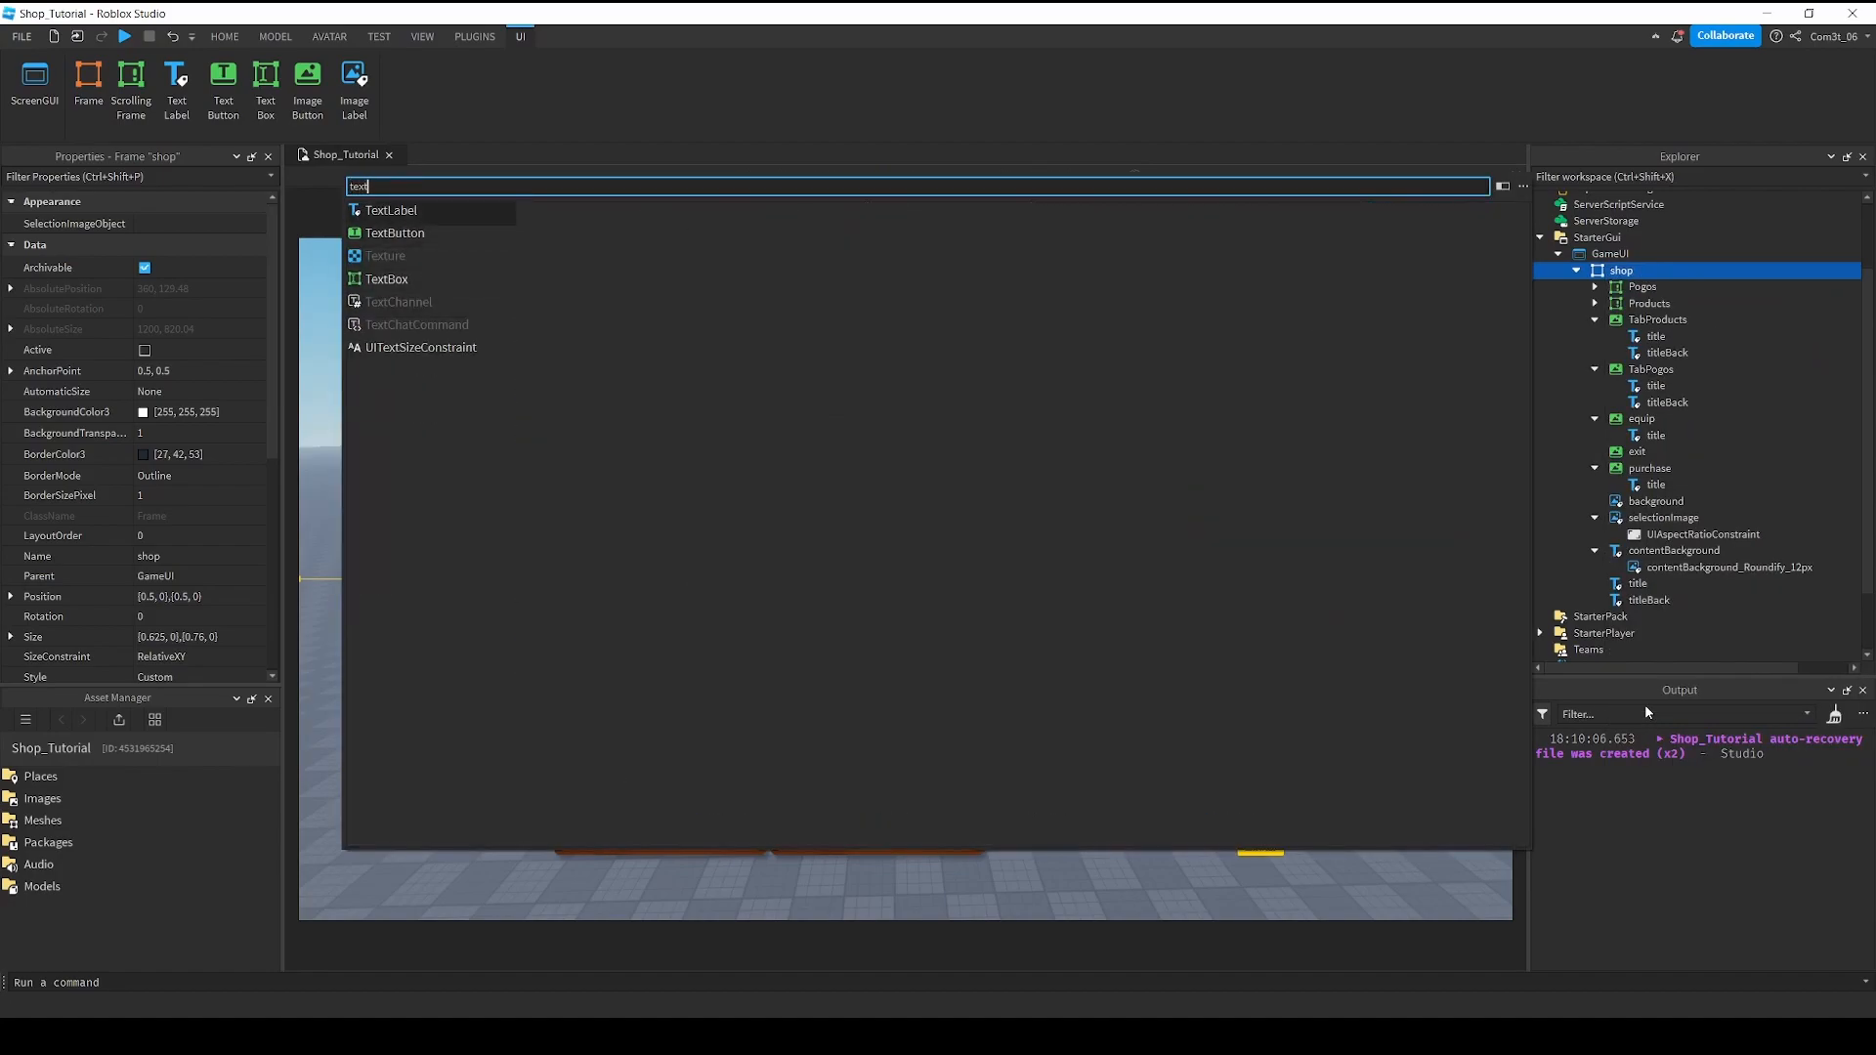
pyautogui.press('Return')
pyautogui.doubleClick(1640, 551)
pyautogui.write('selec')
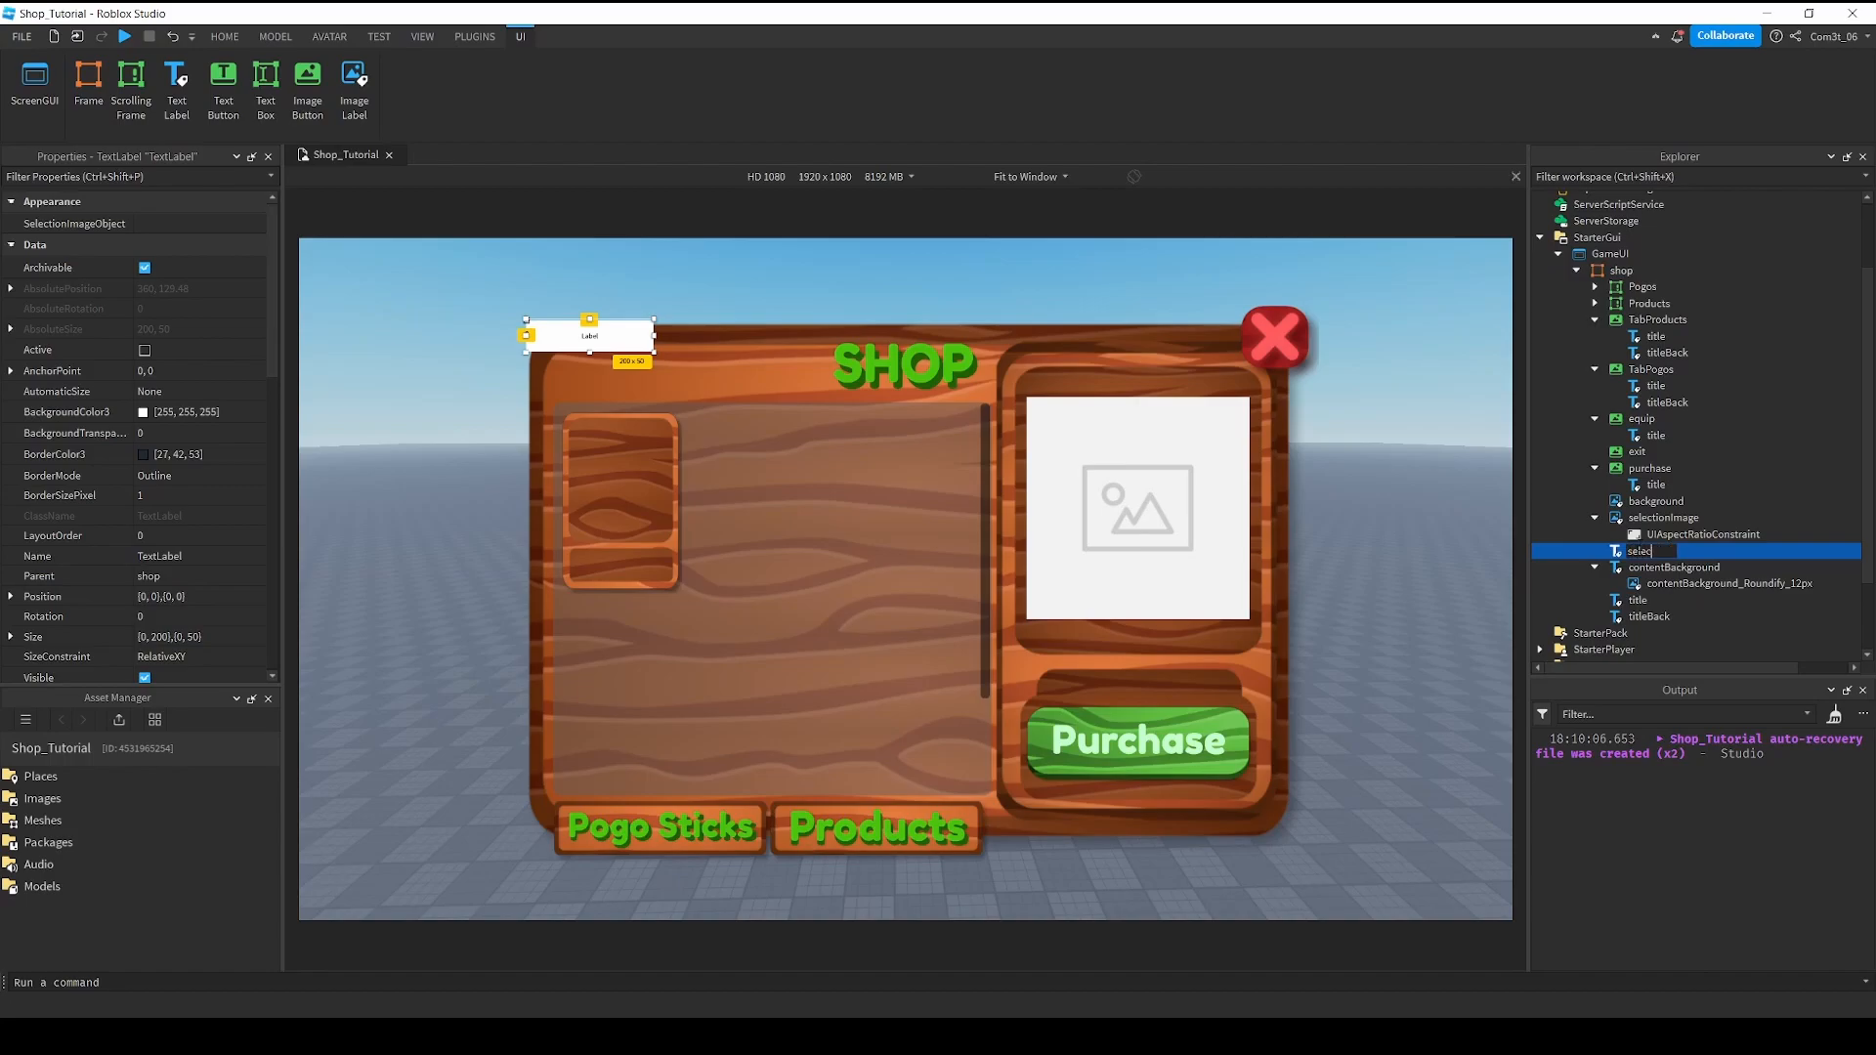
pyautogui.write('tionCost')
pyautogui.press('Return')
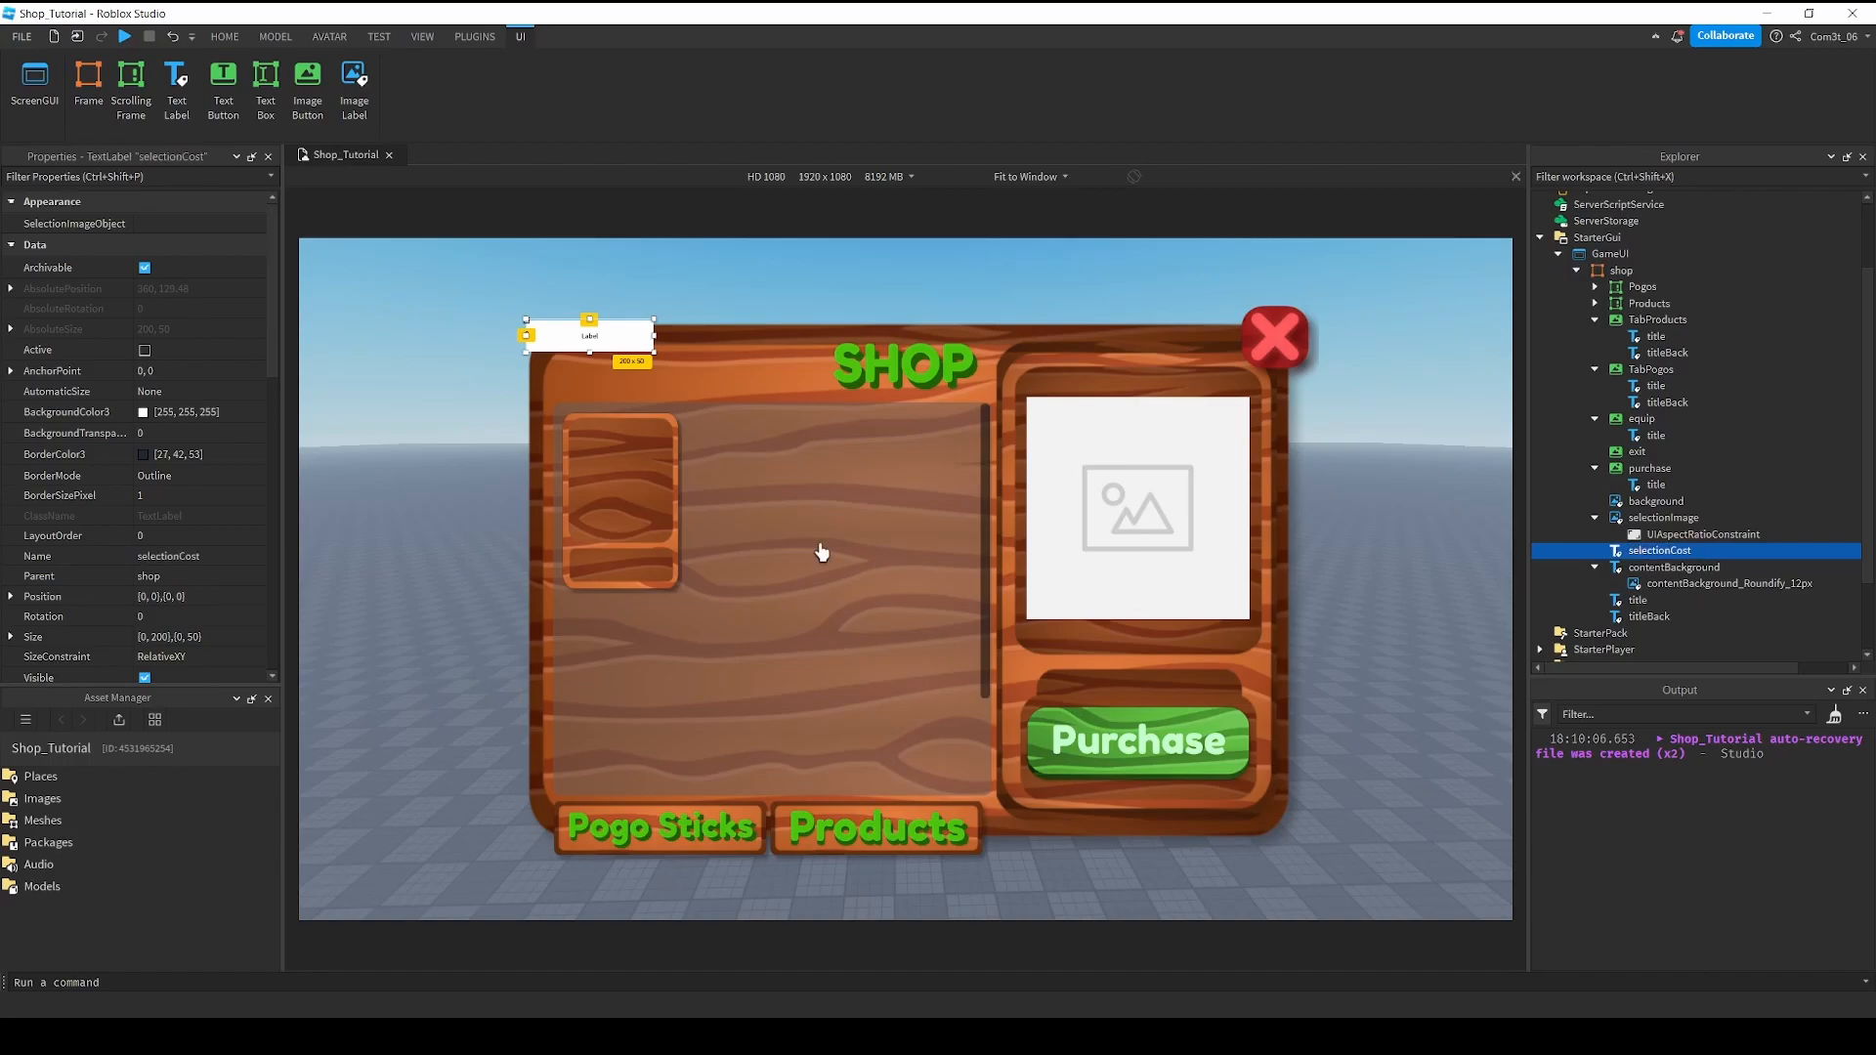
# Move selectionCost just above the Purchase button and convert its position and size to scale units.
pyautogui.moveTo(540, 344); pyautogui.dragTo(1076, 693)
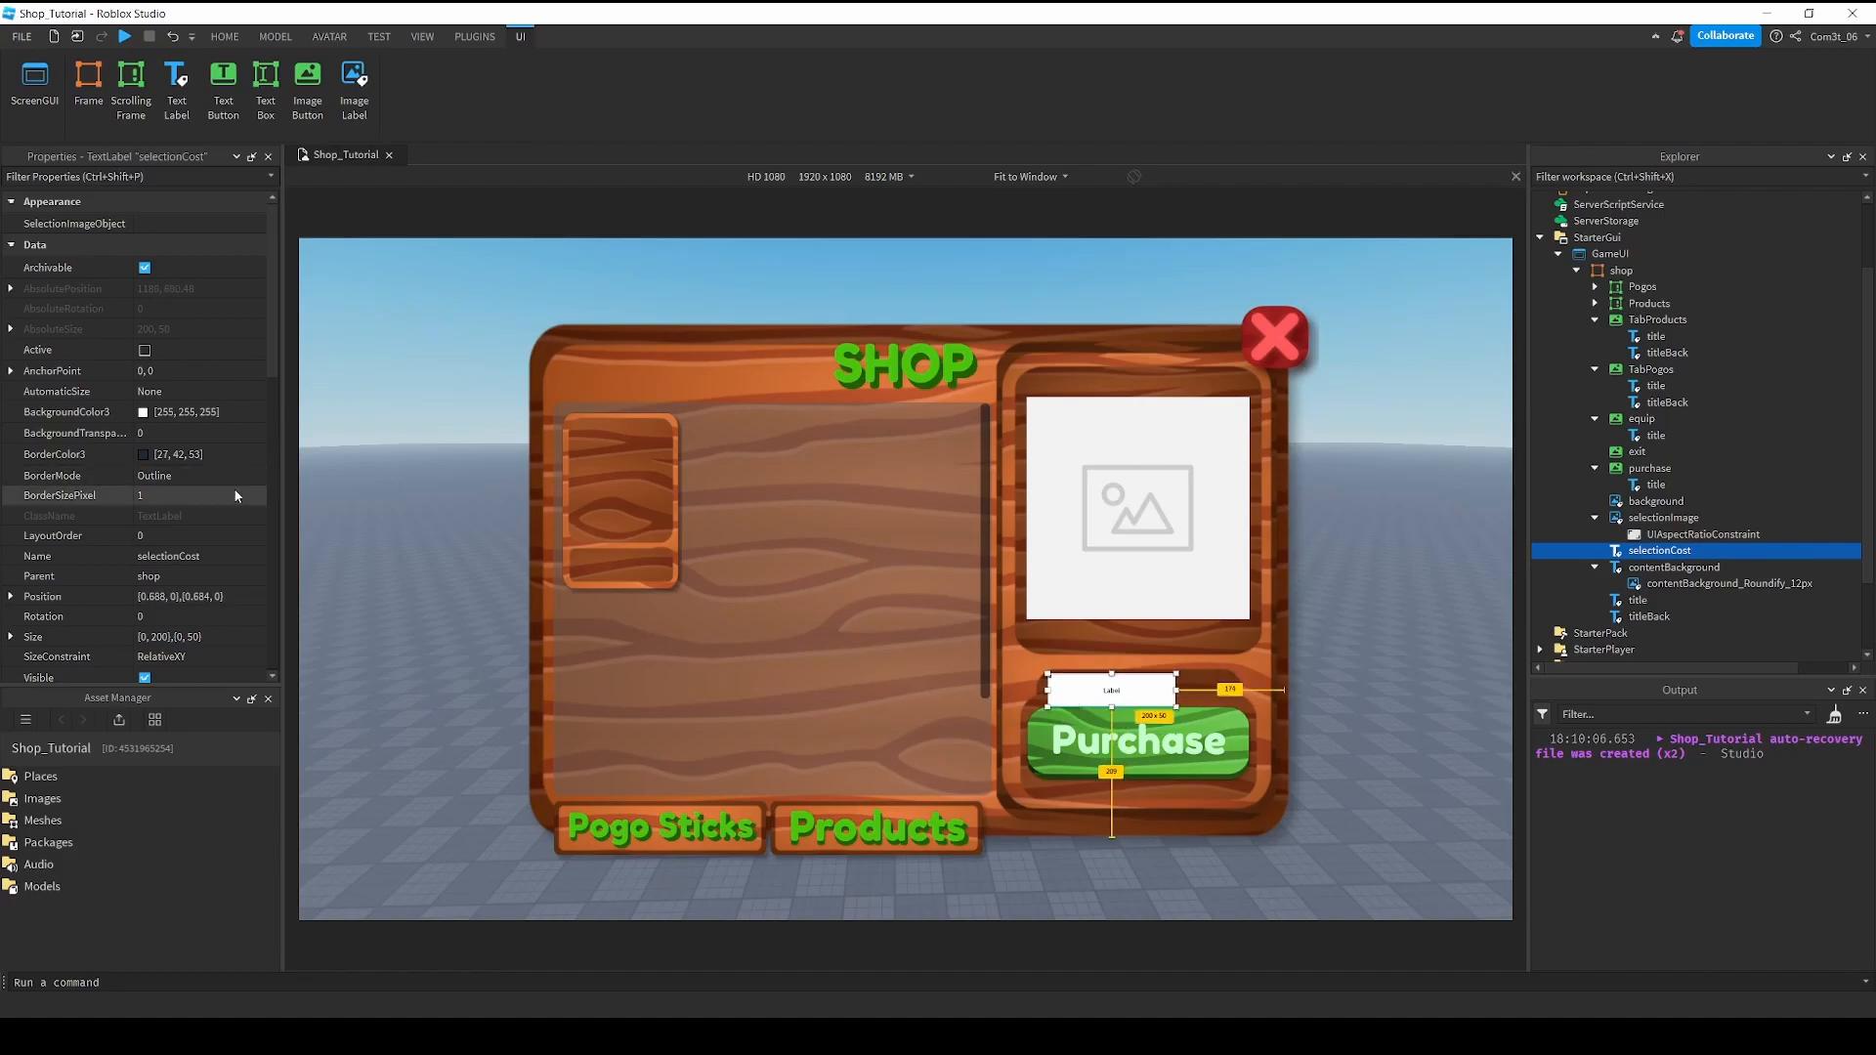
pyautogui.click(476, 38)
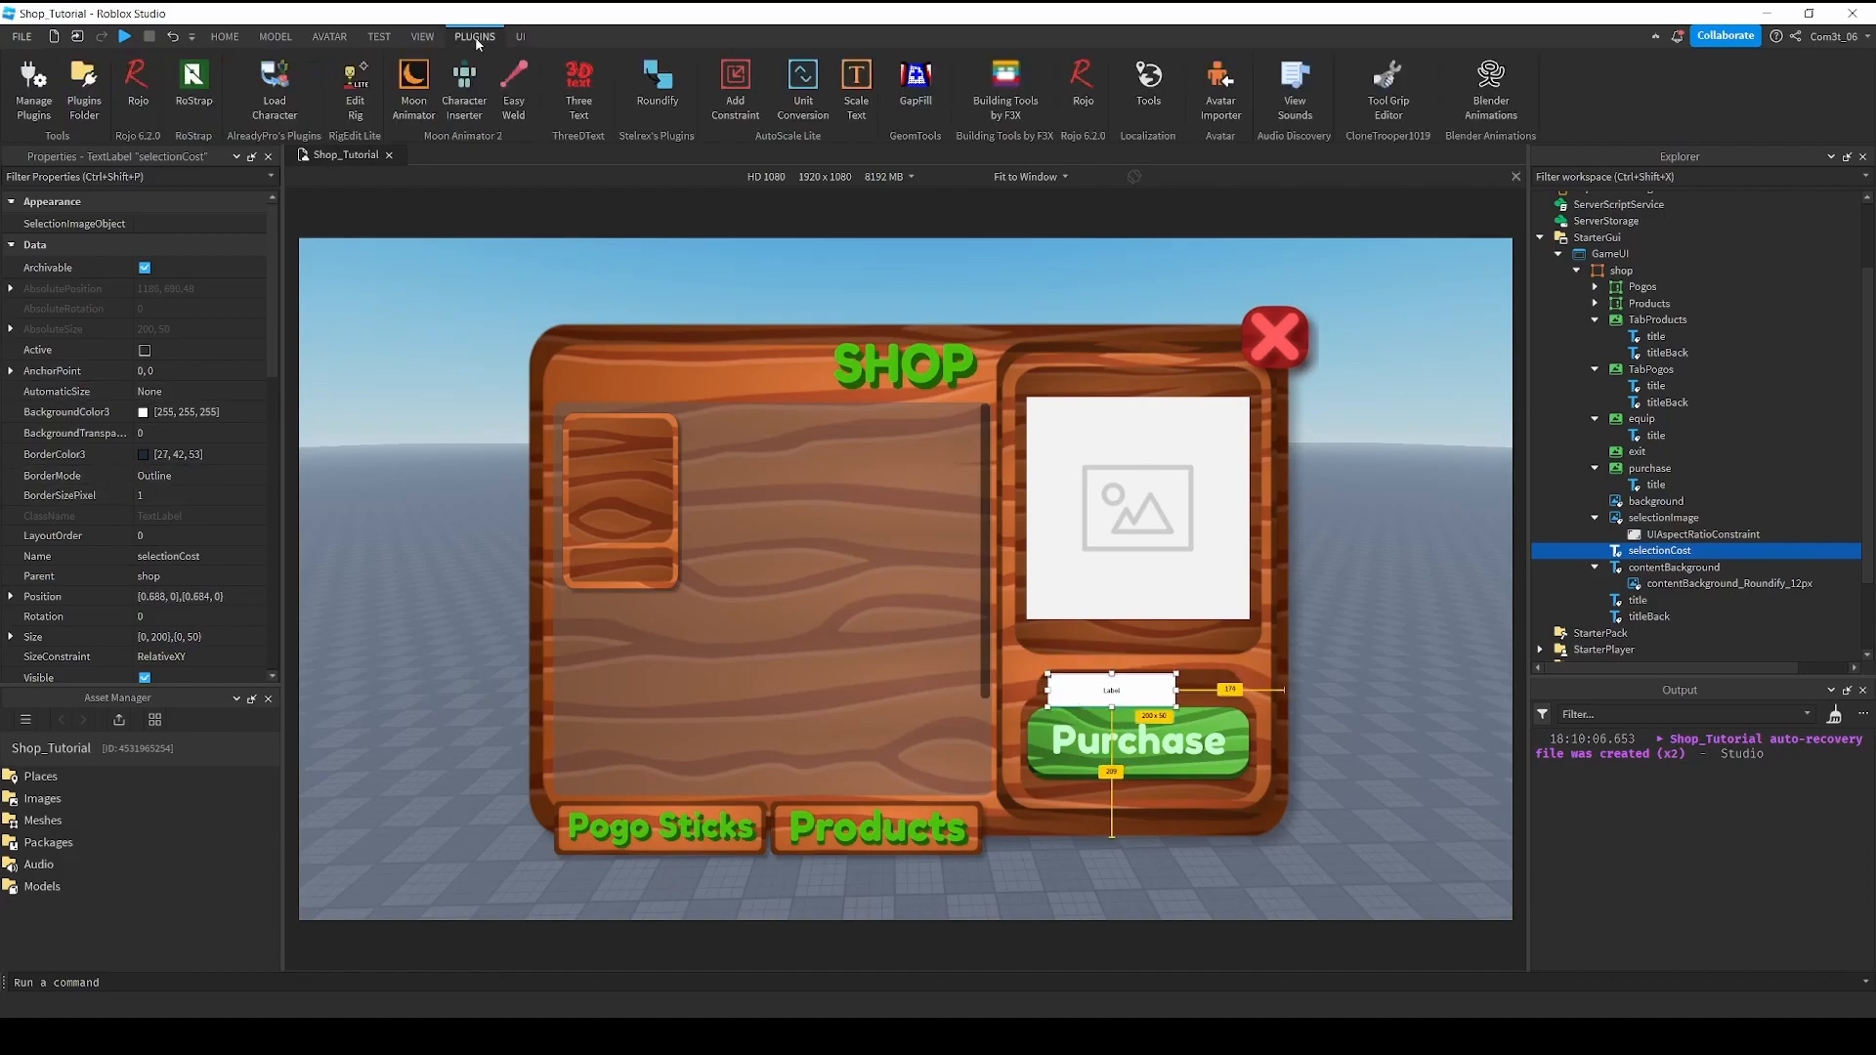
pyautogui.click(803, 89)
pyautogui.click(306, 257)
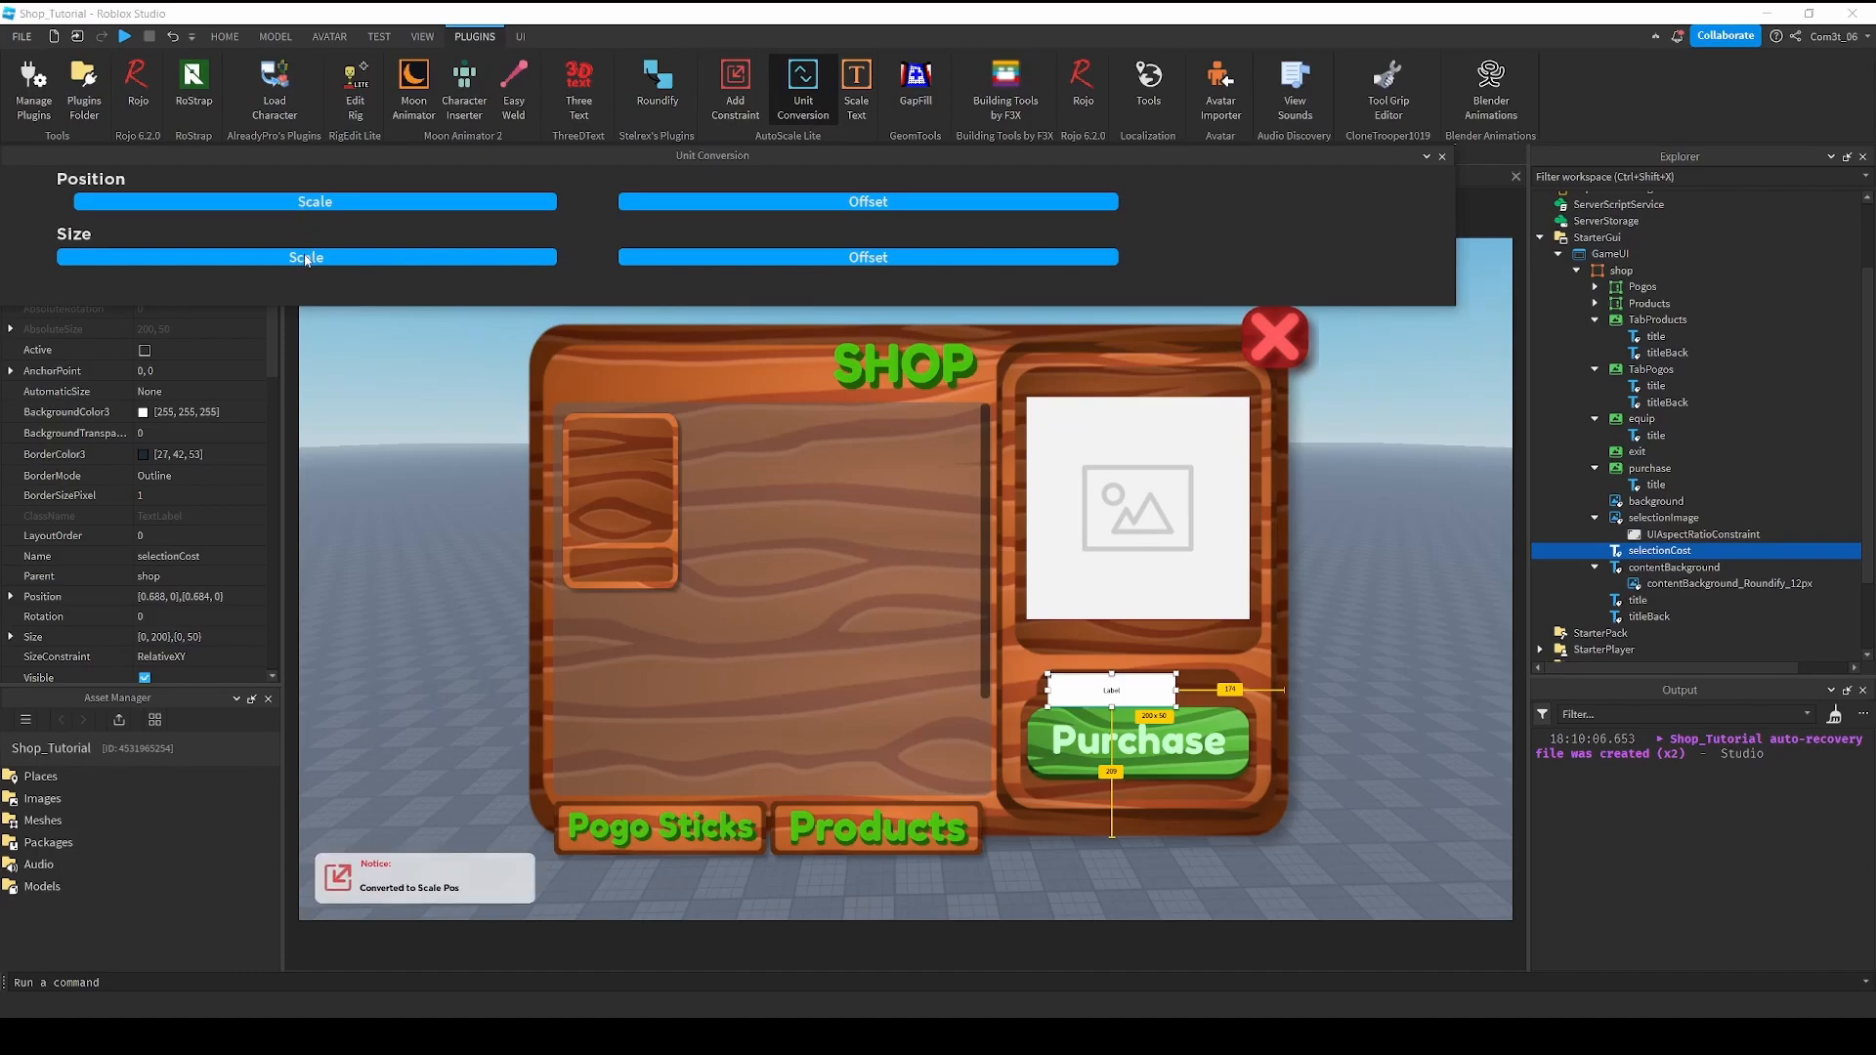
pyautogui.click(1442, 157)
# Set the text of the selectionCost label to "Pogo: 500".
pyautogui.scroll(-8, 144, 489)
pyautogui.click(191, 594)
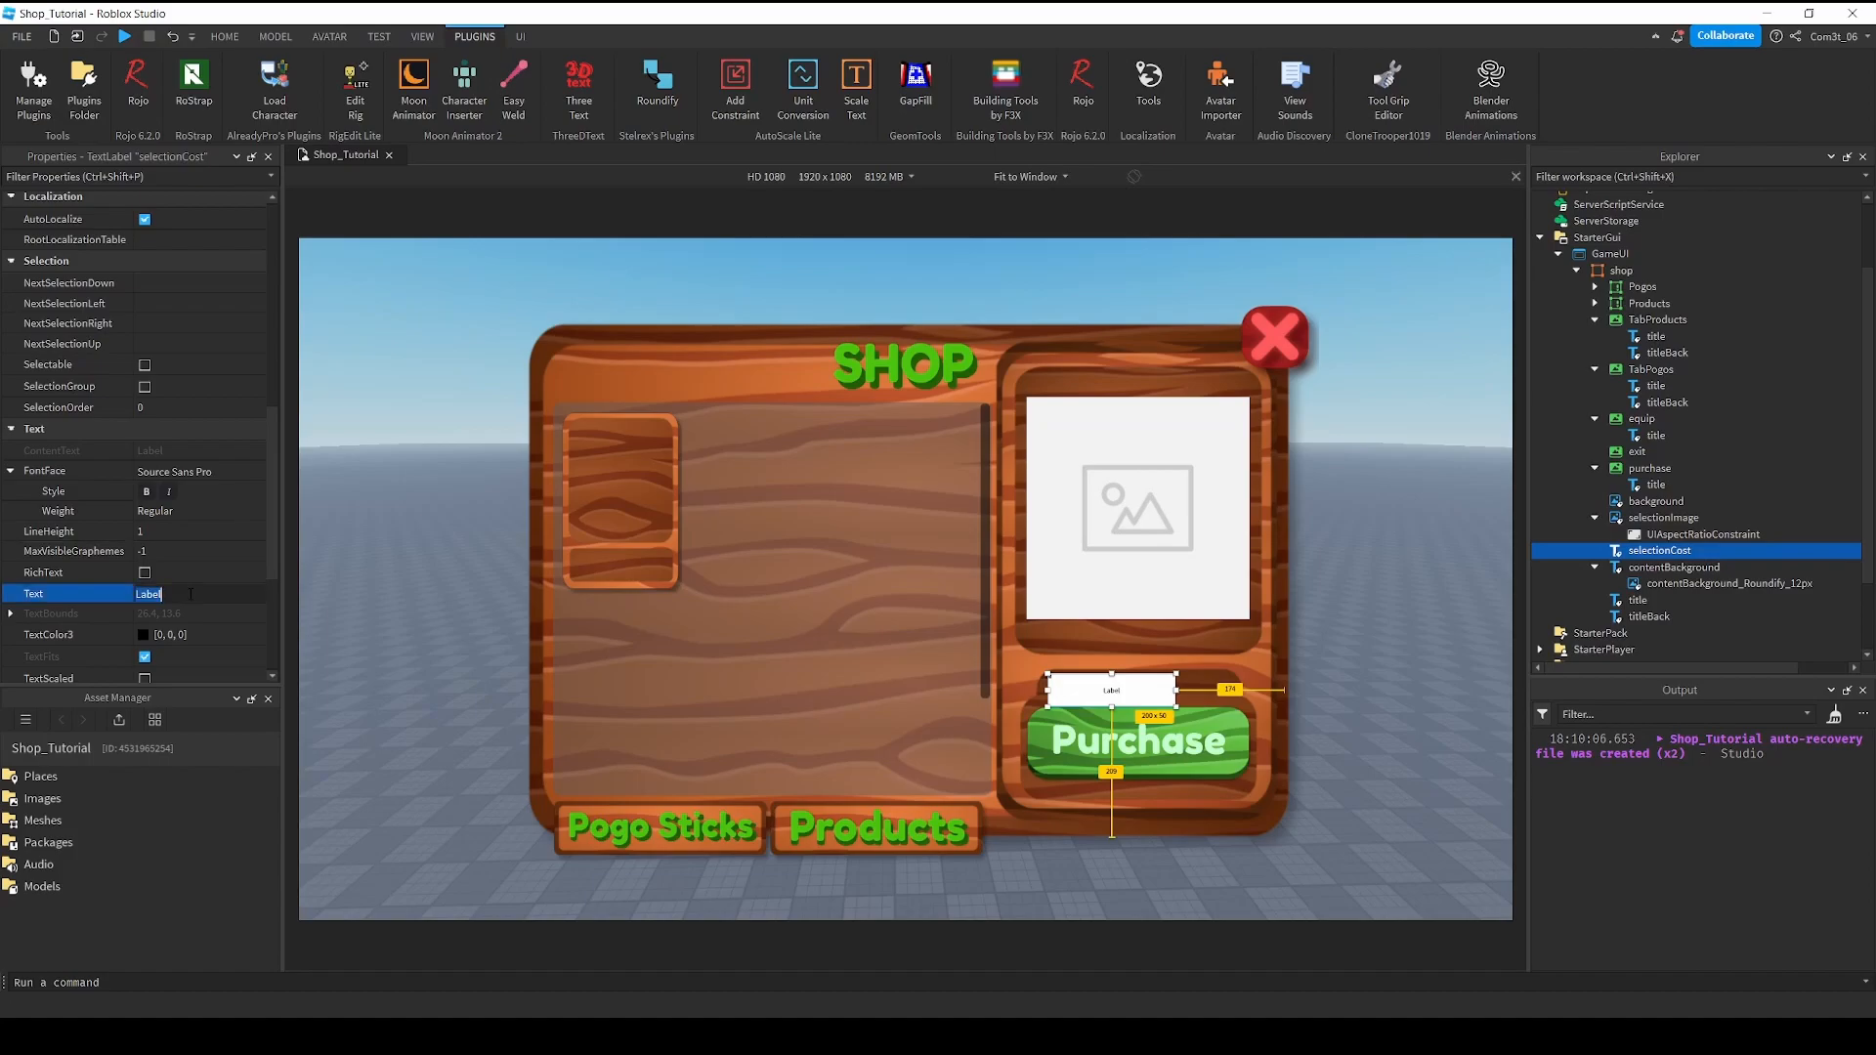
pyautogui.write('Pogo: 500')
pyautogui.press('Return')
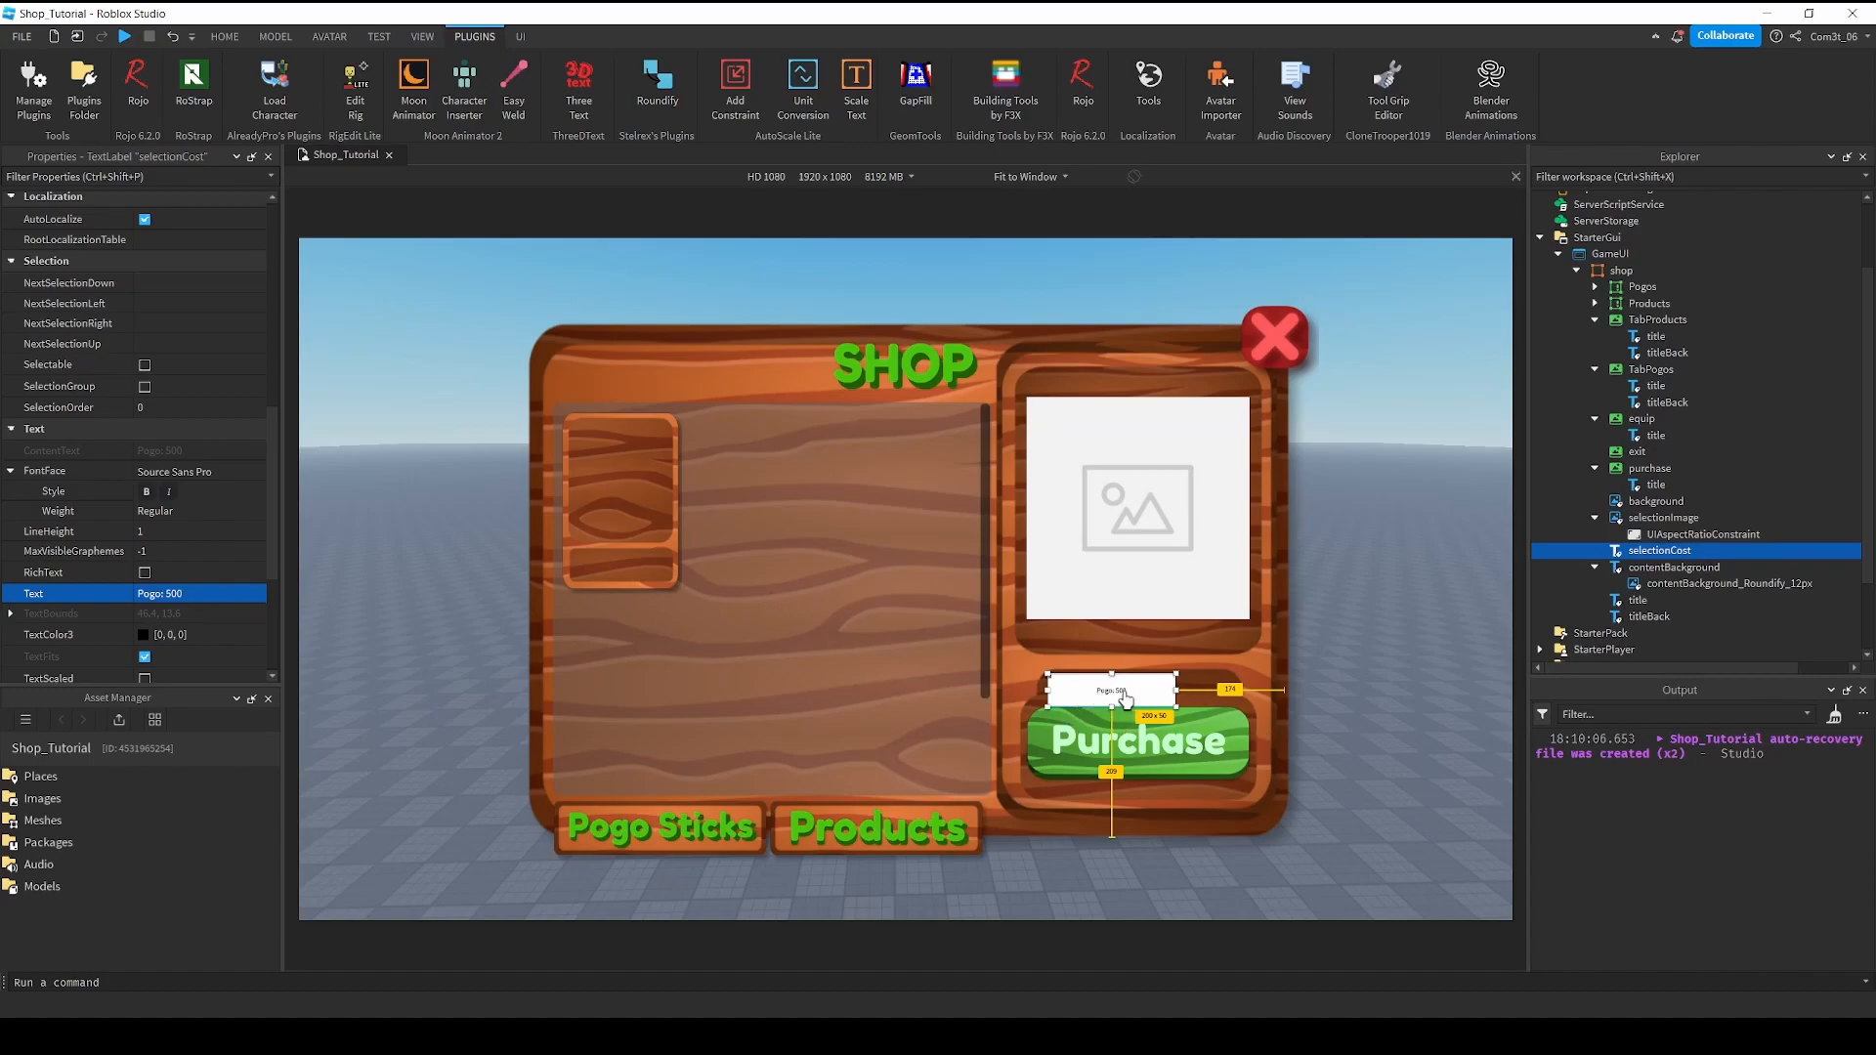
# Set the background transparency of the selectionCost label to 1.
pyautogui.scroll(-4, 195, 580)
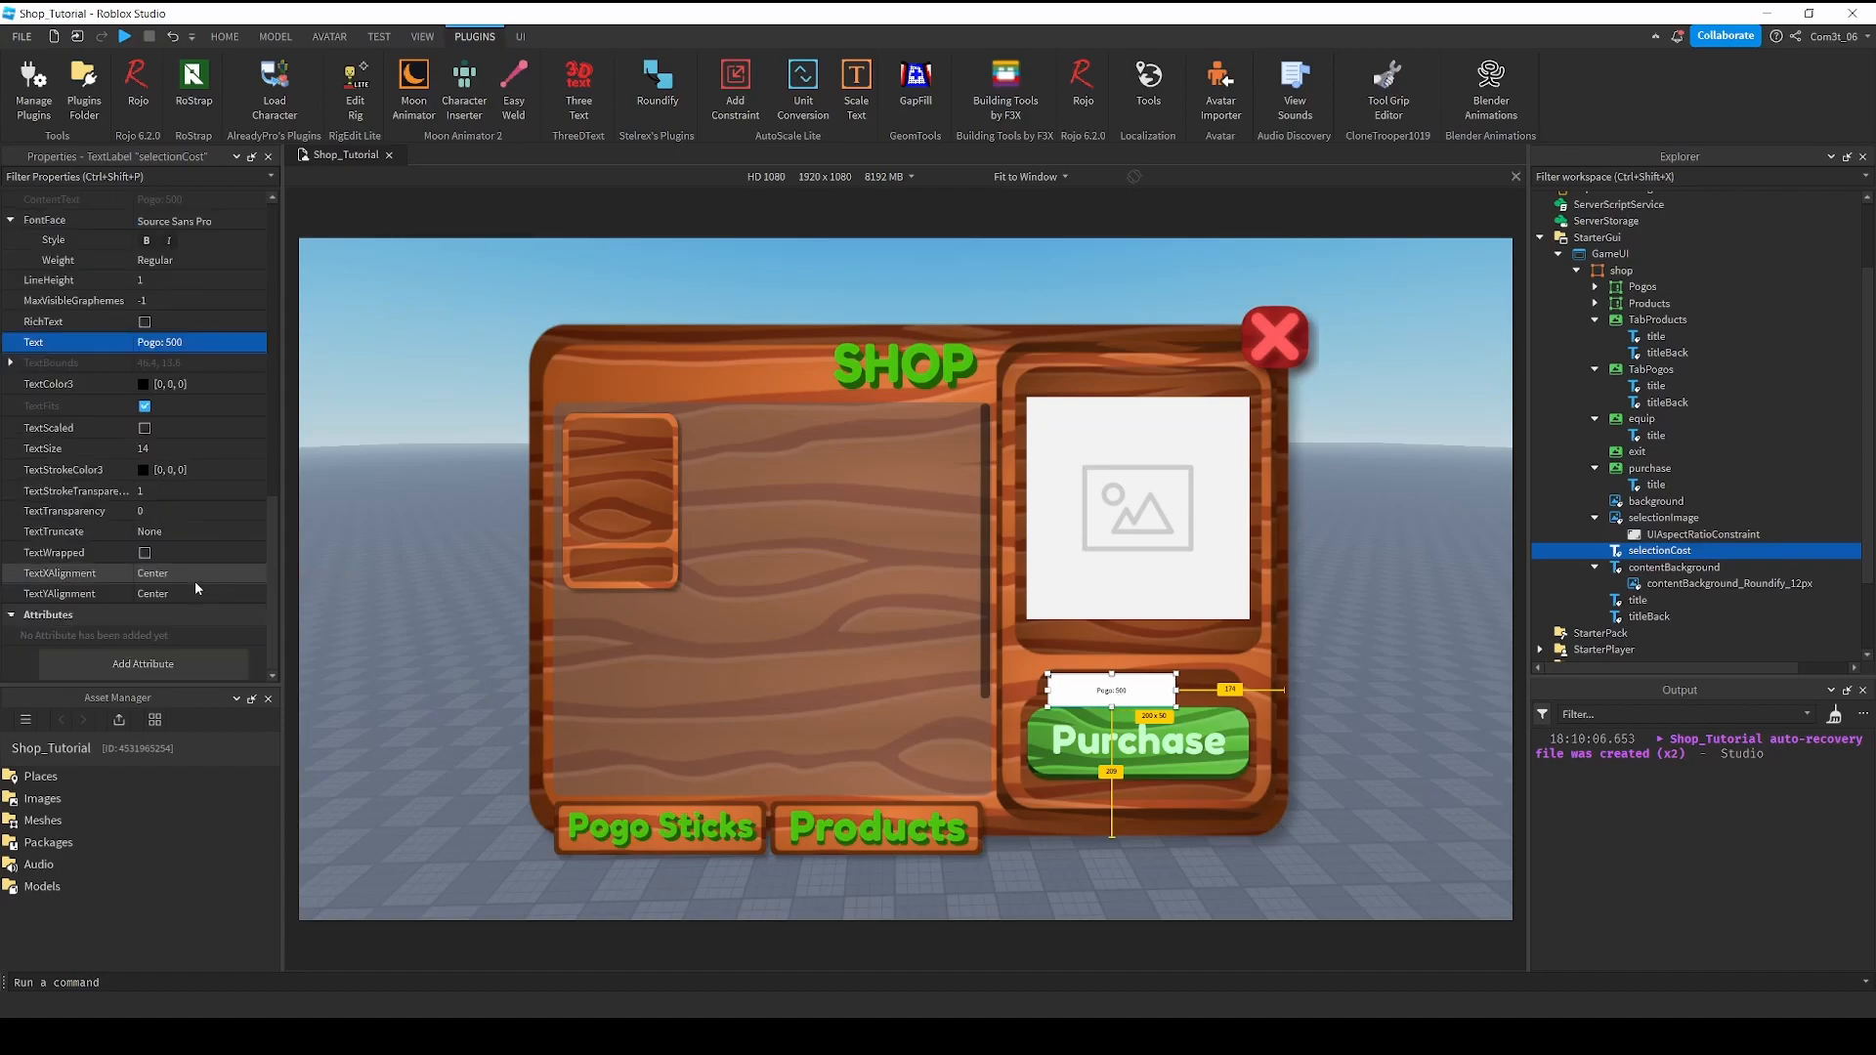
pyautogui.scroll(8, 147, 424)
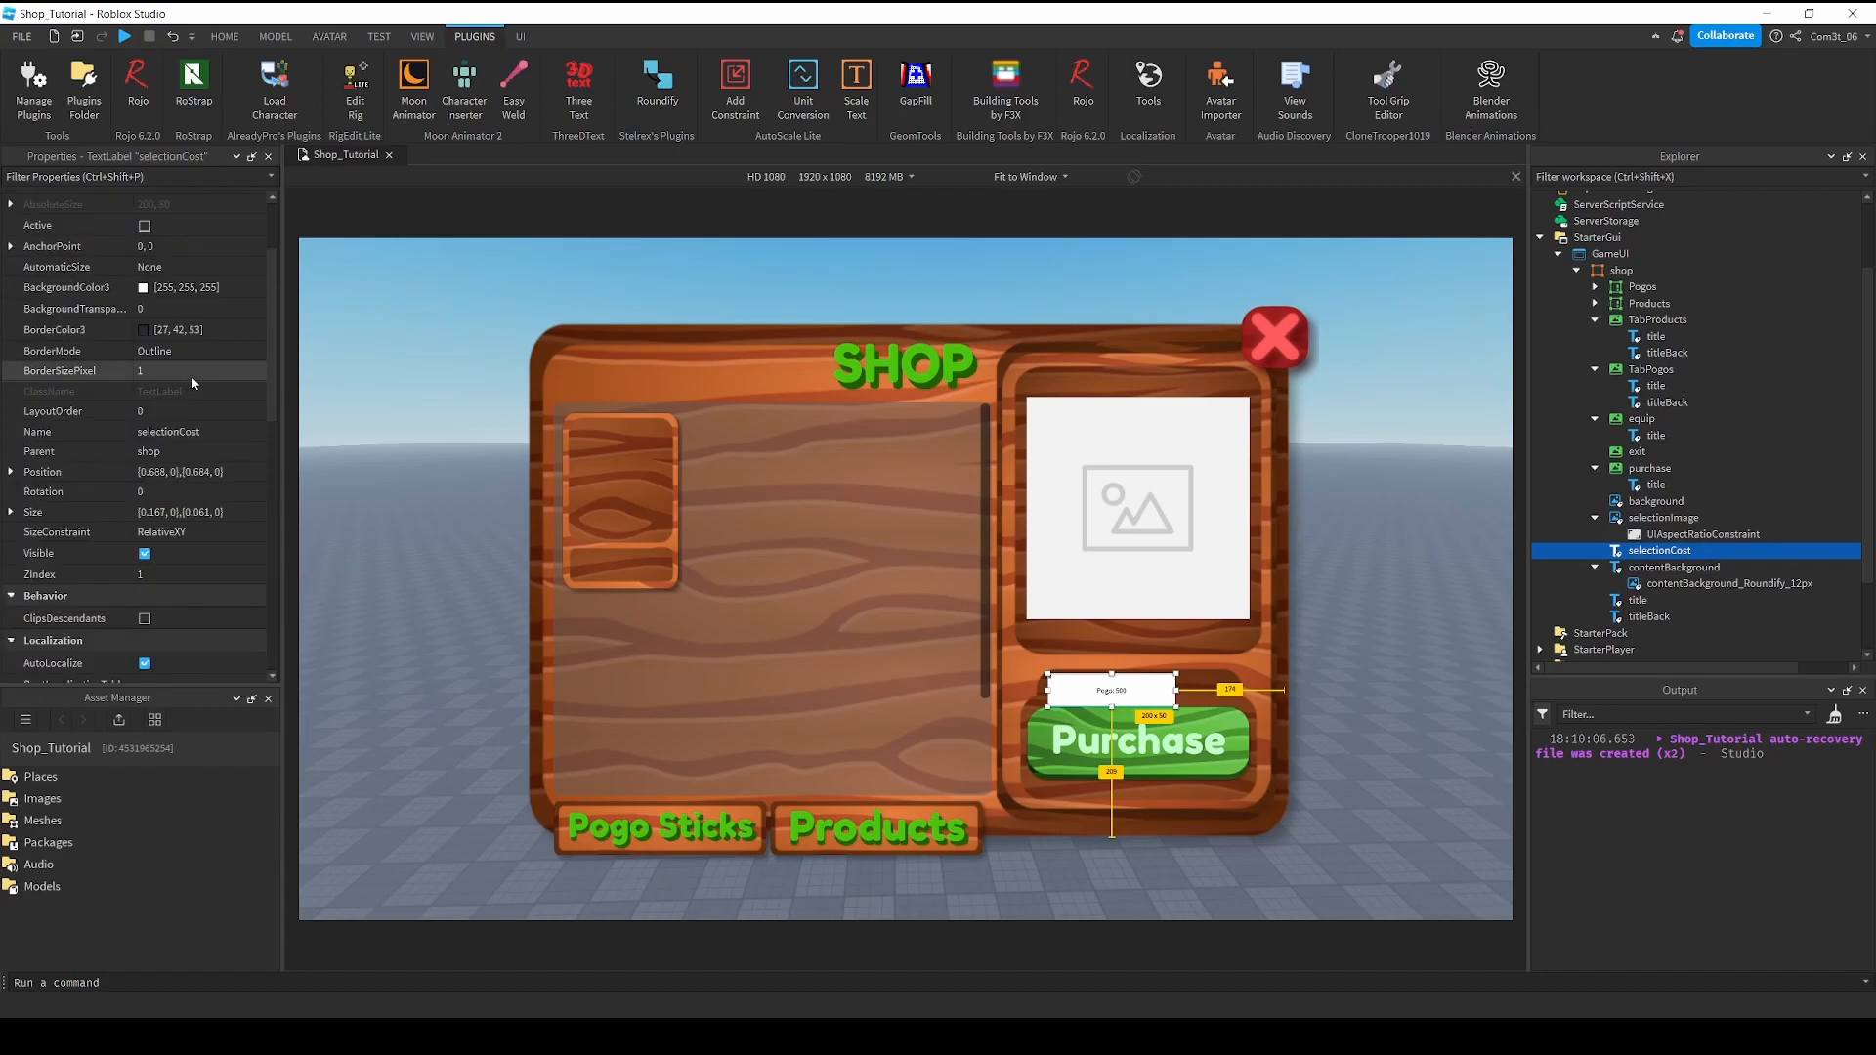
pyautogui.click(209, 310)
pyautogui.write('1')
pyautogui.press('Return')
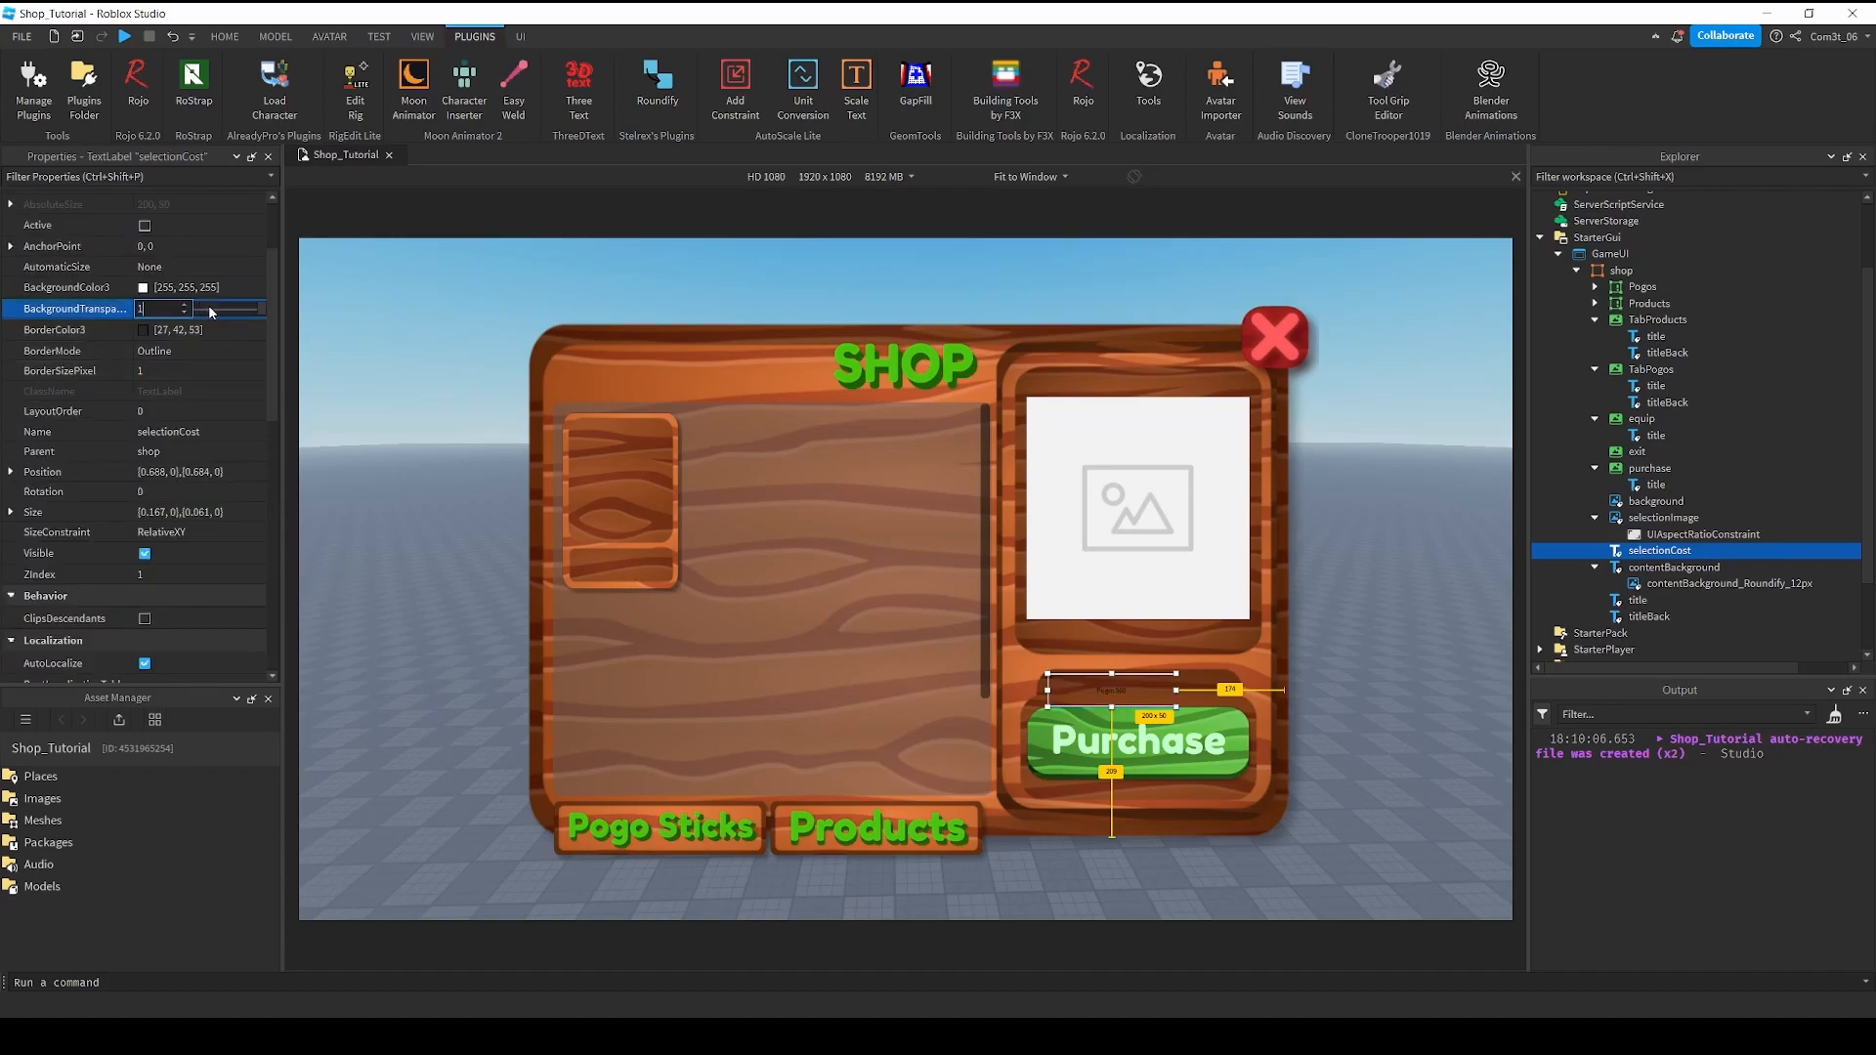
# Enable TextScaled on selectionCost and set its font to Fredoka One.
pyautogui.scroll(-5, 200, 496)
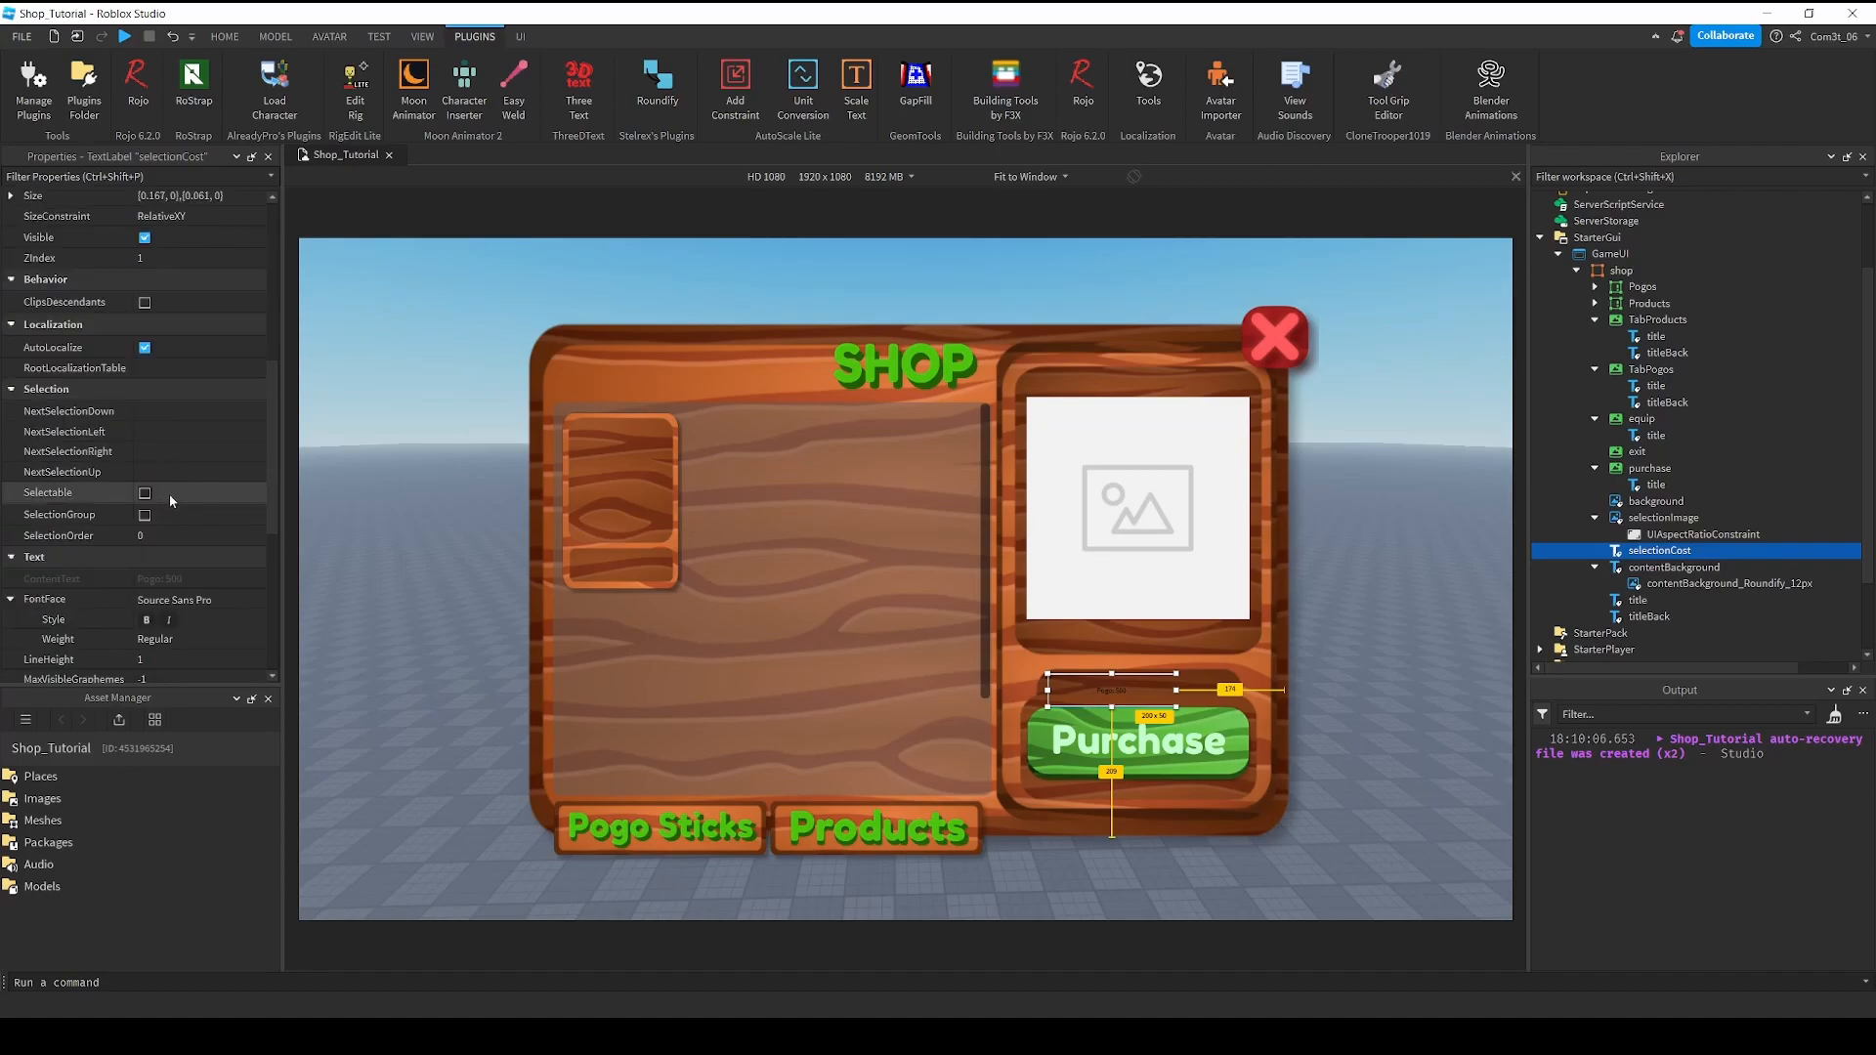
pyautogui.scroll(-5, 167, 492)
pyautogui.click(145, 554)
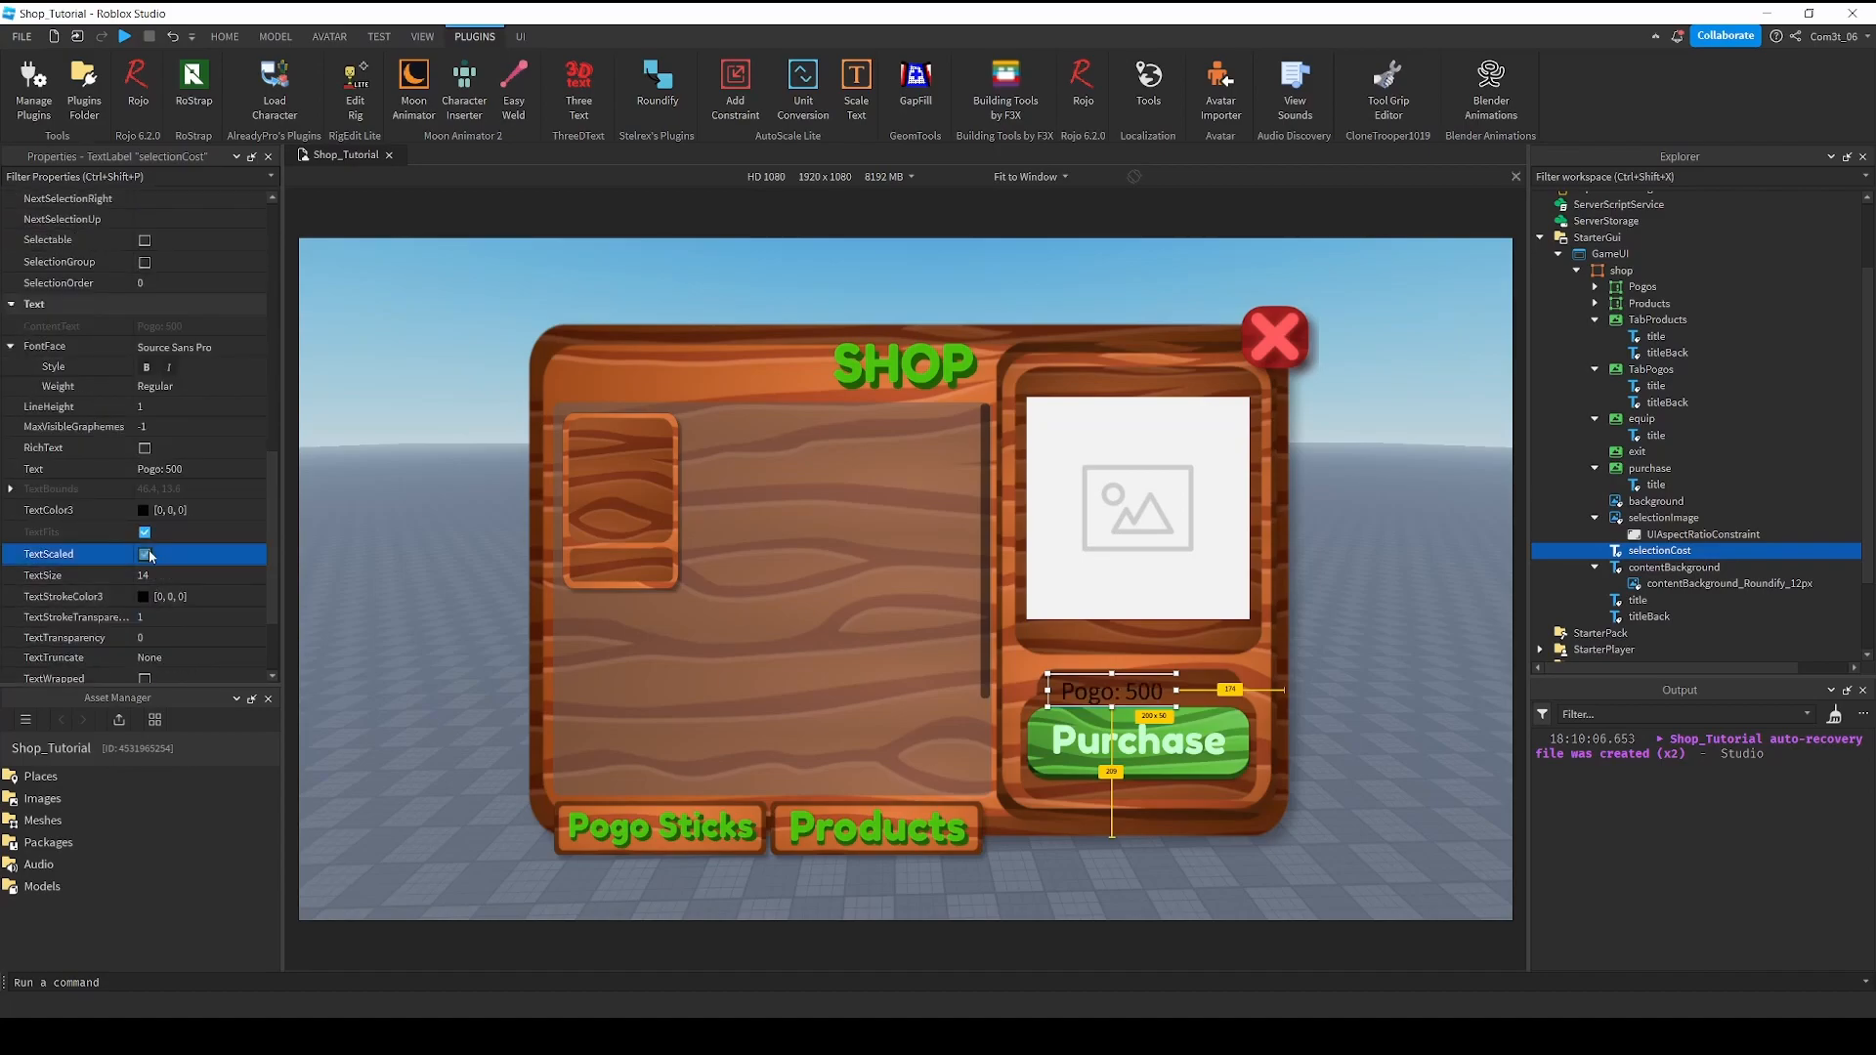
pyautogui.click(205, 348)
pyautogui.click(205, 349)
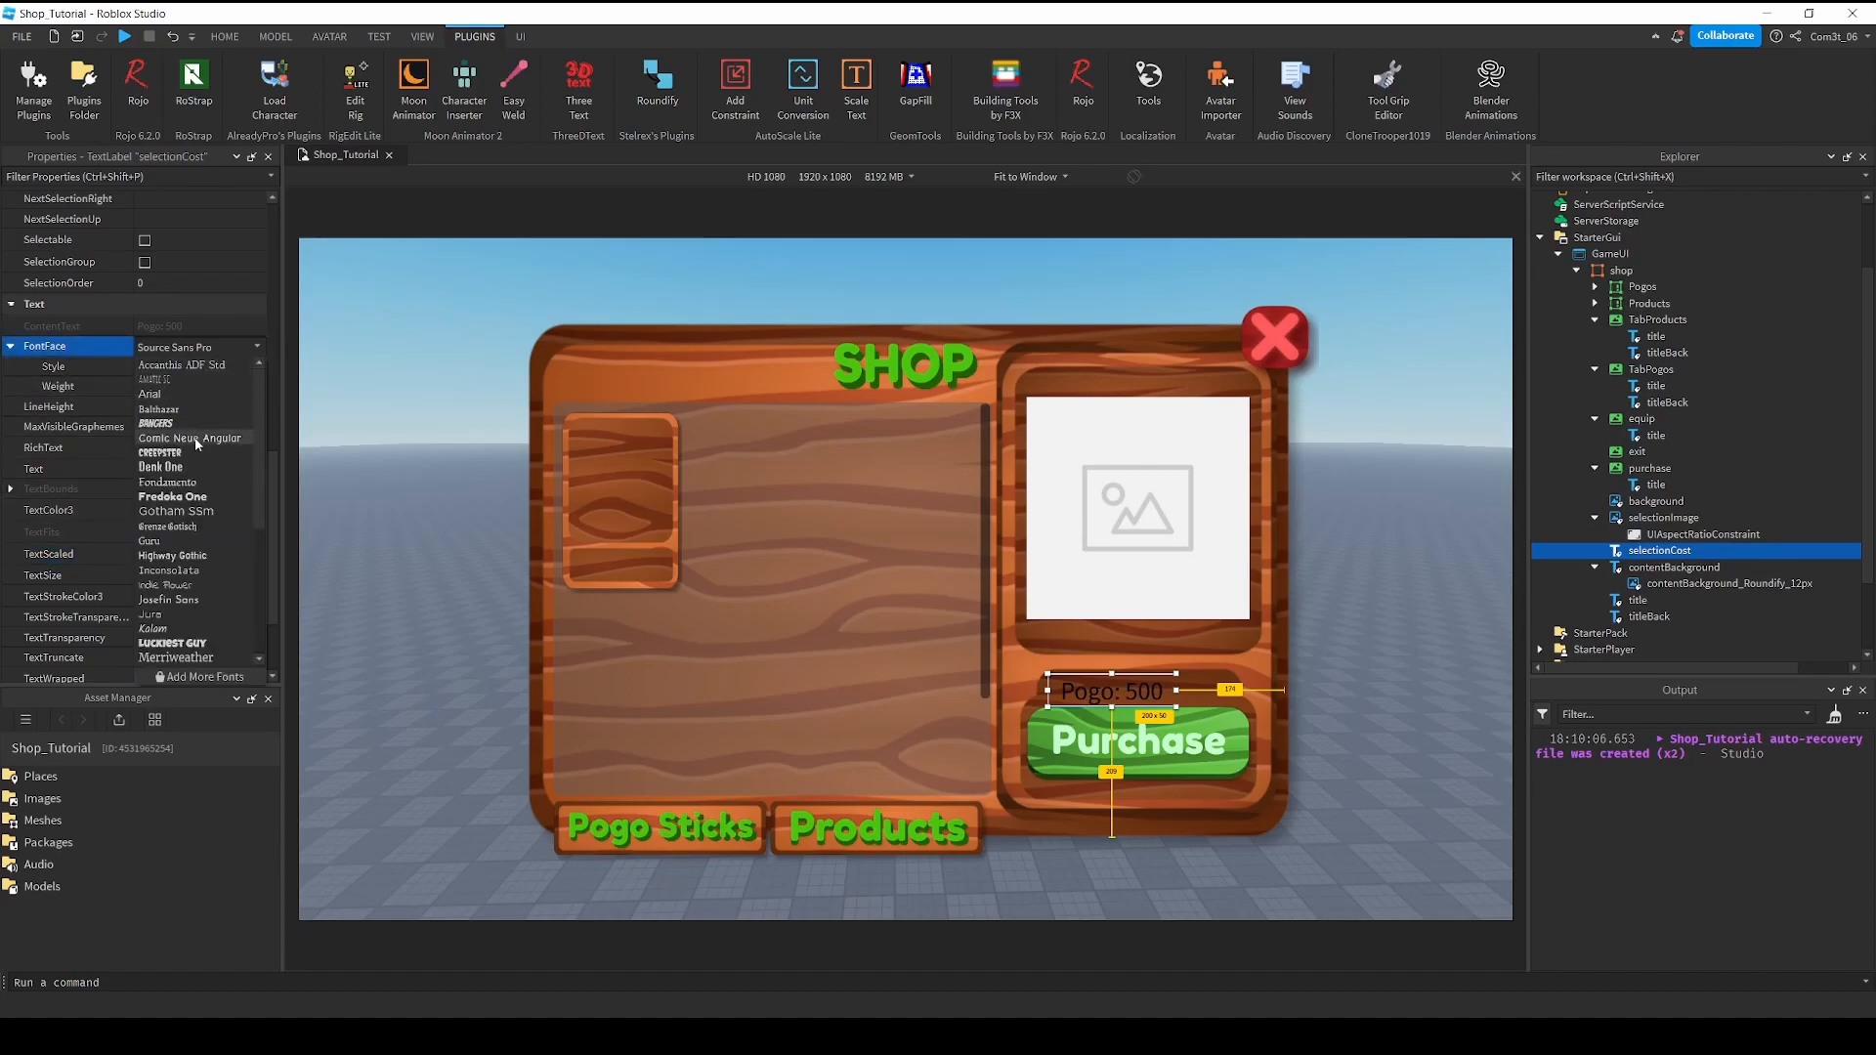
pyautogui.click(194, 497)
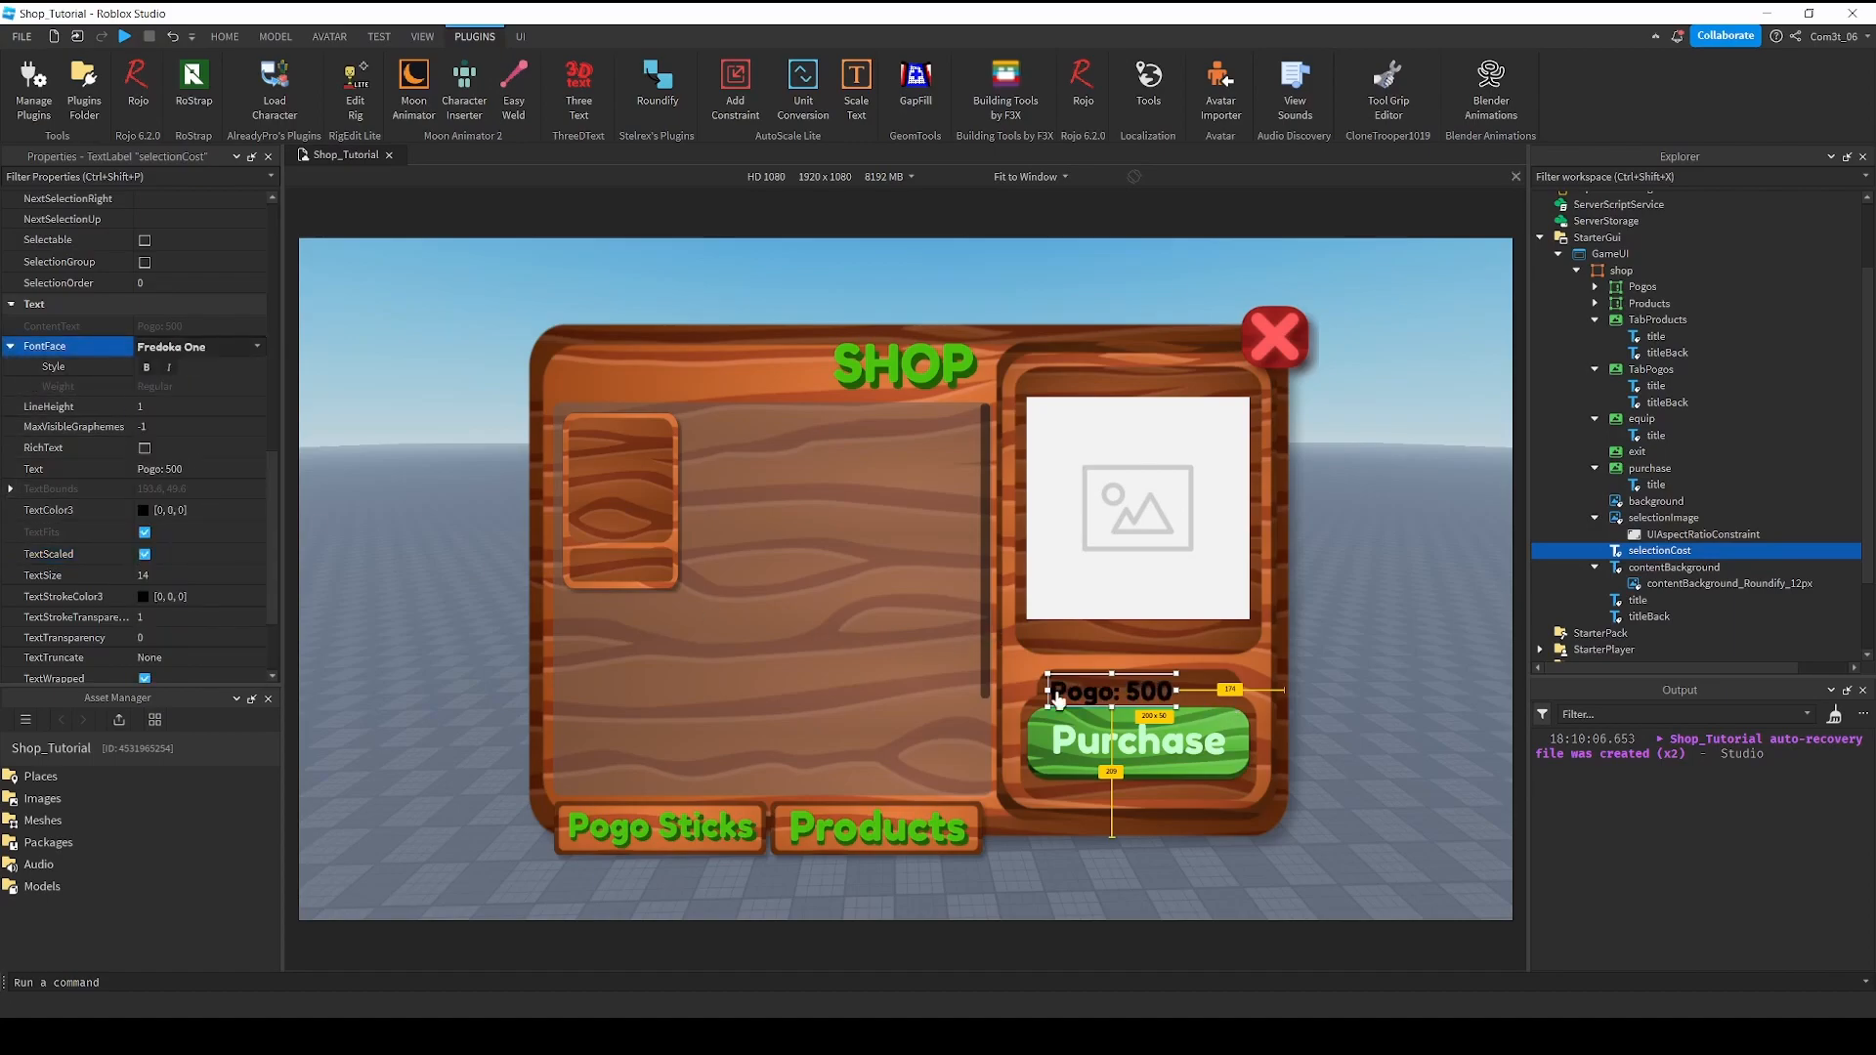
# Set the text color of selectionCost to white (255, 255, 255).
pyautogui.scroll(10, 217, 432)
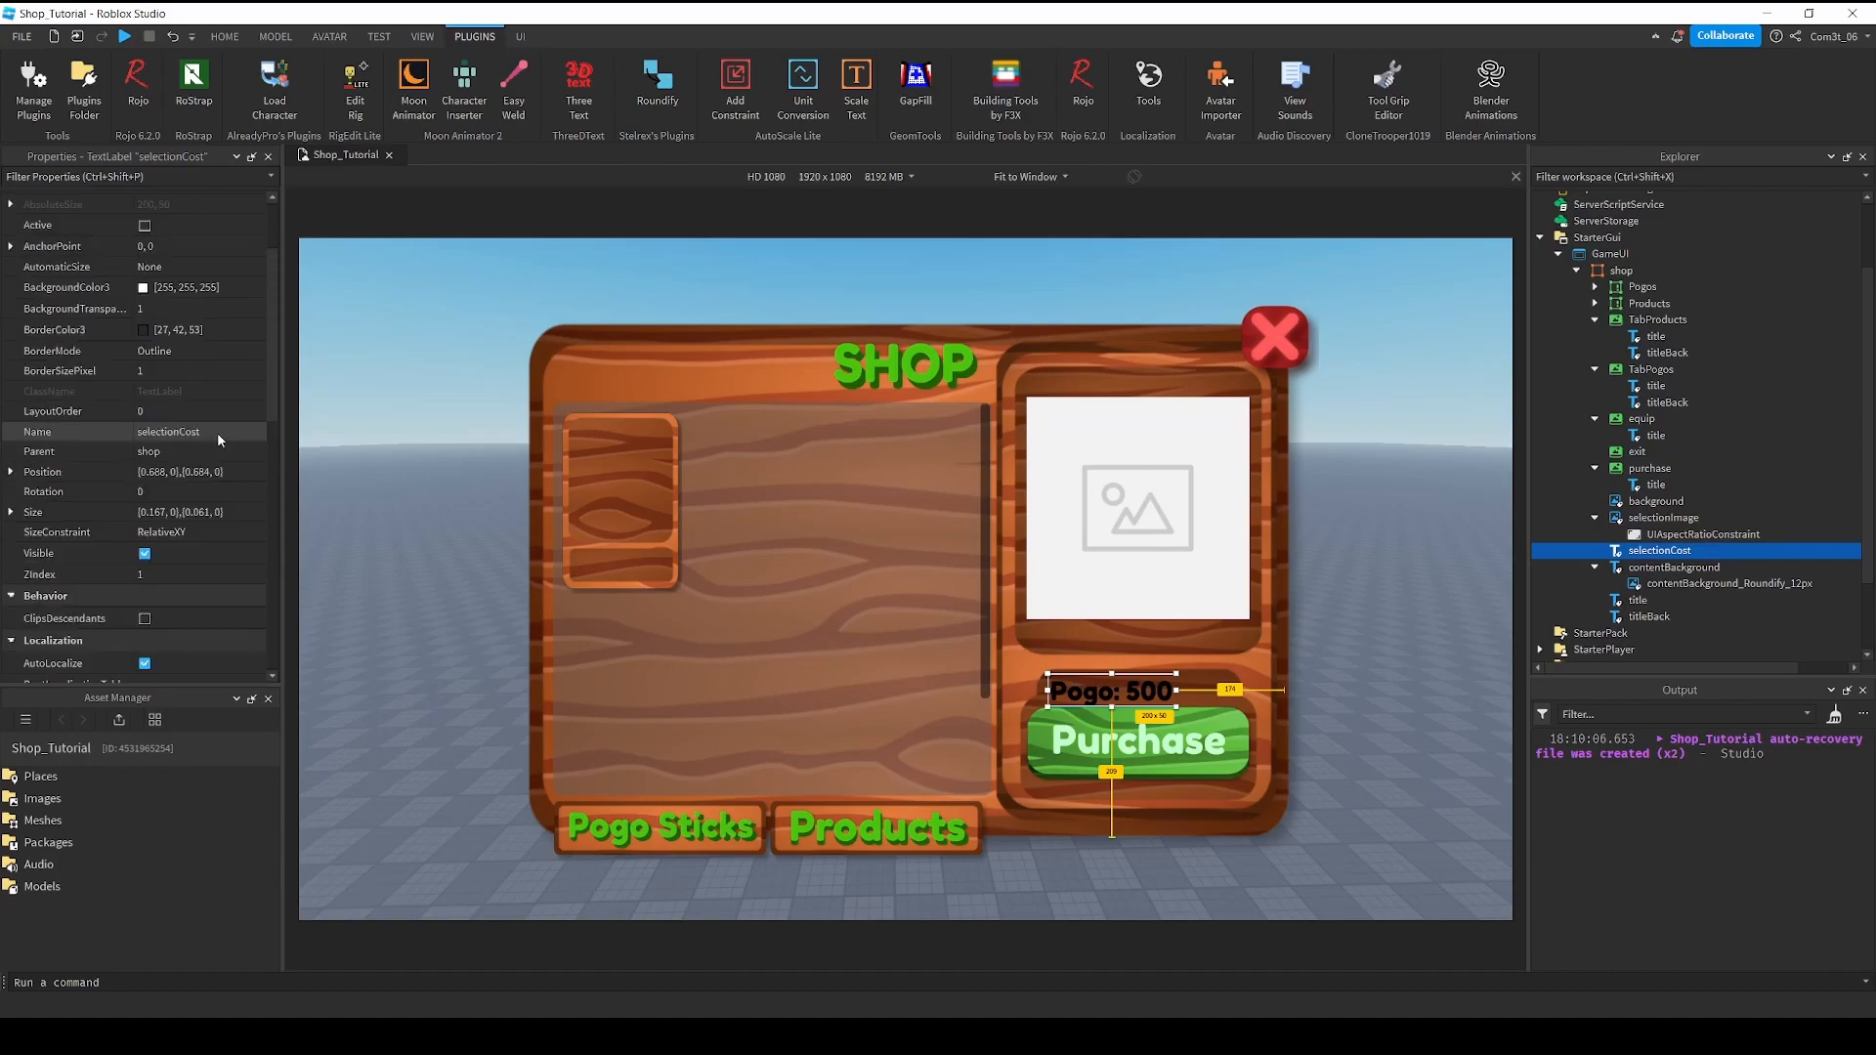
pyautogui.scroll(-10, 209, 478)
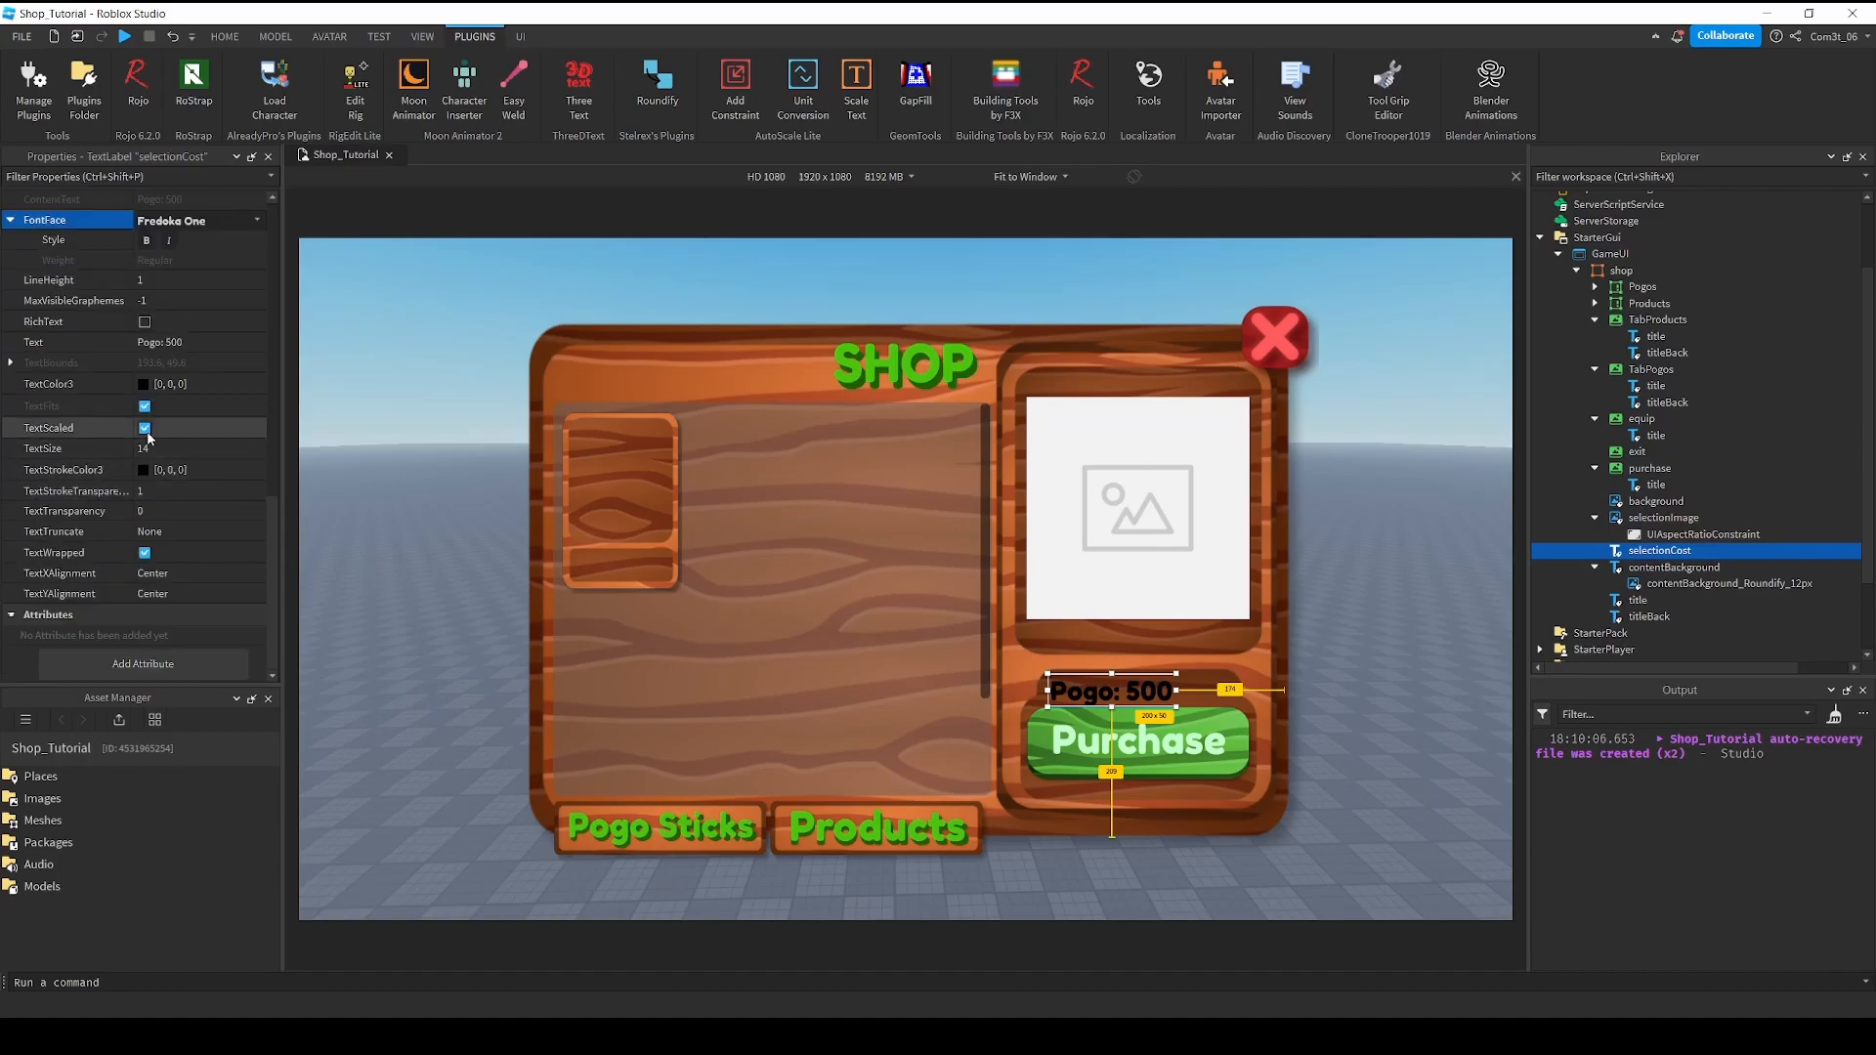
pyautogui.click(144, 384)
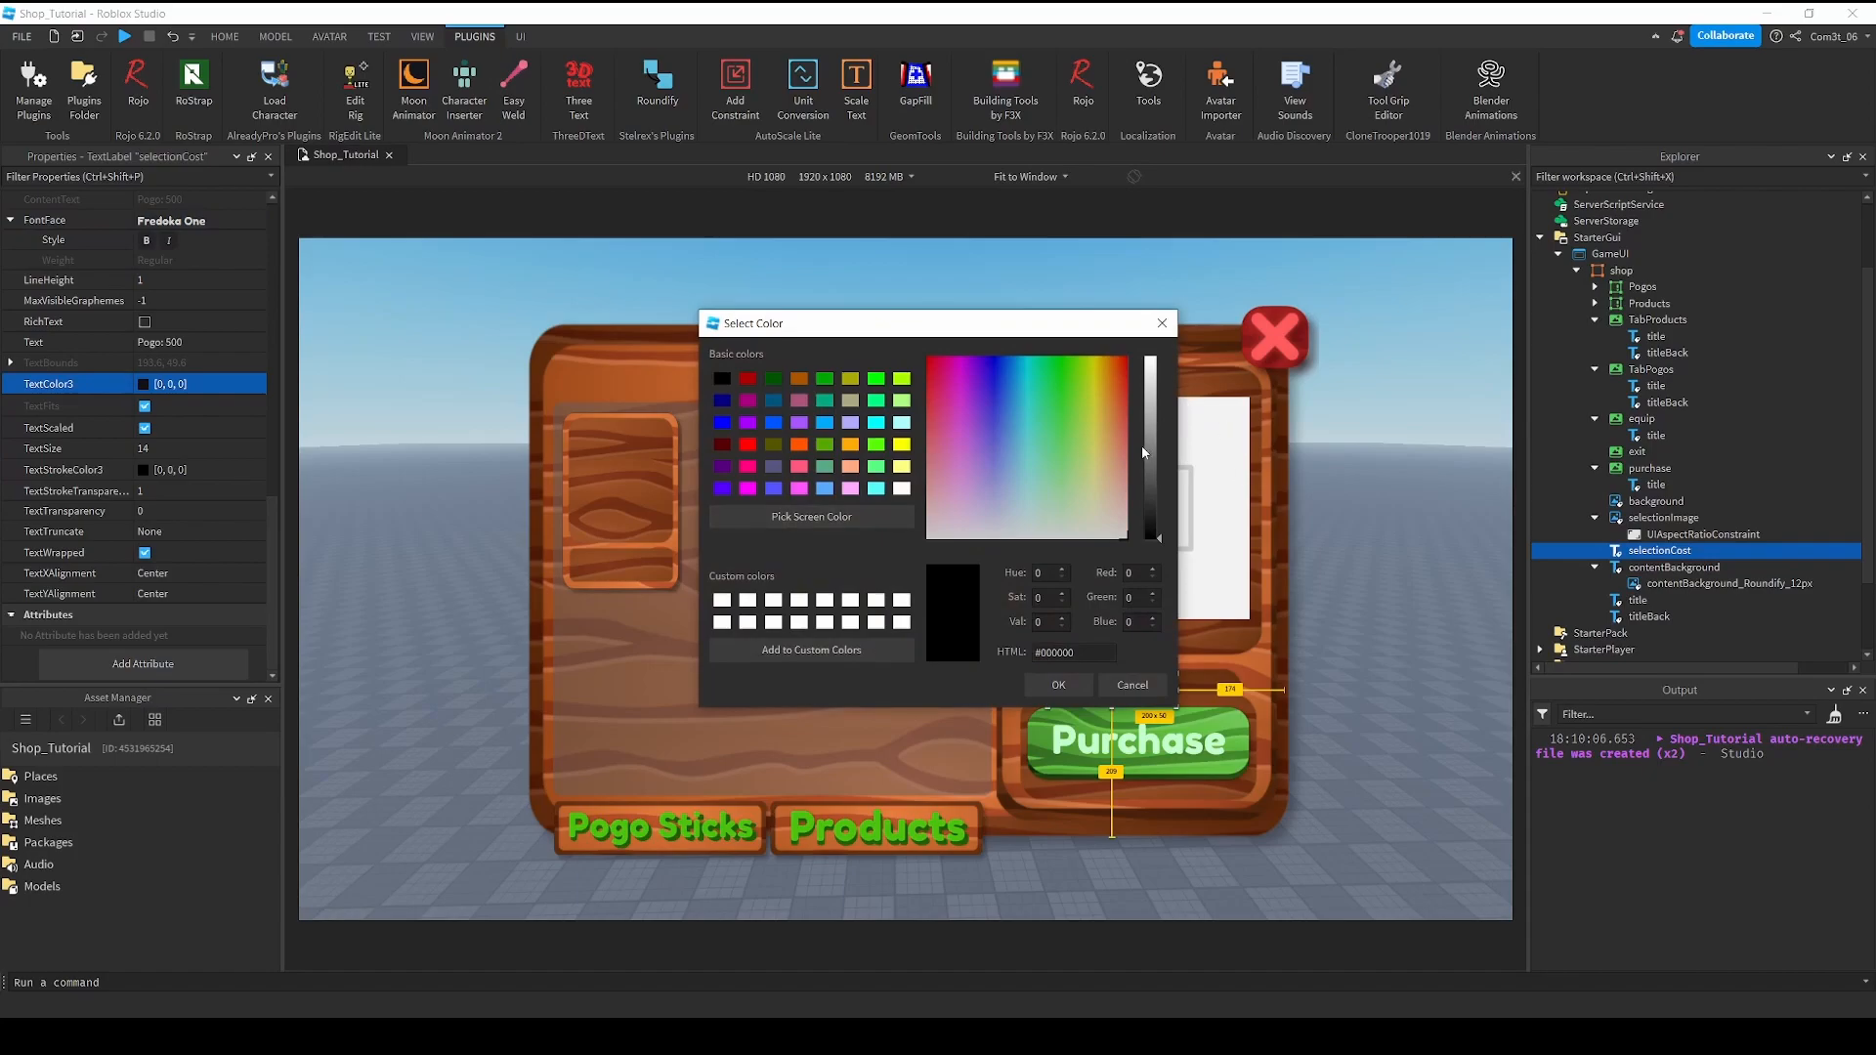
pyautogui.moveTo(1148, 445); pyautogui.dragTo(1137, 298)
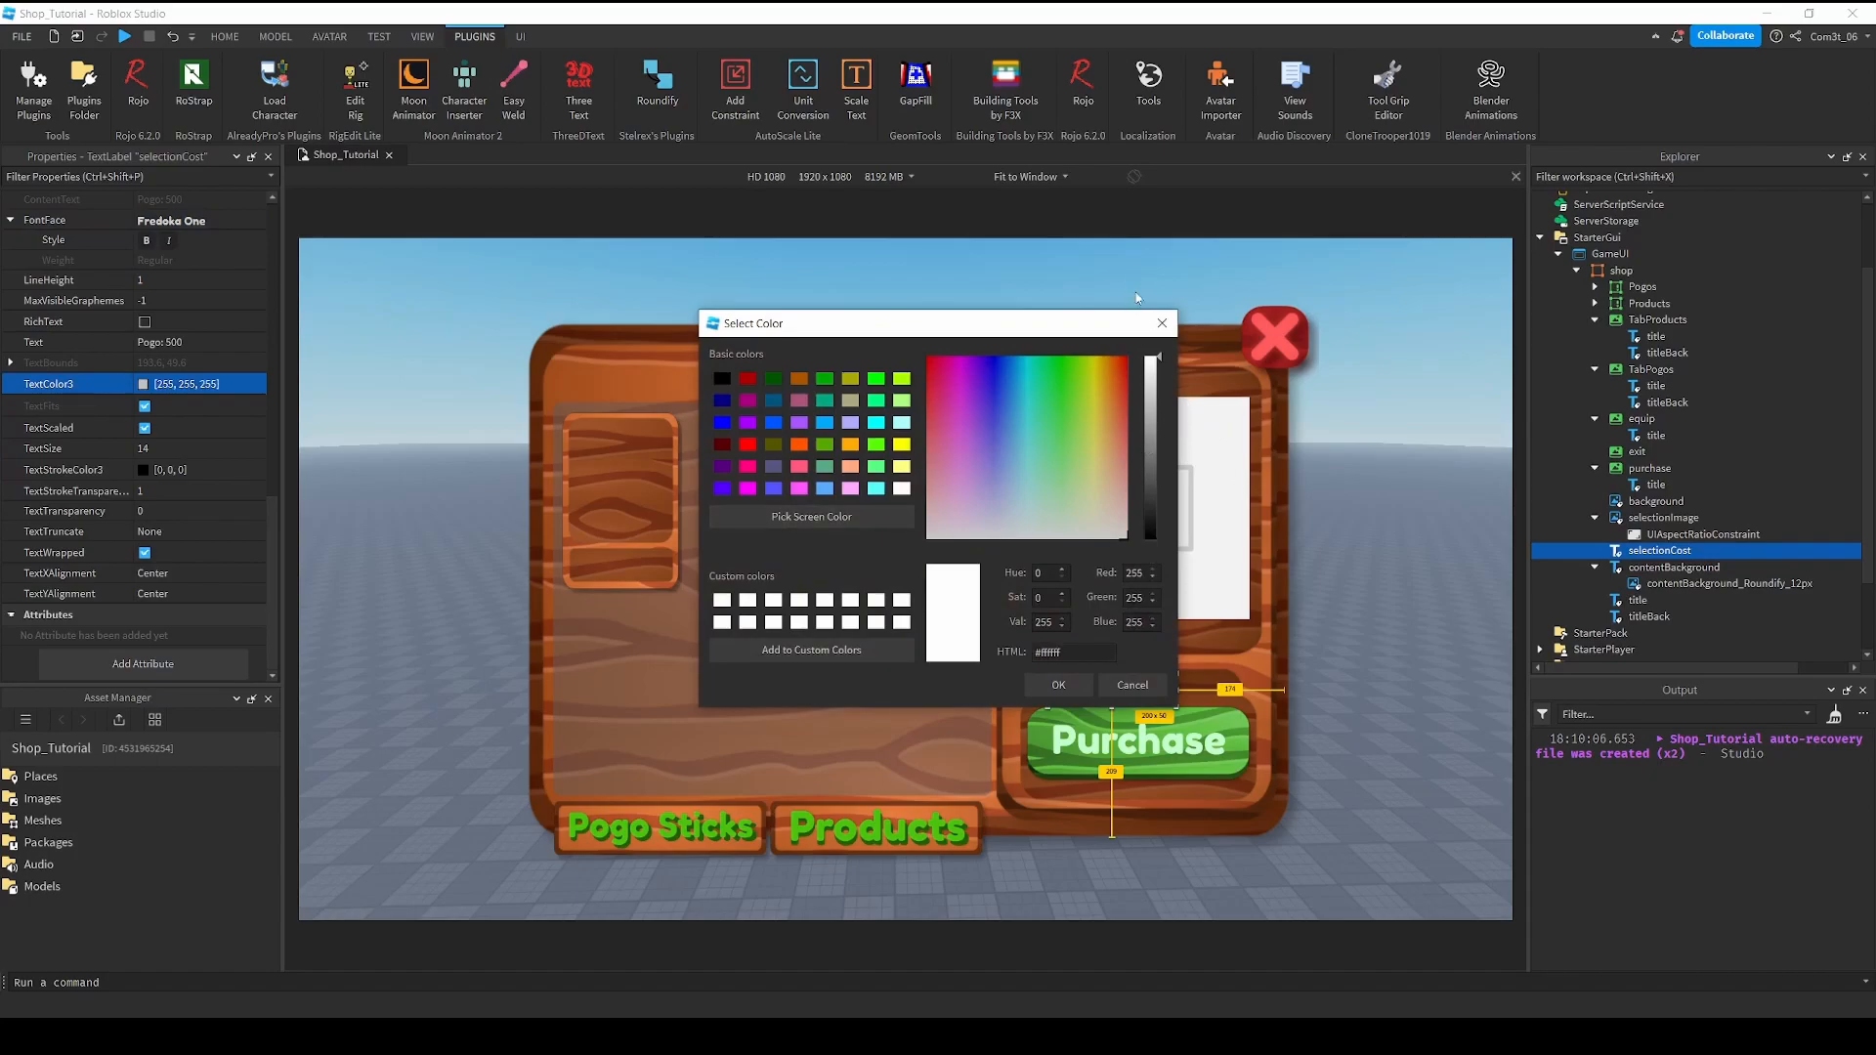
pyautogui.click(1063, 686)
# Widen selectionCost slightly to the right and set its horizontal text alignment to Right.
pyautogui.moveTo(1133, 699); pyautogui.dragTo(1189, 689)
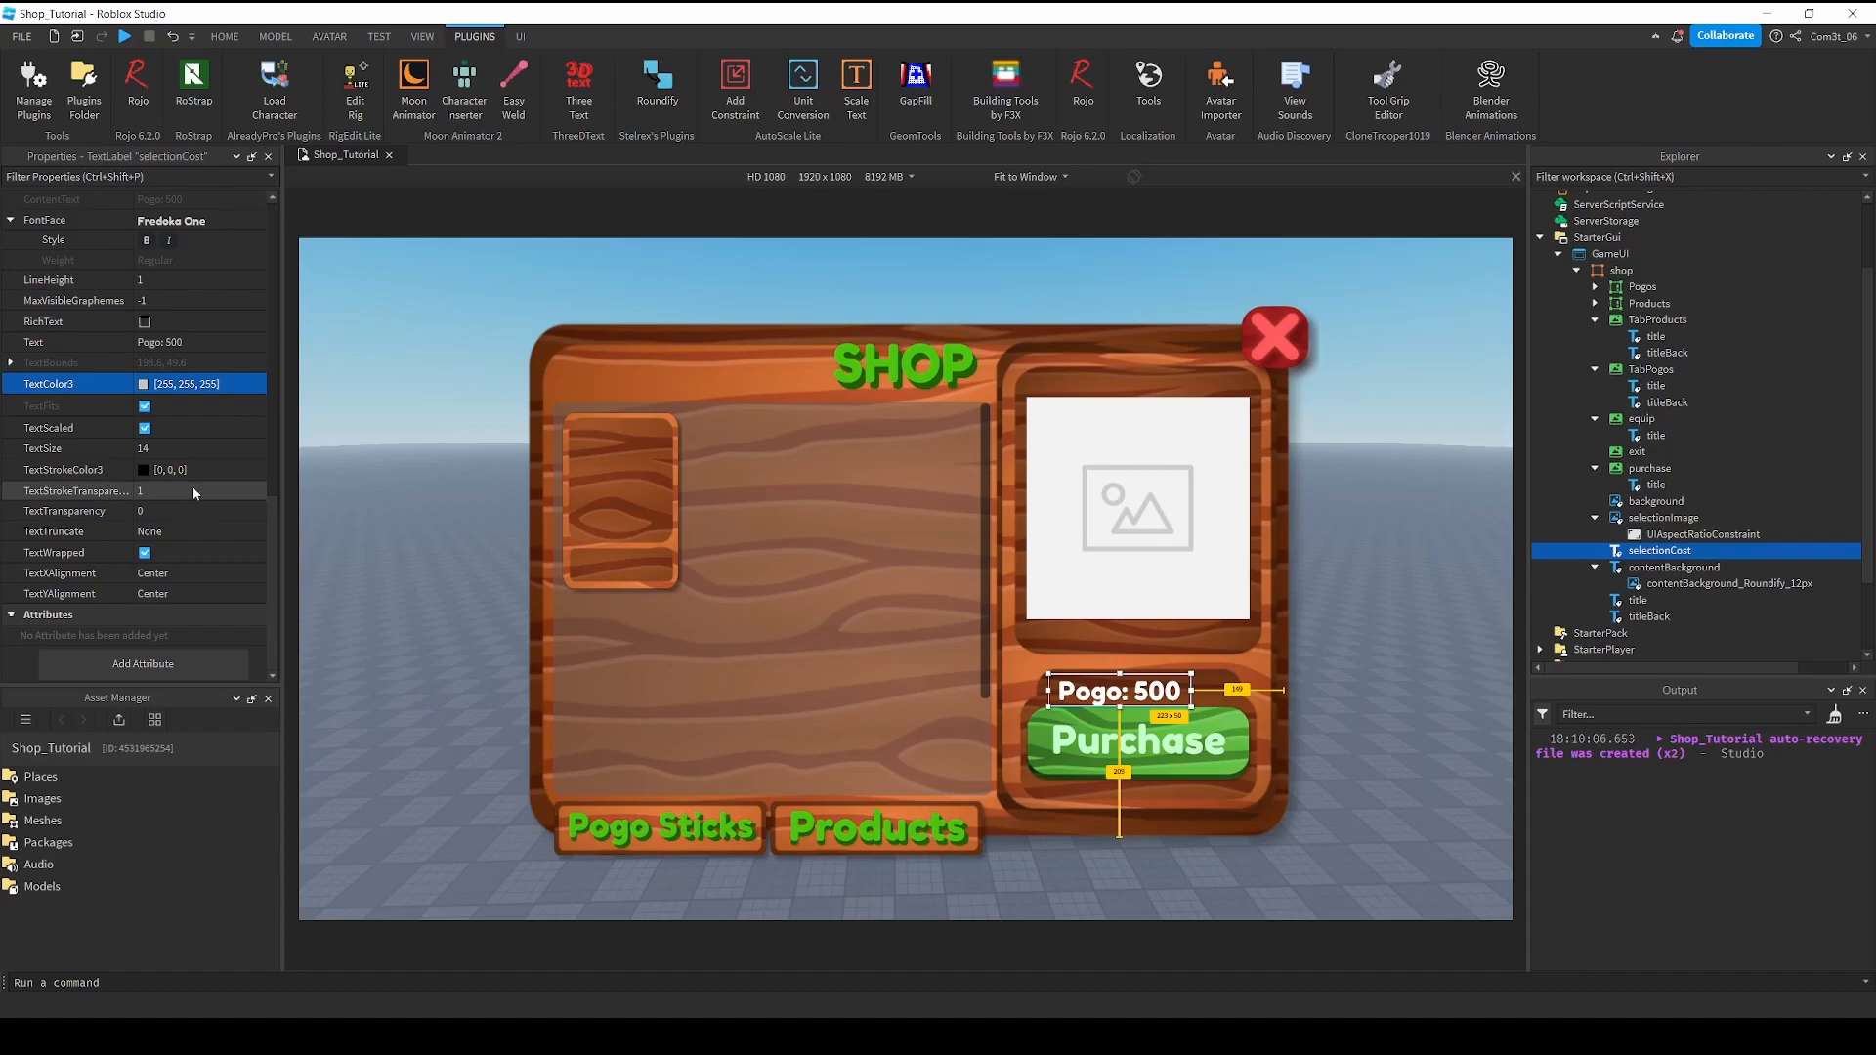
pyautogui.click(178, 579)
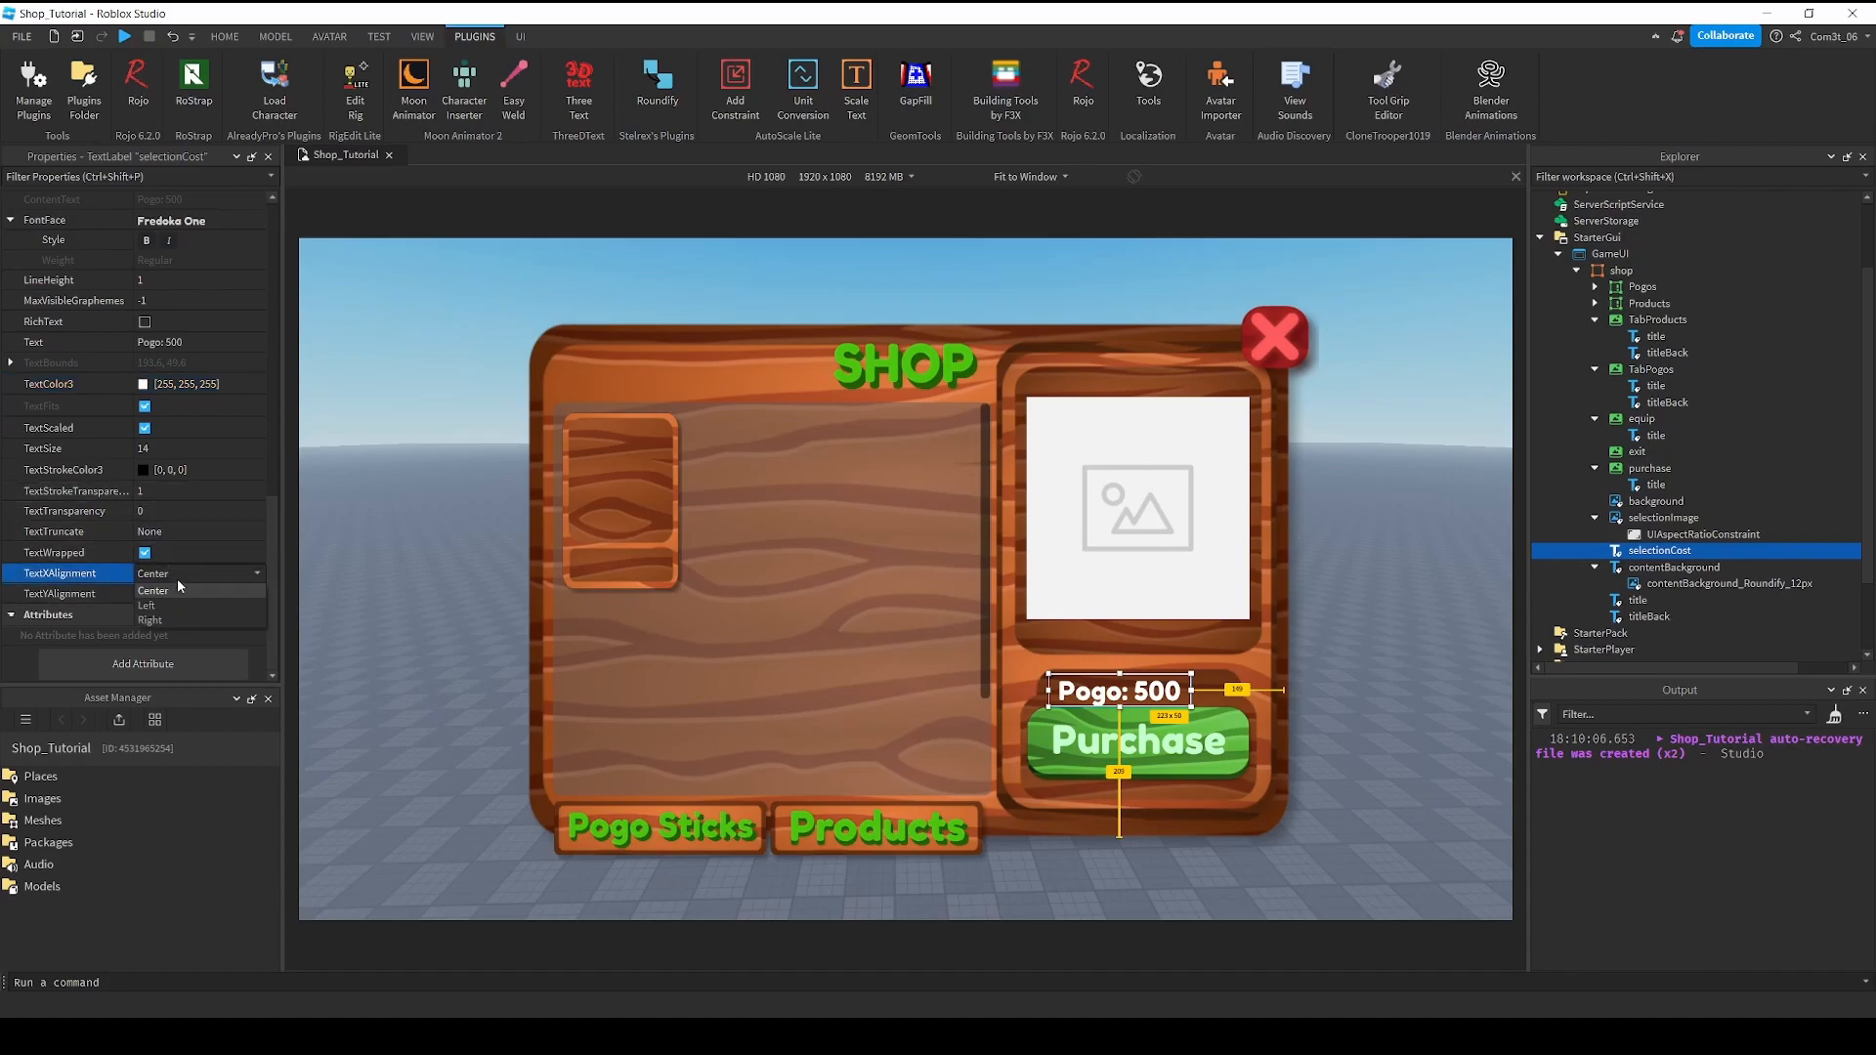
pyautogui.click(164, 619)
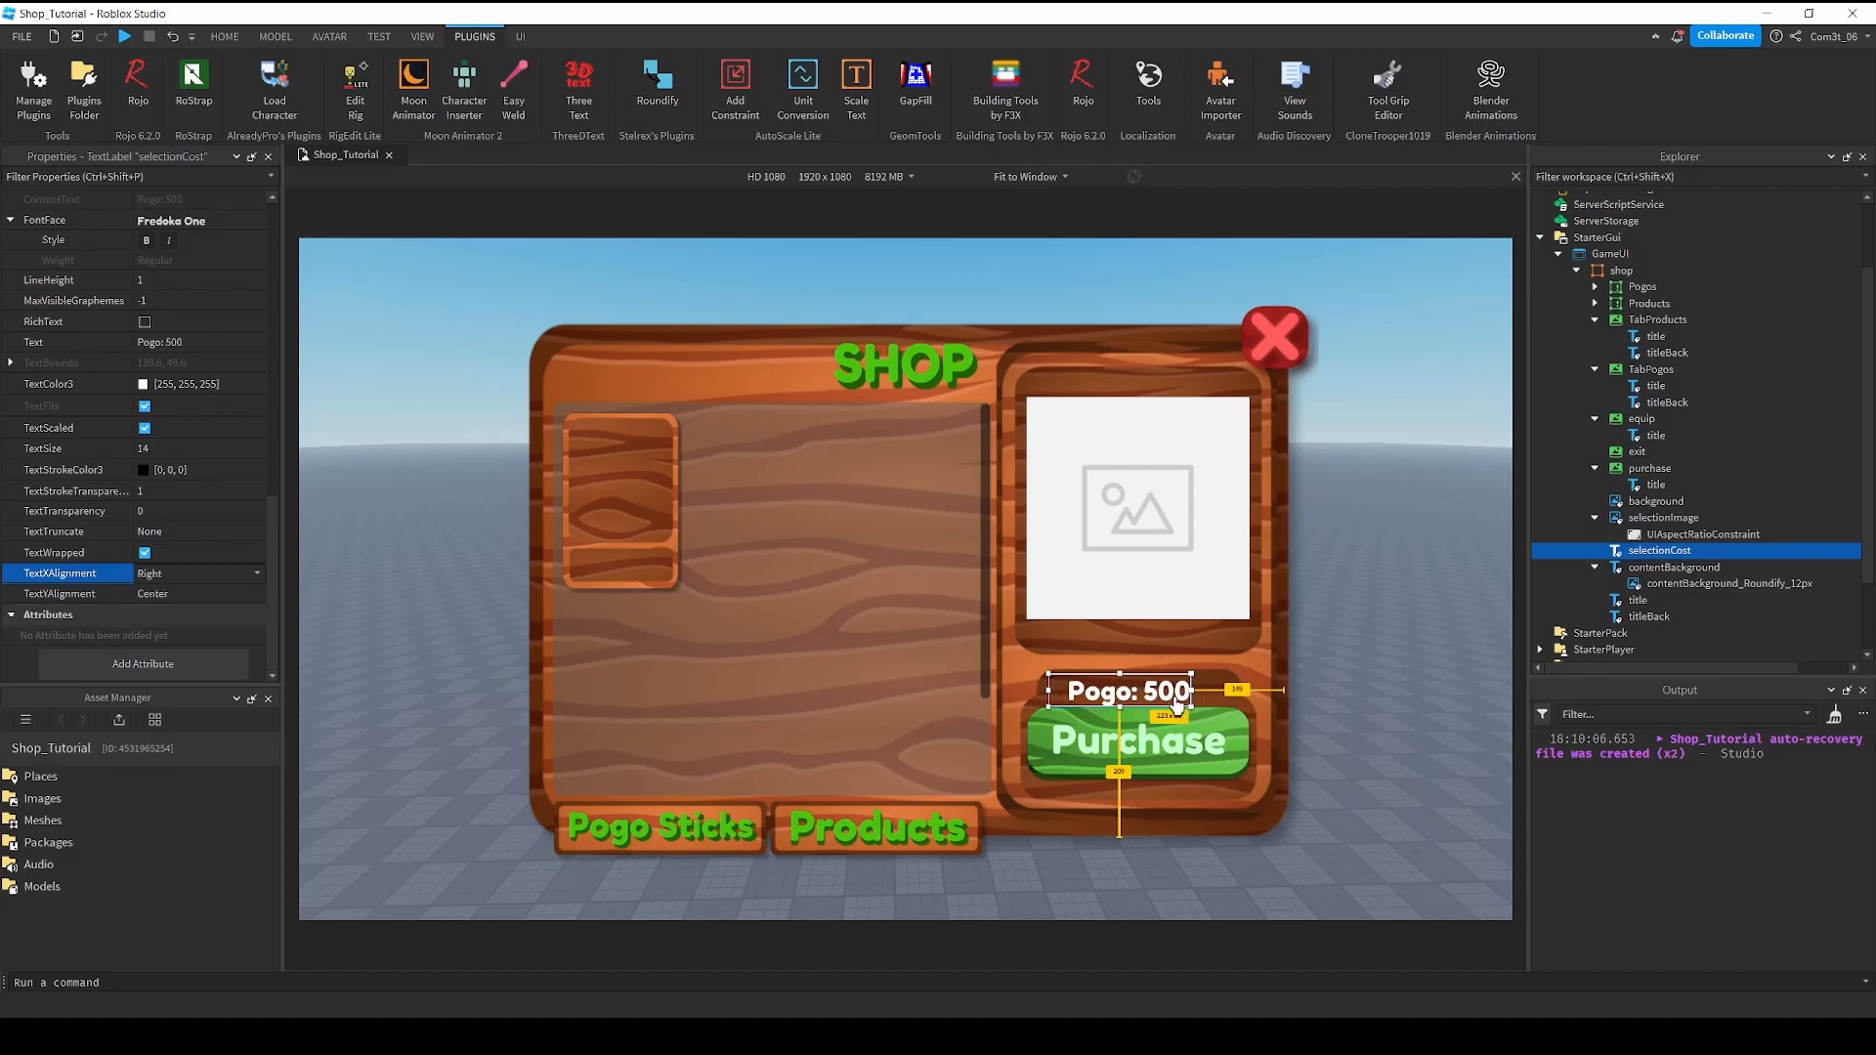
# Try a longer text in selectionCost by extending "Pogo" with extra "a" characters before ": 500".
pyautogui.scroll(5, 166, 479)
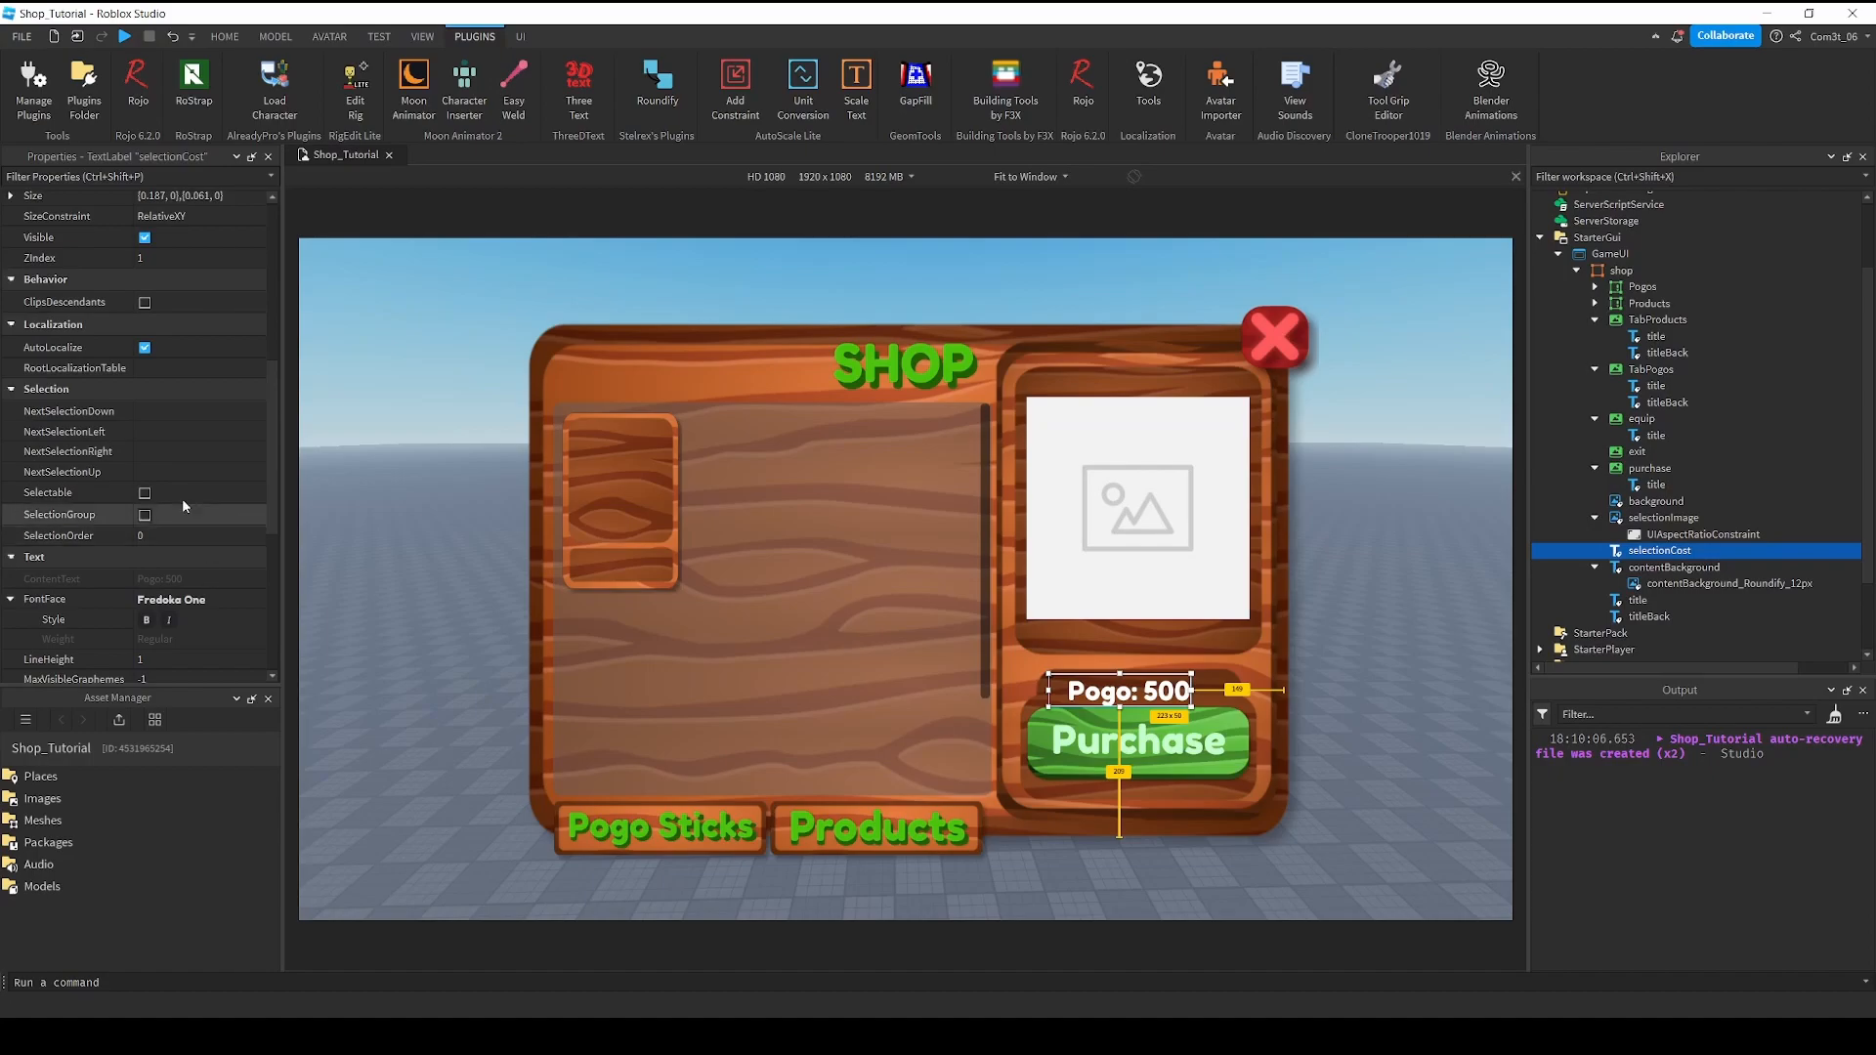
pyautogui.scroll(-5, 189, 513)
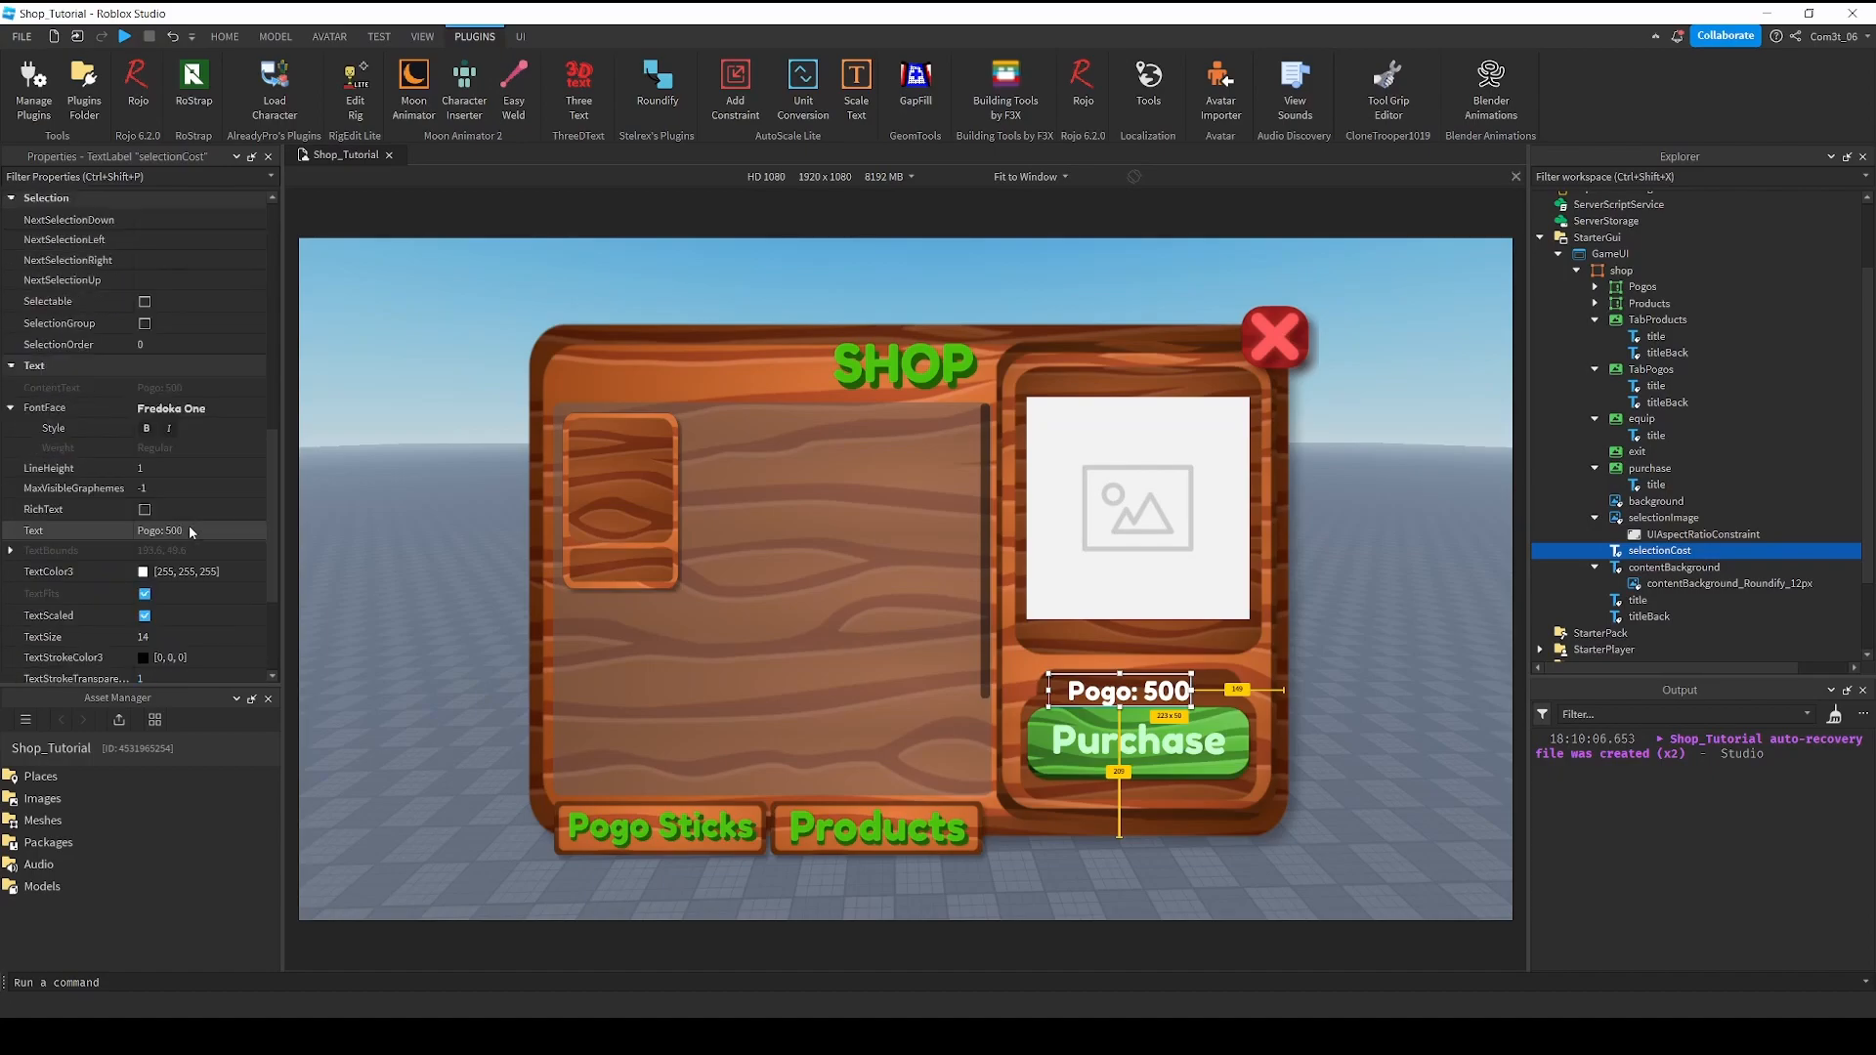
pyautogui.click(186, 526)
pyautogui.press('Left')
pyautogui.press('Left')
pyautogui.press('Left')
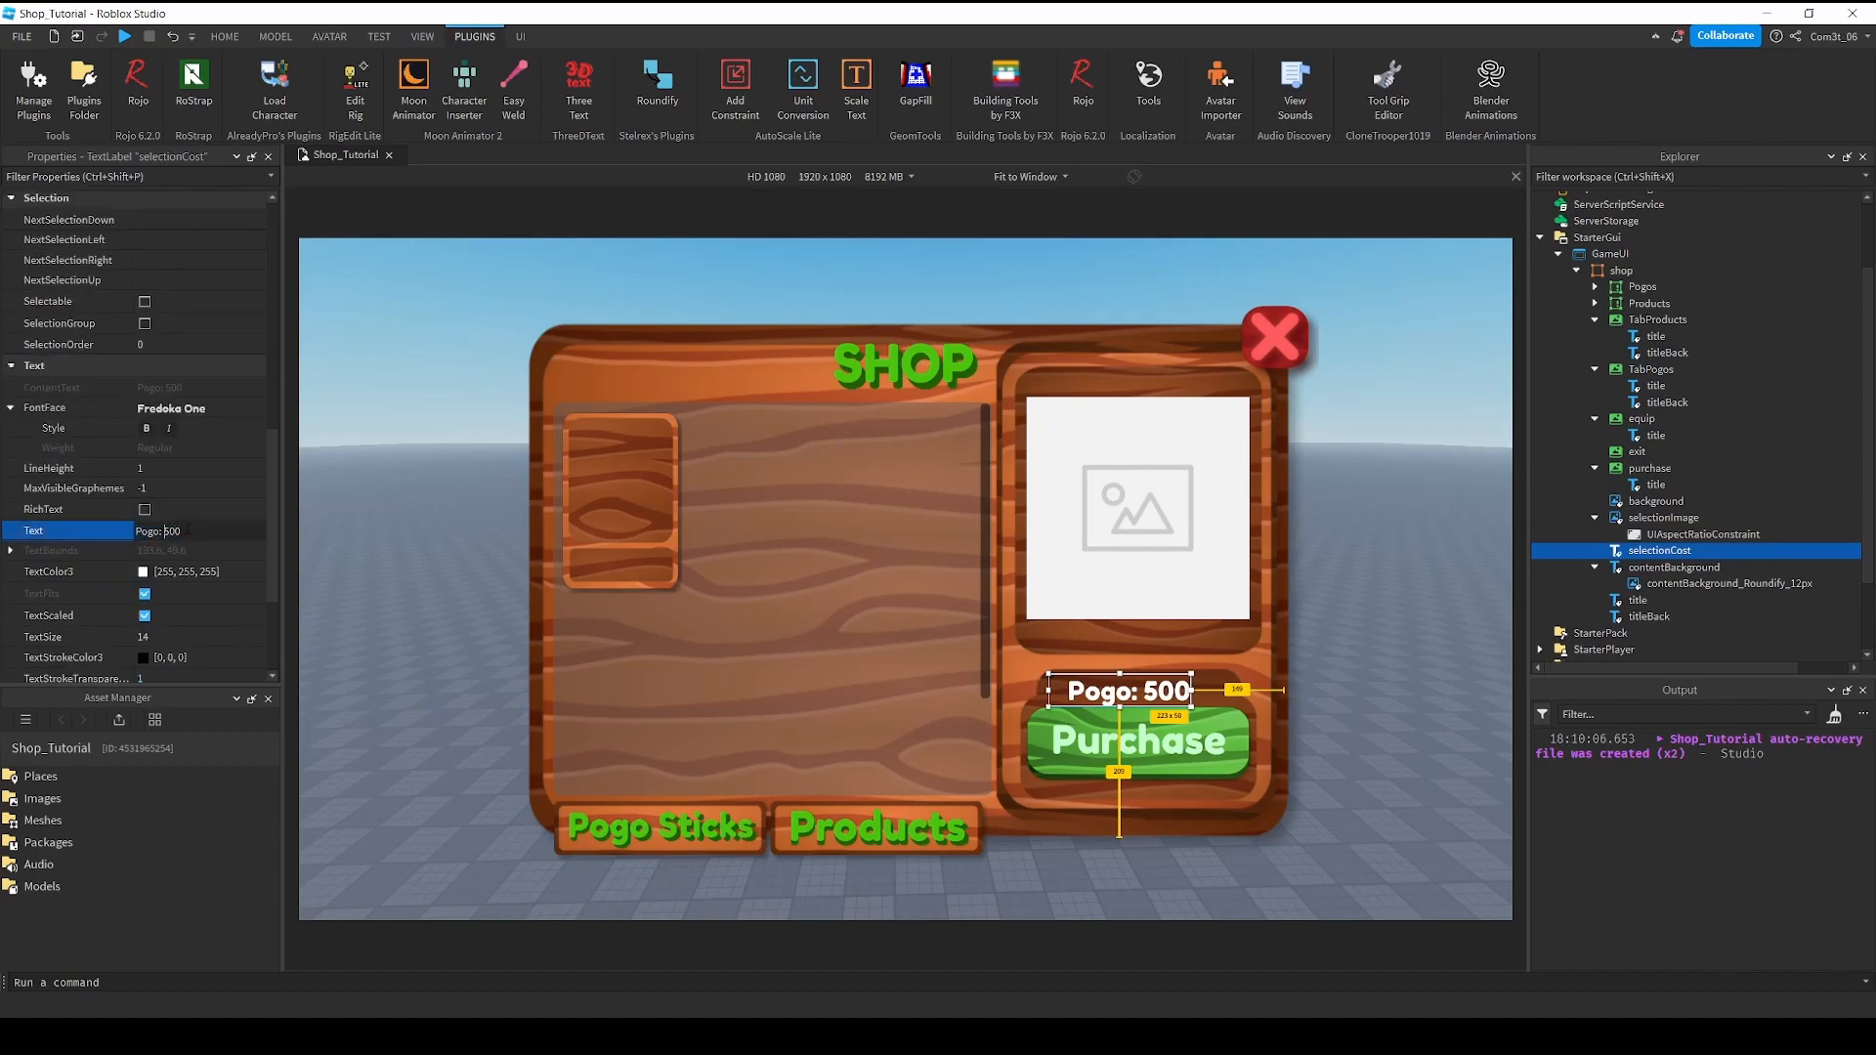
pyautogui.write('aaaaaaaa')
pyautogui.press('Return')
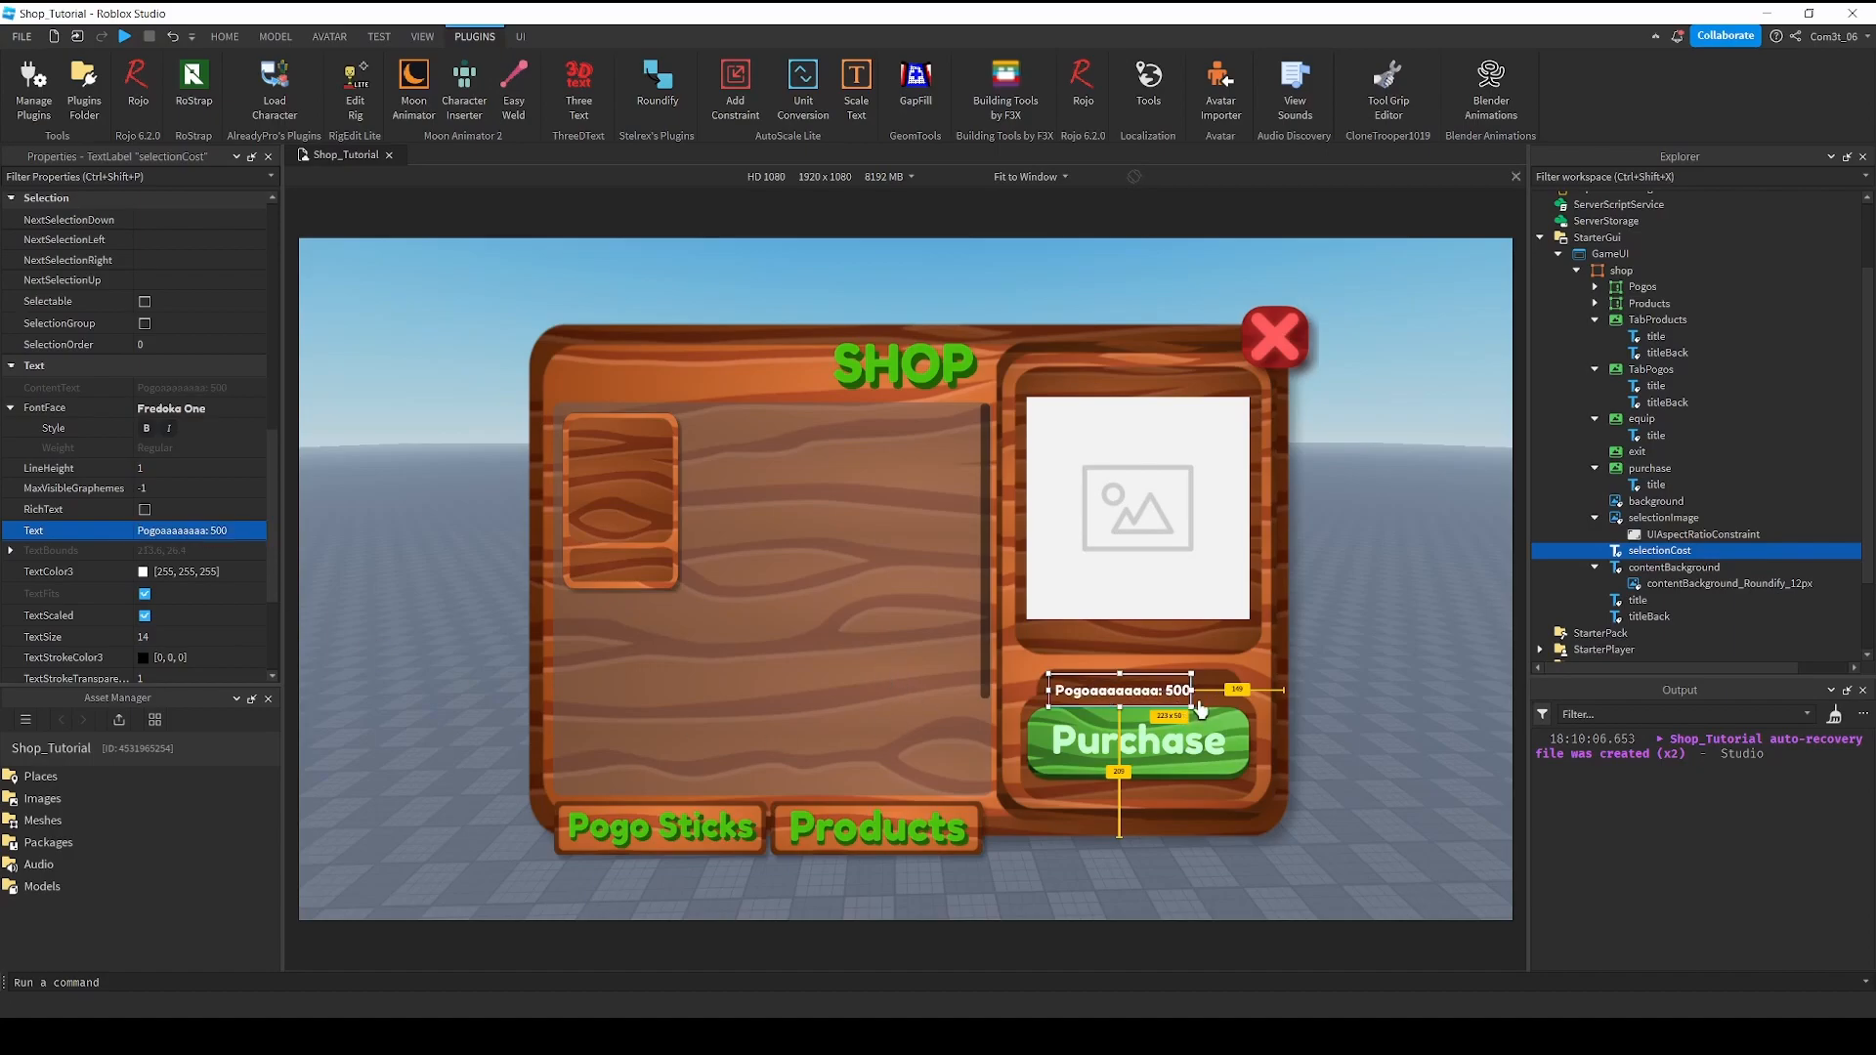
# Restore the text of selectionCost to "Pogo: 500".
pyautogui.click(177, 534)
pyautogui.click(210, 530)
pyautogui.press('BackSpace')
pyautogui.press('BackSpace')
pyautogui.press('BackSpace')
pyautogui.press('BackSpace')
pyautogui.press('BackSpace')
pyautogui.press('BackSpace')
pyautogui.press('BackSpace')
pyautogui.press('BackSpace')
pyautogui.press('BackSpace')
pyautogui.press('BackSpace')
pyautogui.press('BackSpace')
pyautogui.press('BackSpace')
pyautogui.press('BackSpace')
pyautogui.press('BackSpace')
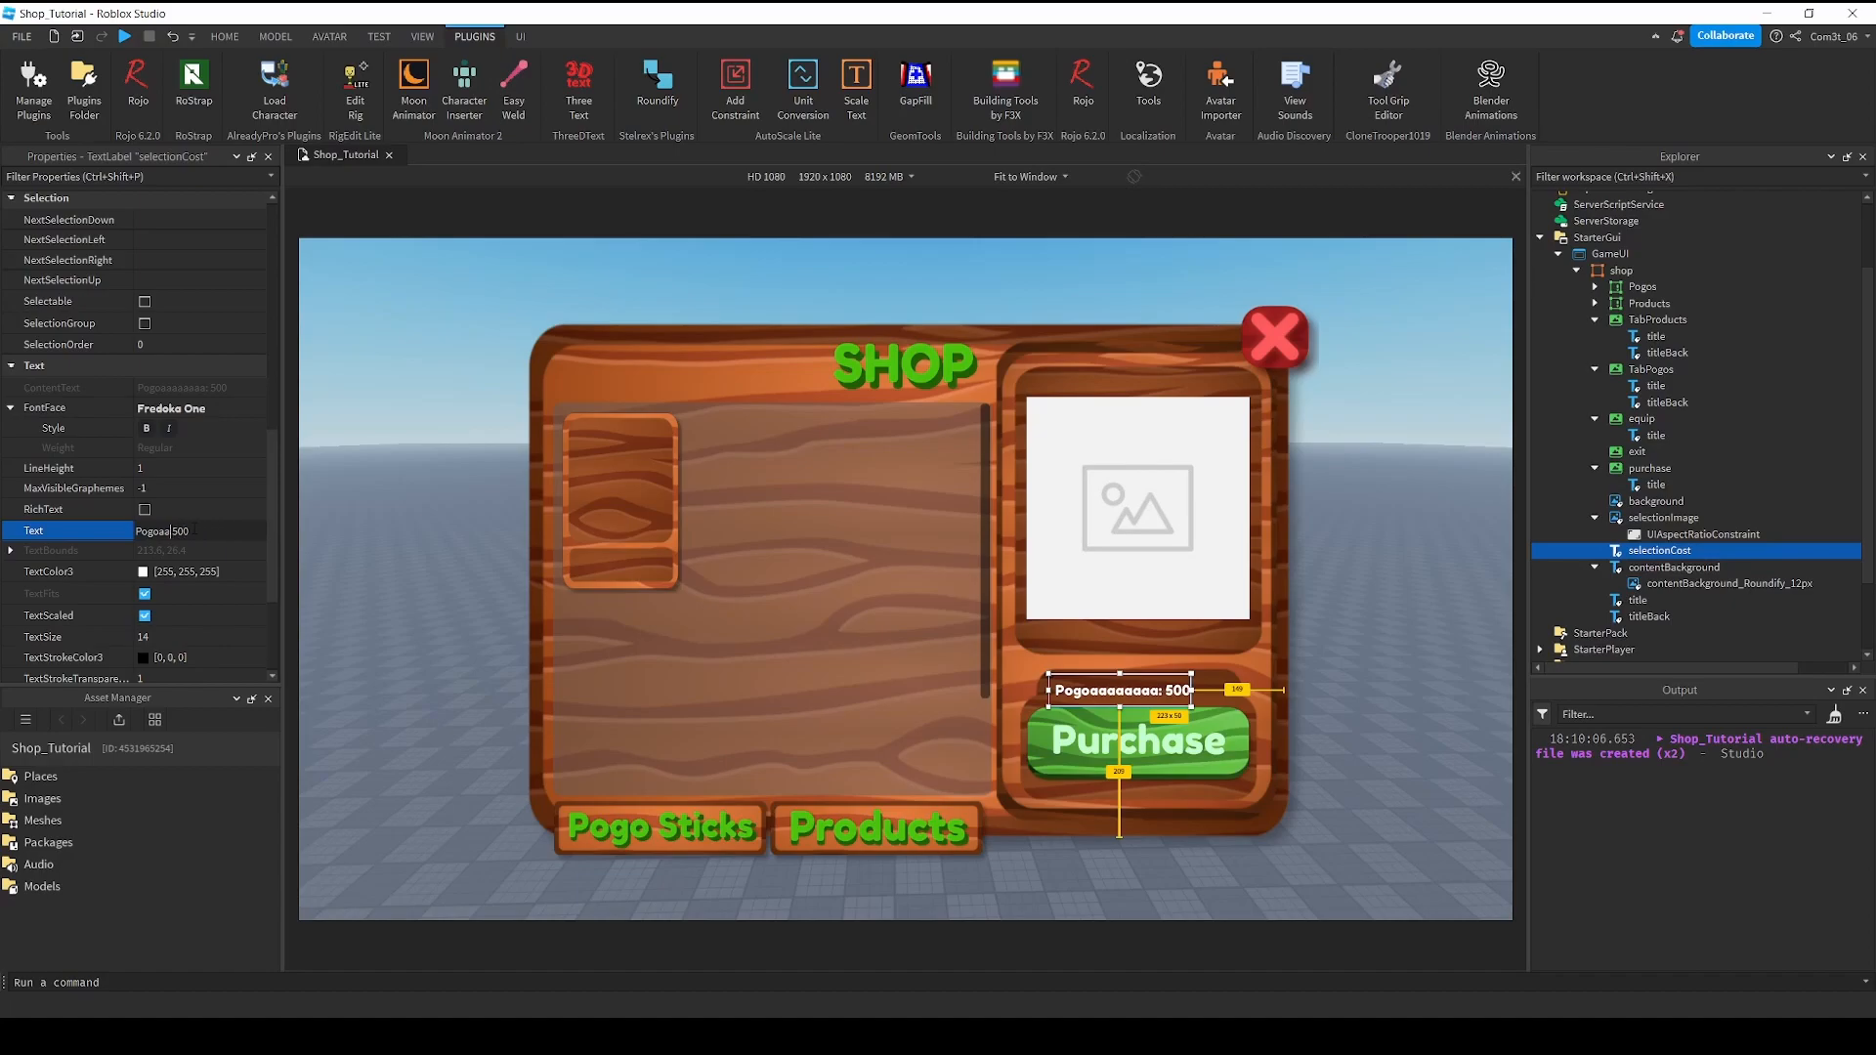
pyautogui.press('Return')
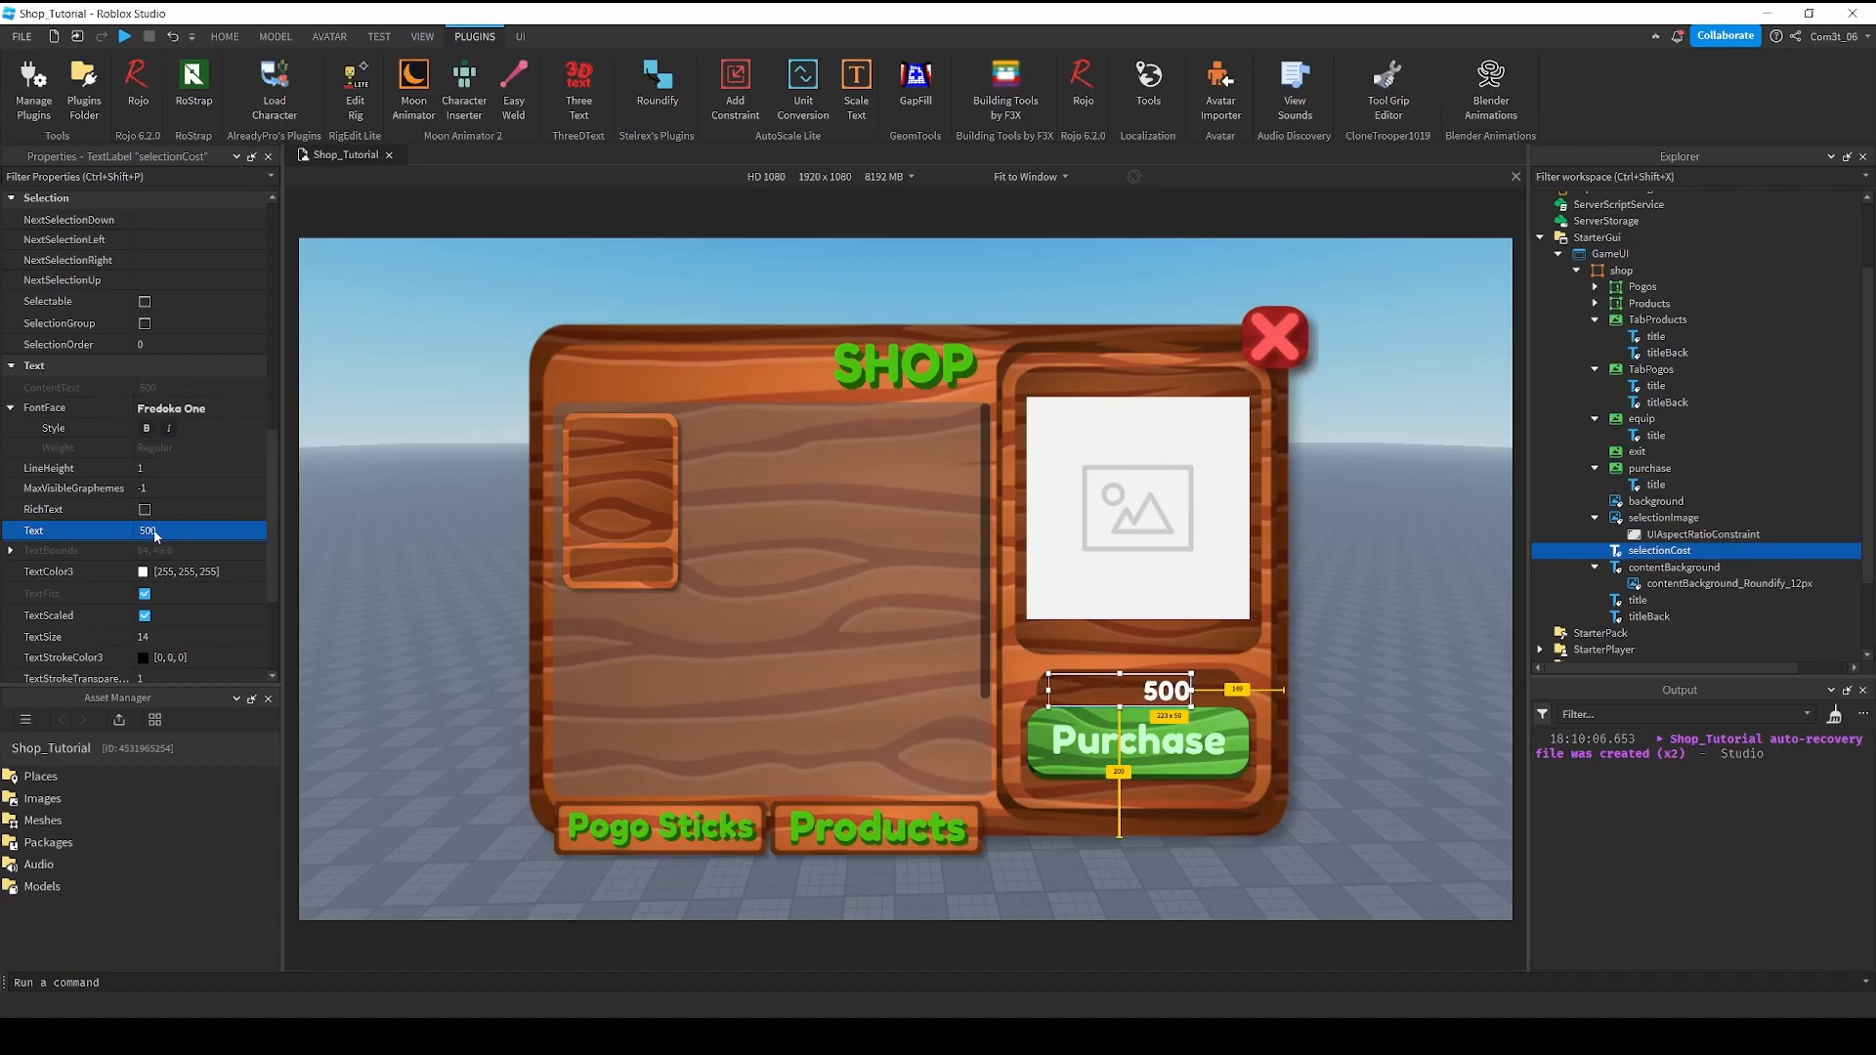
pyautogui.click(148, 530)
pyautogui.write('Pogo')
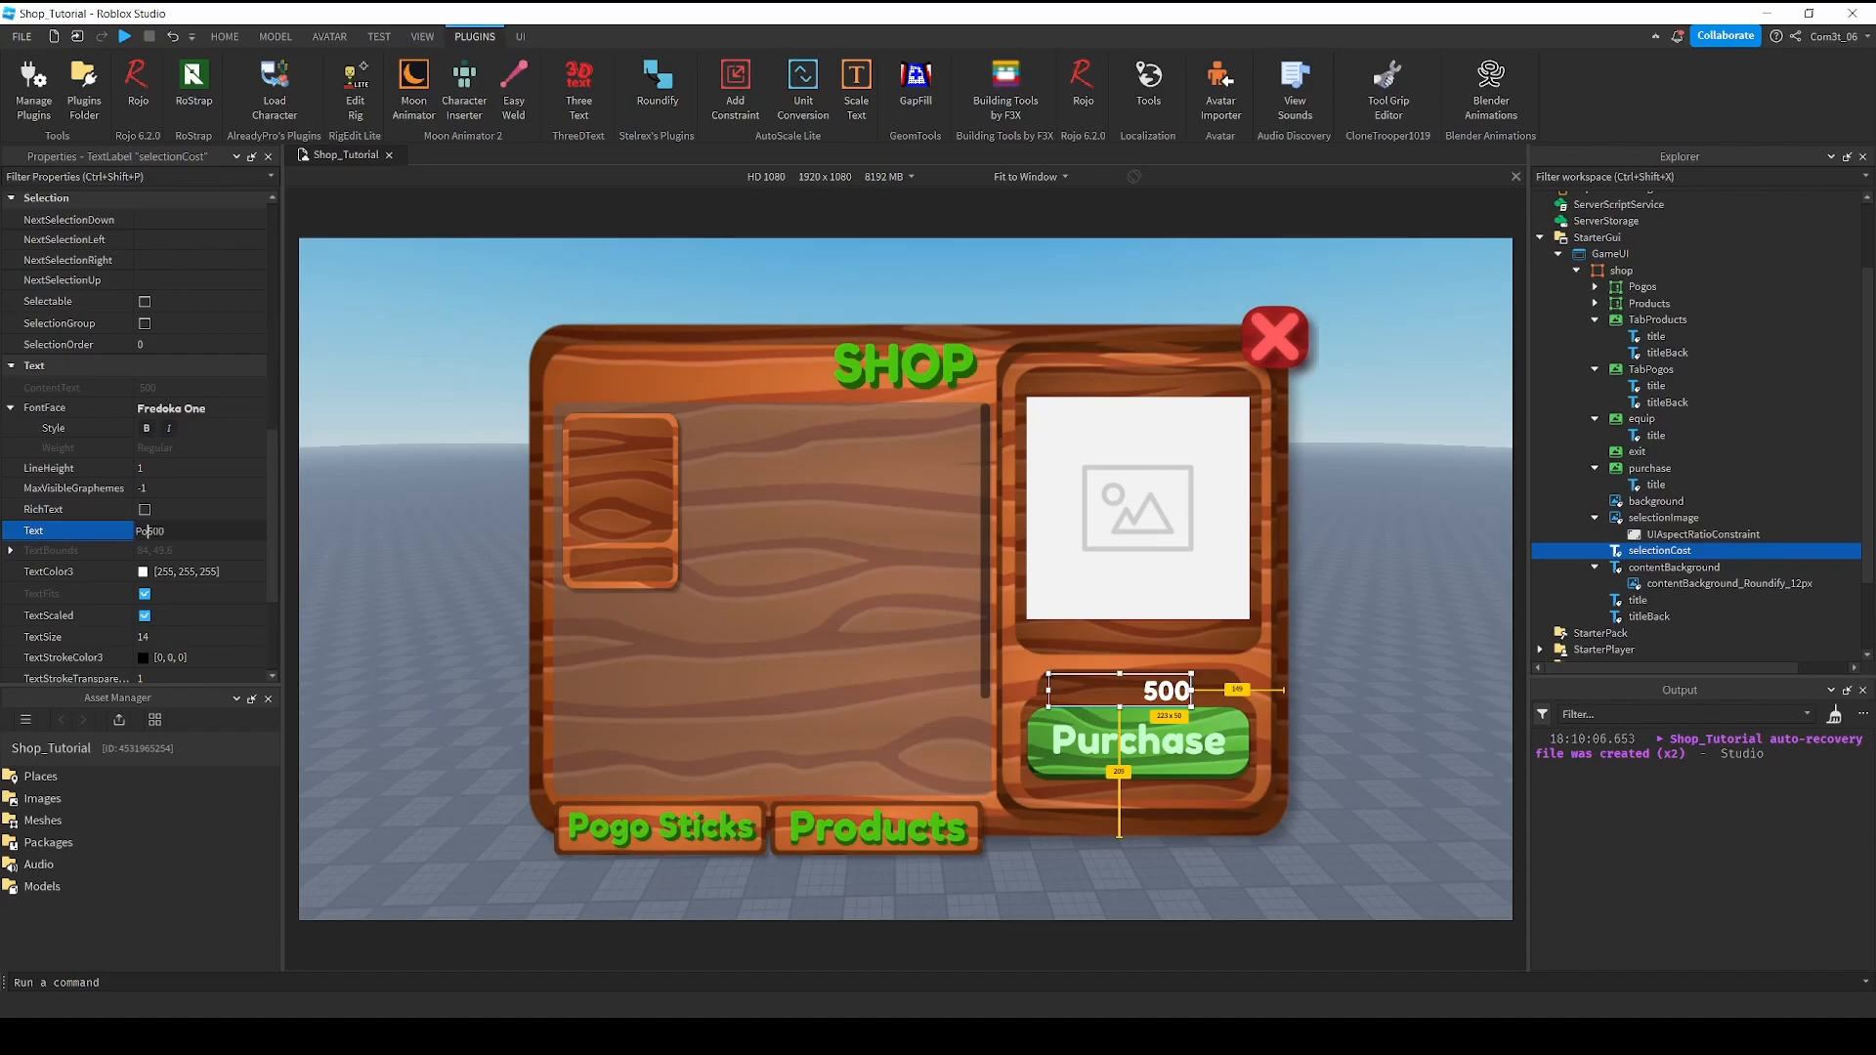
pyautogui.write(':')
pyautogui.press('Return')
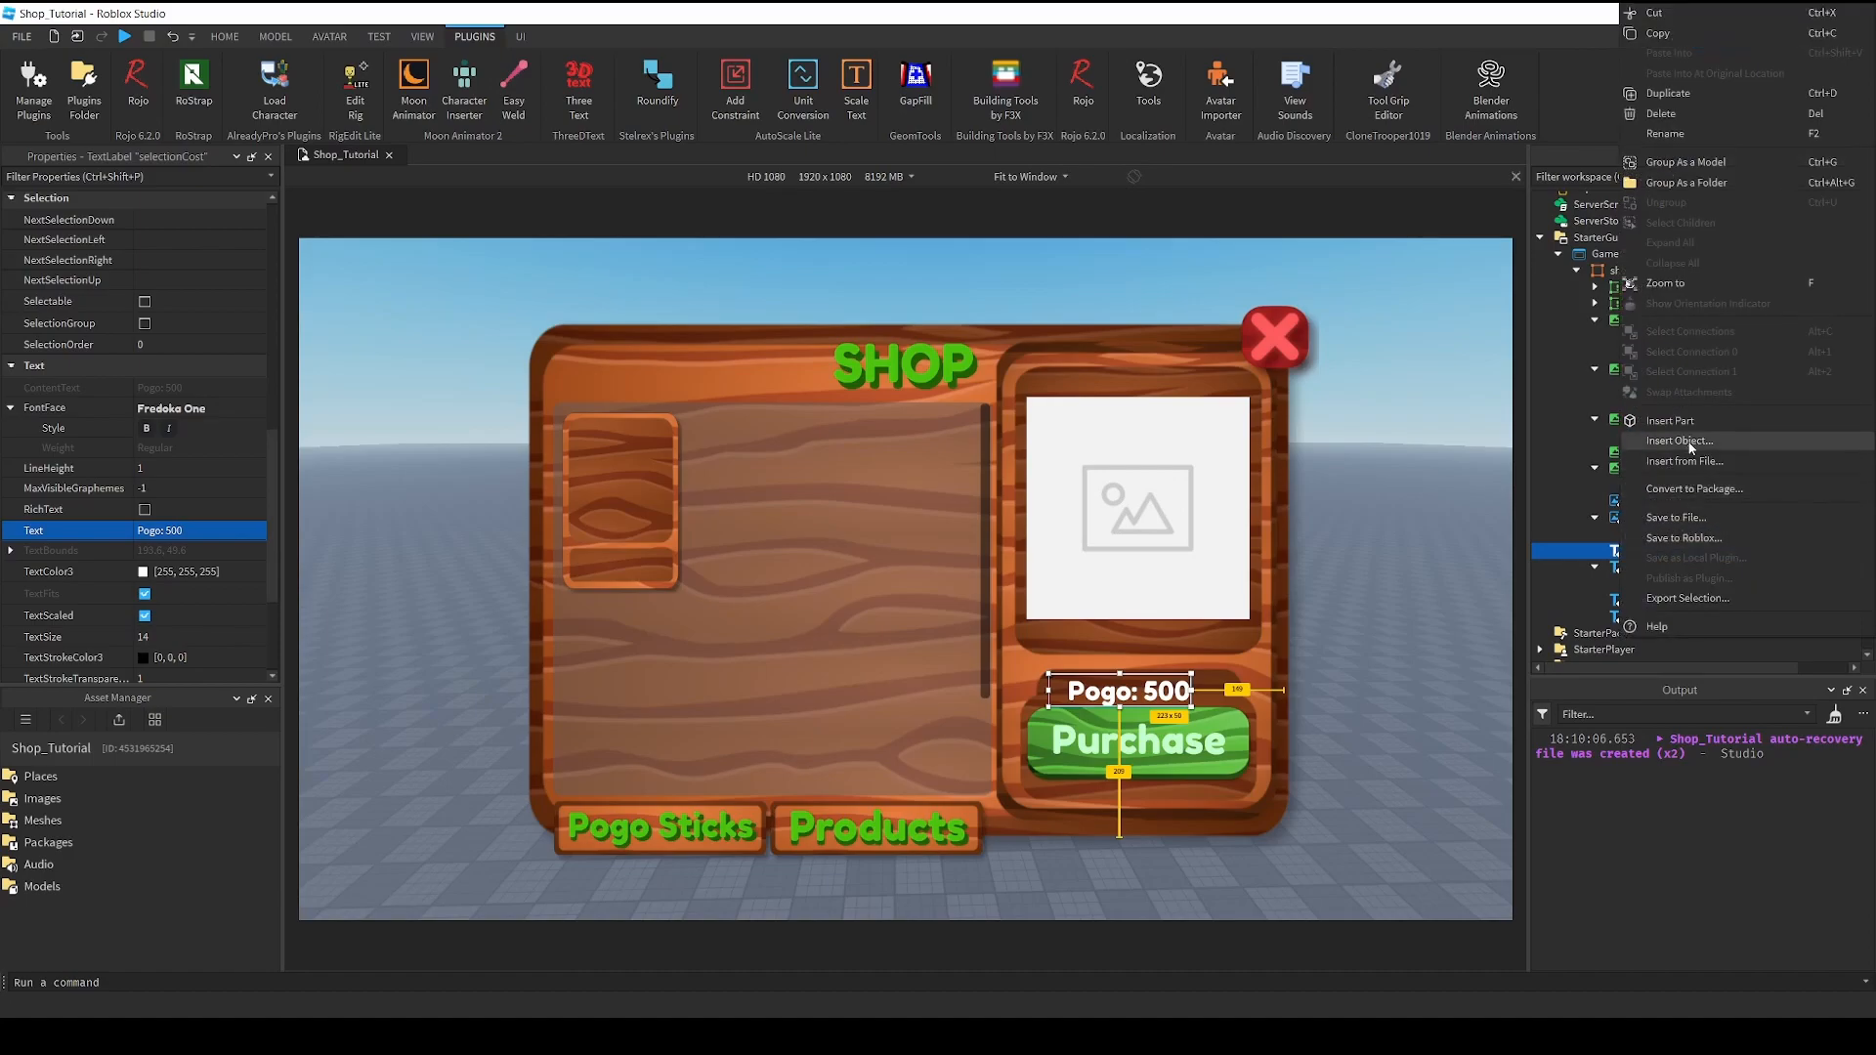
# Insert an ImageLabel inside selectionCost.
pyautogui.hotkey('ctrl', 'i')
pyautogui.write('ium')
pyautogui.press('BackSpace')
pyautogui.press('BackSpace')
pyautogui.press('BackSpace')
pyautogui.write('i')
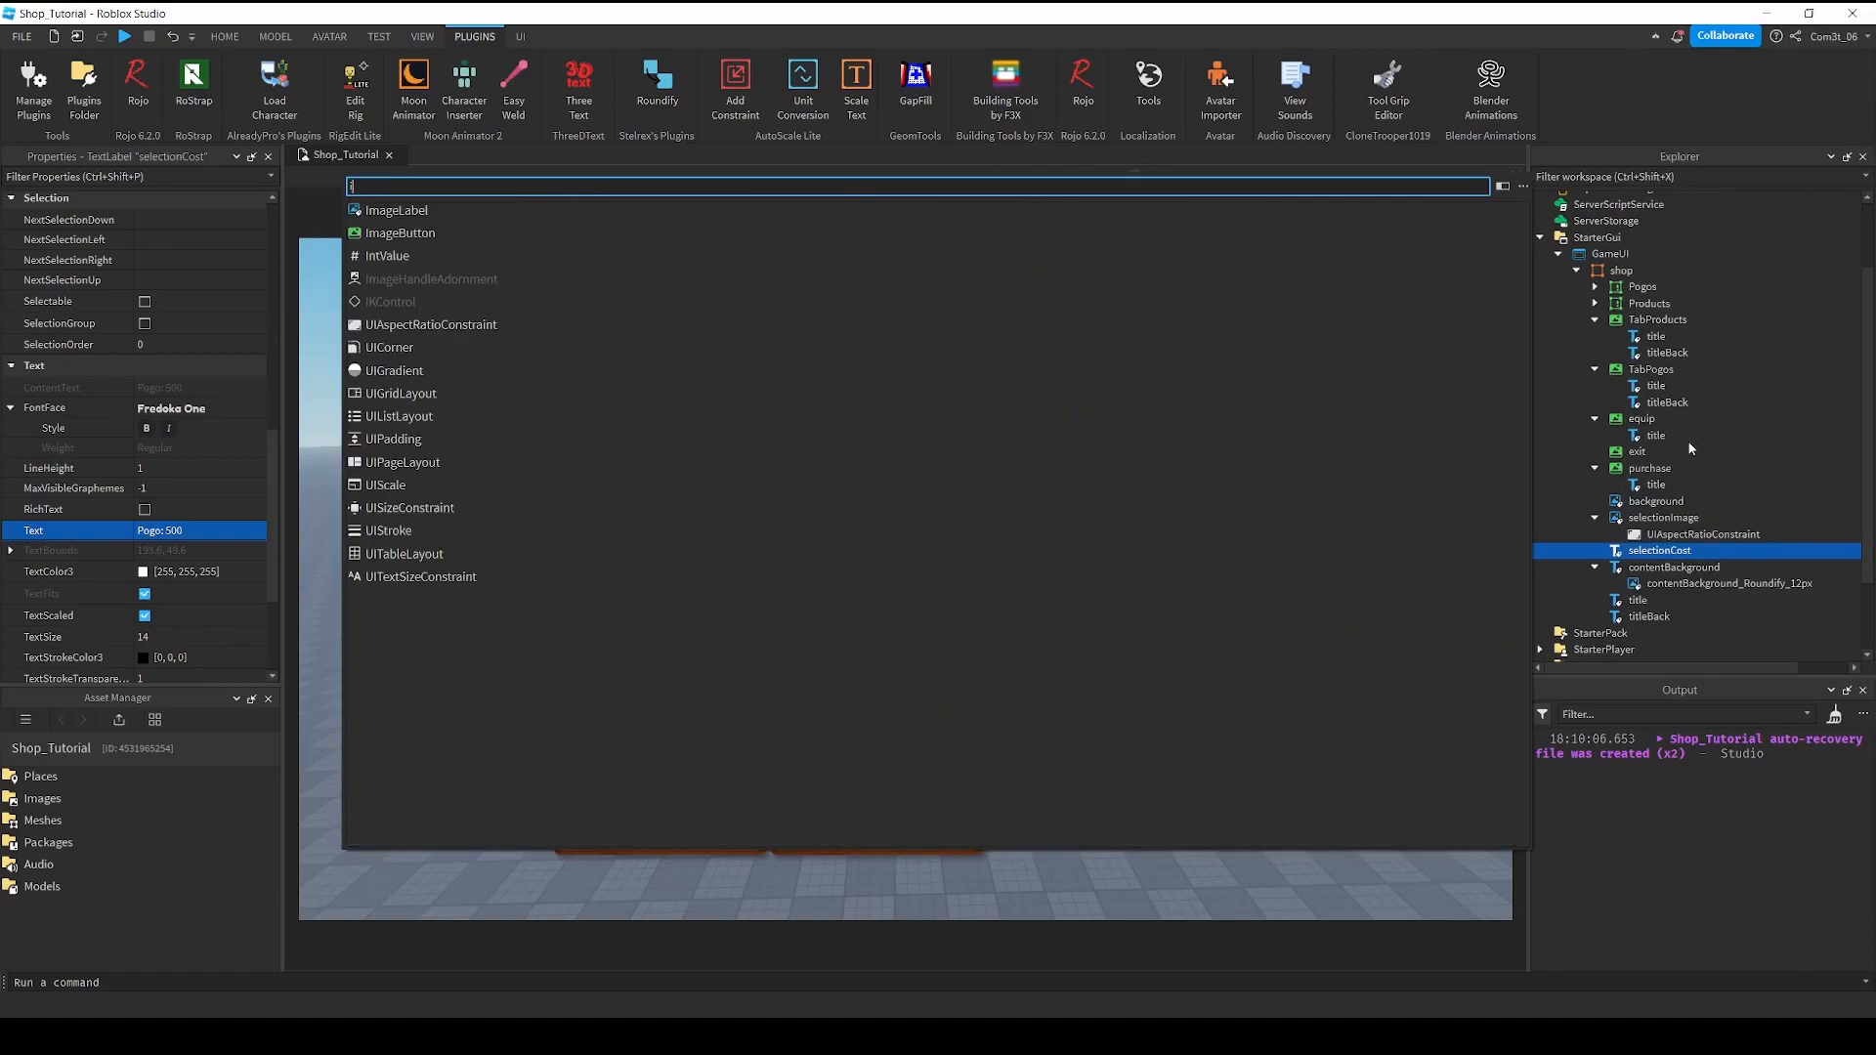
pyautogui.write('magle')
pyautogui.press('Return')
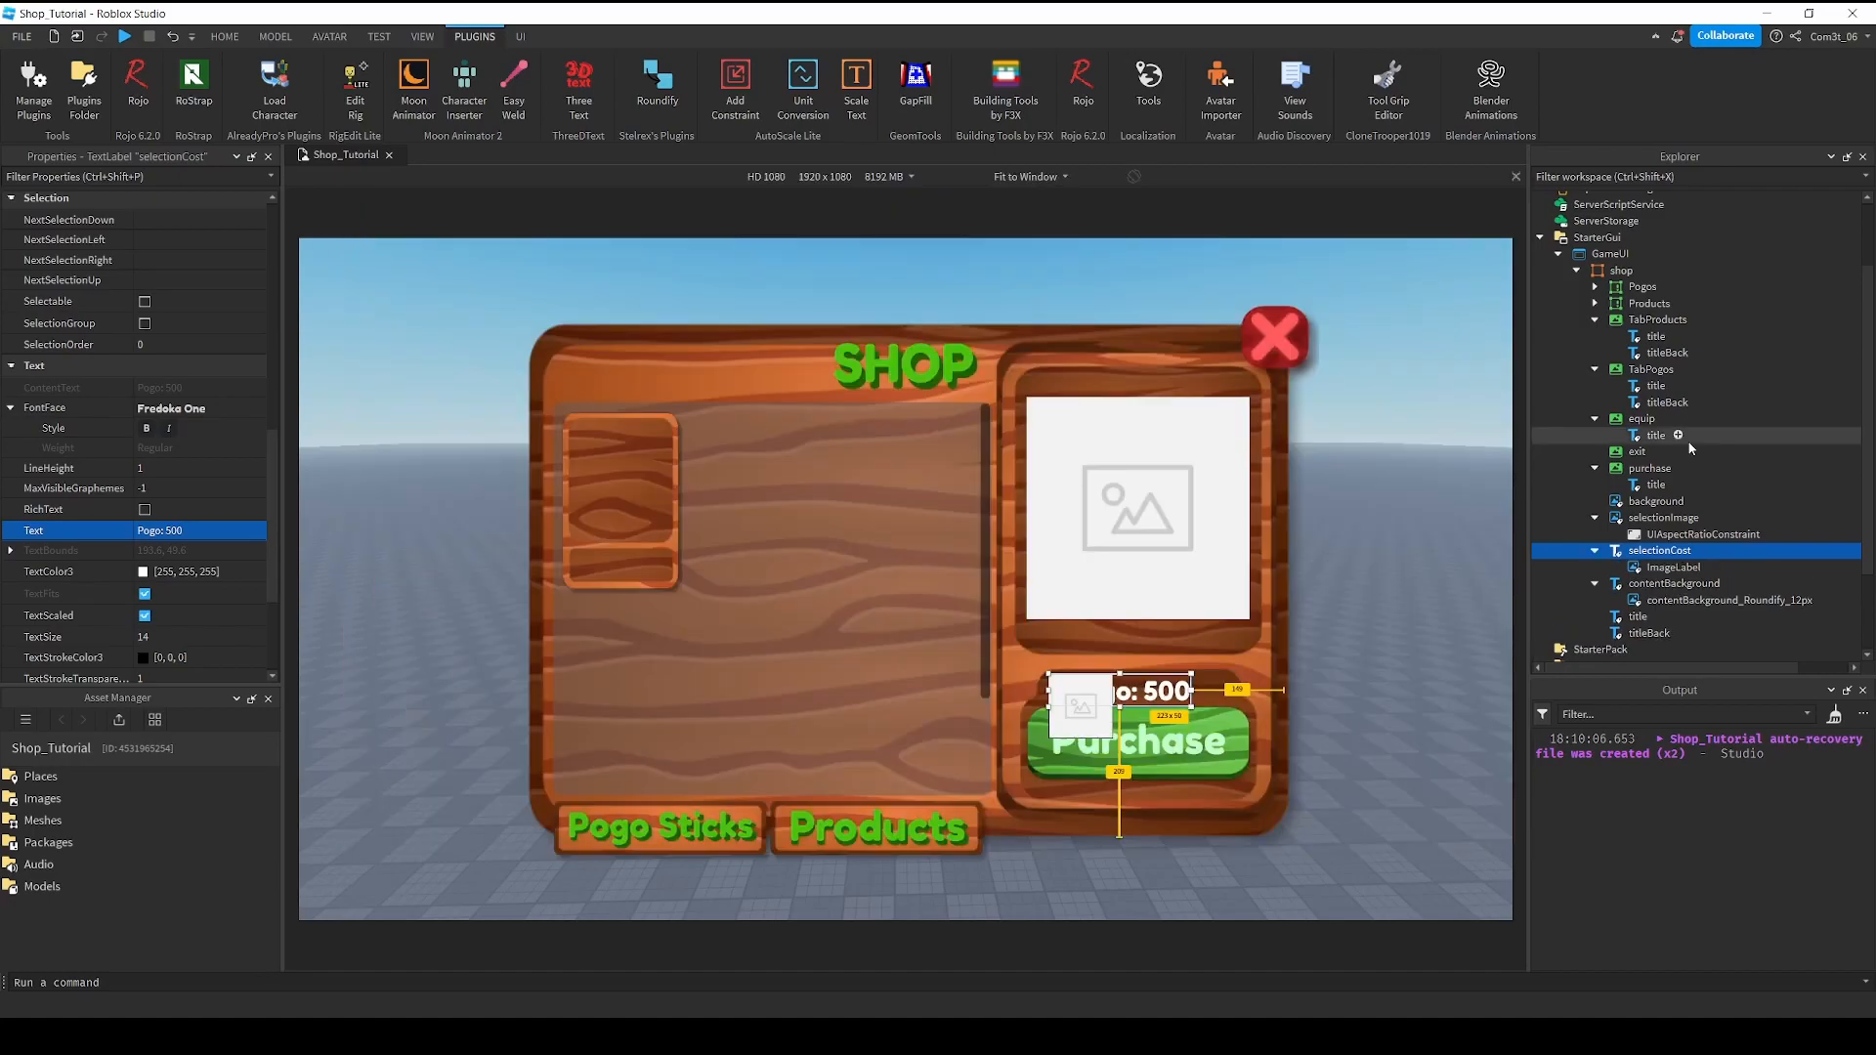
# Set the AnchorPoint of selectionCost's ImageLabel to 1, 0.5.
pyautogui.click(1672, 568)
pyautogui.scroll(5, 125, 479)
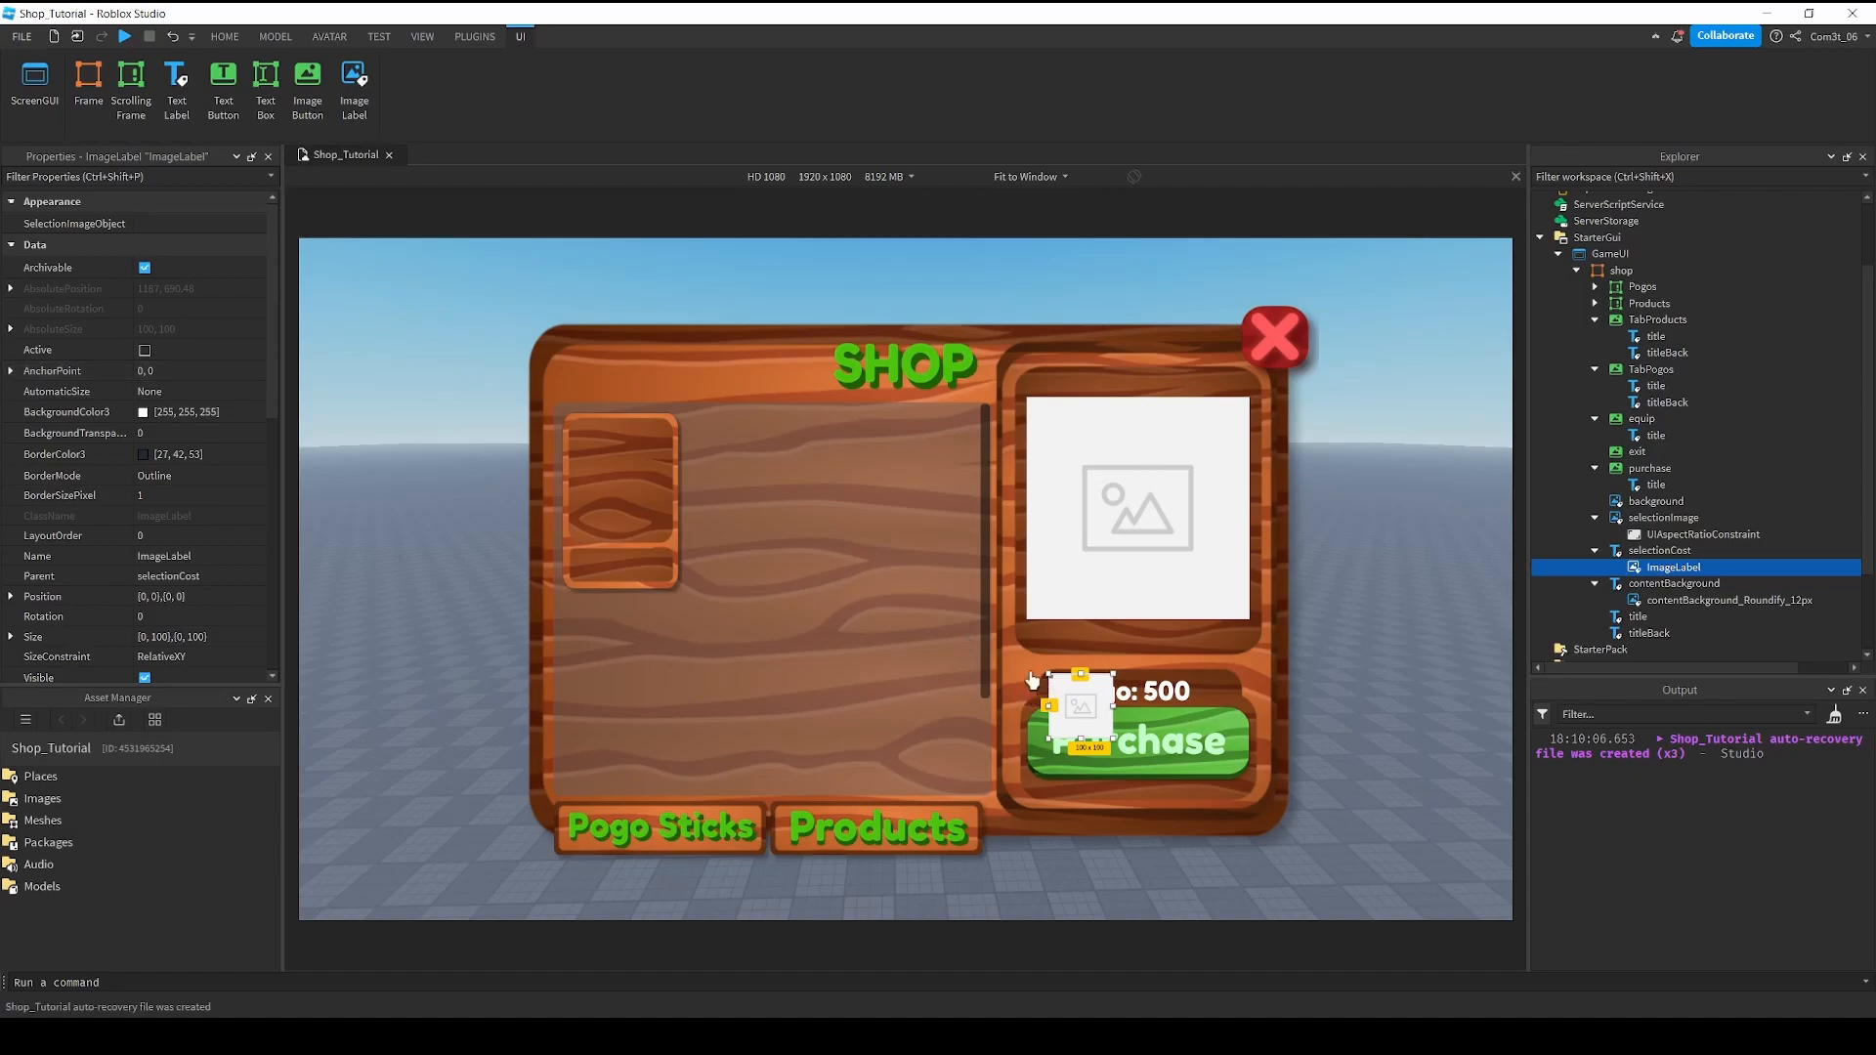
pyautogui.click(221, 373)
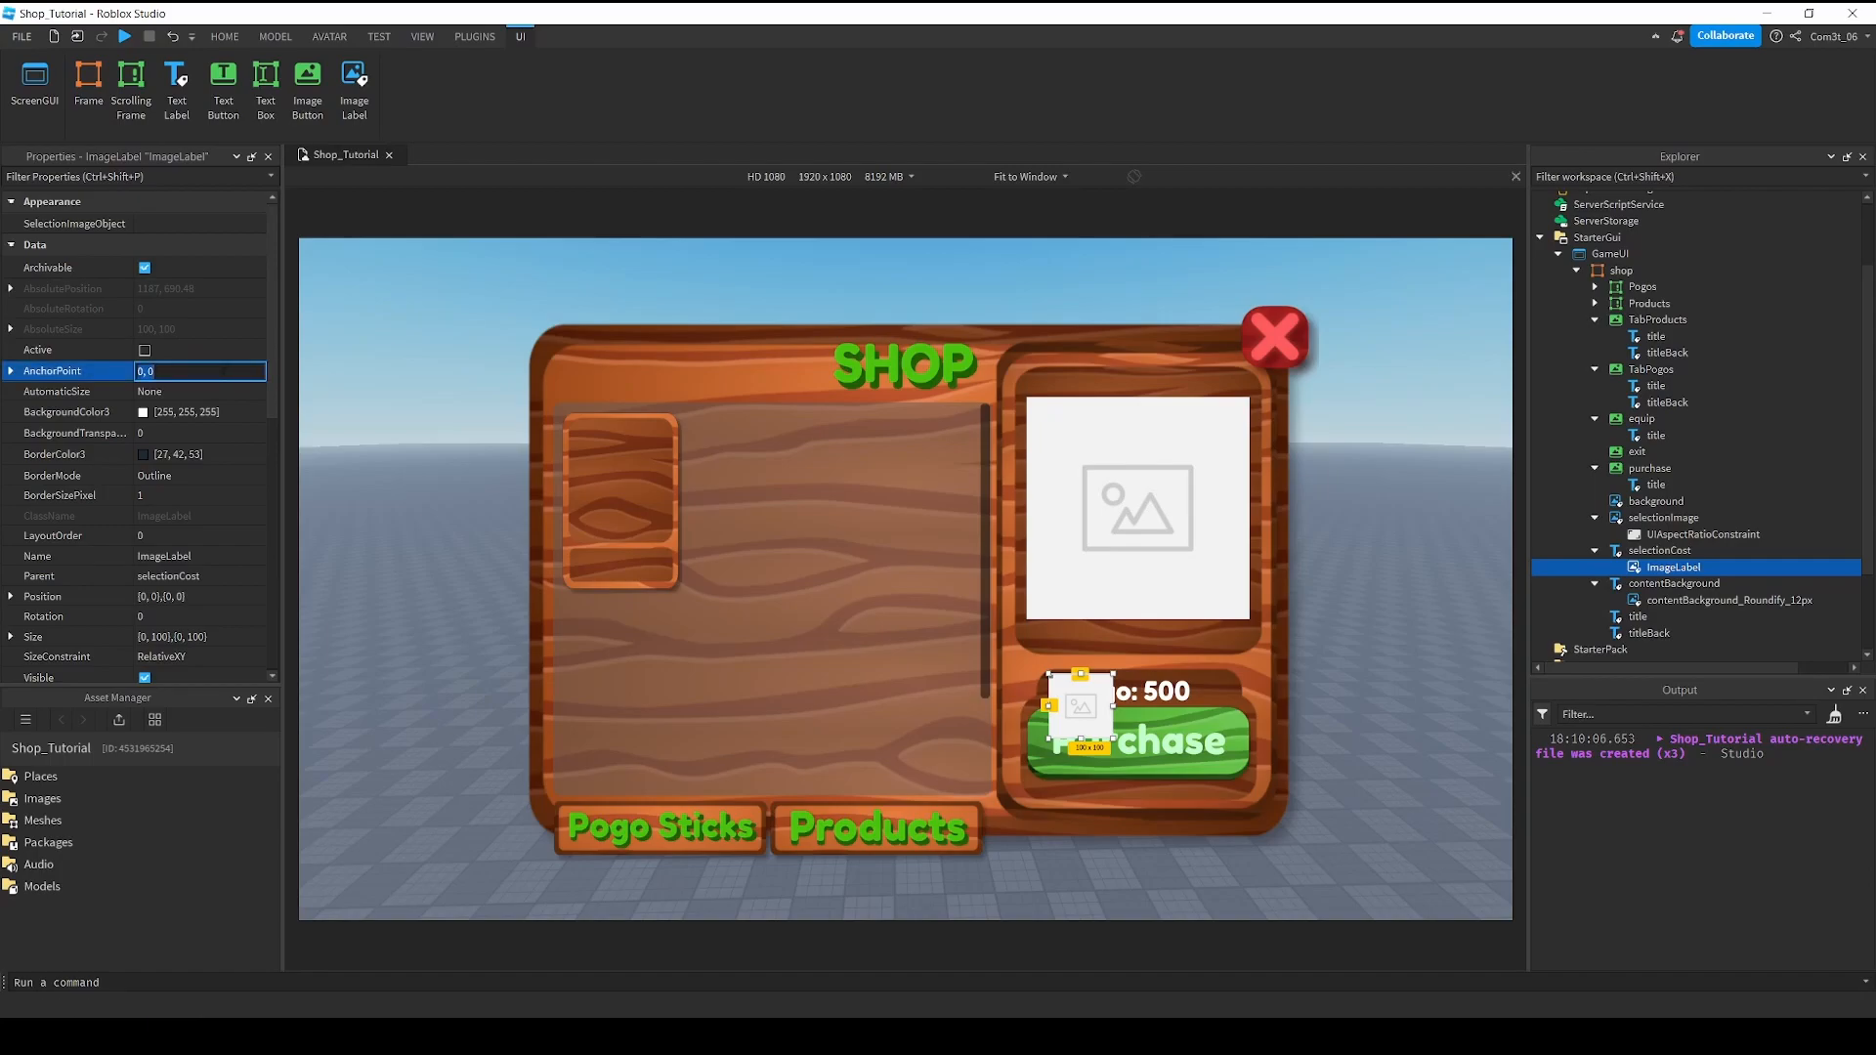
pyautogui.press('Right')
pyautogui.press('Left')
pyautogui.write('1')
pyautogui.press('Return')
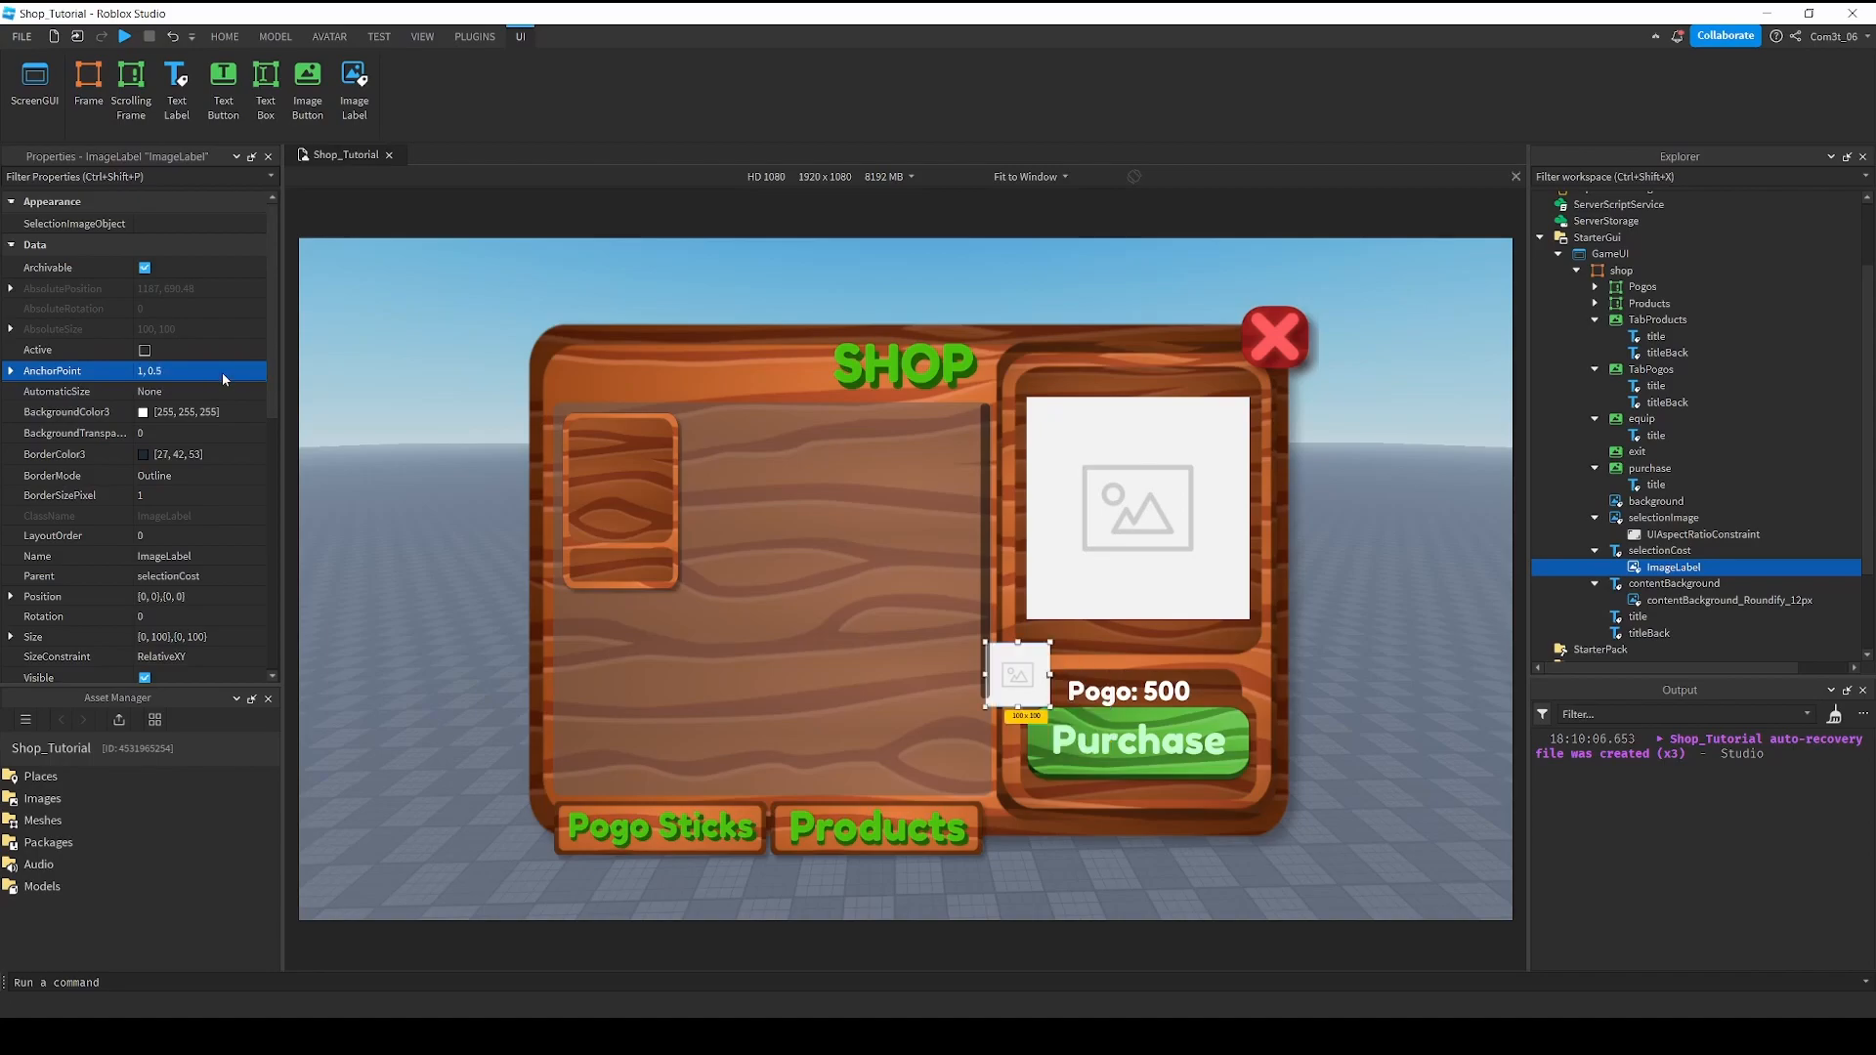
# Change the ImageLabel's AnchorPoint to 0, 0.5.
pyautogui.scroll(-5, 186, 384)
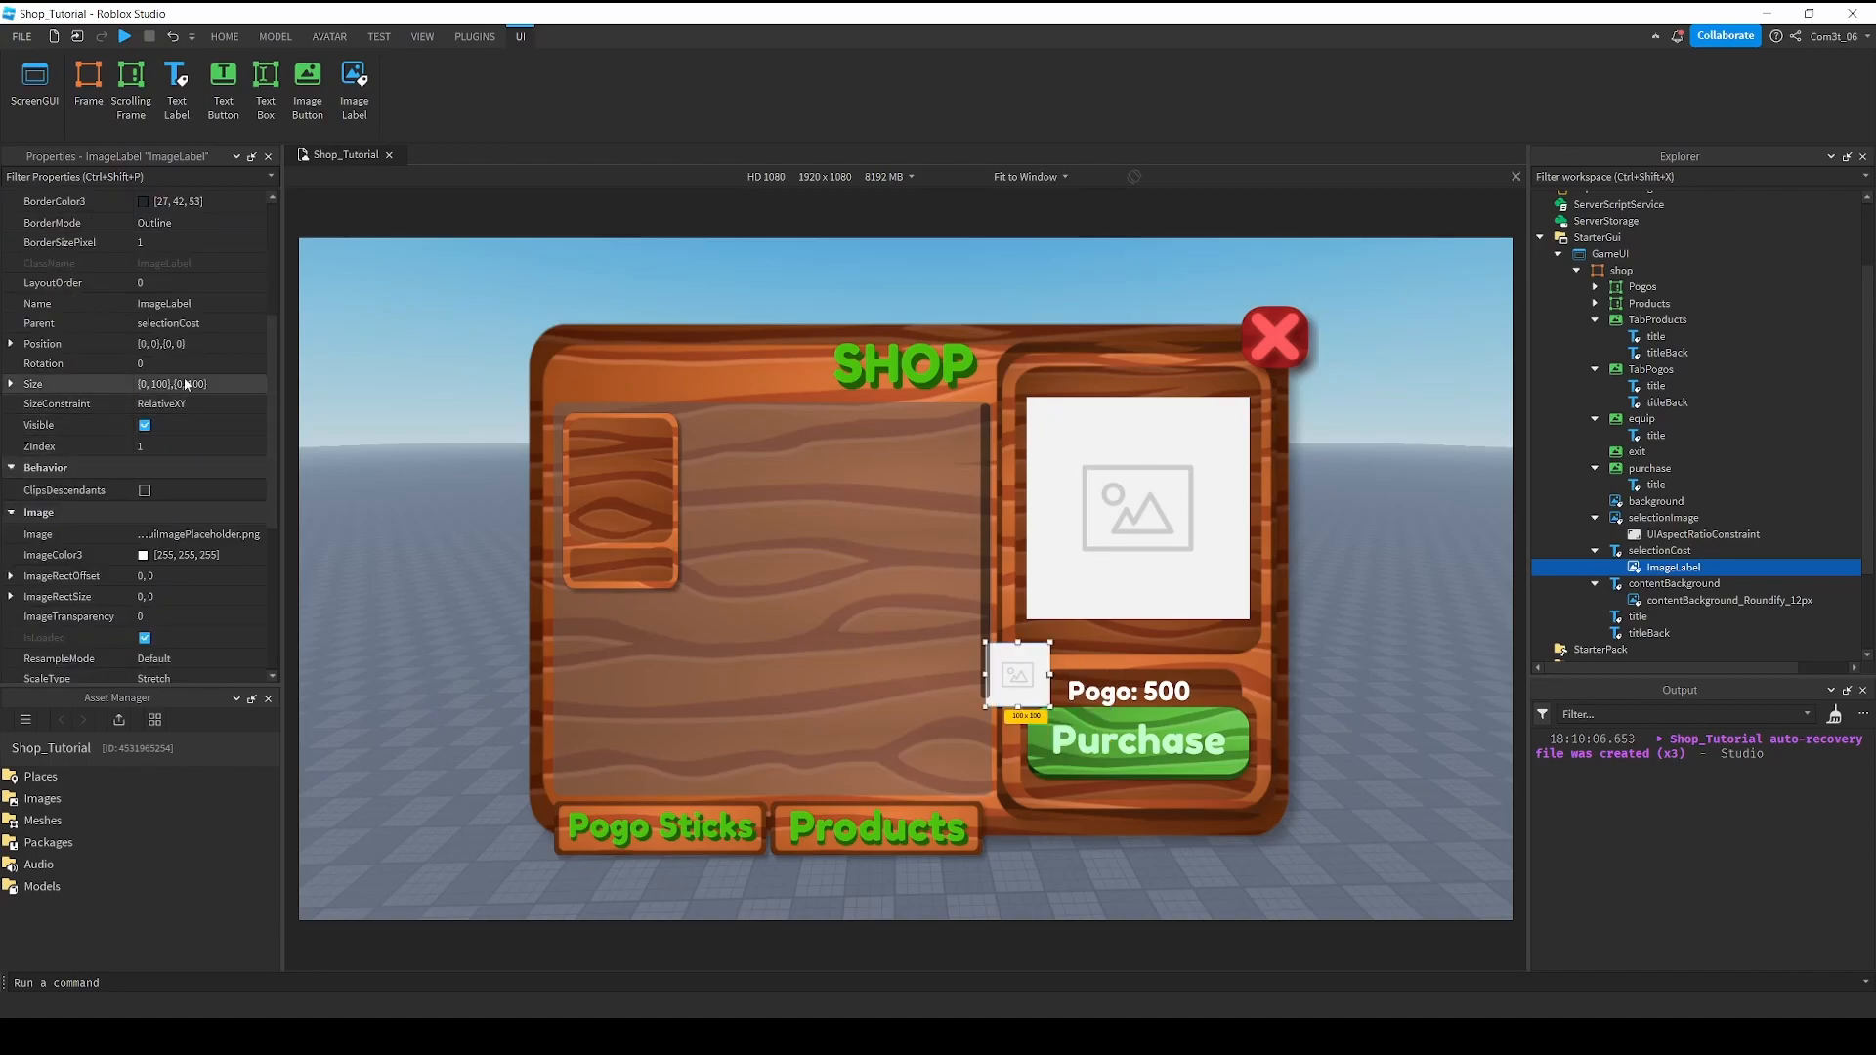
pyautogui.click(242, 344)
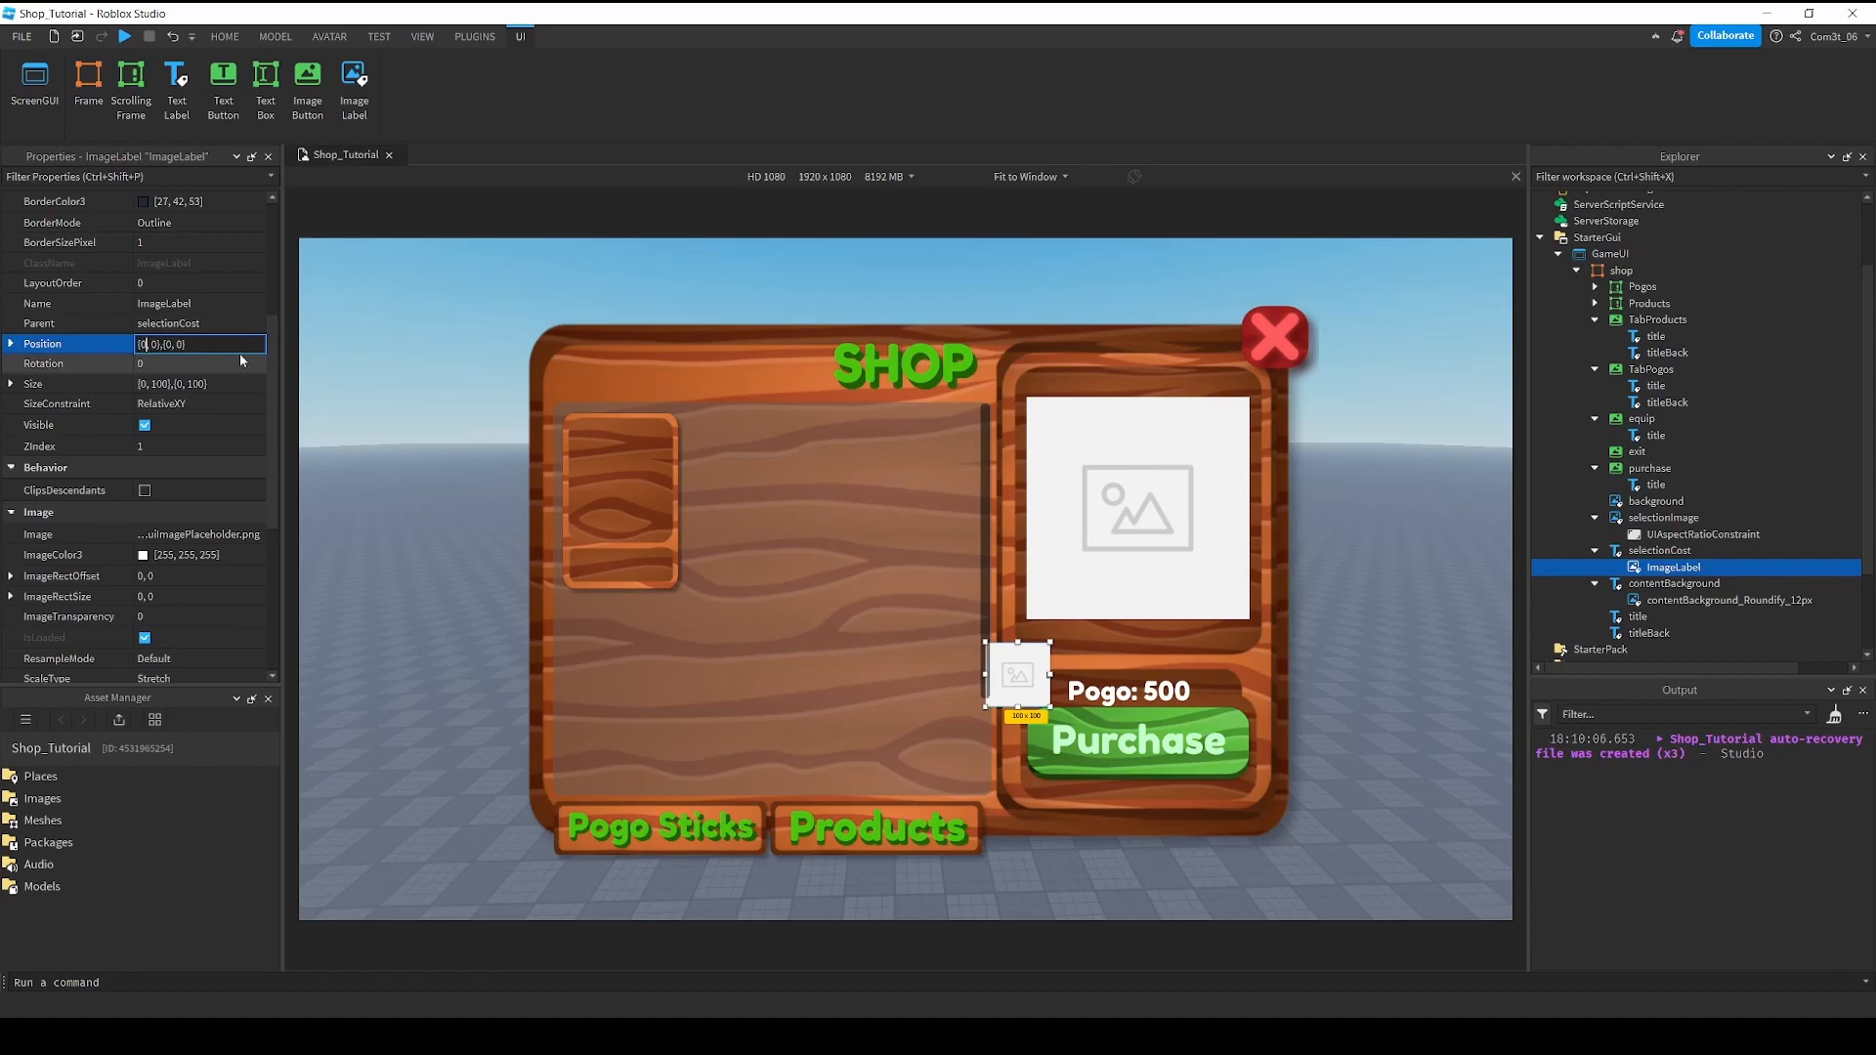
pyautogui.scroll(5, 231, 361)
pyautogui.click(145, 371)
pyautogui.press('Home')
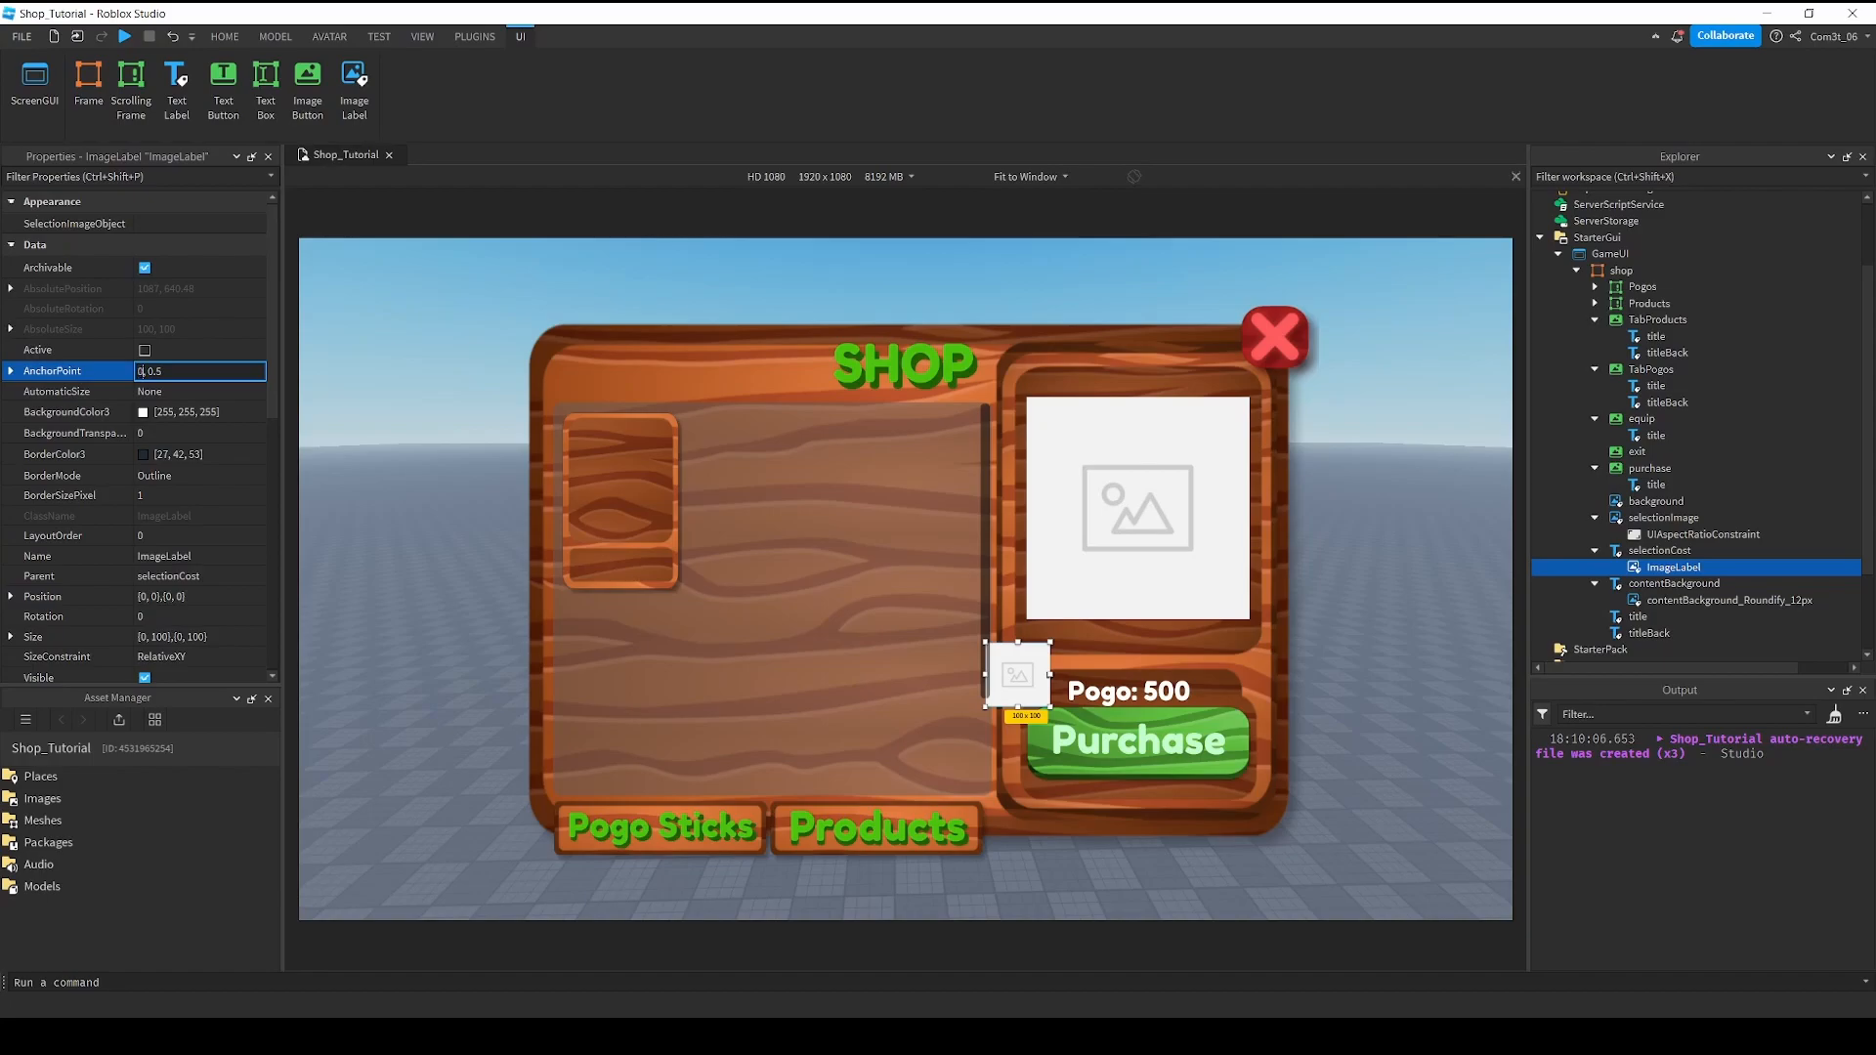
pyautogui.press('Return')
# Set the ImageLabel's Position to {1, 0},{0.5, 0} within selectionCost.
pyautogui.scroll(-3, 213, 443)
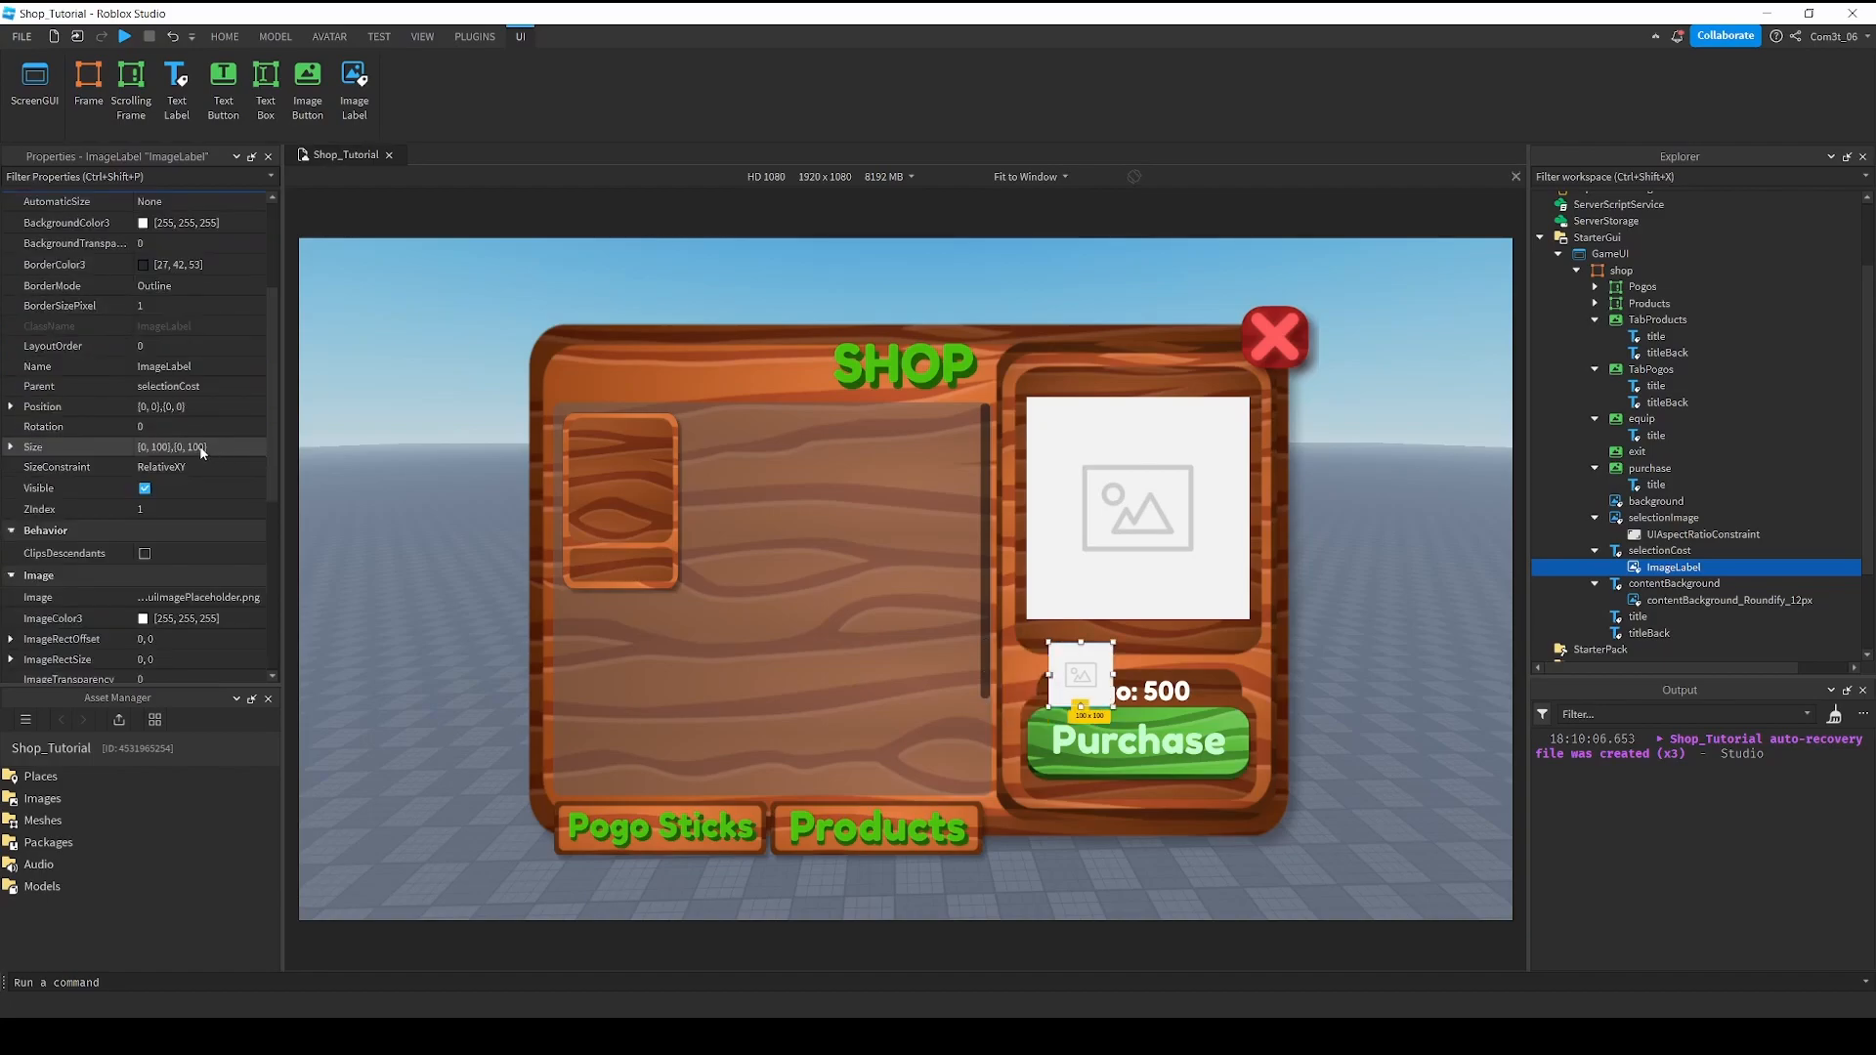
pyautogui.click(145, 409)
pyautogui.press('Right')
pyautogui.hotkey('shift', 'Right')
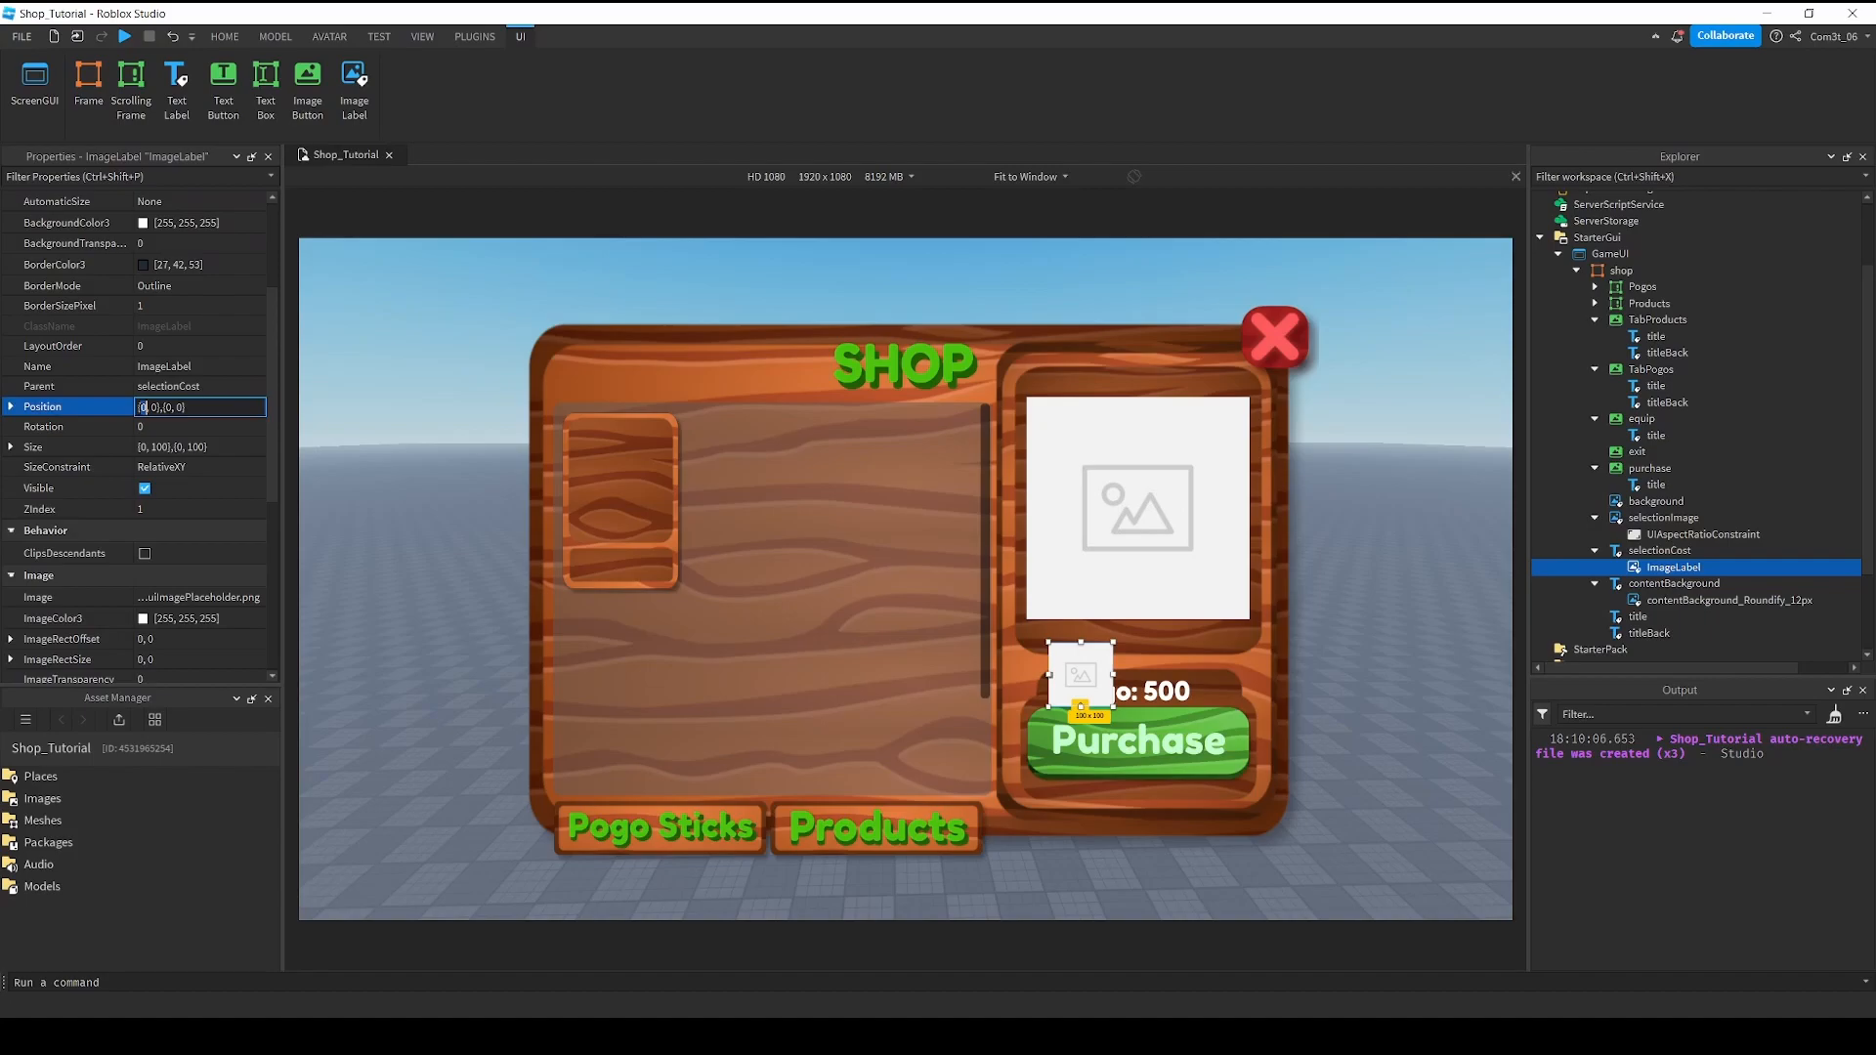
pyautogui.press('Right')
pyautogui.press('Right')
pyautogui.press('Right')
pyautogui.write('.5')
pyautogui.press('Return')
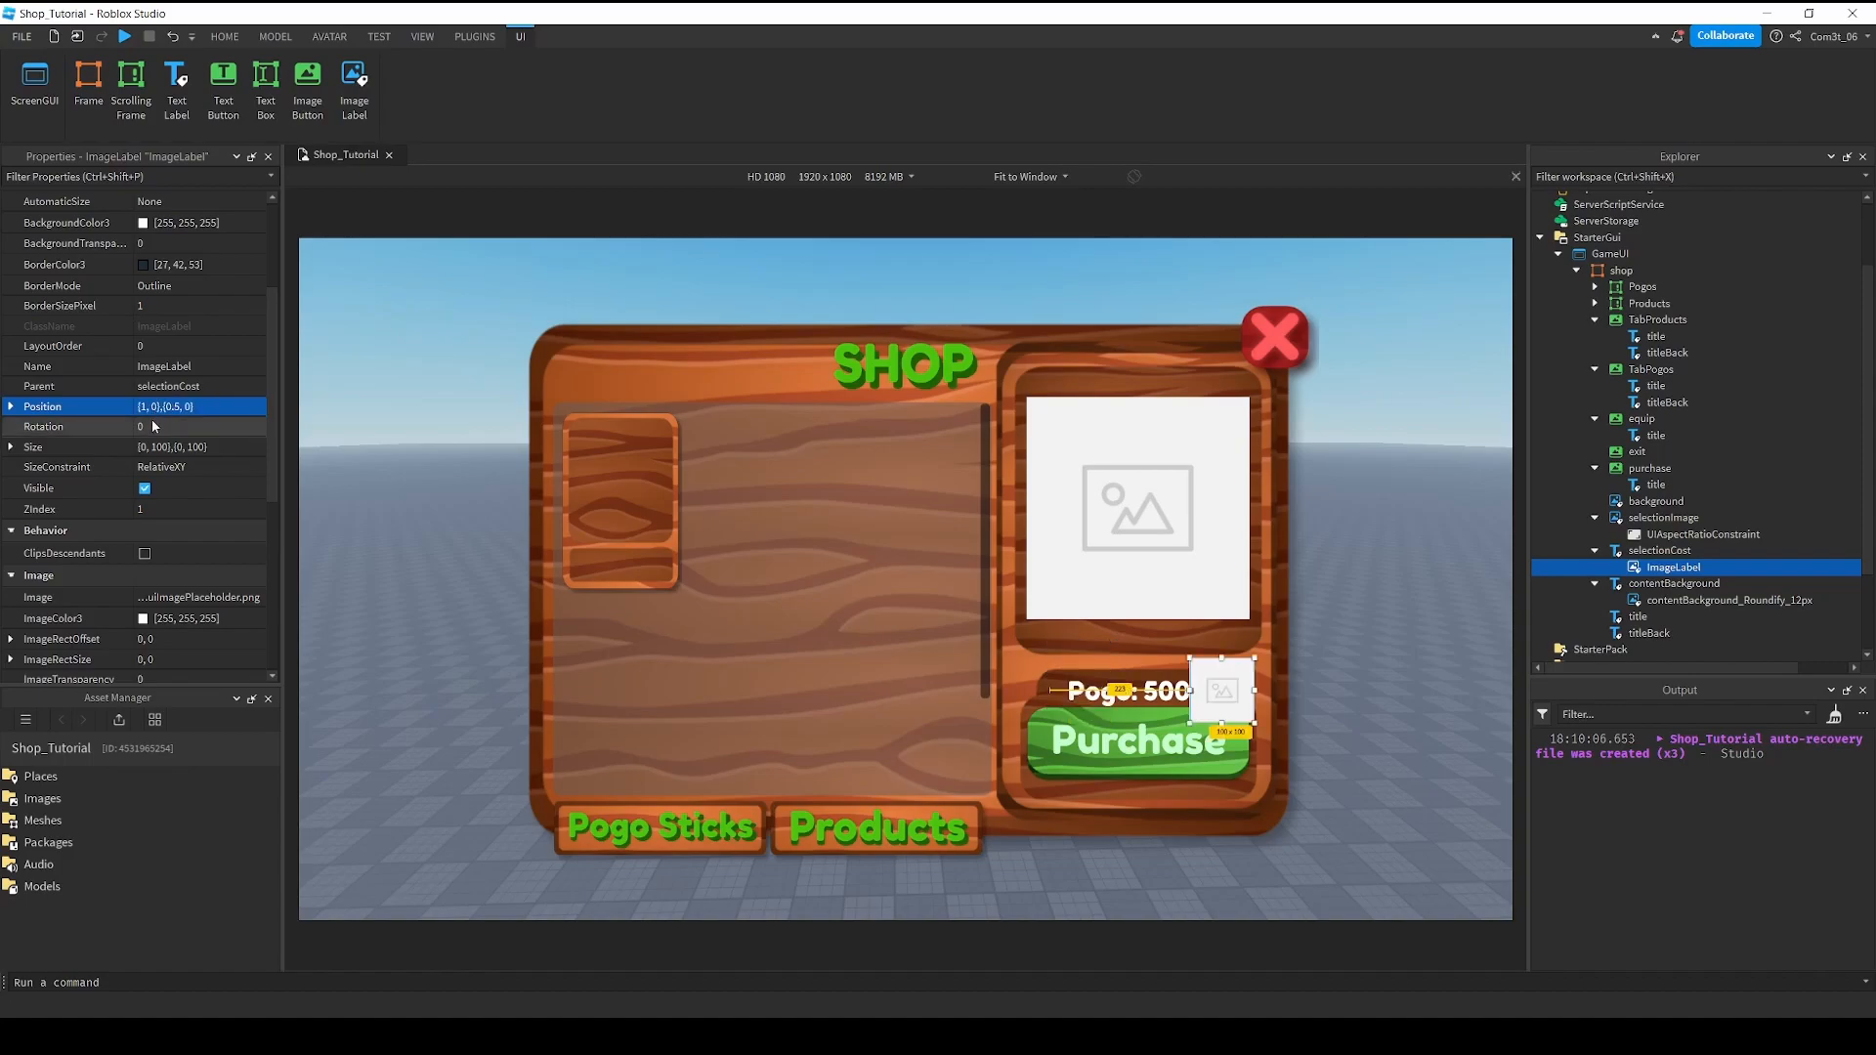
# Set the ImageLabel's background transparency to 1 and its Size to {0.25, 0},{1, 0}.
pyautogui.scroll(3, 168, 425)
pyautogui.click(174, 431)
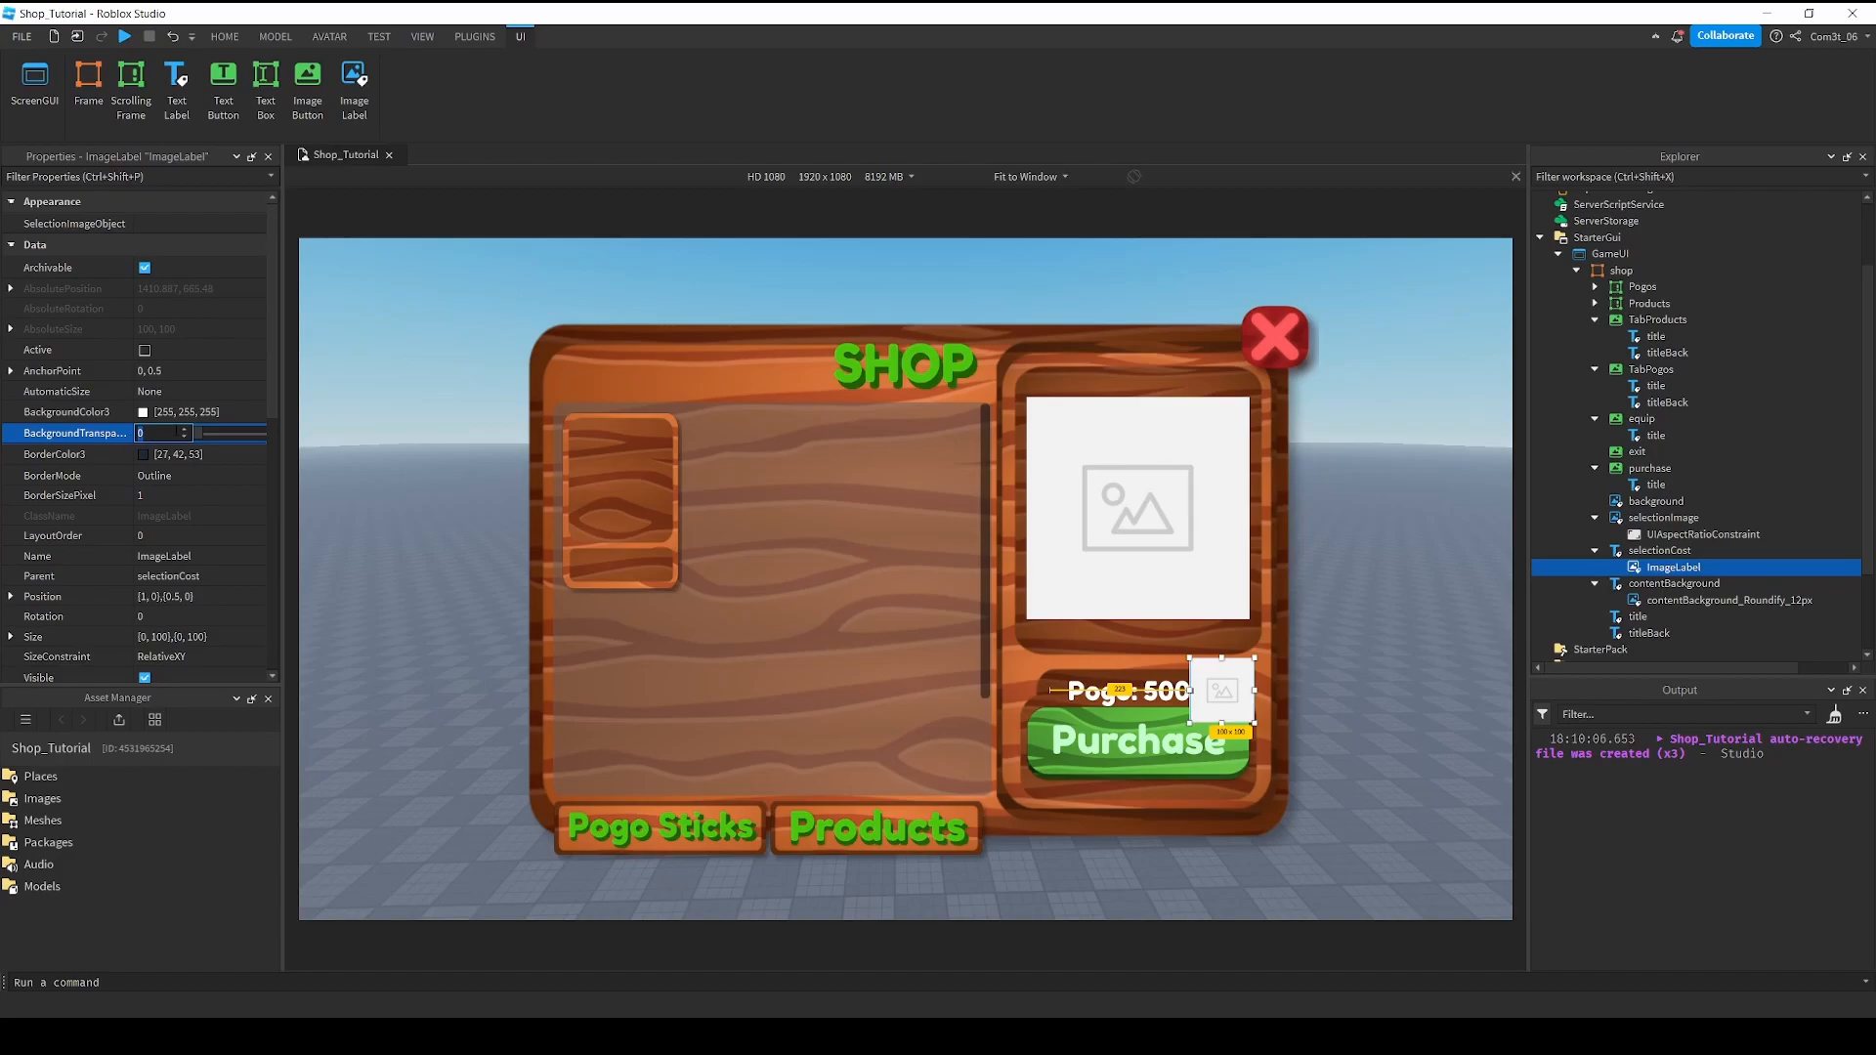
pyautogui.scroll(-3, 176, 516)
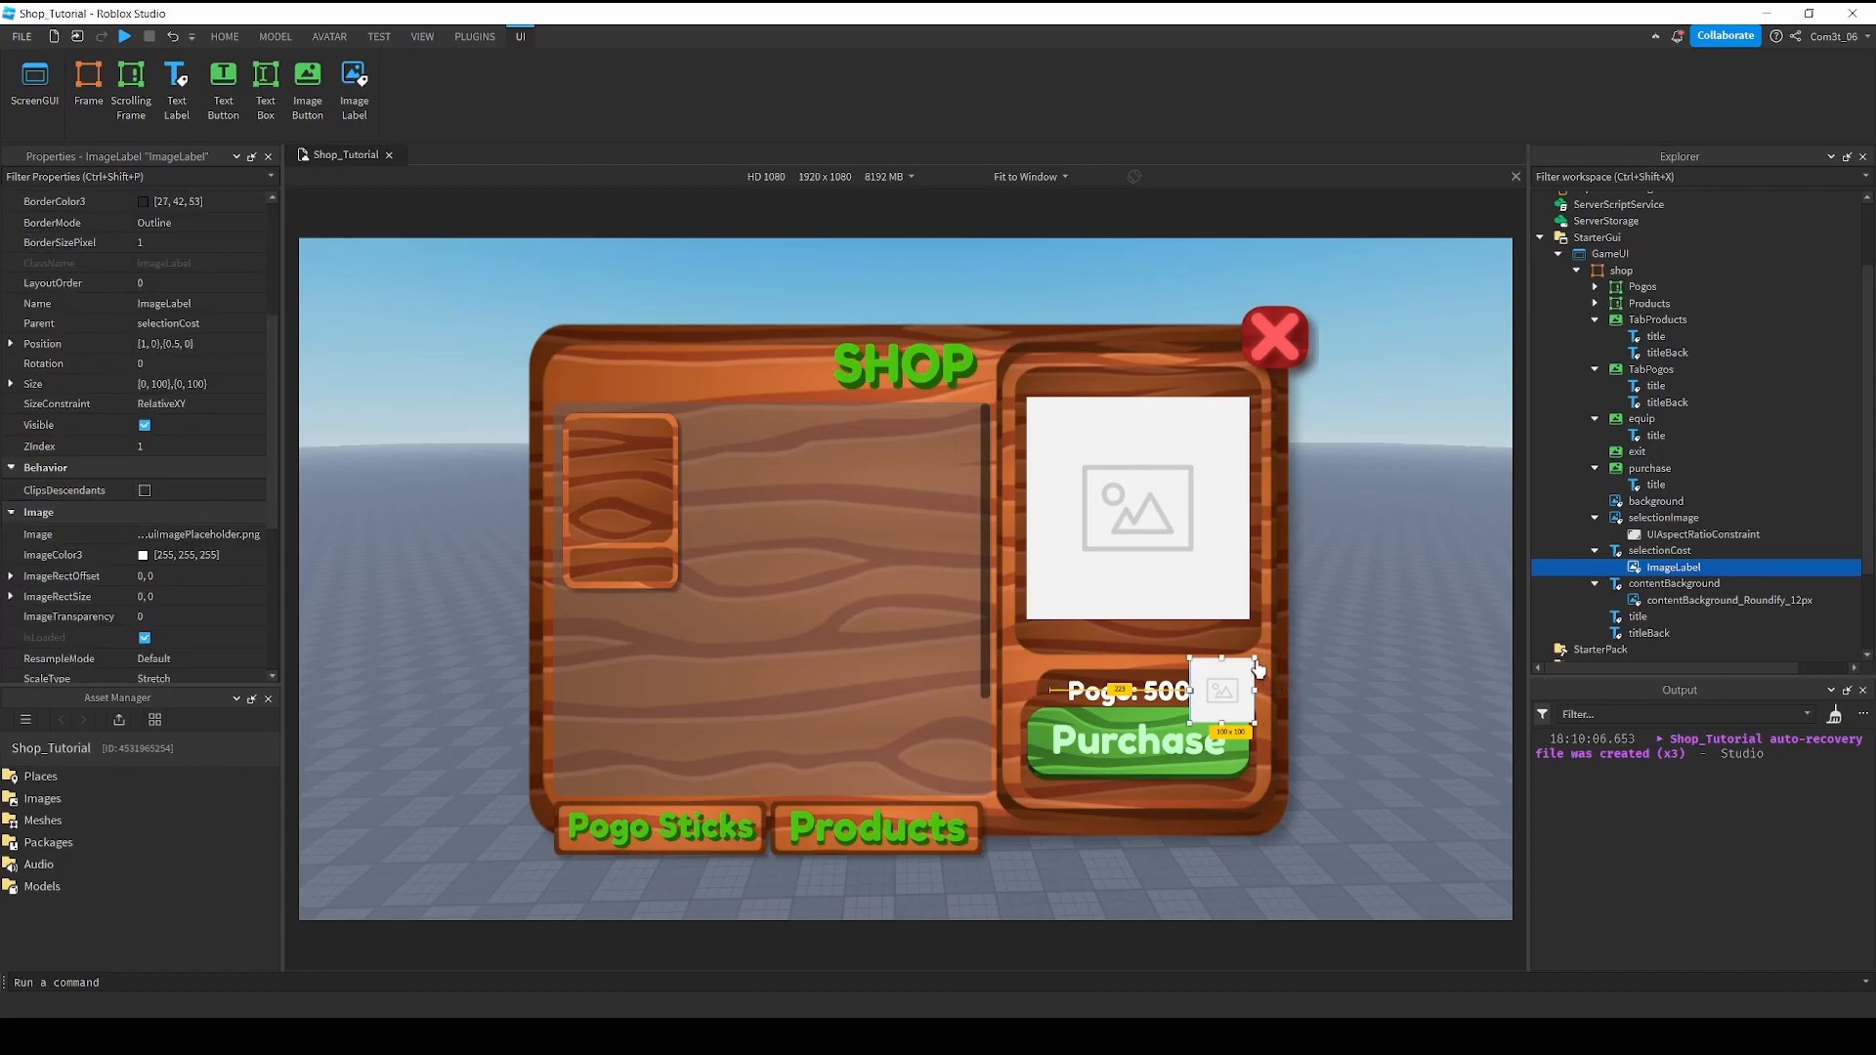
pyautogui.click(200, 384)
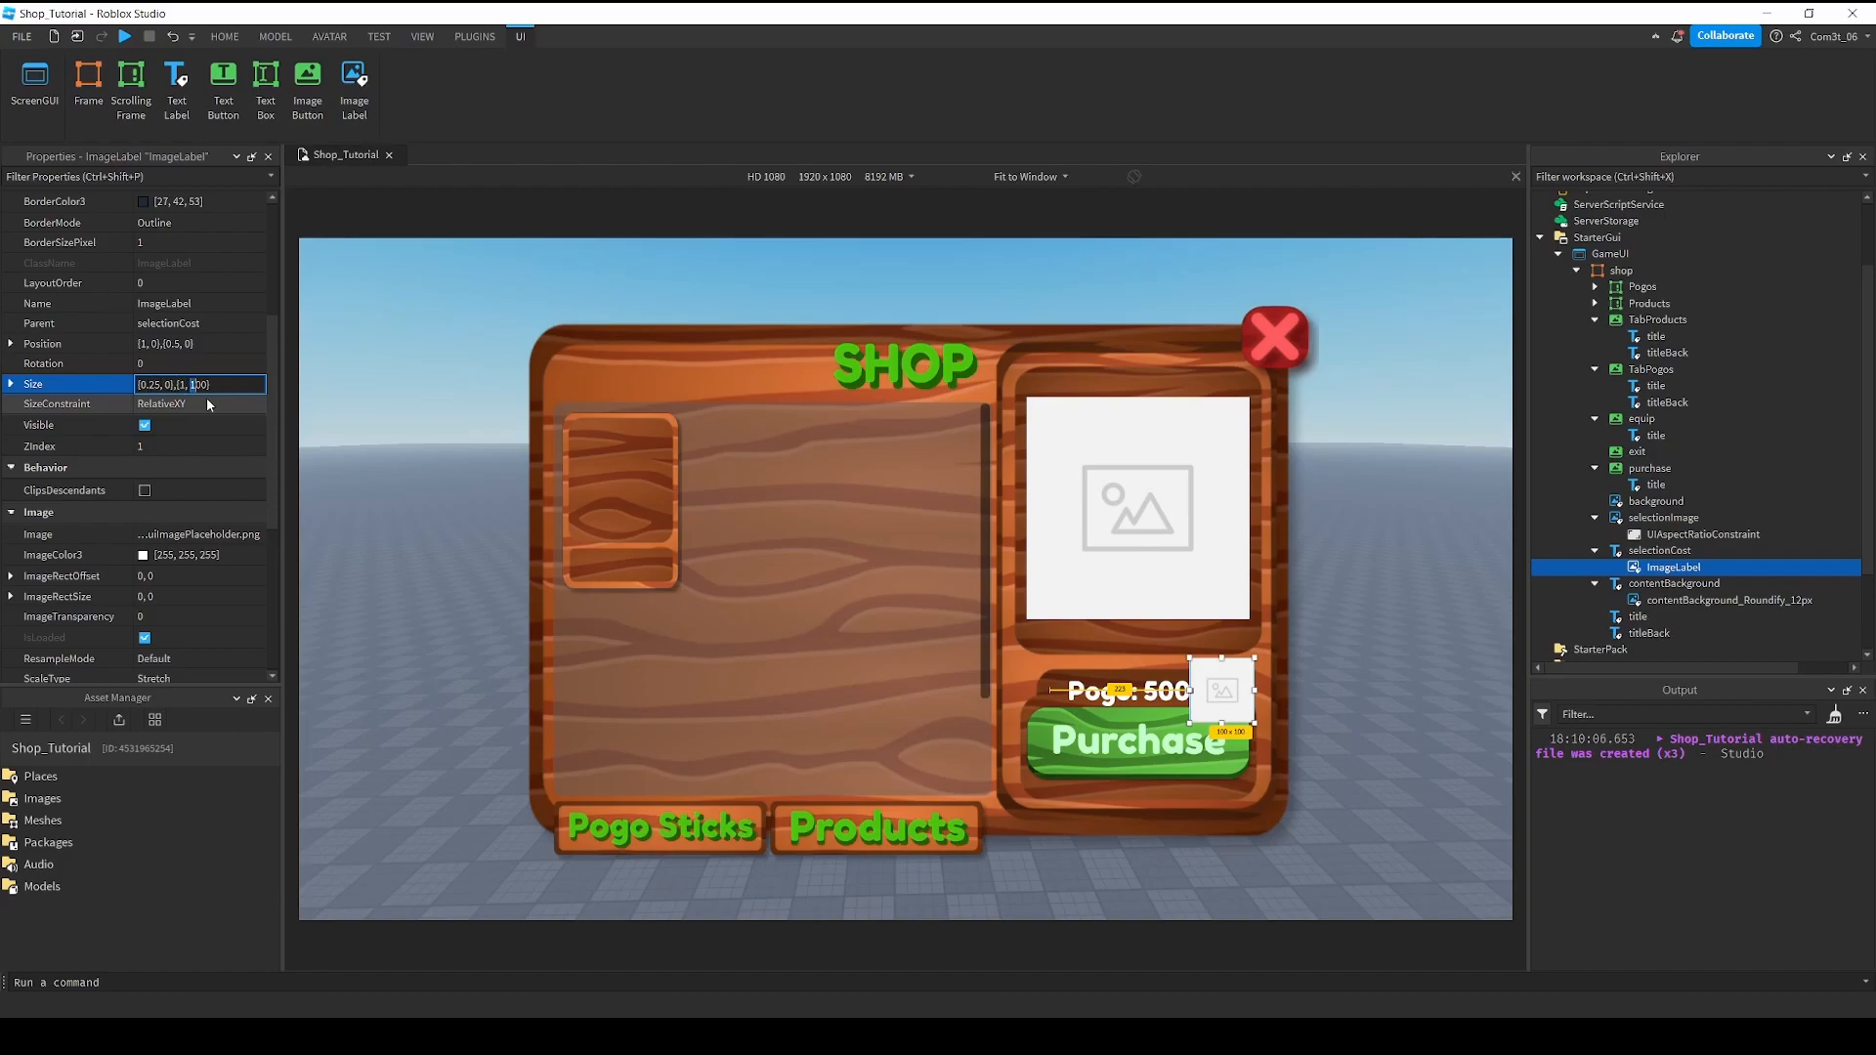
pyautogui.press('BackSpace')
pyautogui.press('Return')
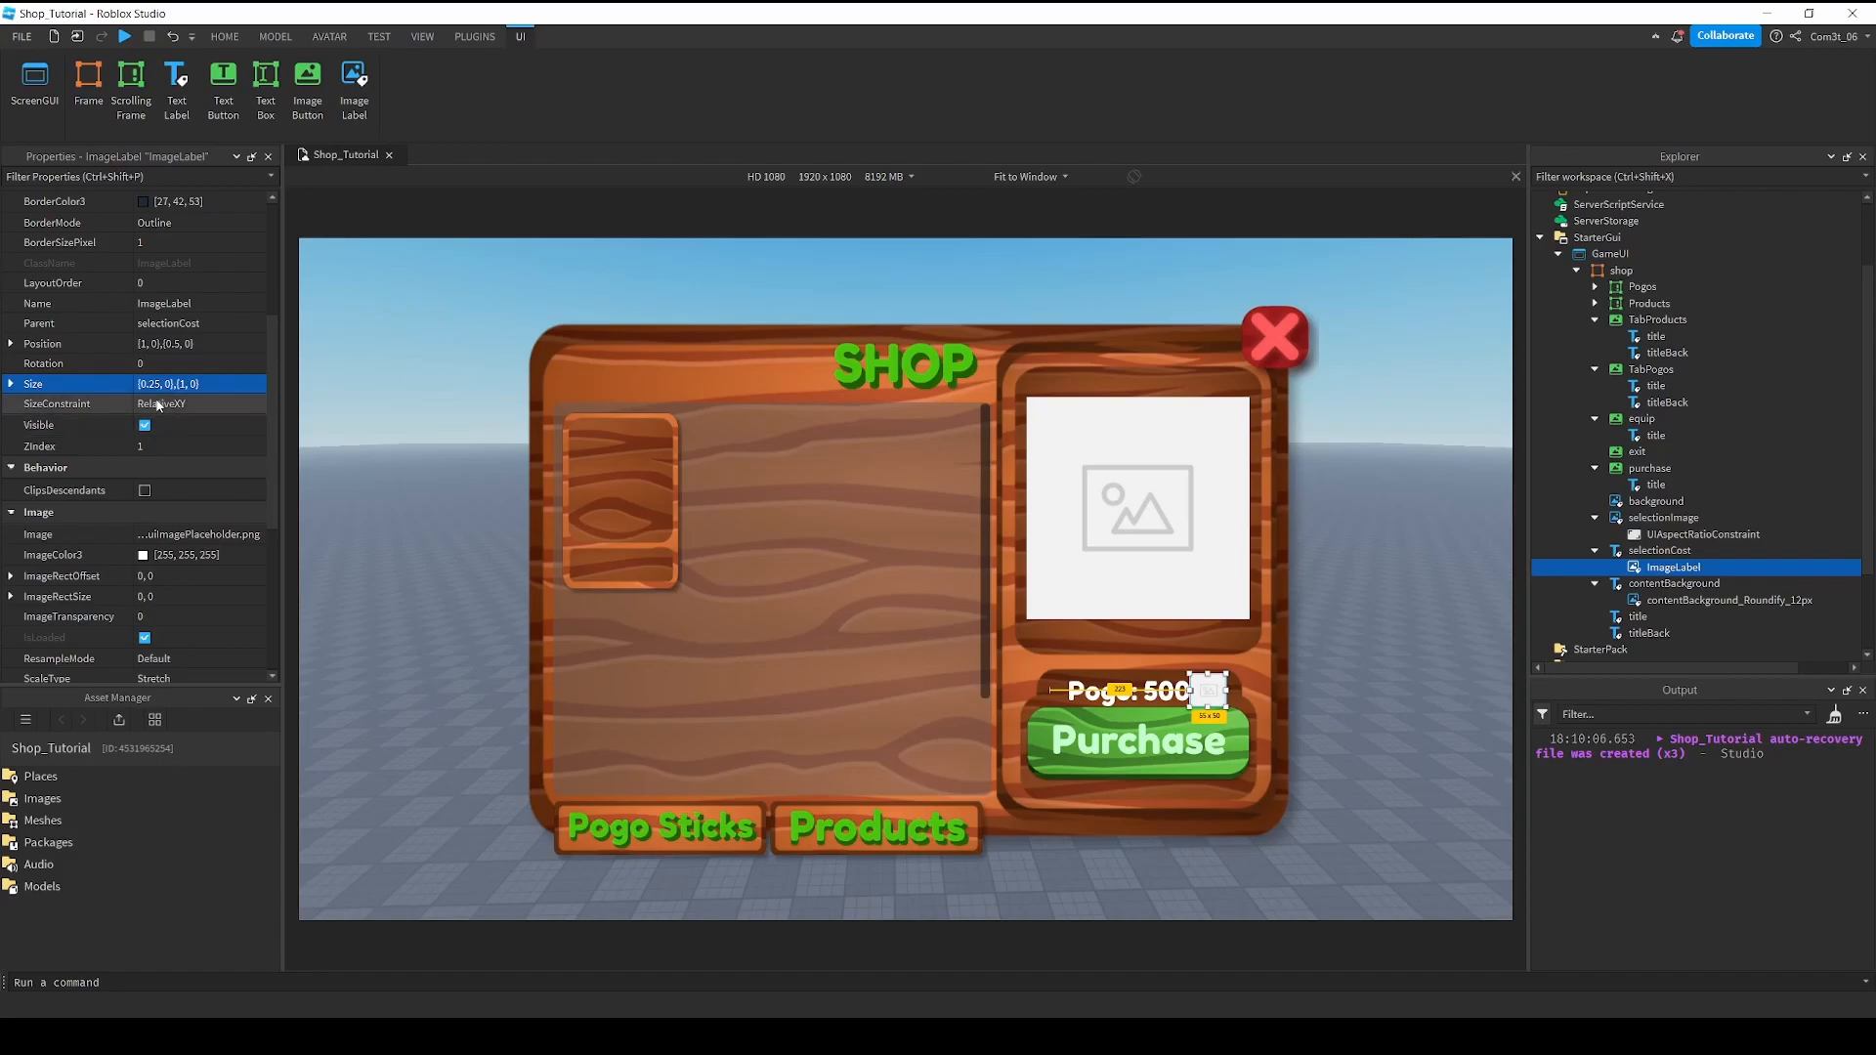
# Shift the ImageLabel slightly away from the cost text by setting its Position to {1.05, 0},{0.5, 0}.
pyautogui.click(151, 344)
pyautogui.click(152, 344)
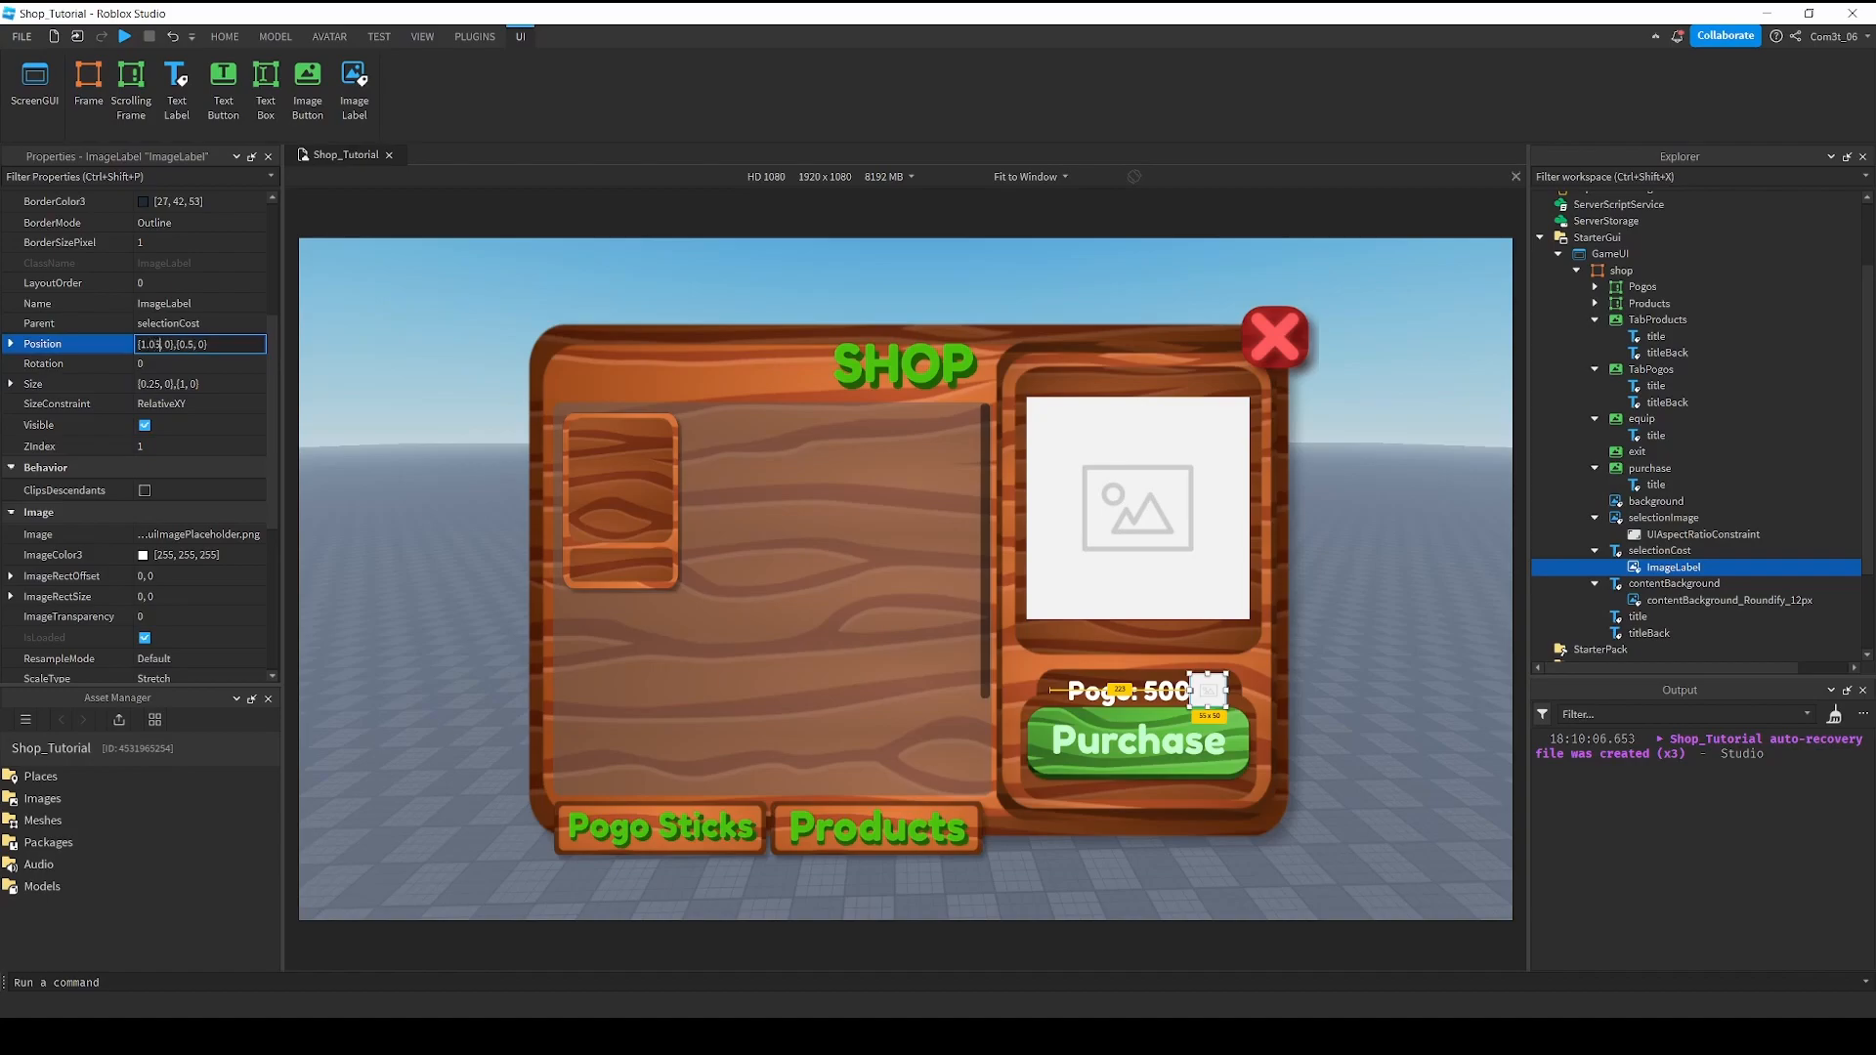
pyautogui.press('Return')
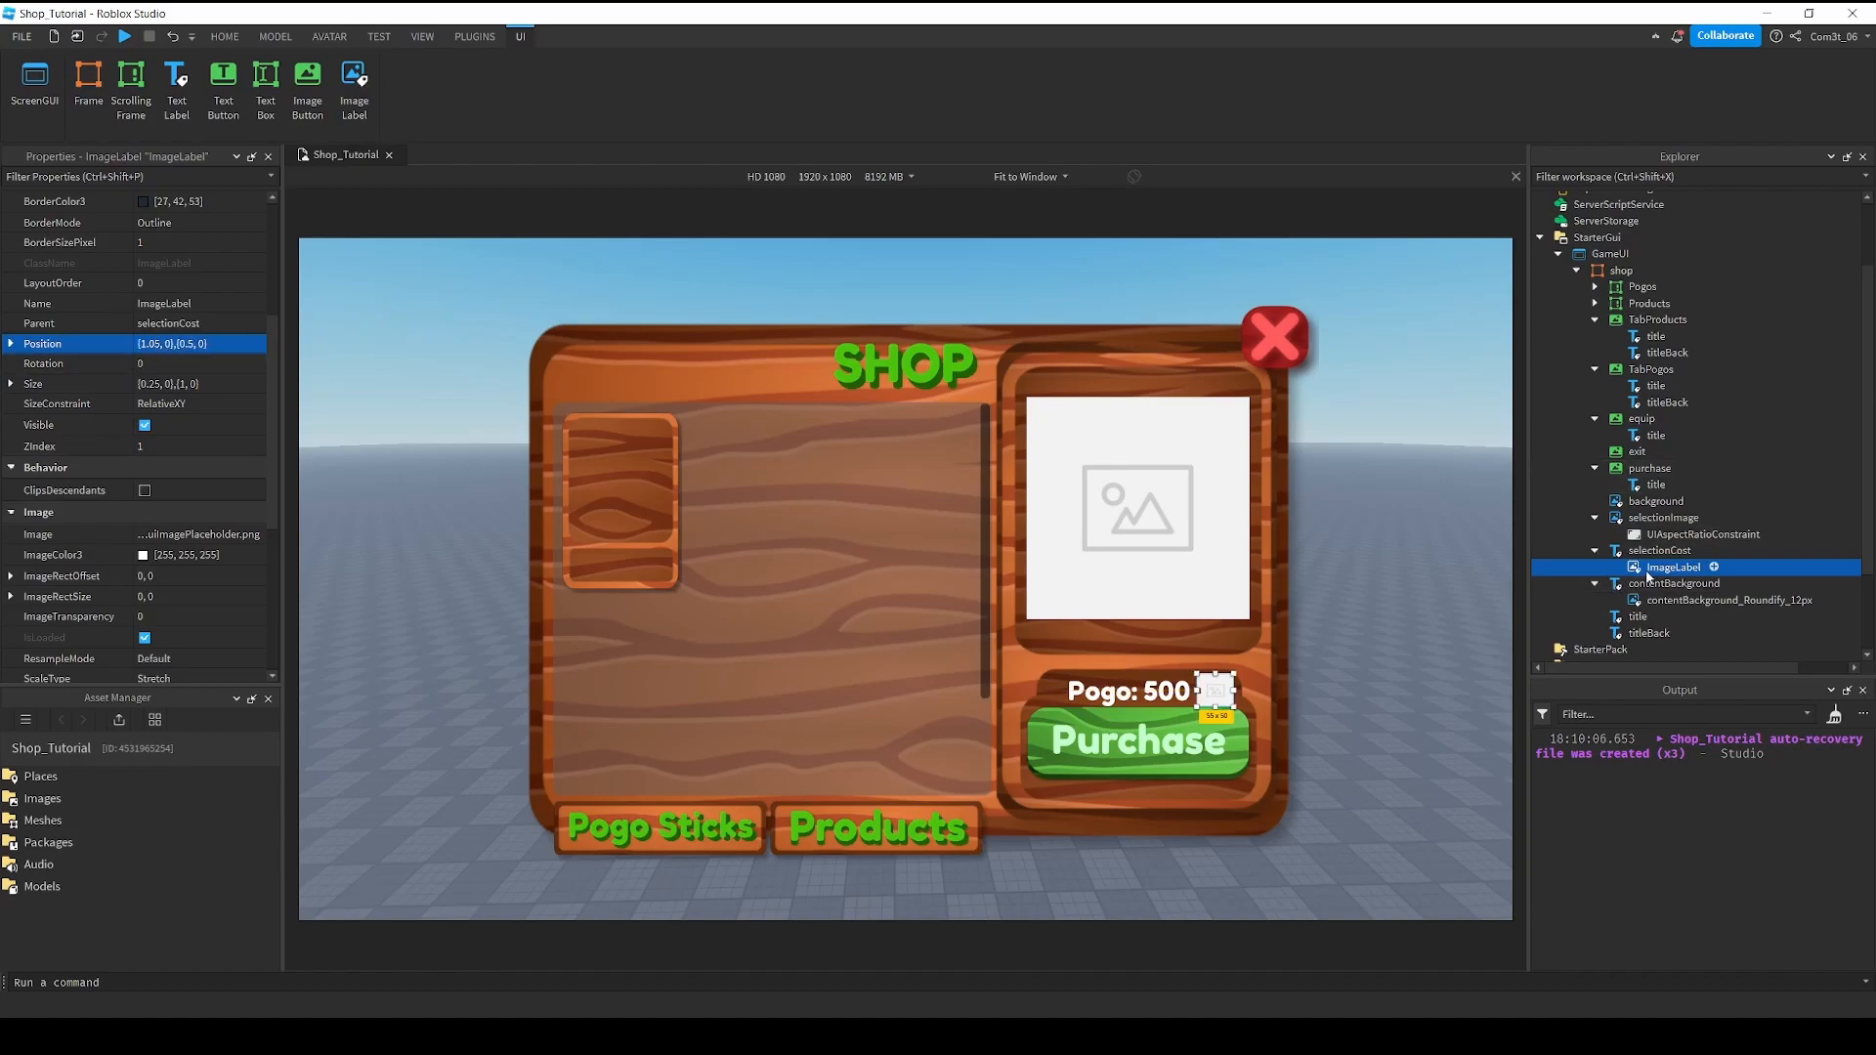
# Add an aspect ratio constraint to the ImageLabel with AspectRatio 1 and AspectType ScaleWithParentSize.
pyautogui.click(476, 36)
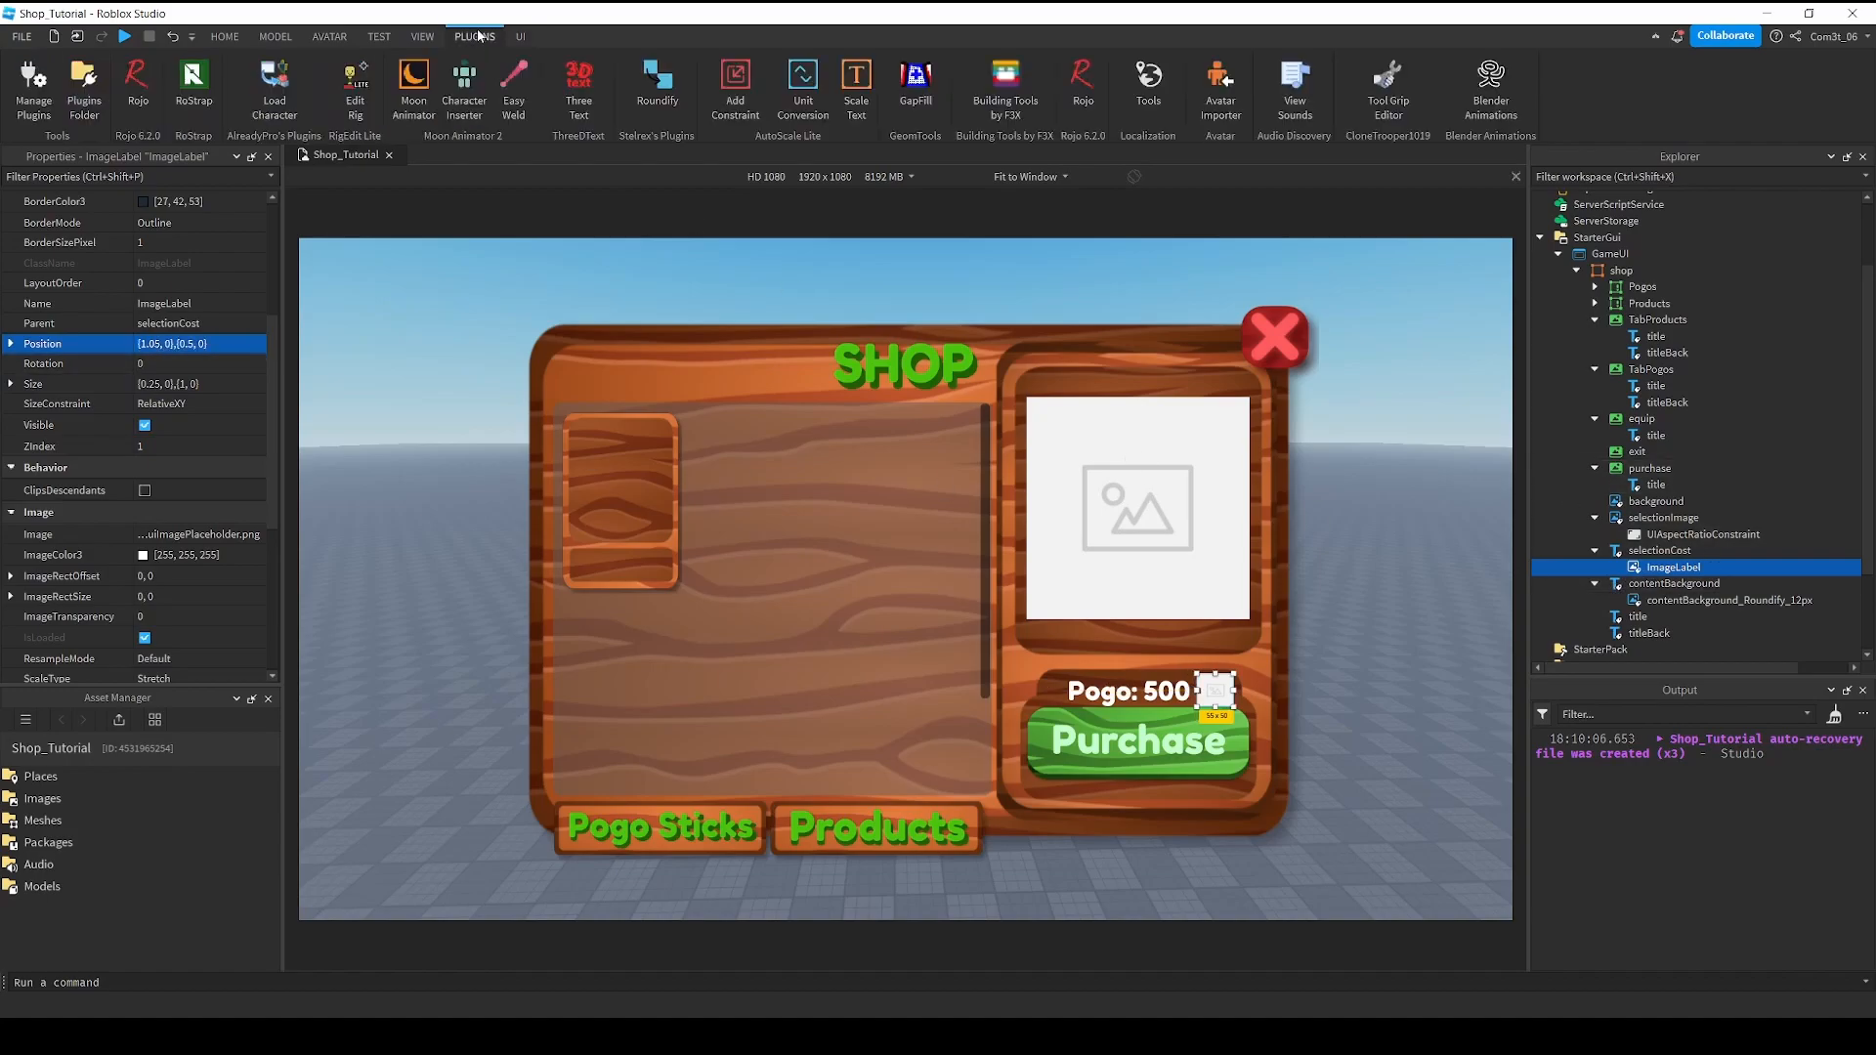
pyautogui.click(735, 83)
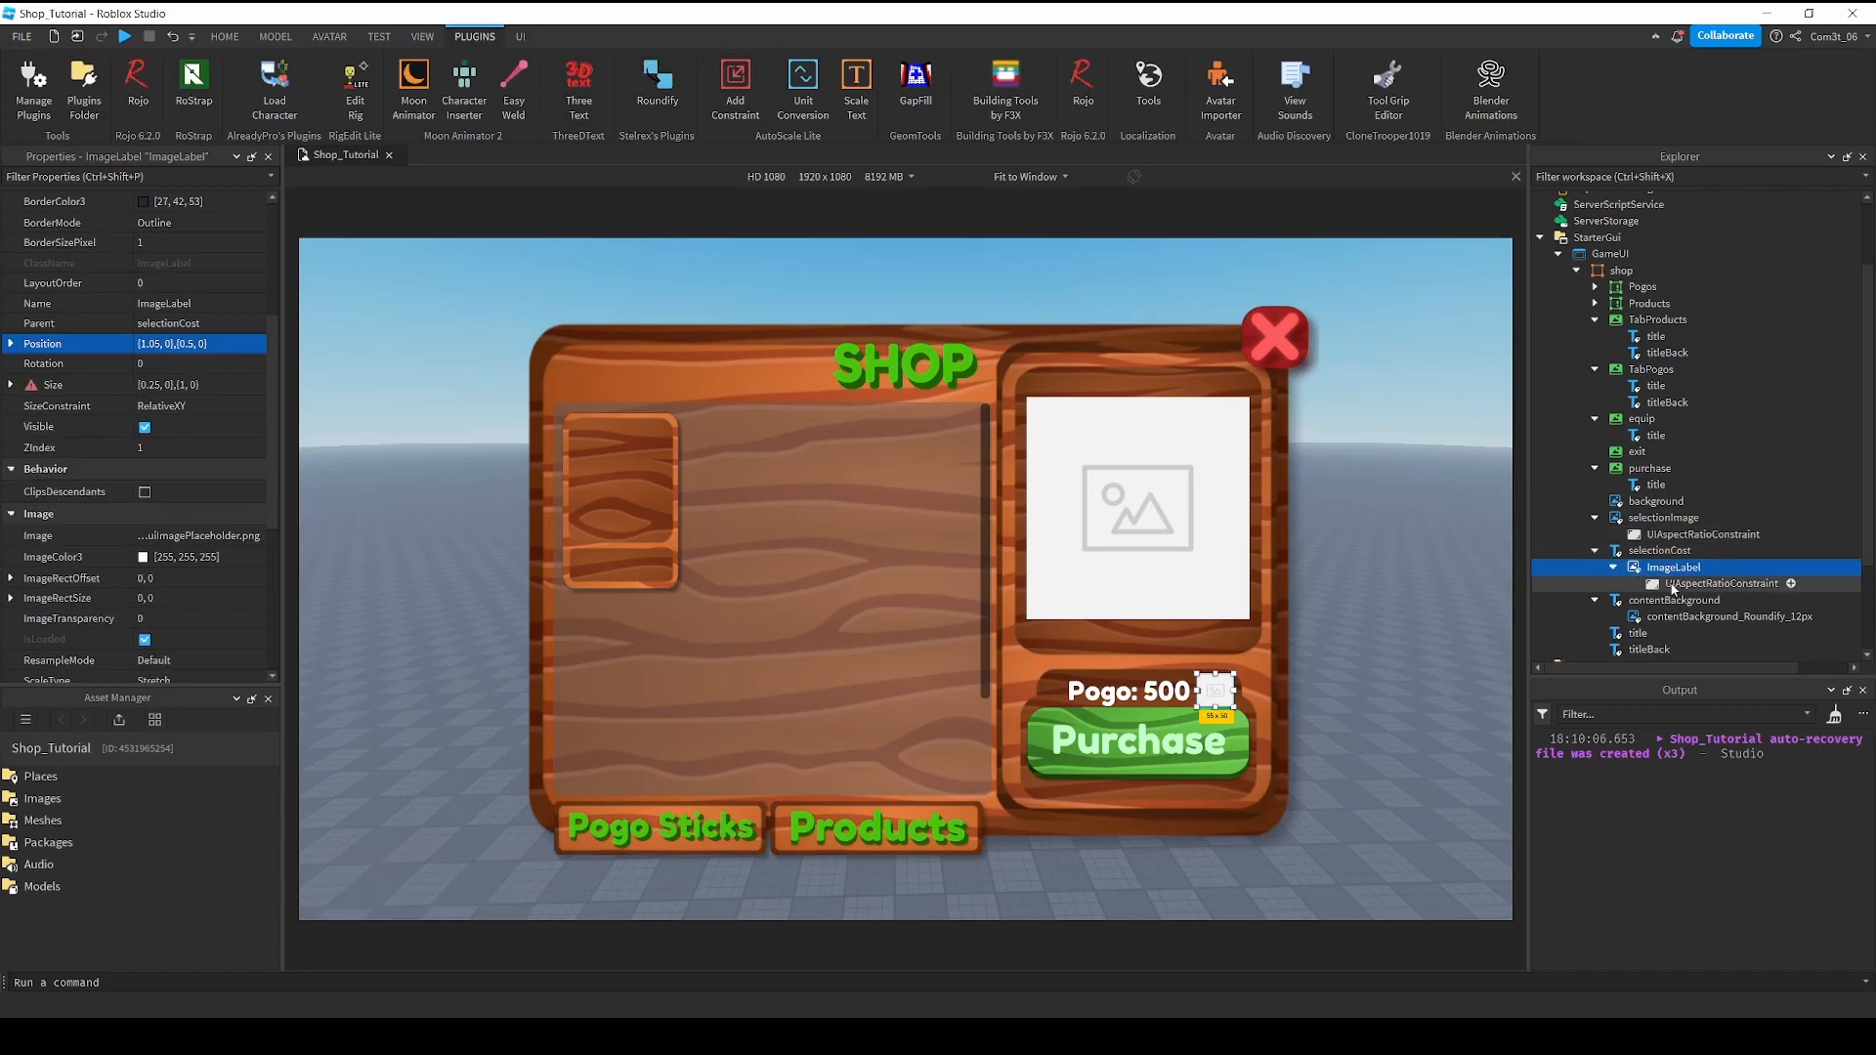
pyautogui.click(1787, 583)
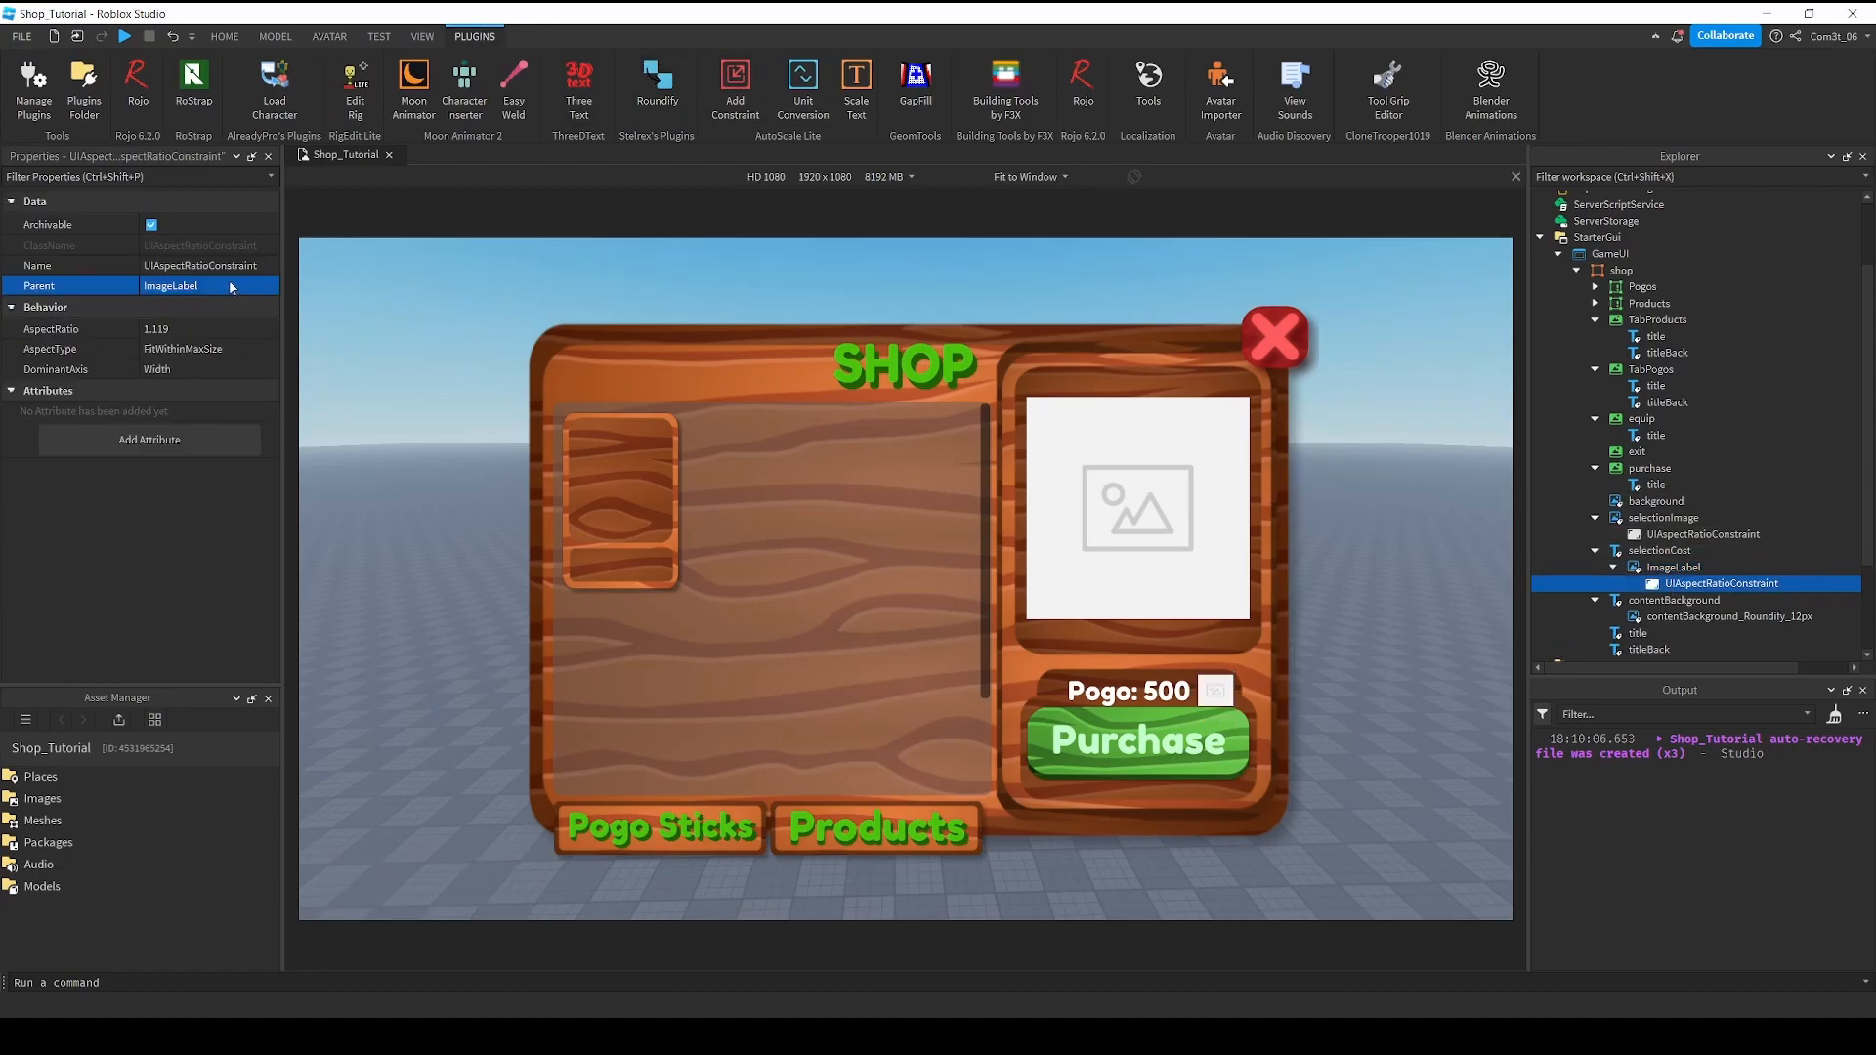
pyautogui.click(198, 330)
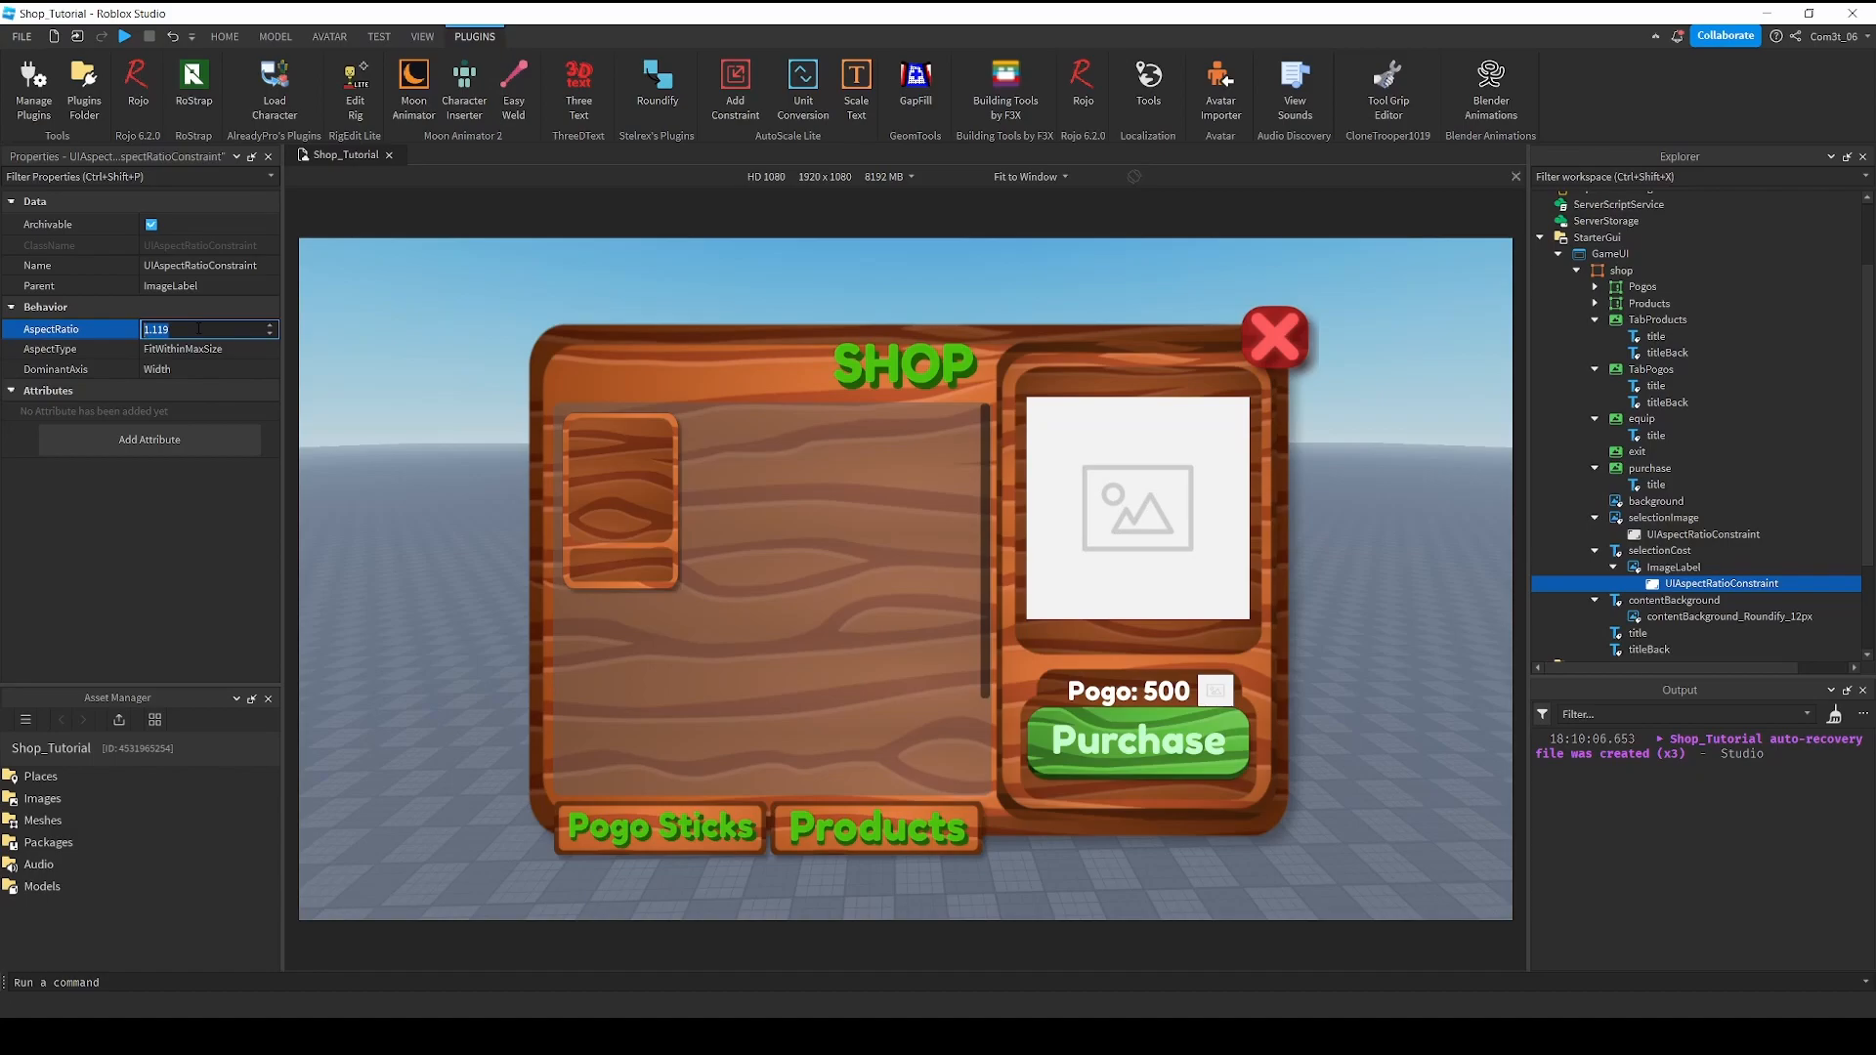
pyautogui.write('1')
pyautogui.press('Return')
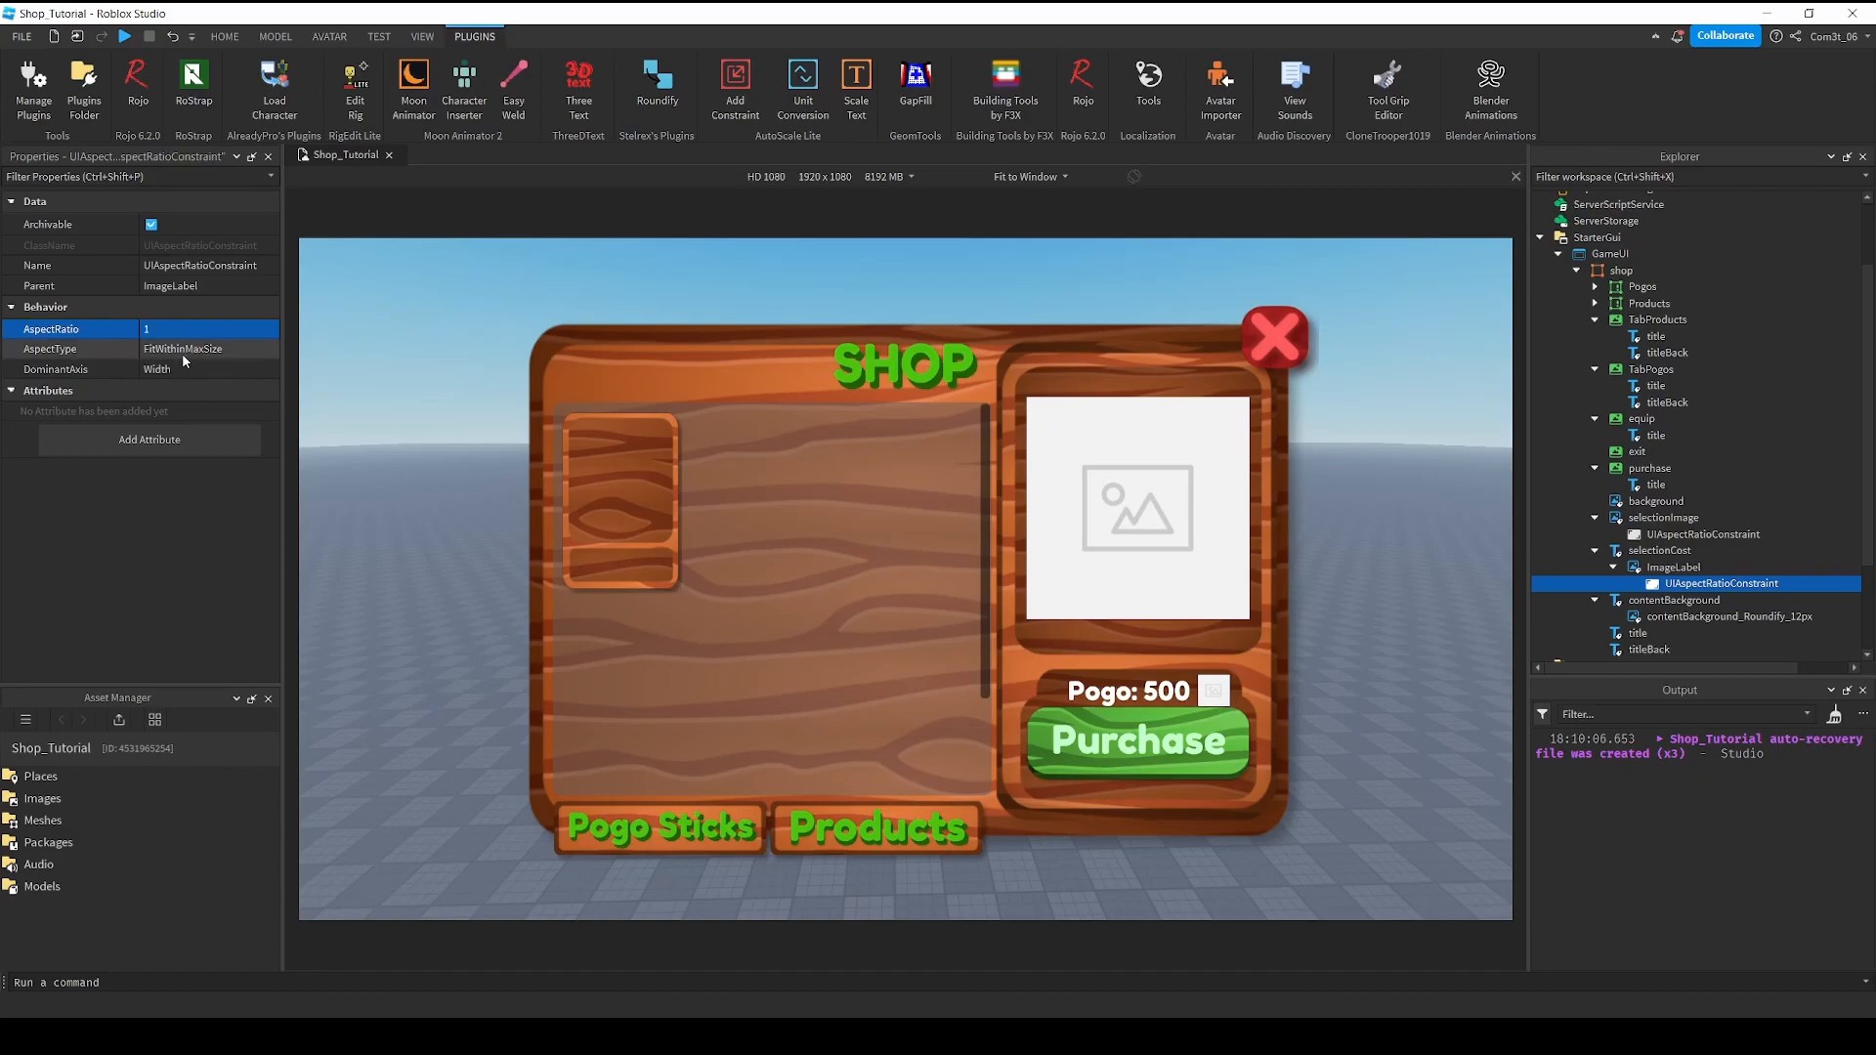
pyautogui.click(184, 350)
pyautogui.click(184, 380)
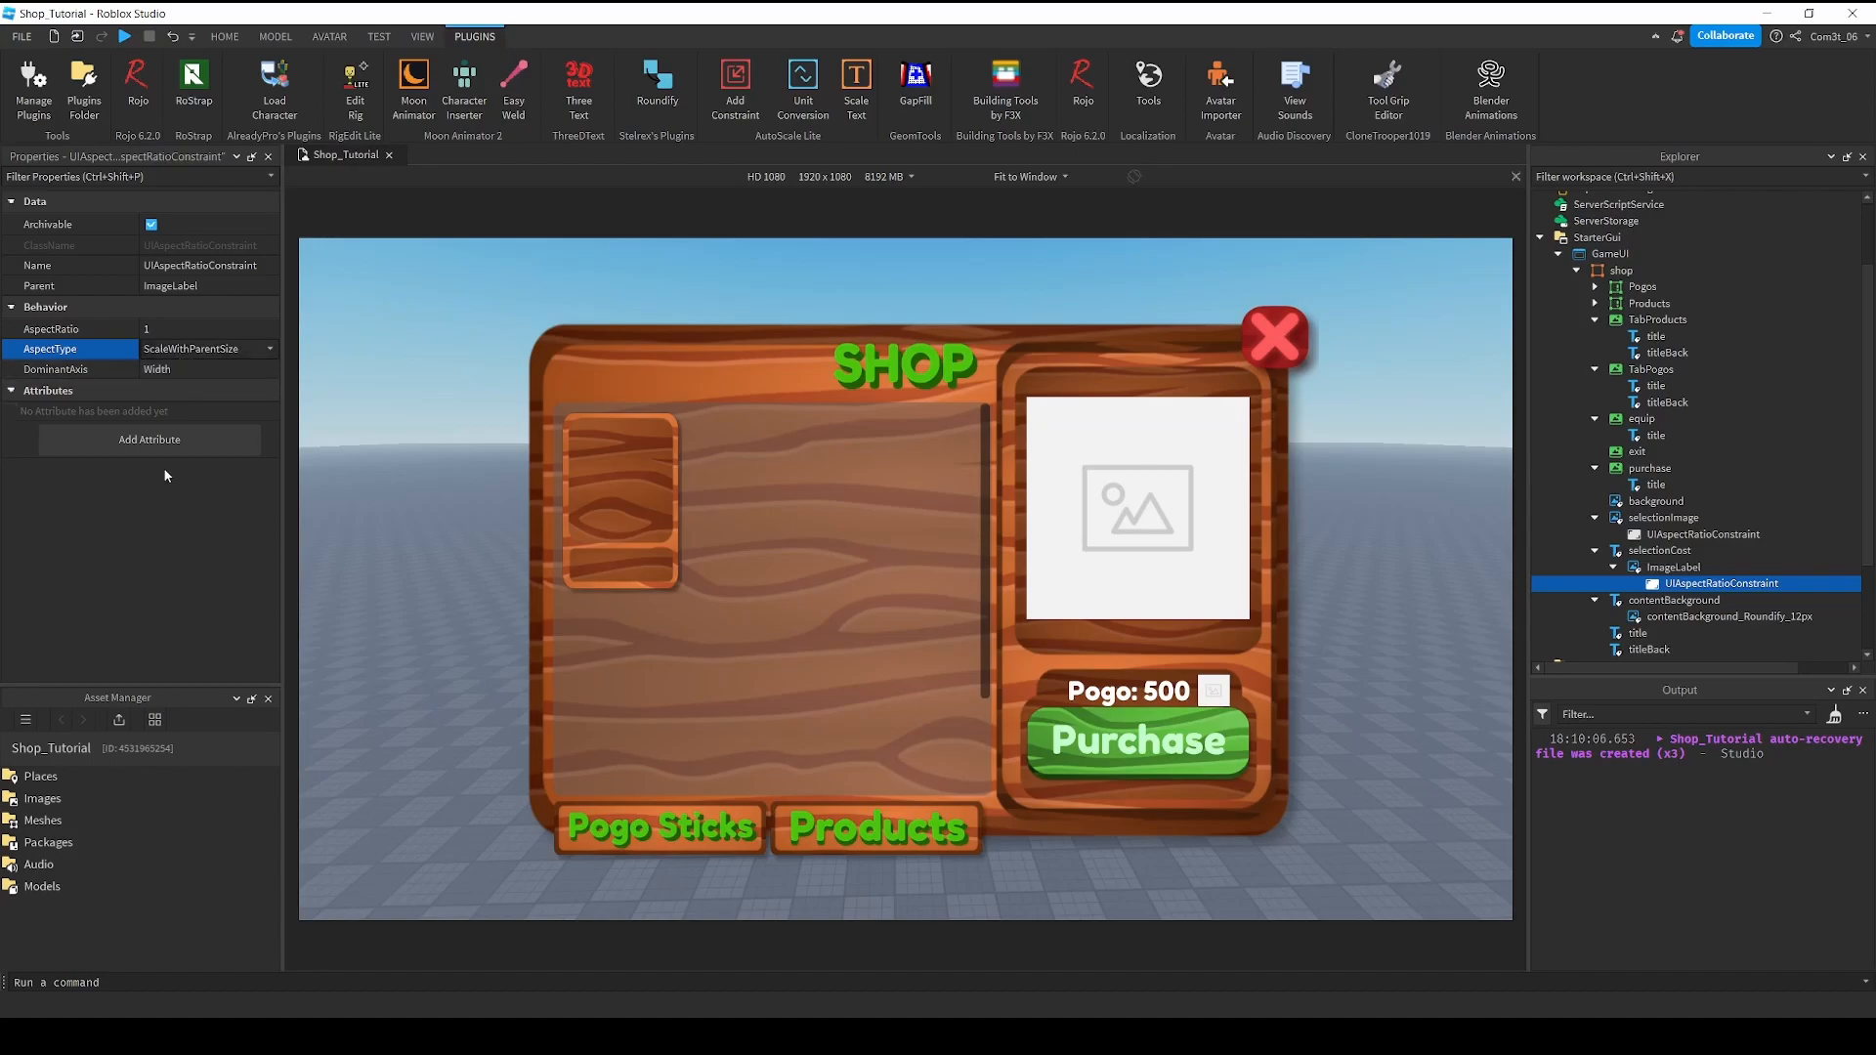
# Rename the ImageLabel under selectionCost to Gem.
pyautogui.click(1668, 567)
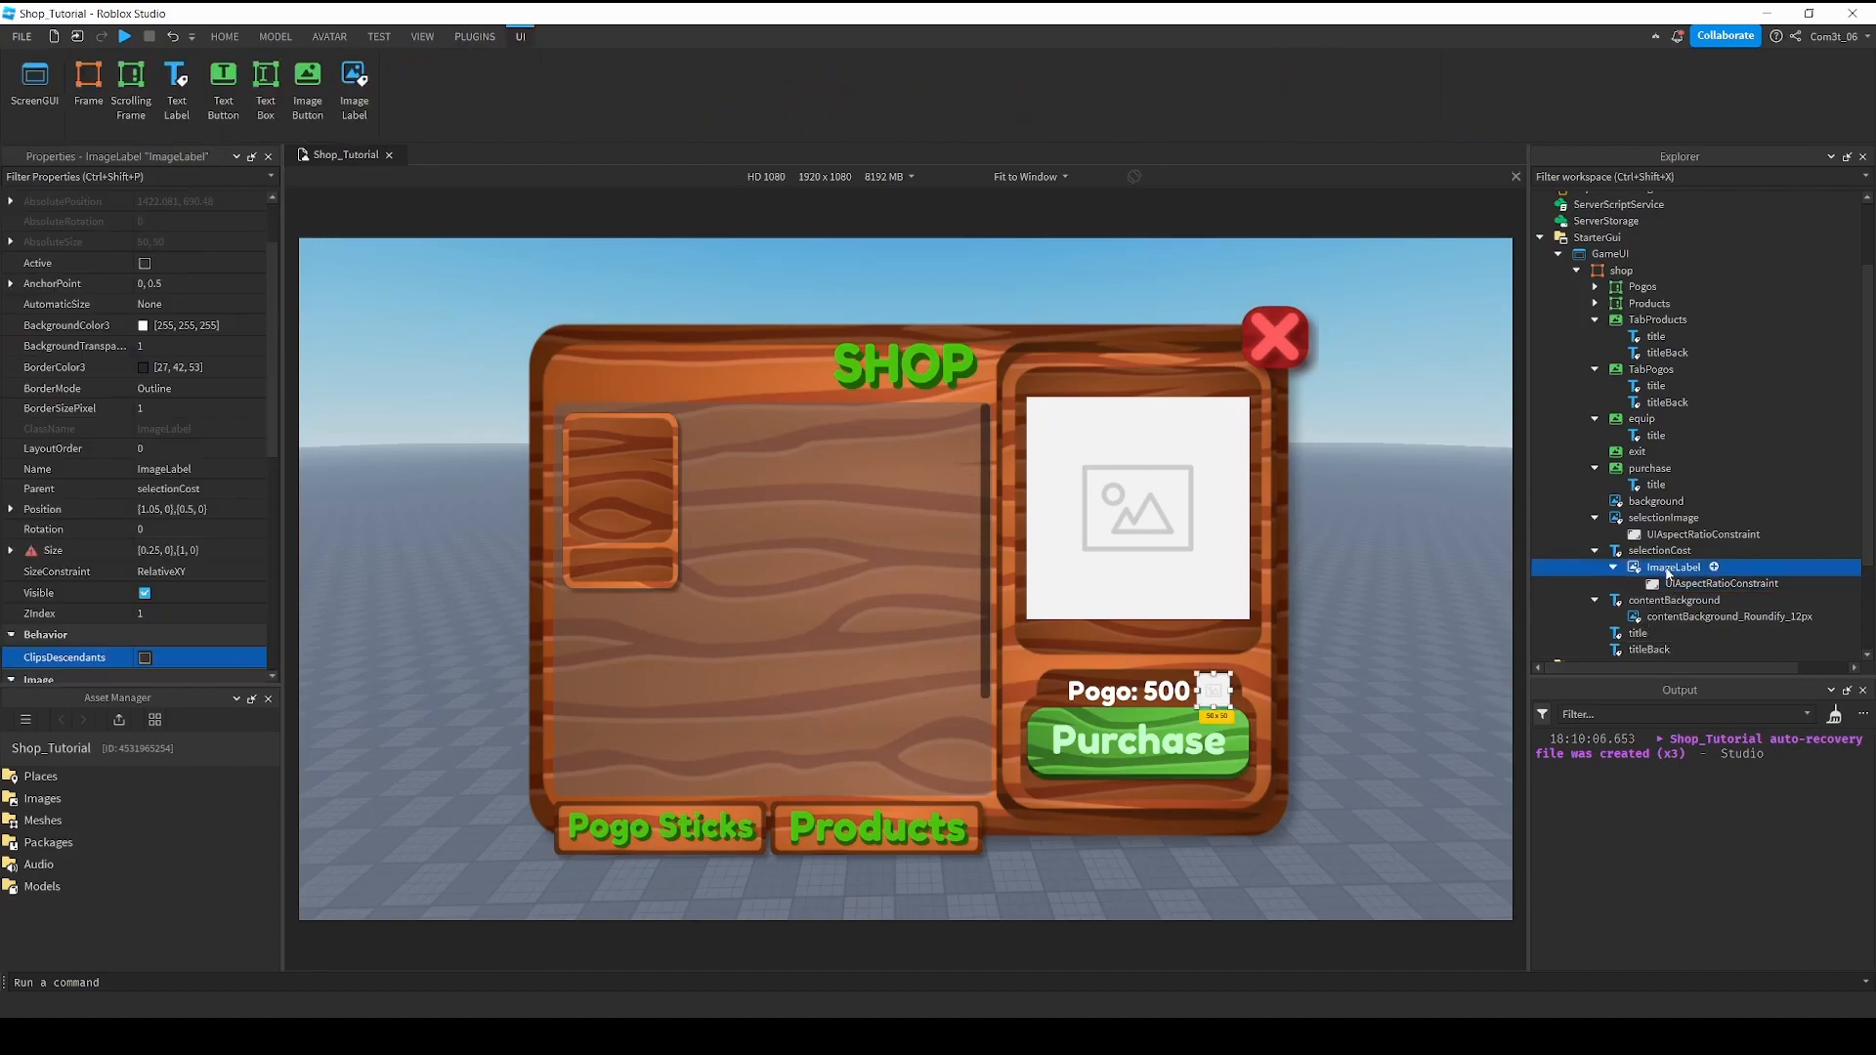
pyautogui.click(1668, 568)
pyautogui.write('c')
pyautogui.press('Return')
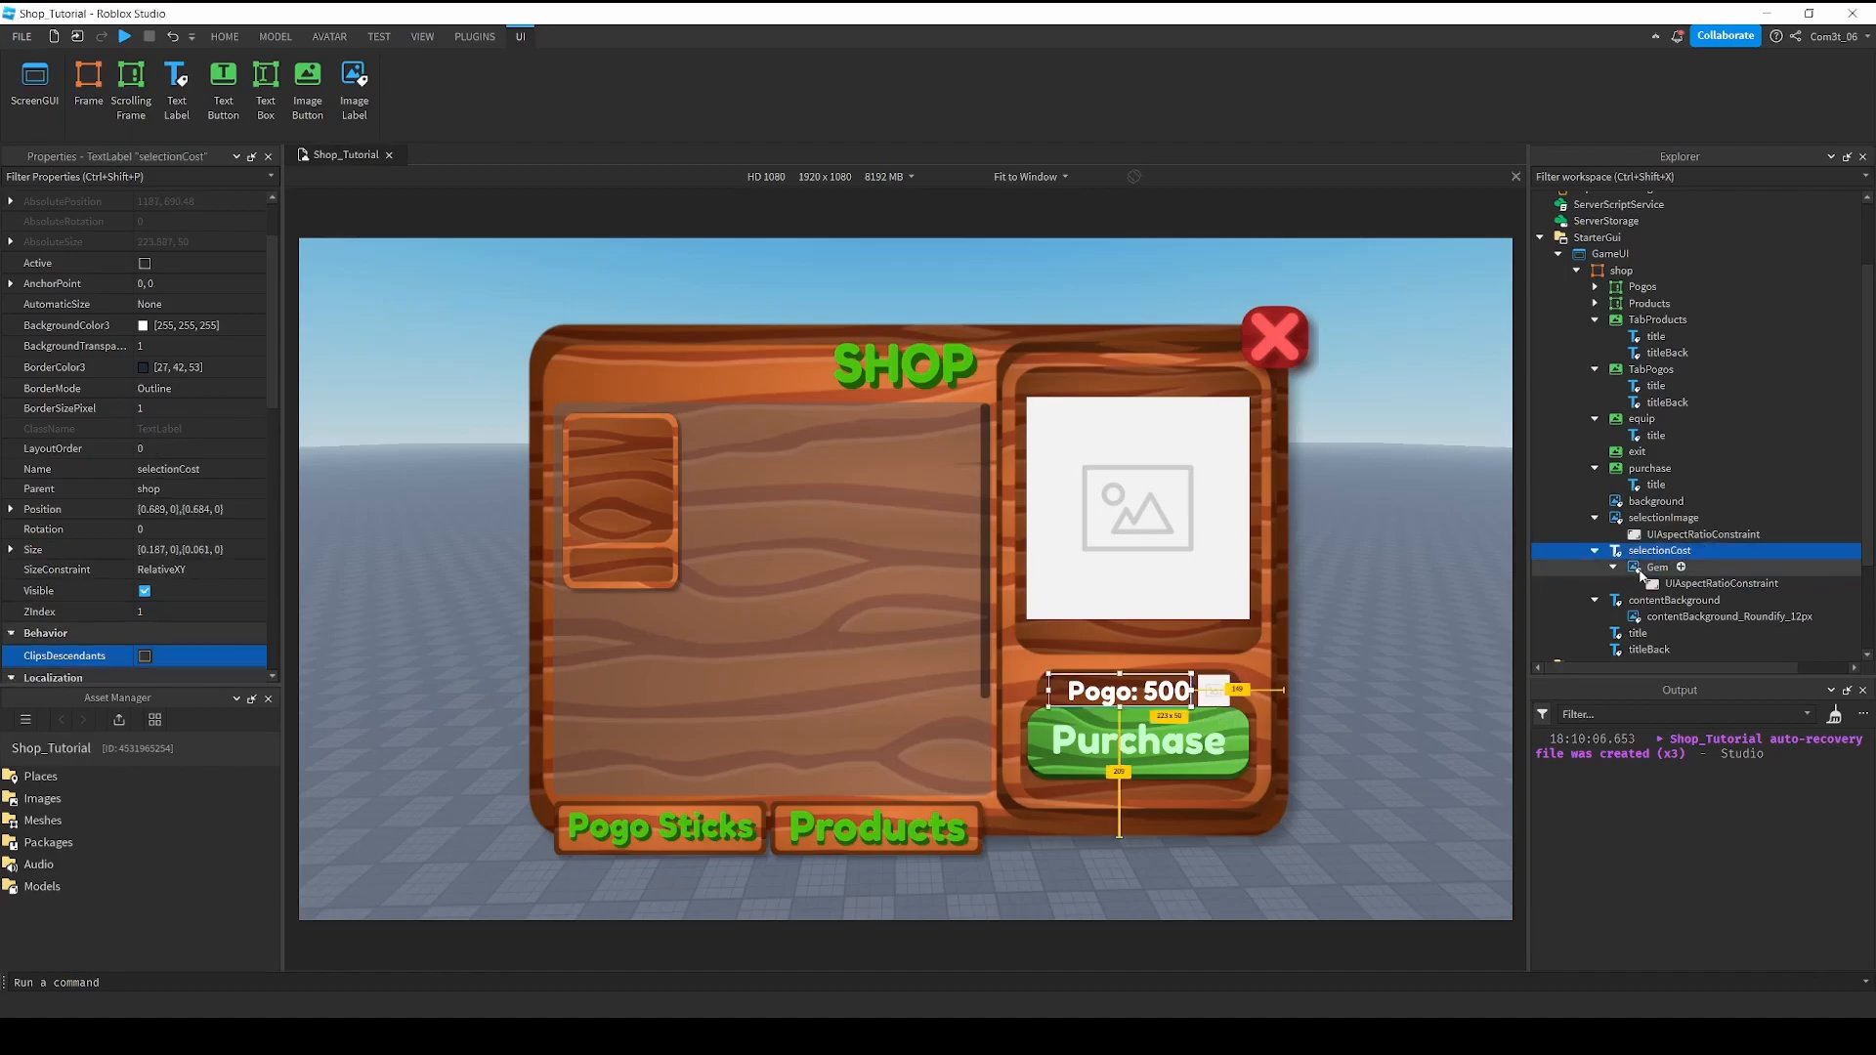
pyautogui.scroll(-4, 125, 455)
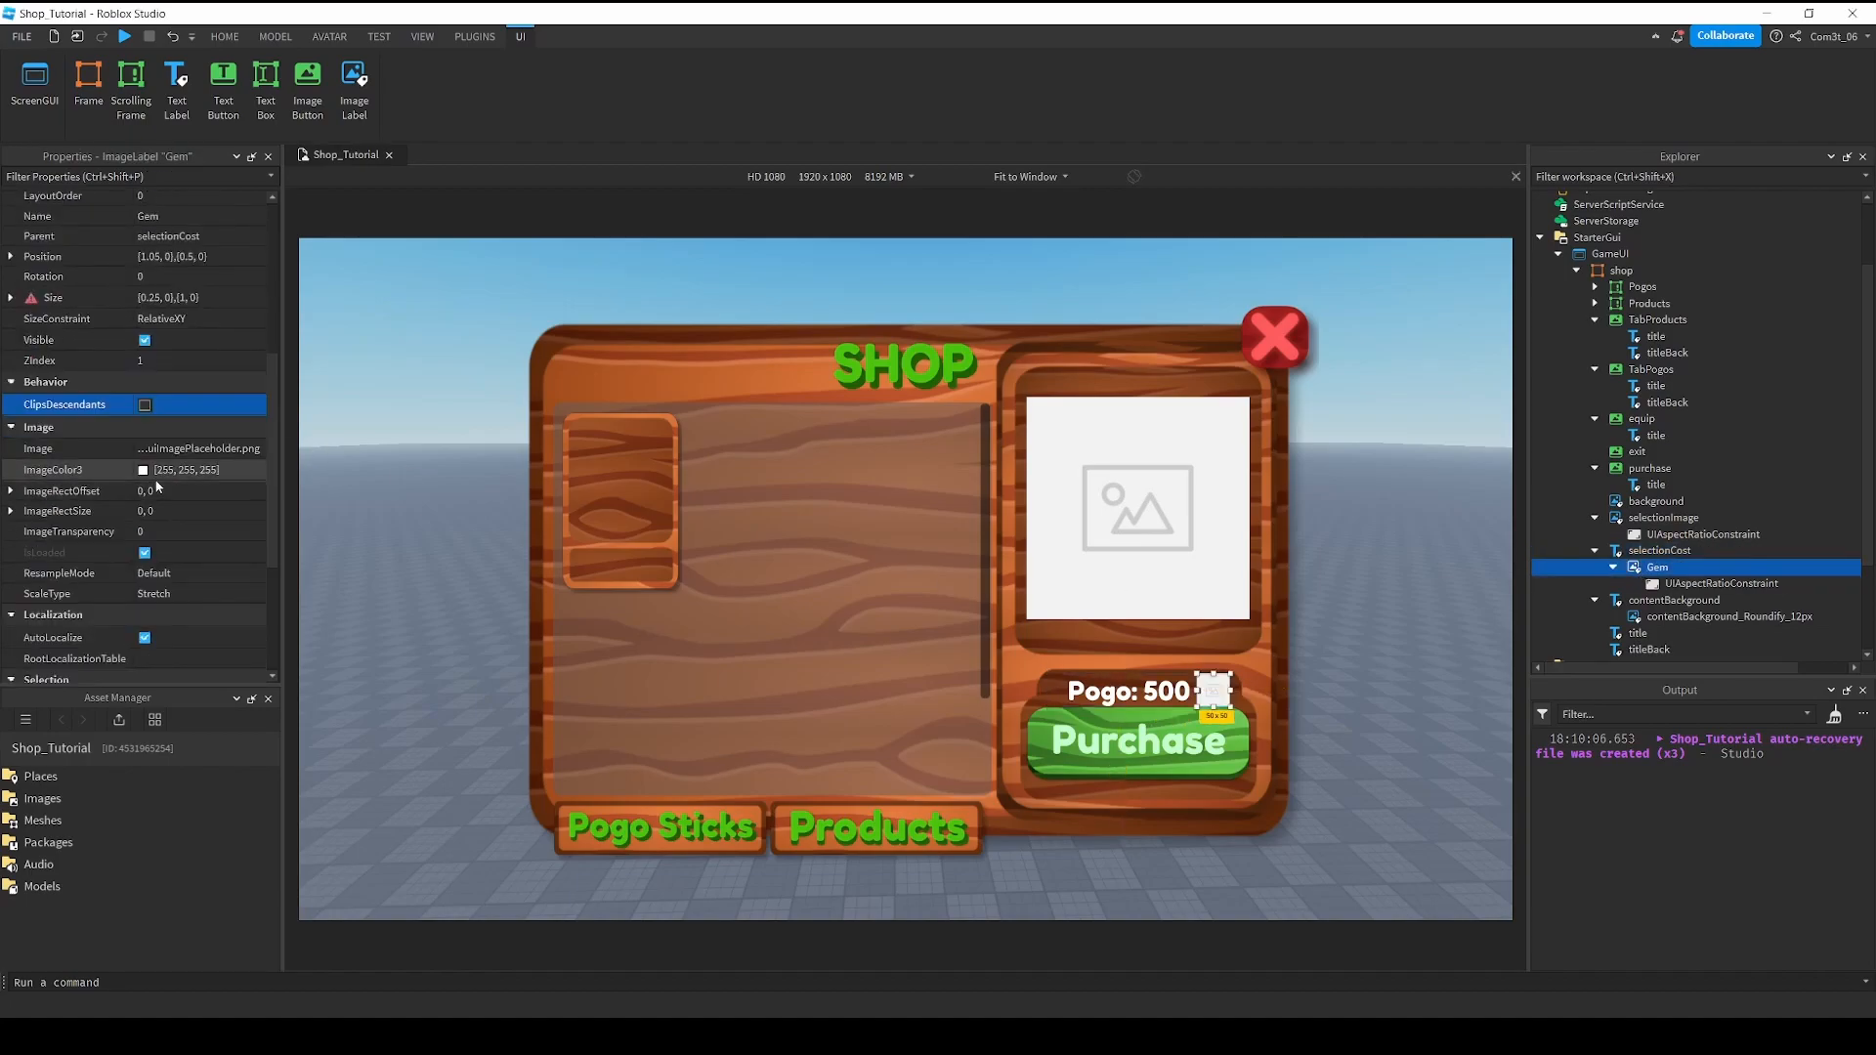
pyautogui.click(201, 451)
pyautogui.press('Return')
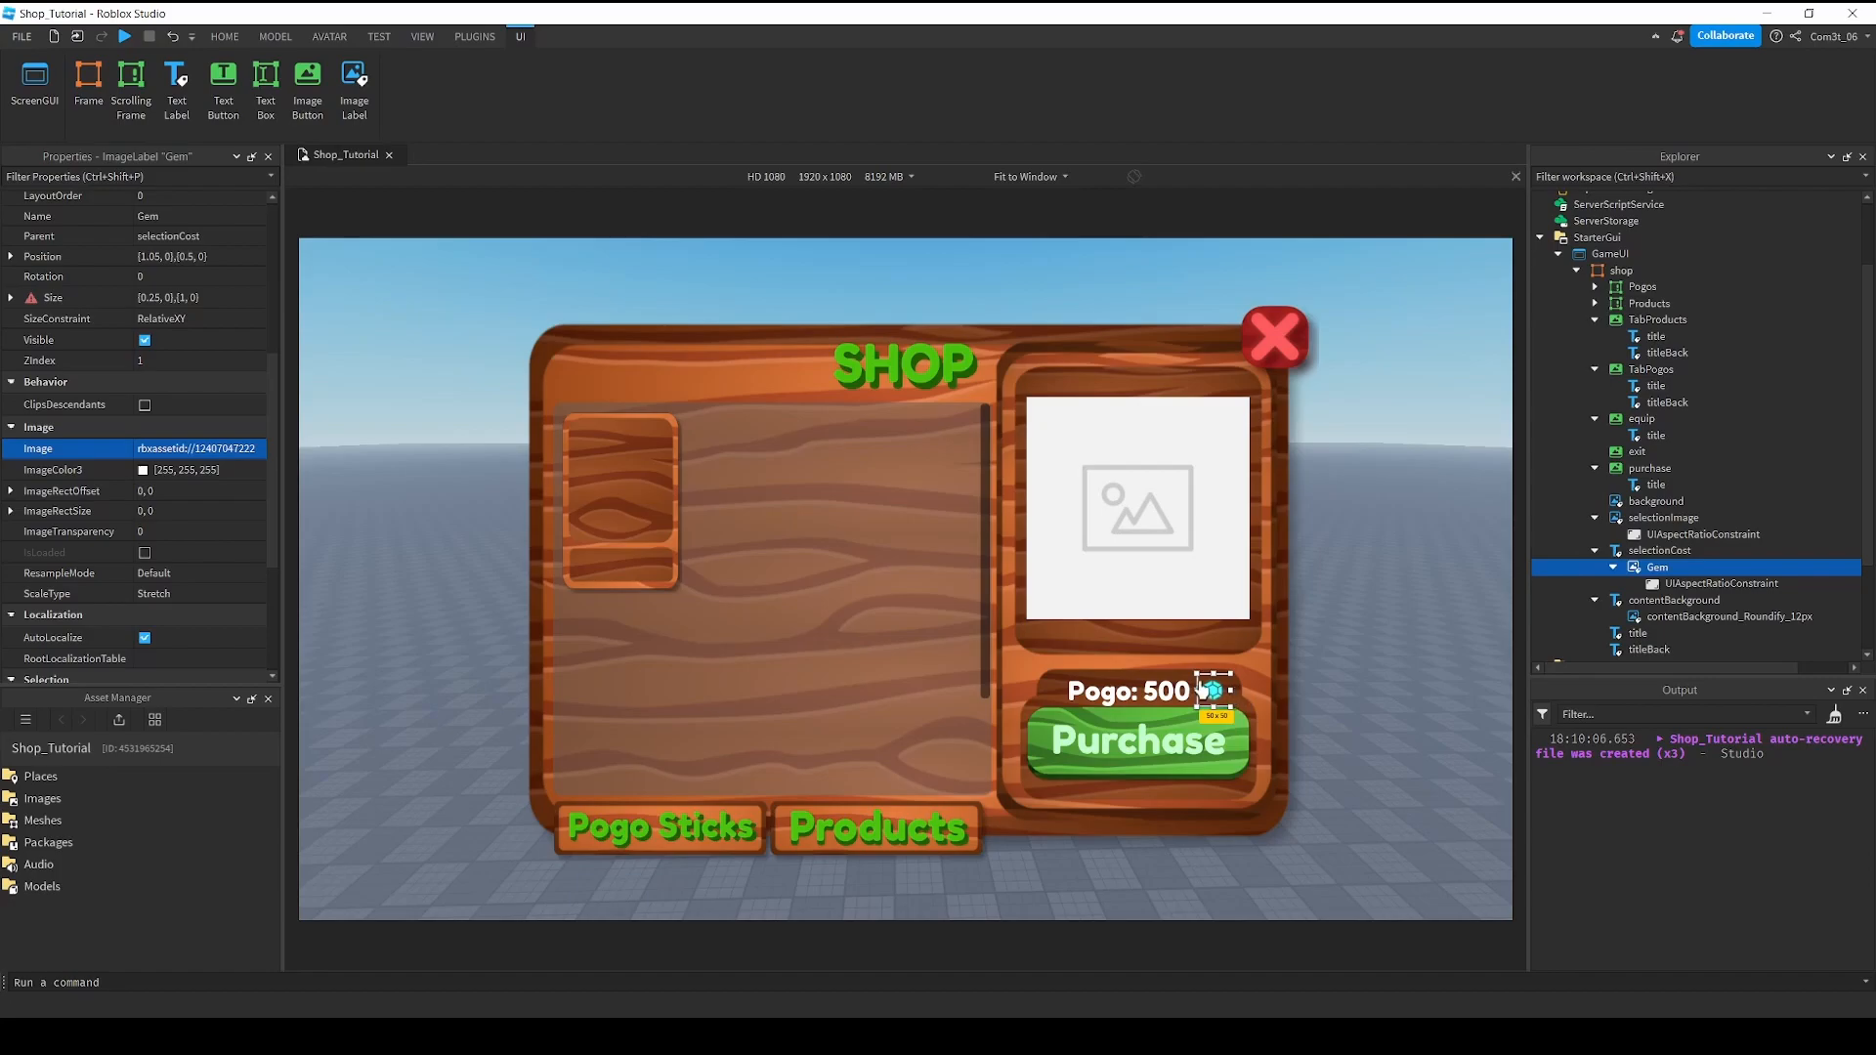
# Set the AspectType of the Gem's aspect ratio constraint to FitWithinMaxSize.
pyautogui.moveTo(1194, 670); pyautogui.dragTo(1175, 627)
pyautogui.hotkey('ctrl', 'z')
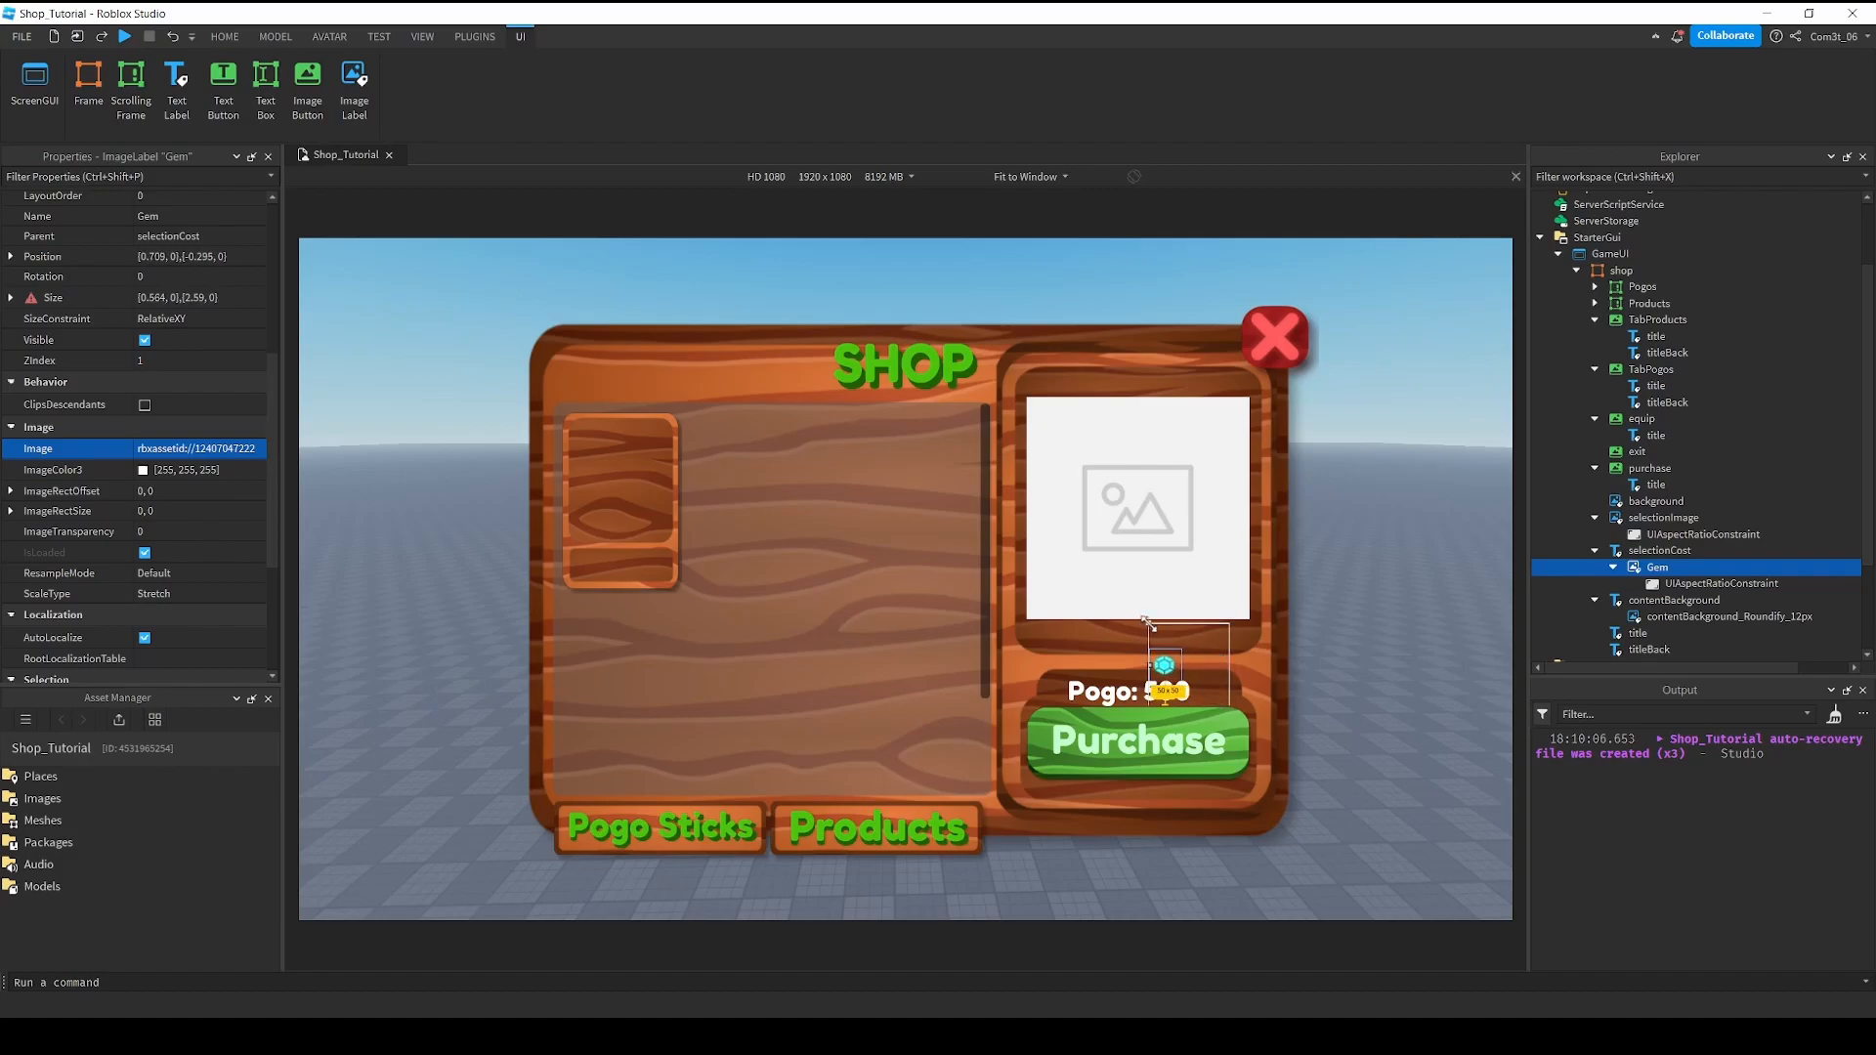
pyautogui.click(1719, 584)
pyautogui.click(197, 348)
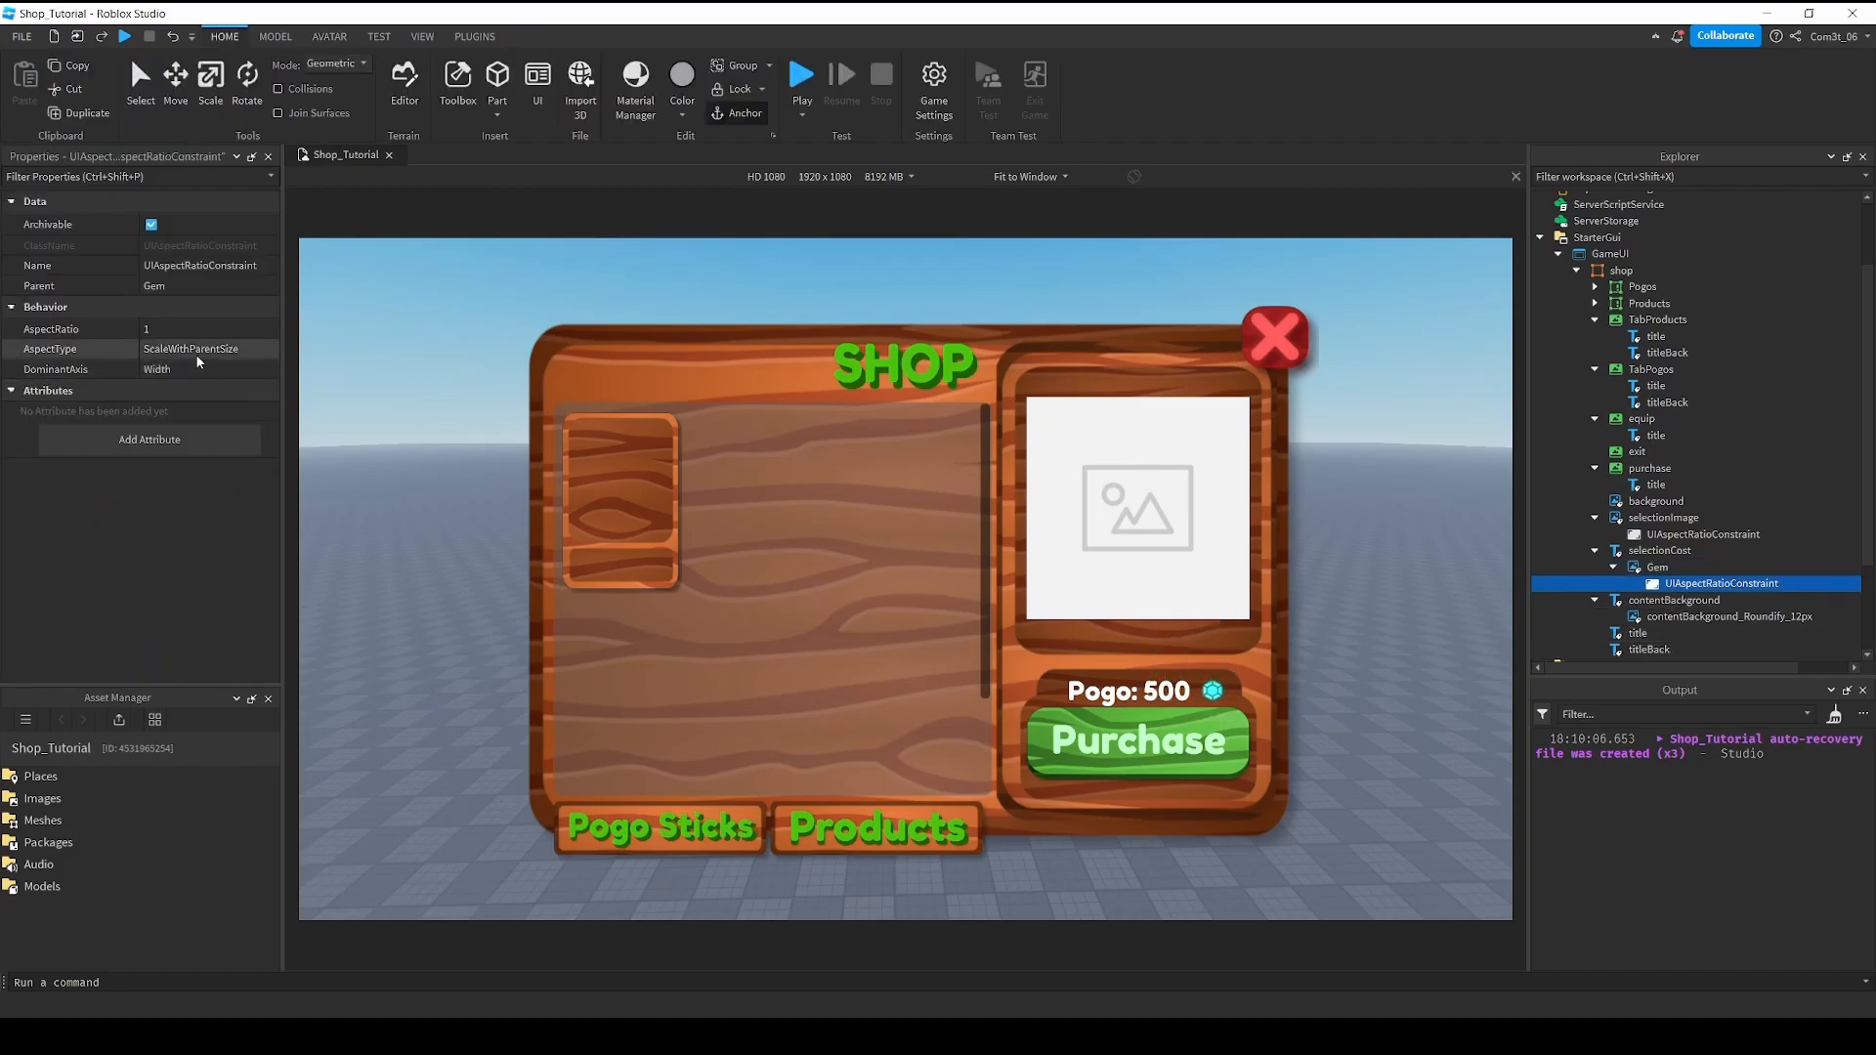
pyautogui.click(198, 364)
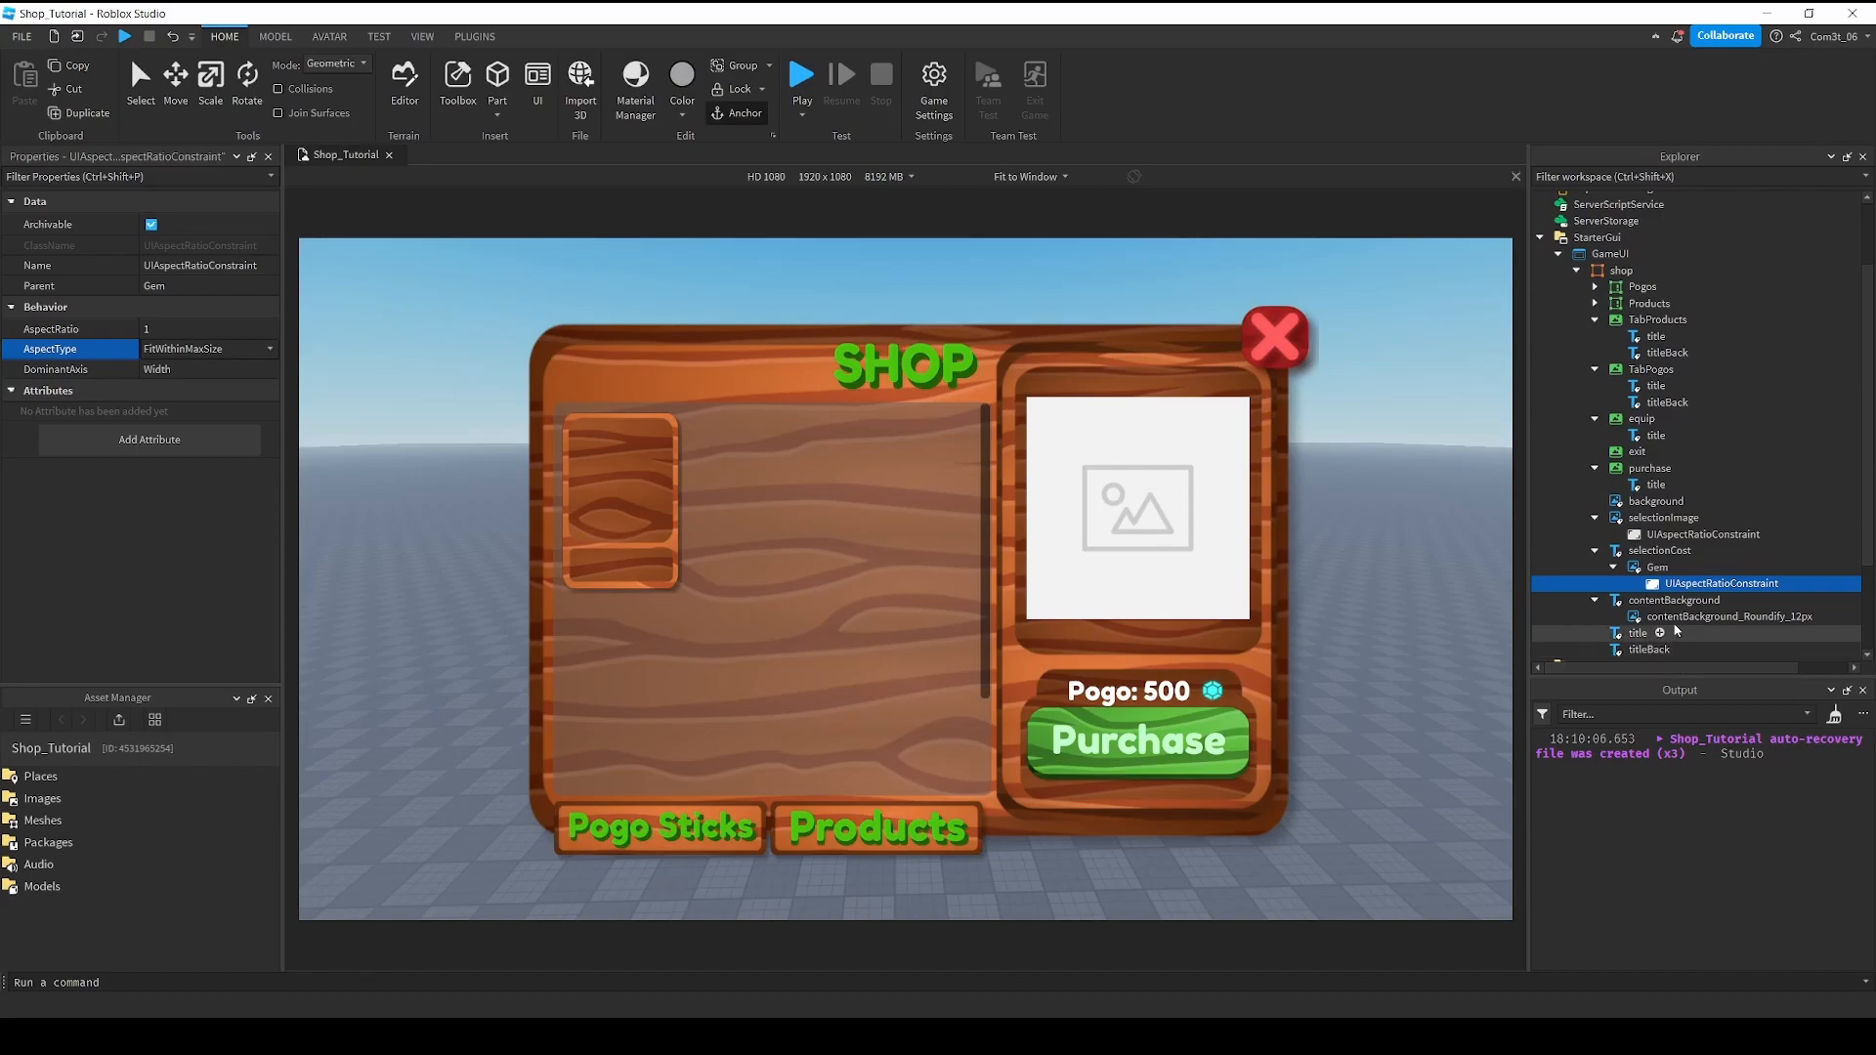
# Enlarge the Gem icon beside the cost text to about 71 × 71 px, positioned at about {0.997, 0},{0.484, 0}.
pyautogui.click(1657, 567)
pyautogui.moveTo(1203, 681)
pyautogui.mouseDown()
pyautogui.moveTo(1158, 639)
pyautogui.moveTo(1210, 690)
pyautogui.mouseUp()
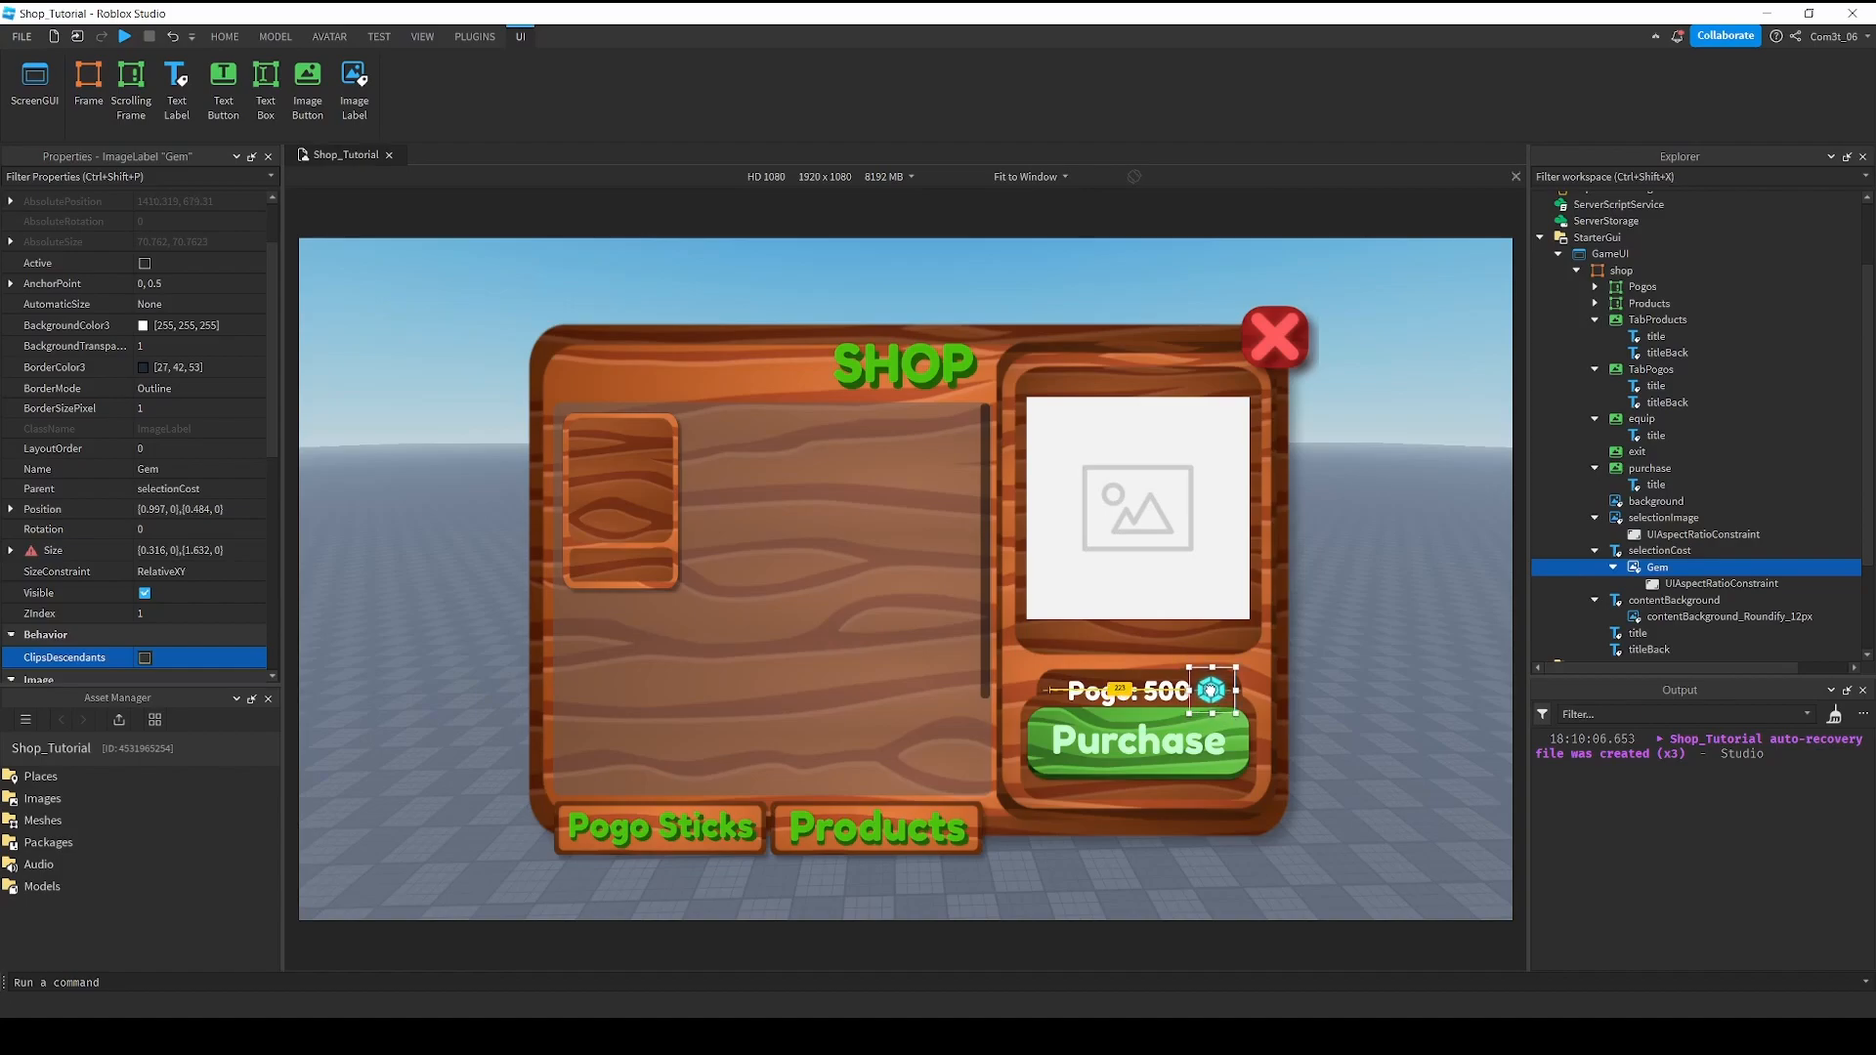
pyautogui.click(1382, 418)
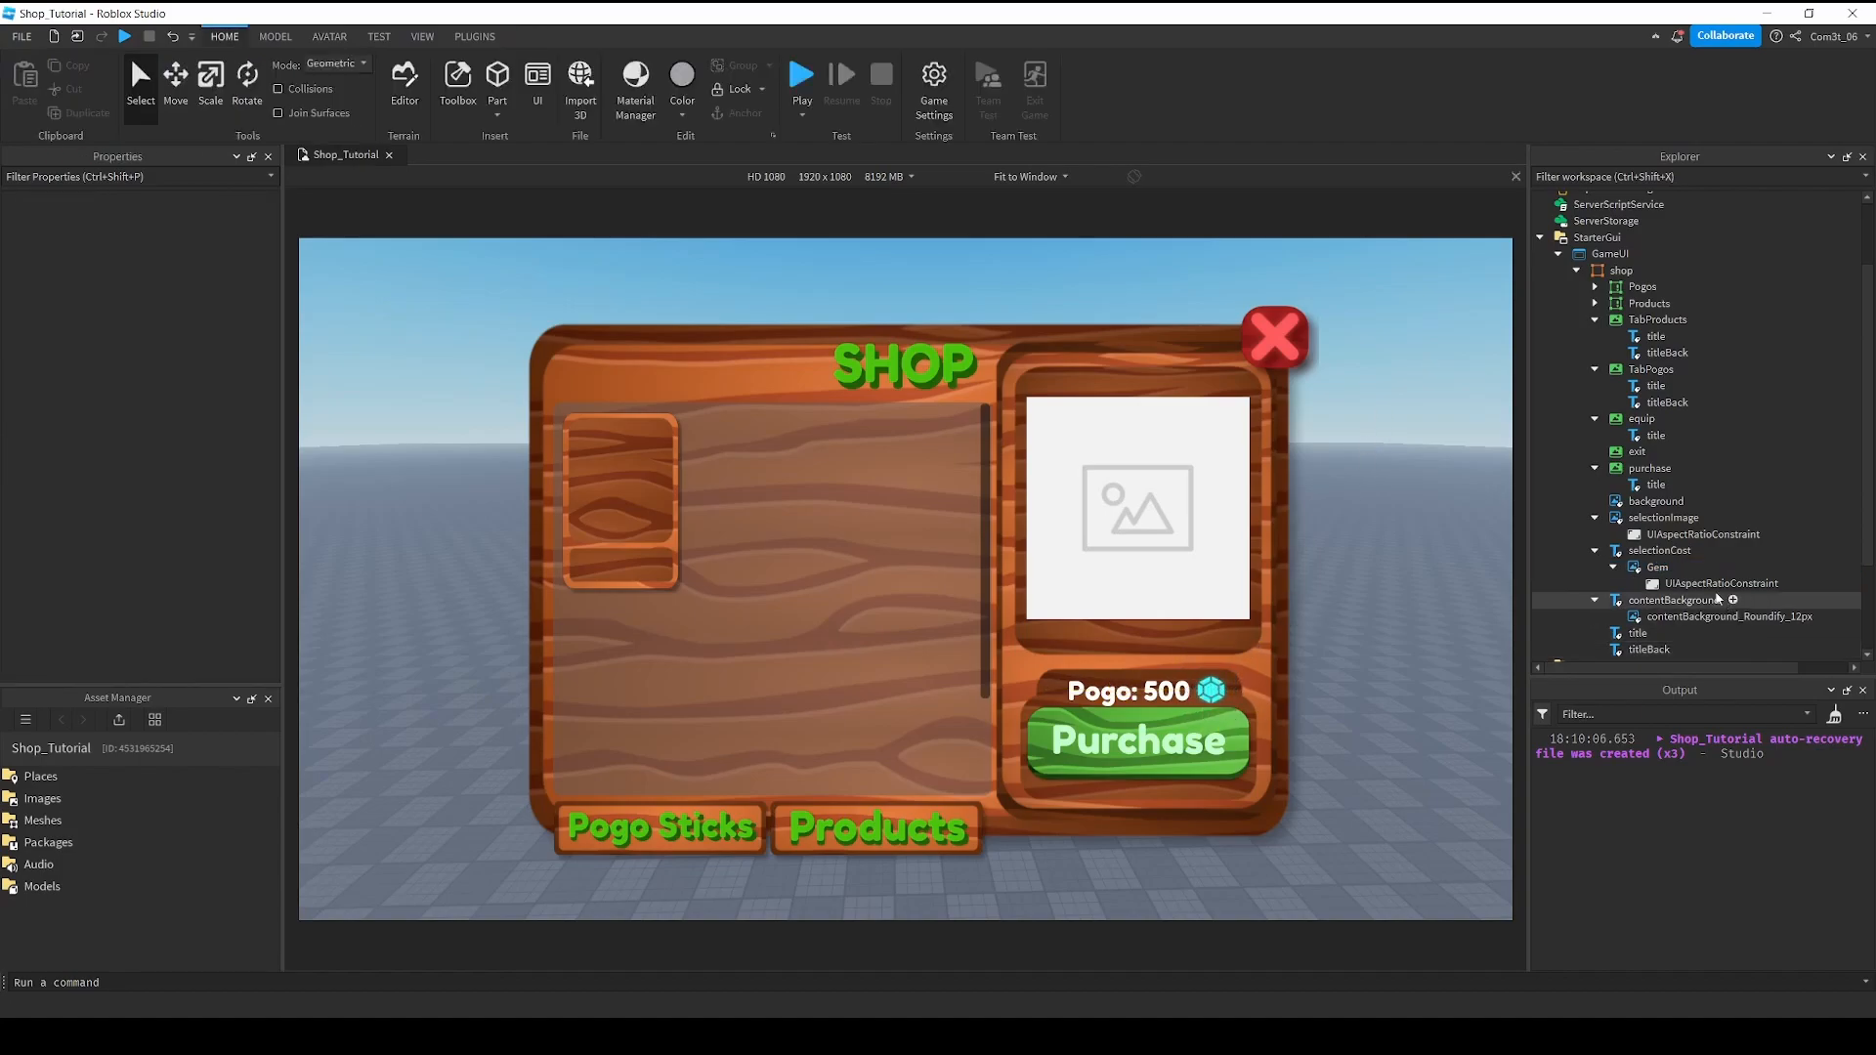
# Duplicate the Gem label under selectionCost and rename the copy Robux.
pyautogui.click(1651, 568)
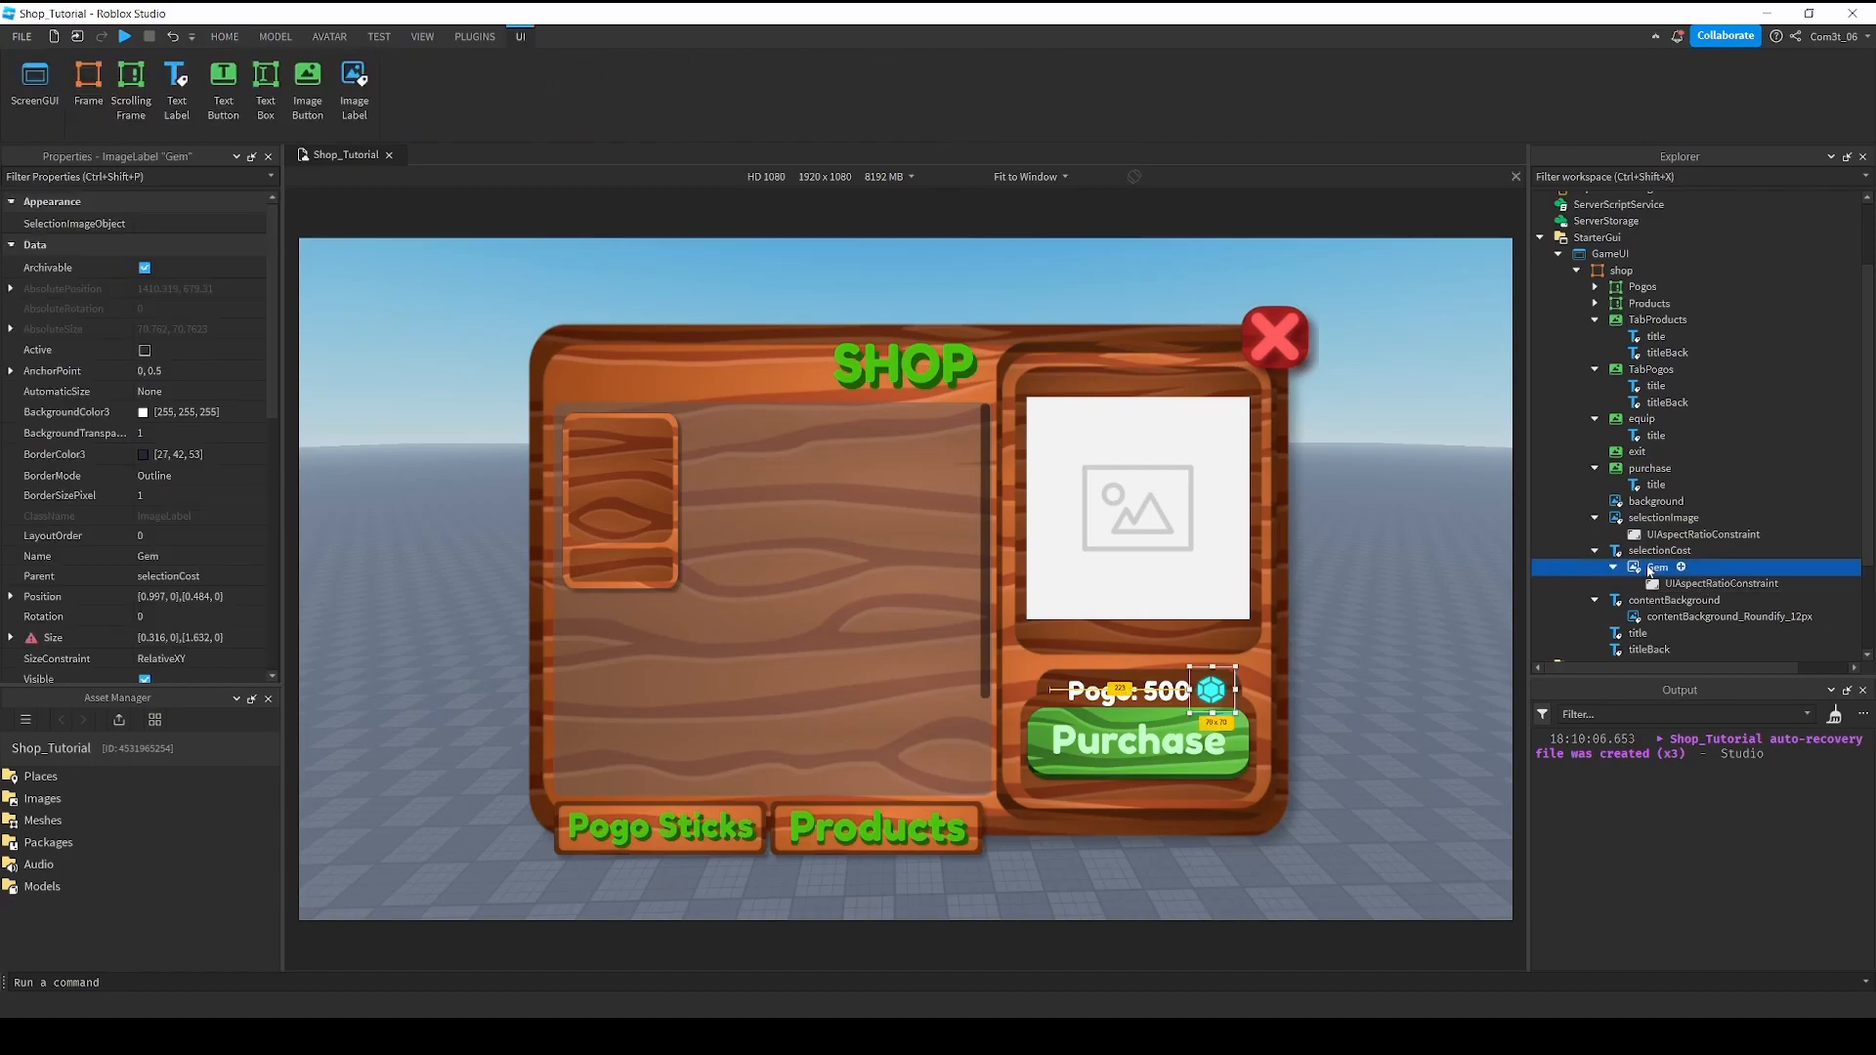
pyautogui.hotkey('ctrl', 'd')
pyautogui.press('F2')
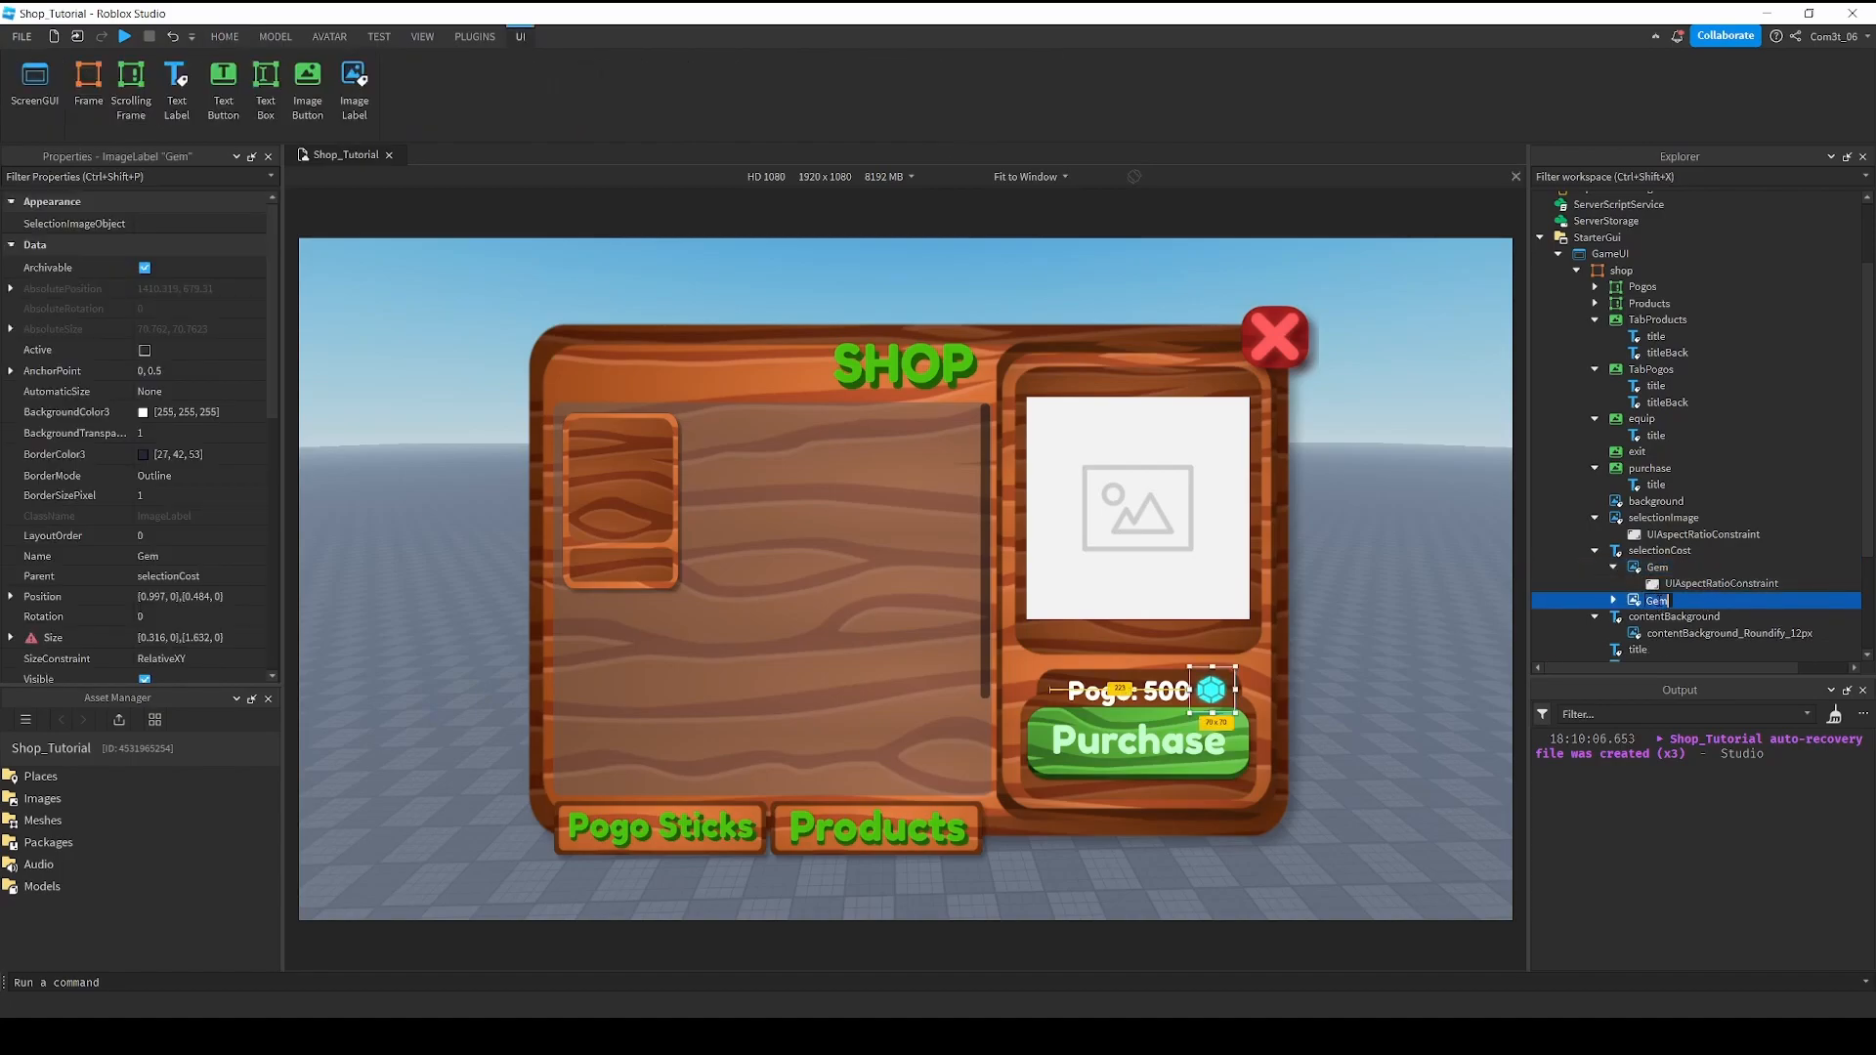
pyautogui.write('Robux')
pyautogui.press('Return')
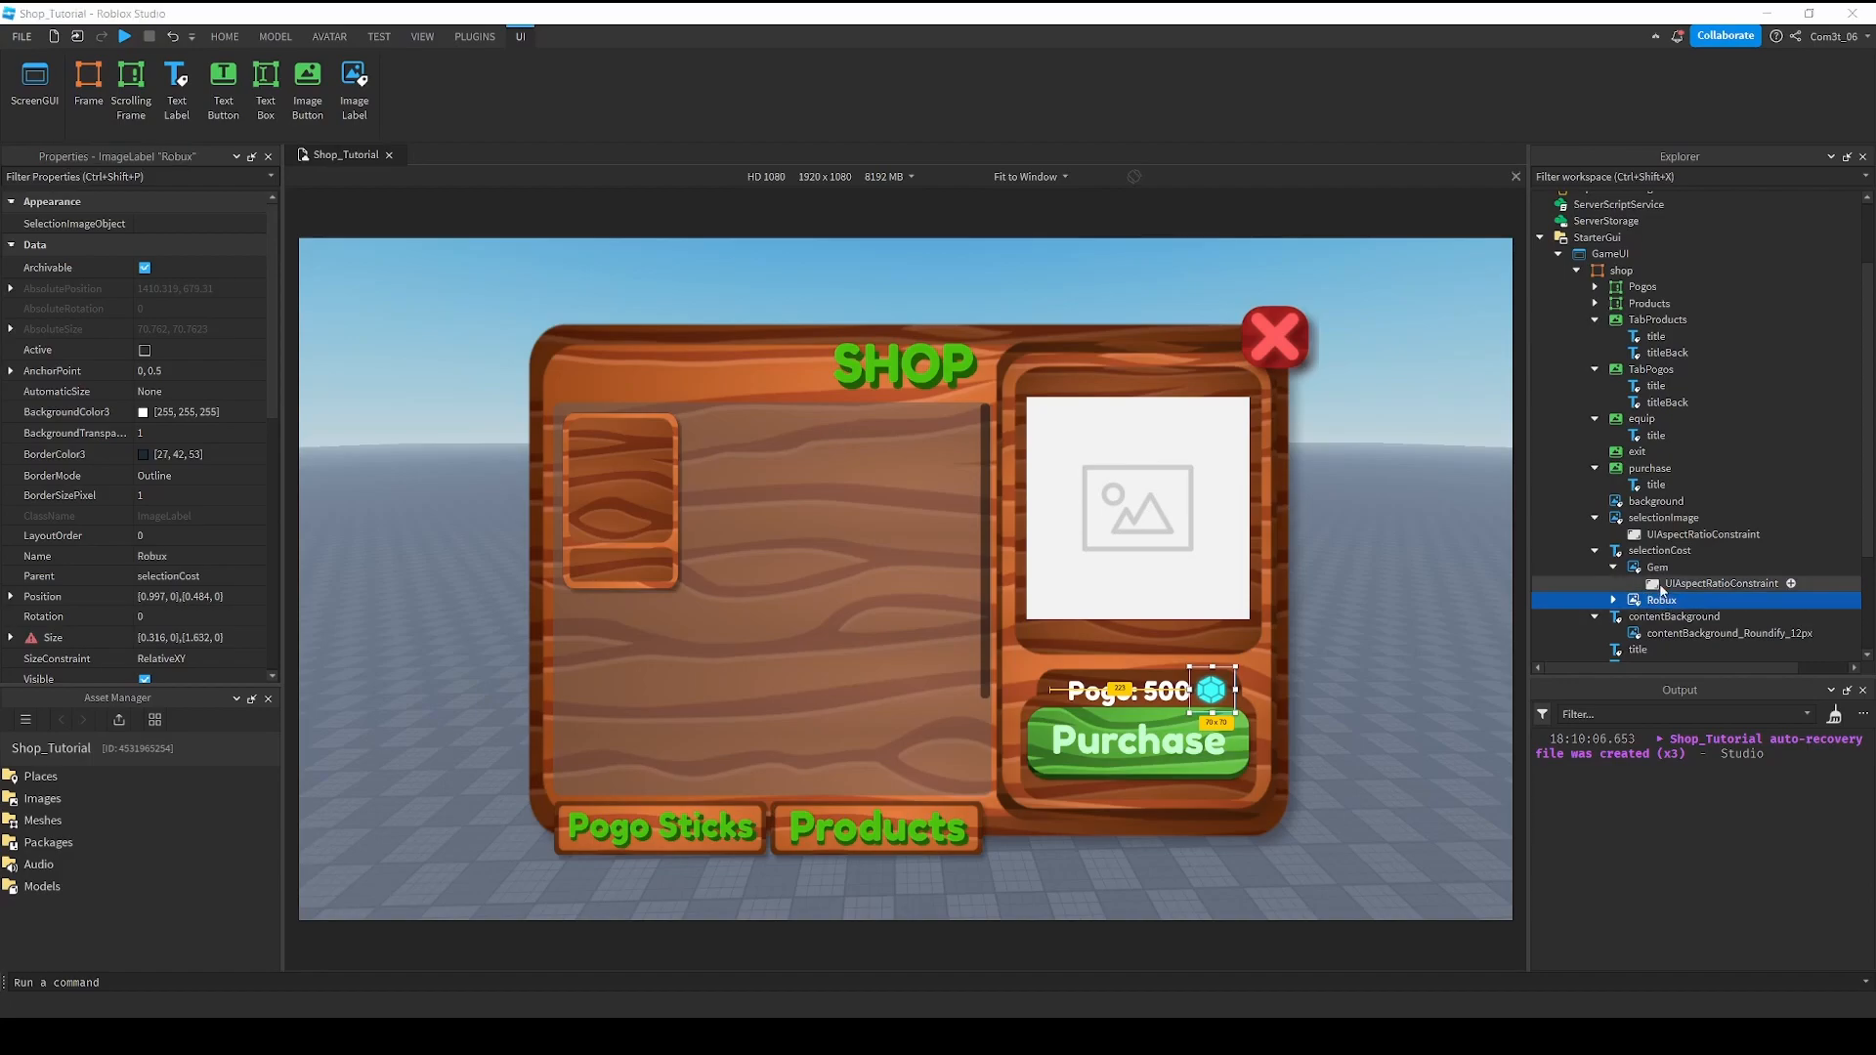
pyautogui.scroll(-5, 196, 459)
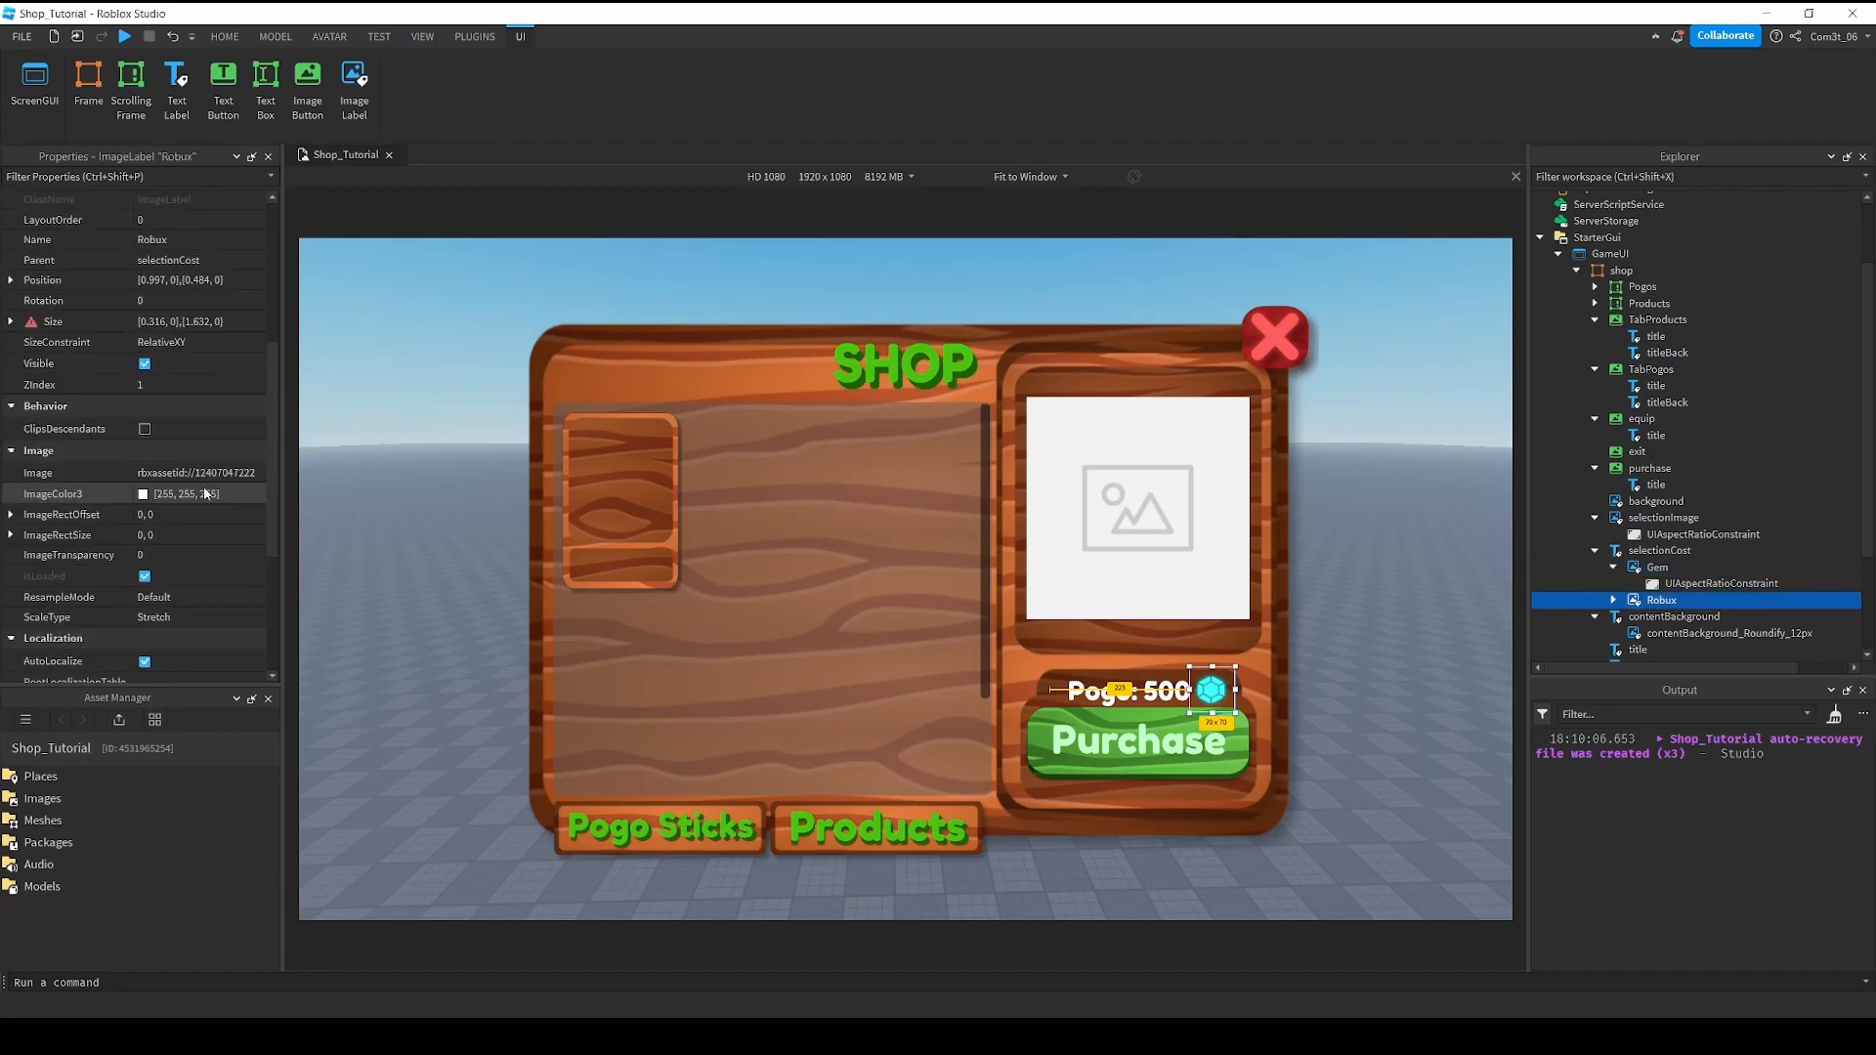
pyautogui.click(206, 473)
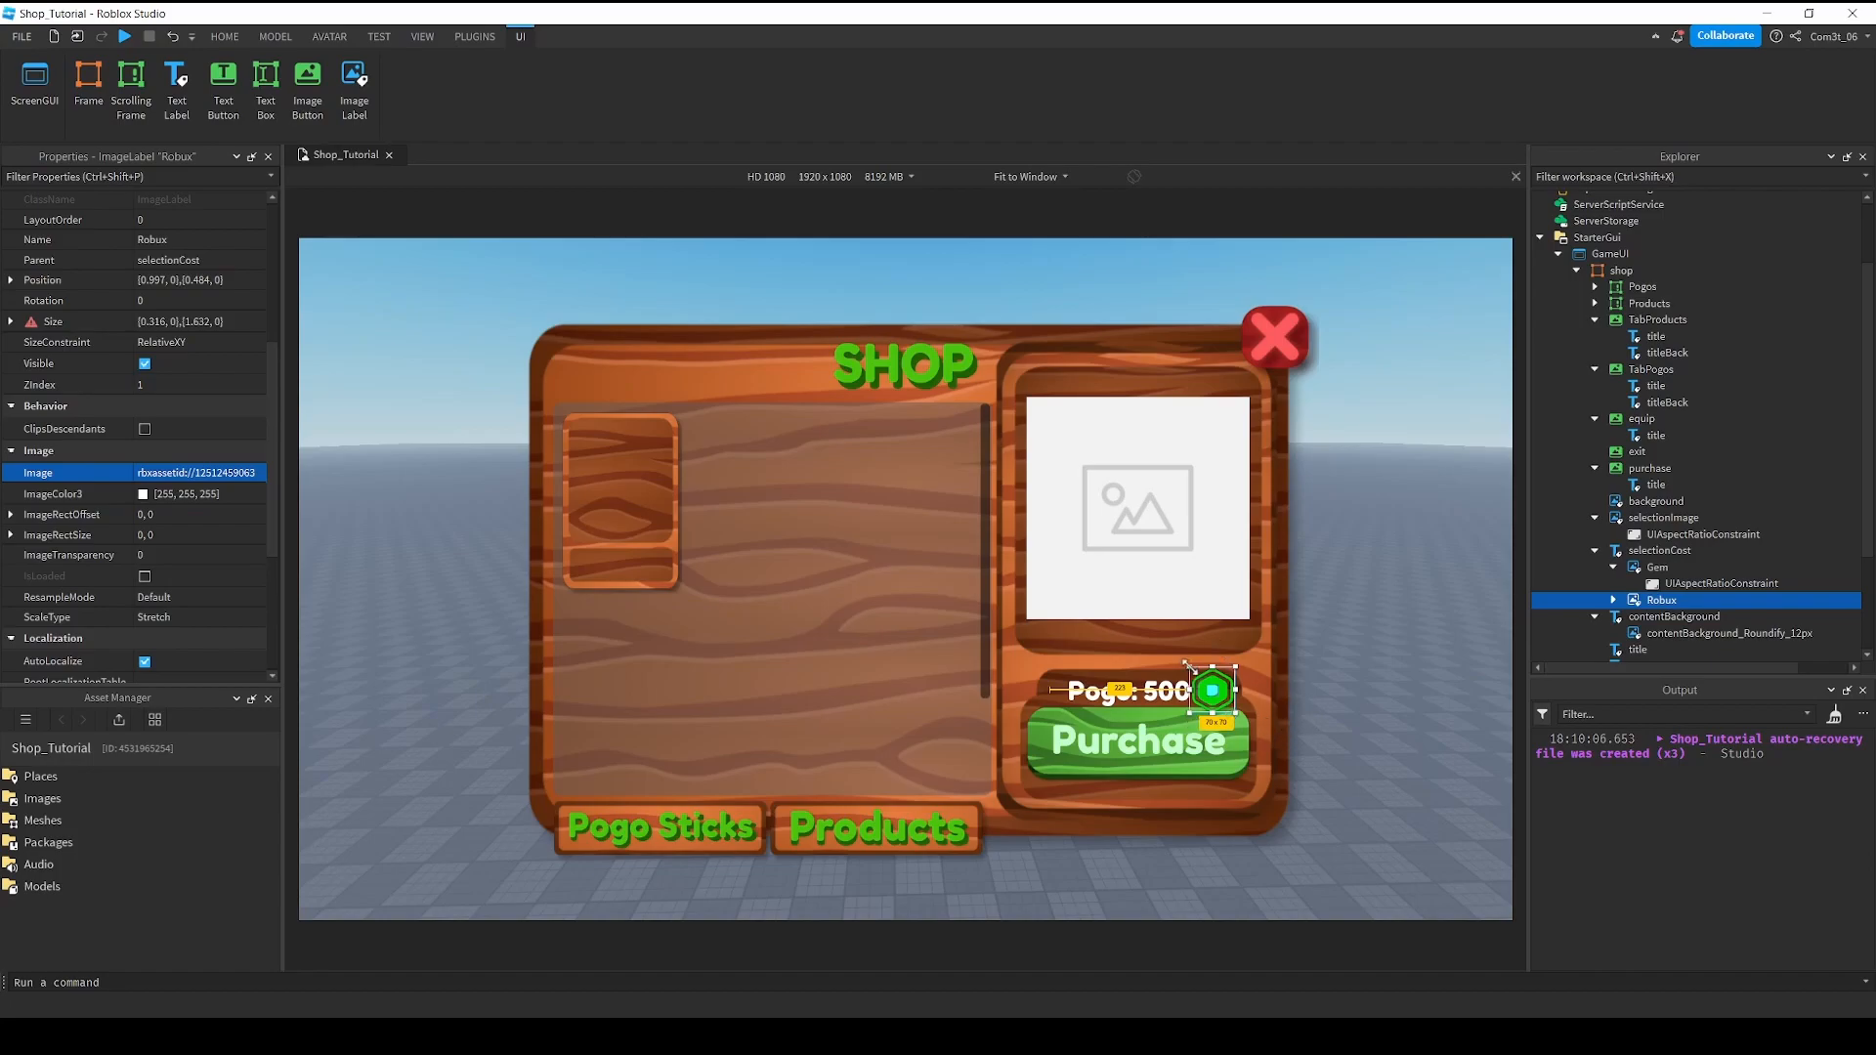
pyautogui.moveTo(1188, 666); pyautogui.dragTo(1212, 690)
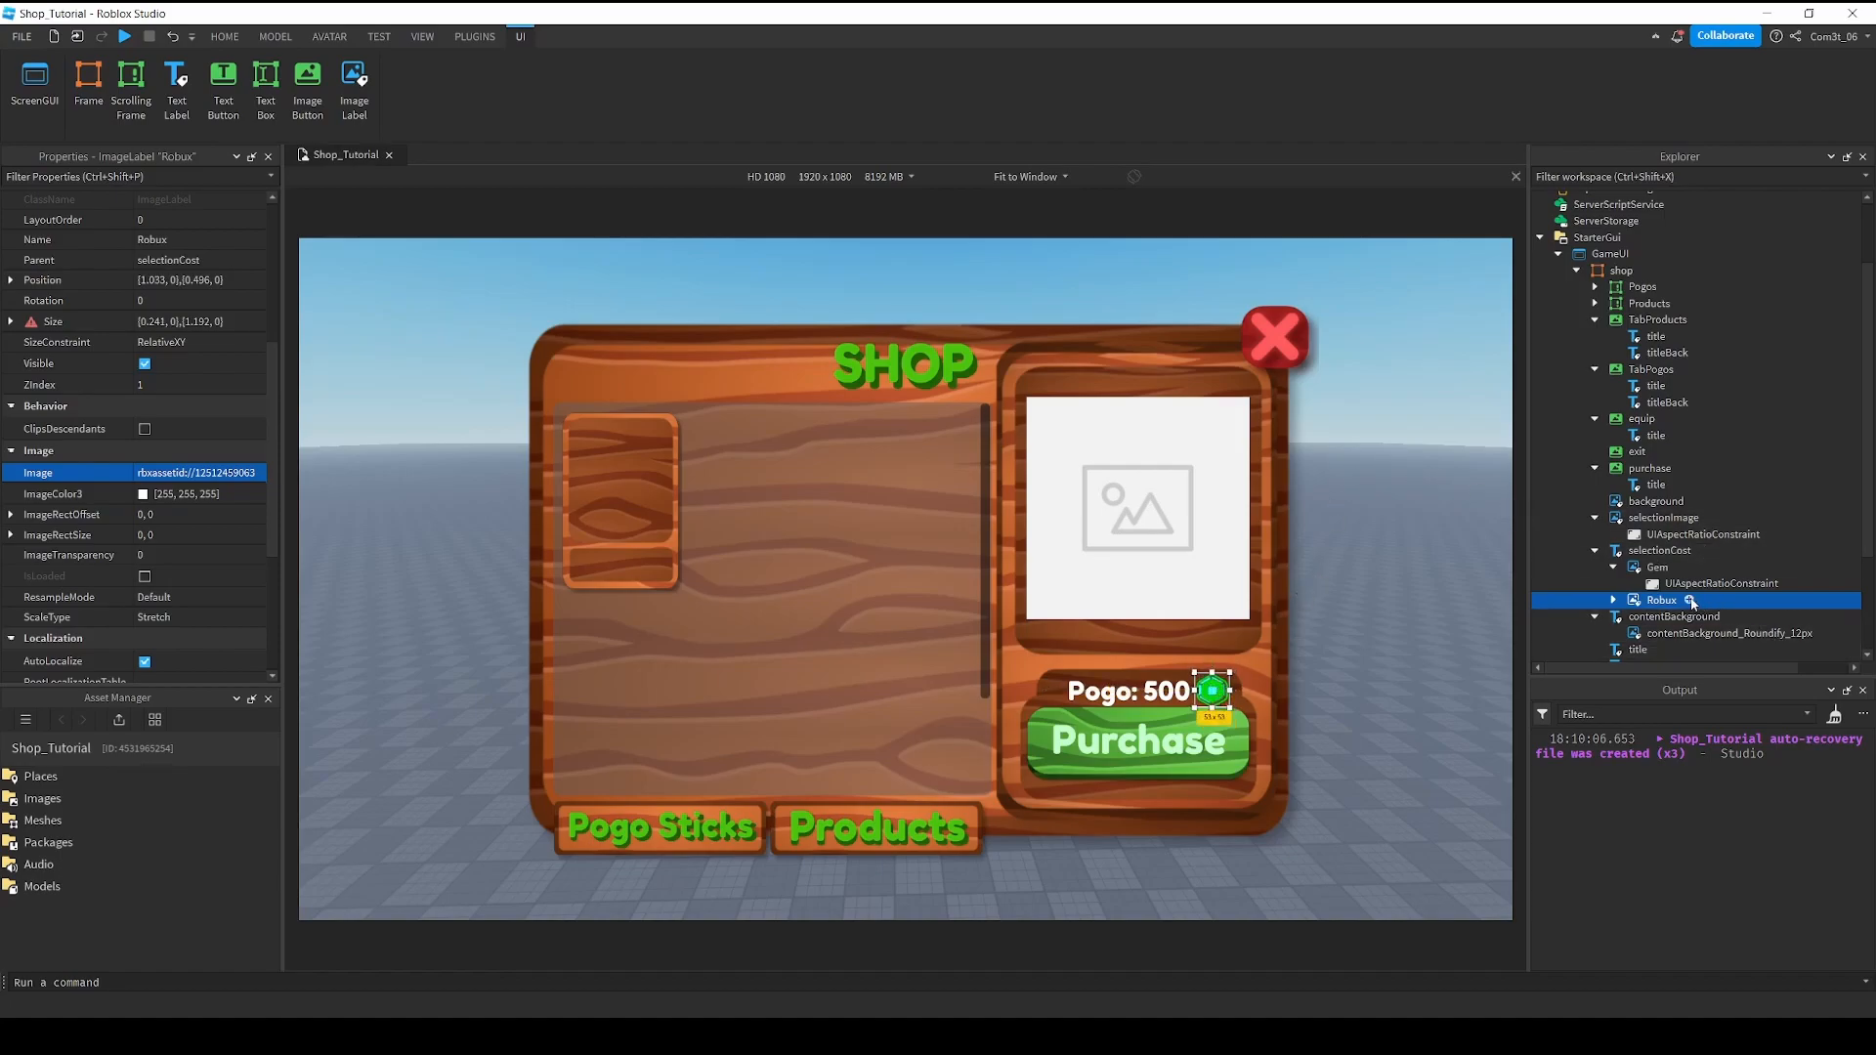
pyautogui.scroll(5, 137, 429)
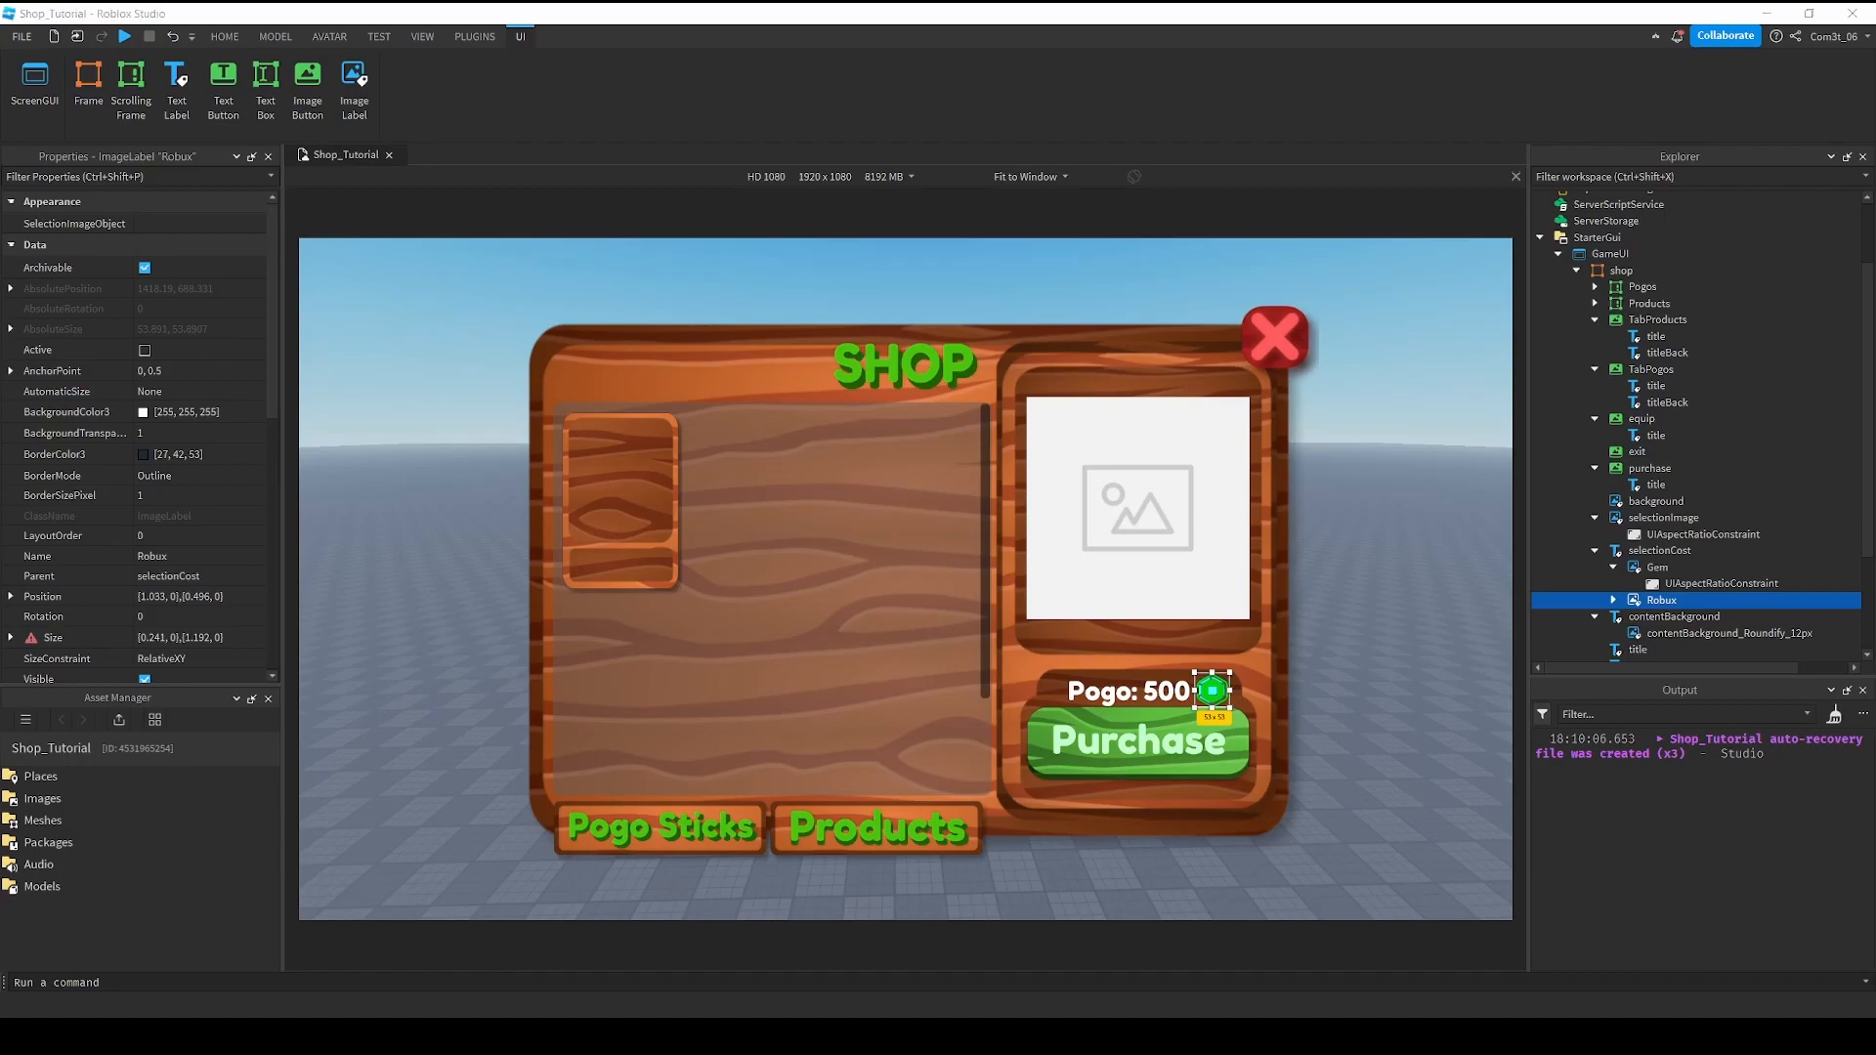
# Paste the copied Gold image button into selectionCost.
pyautogui.click(1659, 550)
pyautogui.rightClick(1659, 550)
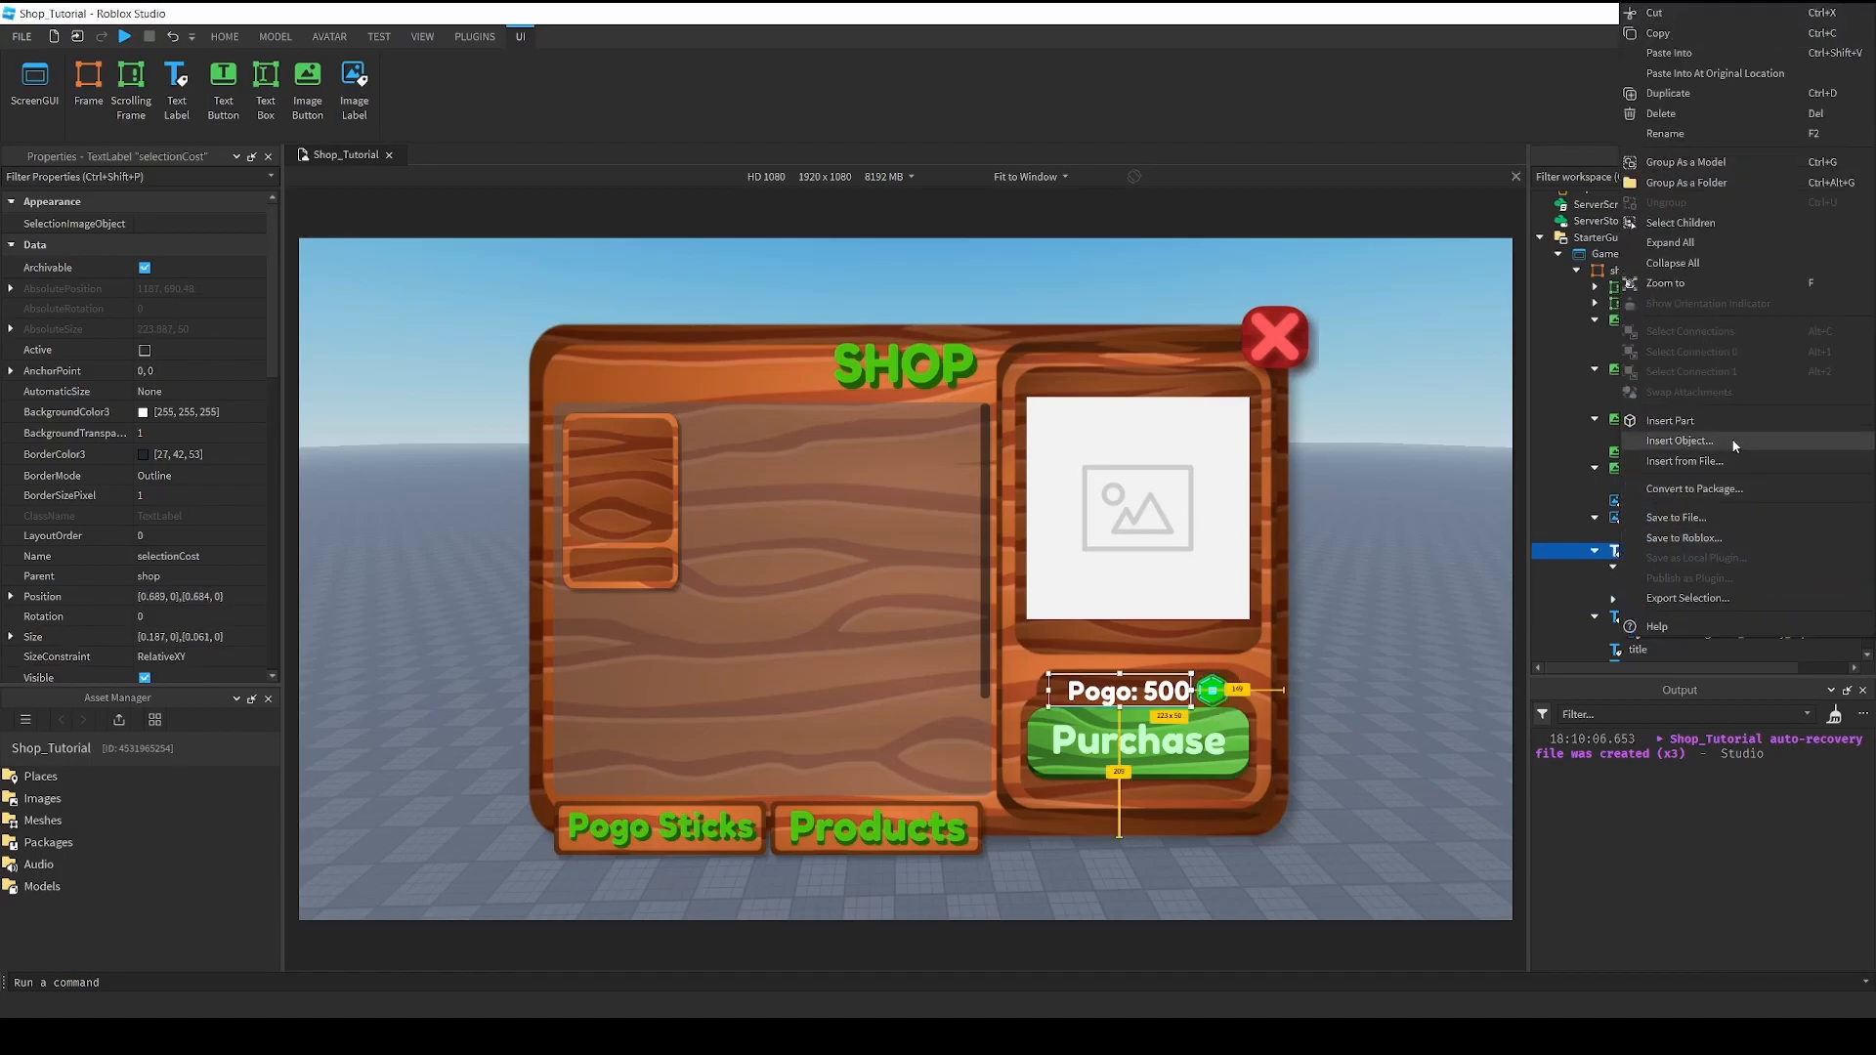
pyautogui.click(1666, 93)
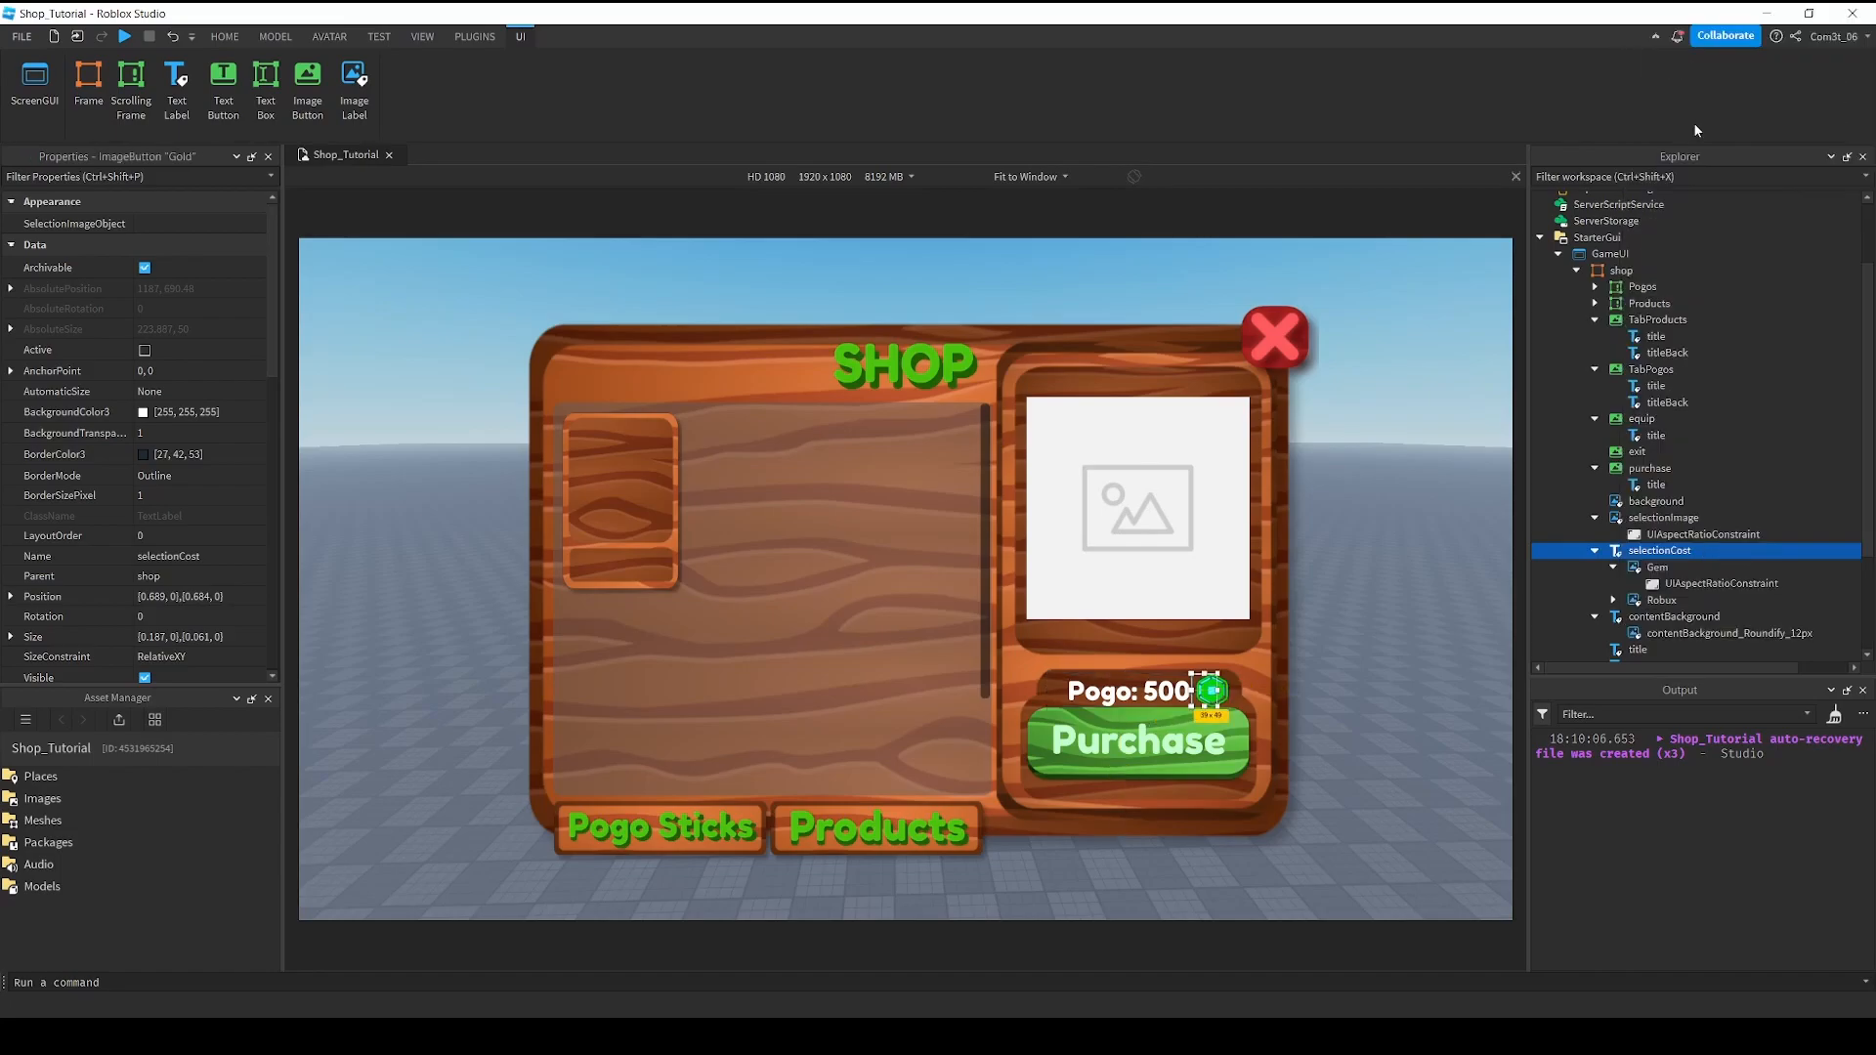
pyautogui.click(1651, 567)
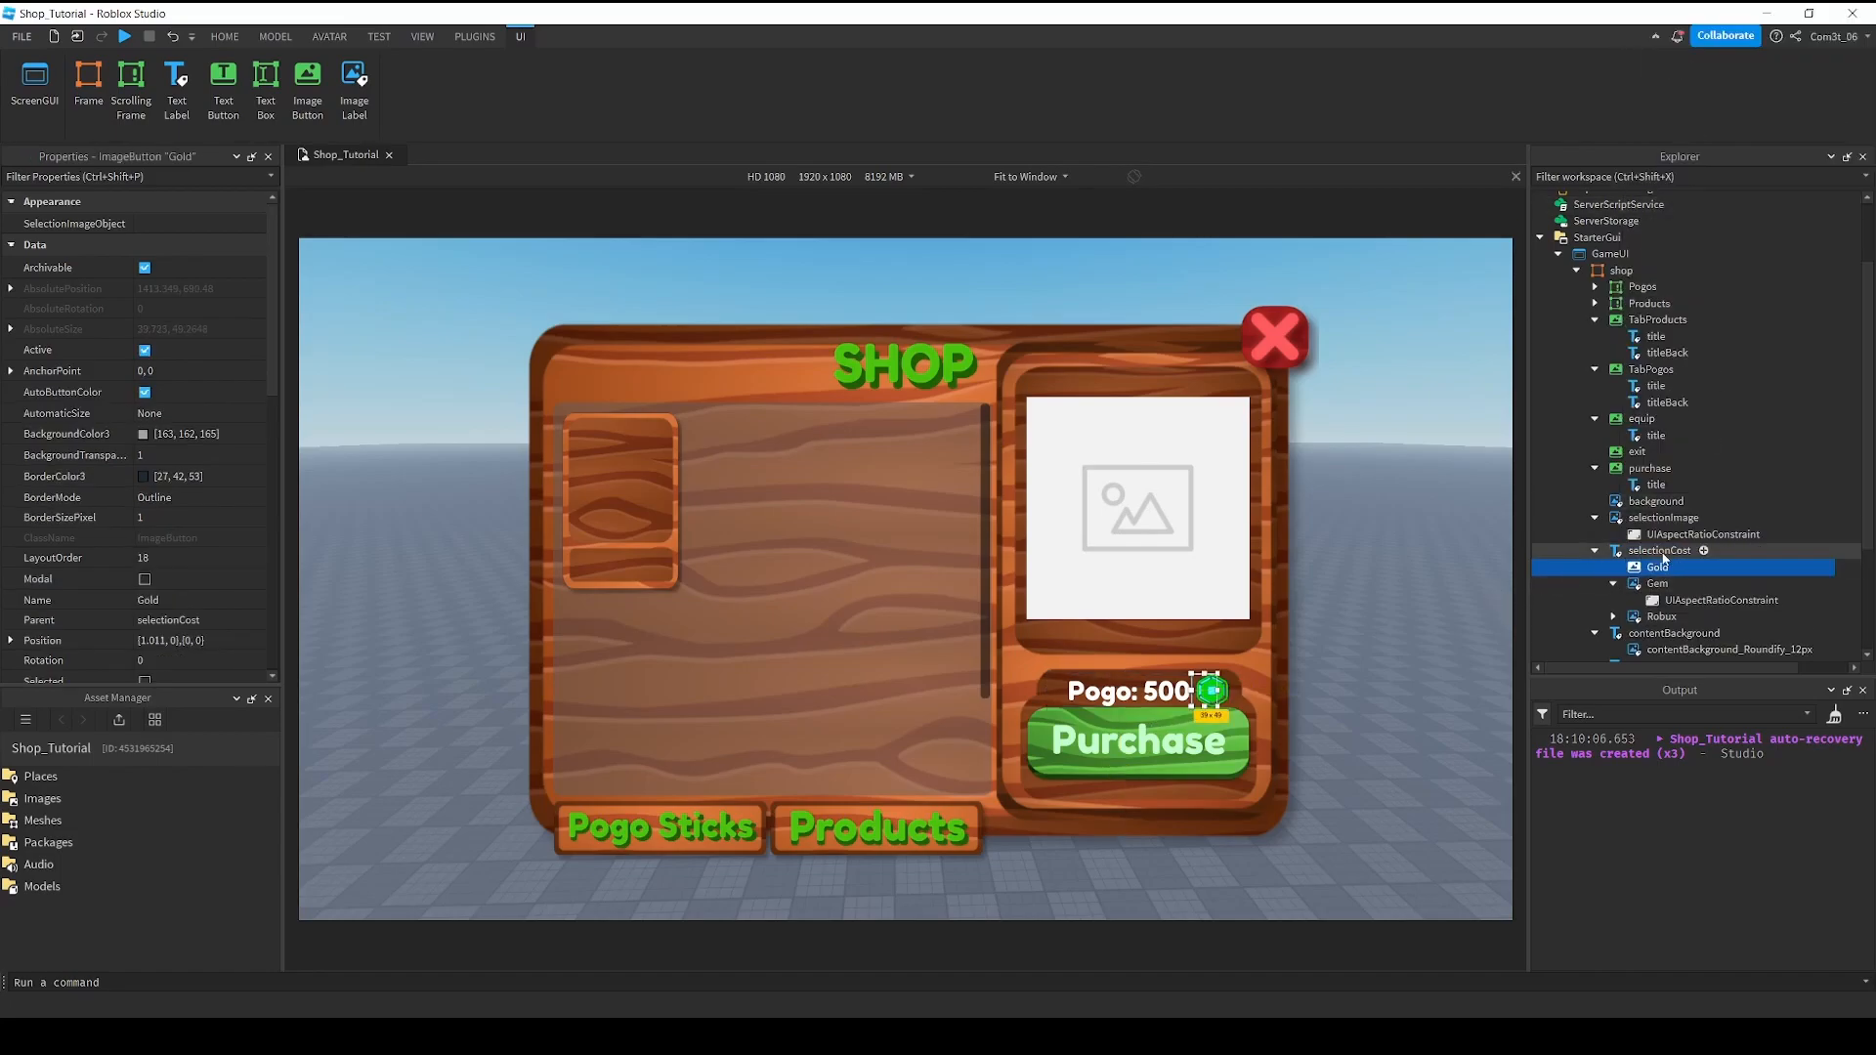
# Make the Gold button visible and move it beside the cost text, at about {1.02, 0},{0, 0}.
pyautogui.scroll(-8, 152, 398)
pyautogui.click(145, 385)
pyautogui.moveTo(1229, 693); pyautogui.dragTo(1215, 693)
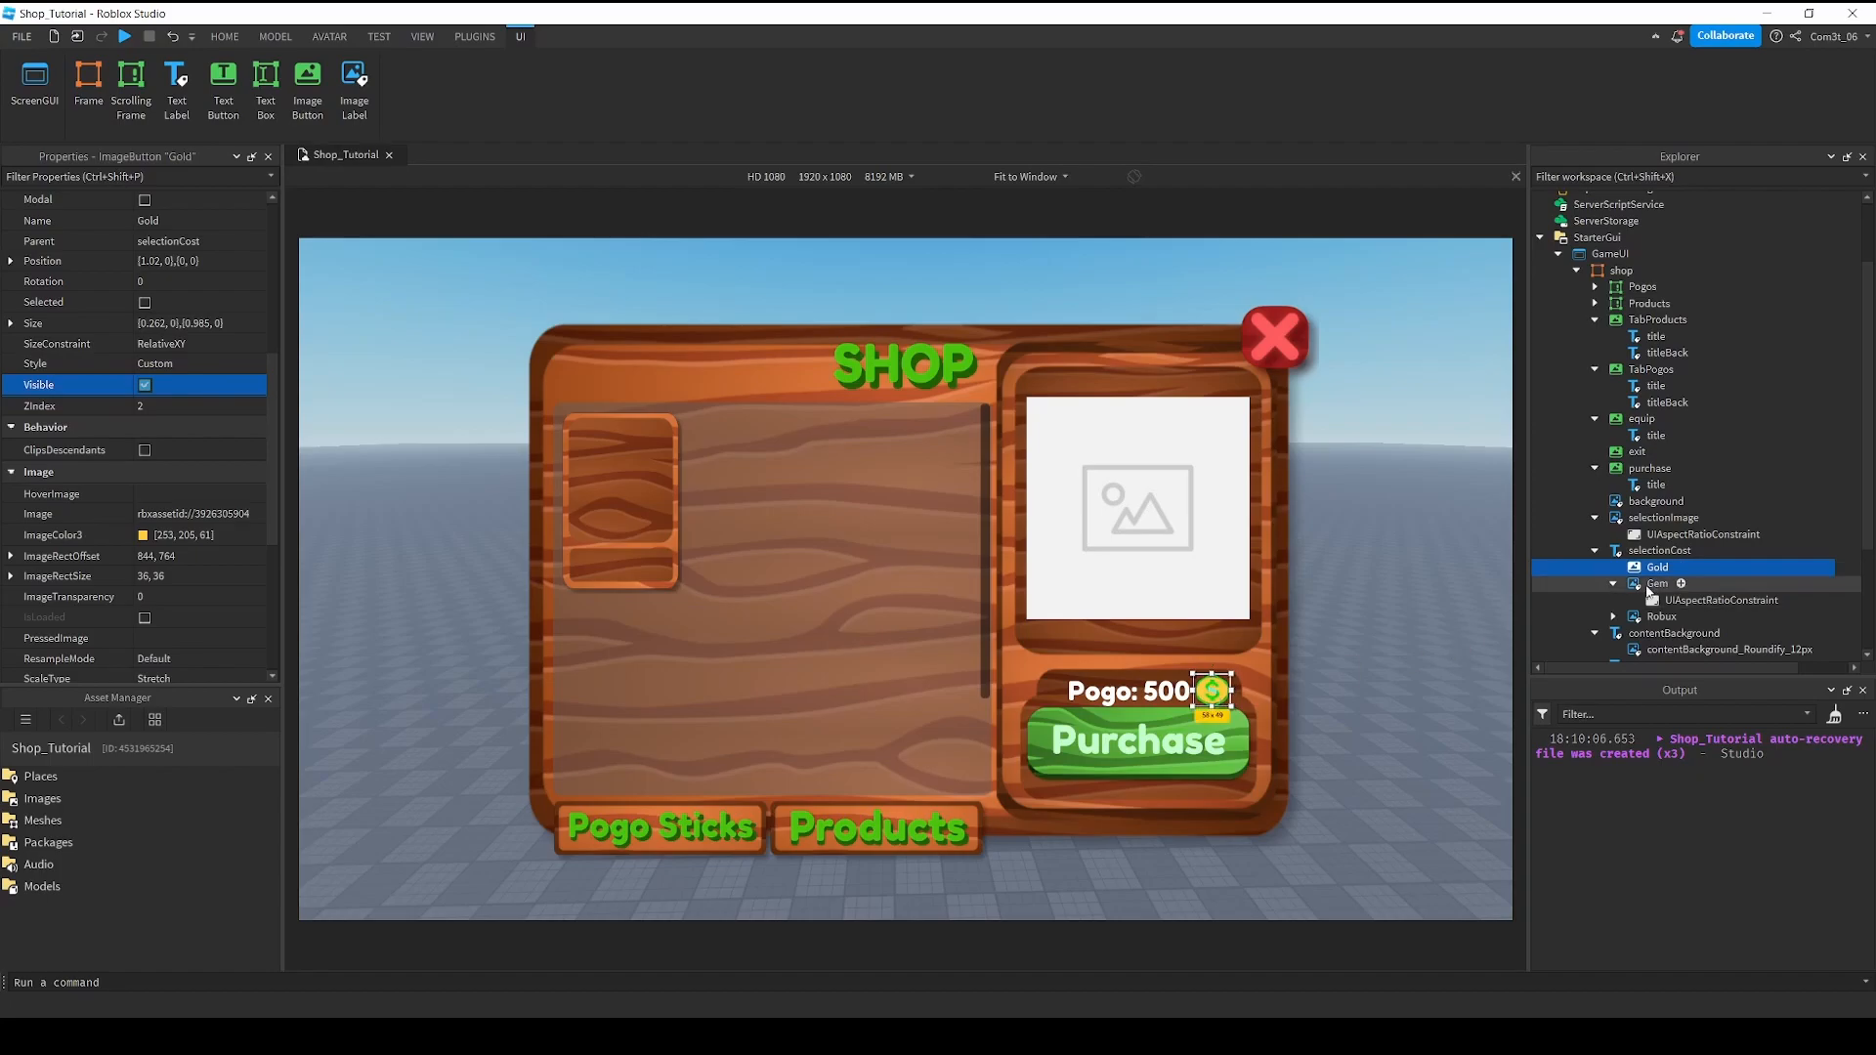
# Copy the Gem's aspect ratio constraint into the Gold button and nudge Gold to about {1.029, 0},{0, 0}.
pyautogui.click(1668, 602)
pyautogui.hotkey('ctrl', 'd')
pyautogui.moveTo(1669, 619); pyautogui.dragTo(1664, 565)
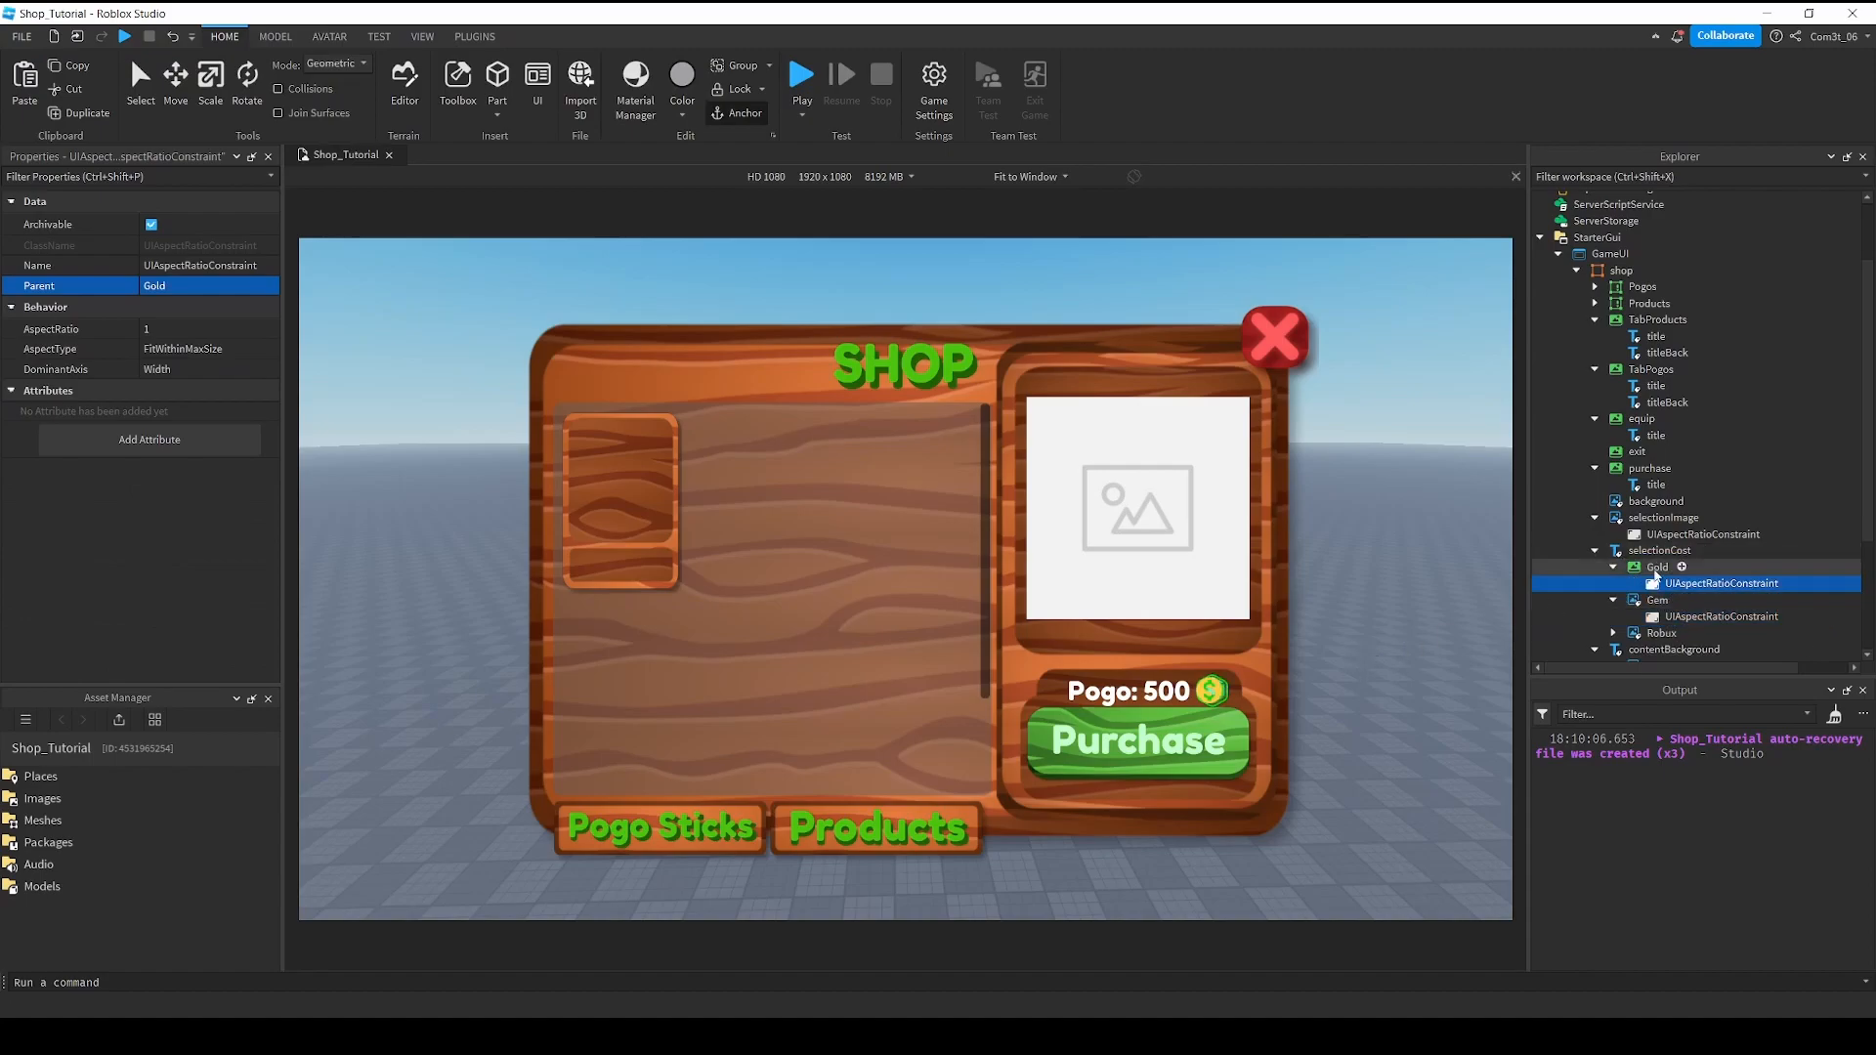
pyautogui.click(1212, 692)
pyautogui.moveTo(1217, 694); pyautogui.dragTo(1219, 695)
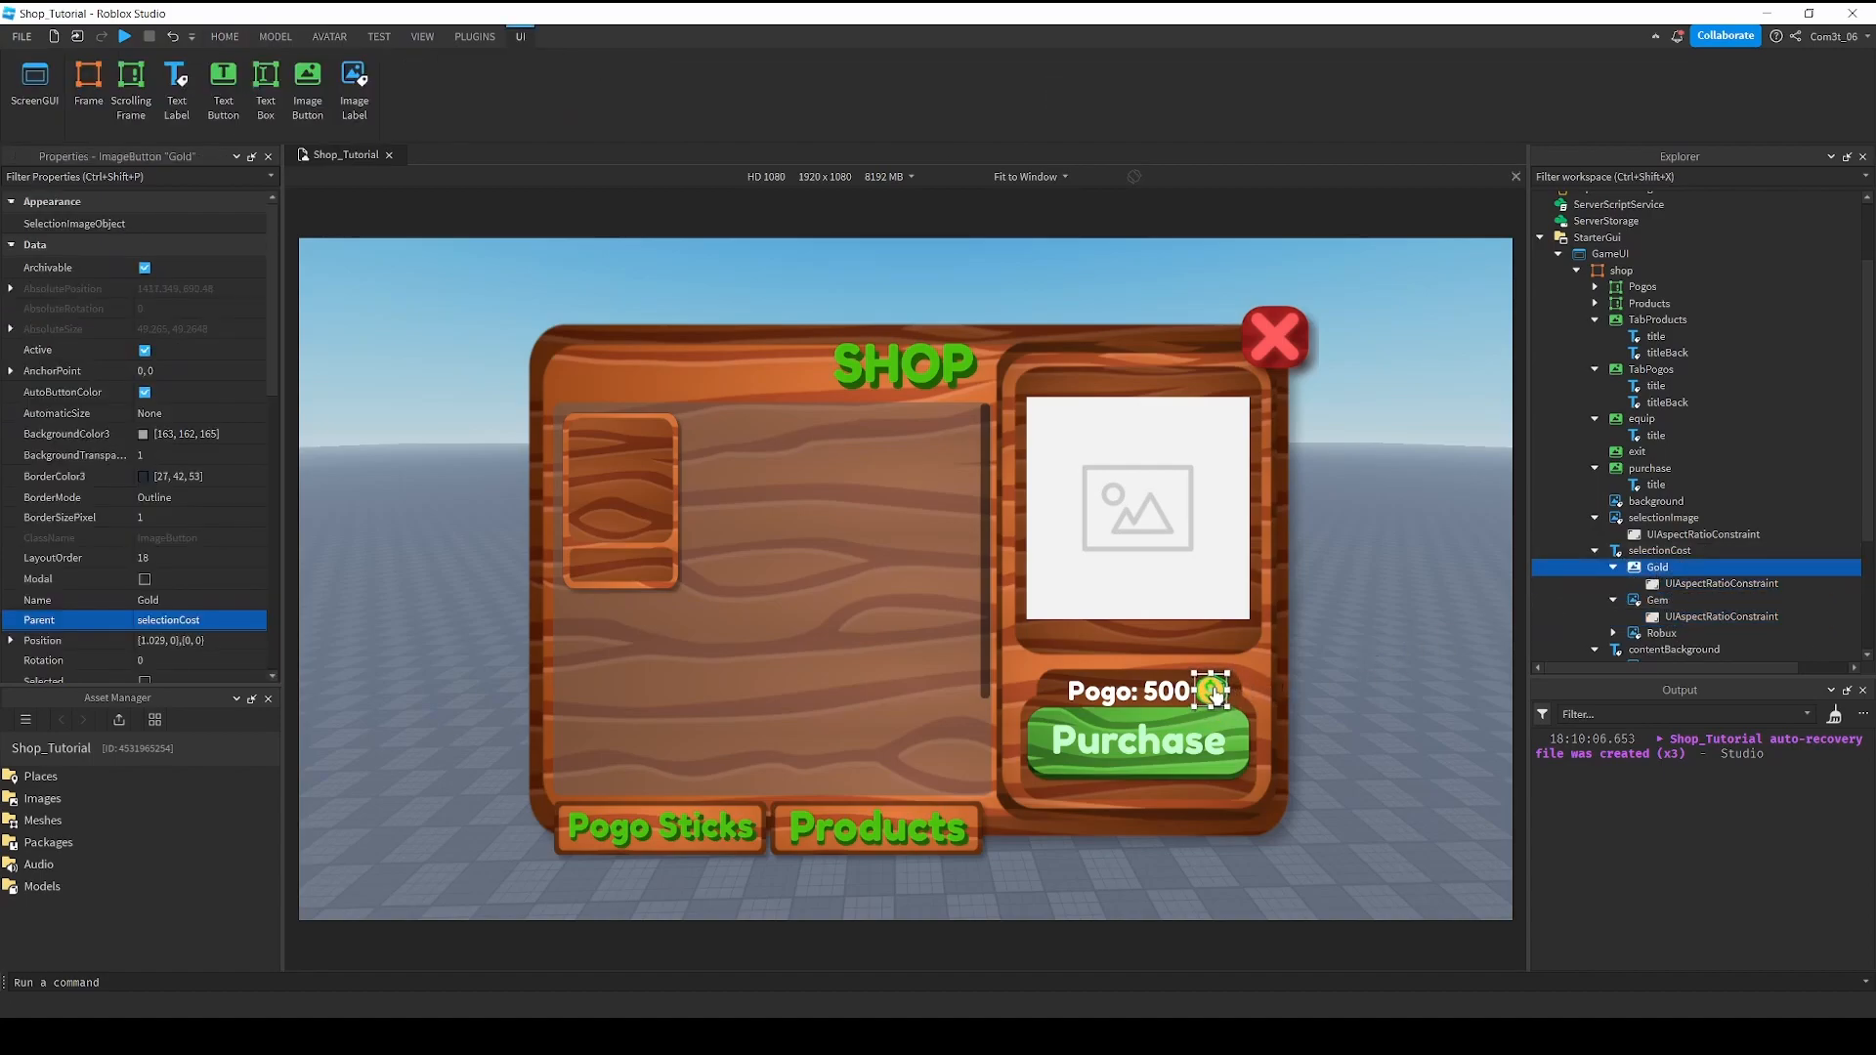
# Hide the Gem and Robux labels together by turning off their Visible property.
pyautogui.click(1613, 567)
pyautogui.click(1613, 583)
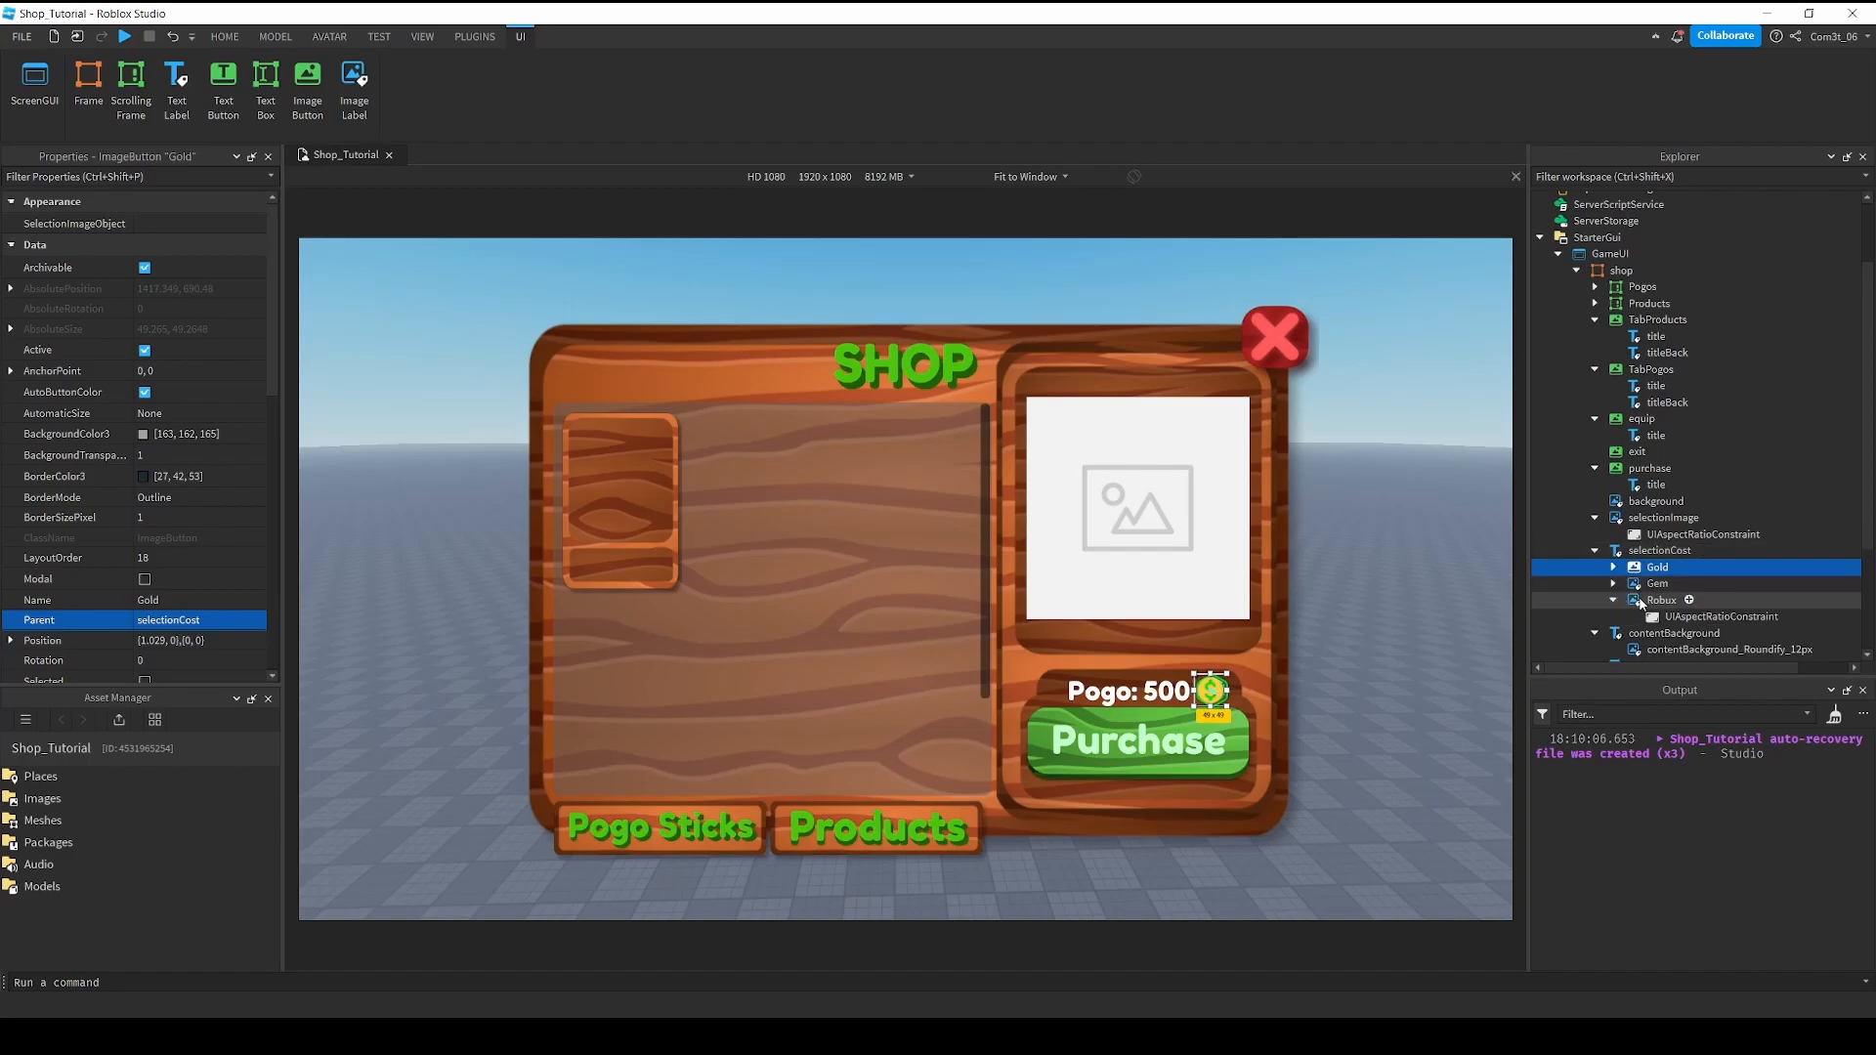
pyautogui.click(1659, 599)
pyautogui.keyDown('ctrl'); pyautogui.click(1655, 585); pyautogui.keyUp('ctrl')
pyautogui.scroll(-6, 147, 498)
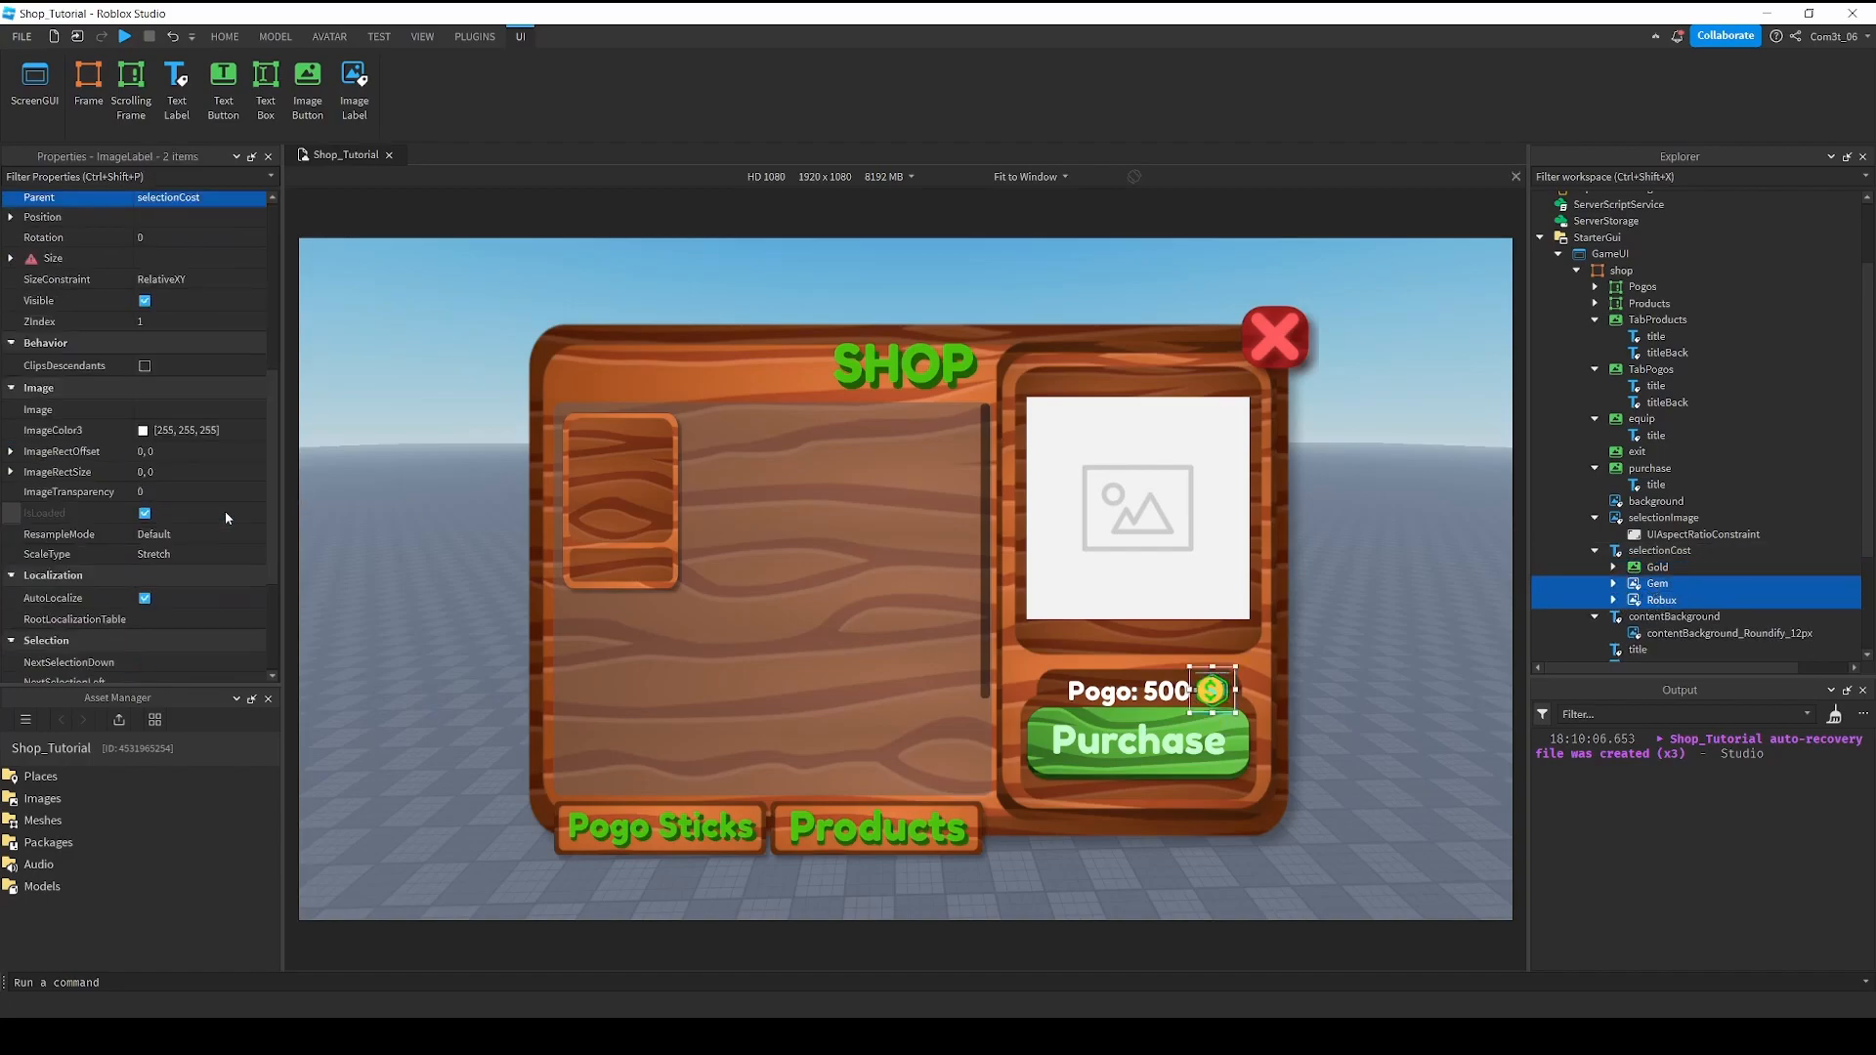
pyautogui.click(145, 302)
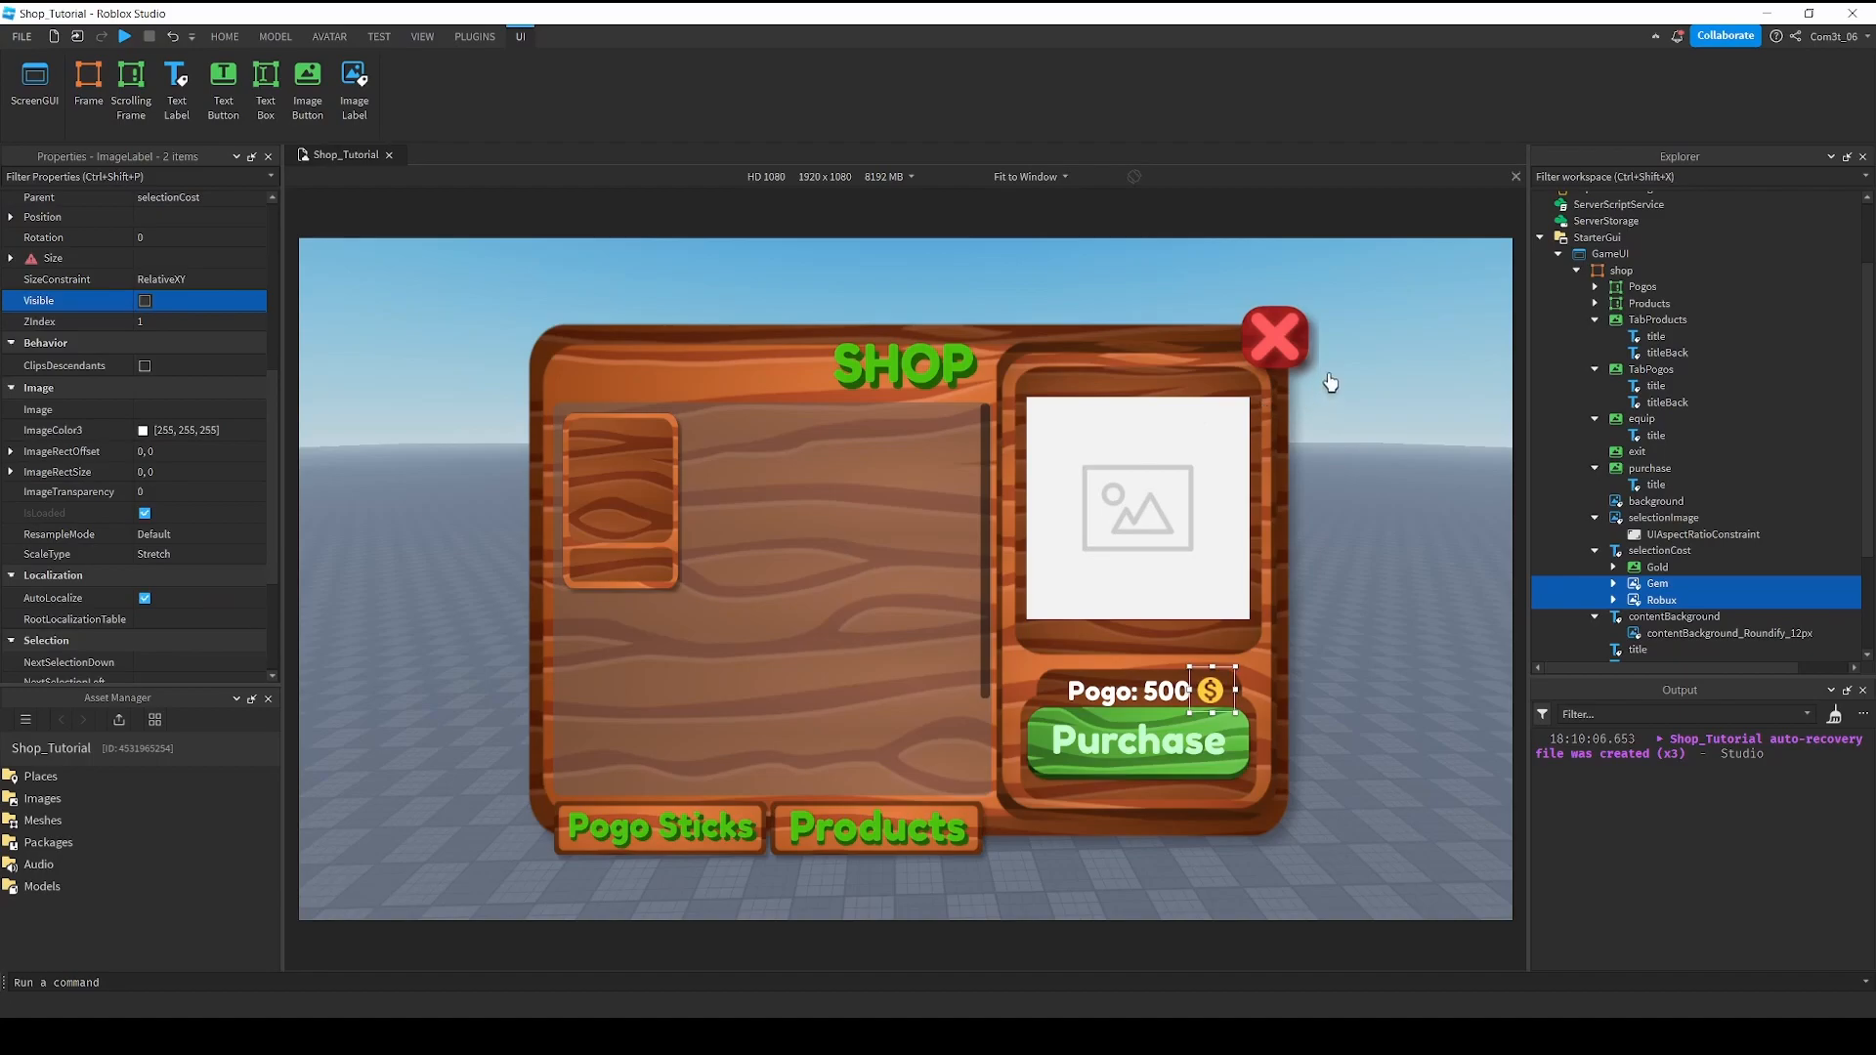
pyautogui.click(1324, 383)
# Nudge the Gold icon slightly further away from the cost text.
pyautogui.click(1652, 569)
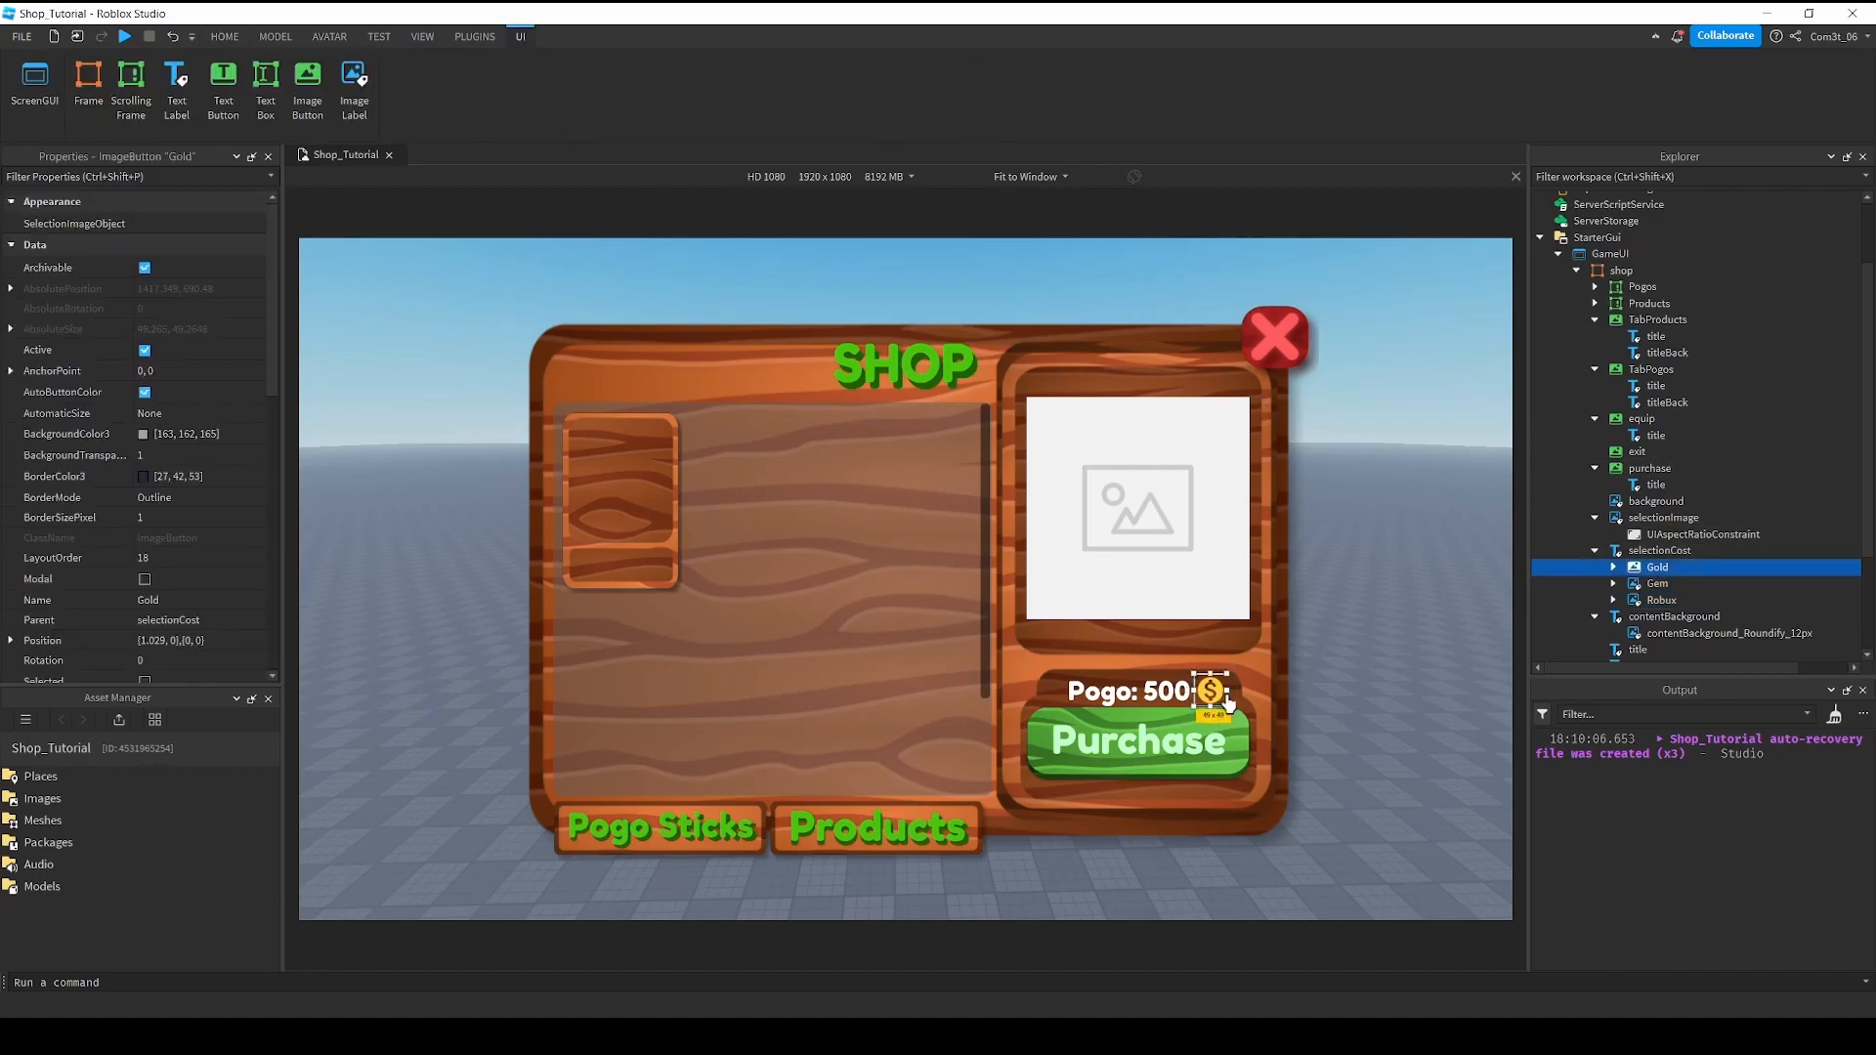
pyautogui.moveTo(1215, 687); pyautogui.dragTo(1216, 692)
pyautogui.click(1355, 334)
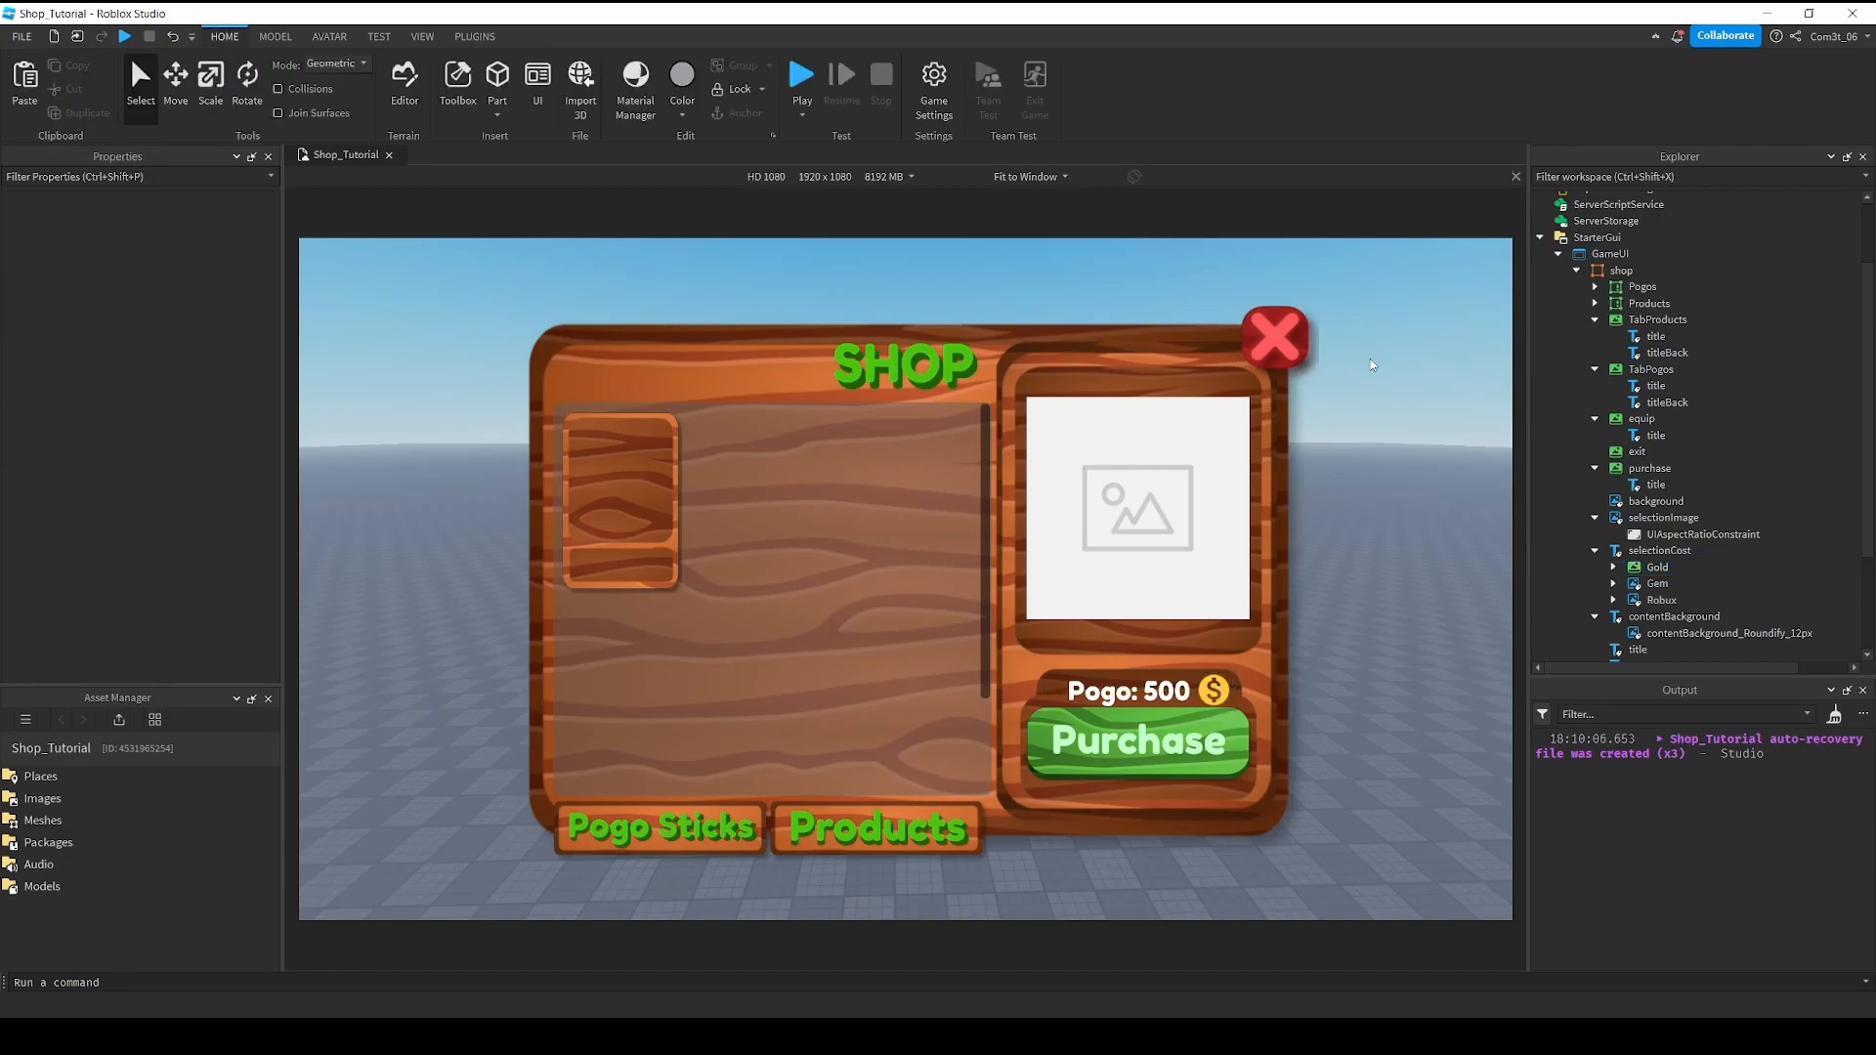
# Insert a Folder object into the shop frame.
pyautogui.moveTo(1390, 428); pyautogui.dragTo(1387, 452, button='right')
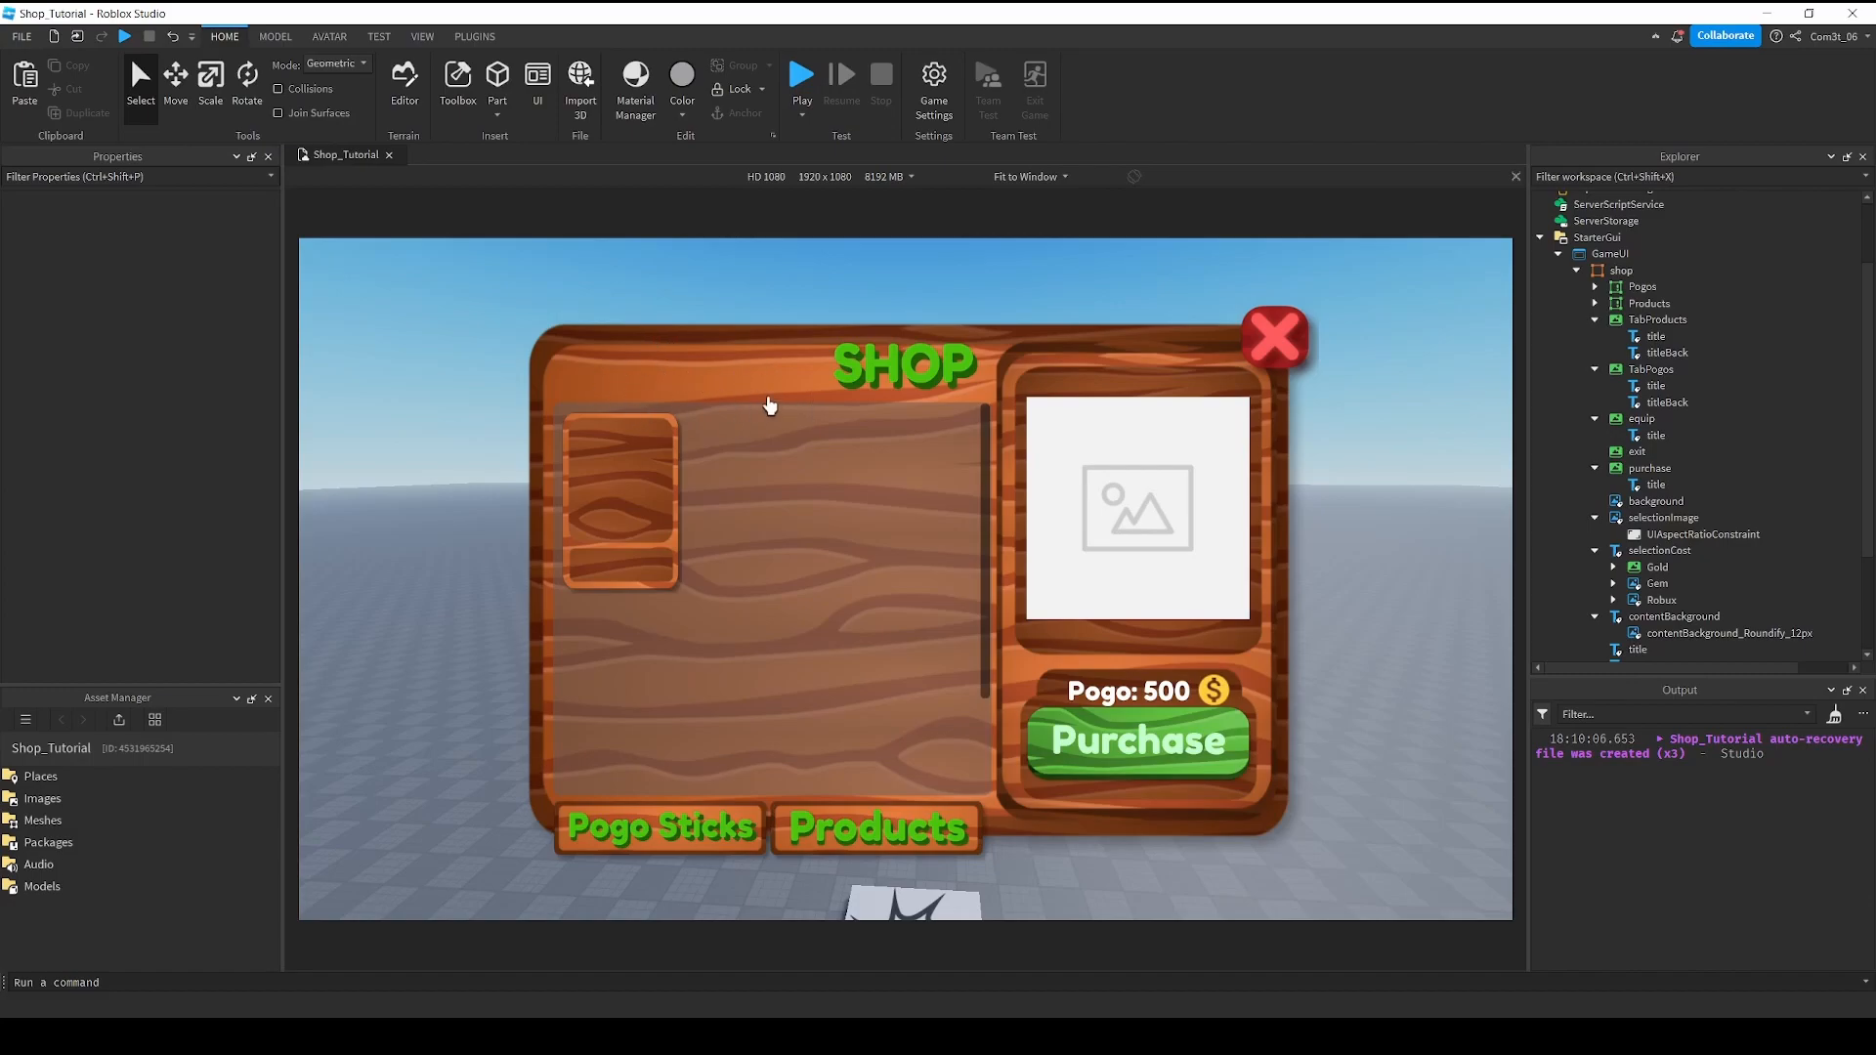
pyautogui.scroll(2, 1661, 391)
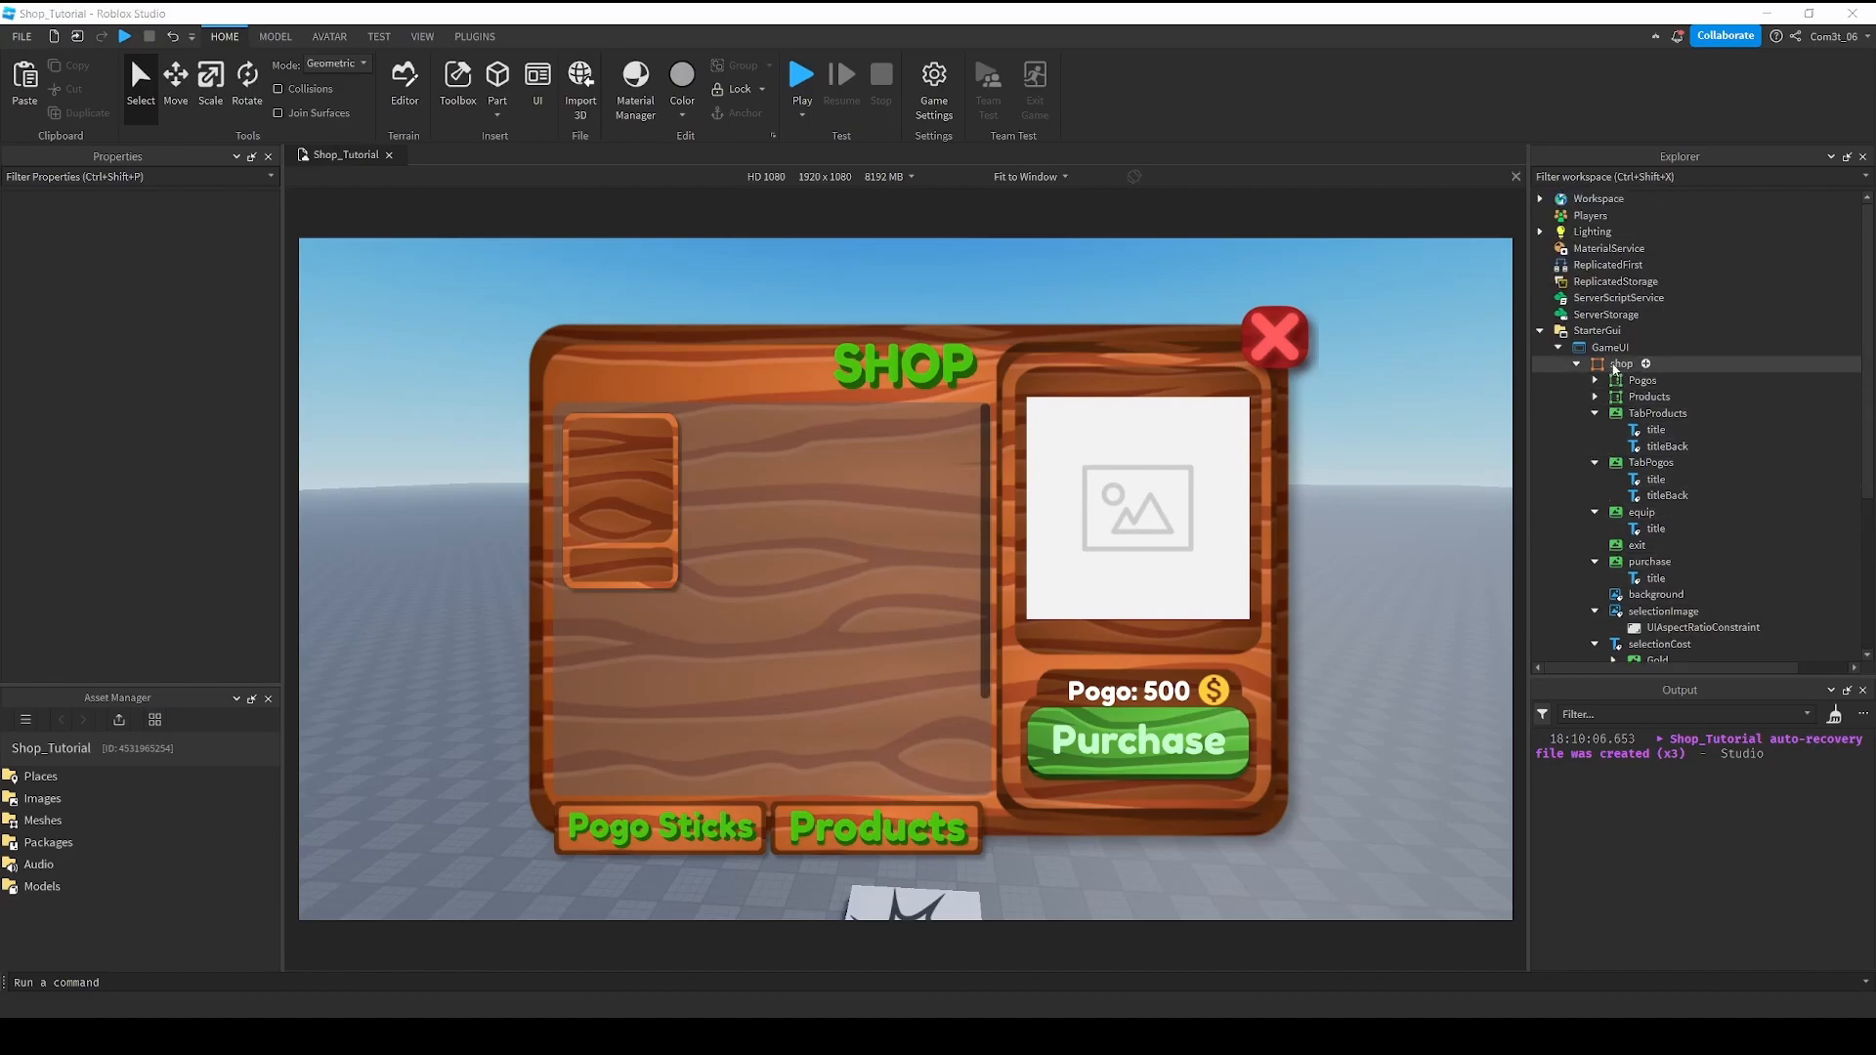
pyautogui.click(1617, 364)
pyautogui.rightClick(1617, 364)
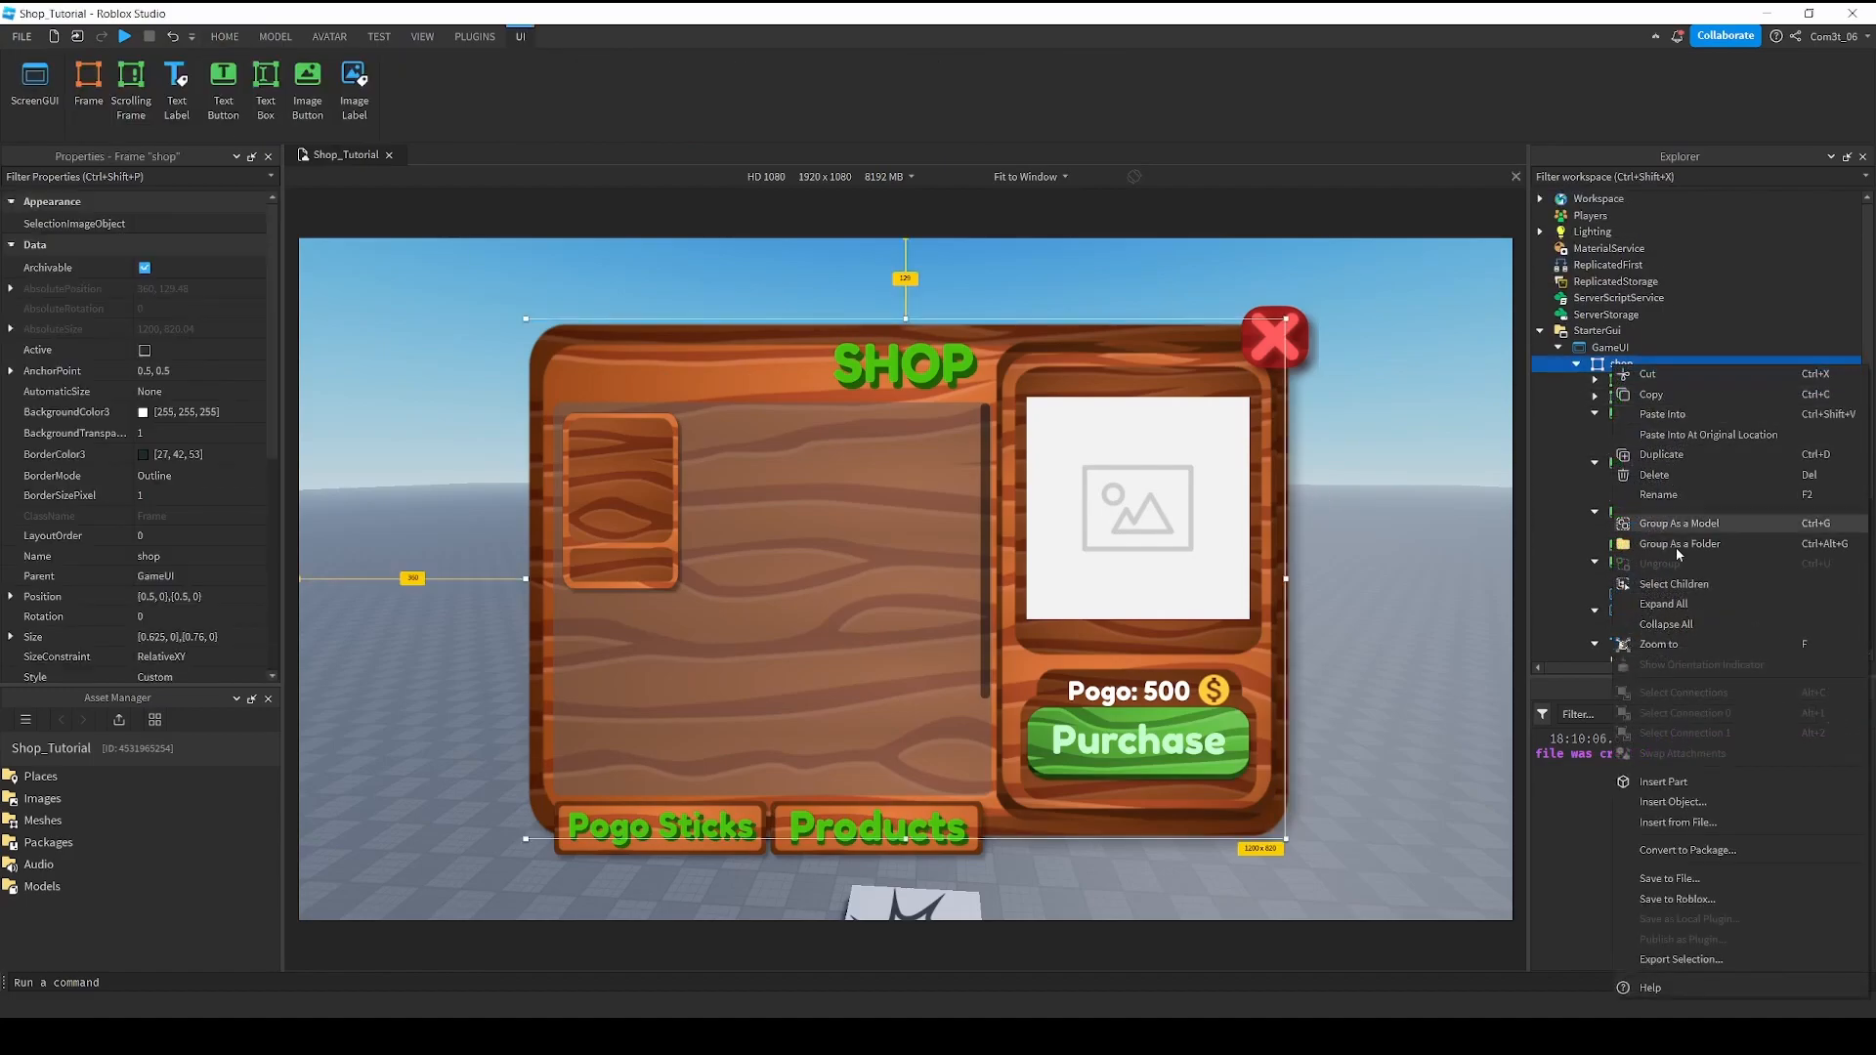
pyautogui.click(1670, 801)
pyautogui.write('frame')
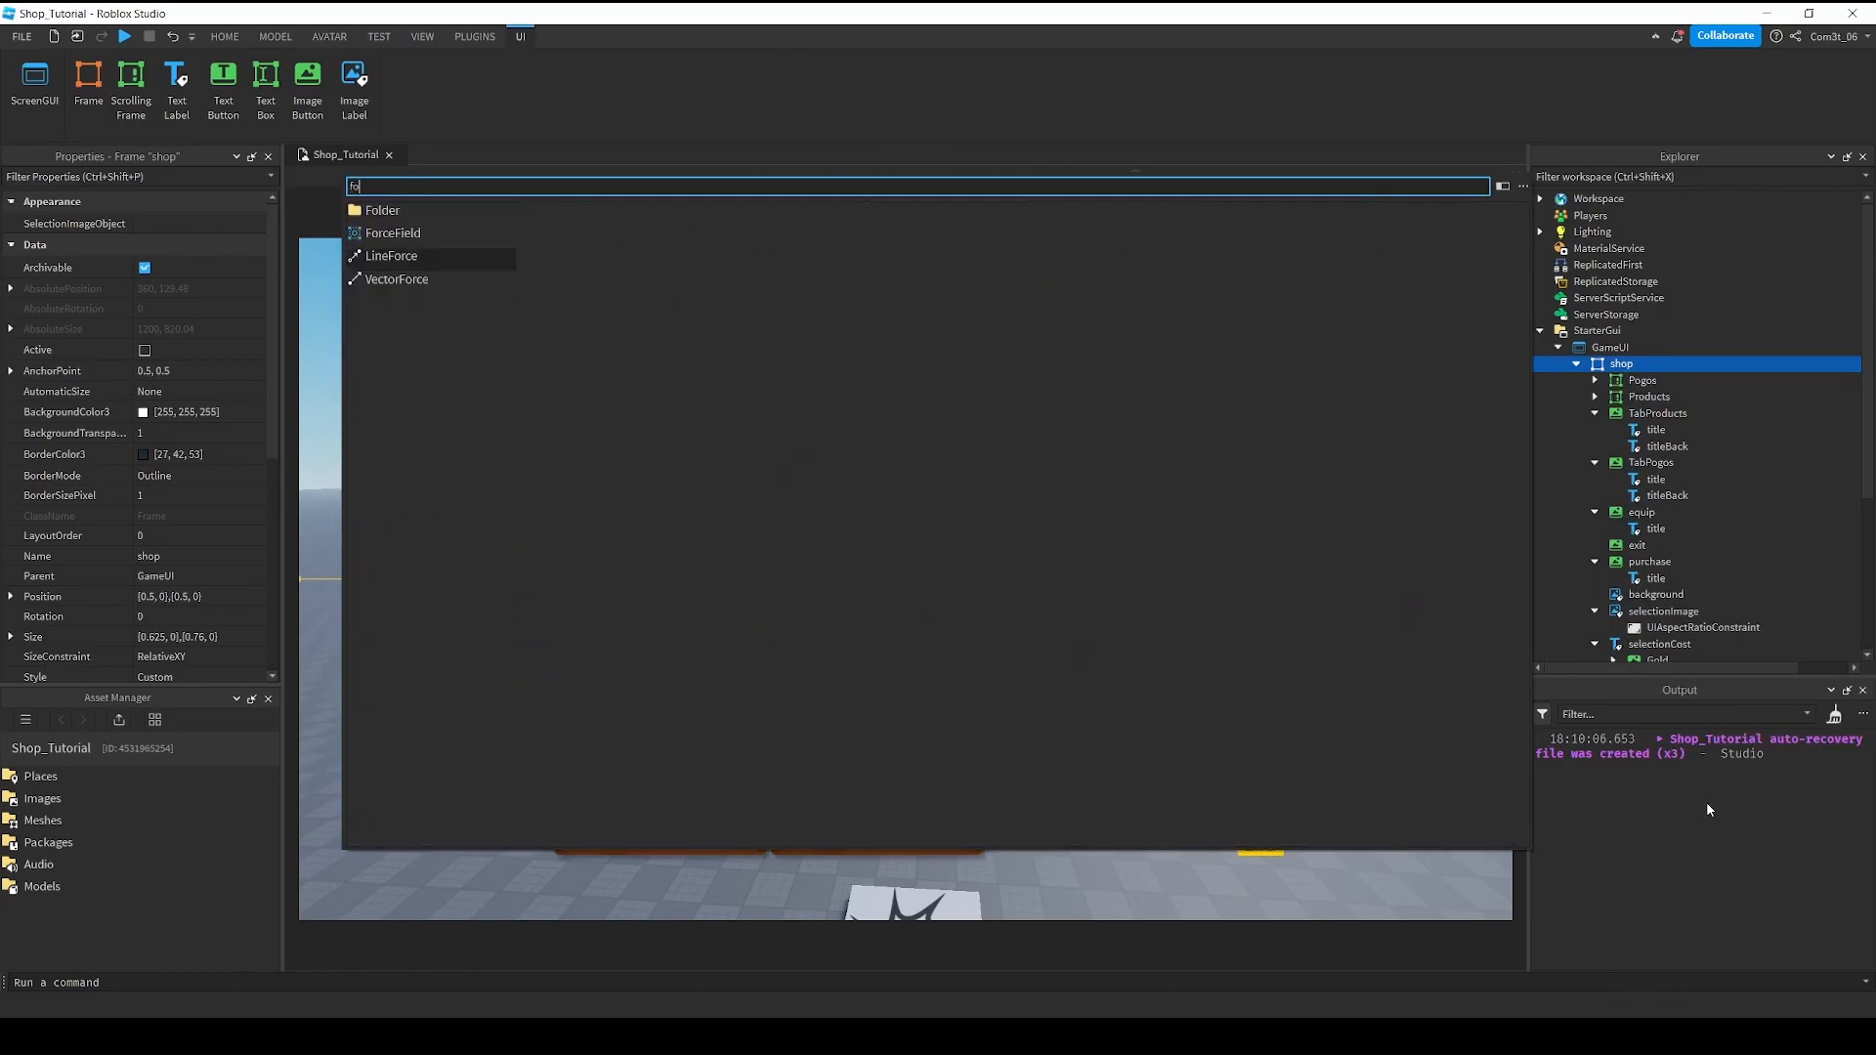
pyautogui.press('Return')
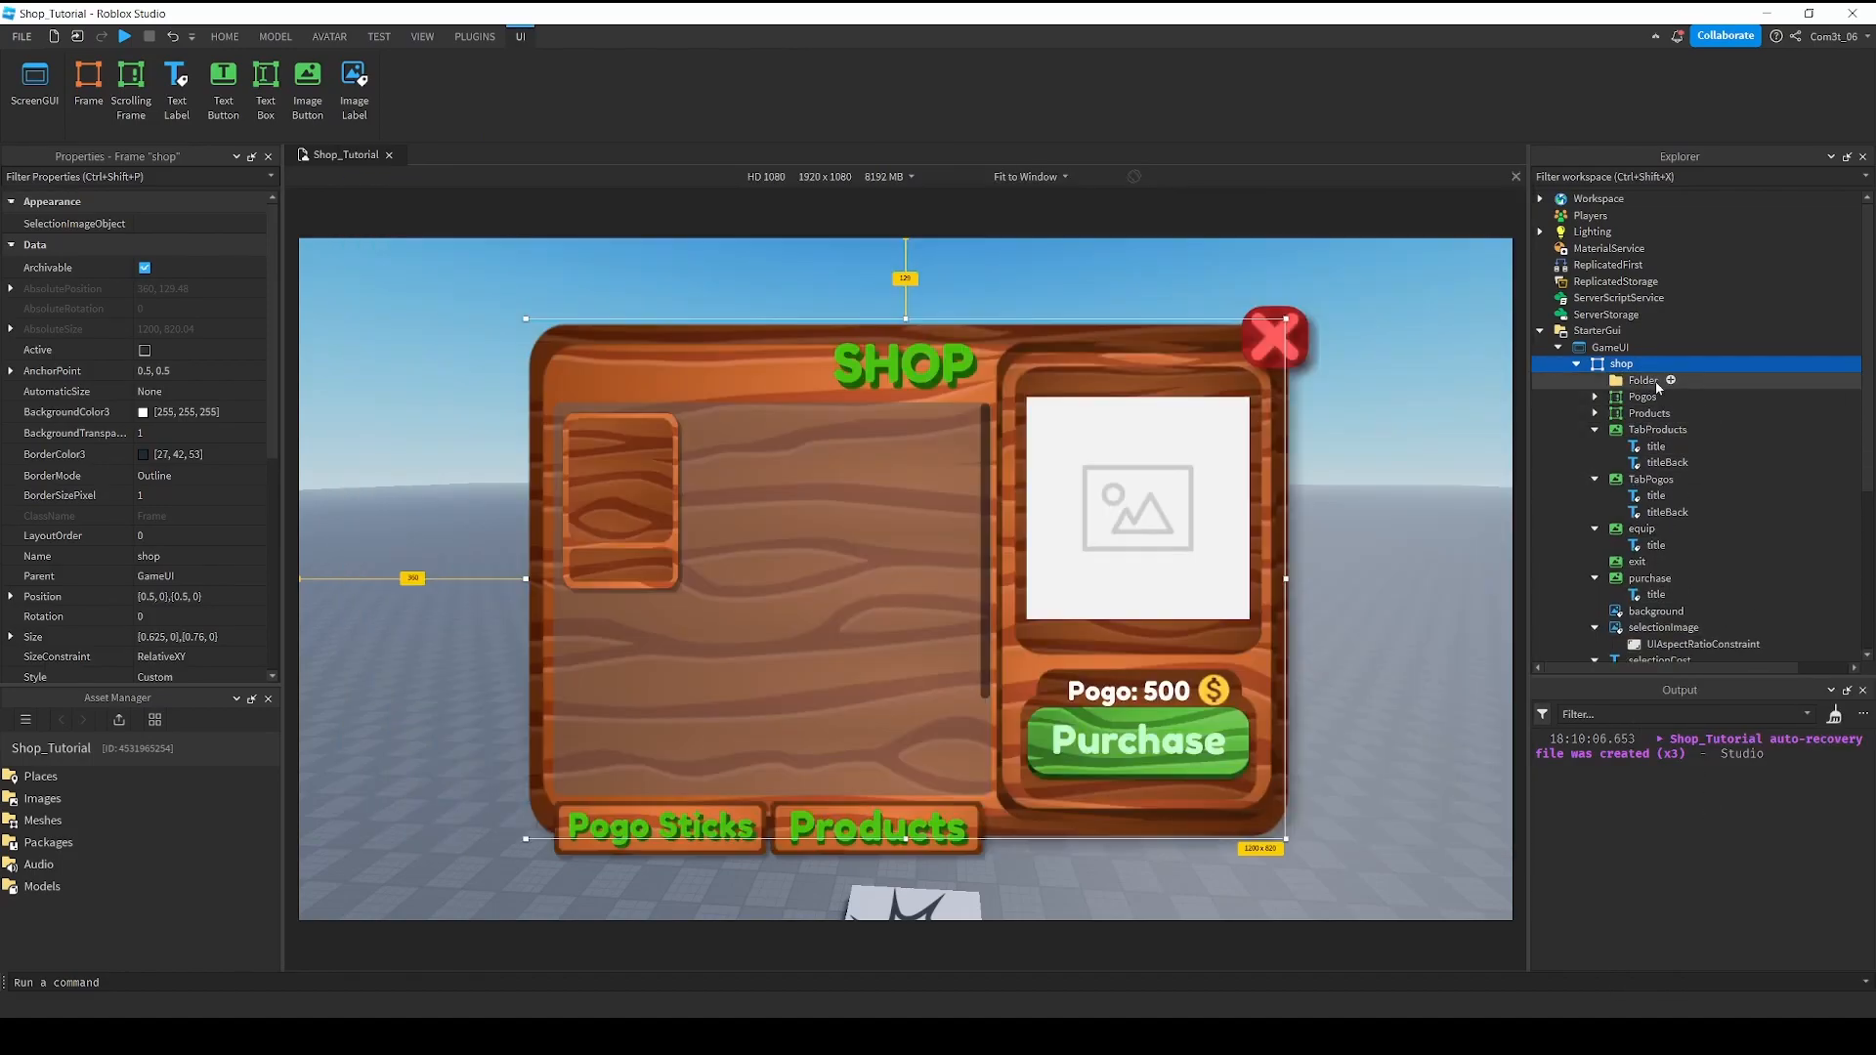
# Rename the new folder in the shop frame to icons.
pyautogui.click(1644, 381)
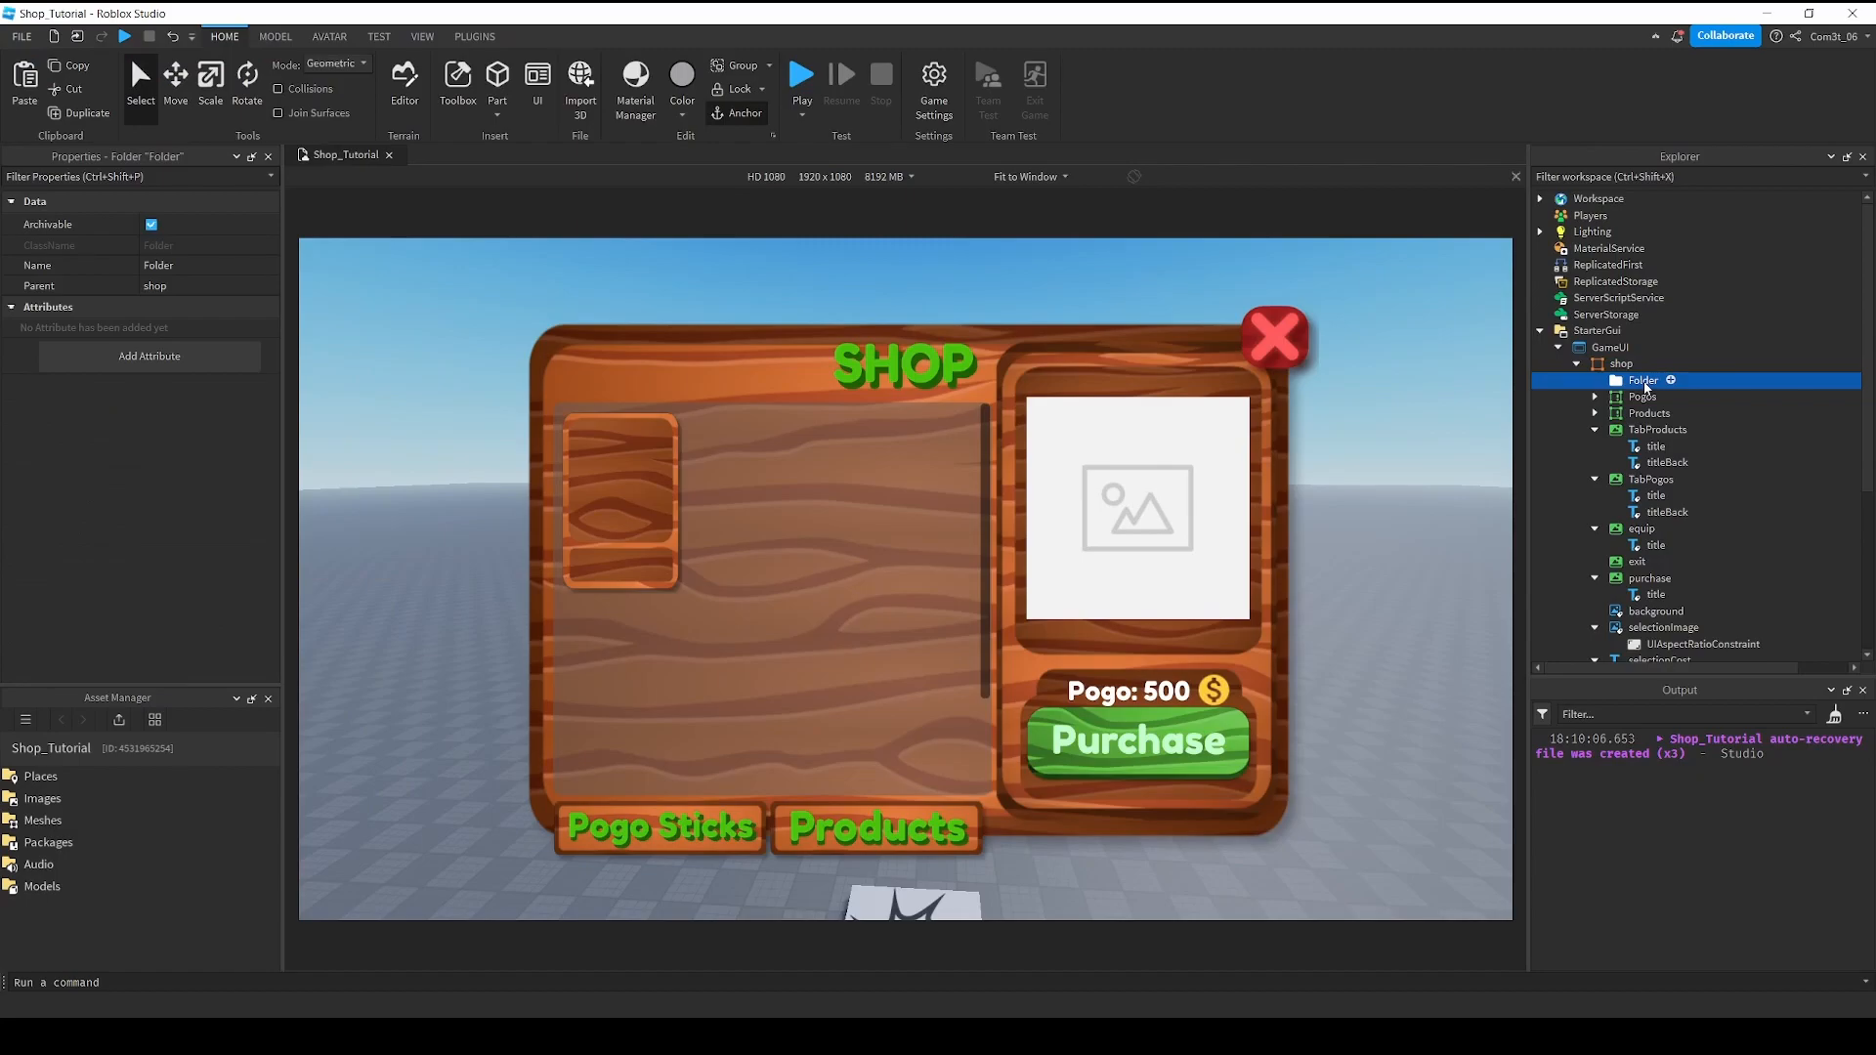
pyautogui.doubleClick(1645, 383)
pyautogui.press('BackSpace')
pyautogui.write('icons')
pyautogui.press('Return')
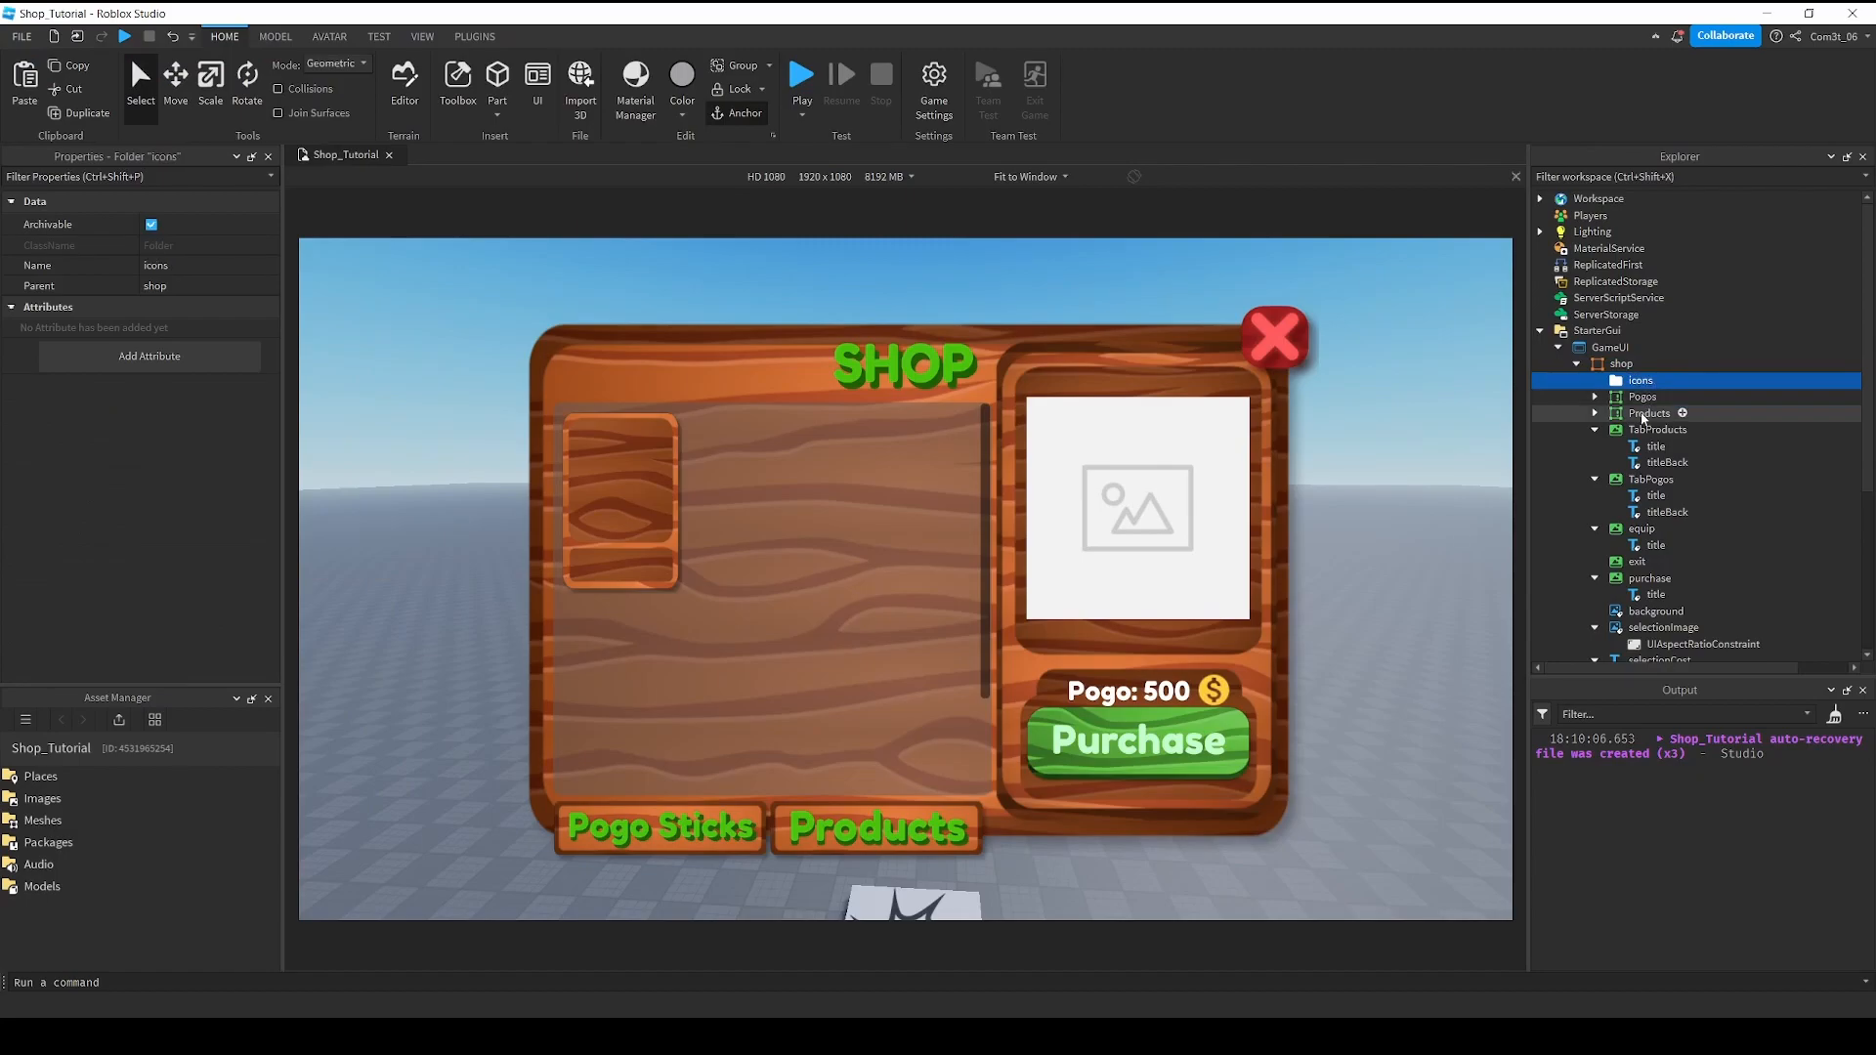
pyautogui.scroll(-3, 1649, 427)
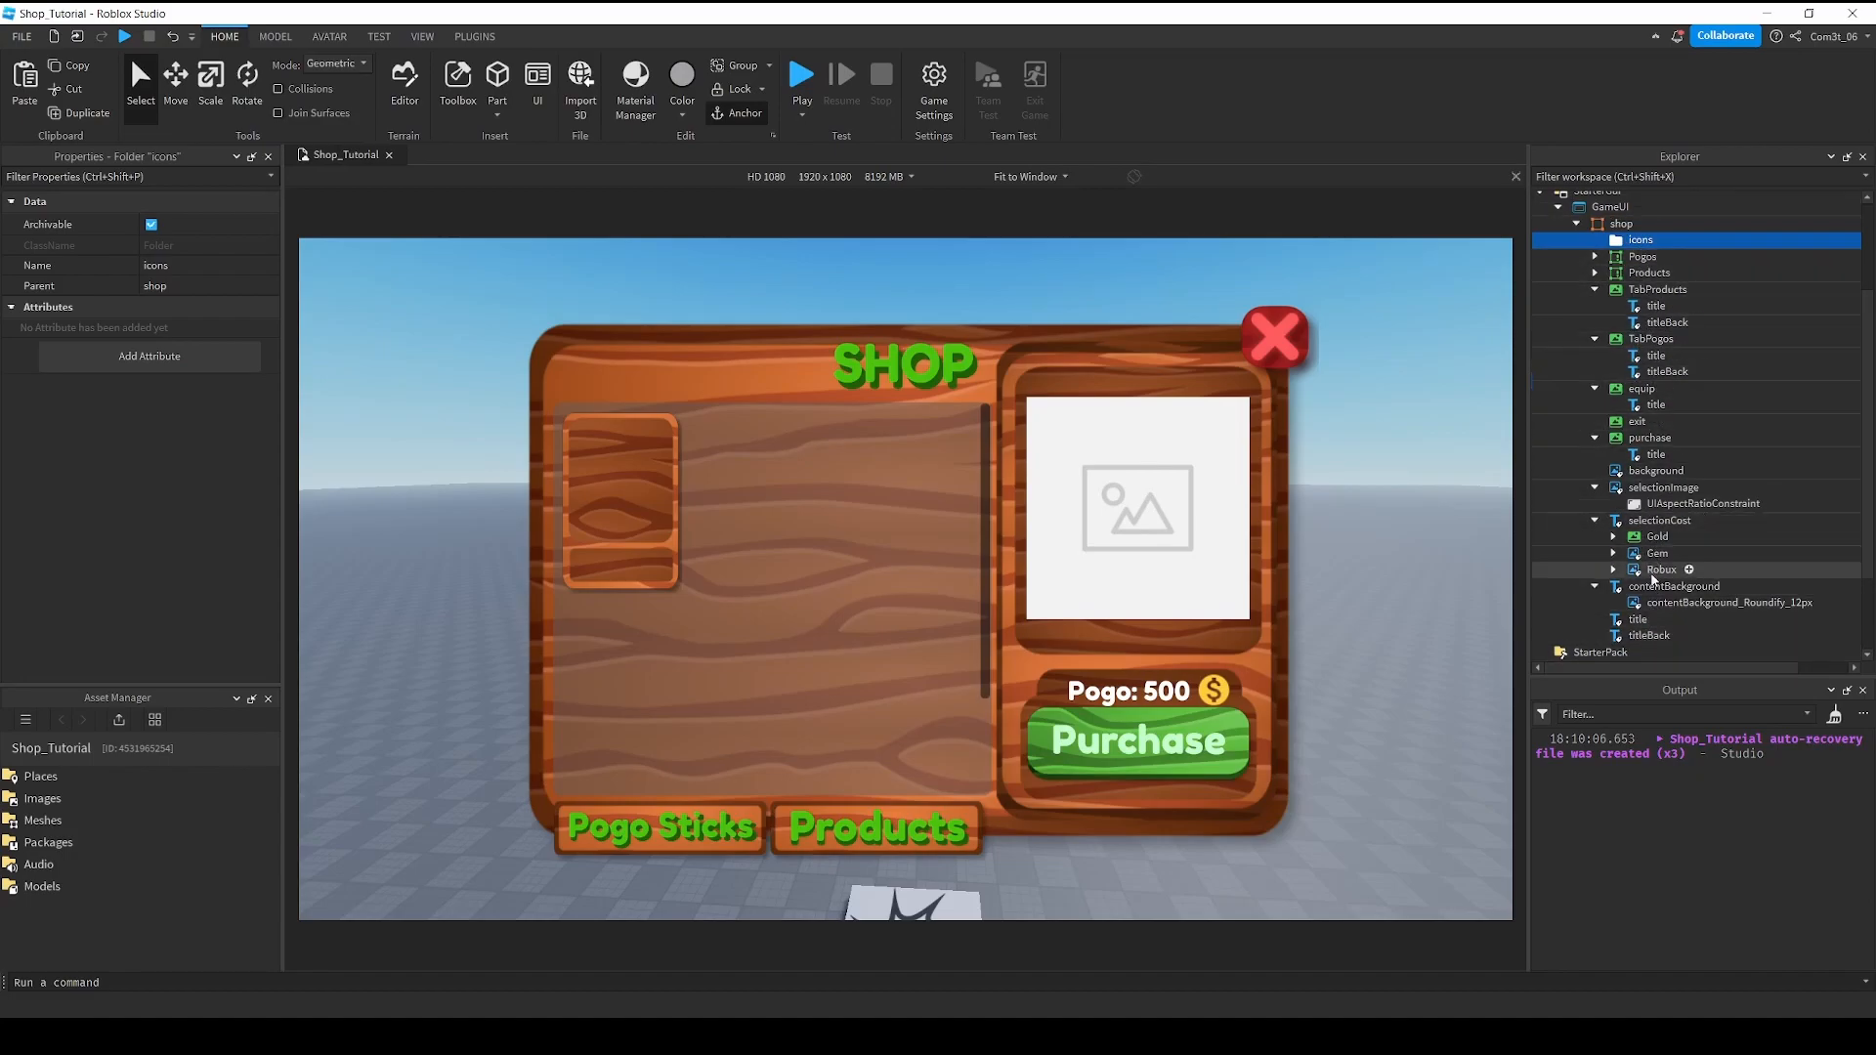
pyautogui.scroll(2, 1675, 580)
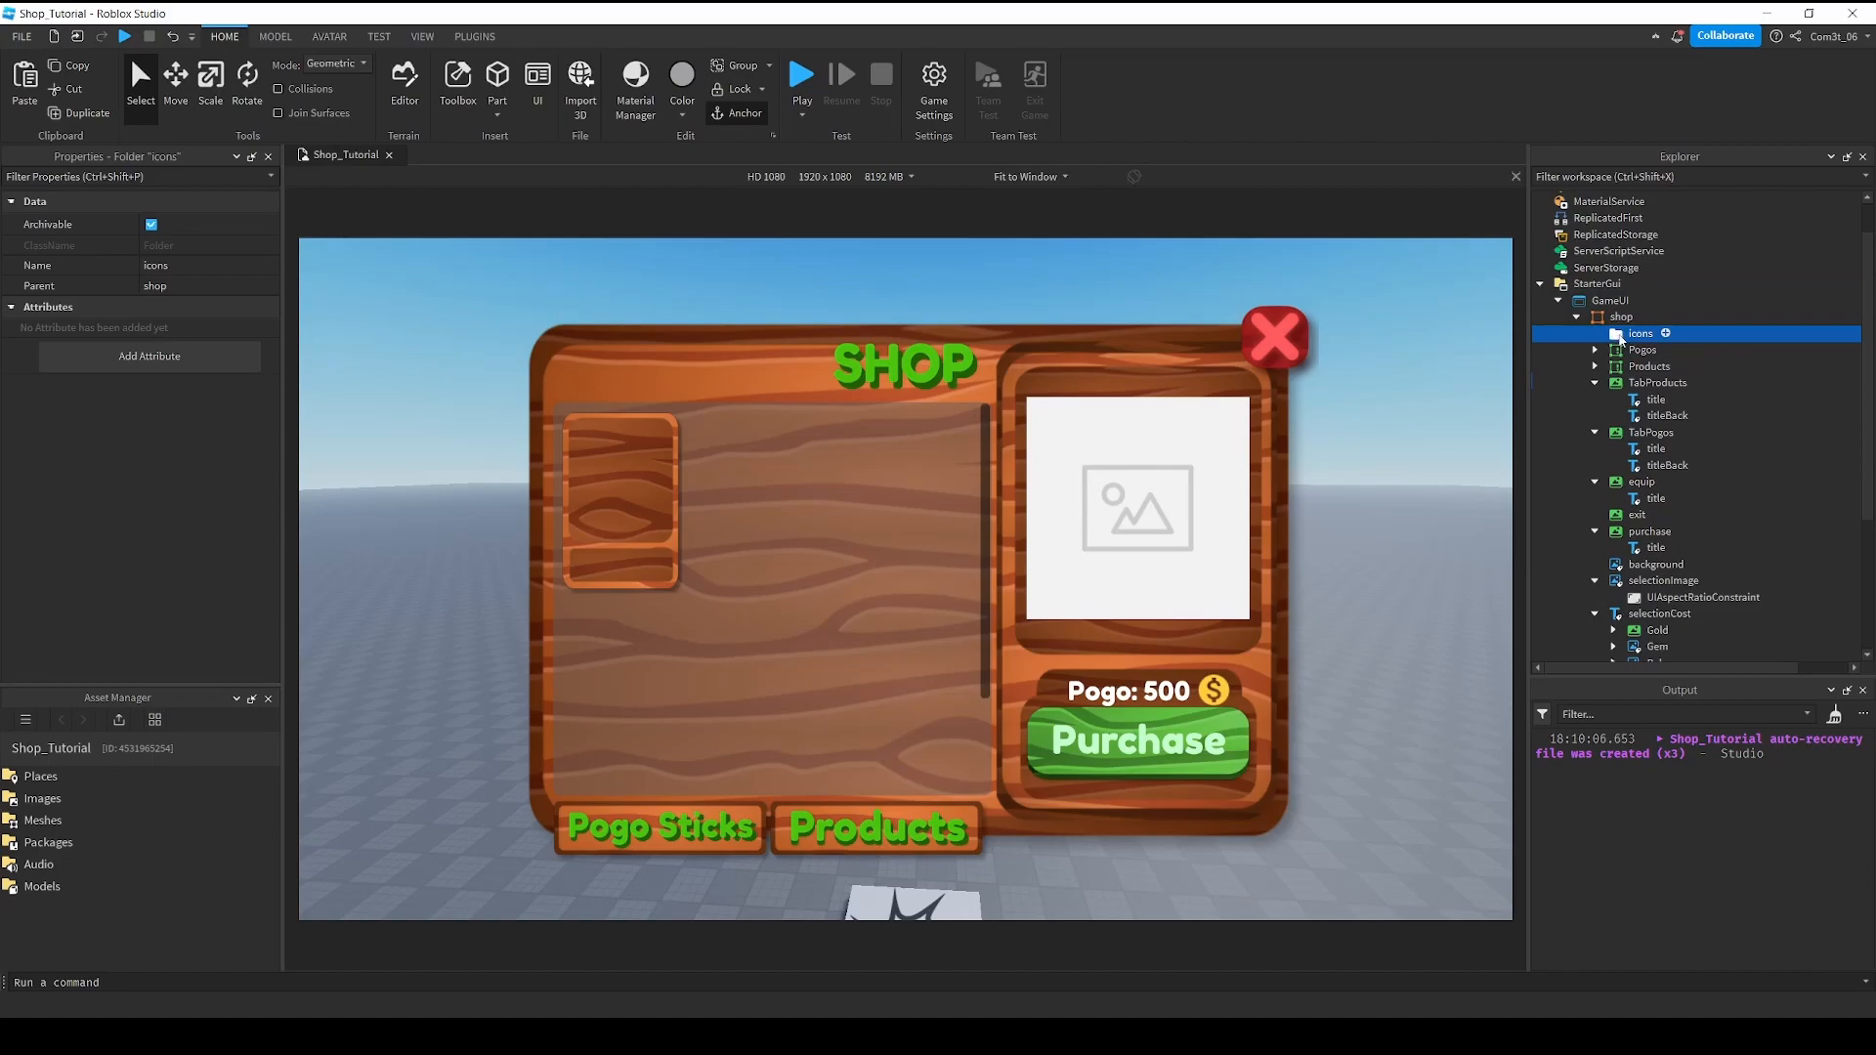
pyautogui.scroll(1, 1634, 459)
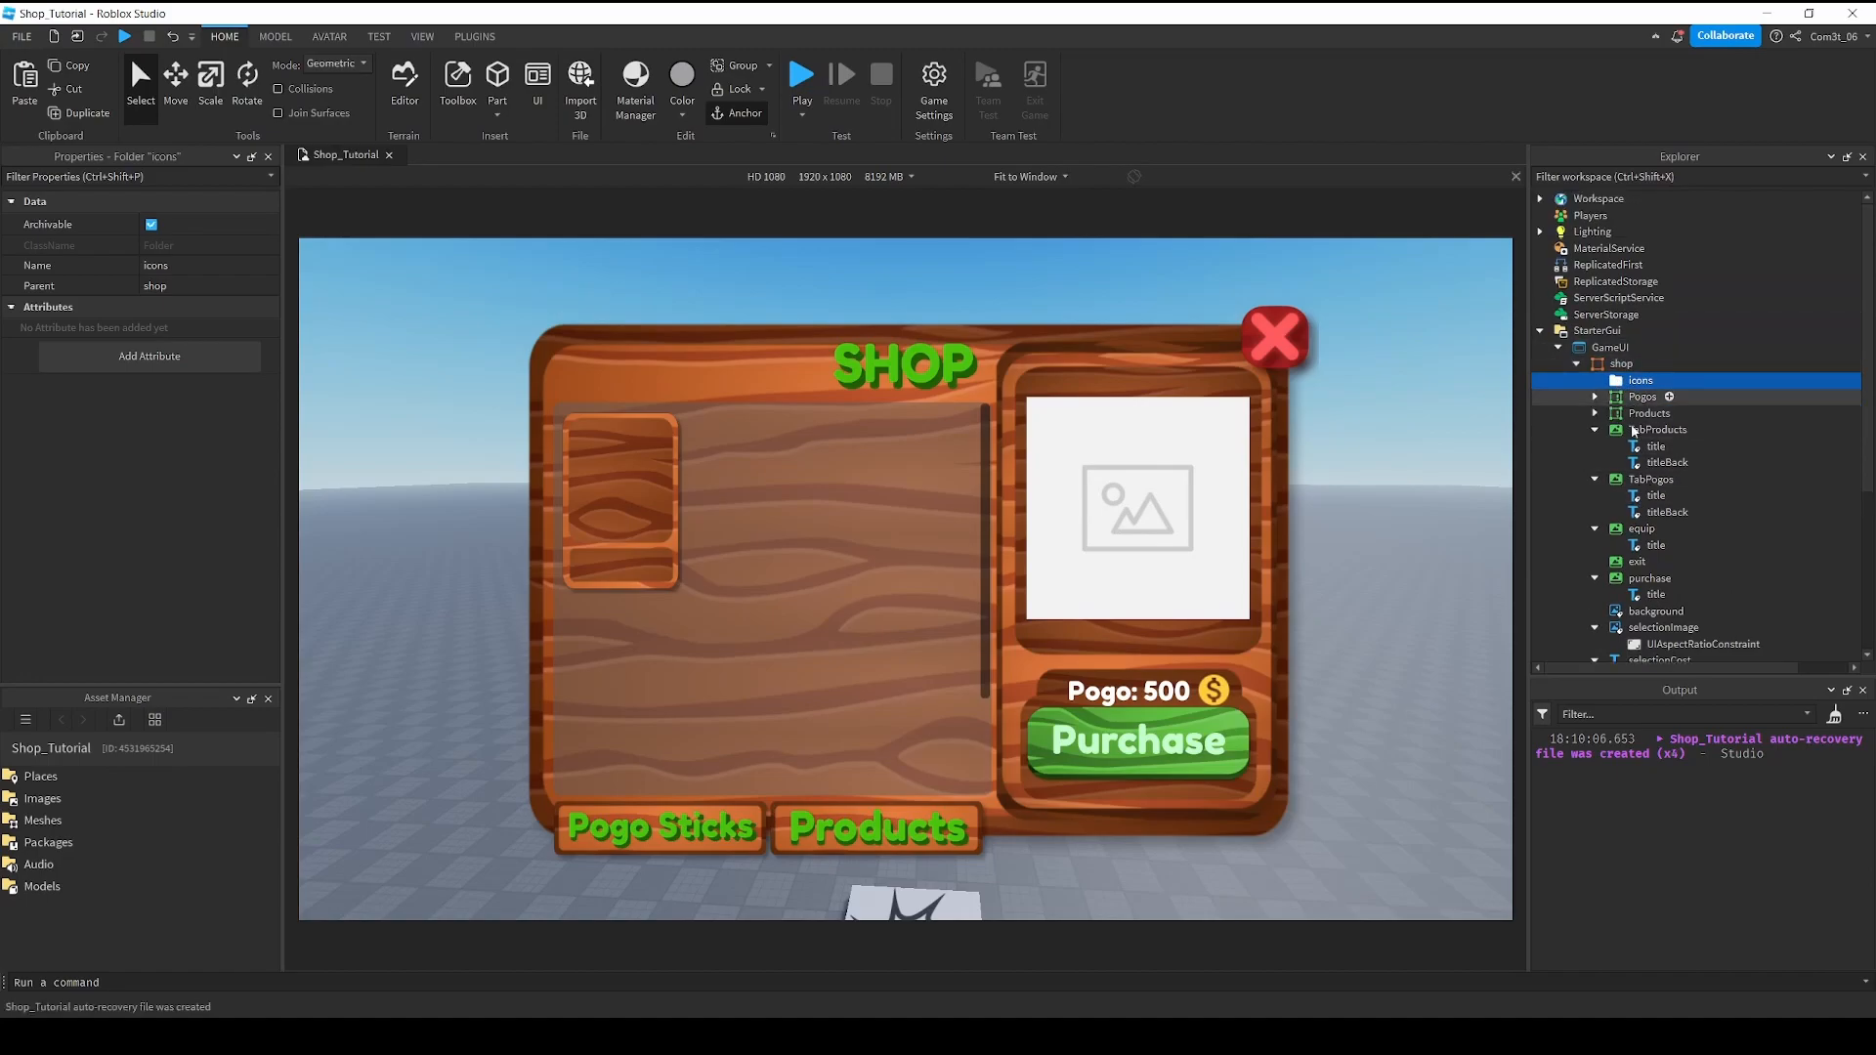
pyautogui.scroll(-3, 1646, 517)
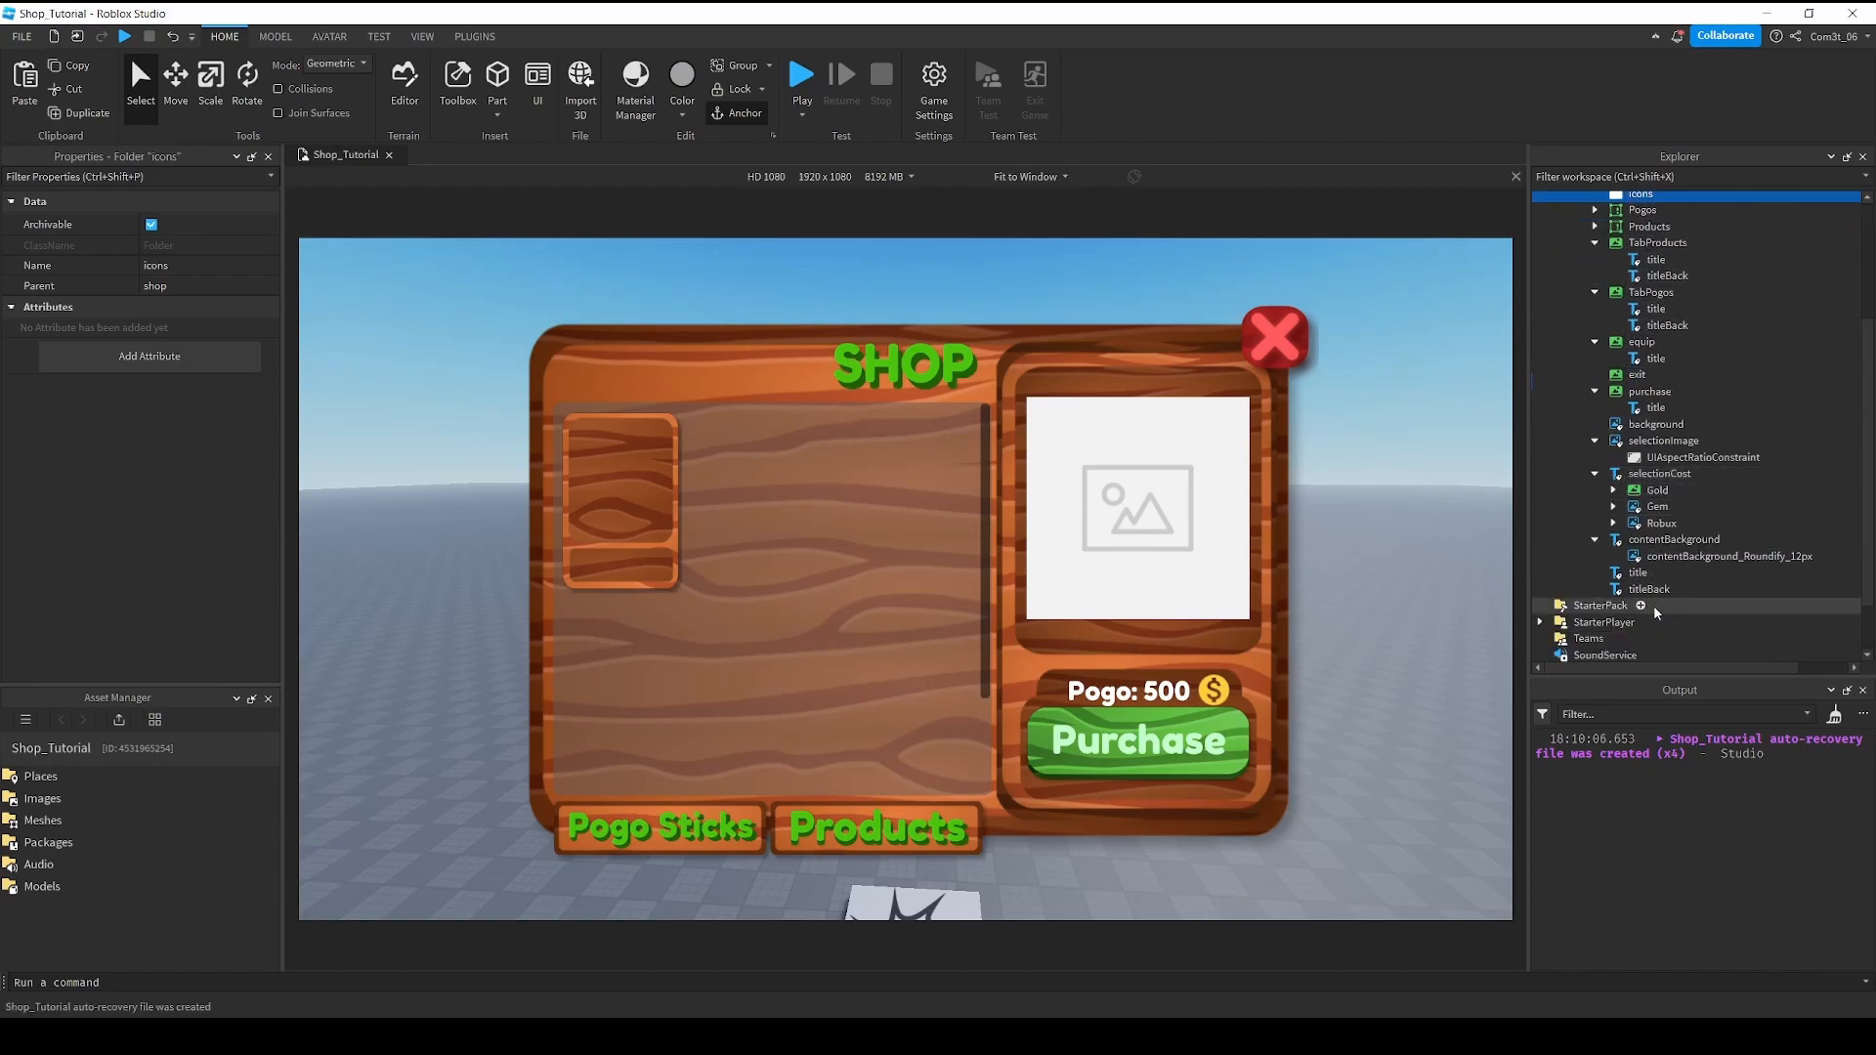
pyautogui.scroll(3, 1649, 537)
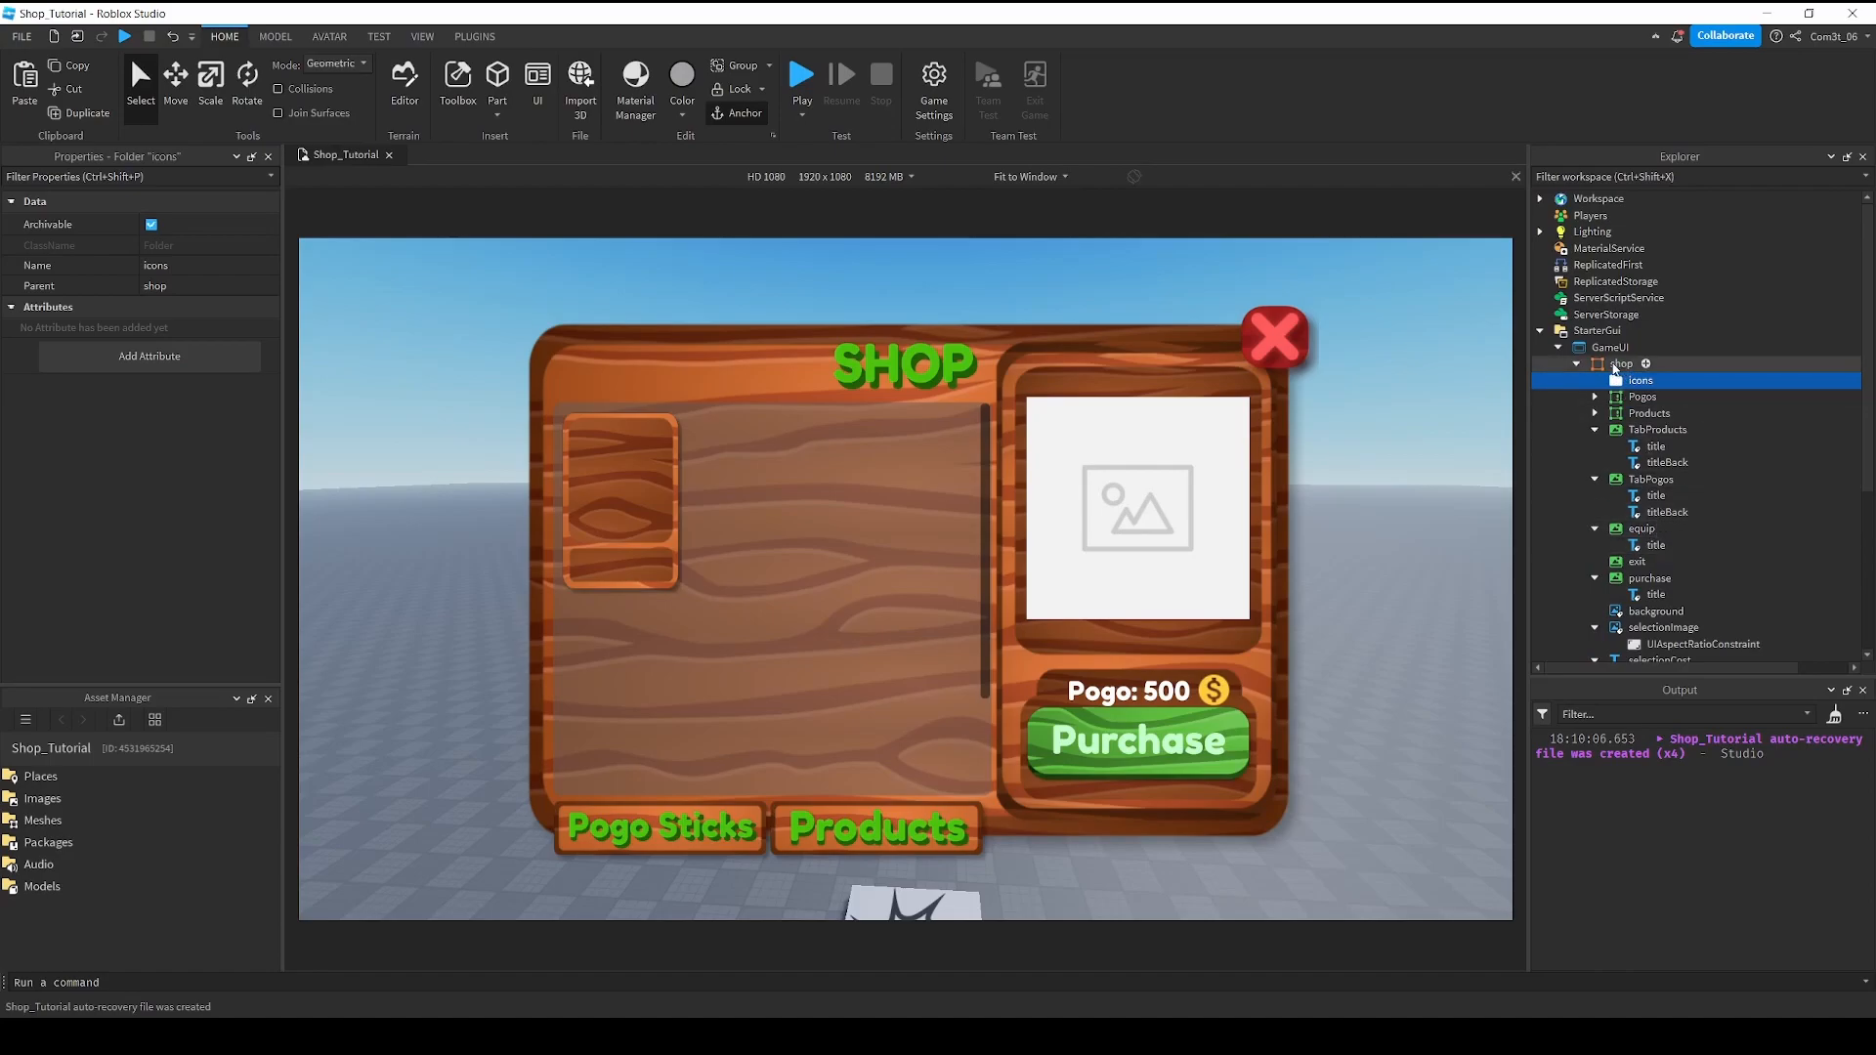
# Insert an ImageButton into the icons folder of the shop frame.
pyautogui.click(1617, 365)
pyautogui.click(1628, 380)
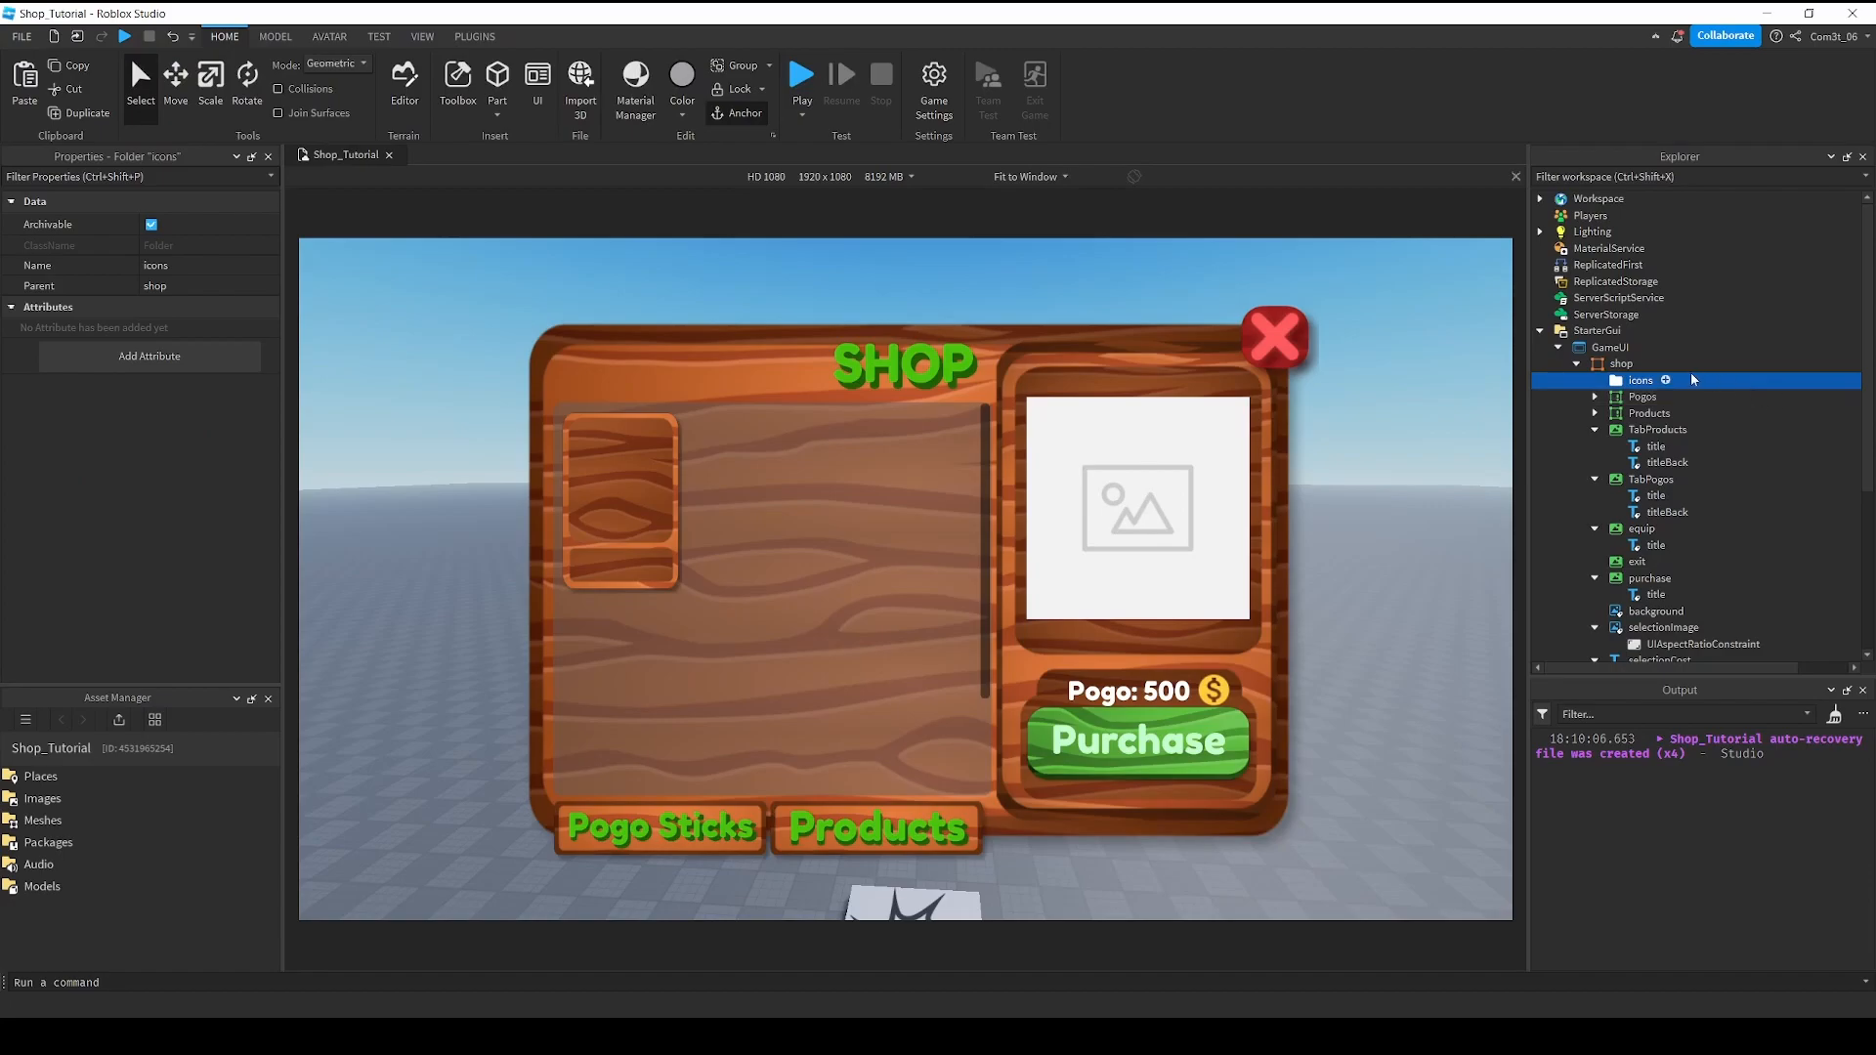
pyautogui.rightClick(1624, 387)
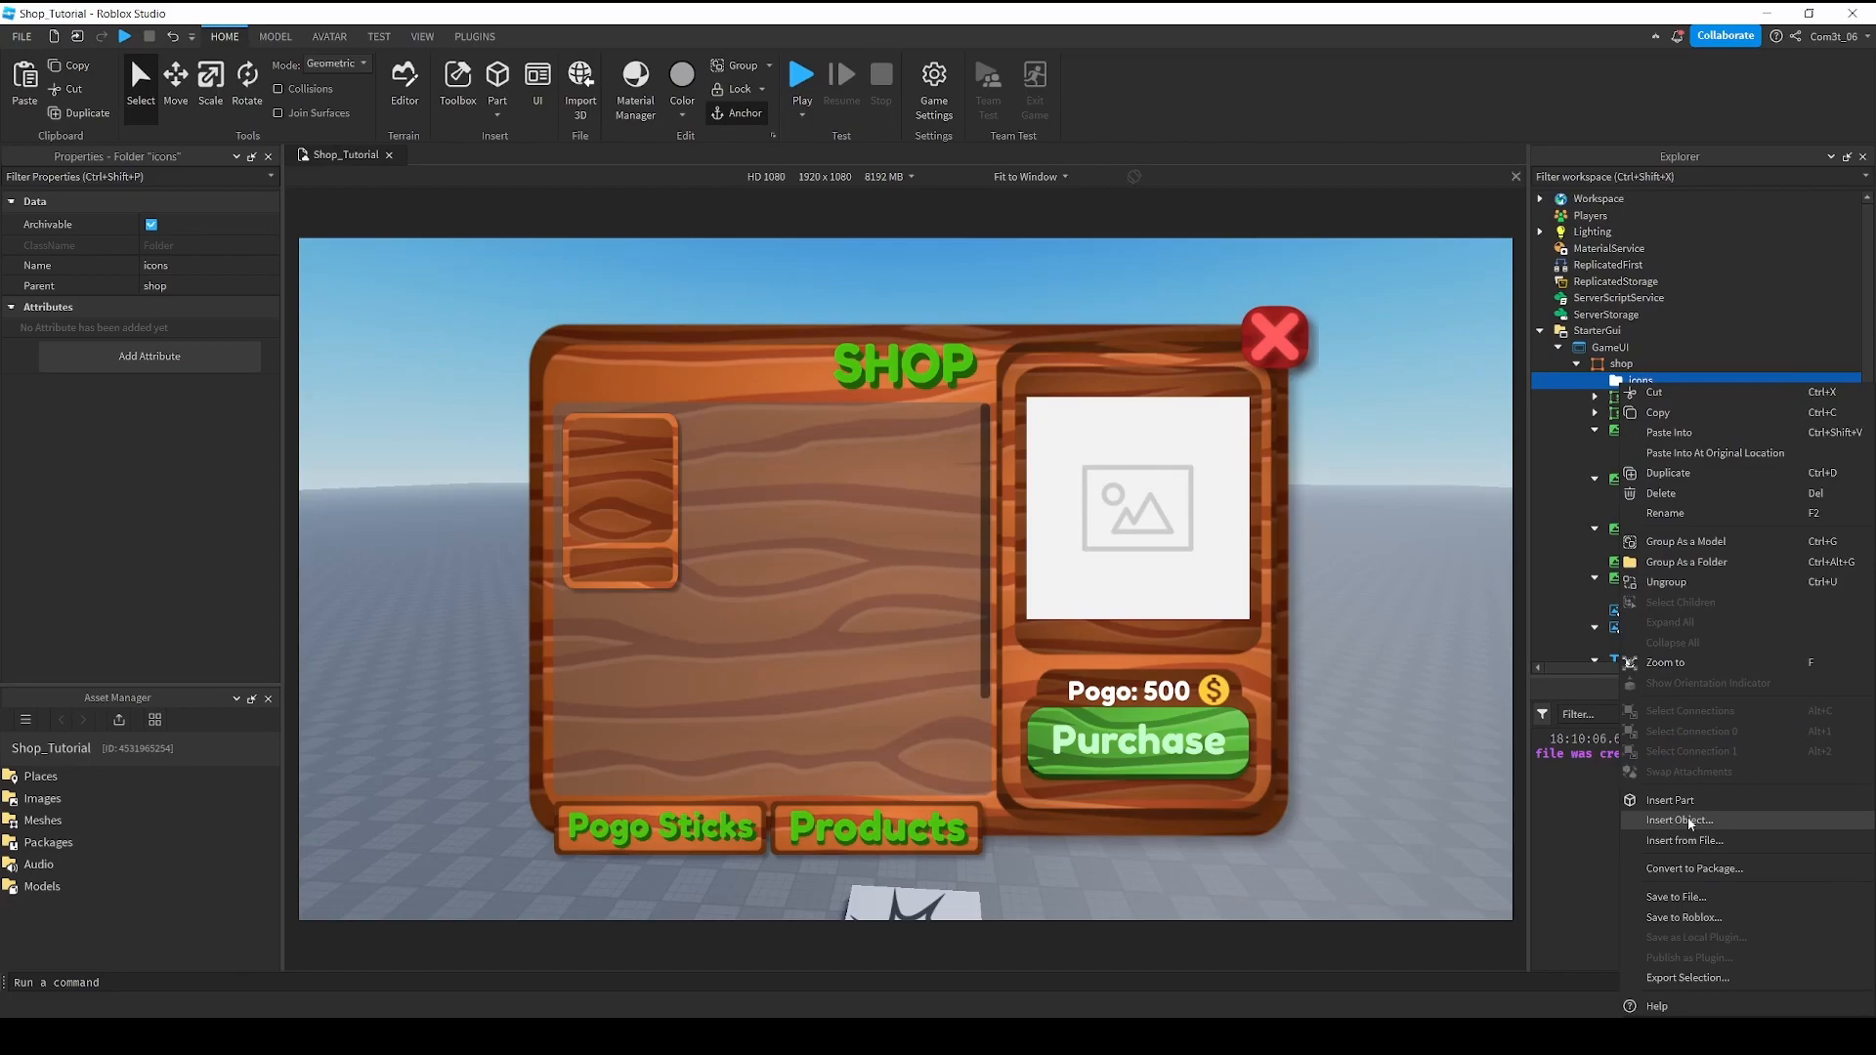
pyautogui.click(1681, 821)
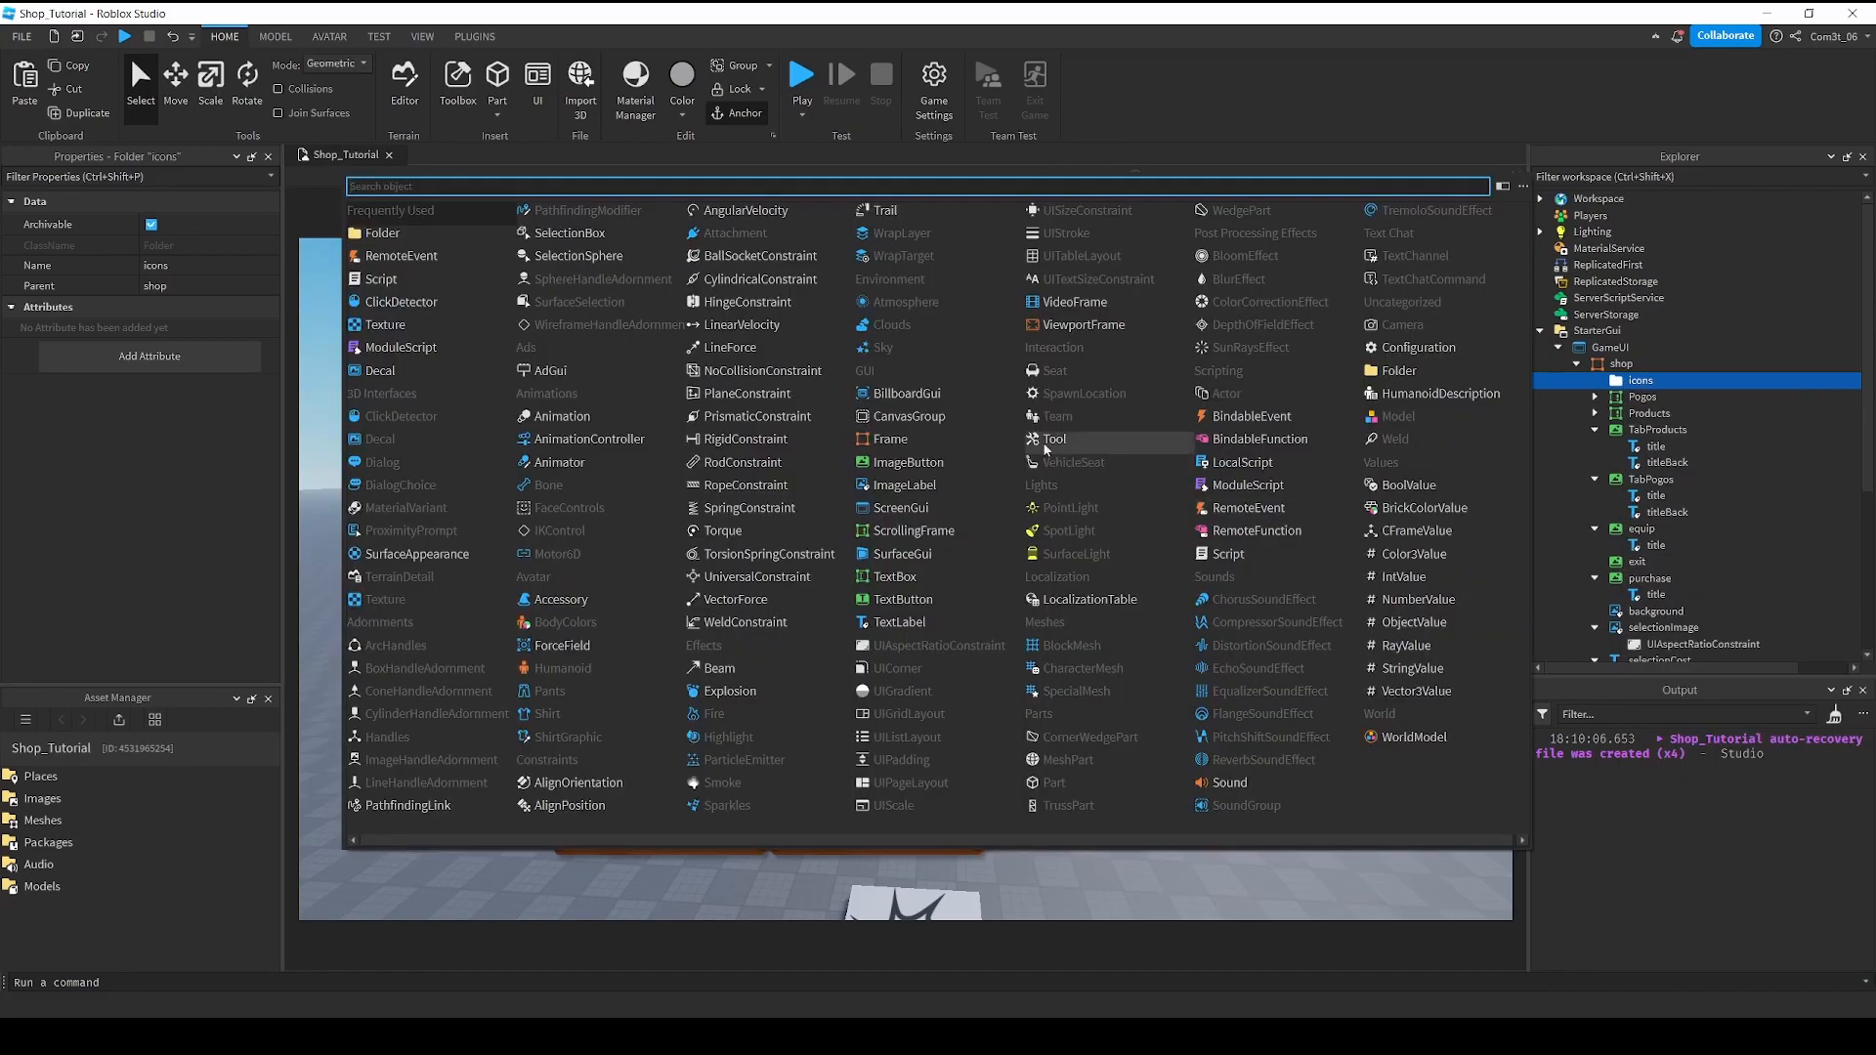
pyautogui.write('ima')
pyautogui.press('Down')
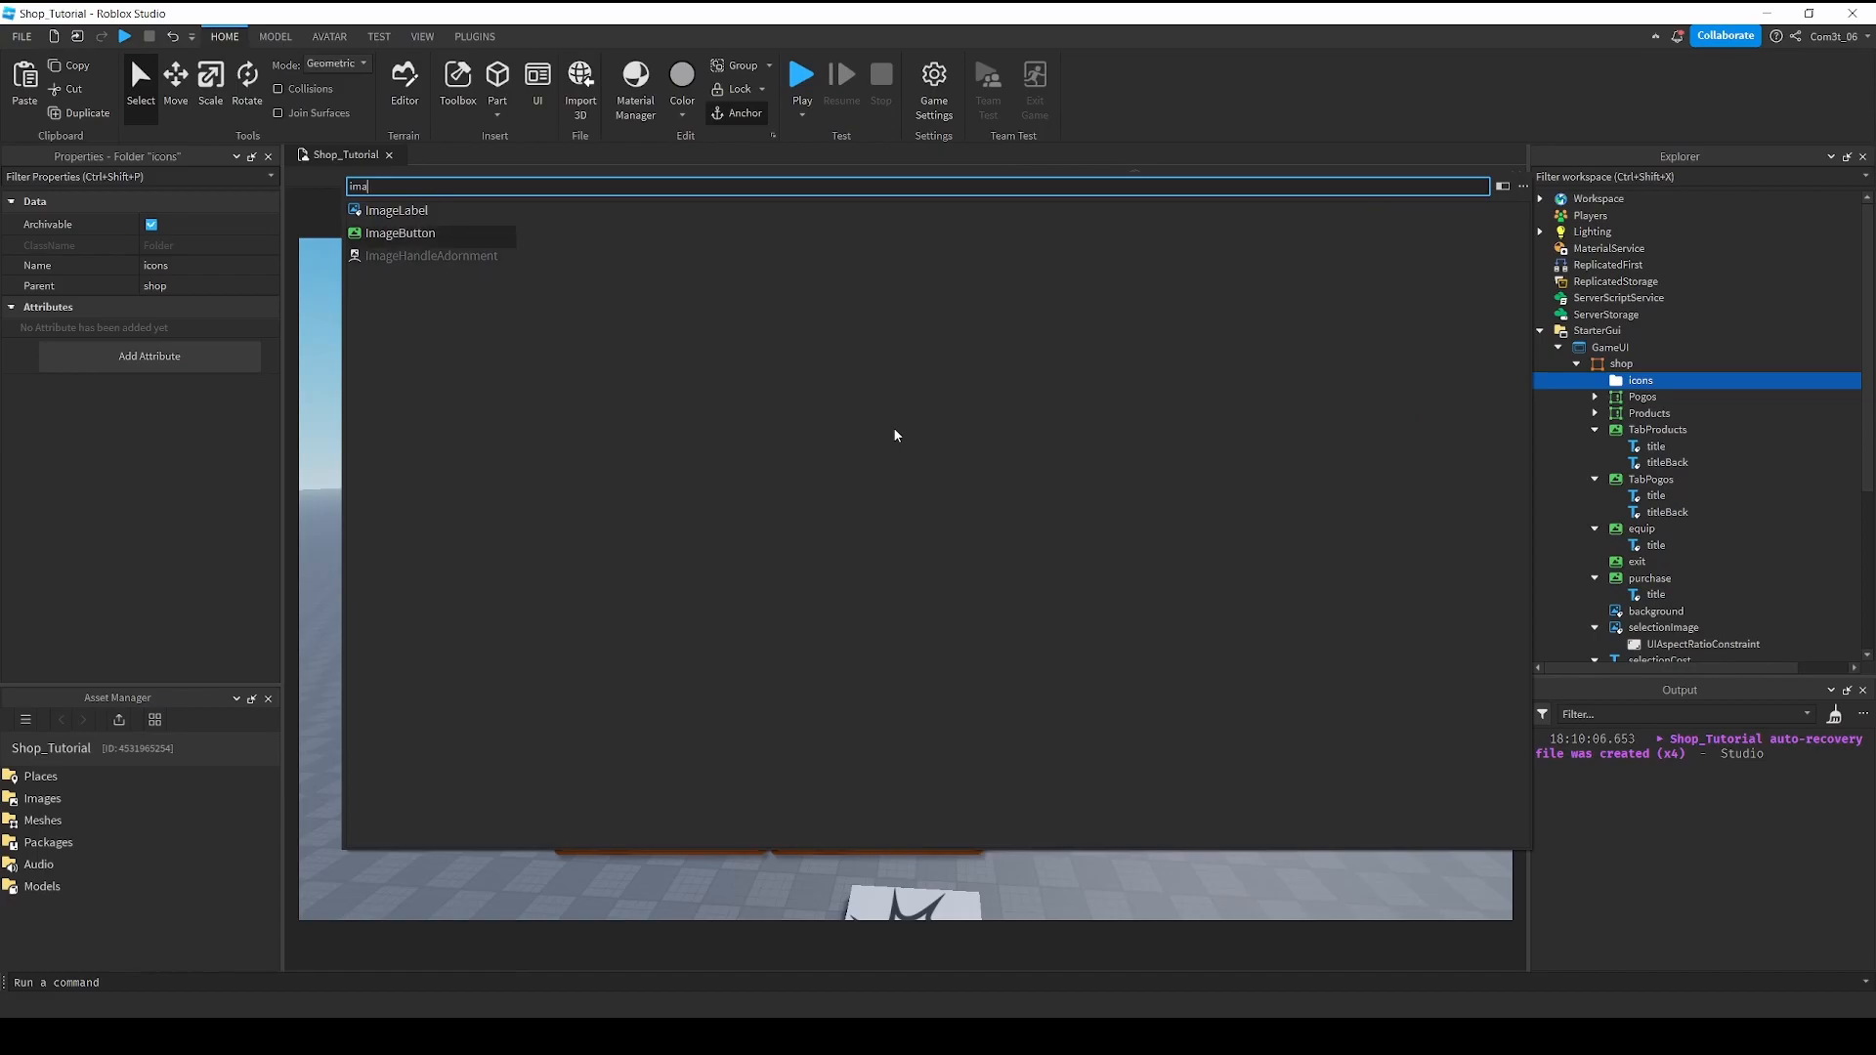
pyautogui.press('Return')
# Rename the new ImageButton BuyMoreCoins and move it onto the shop's header, above the wooden item card.
pyautogui.click(1660, 398)
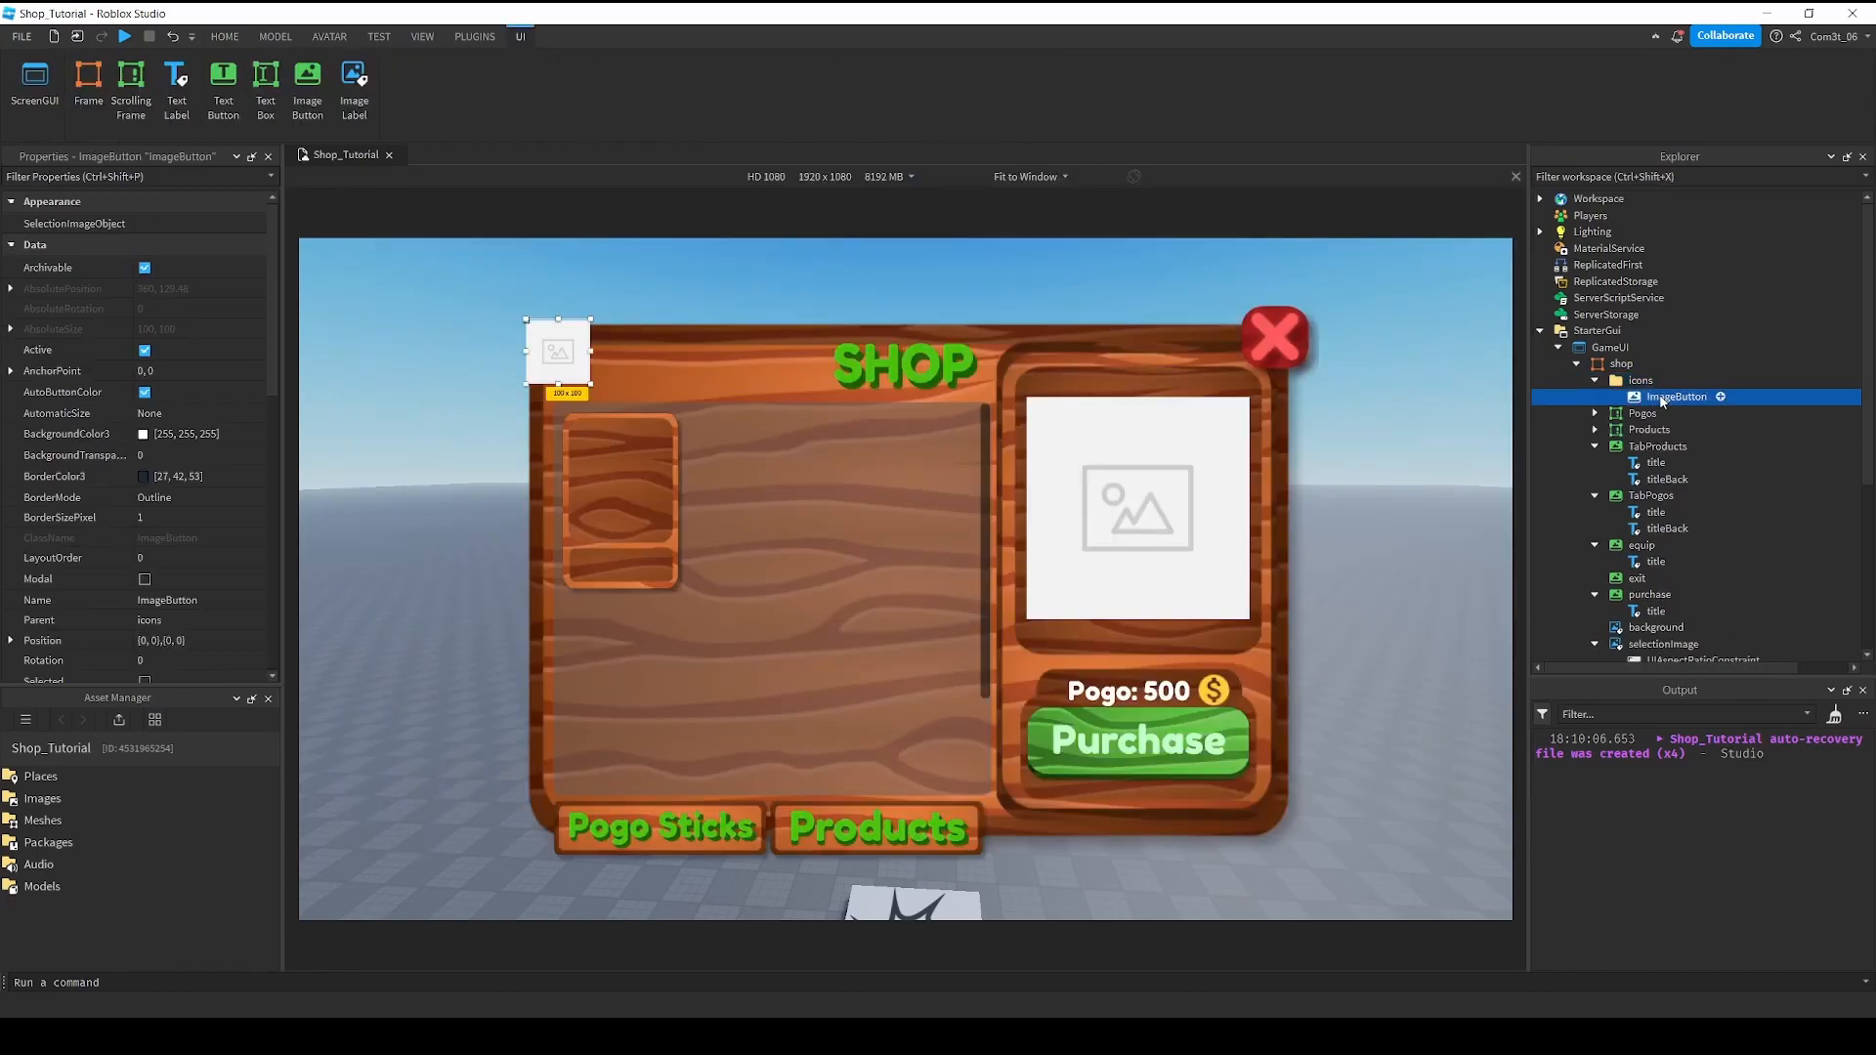
pyautogui.click(1661, 398)
pyautogui.write('BuyMoreCoins')
pyautogui.press('Return')
pyautogui.moveTo(565, 367); pyautogui.dragTo(648, 388)
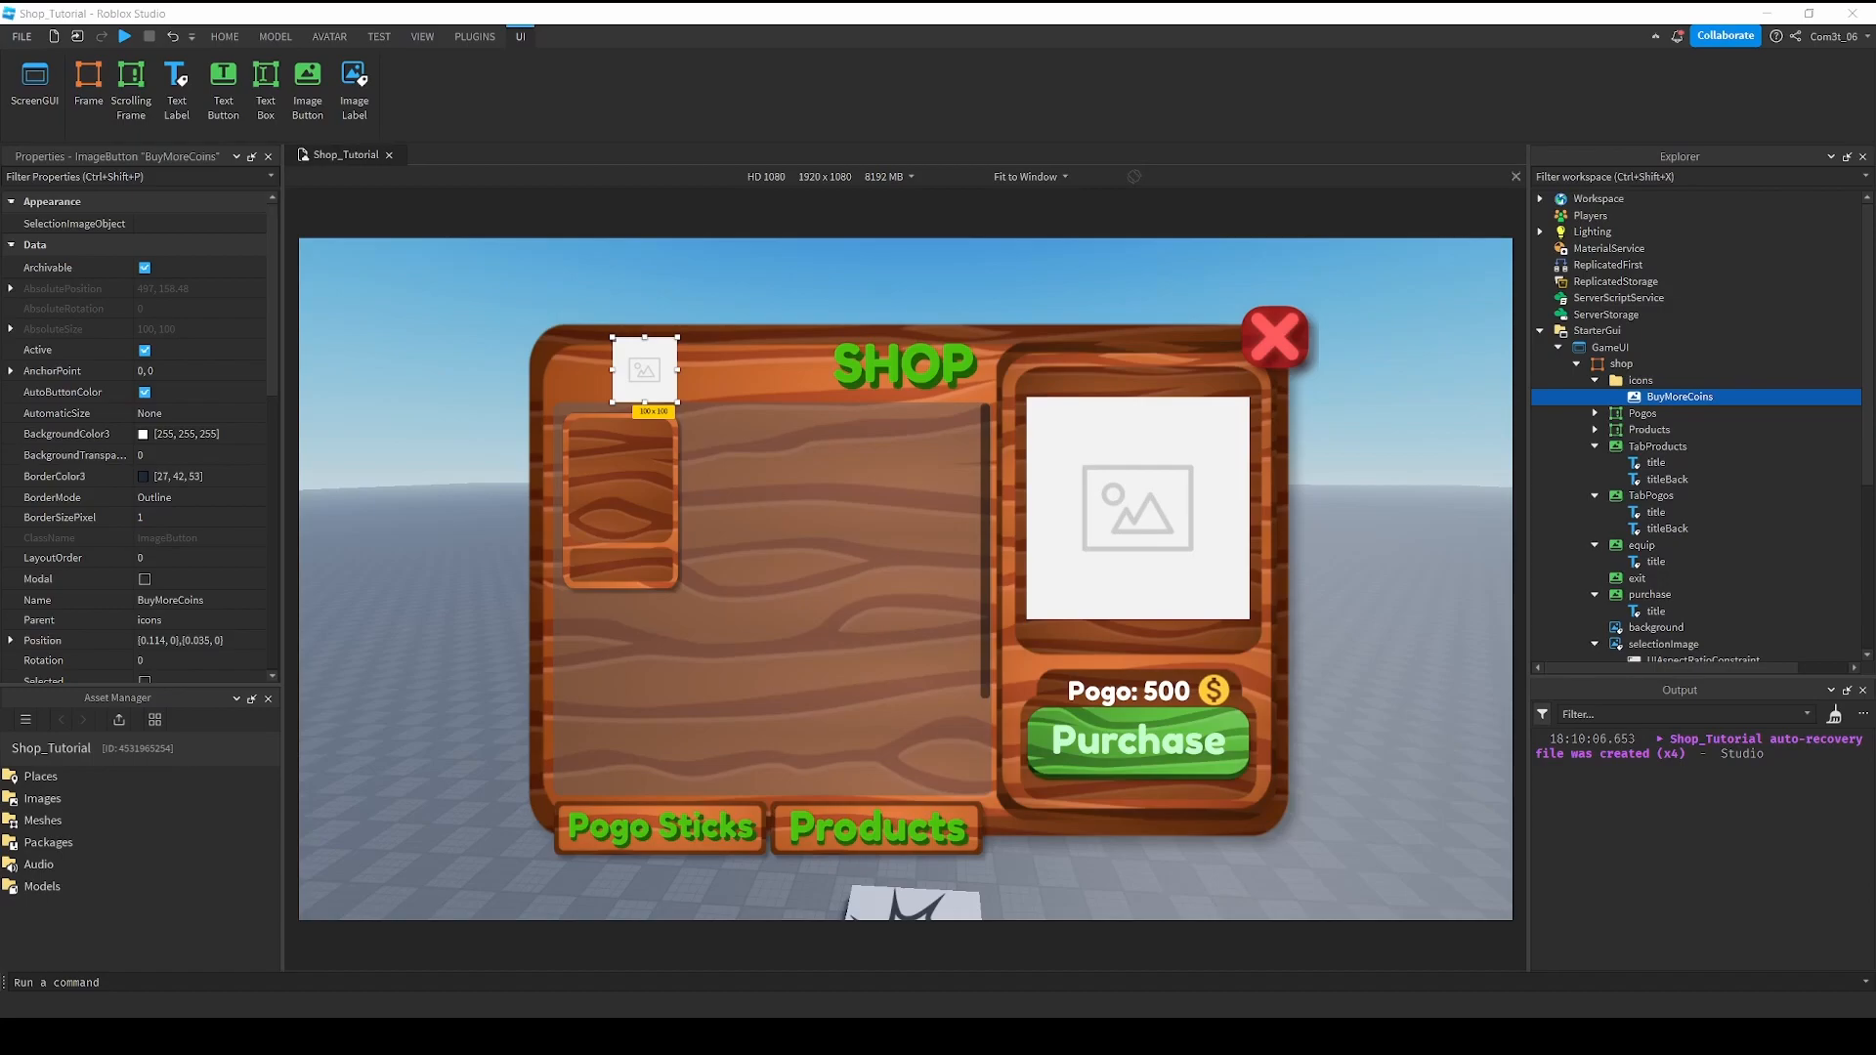
pyautogui.click(1642, 381)
pyautogui.click(1653, 398)
pyautogui.scroll(-5, 146, 440)
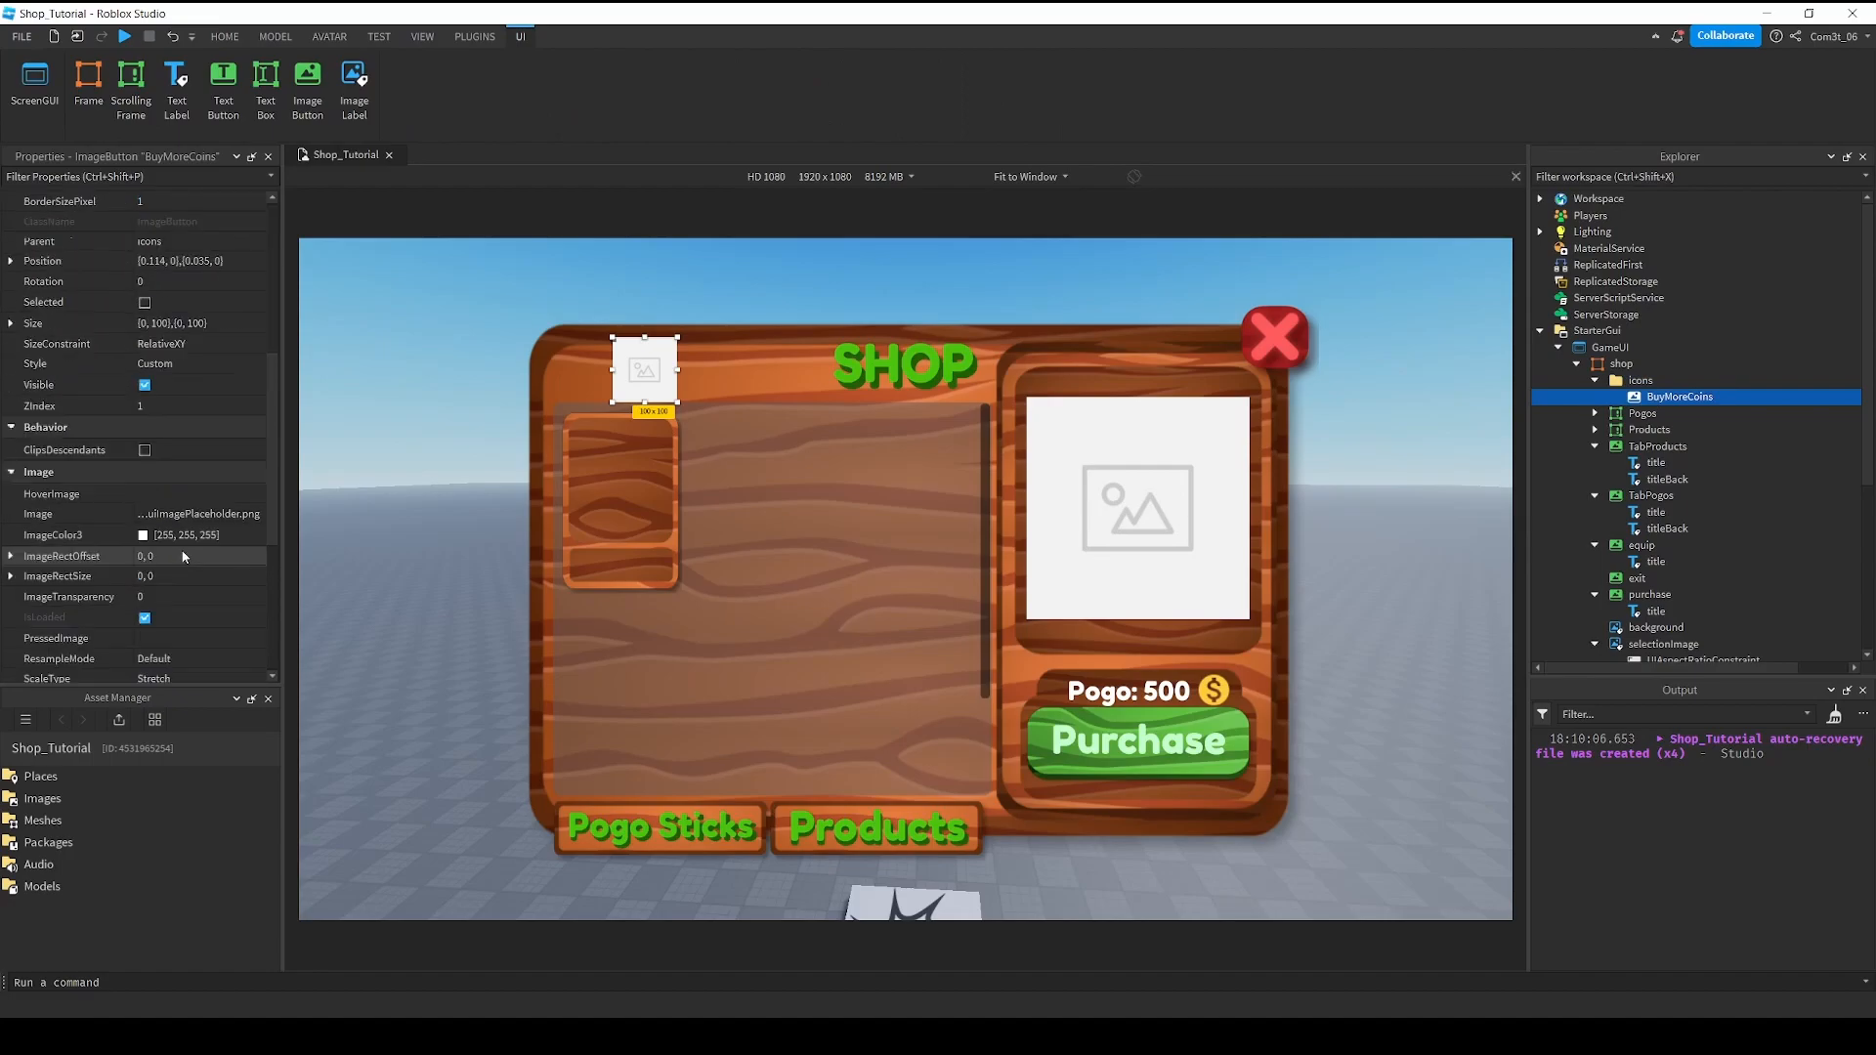
pyautogui.click(202, 450)
pyautogui.hotkey('ctrl', 'v')
pyautogui.press('Return')
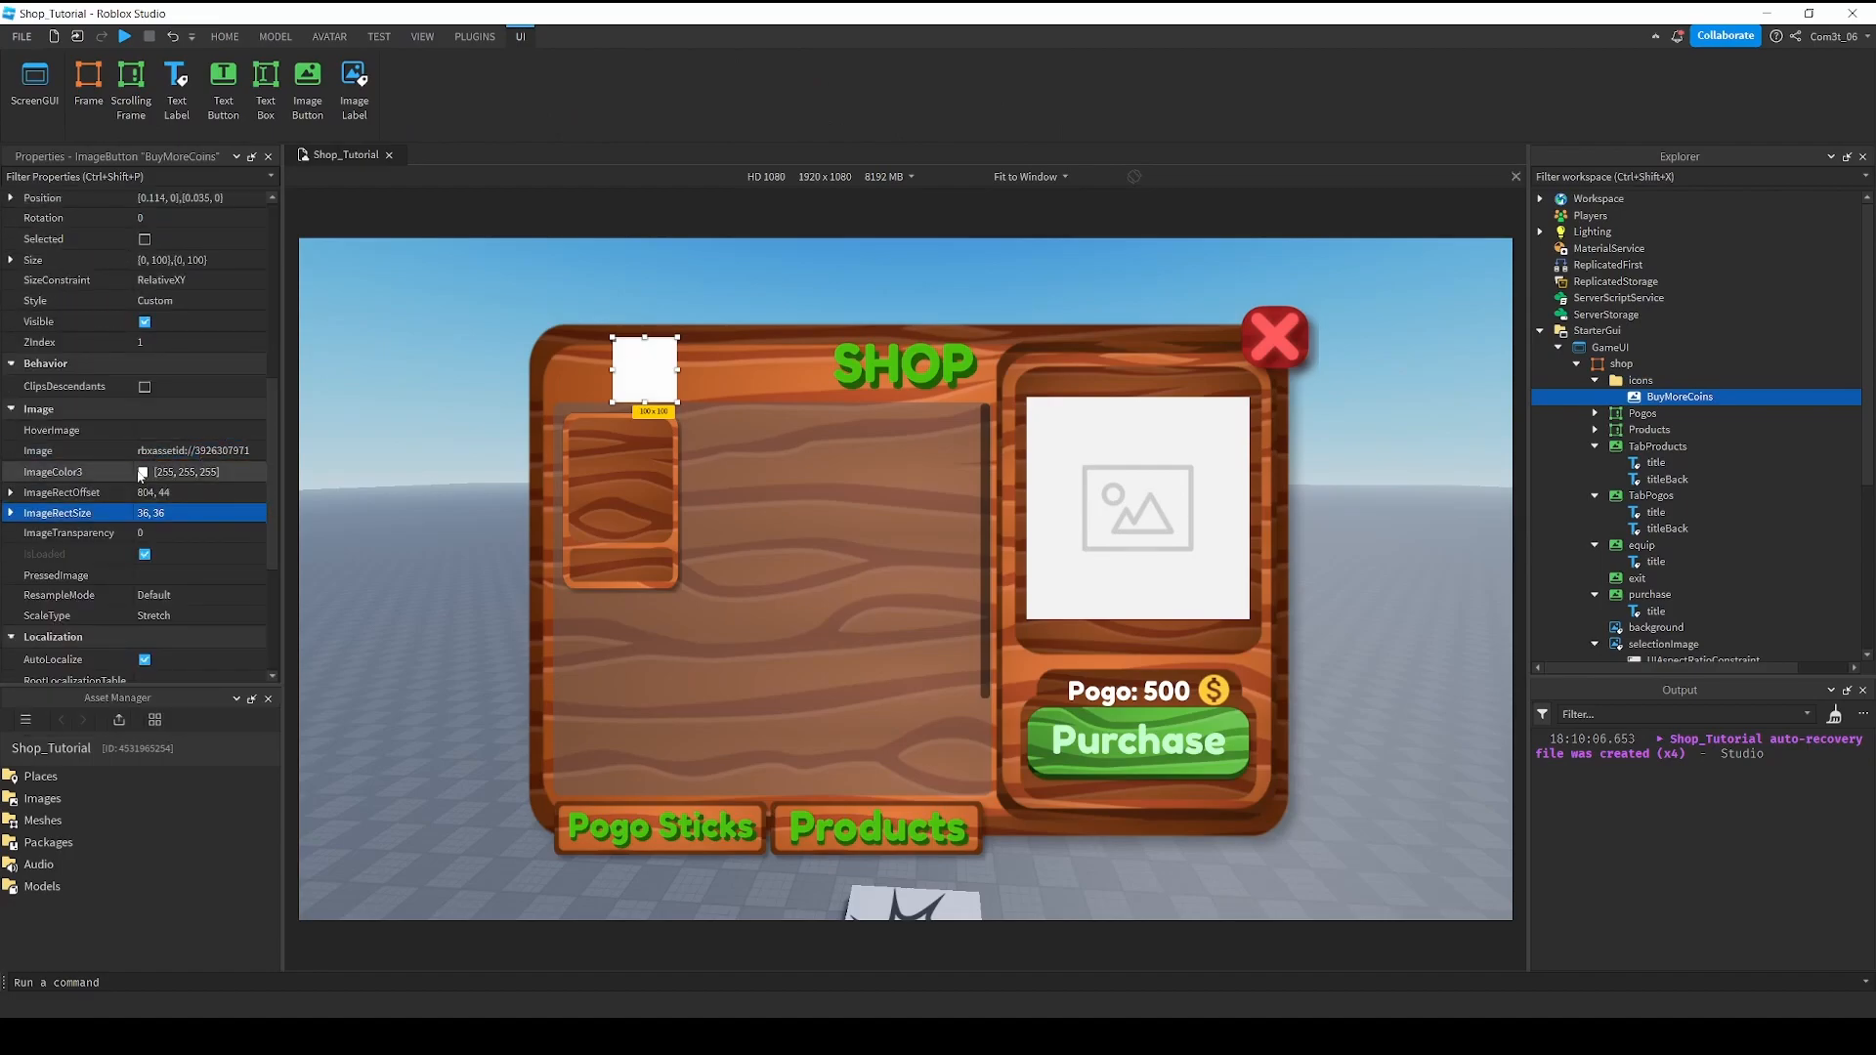
# Set the ImageColor3 of BuyMoreCoins to golden yellow (248, 212, 81).
pyautogui.click(142, 472)
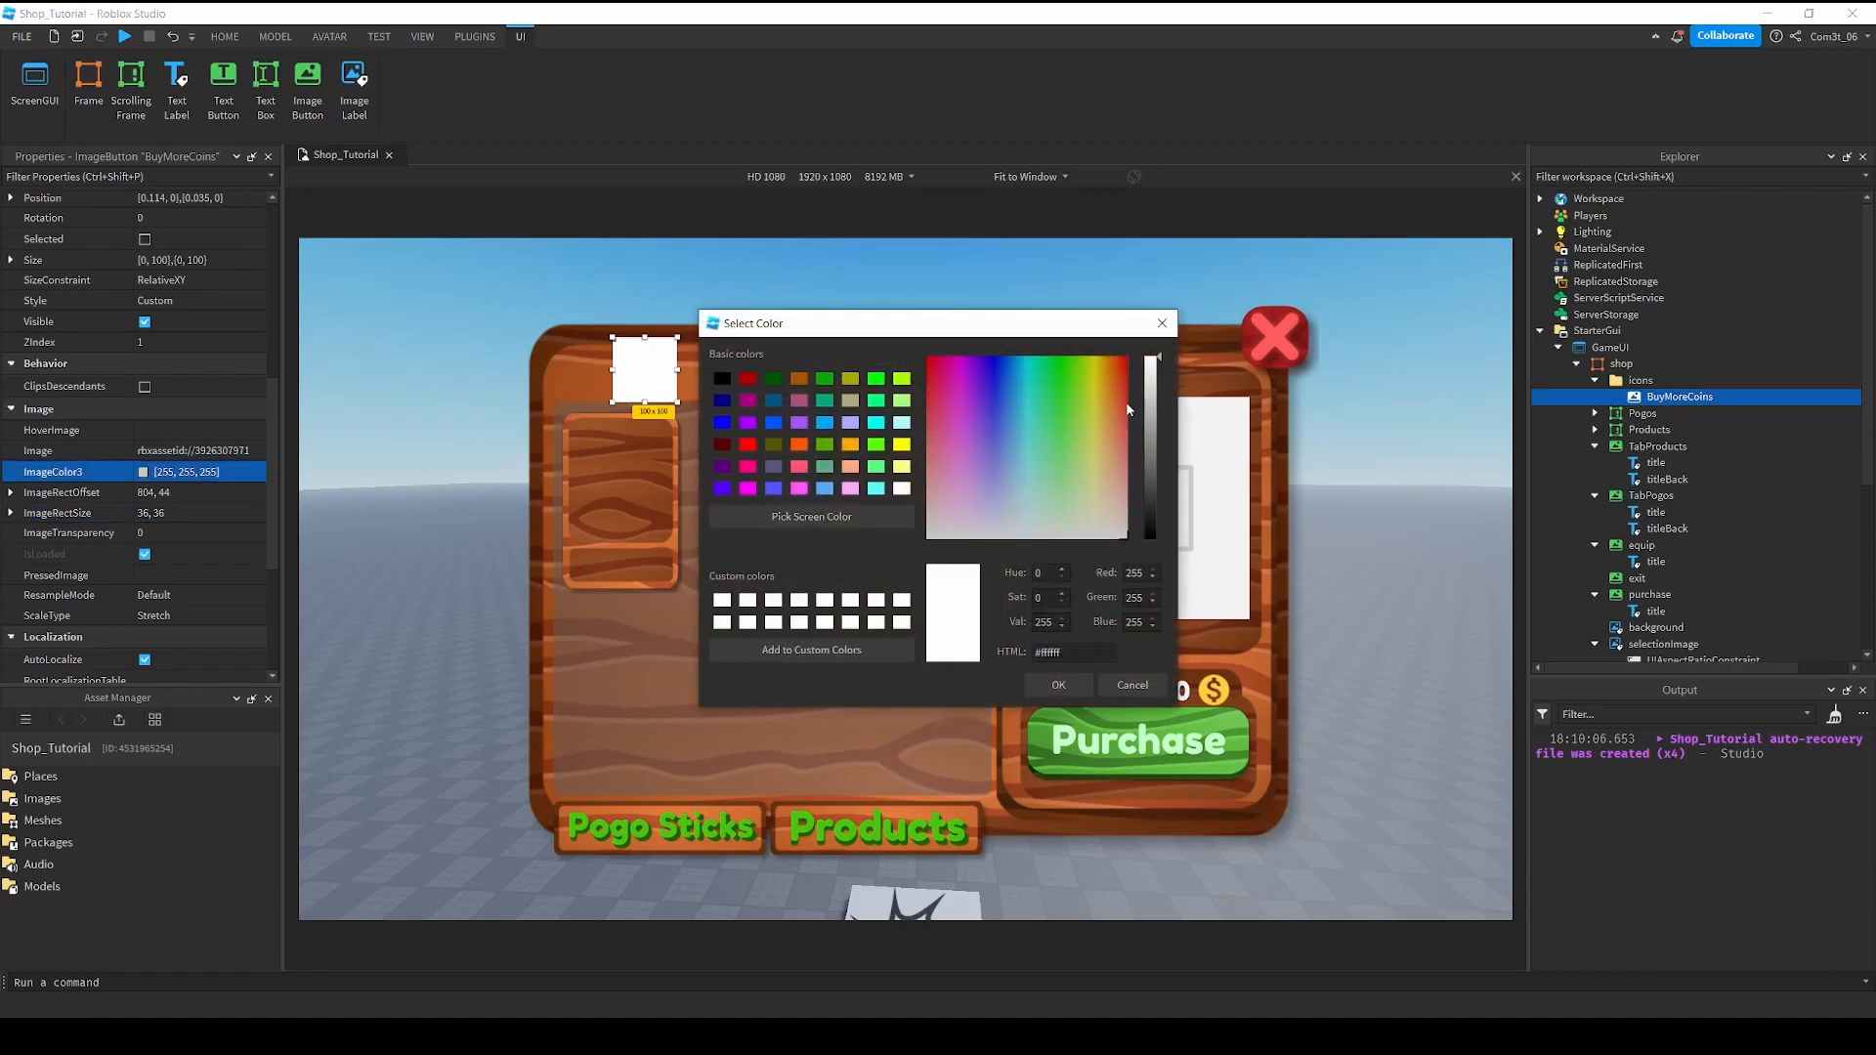
pyautogui.moveTo(1106, 448); pyautogui.dragTo(1156, 366)
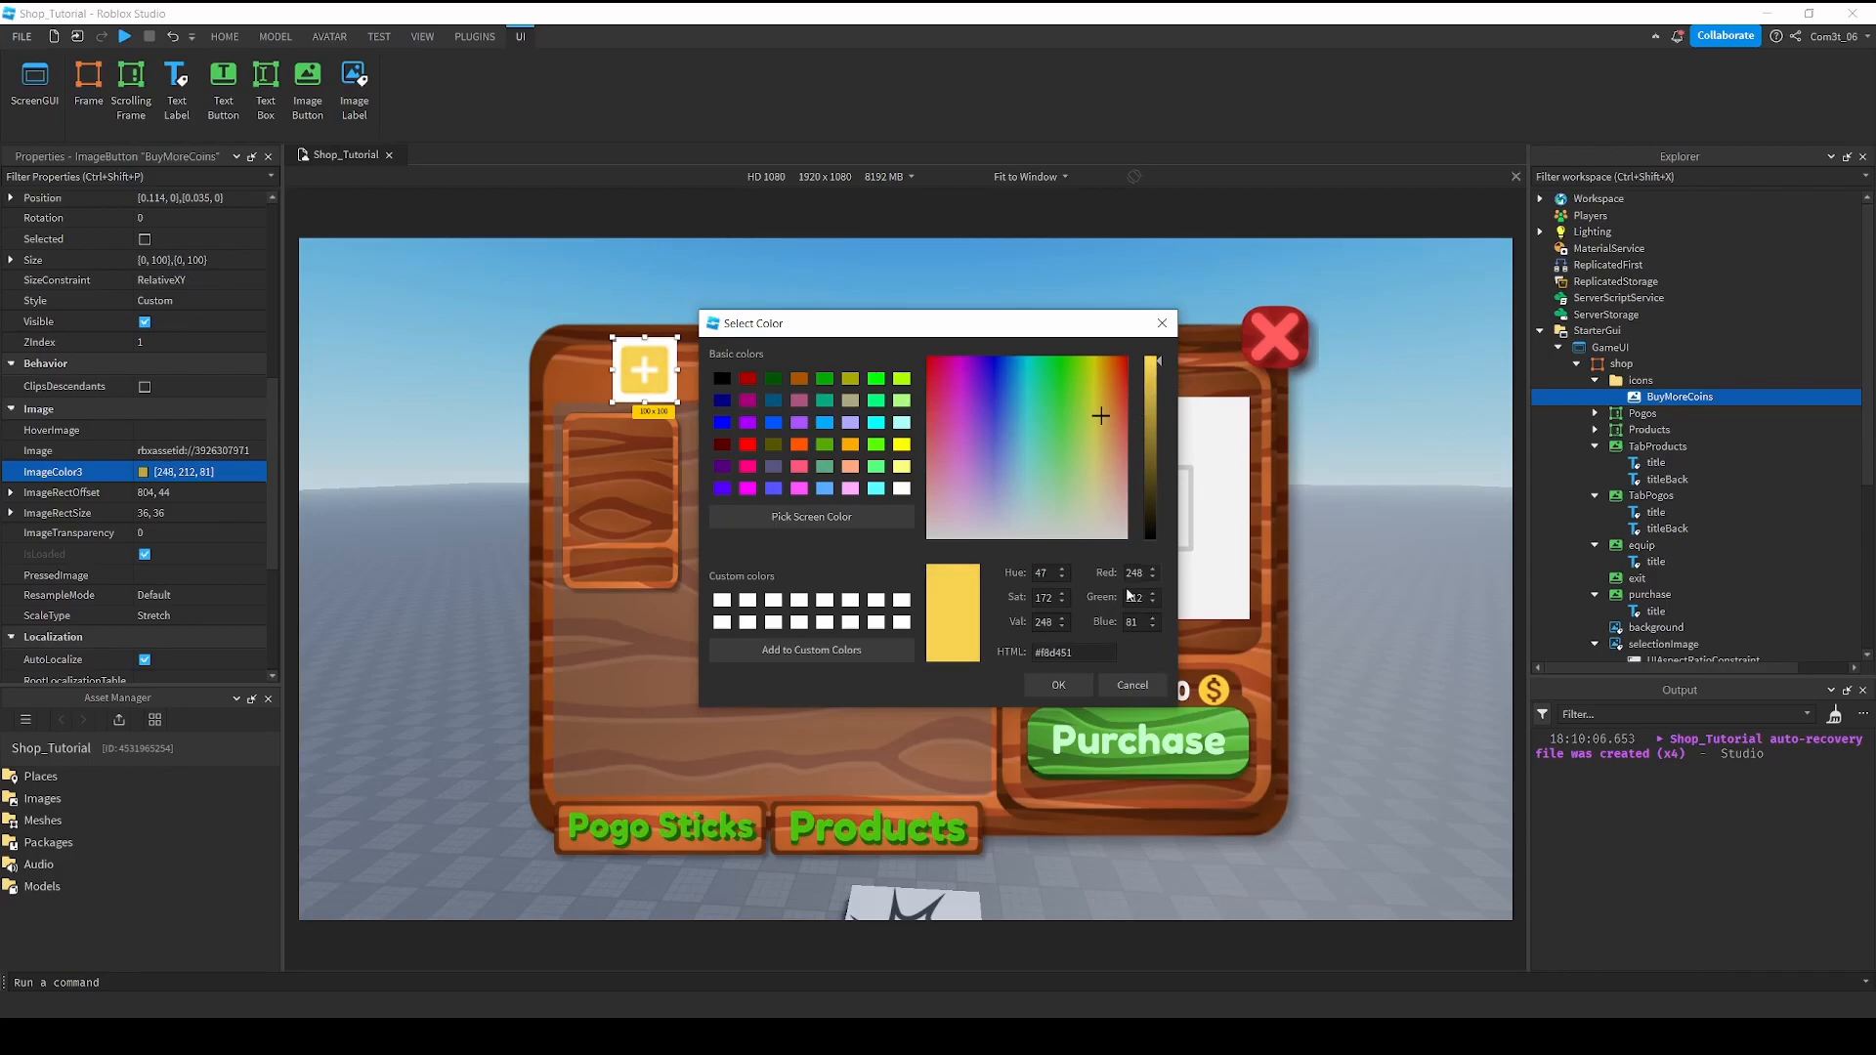
pyautogui.click(1059, 684)
# Set the BackgroundTransparency of BuyMoreCoins to 1 and shrink the button to about 65 by 60 pixels.
pyautogui.scroll(10, 194, 515)
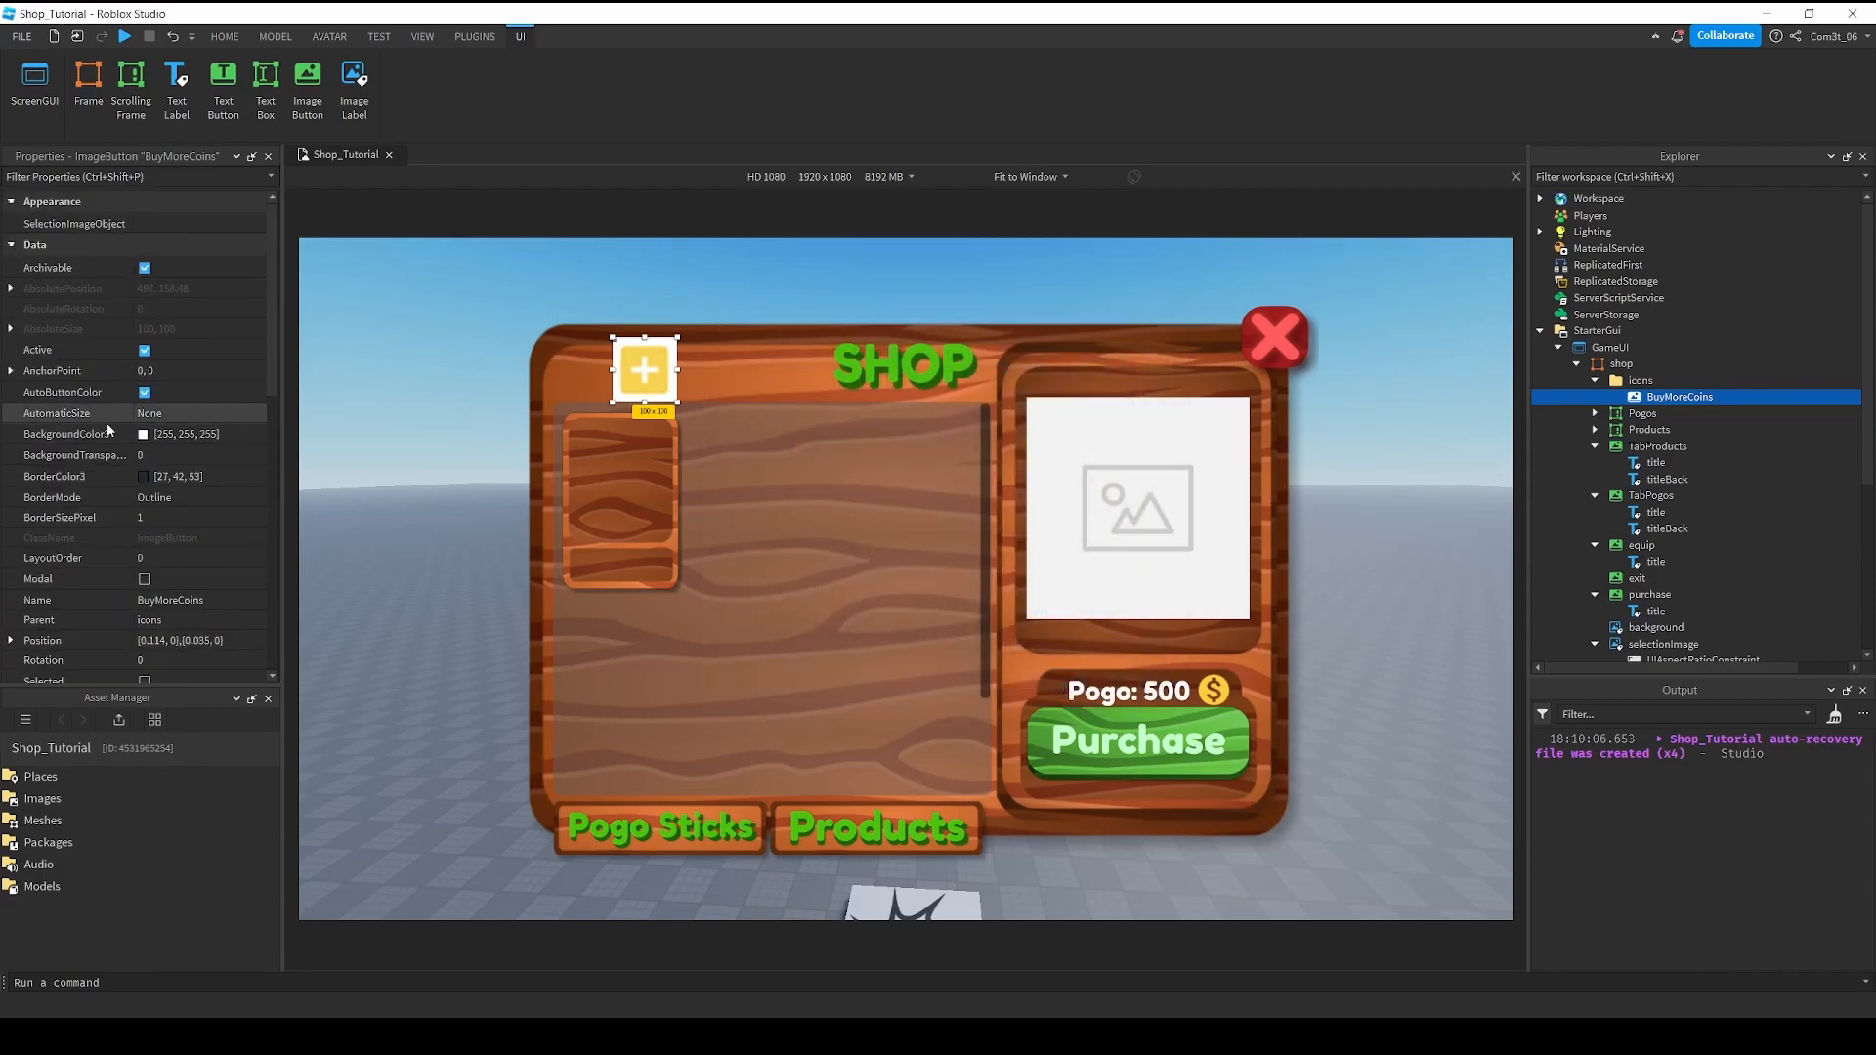
pyautogui.click(202, 456)
pyautogui.write('1')
pyautogui.press('Return')
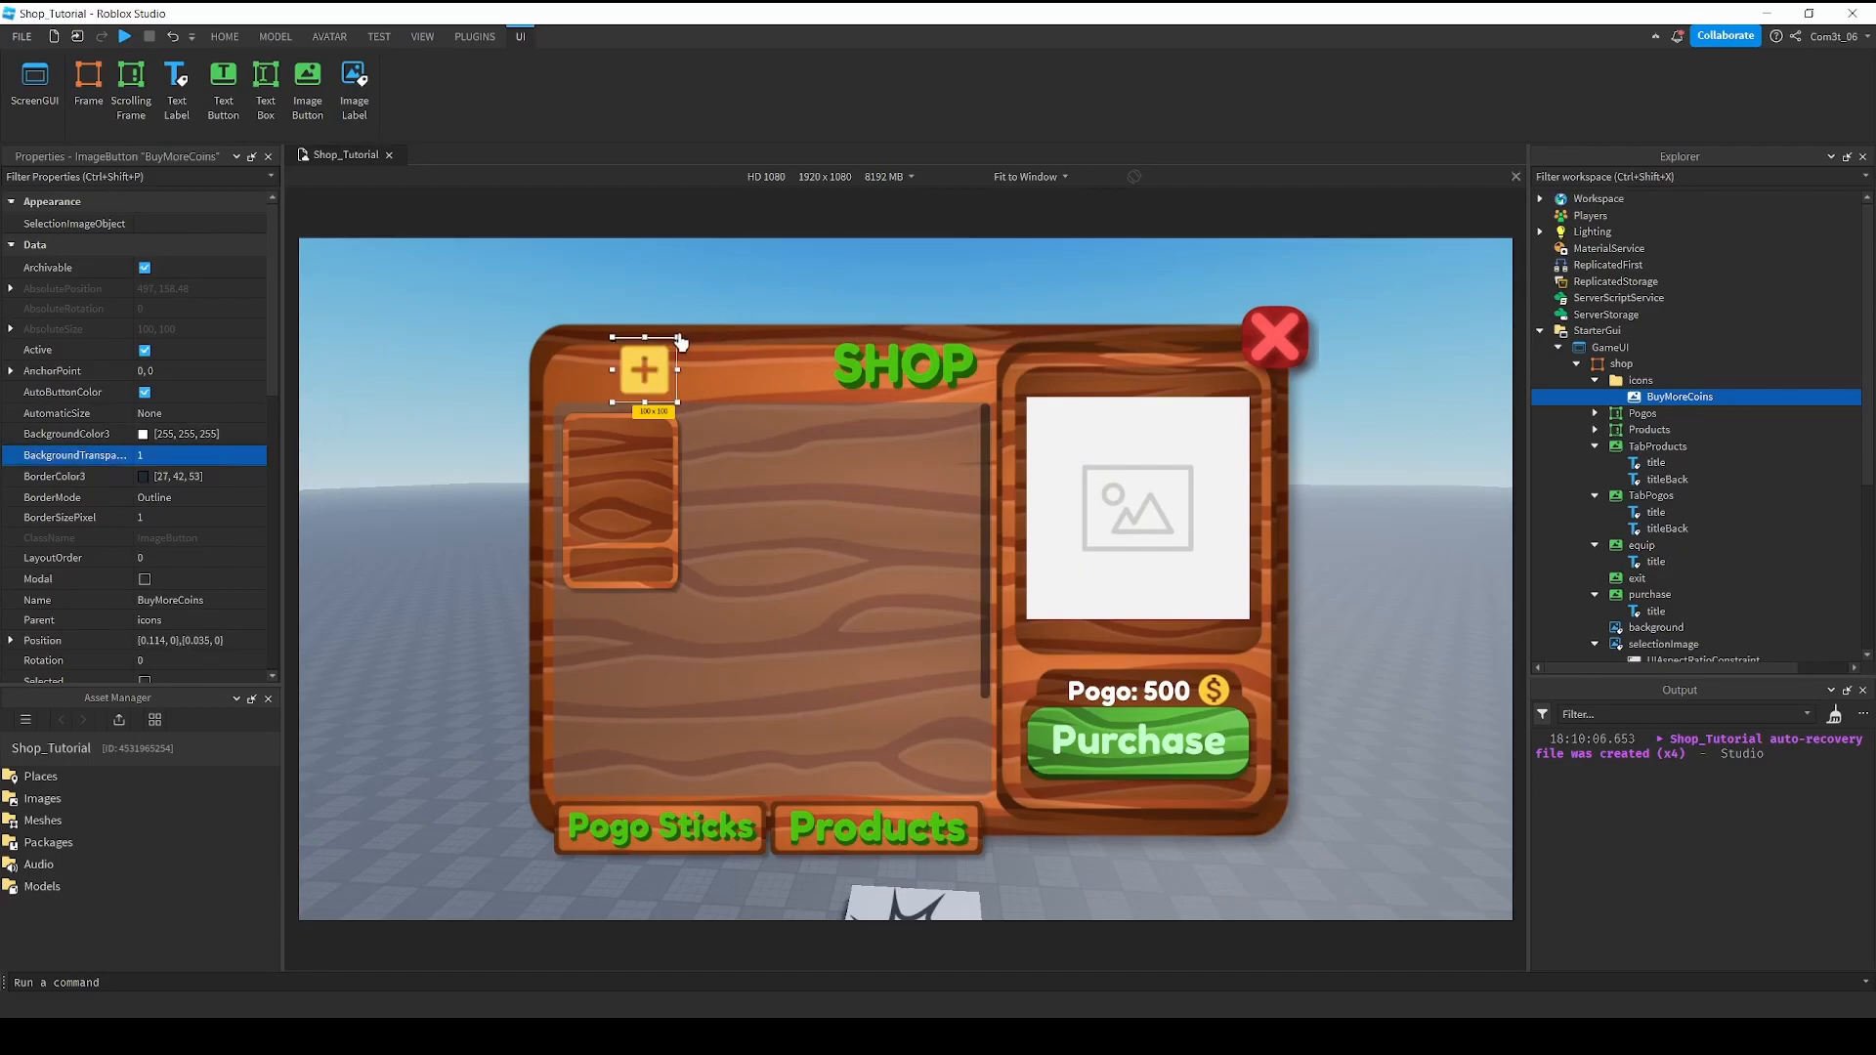
pyautogui.moveTo(681, 331); pyautogui.dragTo(656, 358)
# Add a UIAspectRatioConstraint to BuyMoreCoins with the AutoScale Lite plugin and set its AspectRatio to 1.
pyautogui.click(474, 36)
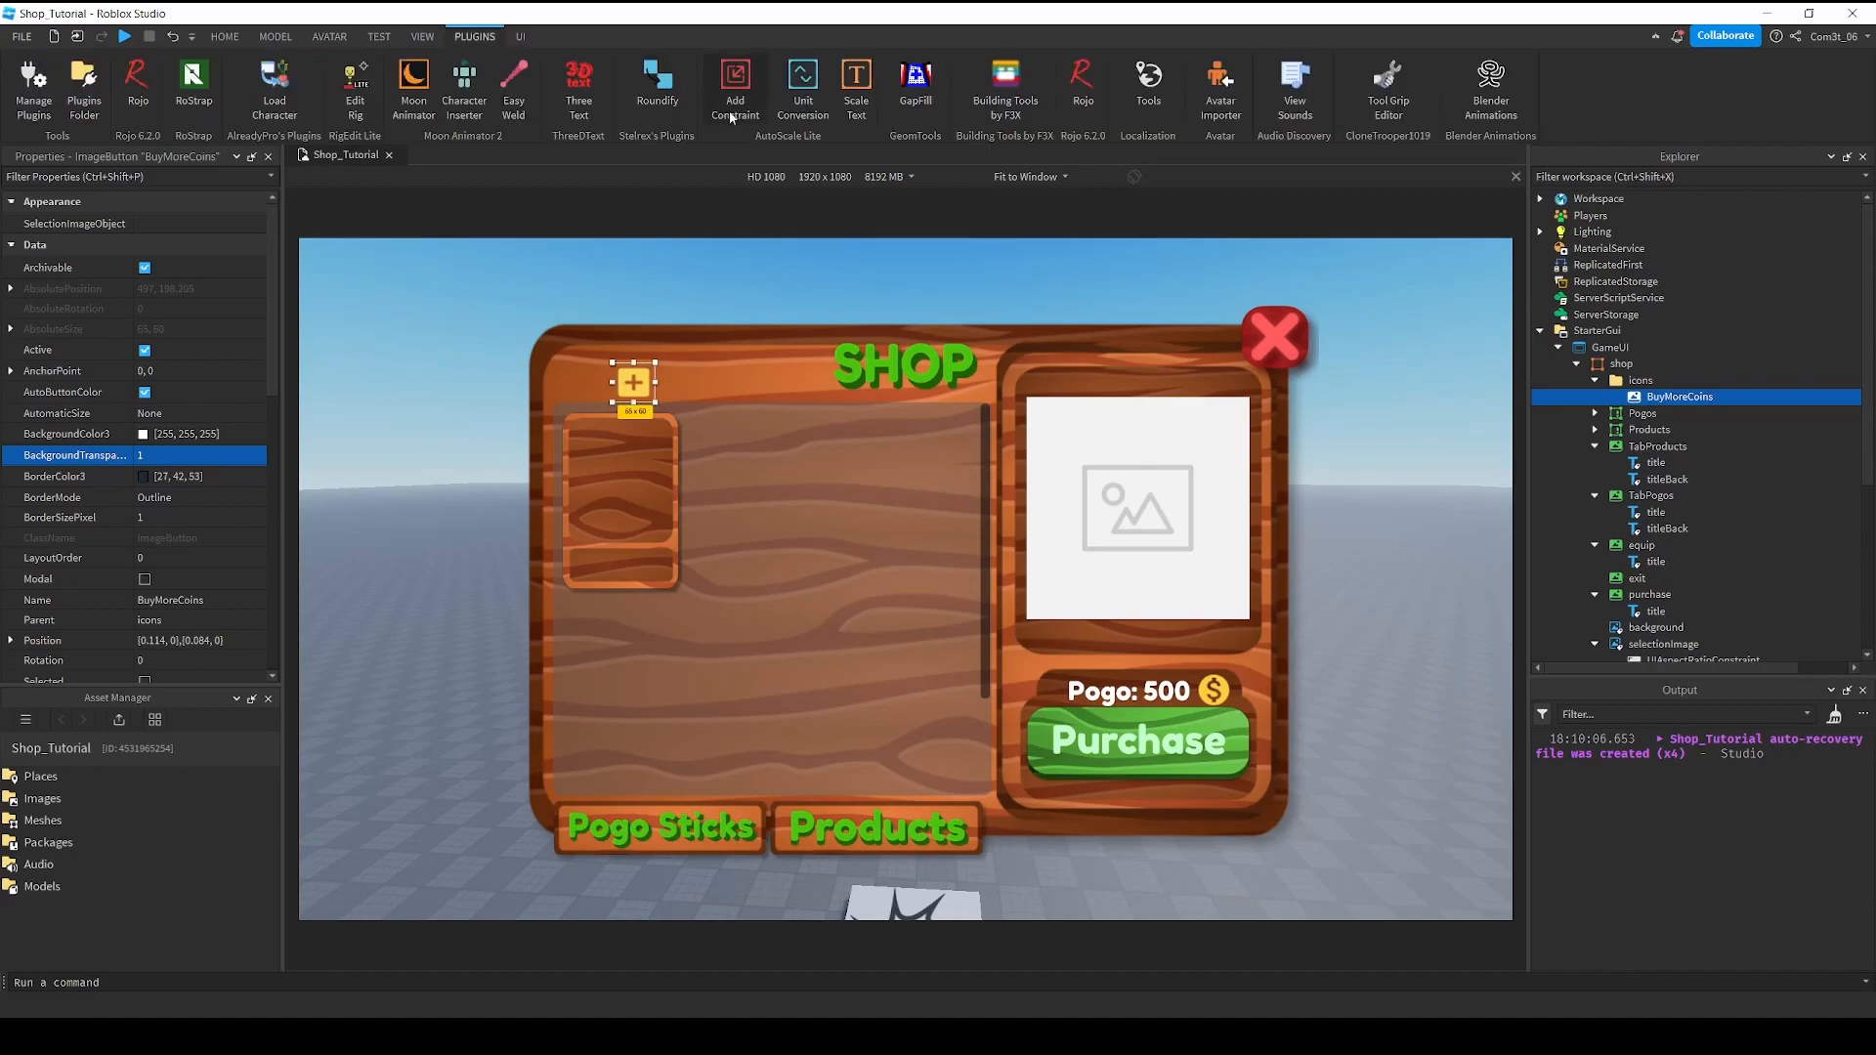
pyautogui.click(755, 111)
pyautogui.click(1613, 396)
pyautogui.click(1661, 413)
pyautogui.click(209, 329)
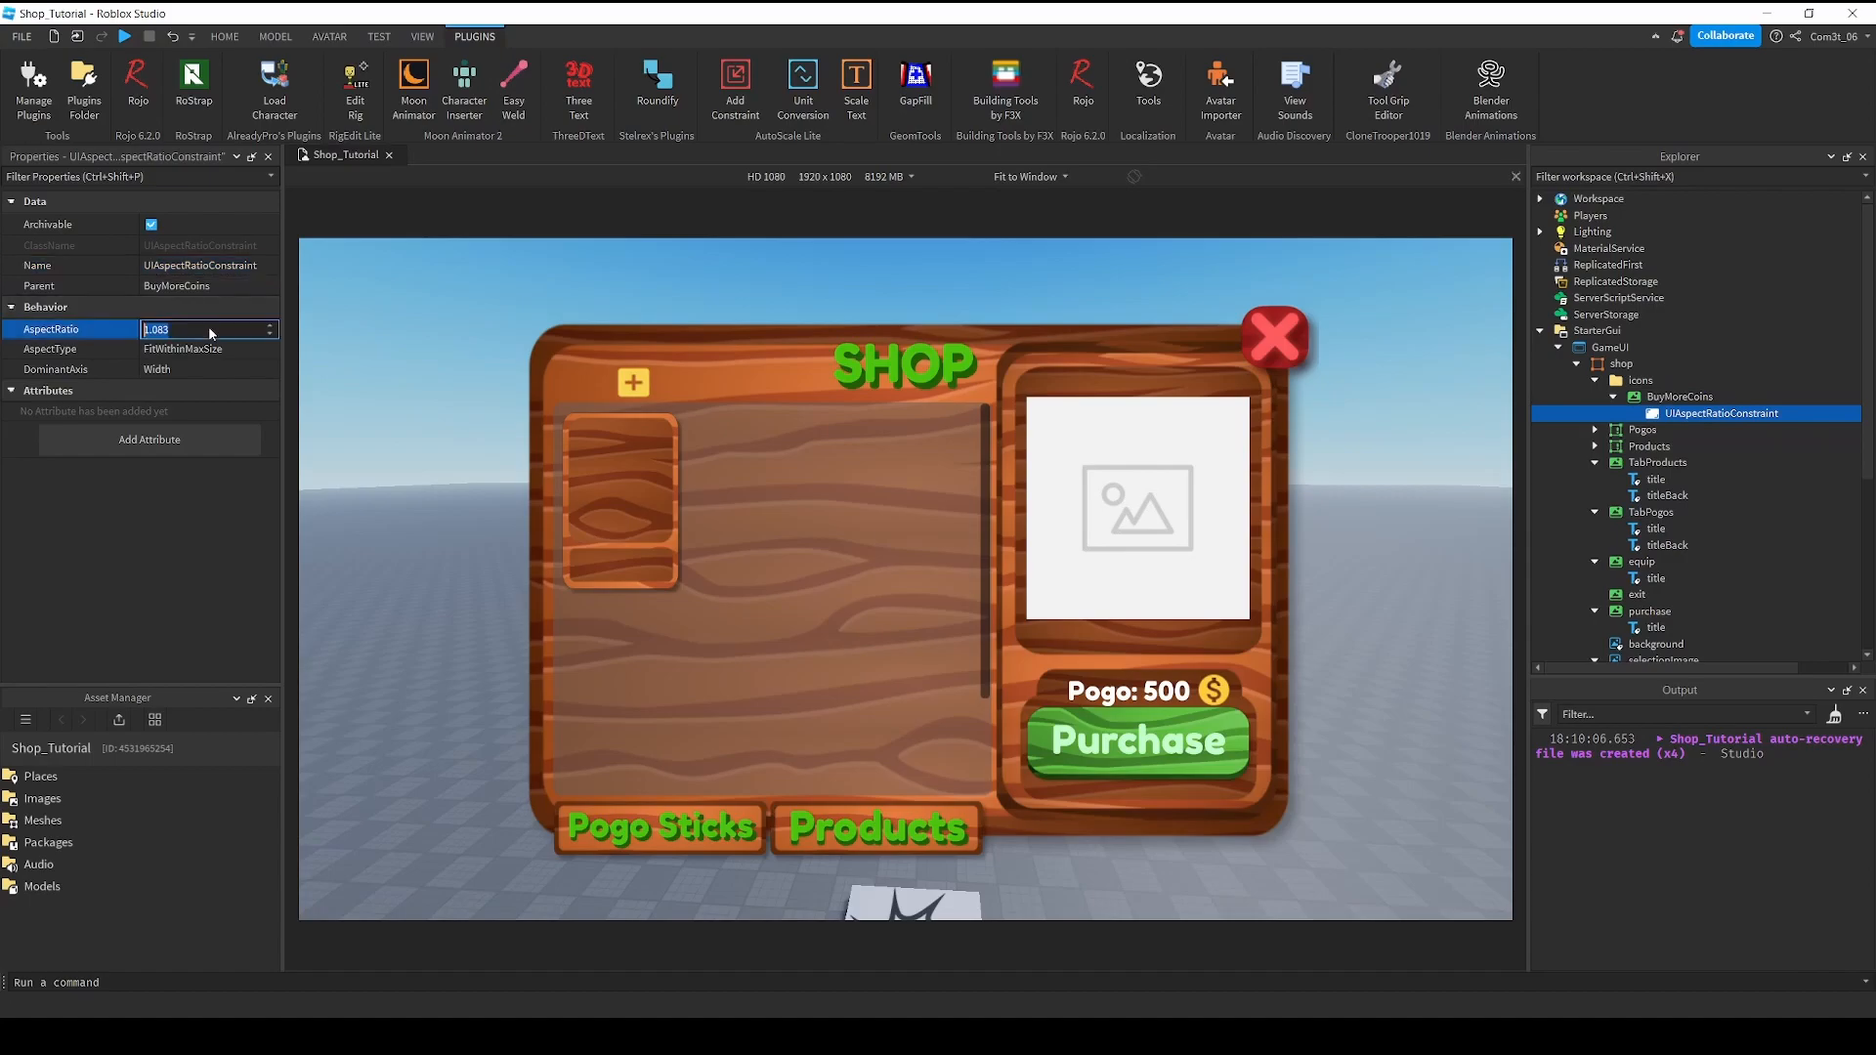
pyautogui.write('1')
pyautogui.press('Return')
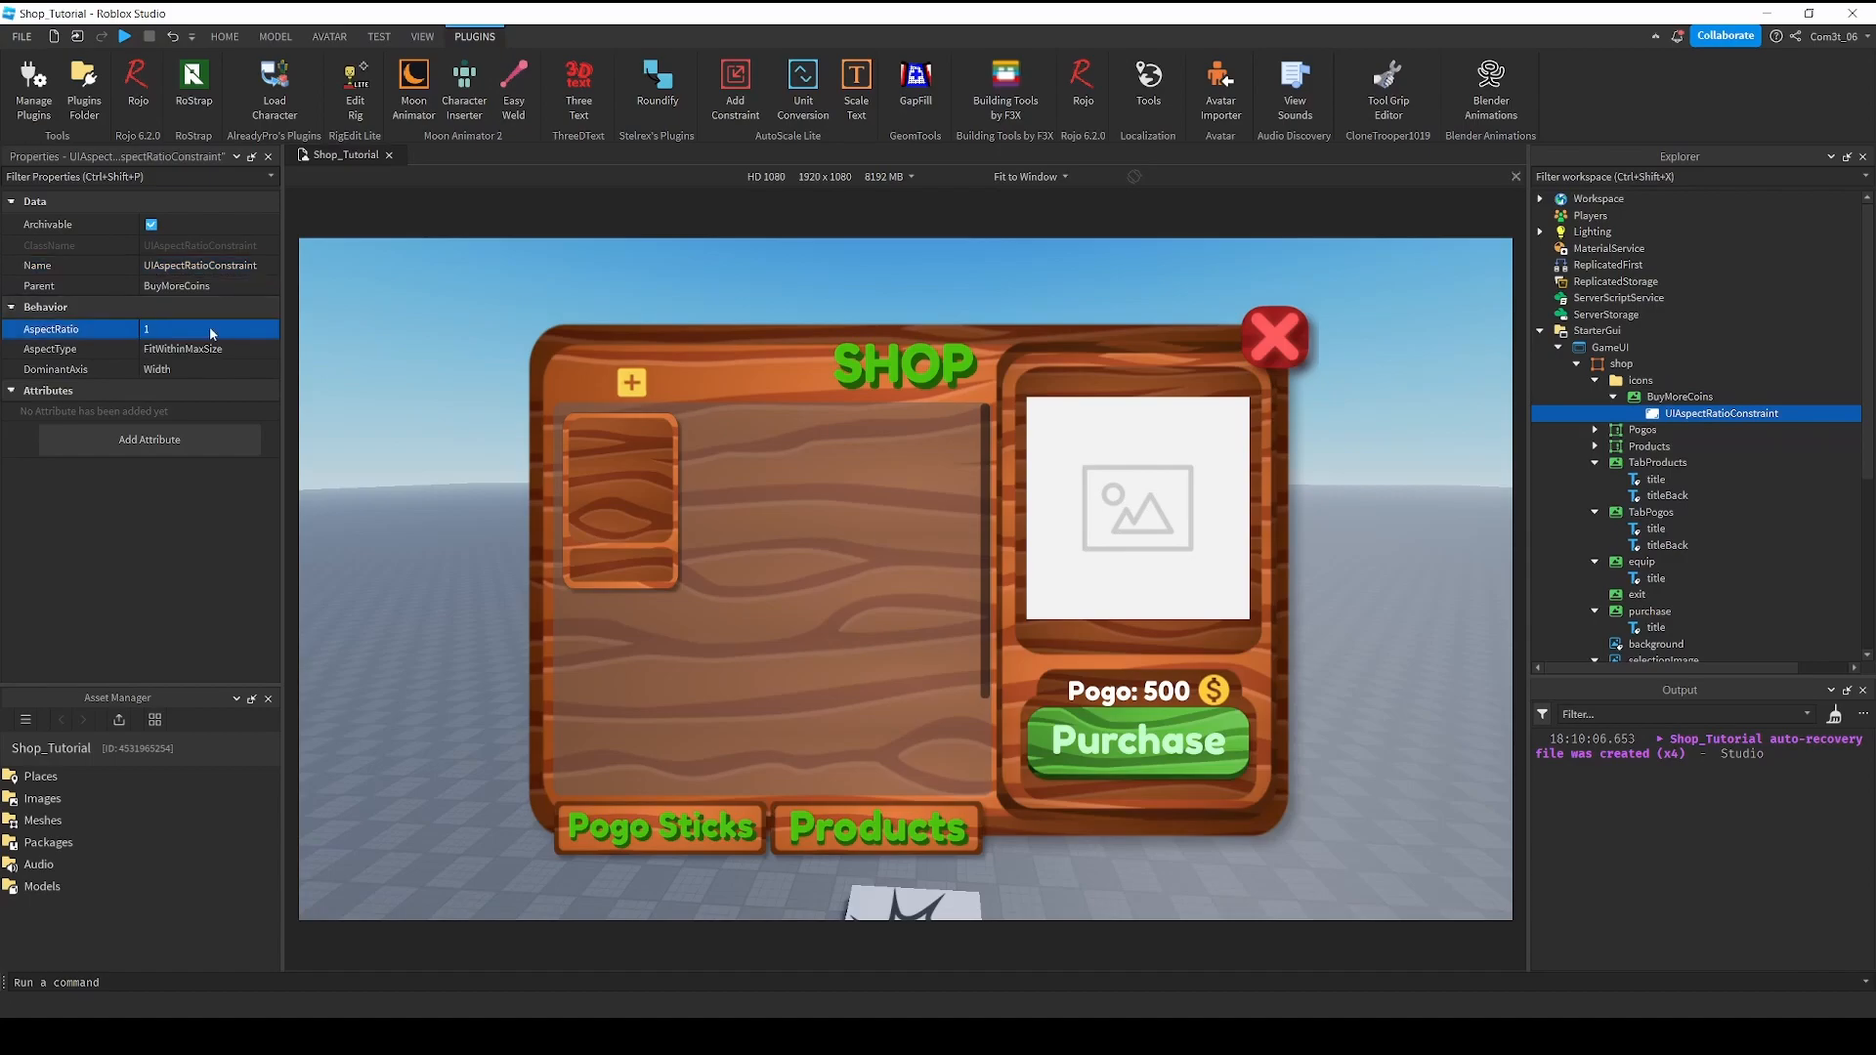
# Move the BuyMoreCoins button along the header to a scale position of about 0.162, 0.075.
pyautogui.click(1666, 397)
pyautogui.moveTo(654, 387); pyautogui.dragTo(670, 387)
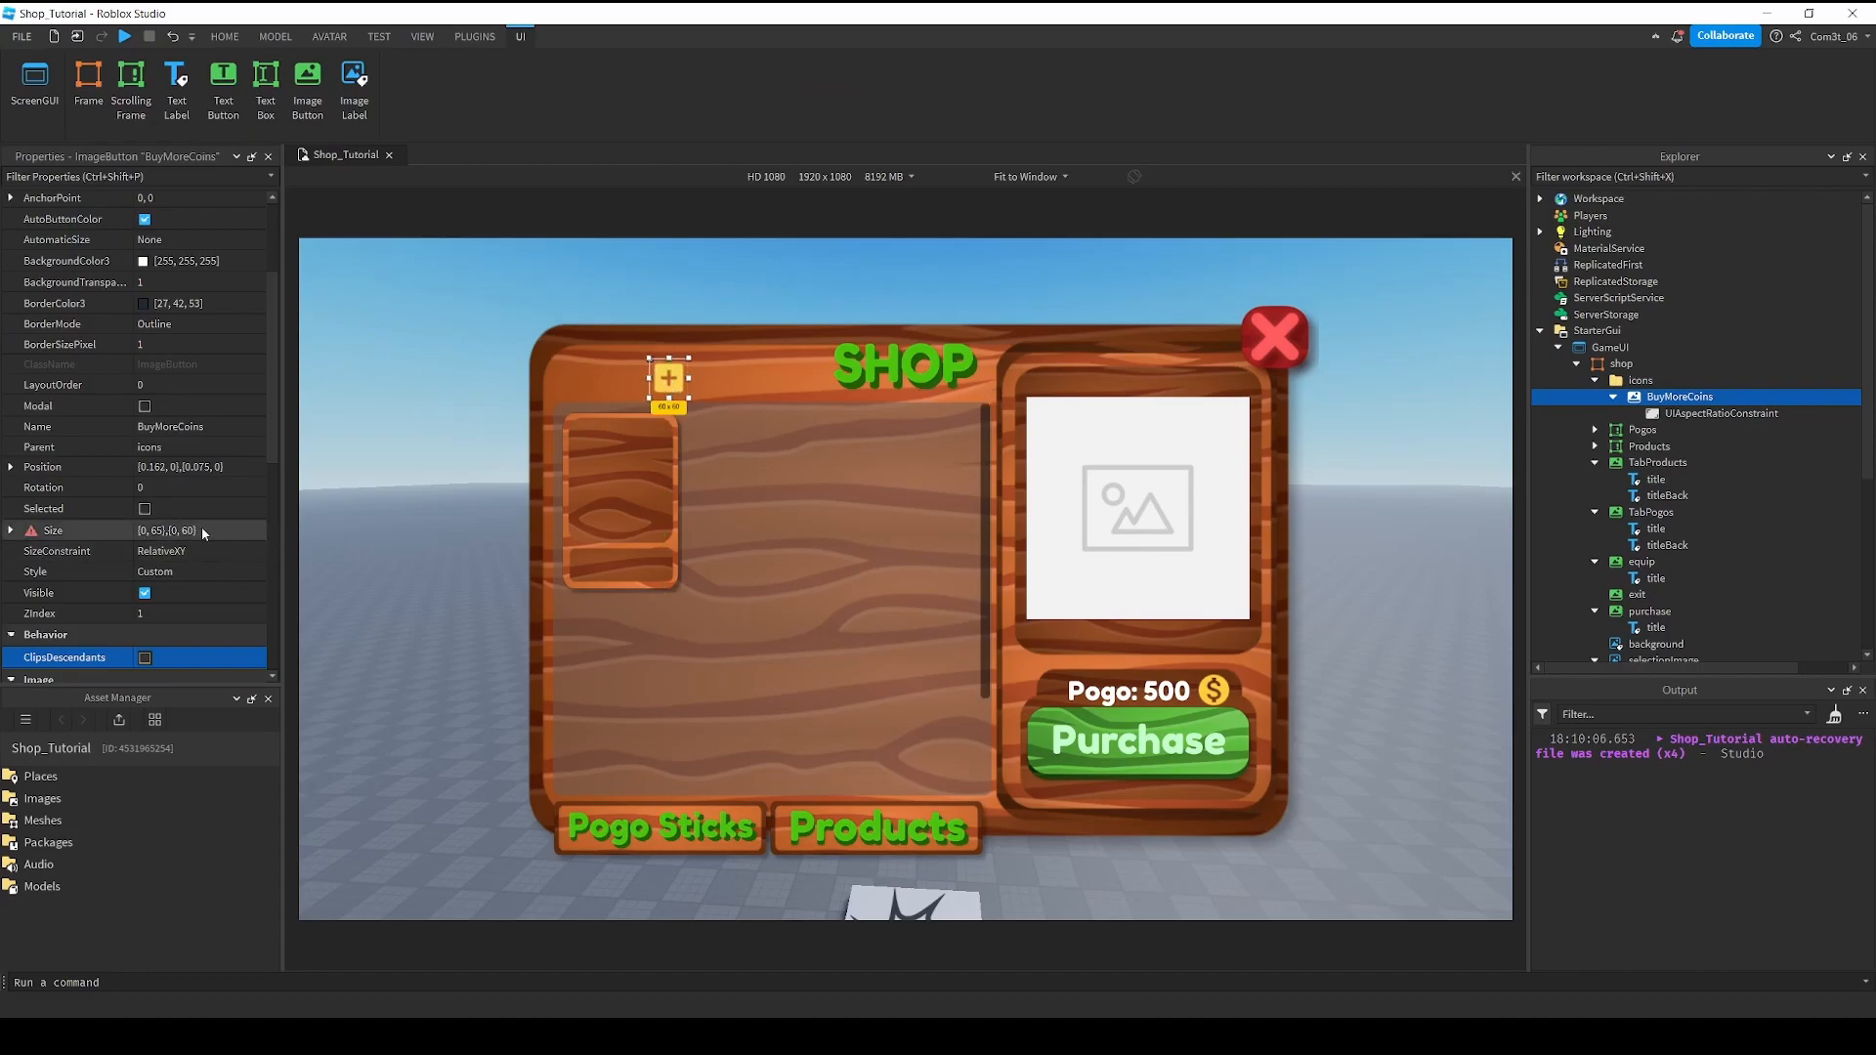
# Convert the position and size of BuyMoreCoins to Scale, and shrink and shift the button to about 0.043 by 0.062 at 0.141, 0.075.
pyautogui.scroll(-3, 202, 527)
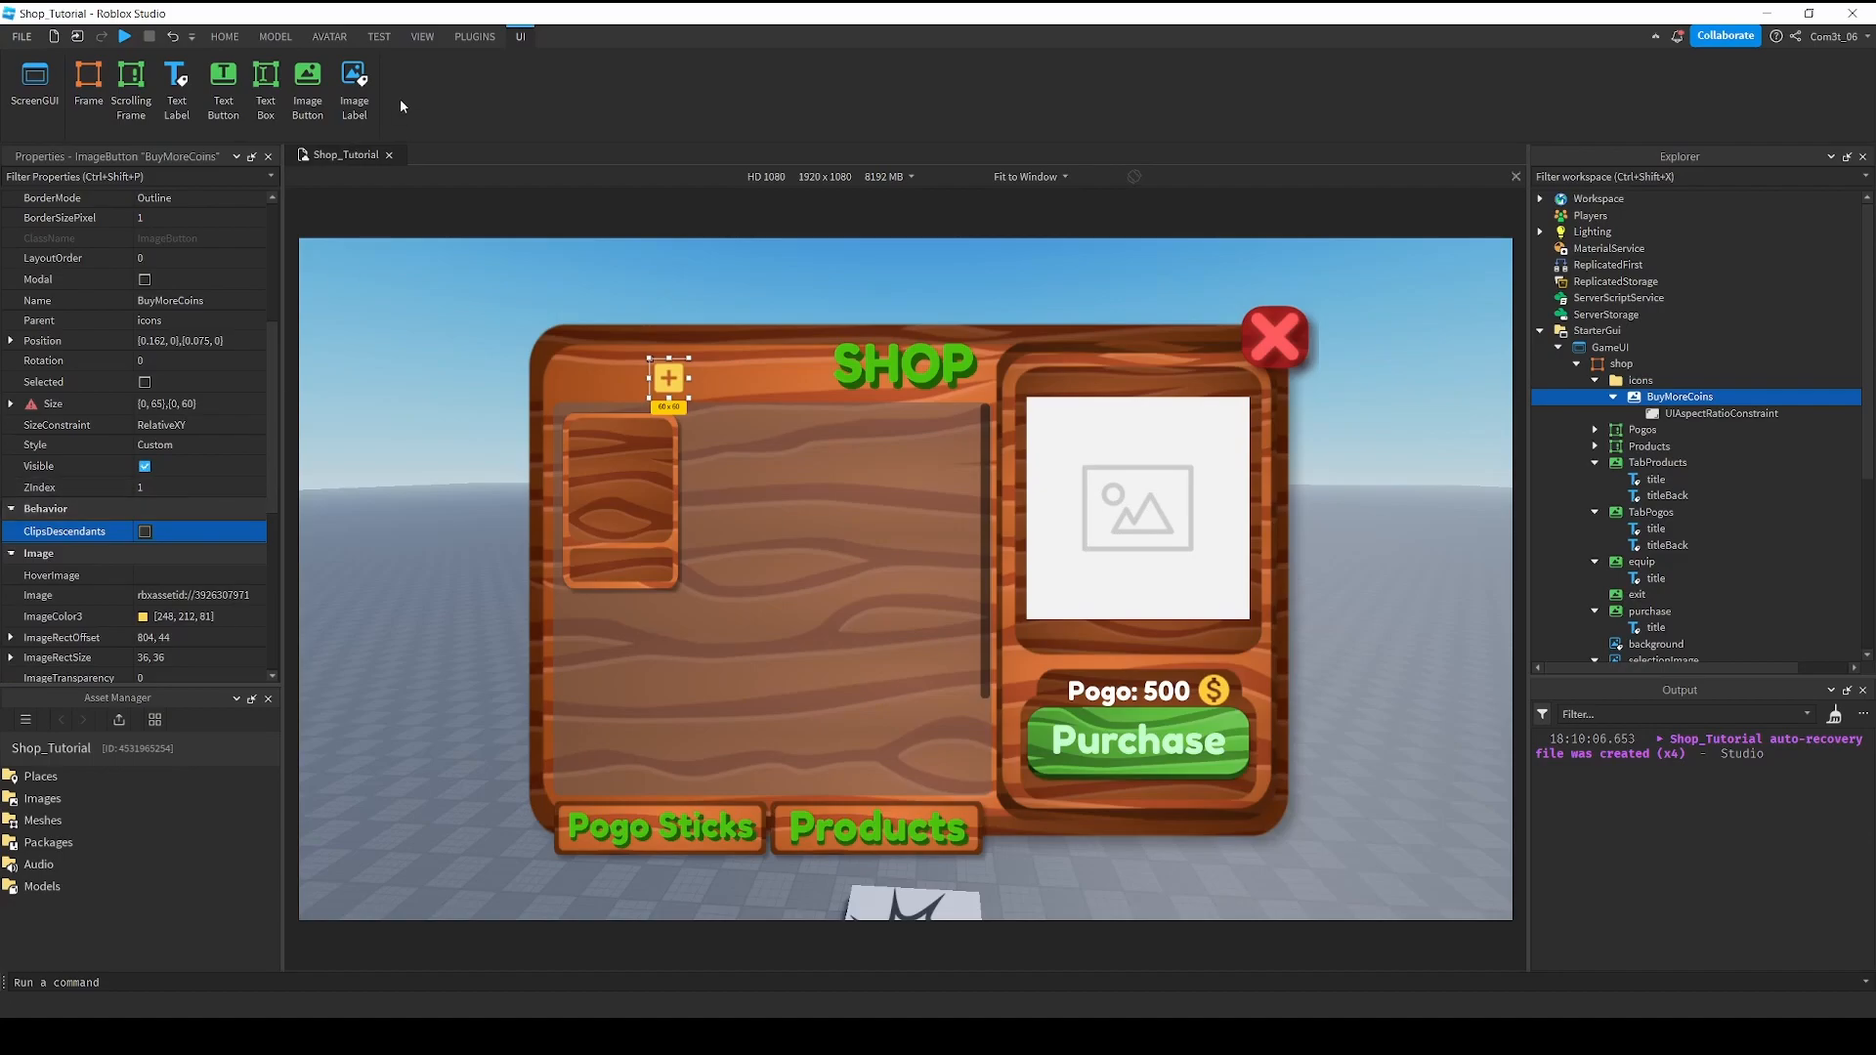
pyautogui.click(475, 36)
pyautogui.click(807, 93)
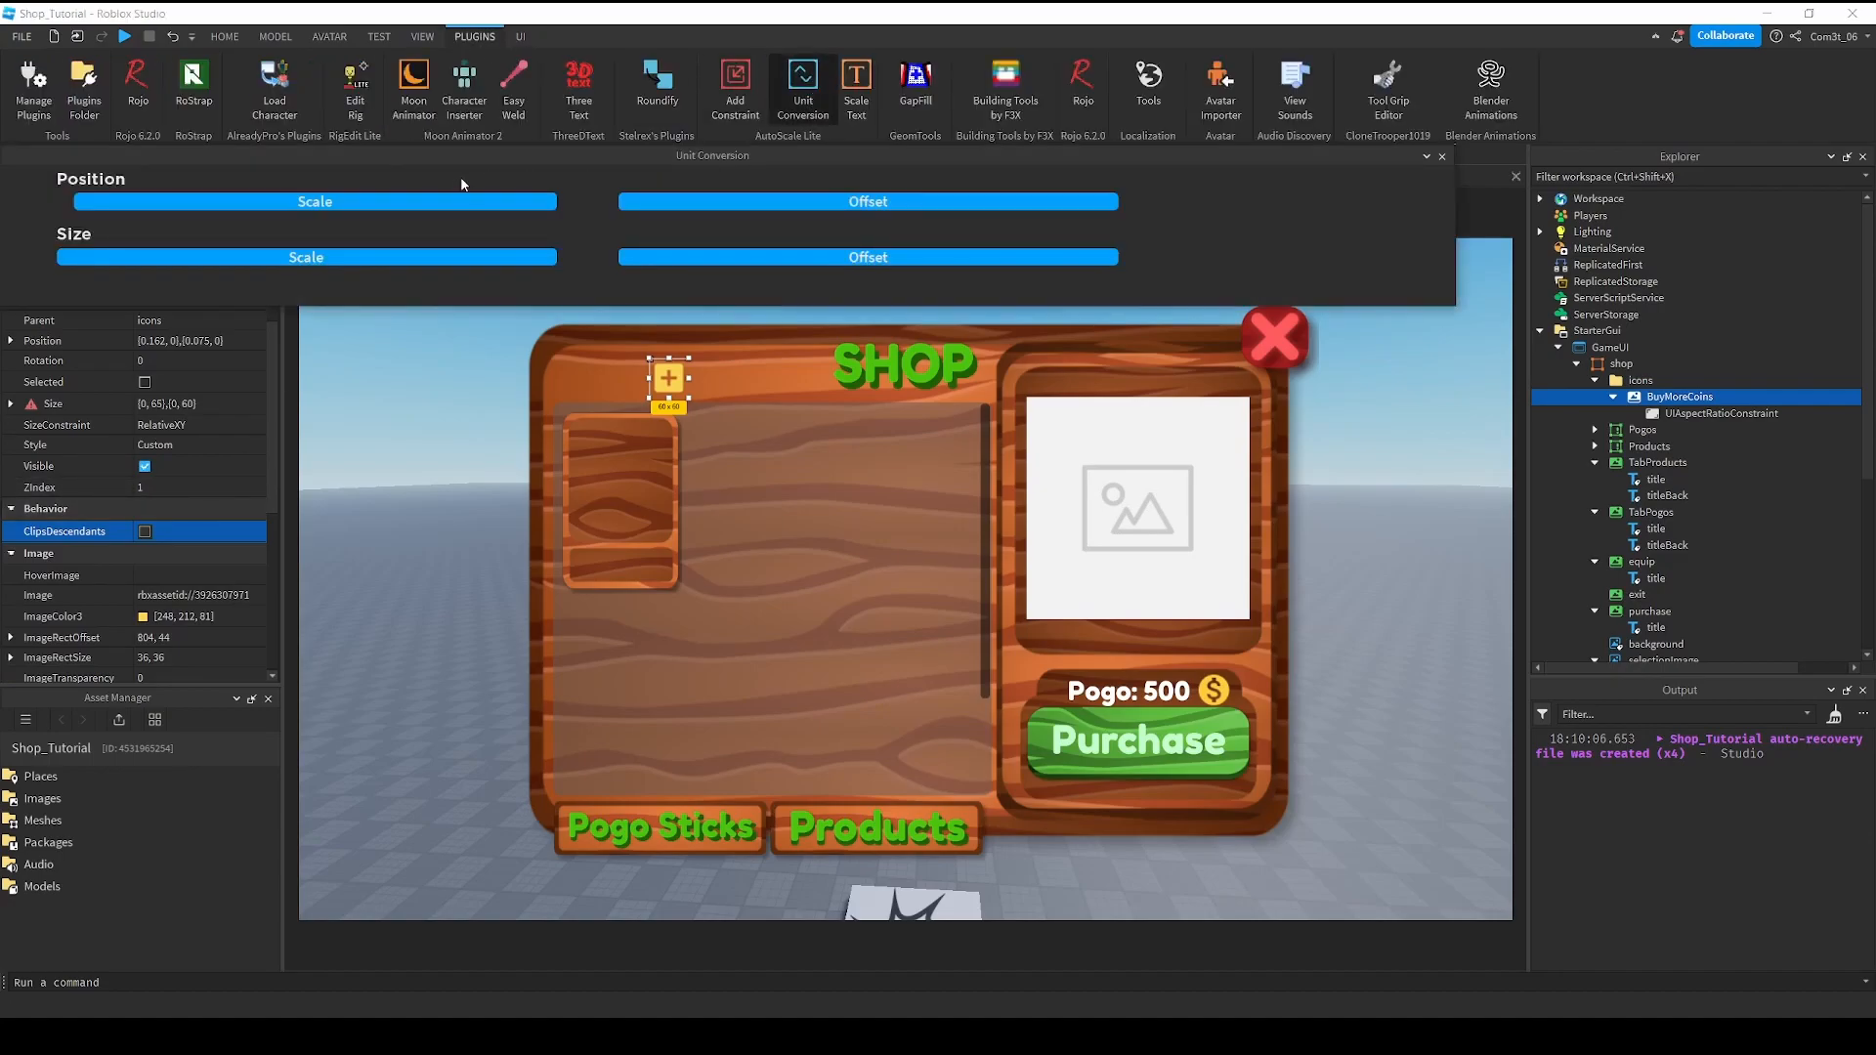
pyautogui.click(433, 203)
pyautogui.click(399, 262)
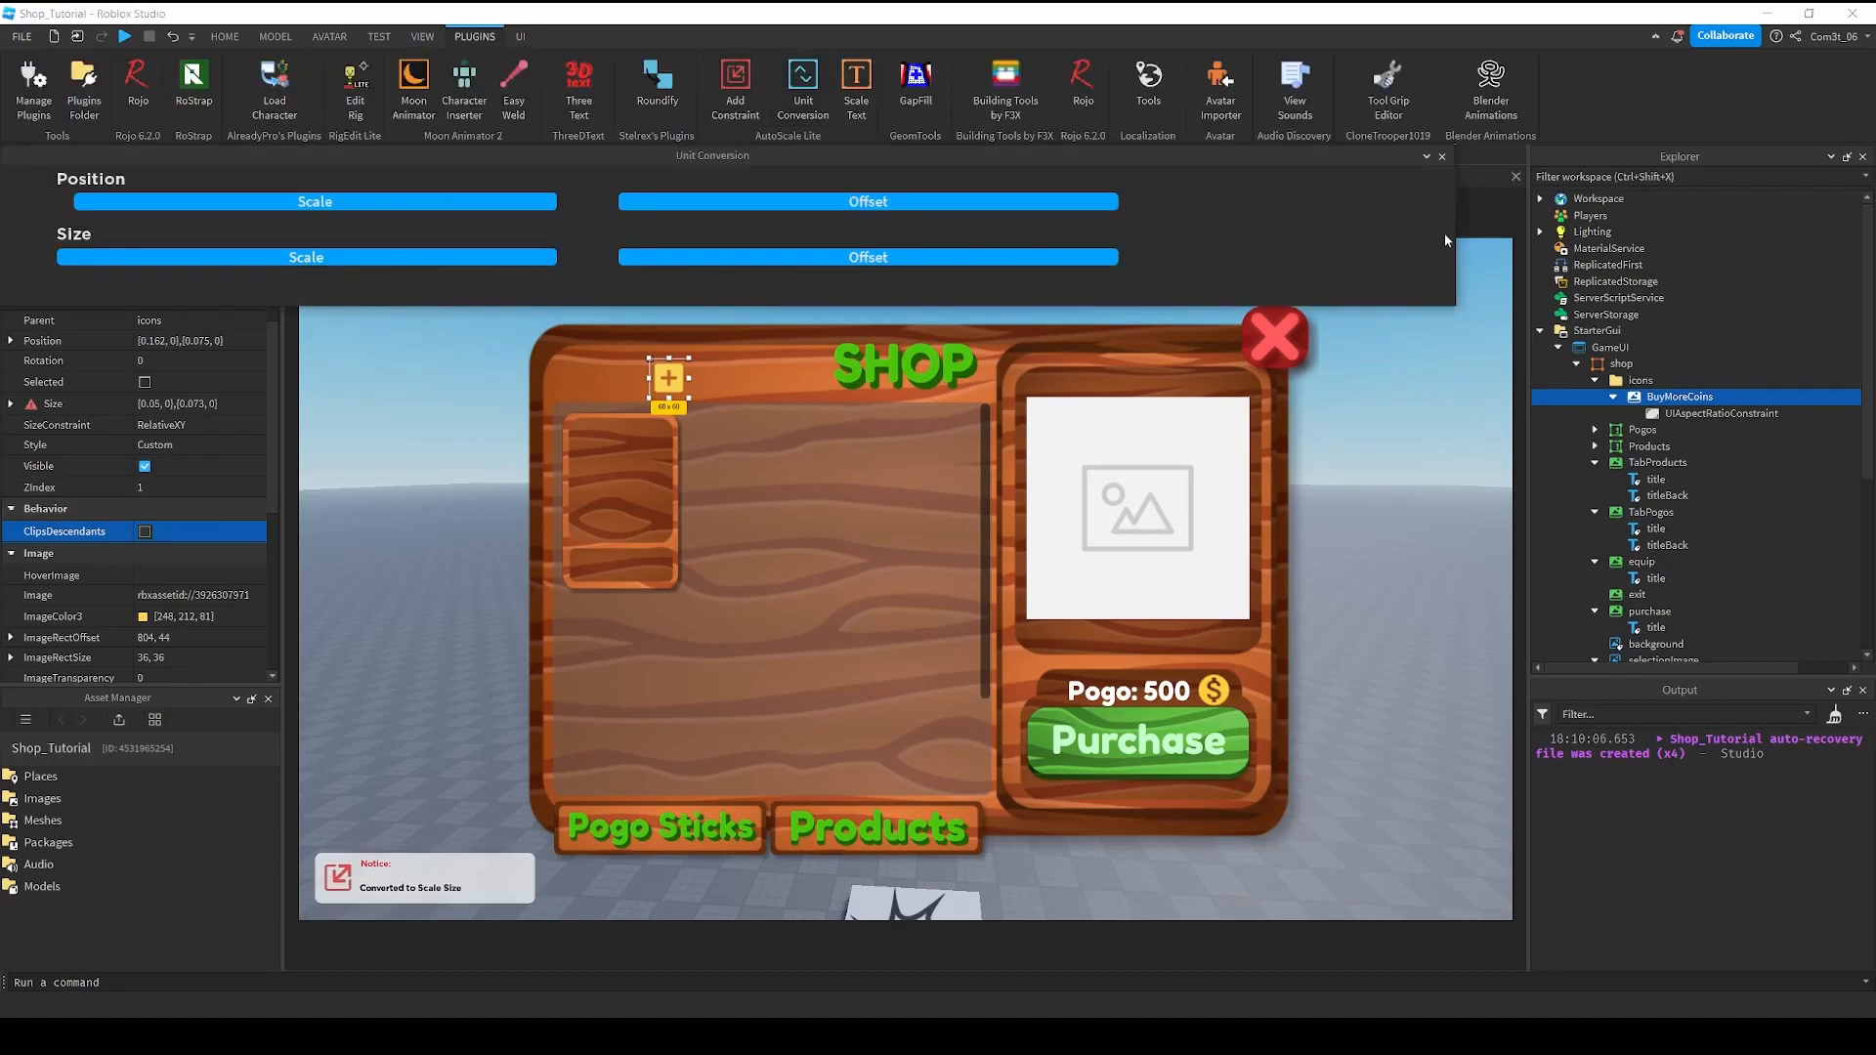
pyautogui.click(1443, 158)
pyautogui.moveTo(689, 400); pyautogui.dragTo(654, 387)
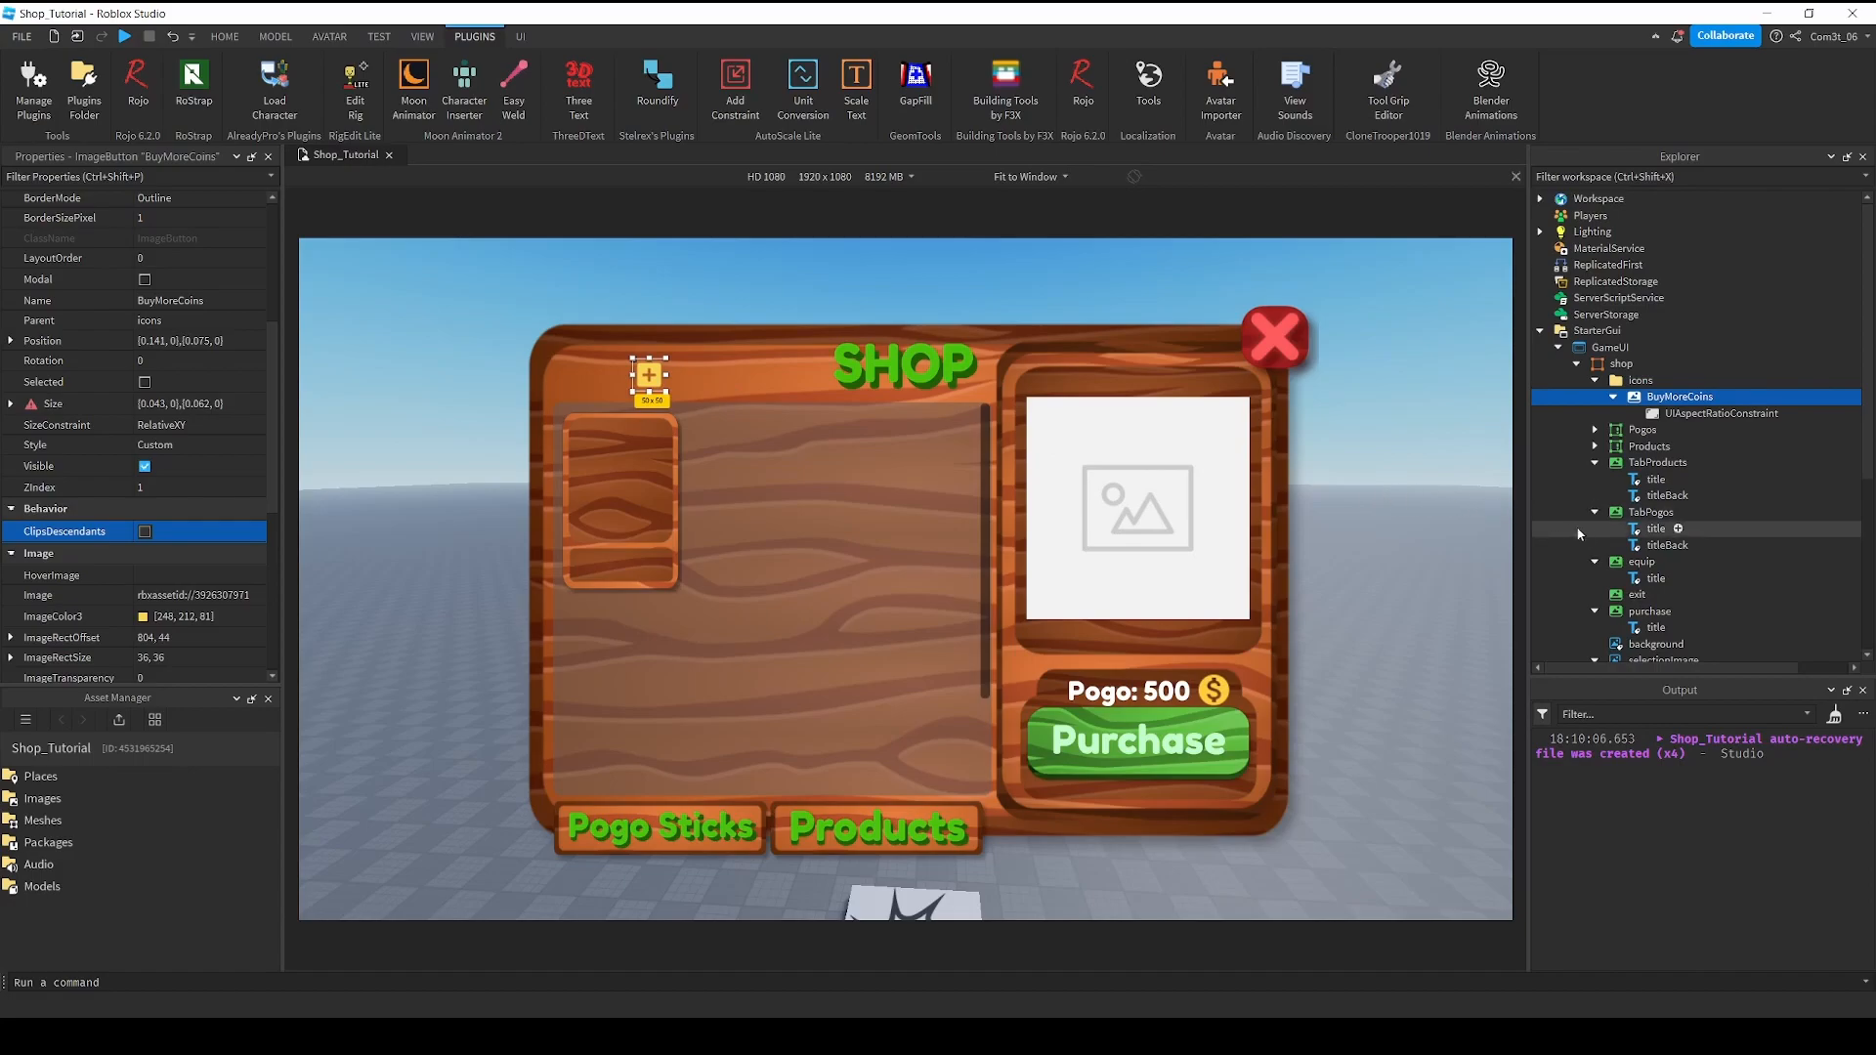
# Duplicate the Gold cost icon into the icons folder and place the copy beside the plus button at about 0.035, 0.071.
pyautogui.scroll(-3, 1649, 585)
pyautogui.click(1650, 573)
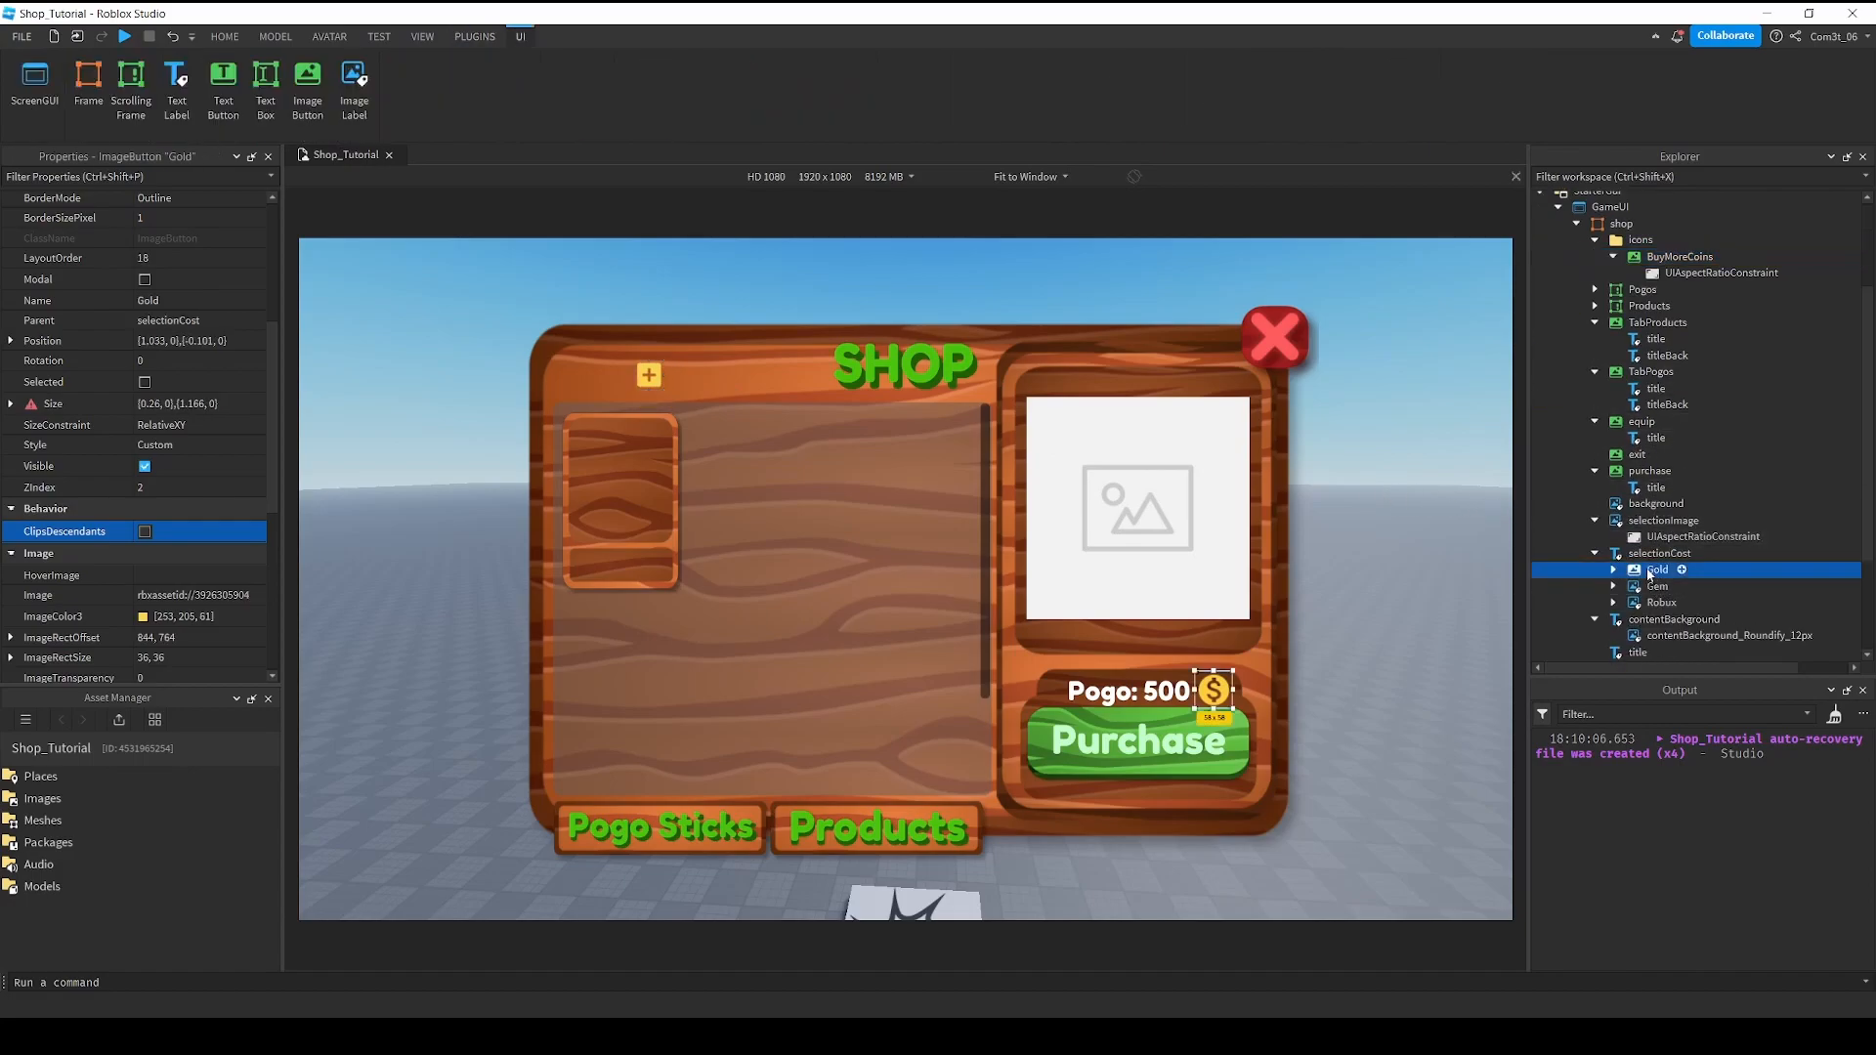
pyautogui.hotkey('ctrl', 'd')
pyautogui.moveTo(1661, 583); pyautogui.dragTo(1656, 242)
pyautogui.moveTo(1411, 385); pyautogui.dragTo(573, 376)
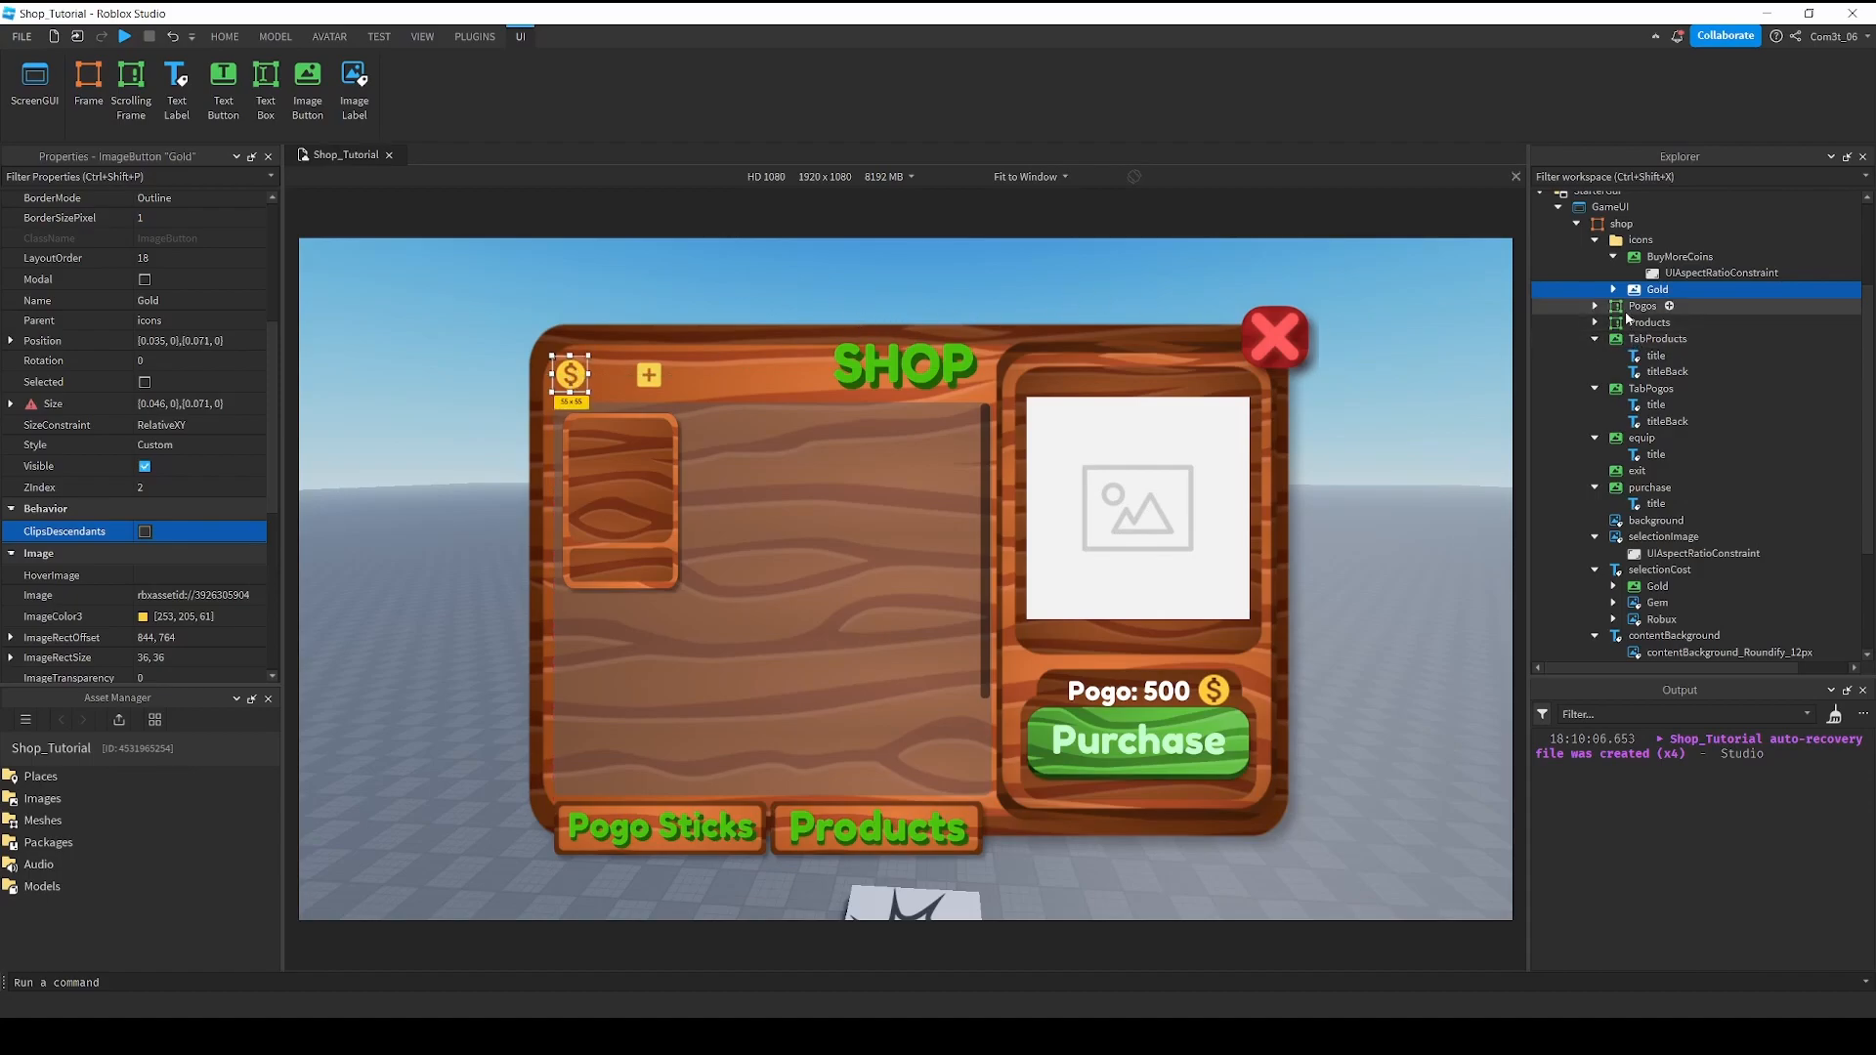
# Insert a TextLabel into the icons folder.
pyautogui.rightClick(1624, 240)
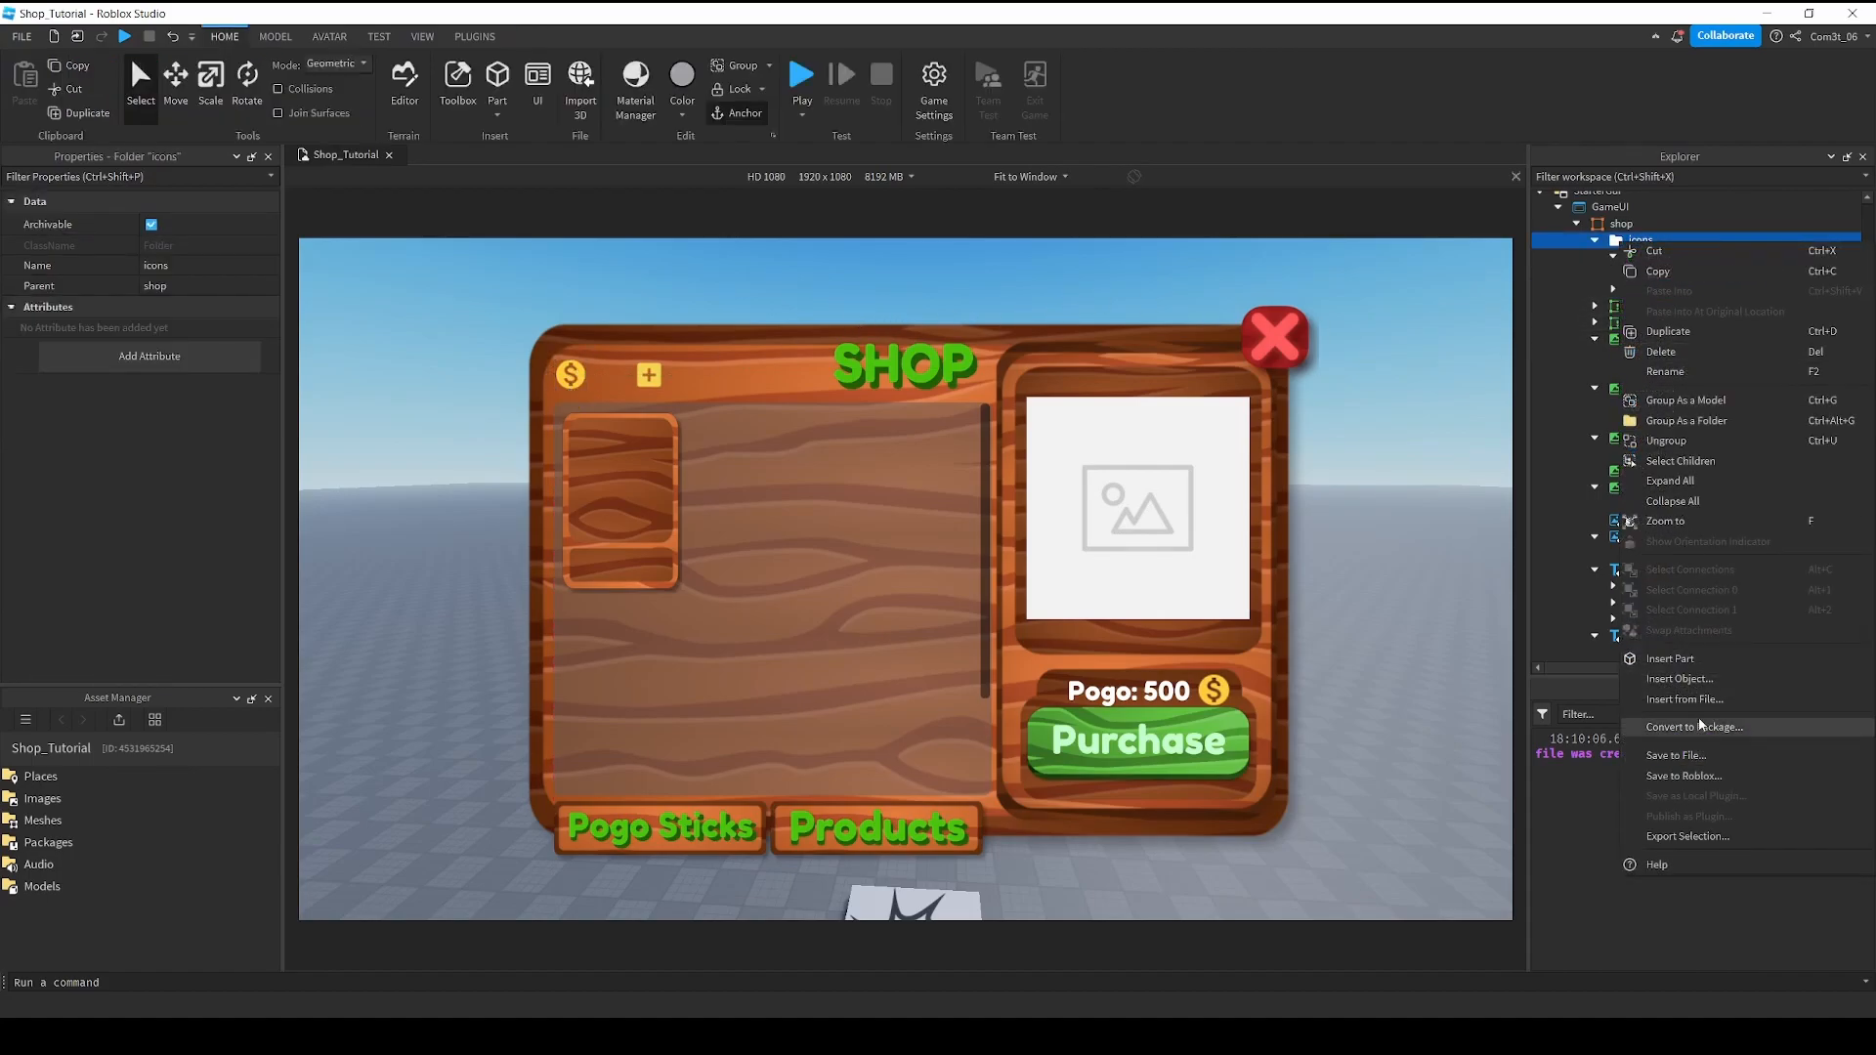
pyautogui.click(1697, 679)
pyautogui.write('te')
pyautogui.press('Up')
pyautogui.press('Up')
pyautogui.press('Up')
pyautogui.press('Up')
pyautogui.press('Up')
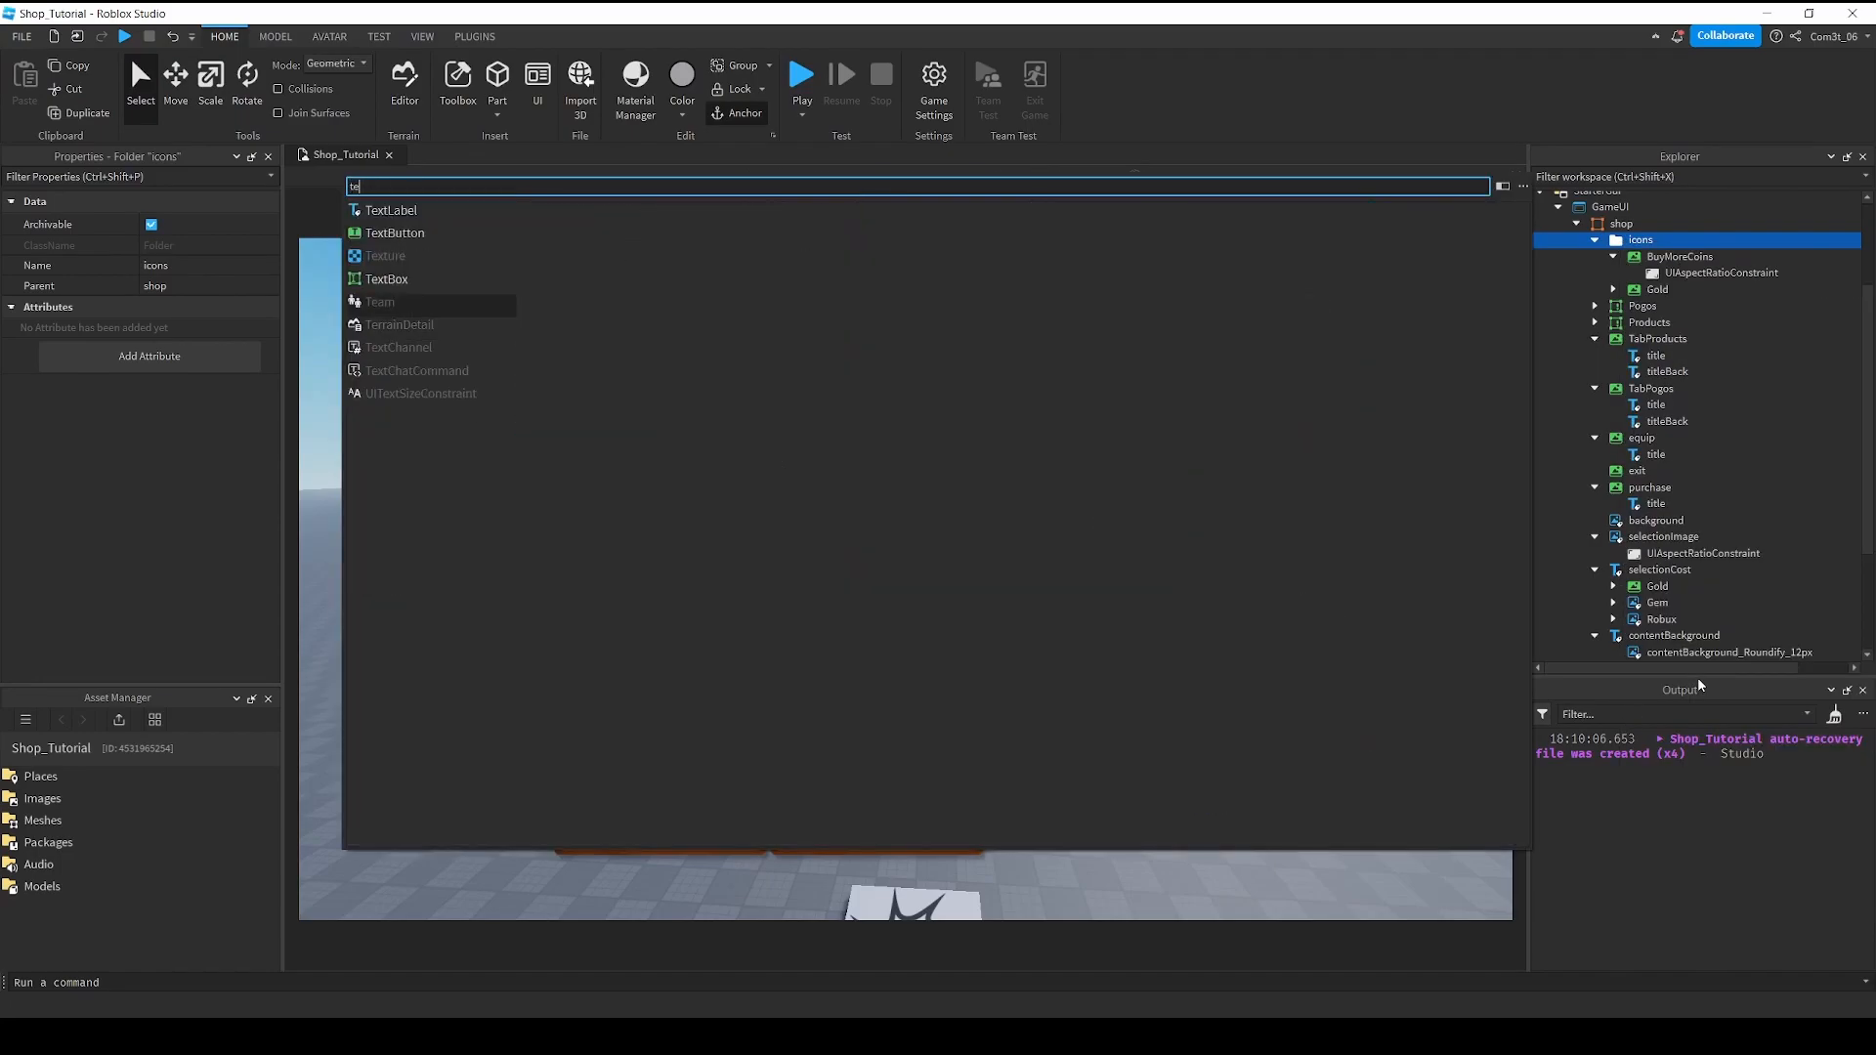
pyautogui.press('Return')
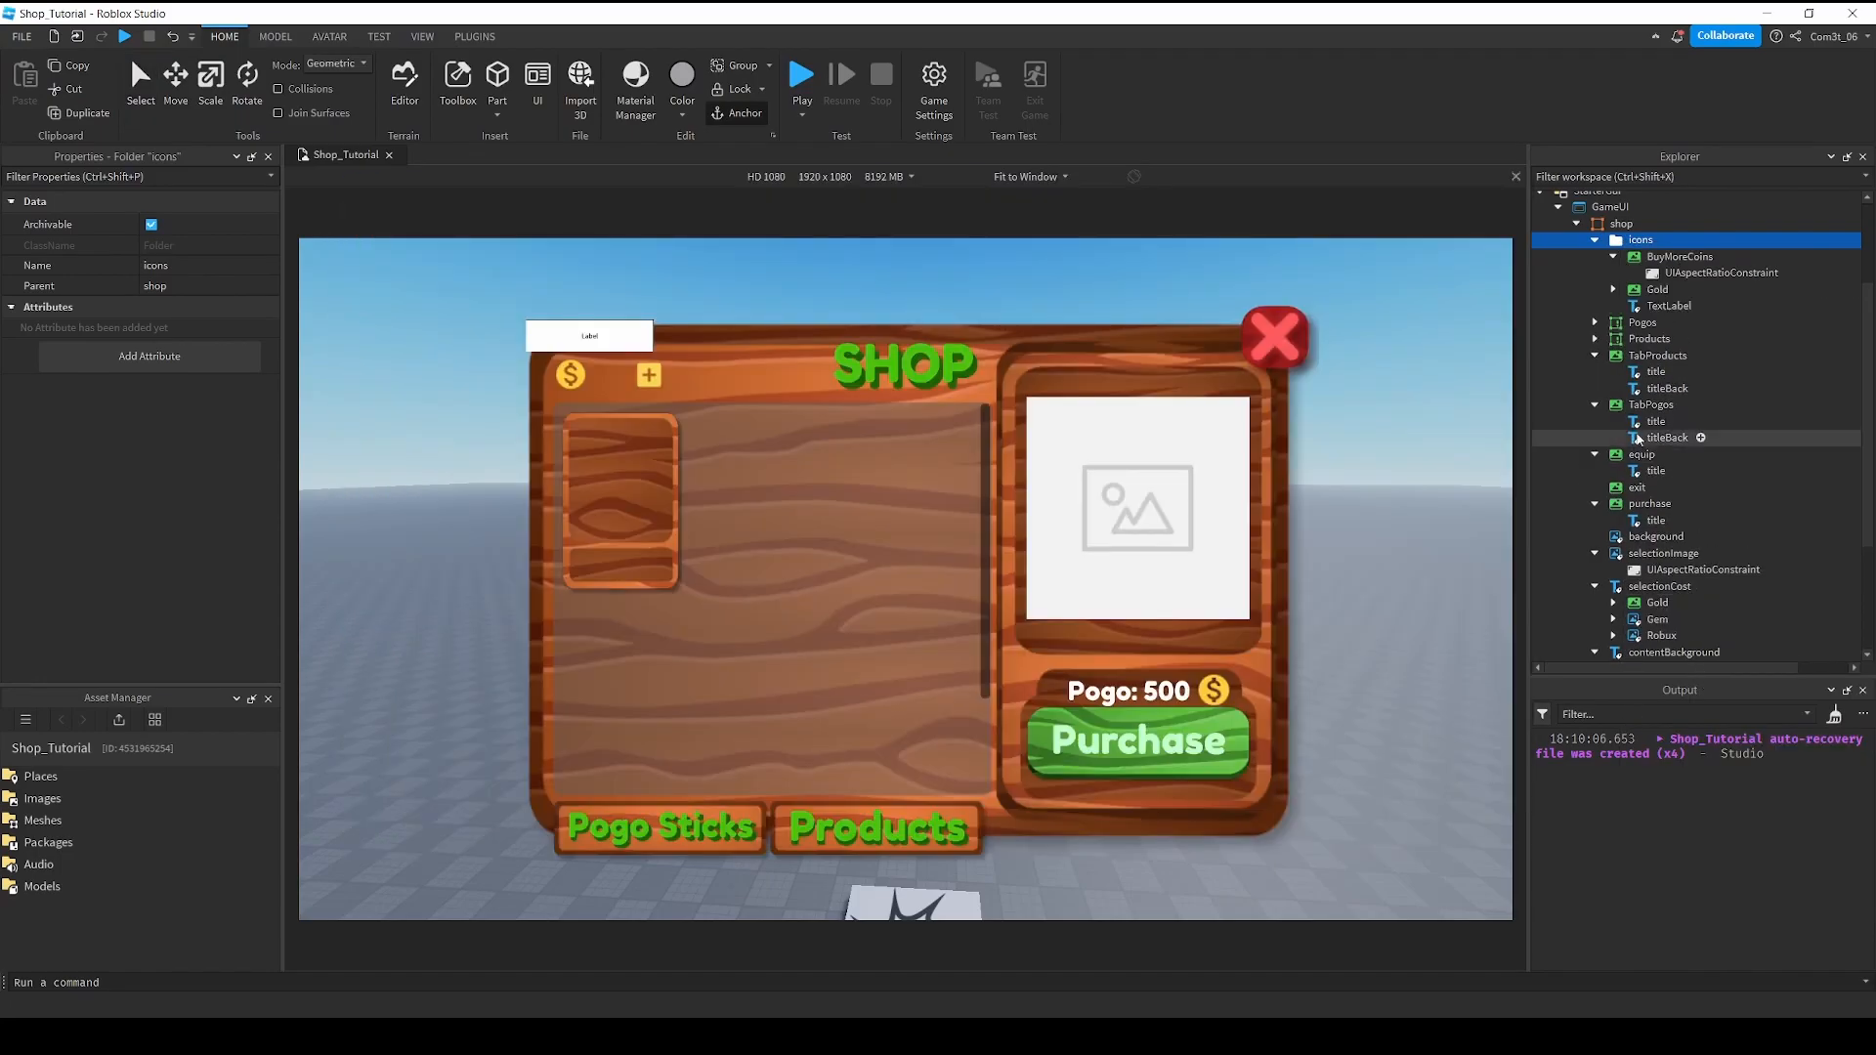
# Rename the new TextLabel gold and fit it between the coin icon and plus button at about 142 by 50 pixels.
pyautogui.click(1653, 307)
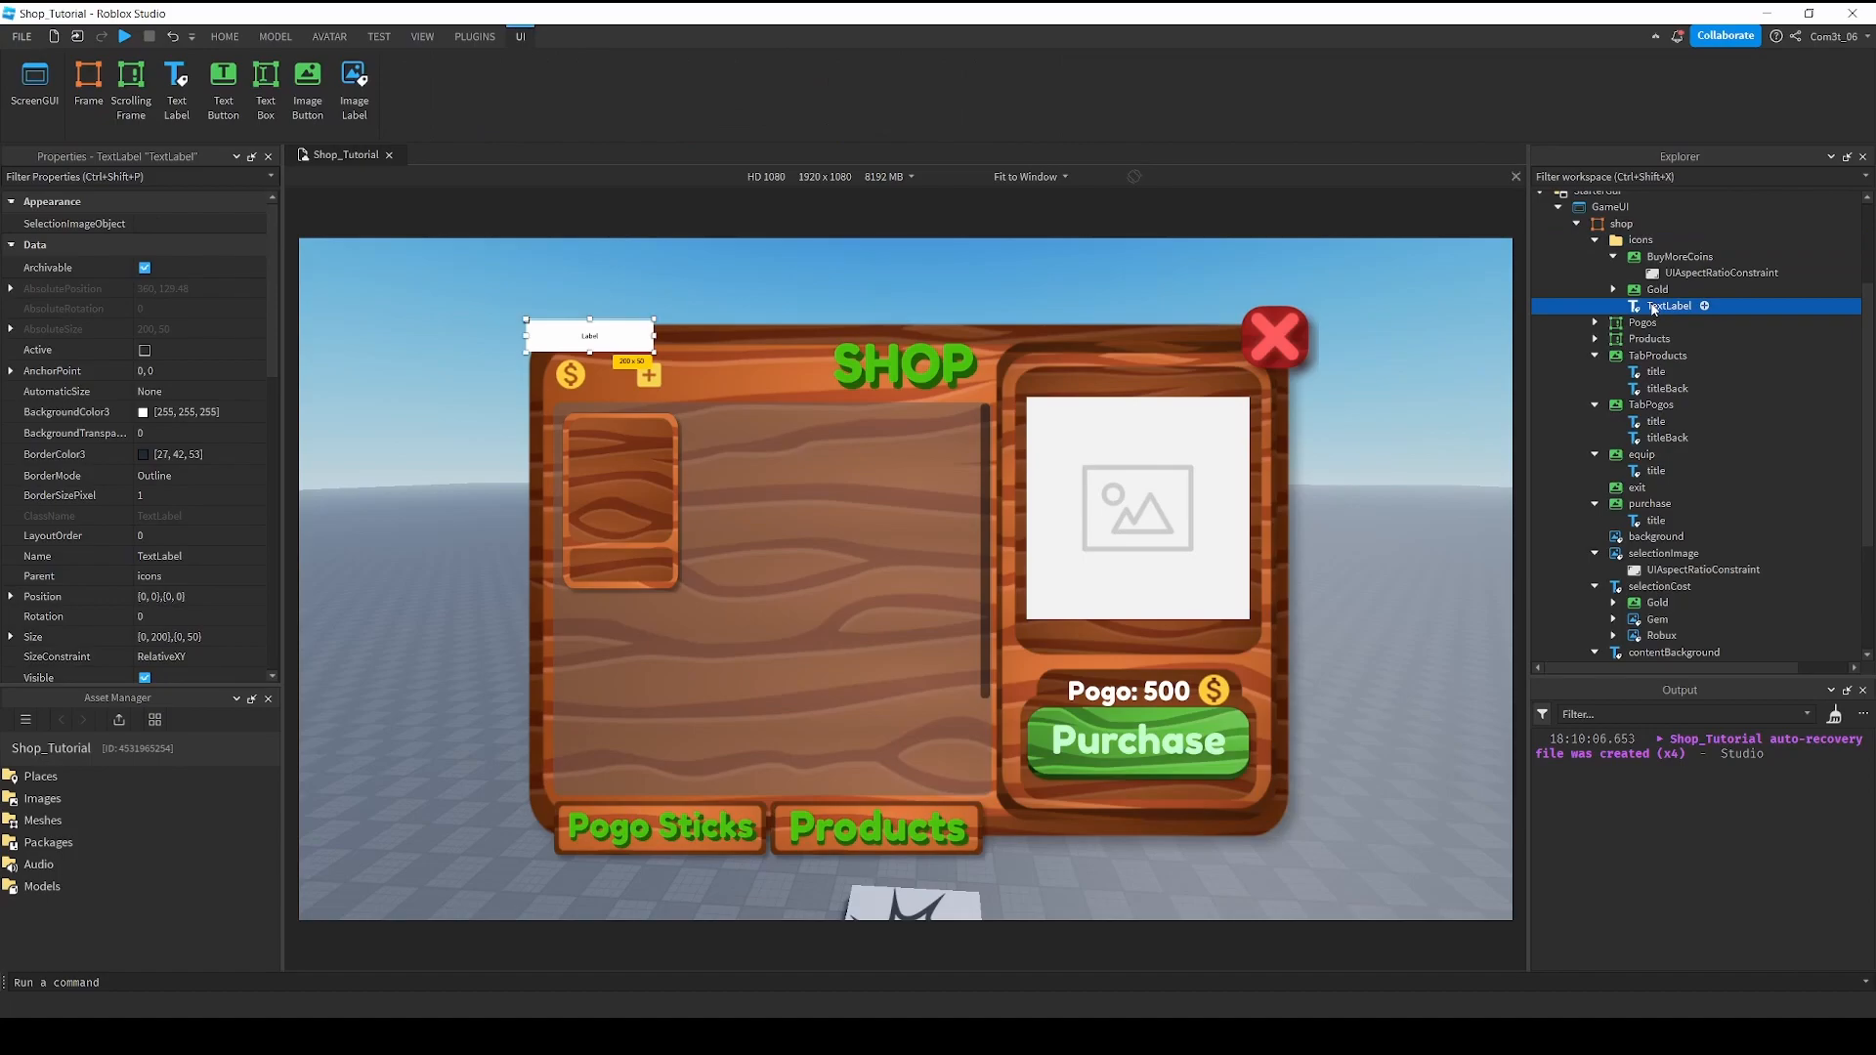
pyautogui.click(1653, 308)
pyautogui.write('gold')
pyautogui.press('Return')
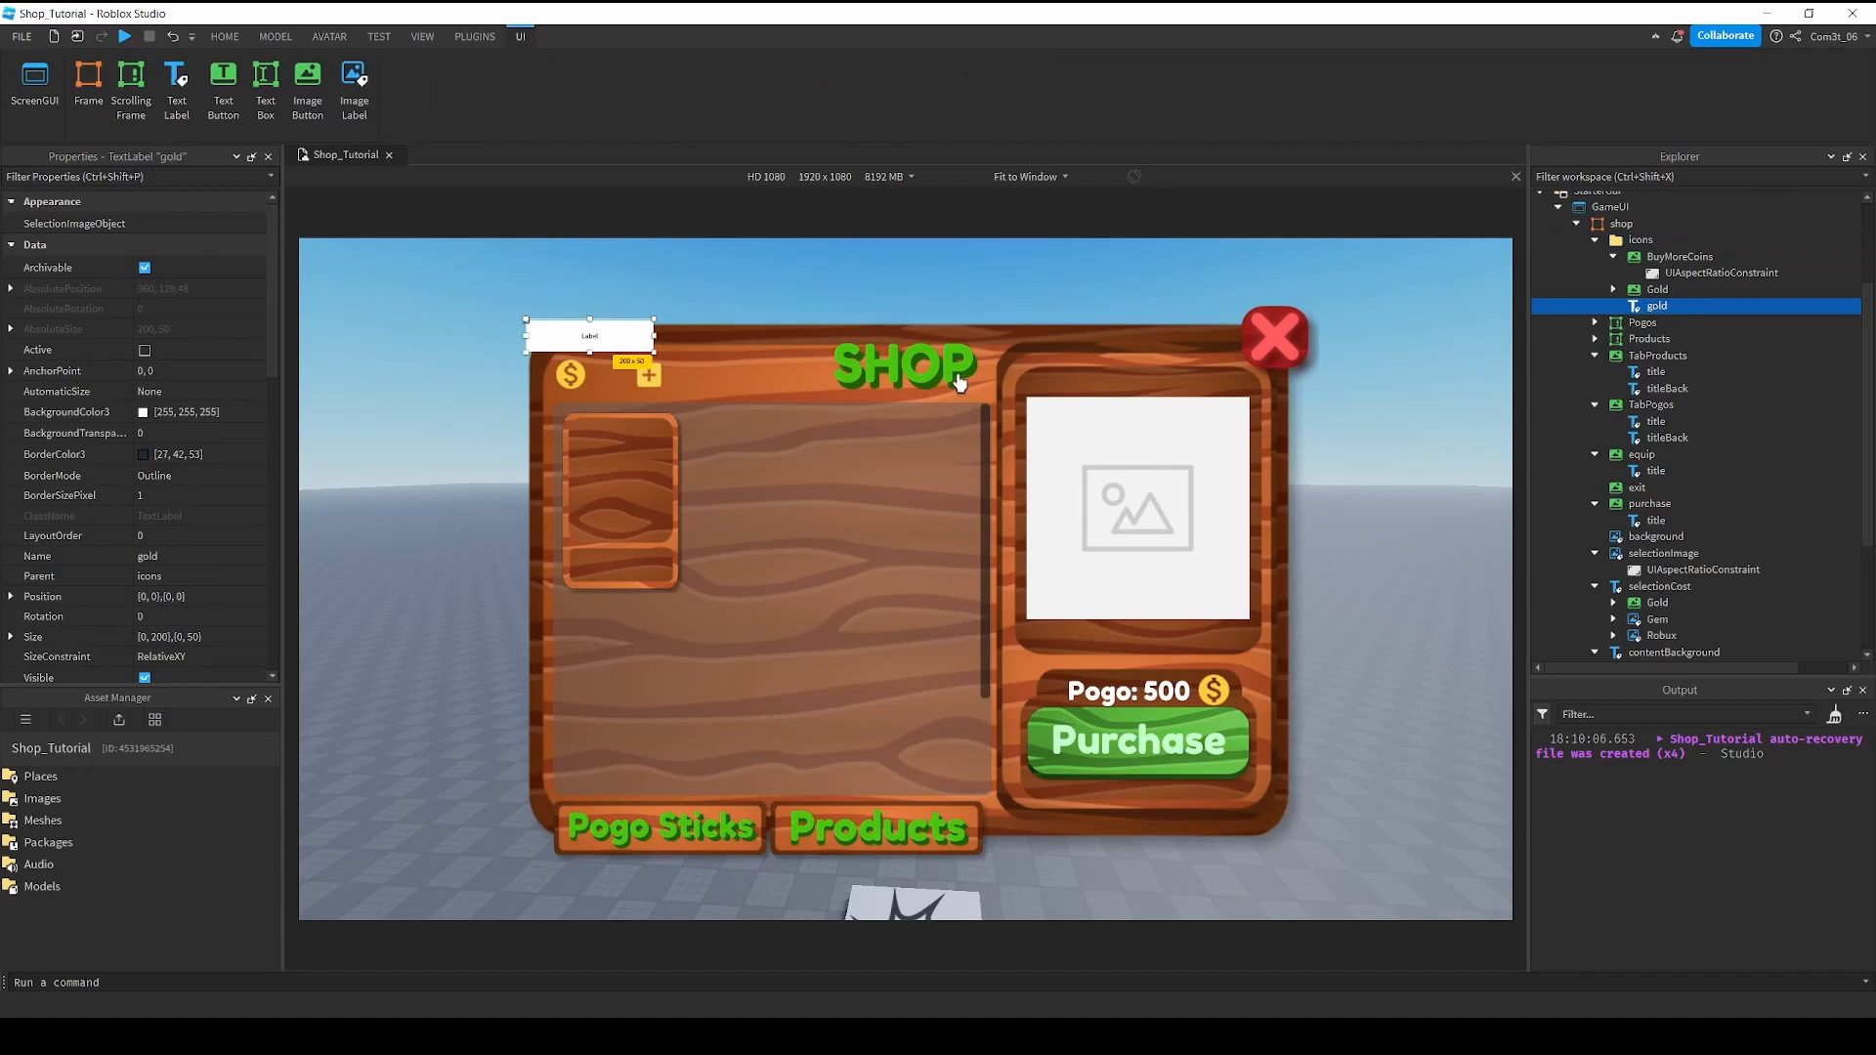
pyautogui.moveTo(586, 335); pyautogui.dragTo(660, 383)
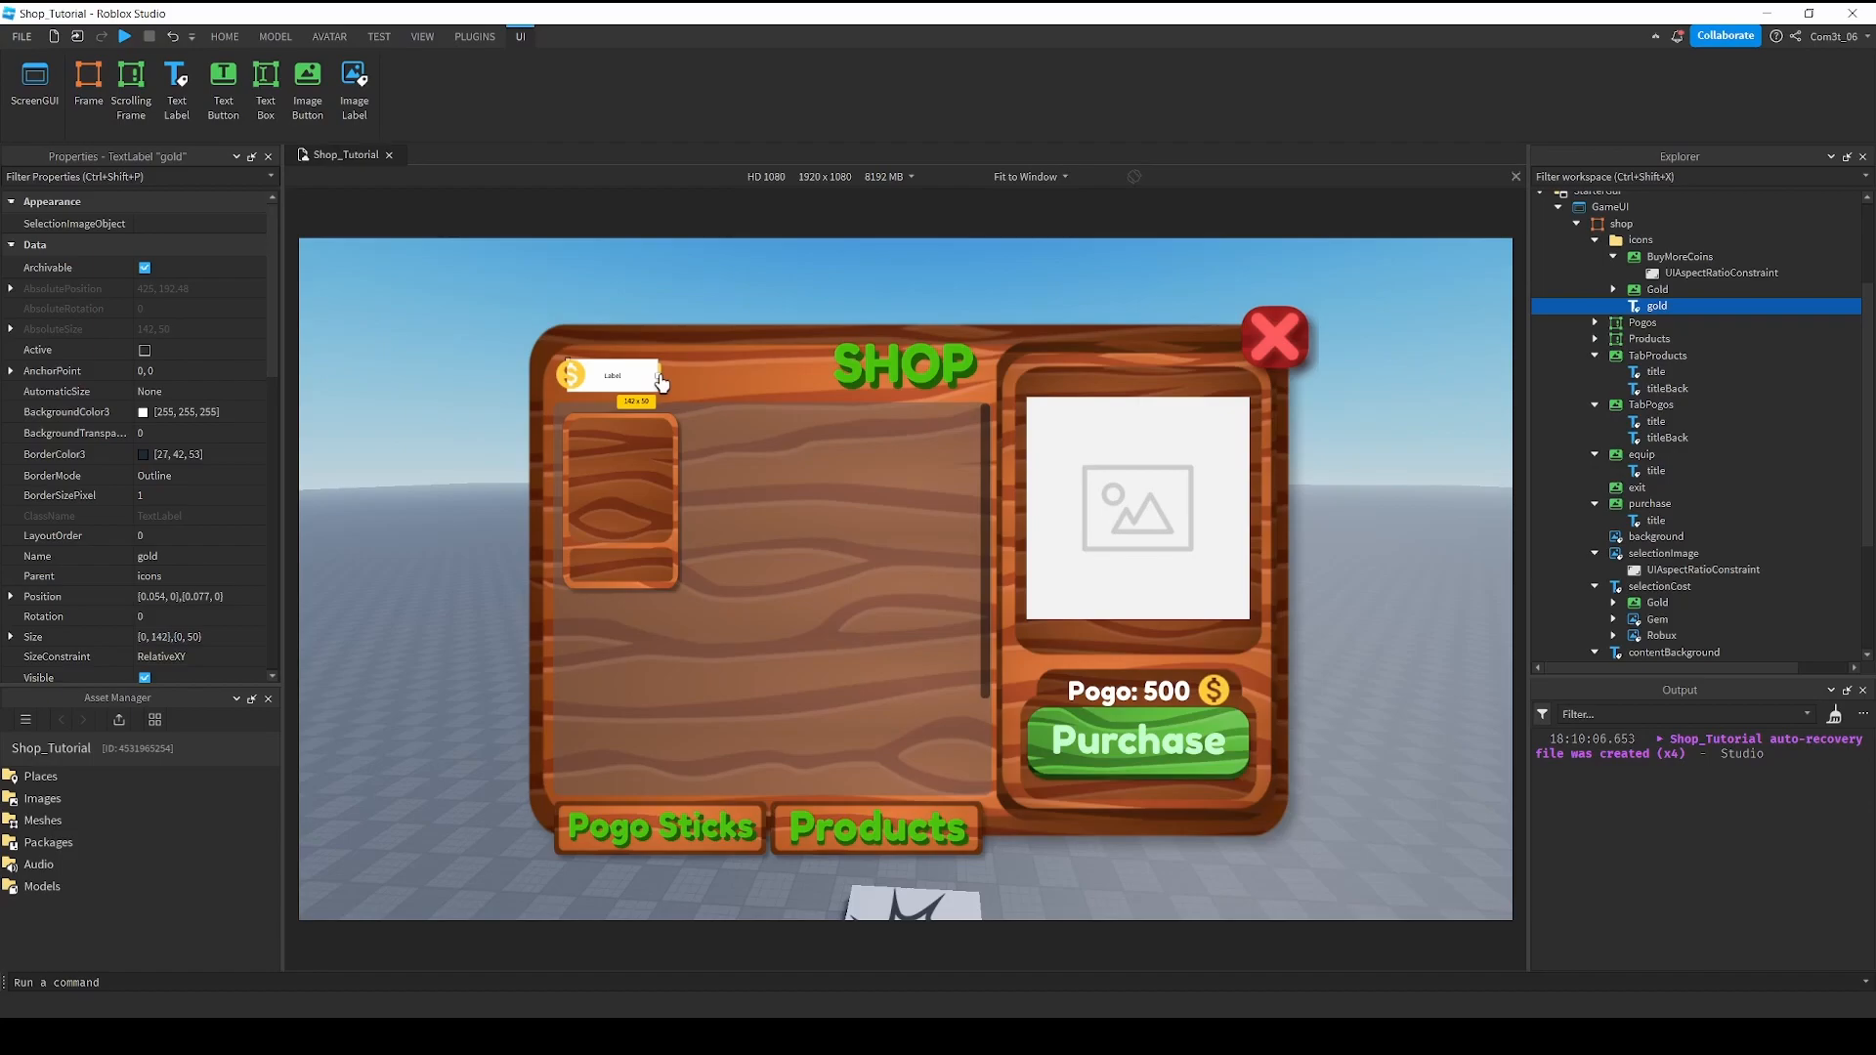
# Set the ZIndex of BuyMoreCoins and the Gold icon in the icons folder to 2.
pyautogui.click(1656, 289)
pyautogui.keyDown('ctrl'); pyautogui.click(1679, 256); pyautogui.keyUp('ctrl')
pyautogui.scroll(-10, 196, 579)
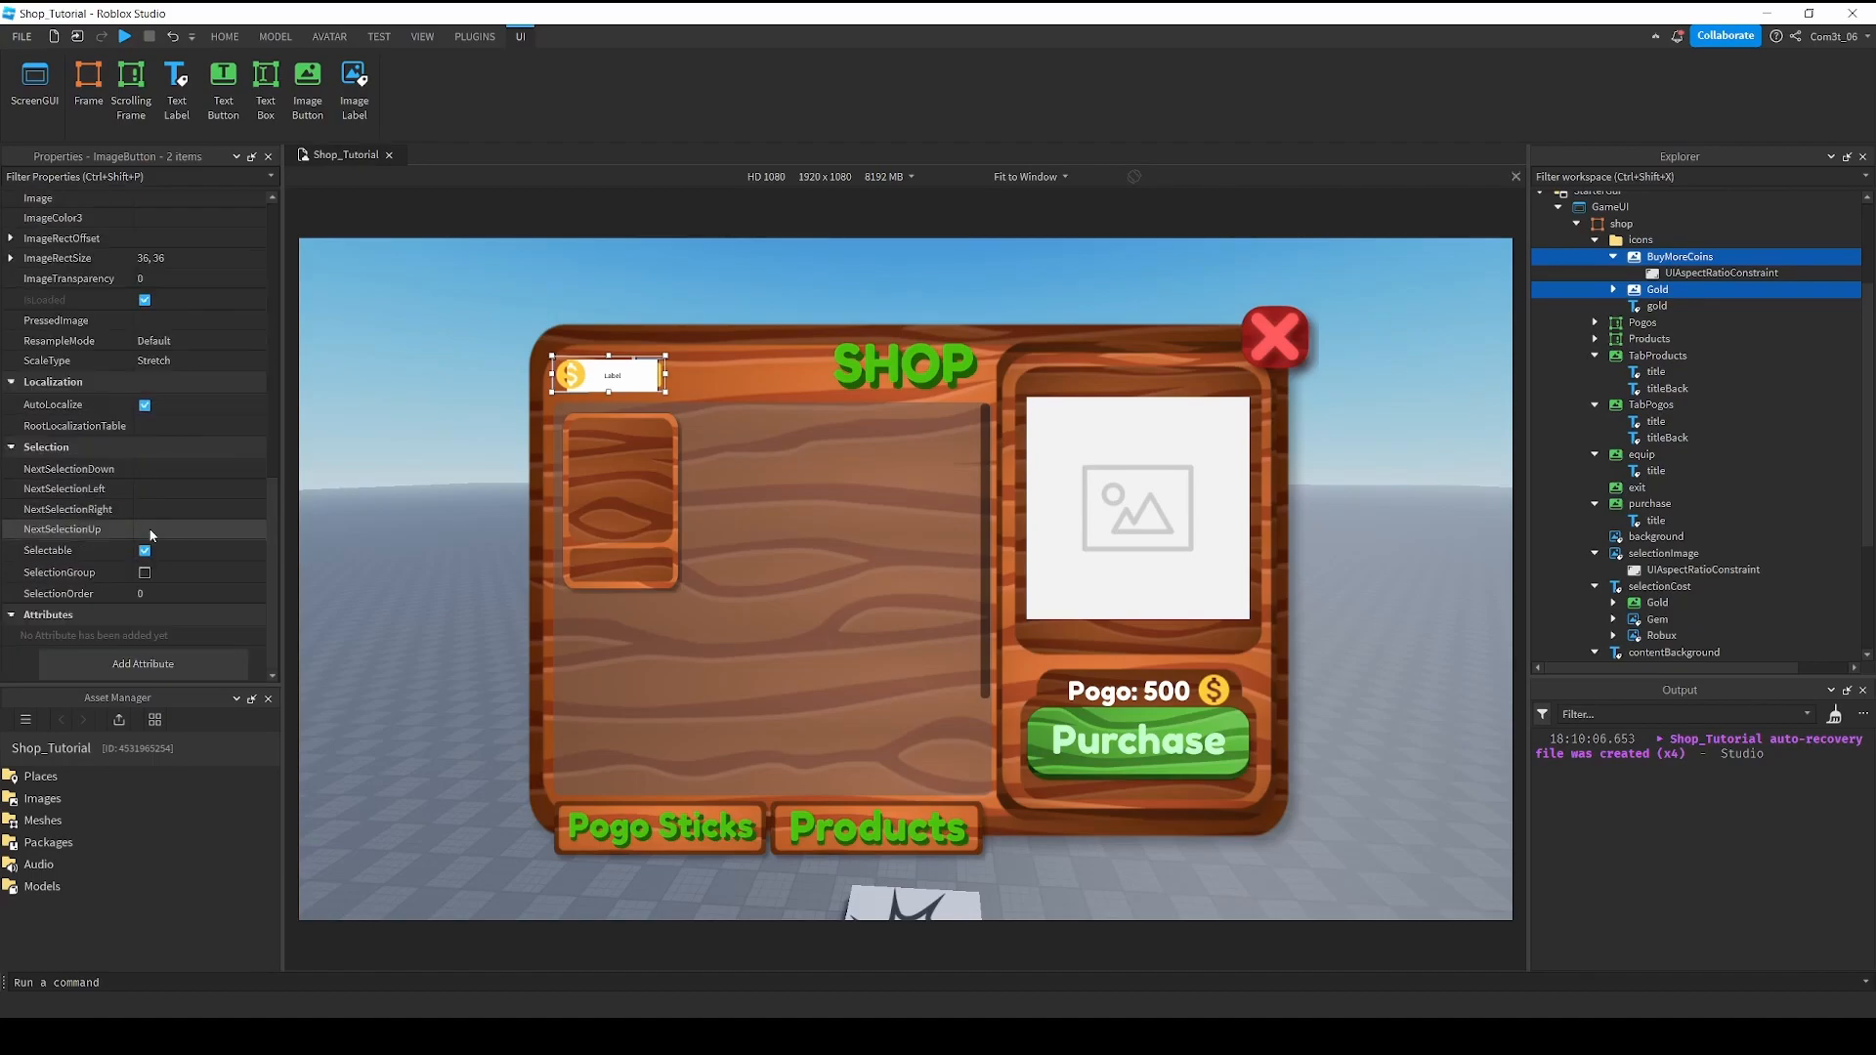
pyautogui.scroll(6, 155, 508)
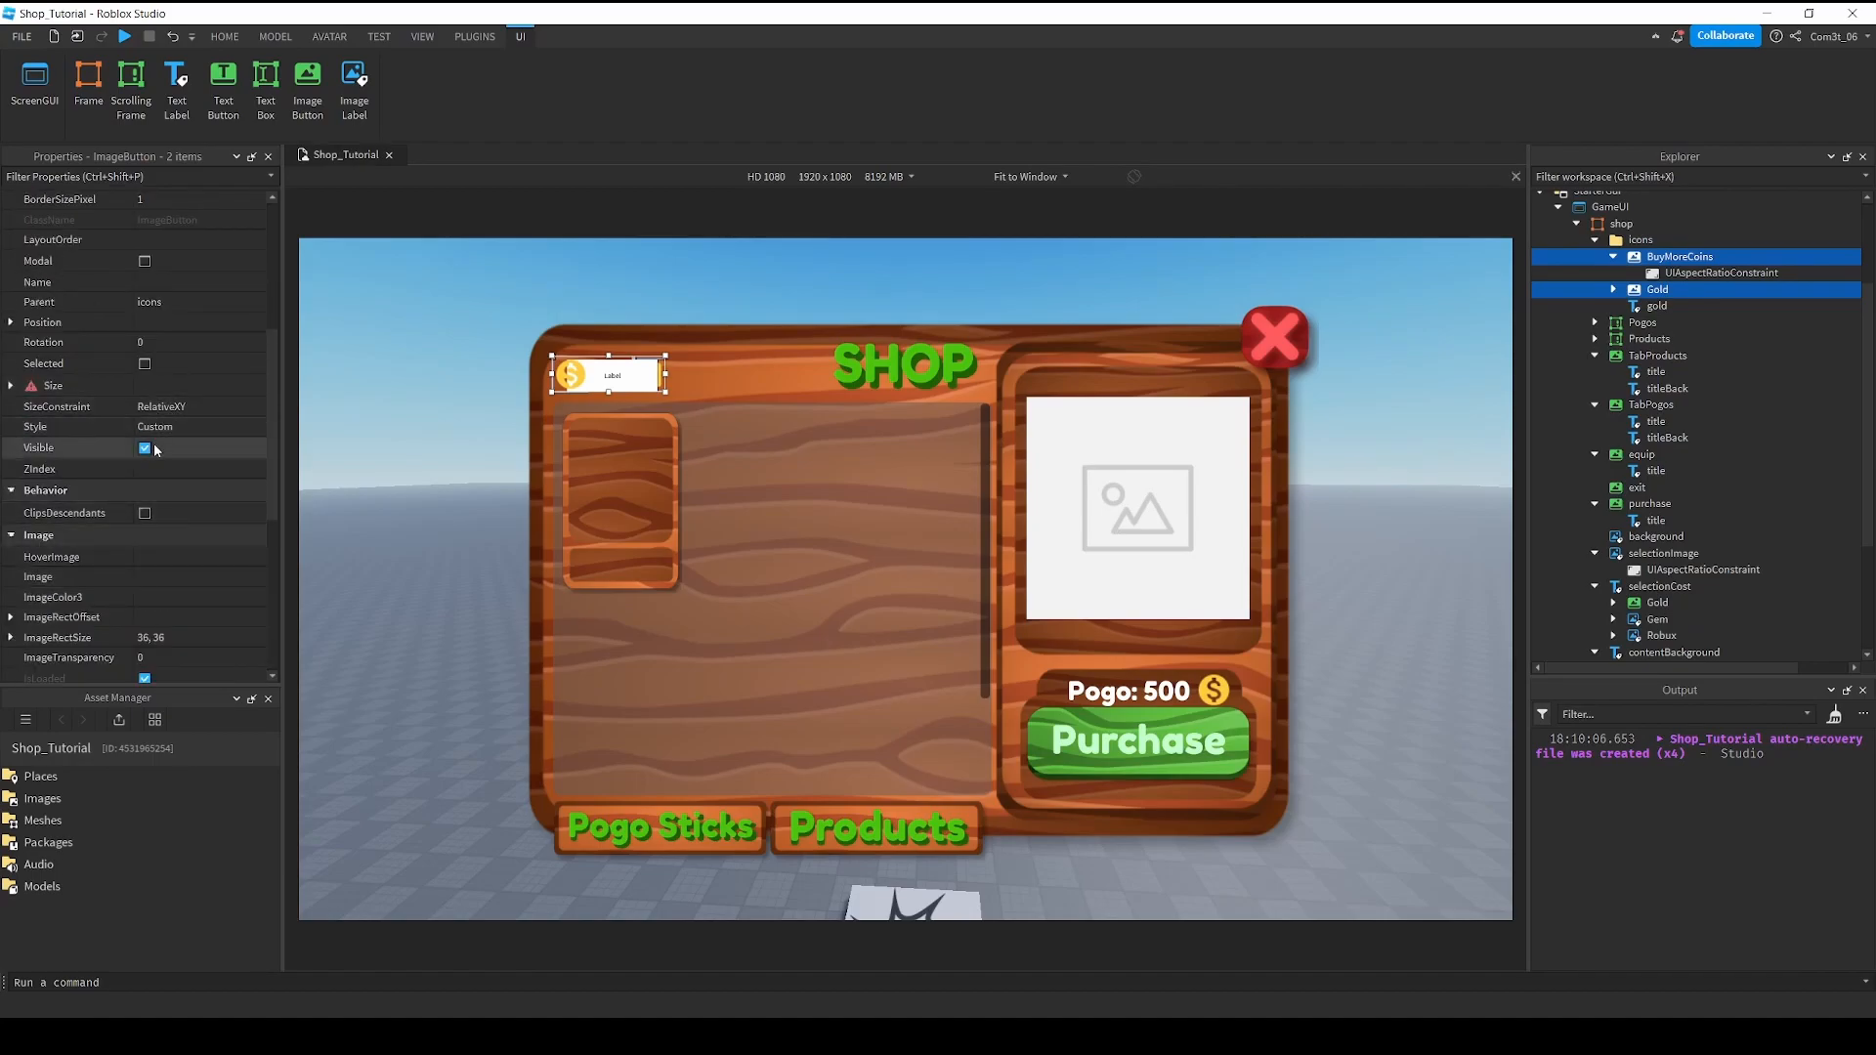
pyautogui.click(195, 468)
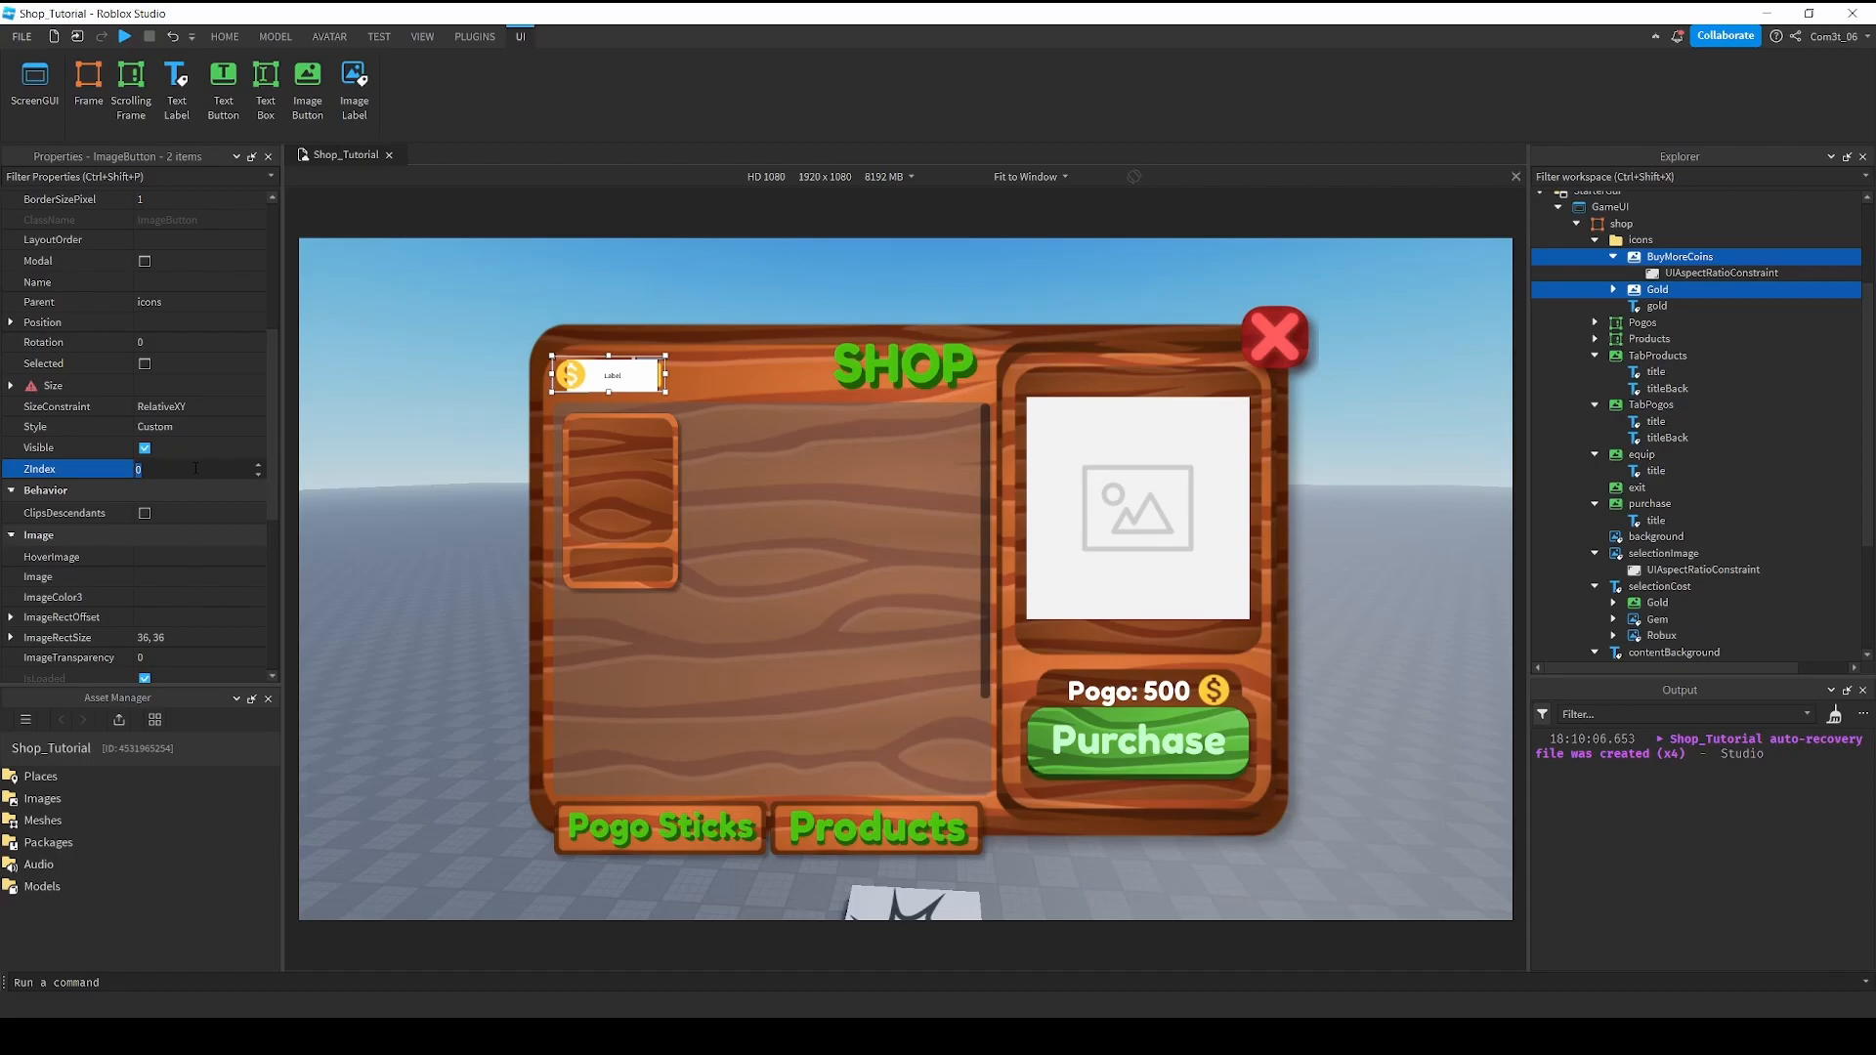
pyautogui.press('Return')
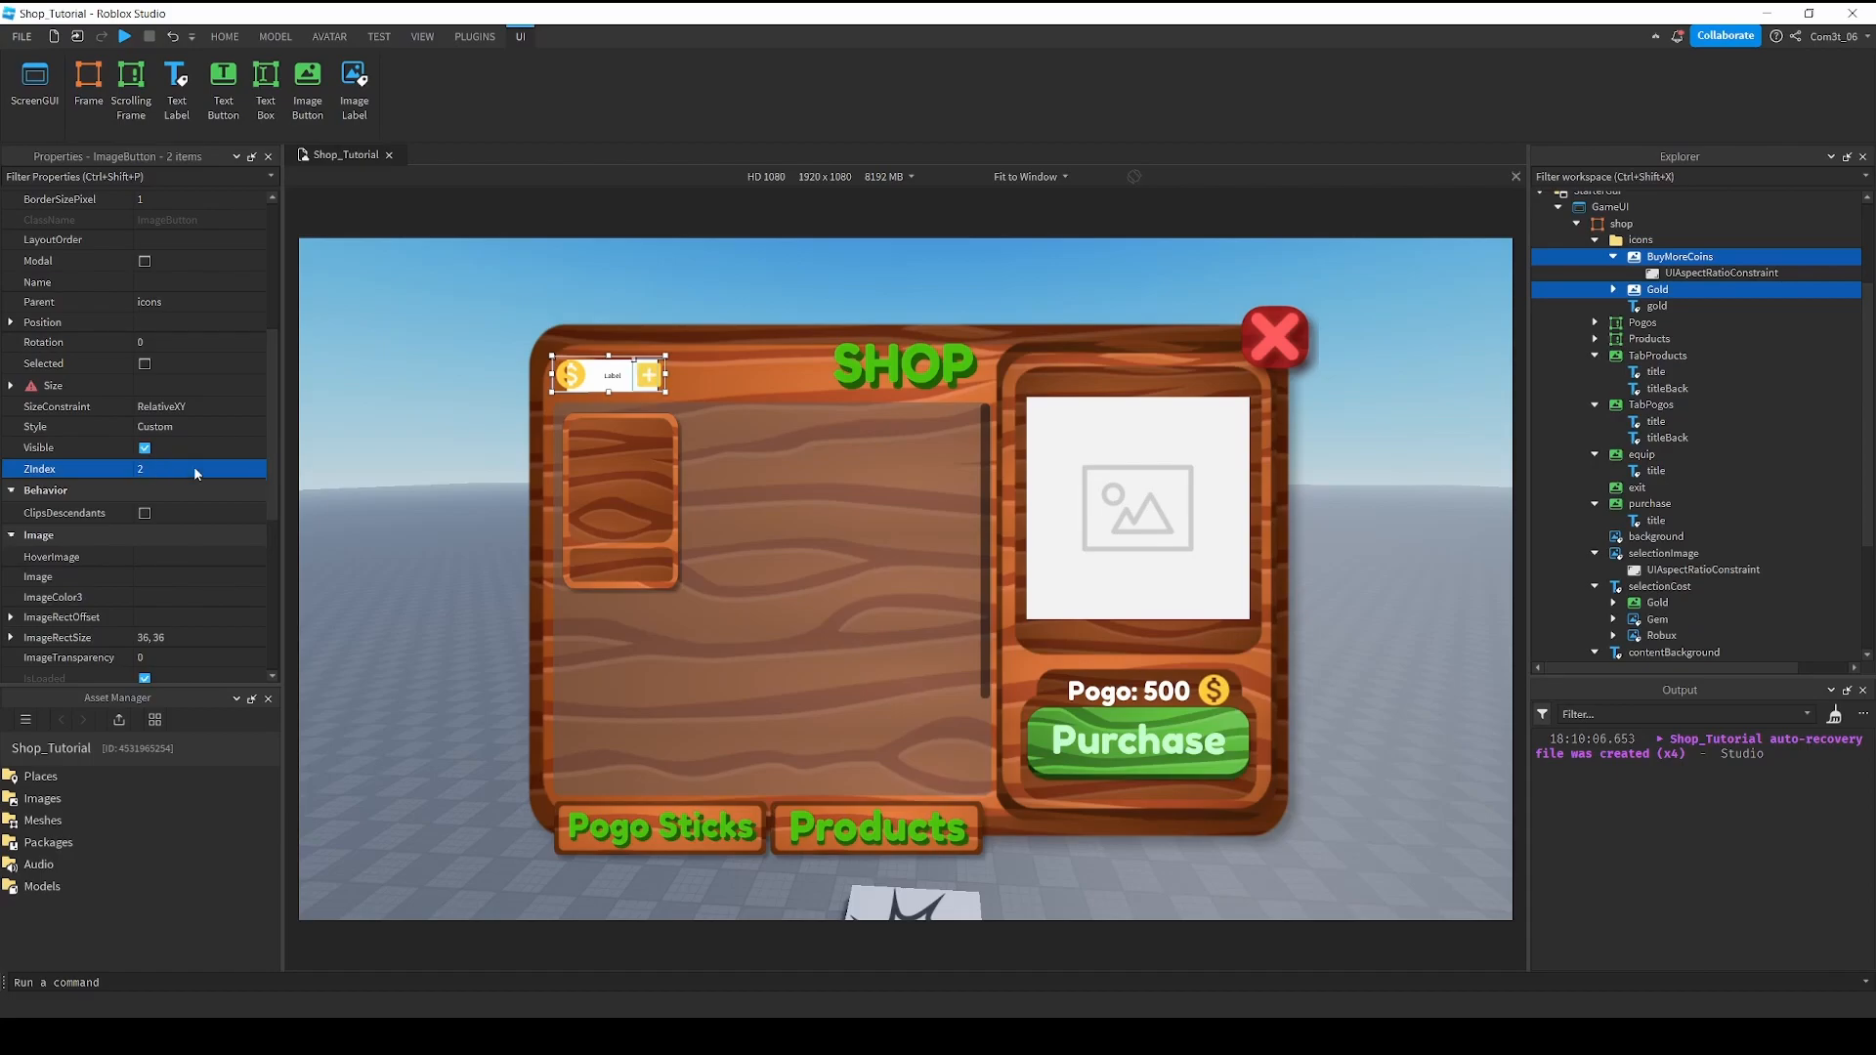
# Set the gold label's text to 500 and turn on TextScaled.
pyautogui.click(1641, 306)
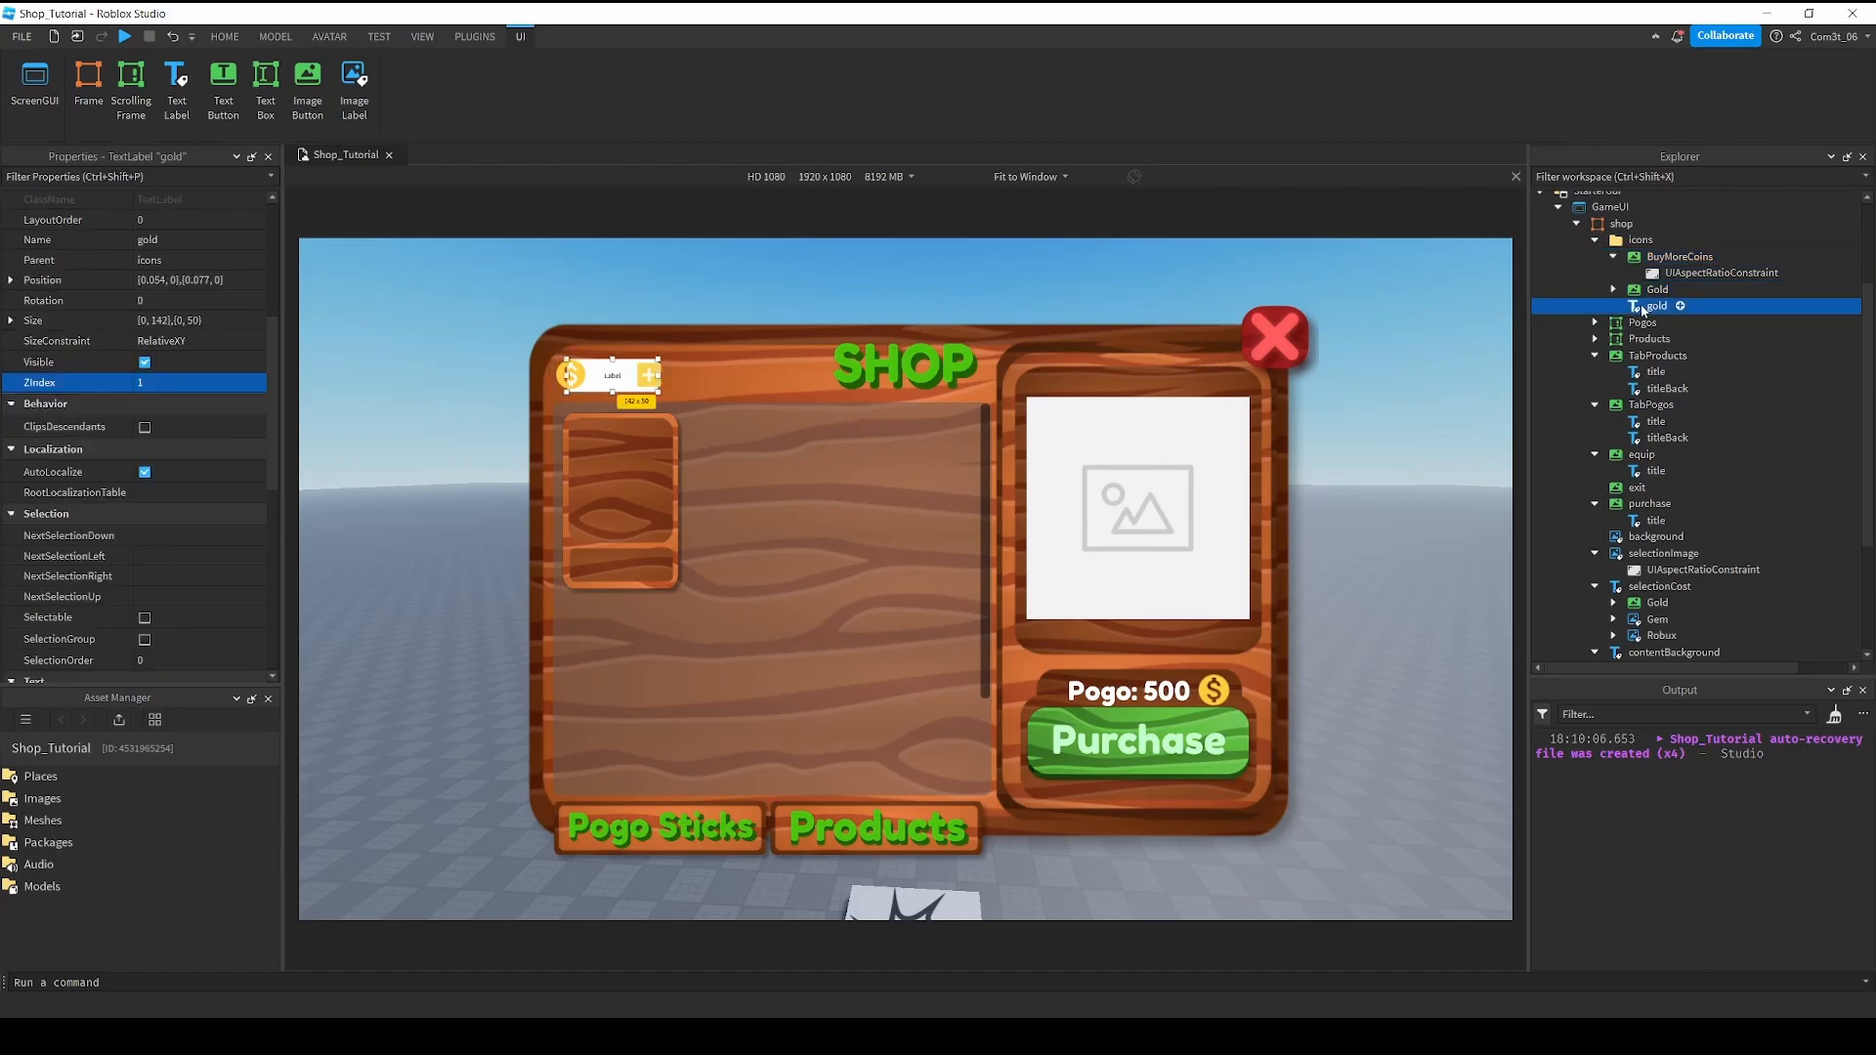
pyautogui.scroll(-7, 195, 410)
pyautogui.click(201, 403)
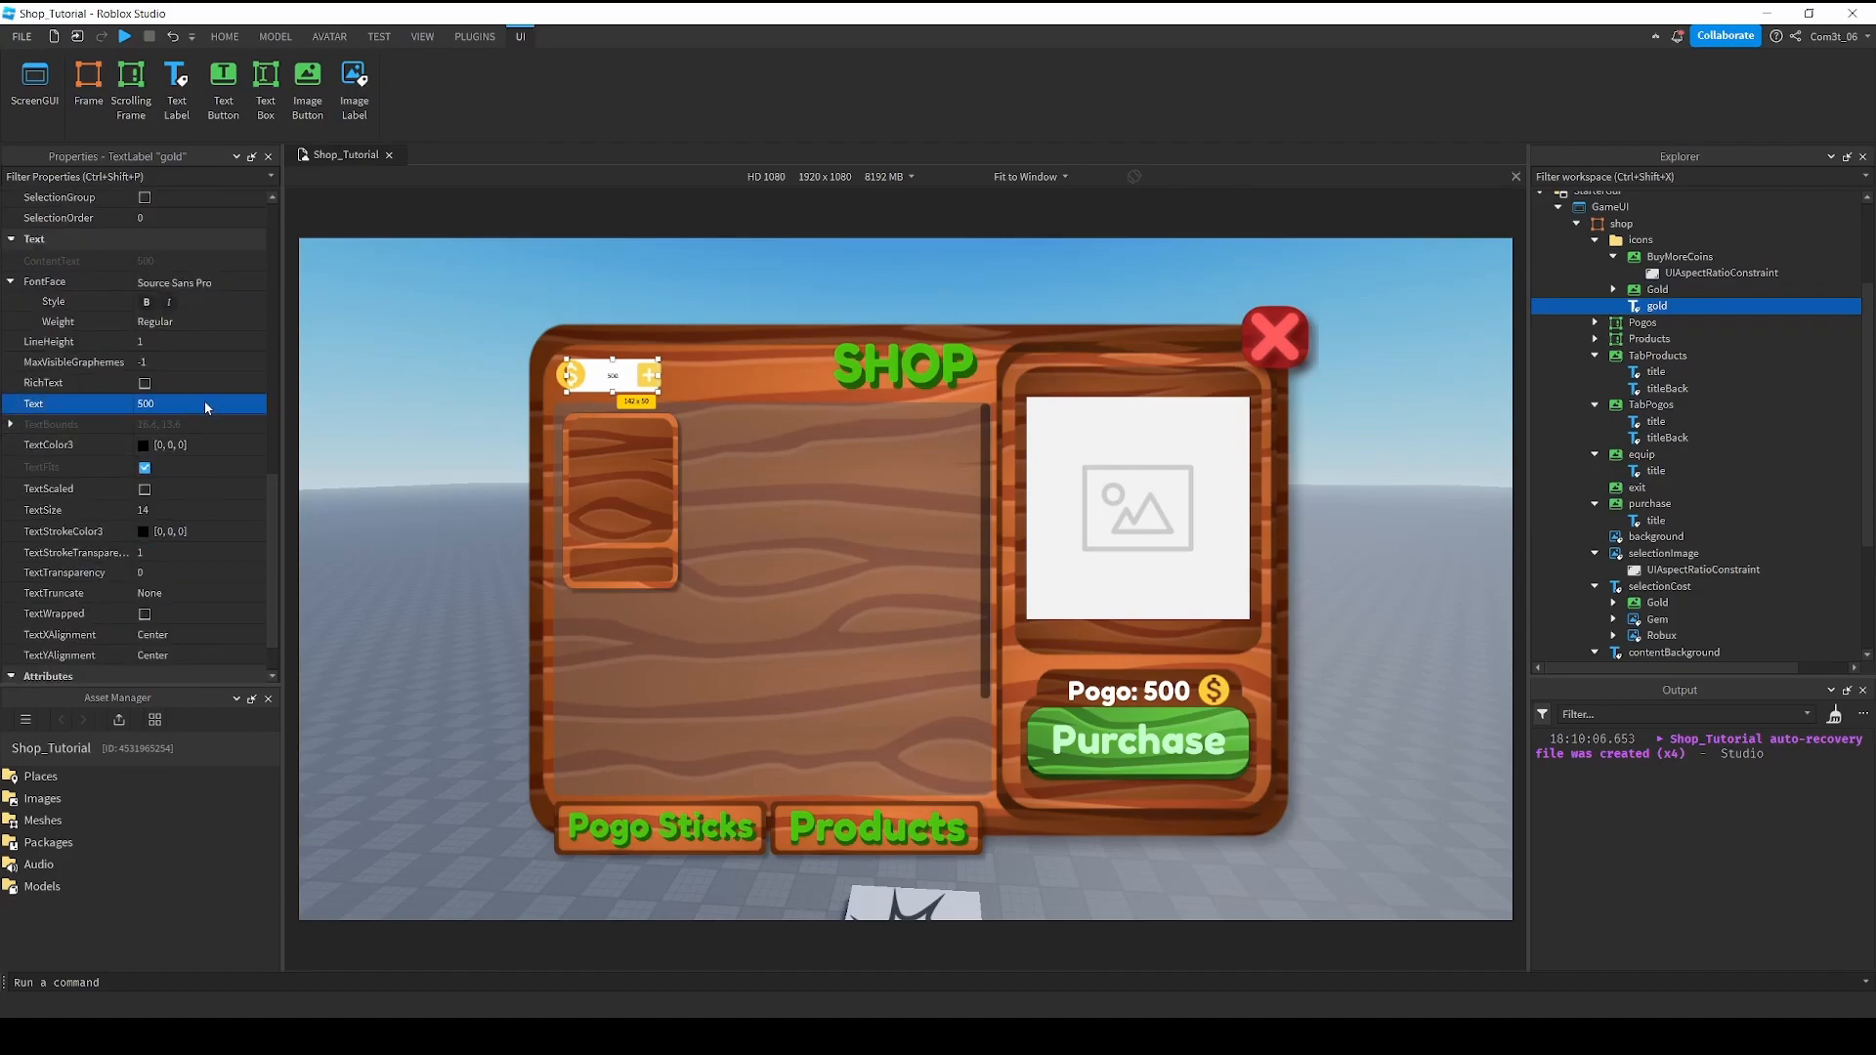
pyautogui.click(146, 487)
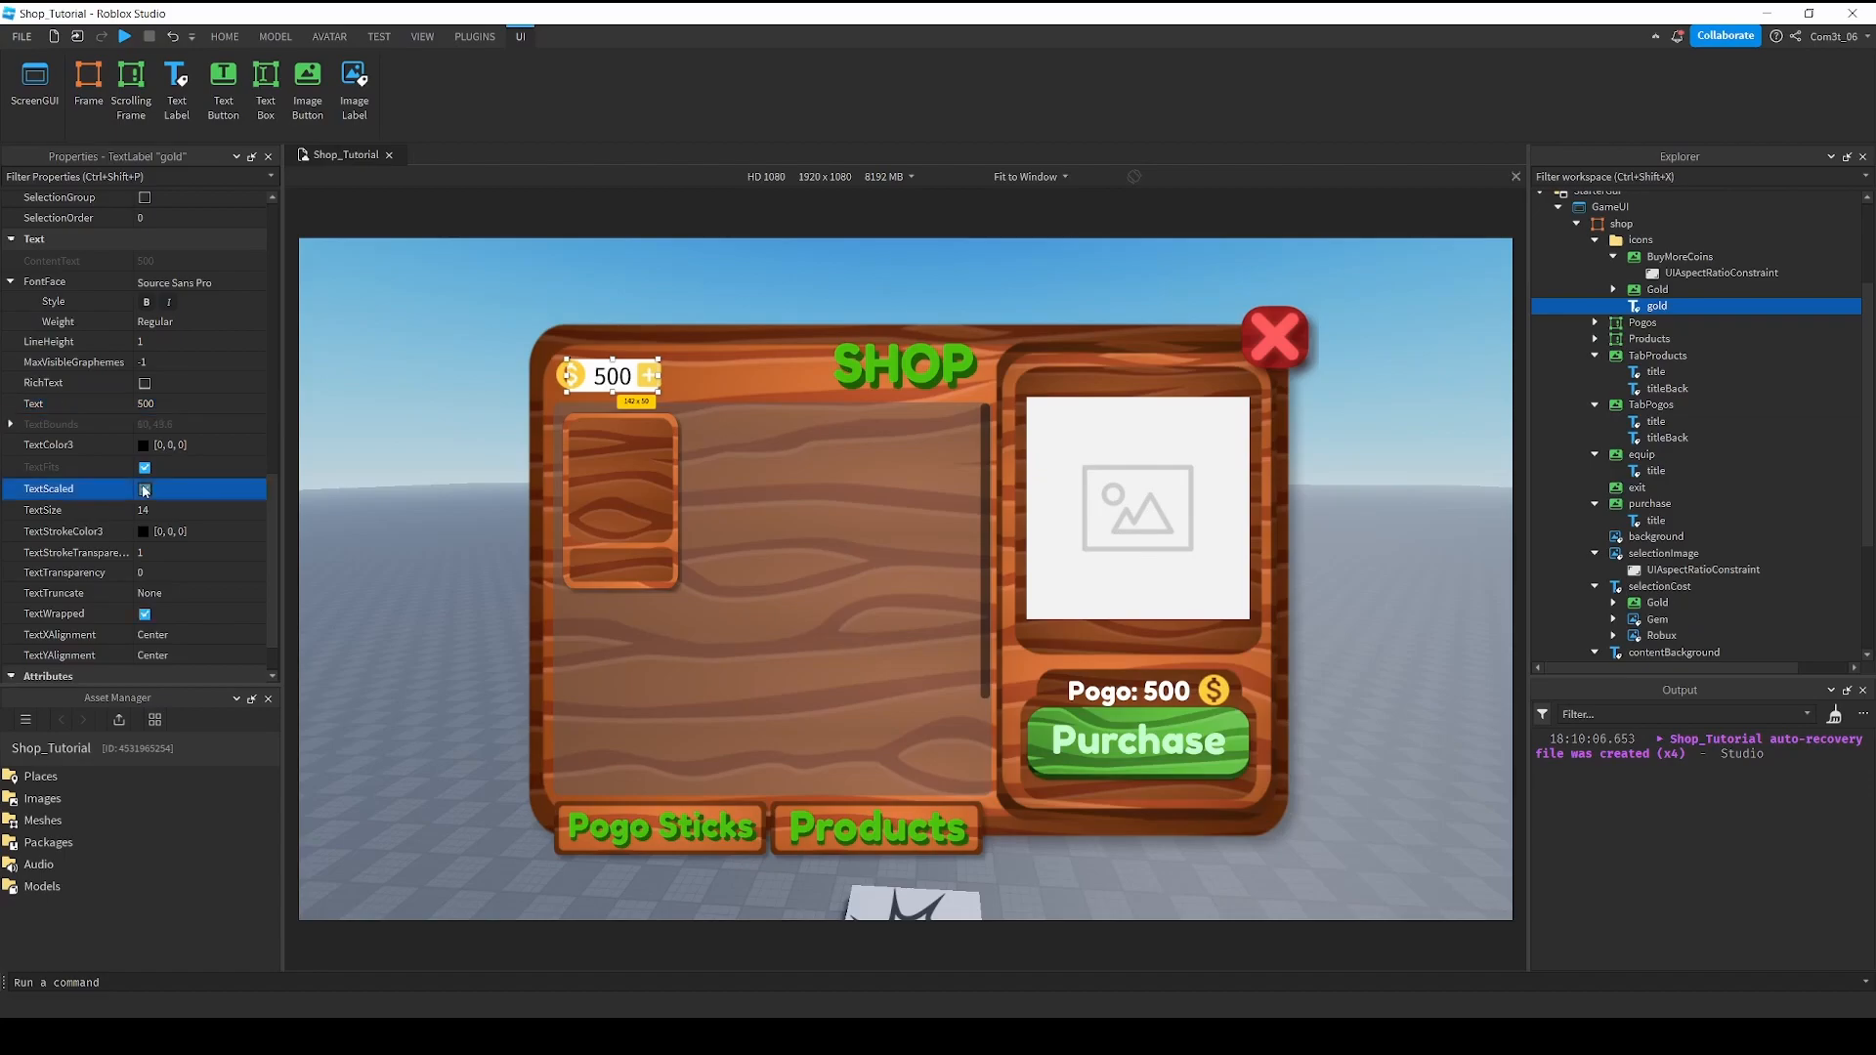
# Set the gold label's BackgroundTransparency to 1 and its FontFace to Fredoka One.
pyautogui.scroll(8, 198, 478)
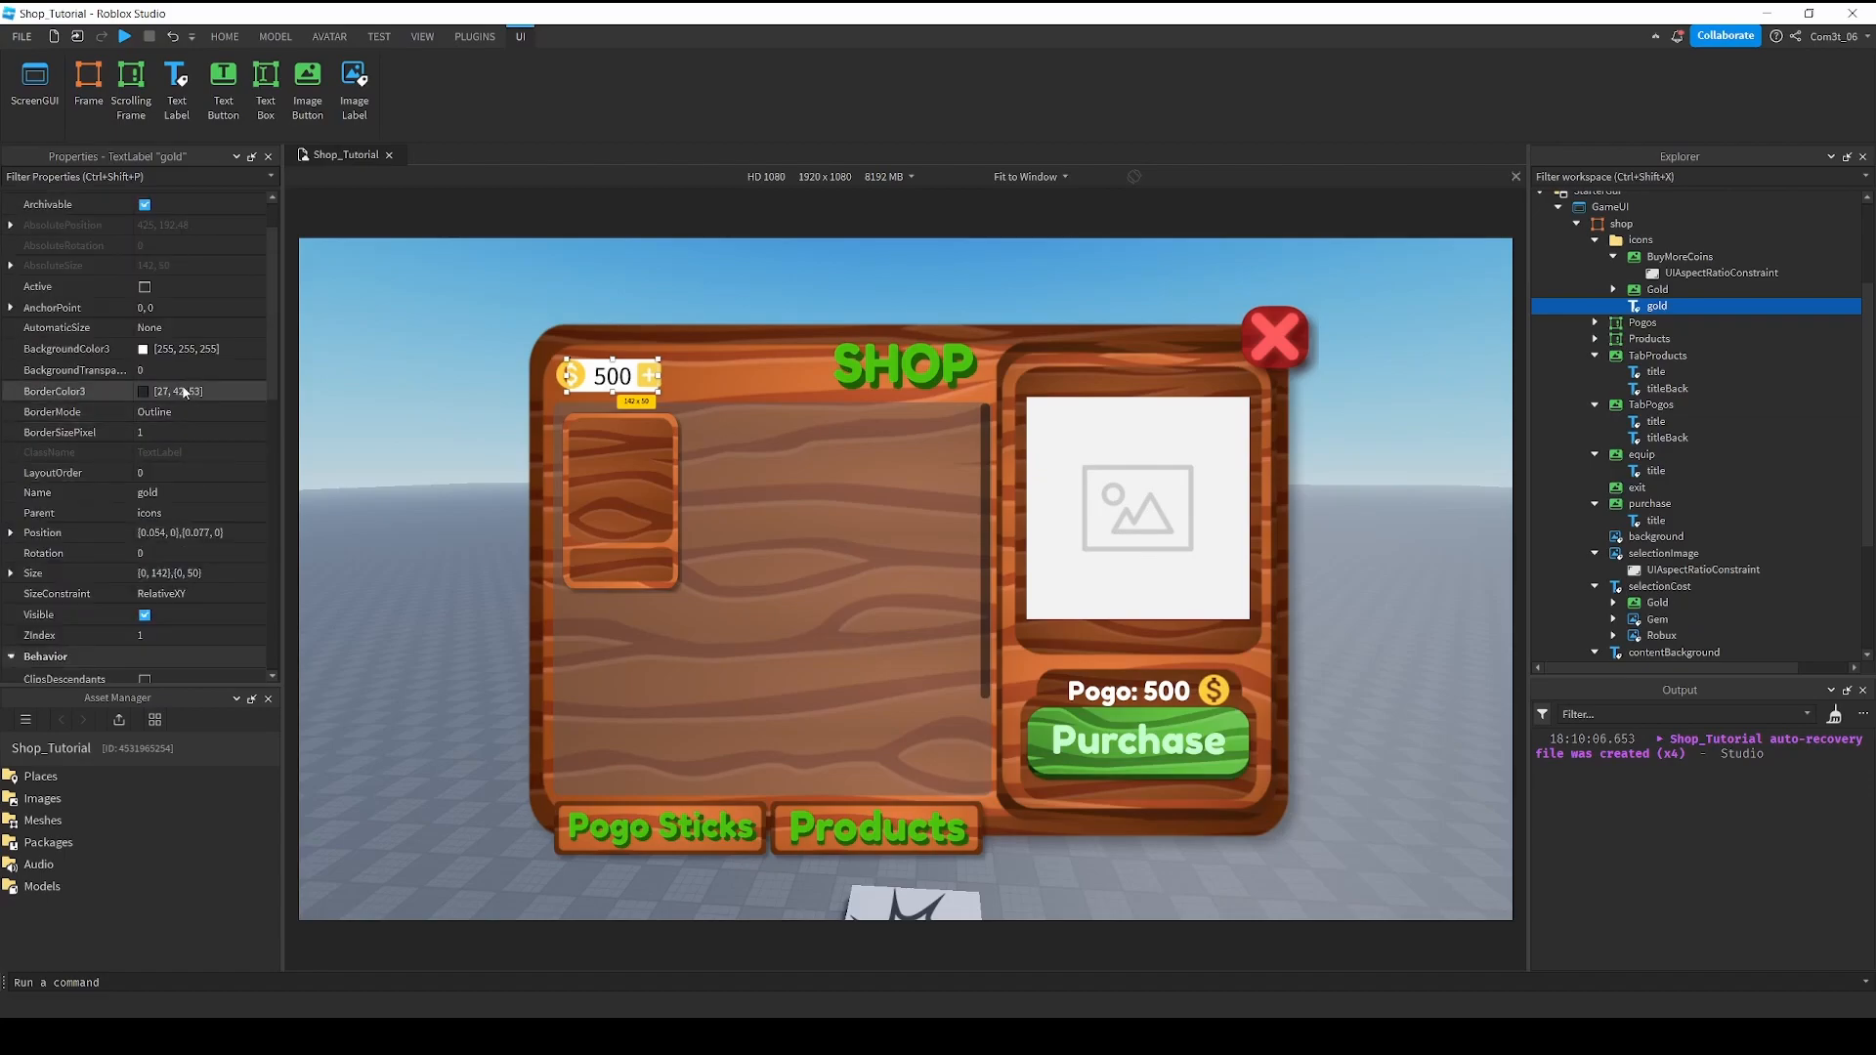
pyautogui.click(192, 371)
pyautogui.write('1')
pyautogui.press('Return')
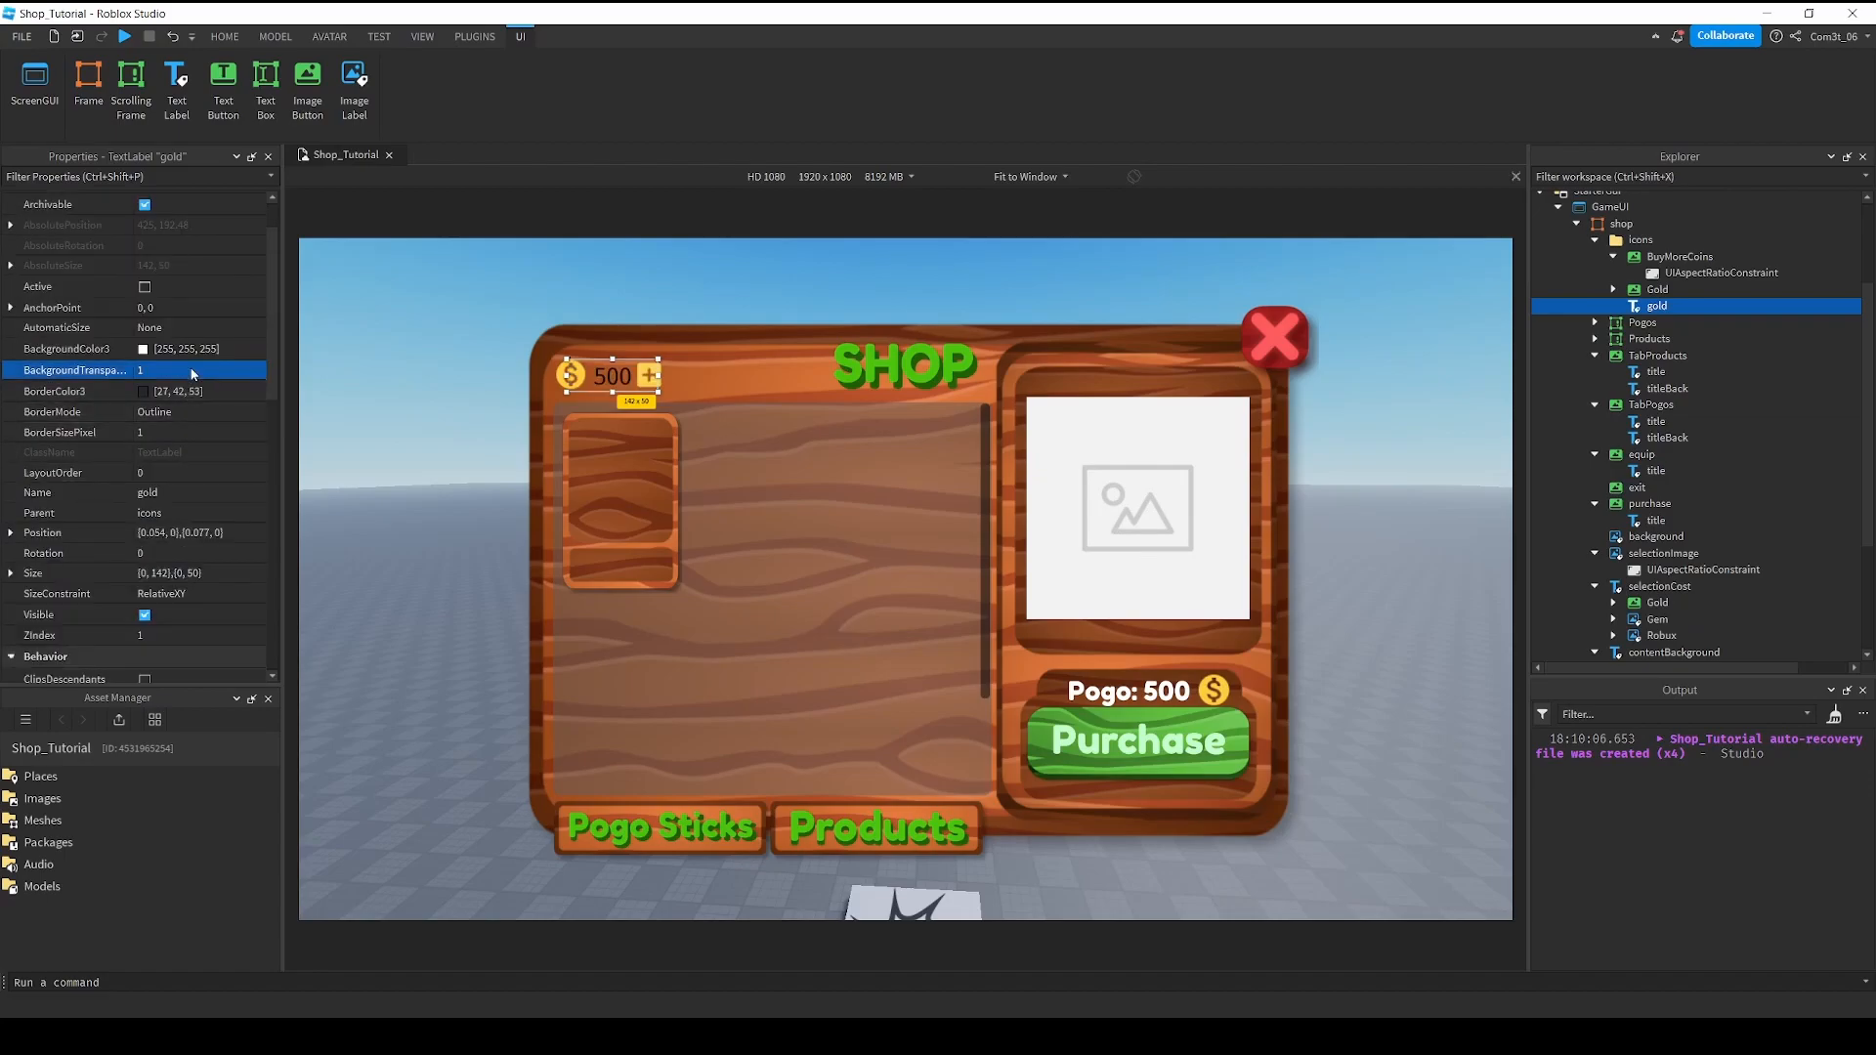
pyautogui.scroll(-7, 150, 514)
pyautogui.click(197, 543)
pyautogui.click(204, 537)
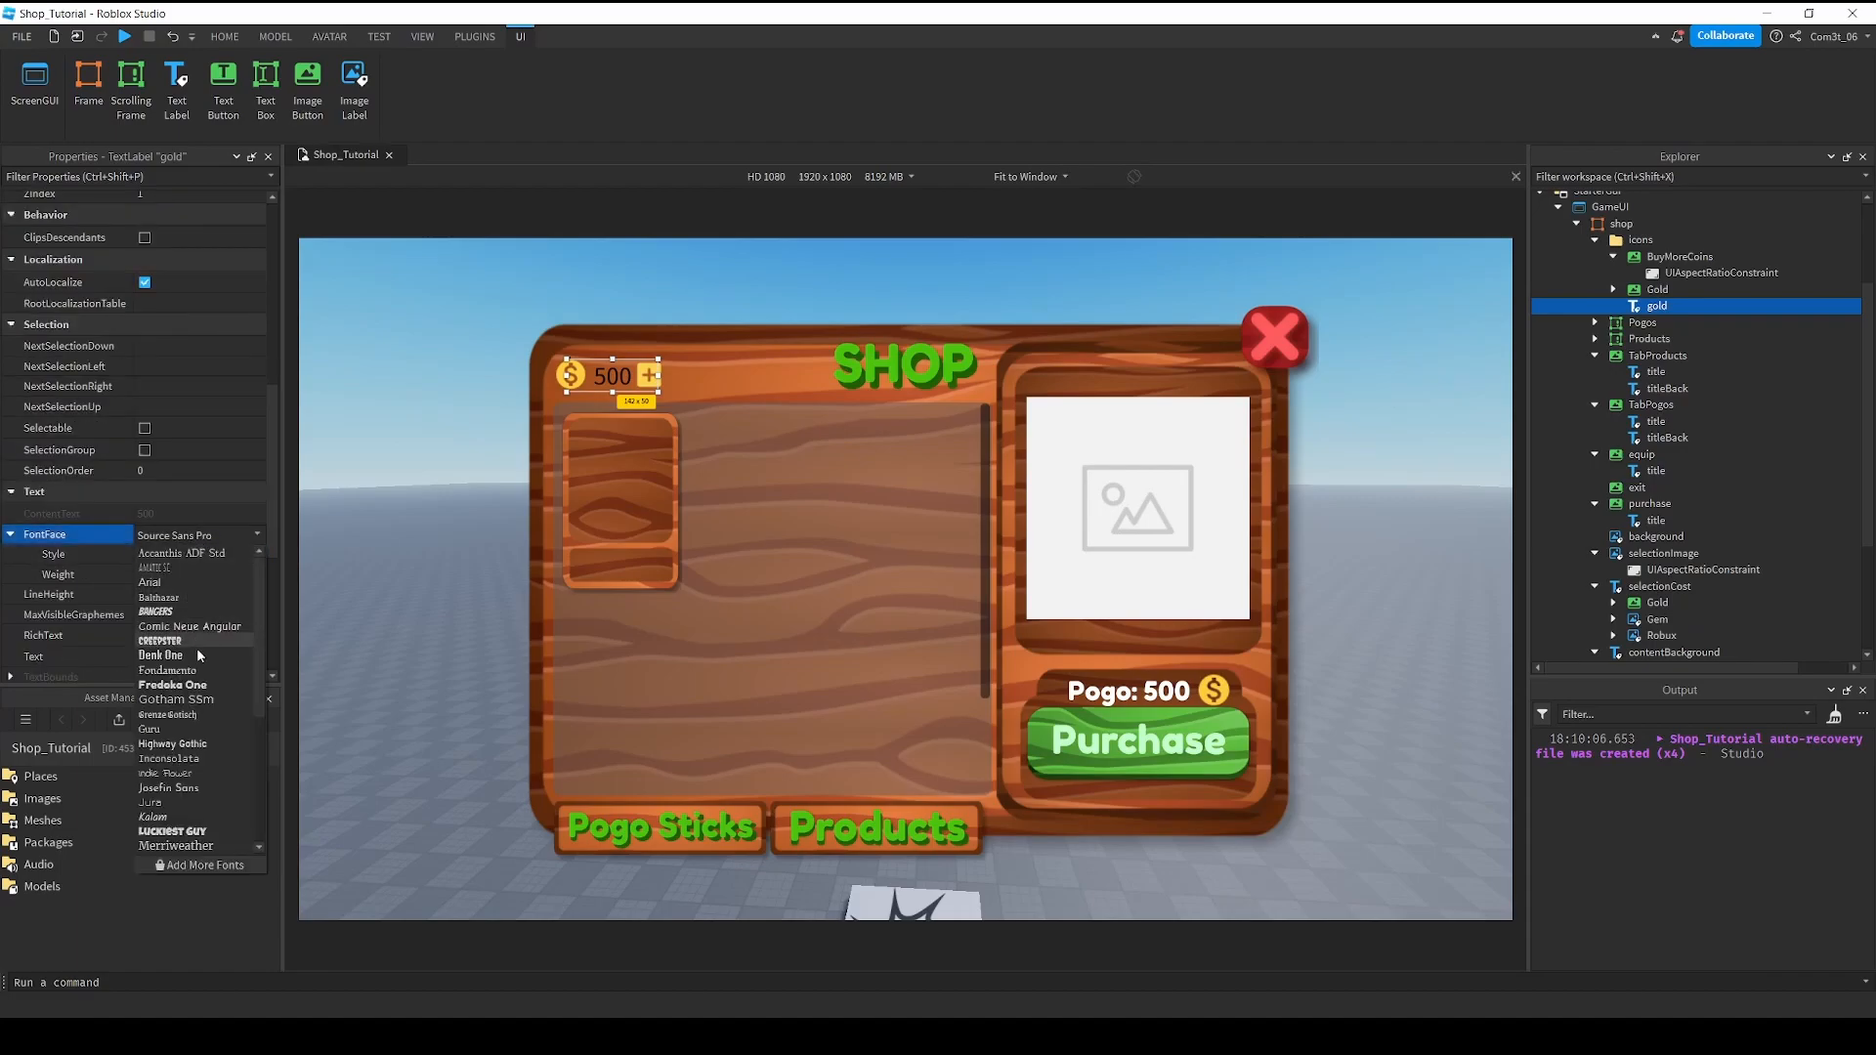
pyautogui.click(201, 688)
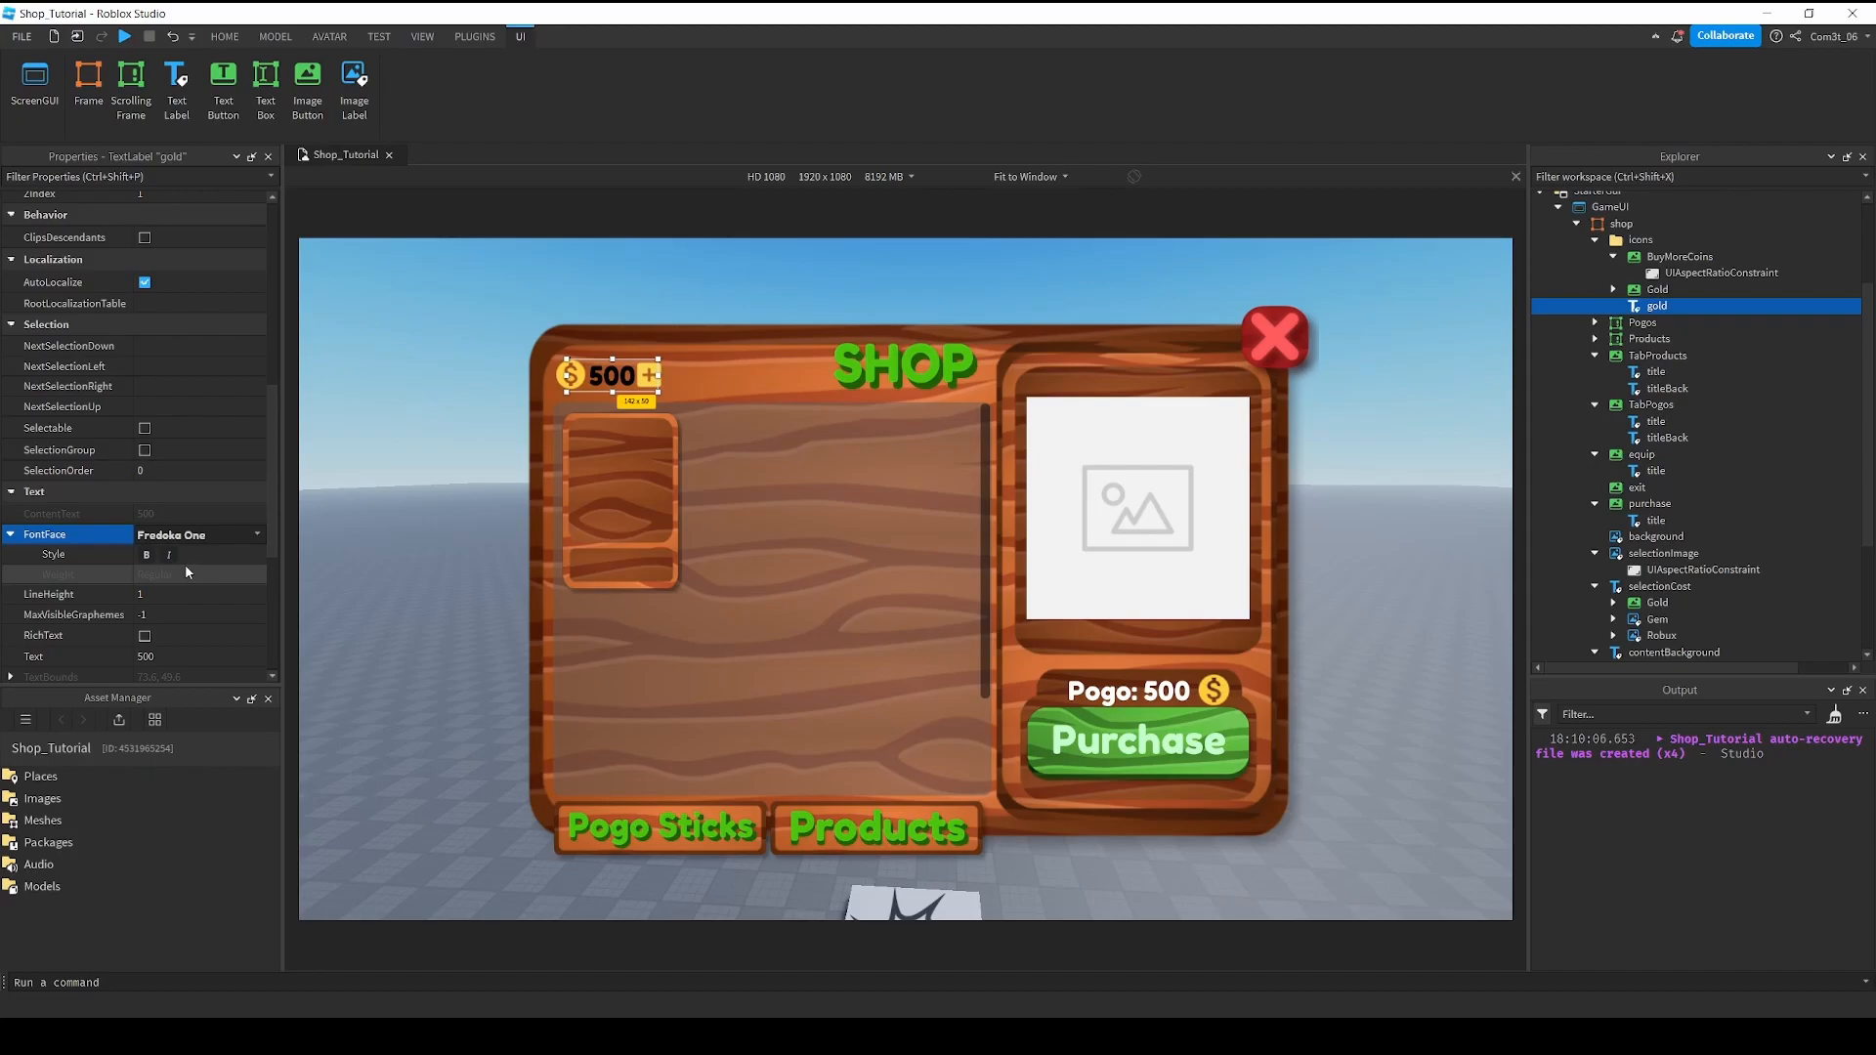
# Set the gold label's TextColor3 to the coin yellow [253, 211, 41].
pyautogui.scroll(-5, 195, 547)
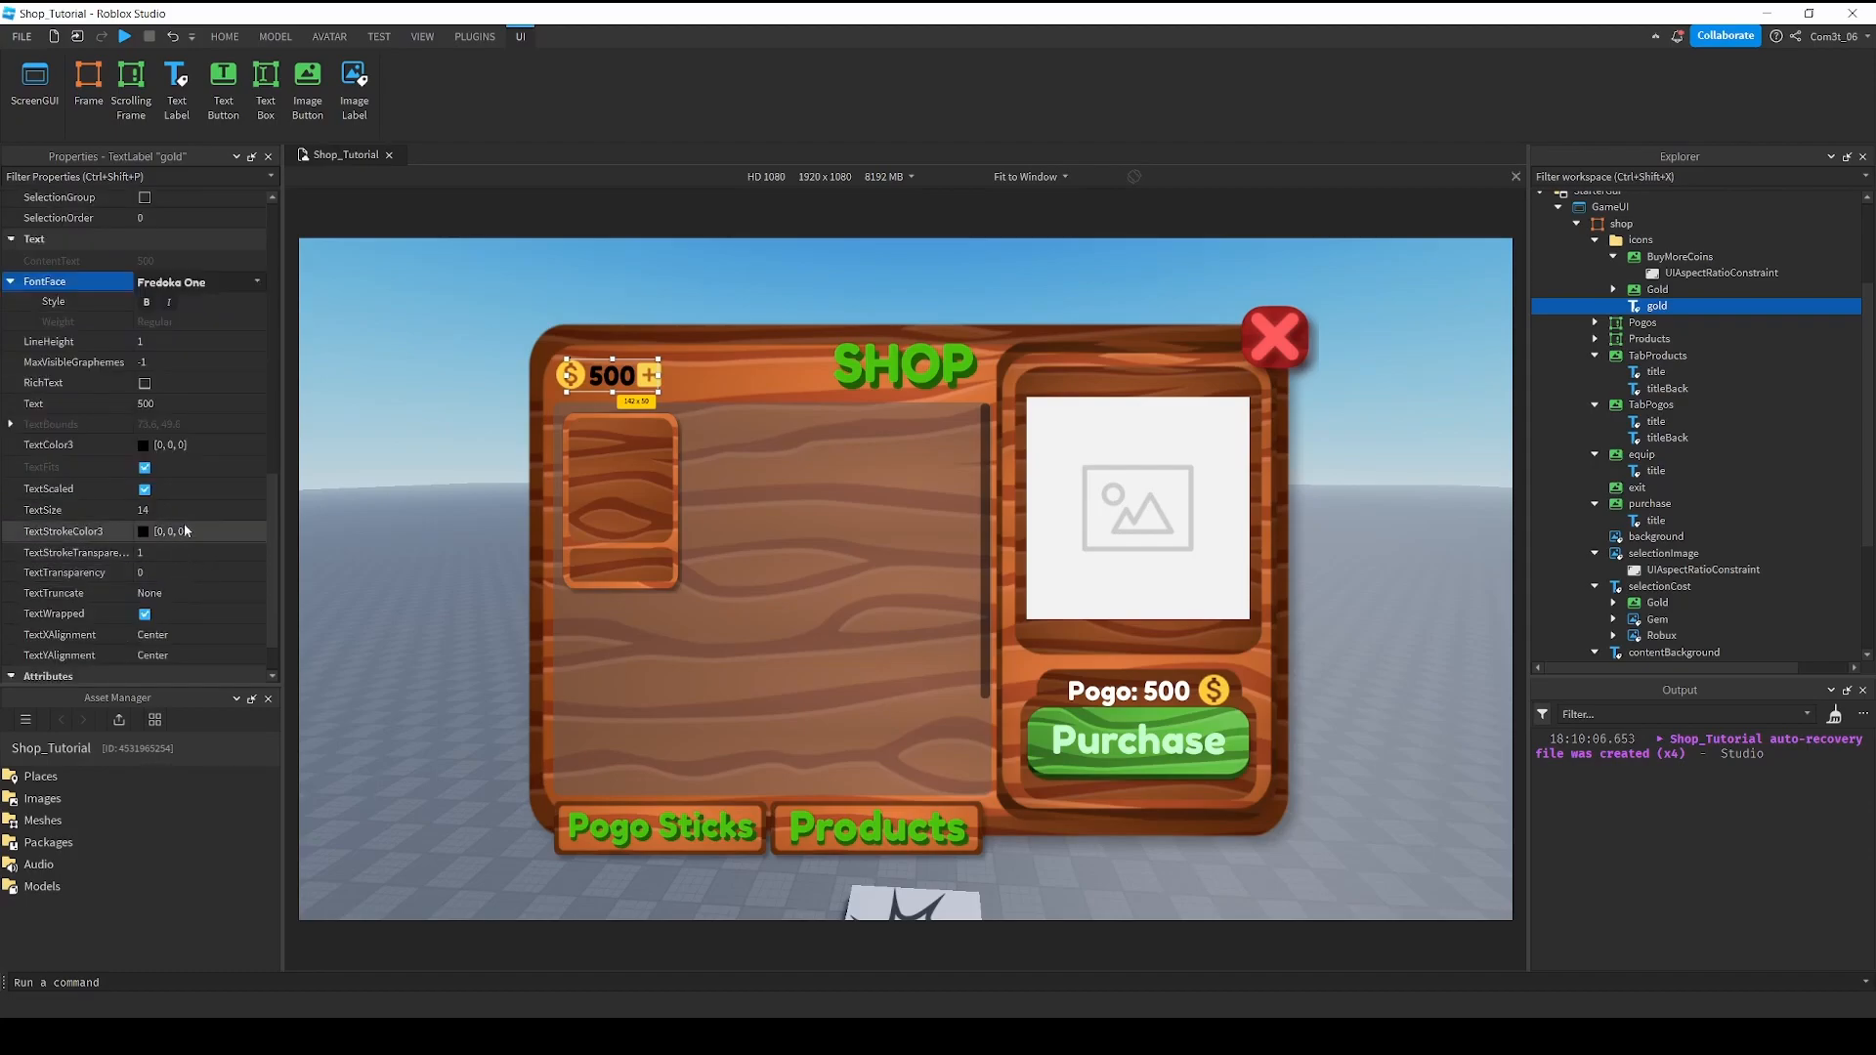
pyautogui.click(144, 446)
pyautogui.moveTo(1008, 331); pyautogui.dragTo(1018, 370)
pyautogui.click(1109, 425)
pyautogui.moveTo(1154, 469); pyautogui.dragTo(1173, 403)
pyautogui.click(1068, 724)
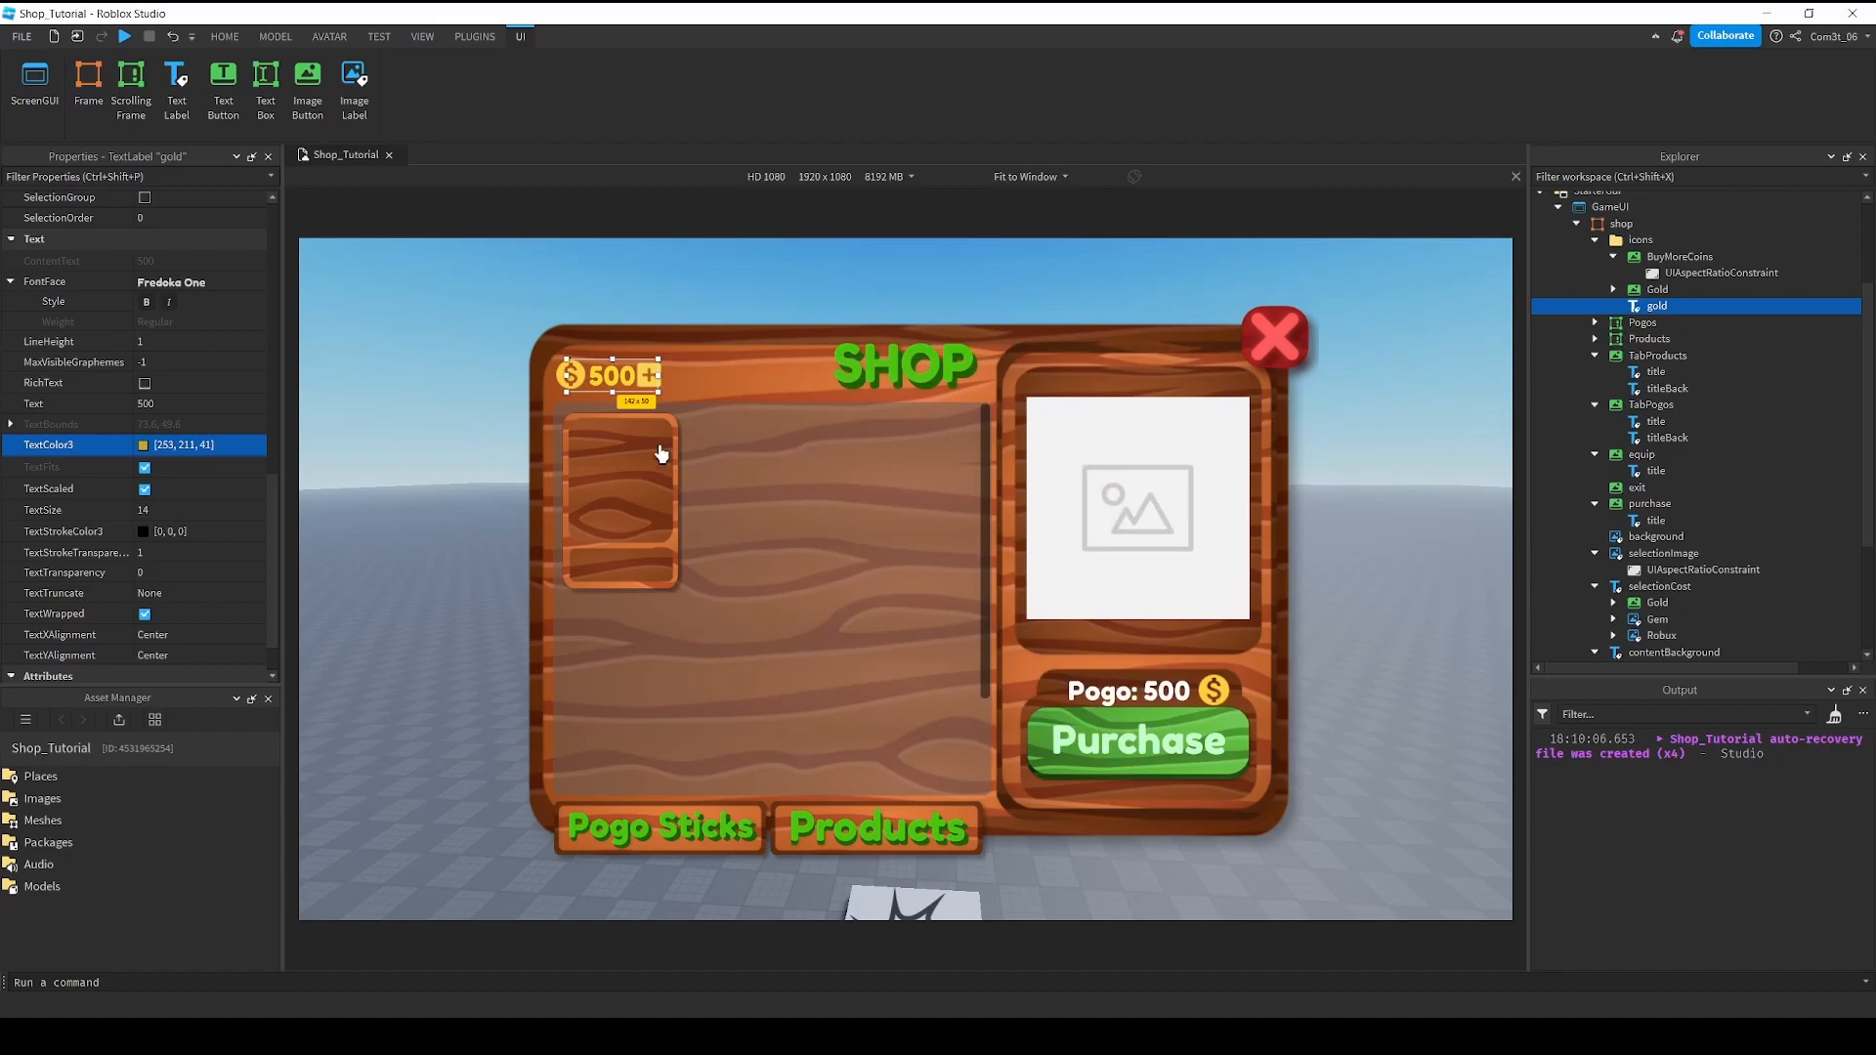
# Resize the gold label to about 131 by 37 pixels beside the coin icon and set its TextXAlignment to Left.
pyautogui.moveTo(613, 393); pyautogui.dragTo(663, 379)
pyautogui.scroll(-2, 196, 488)
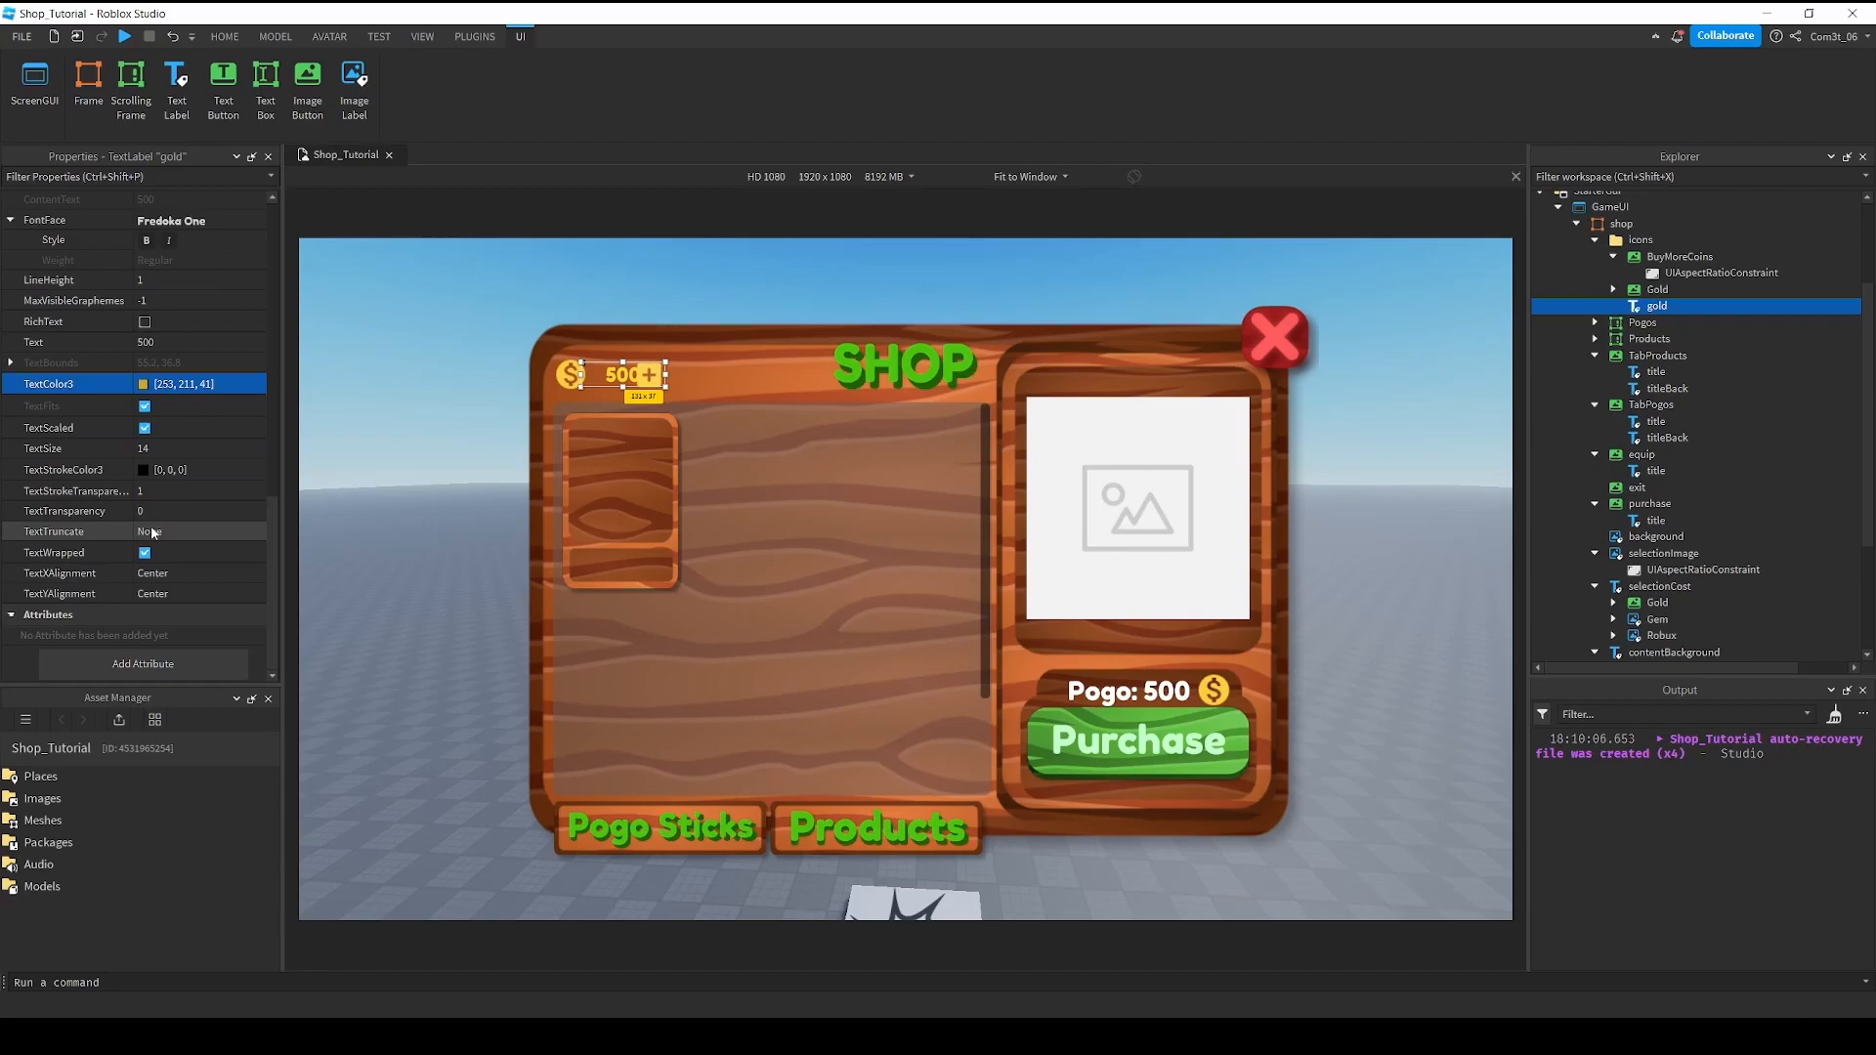
pyautogui.click(206, 575)
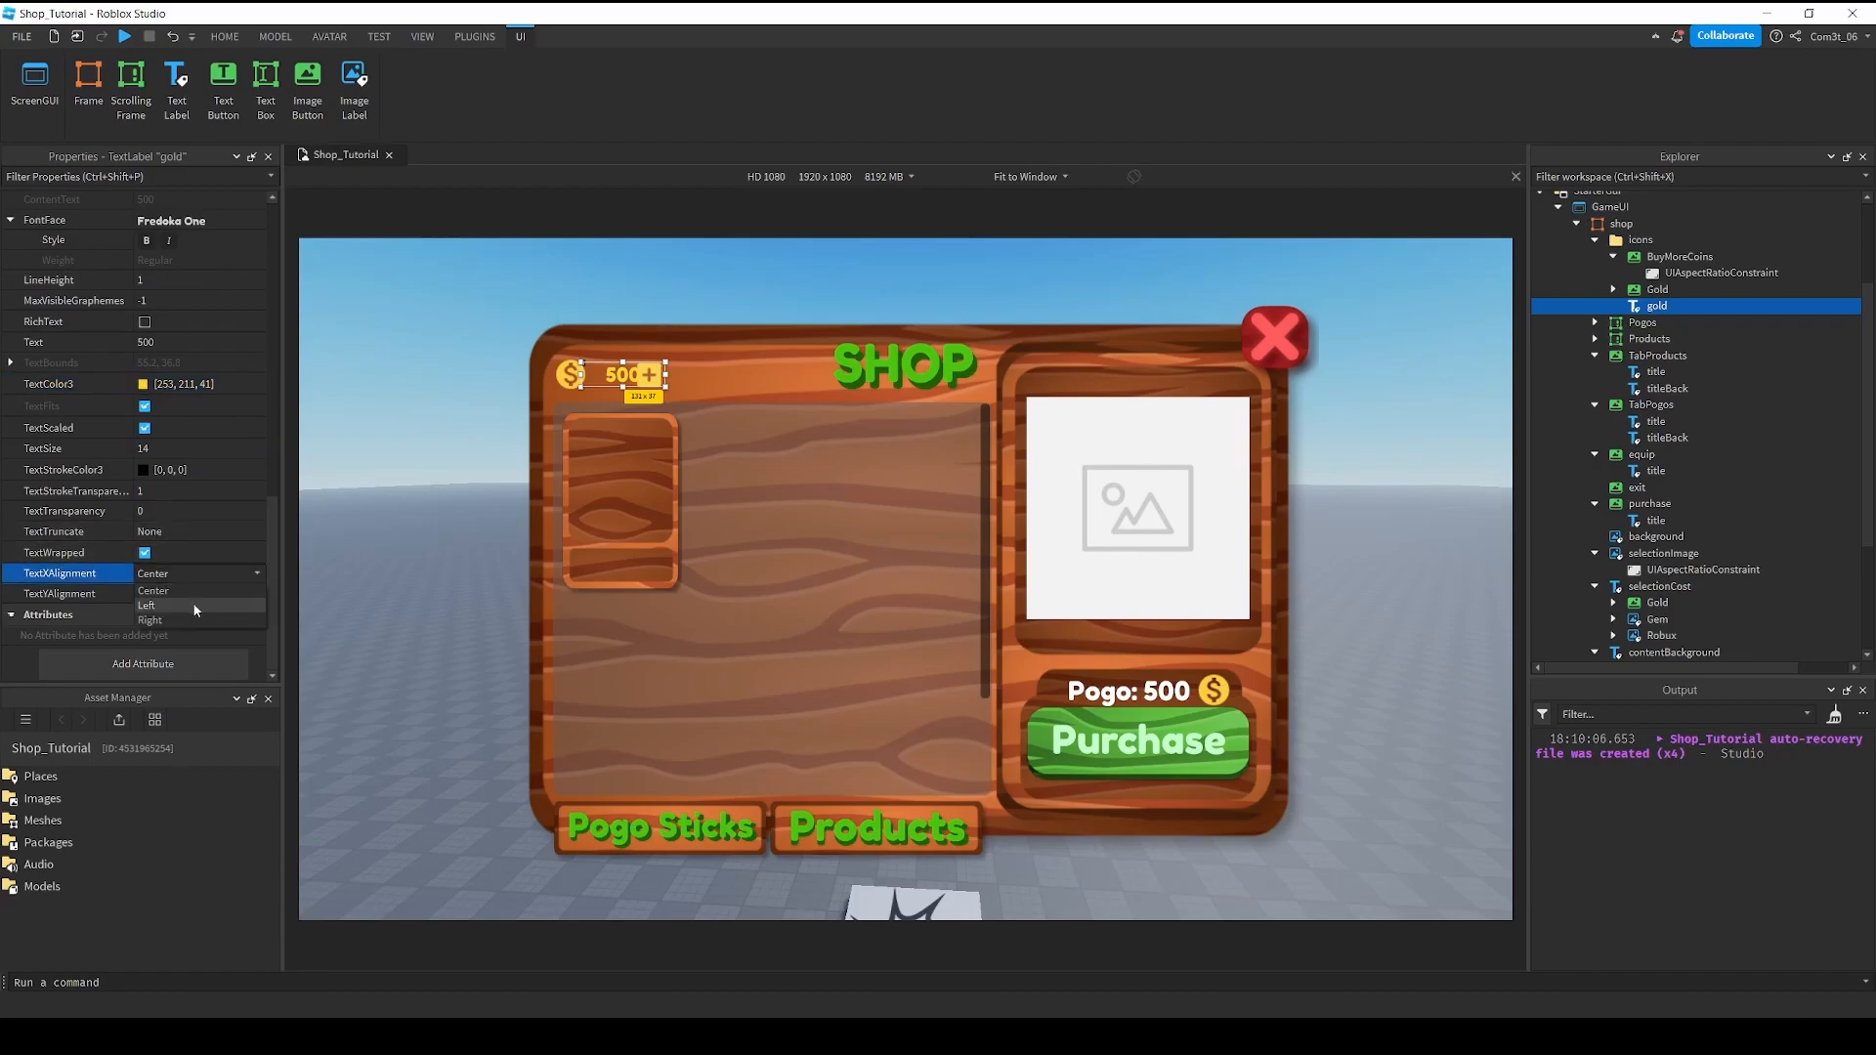
pyautogui.click(146, 605)
pyautogui.moveTo(603, 380); pyautogui.dragTo(608, 381)
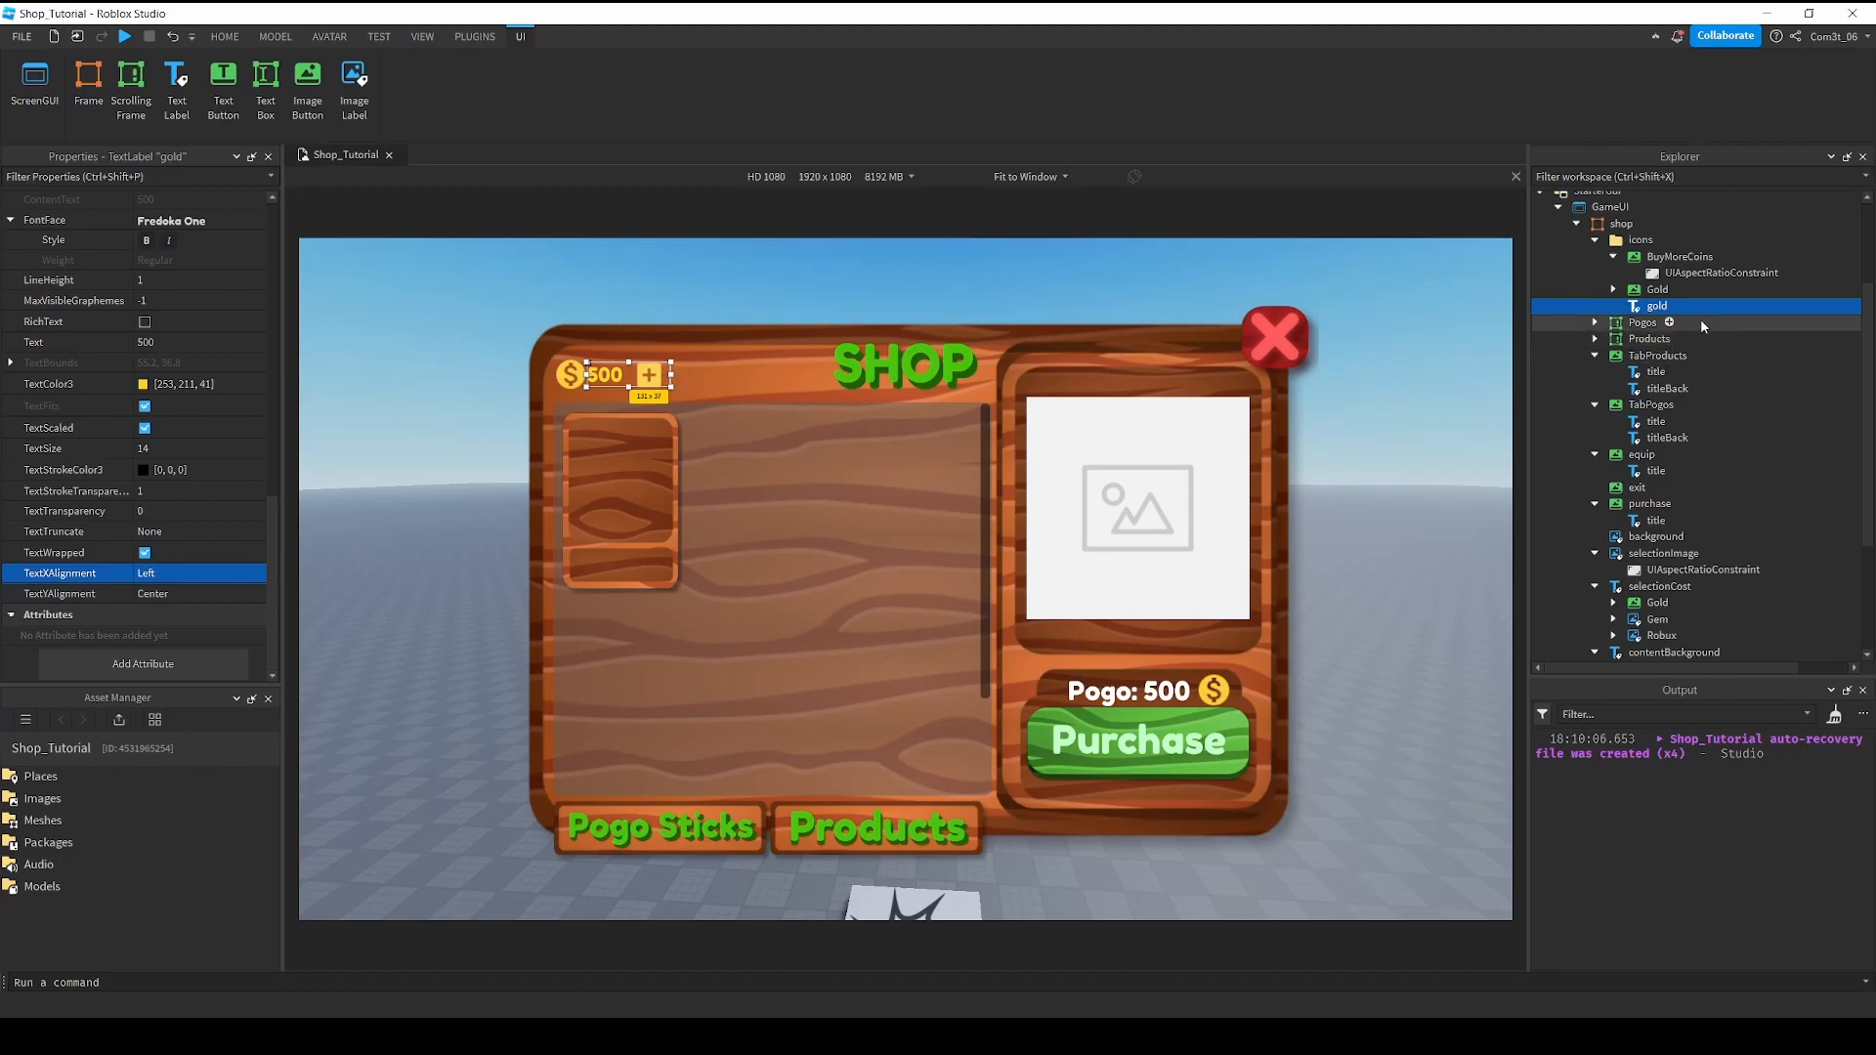
# Move the BuyMoreCoins plus button right to the end of the gold label.
pyautogui.click(1680, 256)
pyautogui.moveTo(650, 383); pyautogui.dragTo(672, 383)
pyautogui.click(1650, 307)
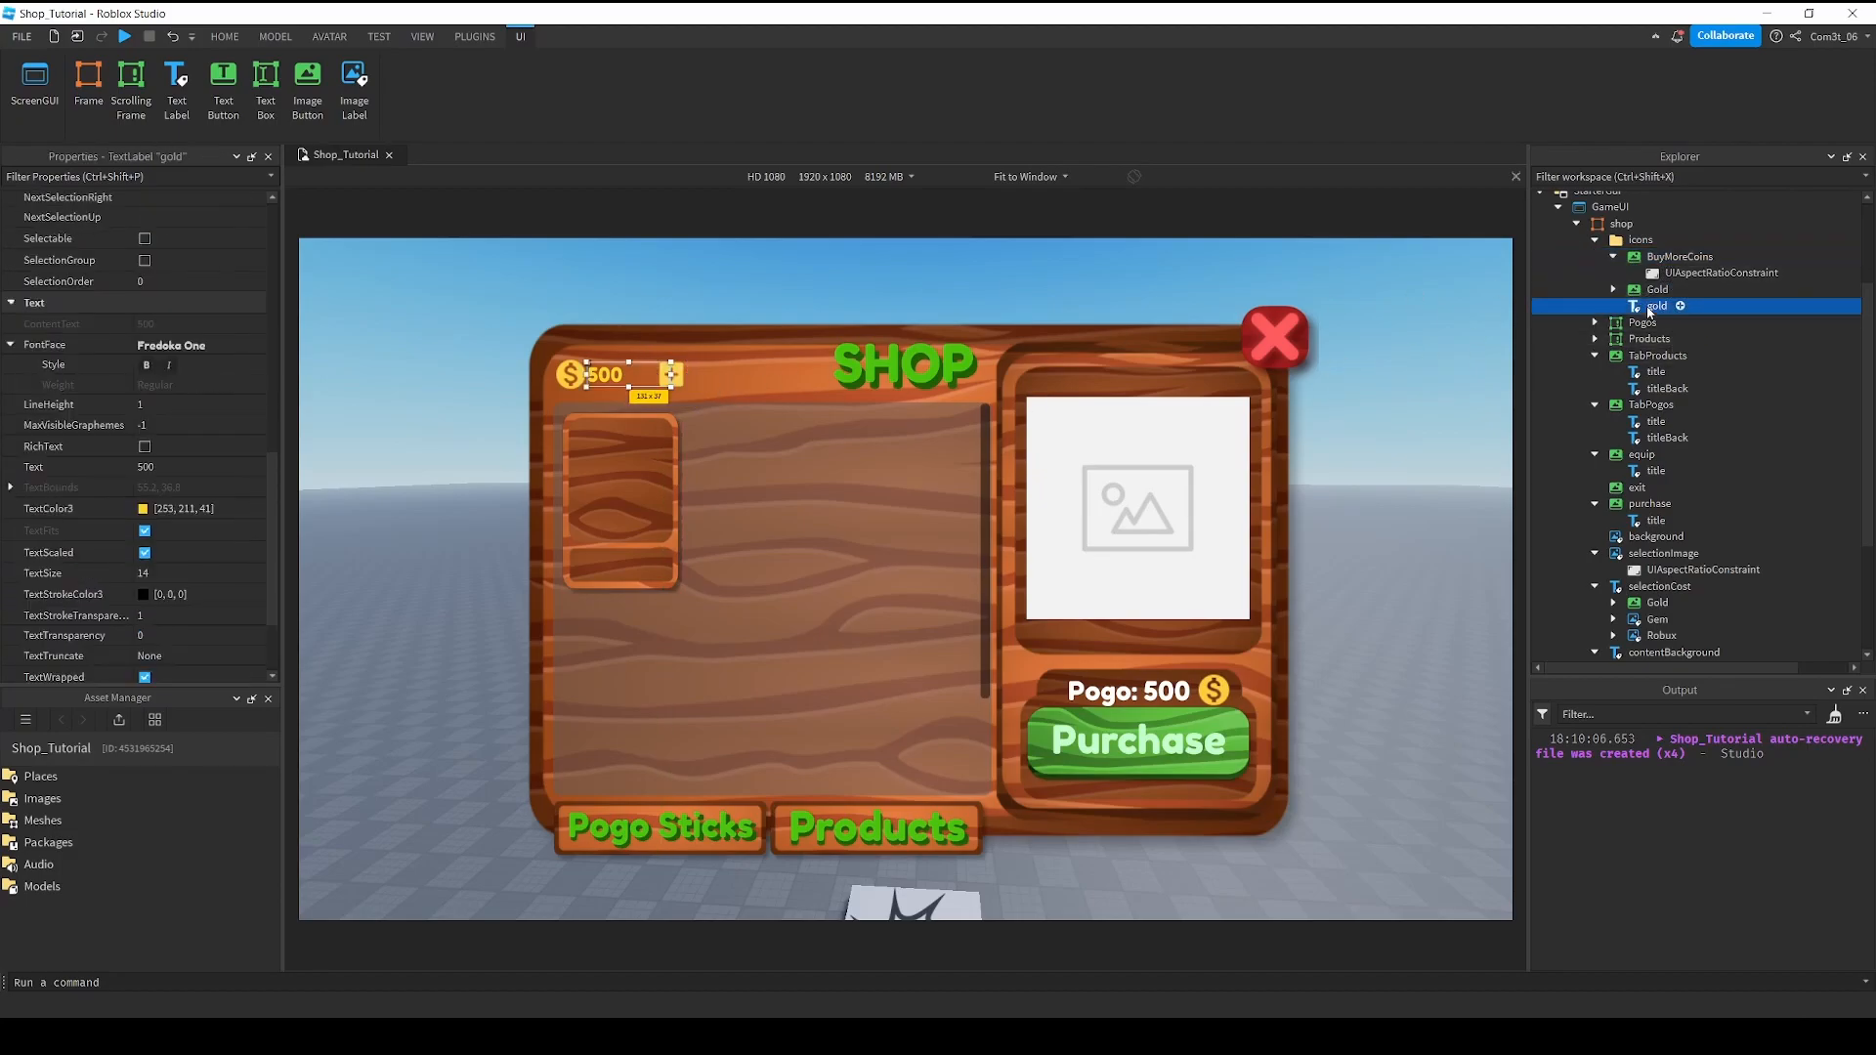
pyautogui.click(1679, 256)
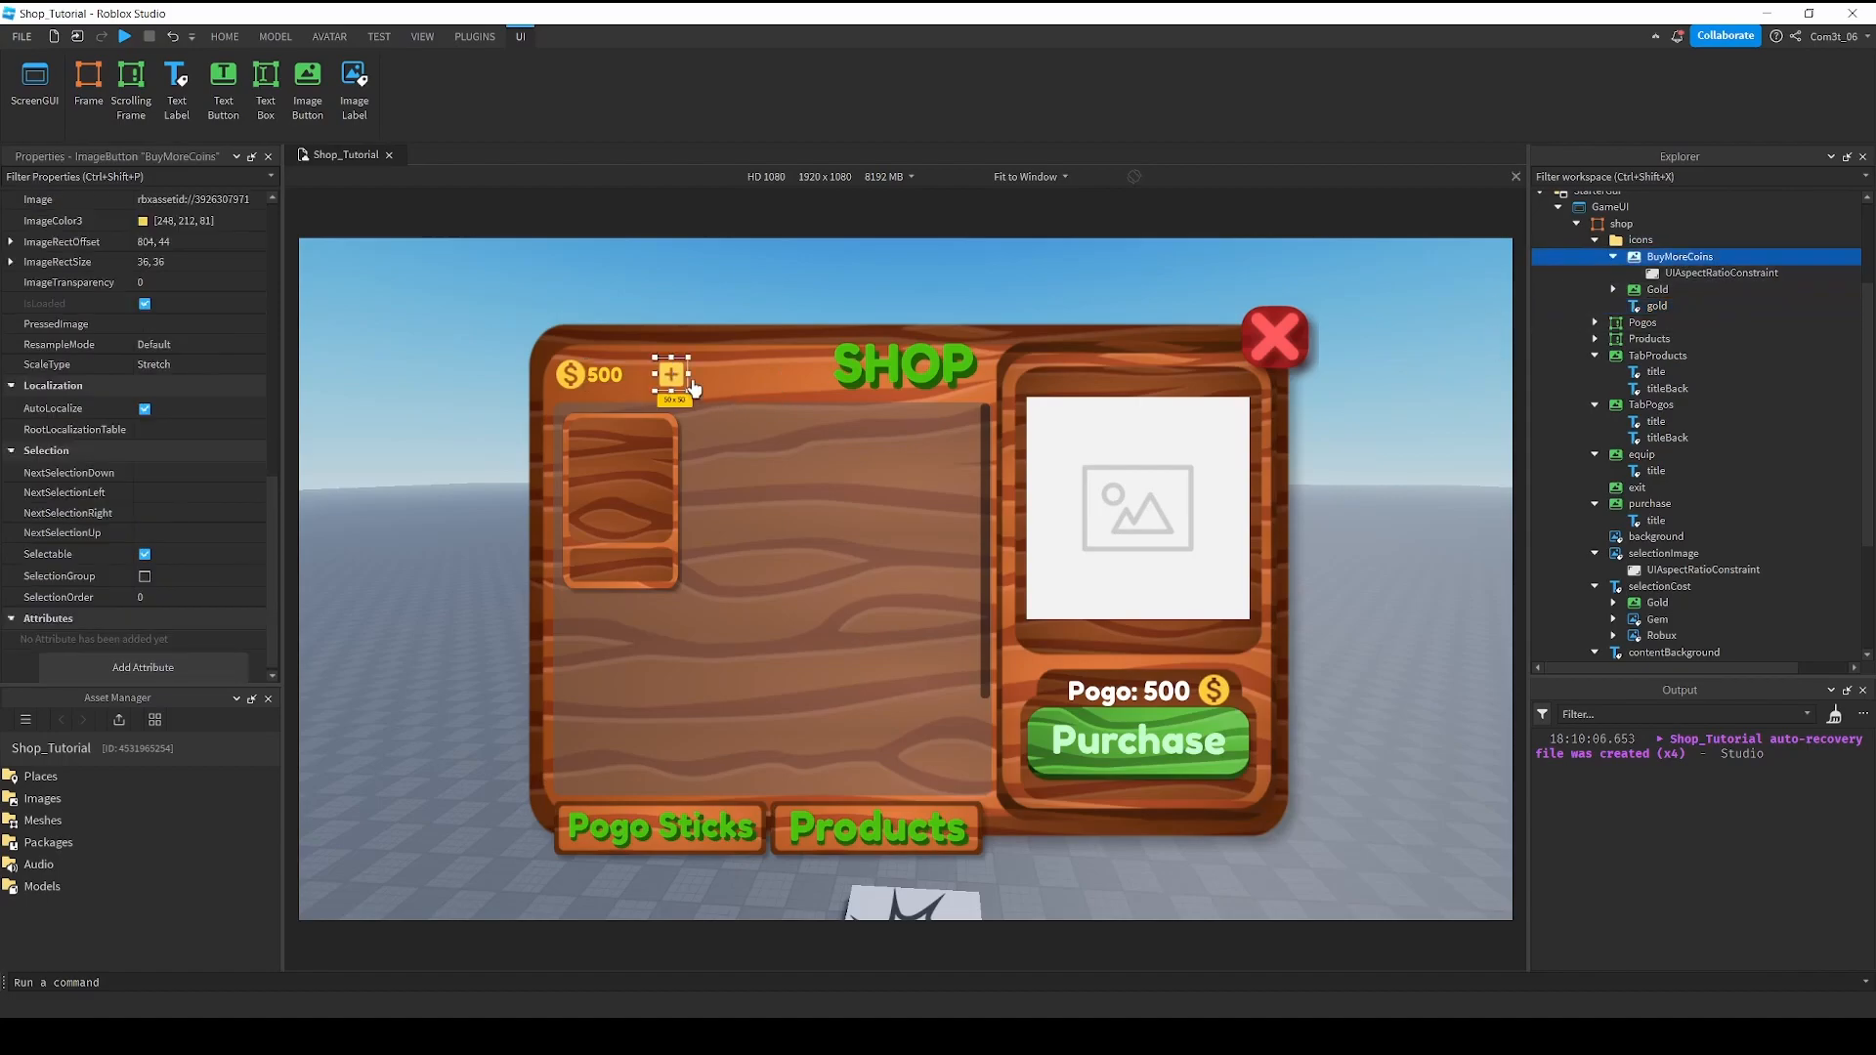
pyautogui.click(672, 381)
pyautogui.click(1335, 325)
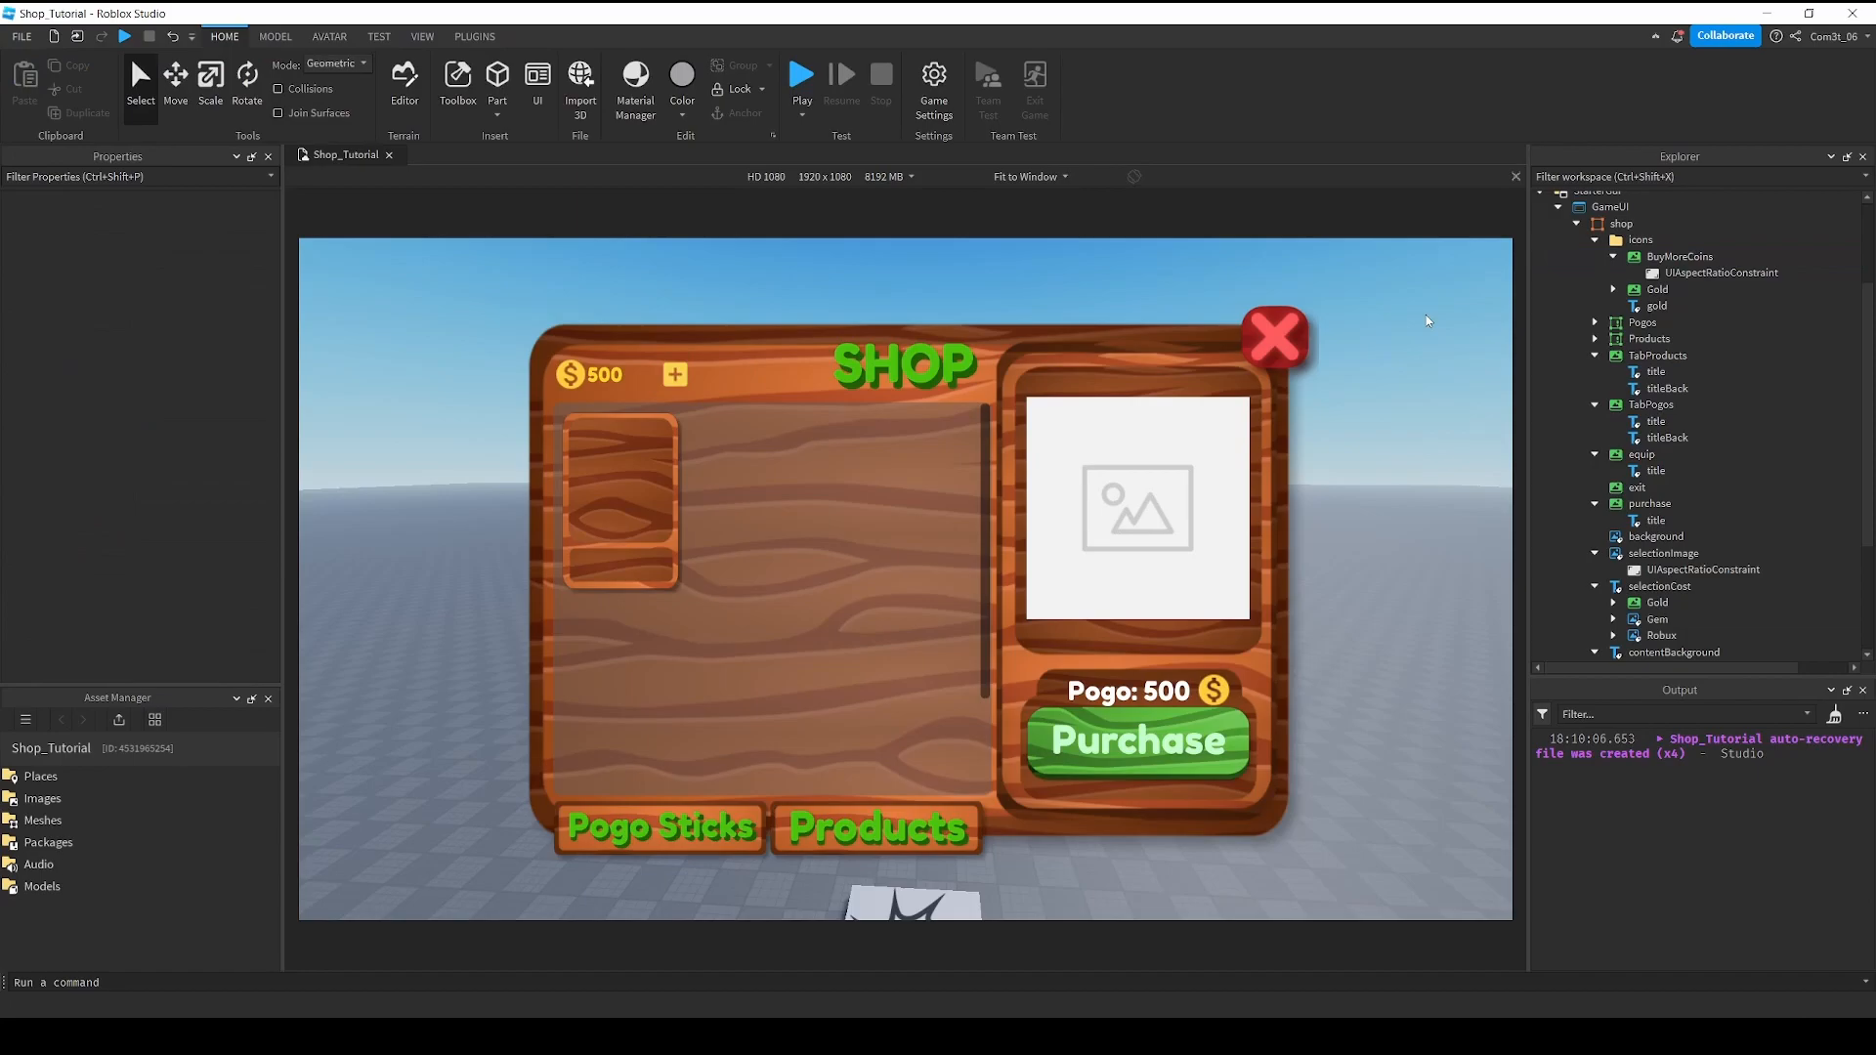
# Insert another TextLabel into the icons folder and clear its text.
pyautogui.rightClick(1649, 246)
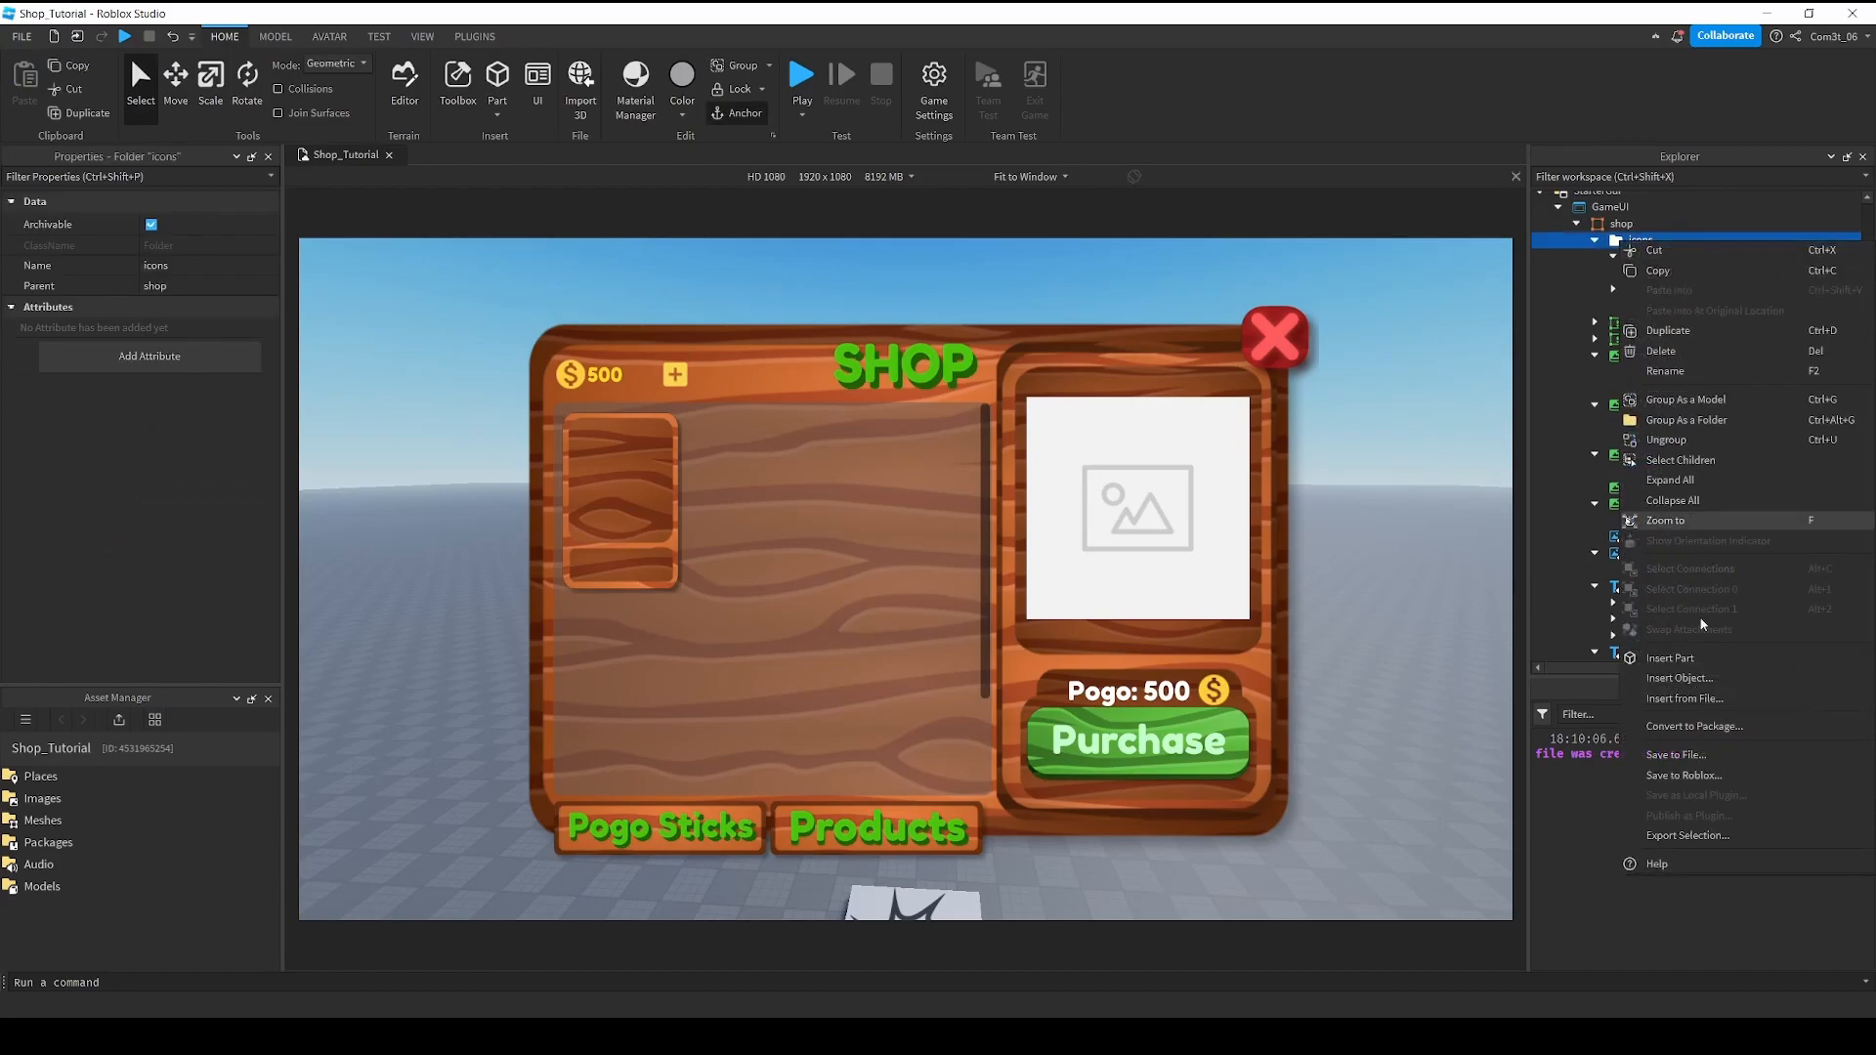
pyautogui.click(1662, 678)
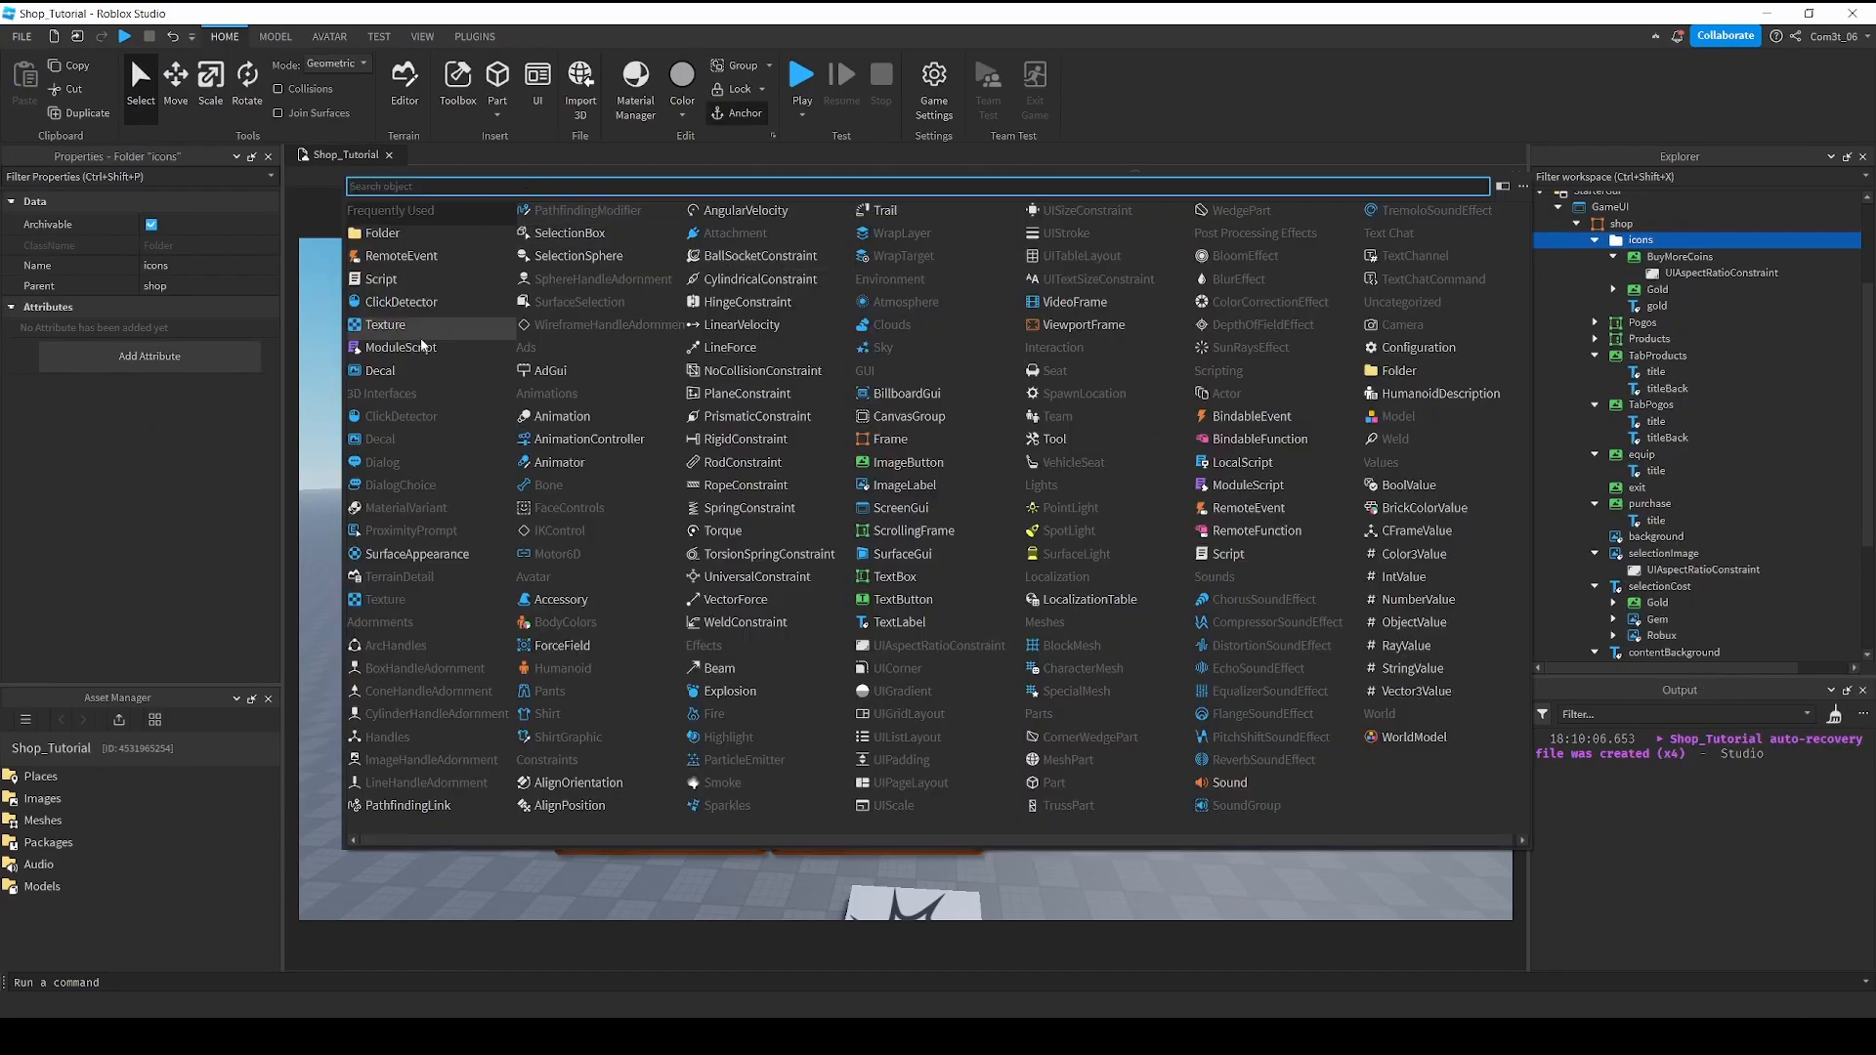
pyautogui.write('te')
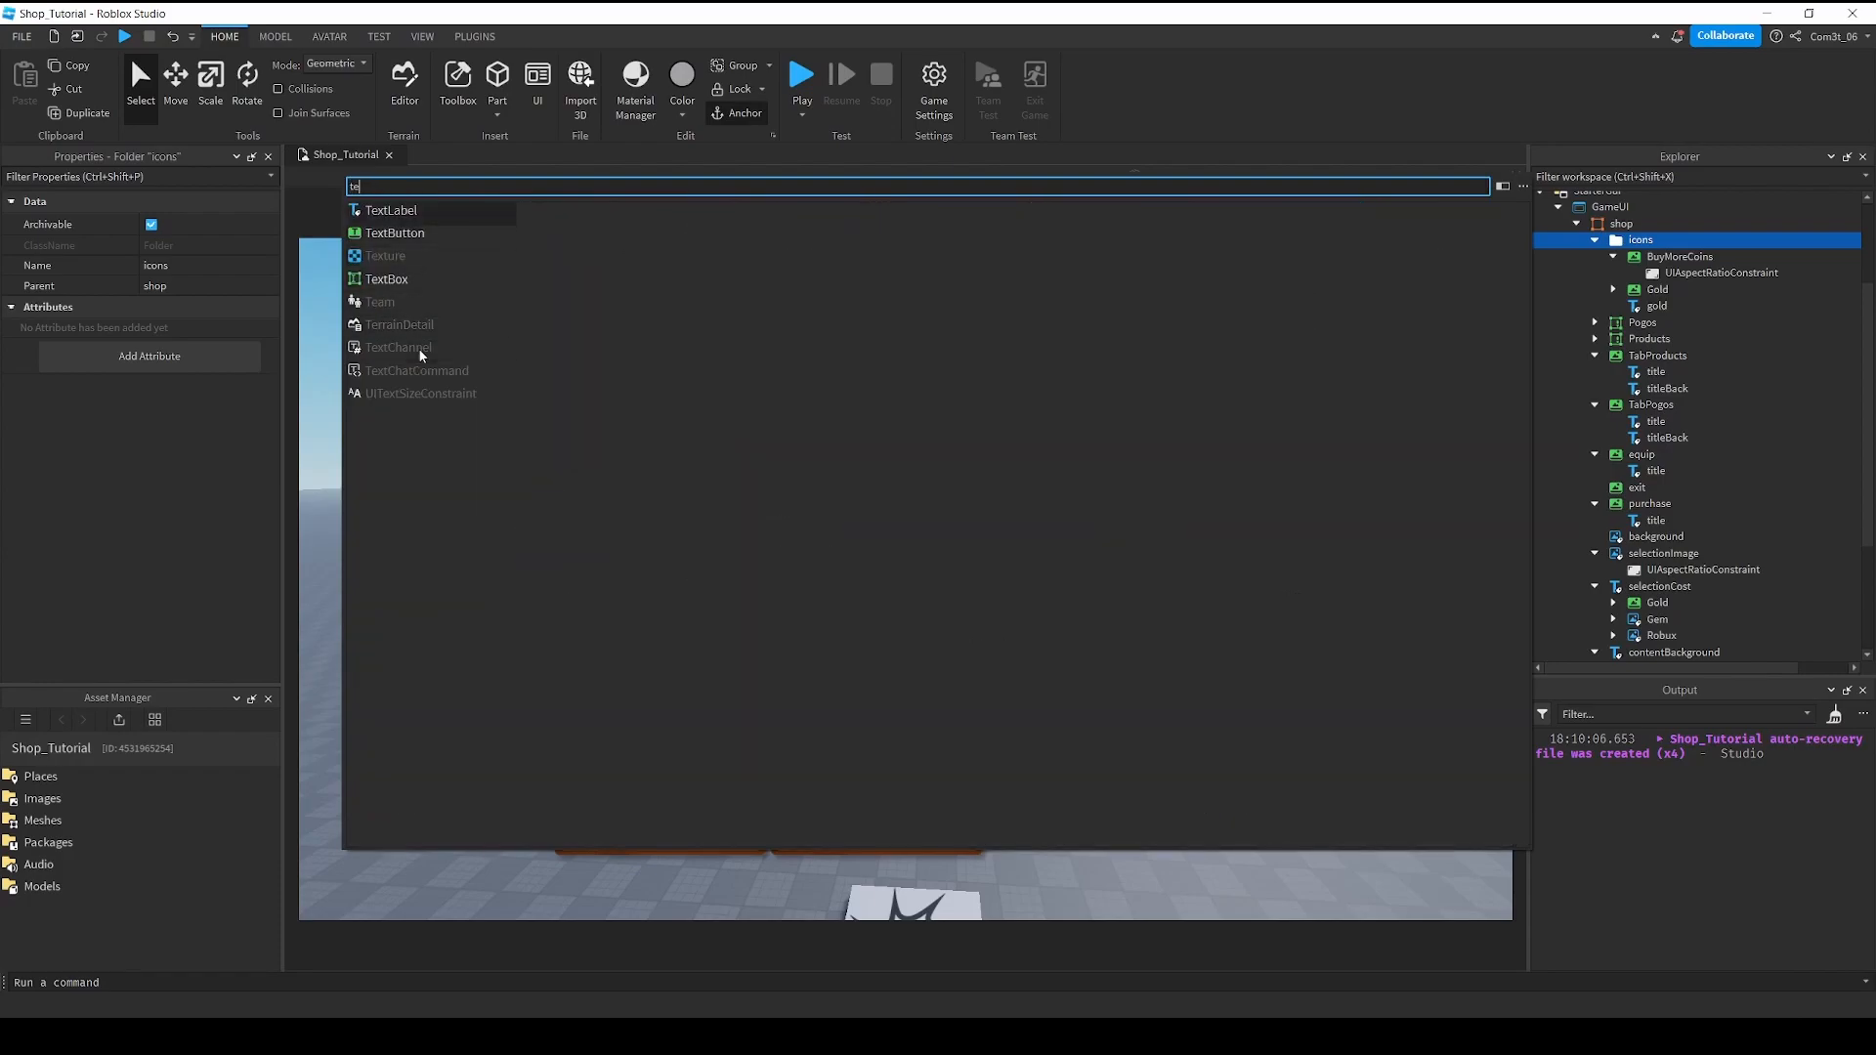
pyautogui.press('Return')
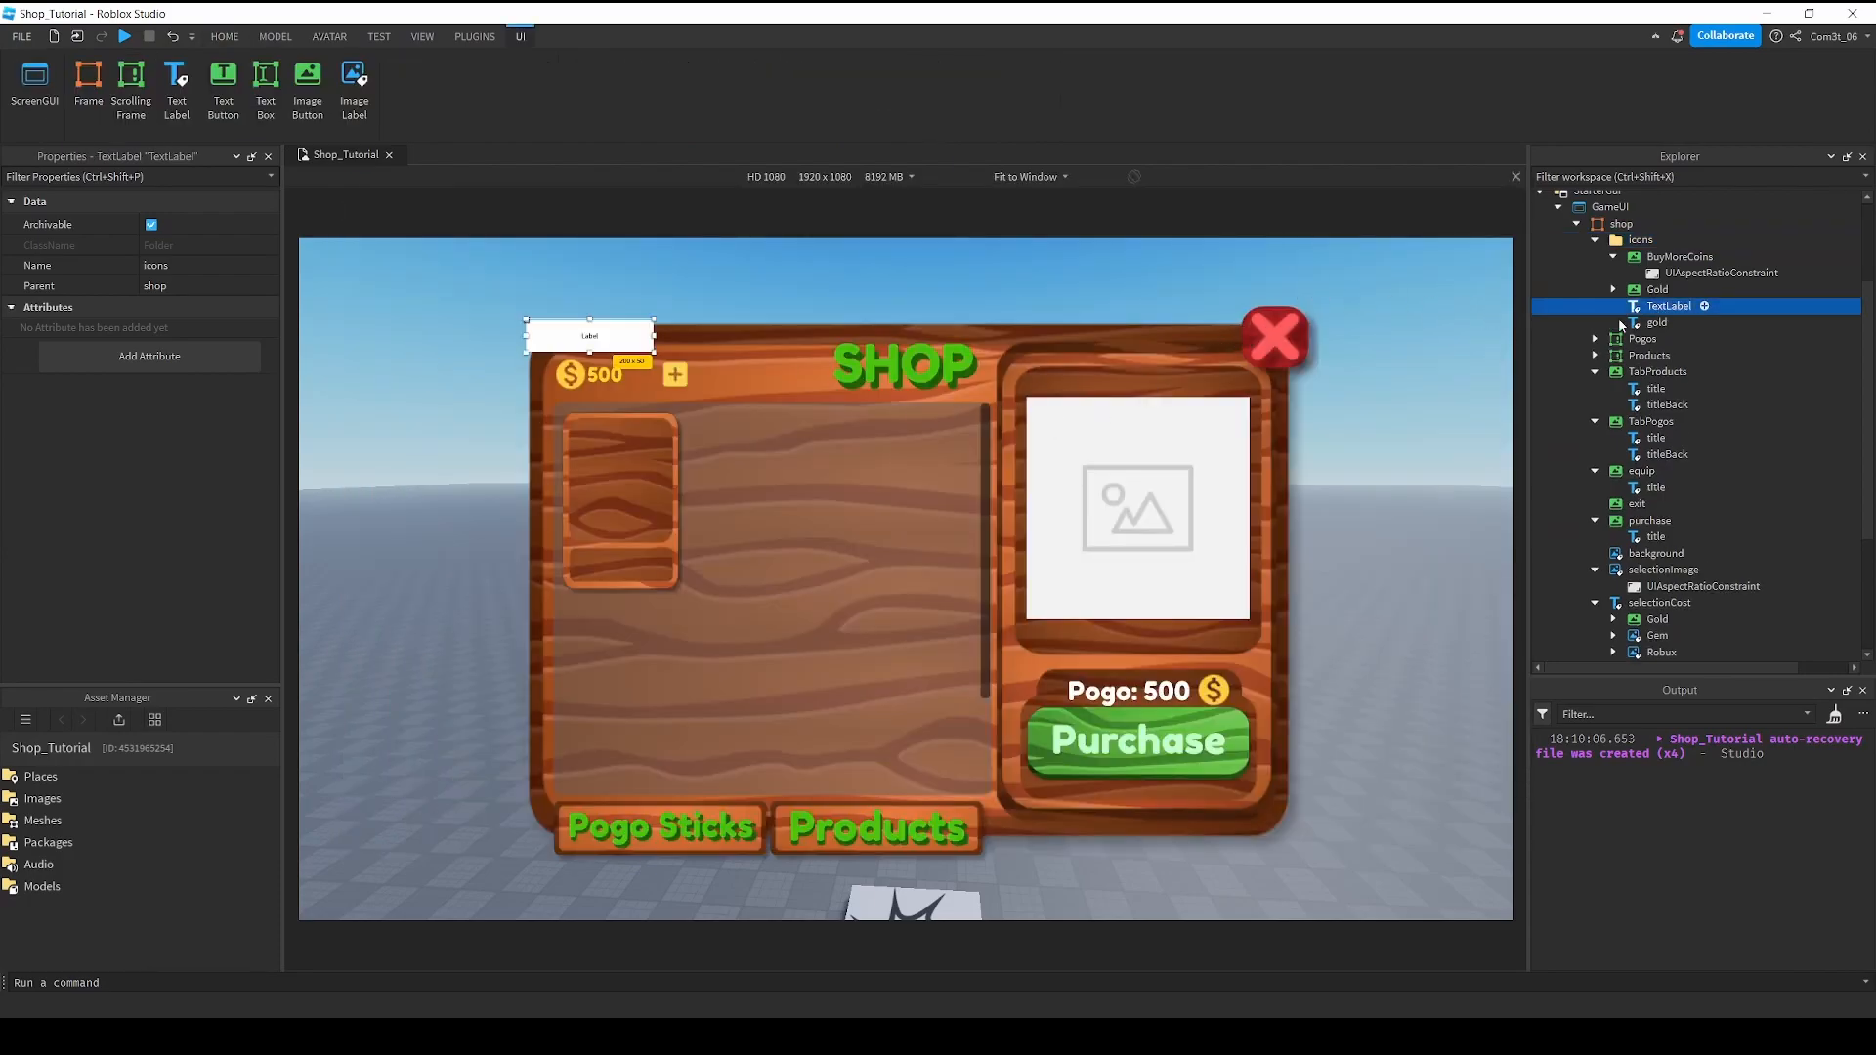
pyautogui.scroll(-10, 180, 586)
pyautogui.click(180, 593)
pyautogui.press('BackSpace')
pyautogui.press('Return')
pyautogui.scroll(5, 185, 593)
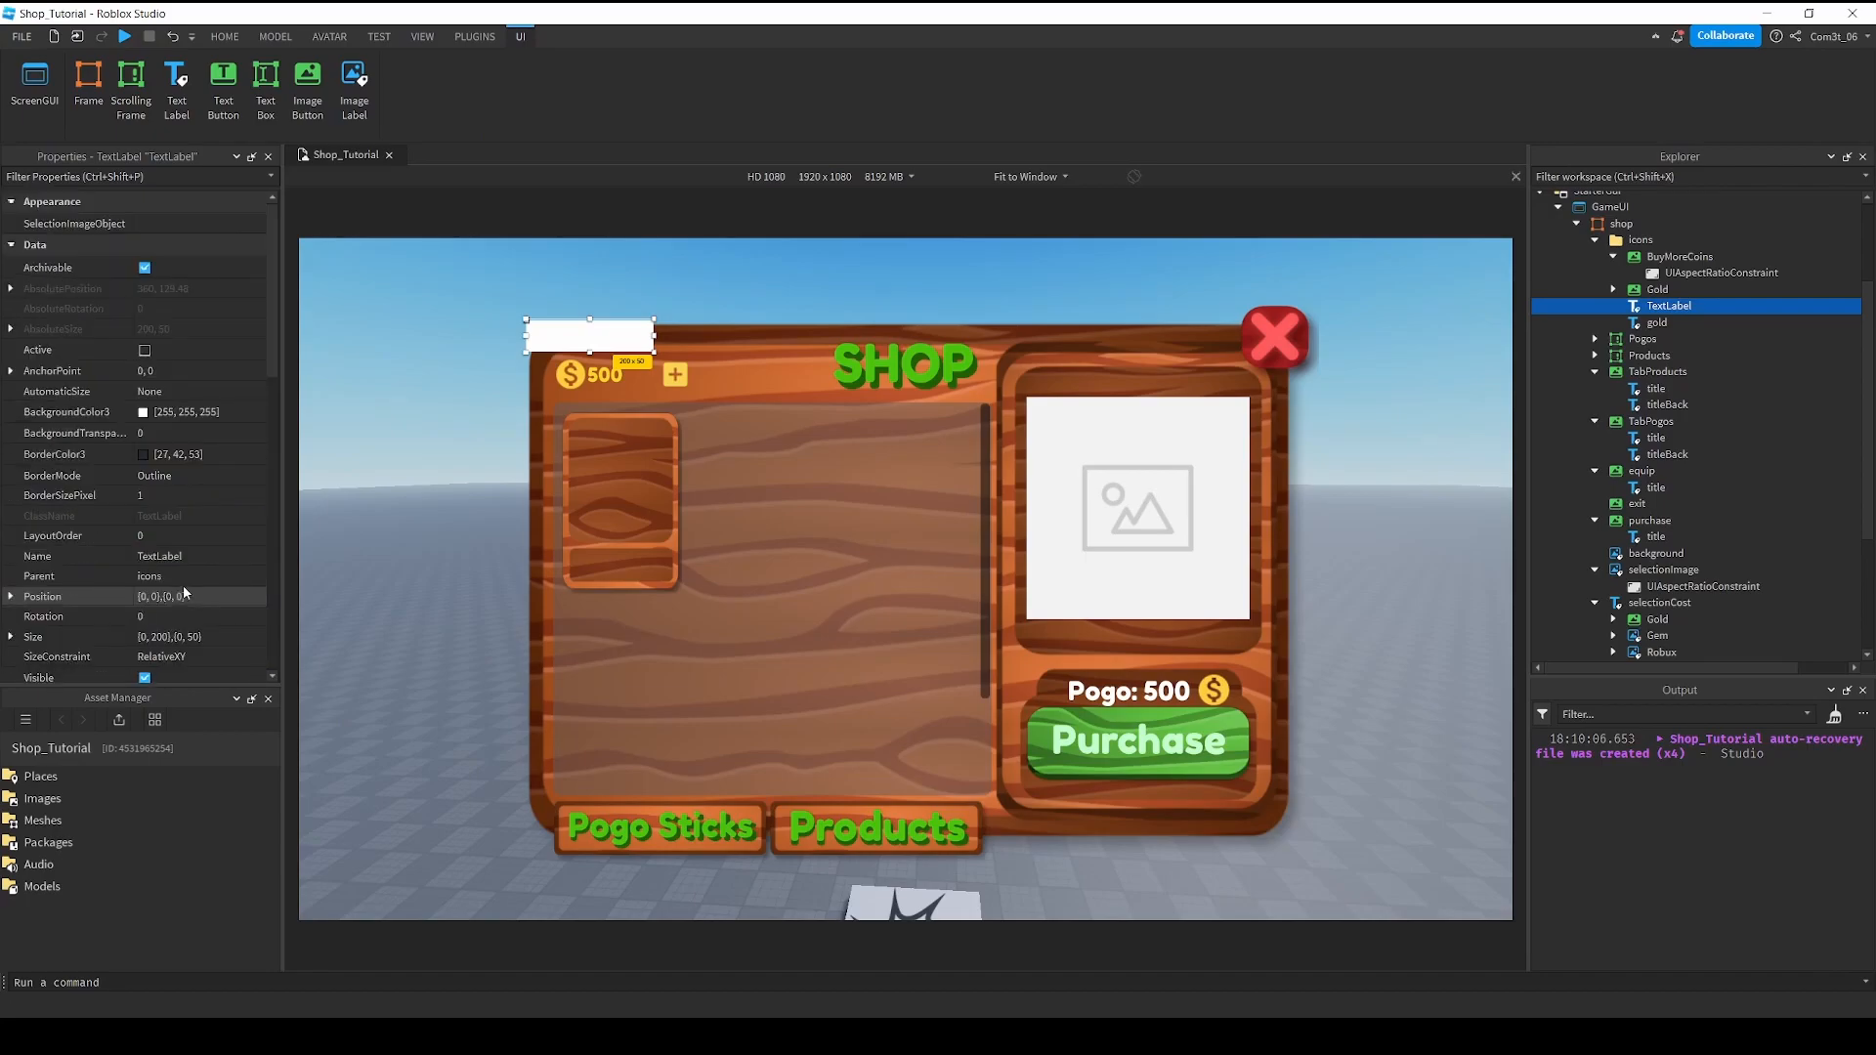
# Set the new TextLabel's BorderSizePixel to 0 and its BackgroundColor3 to grey [126, 126, 126].
pyautogui.click(167, 496)
pyautogui.write('0')
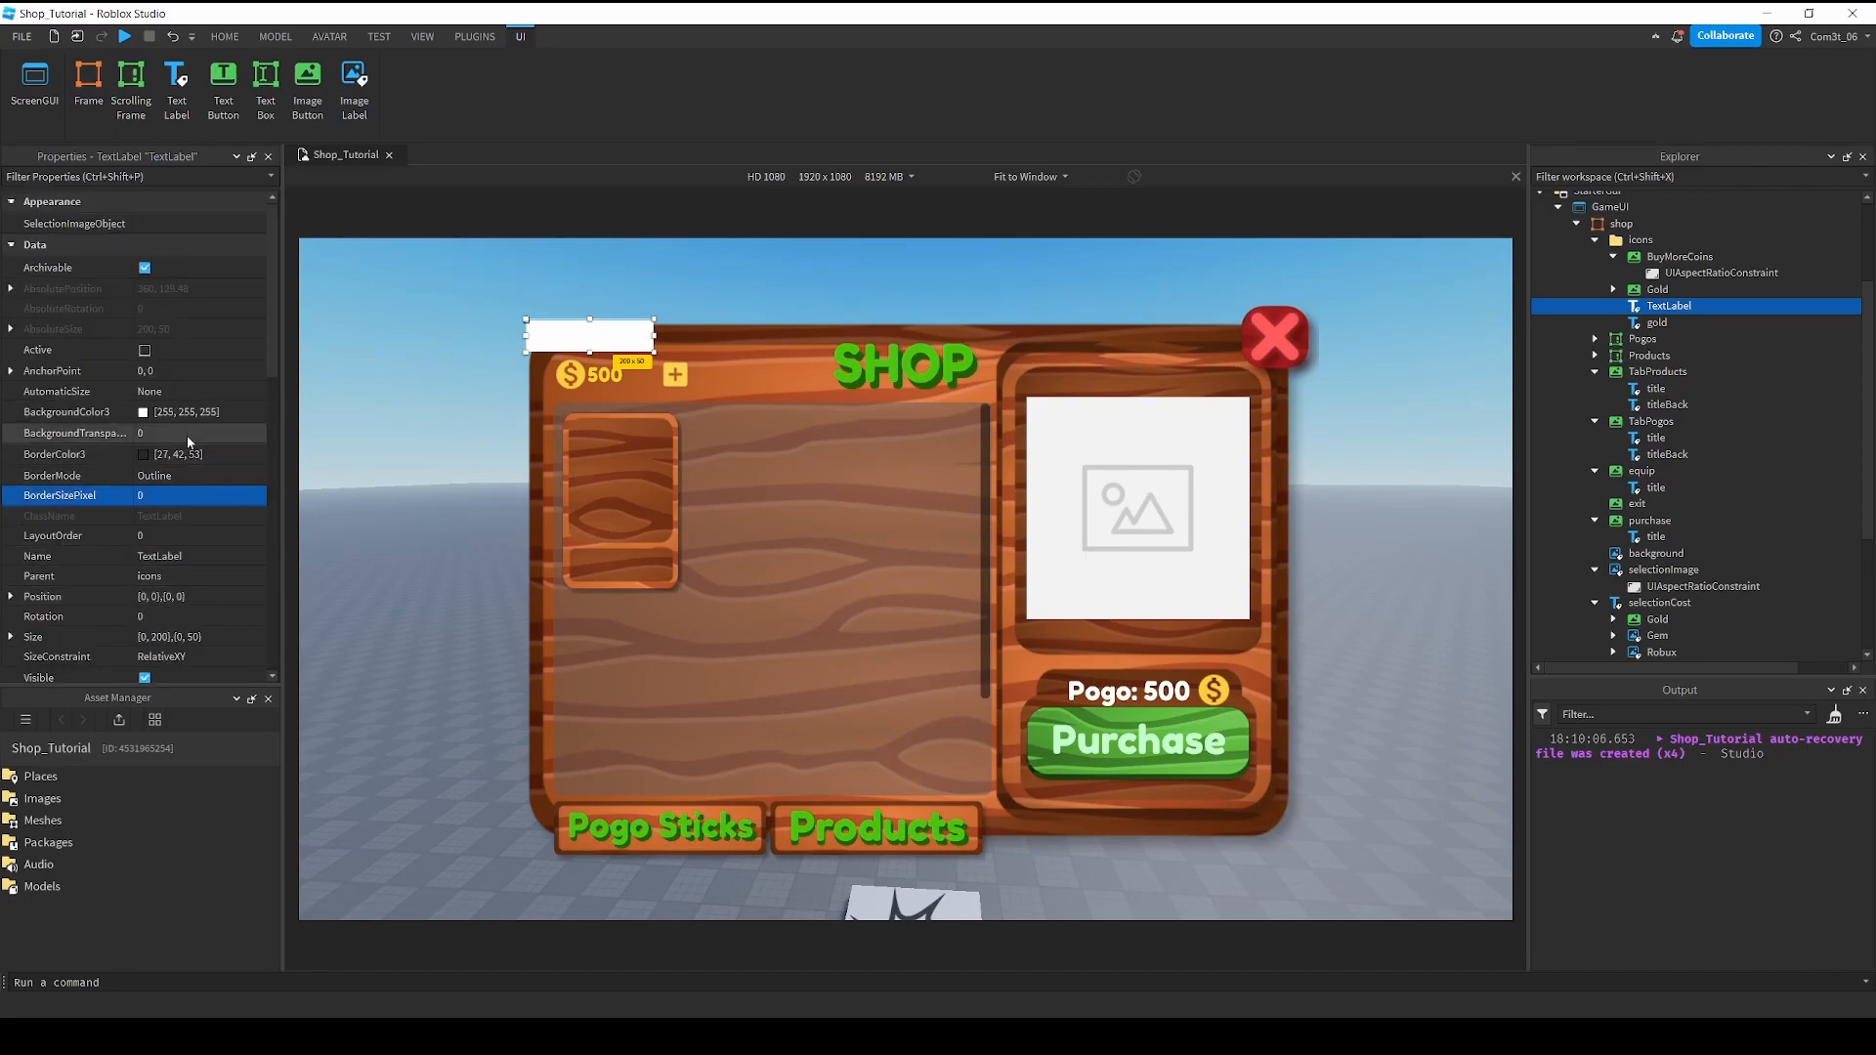
pyautogui.click(144, 414)
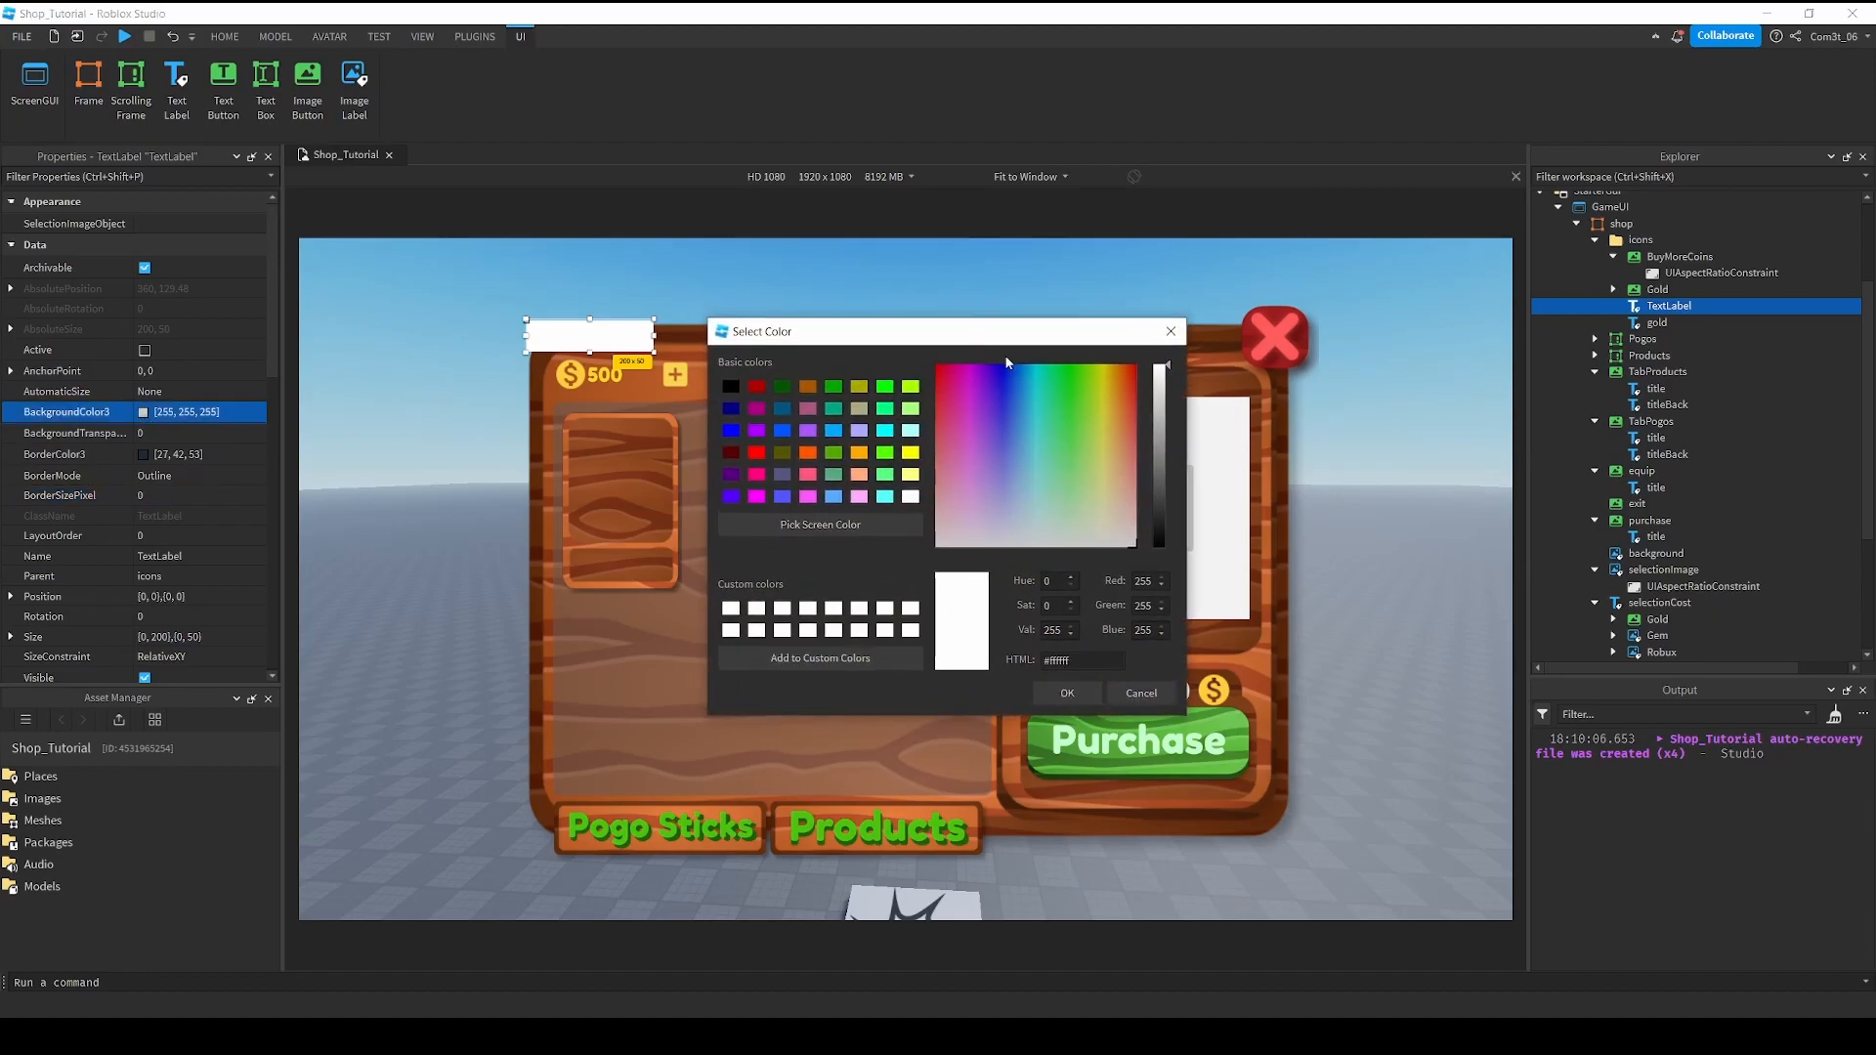
pyautogui.moveTo(1159, 394); pyautogui.dragTo(1171, 462)
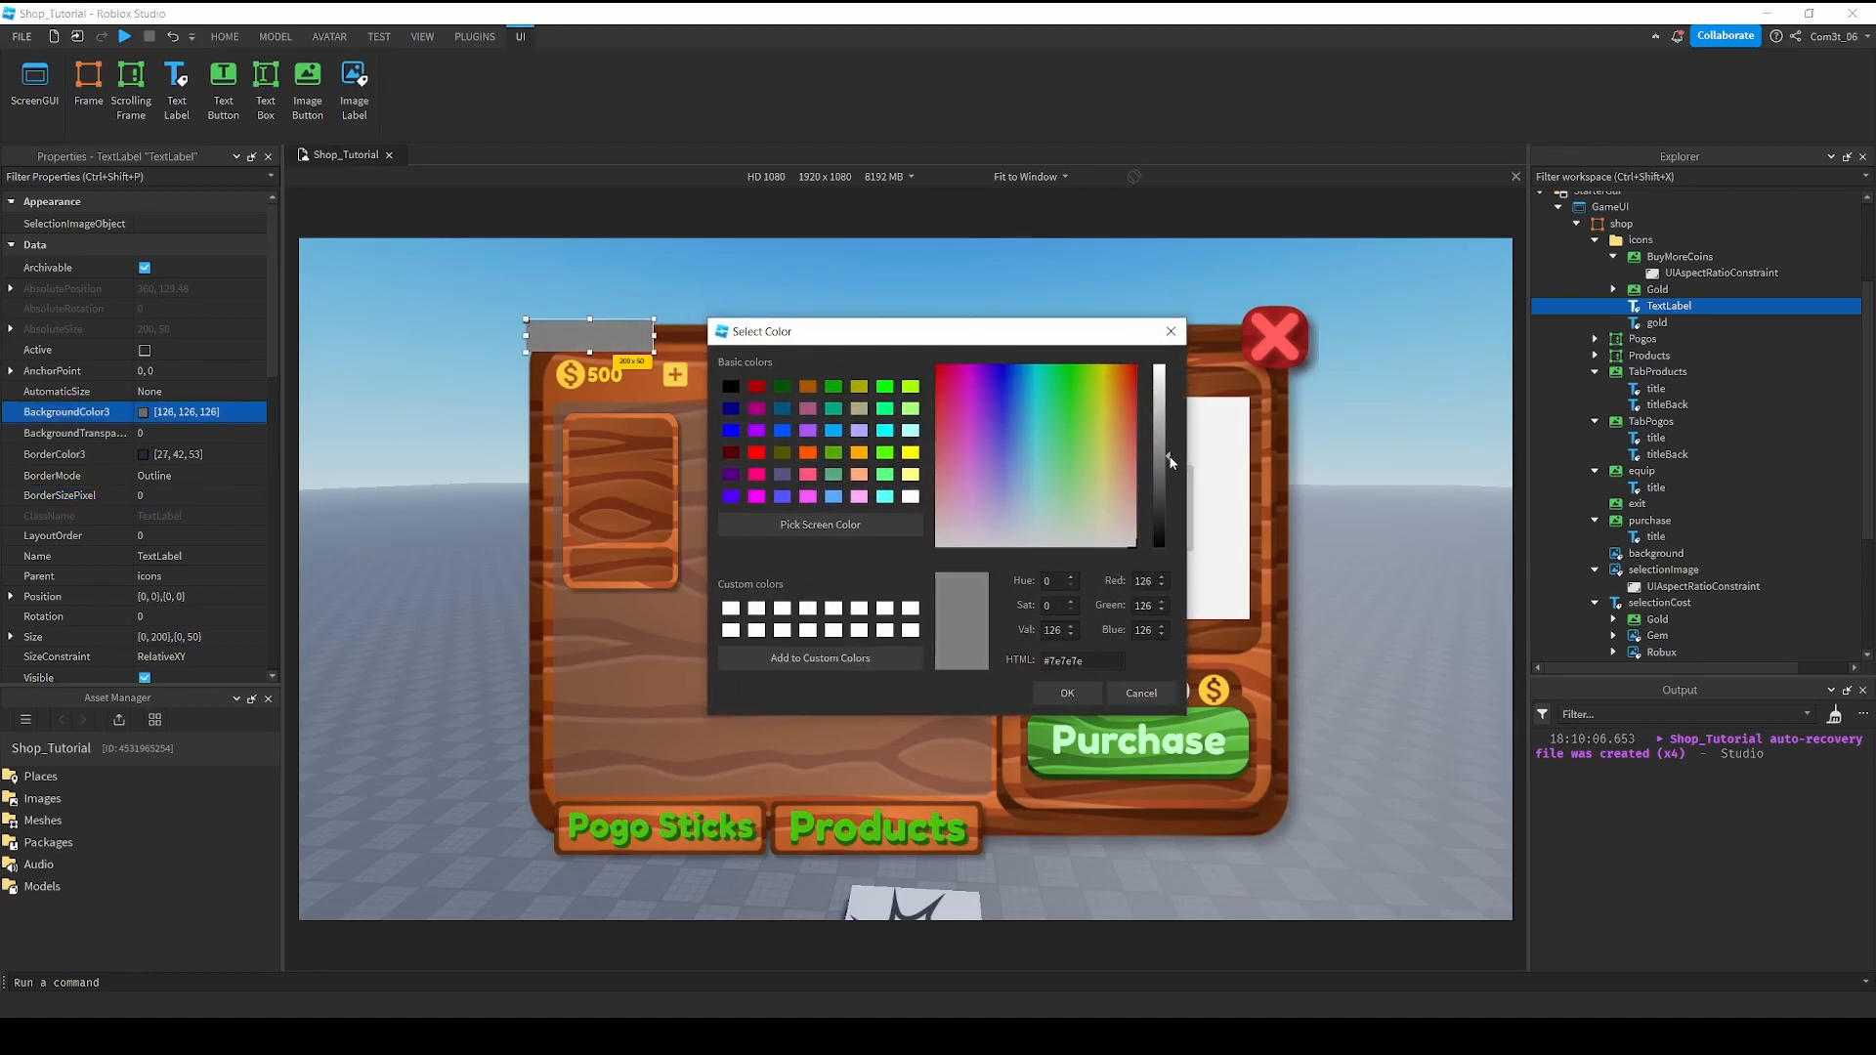
pyautogui.click(1066, 693)
# Set the grey label's BackgroundTransparency to 0.25 and fit it behind the gold balance at about 179 by 37 pixels.
pyautogui.click(163, 433)
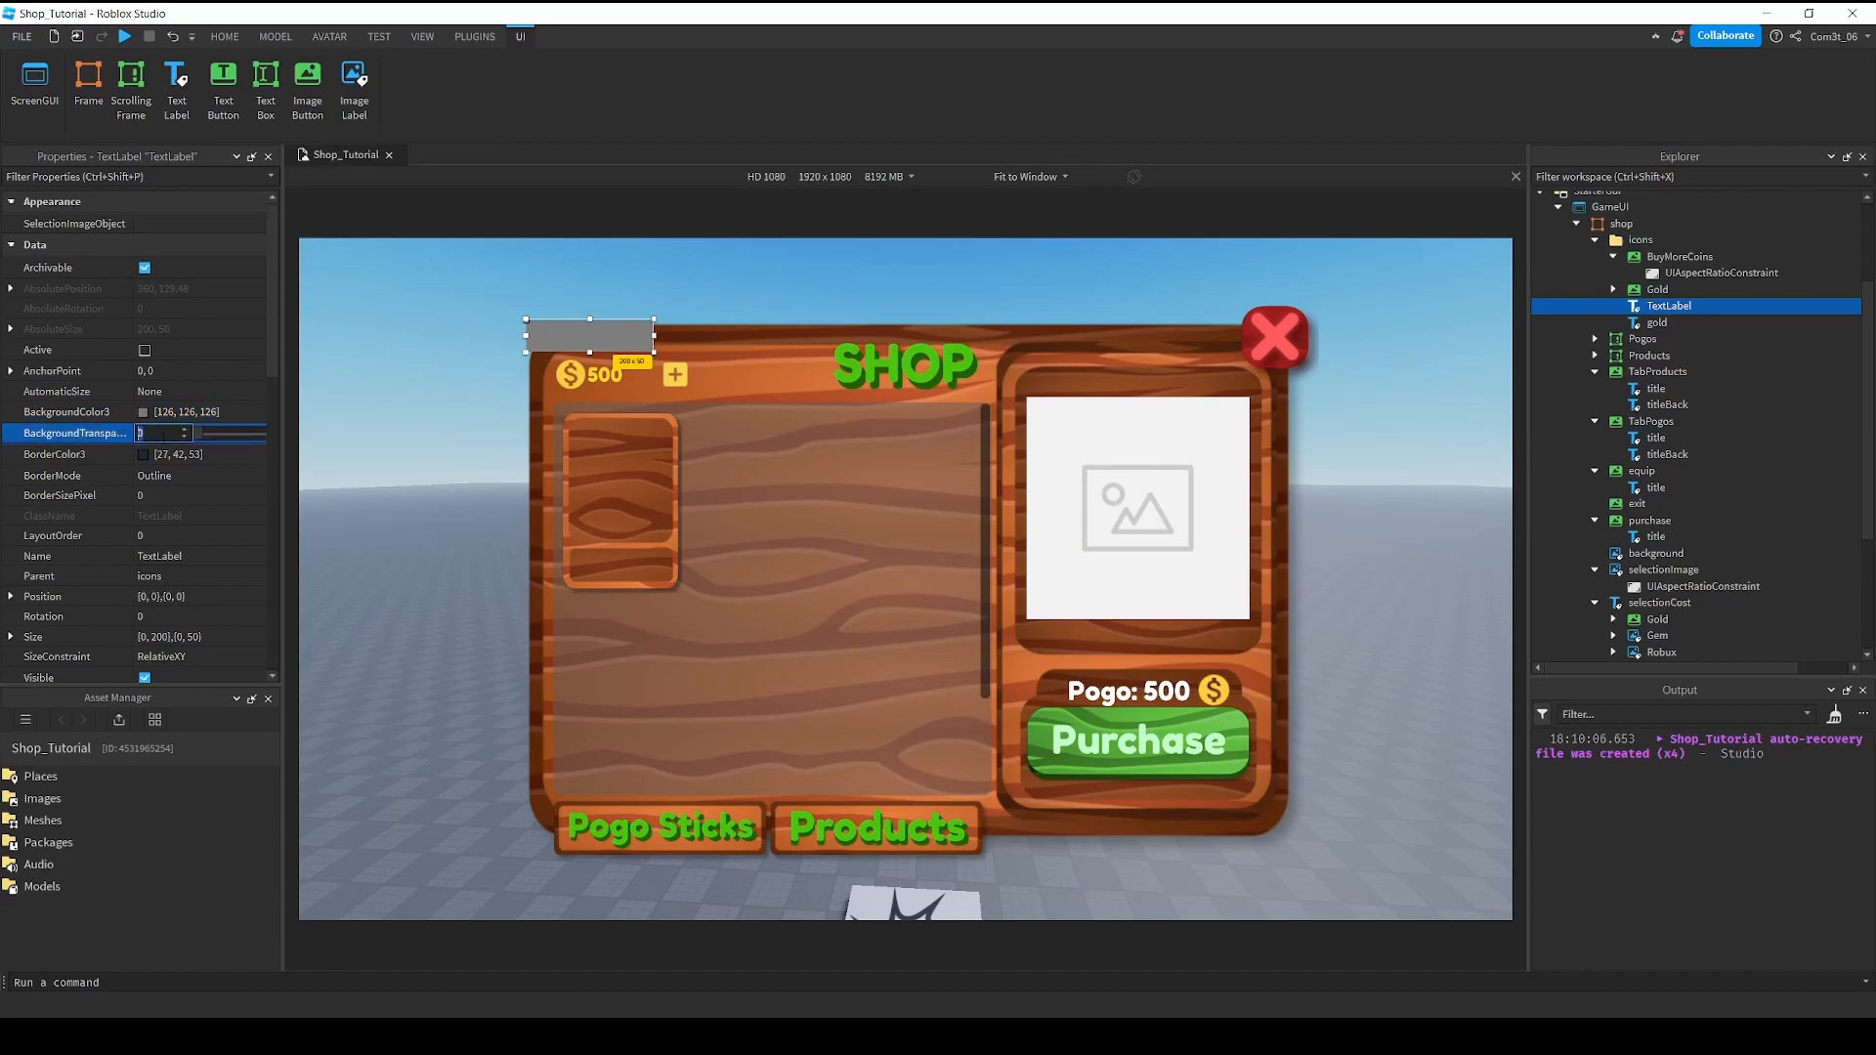
pyautogui.write('.5')
pyautogui.press('Return')
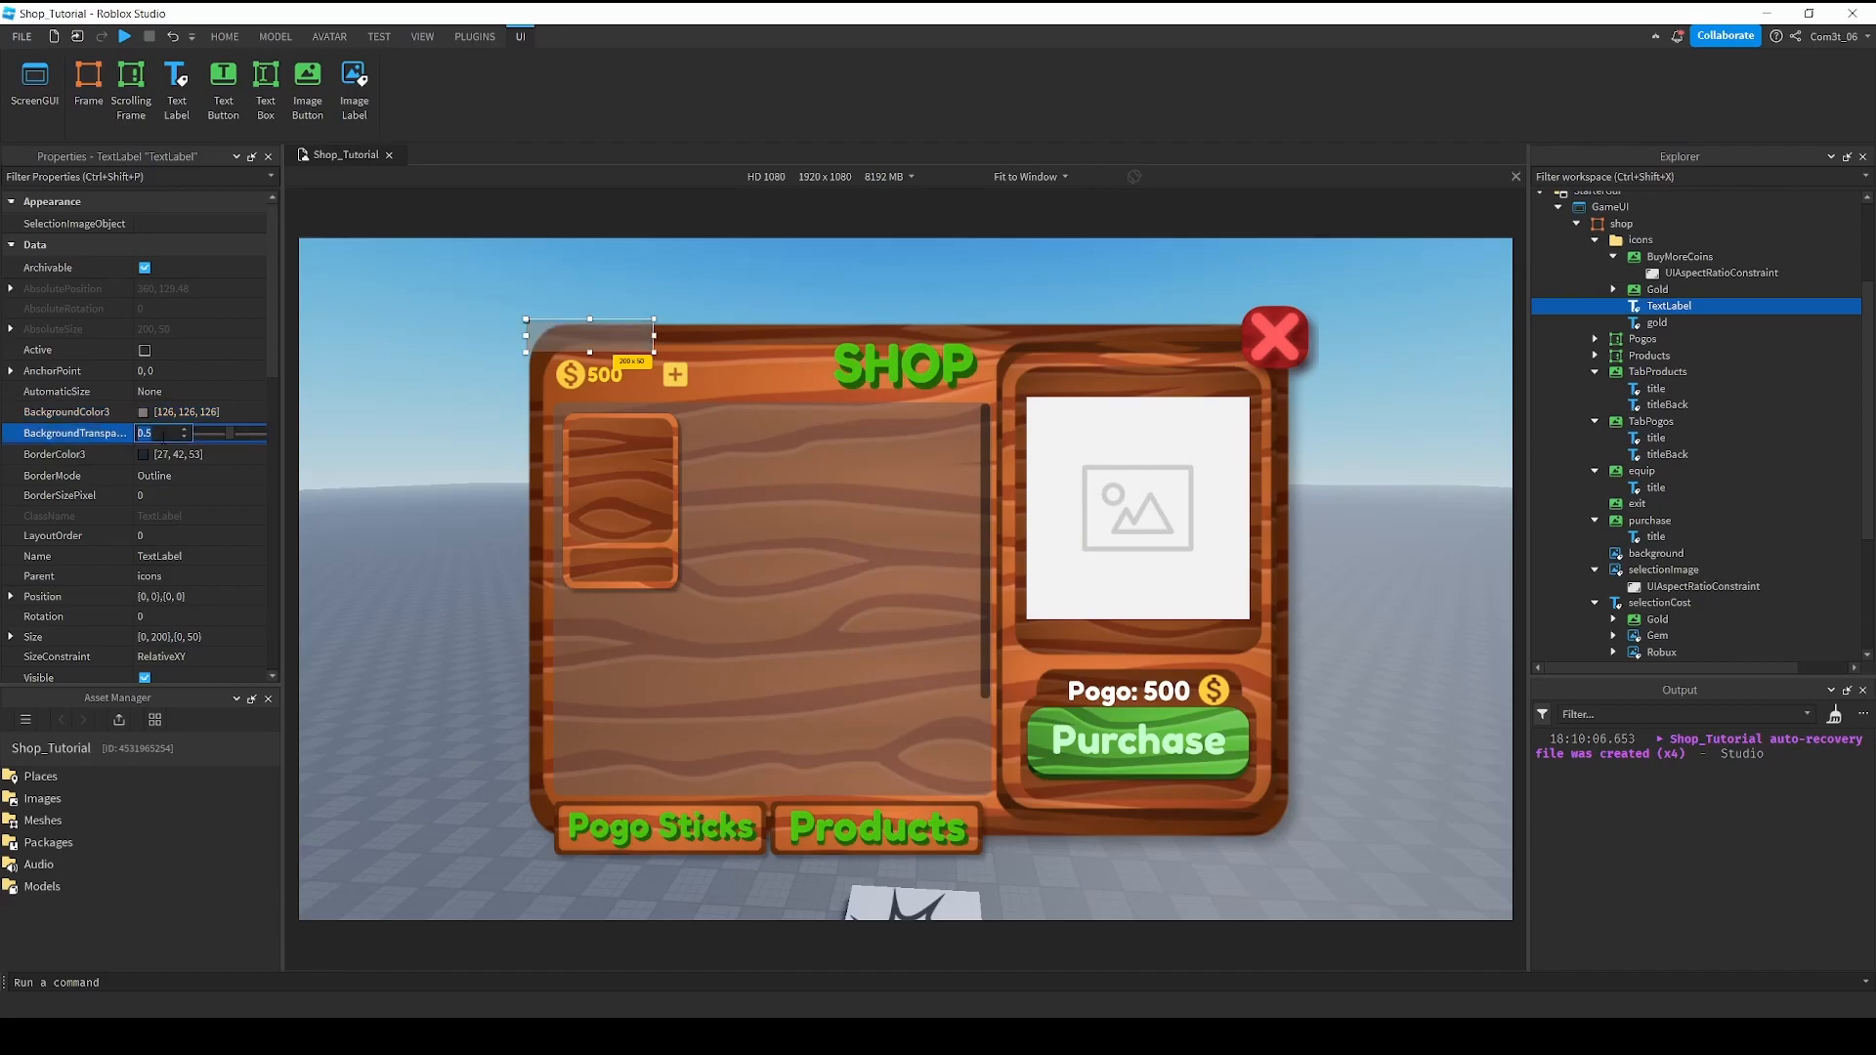
pyautogui.write('.25')
pyautogui.press('Return')
pyautogui.moveTo(584, 350); pyautogui.dragTo(638, 372)
pyautogui.moveTo(637, 375)
pyautogui.mouseDown()
pyautogui.moveTo(684, 394)
pyautogui.moveTo(626, 361)
pyautogui.mouseUp()
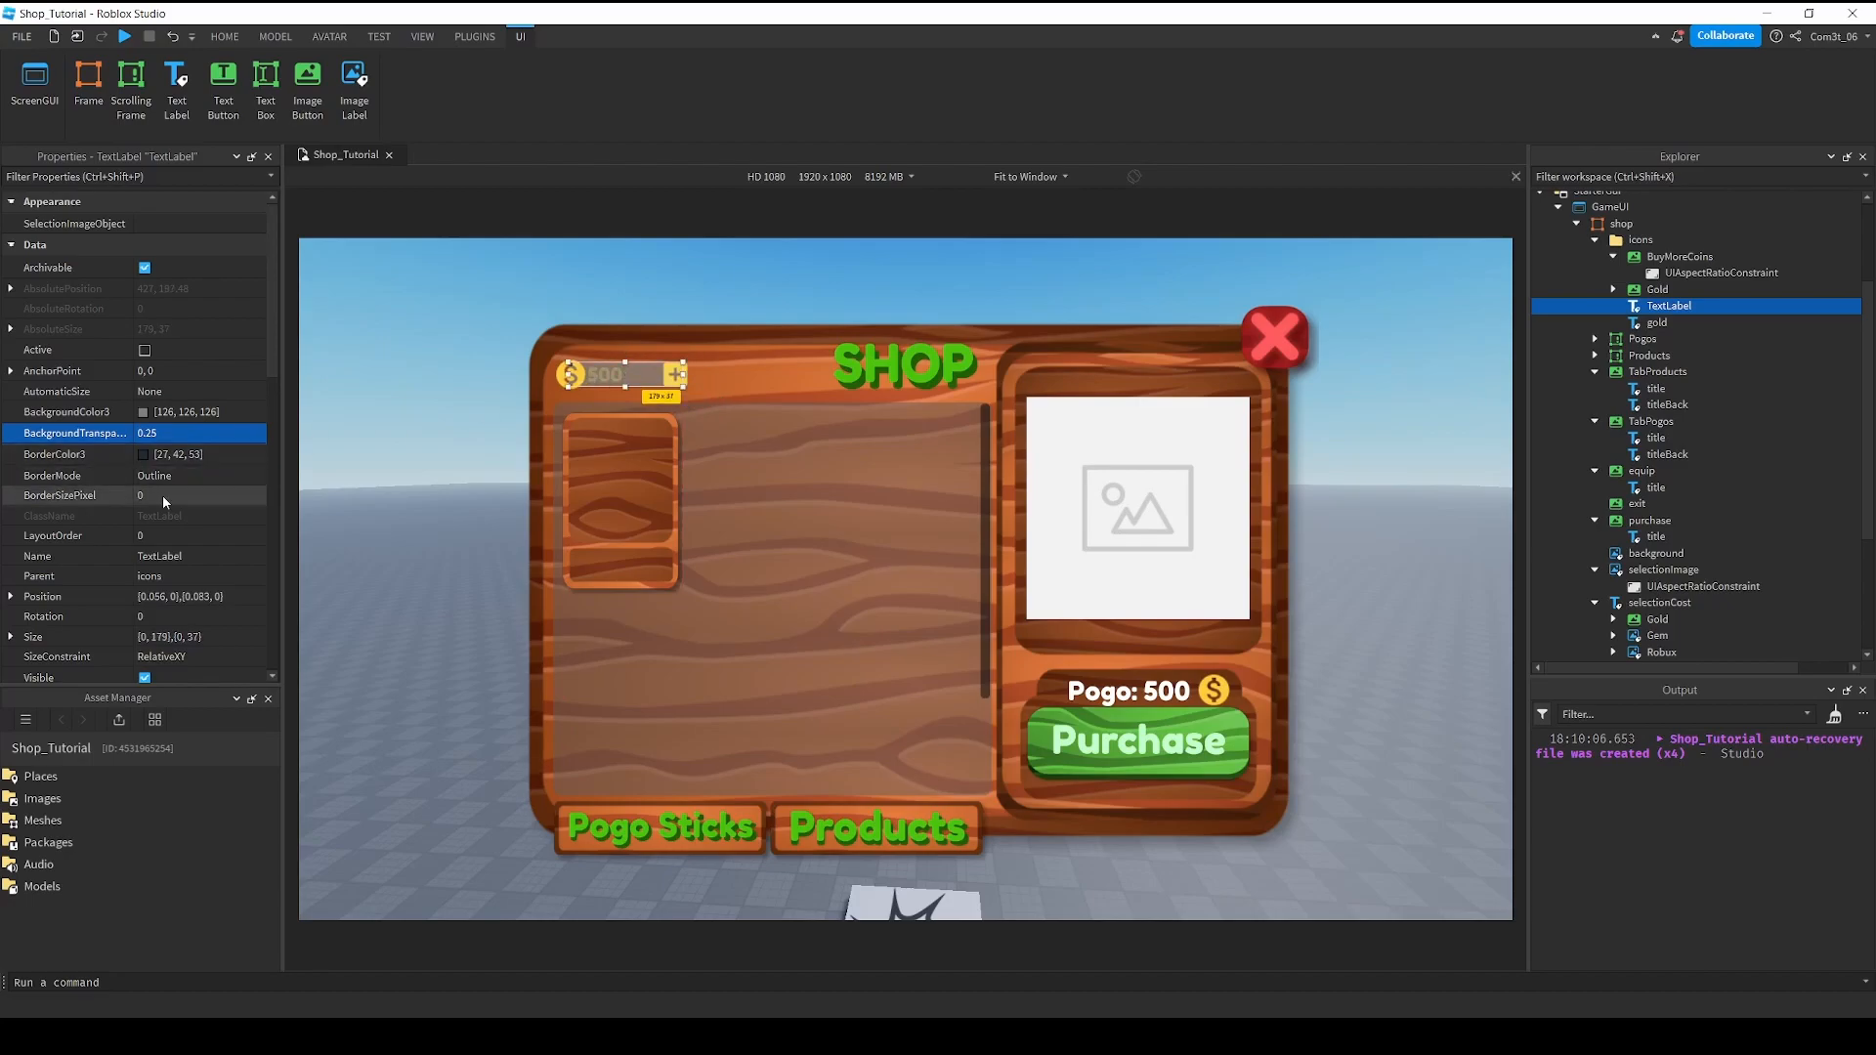
# Set the gold label's ZIndex to 2 so it sits above the grey background label.
pyautogui.scroll(-4, 98, 577)
pyautogui.click(59, 445)
pyautogui.click(1658, 323)
pyautogui.click(185, 445)
pyautogui.write('2')
pyautogui.press('Return')
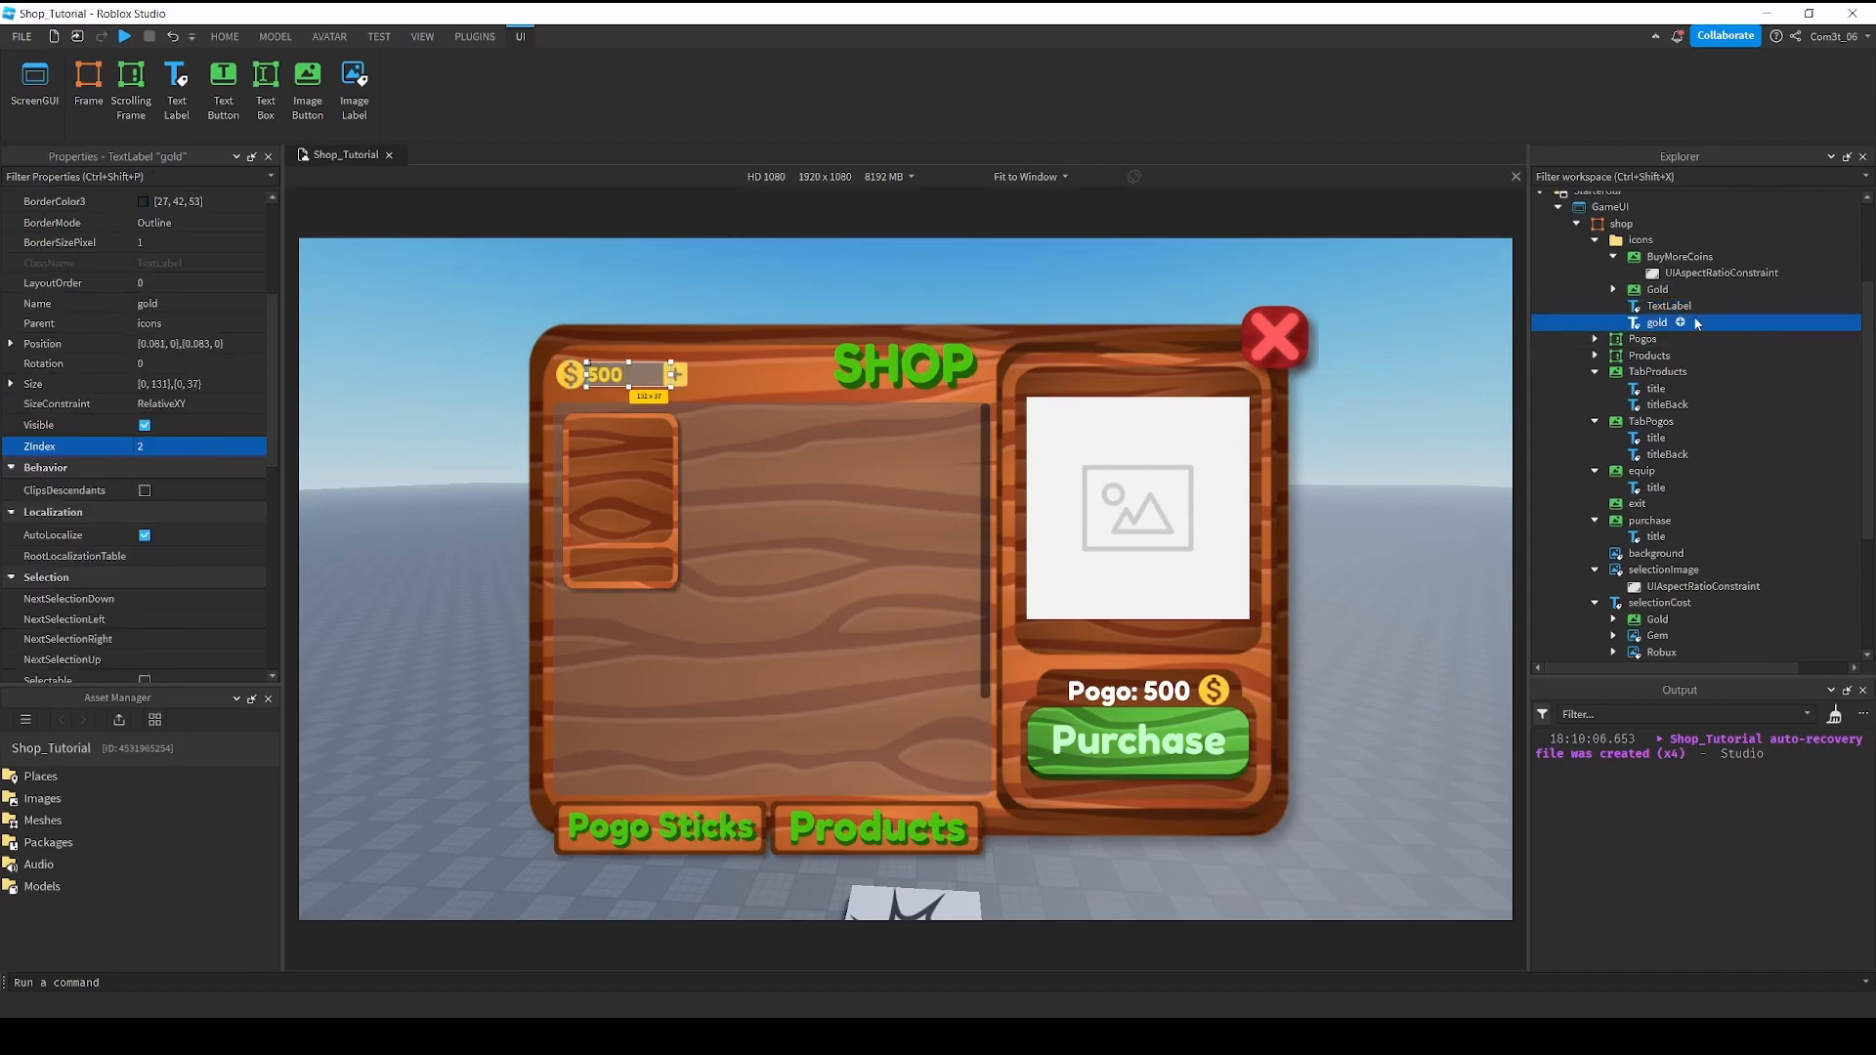
pyautogui.click(1668, 306)
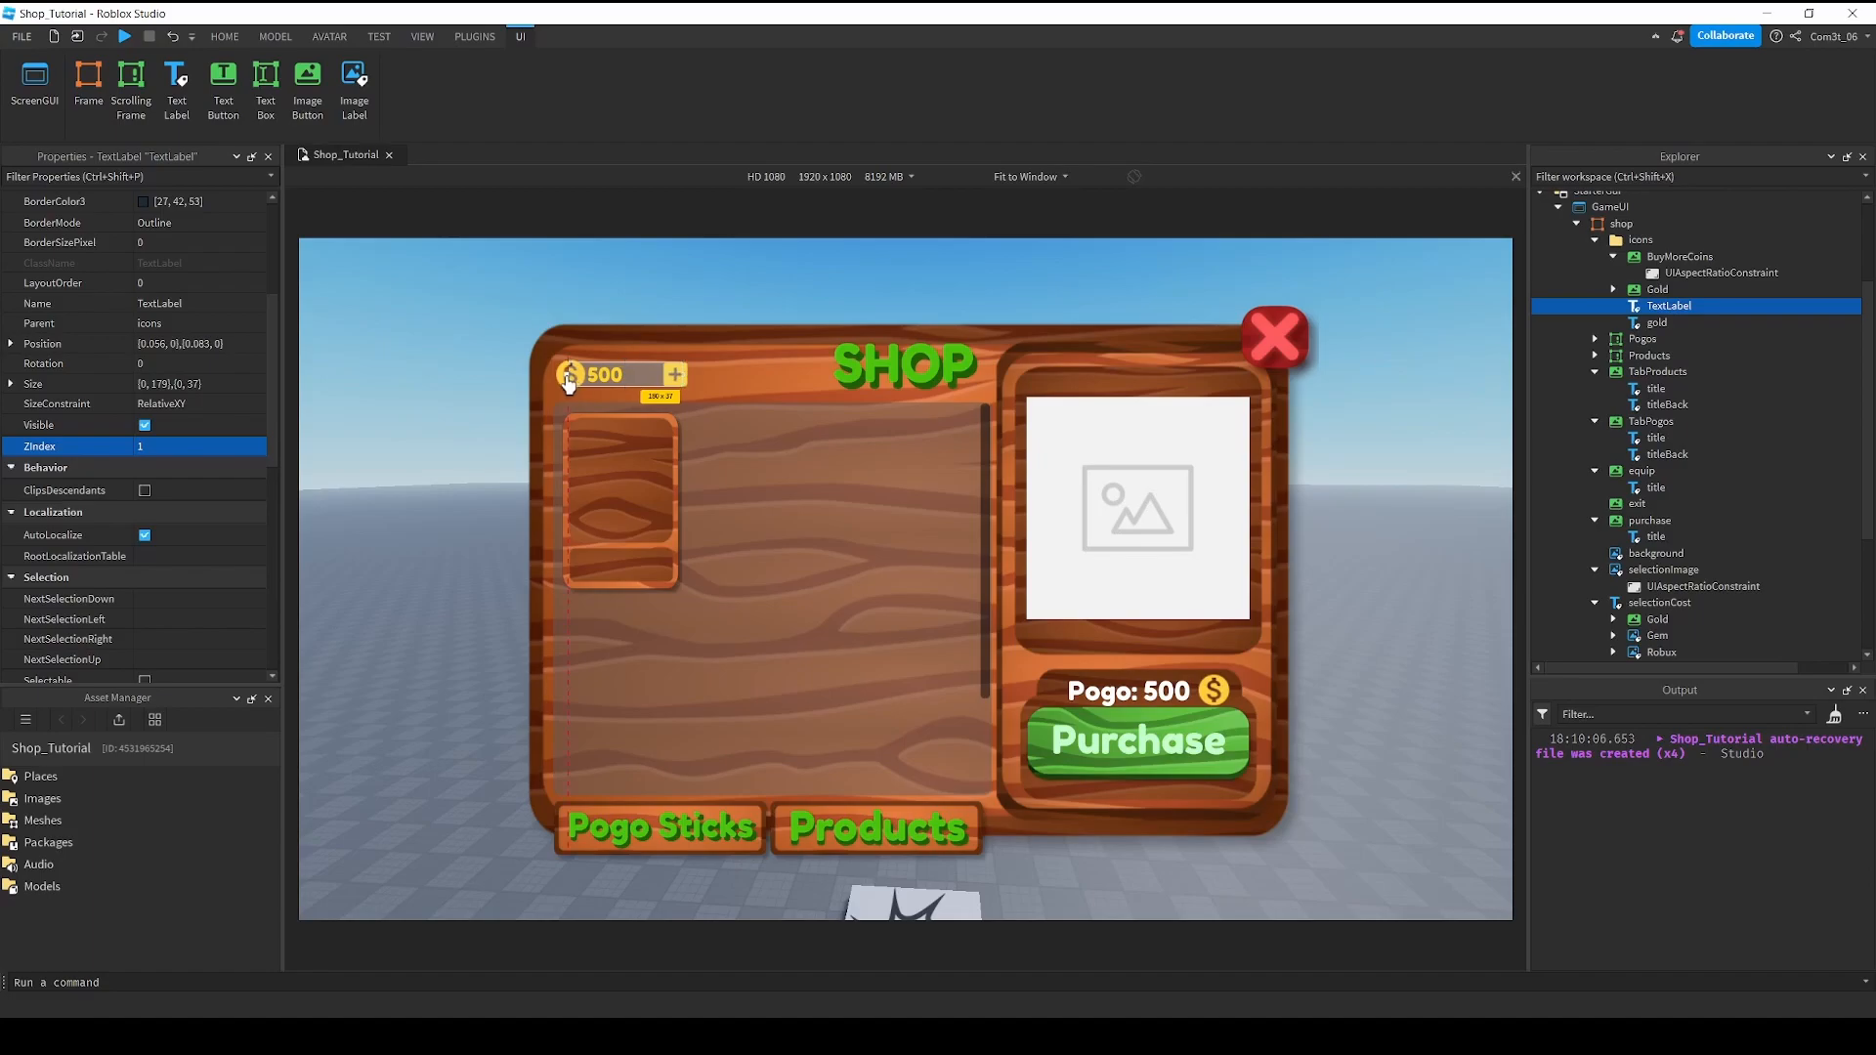
pyautogui.click(767, 291)
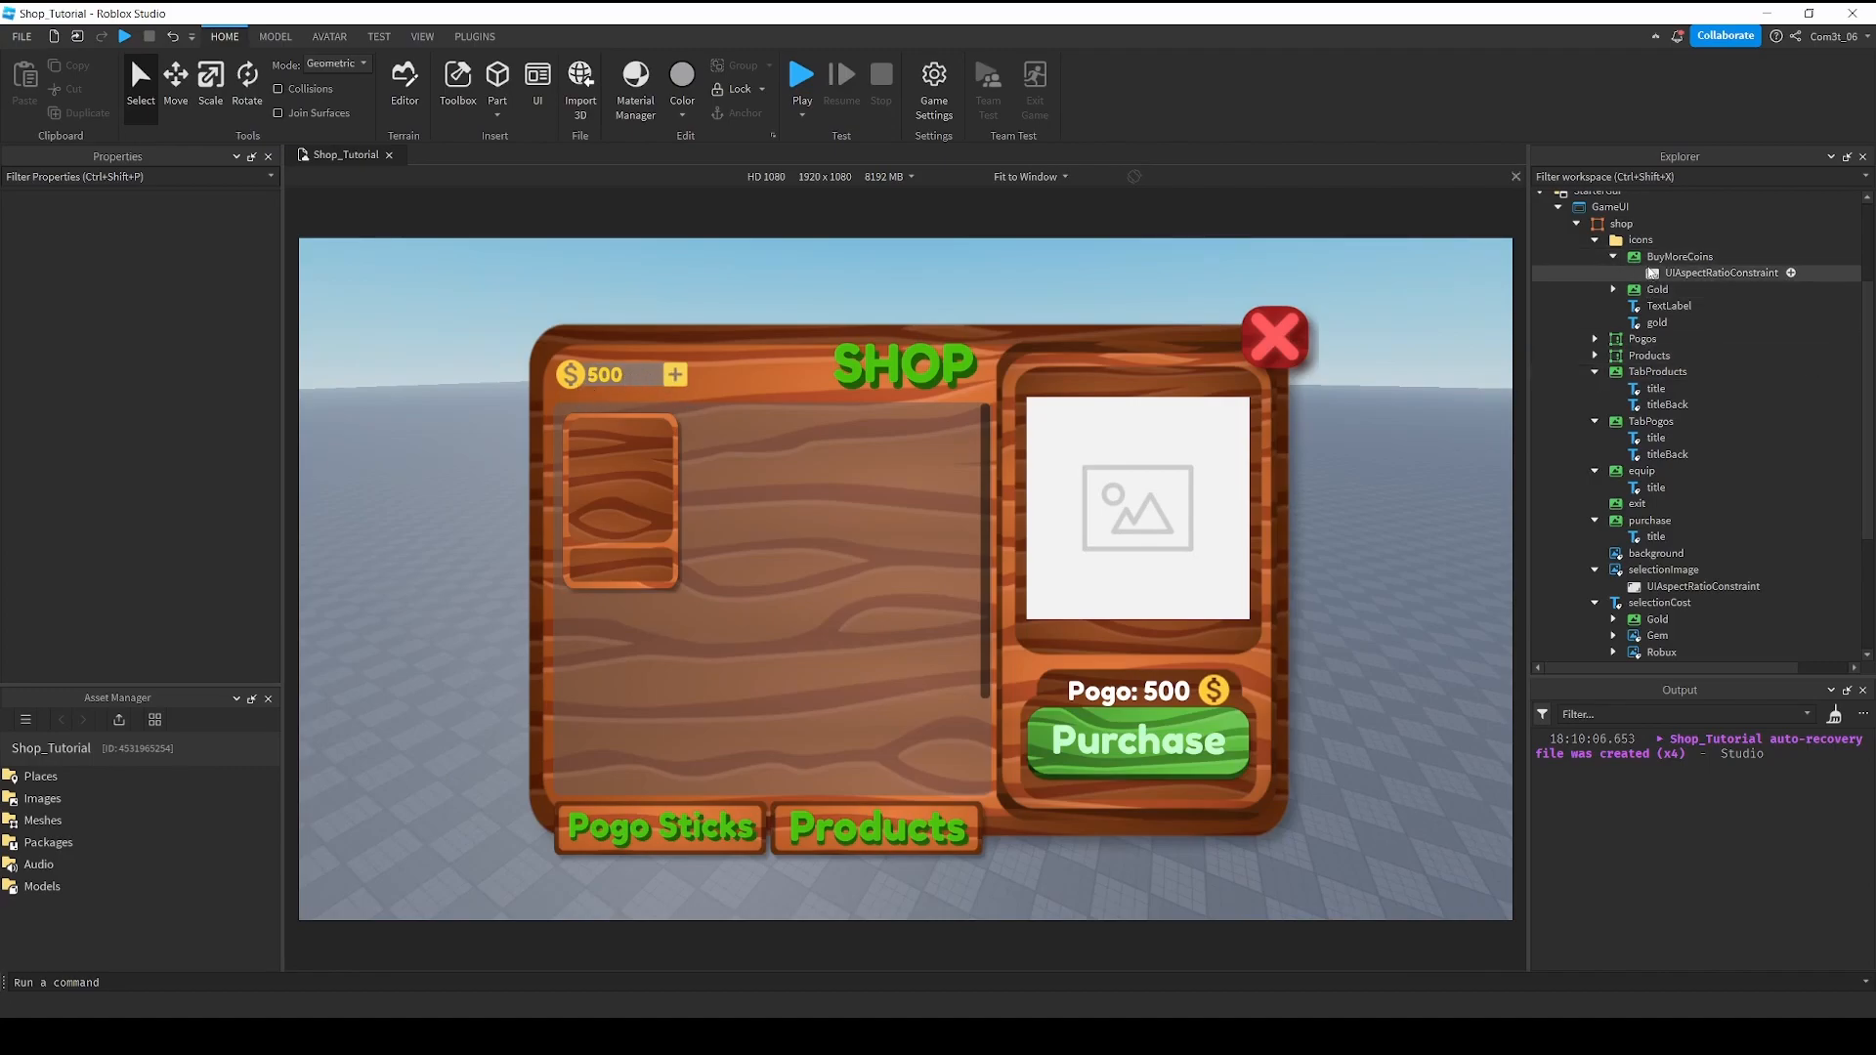
# Select all four gold balance elements in the icons folder and shift them slightly right in the header.
pyautogui.click(1613, 256)
pyautogui.click(1661, 256)
pyautogui.keyDown('shift'); pyautogui.click(1657, 306); pyautogui.keyUp('shift')
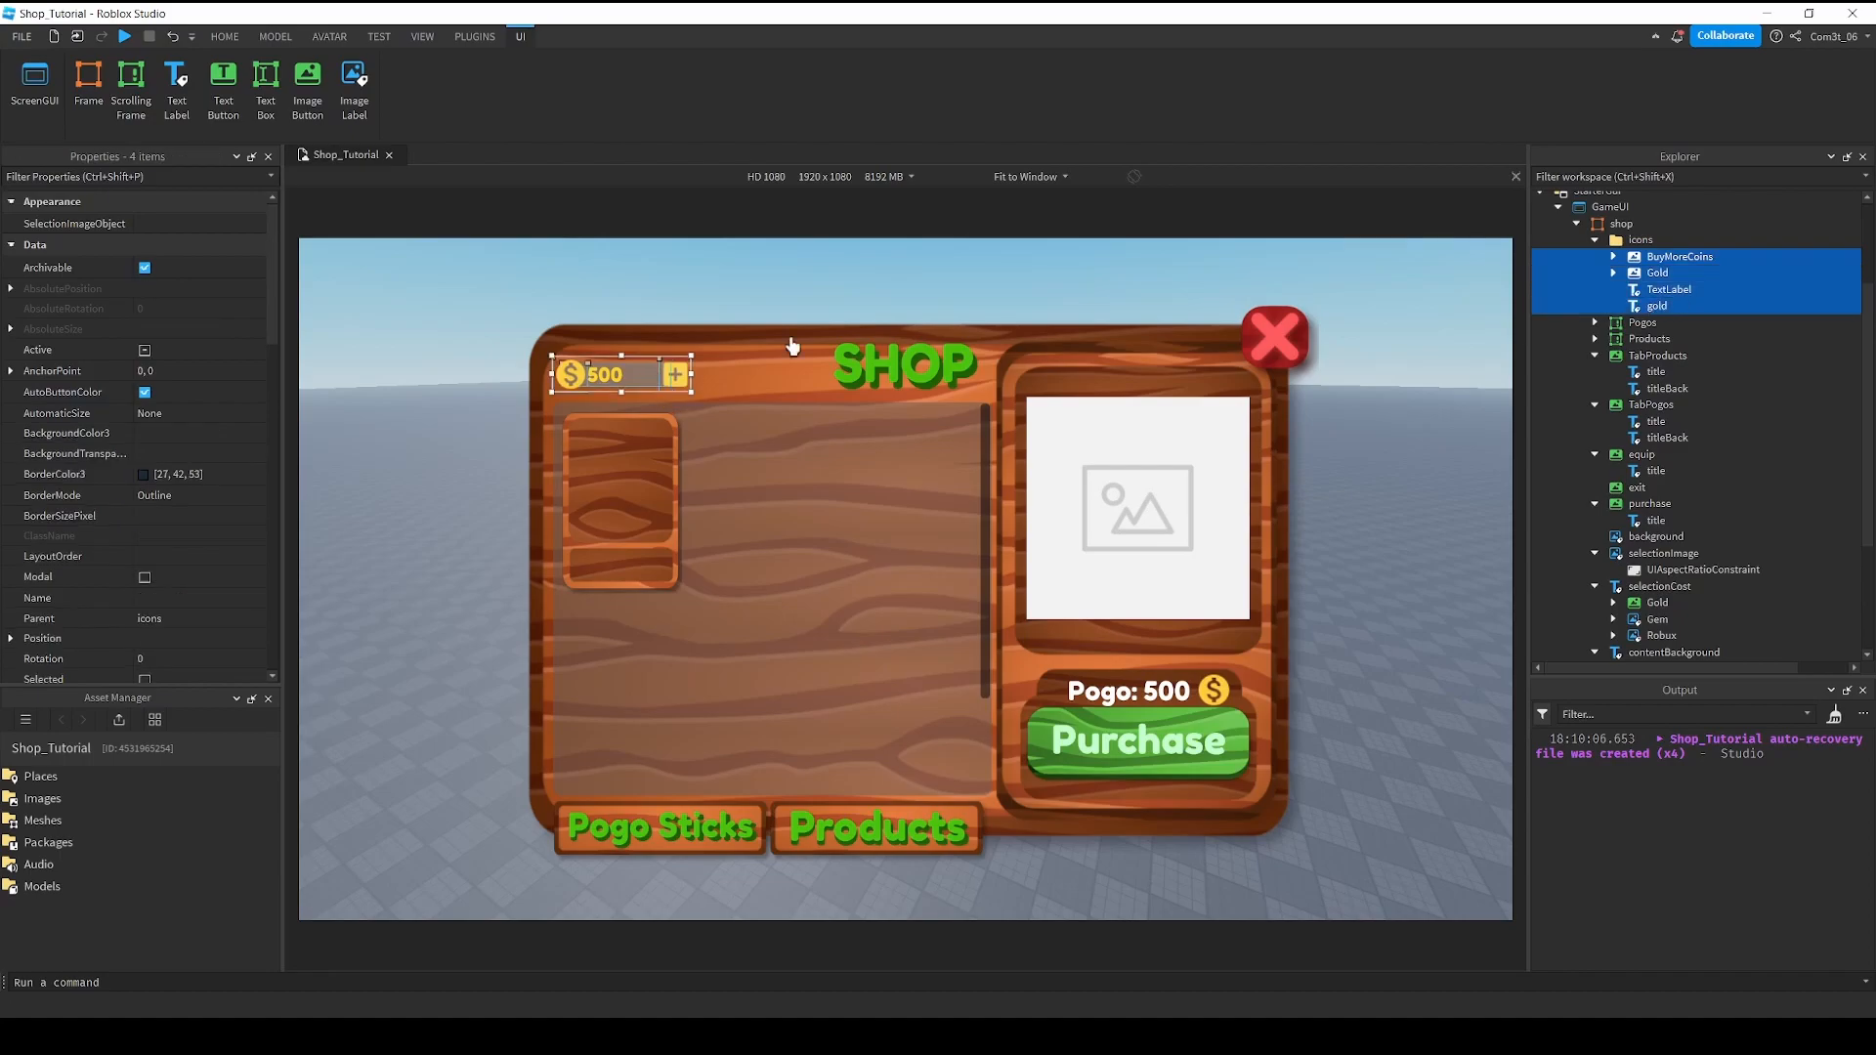
pyautogui.moveTo(575, 386); pyautogui.dragTo(589, 384)
pyautogui.click(877, 286)
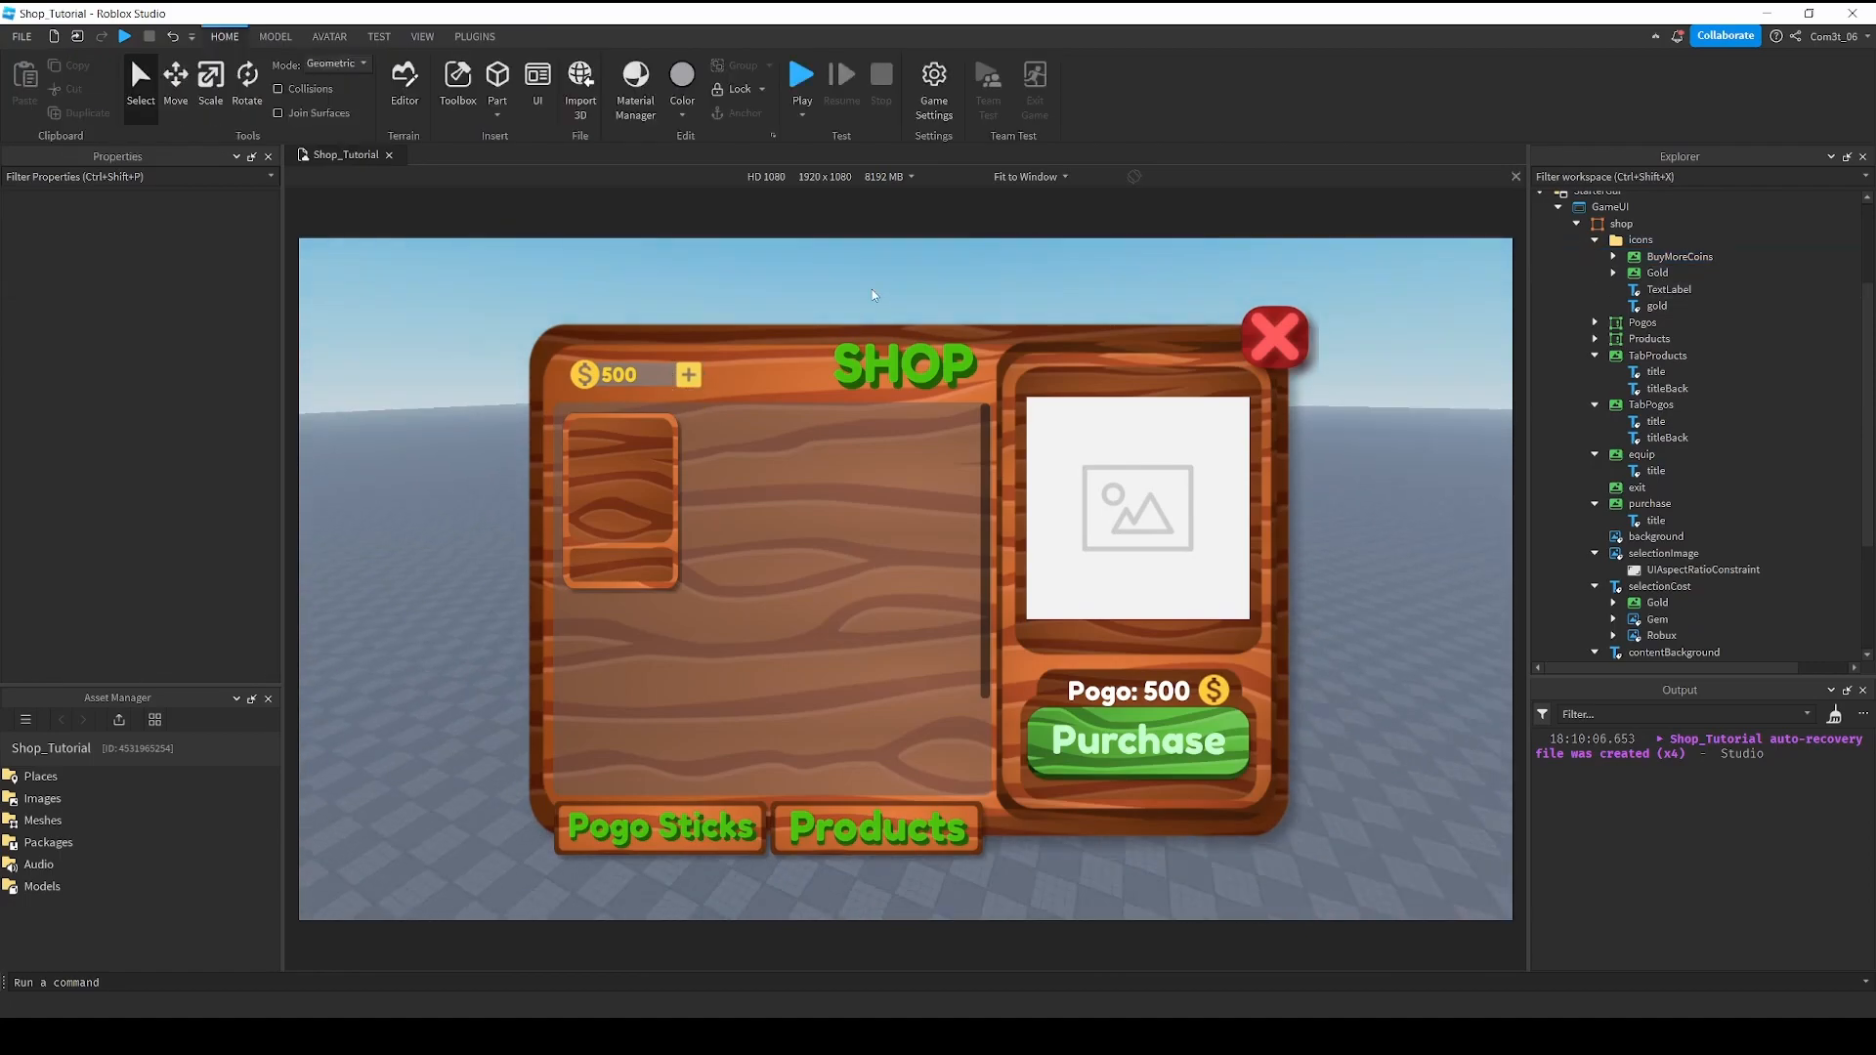
# Duplicate the four gold balance elements and place the copy directly to the right of the original.
pyautogui.click(1679, 255)
pyautogui.keyDown('shift'); pyautogui.click(1657, 306); pyautogui.keyUp('shift')
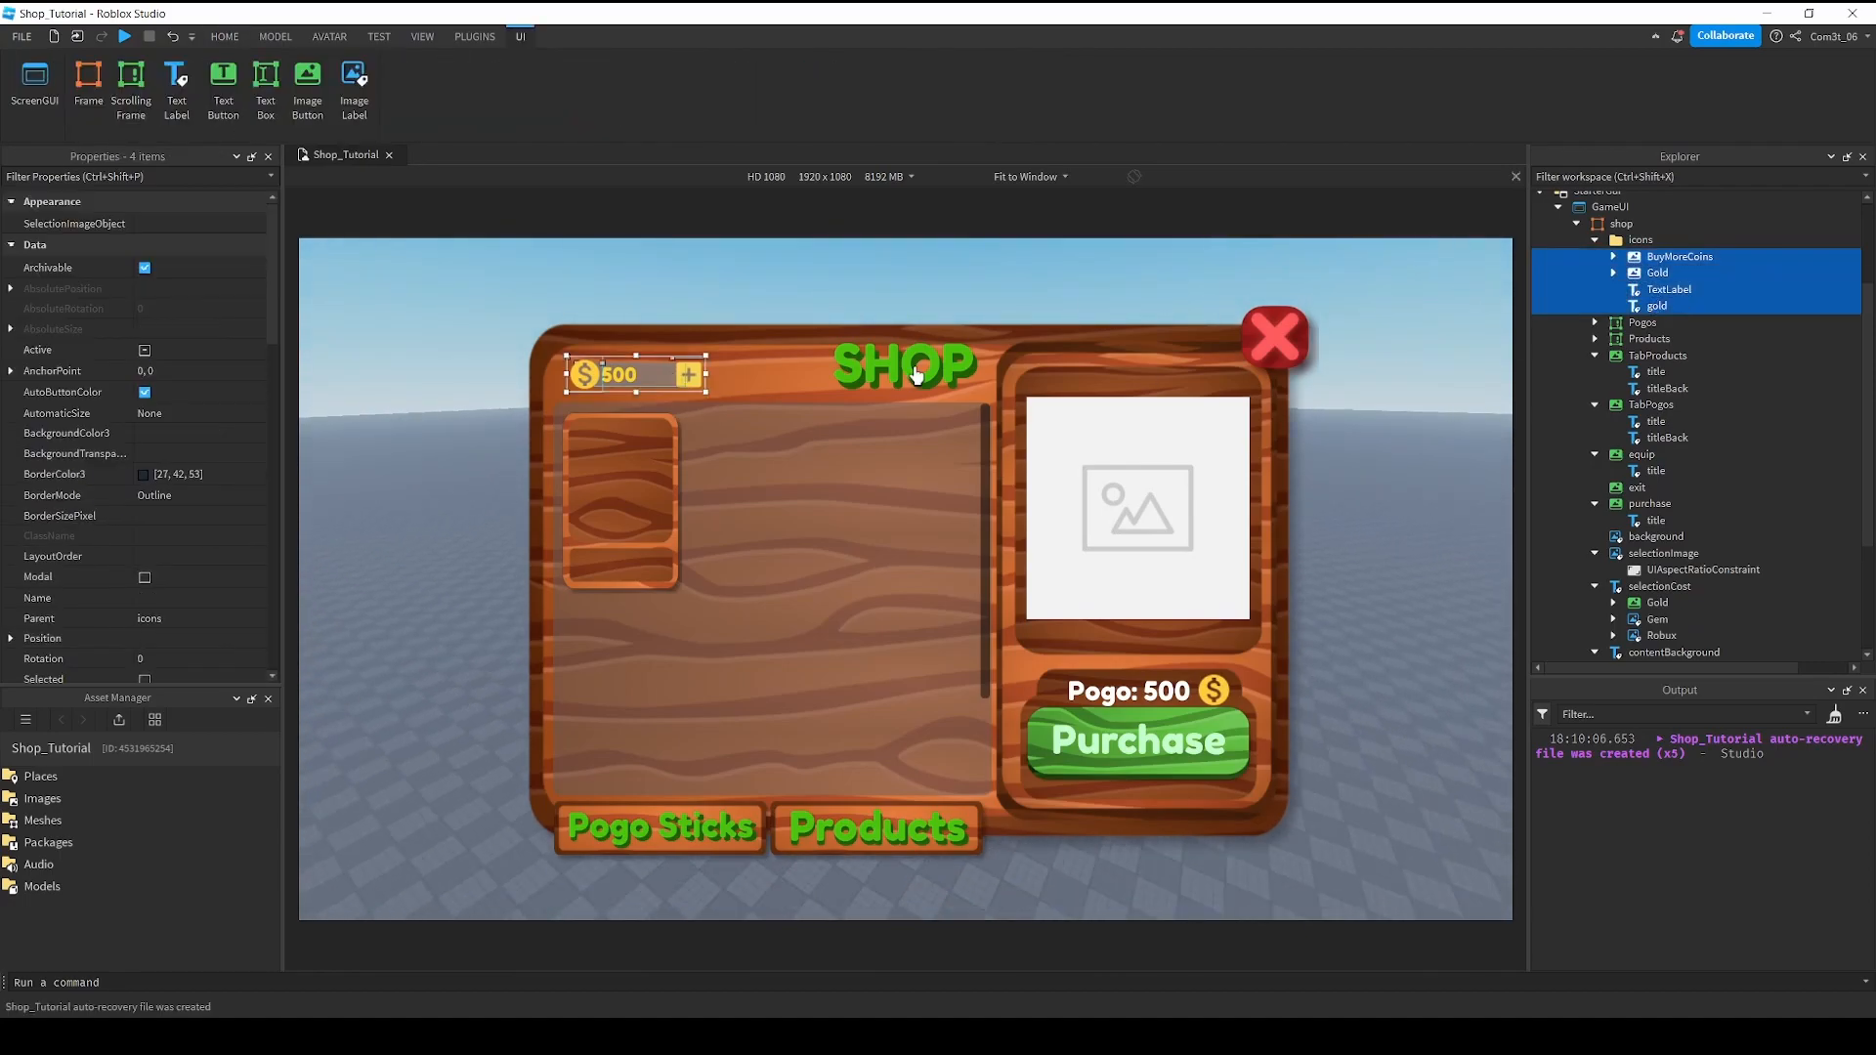
pyautogui.hotkey('ctrl', 'd')
pyautogui.moveTo(585, 376); pyautogui.dragTo(725, 381)
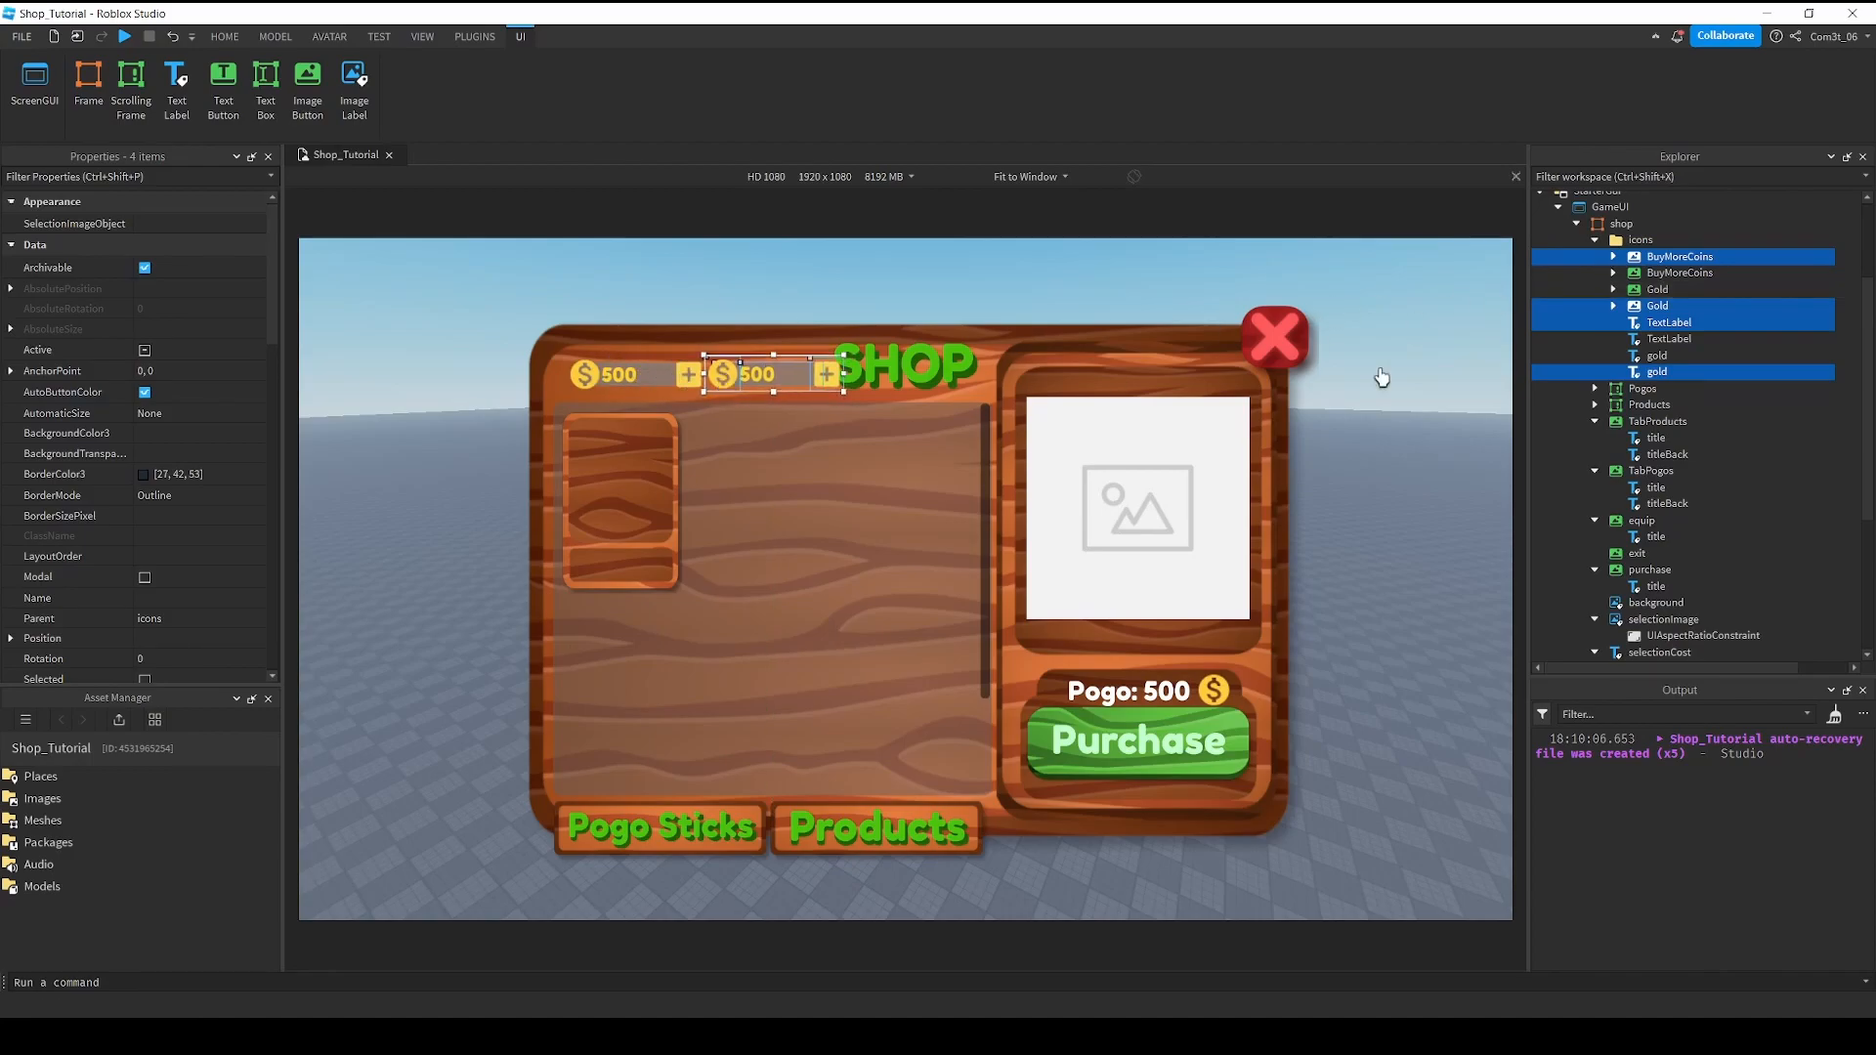
# Select both balance displays' elements and move them together slightly left and up, clear of the SHOP title.
pyautogui.click(1679, 372)
pyautogui.keyDown('shift'); pyautogui.click(1679, 256); pyautogui.keyUp('shift')
pyautogui.moveTo(590, 384); pyautogui.dragTo(575, 379)
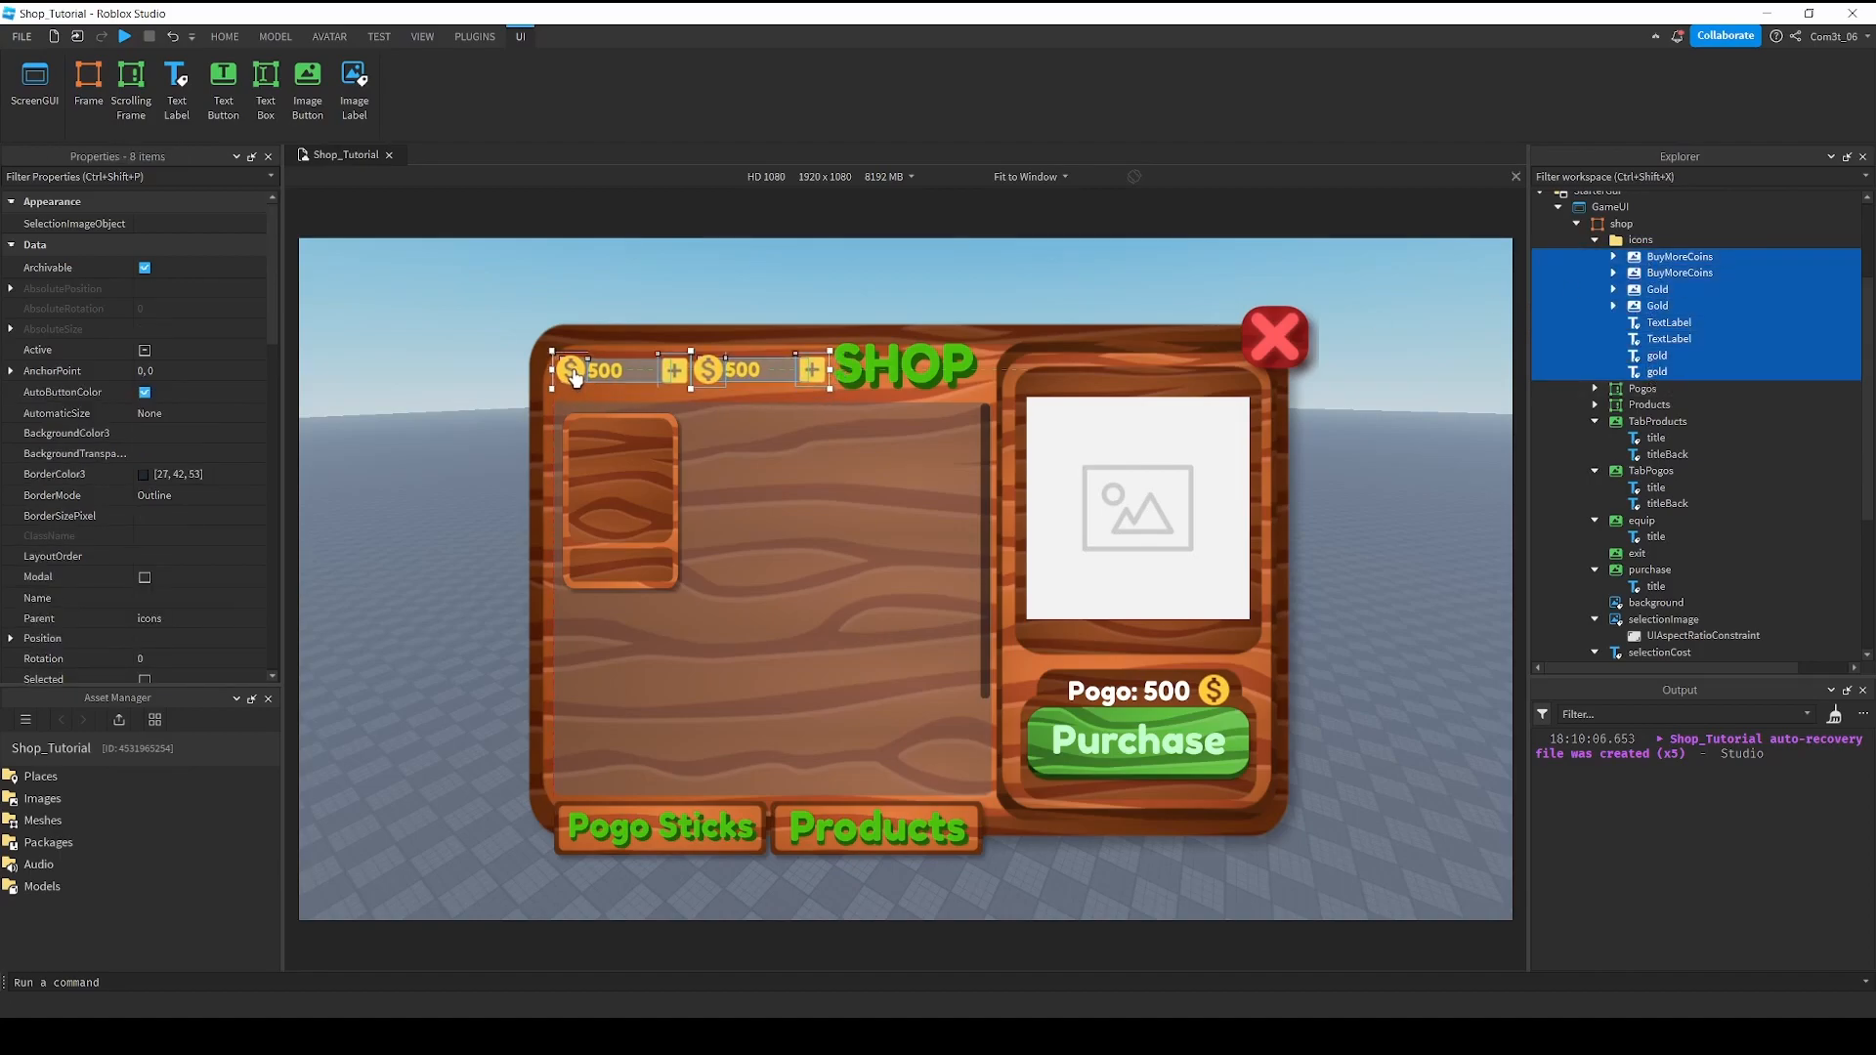
pyautogui.click(716, 298)
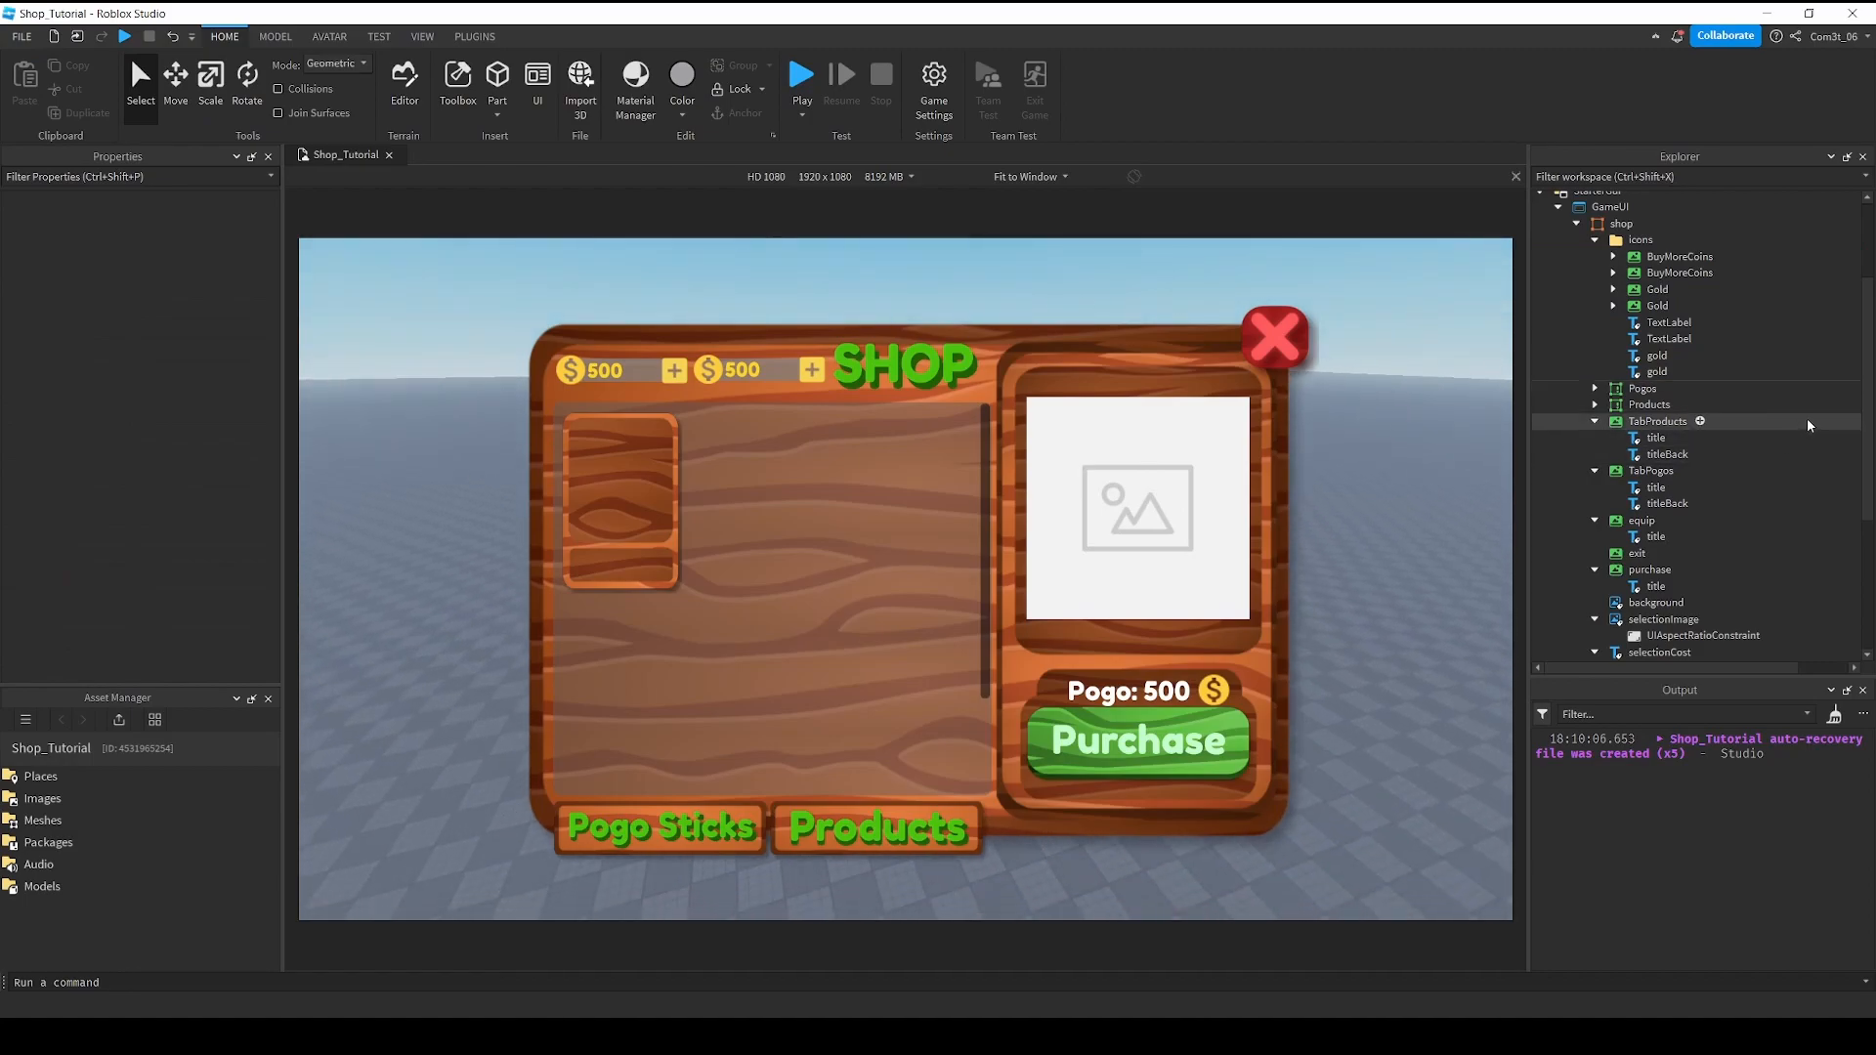
# Delete the second balance's coin icon, duplicate selectionCost's Gem icon and place the copy in the icons folder.
pyautogui.click(1655, 305)
pyautogui.press('Delete')
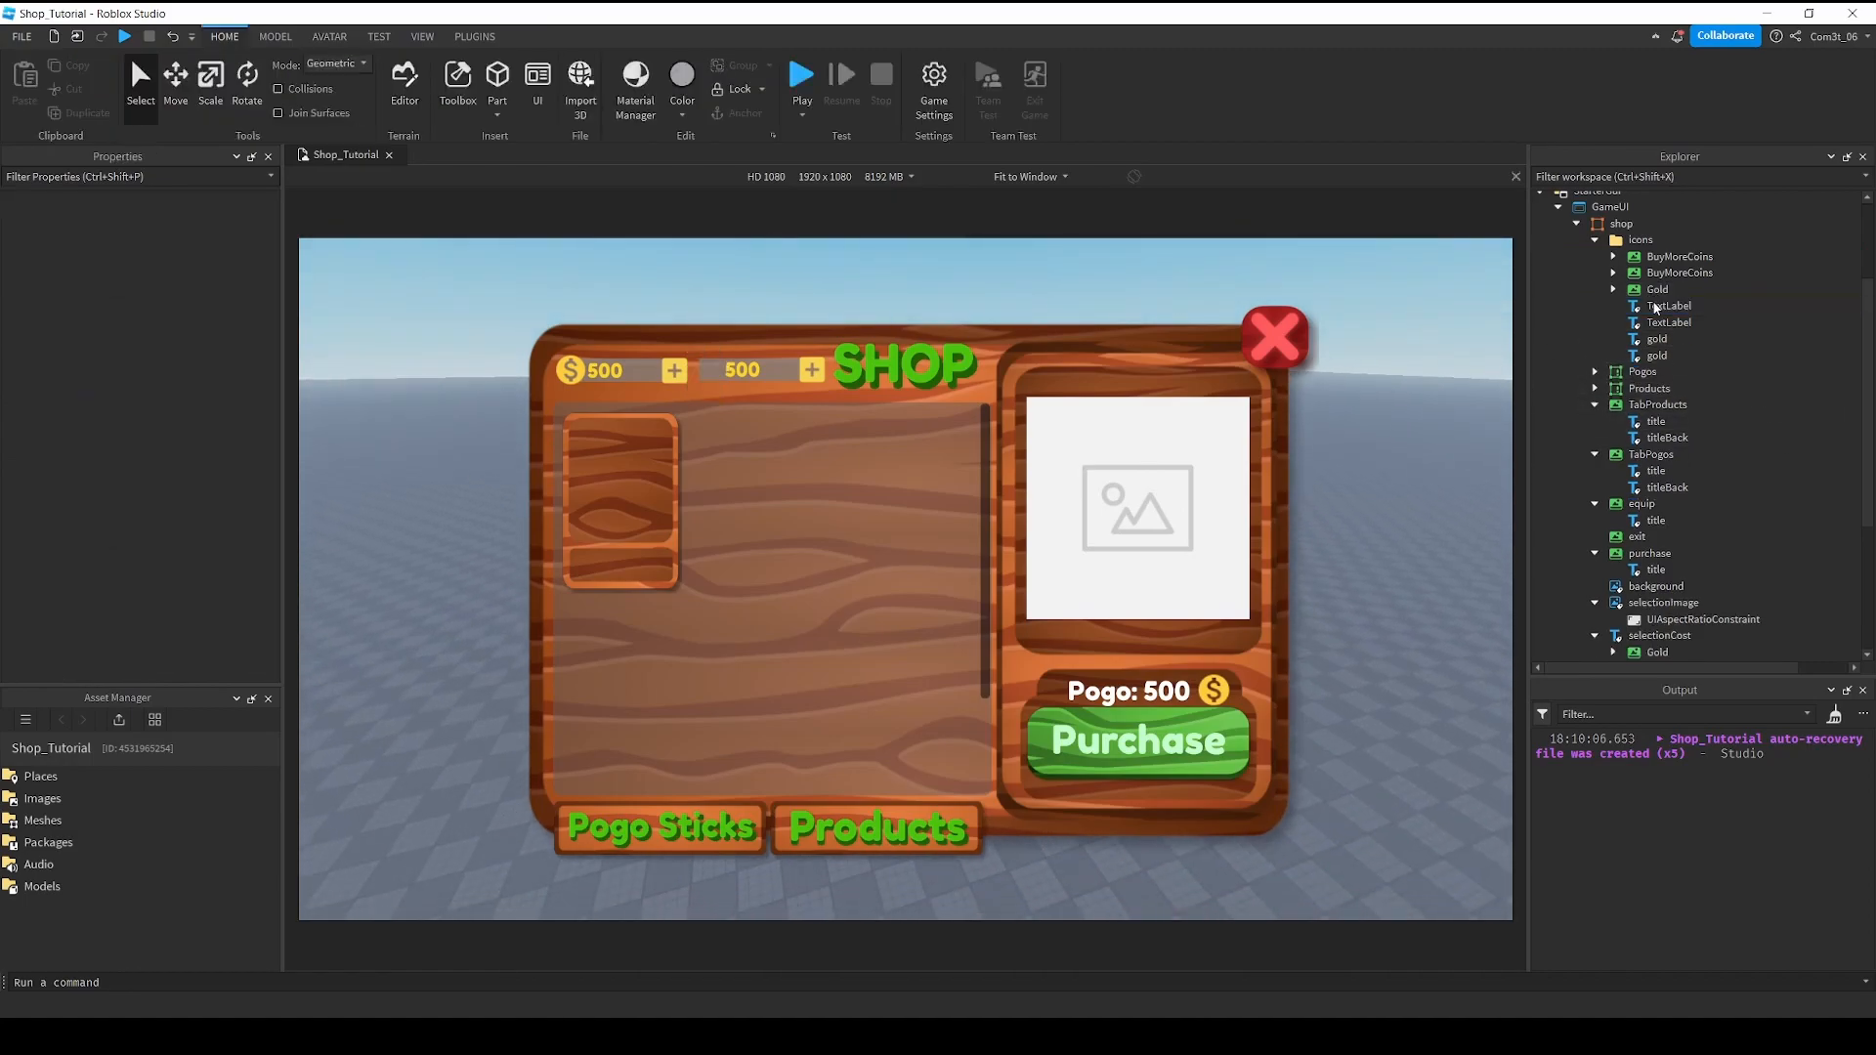
pyautogui.scroll(-3, 1673, 459)
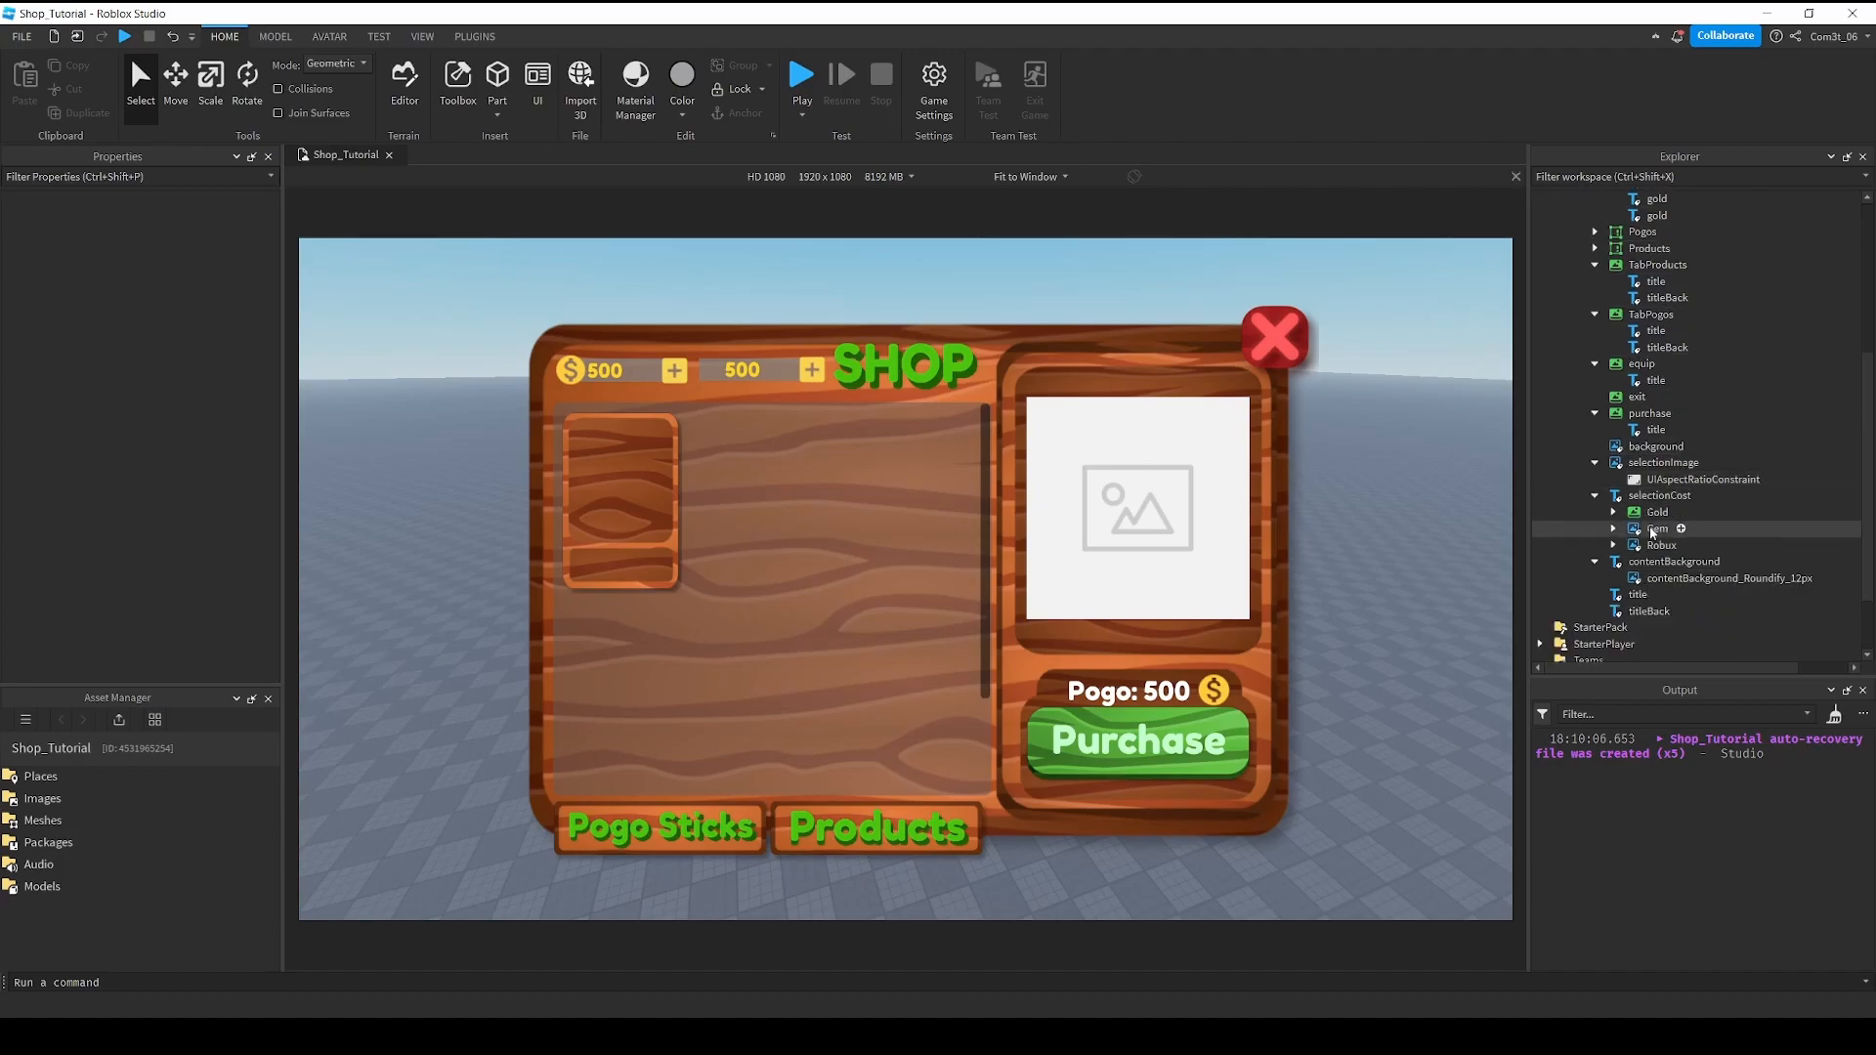
pyautogui.click(1655, 530)
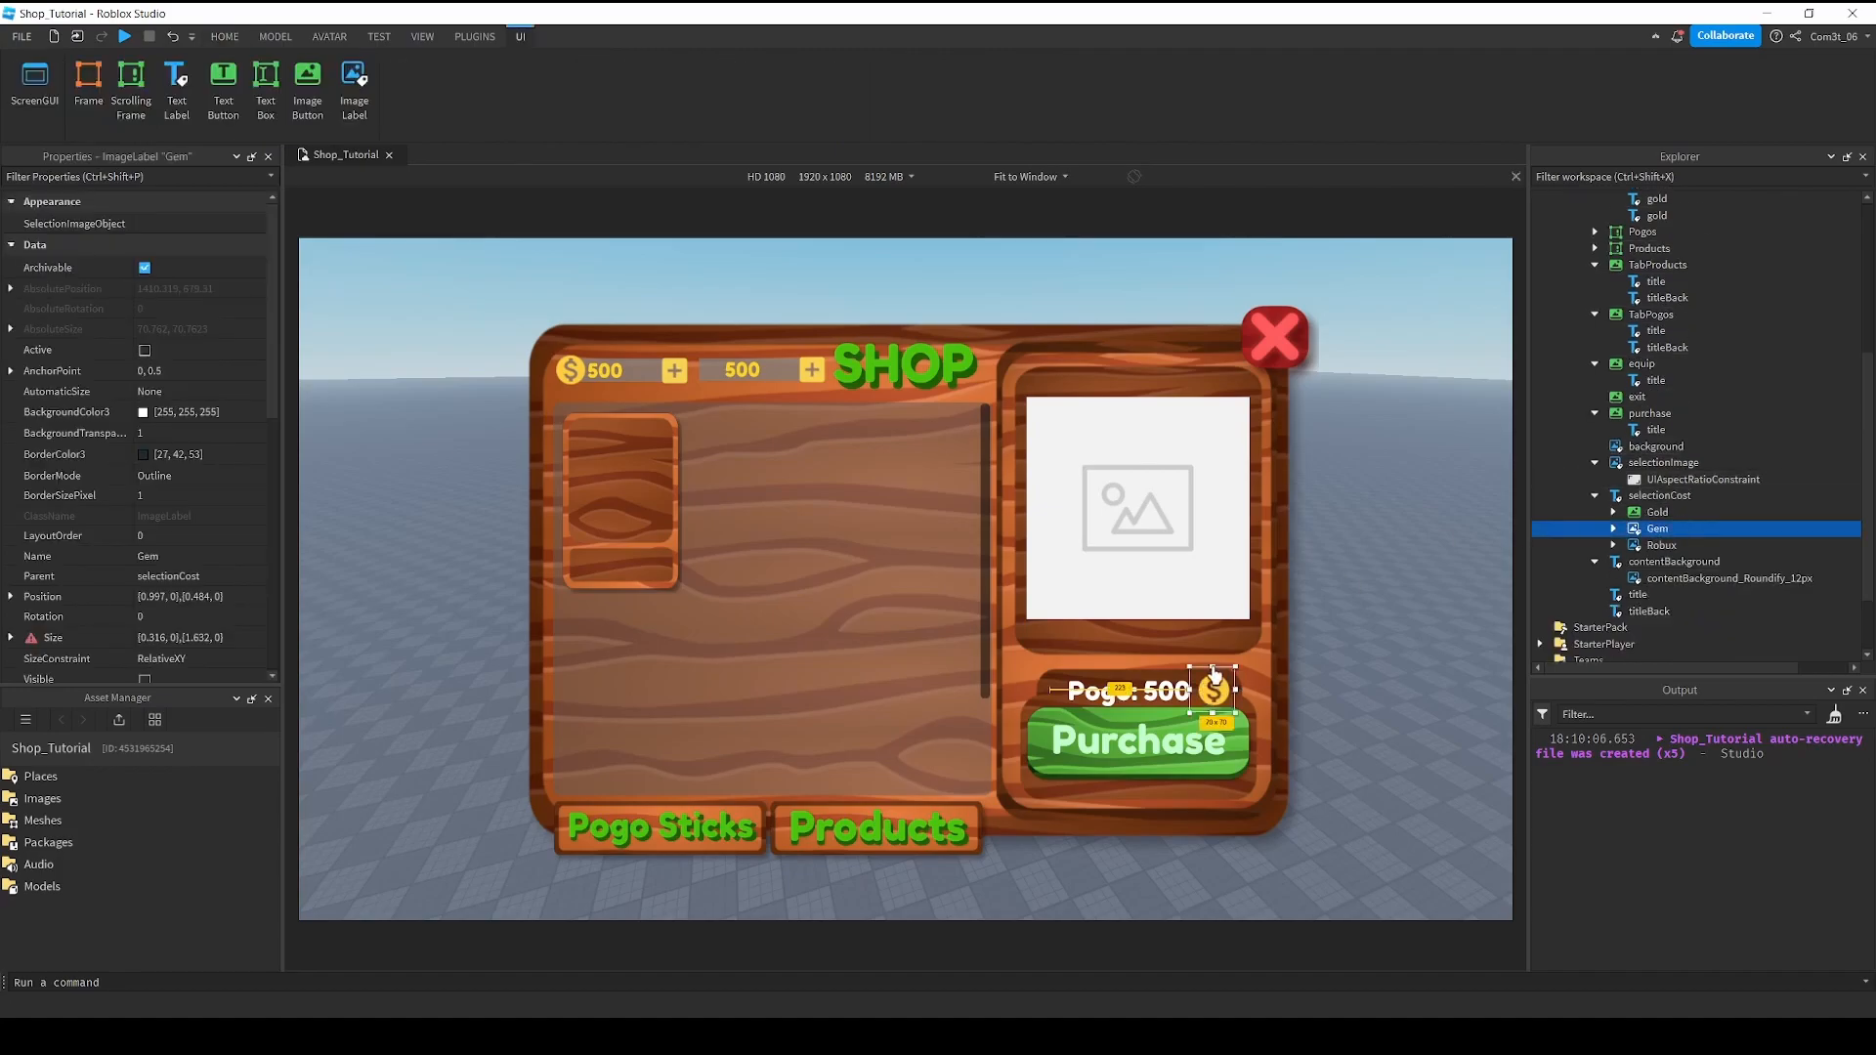
pyautogui.hotkey('ctrl', 'd')
pyautogui.moveTo(1678, 543); pyautogui.dragTo(1649, 333)
# Make the copied Gem icon visible and shrink it to a scale size of about 0.064 by 0.1, in front of the second balance amount.
pyautogui.scroll(-5, 127, 527)
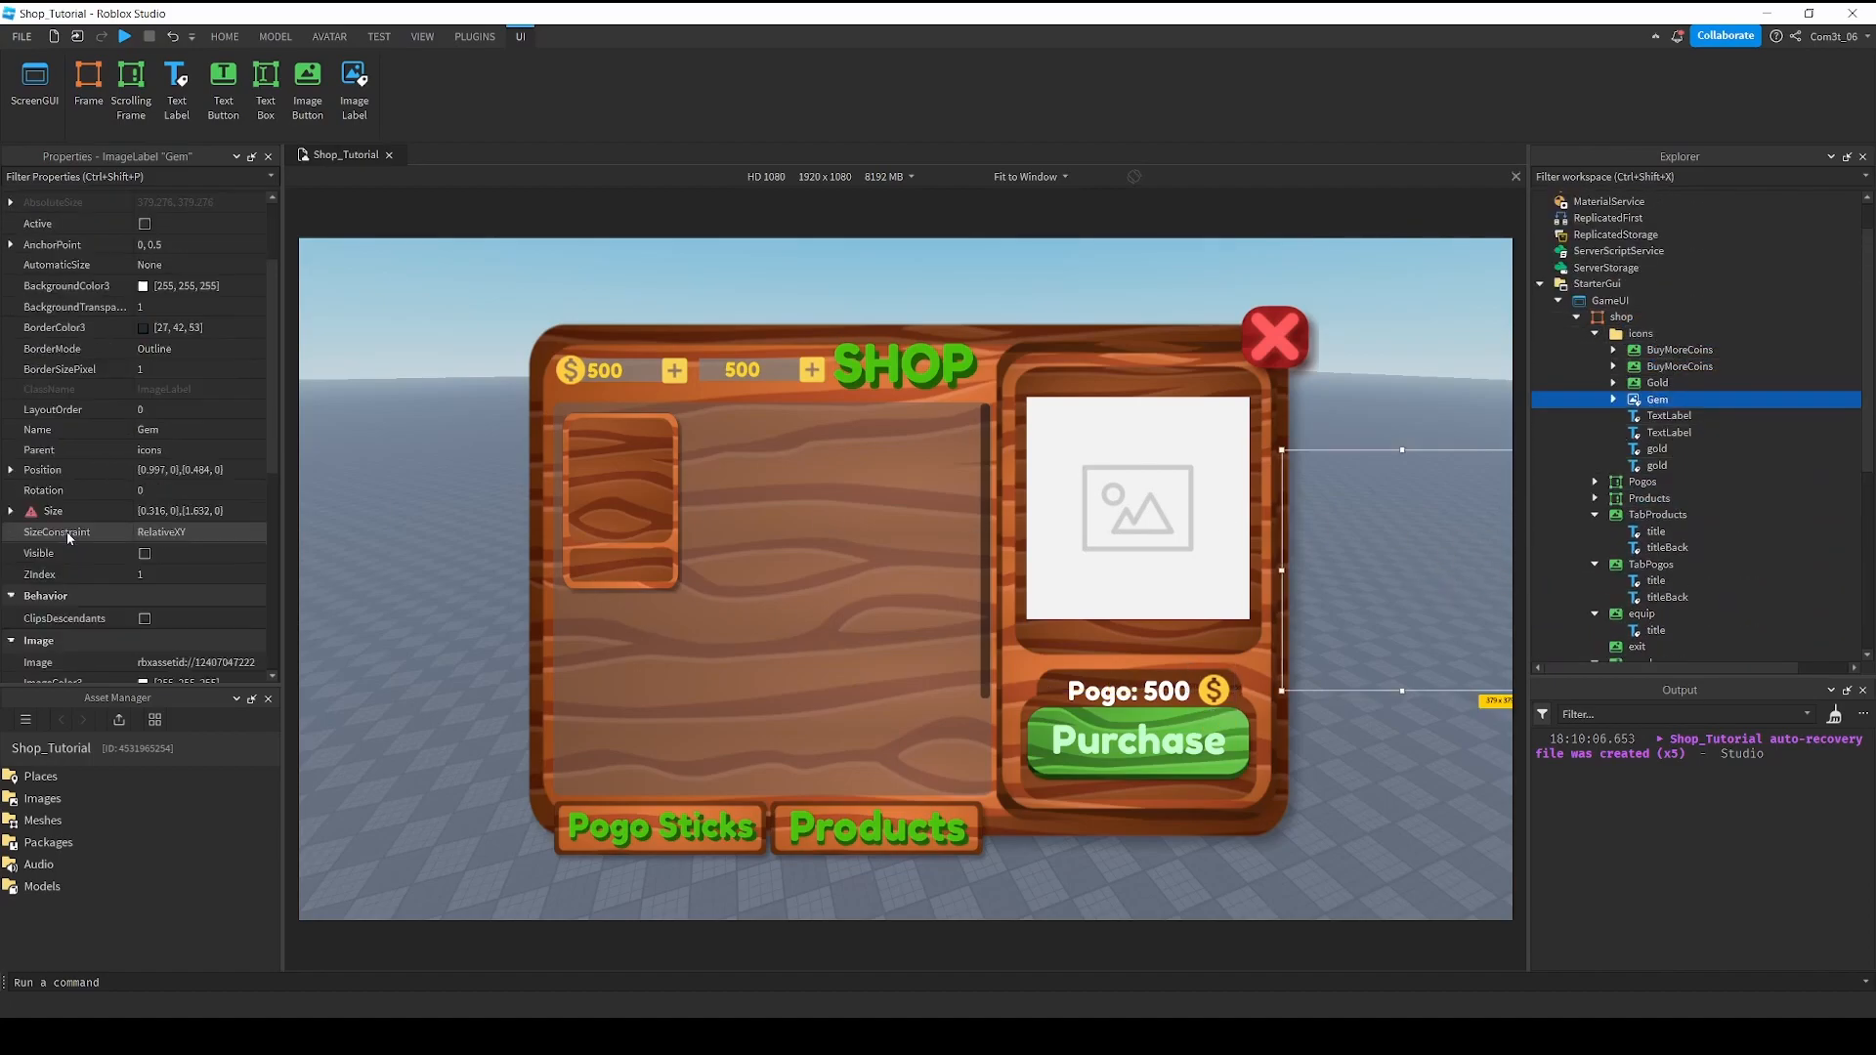
pyautogui.click(145, 363)
pyautogui.moveTo(1392, 583); pyautogui.dragTo(716, 373)
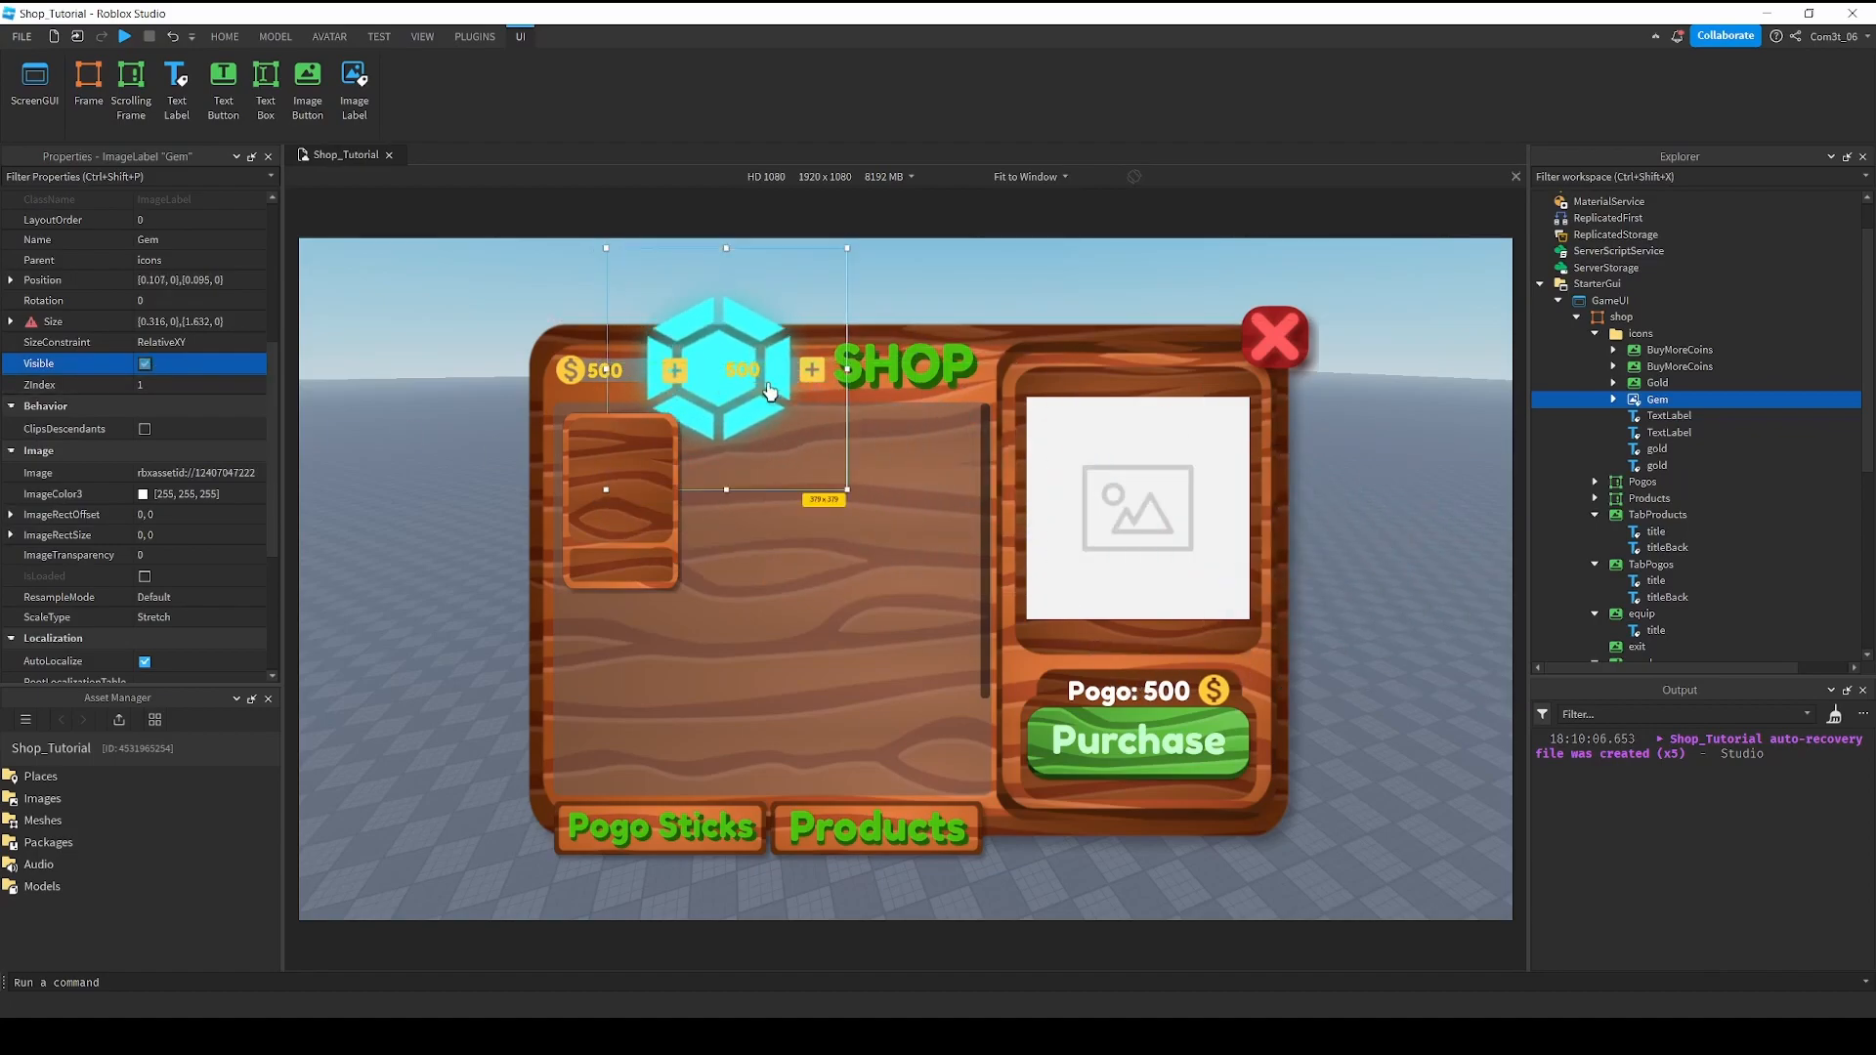
pyautogui.moveTo(848, 244); pyautogui.dragTo(729, 397)
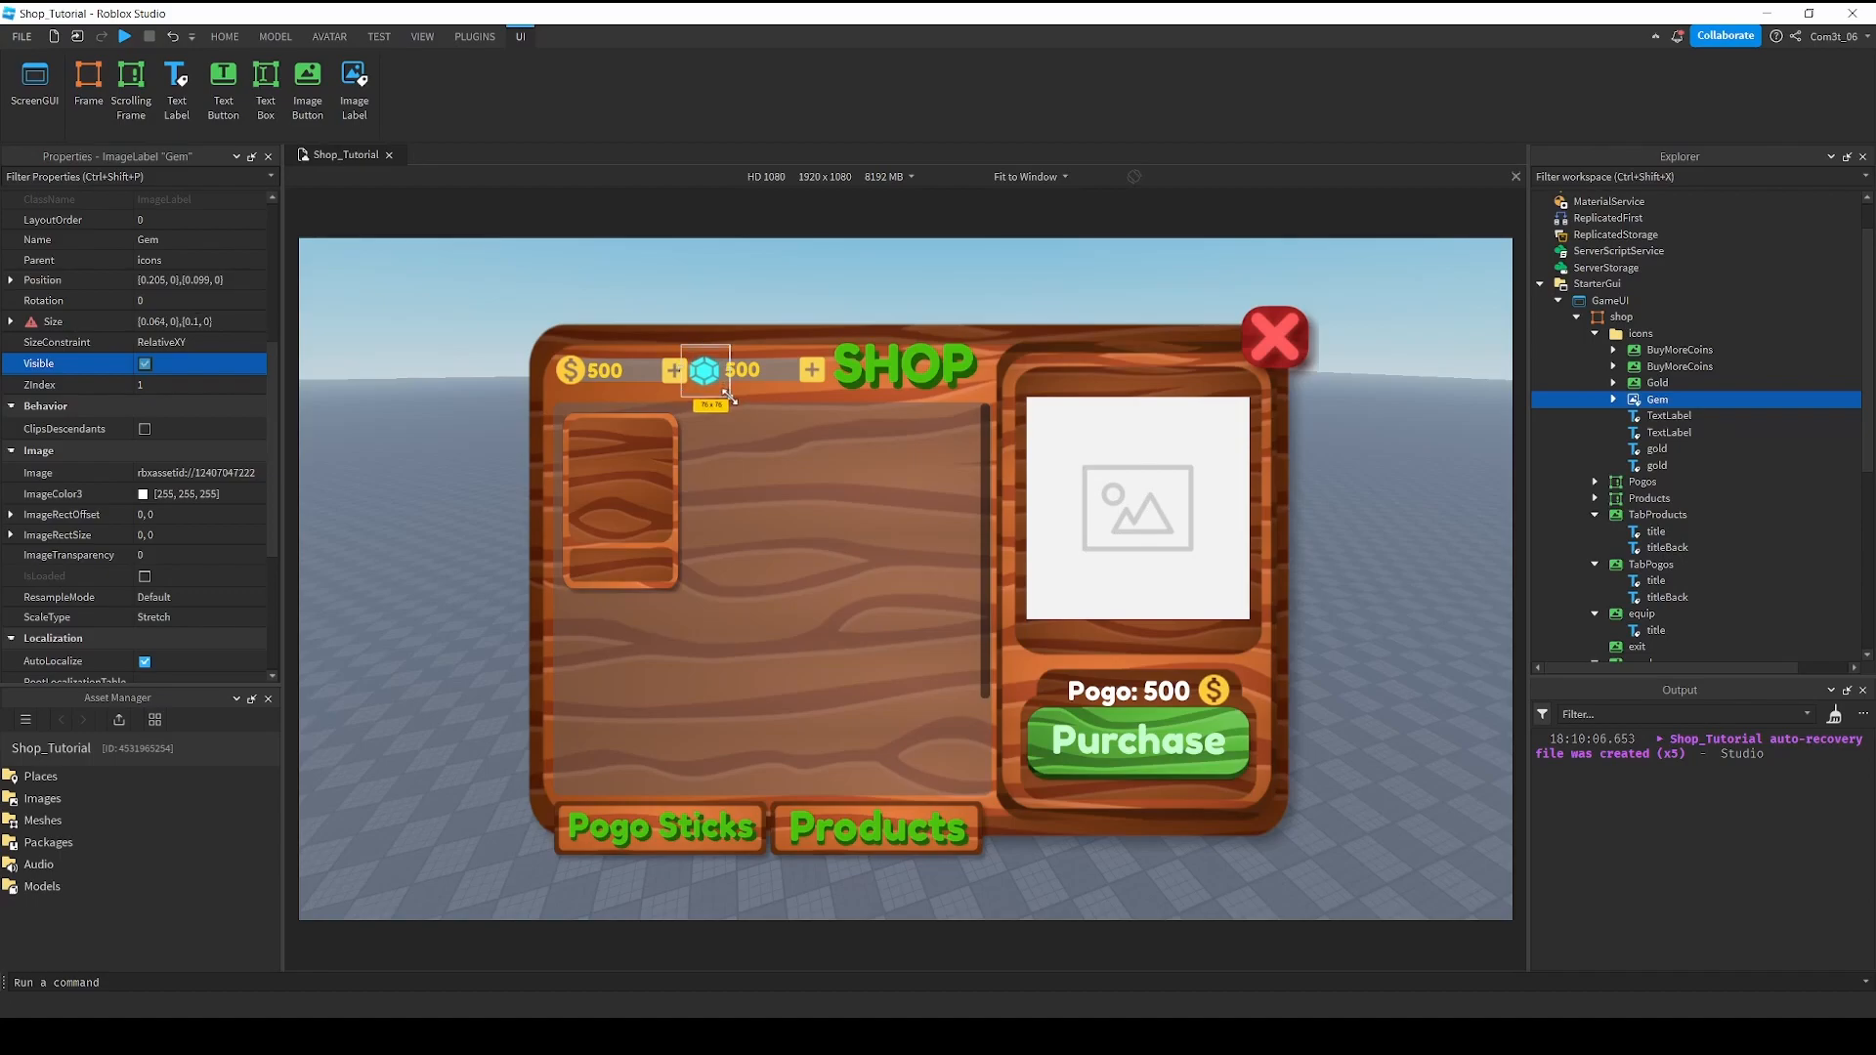
pyautogui.click(908, 307)
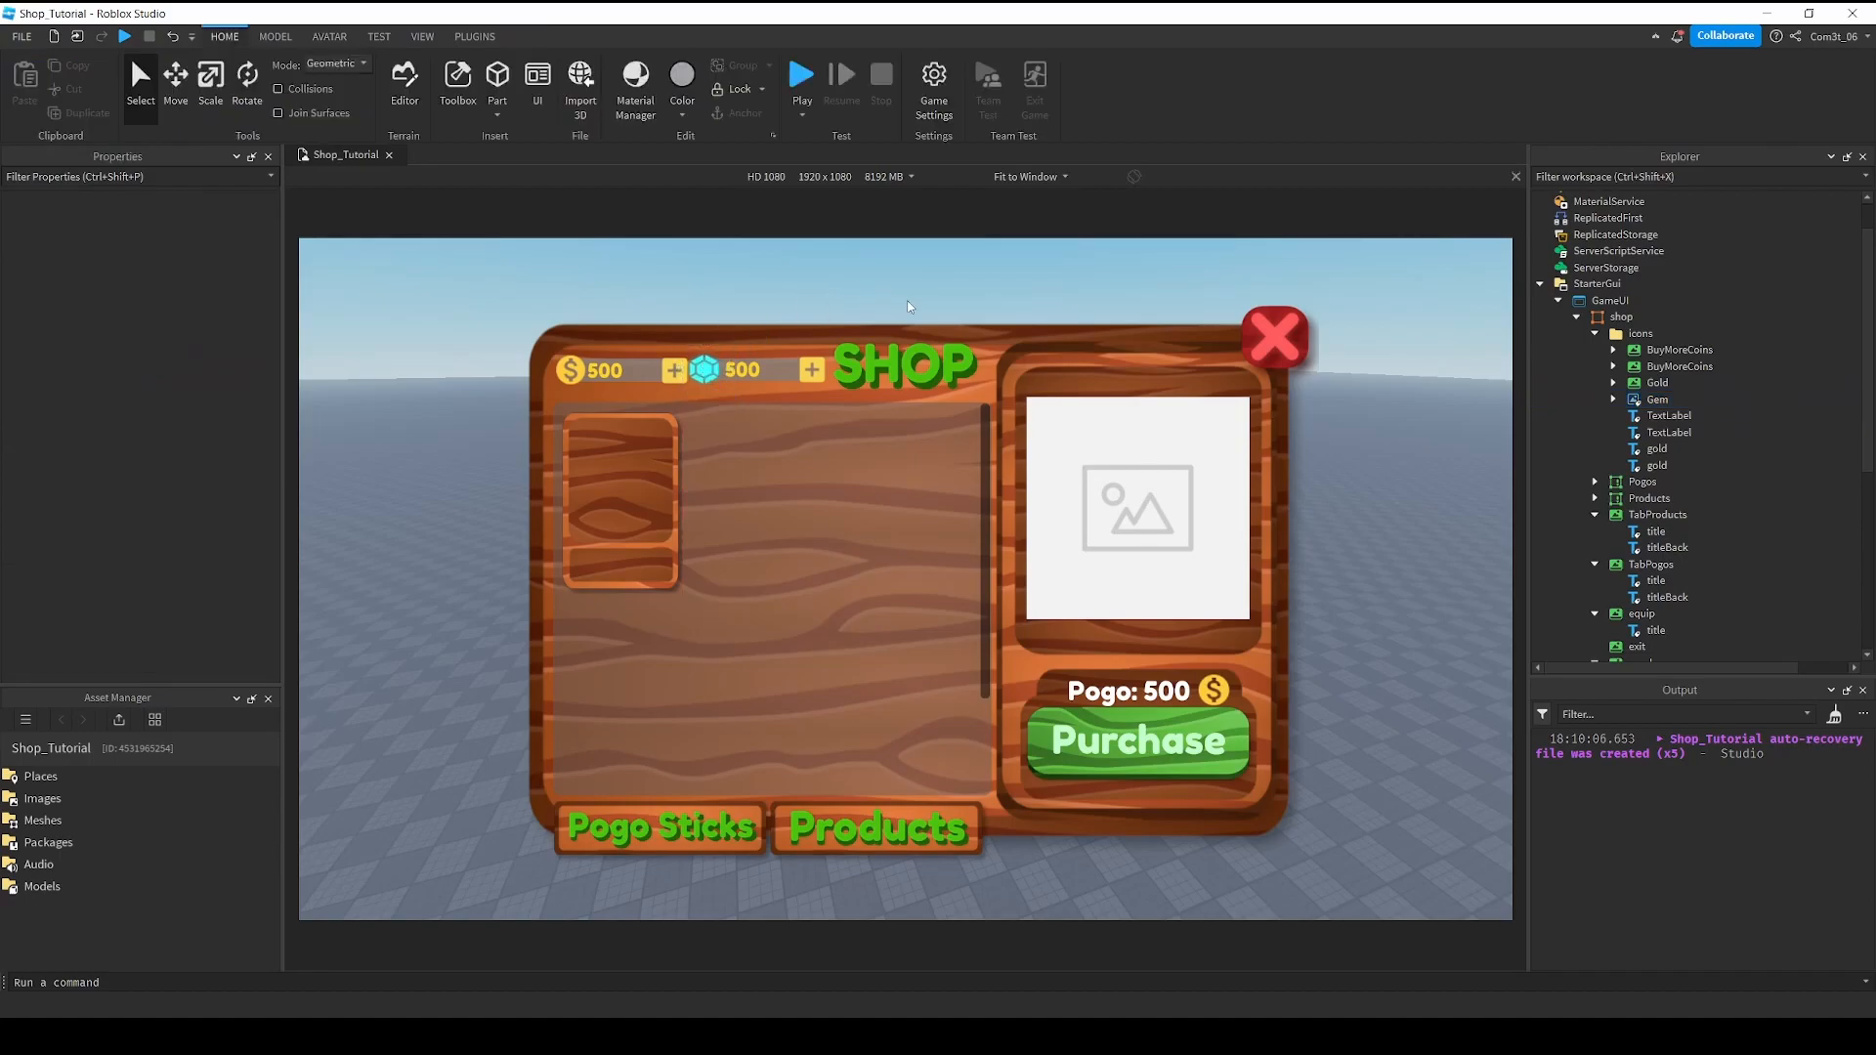
# Rename the second balance's gold label to gems and set its TextColor3 to cyan (33, 253, 238).
pyautogui.click(1657, 465)
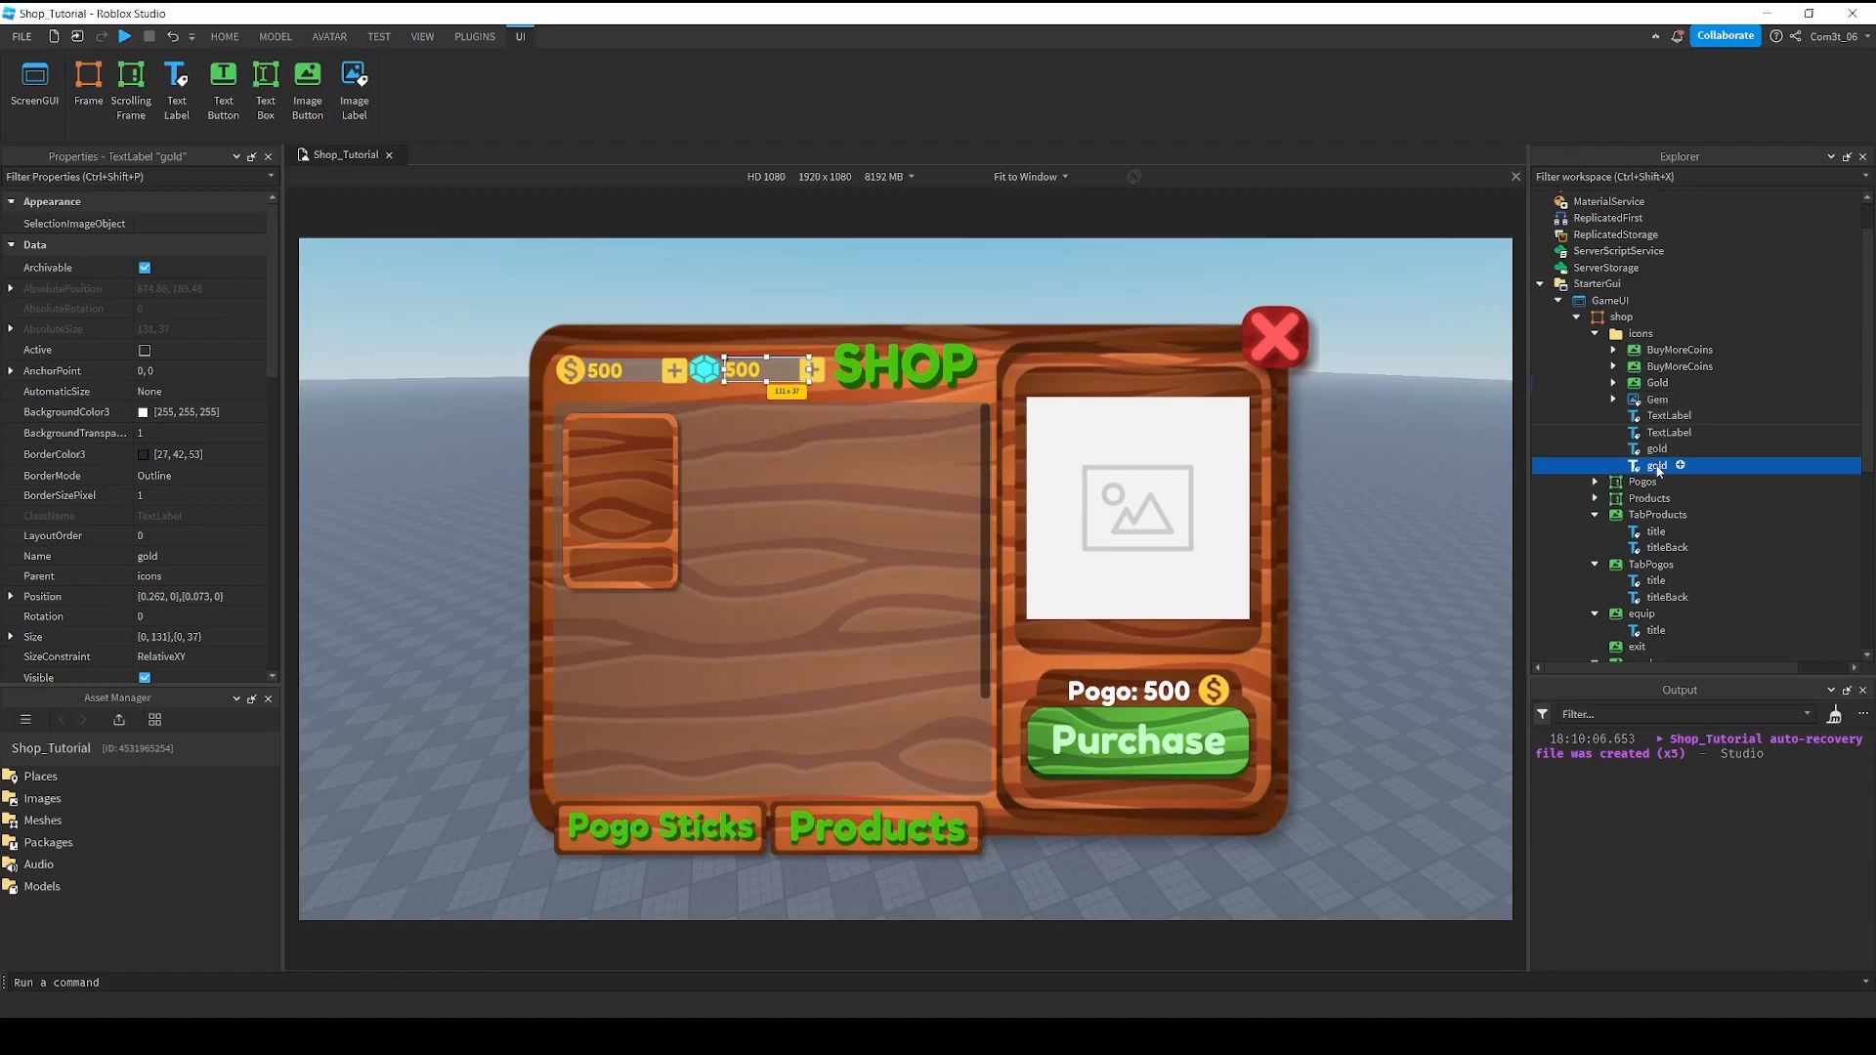
pyautogui.write('gems')
pyautogui.press('Return')
pyautogui.scroll(-10, 145, 410)
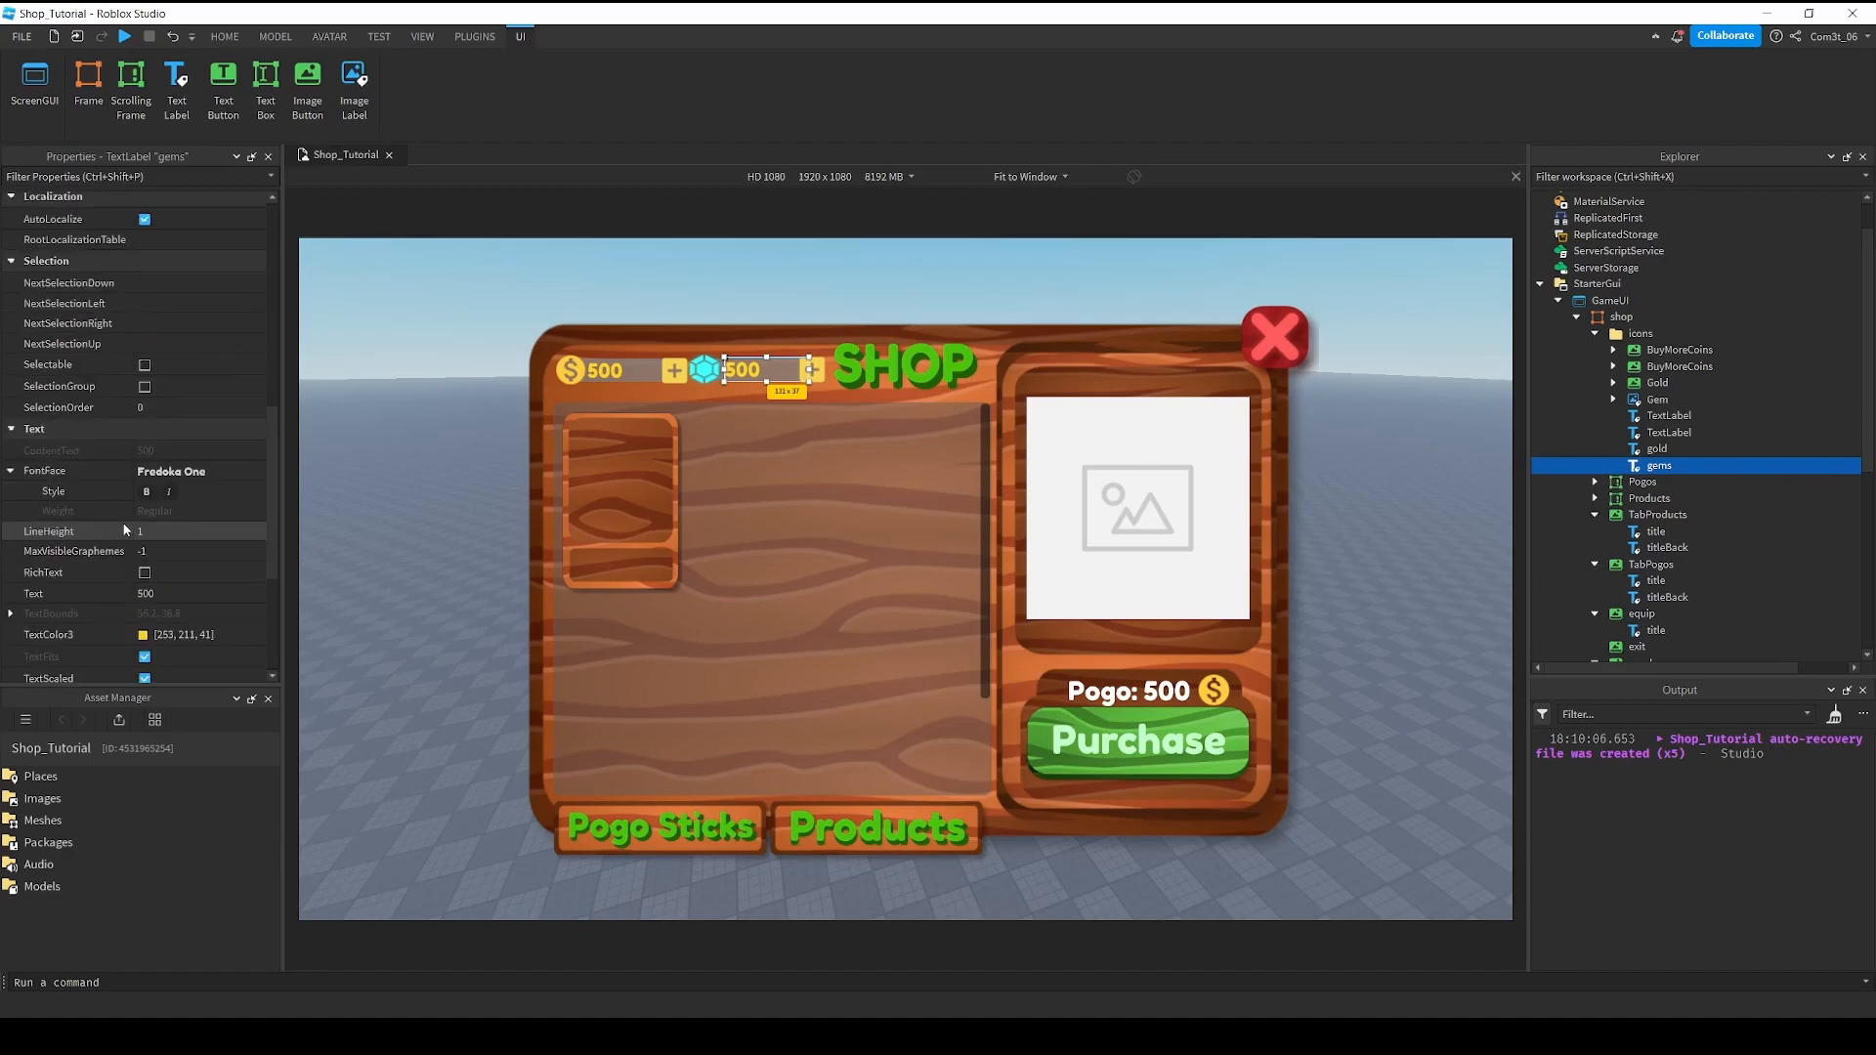
pyautogui.click(143, 384)
pyautogui.click(1033, 383)
pyautogui.click(1058, 685)
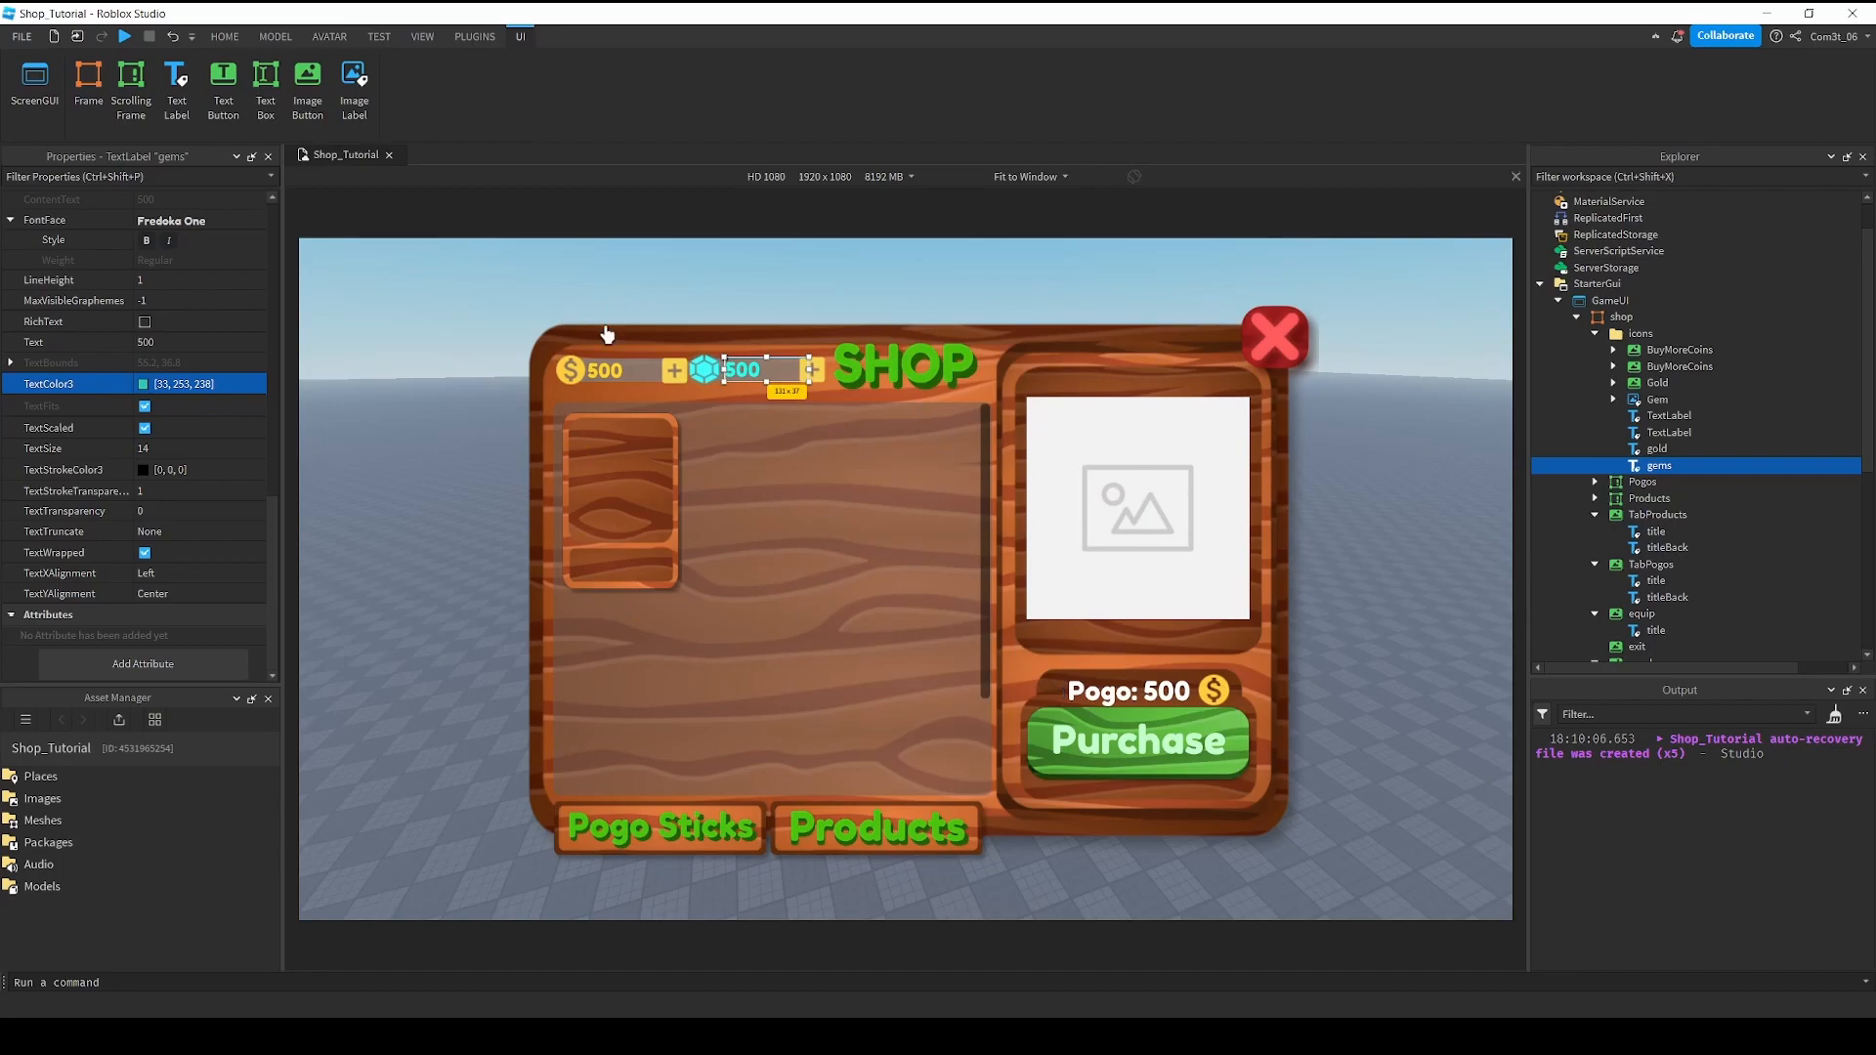
# Rename the second balance's plus button in the icons folder to BuyMoreGems.
pyautogui.click(1659, 449)
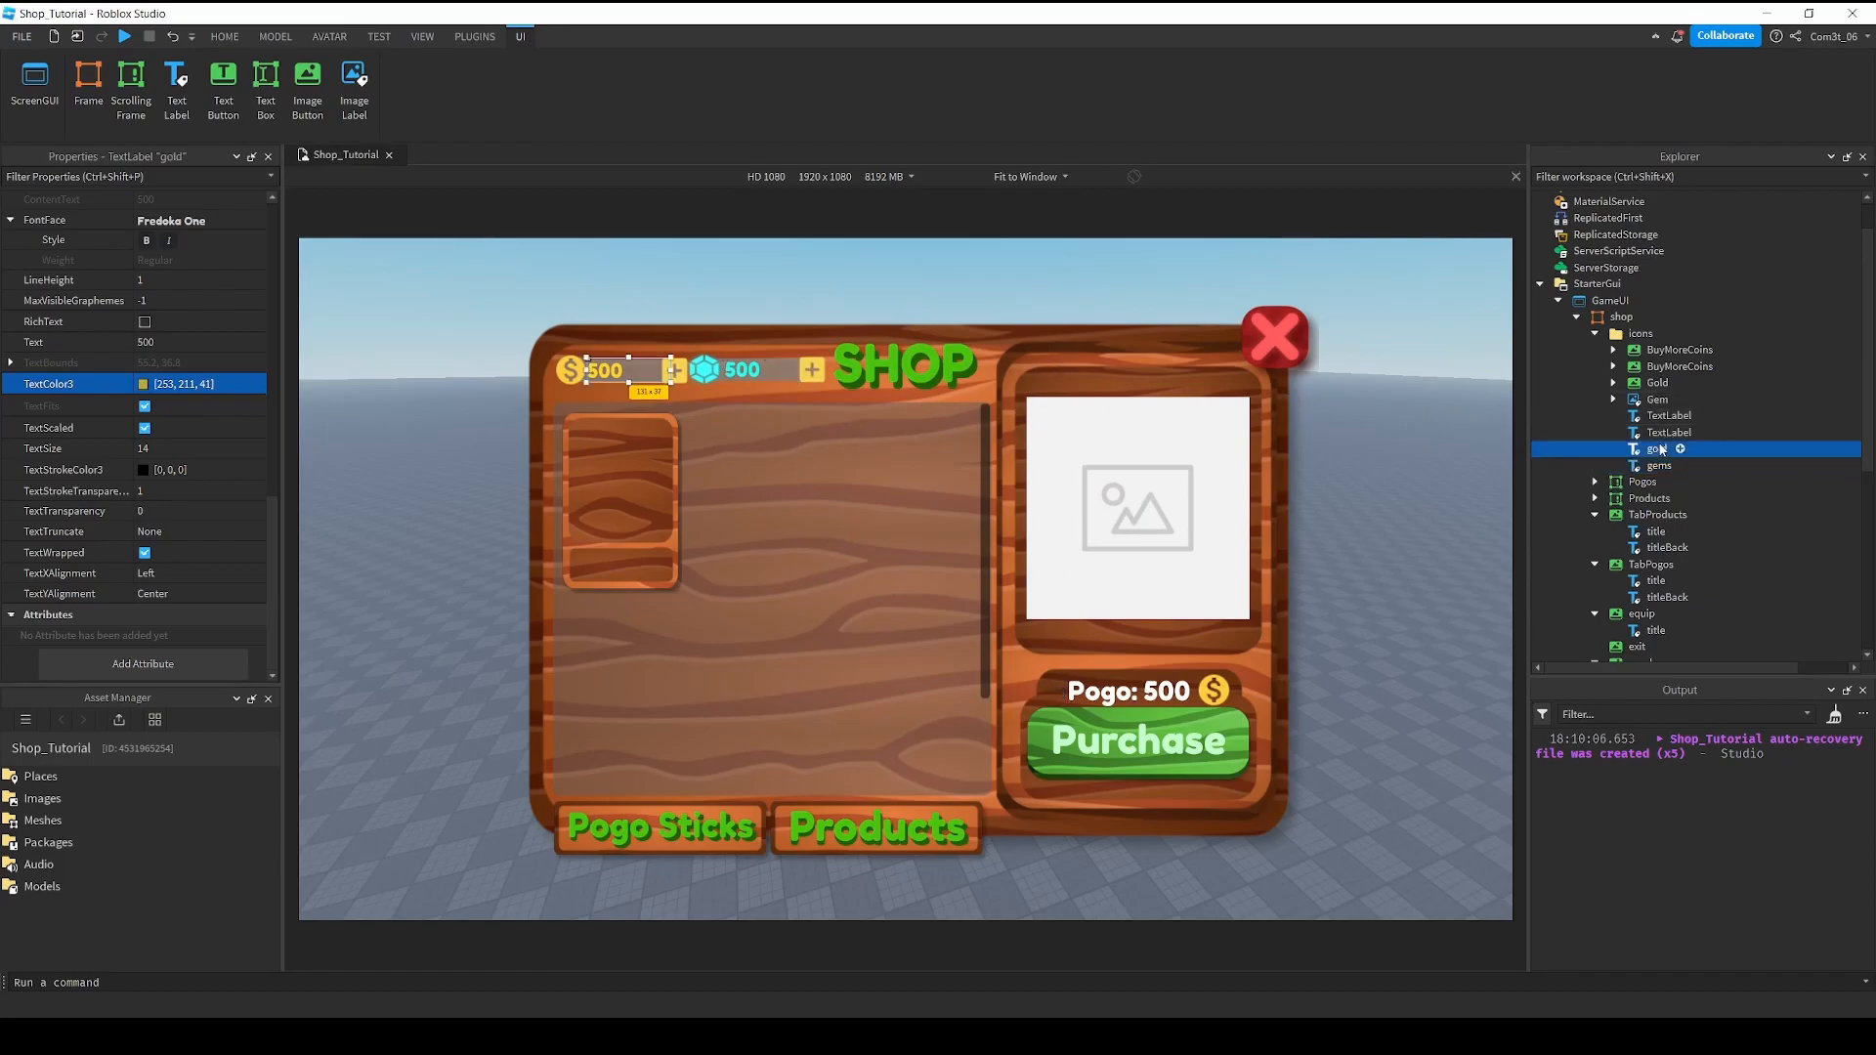
pyautogui.click(1658, 384)
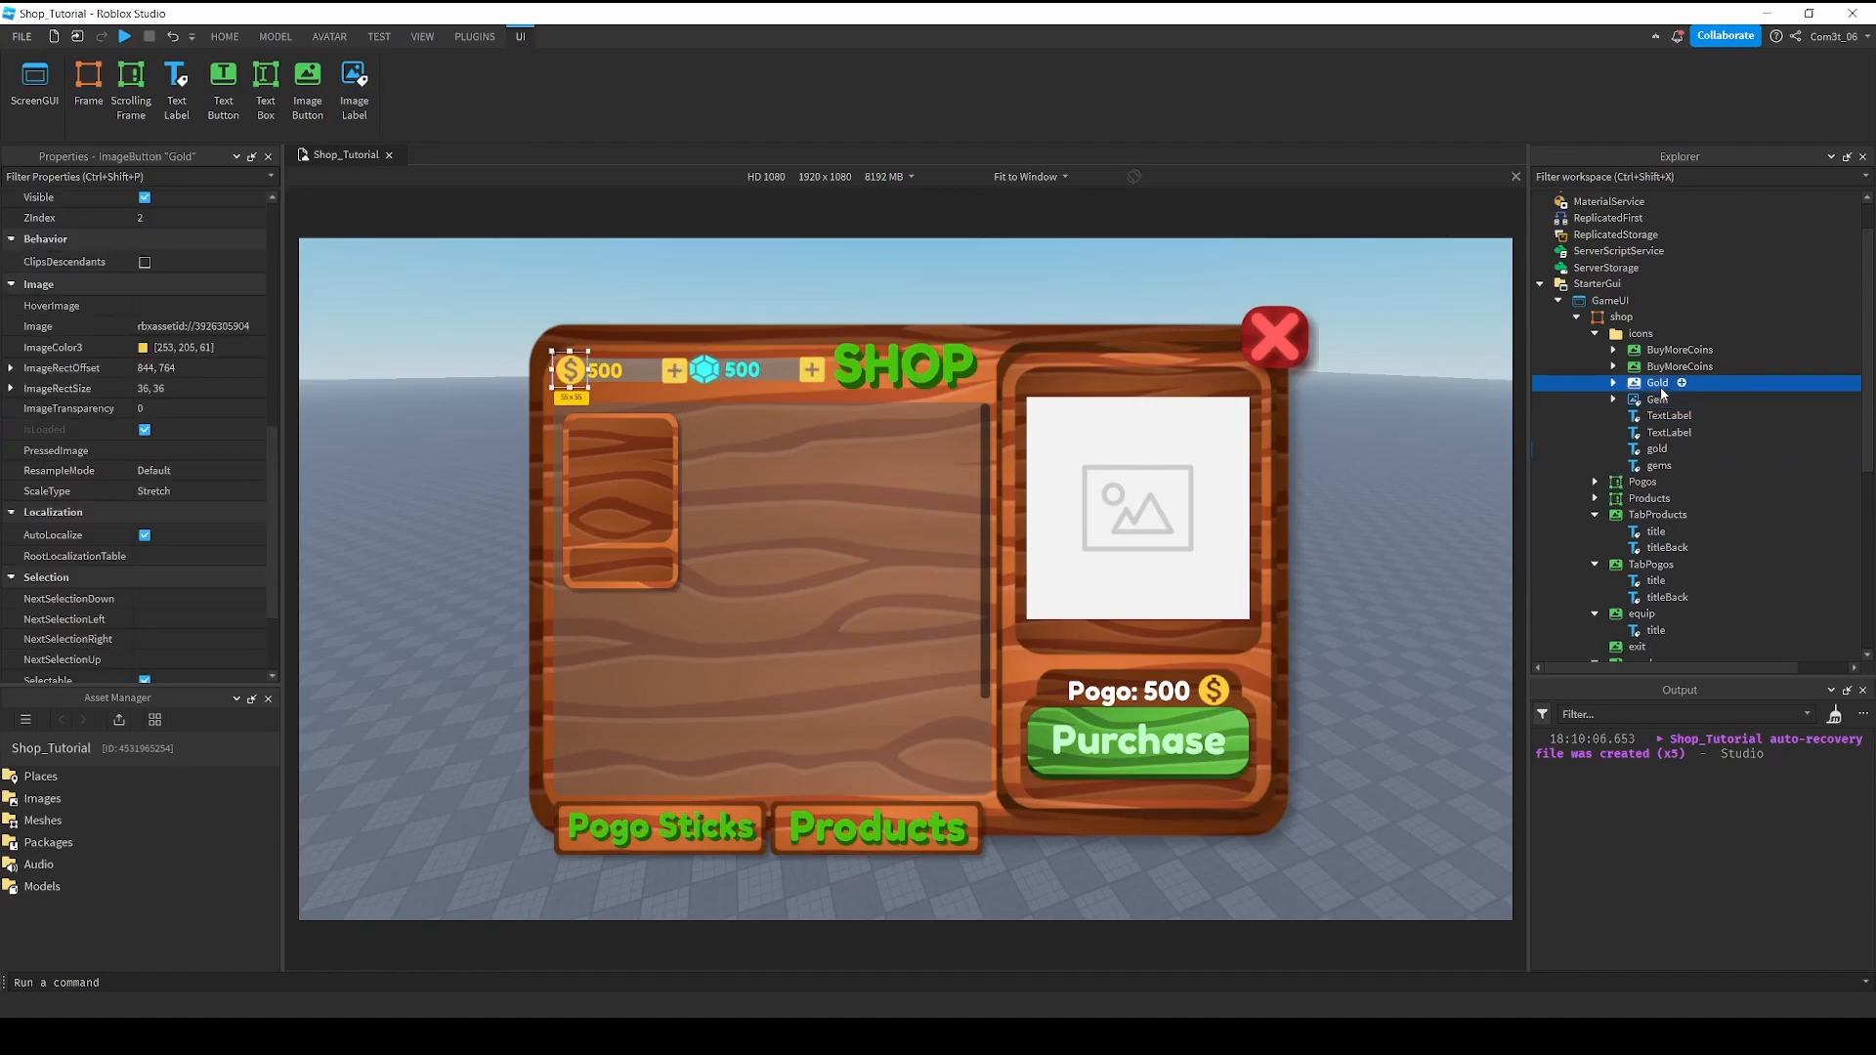
pyautogui.click(1658, 369)
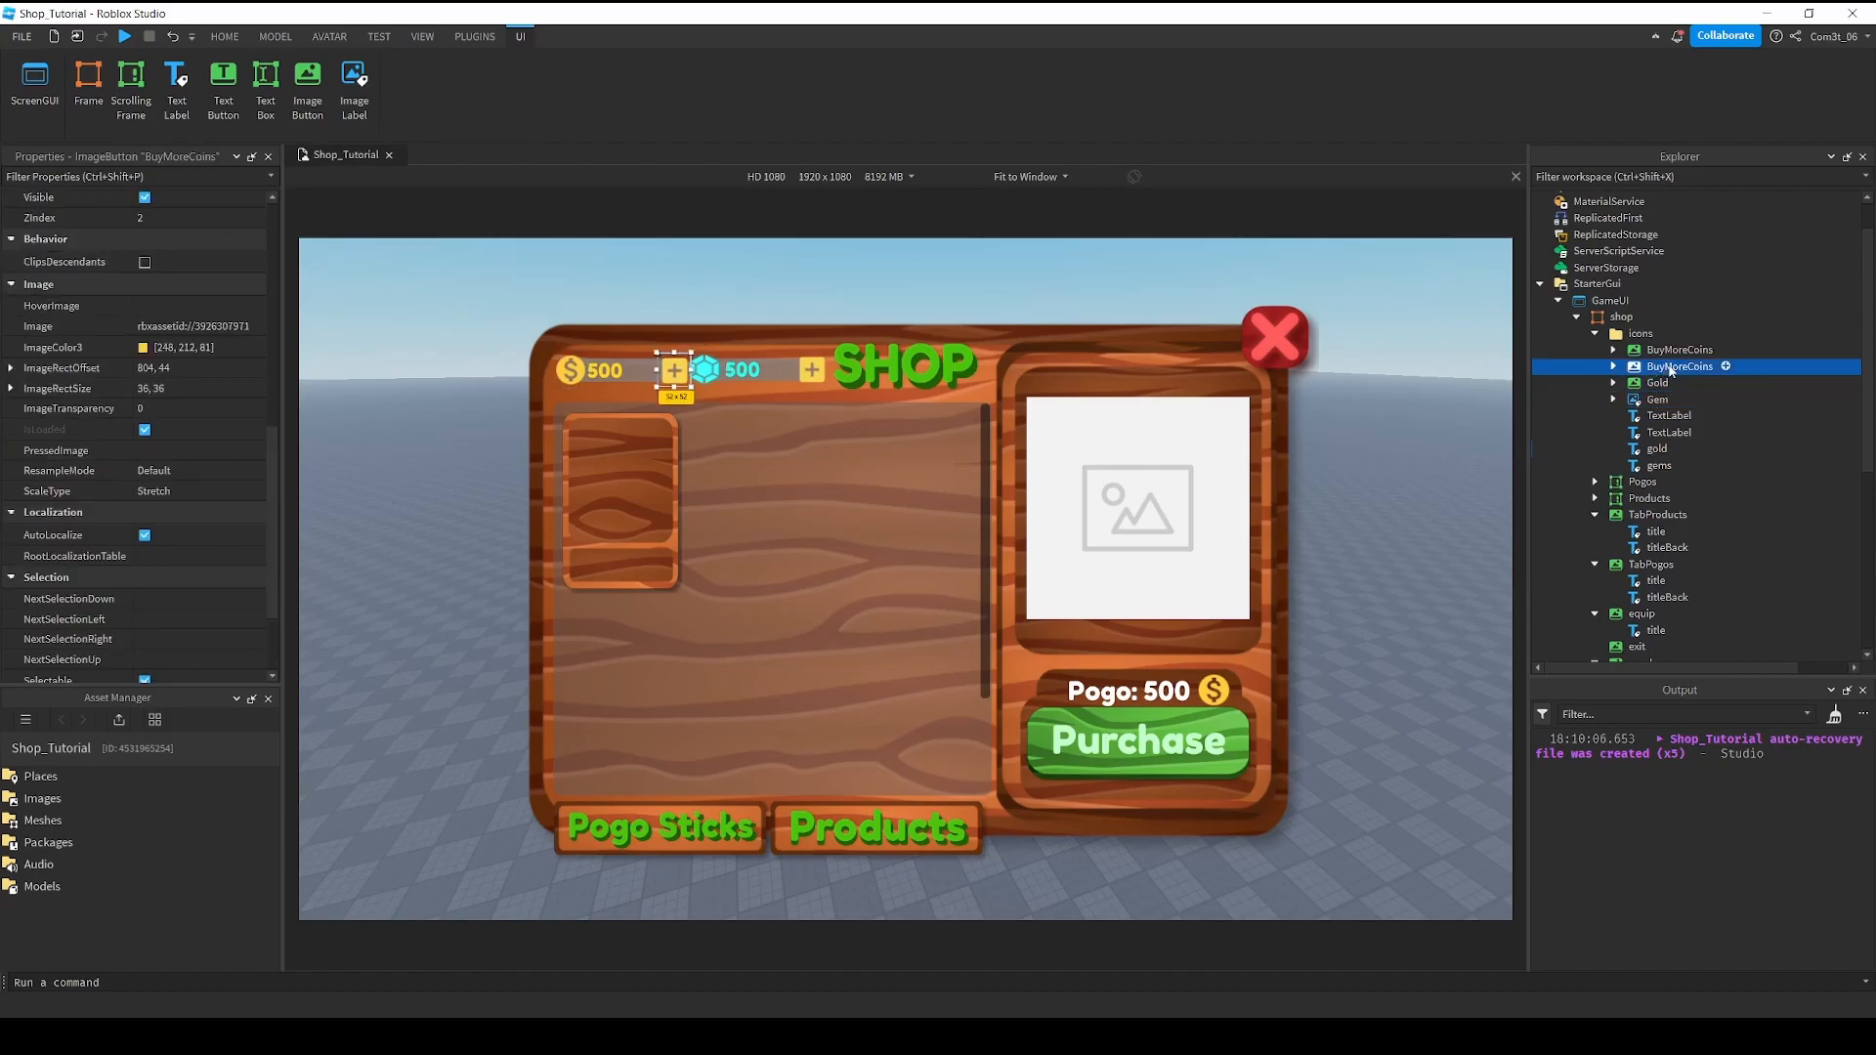
pyautogui.click(1657, 351)
pyautogui.click(1657, 352)
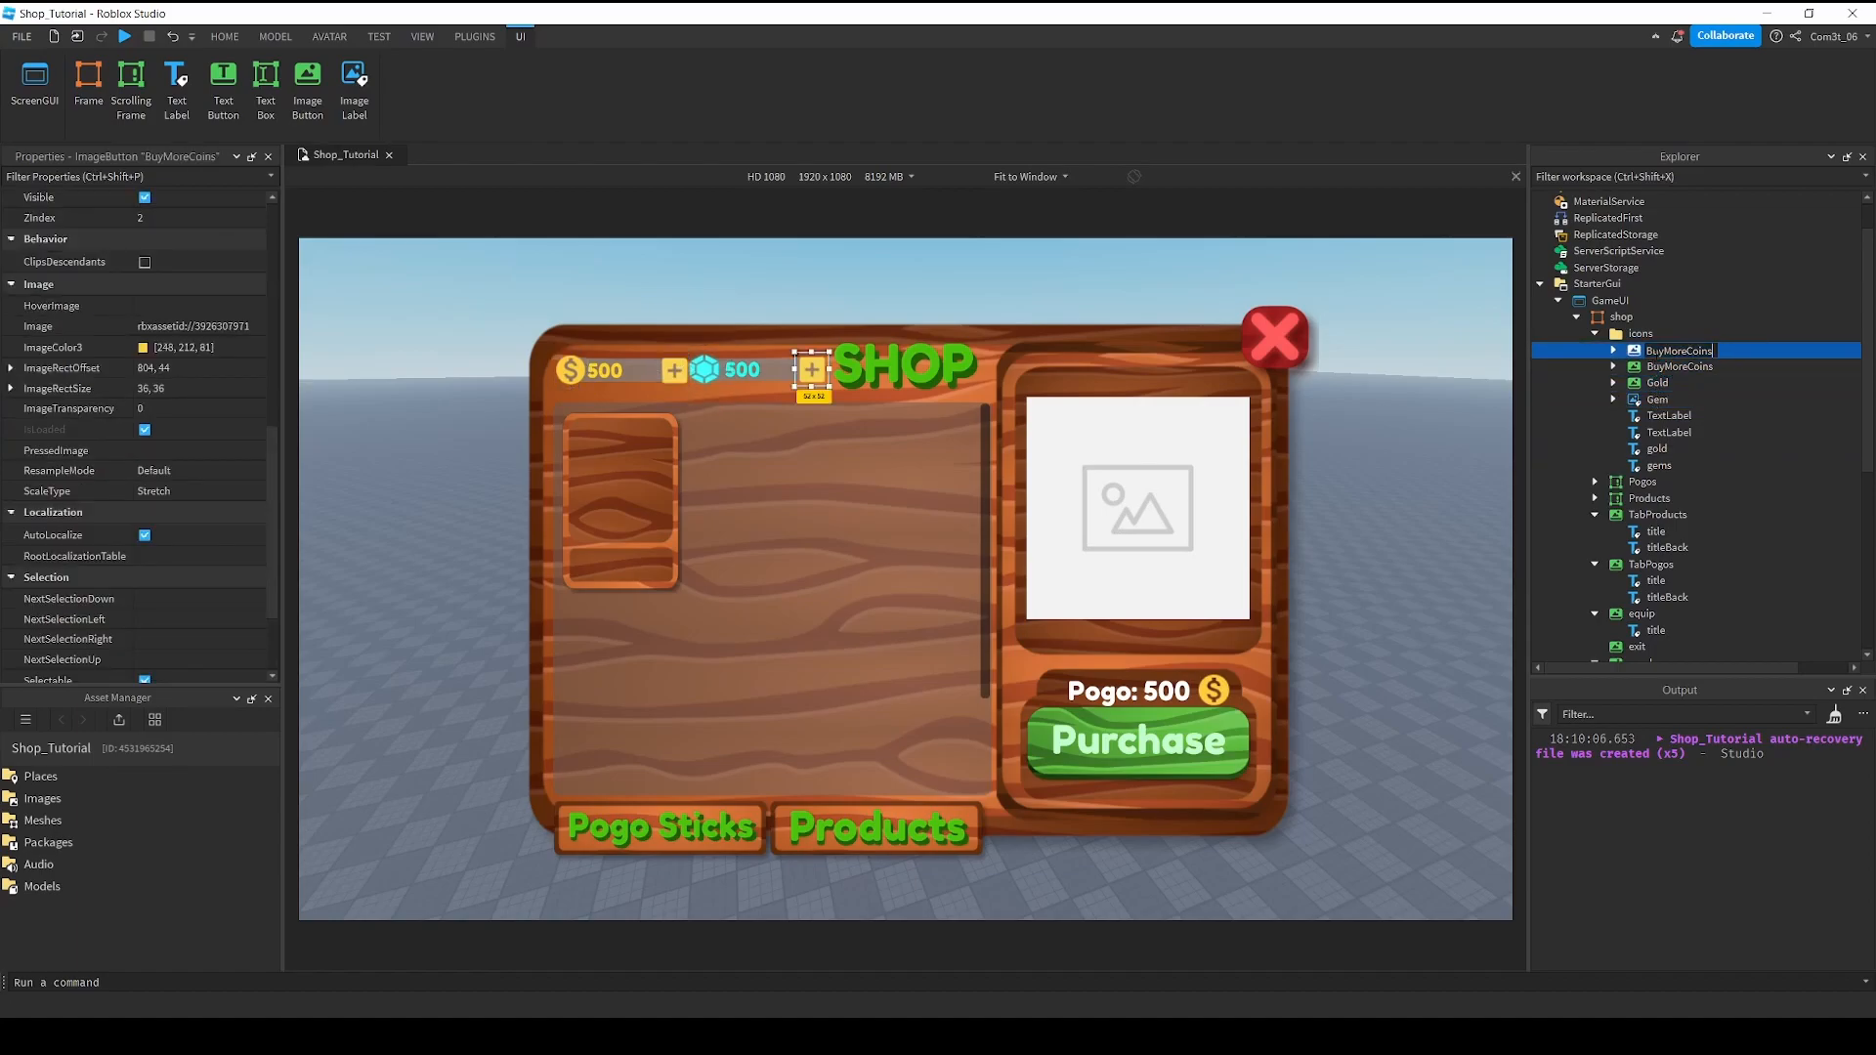
pyautogui.write('Gems')
pyautogui.press('Return')
# Set the BuyMoreGems button's ImageColor3 to cyan (11, 224, 248).
pyautogui.click(142, 347)
pyautogui.moveTo(1053, 368); pyautogui.dragTo(1176, 319)
pyautogui.click(1247, 681)
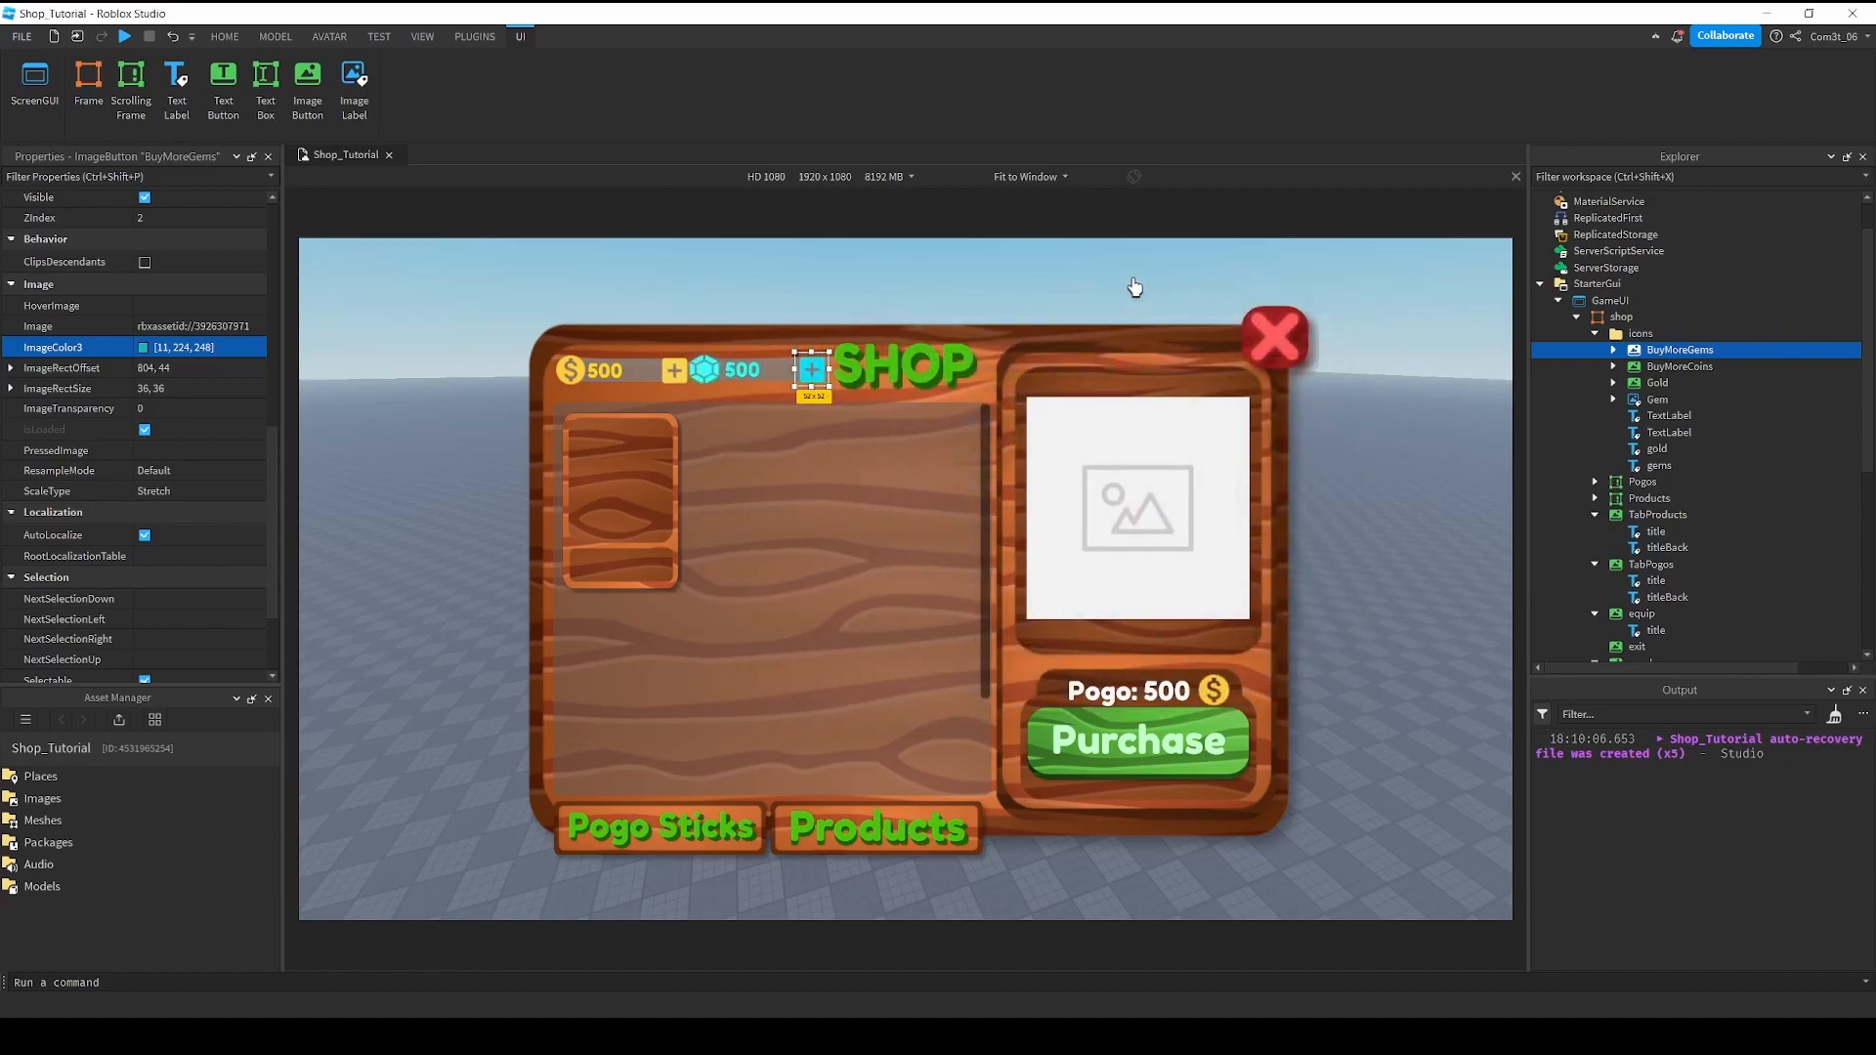
pyautogui.click(1134, 285)
# Rename both grey background TextLabels in the icons folder to bg.
pyautogui.click(1667, 415)
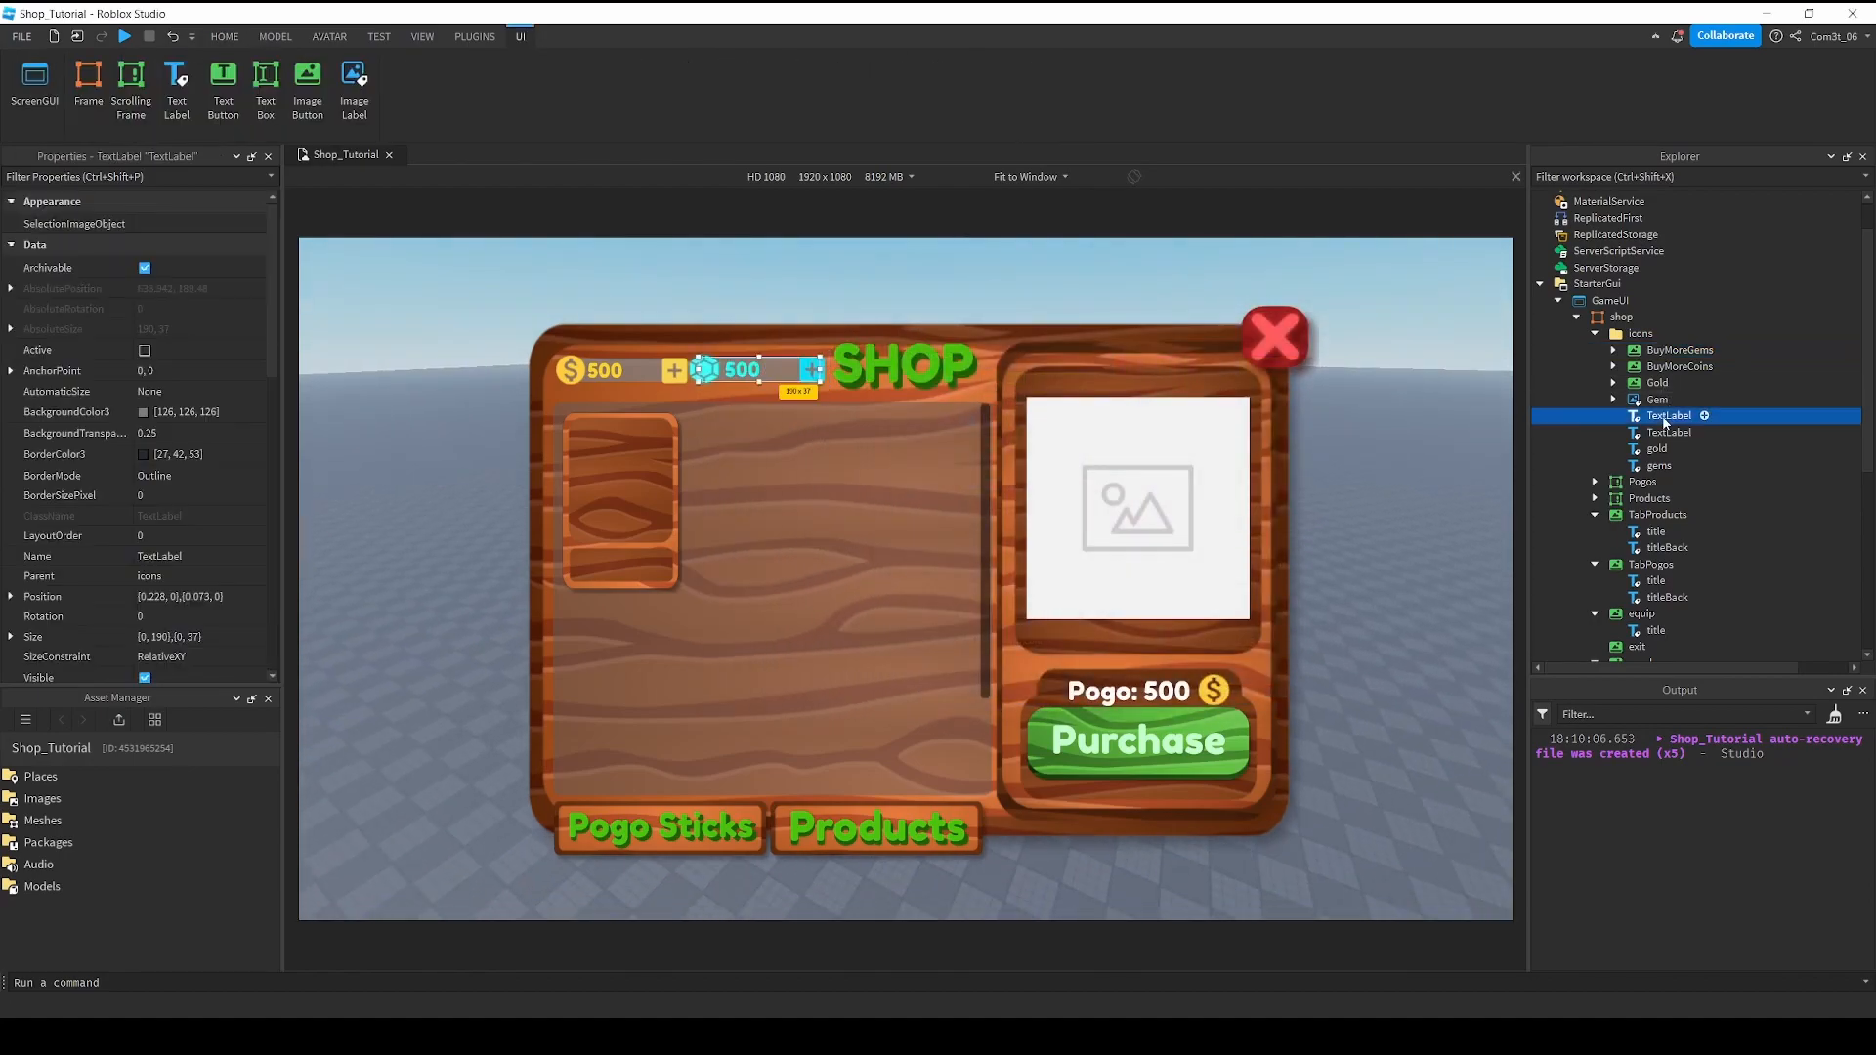
pyautogui.keyDown('ctrl'); pyautogui.click(1664, 433); pyautogui.keyUp('ctrl')
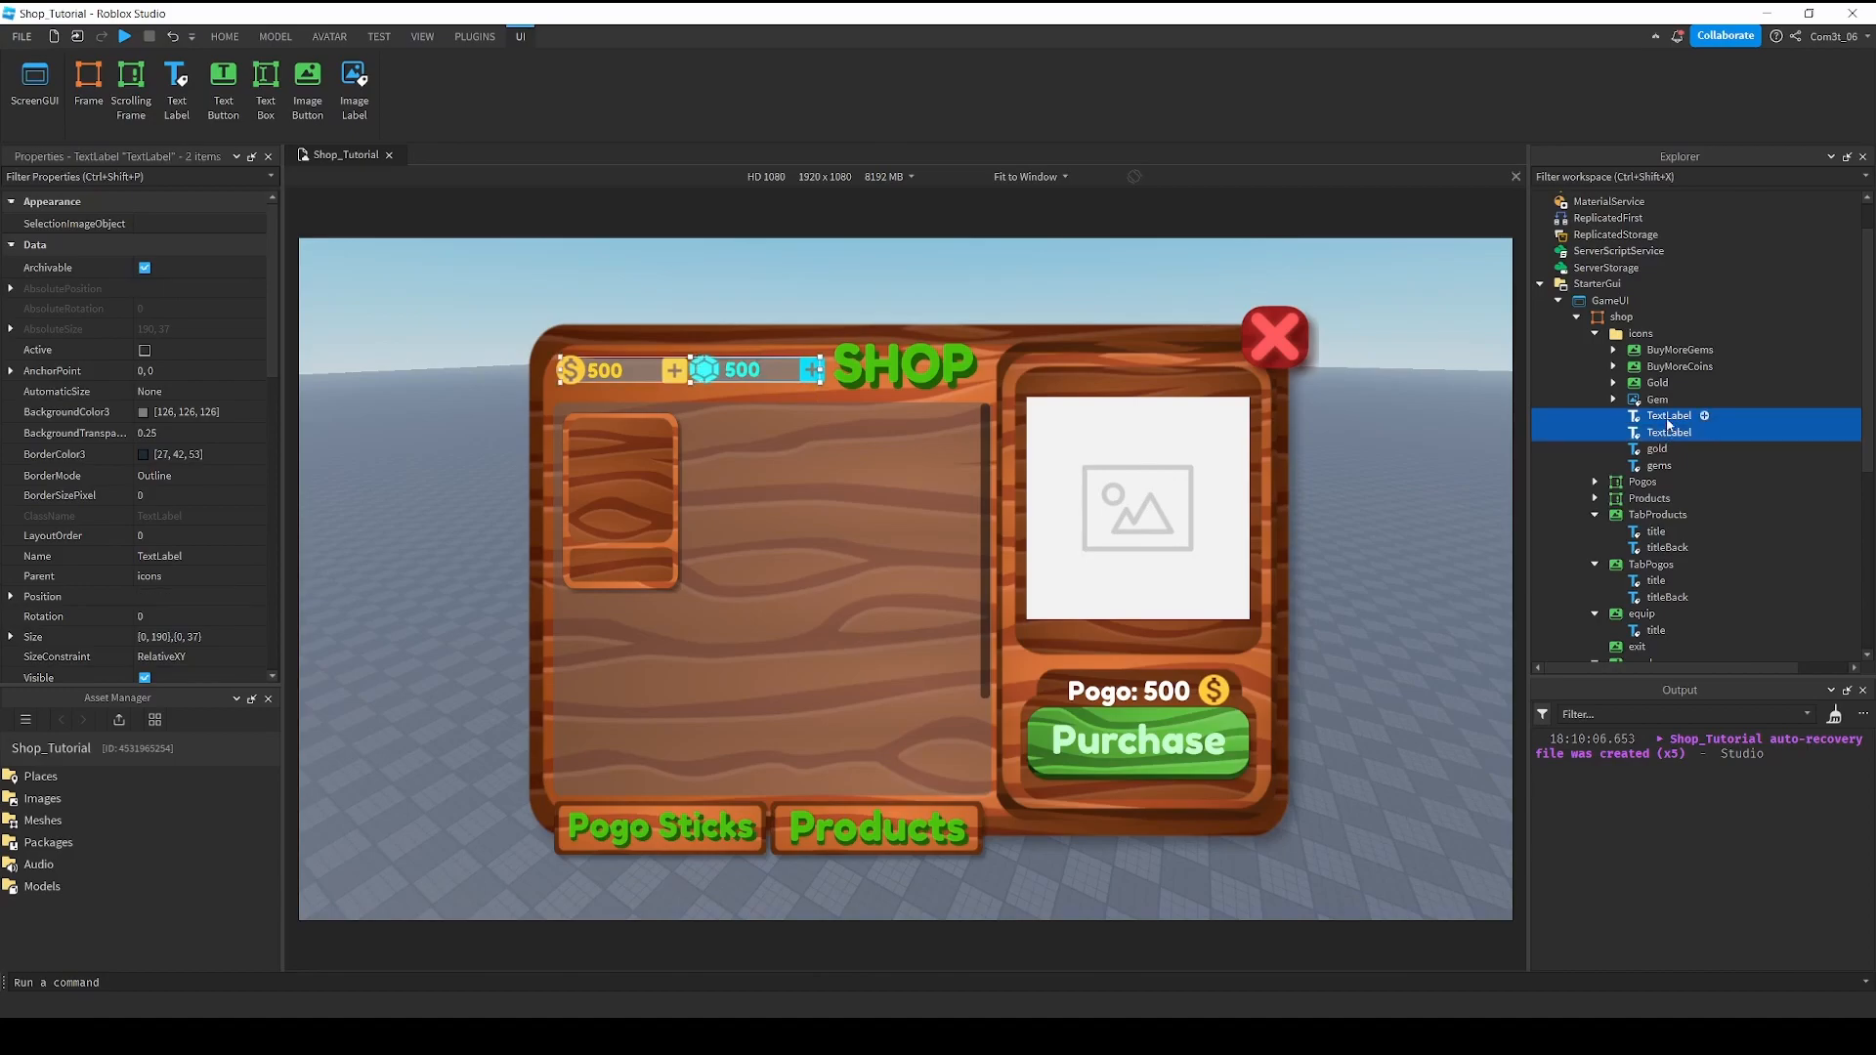
pyautogui.scroll(-8, 180, 498)
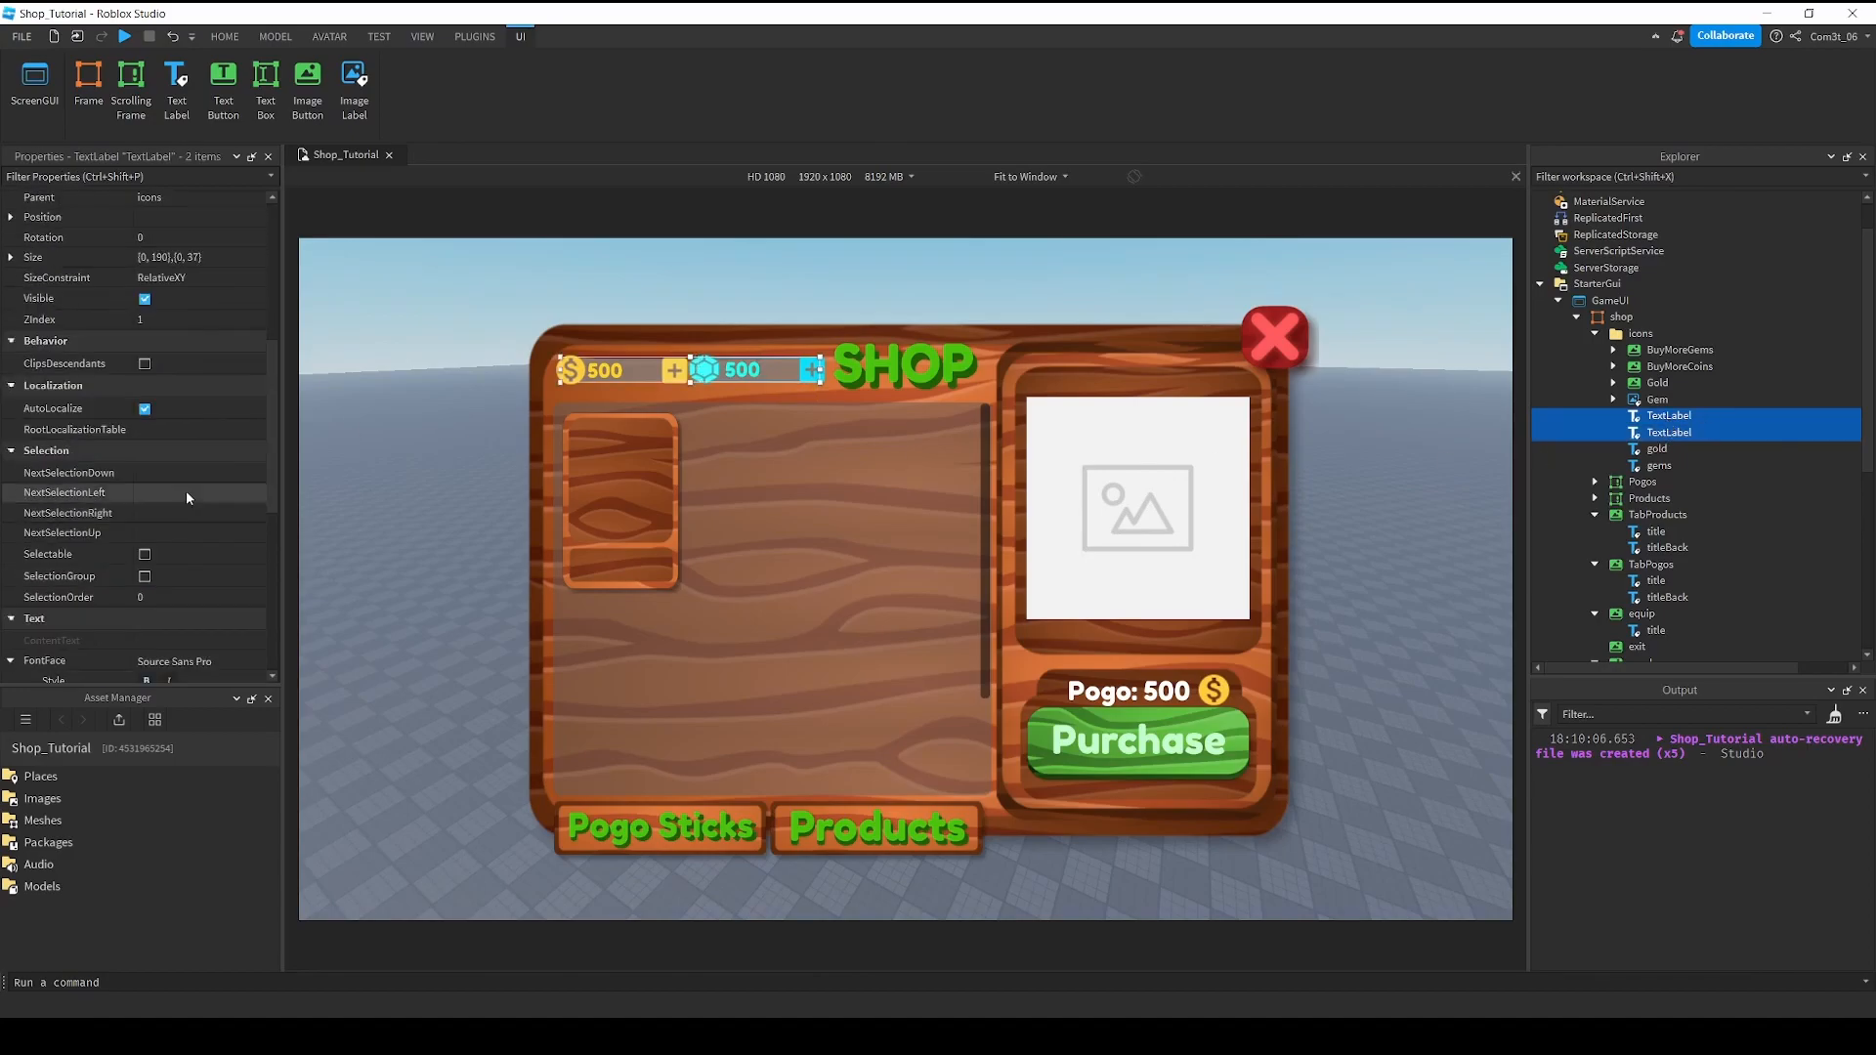
pyautogui.scroll(8, 161, 503)
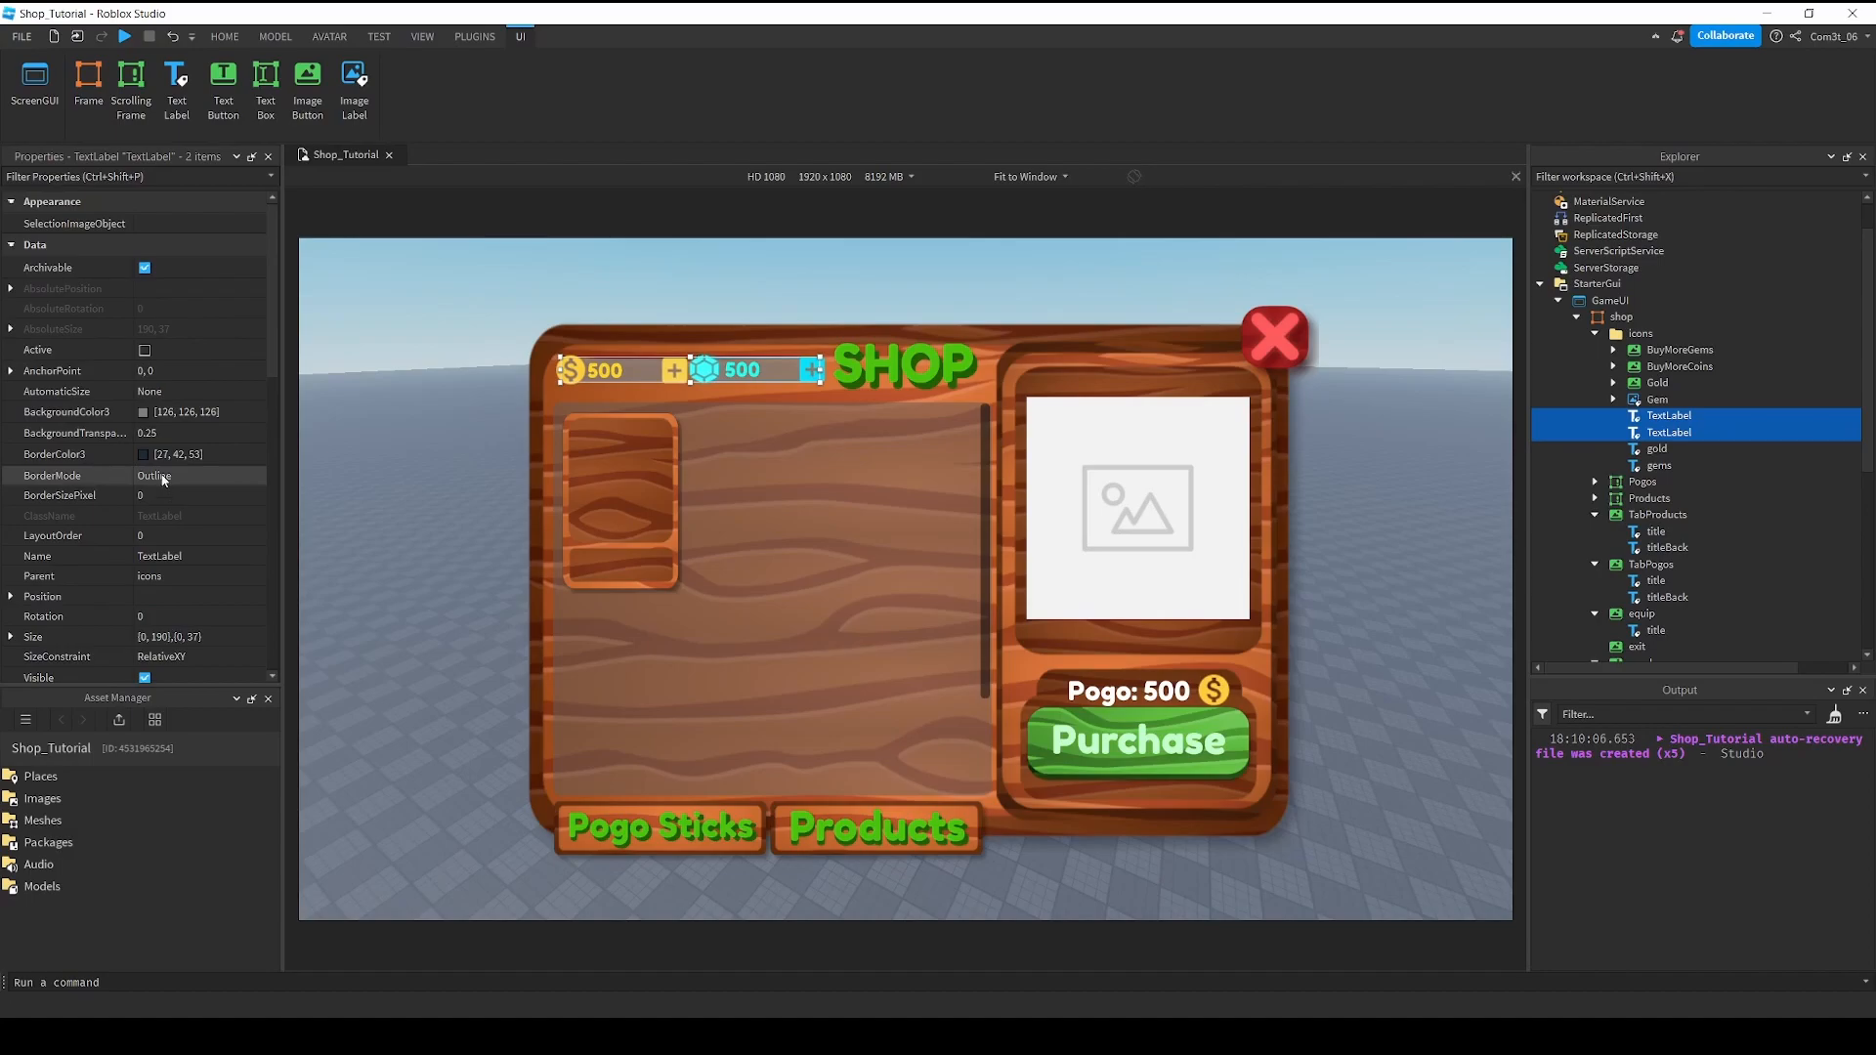
pyautogui.click(177, 560)
pyautogui.write('bg')
pyautogui.press('Return')
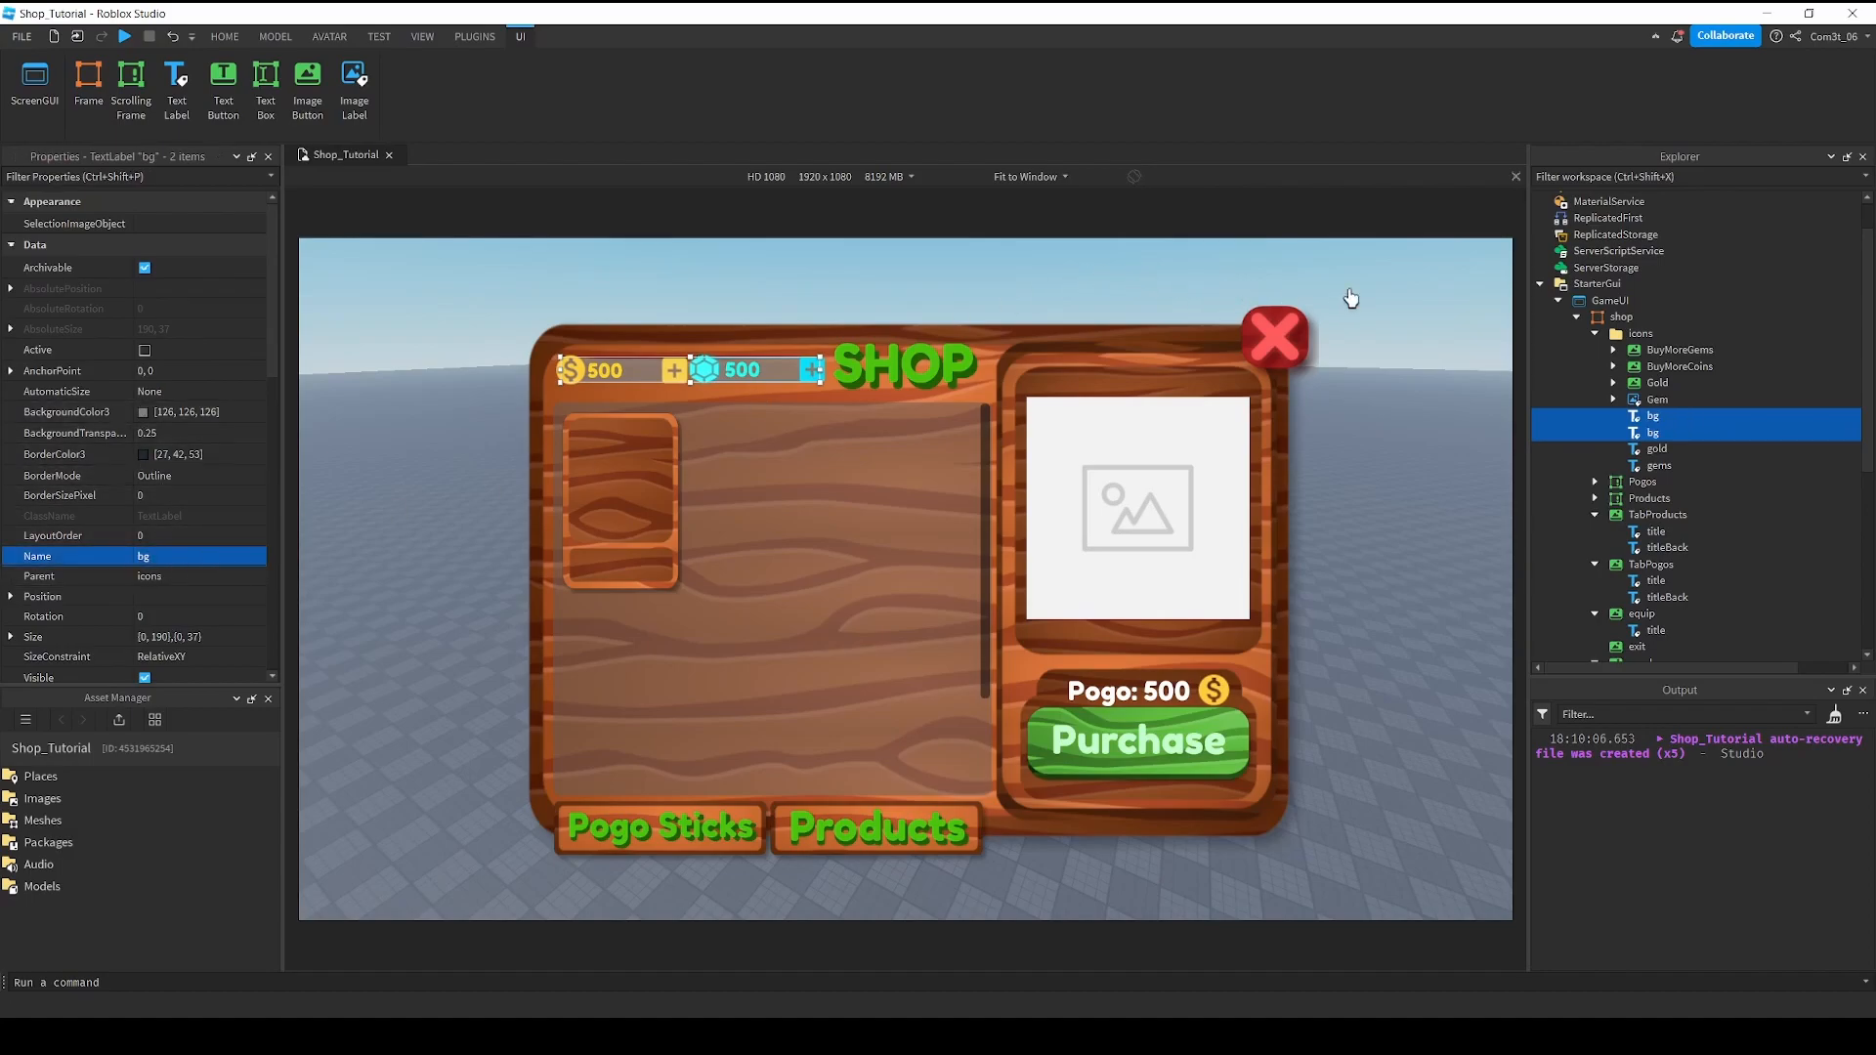
pyautogui.click(1340, 301)
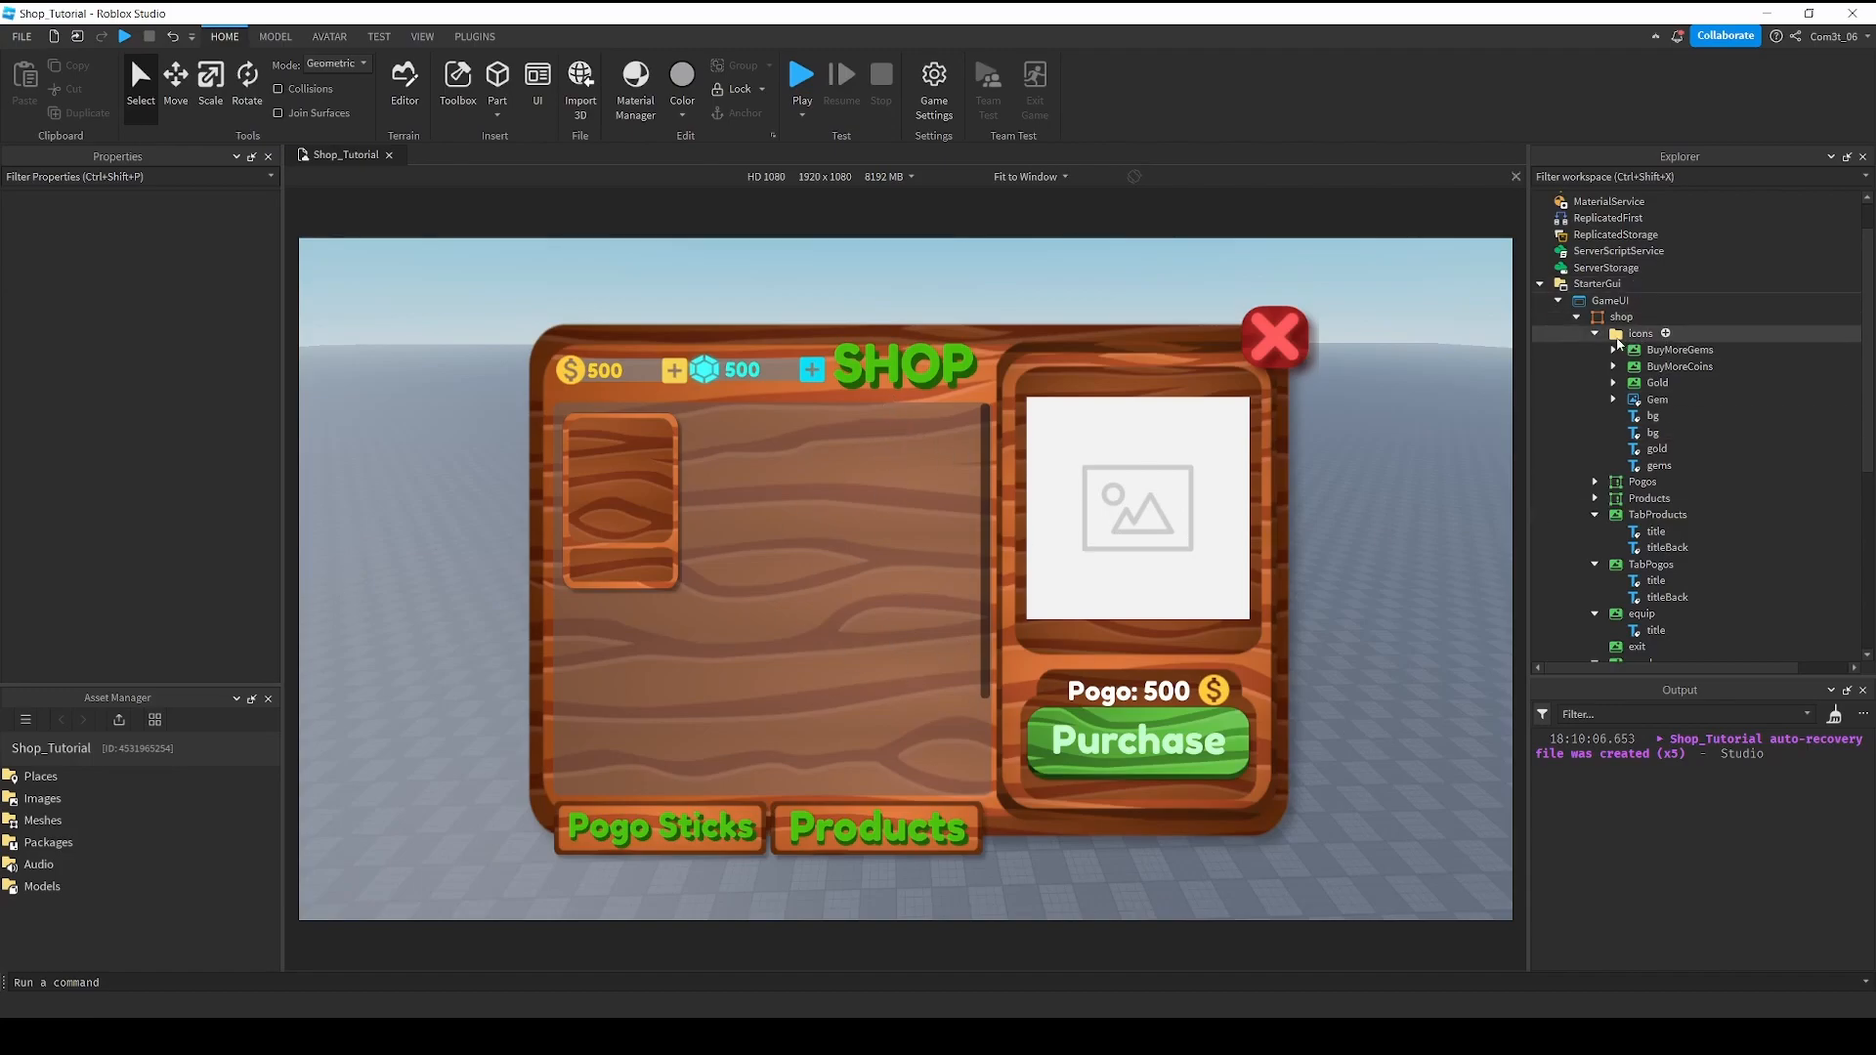
# Insert an ImageButton into GameUI and place it at mid-height along the game screen's left edge.
pyautogui.click(1594, 333)
pyautogui.click(1577, 317)
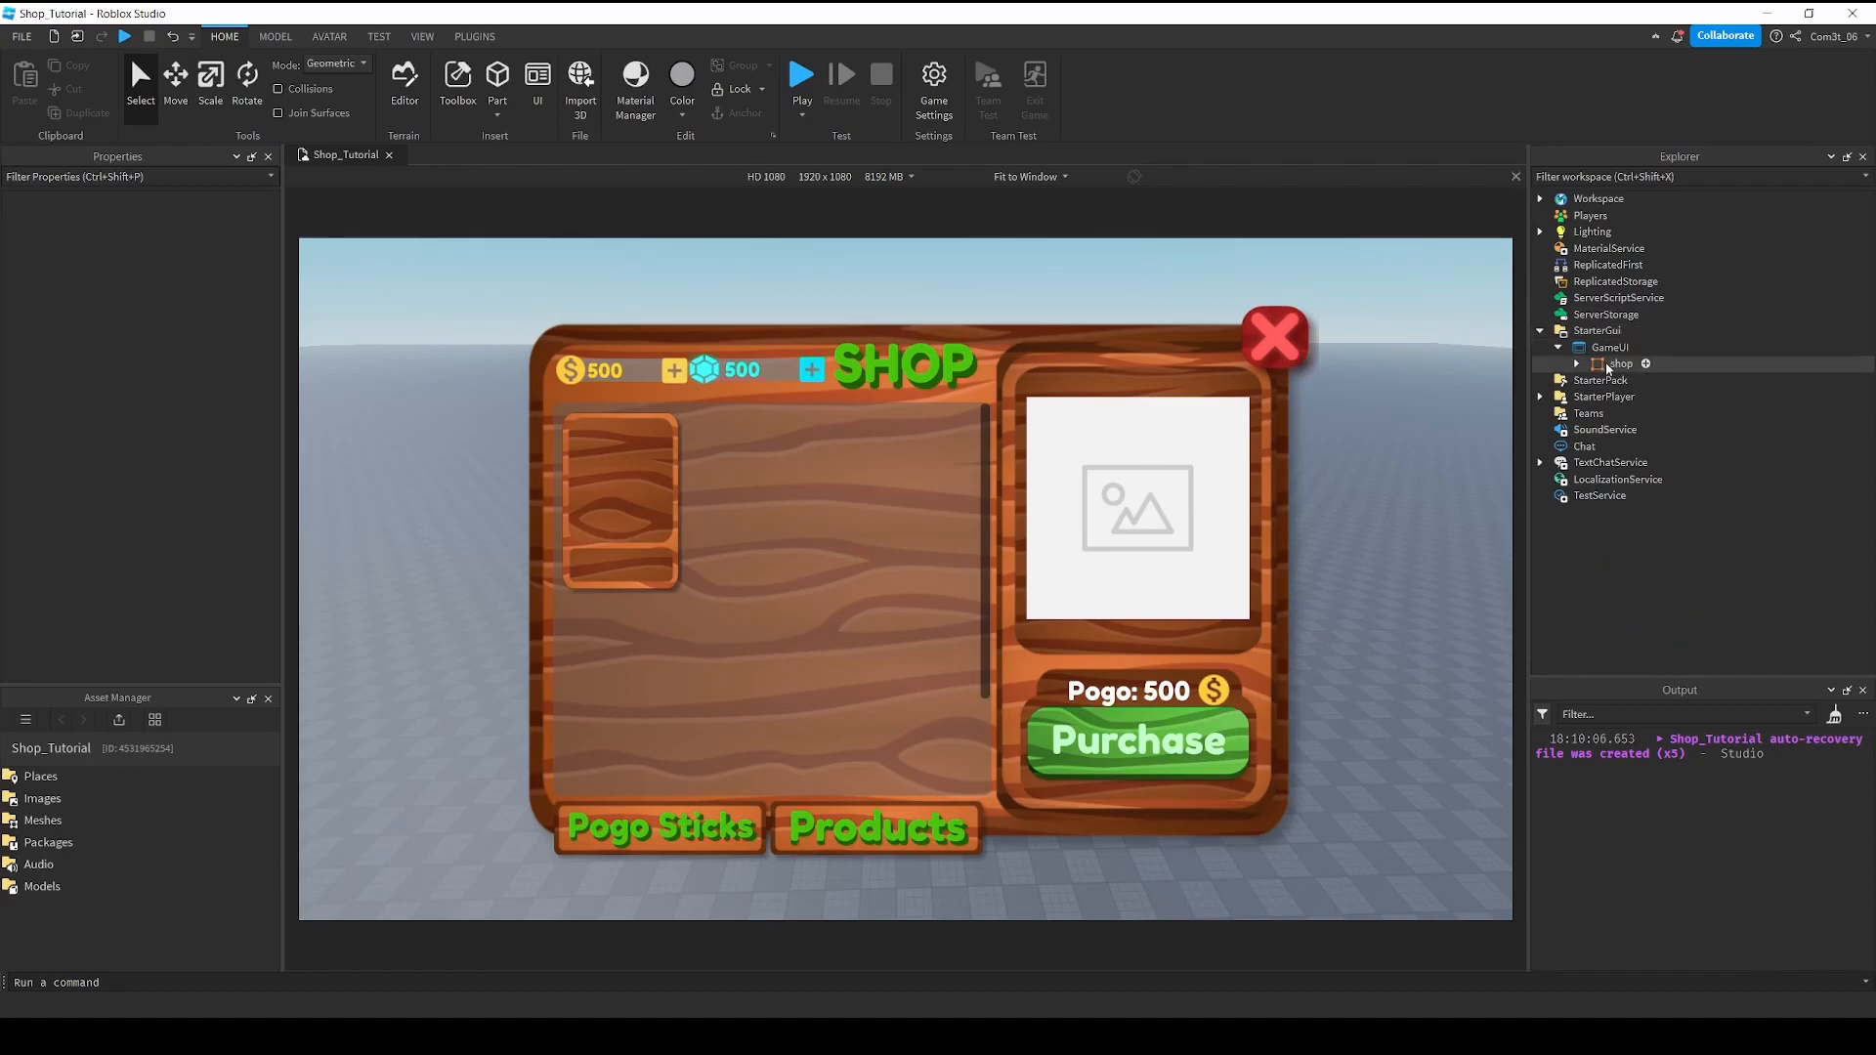
pyautogui.click(1612, 364)
pyautogui.rightClick(1610, 349)
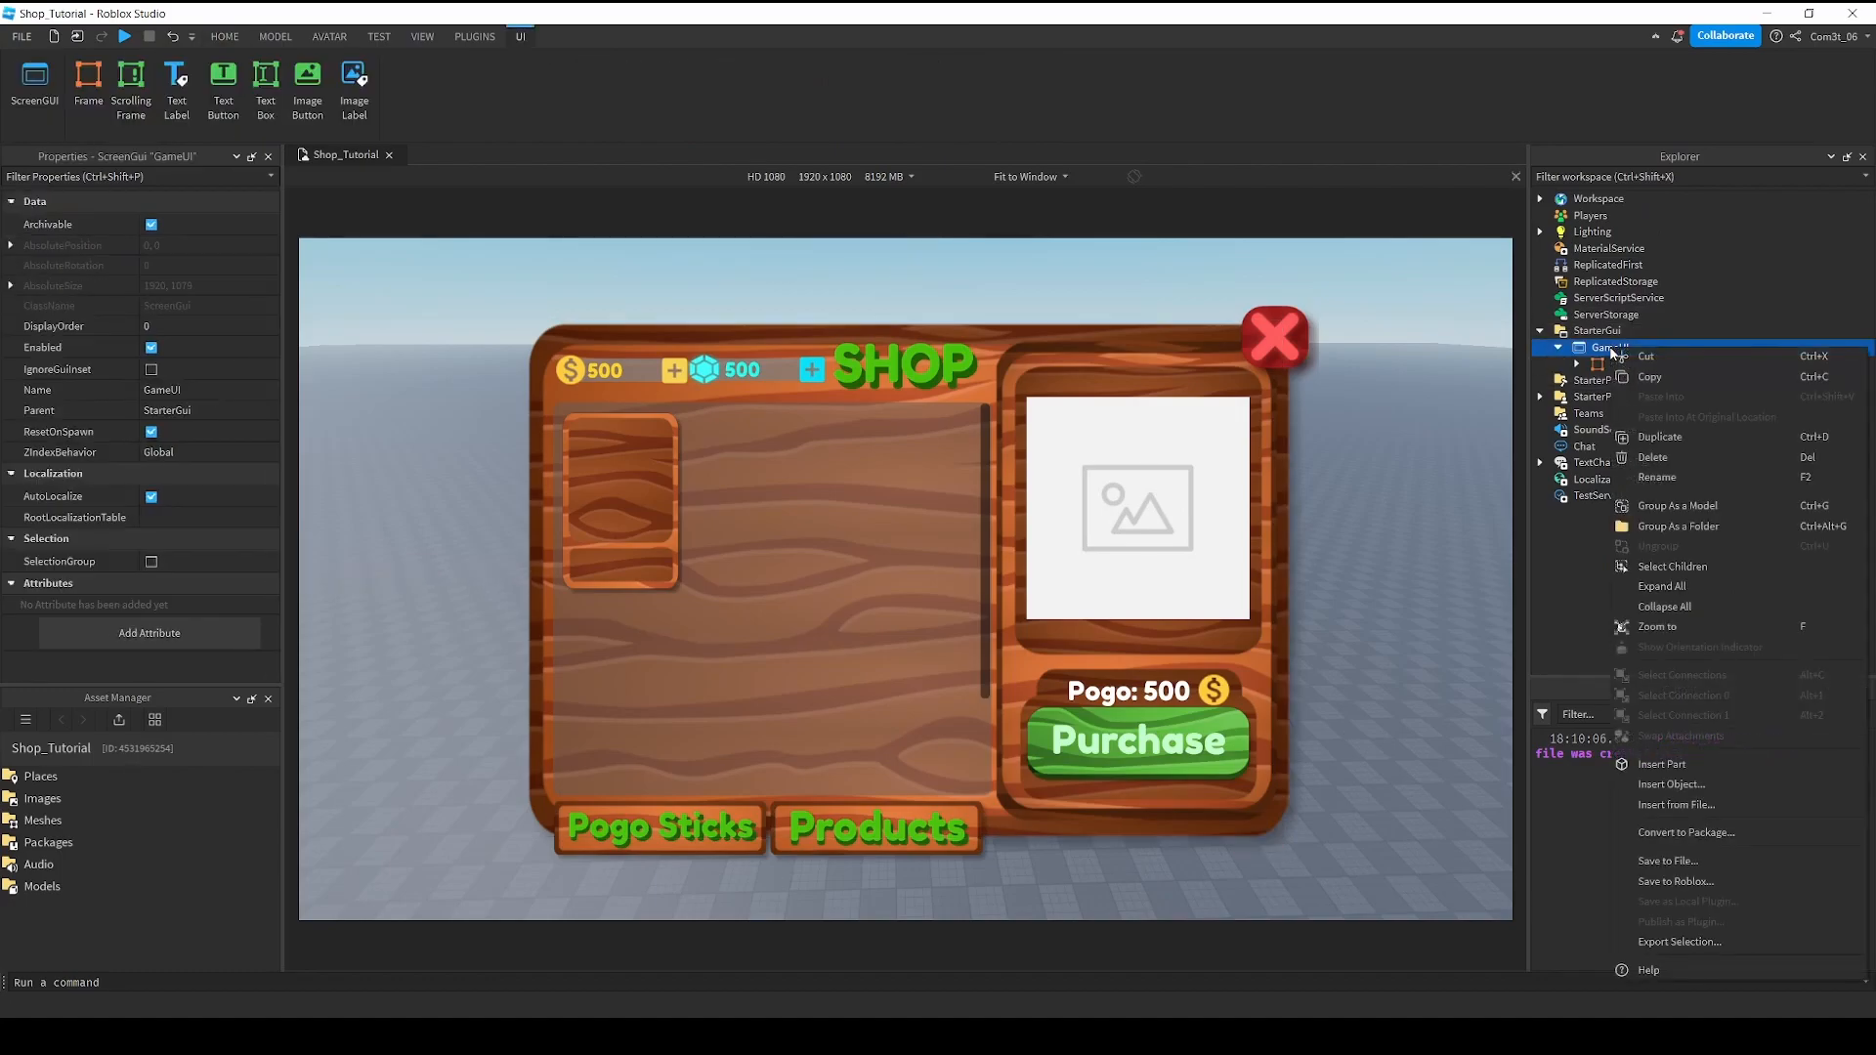
pyautogui.click(1714, 772)
pyautogui.write('ima')
pyautogui.press('Up')
pyautogui.press('Return')
pyautogui.click(1639, 380)
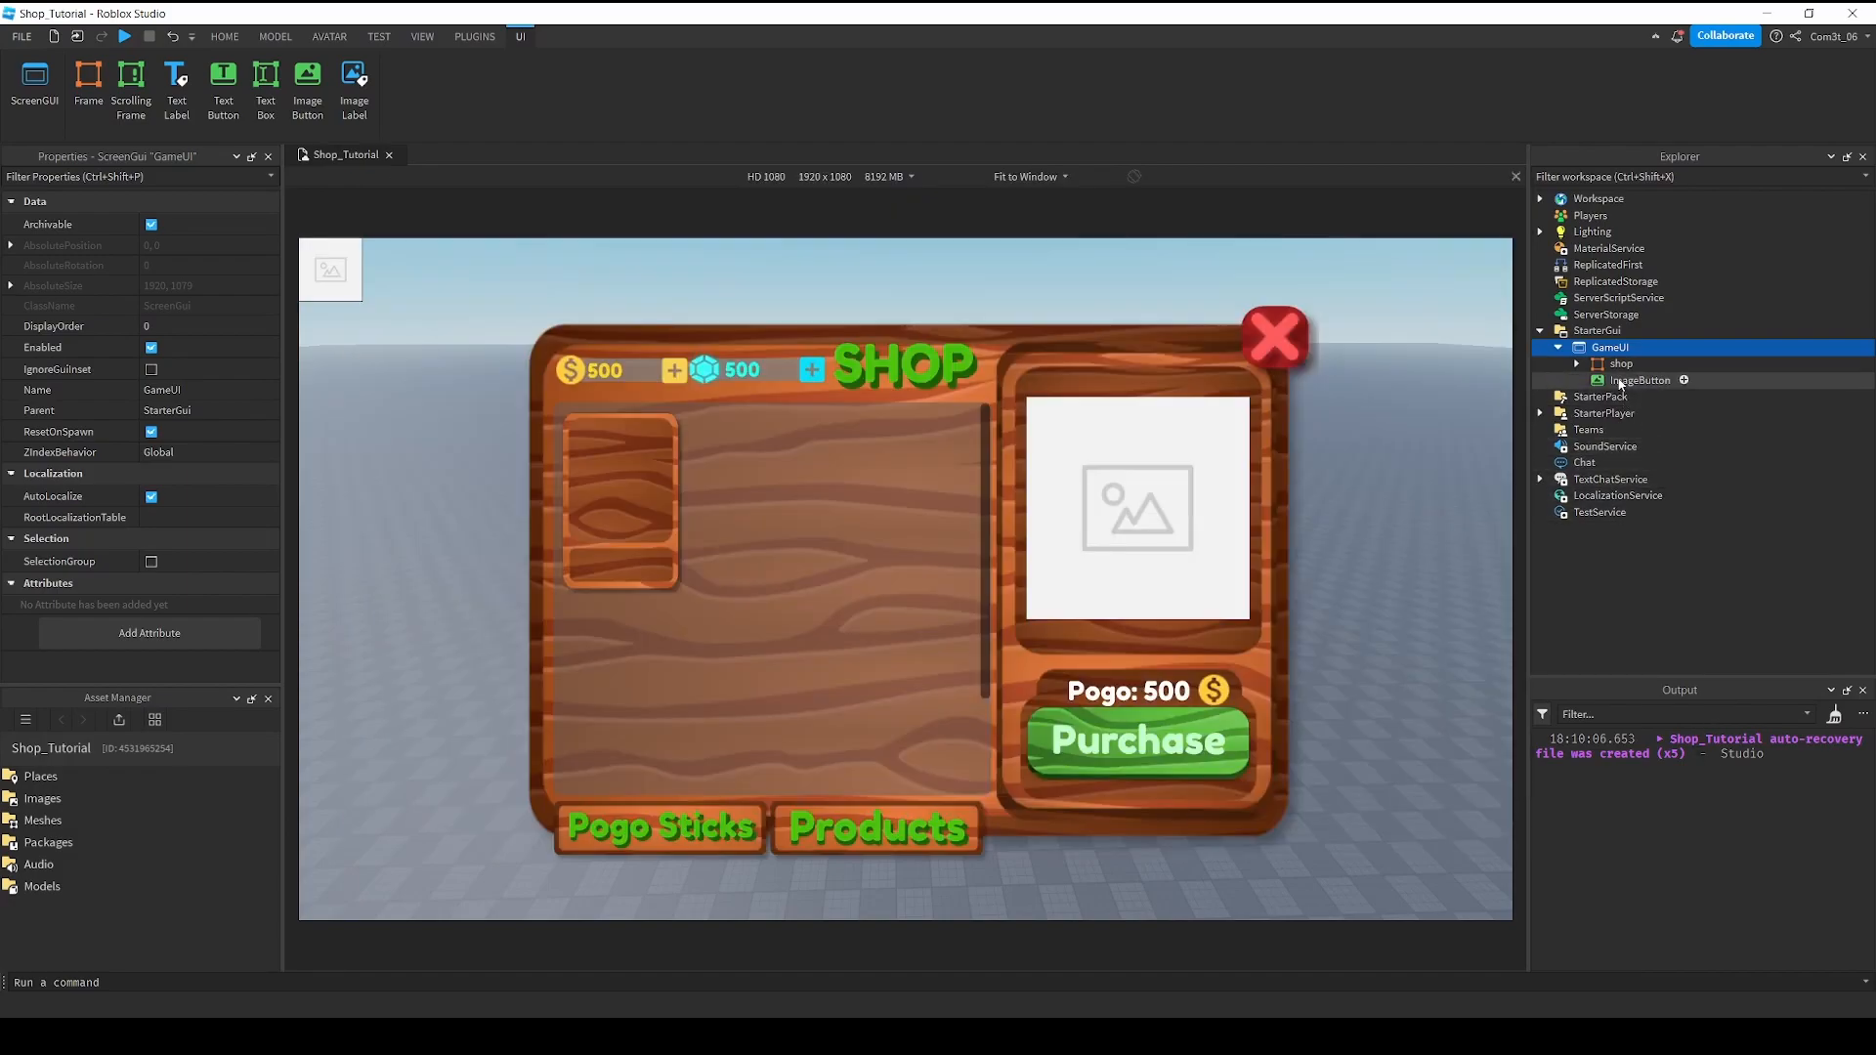
pyautogui.moveTo(336, 285); pyautogui.dragTo(351, 609)
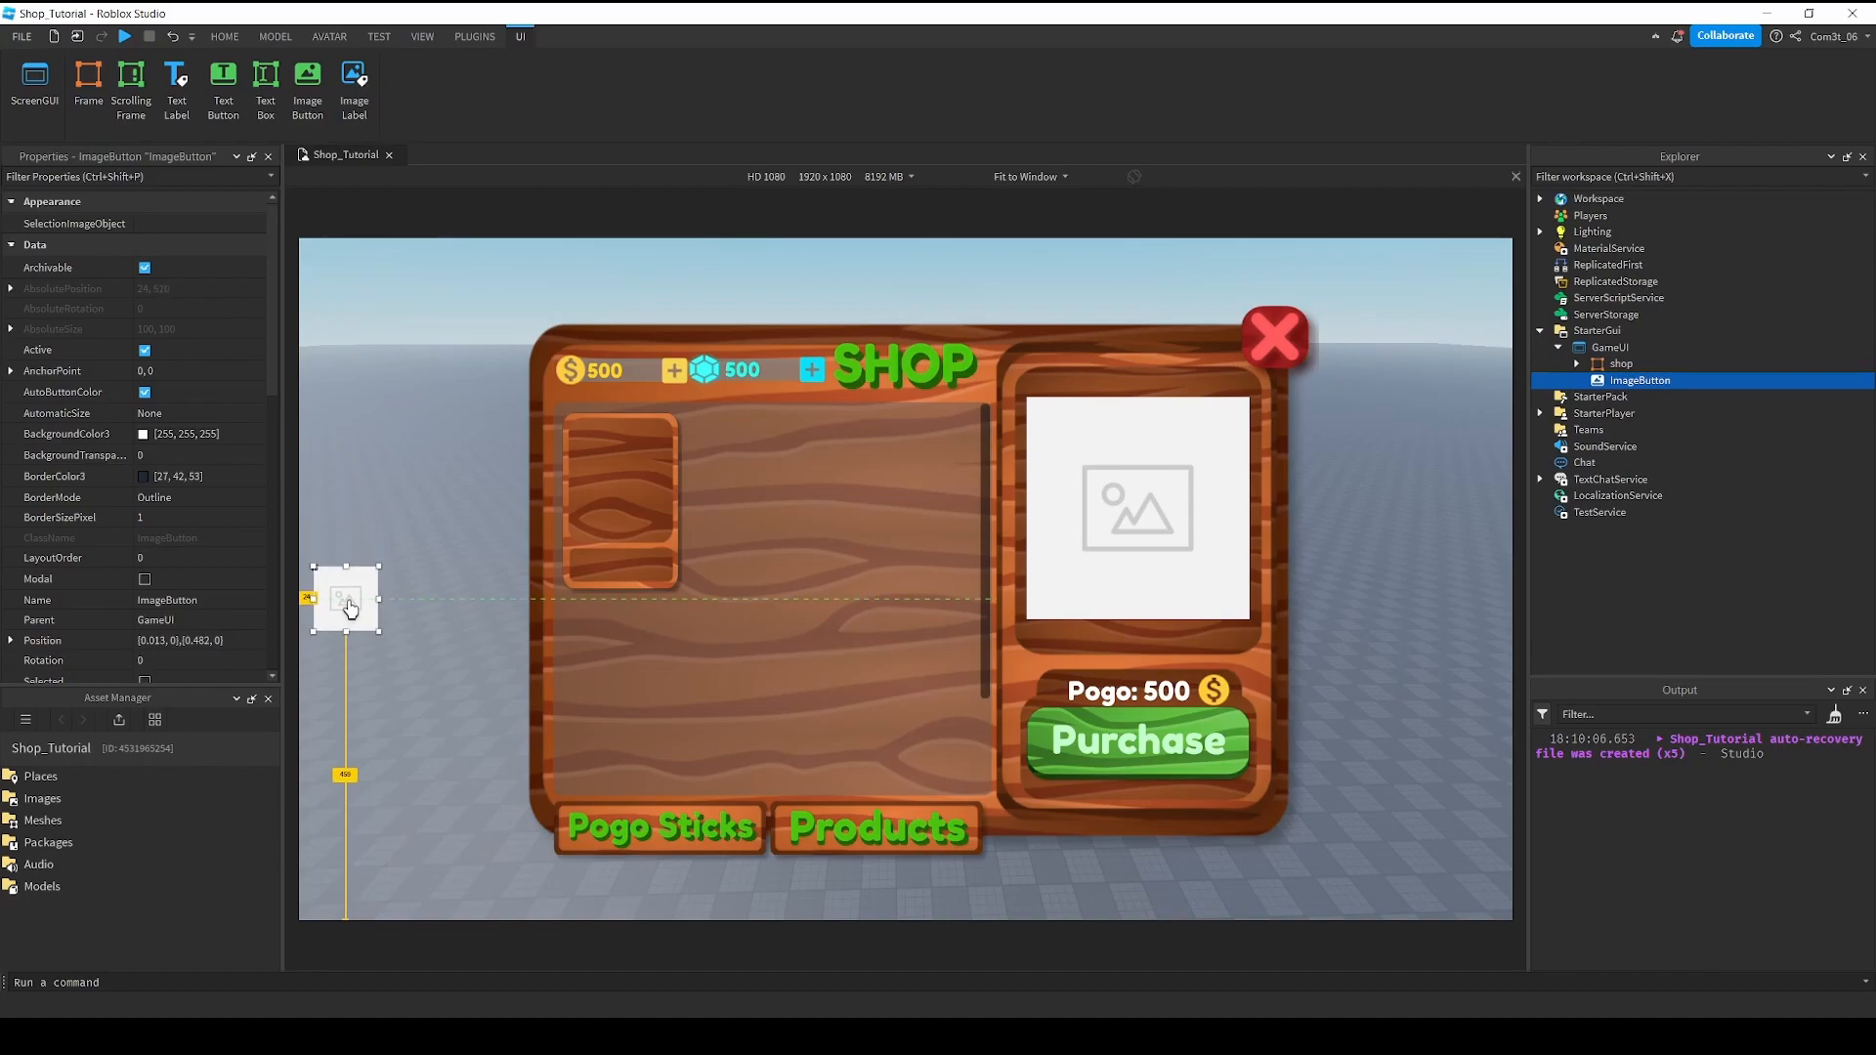
# Convert the new ImageButton's size to Scale with the AutoScale Lite unit conversion.
pyautogui.click(475, 36)
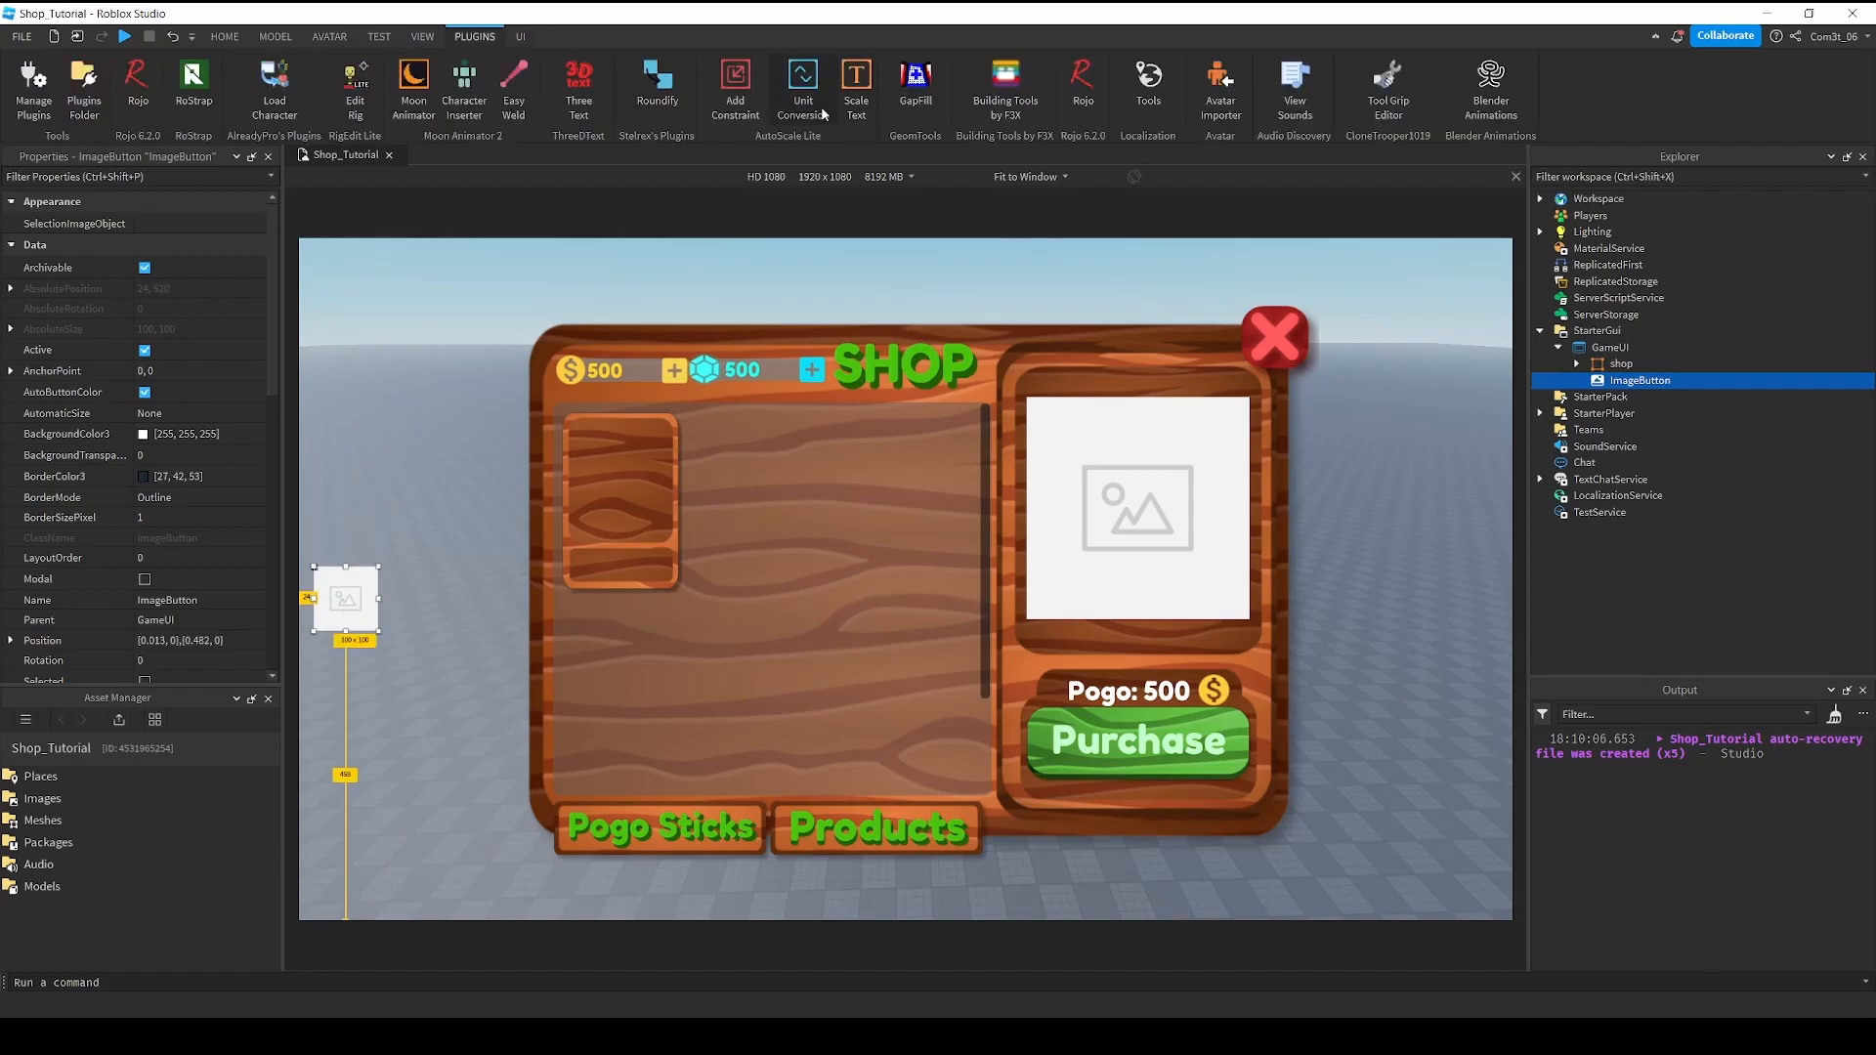
pyautogui.click(823, 114)
pyautogui.click(439, 258)
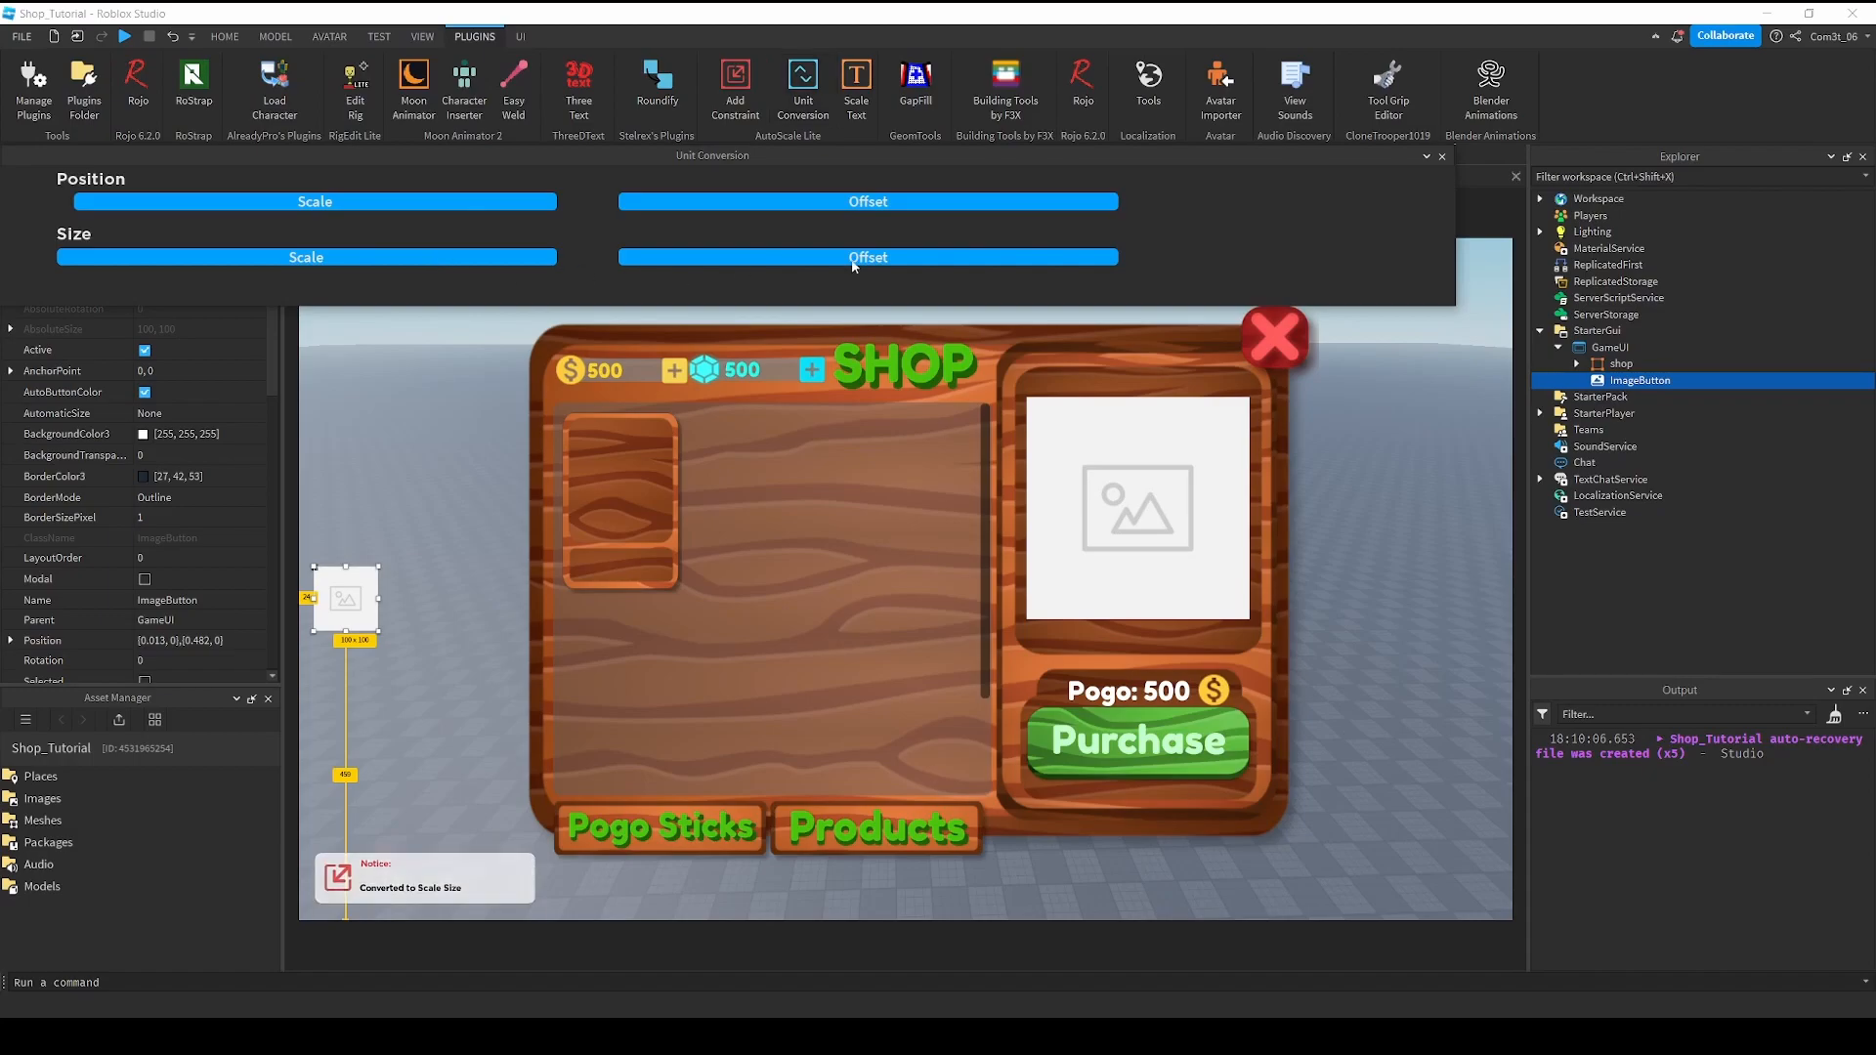
pyautogui.click(1441, 158)
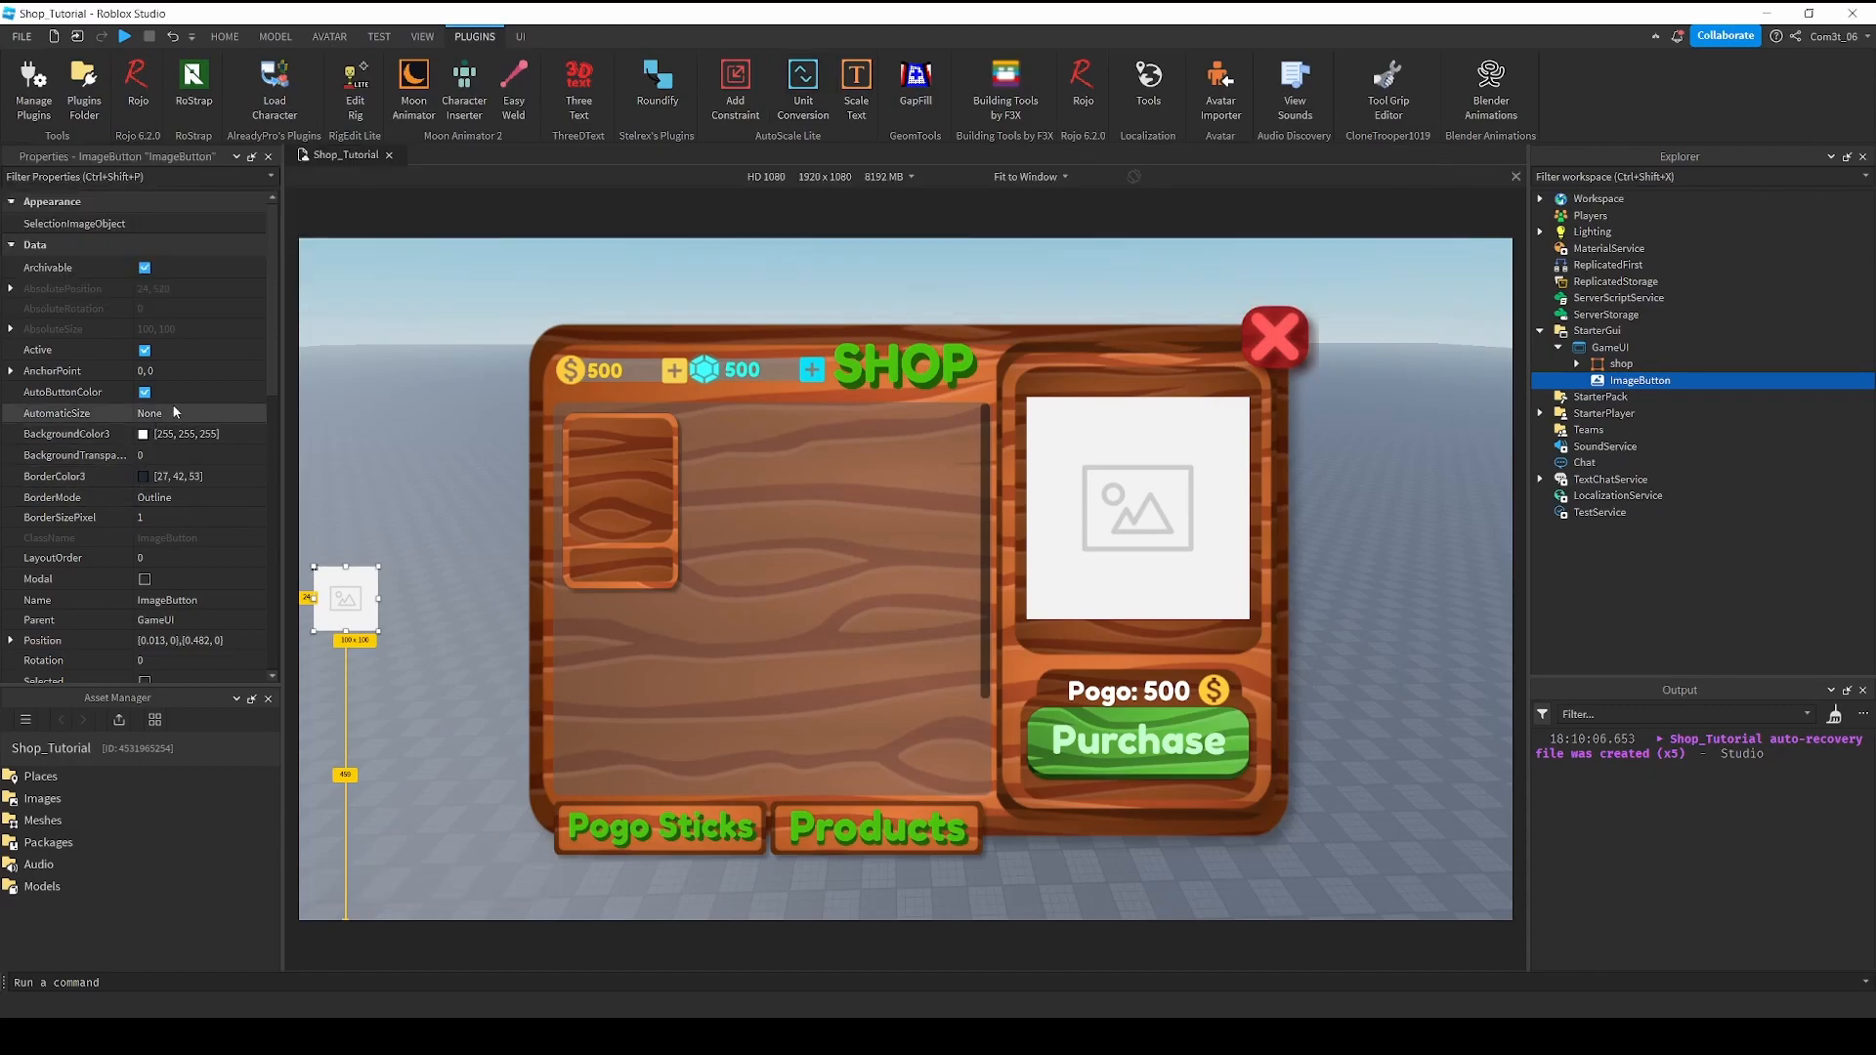
# Set the new ImageButton's BackgroundTransparency to 1.
pyautogui.click(211, 457)
pyautogui.write('1')
pyautogui.press('Return')
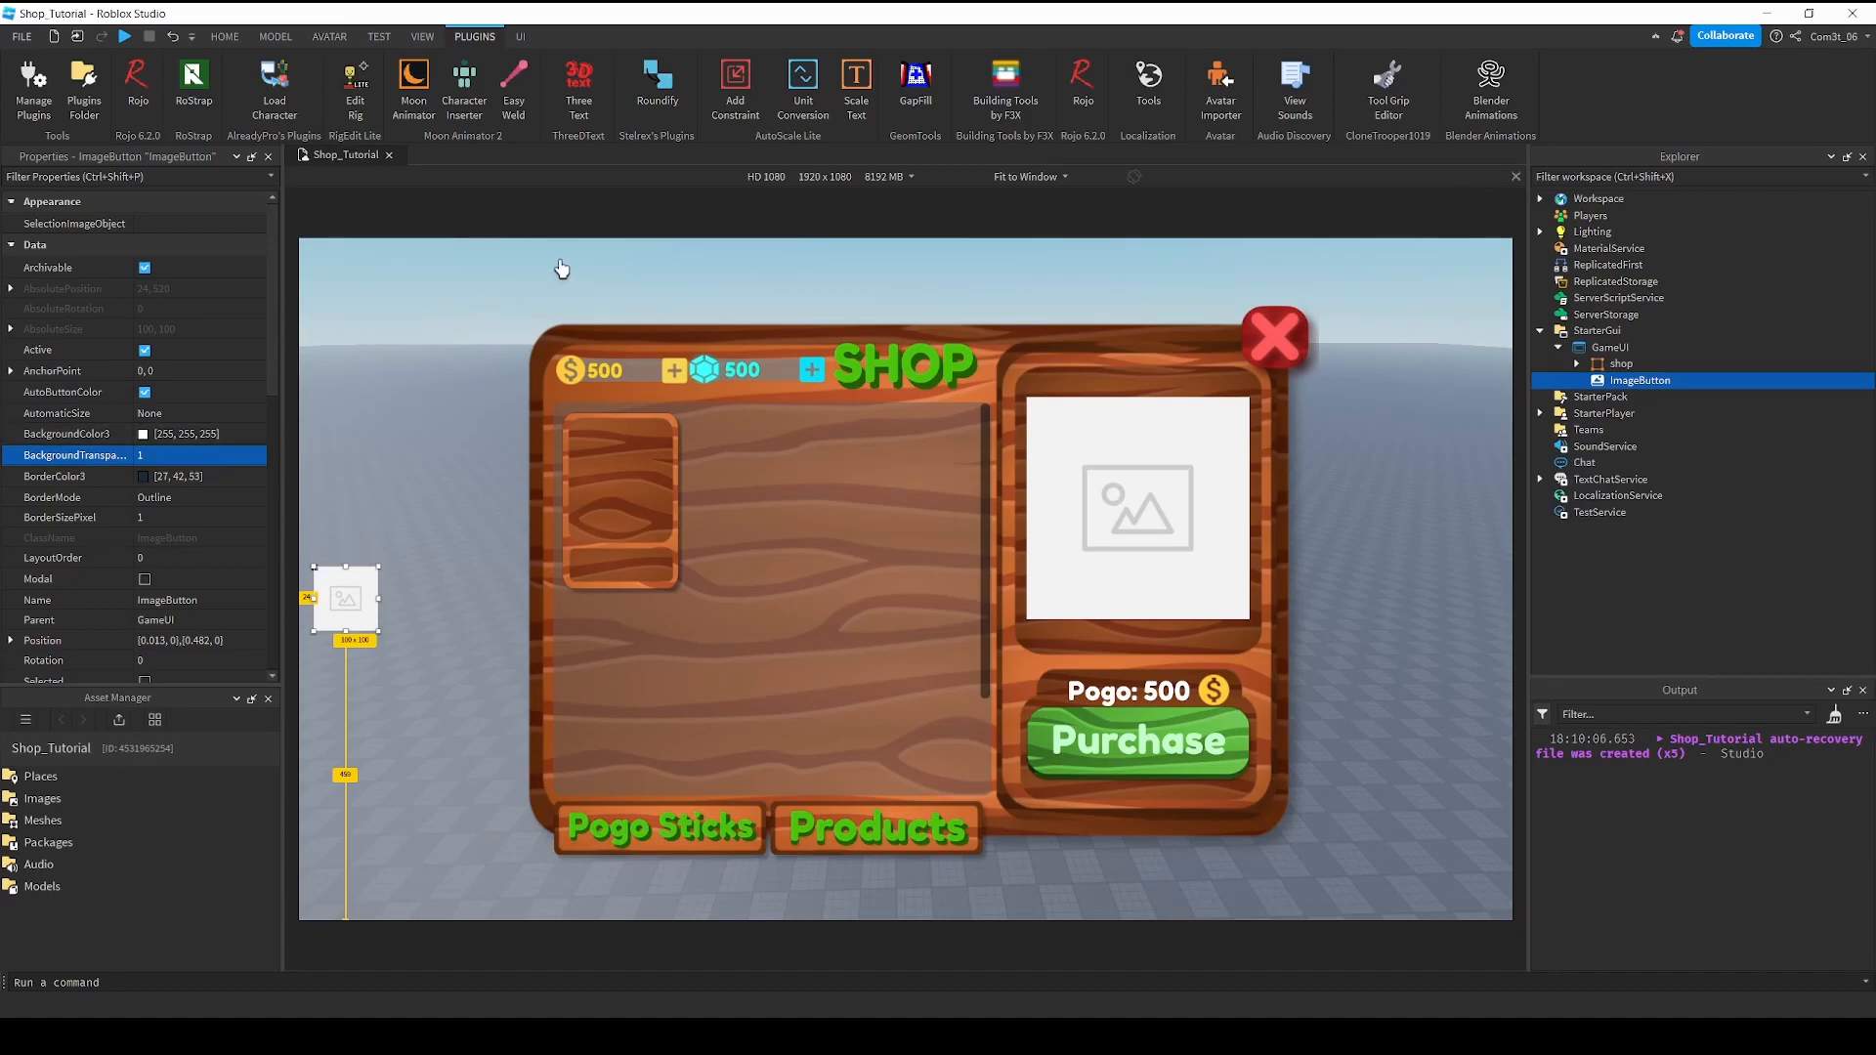
pyautogui.scroll(-6, 196, 465)
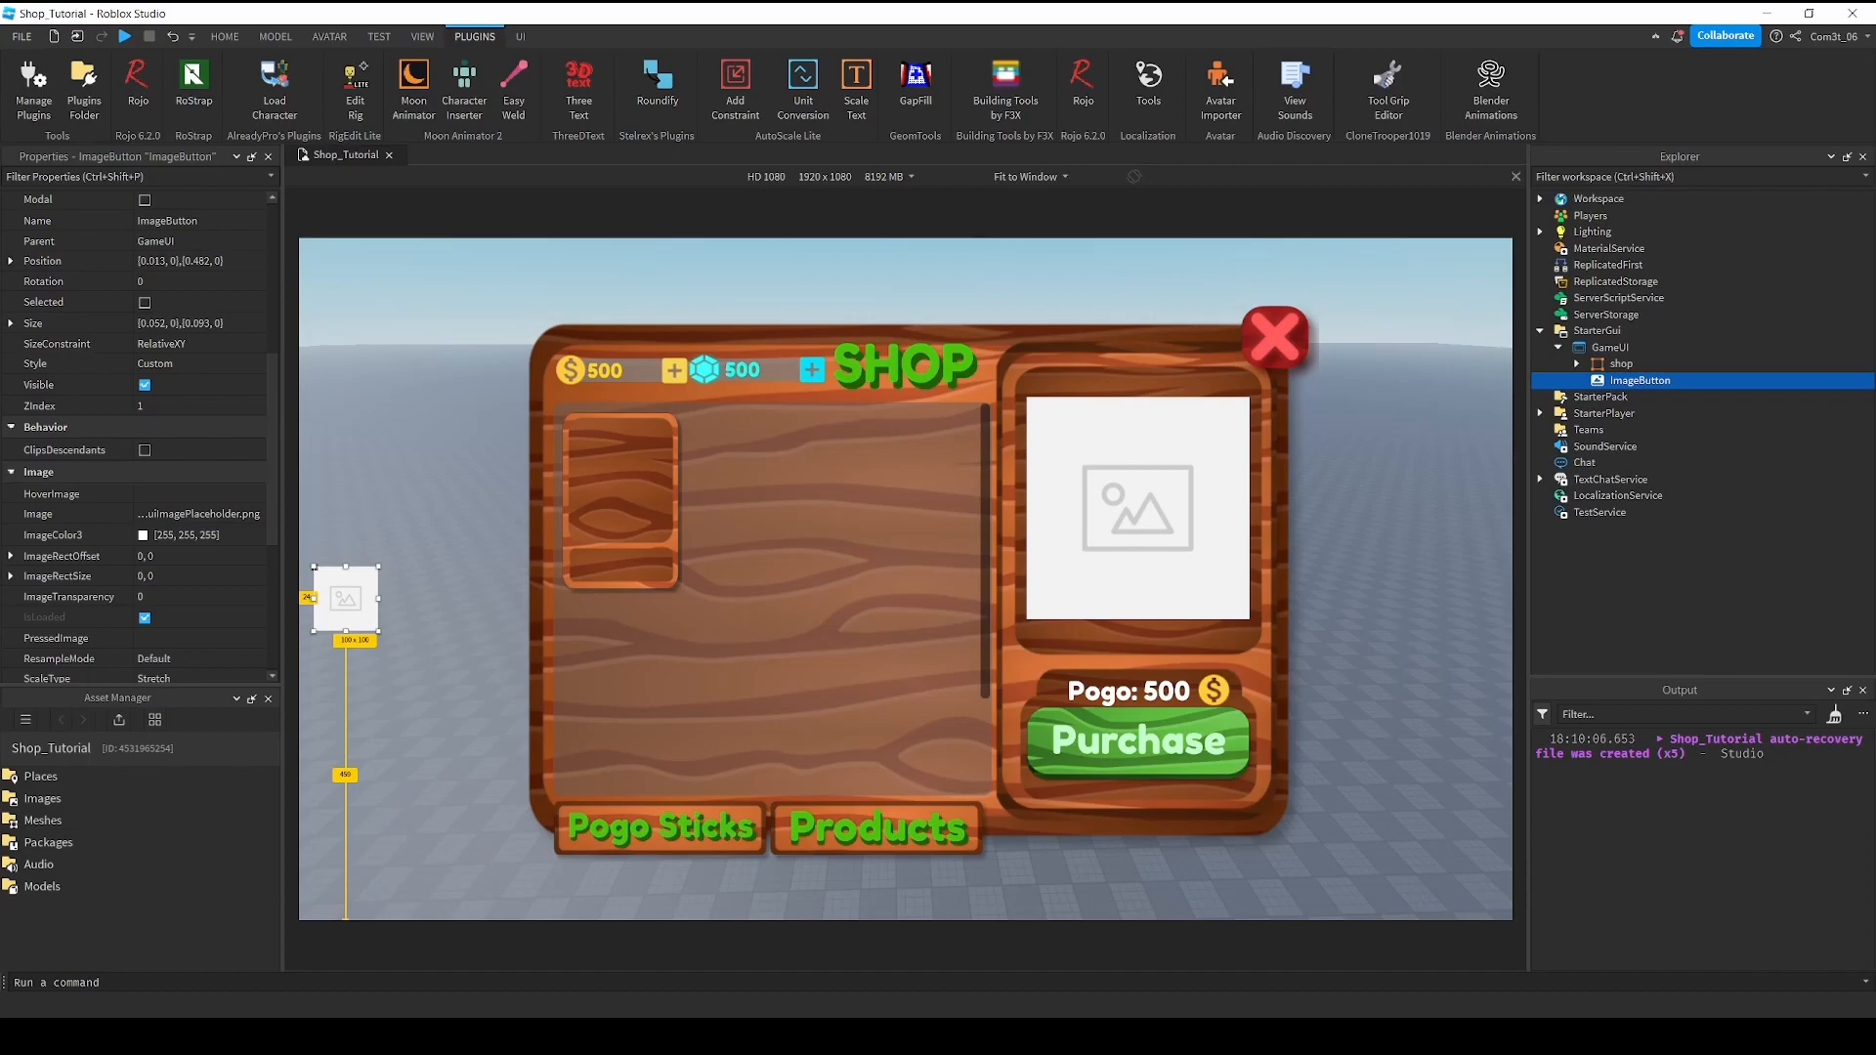
pyautogui.scroll(-3, 196, 449)
pyautogui.click(224, 450)
pyautogui.hotkey('ctrl', 'v')
pyautogui.press('Return')
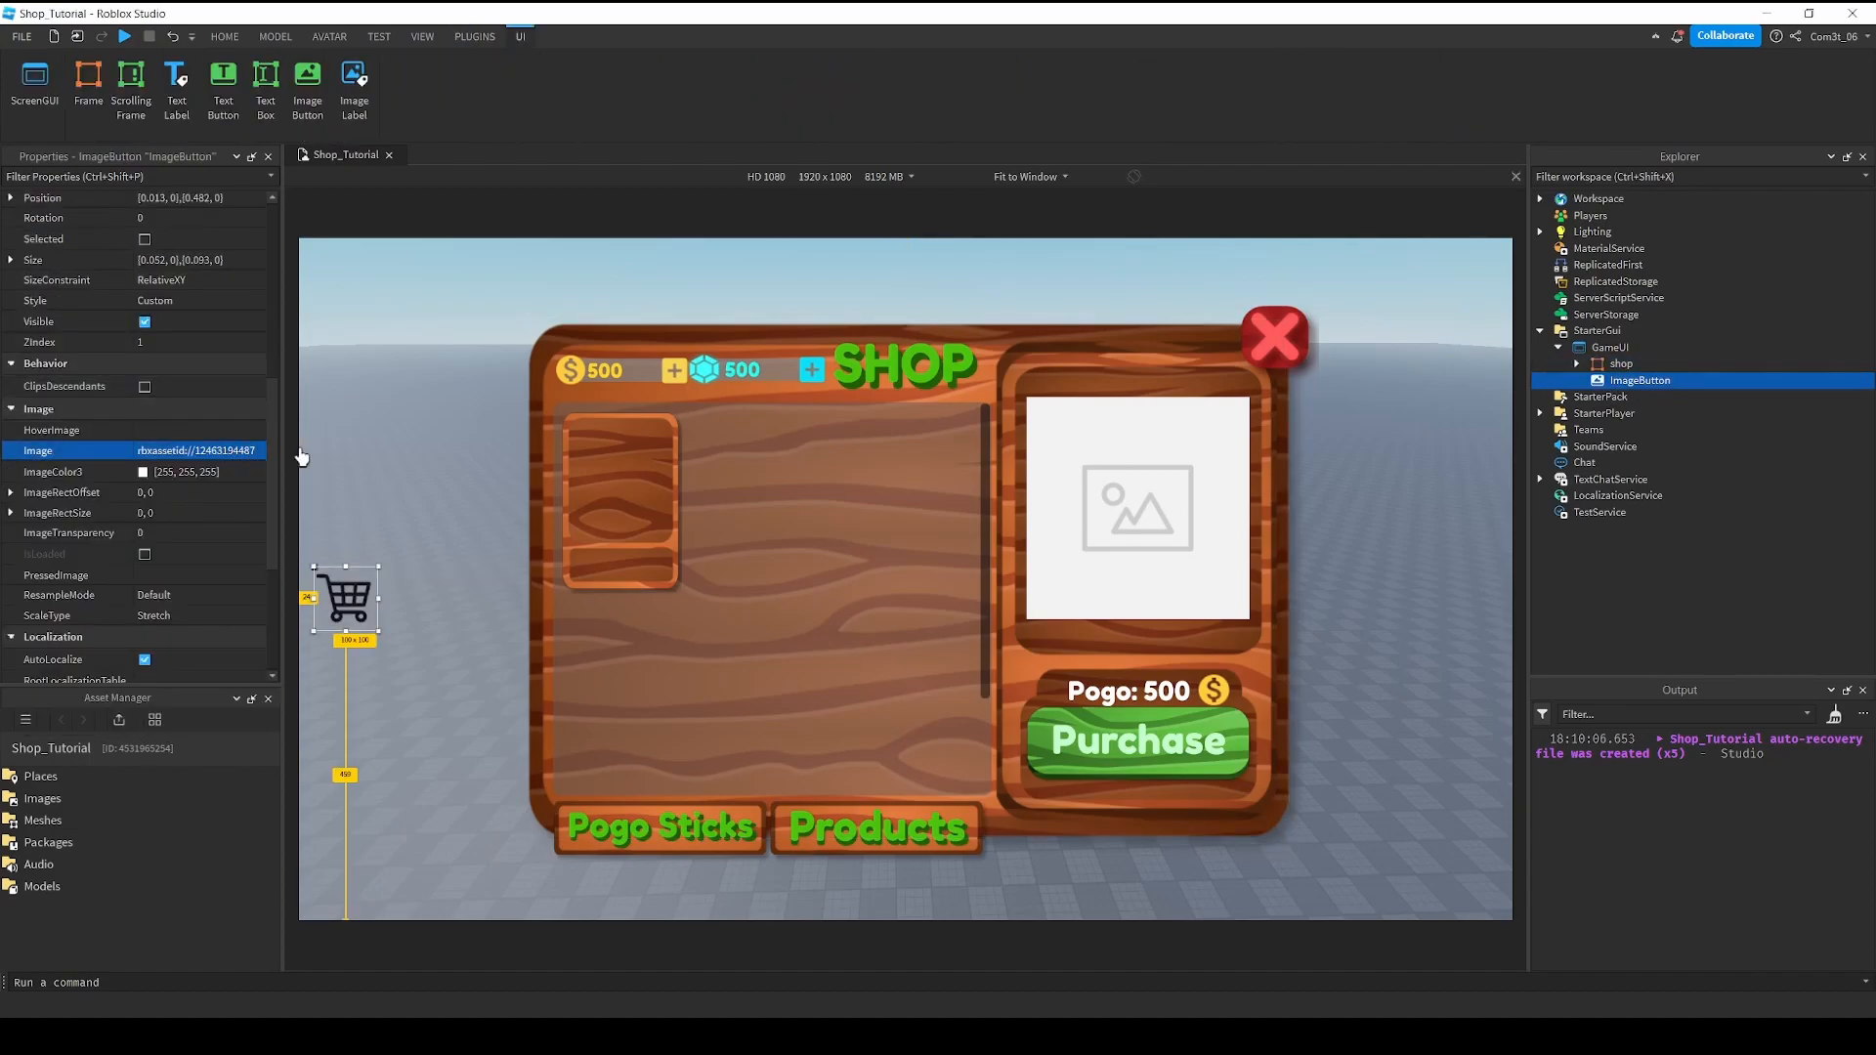
# Set the cart button's BackgroundTransparency back to 0.
pyautogui.scroll(7, 224, 448)
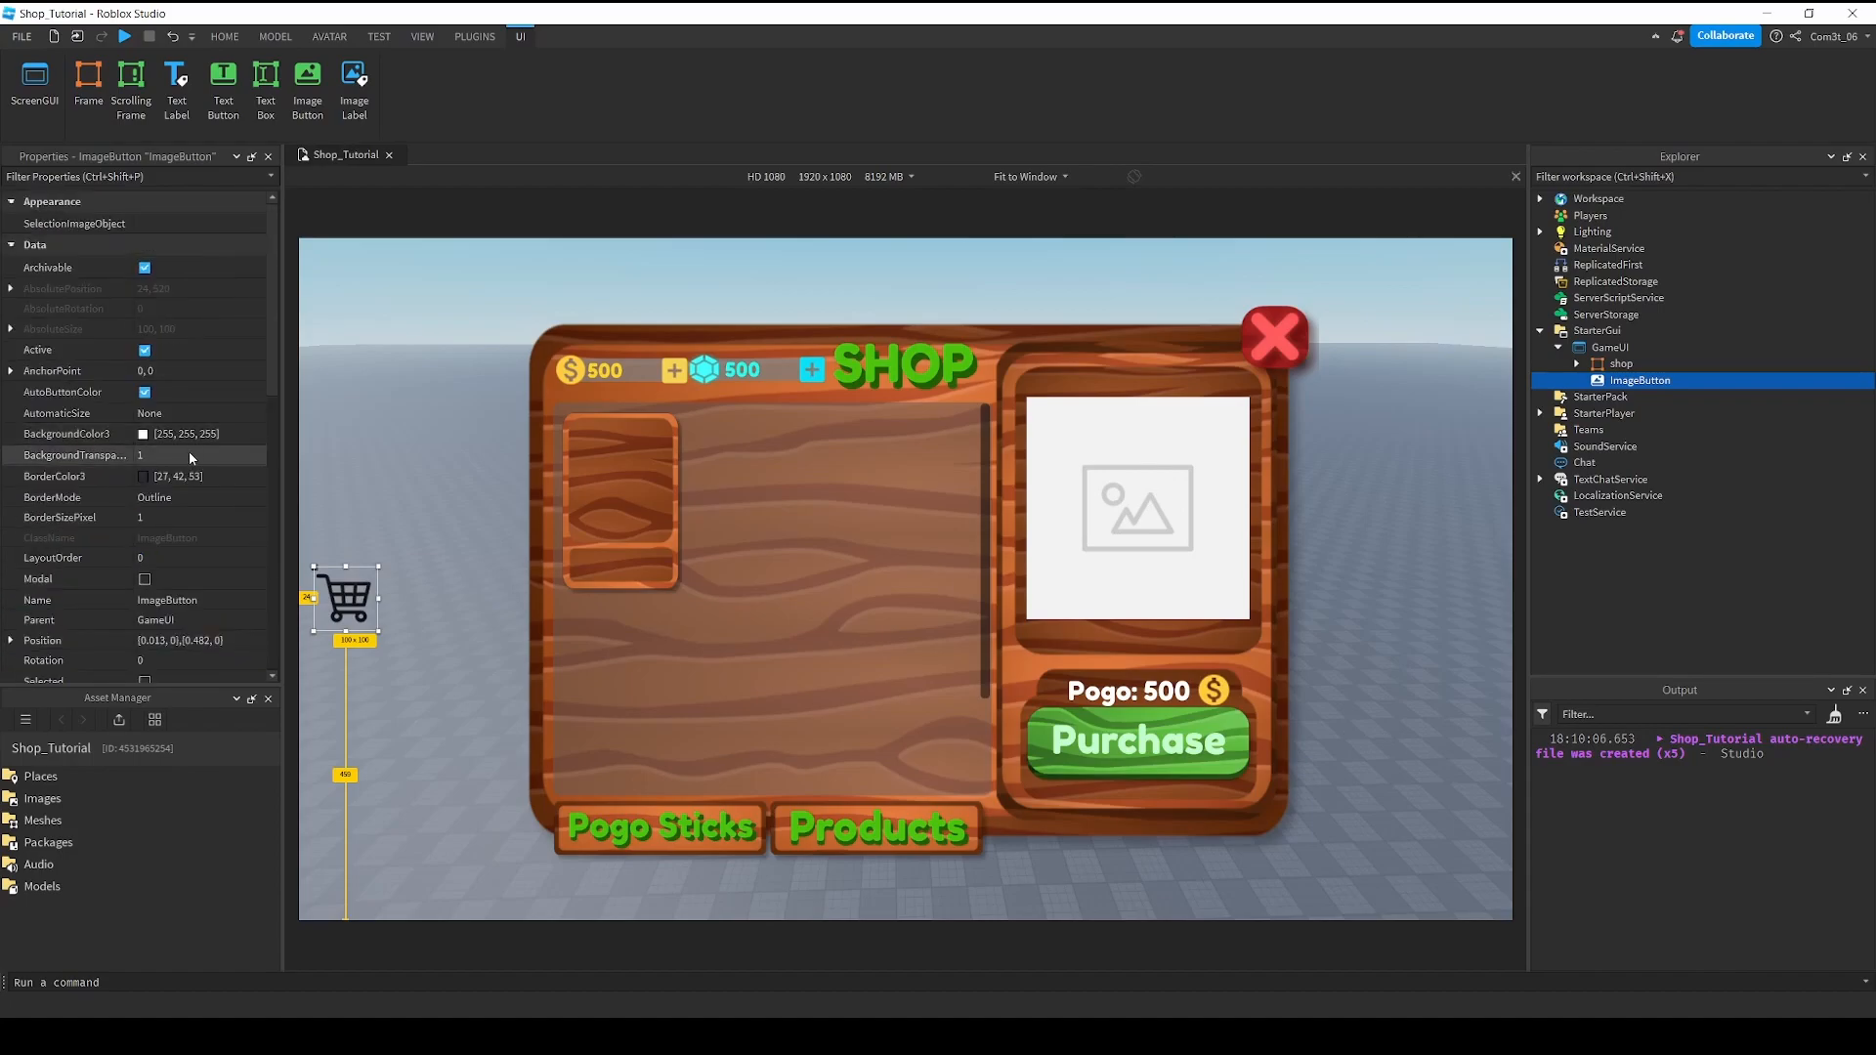
pyautogui.click(189, 456)
pyautogui.write('0')
pyautogui.press('Return')
# Set the cart button's ImageColor3 to a light blue-violet, about #8181ff.
pyautogui.scroll(-3, 190, 451)
pyautogui.scroll(-5, 189, 464)
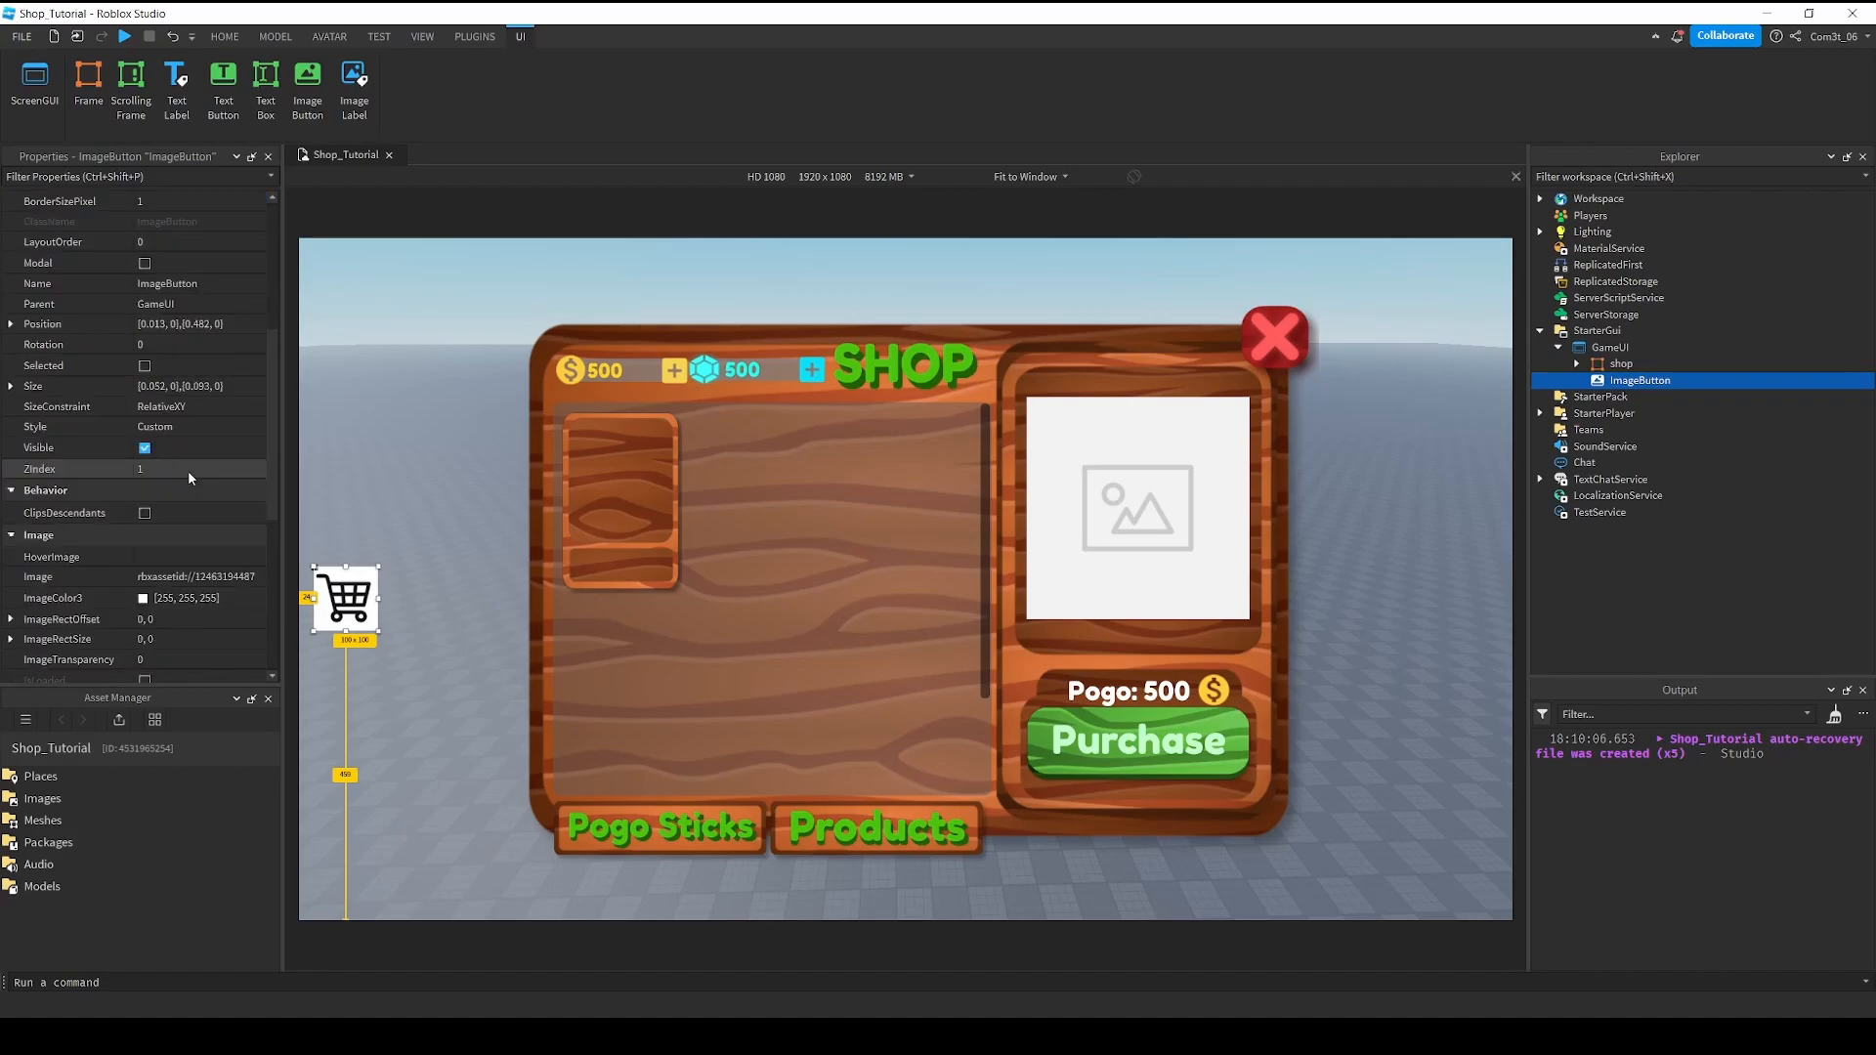
pyautogui.click(189, 472)
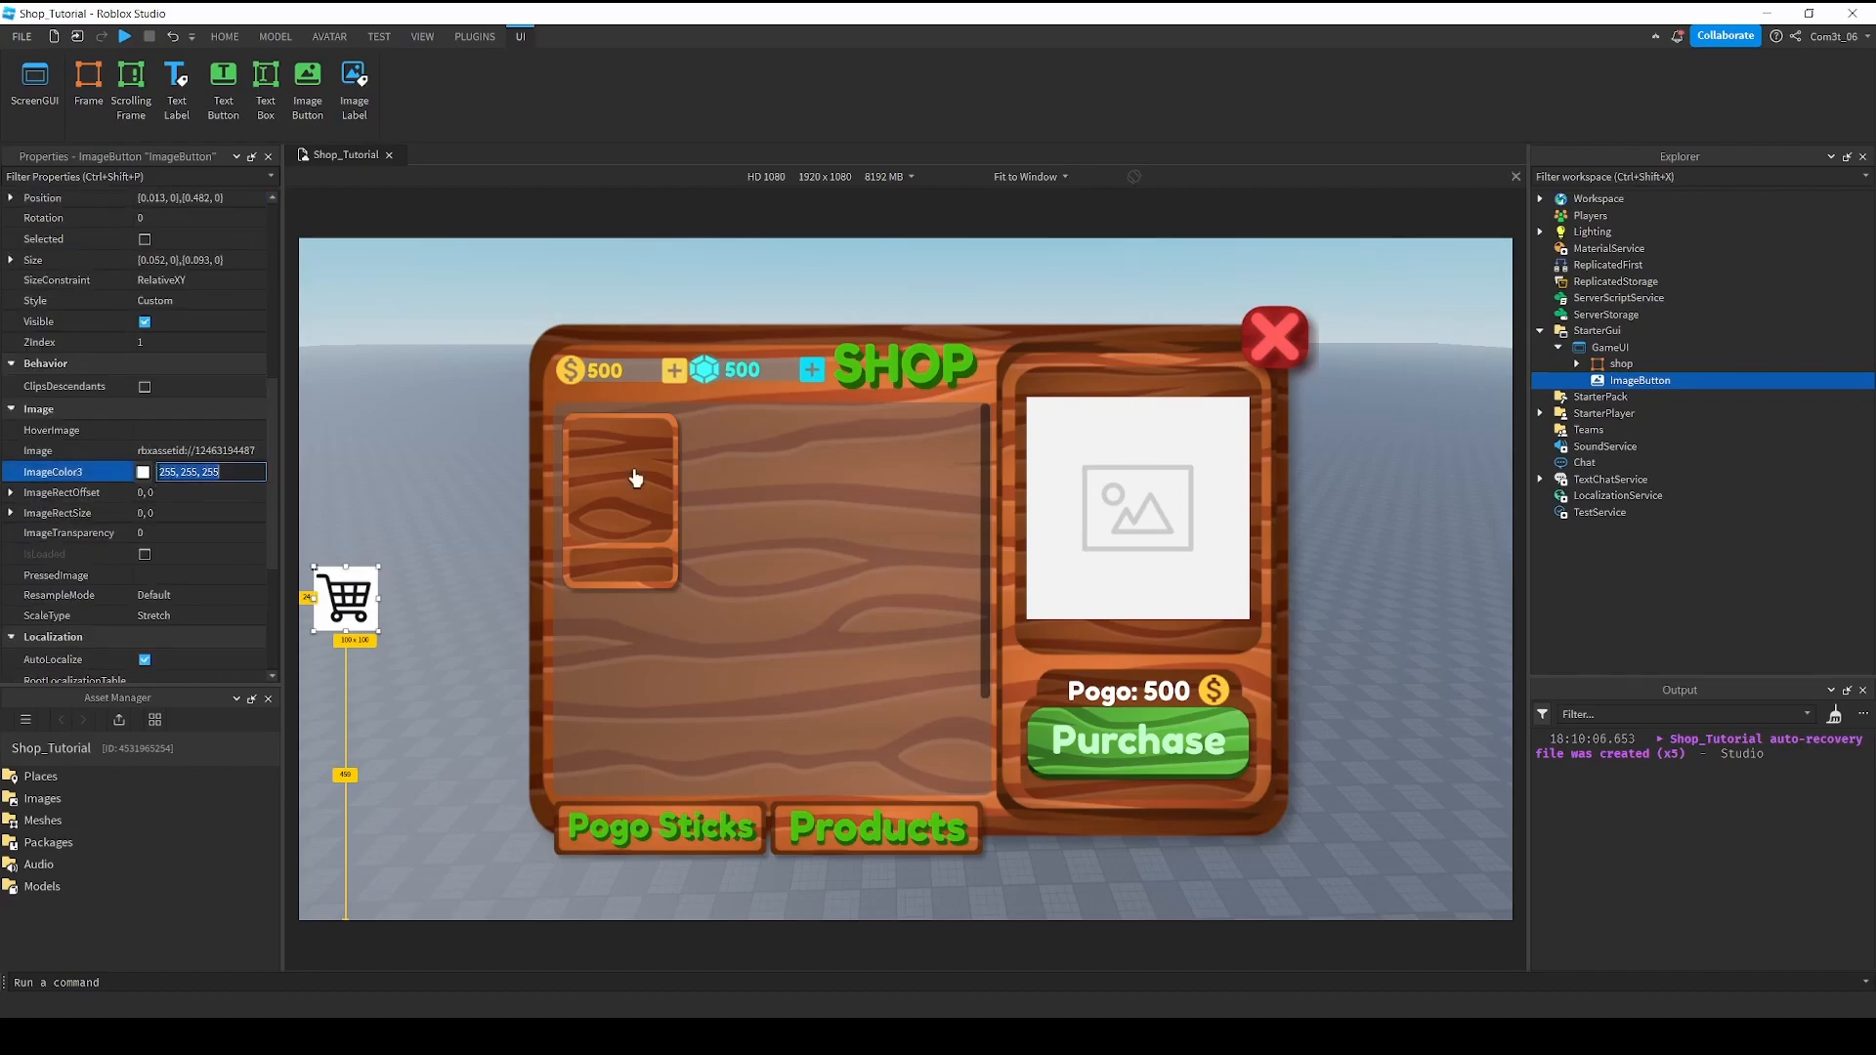
pyautogui.click(142, 472)
pyautogui.click(970, 467)
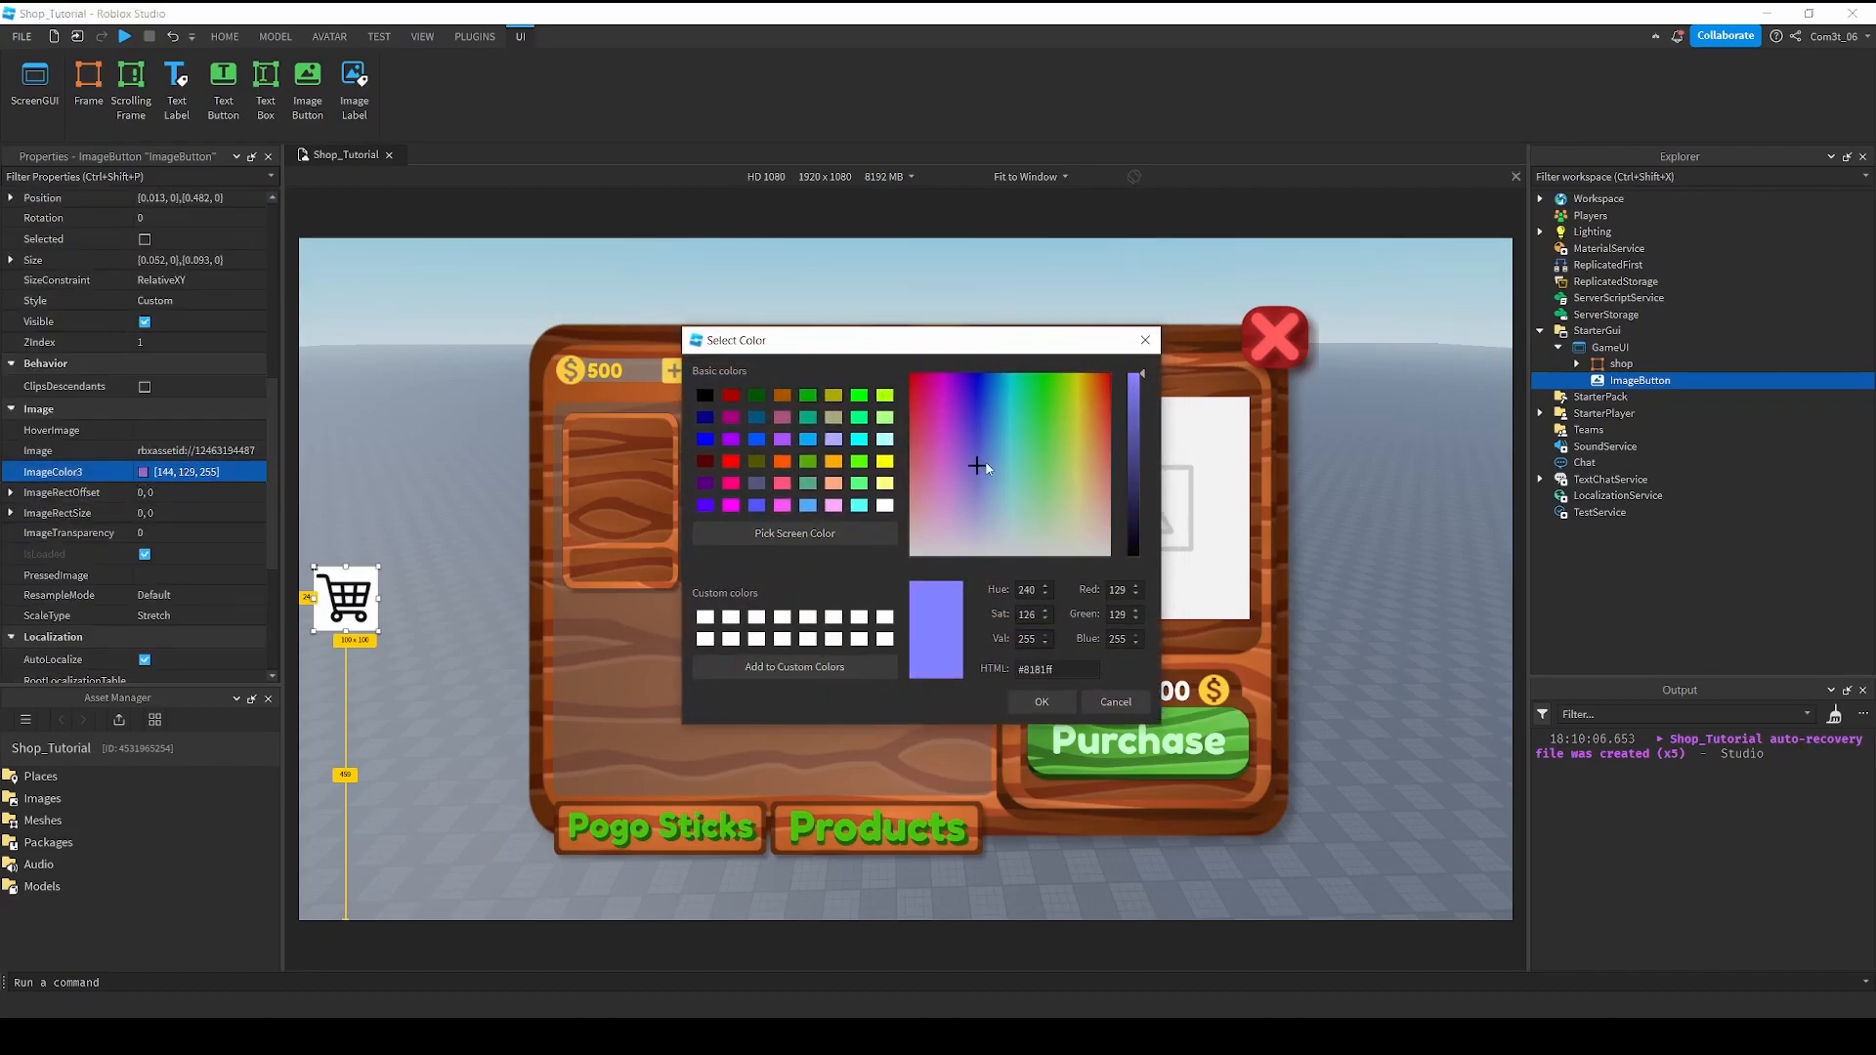
pyautogui.click(1042, 702)
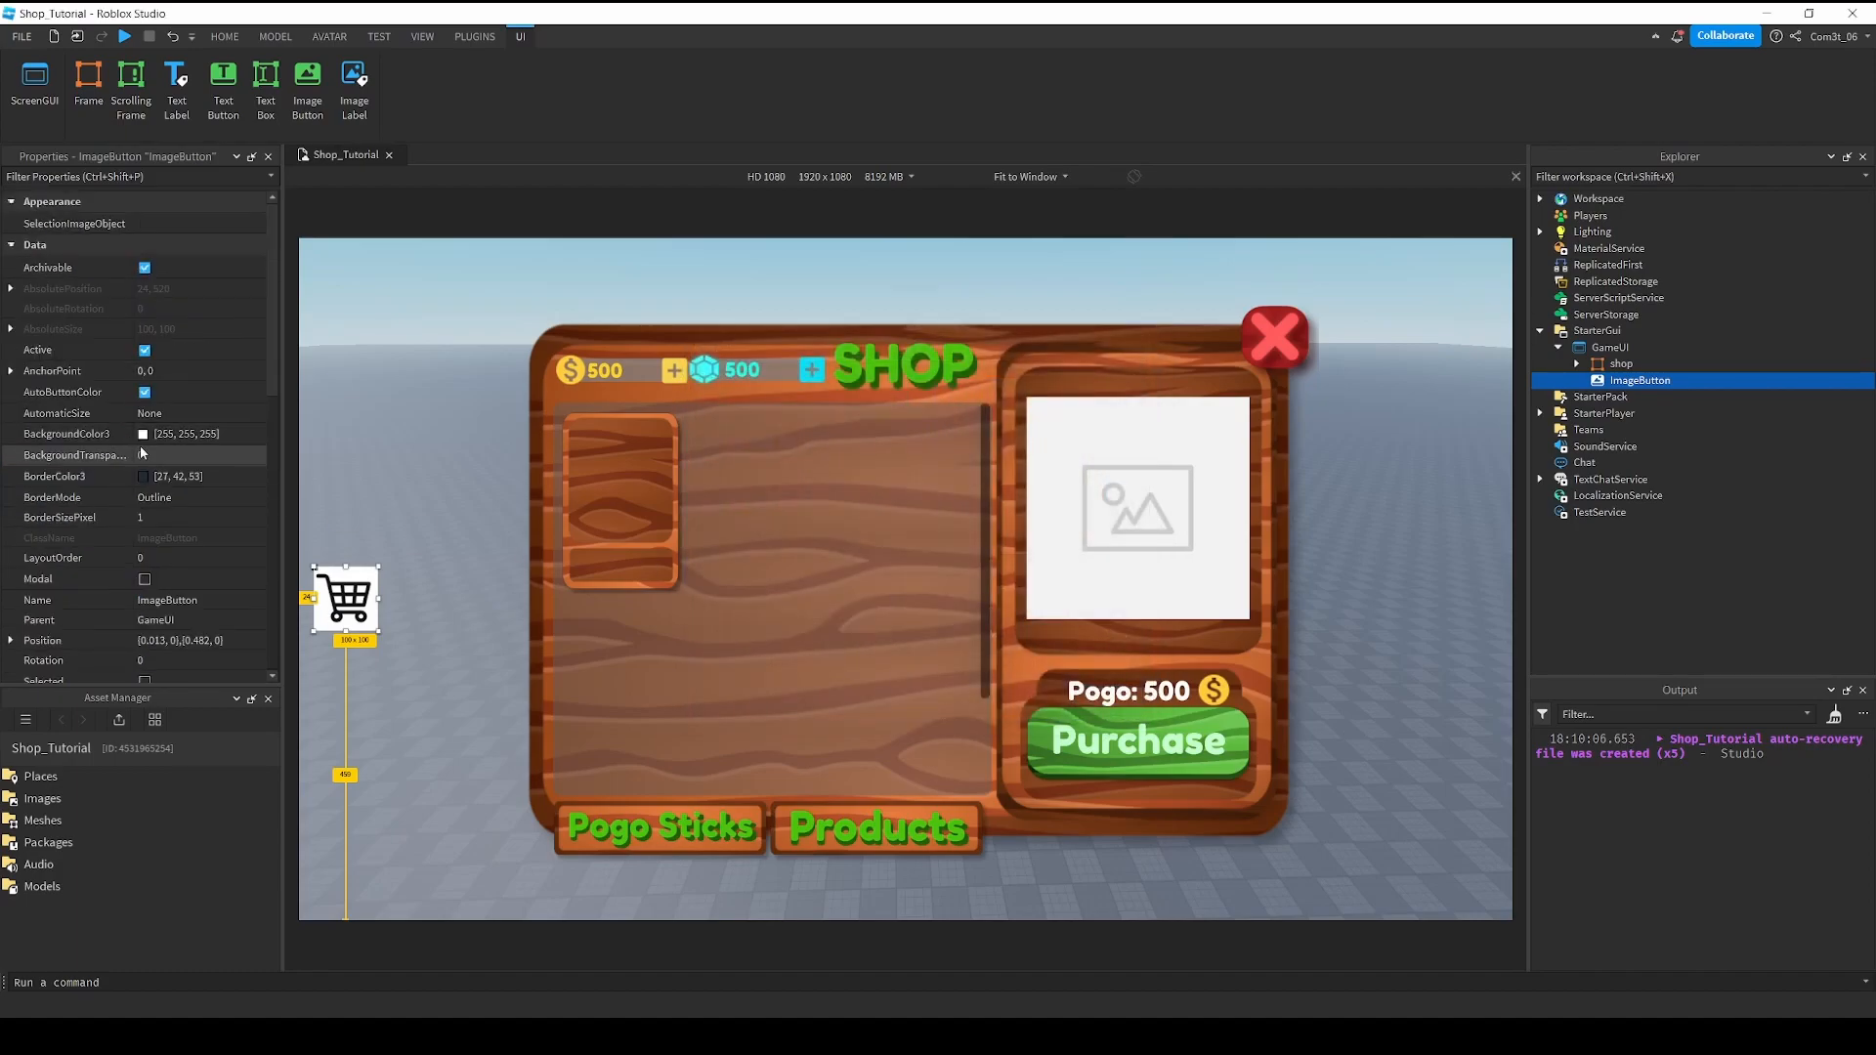
# Set the cart button's BackgroundColor3 to light yellow (253, 255, 106) and deselect the button.
pyautogui.click(143, 433)
pyautogui.moveTo(1104, 425)
pyautogui.mouseDown()
pyautogui.moveTo(1084, 407)
pyautogui.moveTo(1093, 434)
pyautogui.mouseUp()
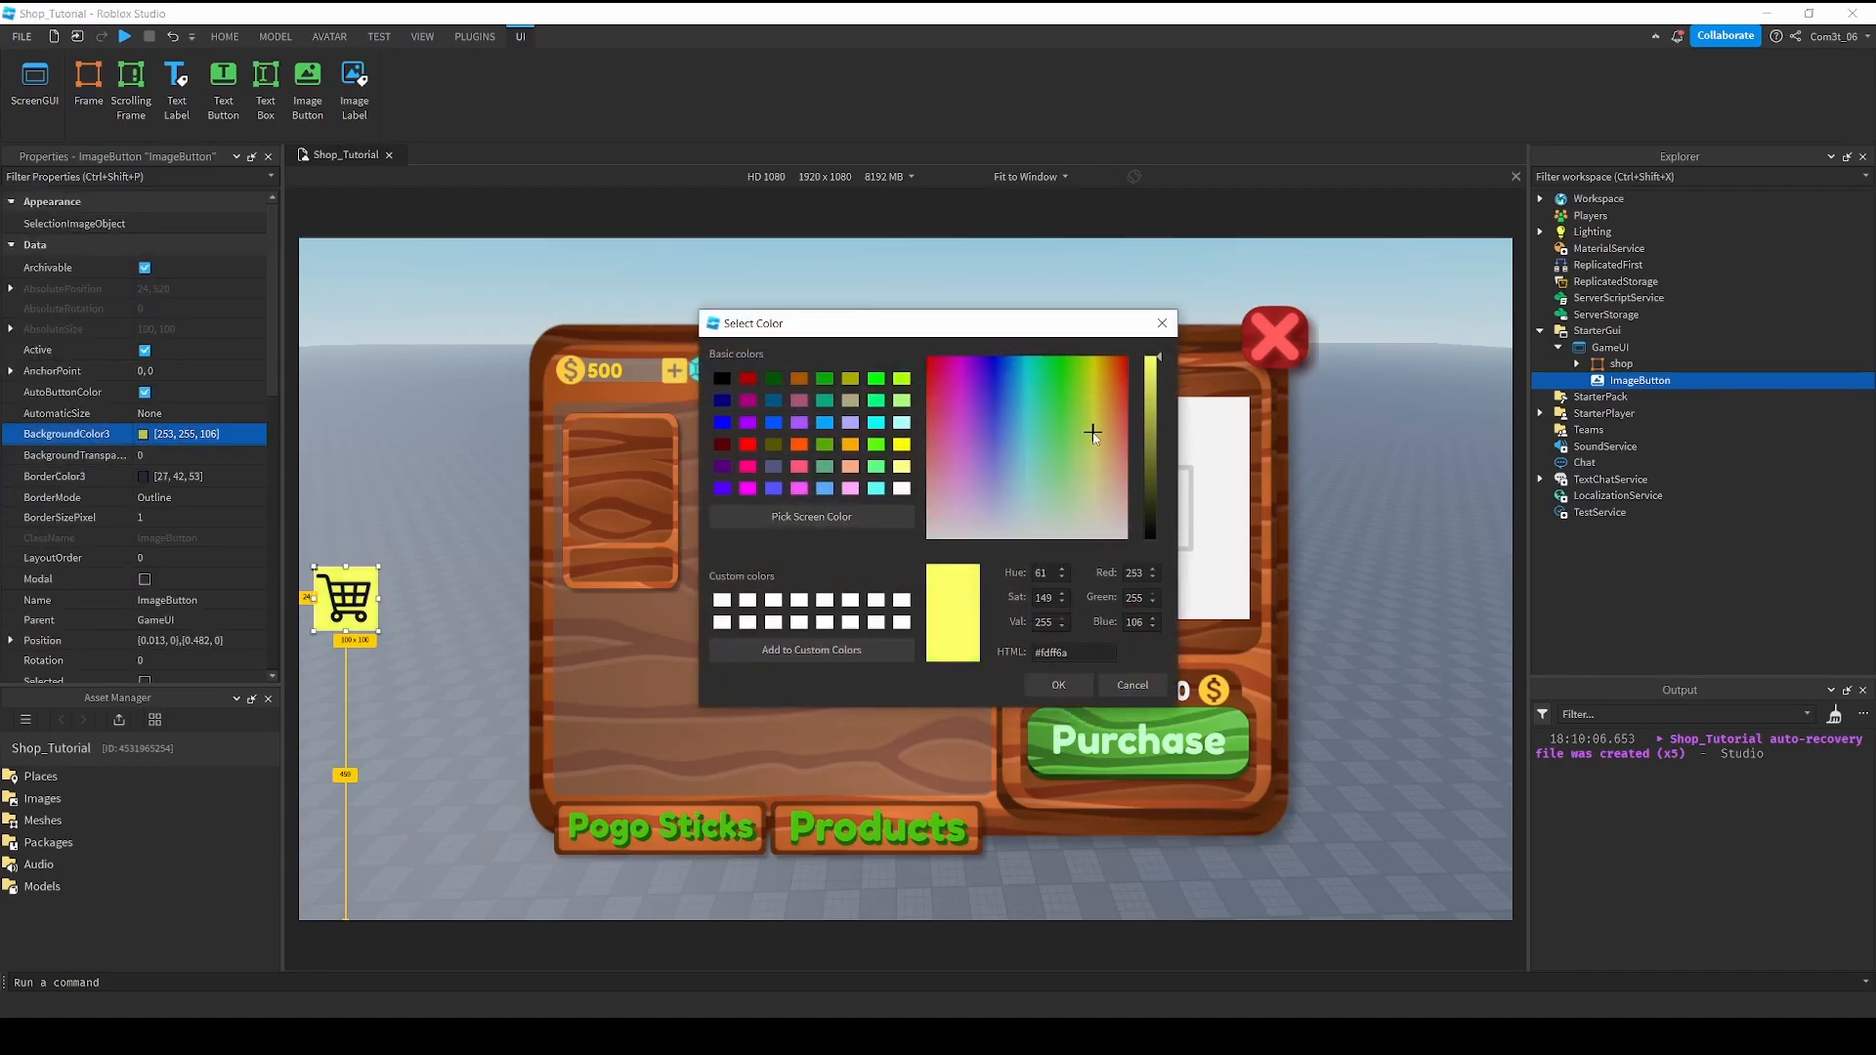
pyautogui.click(1057, 685)
pyautogui.click(841, 279)
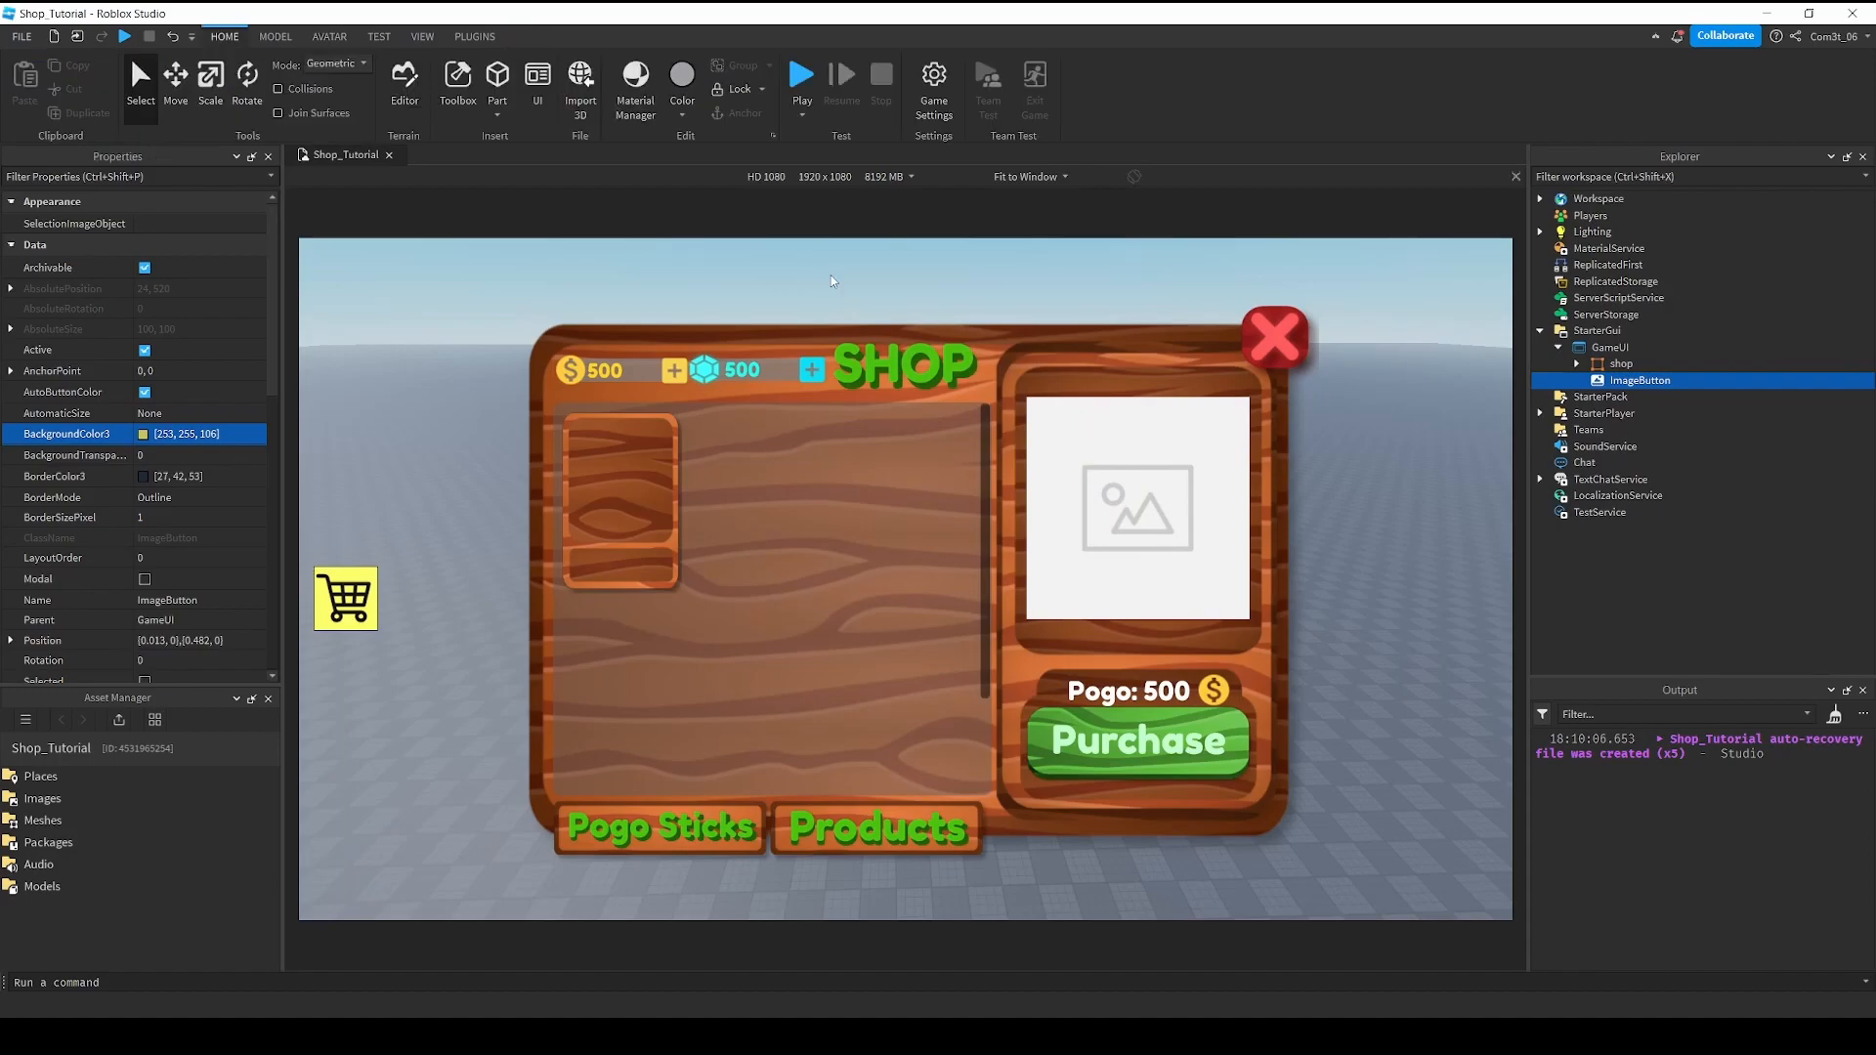
# Set the cart ImageButton's BorderSizePixel to 0 and deselect it.
pyautogui.click(1622, 381)
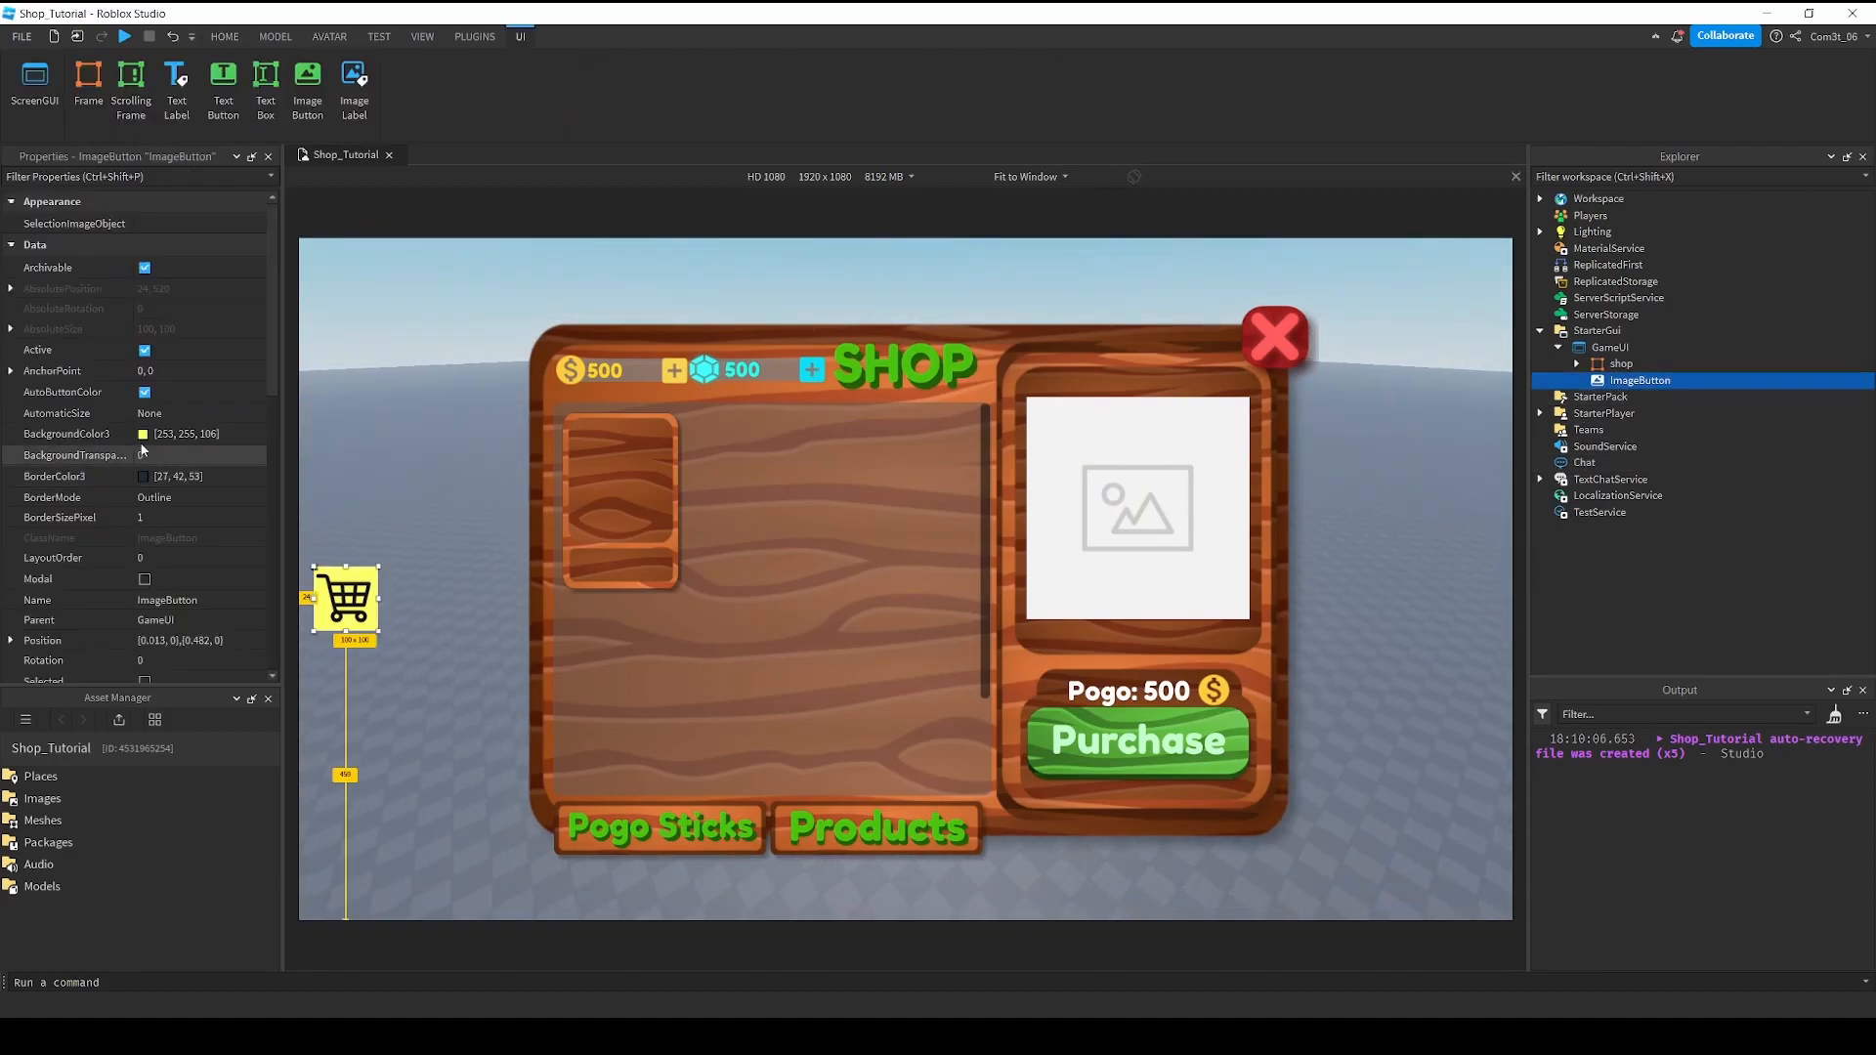
pyautogui.click(177, 517)
pyautogui.write('0')
pyautogui.press('Return')
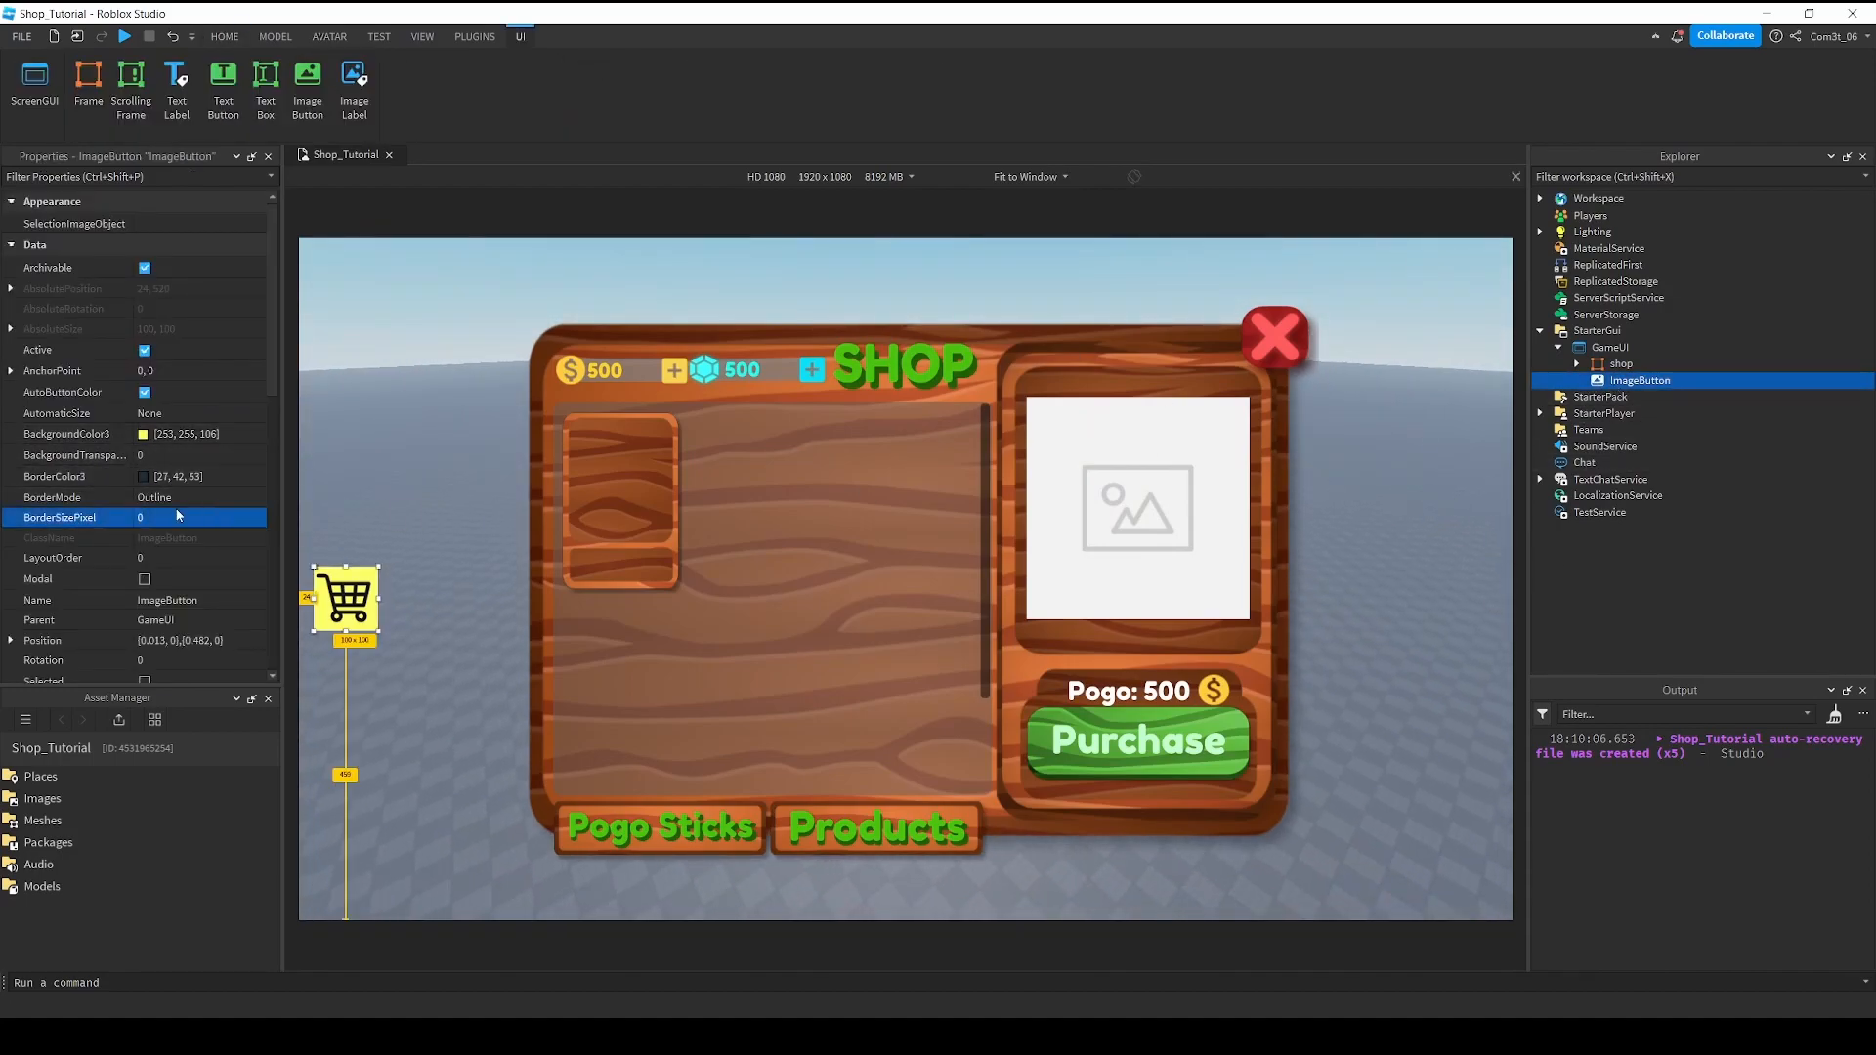
pyautogui.click(347, 347)
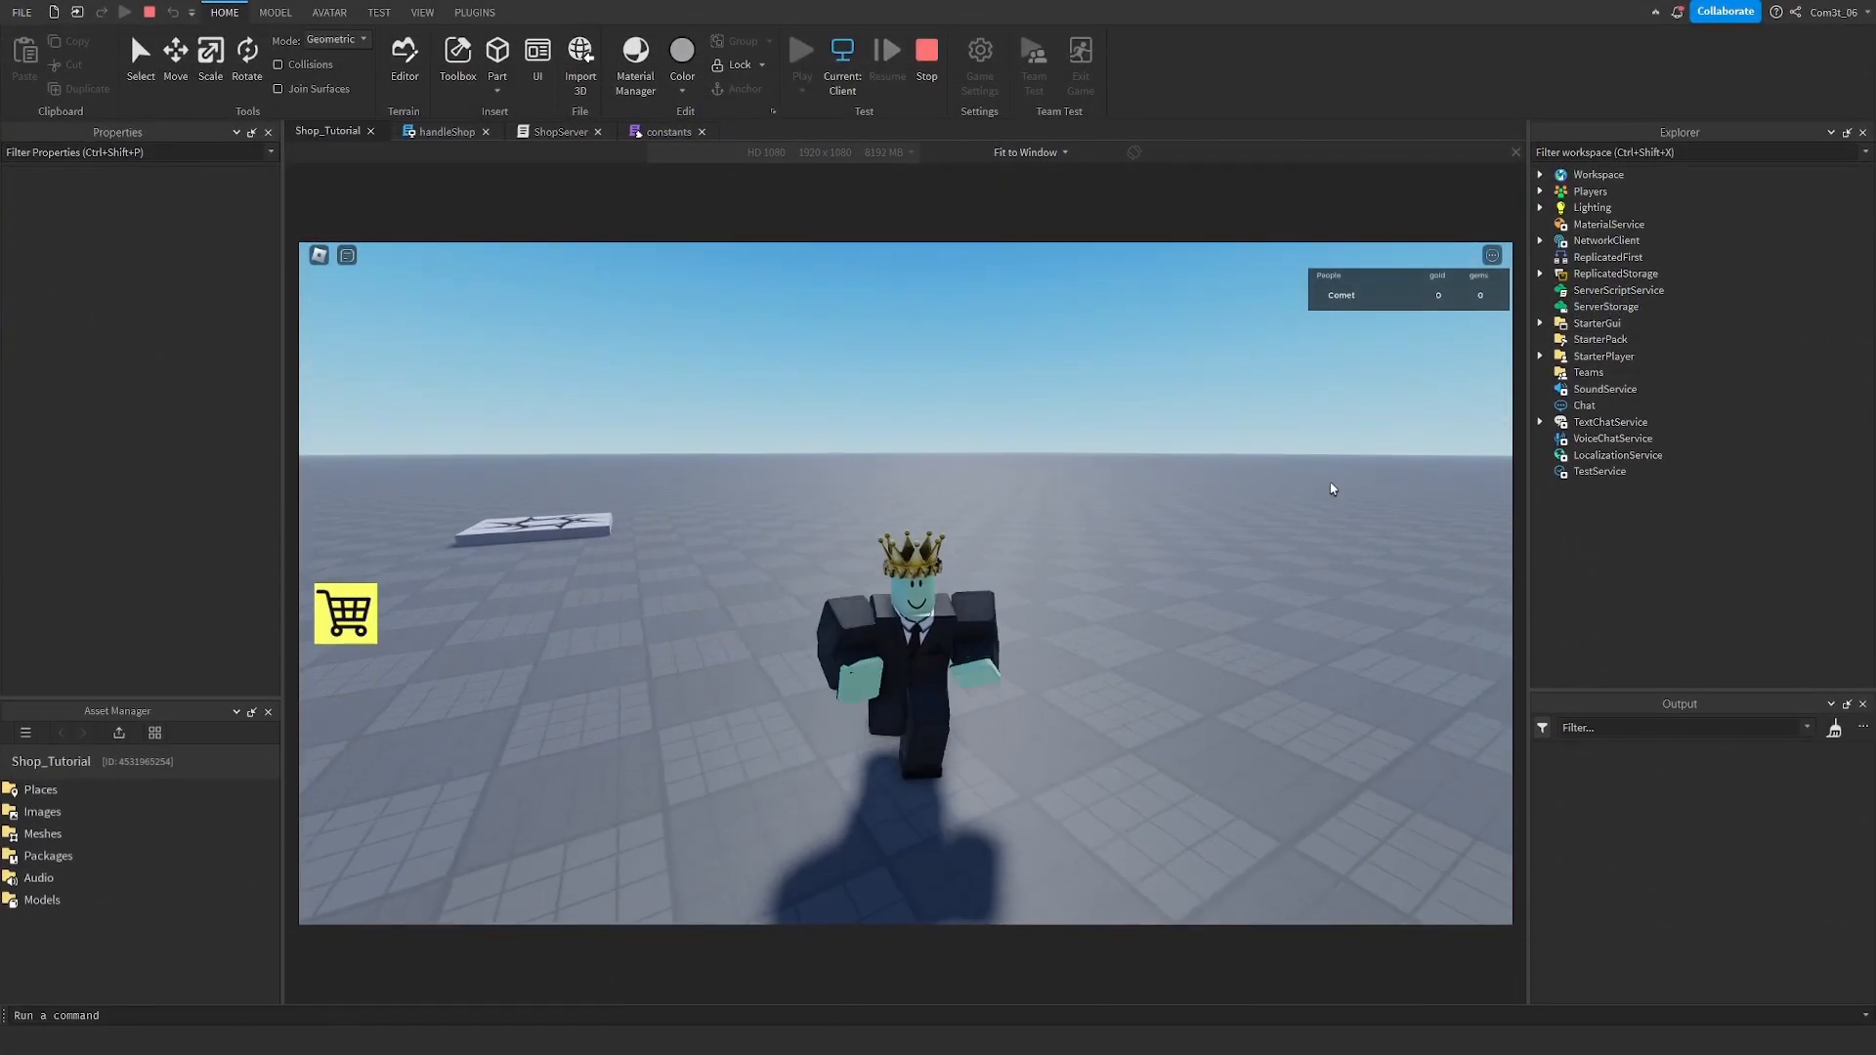
# Walk the avatar around in the running playtest.
pyautogui.press('s')
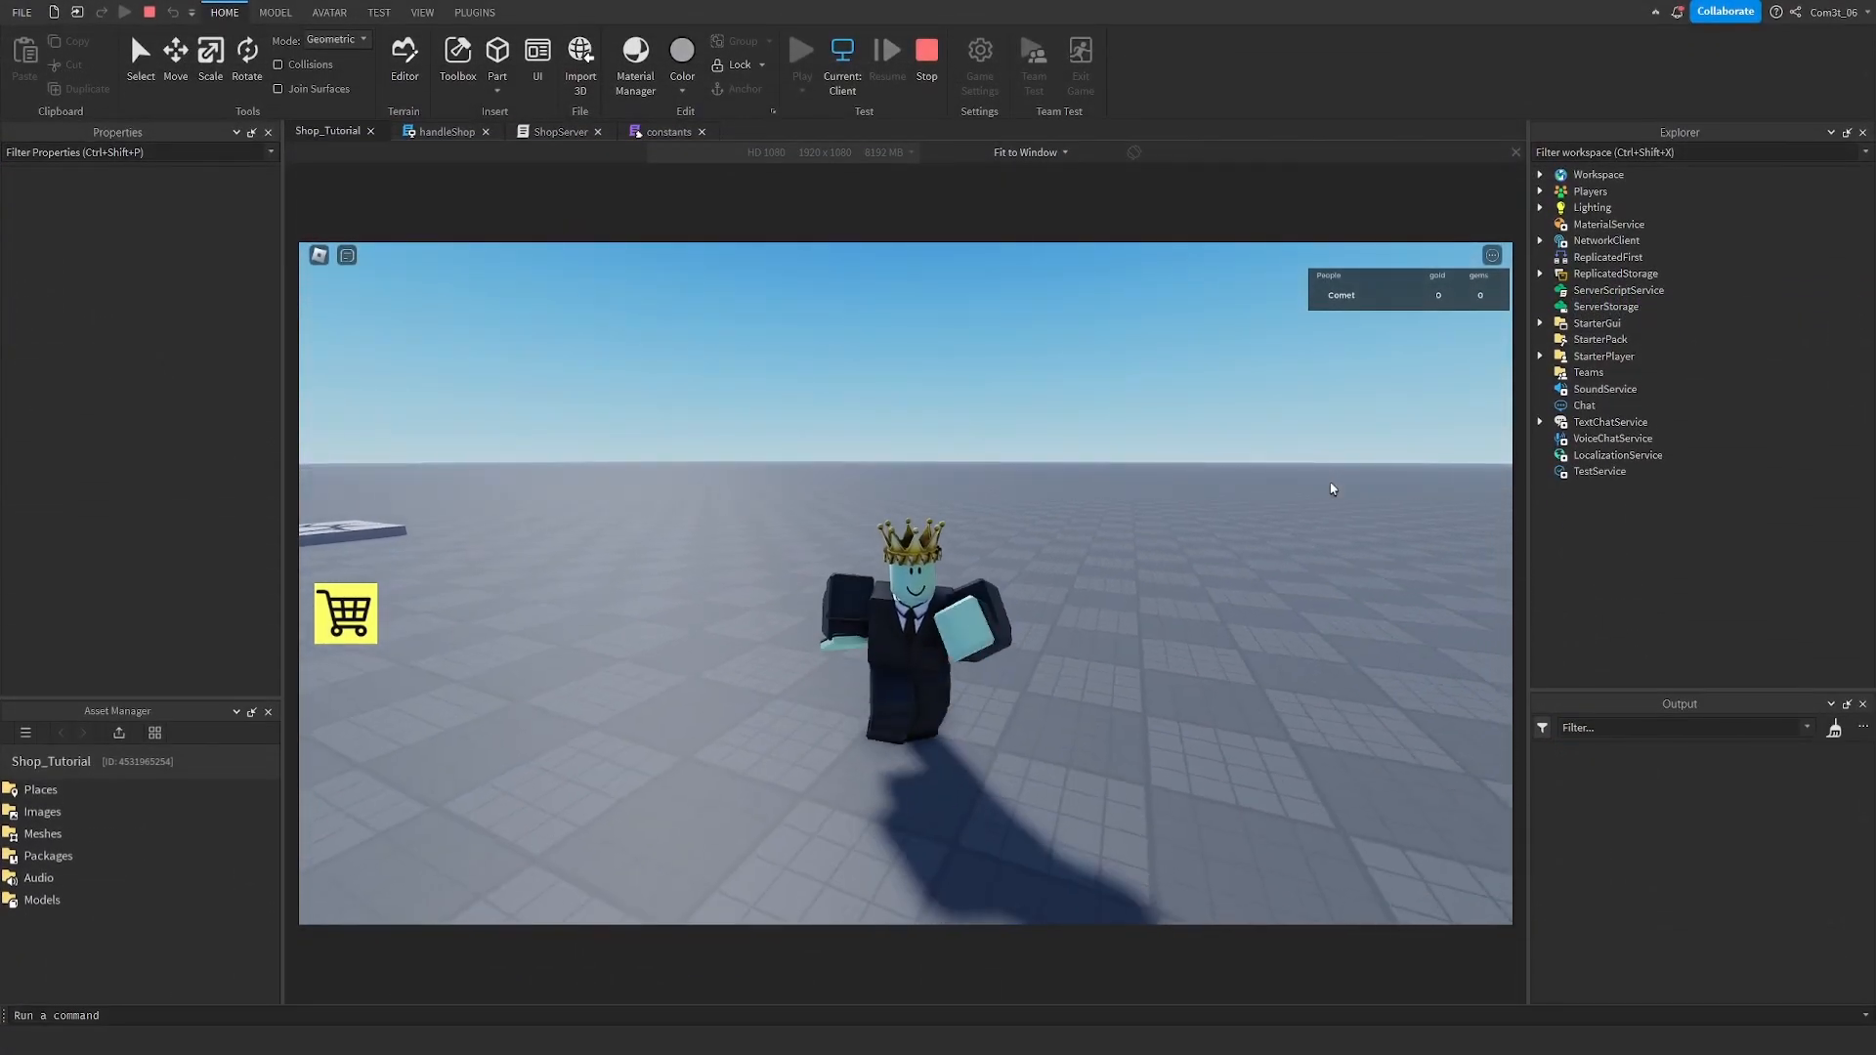